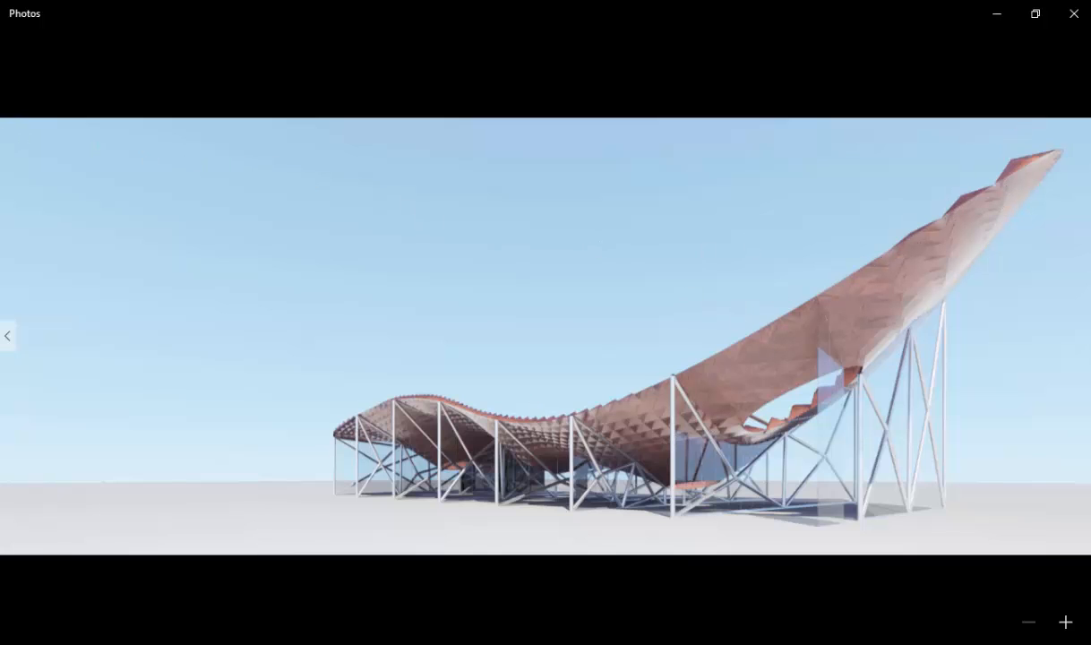
Step: Delete the baked yellow roof mesh and the baked support polysurfaces from the pavilion model
click(1, 137)
right_drag(381, 345, 357, 264)
click(358, 264)
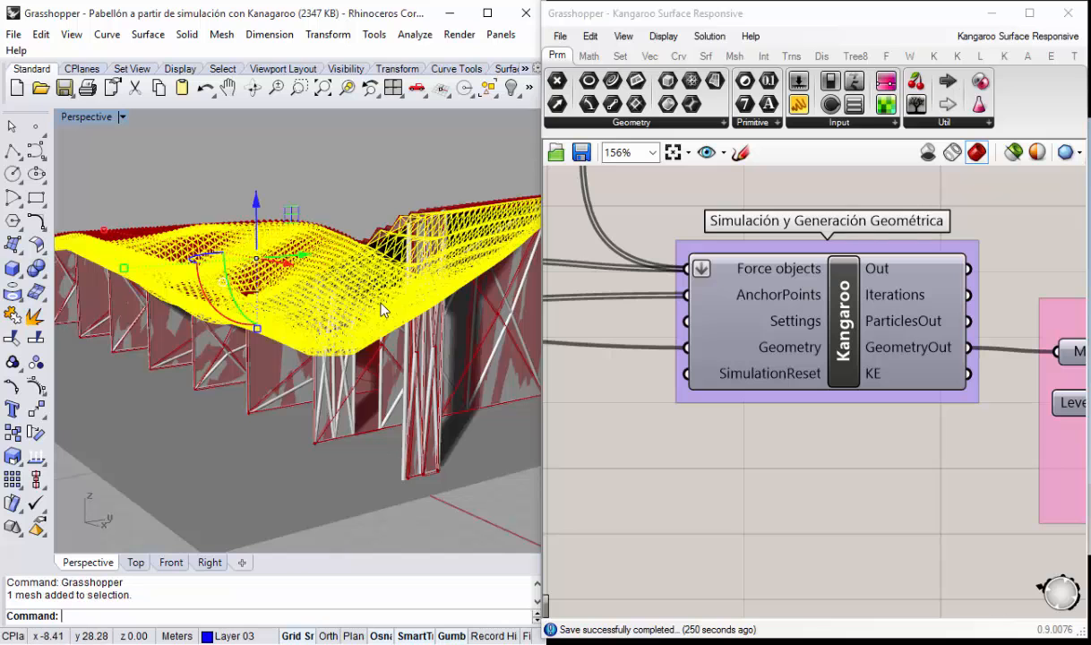
key(Delete)
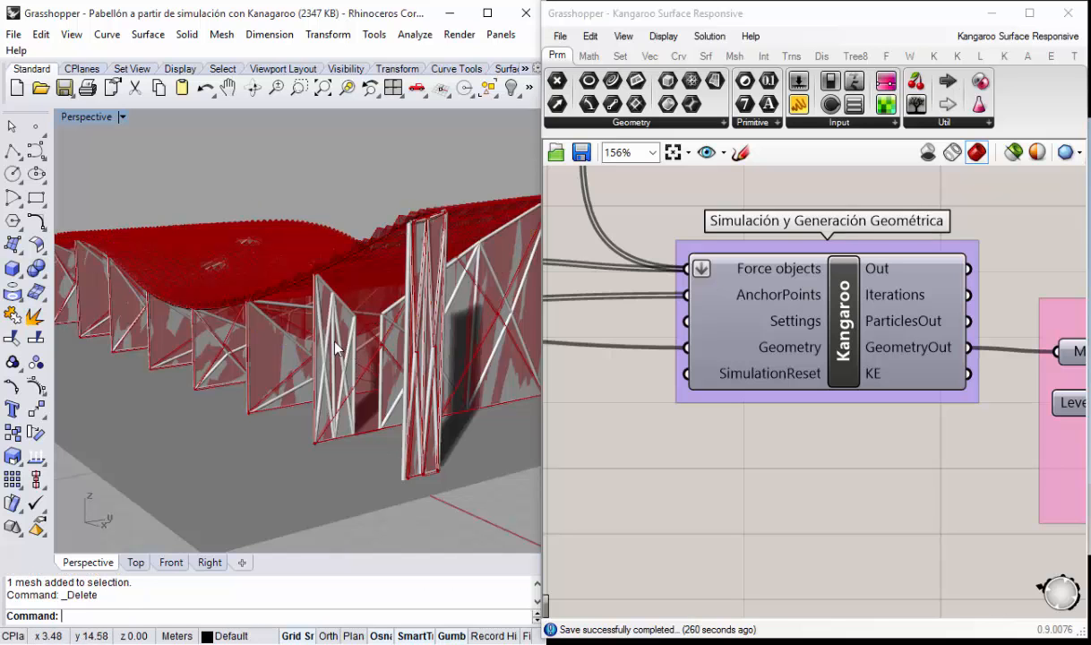
click(339, 362)
key(Delete)
mouse_move(339, 363)
right_down()
mouse_move(275, 339)
mouse_move(243, 348)
mouse_move(345, 376)
mouse_move(360, 356)
mouse_move(404, 403)
mouse_move(260, 349)
mouse_move(336, 360)
mouse_move(321, 390)
mouse_move(421, 389)
mouse_move(343, 361)
mouse_move(354, 389)
mouse_move(385, 333)
mouse_move(333, 333)
mouse_move(355, 370)
mouse_move(331, 345)
mouse_move(316, 382)
mouse_move(303, 337)
right_up()
right_drag(370, 319, 360, 373)
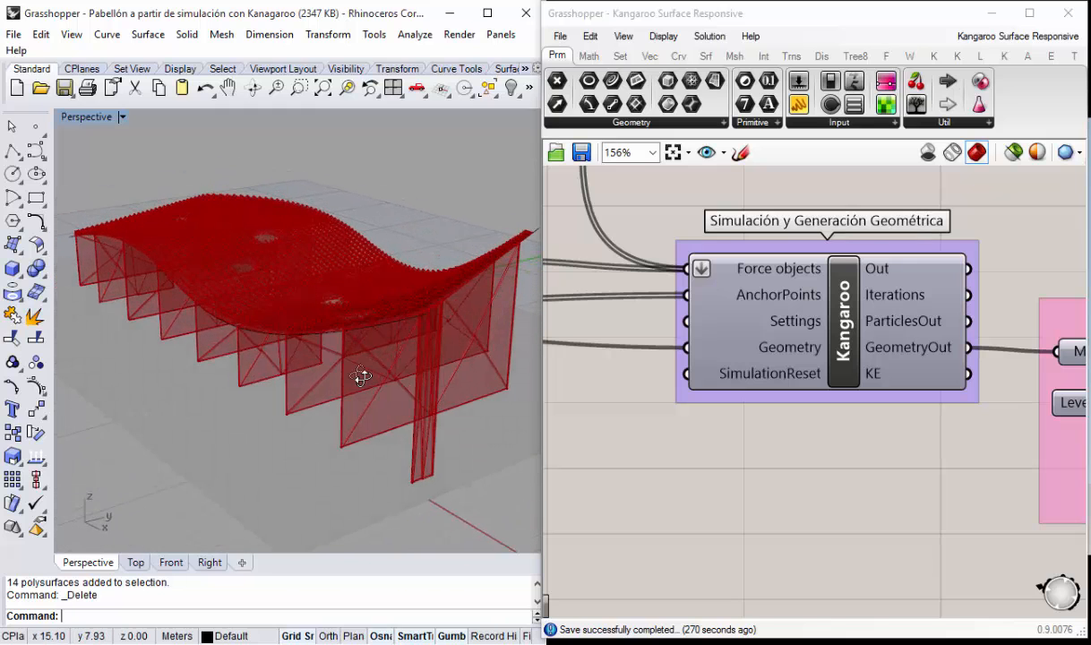
right_drag(352, 305, 349, 307)
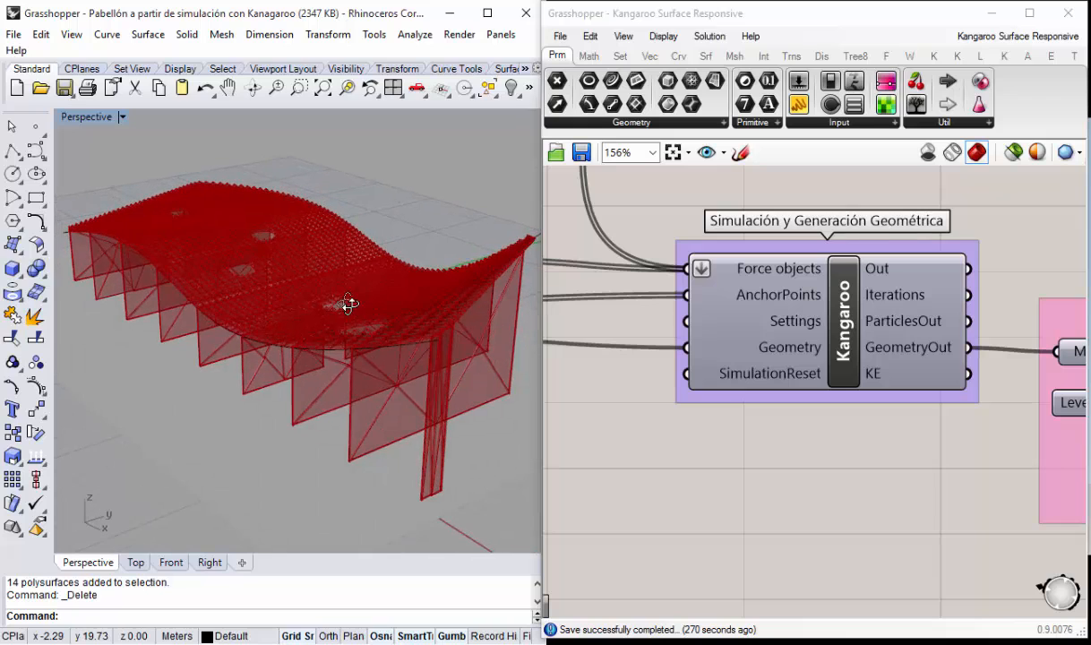
Step: Open the Kangaroo component's simulation controls, run the simulation and inspect the deforming roof from several angles
right_drag(824, 446, 797, 412)
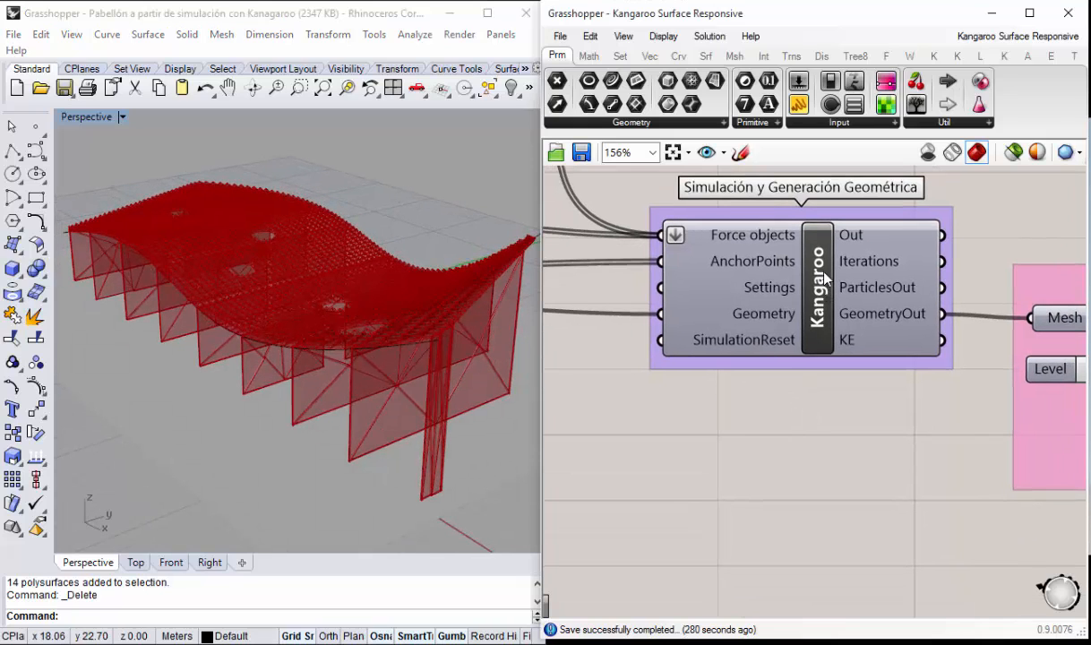
click(824, 278)
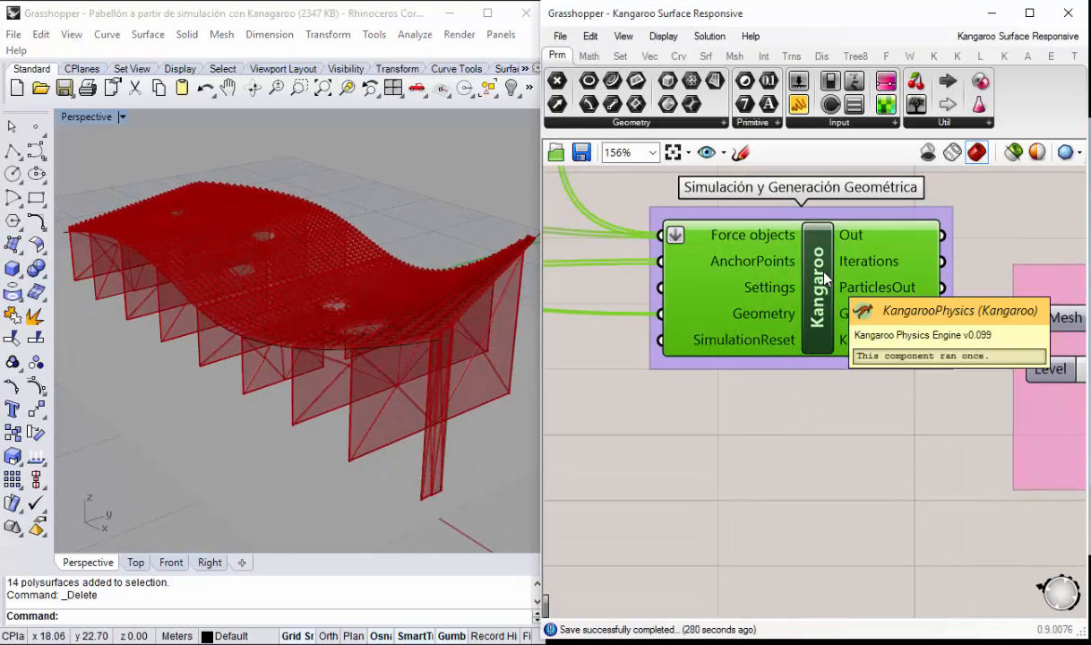
double_click(825, 278)
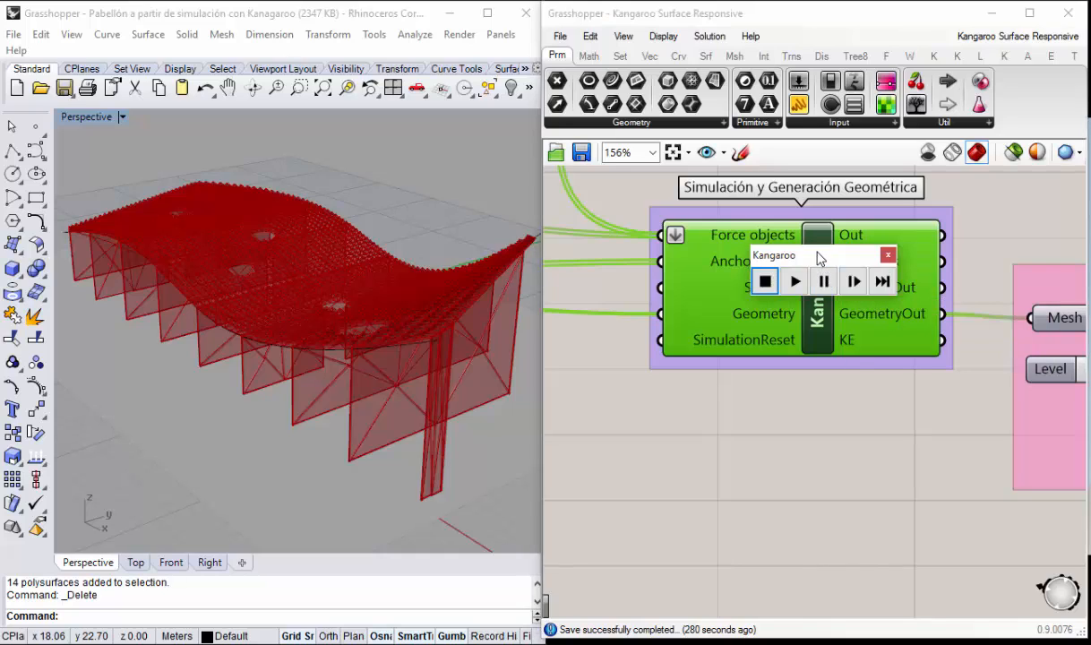
drag(815, 257, 777, 319)
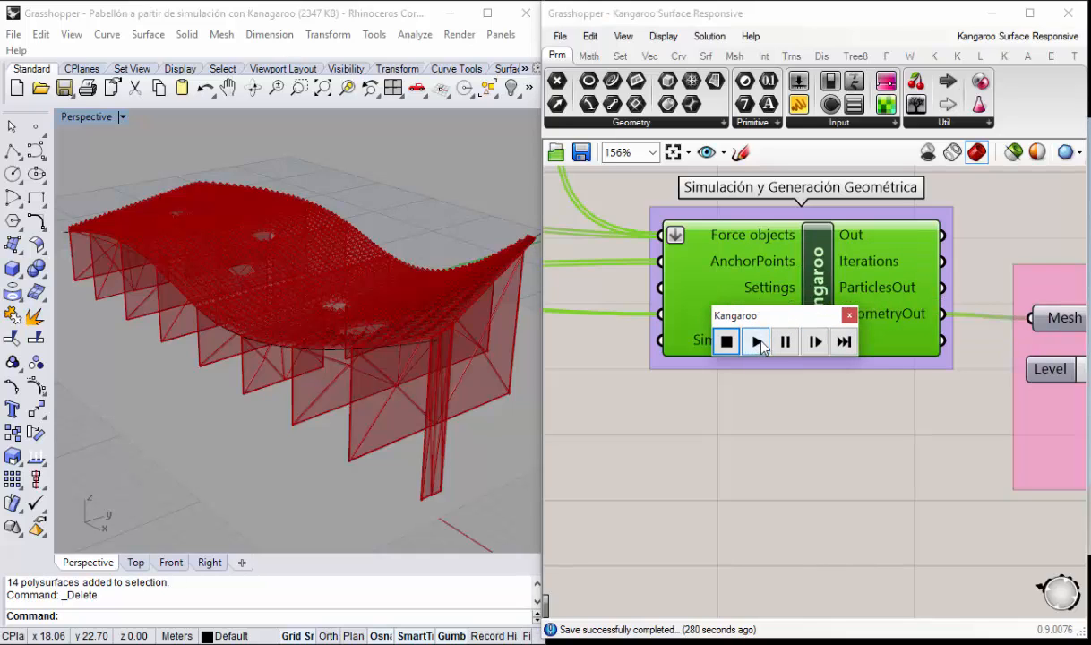
click(755, 342)
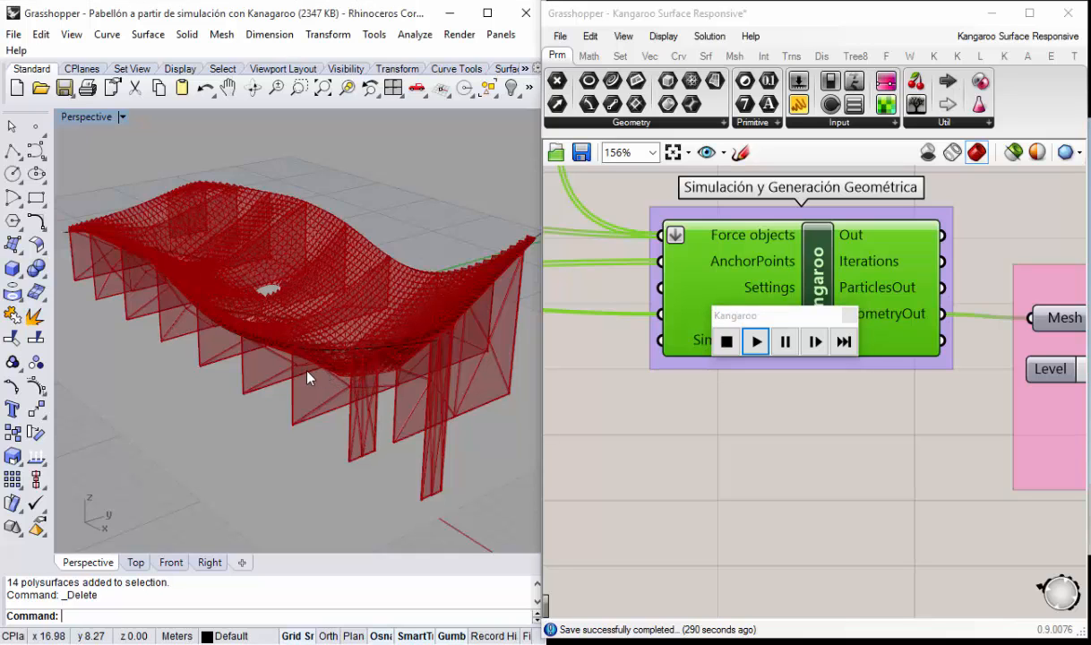
right_drag(292, 352, 408, 423)
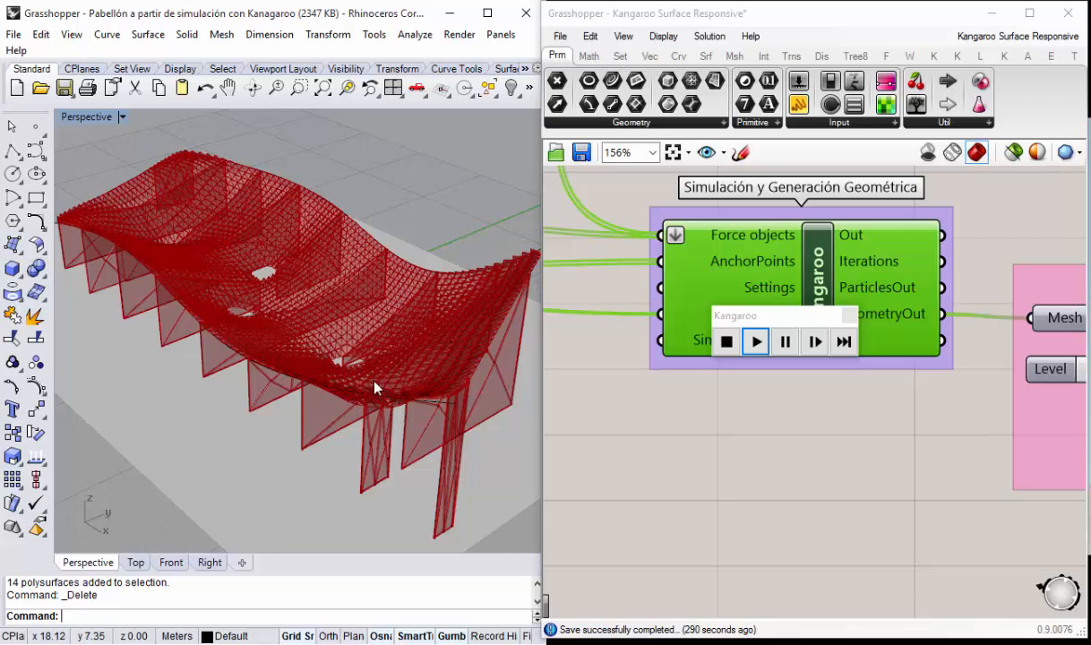
right_drag(331, 408, 224, 358)
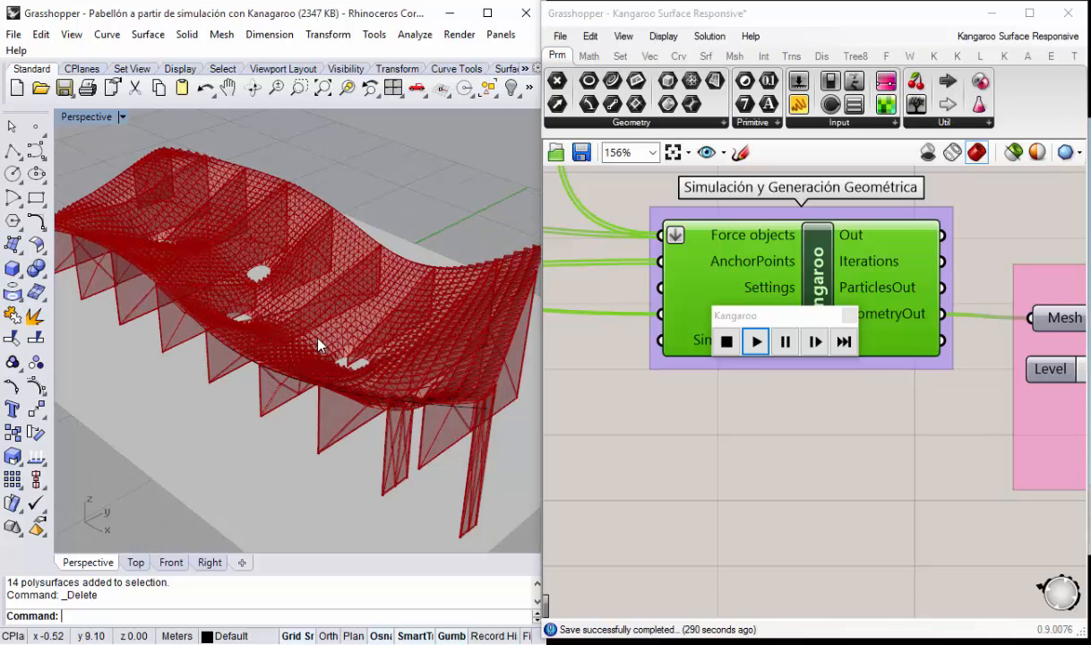
Step: Reset the Kangaroo simulation and close its controls
click(731, 346)
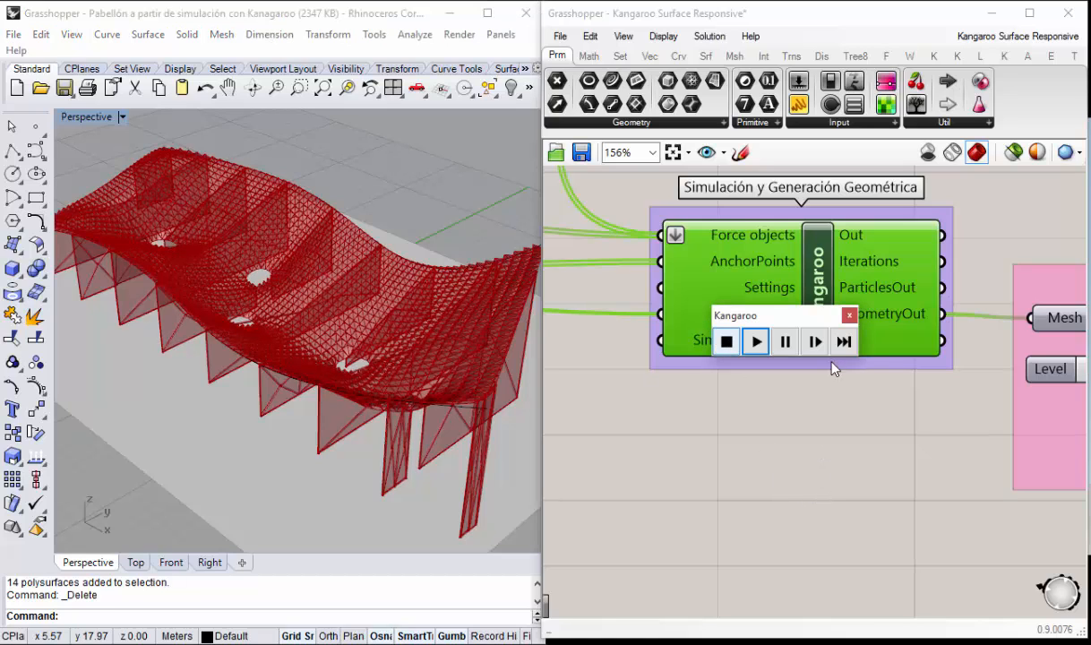
click(726, 341)
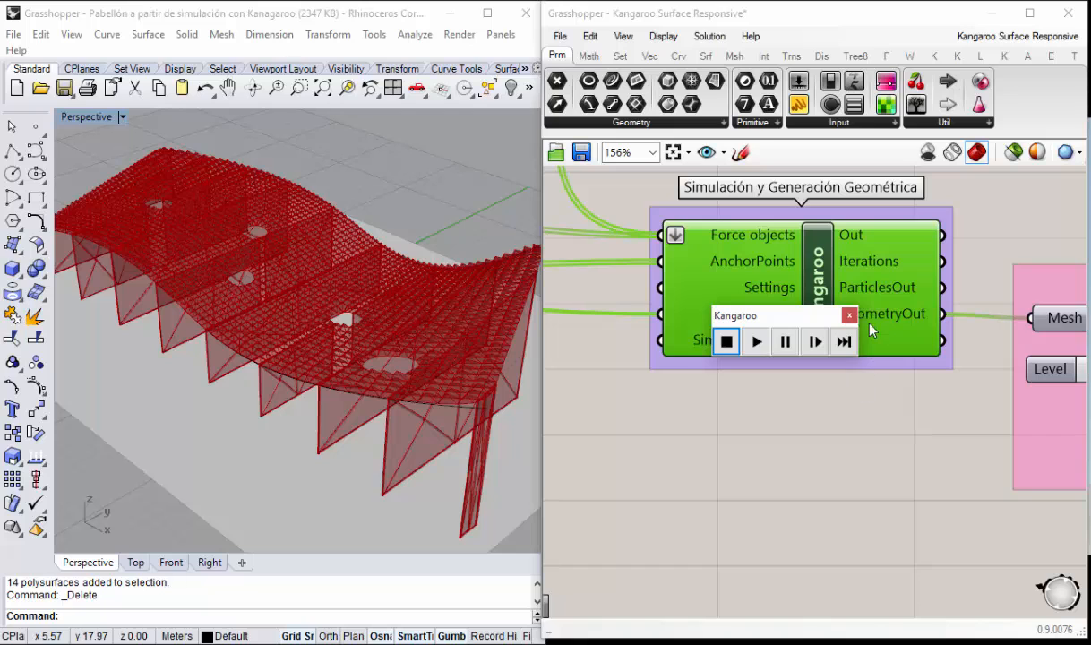
click(850, 317)
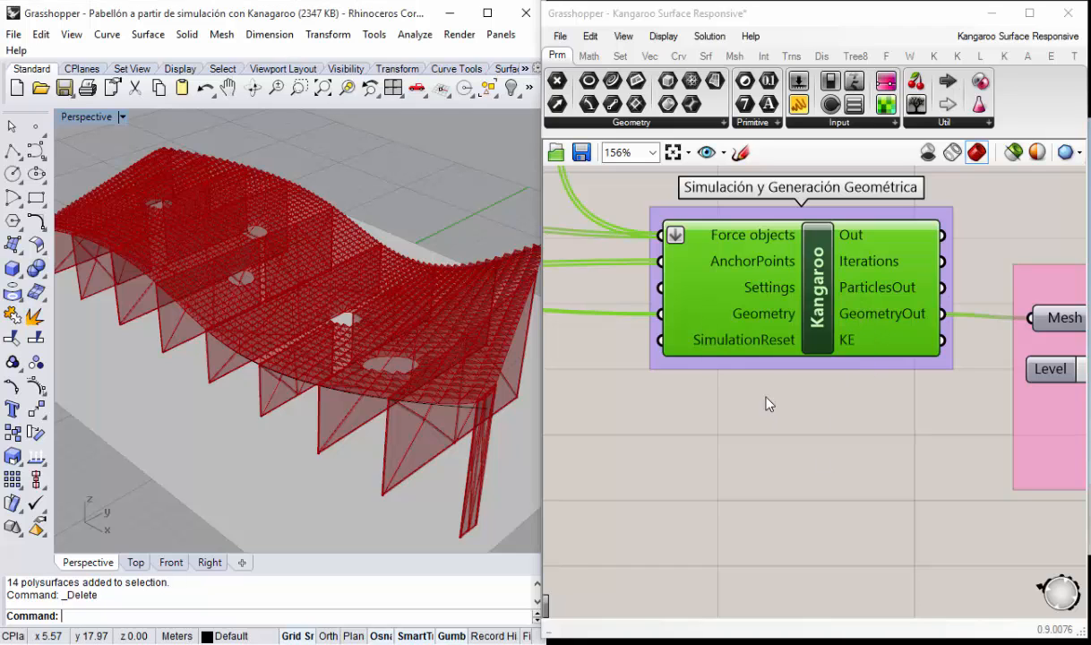
Step: Examine the force components in the grey group that feed the Kangaroo simulation
right_drag(732, 348, 786, 409)
scroll(781, 392, down, 2)
scroll(799, 269, up, 1)
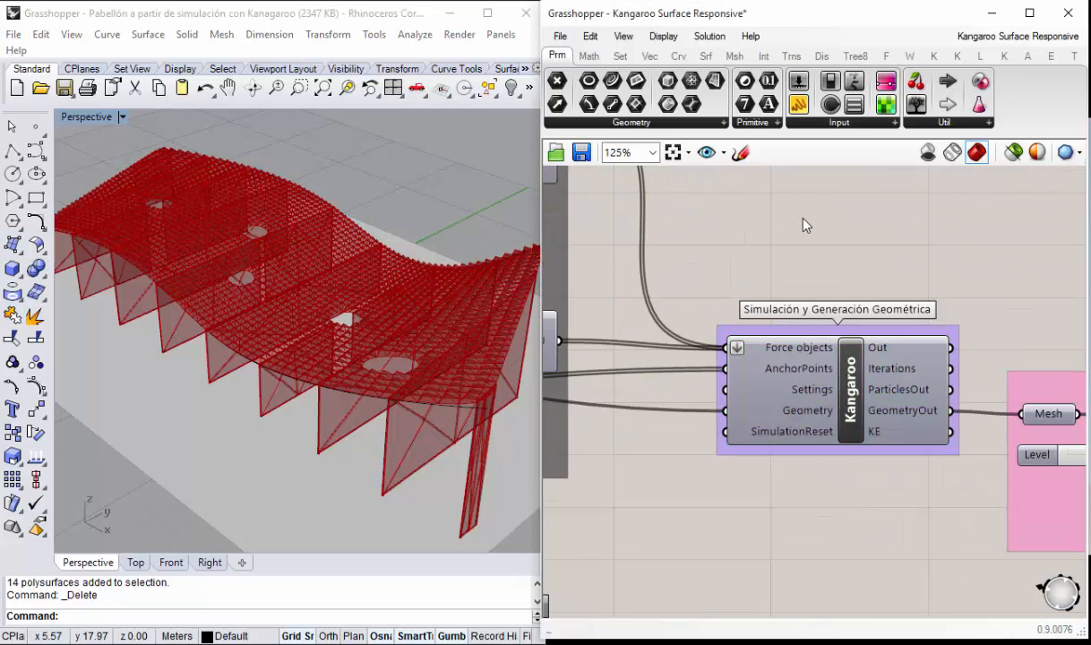
scroll(803, 226, down, 5)
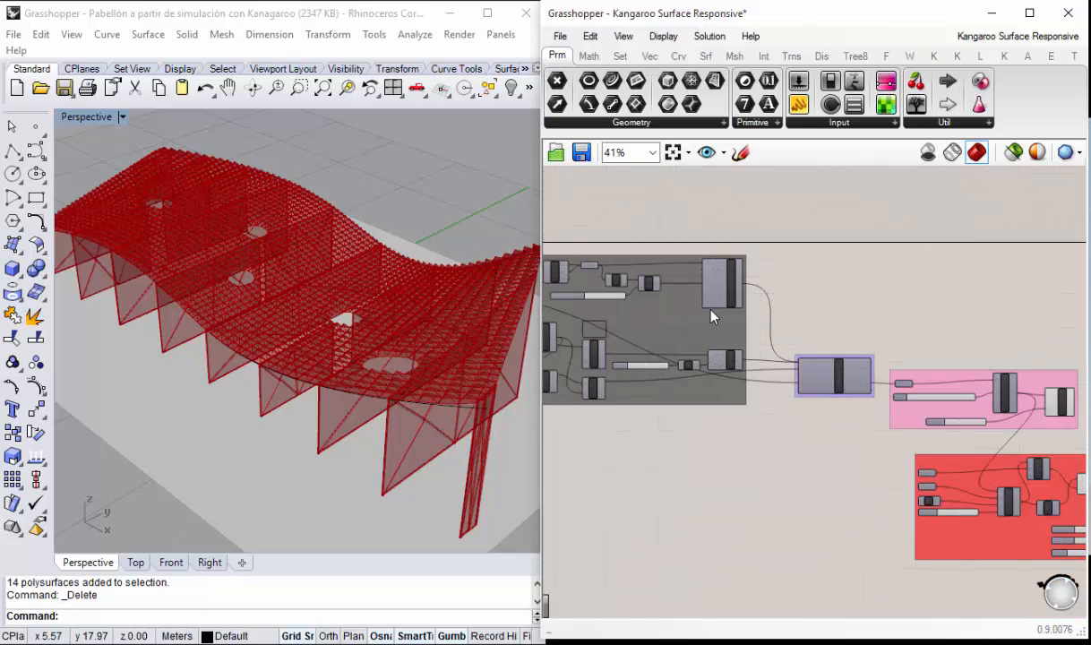
scroll(714, 315, up, 1)
right_drag(740, 334, 898, 335)
right_drag(670, 317, 706, 321)
scroll(707, 320, up, 1)
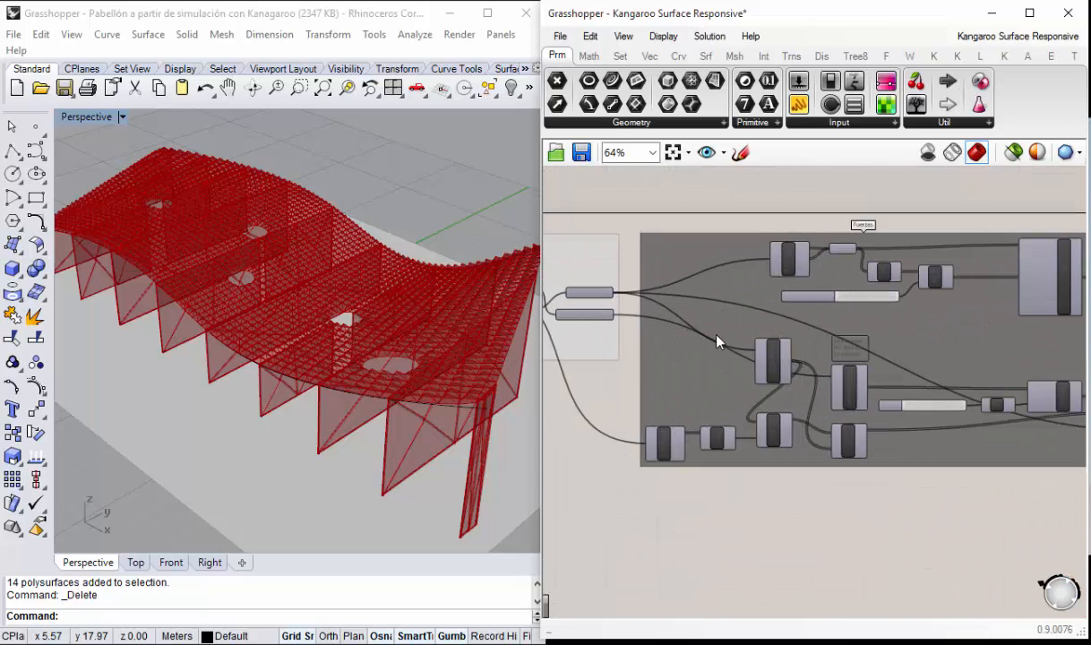
Step: Close the Kangaroo Surface Responsive definition without saving its changes
click(985, 41)
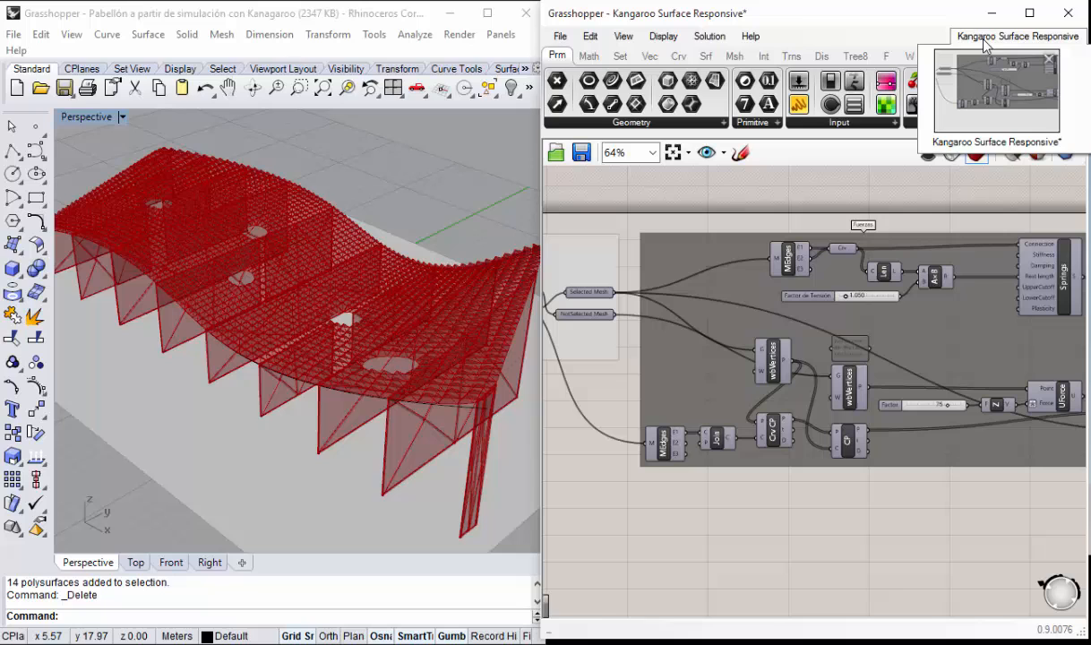
click(1051, 62)
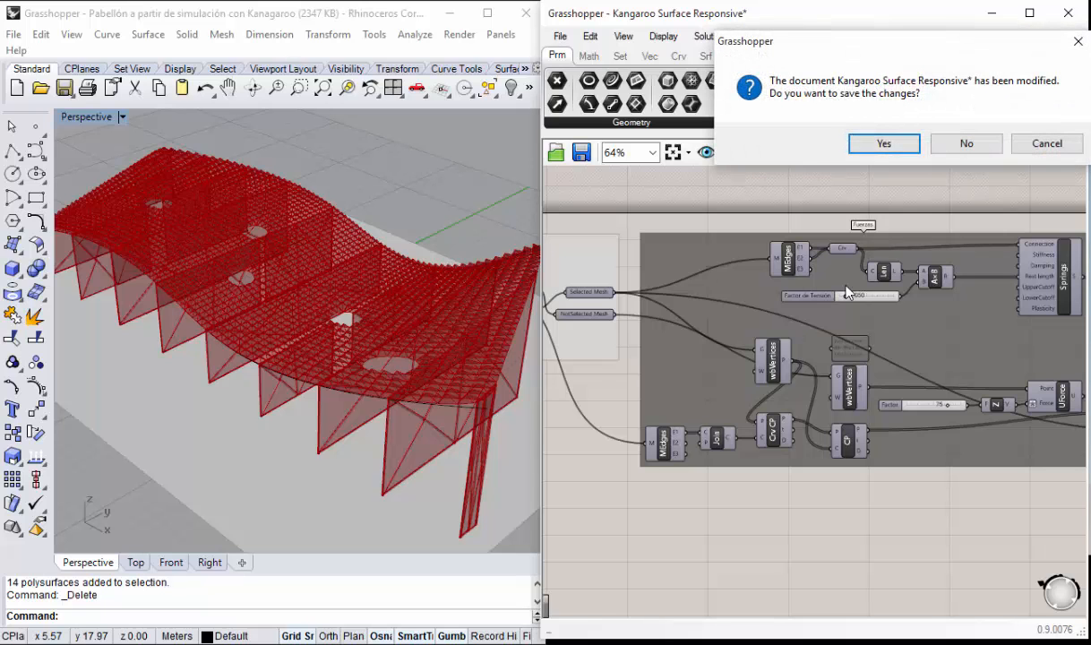
click(965, 141)
Step: Inspect the two wavy base curves and the point located between them in the Rhino model
mouse_move(325, 330)
right_down()
mouse_move(316, 294)
mouse_move(308, 341)
mouse_move(336, 360)
mouse_move(314, 315)
right_up()
click(166, 258)
click(326, 246)
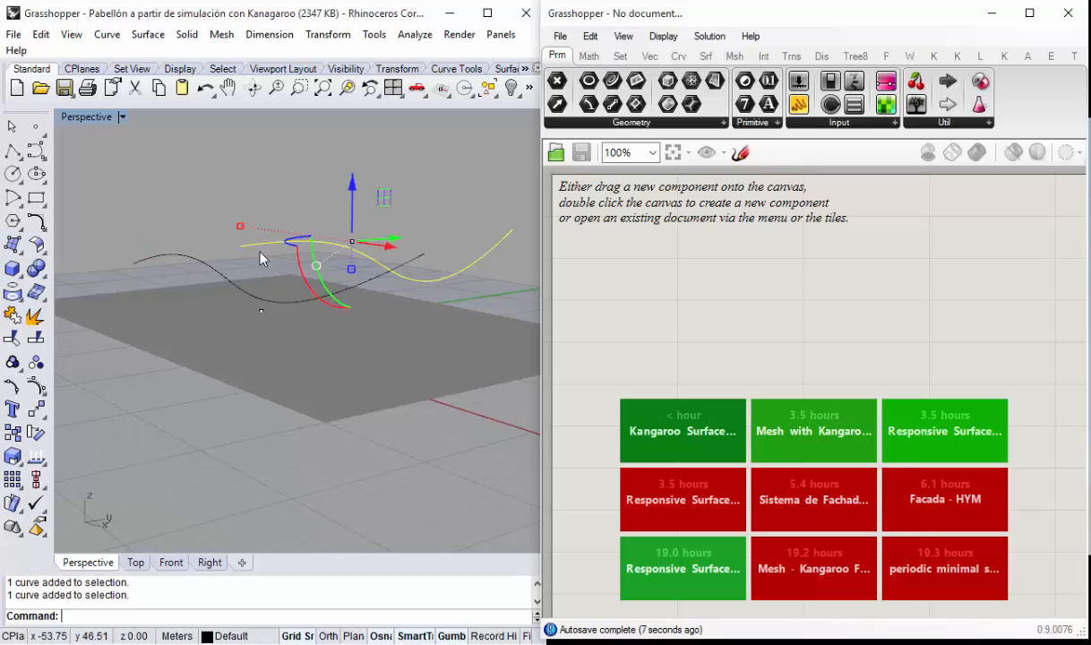
right_drag(261, 252, 255, 269)
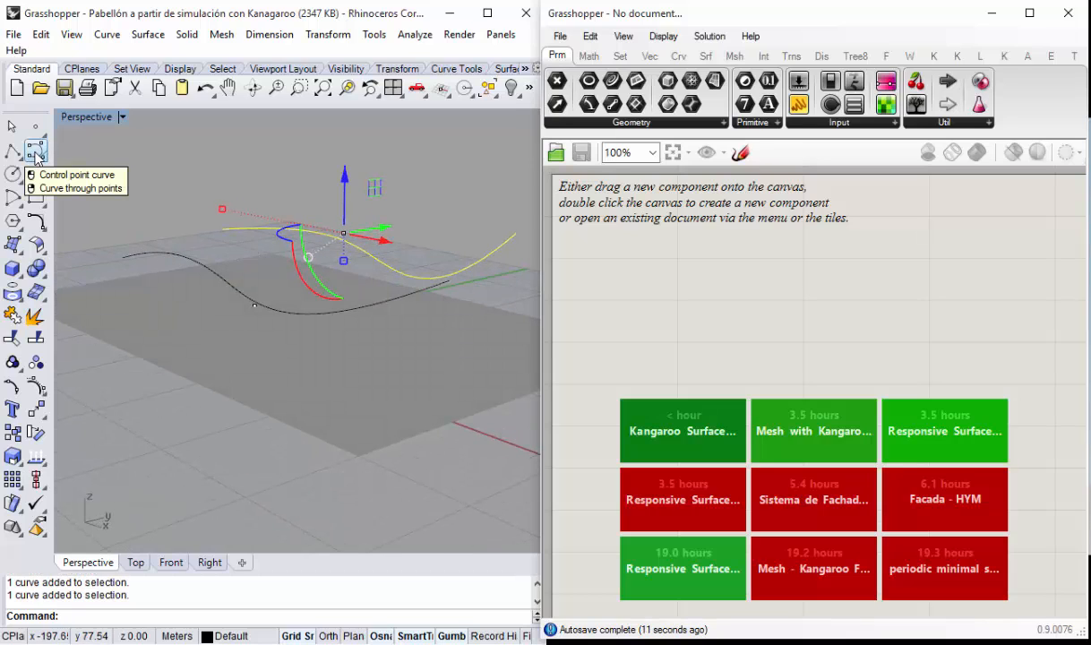
click(223, 213)
right_drag(225, 217, 192, 319)
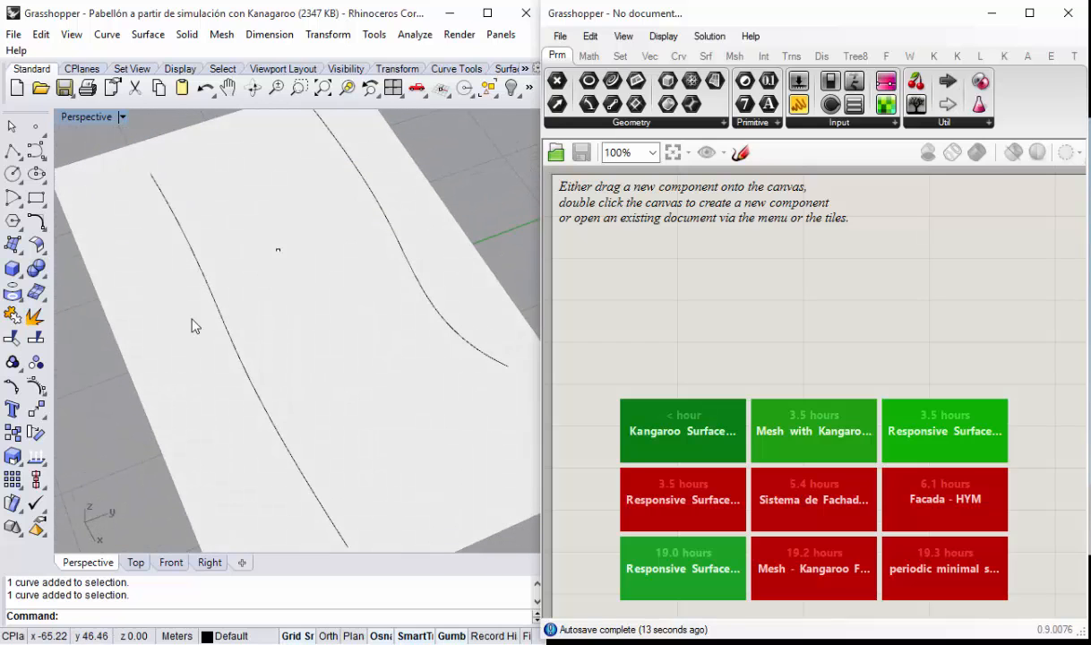
click(276, 249)
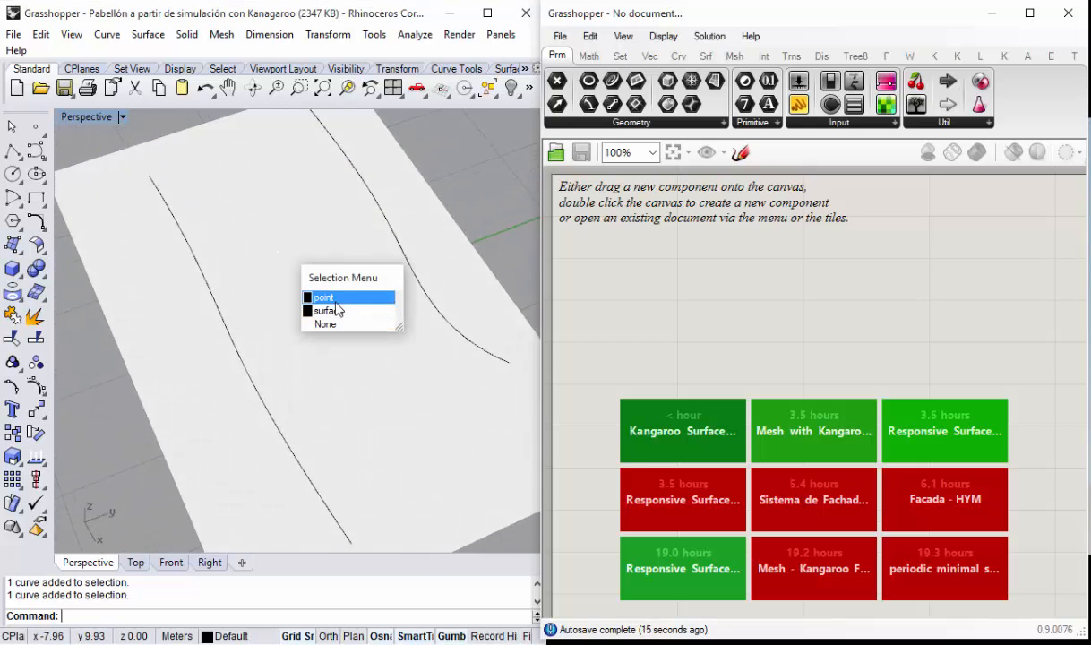
click(329, 298)
right_drag(317, 273, 255, 271)
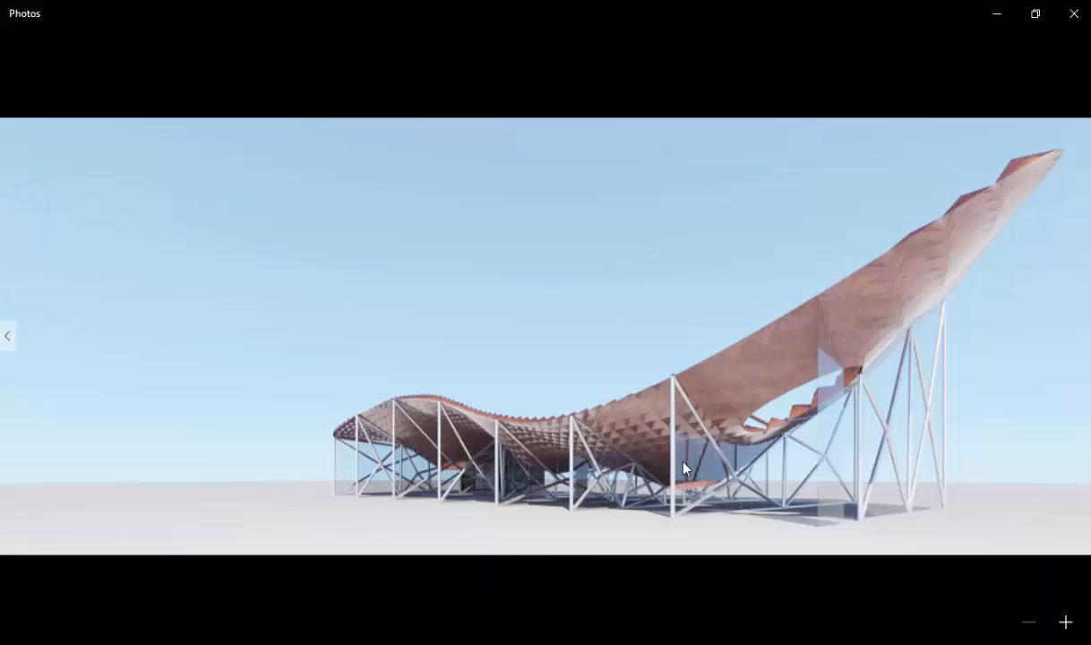
Step: Minimize the pavilion rendering and, back in Rhino, examine the ground surface and the wavy curves above it
click(996, 14)
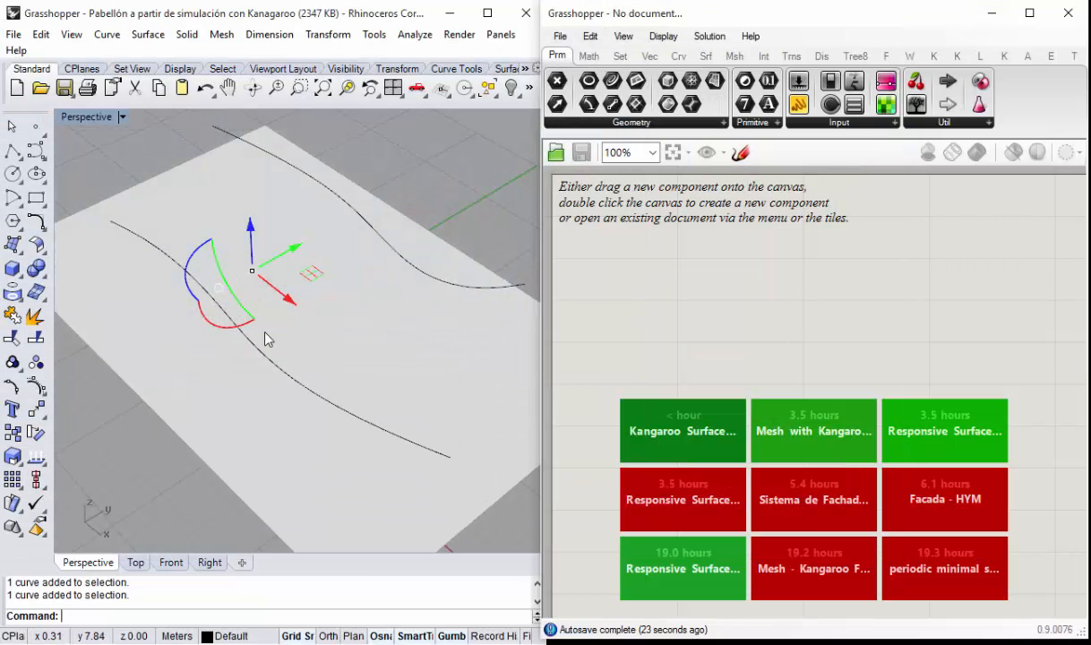
right_drag(266, 339, 160, 360)
click(336, 342)
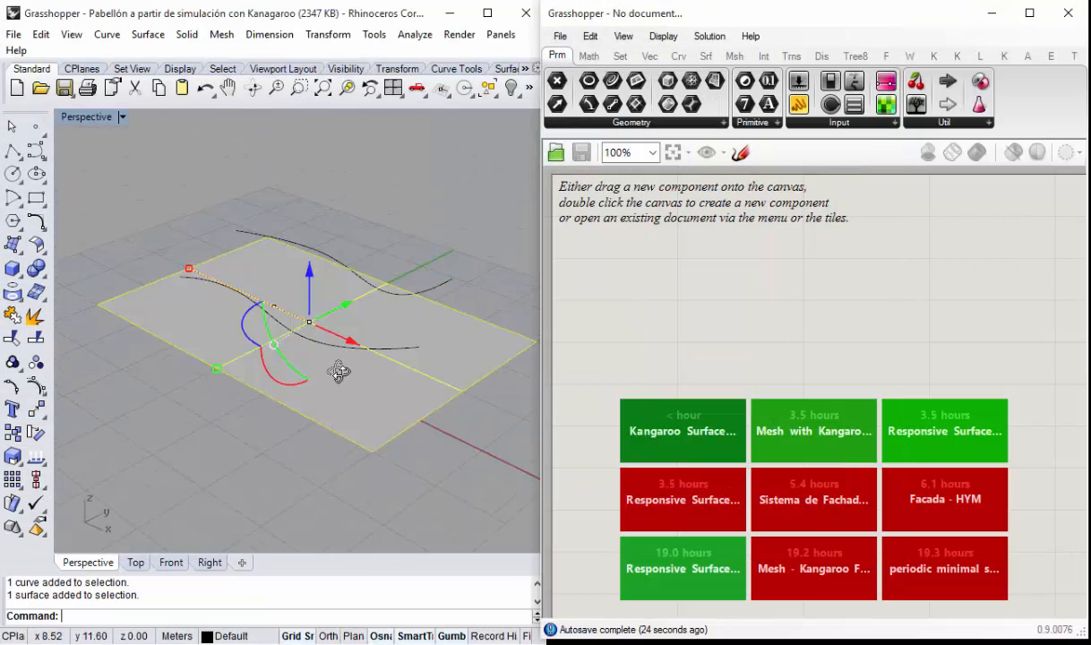
right_drag(338, 371, 415, 260)
click(423, 240)
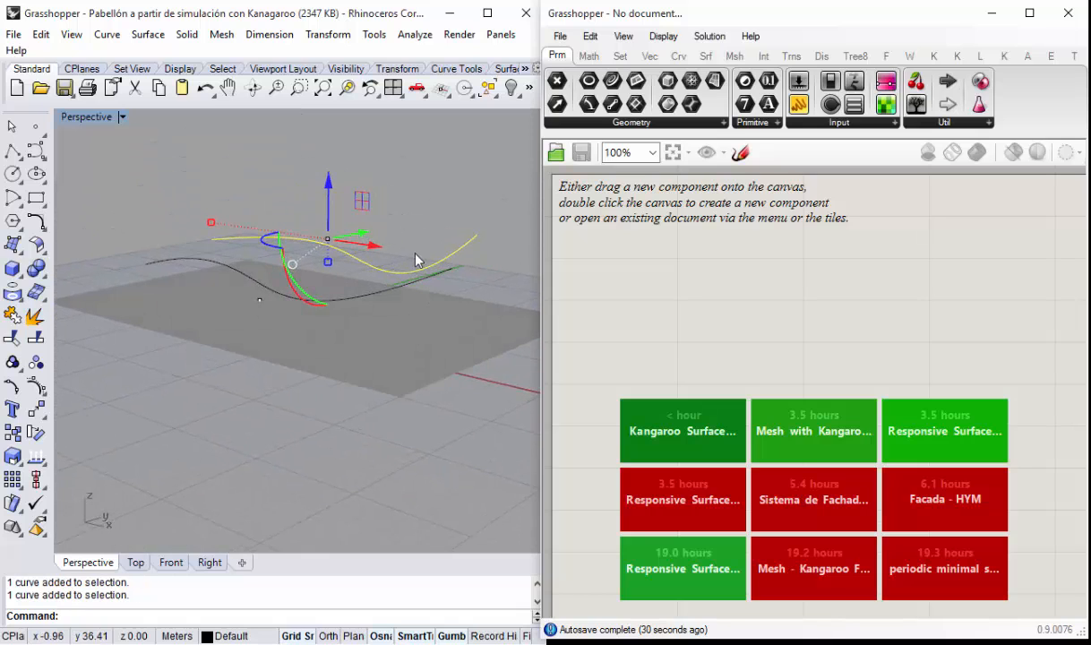
click(288, 198)
right_drag(288, 198, 299, 259)
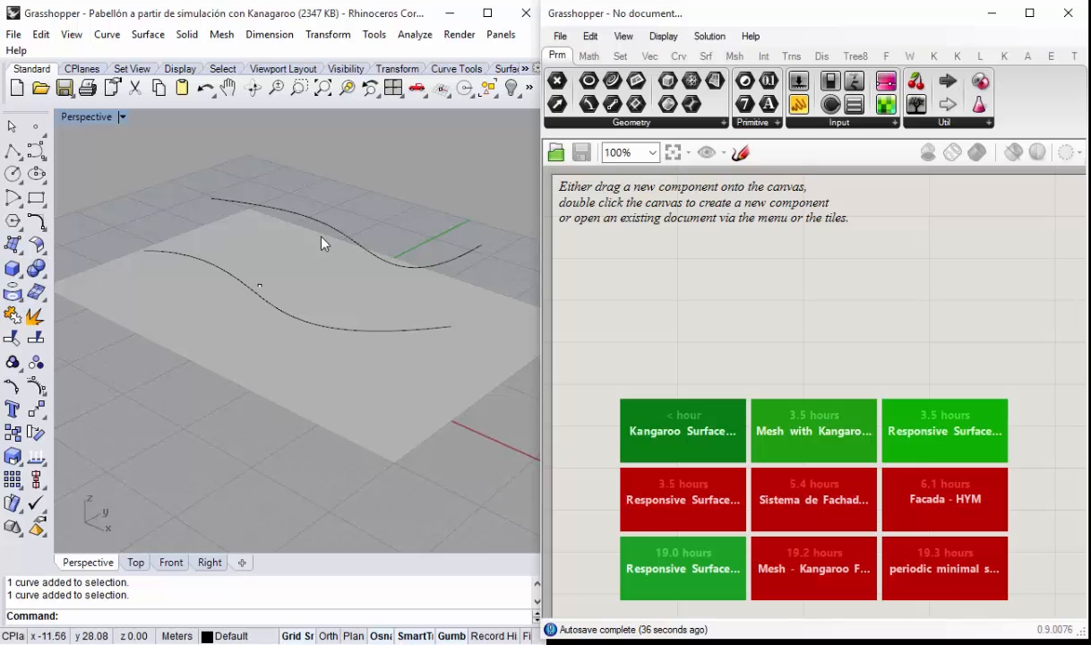
right_drag(339, 248, 341, 321)
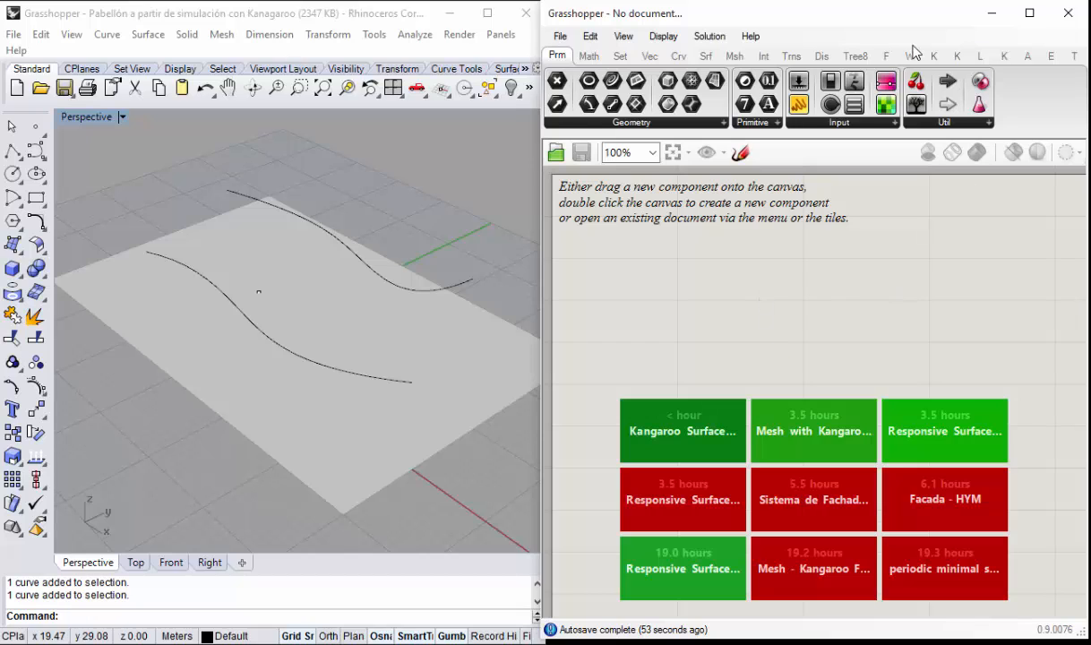
Step: Review the Weaverbird, Kangaroo and LunchBox component sets in Grasshopper
click(910, 55)
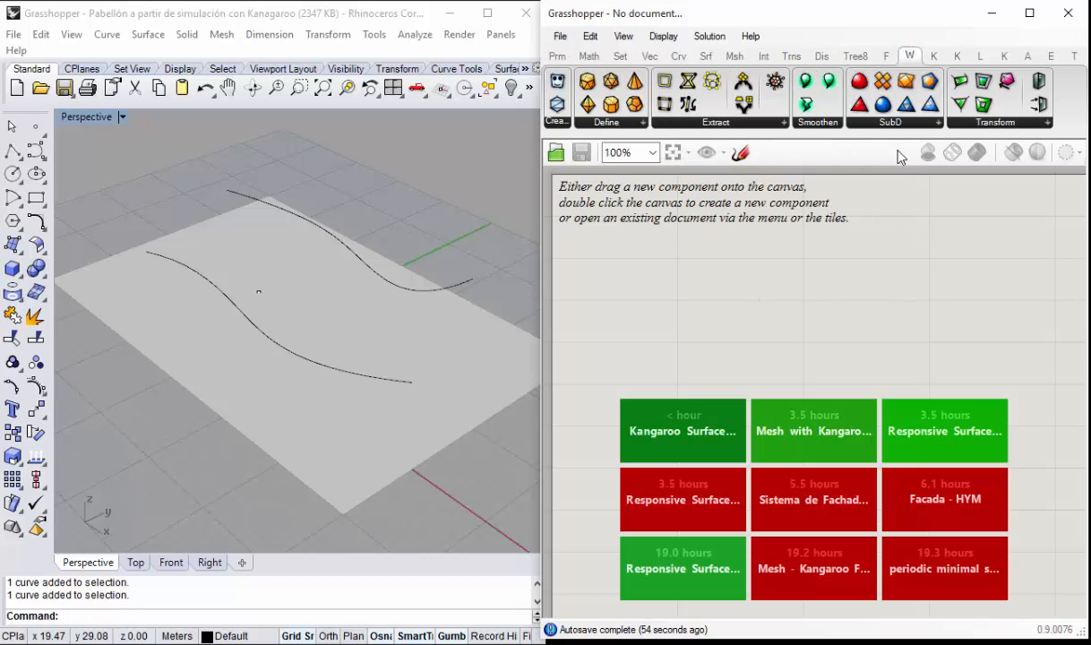
click(957, 55)
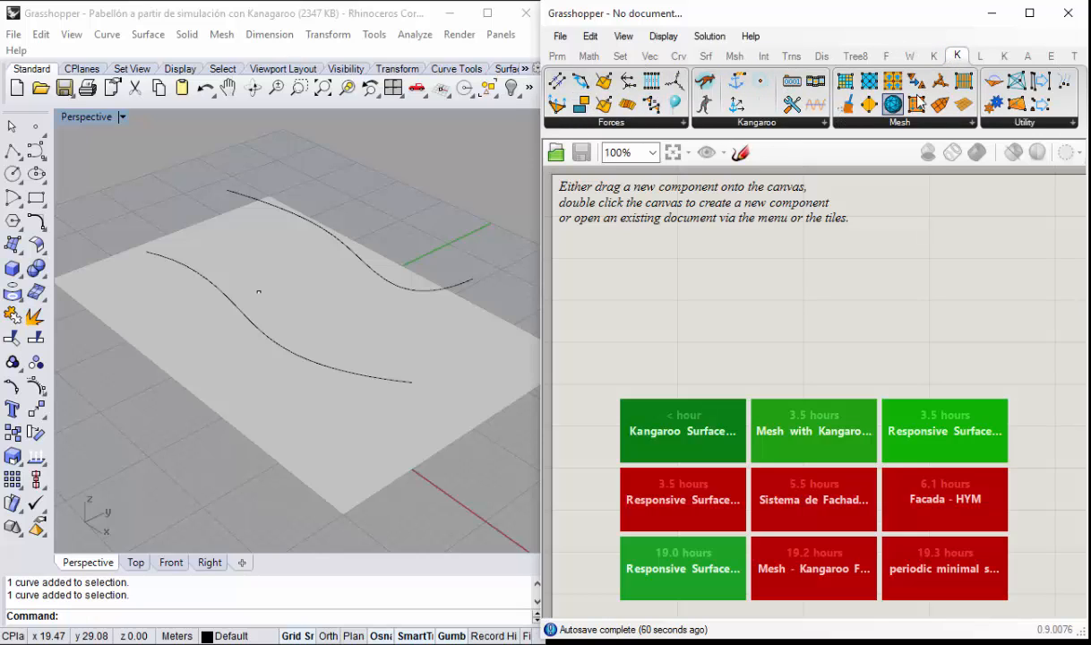
click(981, 57)
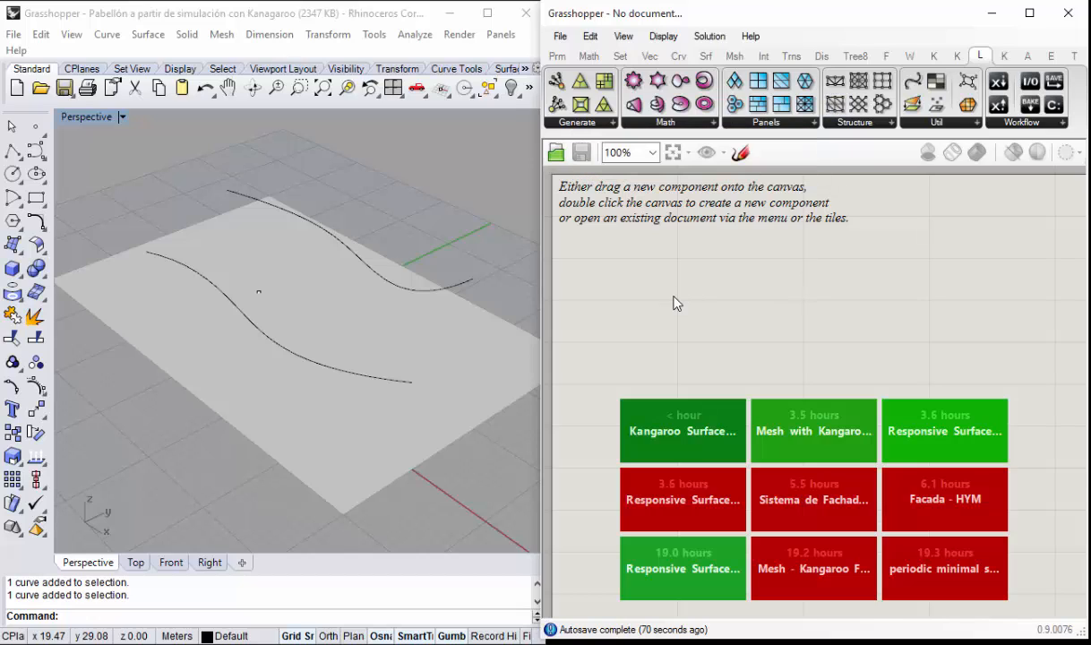
right_drag(243, 309, 224, 323)
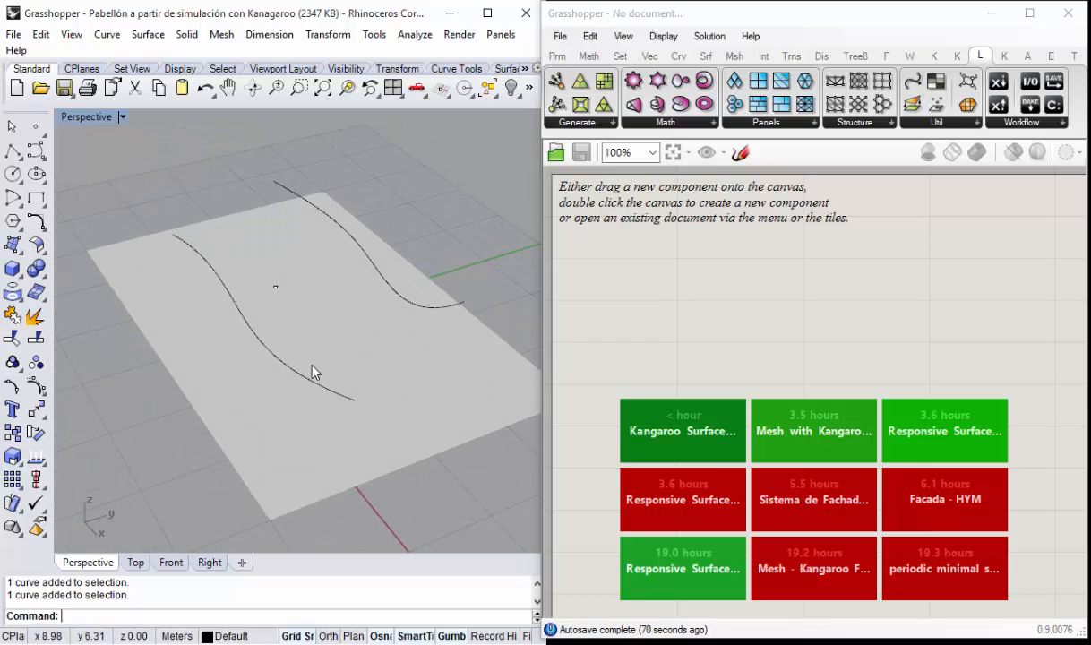
right_drag(312, 371, 275, 390)
click(687, 318)
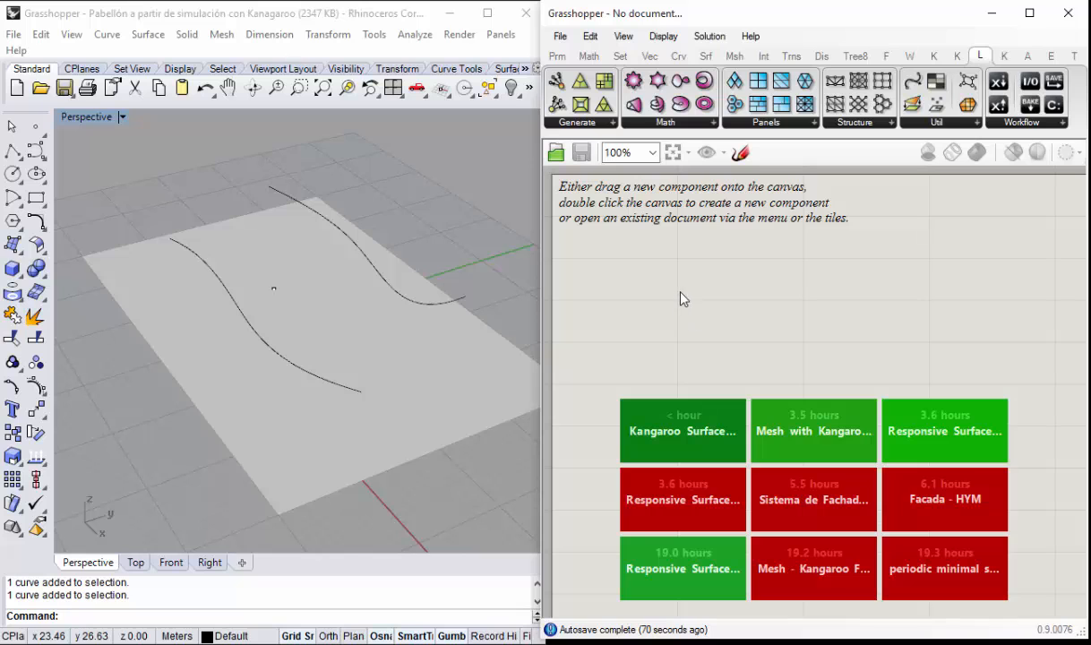
right_drag(163, 291, 190, 285)
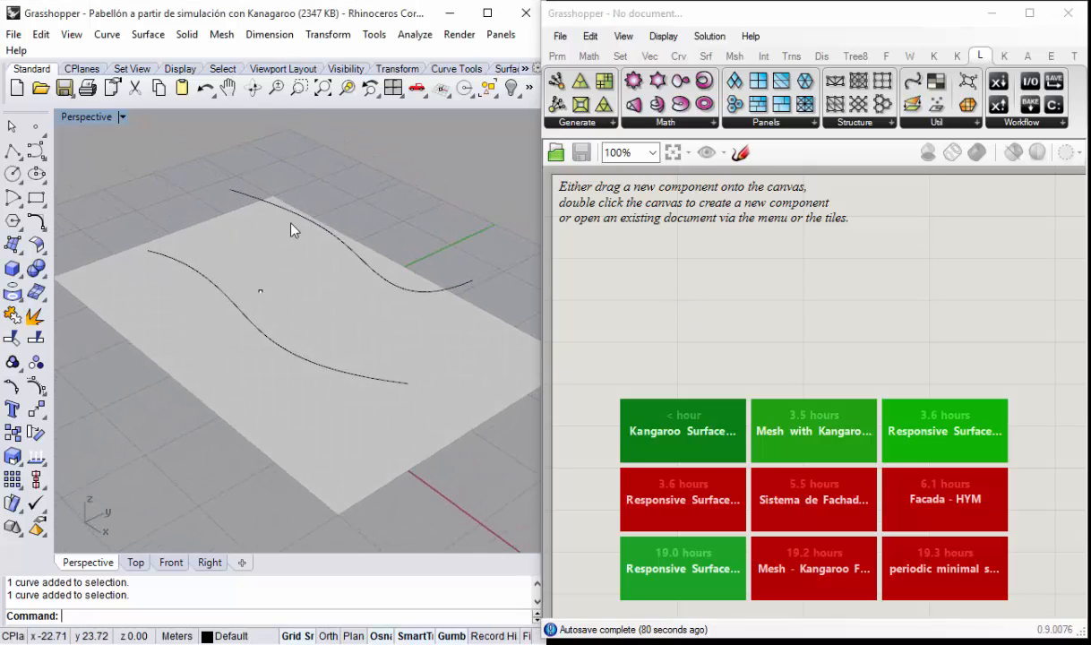
click(557, 55)
drag(557, 81, 667, 334)
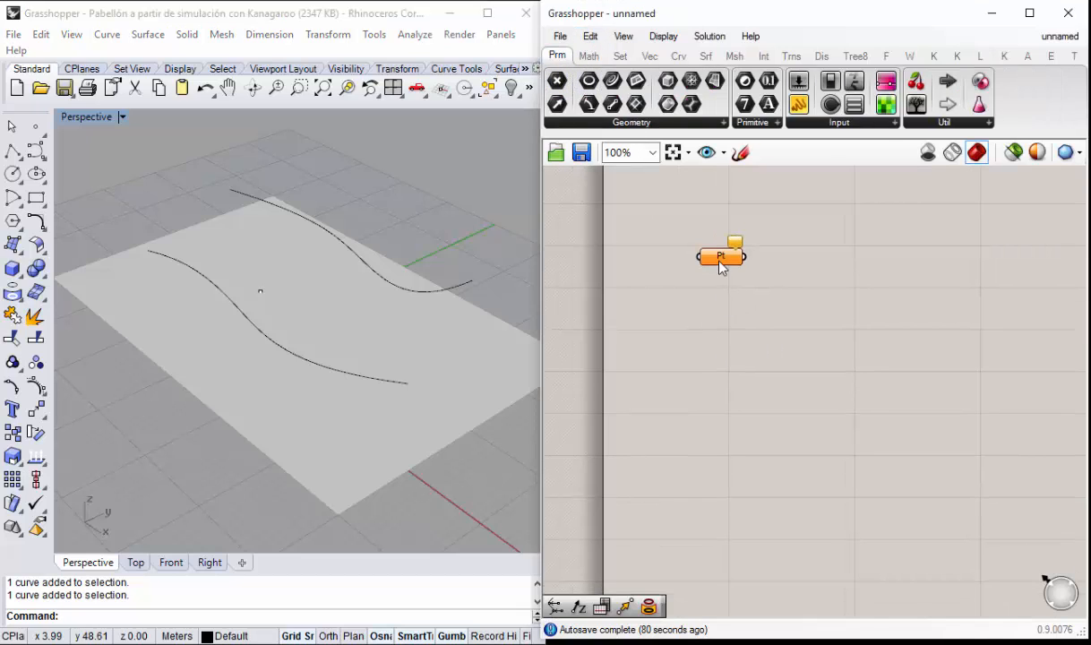
right_click(720, 260)
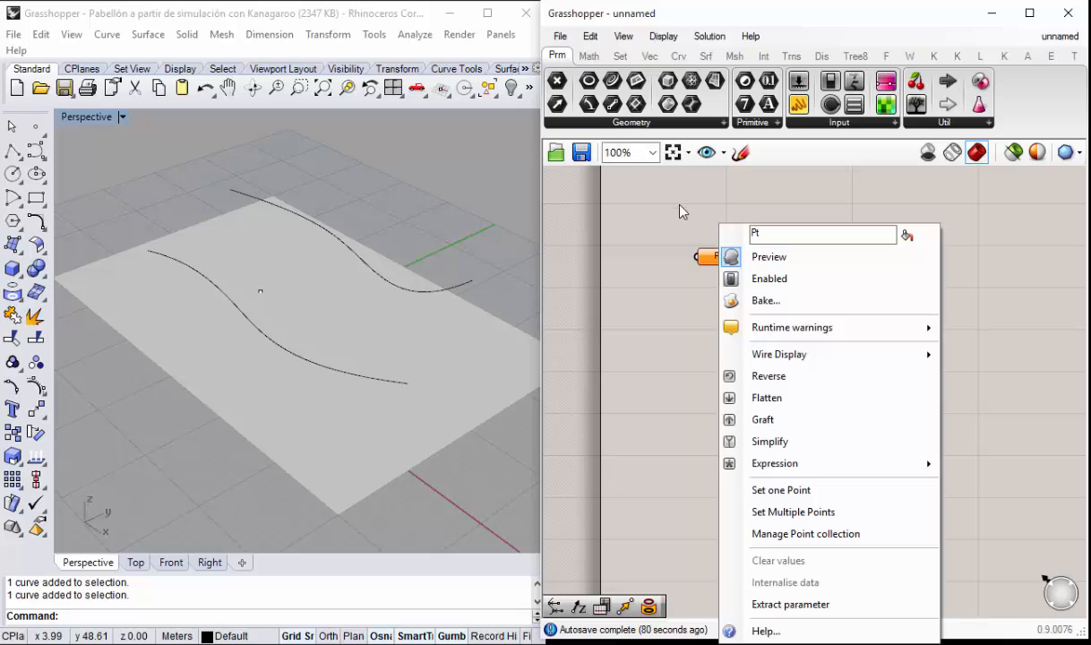
click(681, 207)
drag(728, 260, 716, 257)
key(Delete)
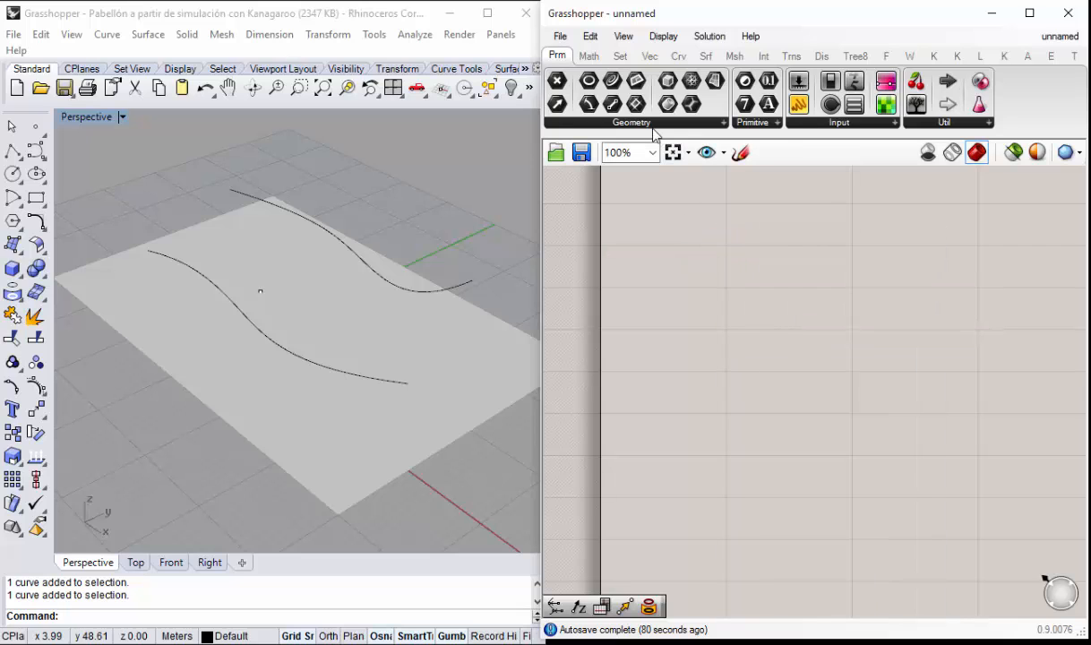
Step: Place a Curve parameter near the upper-left corner of the Grasshopper canvas
click(652, 124)
drag(603, 212, 721, 291)
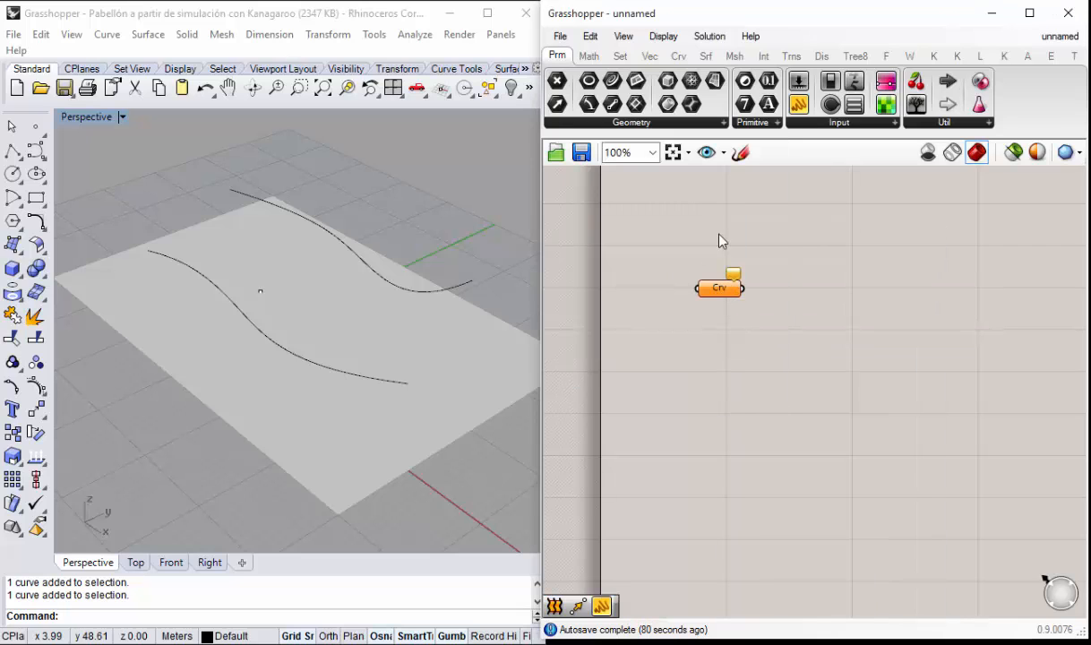
right_drag(719, 235, 741, 311)
drag(744, 364, 727, 308)
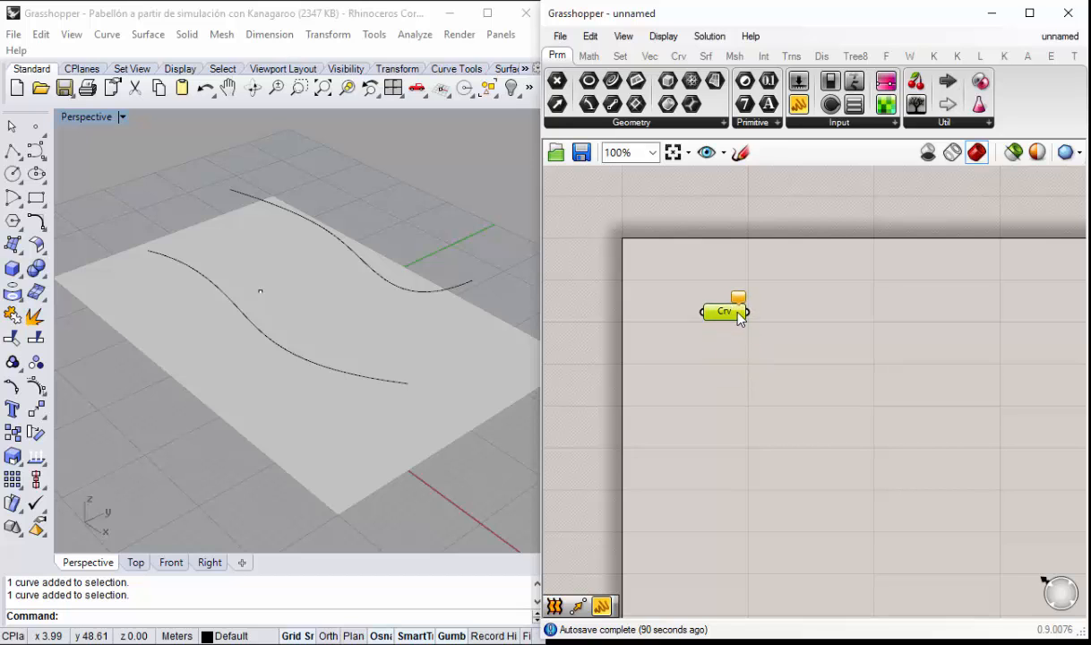
Step: Reference both wavy Rhino curves in the Curve parameter as multiple curves
right_drag(314, 348, 336, 300)
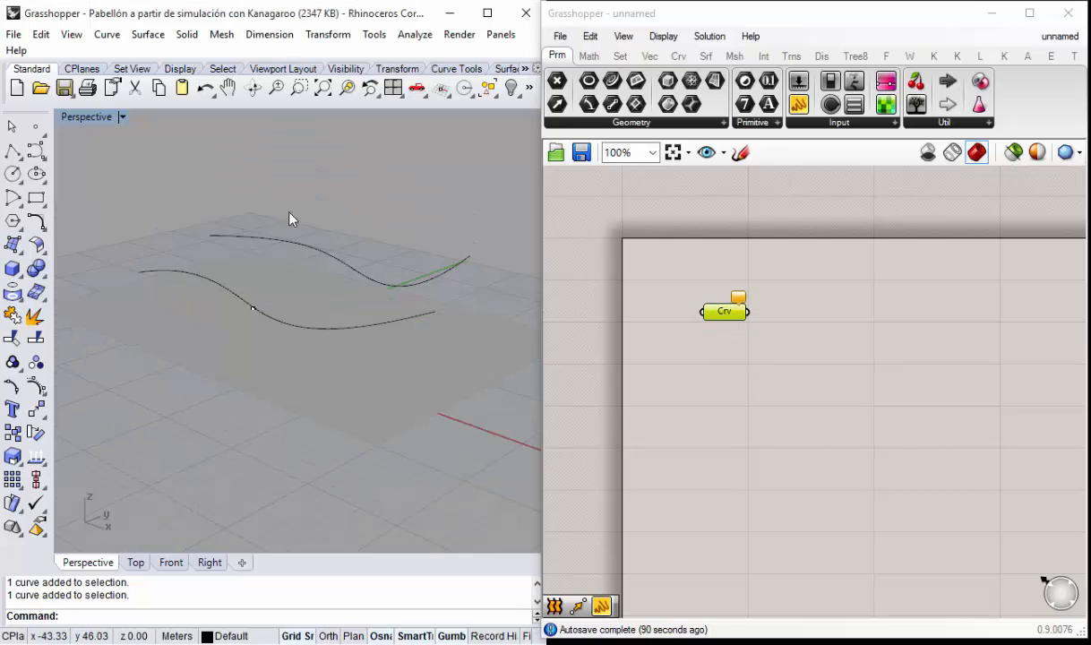
right_click(722, 311)
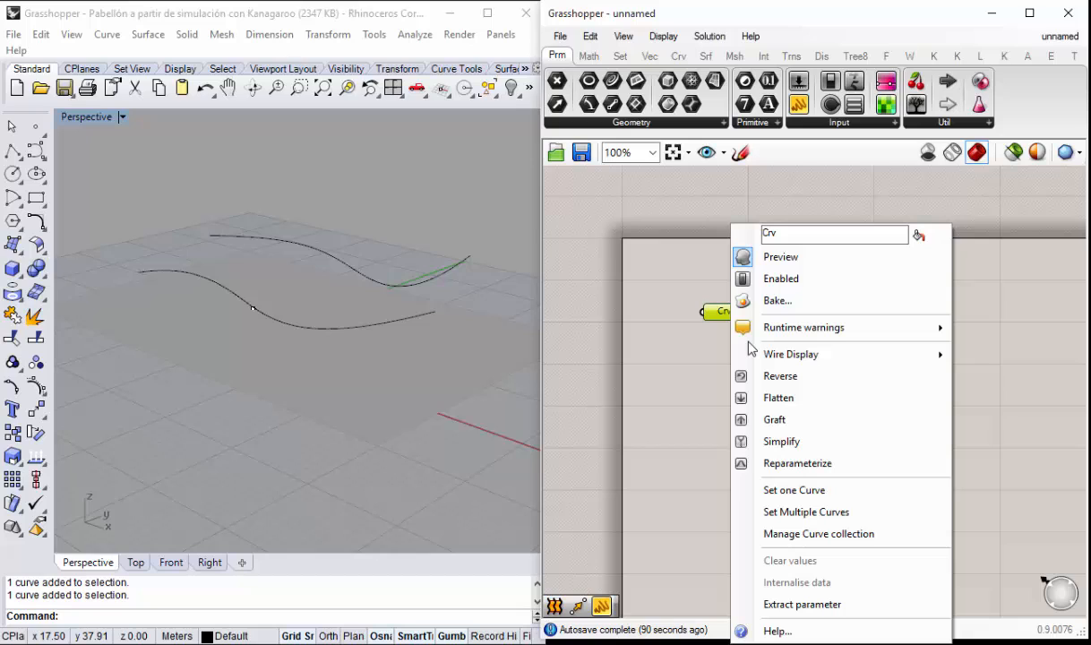
click(831, 515)
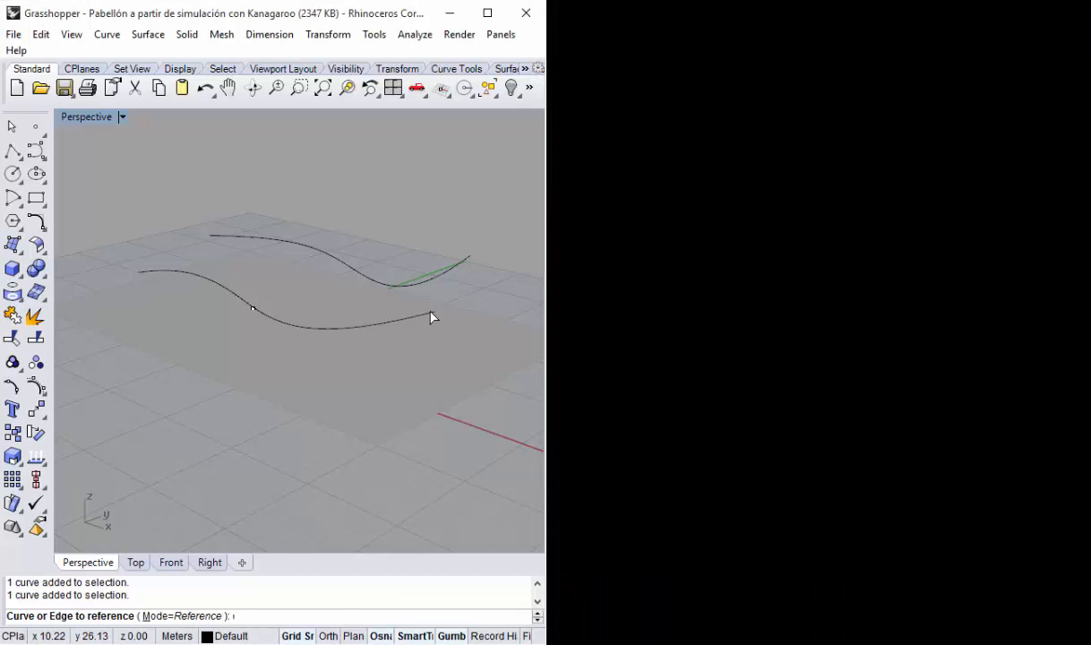
click(430, 313)
click(459, 264)
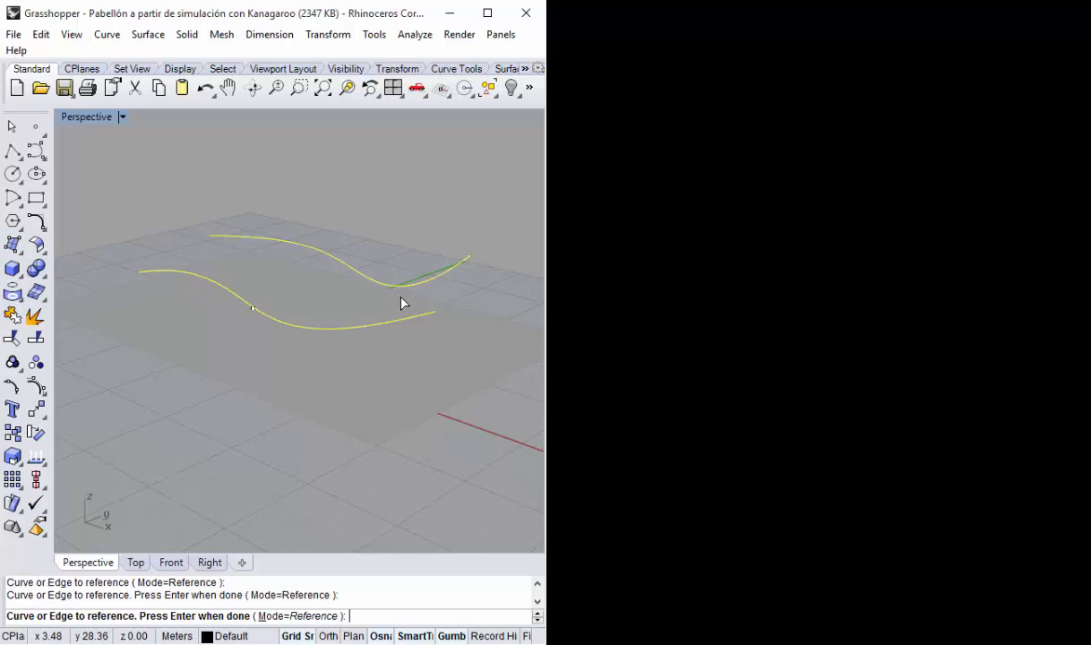
key(Return)
mouse_move(331, 316)
right_down()
mouse_move(295, 312)
mouse_move(316, 331)
mouse_move(273, 318)
mouse_move(331, 313)
right_up()
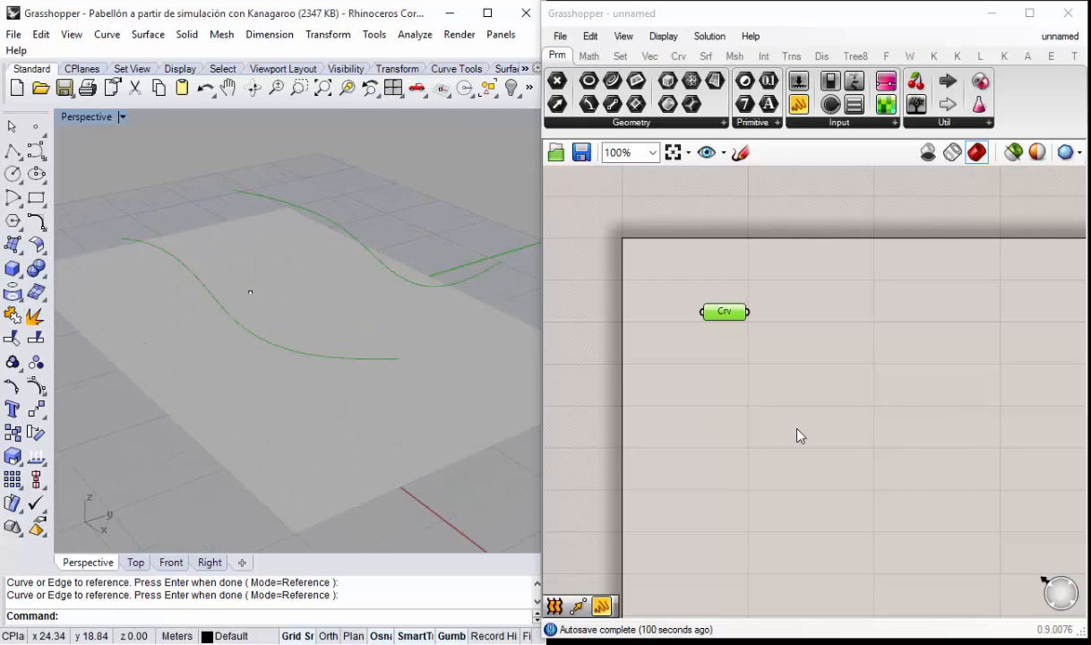
click(755, 385)
right_drag(755, 387, 734, 357)
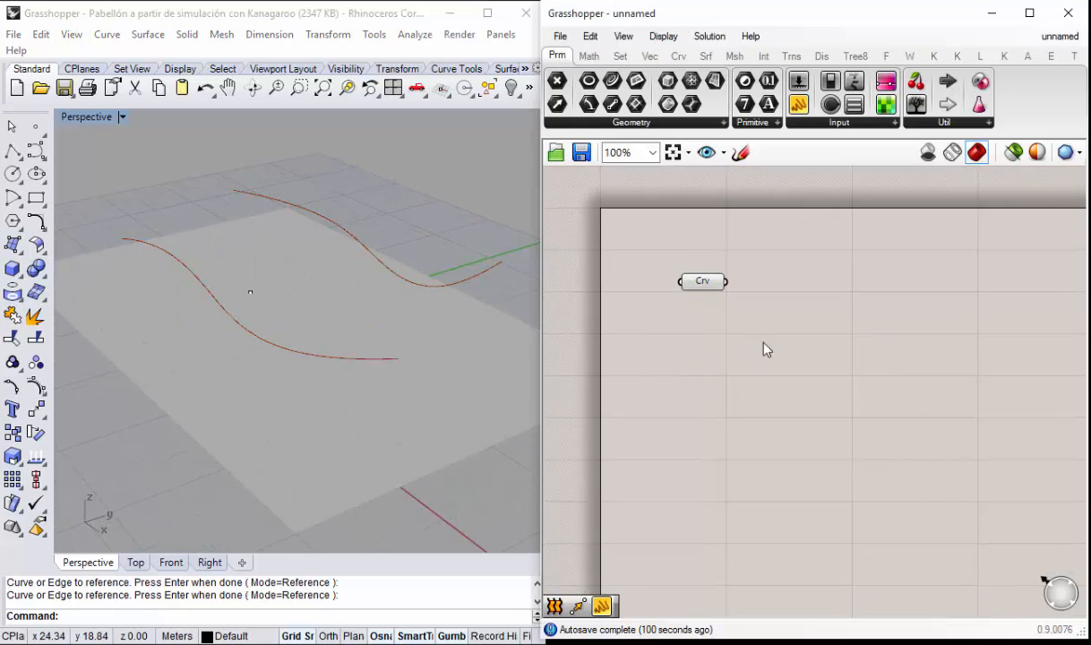
click(102, 346)
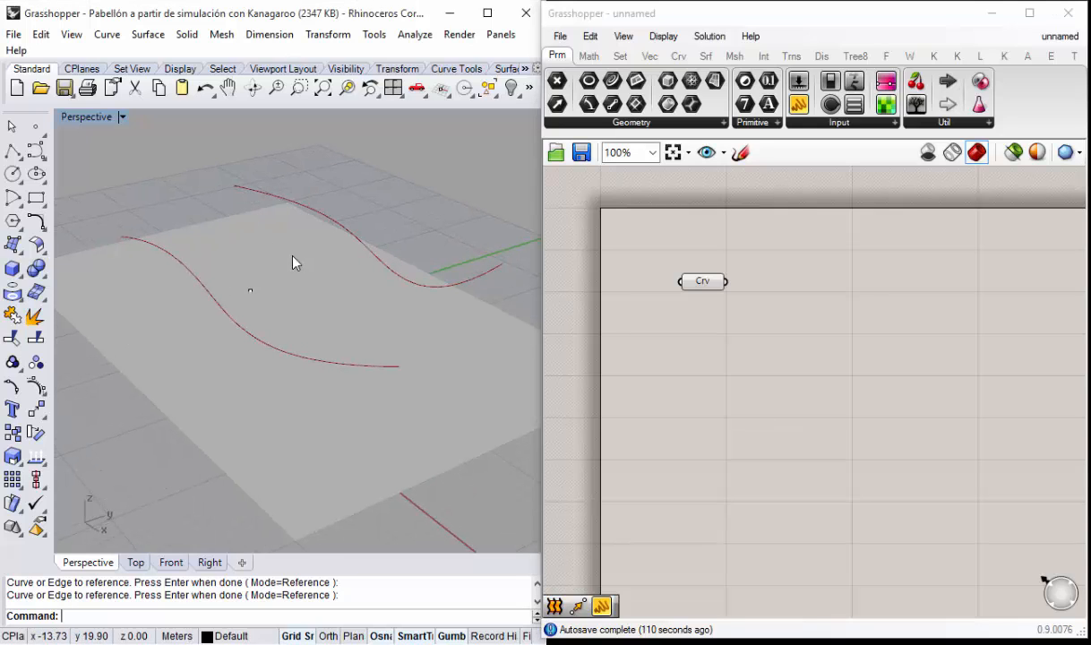
Step: Add a Loft component and feed the Curve parameter into its curves input
double_click(823, 346)
text(lo)
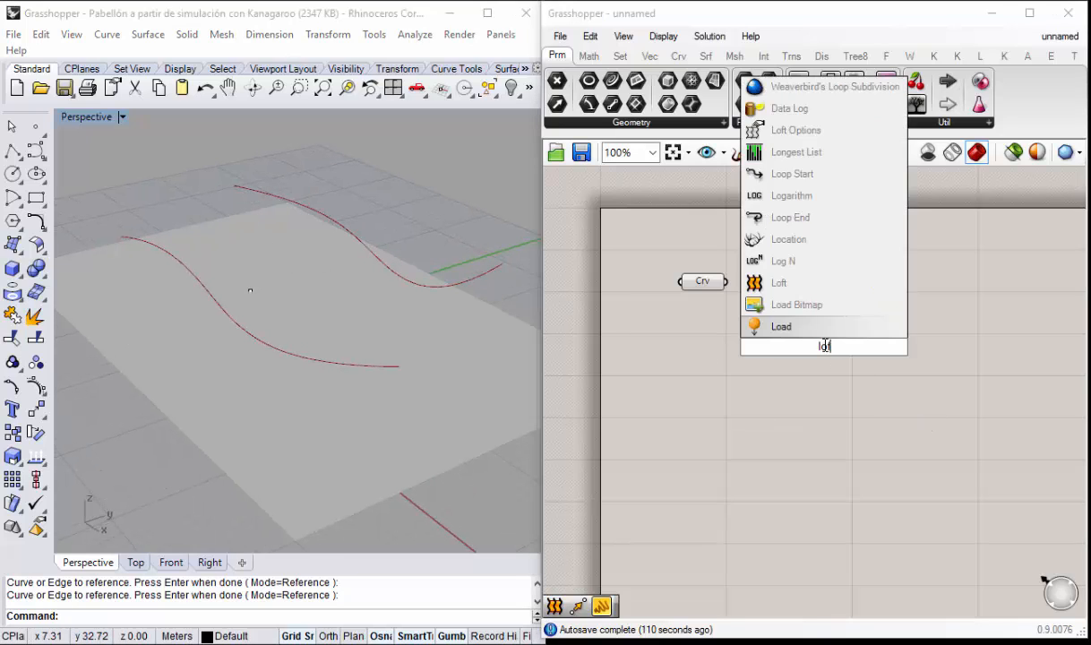
text(ft)
key(Return)
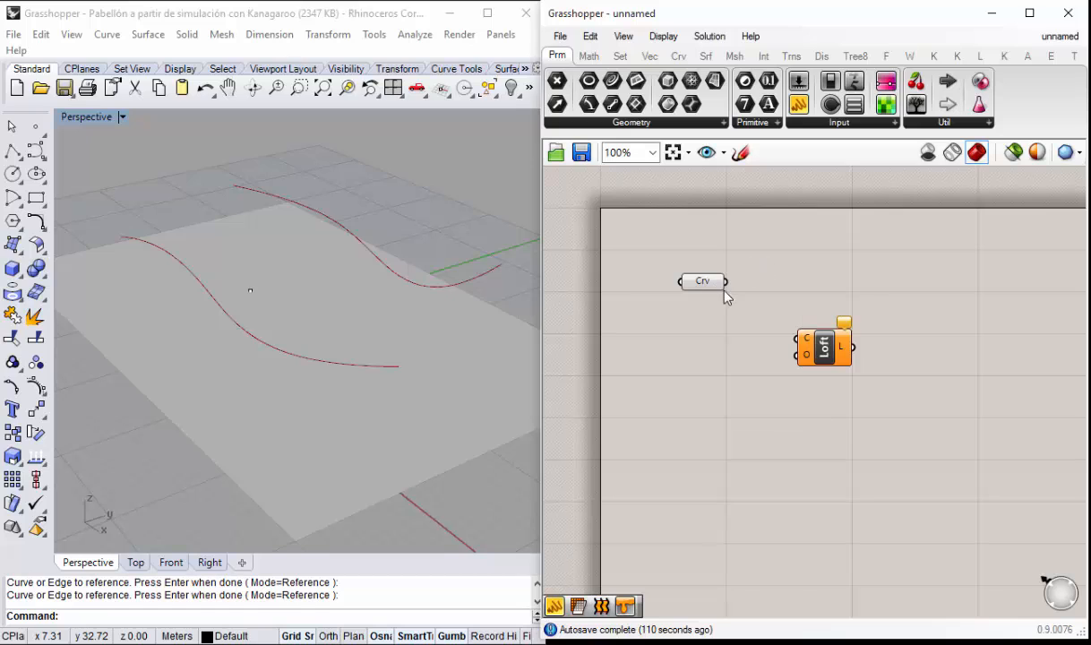
drag(727, 281, 810, 296)
right_drag(827, 370, 796, 349)
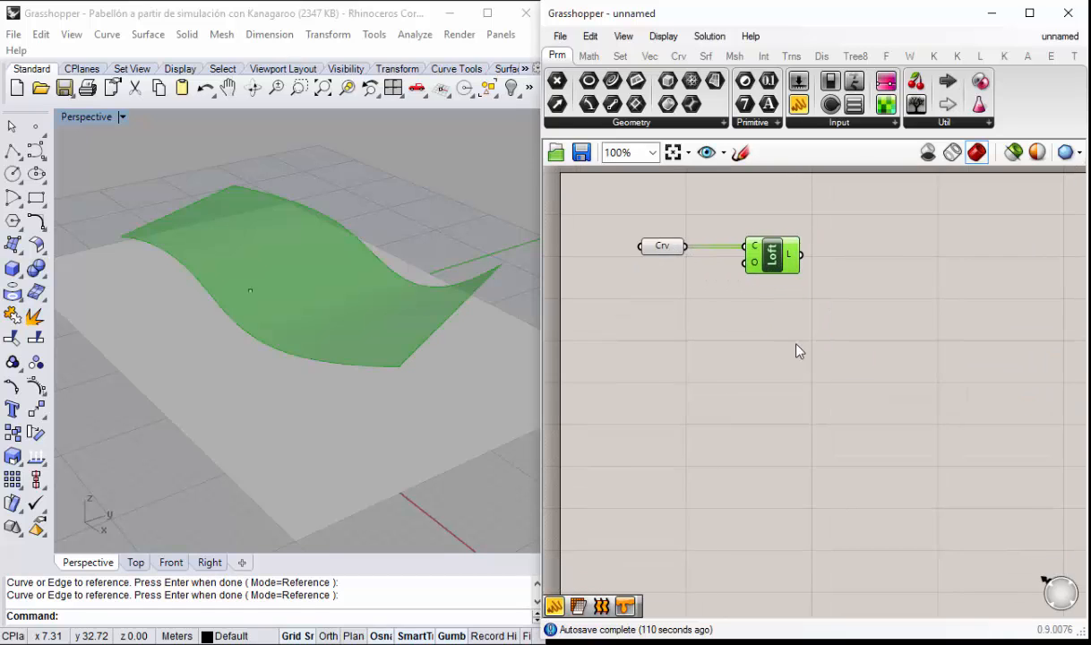
click(811, 364)
Step: Add a Mesh Surface component beside the Loft and connect the lofted surface to its surface input
double_click(813, 356)
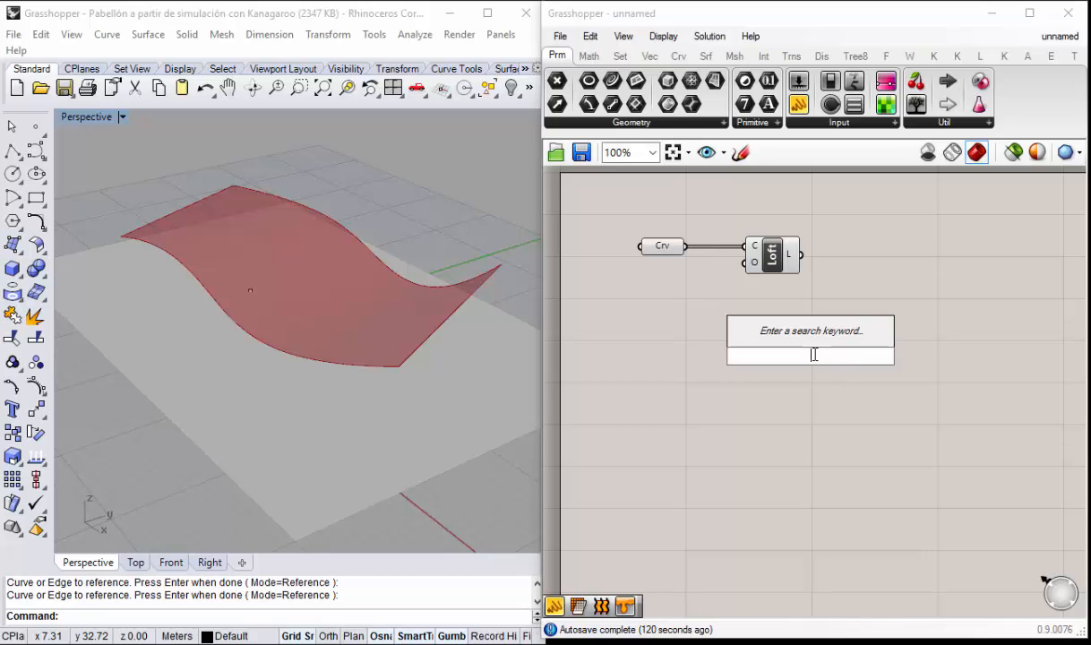
text(mesh)
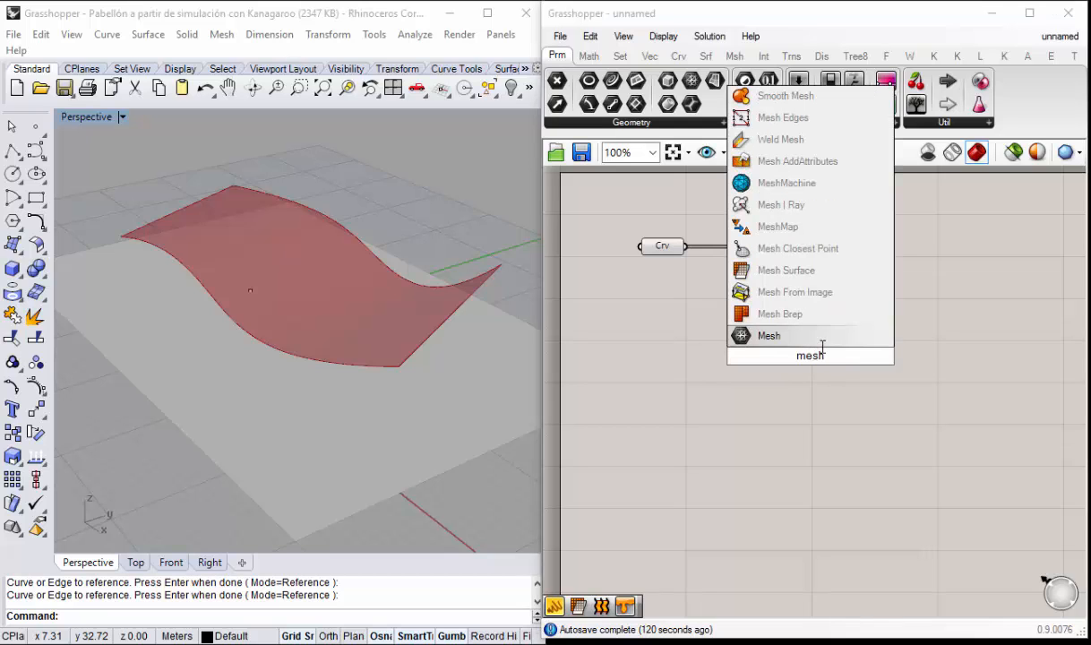
click(806, 276)
drag(772, 327, 924, 286)
drag(776, 247, 858, 288)
mouse_move(319, 358)
right_down()
mouse_move(332, 369)
mouse_move(338, 354)
right_up()
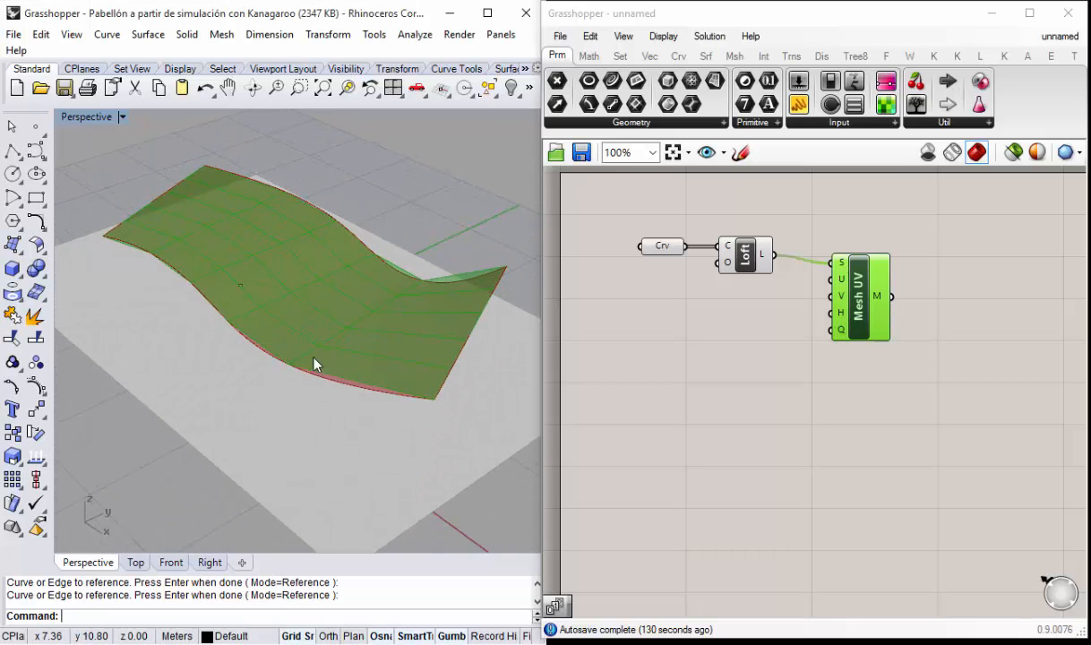
right_drag(891, 396, 883, 383)
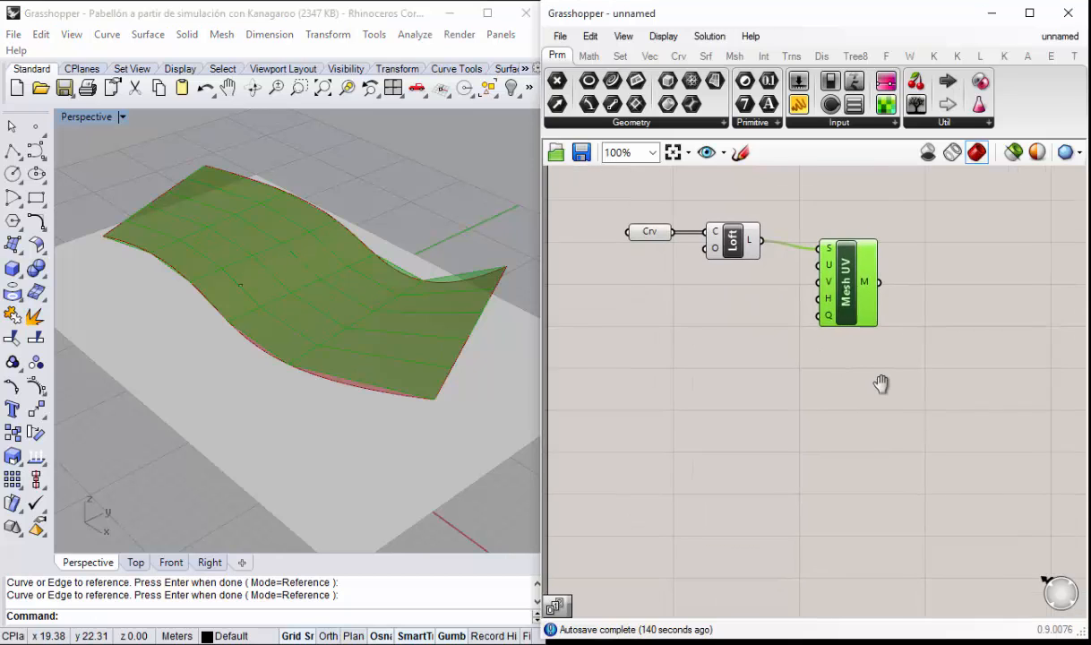
click(709, 333)
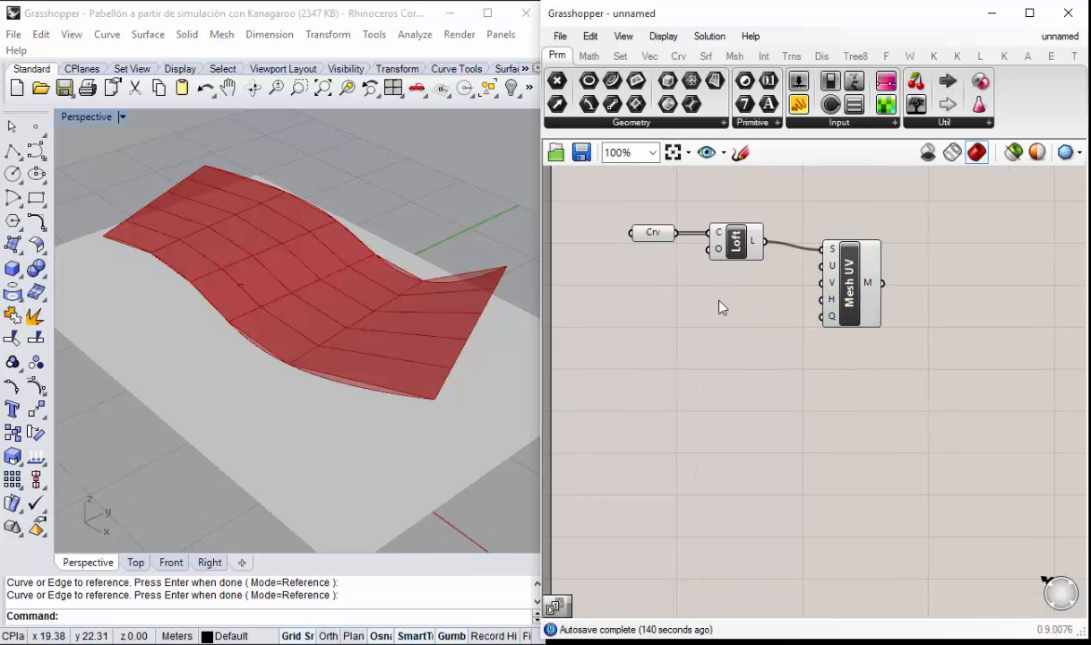
Step: Create two number sliders with values 8 and 16, stacked below the Curve parameter and Loft
double_click(723, 307)
text(8)
key(Return)
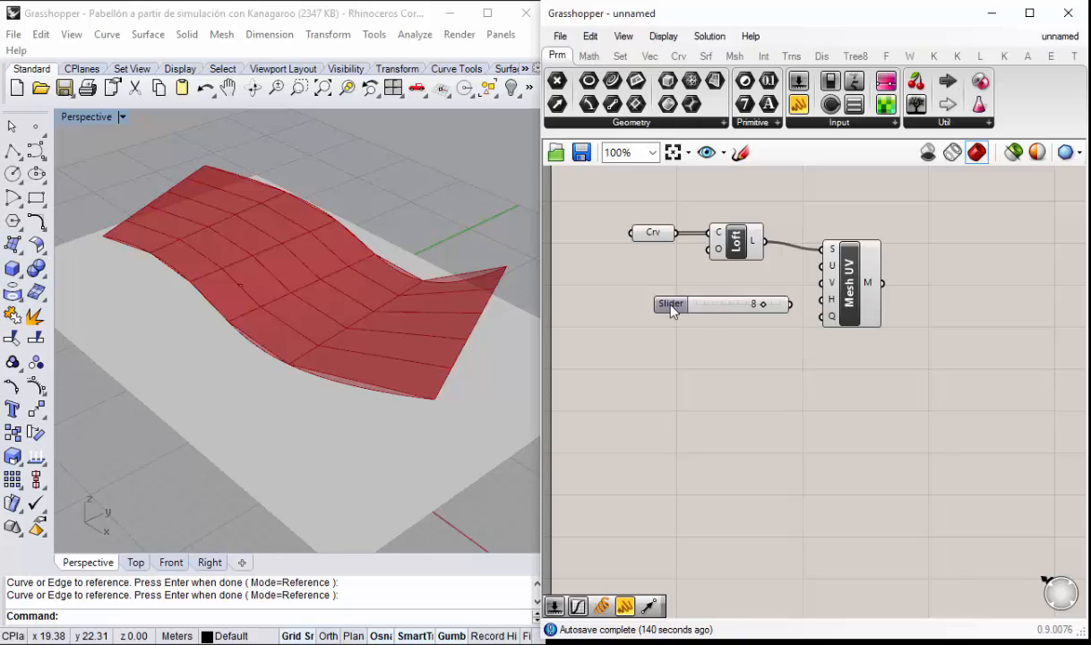
drag(672, 309, 619, 294)
double_click(670, 363)
text(16)
key(Return)
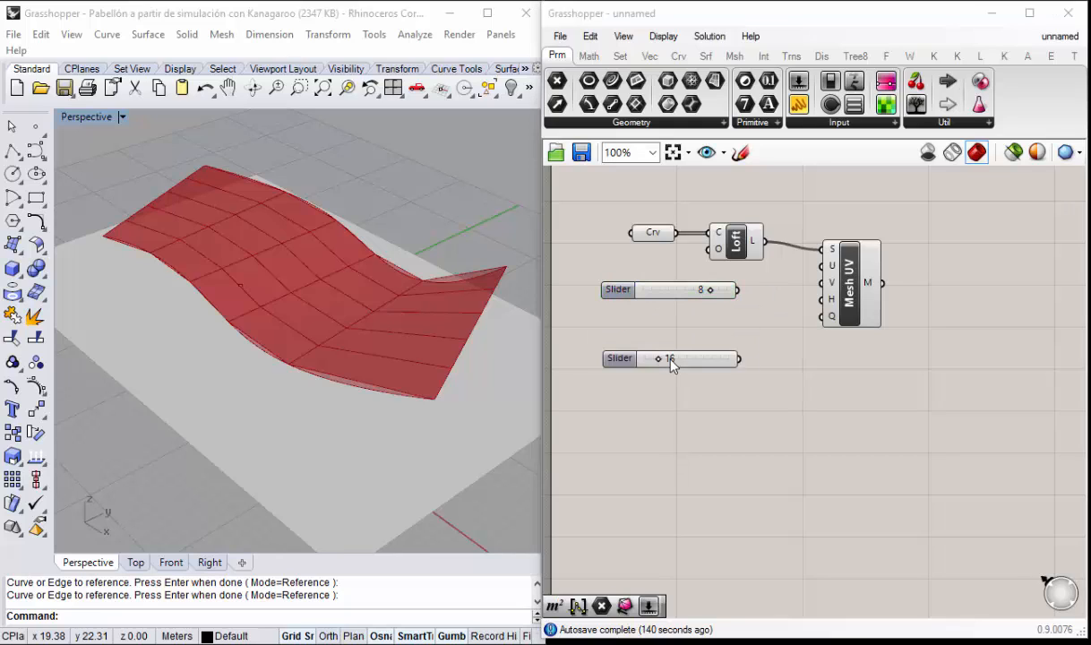
drag(626, 363, 627, 321)
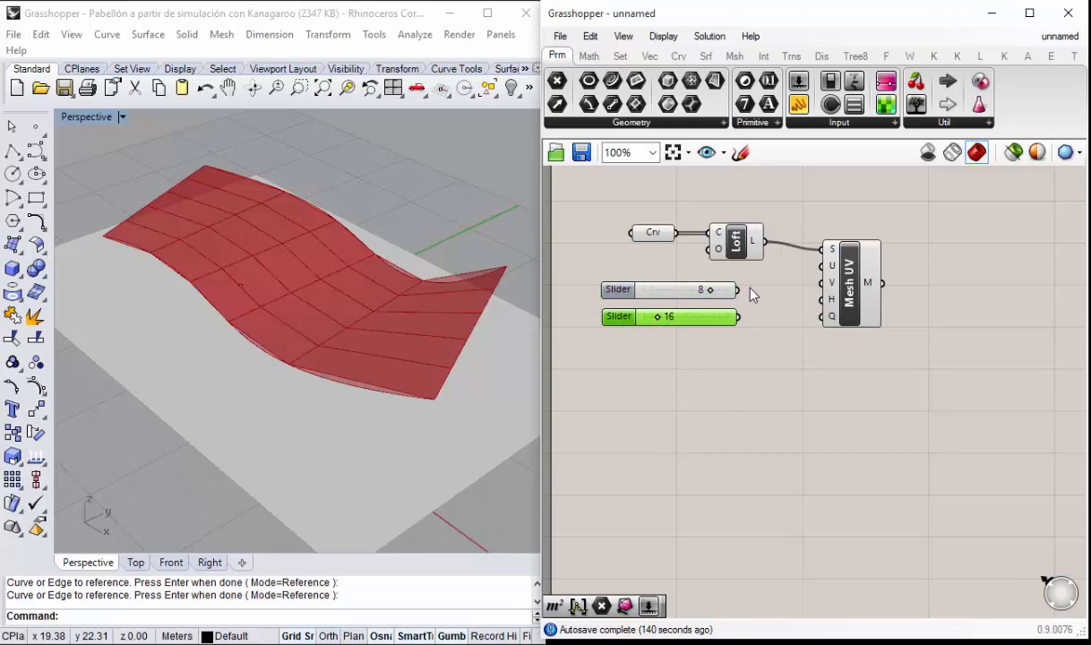
Step: Connect the 8 slider to the mesh component's U input and the 16 slider to V, and align both sliders
drag(738, 289, 820, 266)
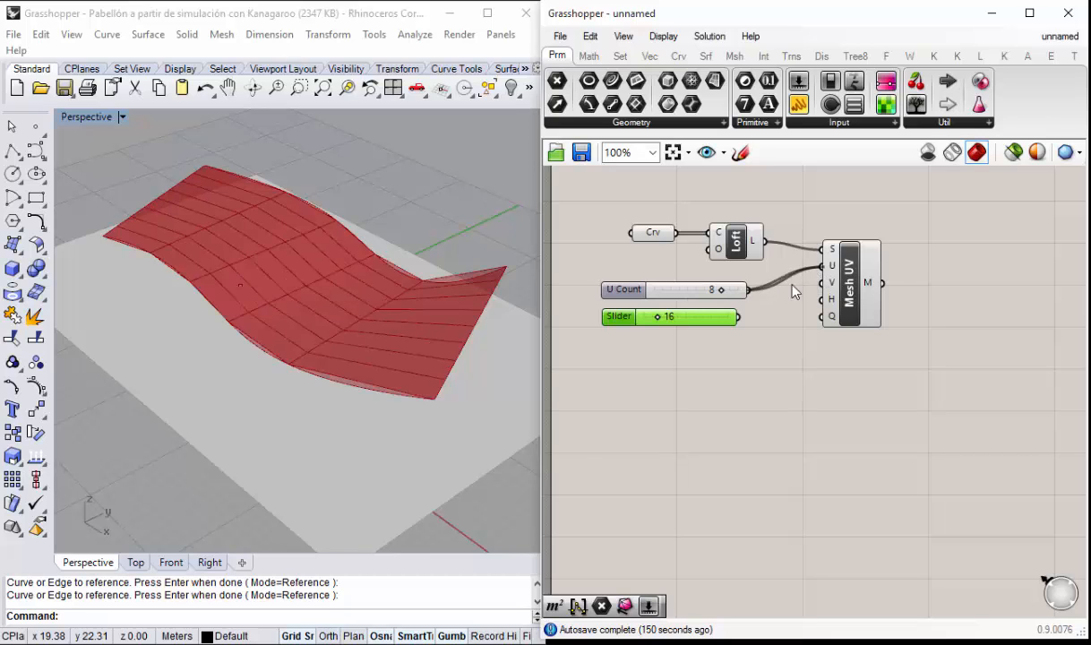
drag(740, 317, 821, 282)
drag(688, 324, 622, 278)
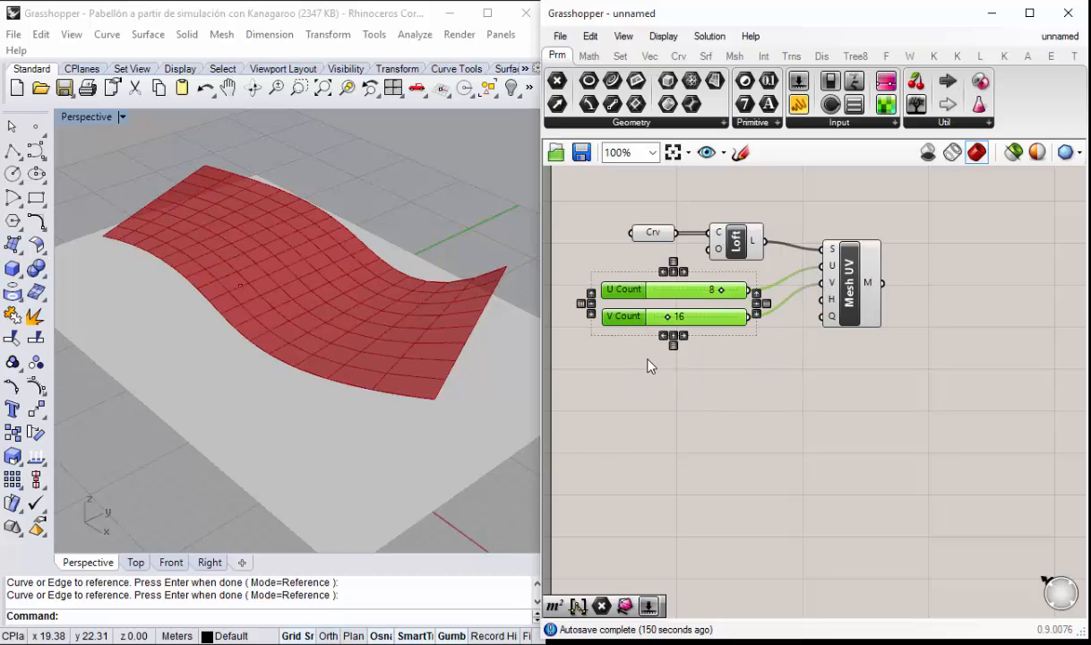
click(826, 435)
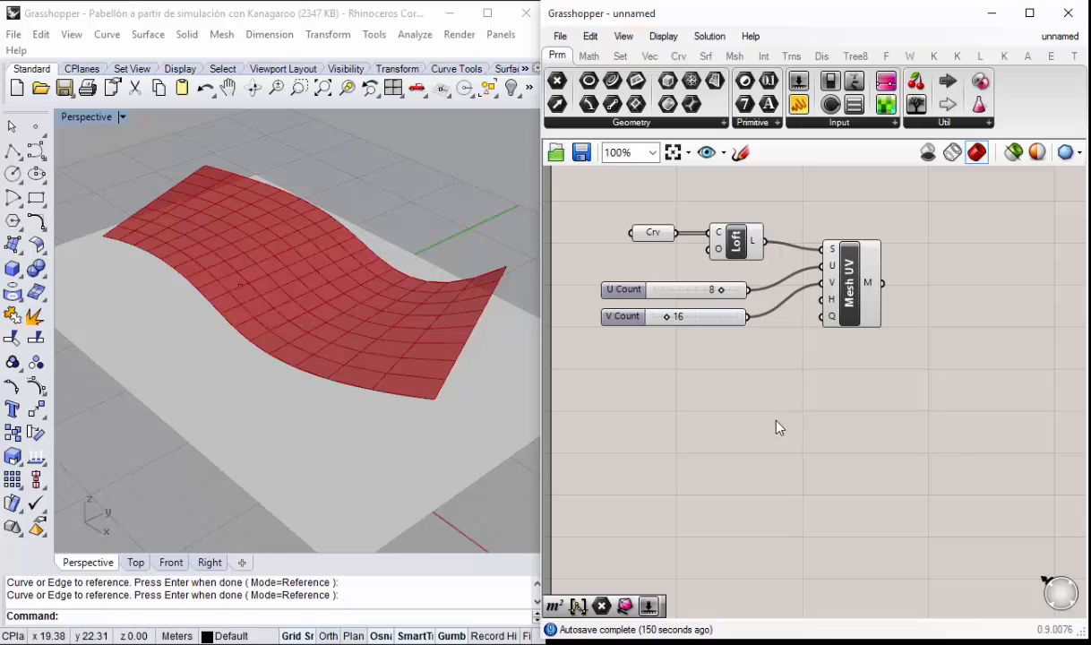
Step: Add a Series component below Mesh UV and align the left edges of the two components
right_drag(778, 427, 788, 385)
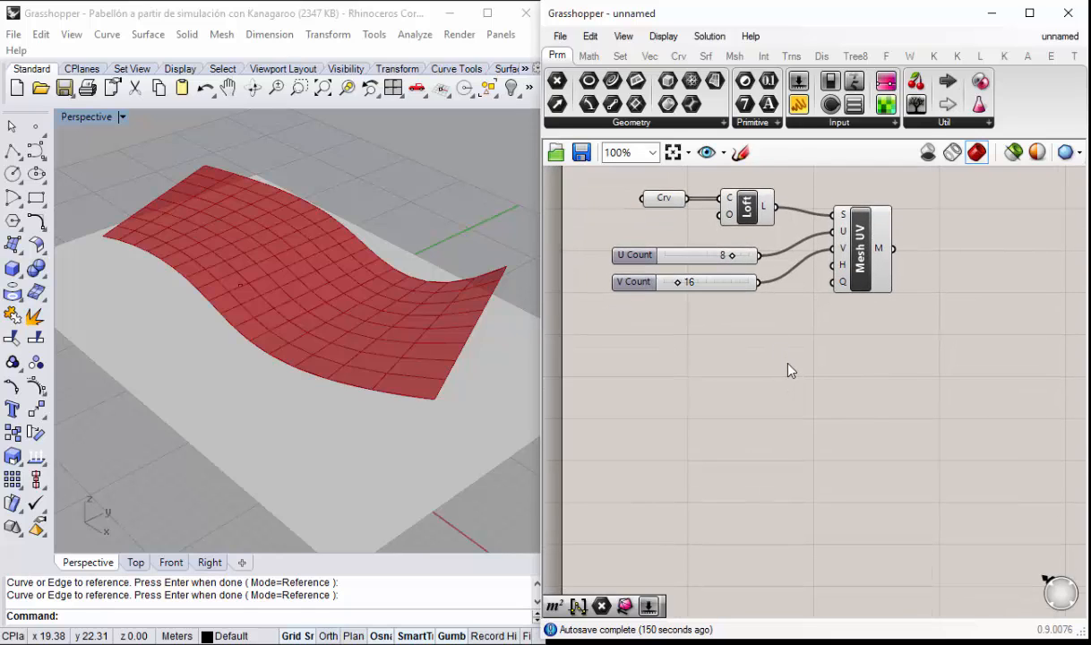
double_click(788, 370)
text(der)
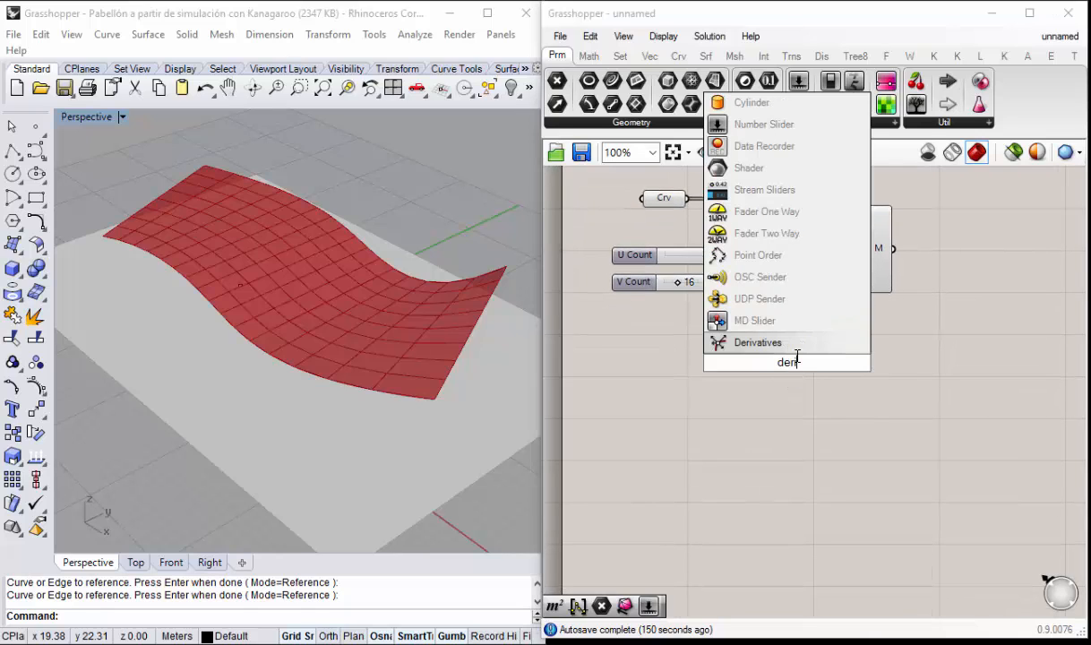
text(i)
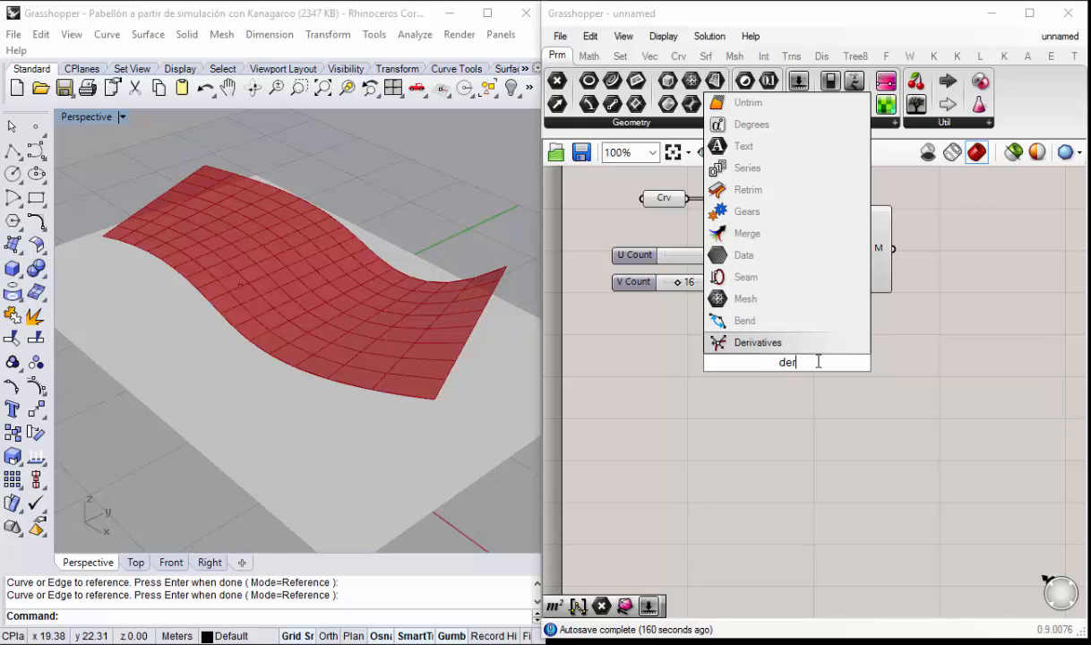
key(BackSpace)
key(BackSpace)
key(BackSpace)
text(series)
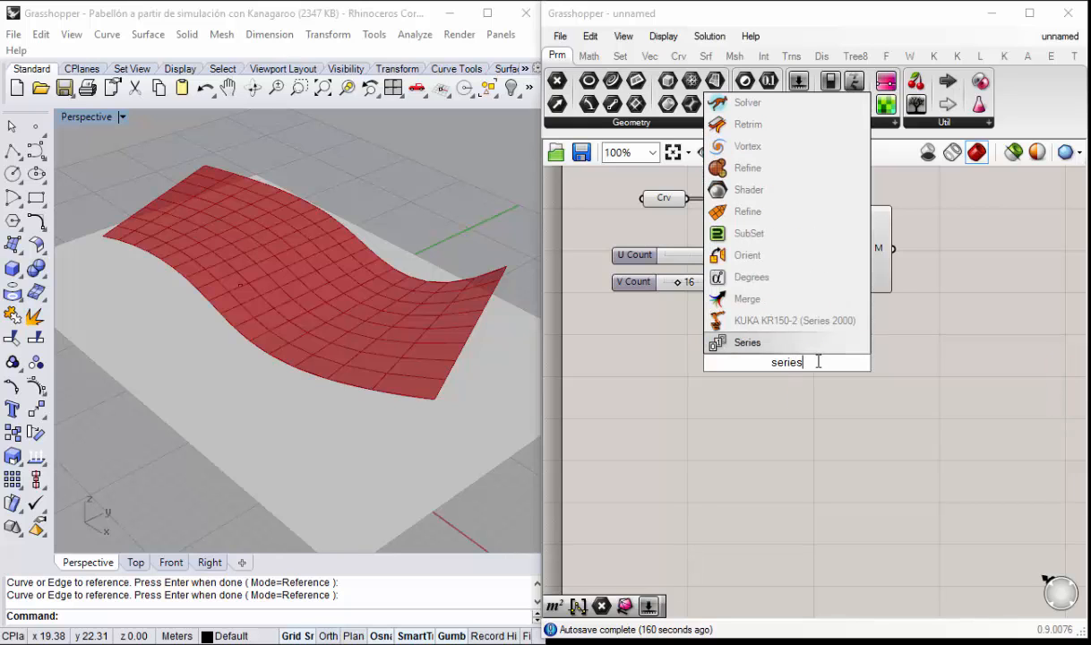
click(770, 343)
drag(753, 358, 867, 340)
drag(974, 492, 823, 172)
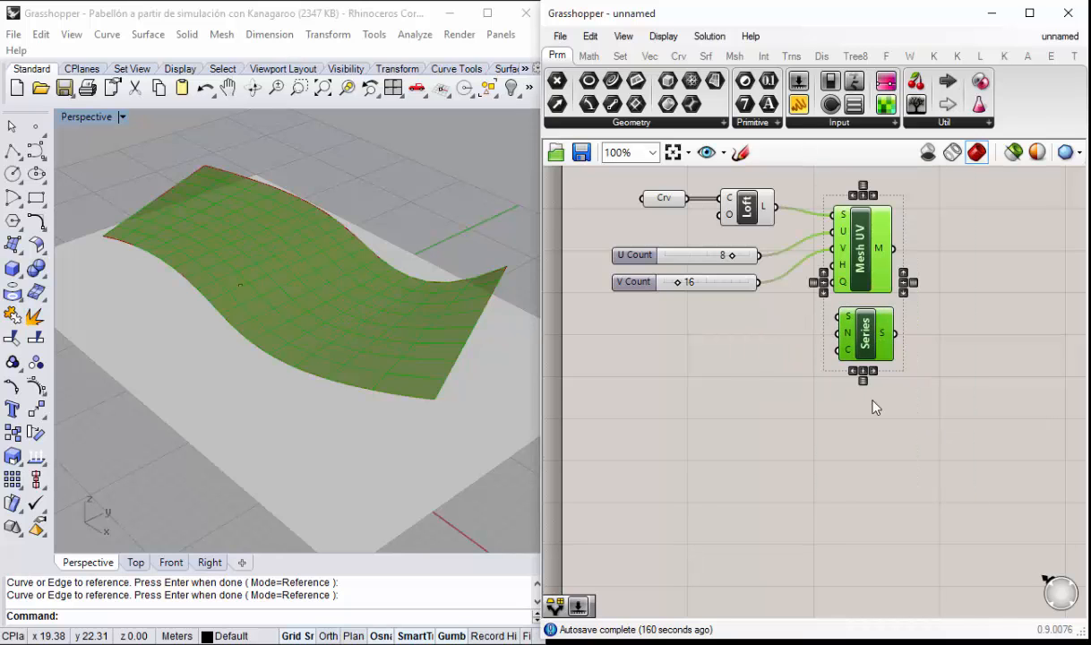
click(716, 423)
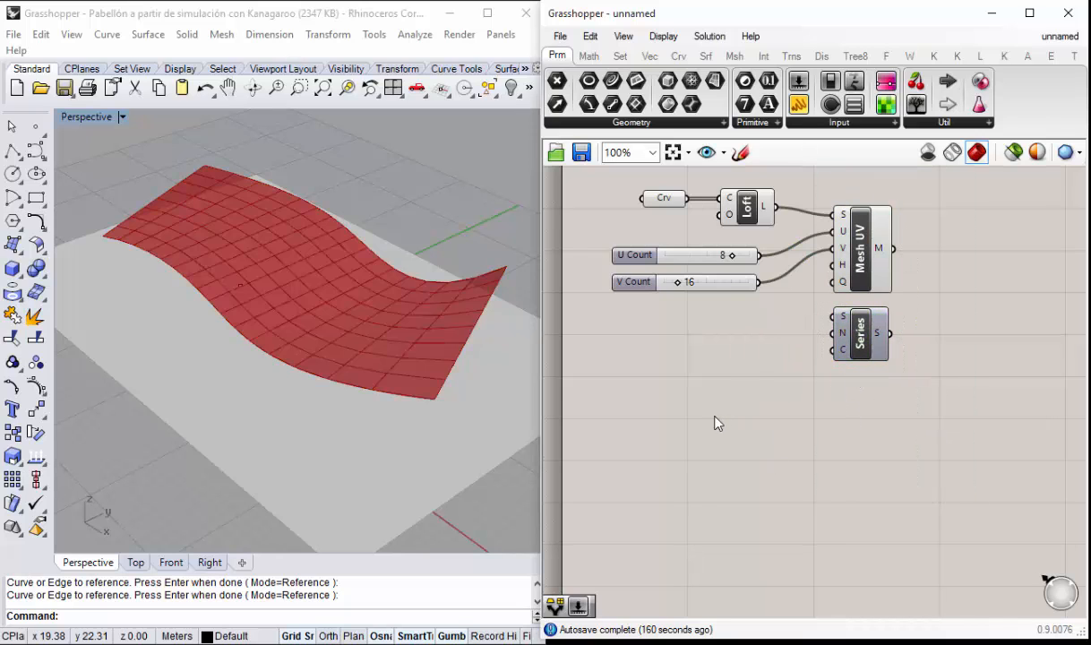
Step: Create a number slider with value 30 and place it below the V Count slider
right_drag(714, 394, 752, 360)
double_click(755, 355)
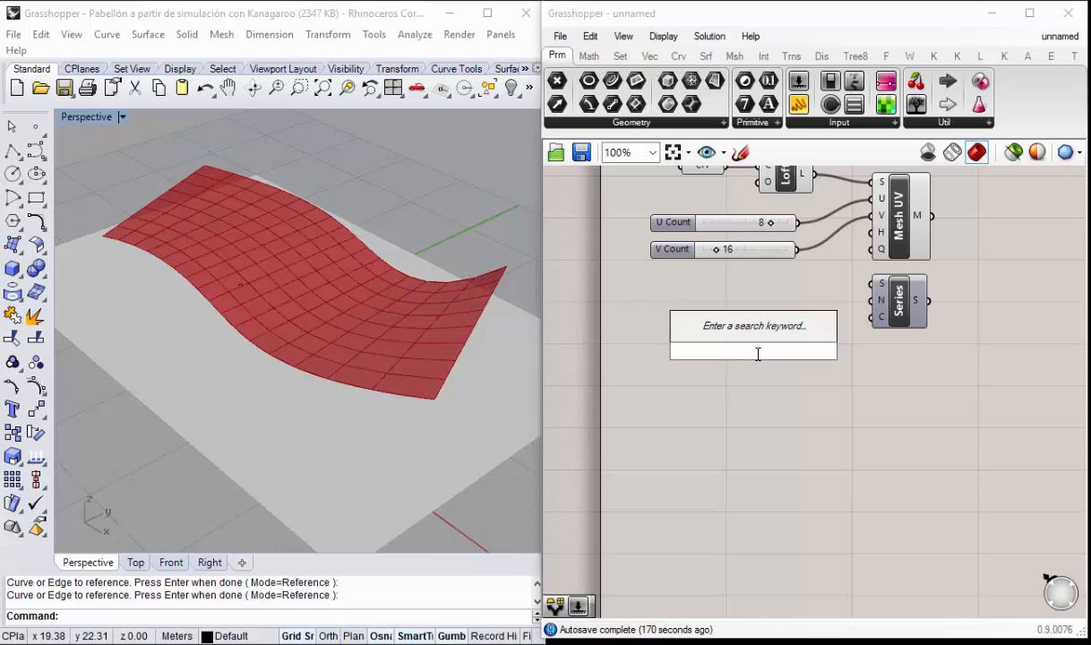
text(30)
key(Return)
drag(704, 351, 672, 222)
click(725, 368)
drag(683, 278, 679, 290)
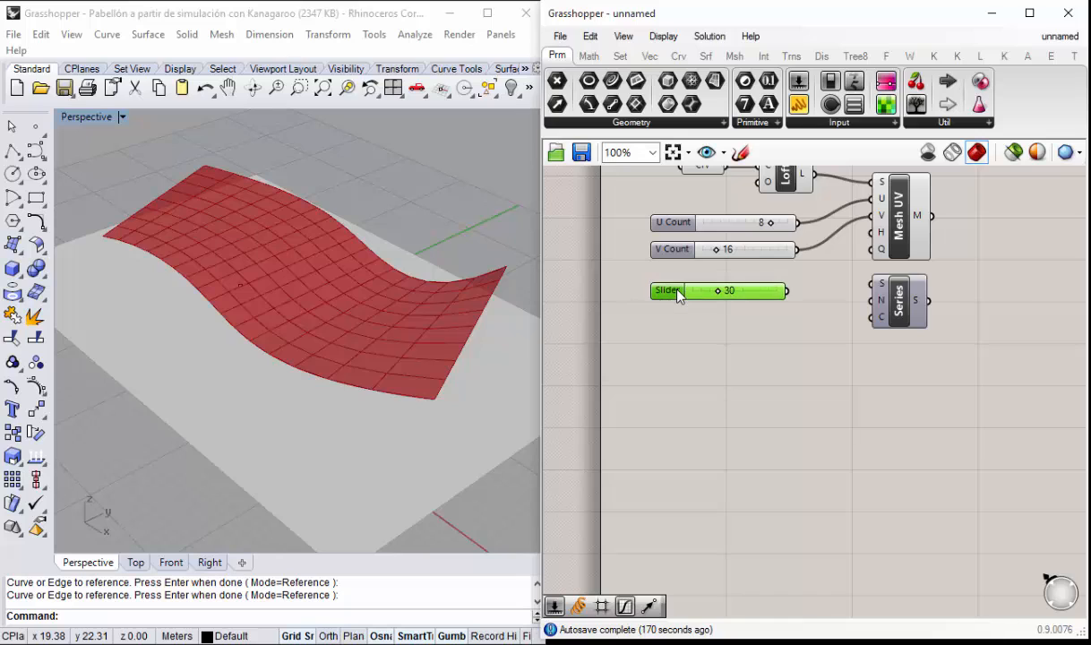
Step: Duplicate the 30 slider twice and arrange the copies underneath it
key(ctrl+c)
key(ctrl+v)
key(ctrl+v)
mouse_move(687, 346)
mouse_down()
mouse_move(678, 310)
mouse_move(674, 350)
mouse_up()
click(689, 350)
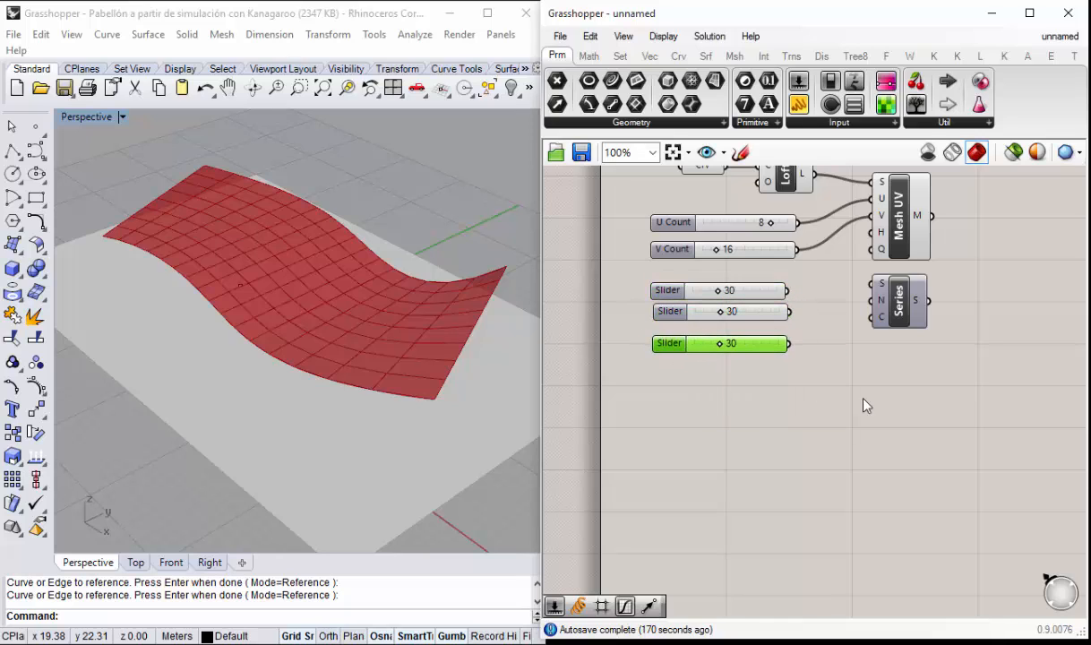
Step: Return from the reference photo to the Grasshopper definition and connect the uppermost 30 slider to the Series component's S input
right_drag(330, 337, 327, 257)
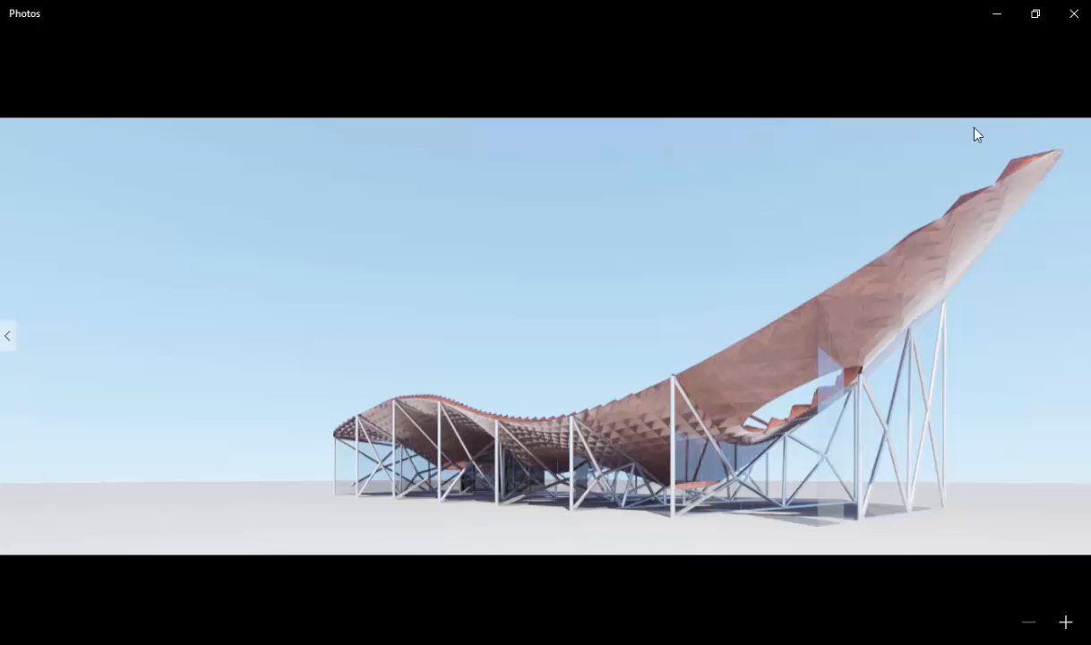
click(996, 20)
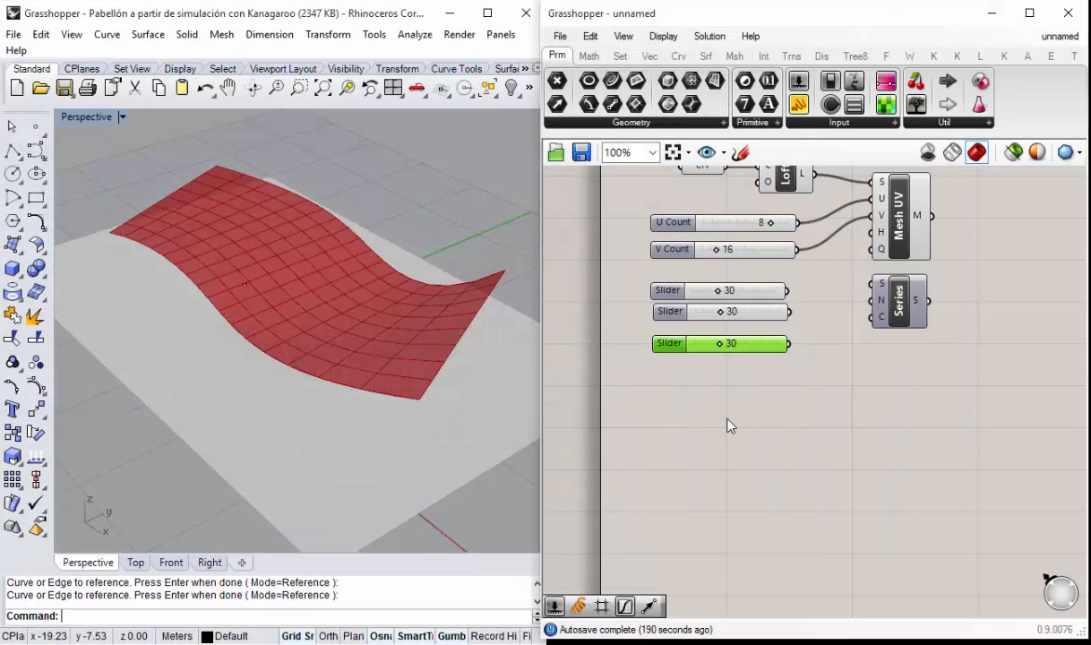
scroll(748, 352, up, 2)
right_drag(843, 386, 840, 391)
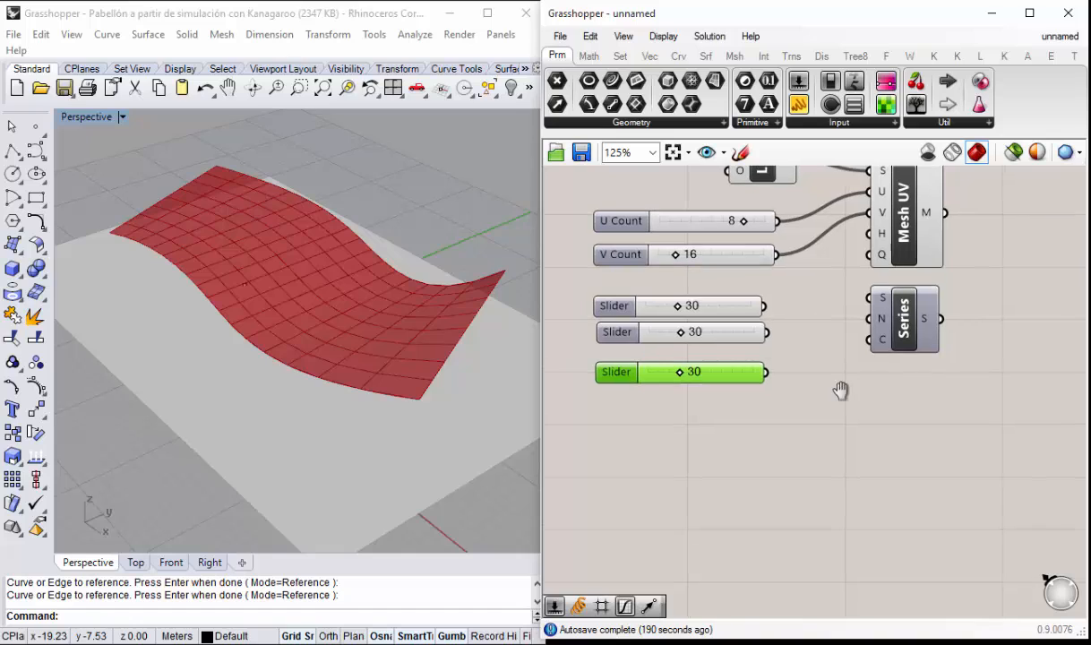
scroll(690, 336, up, 1)
click(599, 293)
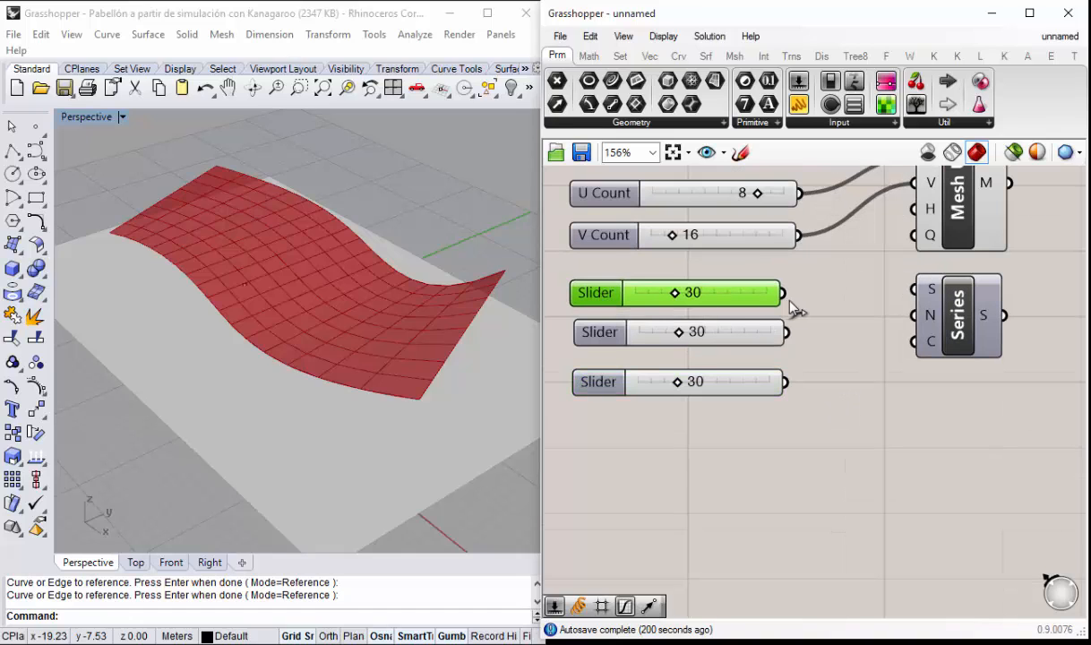
drag(783, 294, 914, 288)
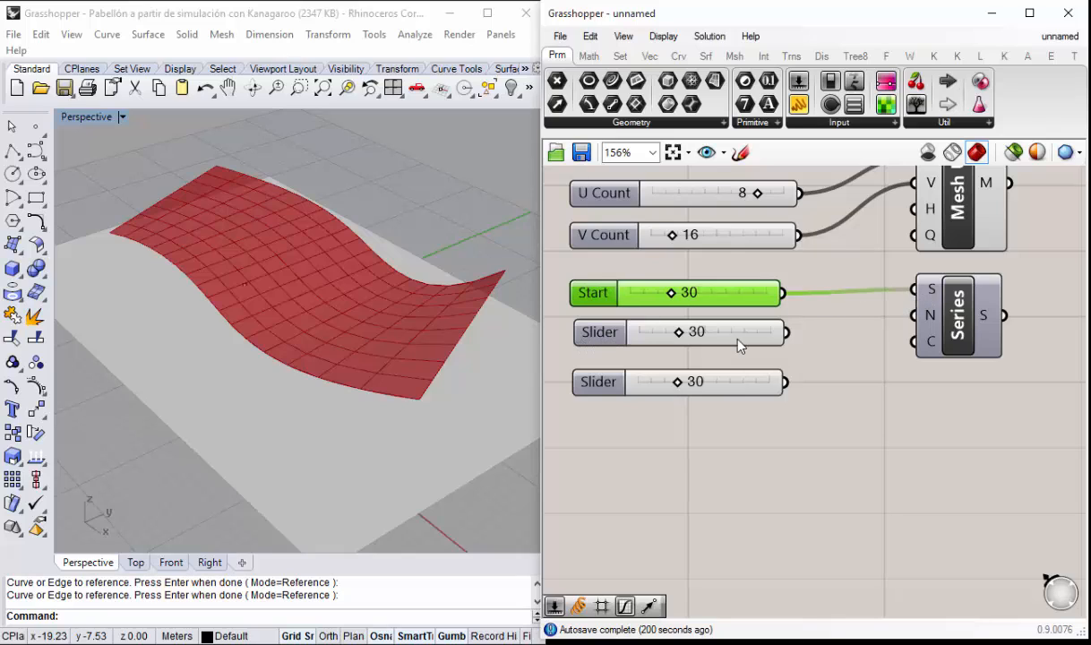
Step: Set the middle unnamed slider beside the Series component to 10 and the lowest one to 5
double_click(699, 334)
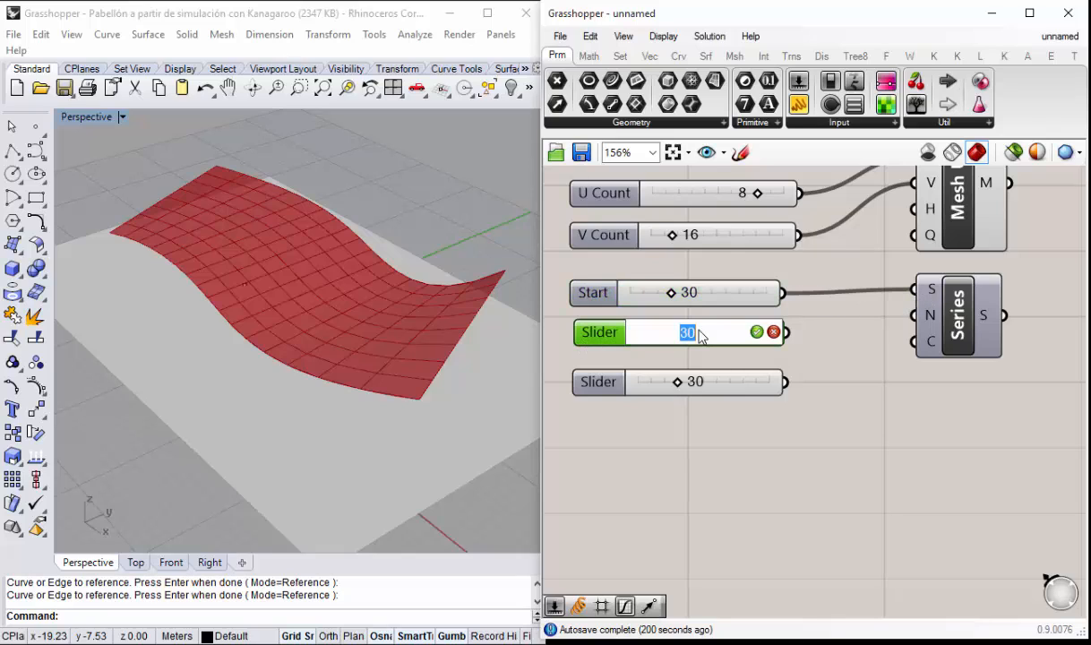
text(10)
key(Return)
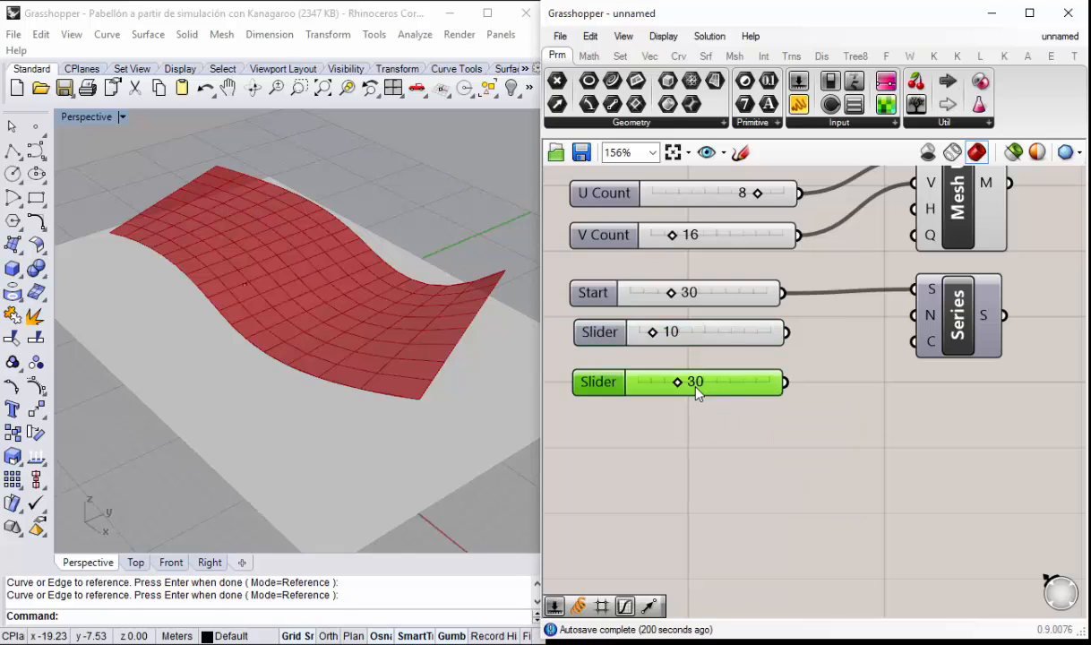
double_click(697, 383)
text(5)
key(Return)
Step: Connect the 10 slider to the Series component's N input and the 5 slider to its C input
click(919, 504)
drag(786, 332, 914, 315)
drag(785, 383, 914, 341)
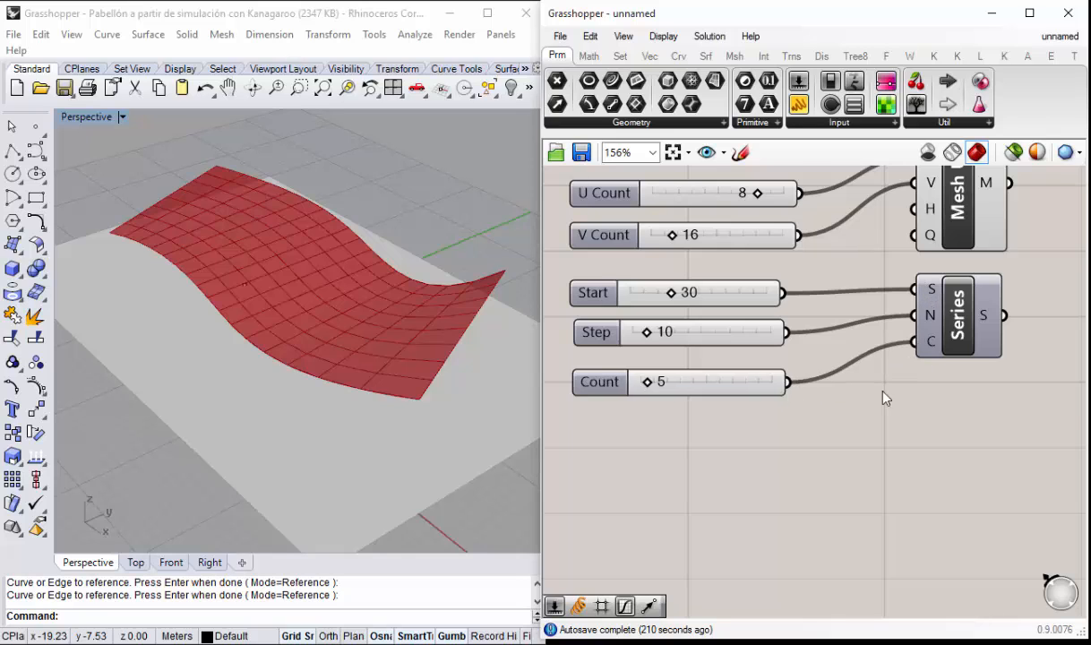
Step: Align the left edges of all five sliders and distribute them evenly in the vertical direction
scroll(908, 361, down, 1)
right_drag(909, 361, 836, 423)
drag(690, 505, 591, 260)
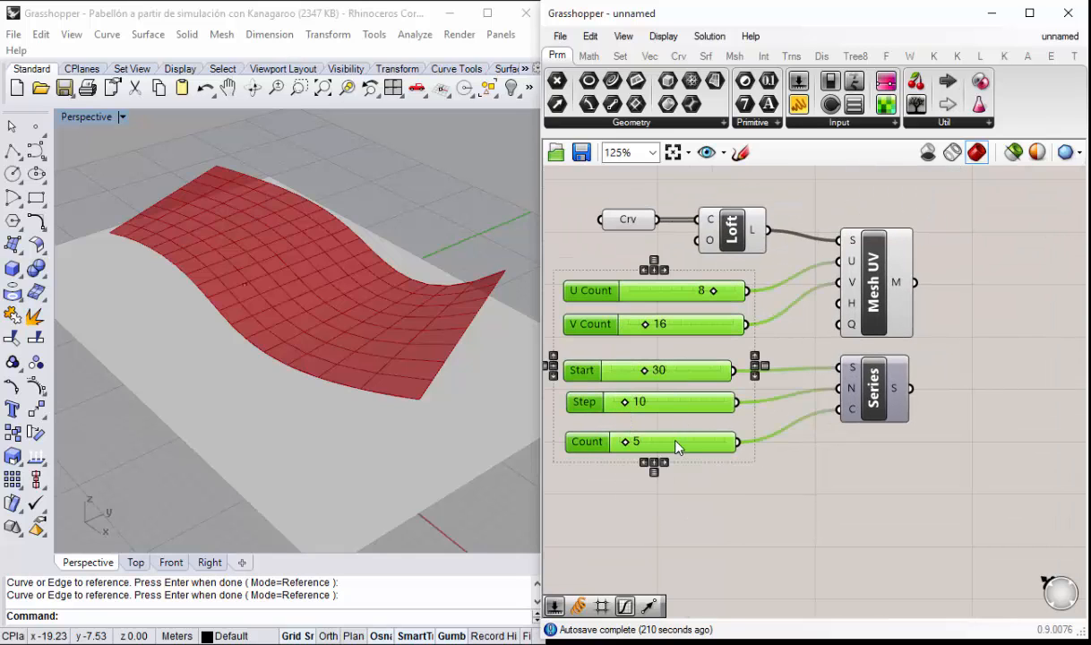
click(654, 472)
click(644, 462)
click(752, 421)
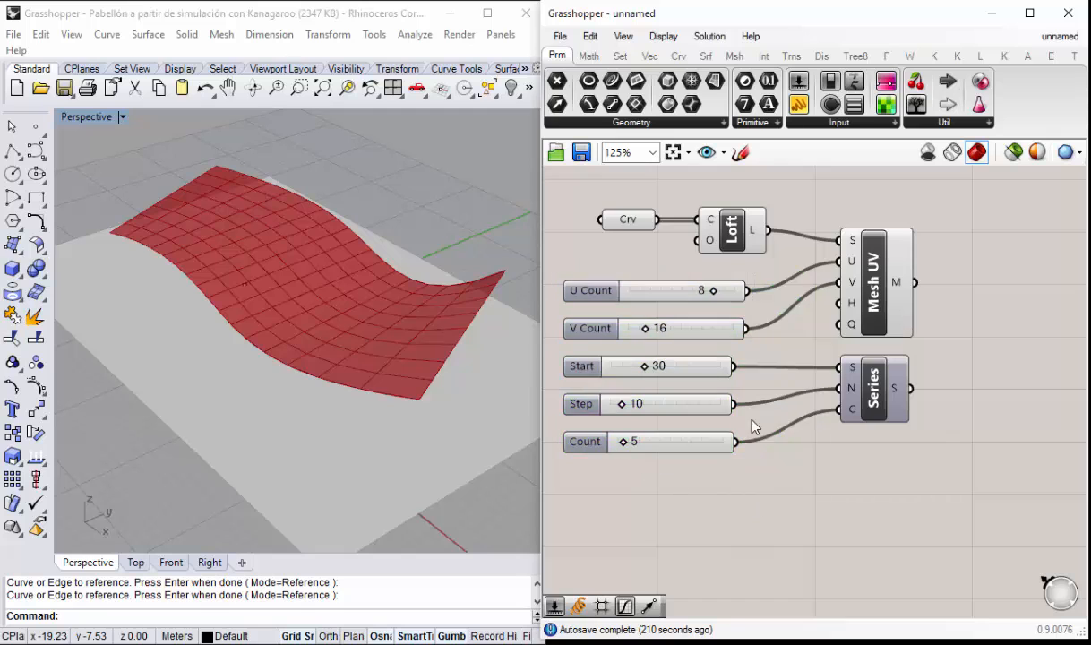
Step: Save the definition in the Documents folder as "Pabellón a partir de simulación de Fuerzas en Kangaroo"
scroll(931, 399, down, 2)
right_drag(932, 399, 865, 367)
scroll(842, 324, up, 2)
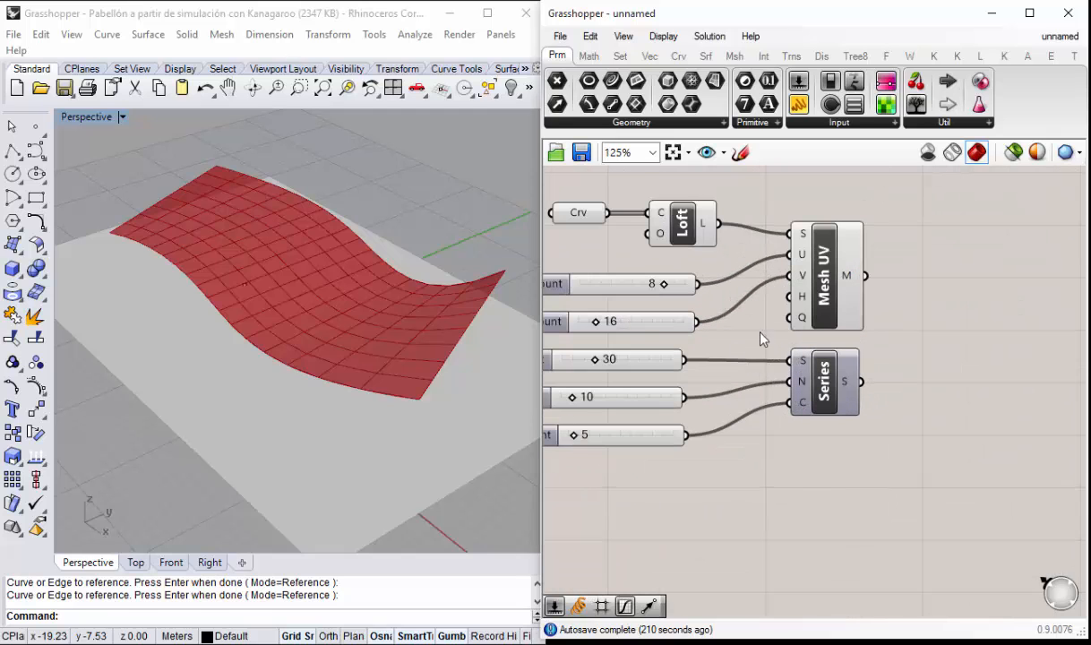
click(581, 152)
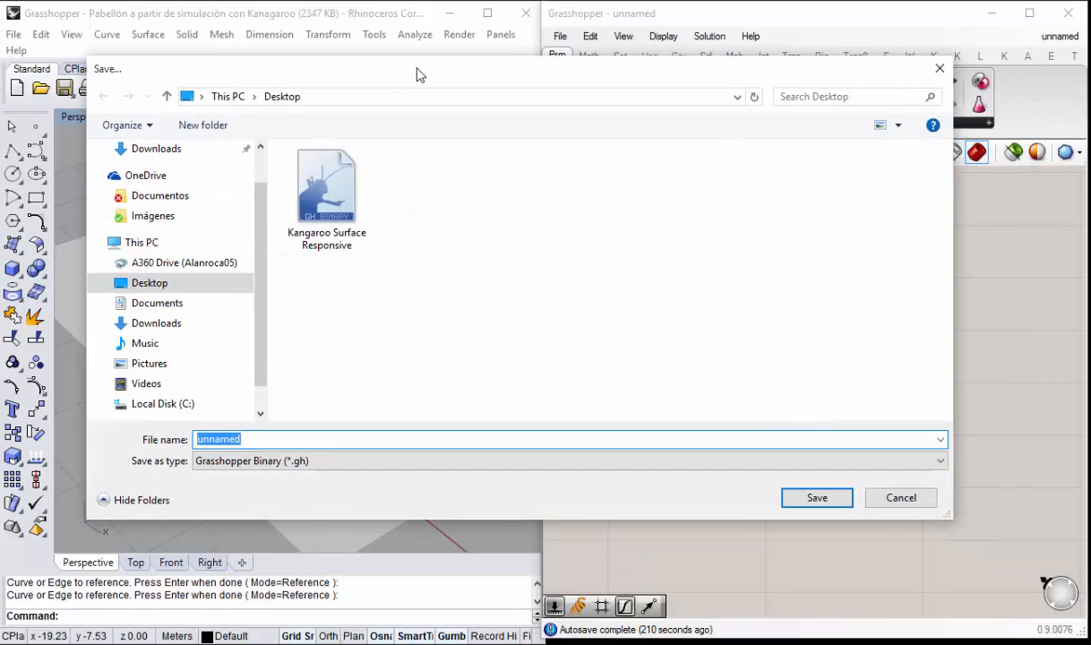
click(156, 302)
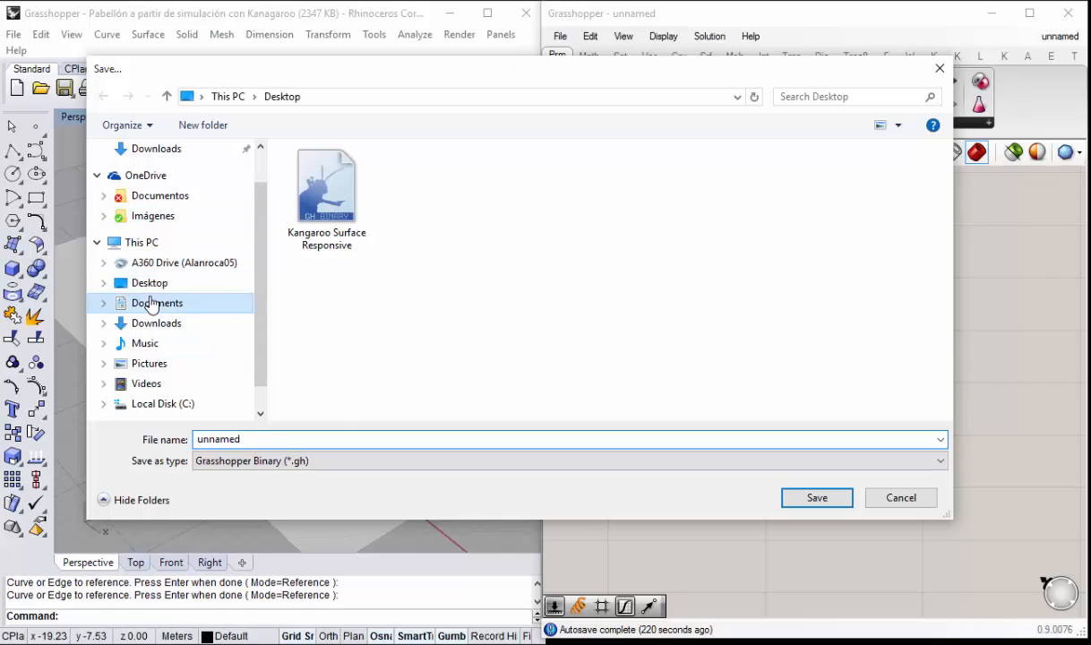
click(253, 441)
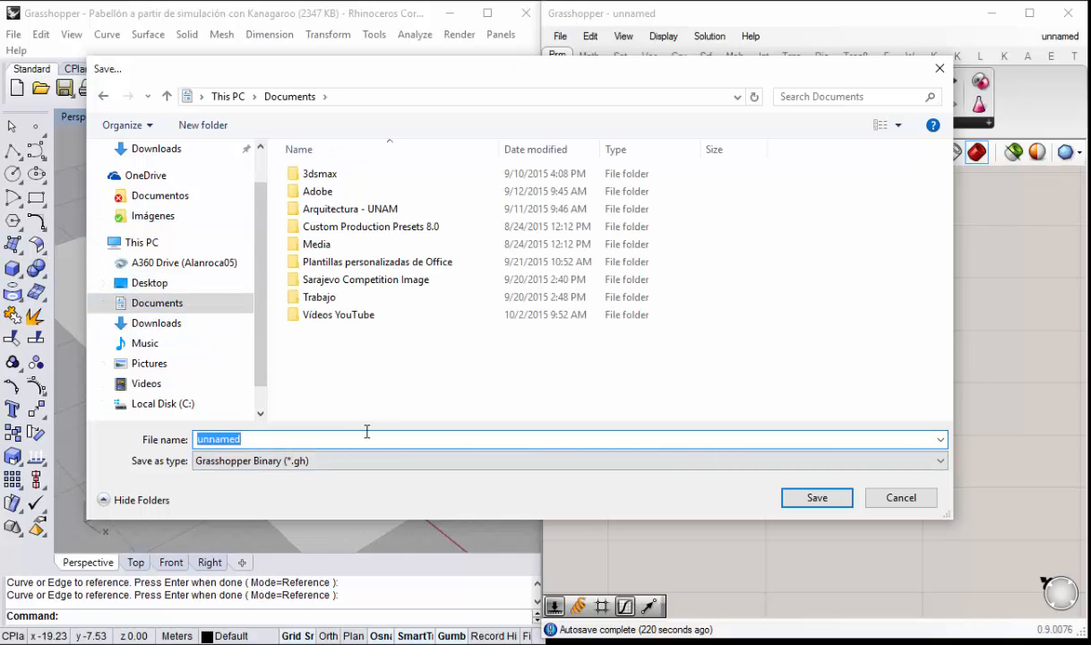
text(Pa)
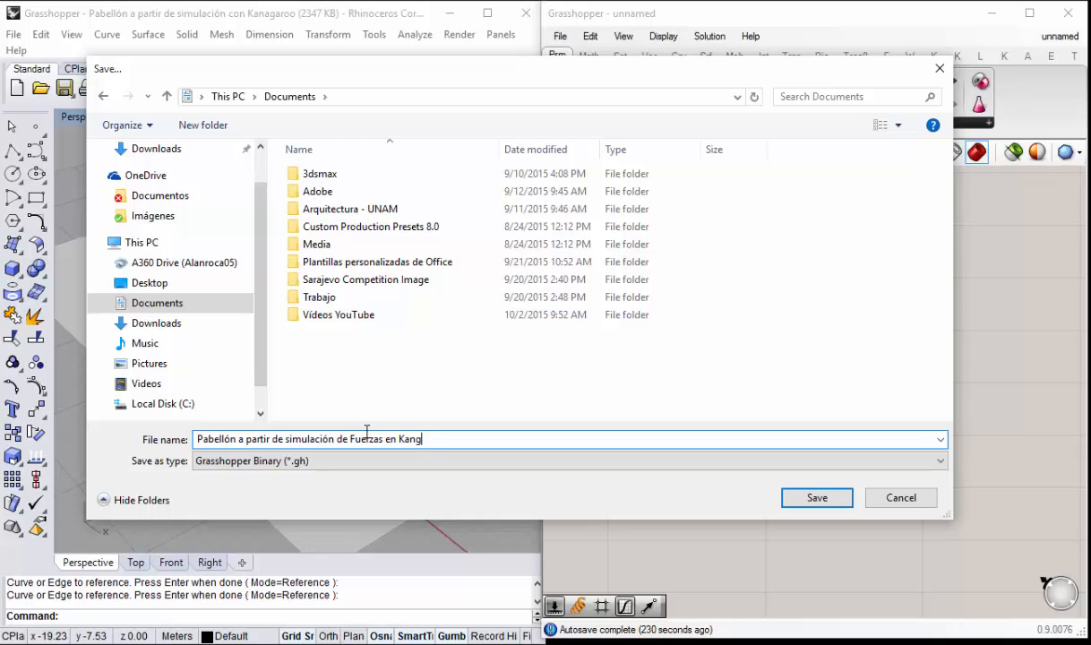
click(816, 499)
Step: Turn off the preview of the Crv parameter and the Loft component
scroll(824, 354, down, 3)
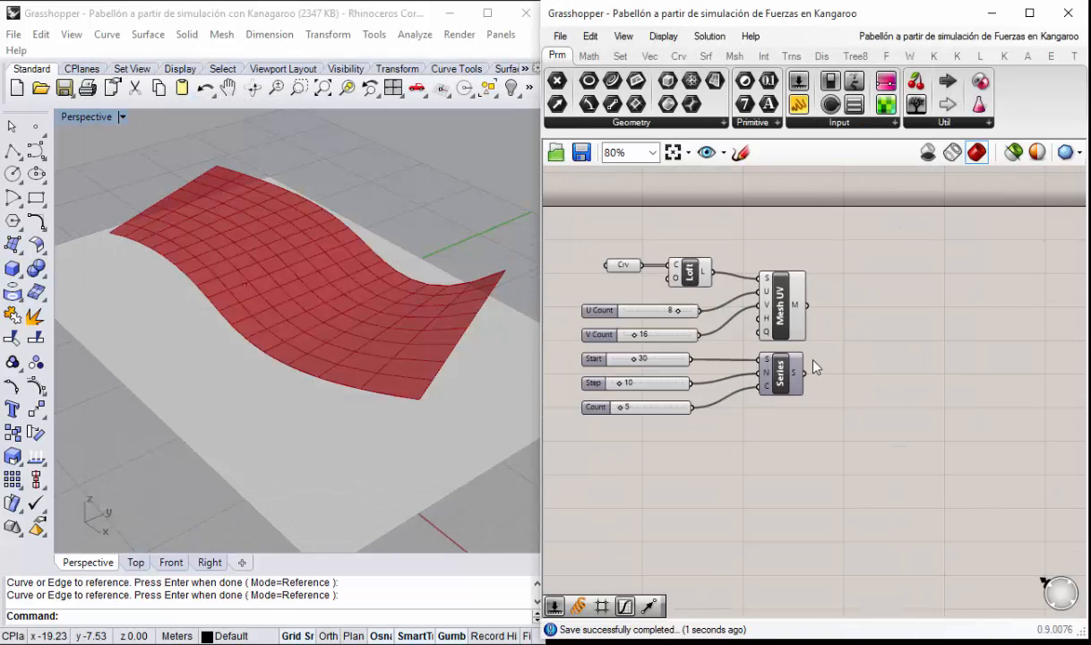
scroll(619, 278, up, 1)
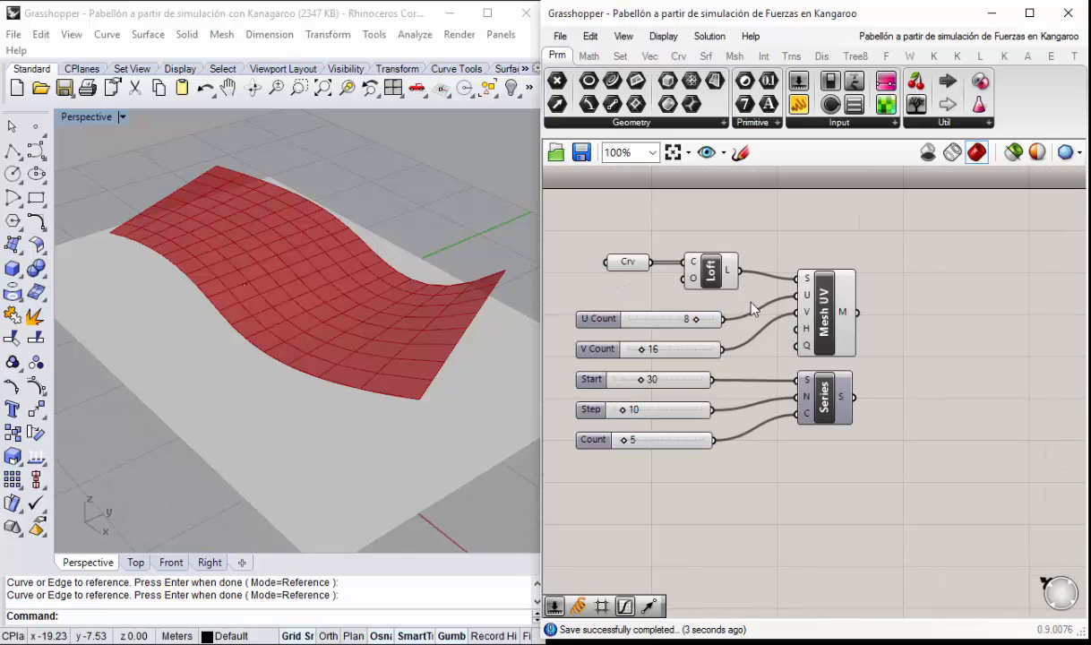
drag(753, 309, 573, 219)
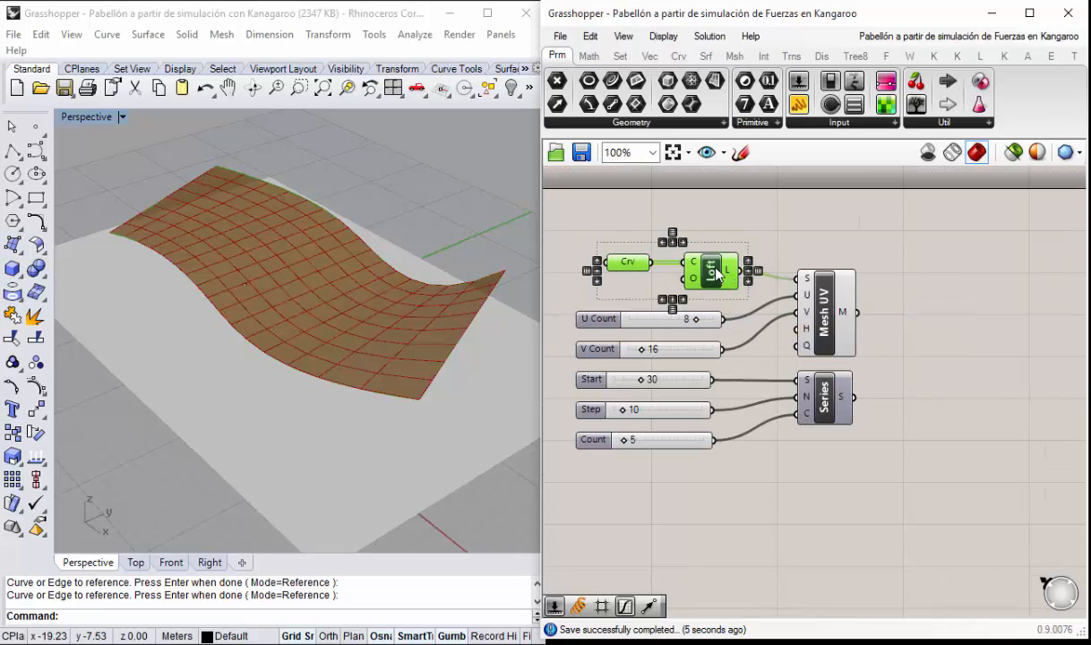
middle_click(716, 274)
right_drag(332, 300, 348, 316)
click(992, 339)
right_drag(920, 349, 875, 348)
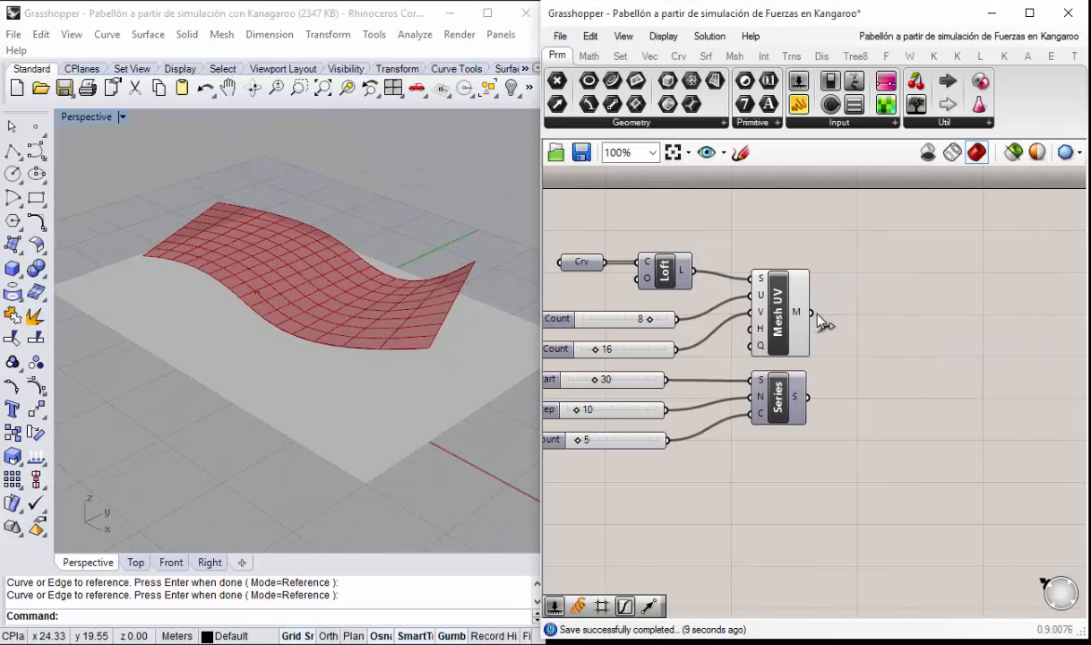
right_drag(882, 404, 864, 398)
mouse_move(356, 327)
right_down()
mouse_move(223, 294)
mouse_move(260, 309)
mouse_move(318, 273)
mouse_move(255, 278)
mouse_move(263, 311)
mouse_move(290, 325)
mouse_move(354, 287)
mouse_move(268, 275)
mouse_move(349, 299)
mouse_move(350, 319)
right_up()
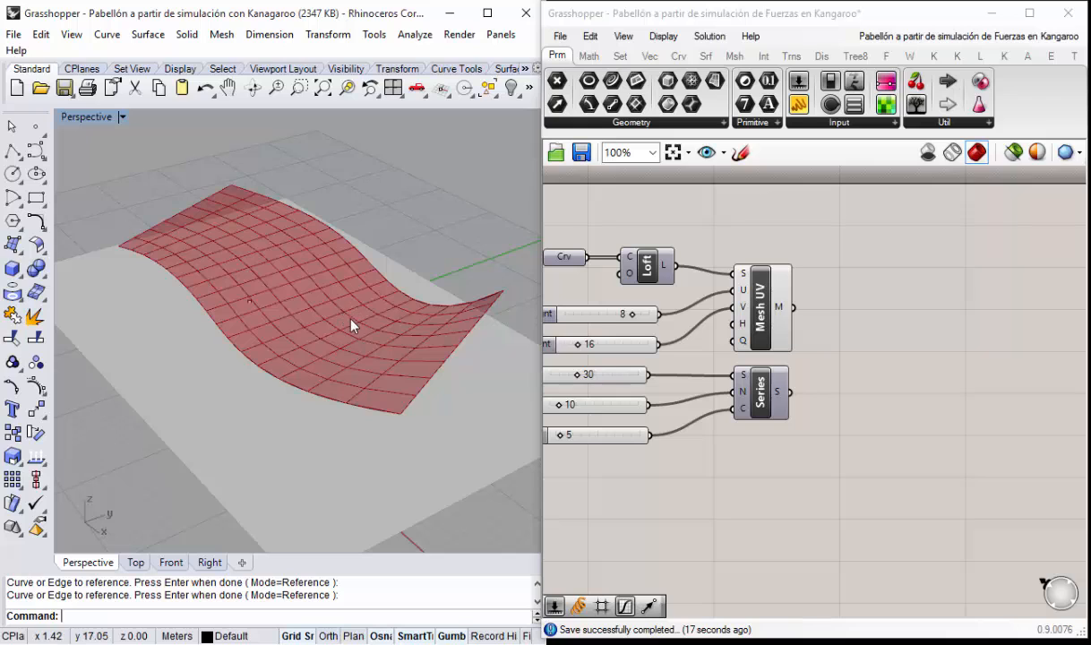
right_drag(651, 392, 714, 359)
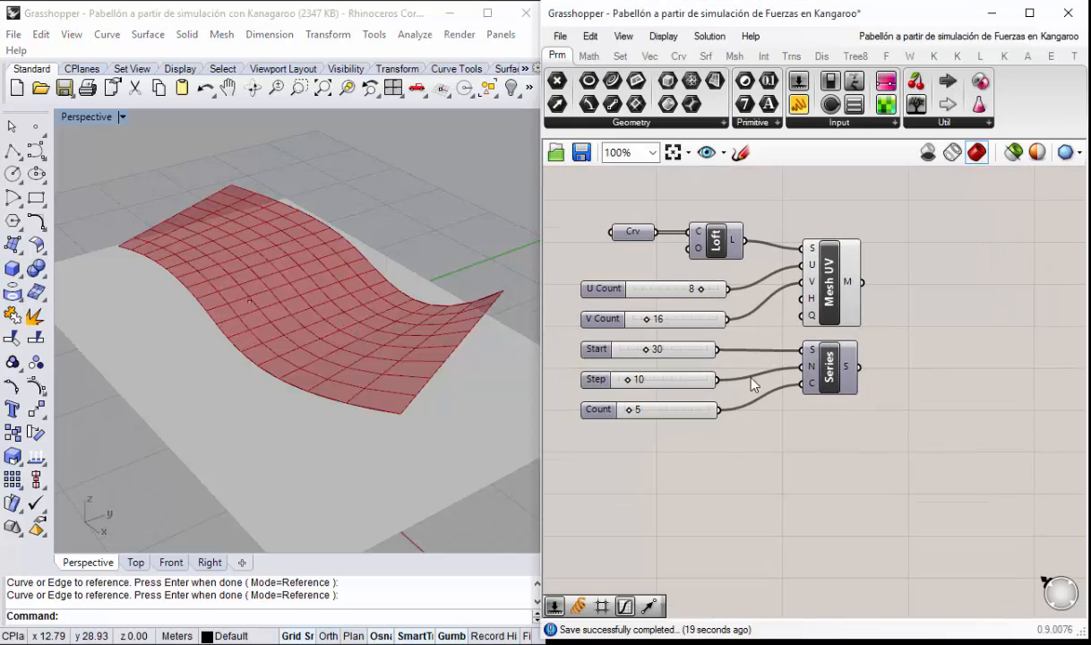
drag(703, 366, 708, 367)
click(848, 482)
Step: Add a Weaverbird's Reroute Faces component and place it to the right of the Mesh UV and Series components
right_drag(932, 373, 874, 398)
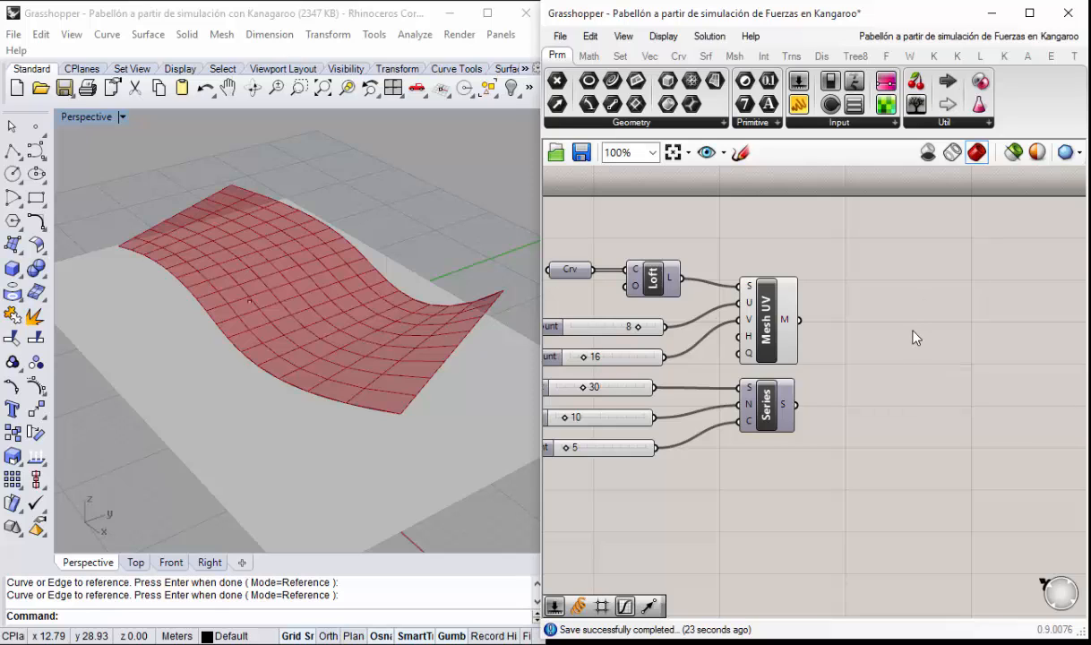
double_click(876, 297)
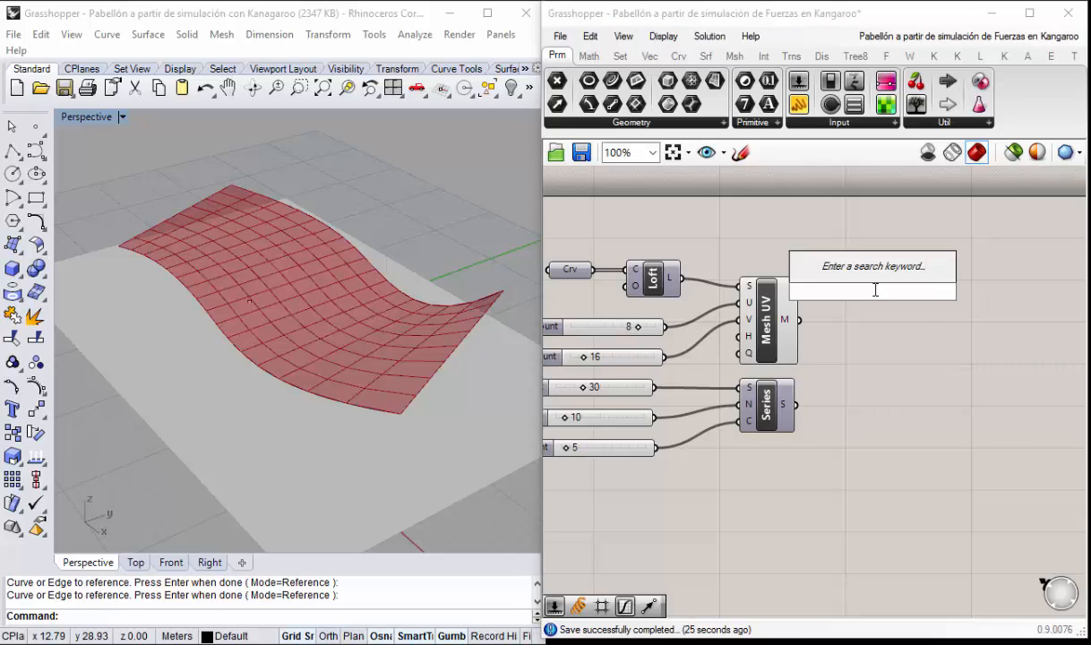
text(we)
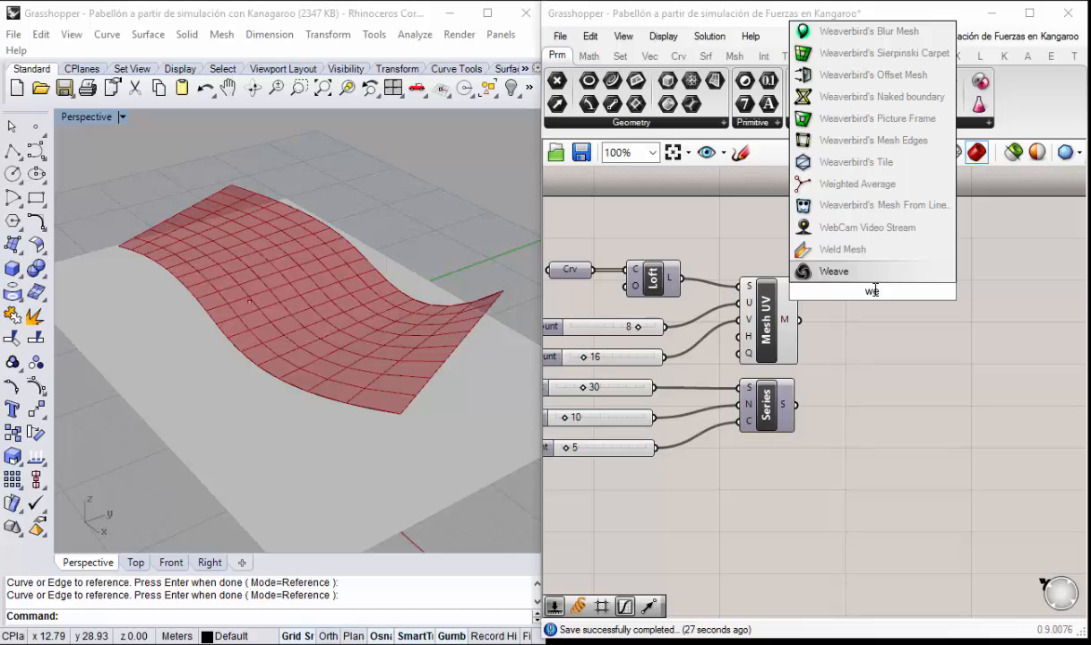
text(aber)
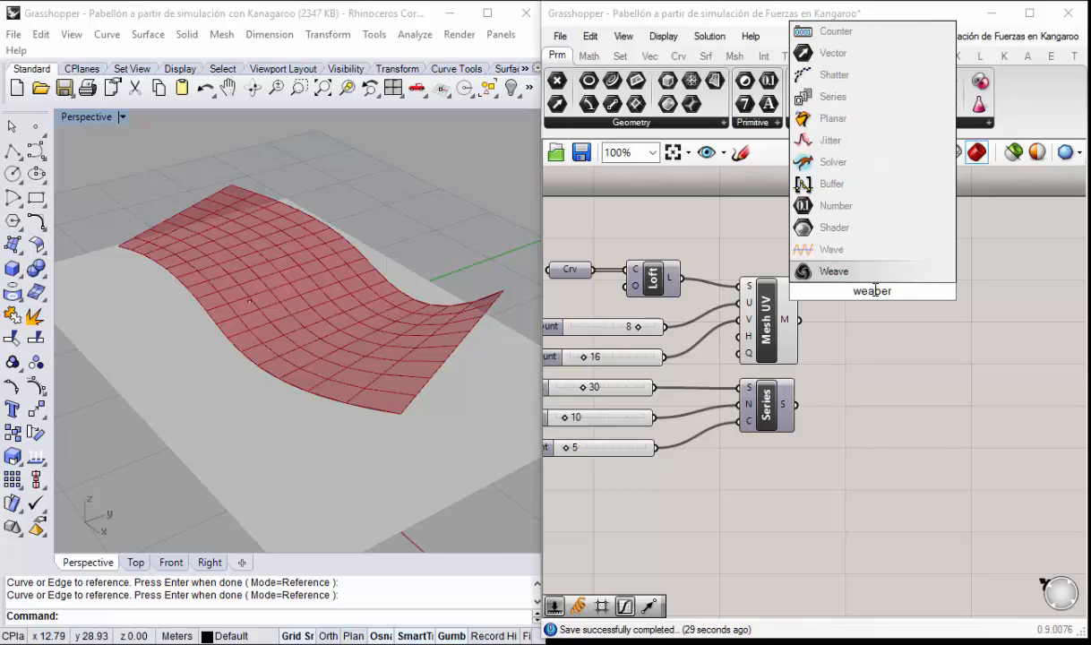
text(bird re)
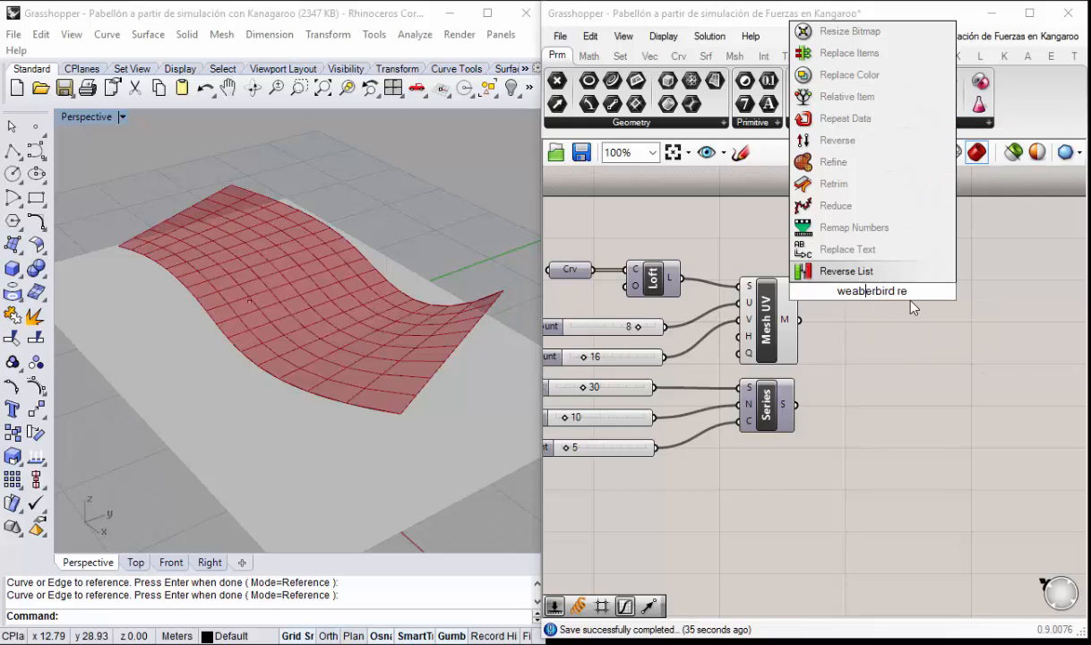
key(BackSpace)
text(v)
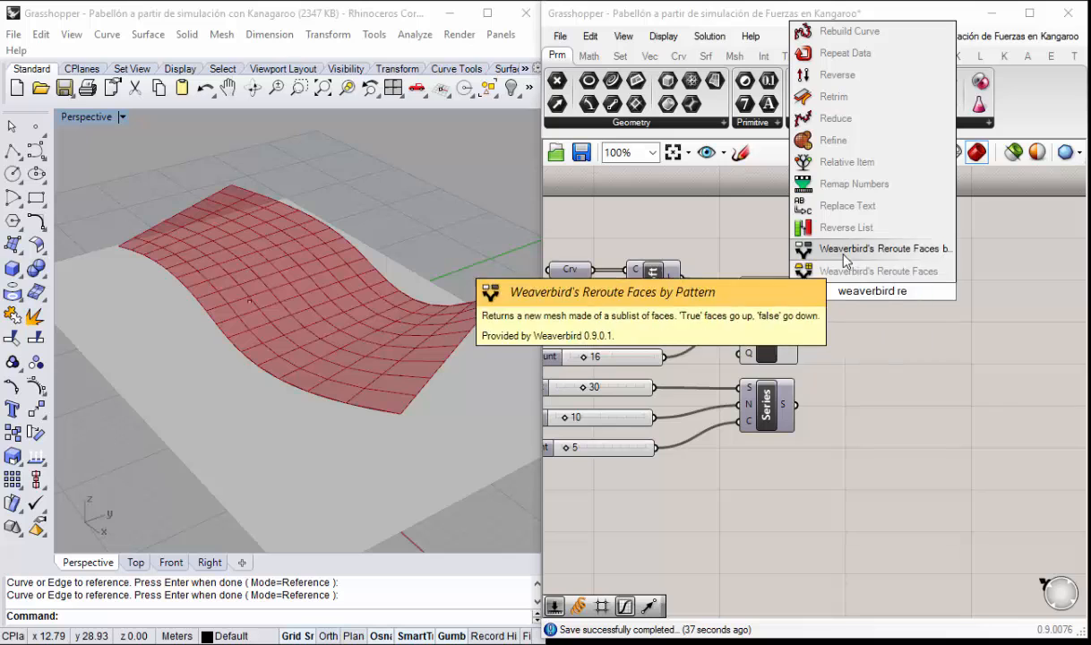
click(878, 270)
drag(881, 312, 926, 366)
right_drag(877, 438, 848, 401)
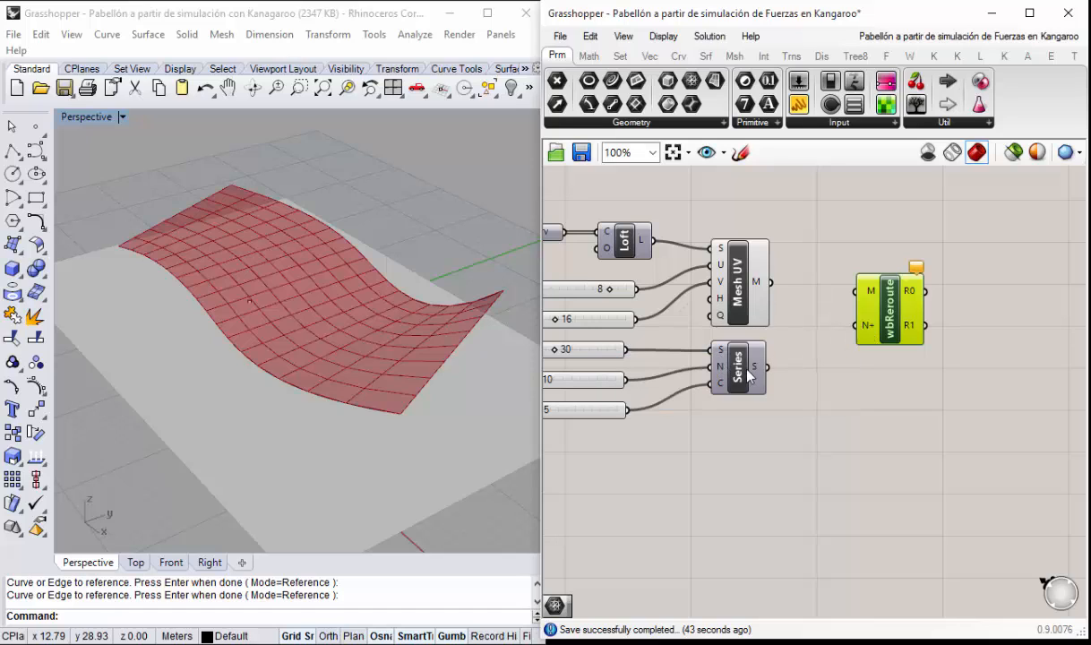
Step: Connect the Series output to the wbReroute component's N+ input and the Mesh UV output to its M input
drag(820, 453, 815, 401)
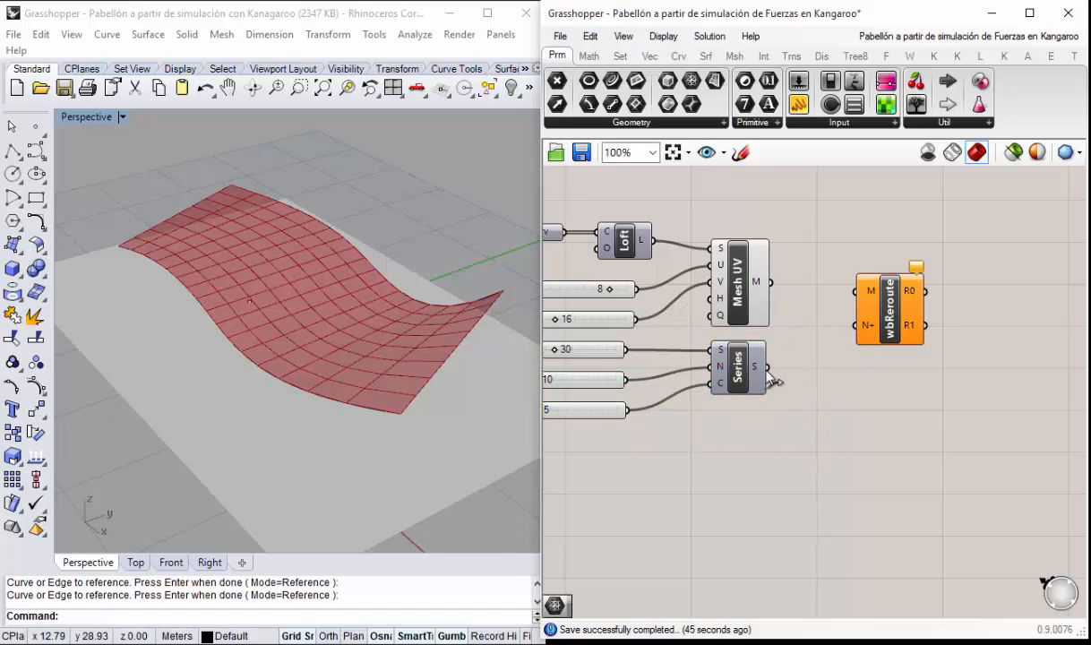
drag(768, 372, 855, 326)
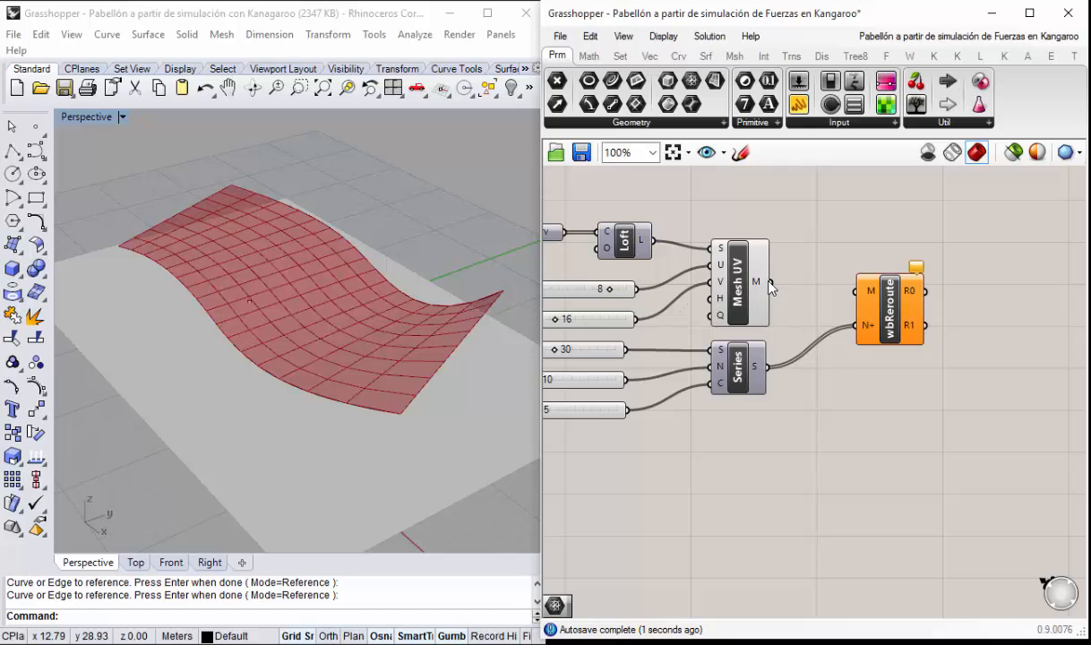
drag(770, 285, 857, 291)
right_drag(781, 227, 851, 256)
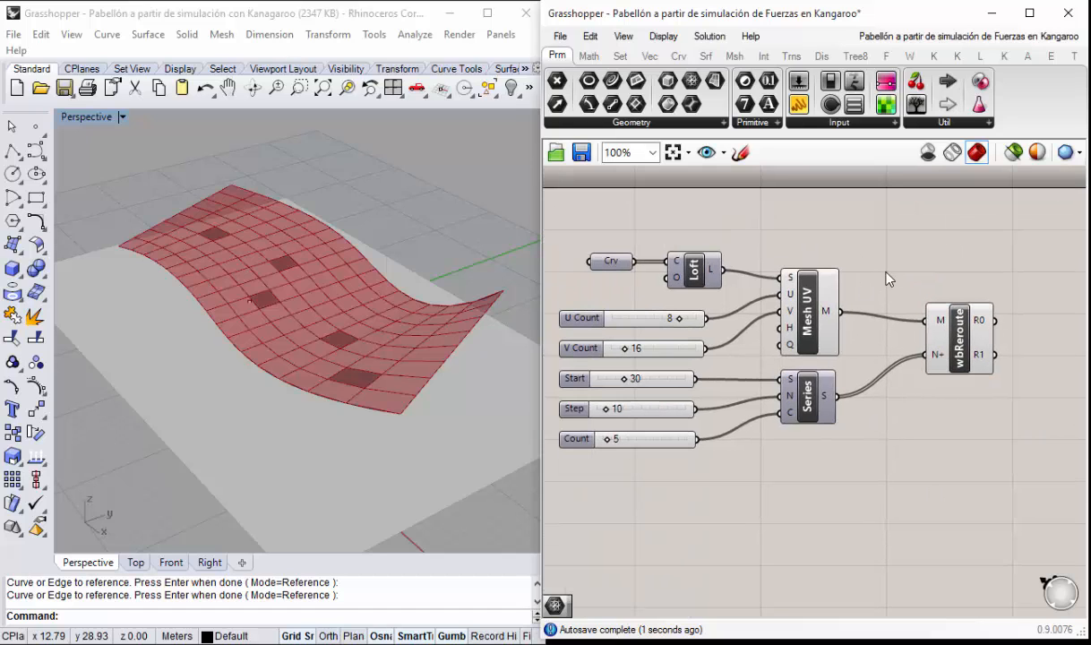
Step: Turn off the preview of the Mesh UV component
drag(887, 304, 820, 226)
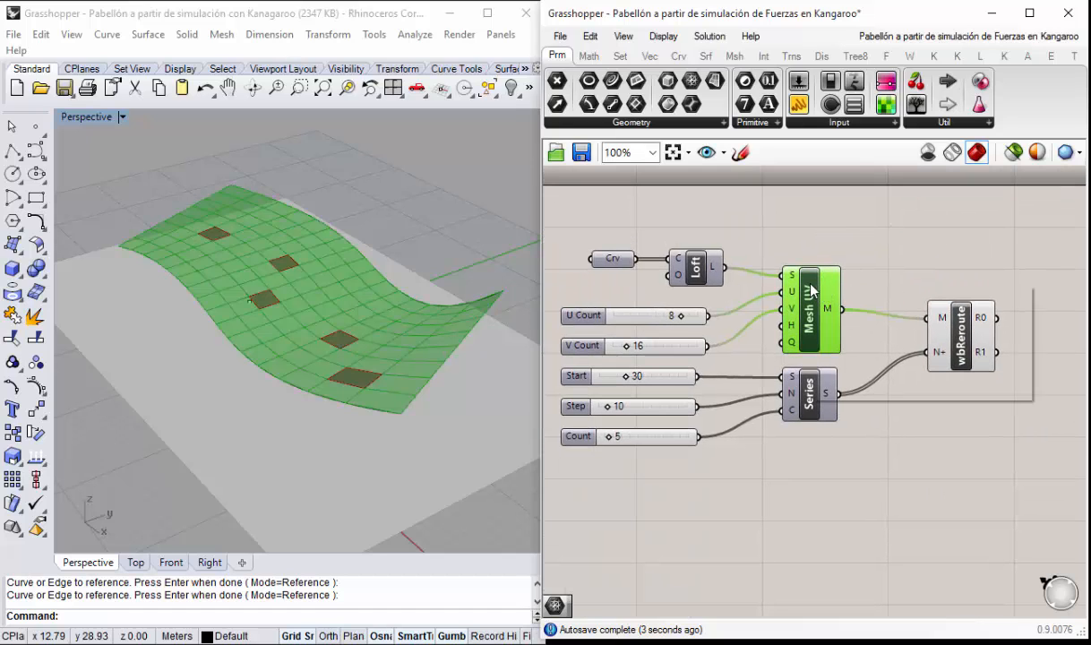
right_click(811, 289)
click(860, 316)
Step: Try a value of 9 on the Series component's Count slider and examine the separated faces in the Perspective viewport
right_drag(665, 372, 604, 322)
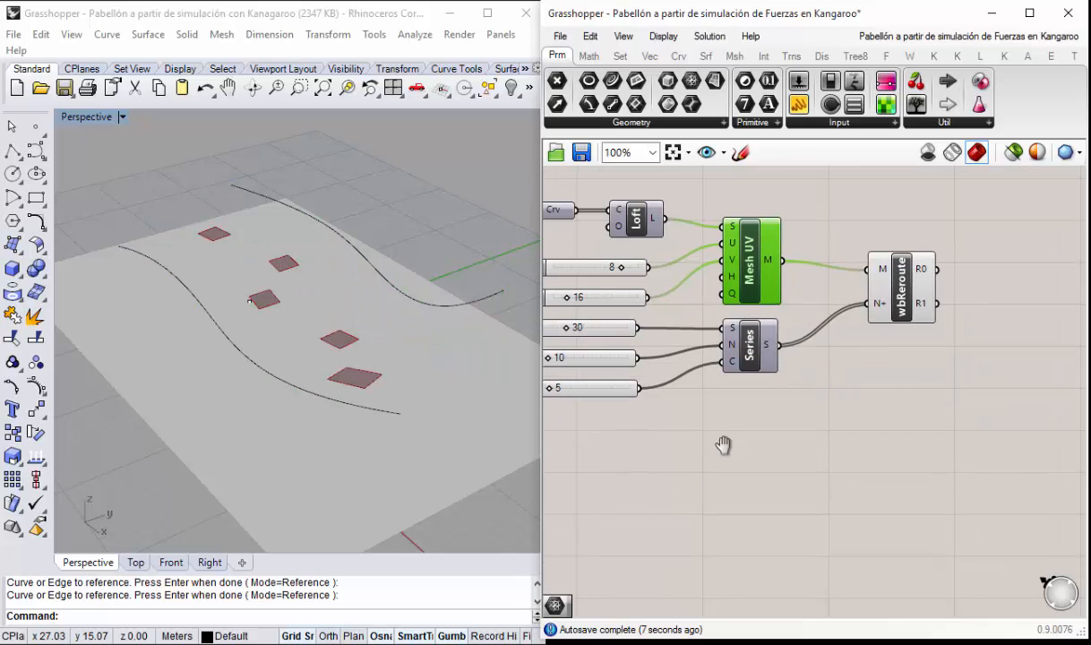
scroll(709, 325, up, 5)
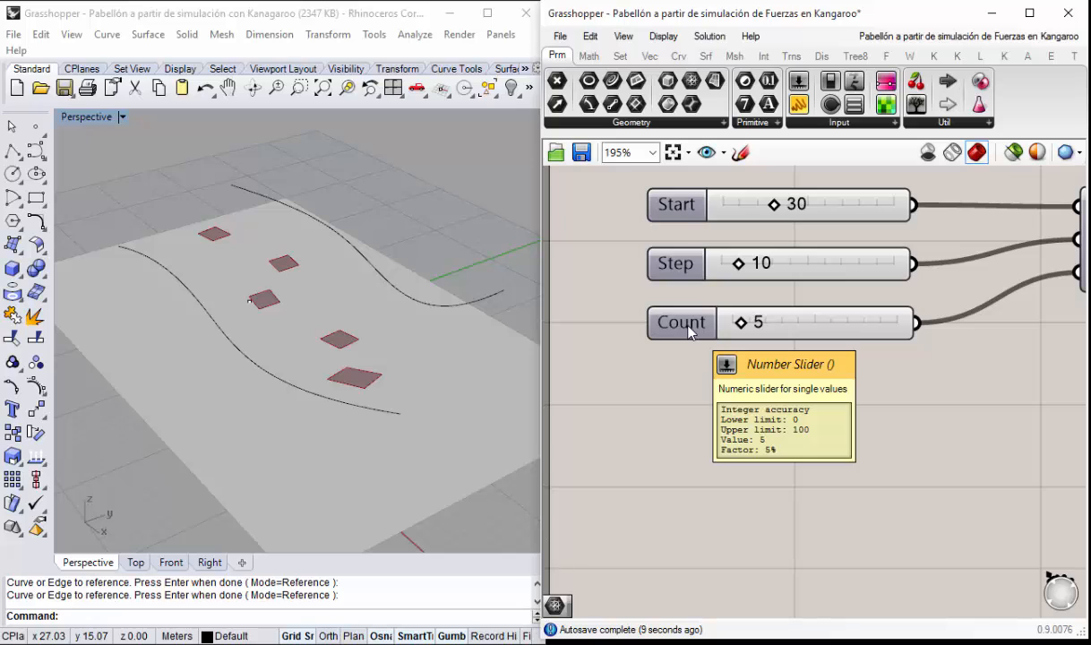
scroll(688, 349, down, 1)
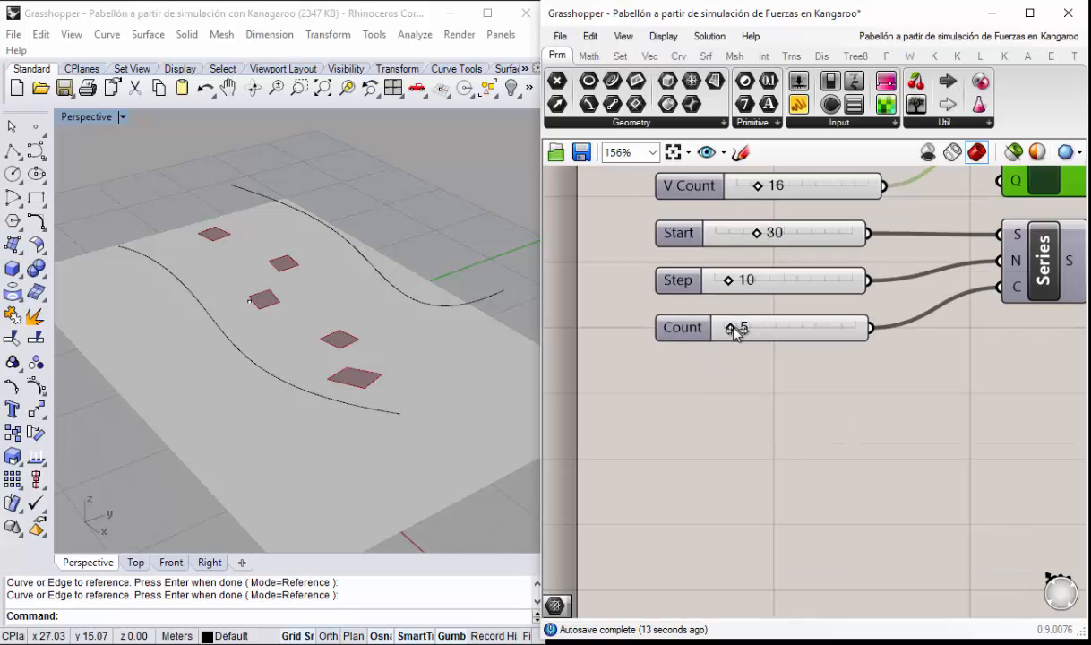
drag(735, 328, 740, 328)
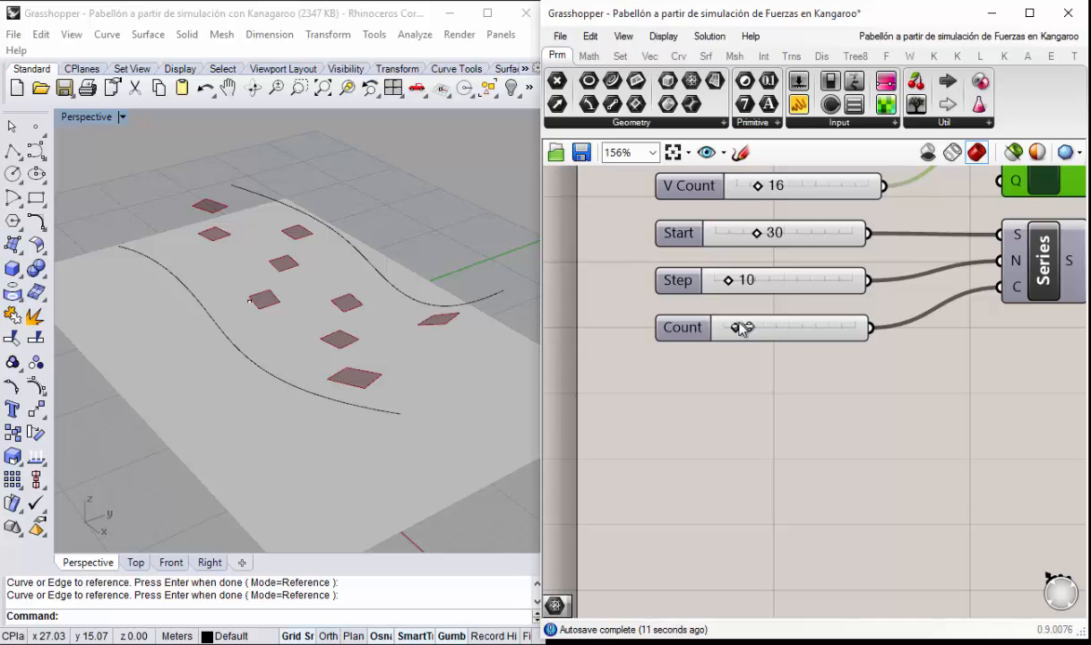
scroll(744, 324, down, 2)
scroll(748, 352, up, 1)
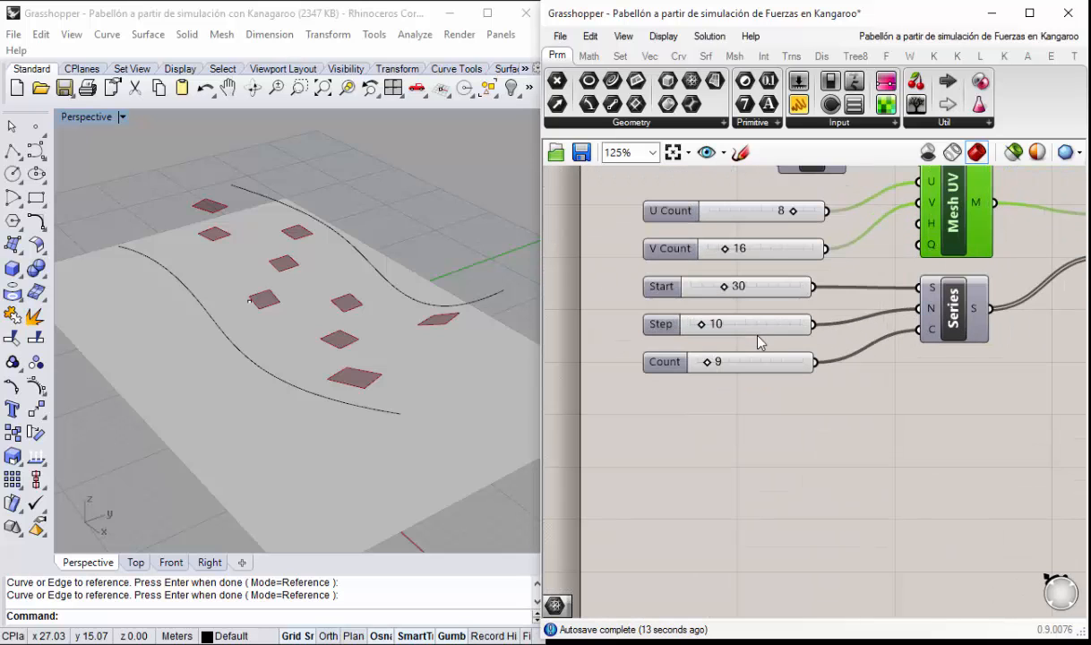
right_drag(742, 267, 744, 292)
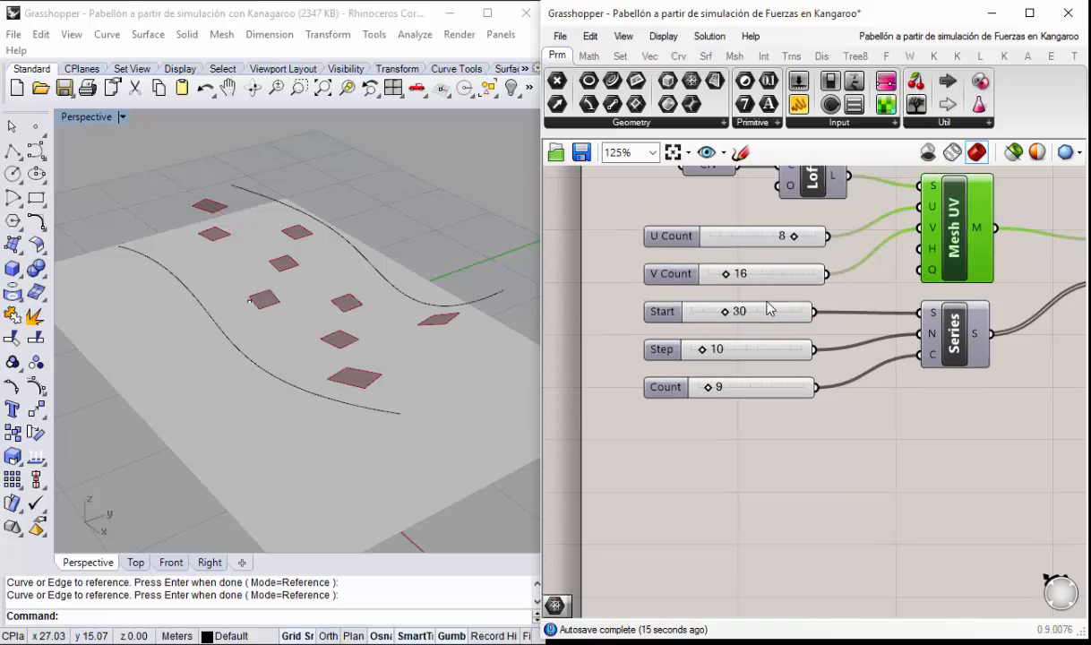
right_drag(326, 332, 349, 333)
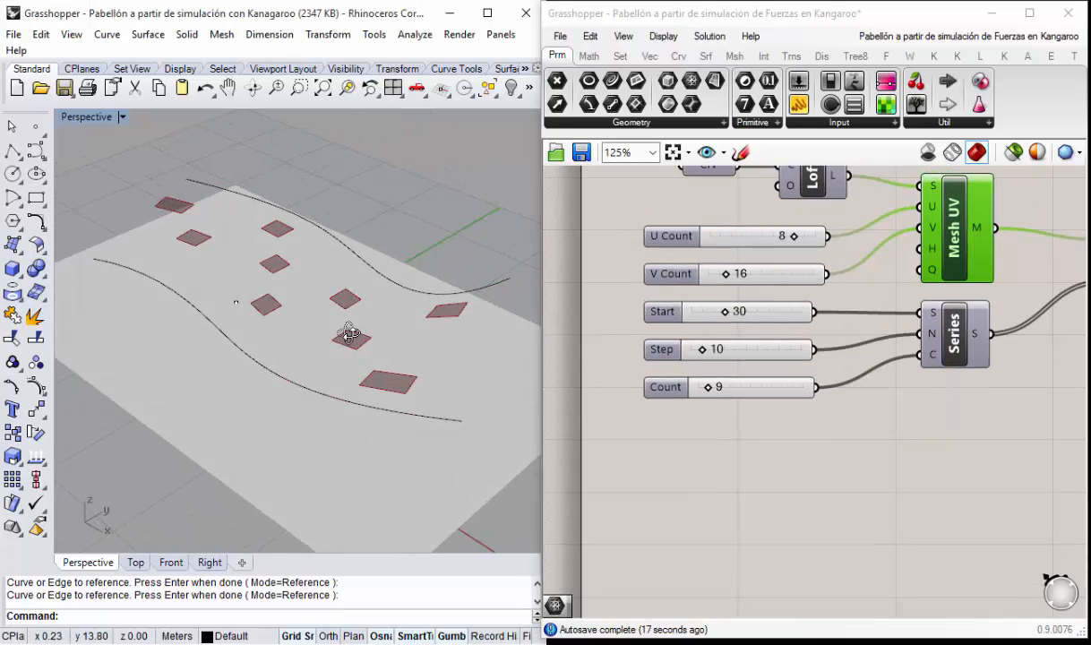
scroll(310, 369, up, 4)
scroll(310, 369, down, 5)
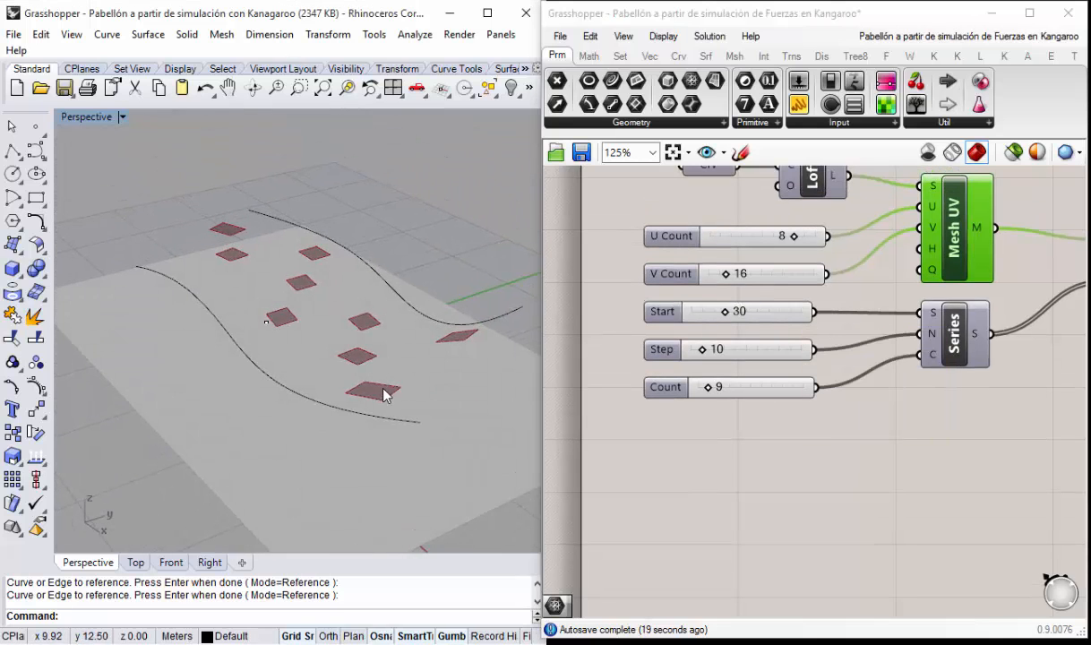
Step: Set the Series component's Count slider to 5
scroll(701, 420, up, 3)
drag(711, 369, 705, 374)
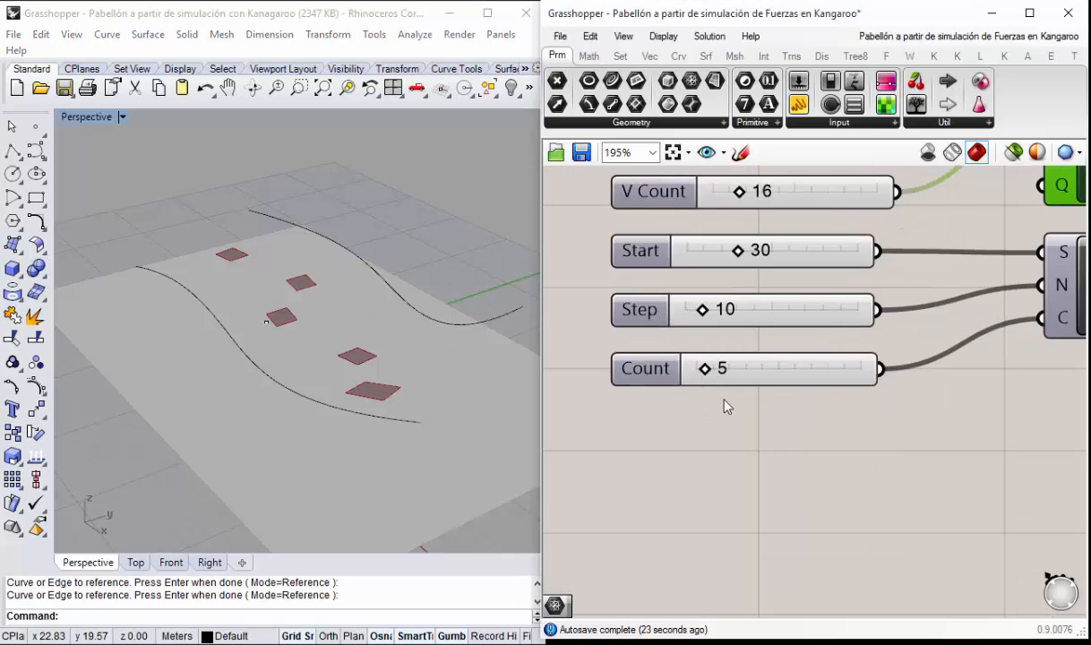
scroll(721, 358, down, 2)
scroll(677, 258, up, 2)
scroll(705, 290, down, 2)
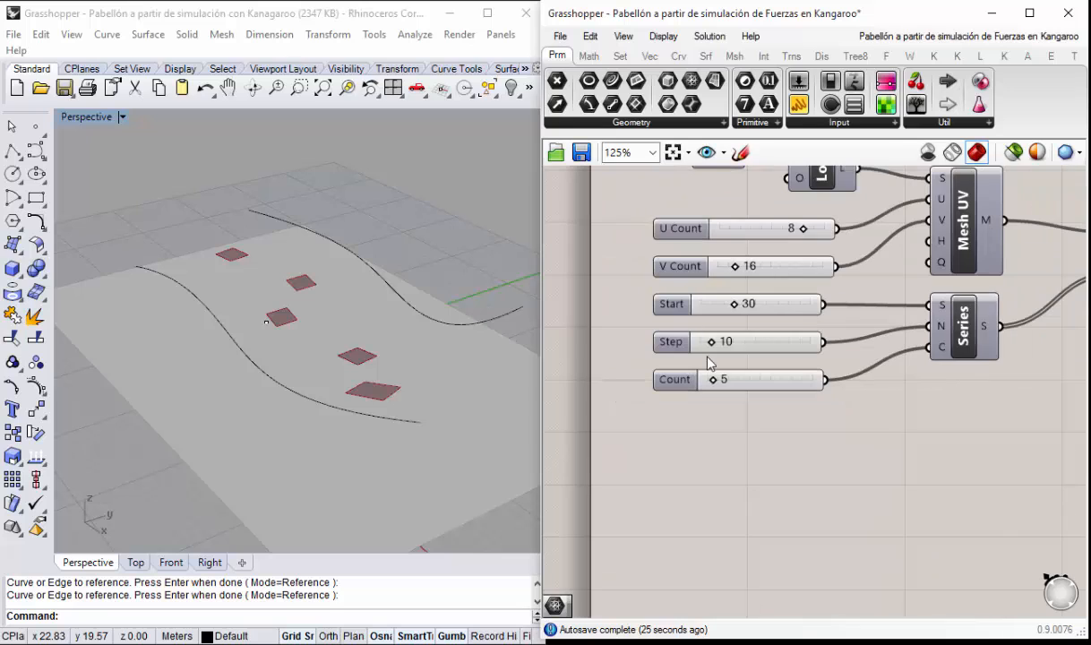
Step: Select the wbReroute component to examine which faces it highlights in the Perspective viewport, and clear the selection
right_drag(765, 293, 706, 339)
scroll(743, 383, down, 1)
right_drag(898, 422, 745, 389)
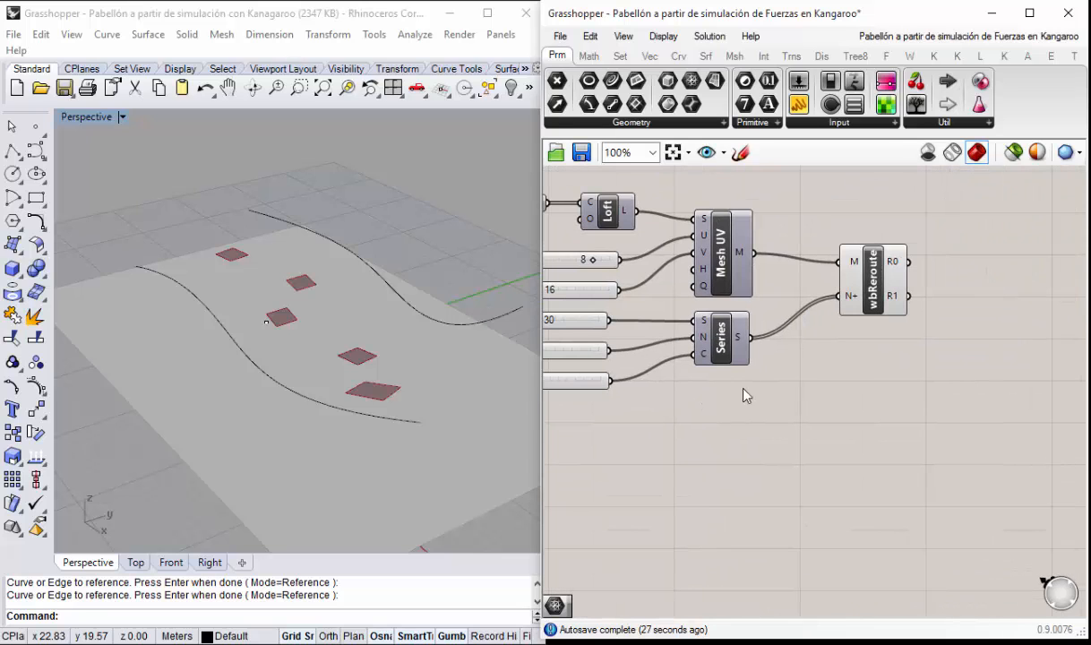
right_drag(843, 369, 731, 361)
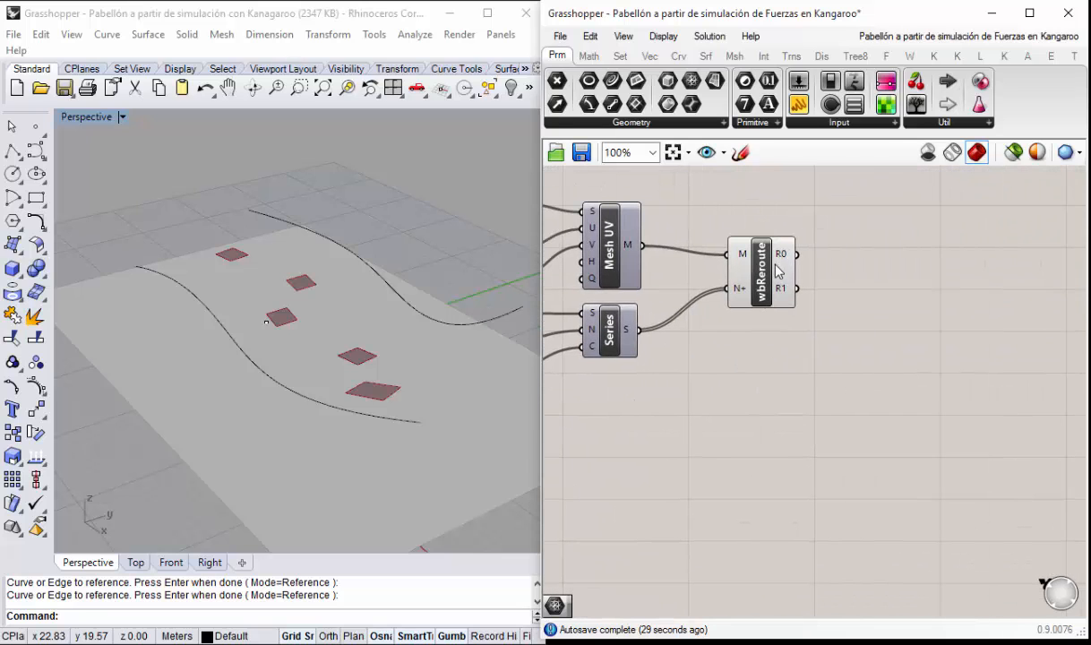
click(748, 261)
click(267, 326)
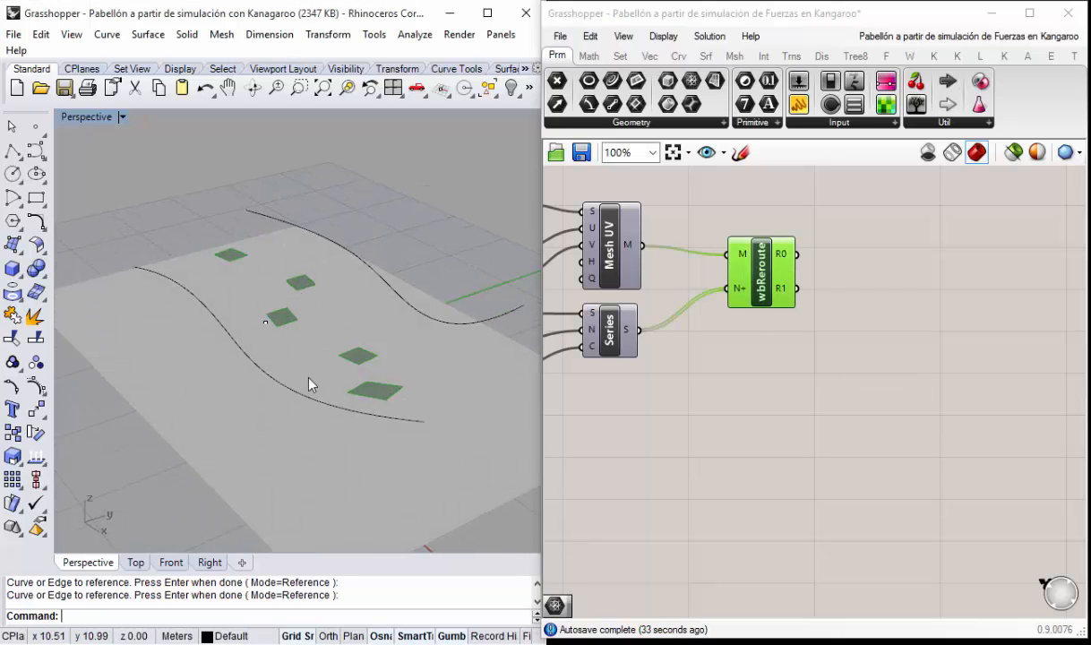
click(763, 383)
right_drag(786, 391, 746, 380)
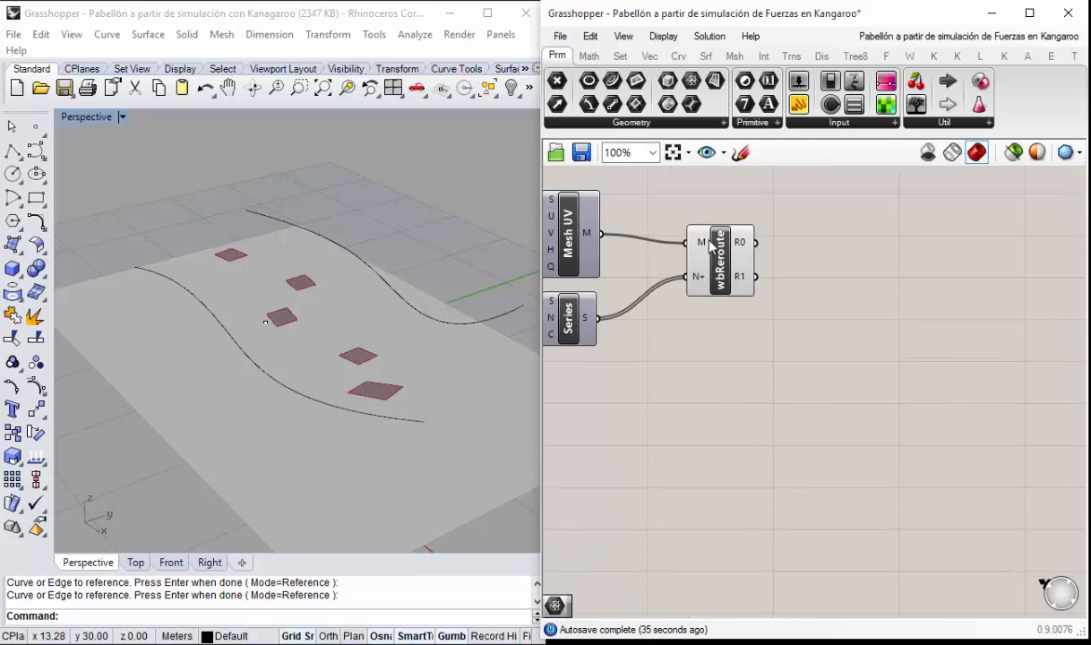
Step: Add a Mesh parameter beside the wbReroute component's outputs
double_click(811, 262)
text(mesh)
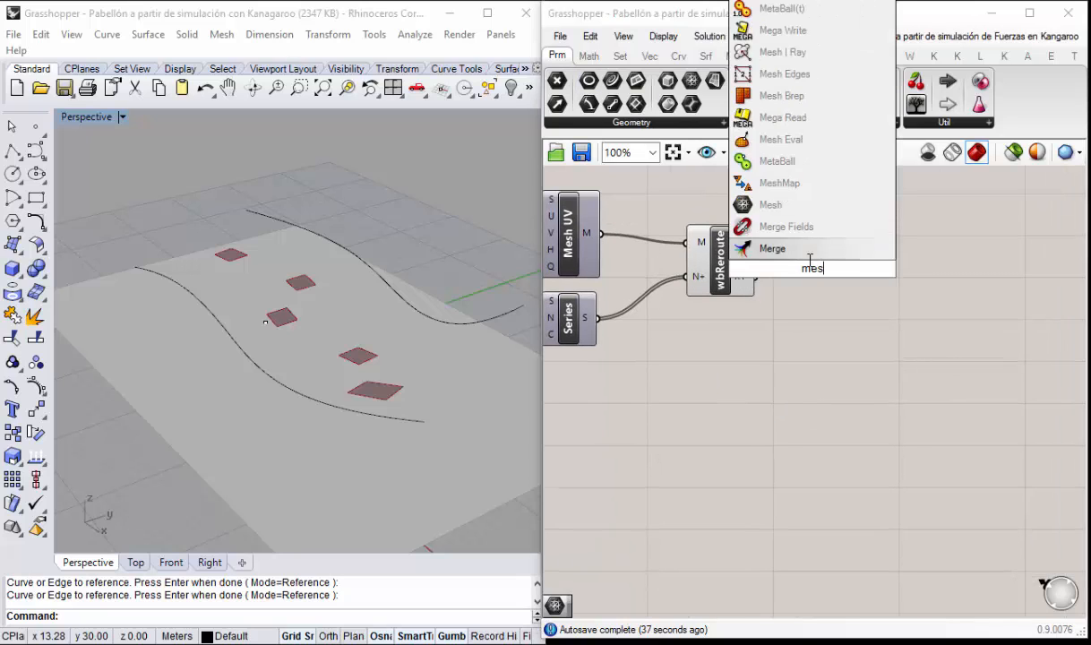
click(746, 248)
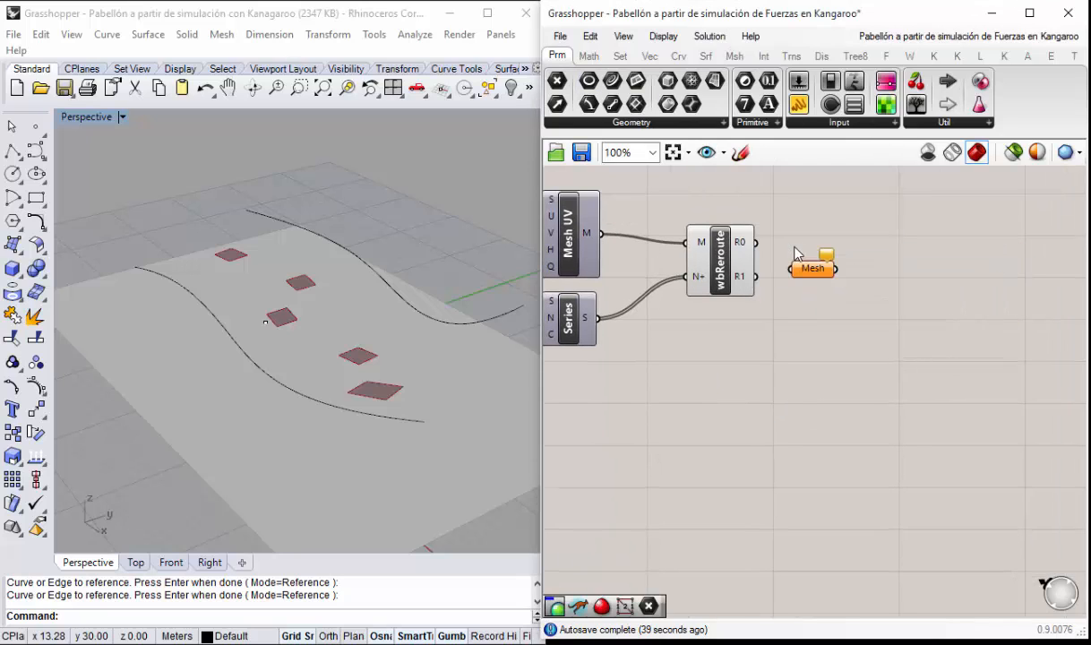
Step: Read the wbReroute component's R0 and R1 outputs in turn with a temporary Panel, and delete the Panel
drag(800, 105, 822, 193)
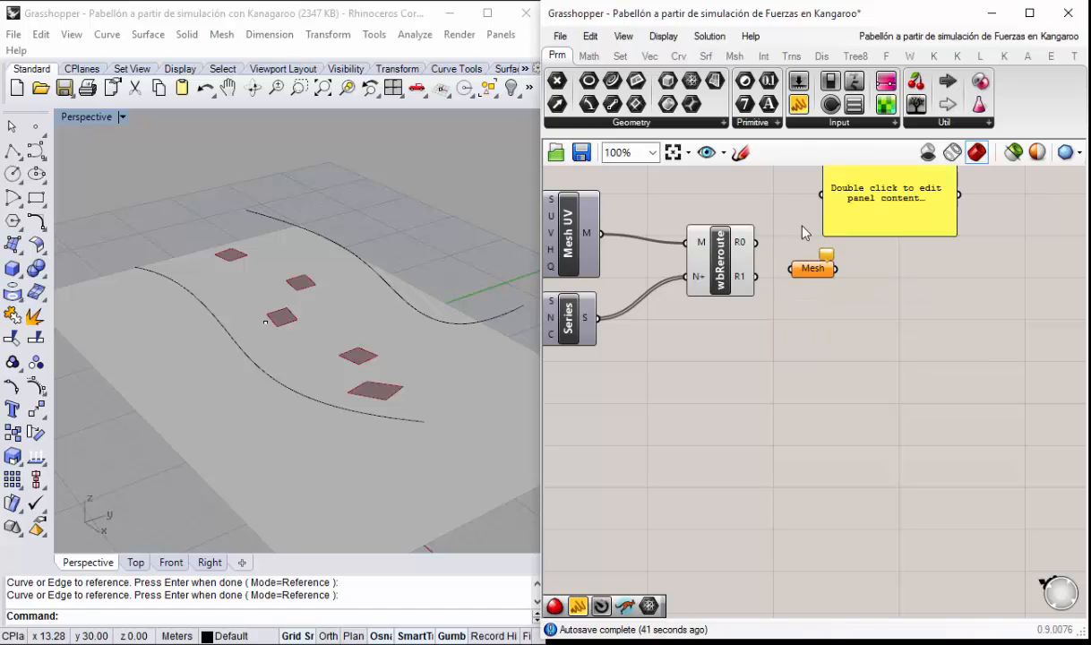
drag(757, 245, 822, 194)
drag(882, 185, 923, 243)
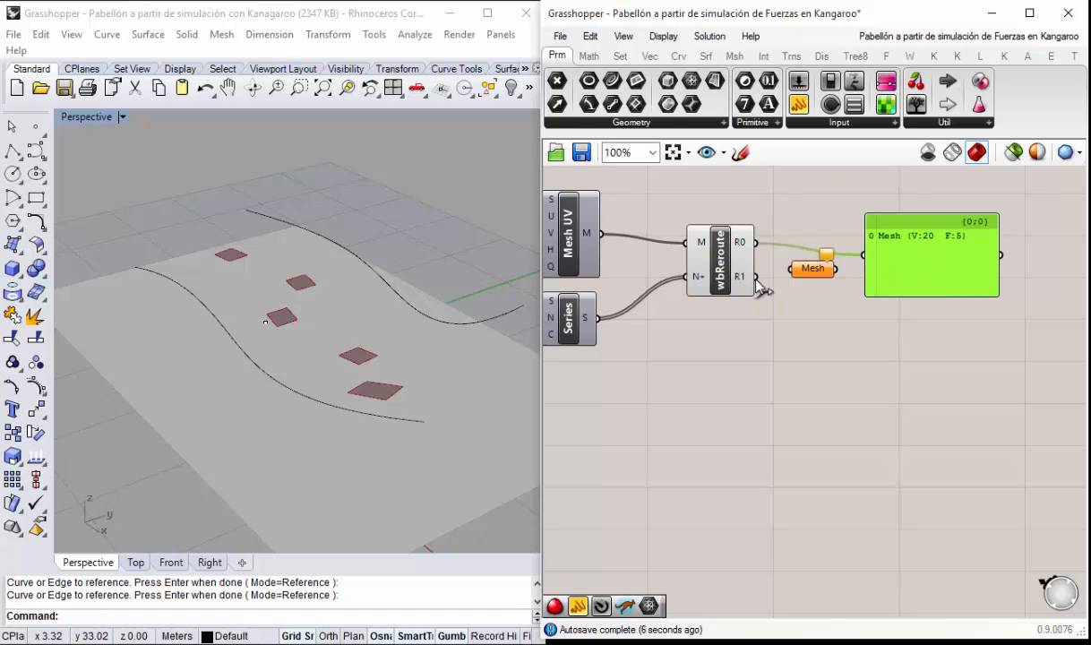
drag(756, 276, 791, 269)
drag(857, 260, 861, 259)
drag(901, 260, 867, 367)
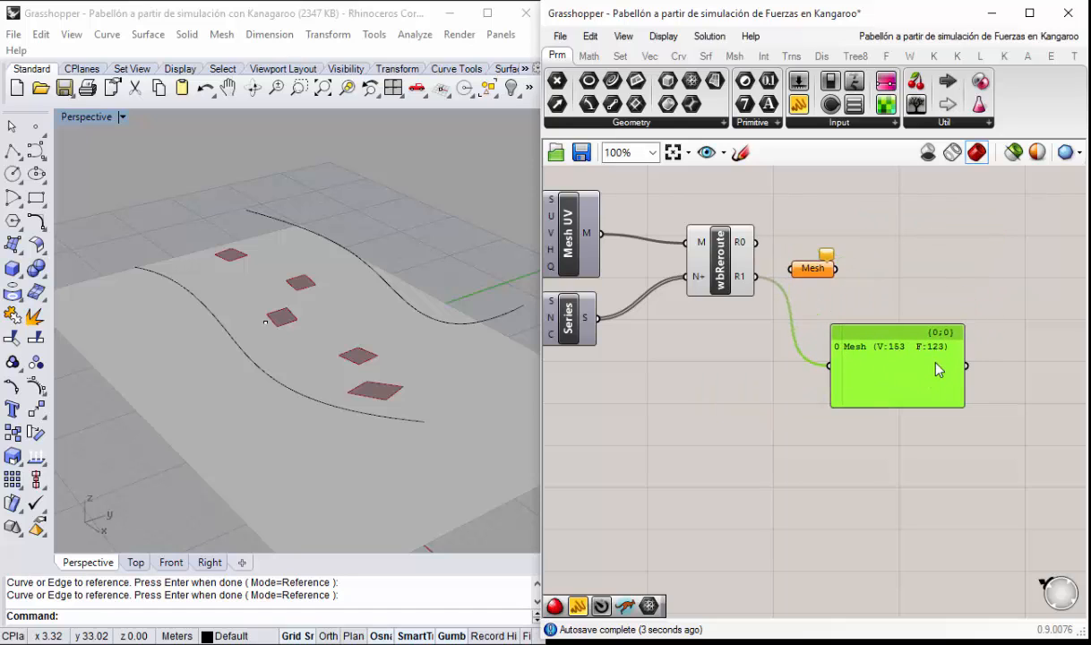
key(Delete)
Step: Duplicate the Mesh parameter and arrange the two copies one above the other beside the wbReroute component
right_drag(760, 292, 766, 327)
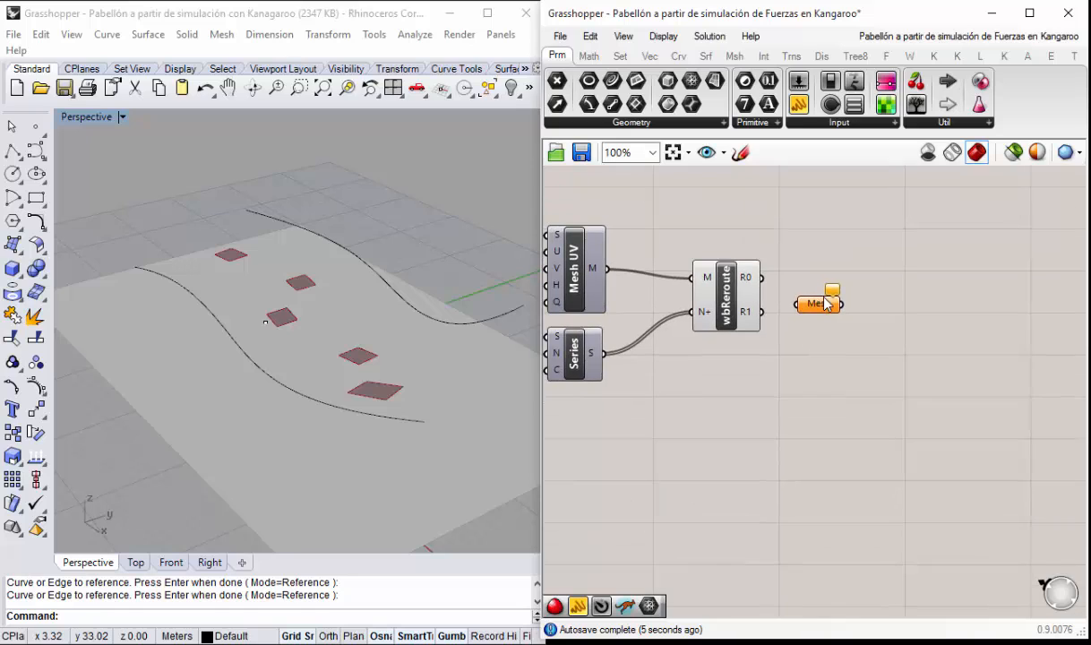
drag(825, 301, 835, 357)
key(ctrl+c)
key(ctrl+v)
click(897, 289)
right_drag(820, 351, 798, 357)
drag(831, 365, 829, 350)
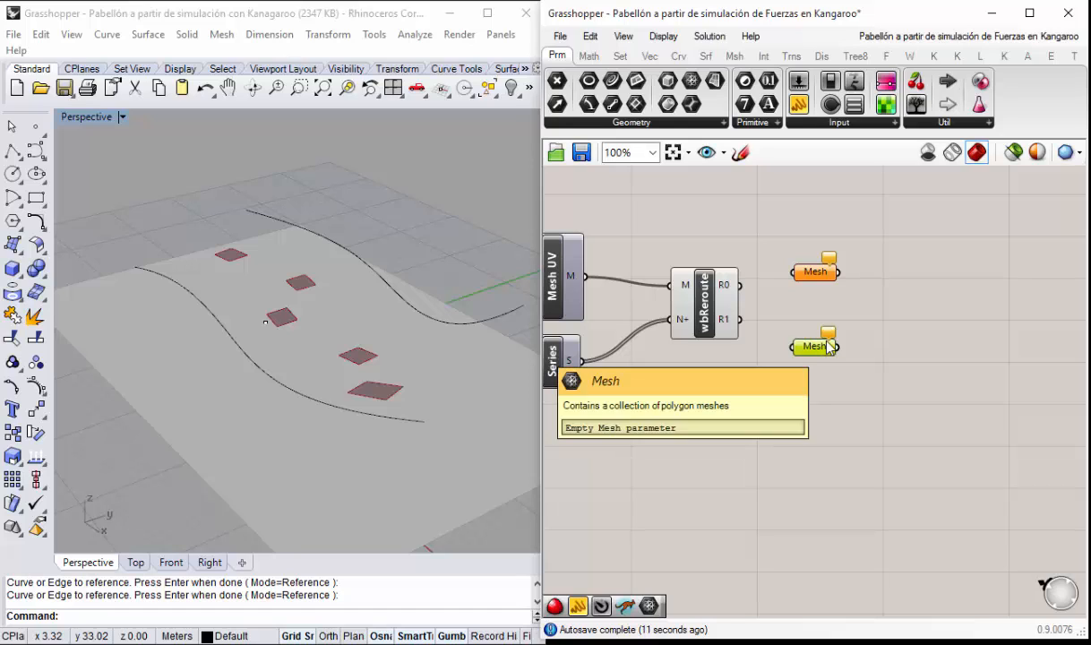
Step: Rename the upper Mesh parameter as Mallas Seleccionadas
scroll(815, 279, up, 1)
right_click(810, 273)
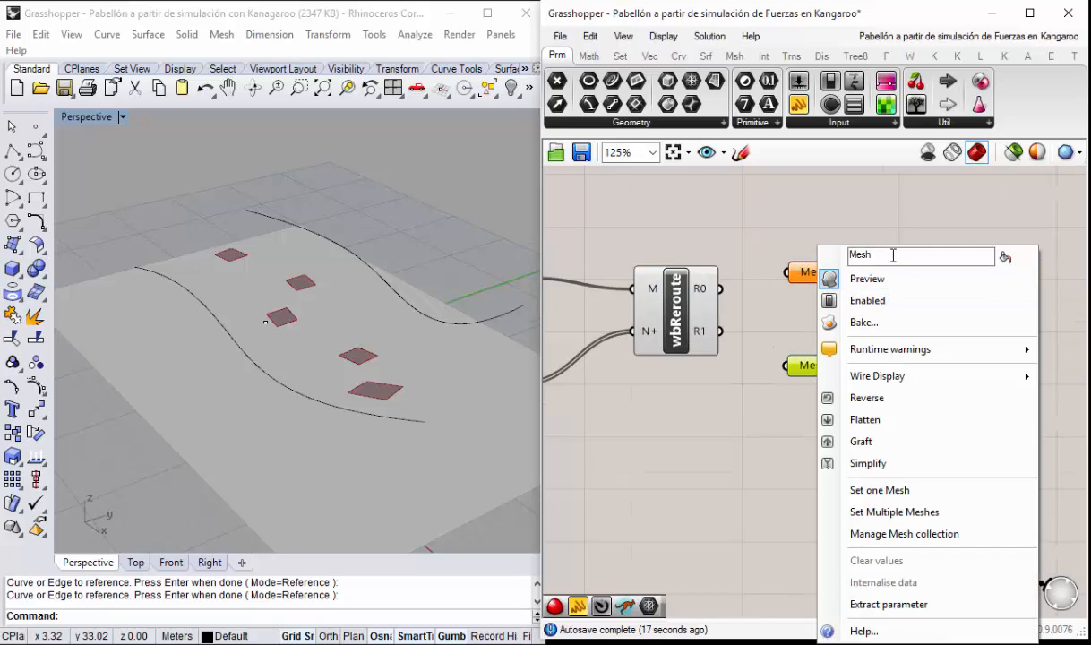
text(Mallas Seleccion)
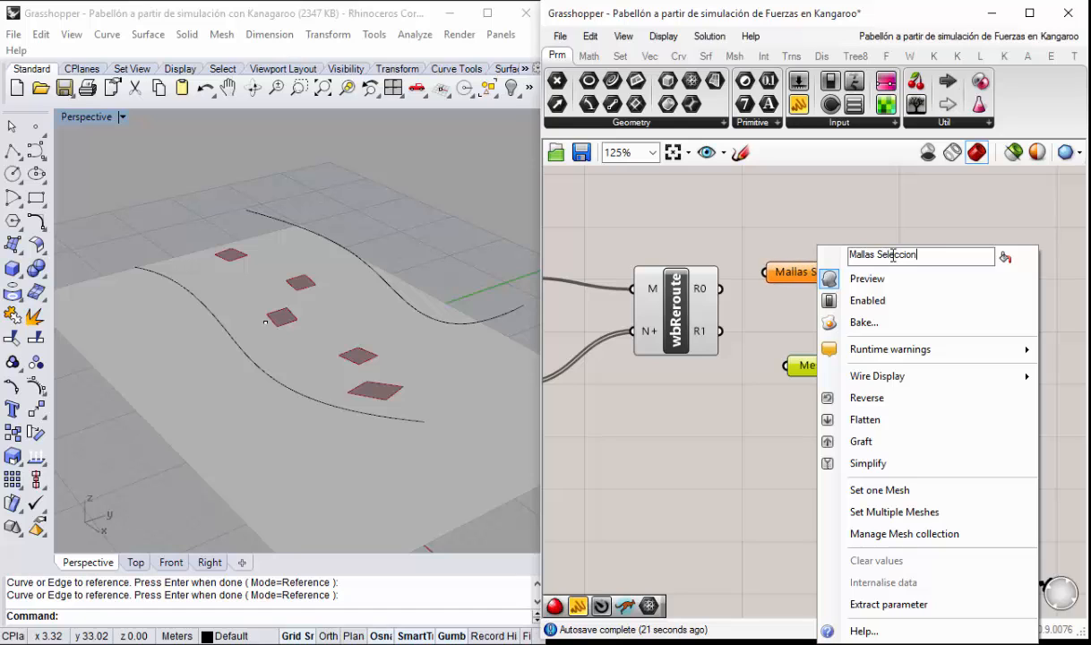
text(adas)
key(Return)
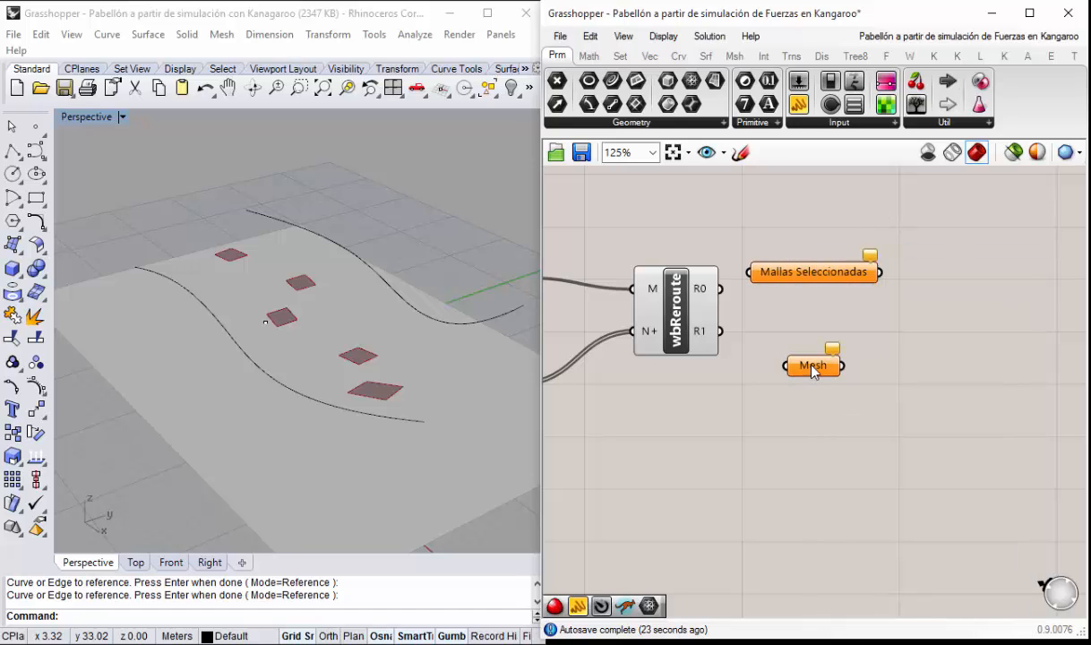
Step: Rename the lower Mesh parameter as Mallas sin selección
right_click(814, 372)
double_click(858, 255)
text(M)
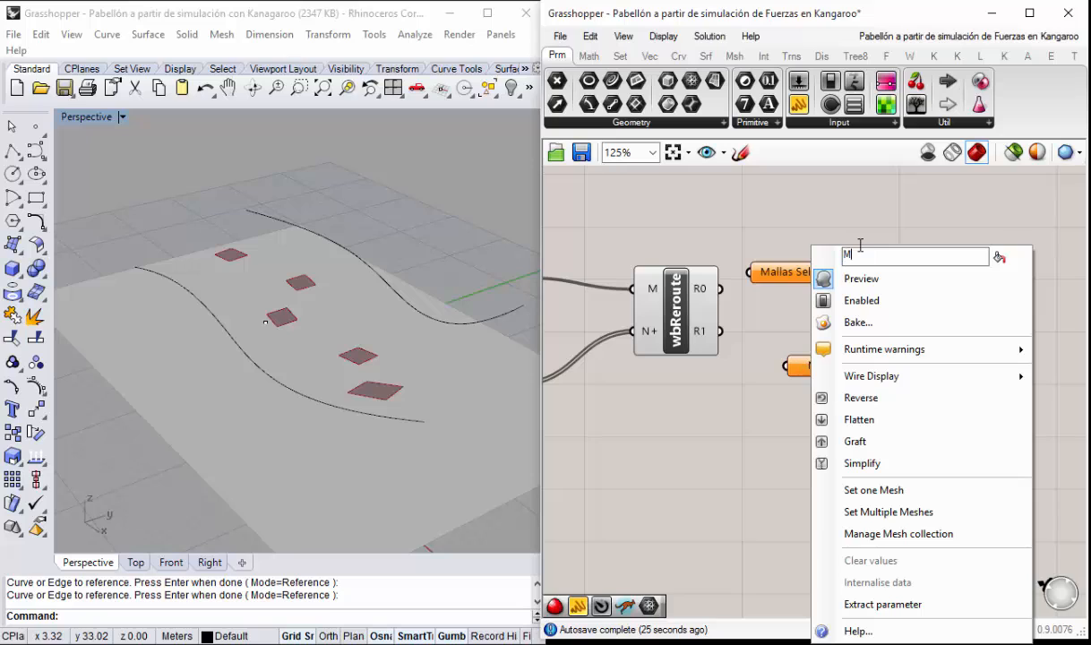
text(allas sin sel)
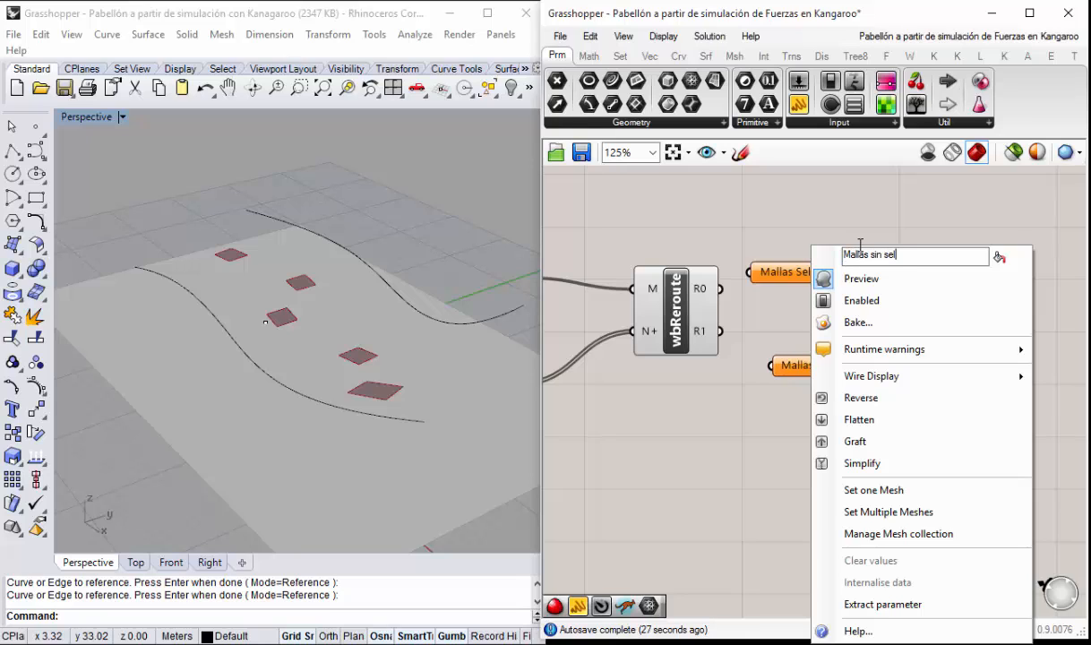
text(ec)
key(BackSpace)
key(BackSpace)
key(BackSpace)
key(BackSpace)
text(elección)
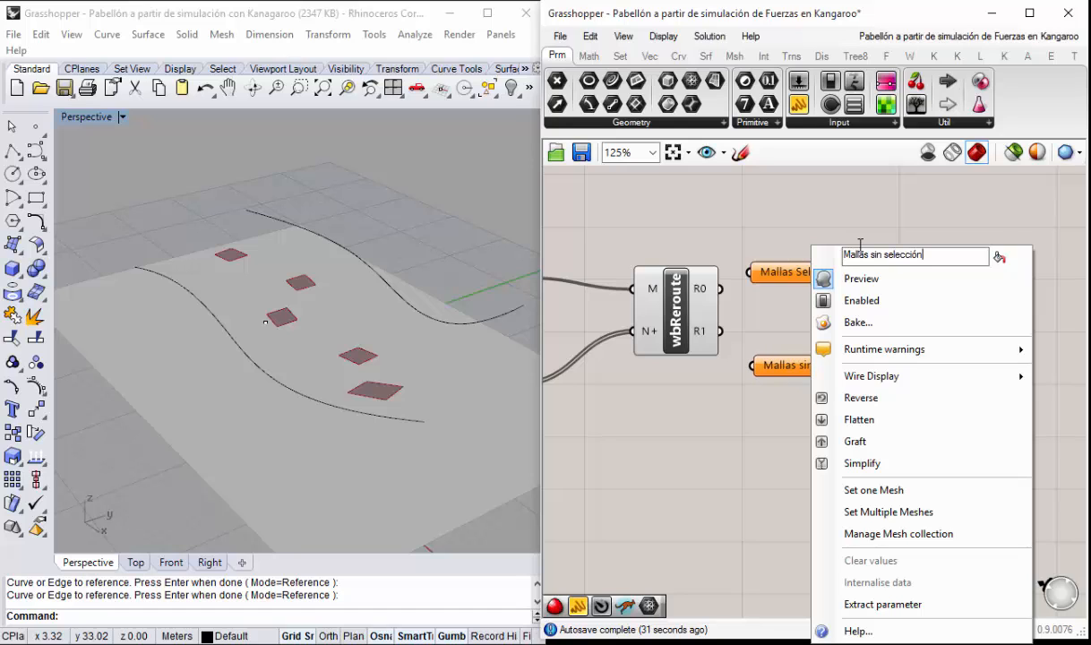
key(Return)
Step: Move Mallas Seleccionadas slightly away from wbReroute and align the right edges of the two Mesh parameters
drag(805, 275, 830, 275)
drag(882, 453, 778, 251)
click(836, 390)
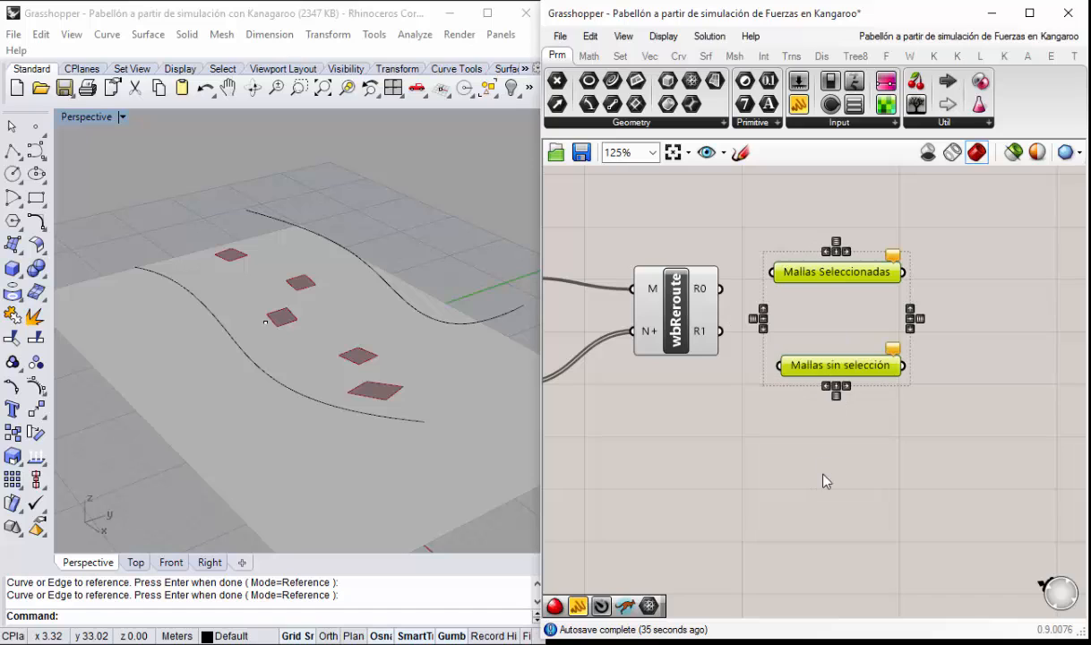
click(823, 479)
Step: Connect the wbReroute component's R0 output to Mallas sin selección and its R1 output to Mallas Seleccionadas
right_drag(736, 330, 712, 336)
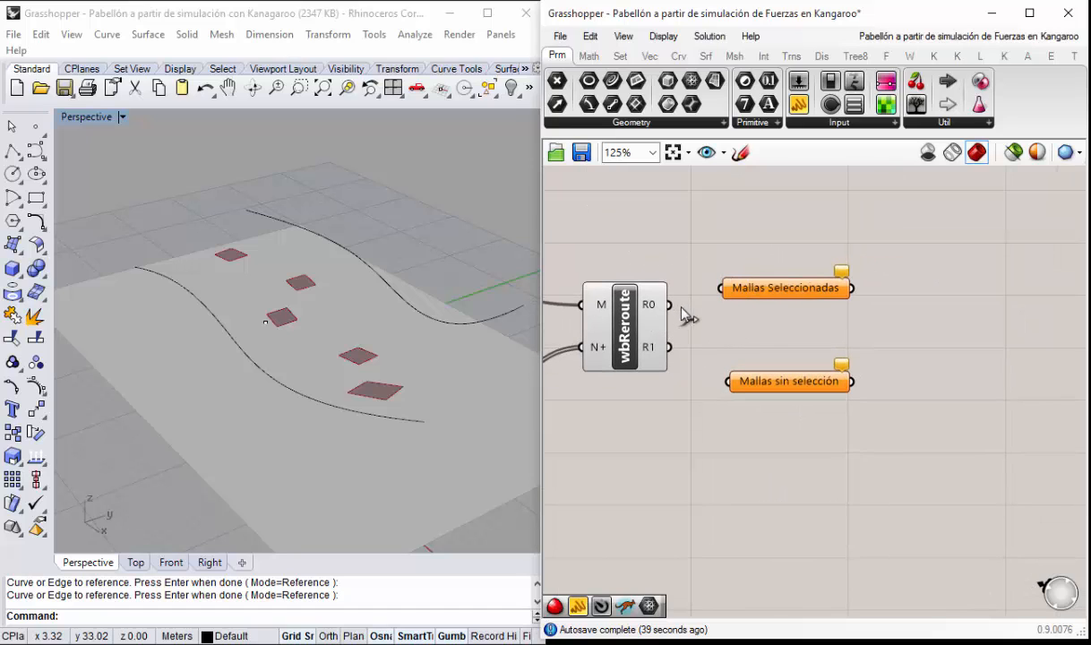
drag(674, 306, 723, 377)
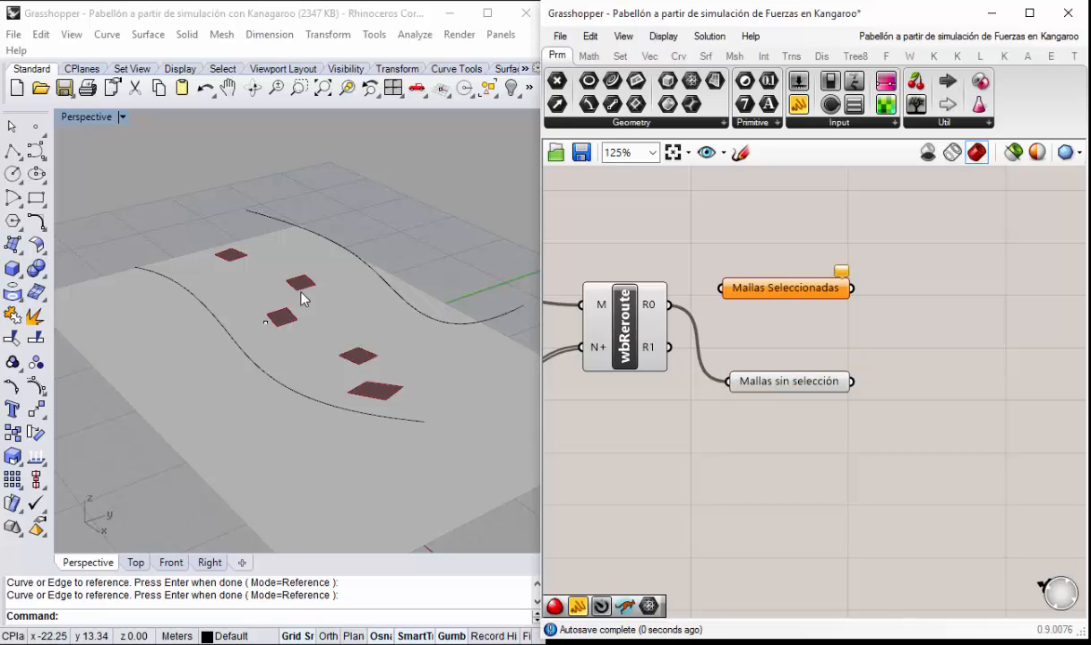
mouse_move(258, 296)
right_down()
mouse_move(278, 312)
mouse_move(267, 292)
right_up()
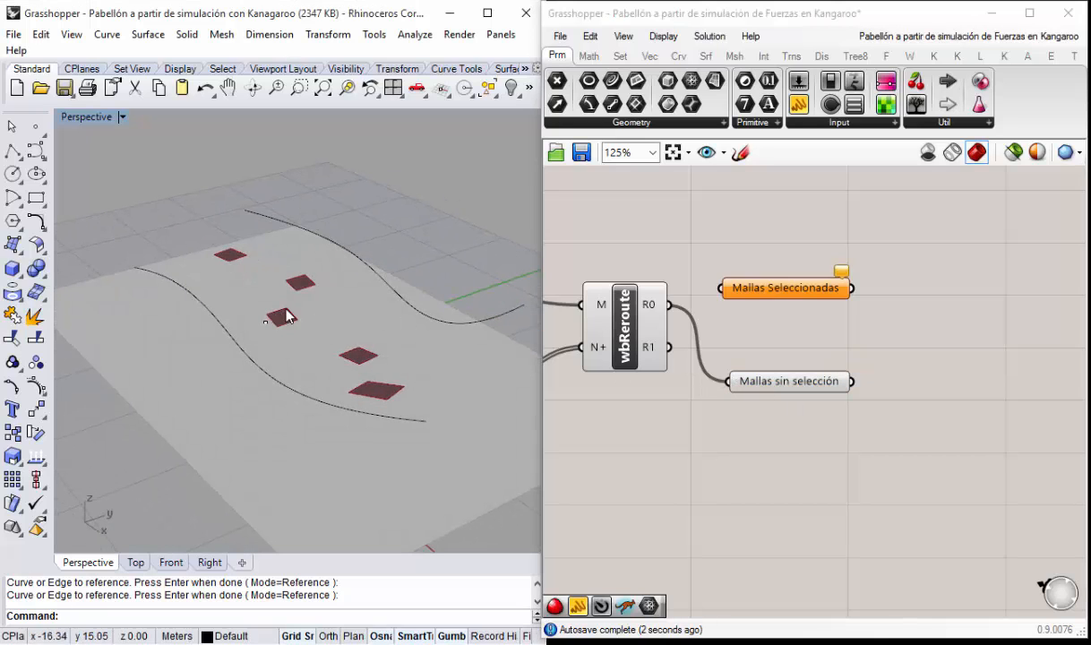
drag(669, 349, 724, 290)
right_drag(316, 280, 242, 260)
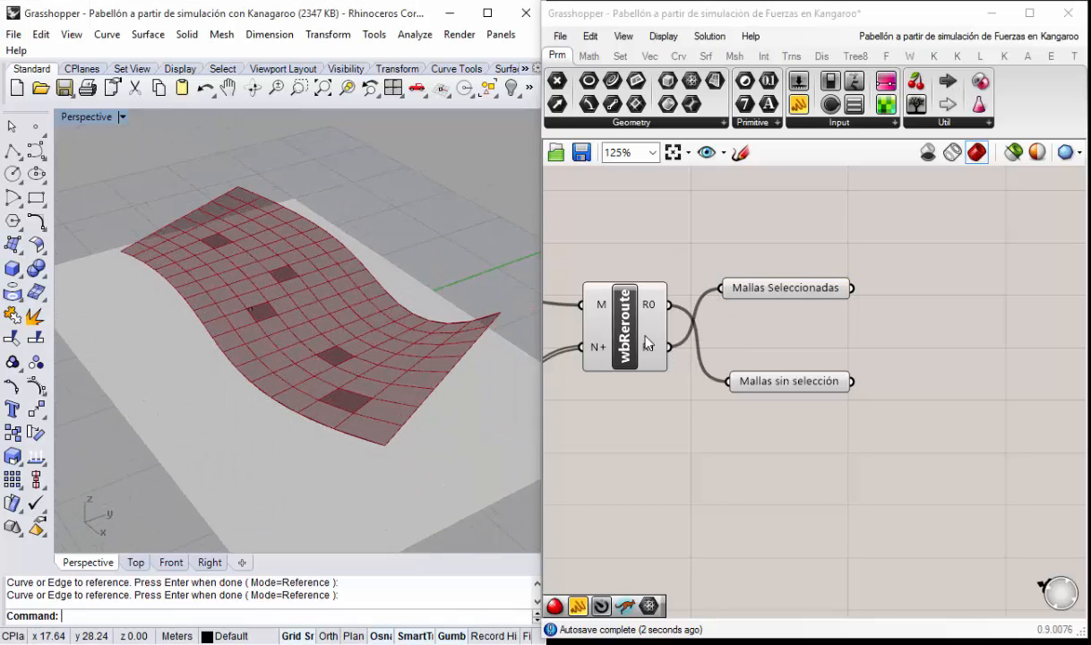
Step: Turn off the preview of the wbReroute component
right_drag(628, 310, 627, 306)
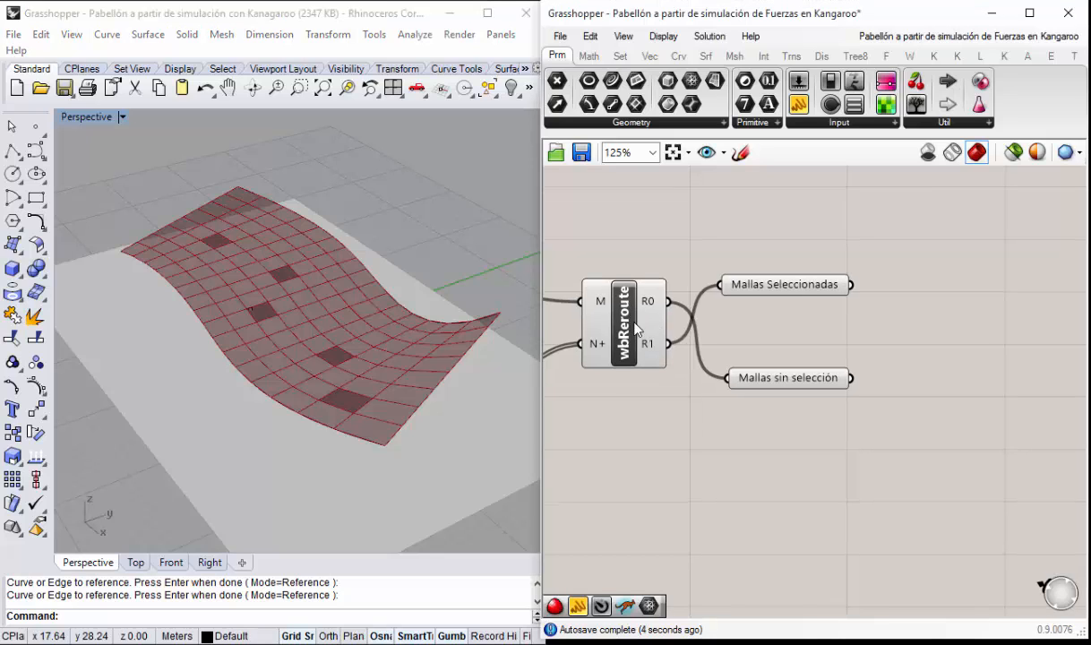
right_click(636, 330)
click(667, 344)
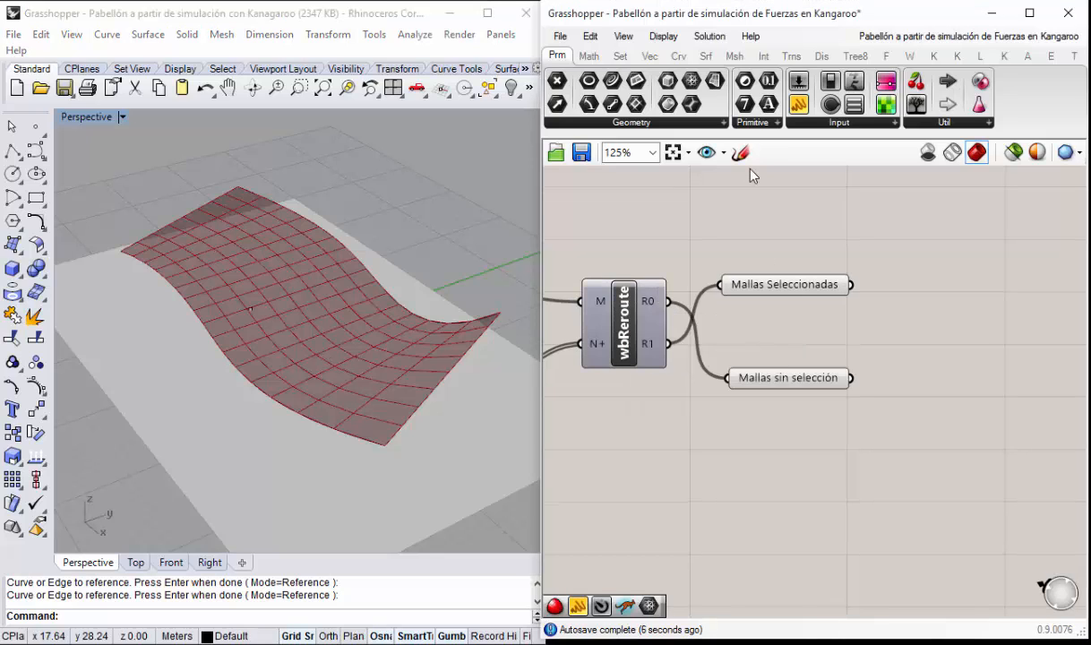
scroll(757, 323, down, 2)
drag(824, 415, 707, 205)
scroll(775, 329, down, 2)
right_drag(645, 351, 789, 327)
click(751, 302)
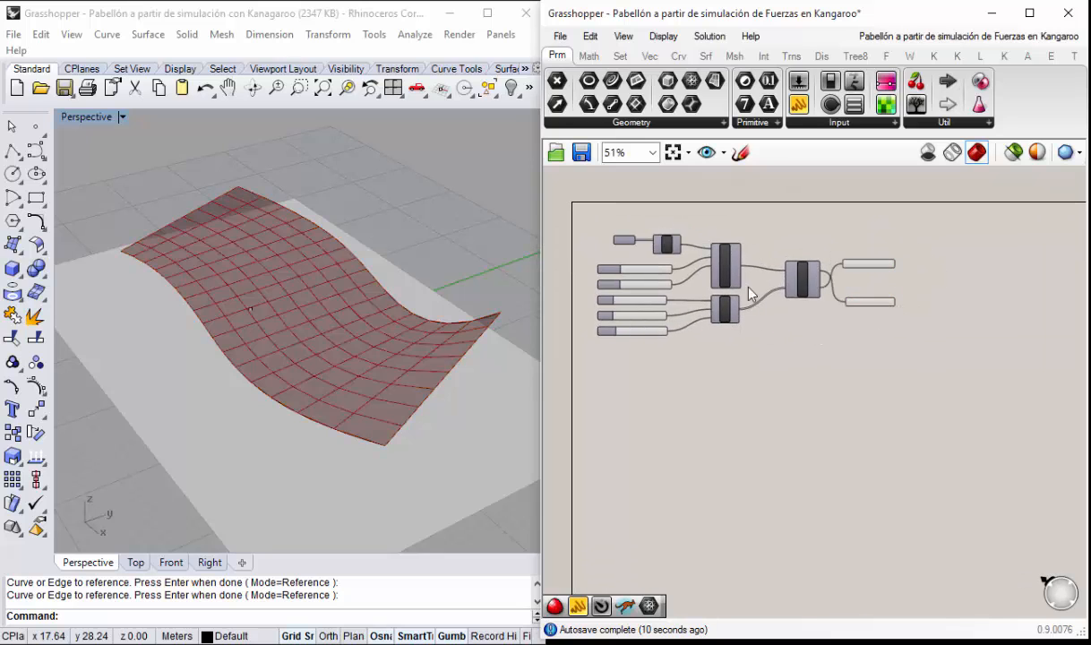
Step: Group all the components of the definition, from the Curve parameter and sliders to the two Mesh parameters
scroll(701, 265, up, 1)
drag(982, 433, 566, 195)
right_click(803, 247)
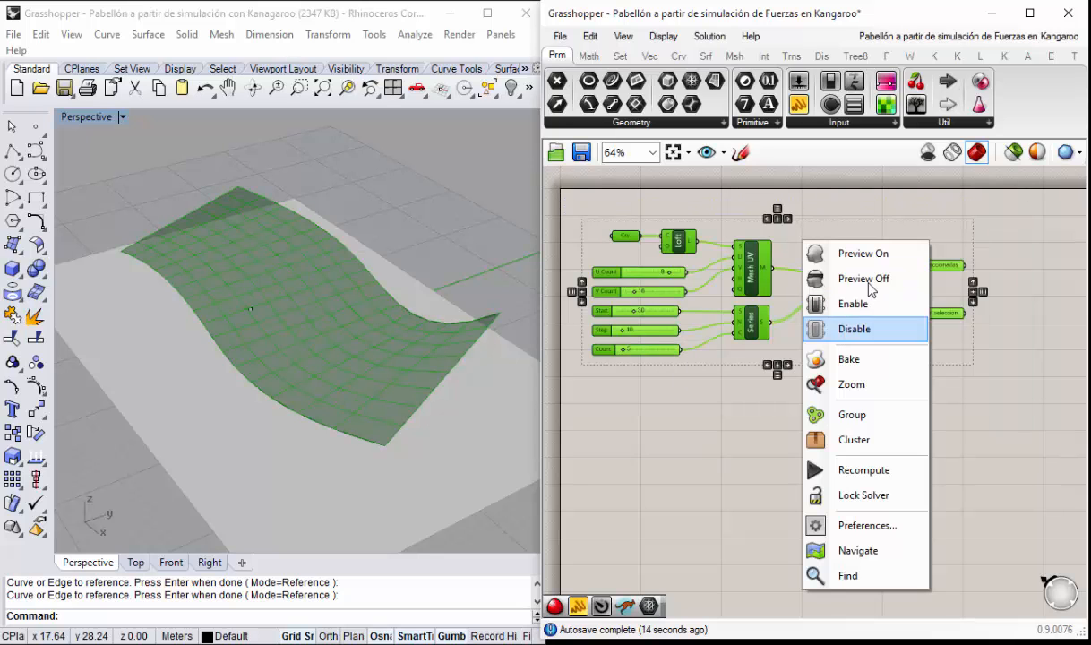
click(842, 418)
scroll(800, 297, up, 1)
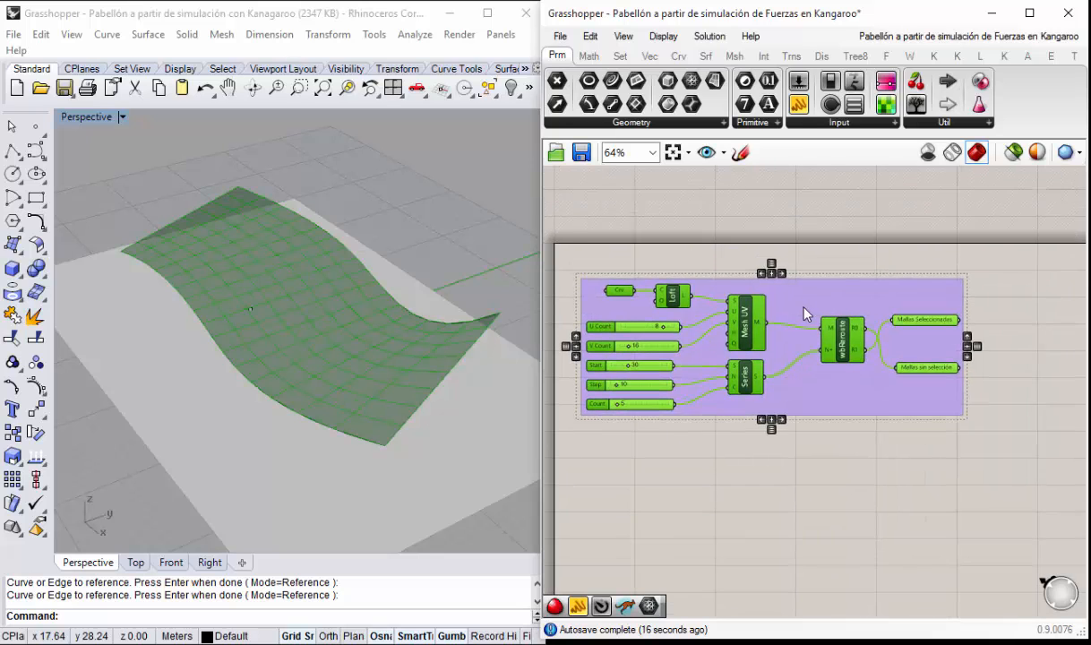
Step: Colour the new group dark grey and name it Geometría a Afectar
right_click(783, 307)
mouse_move(827, 484)
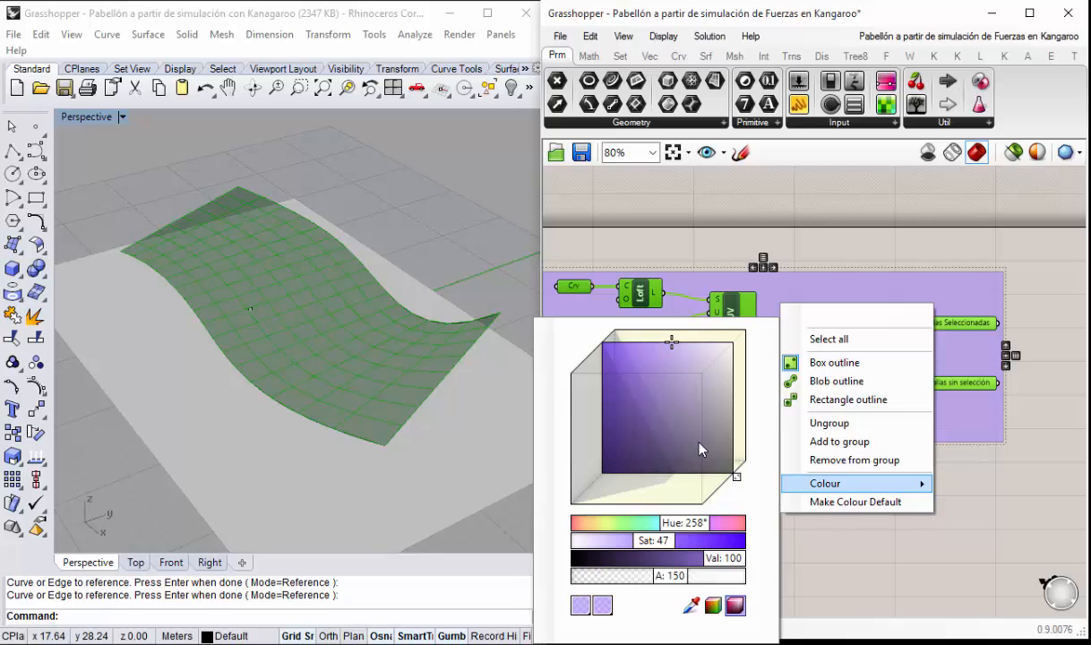
click(734, 448)
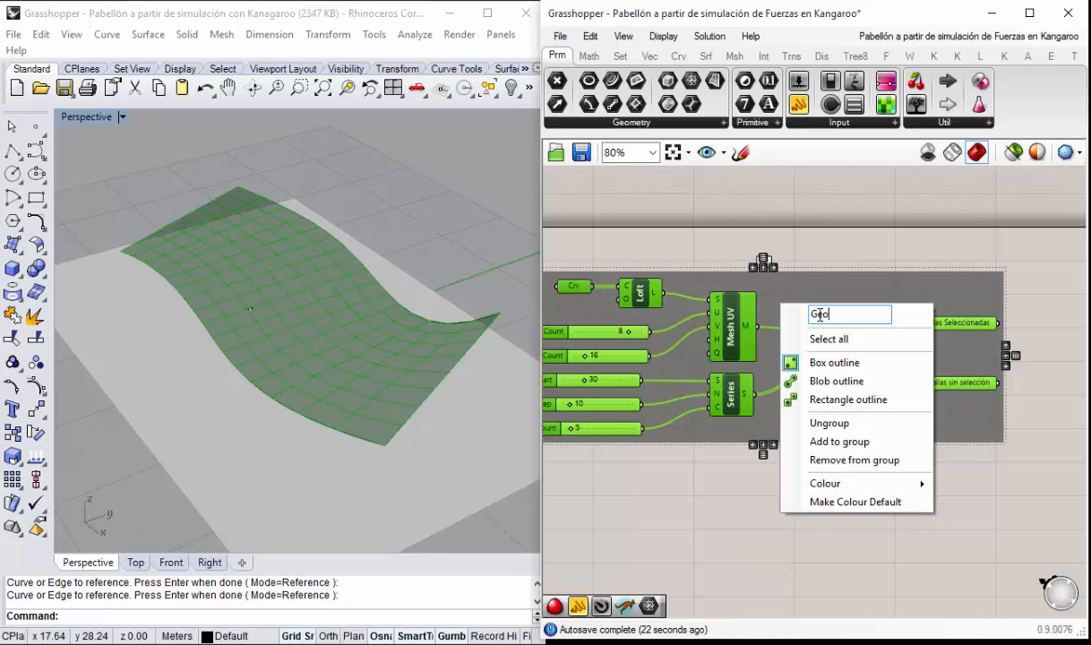
text(Geometría )
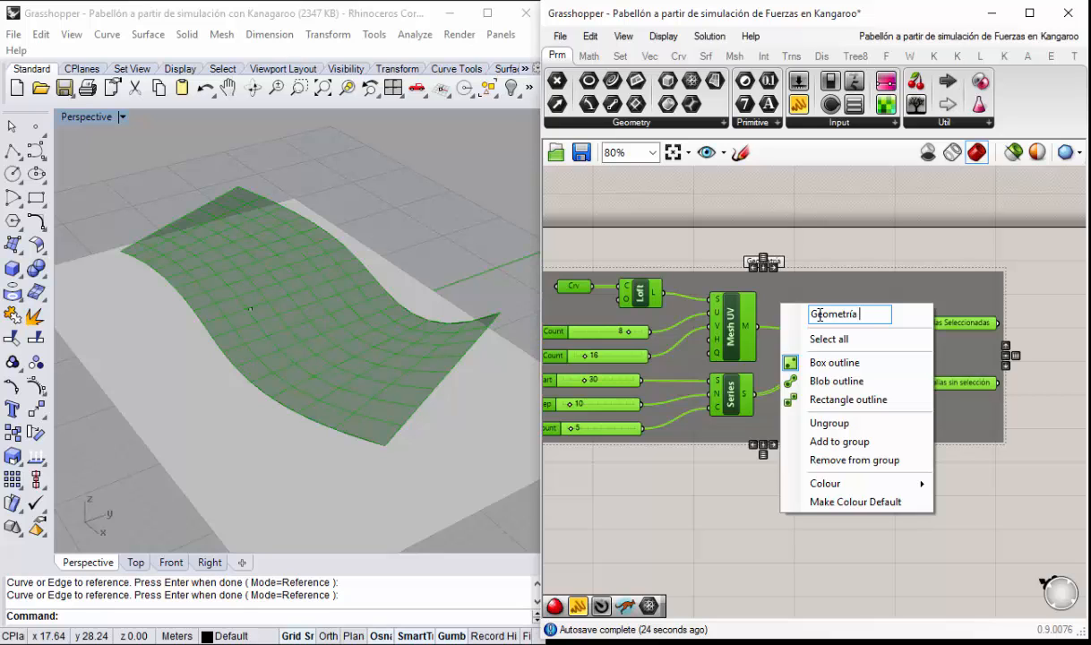
text(a Afectar)
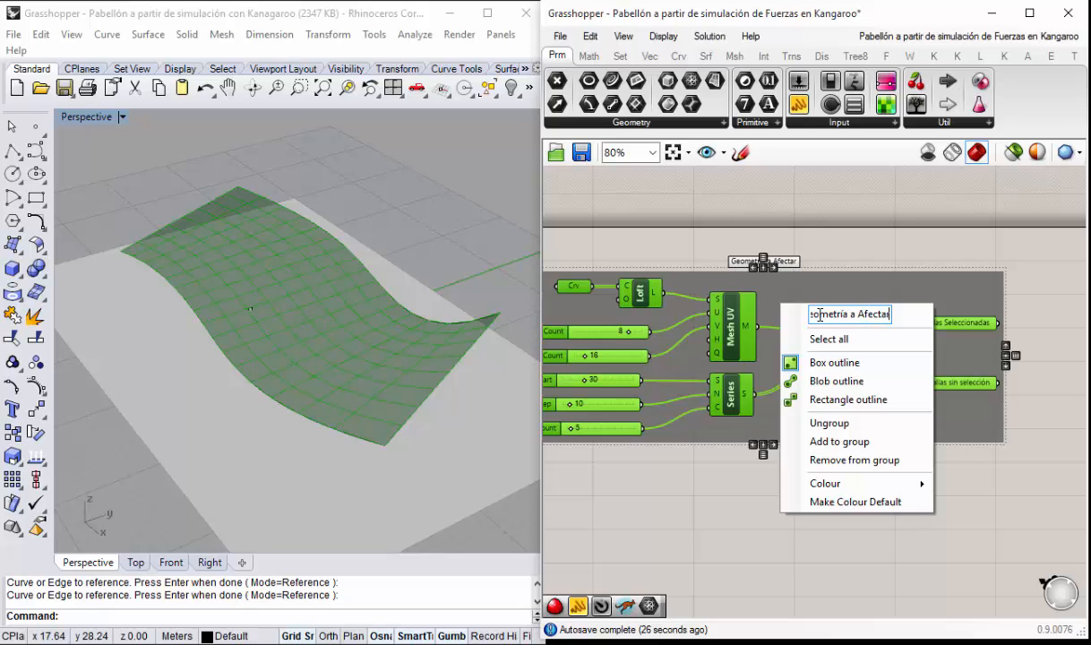
click(1019, 250)
scroll(806, 275, down, 2)
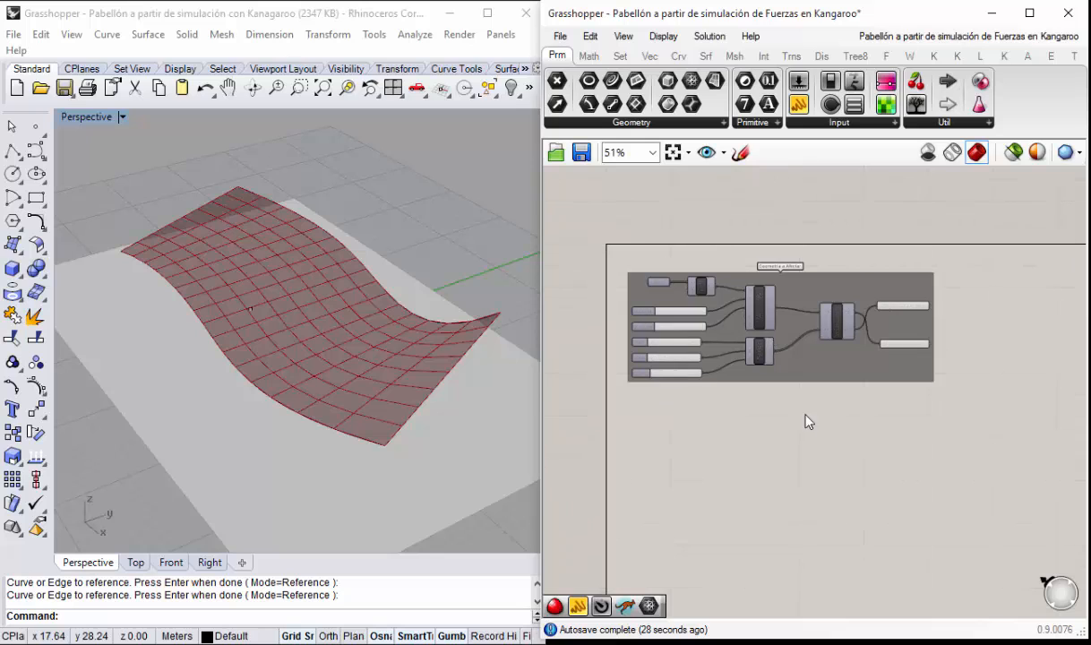
Step: Compare the mesh faces held by Mallas sin selección and Mallas Seleccionadas on the surface in the Rhino viewport
scroll(807, 421, up, 1)
scroll(789, 334, up, 2)
click(806, 302)
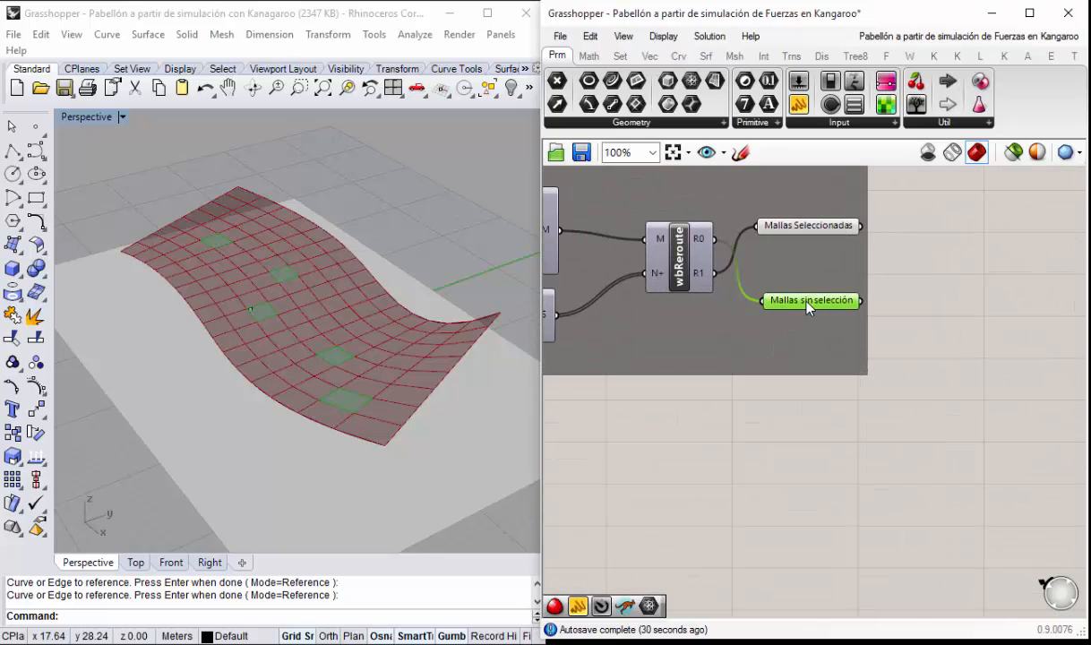
right_click(812, 305)
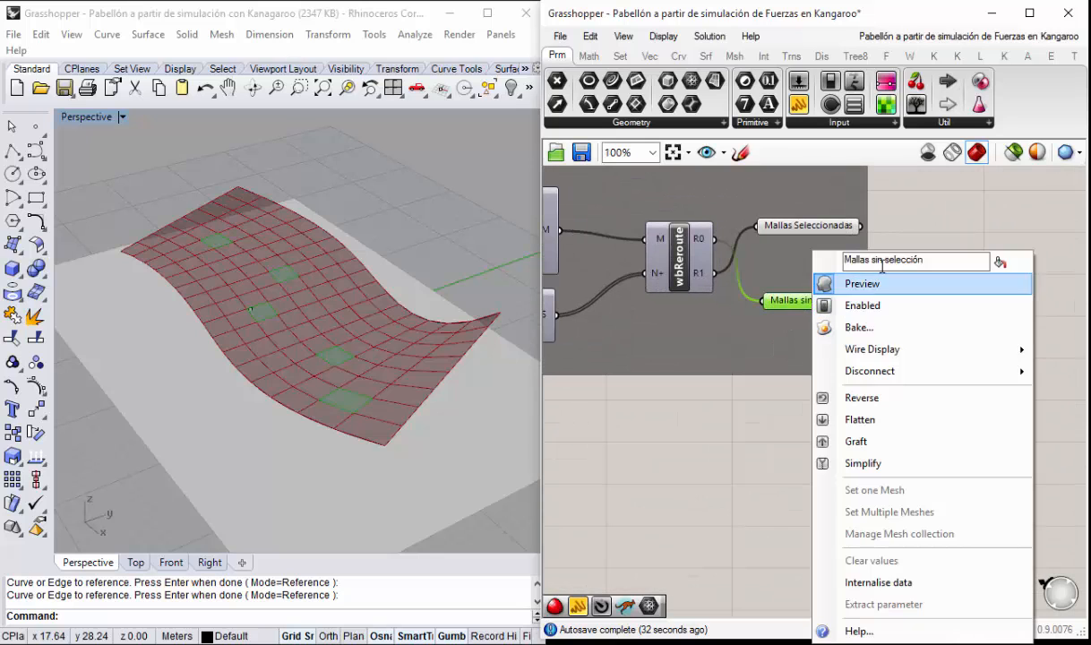
click(929, 220)
right_click(820, 231)
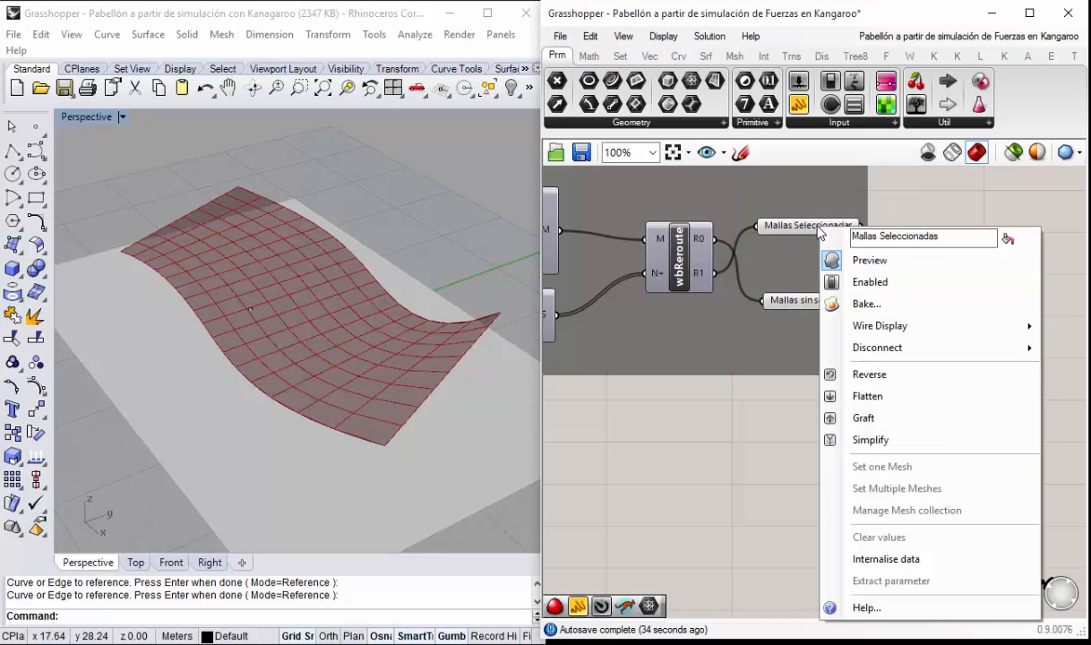
click(793, 231)
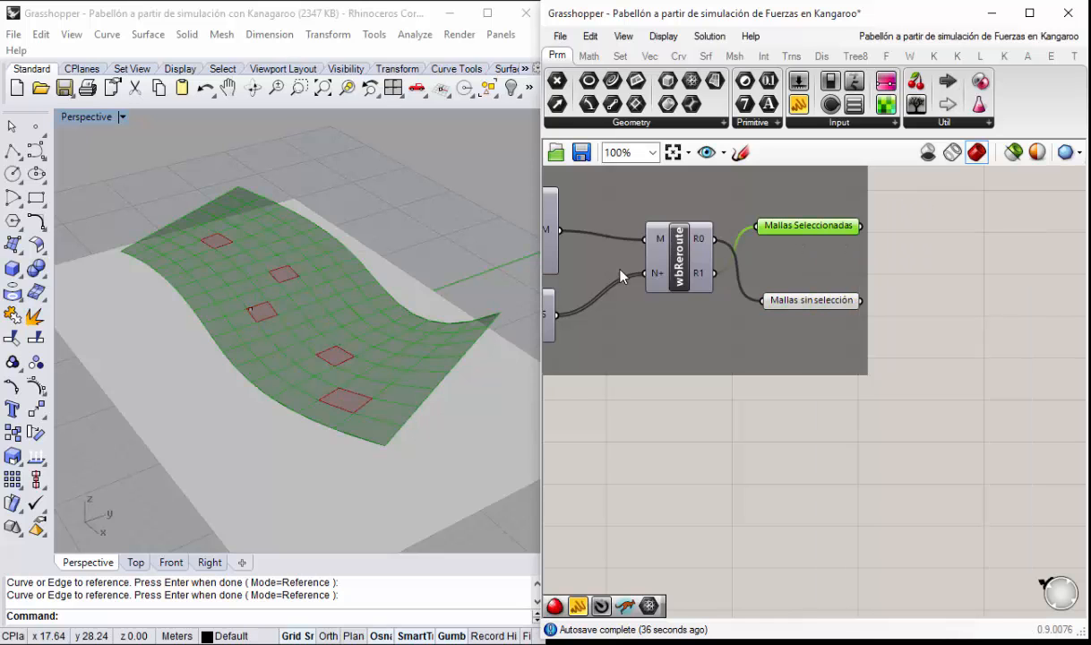
right_drag(307, 330, 274, 257)
mouse_move(275, 309)
right_down()
mouse_move(229, 328)
mouse_move(298, 335)
mouse_move(274, 292)
right_up()
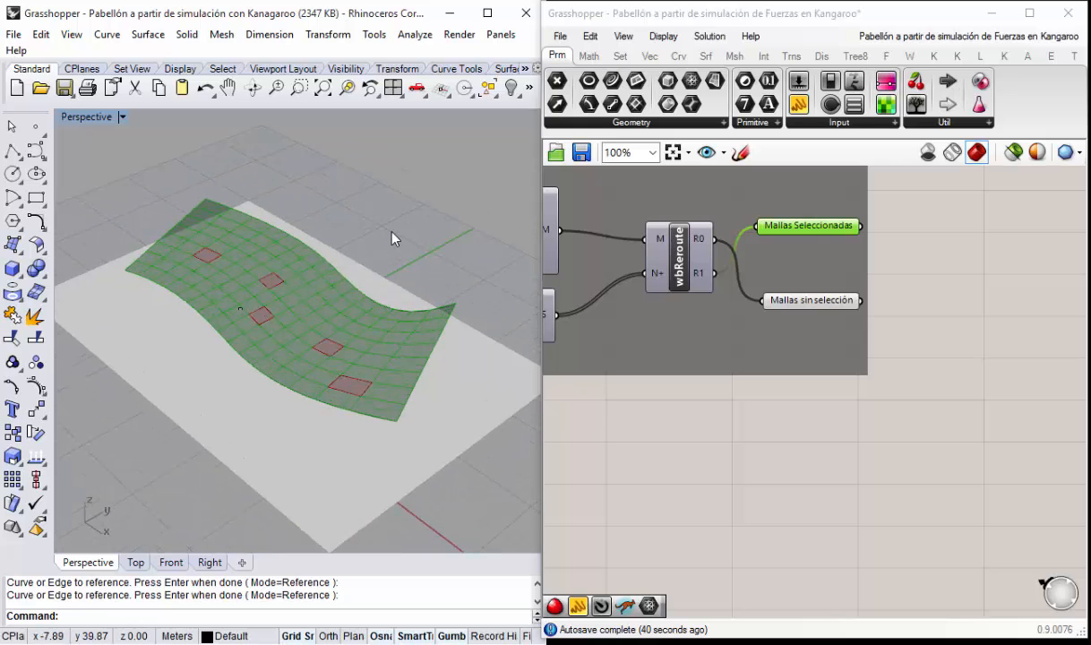
click(739, 365)
scroll(739, 365, down, 3)
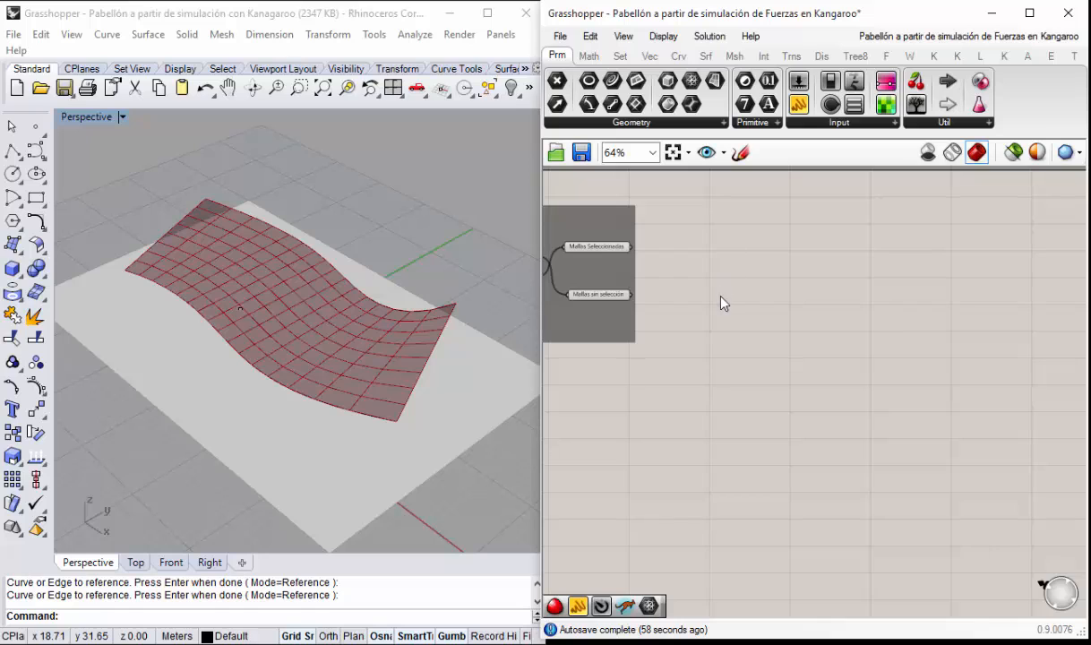
right_drag(721, 302, 818, 331)
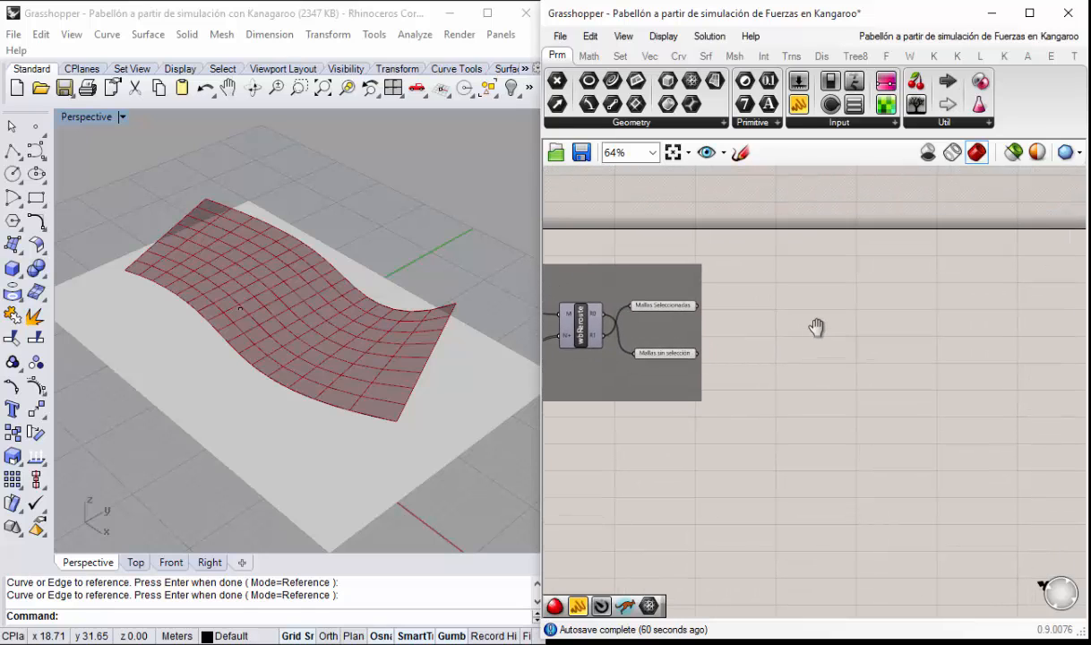
double_click(839, 330)
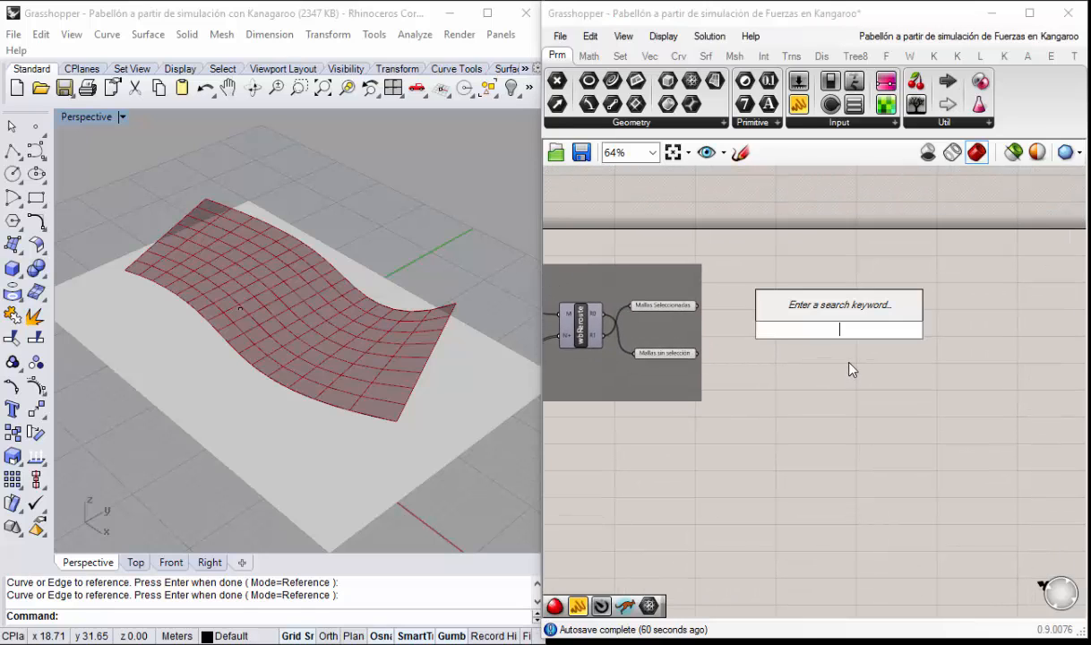
text(edge)
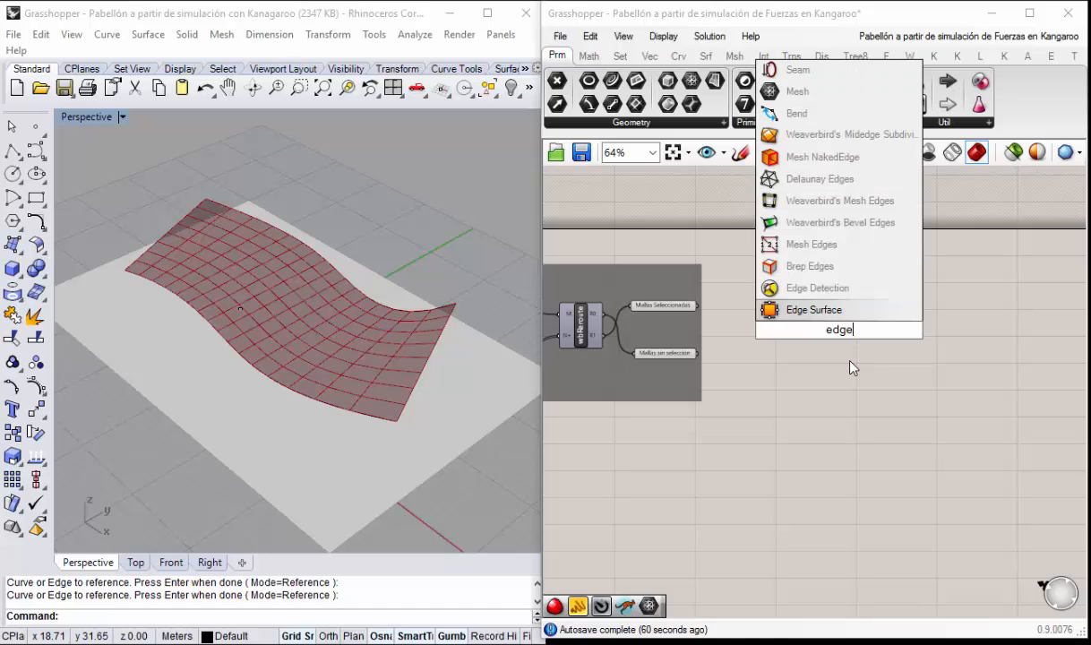
text(sme)
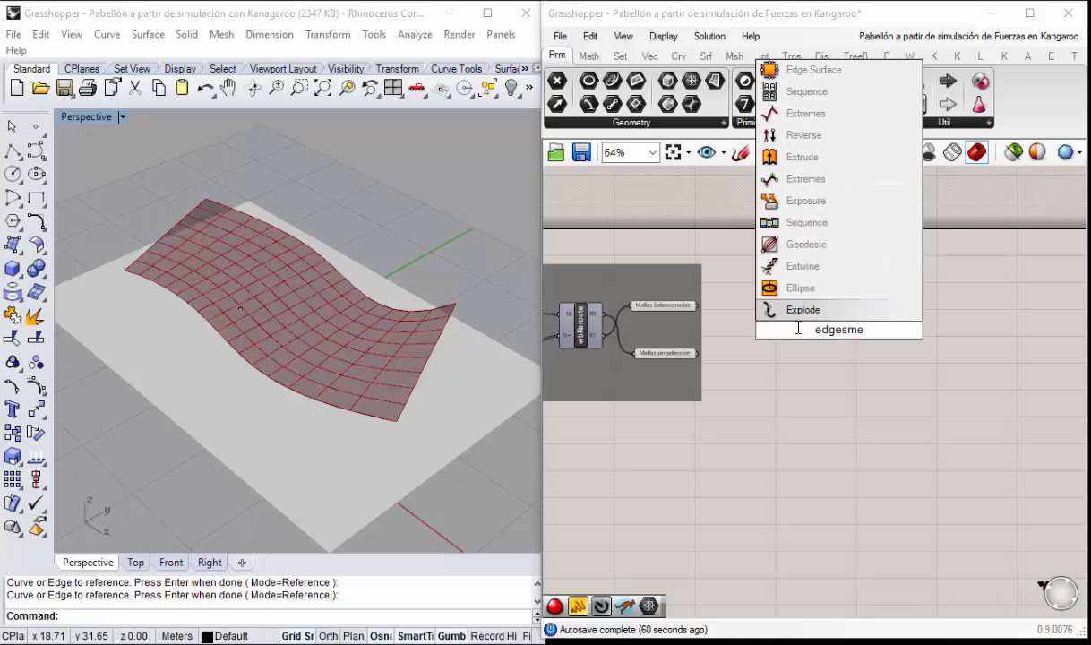
text(sh)
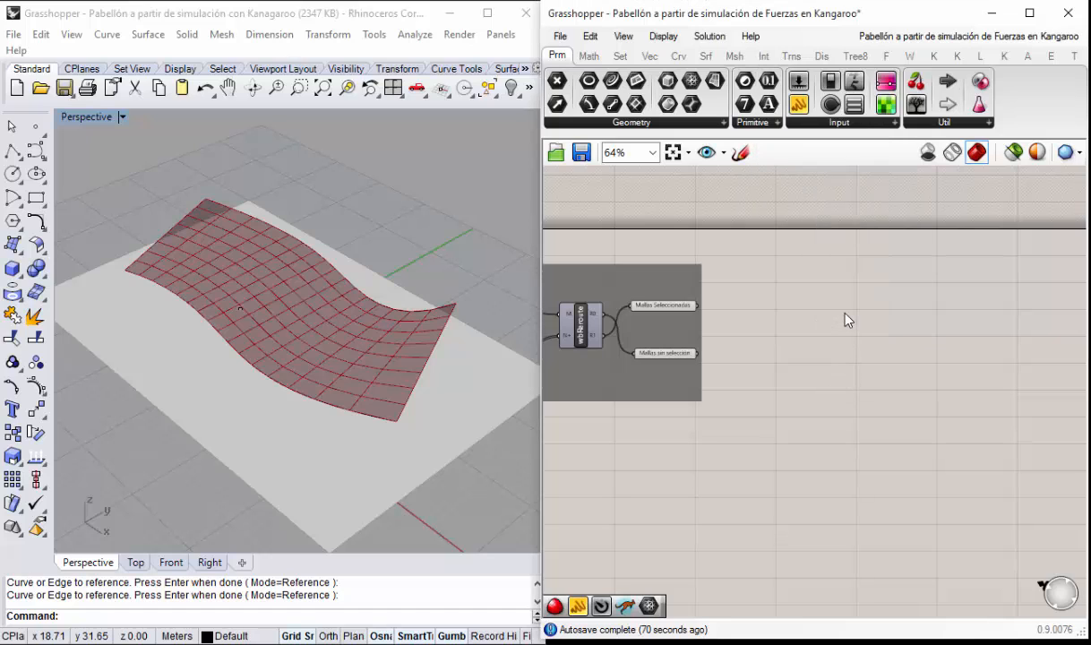
Step: Add a Mesh Edges component on the empty canvas beside the Geometría a Afectar group
double_click(825, 303)
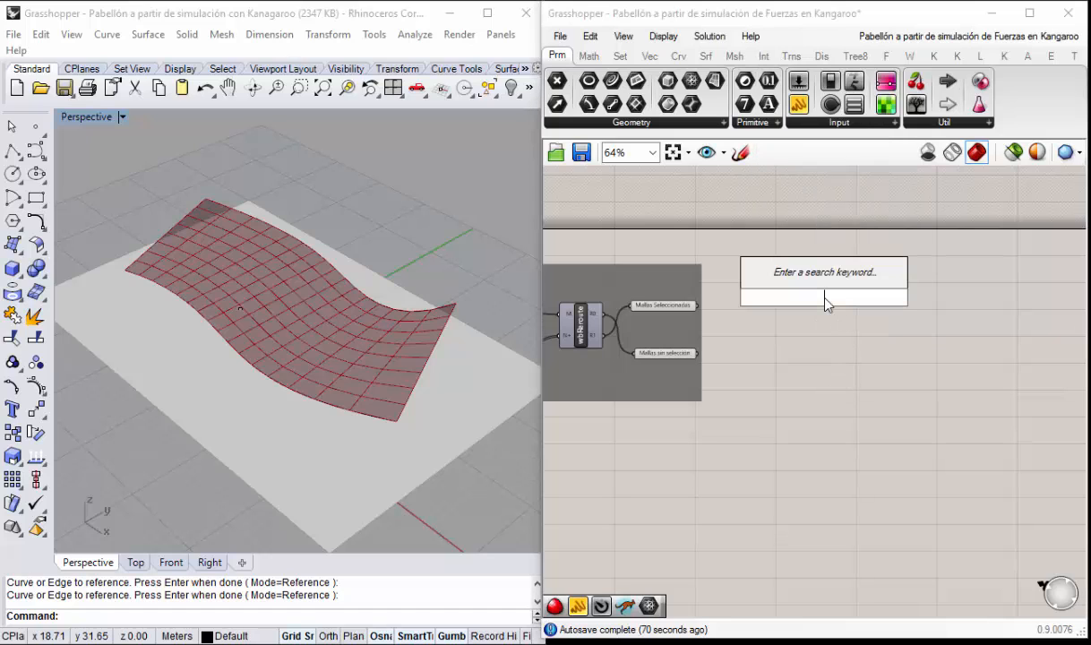
text(mesh ed)
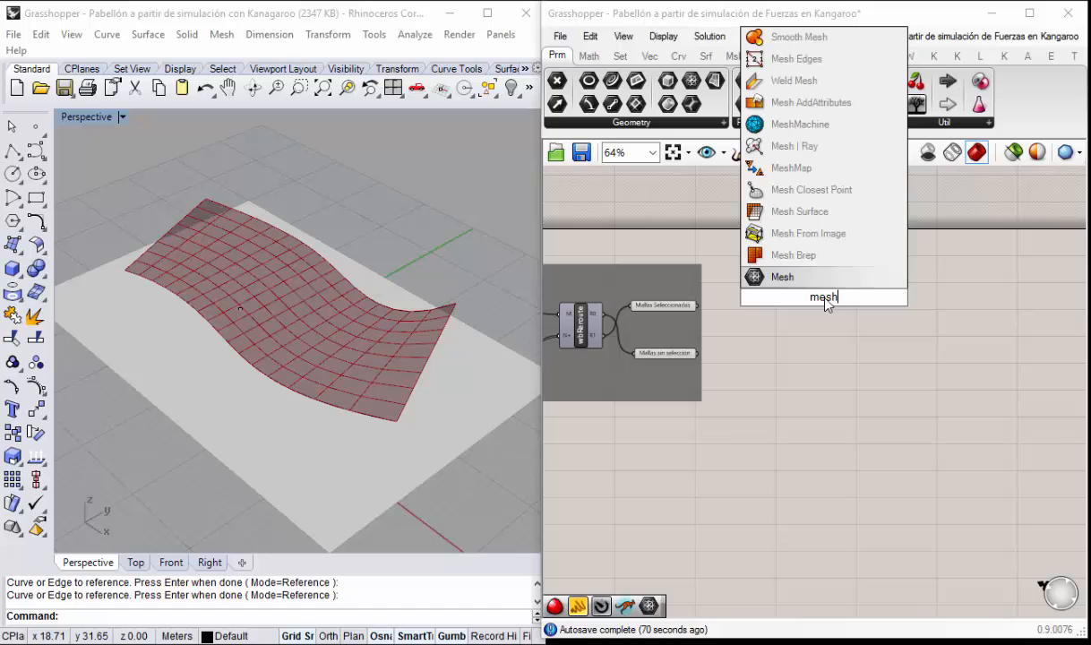
click(767, 257)
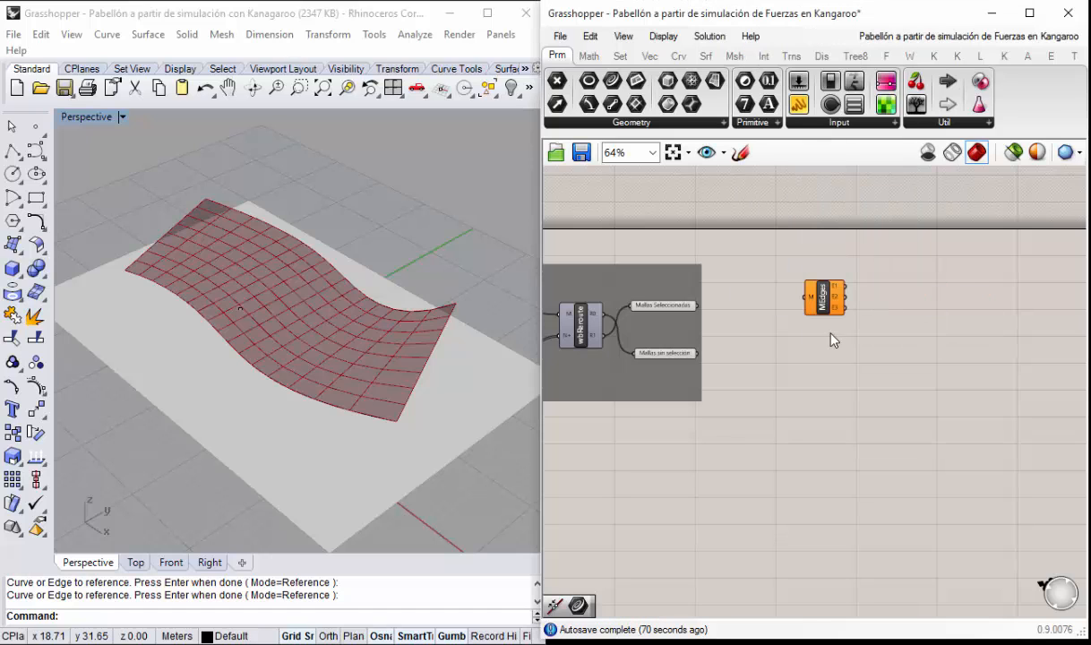
scroll(836, 311, up, 2)
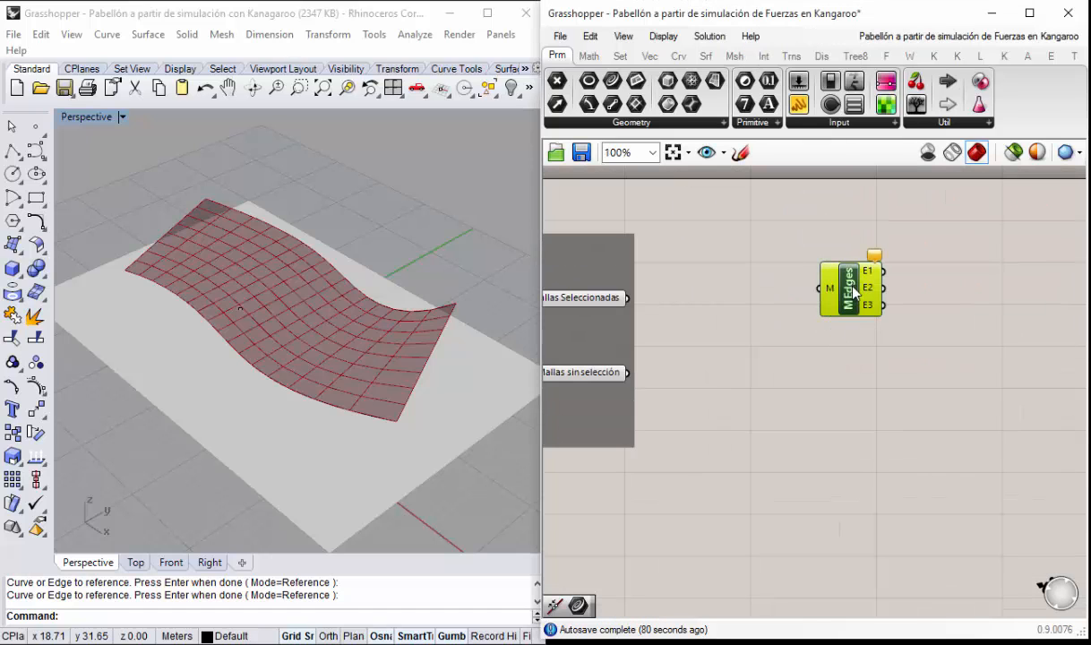
Step: Connect Mallas Seleccionadas to the Mesh Edges component's M input and turn off the preview of Mallas Seleccionadas
scroll(853, 292, down, 1)
click(622, 305)
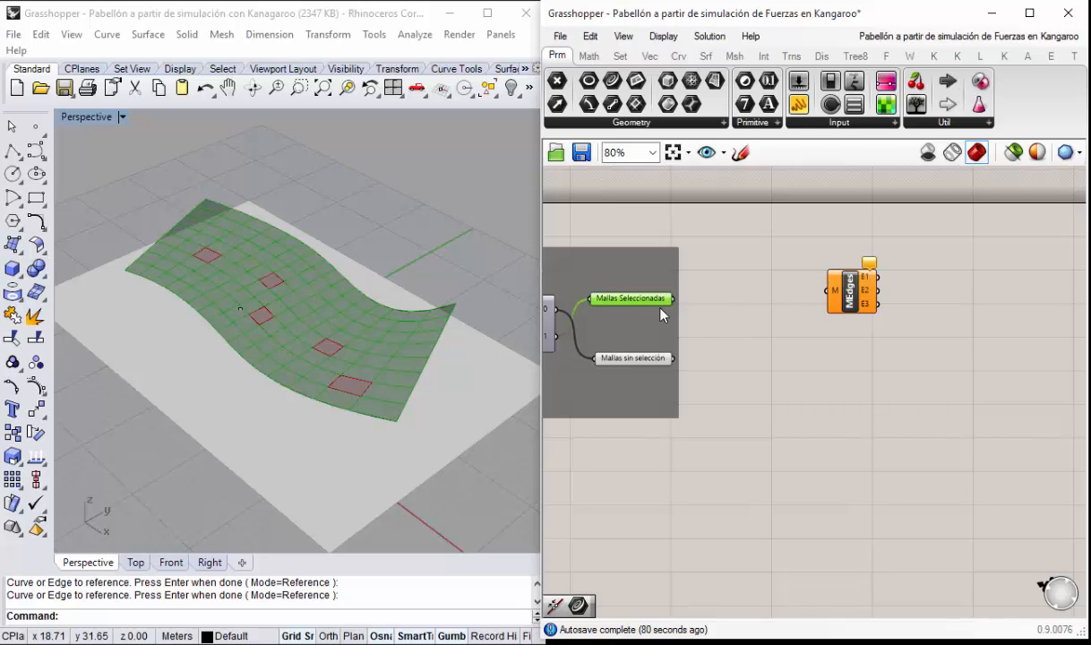
right_drag(261, 316, 251, 271)
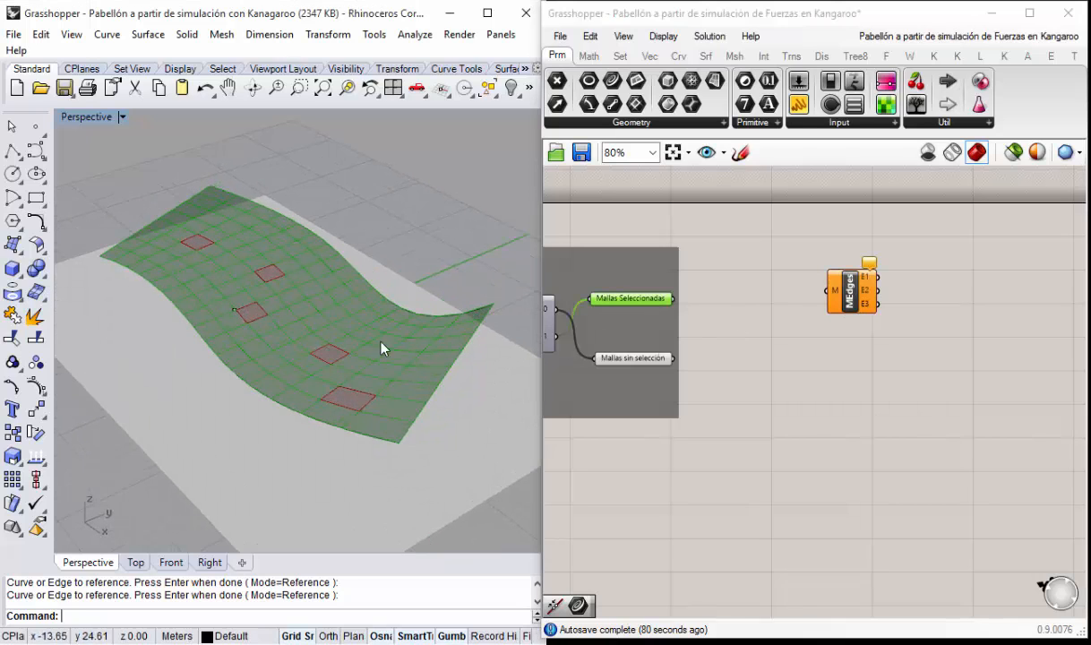
drag(675, 299, 816, 278)
right_click(630, 307)
click(690, 306)
right_drag(266, 314, 272, 304)
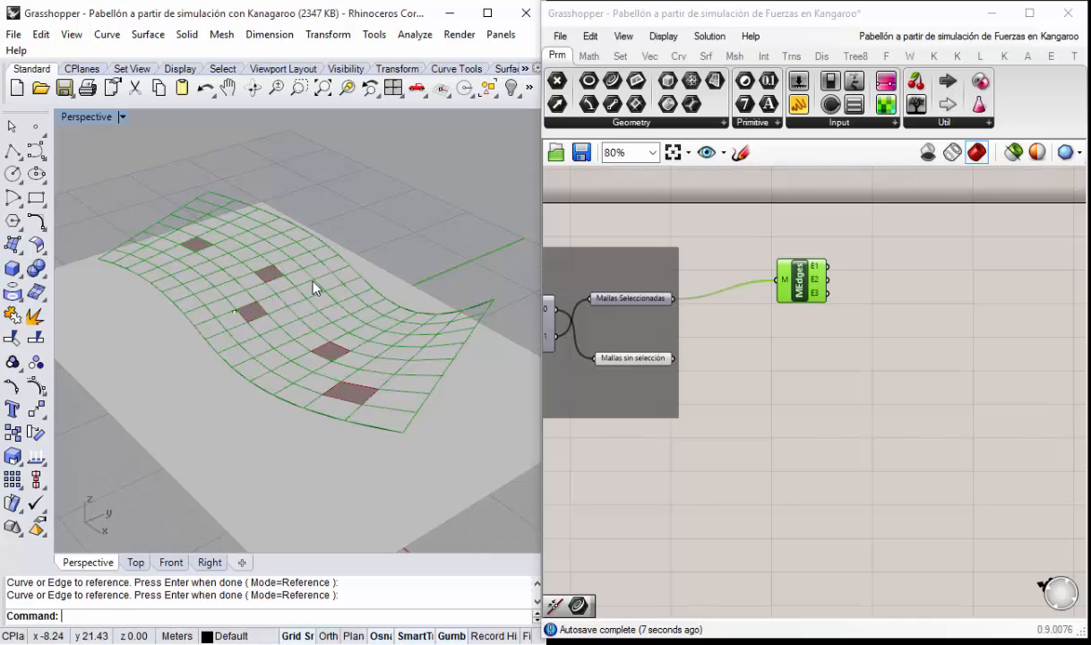
Step: Move the Mesh Edges component slightly up and farther from the Geometría a Afectar group
right_drag(846, 293, 822, 283)
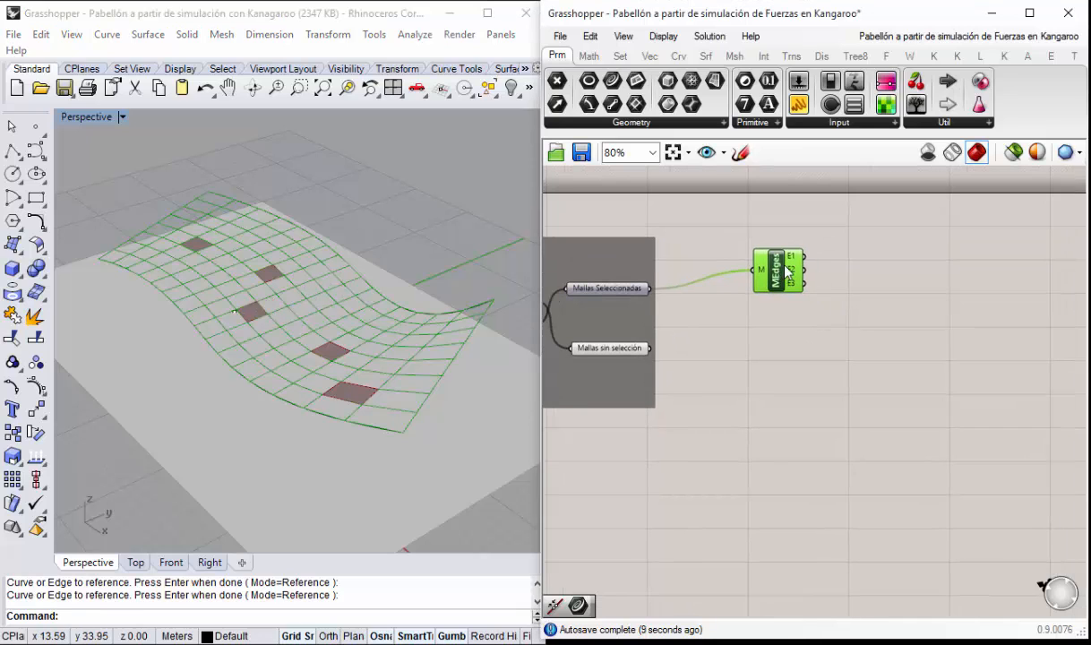
drag(779, 267, 813, 243)
right_drag(887, 316, 822, 372)
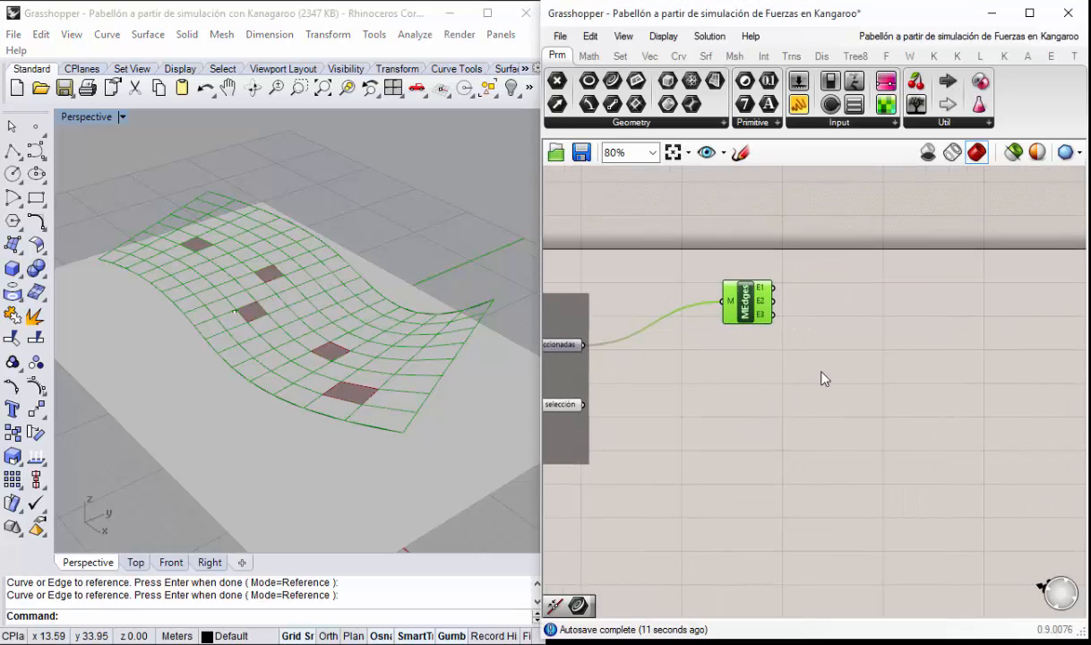
Step: Add a Panel beside the Mesh Edges component and connect the E1 output to it
scroll(755, 299, up, 2)
drag(794, 105, 940, 285)
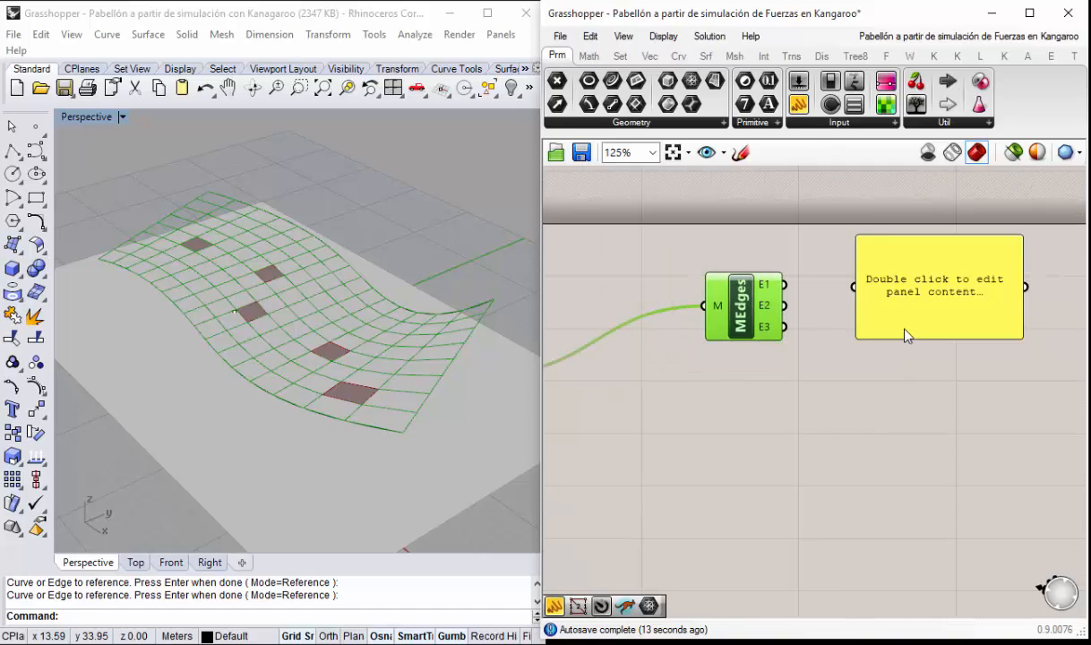
right_drag(830, 361, 777, 281)
drag(730, 204, 800, 207)
Step: Examine the Mesh Edges component's interior edges output and its edge lines on the surface from several angles
mouse_move(715, 234)
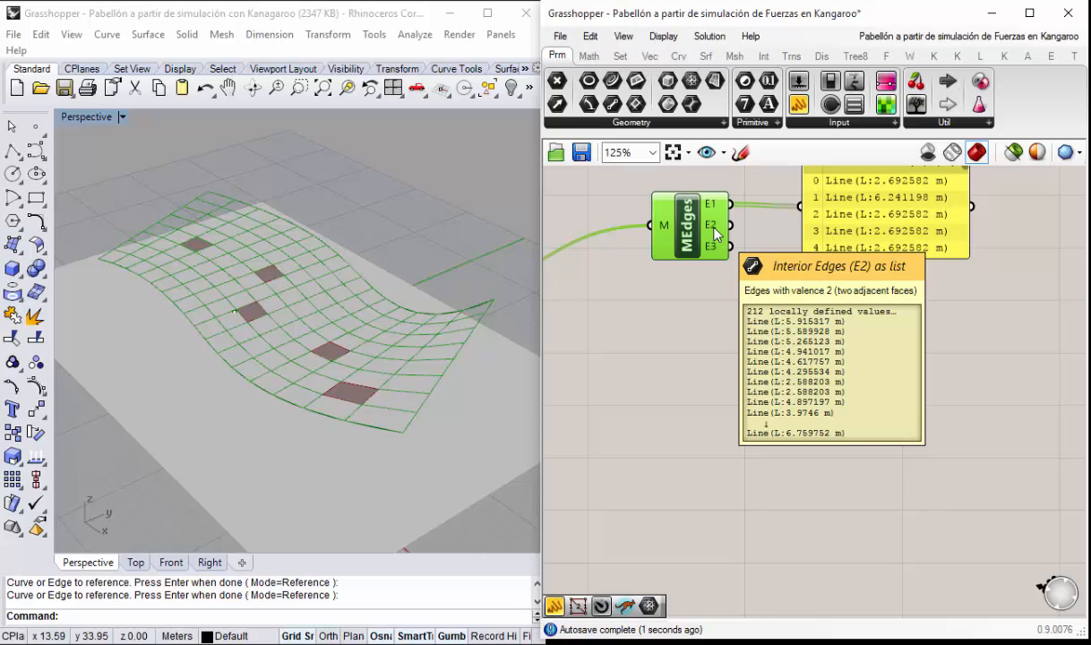
right_drag(711, 329, 791, 332)
scroll(790, 333, down, 3)
right_drag(604, 365, 725, 365)
right_drag(319, 320, 313, 344)
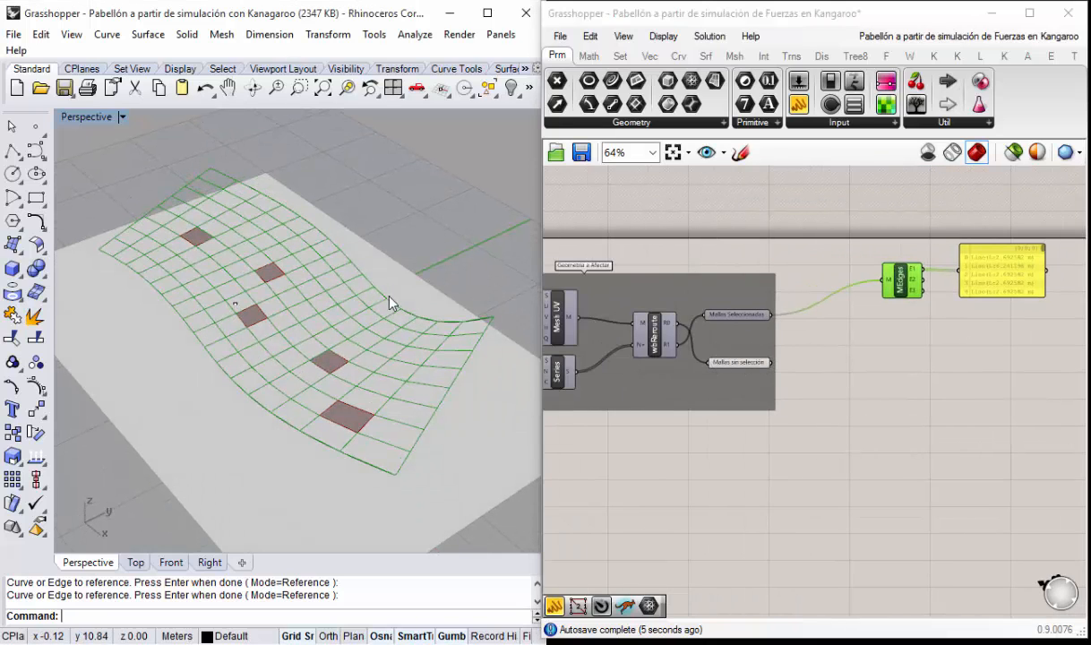
right_drag(256, 295, 231, 289)
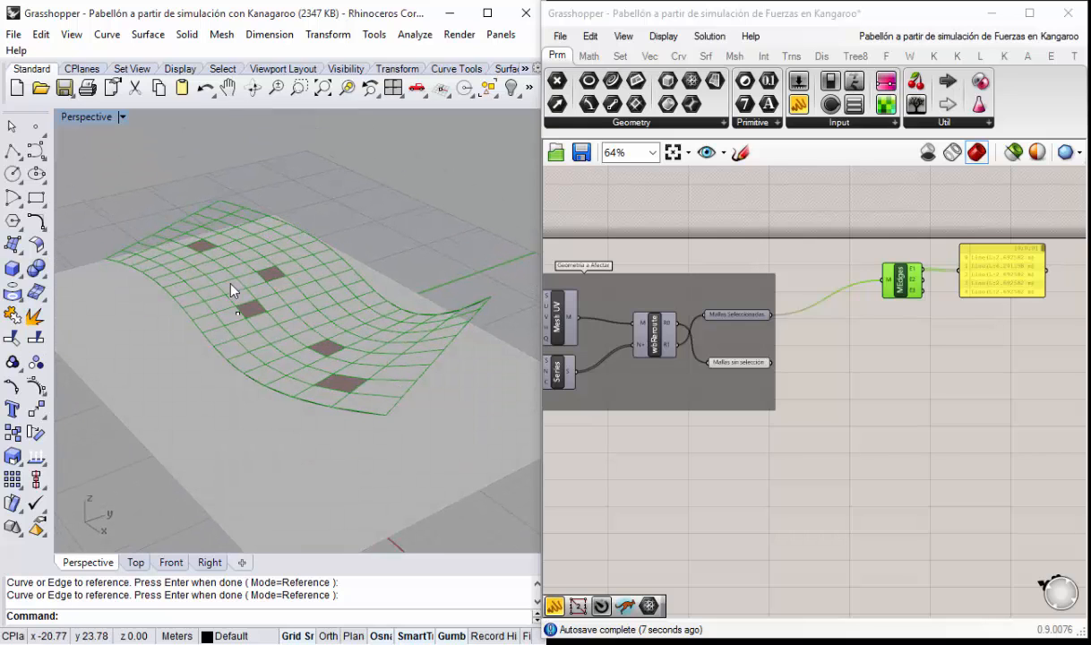
click(949, 327)
Step: Feed the Mesh Edges E2 output into the Panel, replace it with the E3 output, and move the Panel closer to E3
scroll(1003, 338, up, 2)
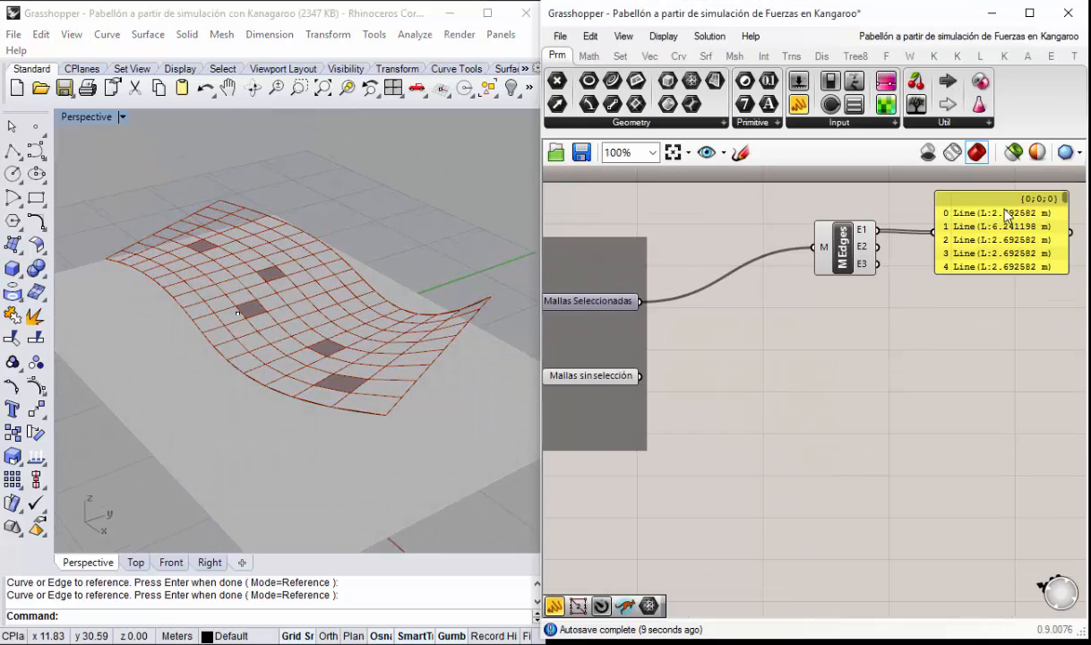
right_drag(1004, 209, 957, 227)
scroll(956, 228, up, 1)
drag(800, 273, 867, 254)
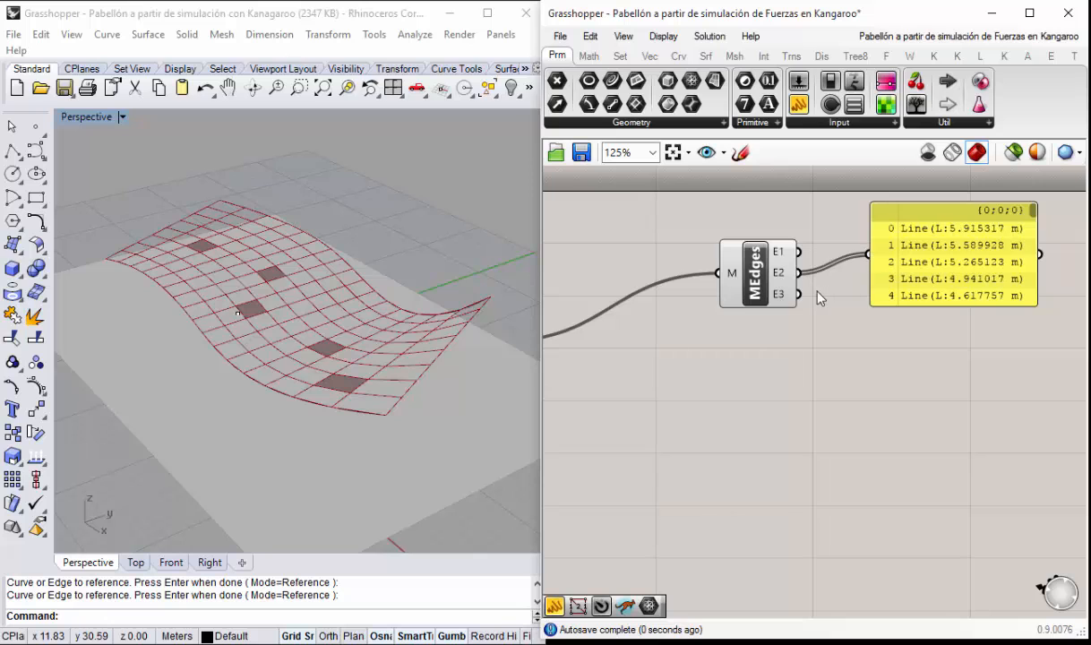
drag(800, 294, 868, 254)
right_drag(502, 385, 333, 291)
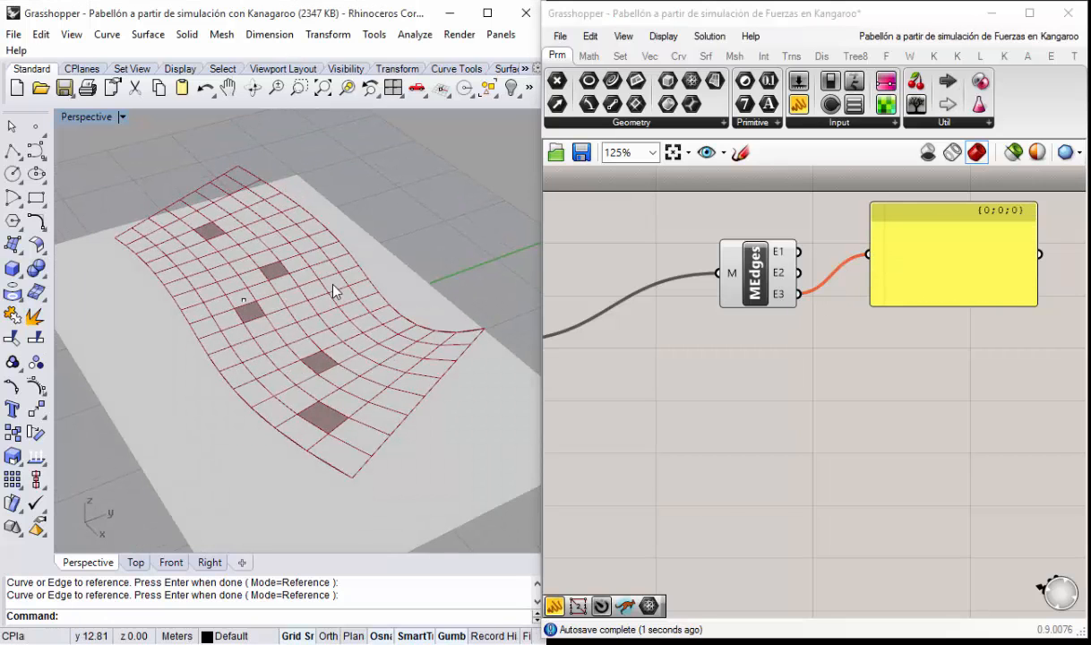
right_drag(383, 383, 350, 298)
drag(922, 259, 906, 296)
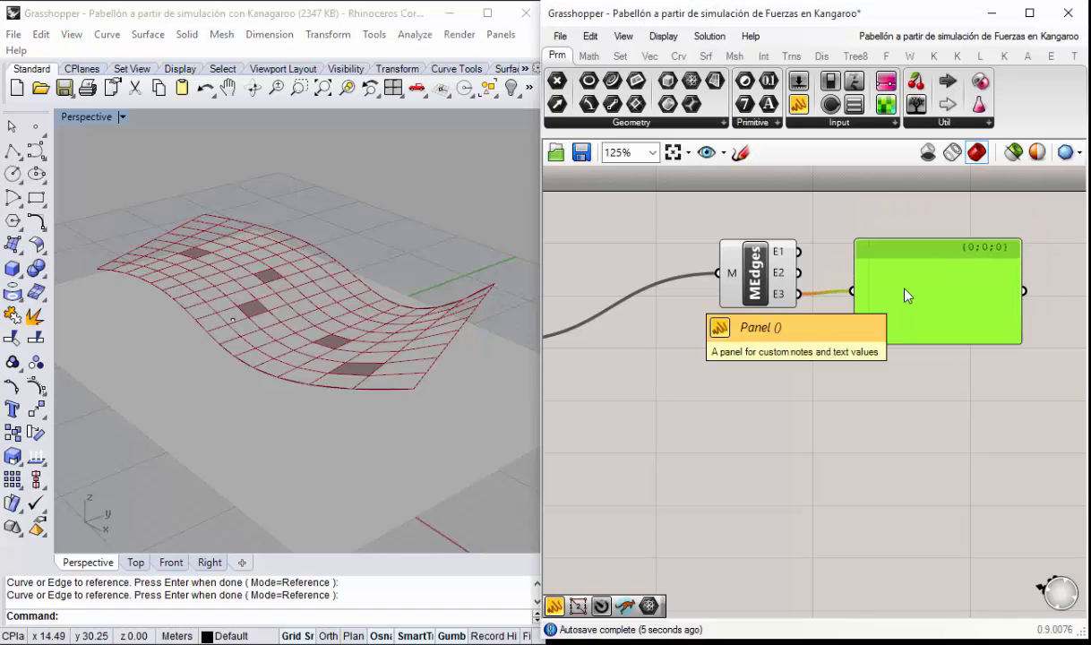
Step: Replace the Panel with a Curve parameter fed by both the E1 and E2 outputs of Mesh Edges
key(Delete)
right_drag(874, 267, 847, 292)
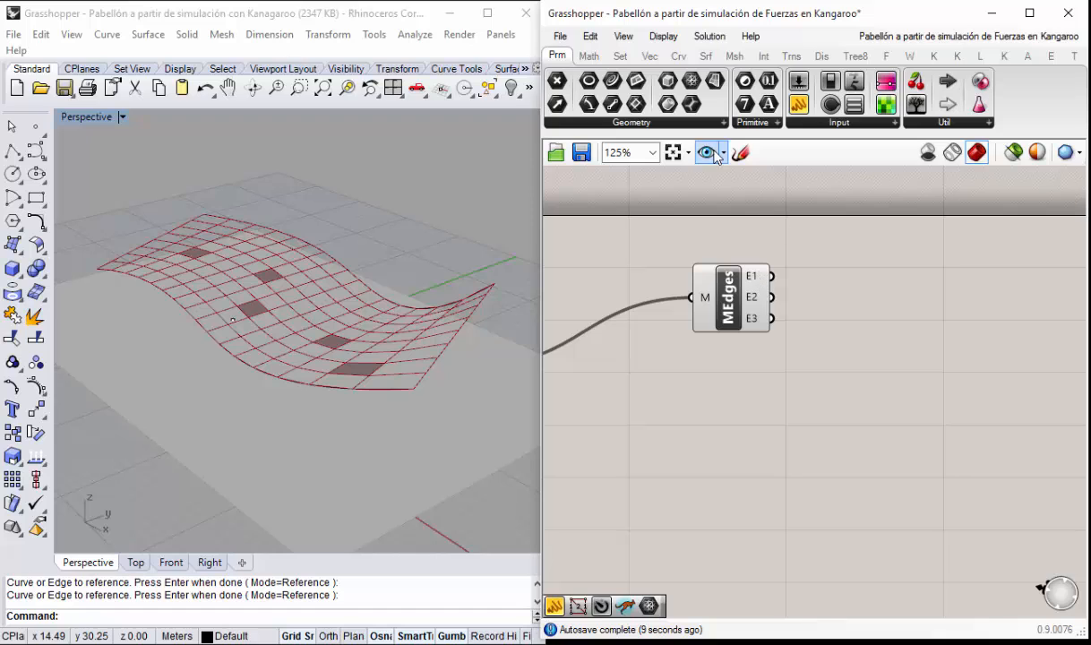
click(611, 121)
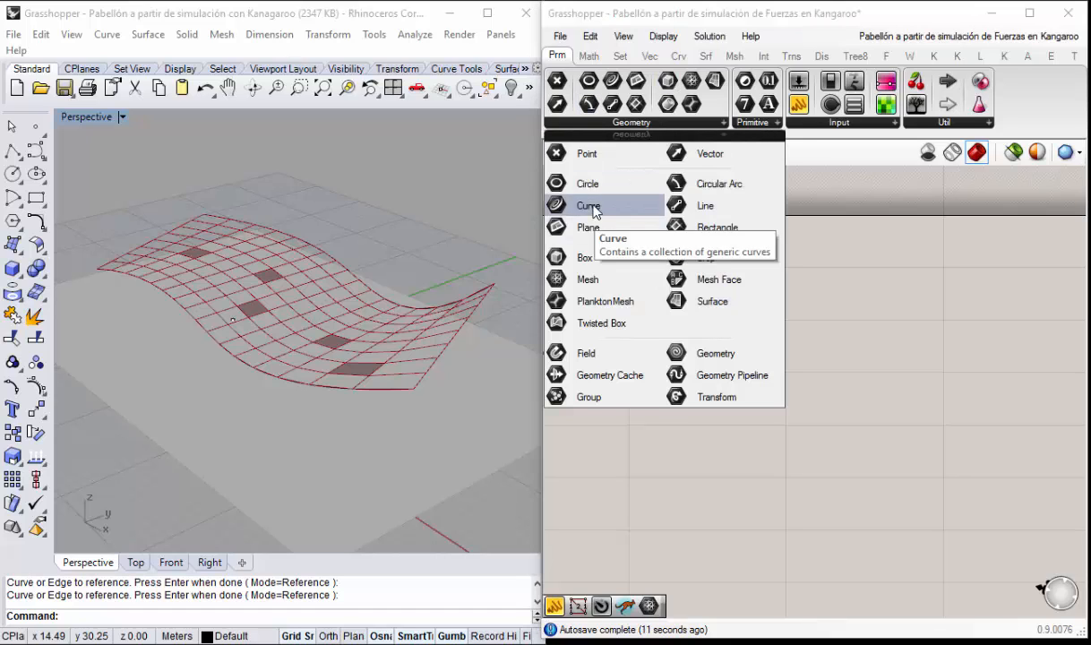
drag(589, 206, 867, 293)
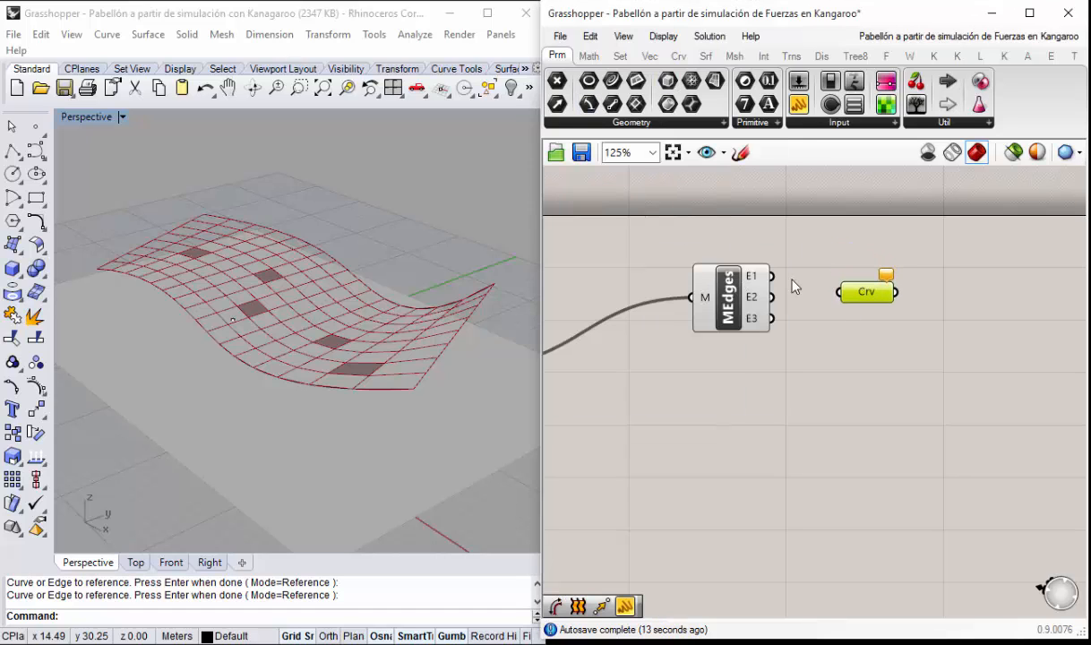
drag(771, 276, 839, 292)
shift+drag(772, 297, 842, 293)
Step: Turn off the viewport preview of the Mesh Edges component
drag(777, 392, 708, 269)
right_click(732, 297)
click(785, 326)
click(879, 381)
Step: Add a Length component just below and beyond the Curve parameter and connect the Curve output to its C input
right_drag(879, 381, 830, 346)
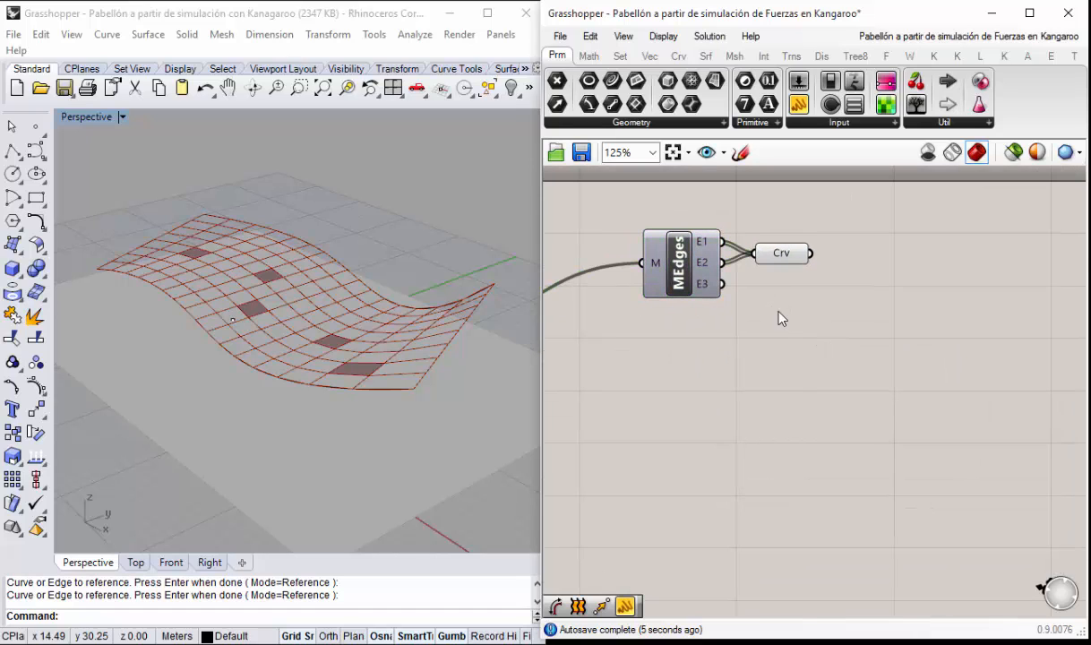
double_click(856, 327)
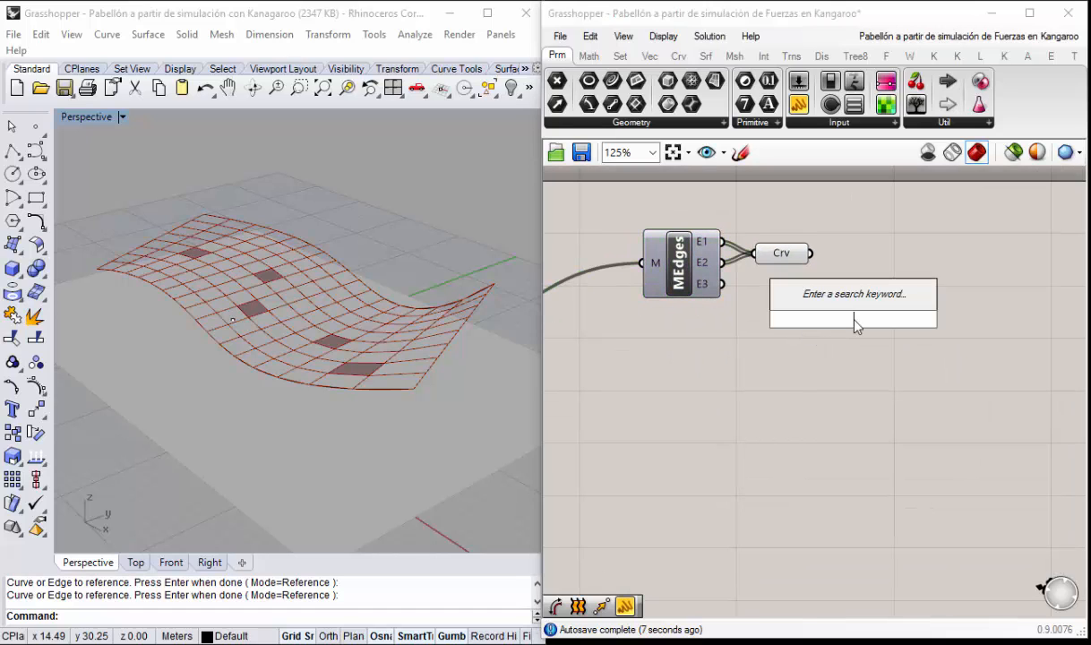
text(lengh)
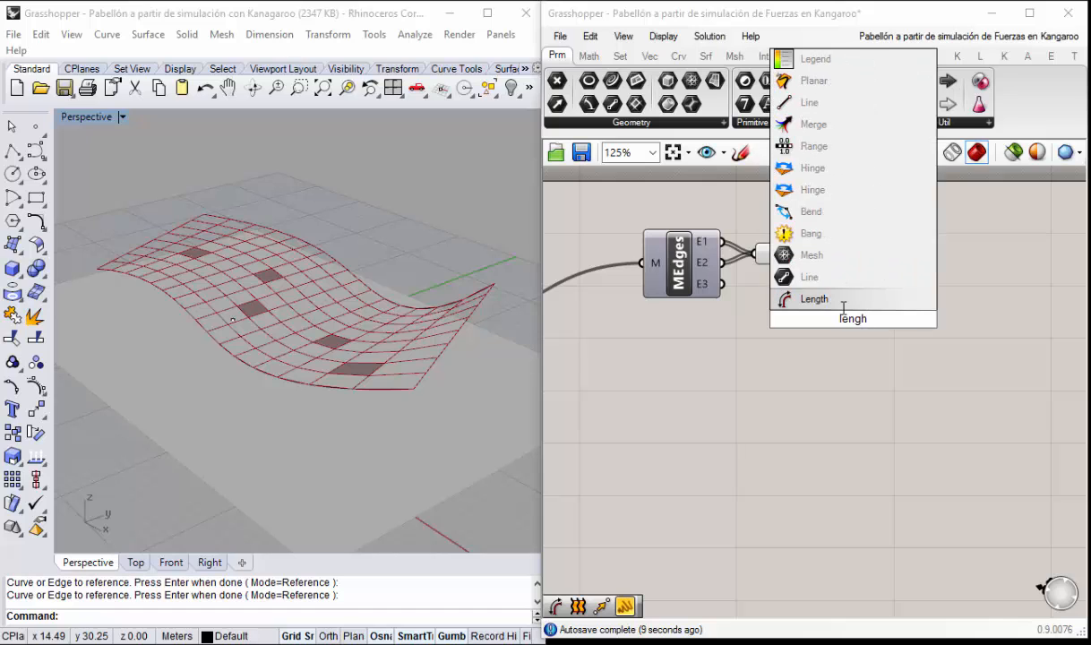
click(781, 298)
drag(858, 320, 882, 290)
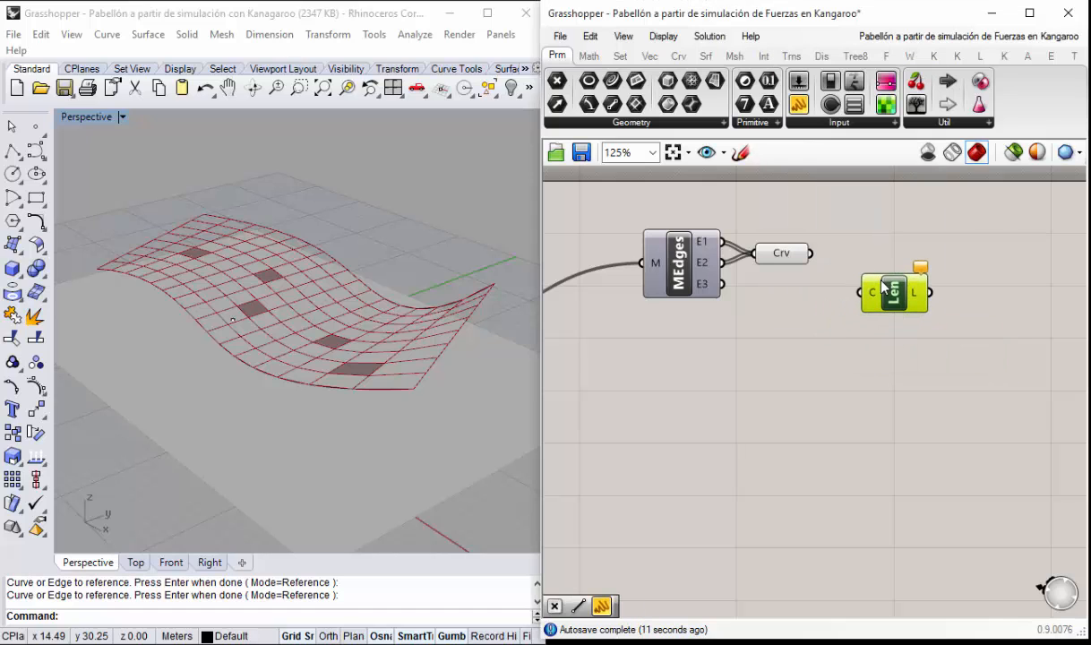
drag(809, 254, 880, 319)
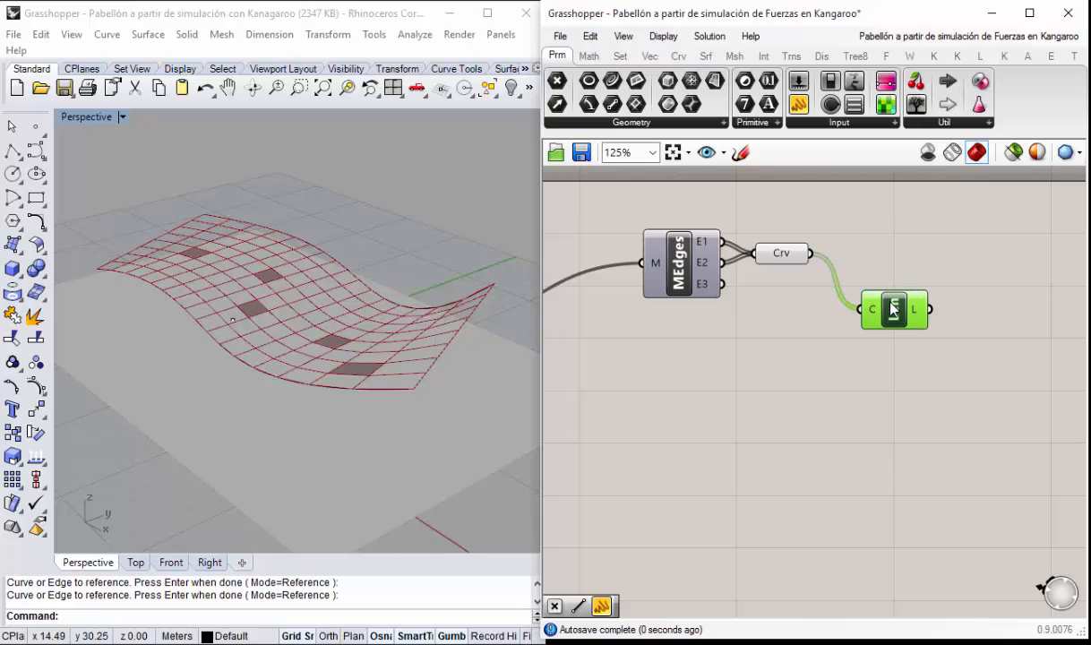
mouse_move(297, 244)
right_down()
mouse_move(297, 274)
mouse_move(299, 259)
right_up()
mouse_move(277, 355)
right_down()
mouse_move(276, 335)
mouse_move(282, 344)
right_up()
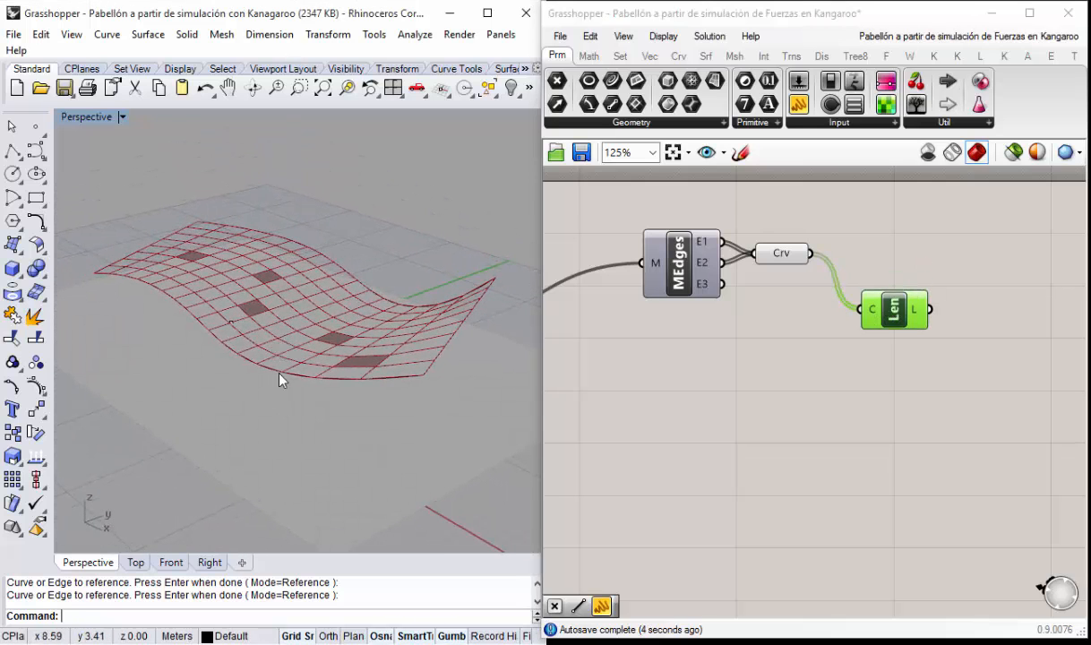
click(857, 378)
drag(890, 316, 890, 314)
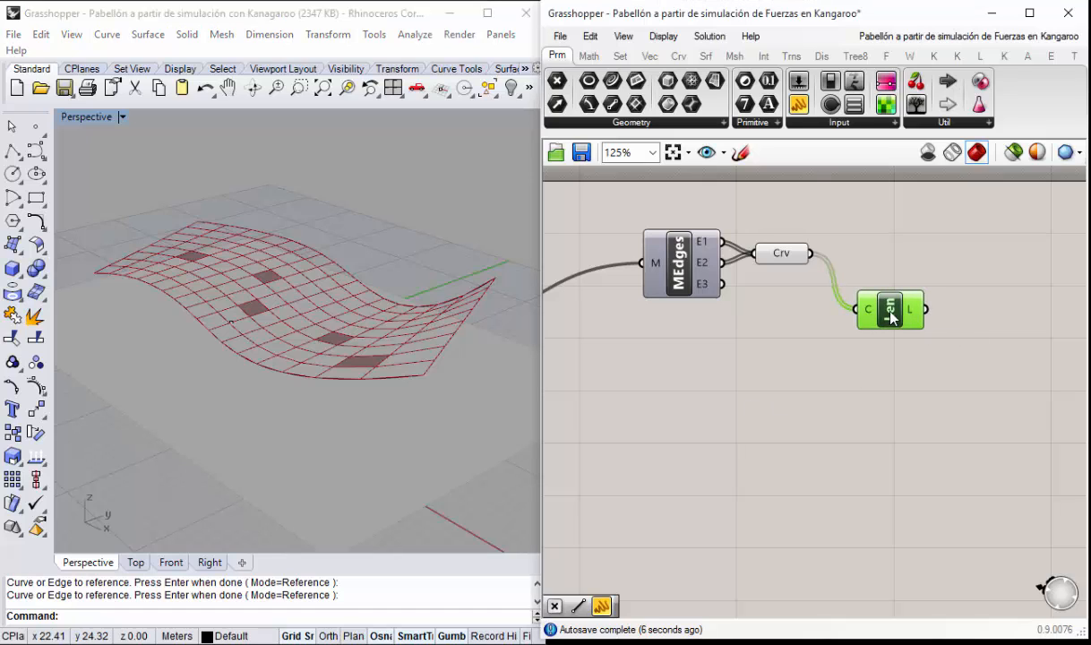
right_drag(931, 275, 898, 306)
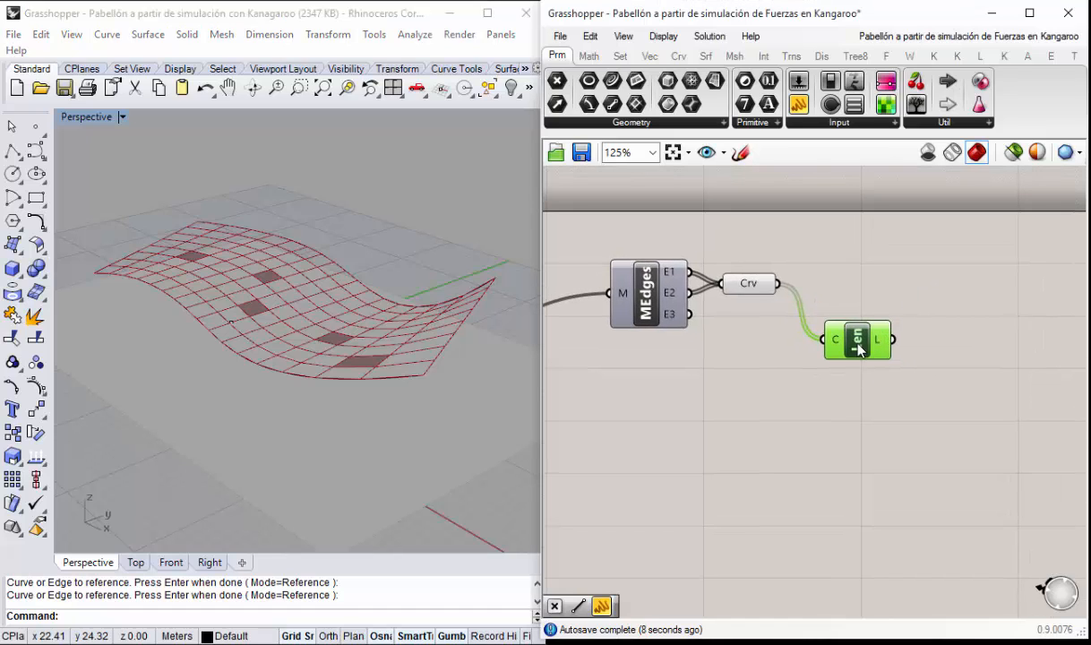
drag(858, 350, 845, 353)
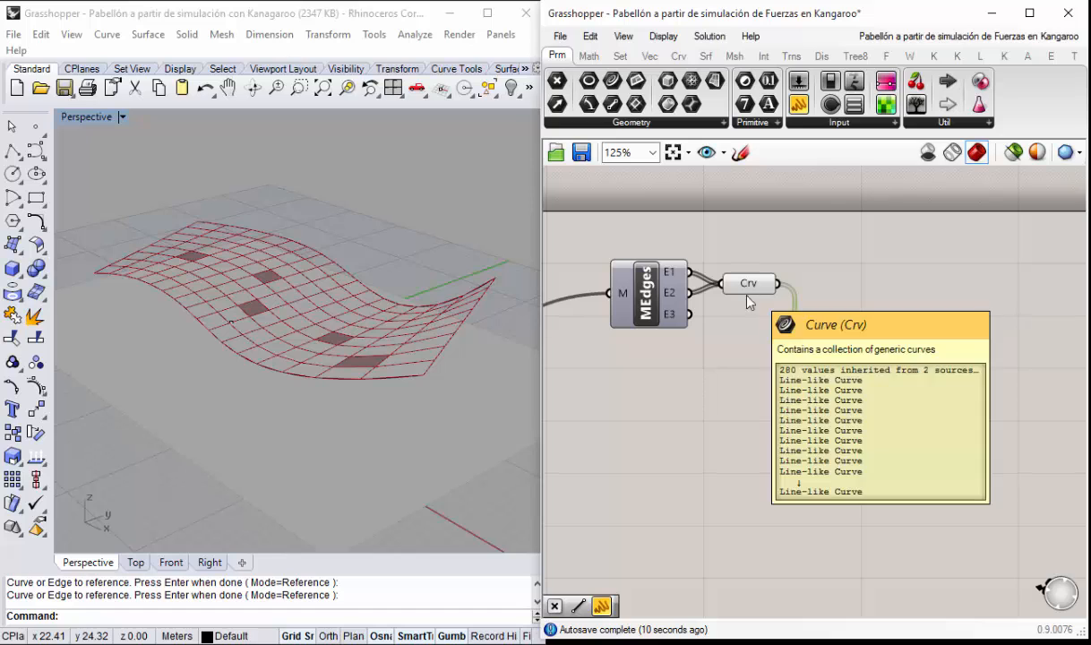
Step: Inspect the edge lengths in a temporary, enlarged Panel connected to the Length output, and delete that Panel
right_drag(830, 389, 760, 385)
drag(802, 105, 936, 331)
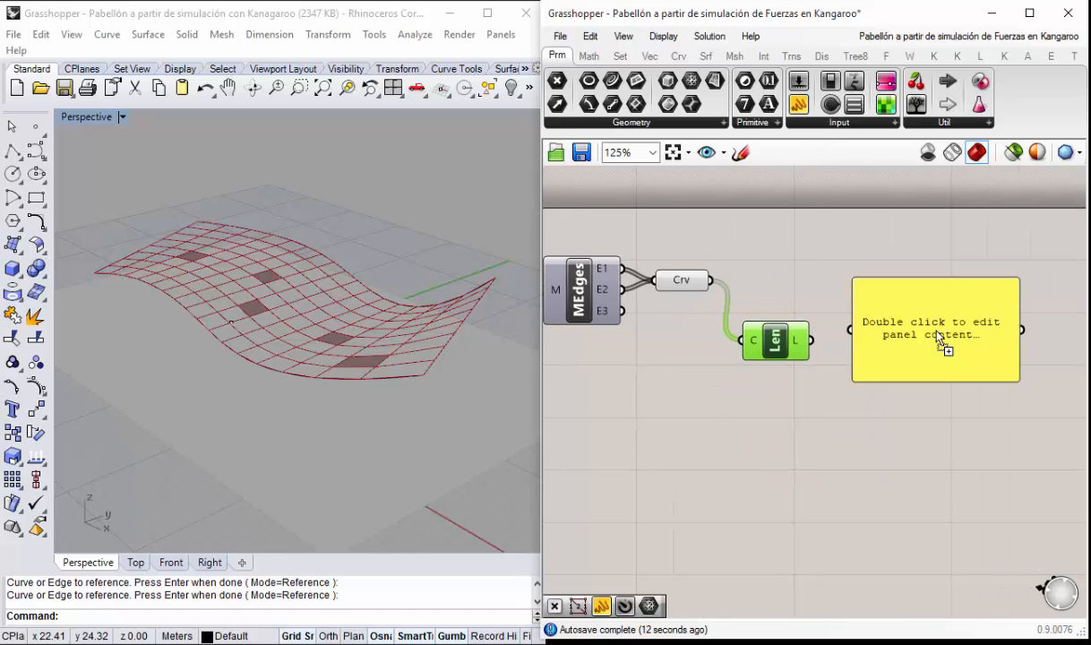
drag(812, 340, 850, 330)
click(891, 323)
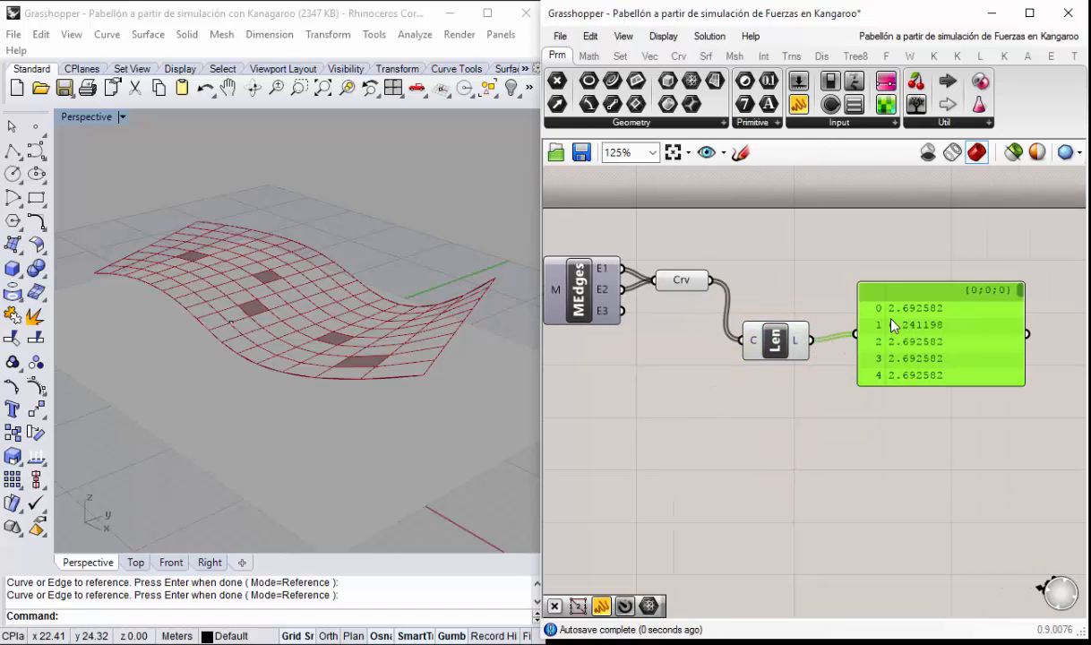
scroll(894, 324, up, 2)
scroll(893, 324, up, 1)
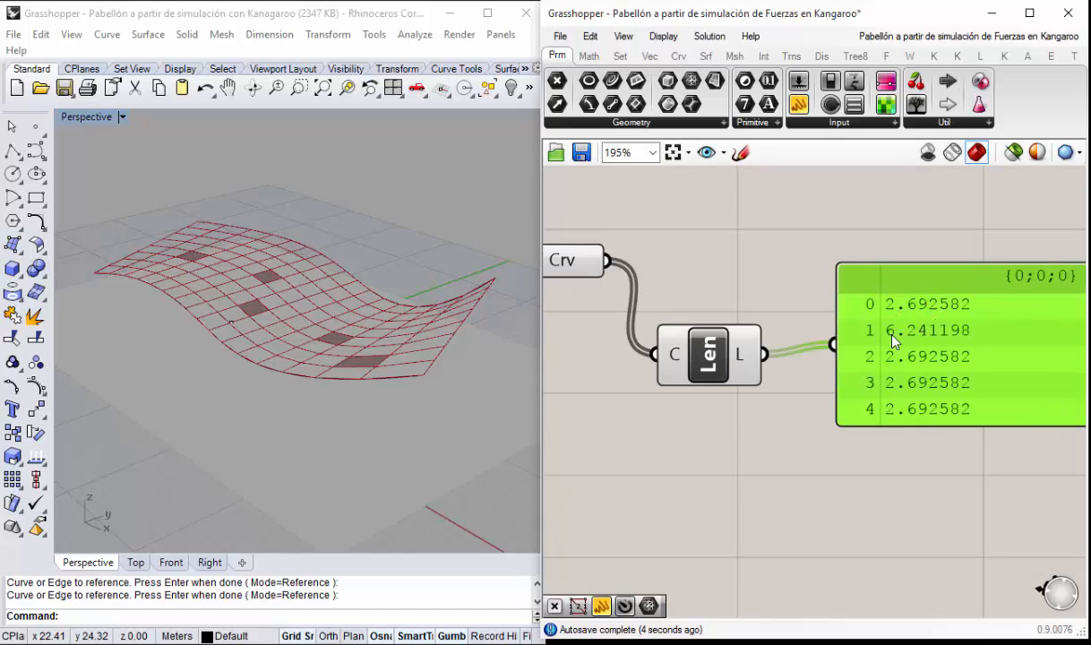
scroll(932, 348, down, 3)
drag(920, 370, 923, 566)
right_drag(335, 323, 309, 365)
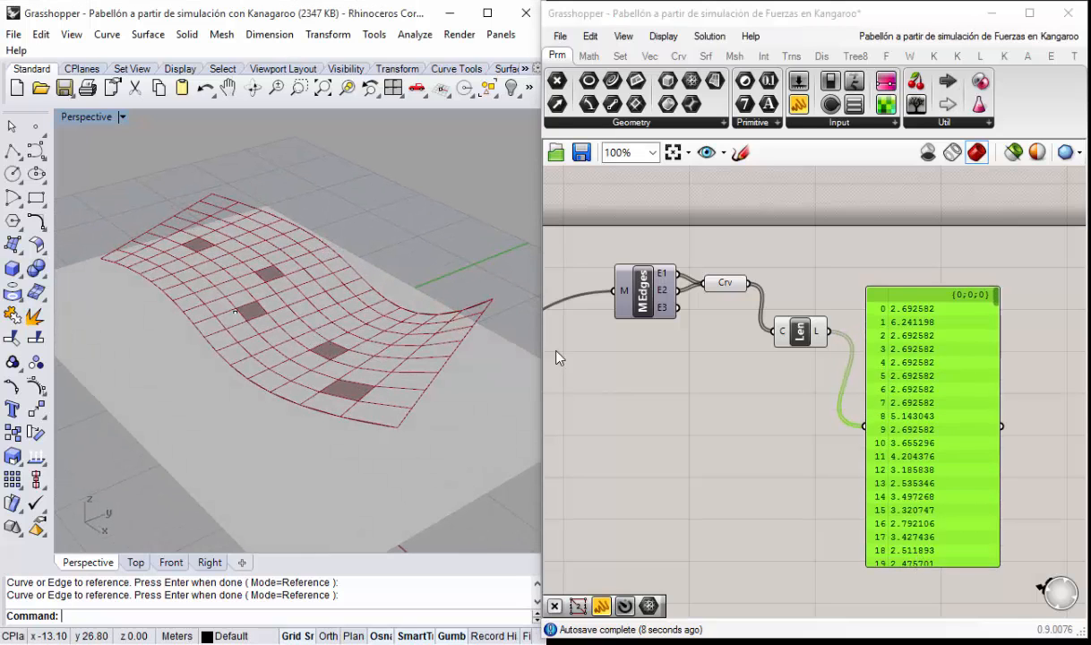
key(Delete)
Step: Move the Length component slightly up and connect its L output to input A of a new Multiplication component
right_drag(803, 351, 817, 361)
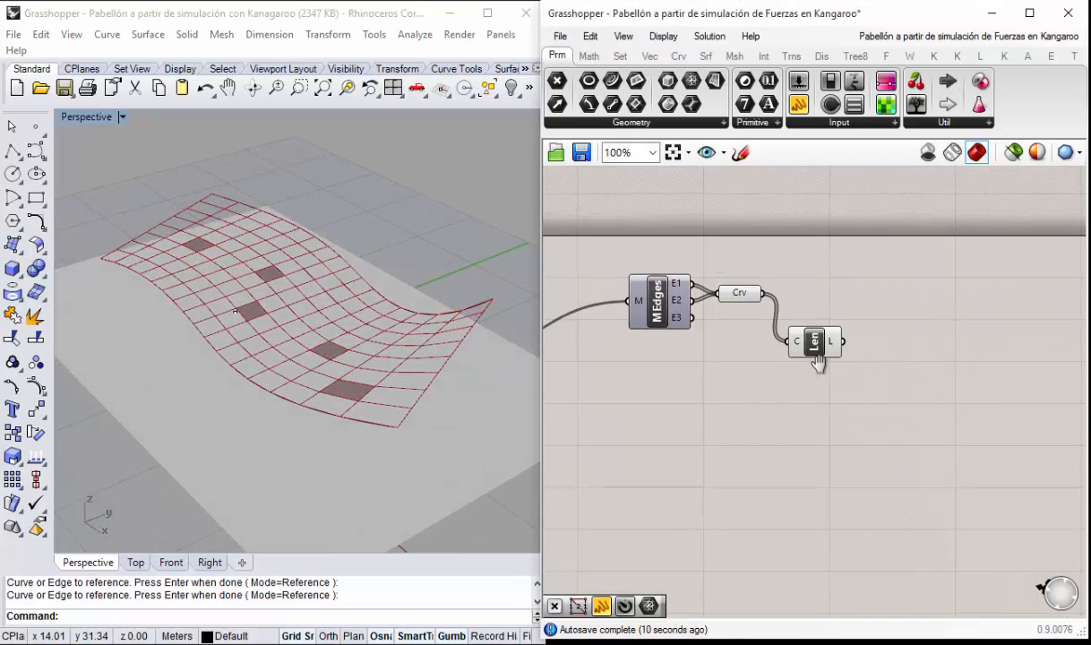
drag(812, 354, 822, 337)
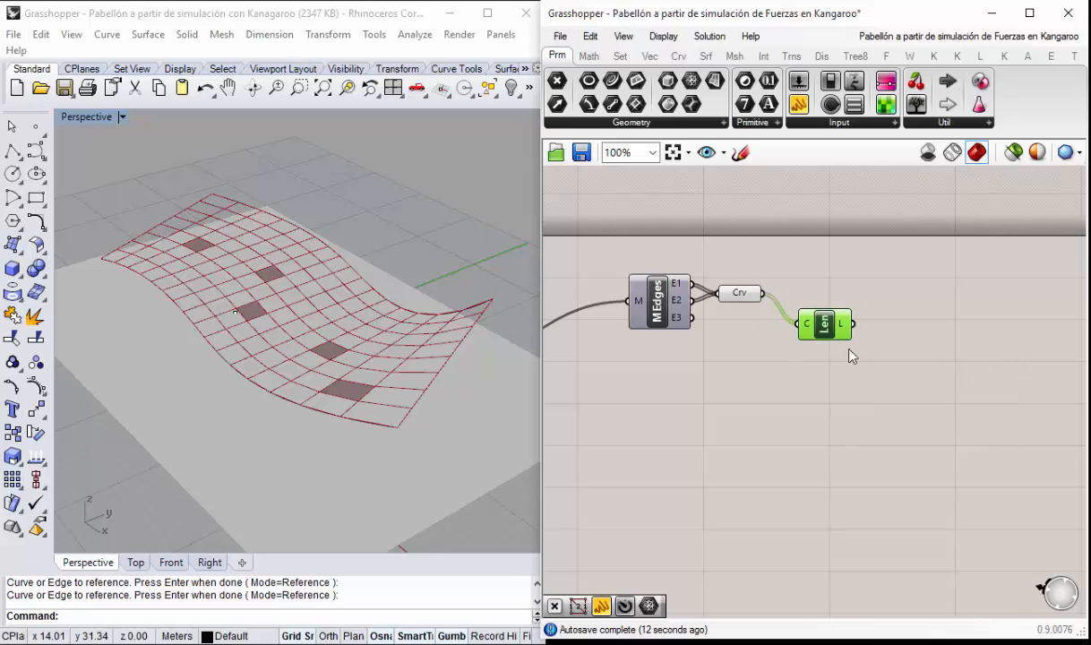
click(926, 367)
double_click(927, 368)
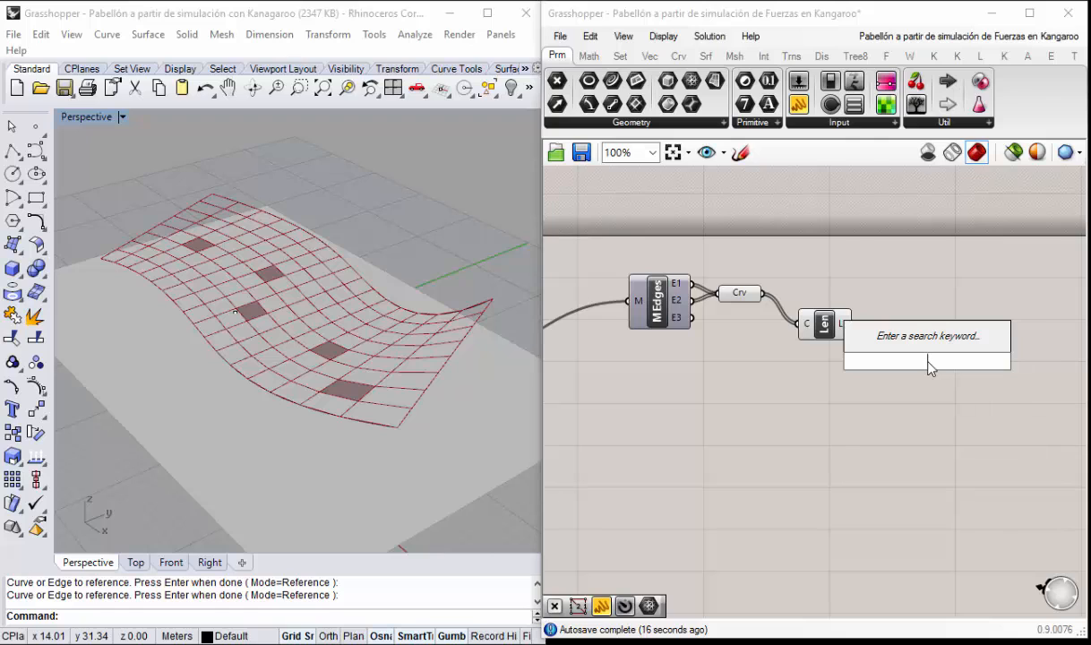
text(multi)
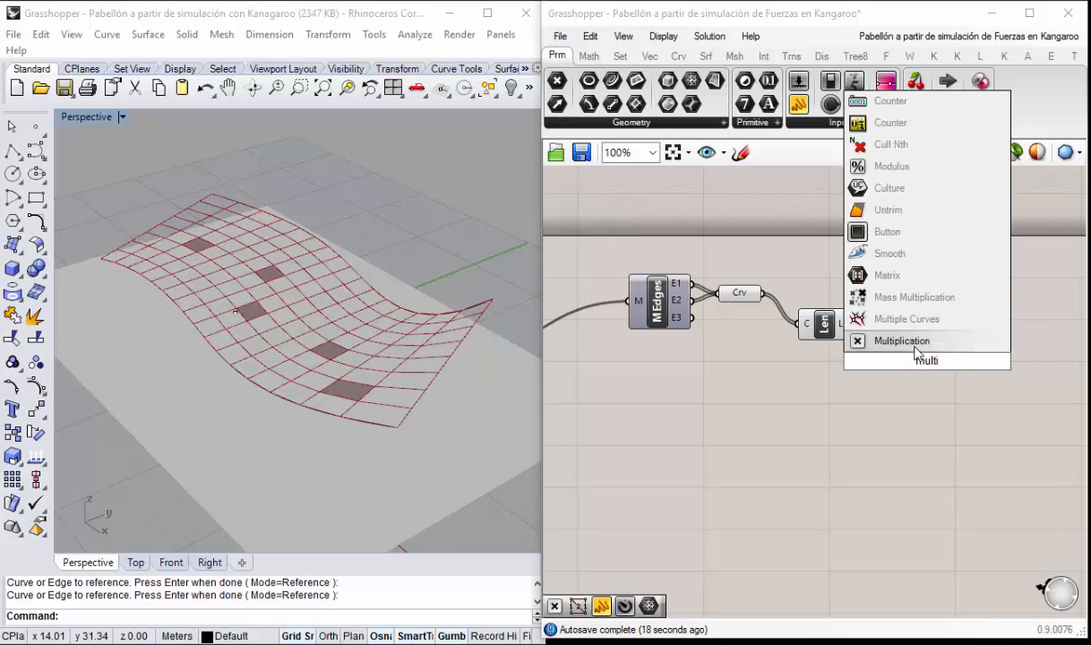
click(914, 344)
drag(922, 361, 853, 323)
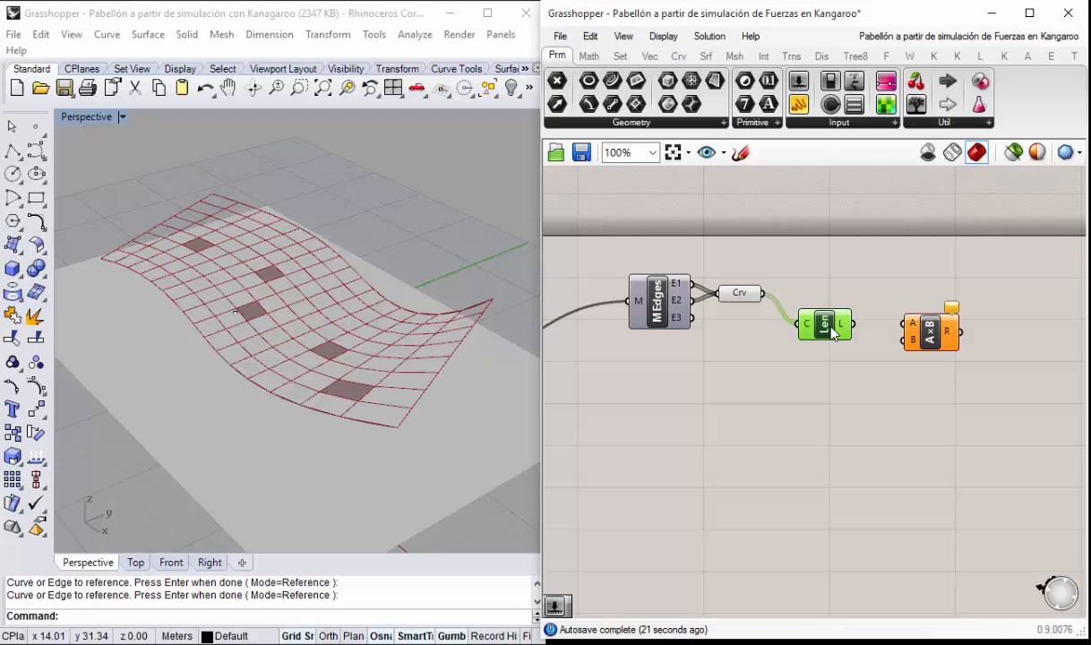
Step: Turn the Curve parameter's preview off and back on
right_click(751, 296)
click(793, 261)
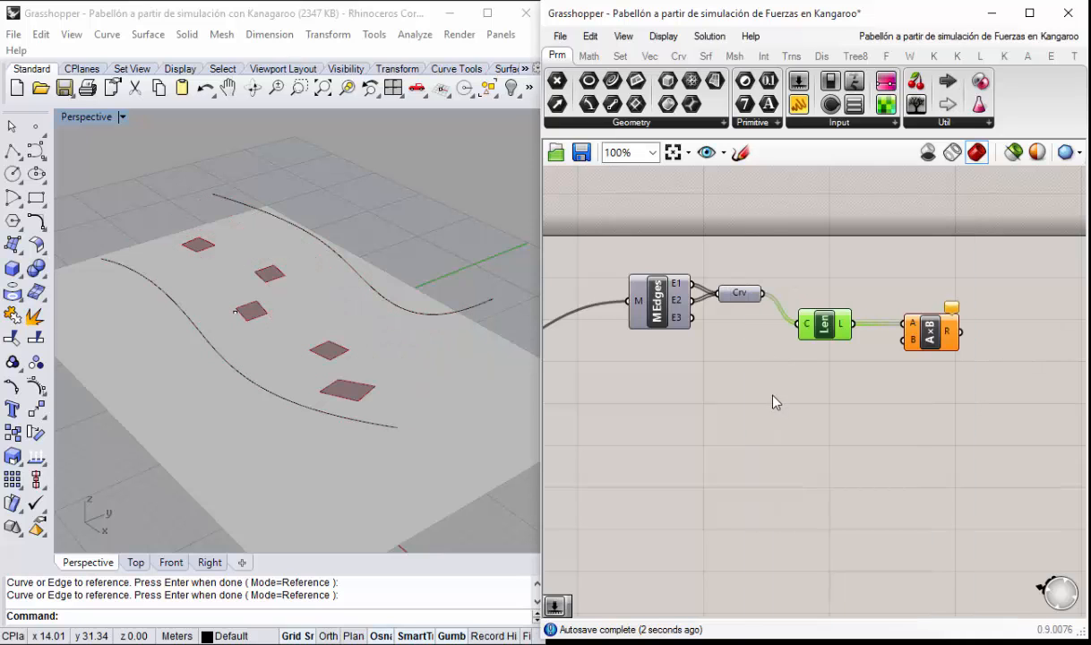
right_click(736, 292)
click(793, 261)
Step: Create a number slider set to 1.05 below the Length component and connect it to Multiplication's B input
right_drag(818, 358, 776, 322)
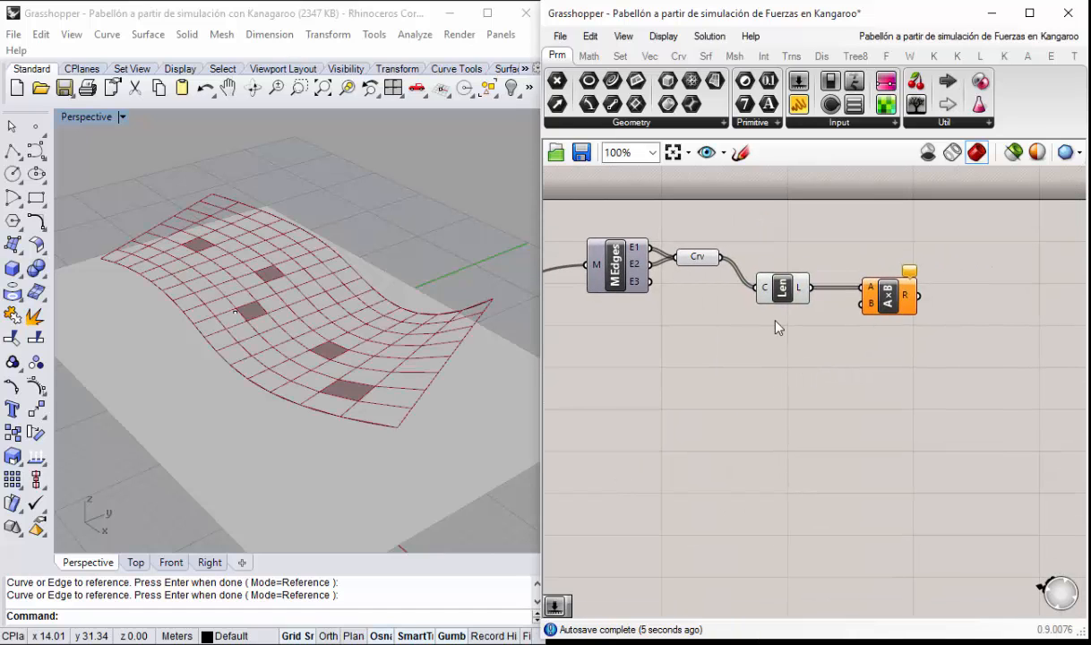
double_click(750, 361)
text(1.)
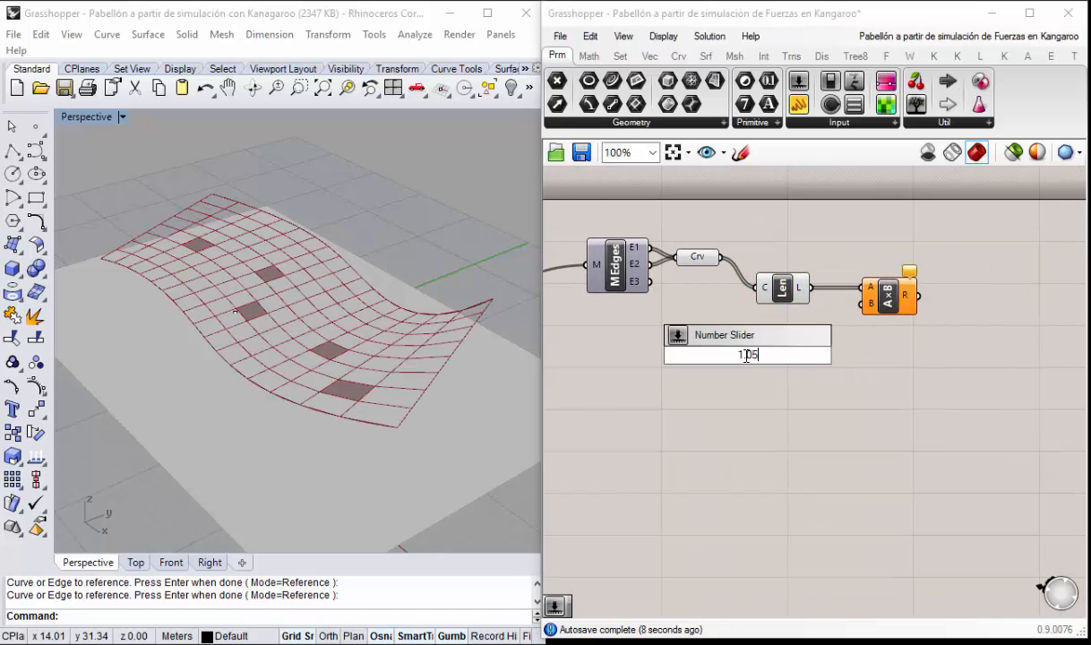
text(05)
key(Return)
drag(687, 360, 675, 351)
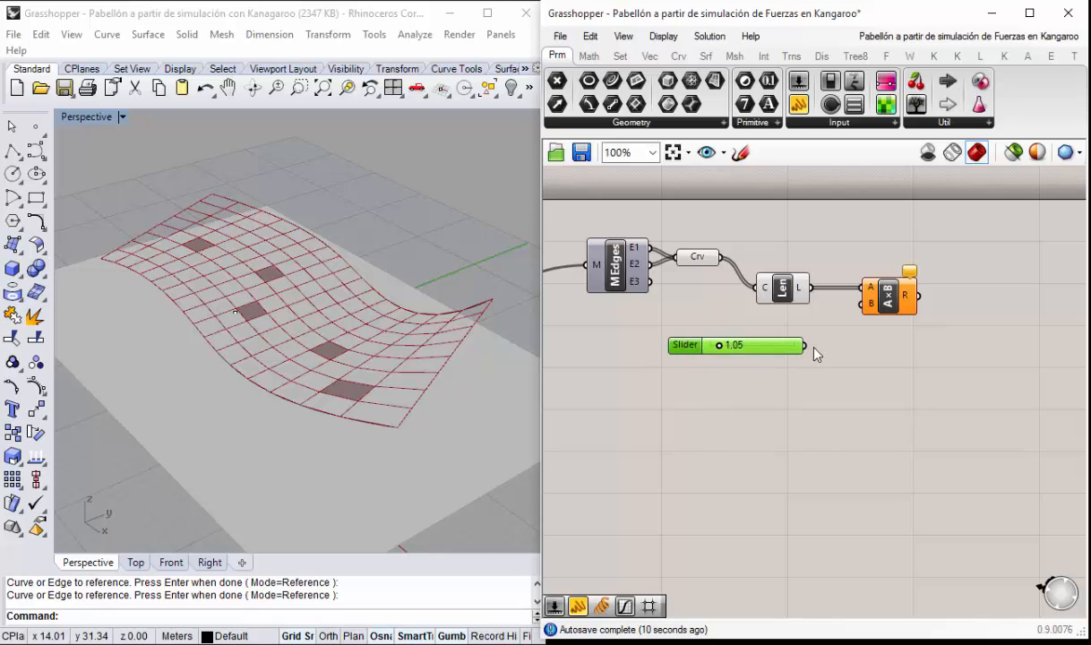
drag(805, 346, 862, 304)
Step: Add two Panels, one fed by the Length output and the other by the Multiplication result
right_drag(851, 397, 813, 421)
click(800, 106)
click(833, 231)
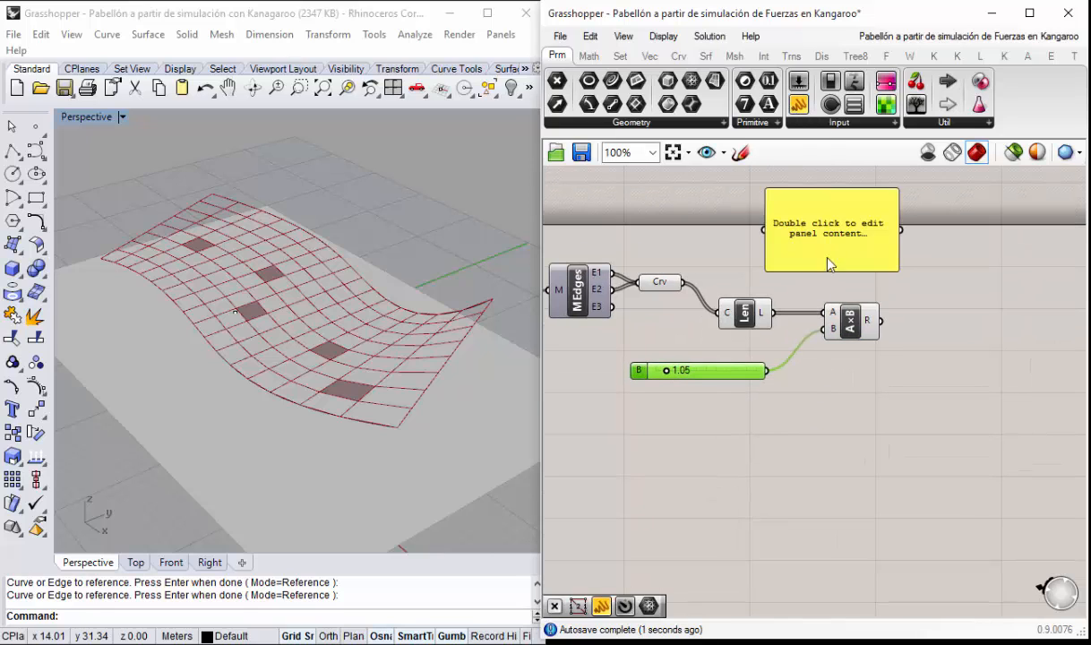
drag(779, 310, 826, 228)
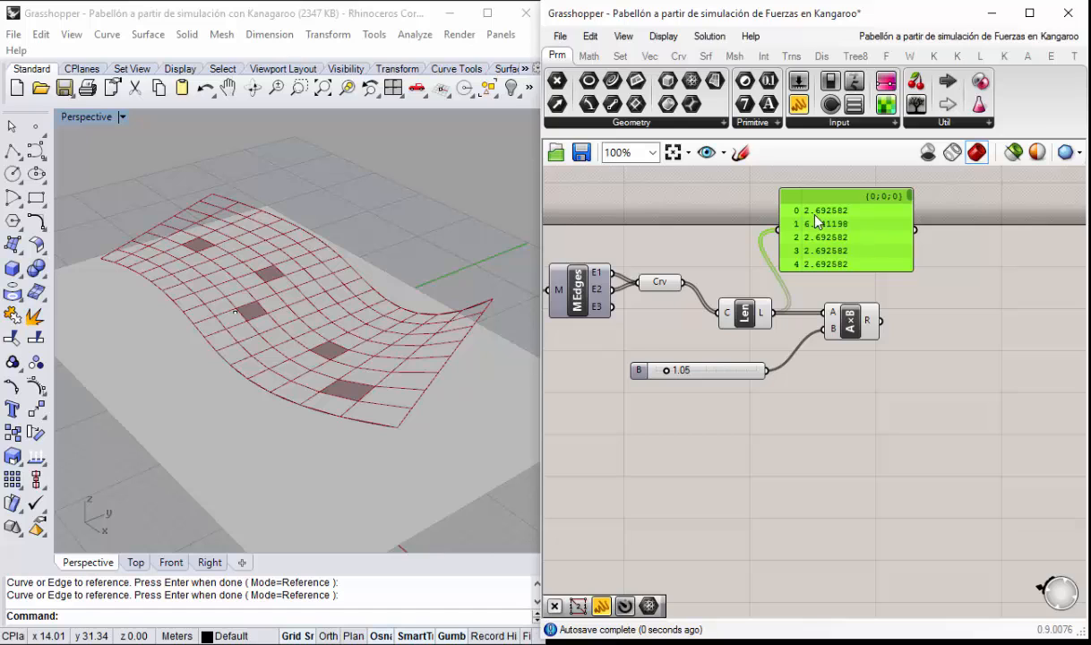
right_drag(867, 345, 840, 367)
click(798, 103)
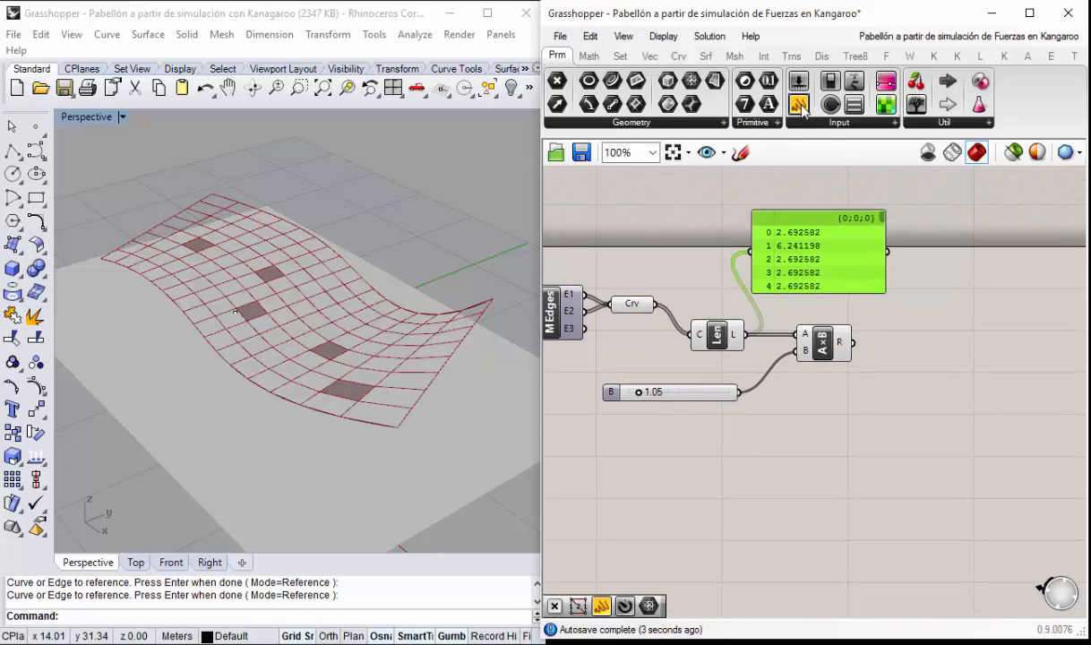
click(975, 371)
drag(852, 342, 954, 383)
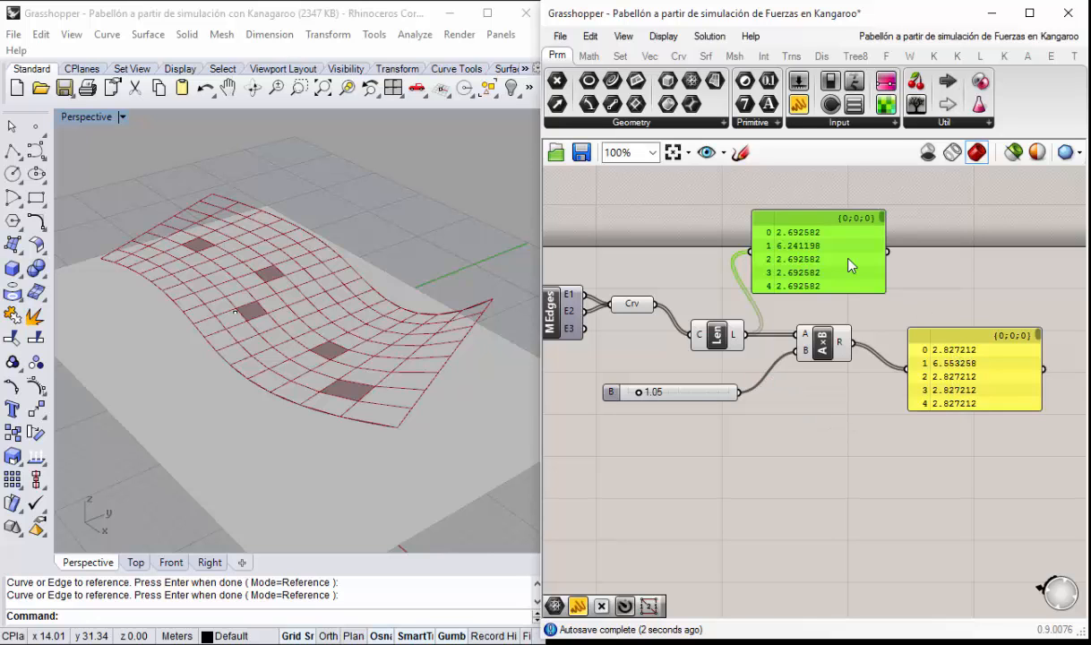
Step: Compare the original and multiplied edge lengths alongside the mesh edges, and delete both Panels
scroll(955, 361, up, 1)
right_drag(955, 361, 938, 388)
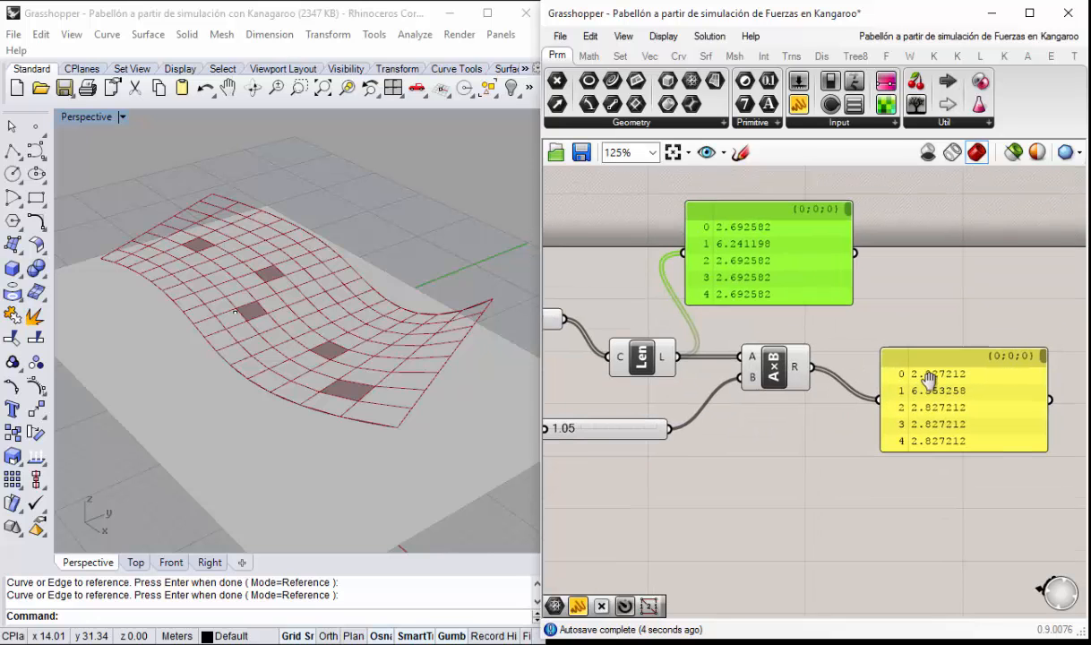
right_drag(342, 305, 358, 354)
scroll(358, 354, up, 3)
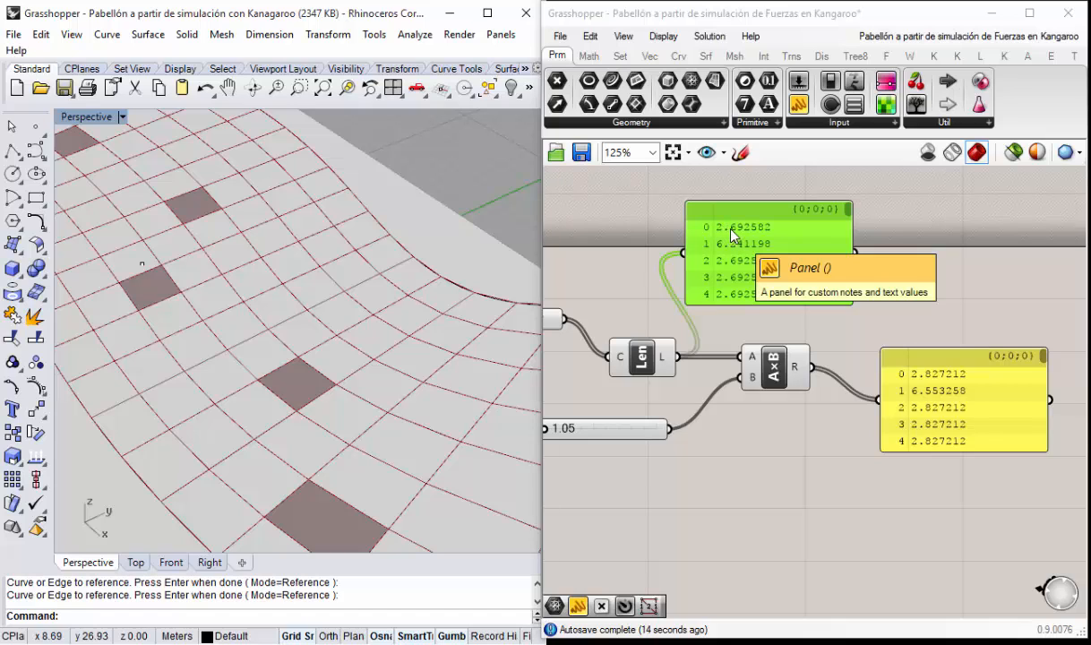
scroll(943, 381, down, 2)
click(923, 368)
key(Delete)
click(842, 287)
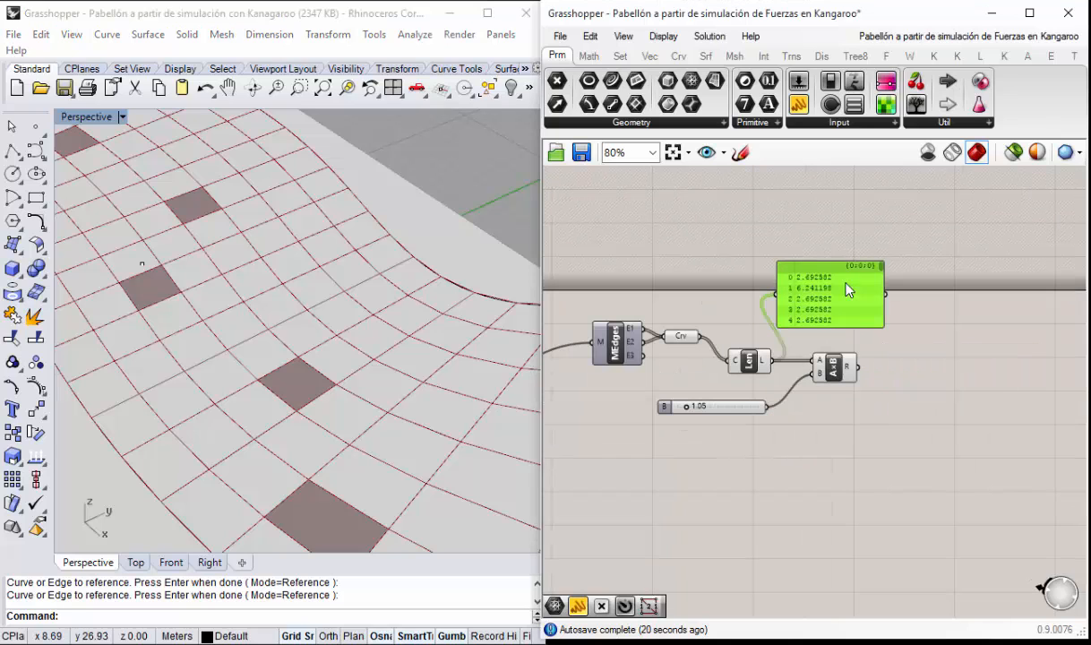
key(Delete)
Step: Turn off the previews of the Length and Multiplication components and move the 1.05 slider up closer to them
scroll(851, 394, up, 2)
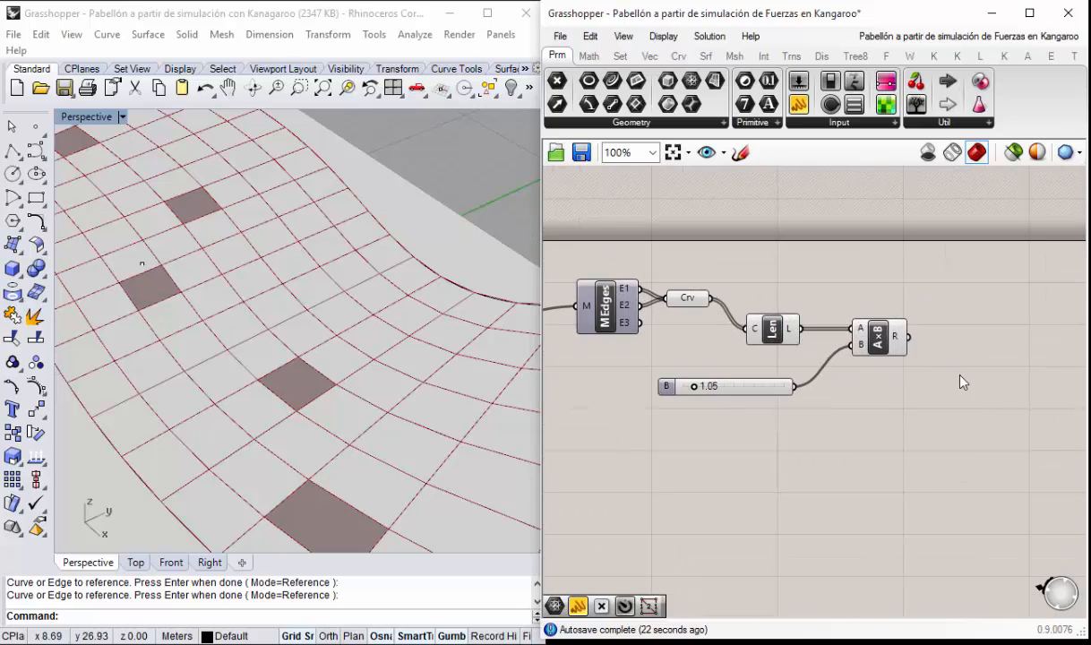
drag(959, 375, 751, 306)
middle_click(786, 308)
click(839, 255)
click(864, 396)
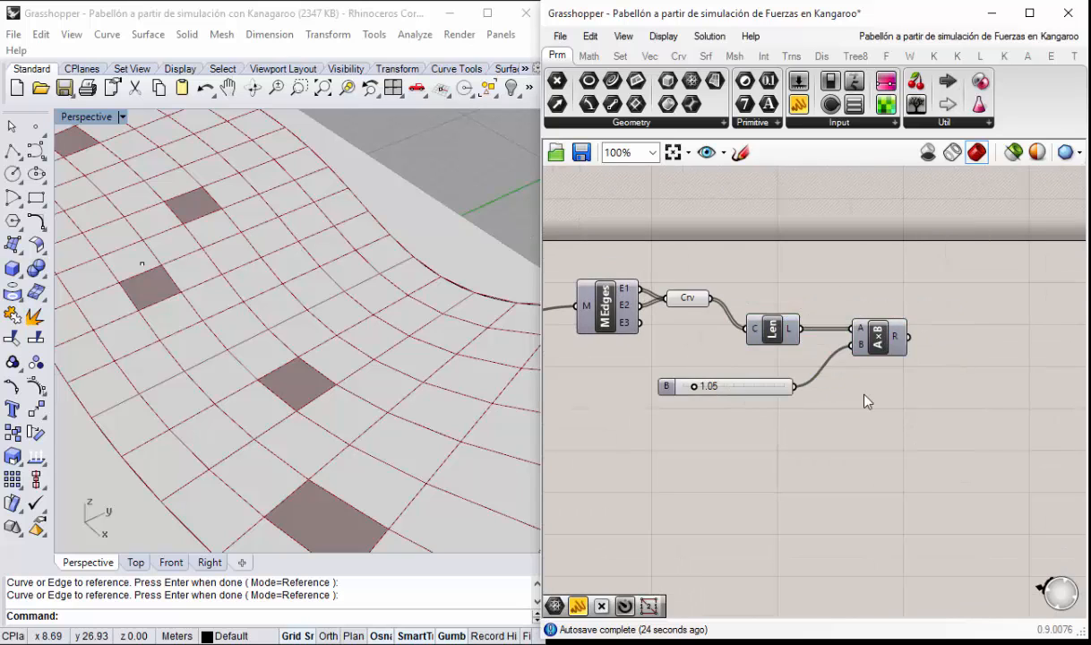
scroll(860, 412, down, 1)
click(641, 363)
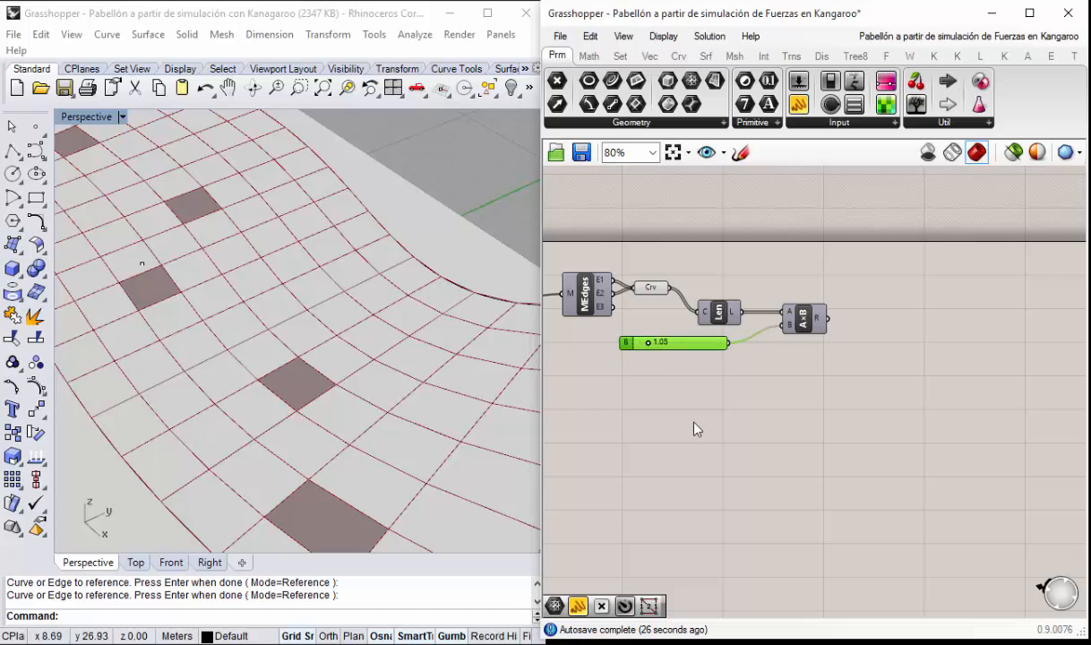
Step: Rename the 1.05 slider feeding the Multiplication component to "Factor de Tensión"
click(740, 386)
scroll(722, 386, up, 1)
scroll(715, 380, up, 2)
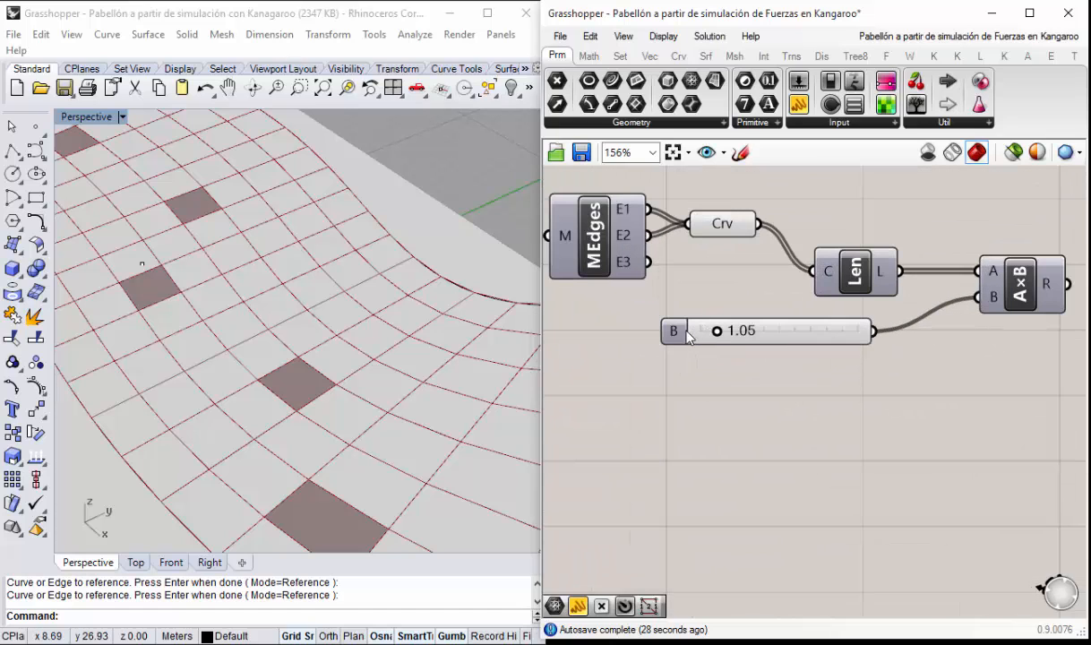
right_click(679, 332)
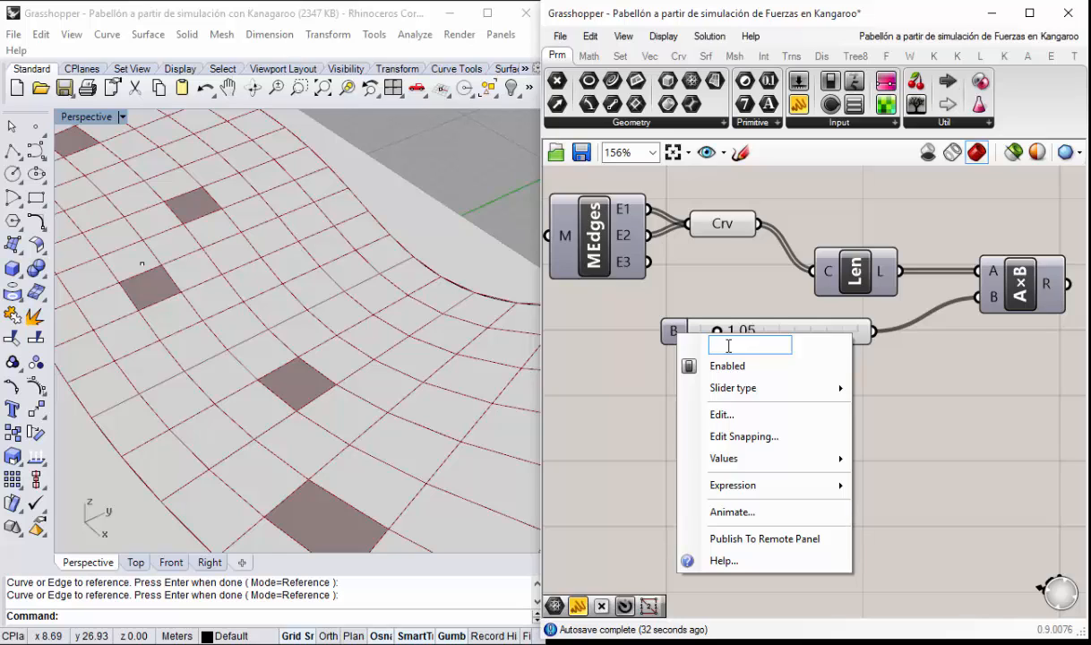
text(Fac)
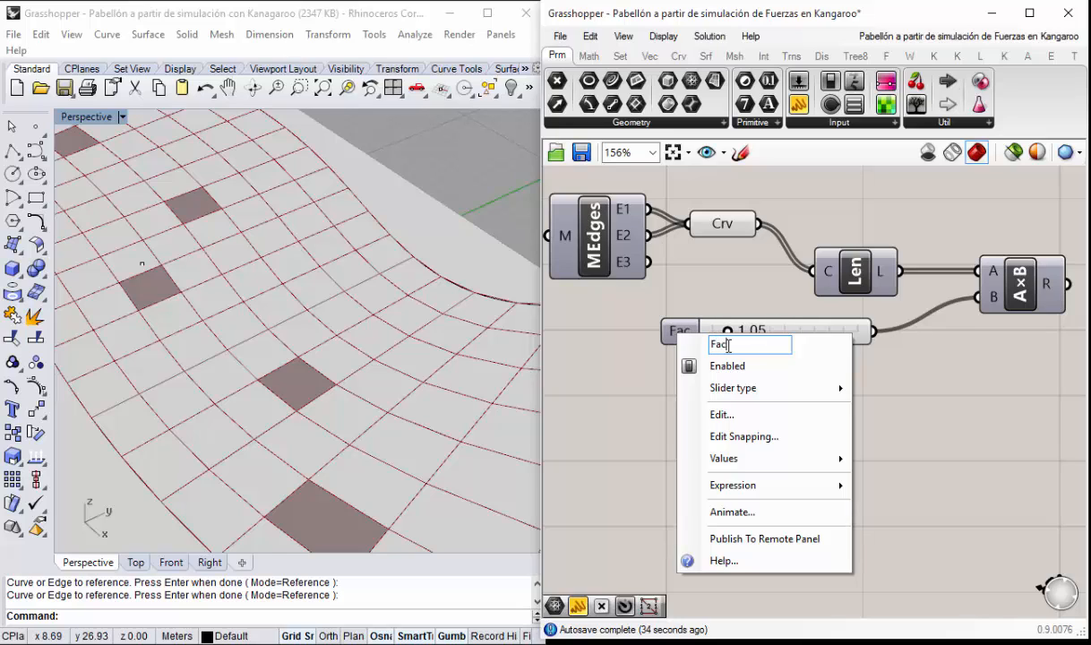
text(tor de Tensión)
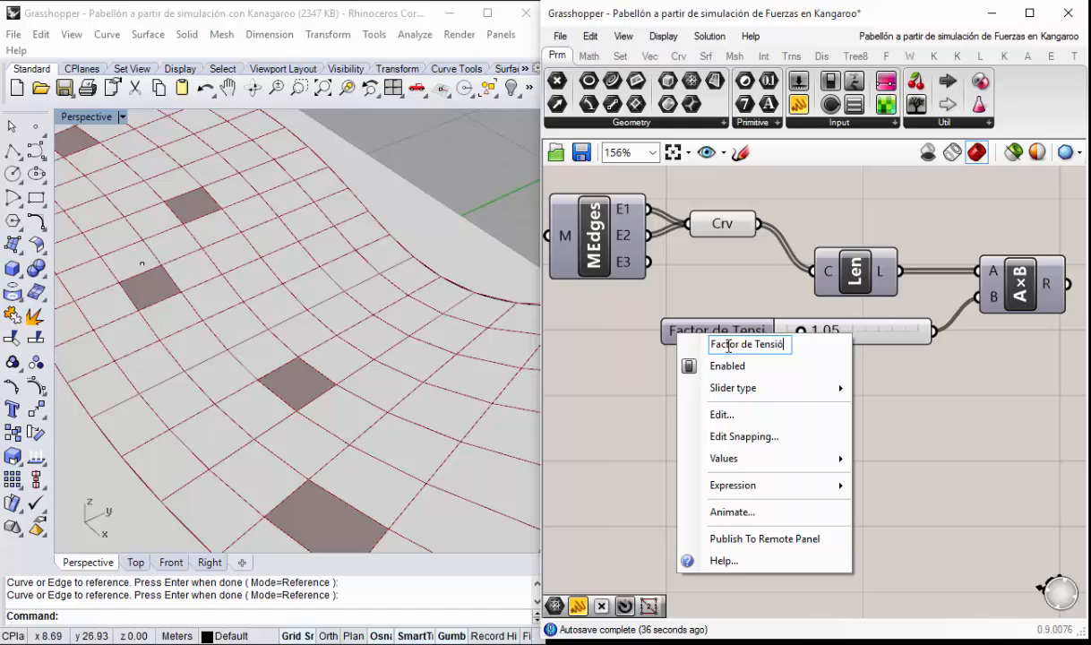
click(945, 431)
scroll(739, 348, down, 2)
right_drag(845, 381, 826, 385)
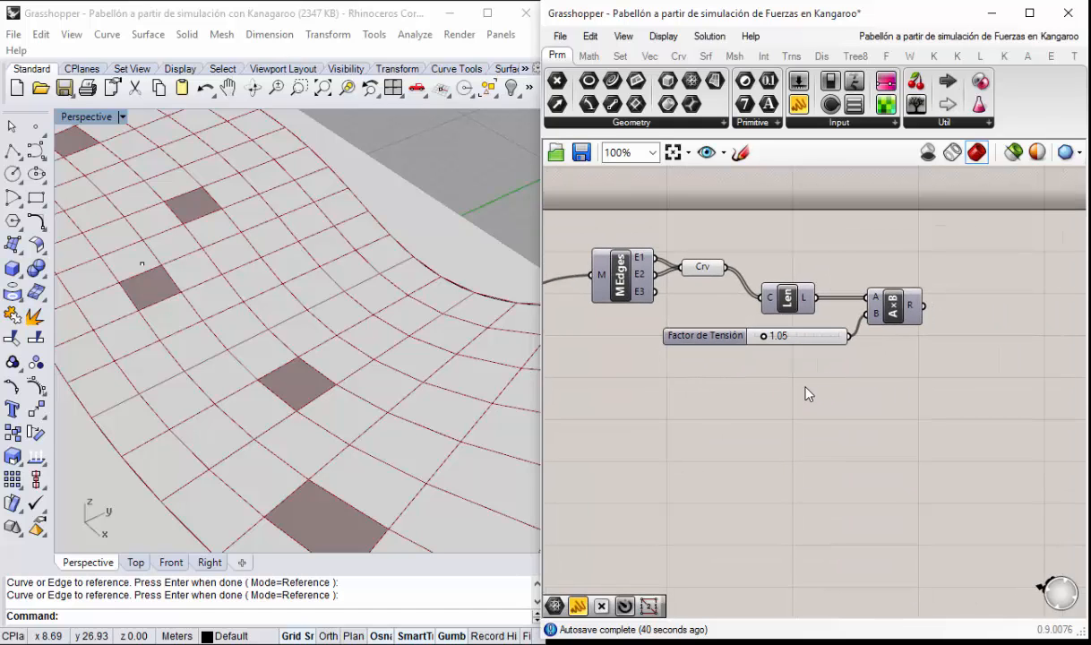
Step: Add Kangaroo's SpringsFromLine force component after the Multiplication component
scroll(825, 395, down, 1)
right_drag(775, 402, 818, 339)
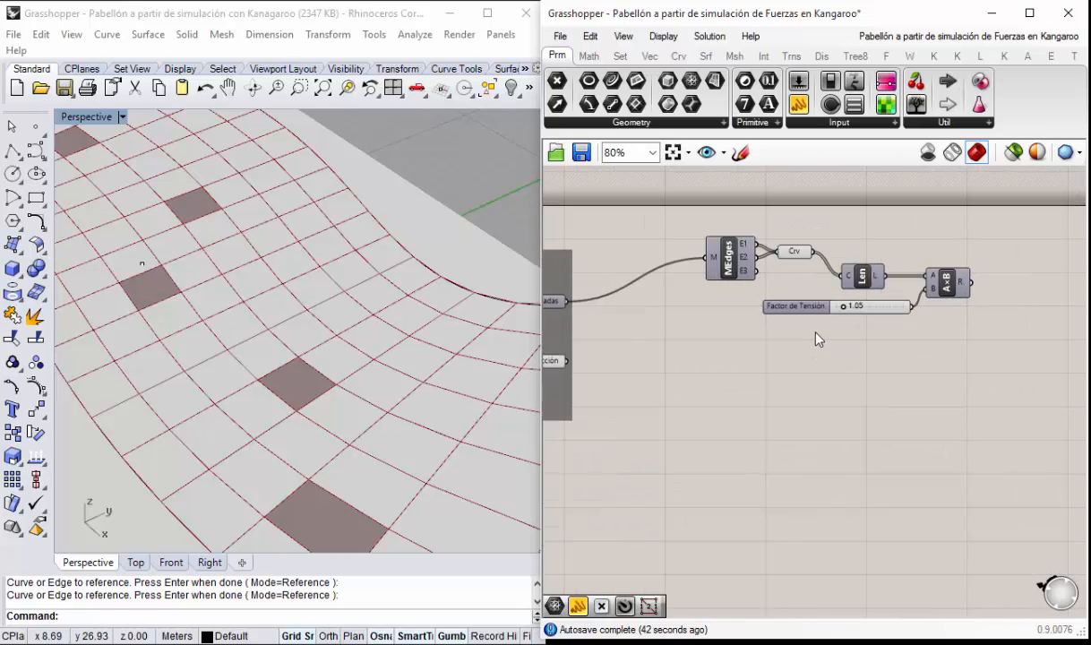
scroll(352, 314, down, 5)
right_drag(228, 304, 253, 272)
scroll(254, 272, up, 2)
right_drag(852, 429, 755, 429)
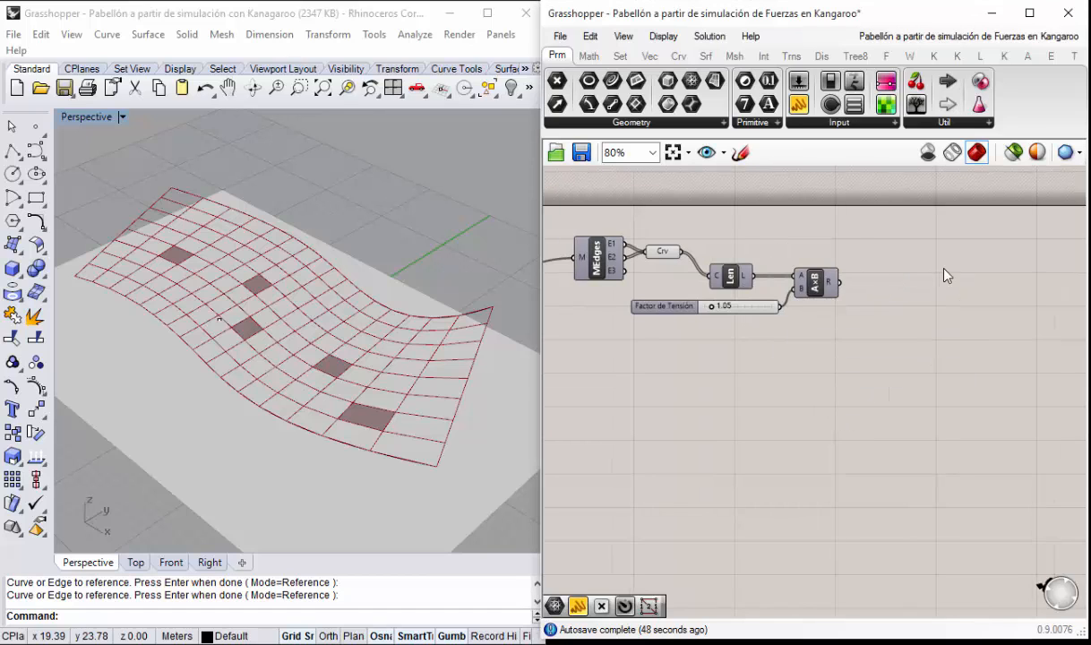
click(957, 56)
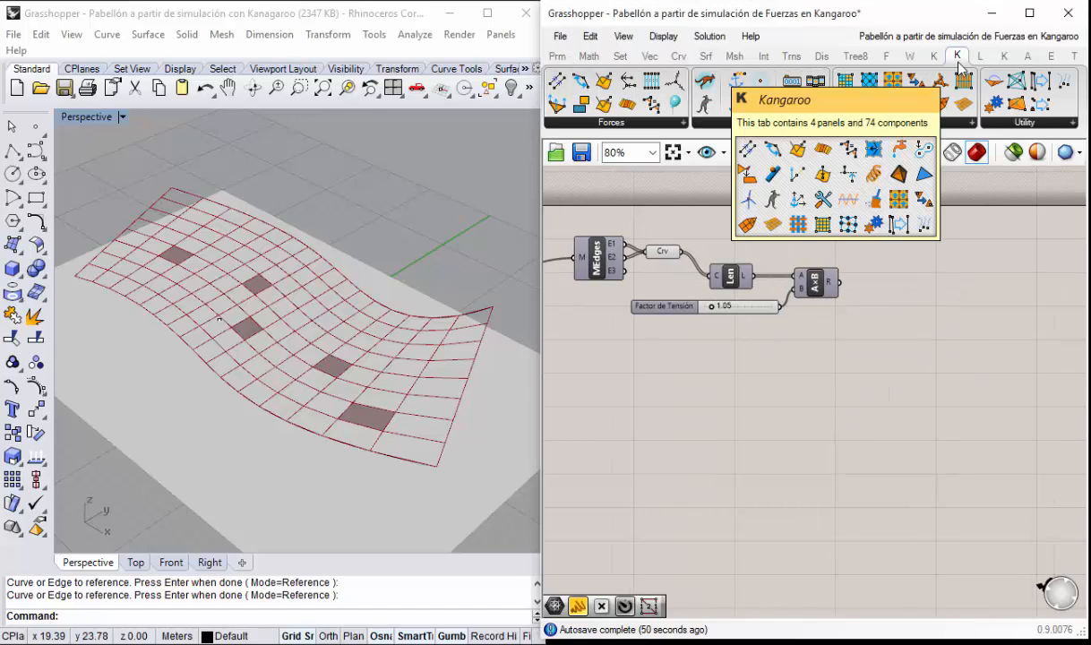
click(612, 125)
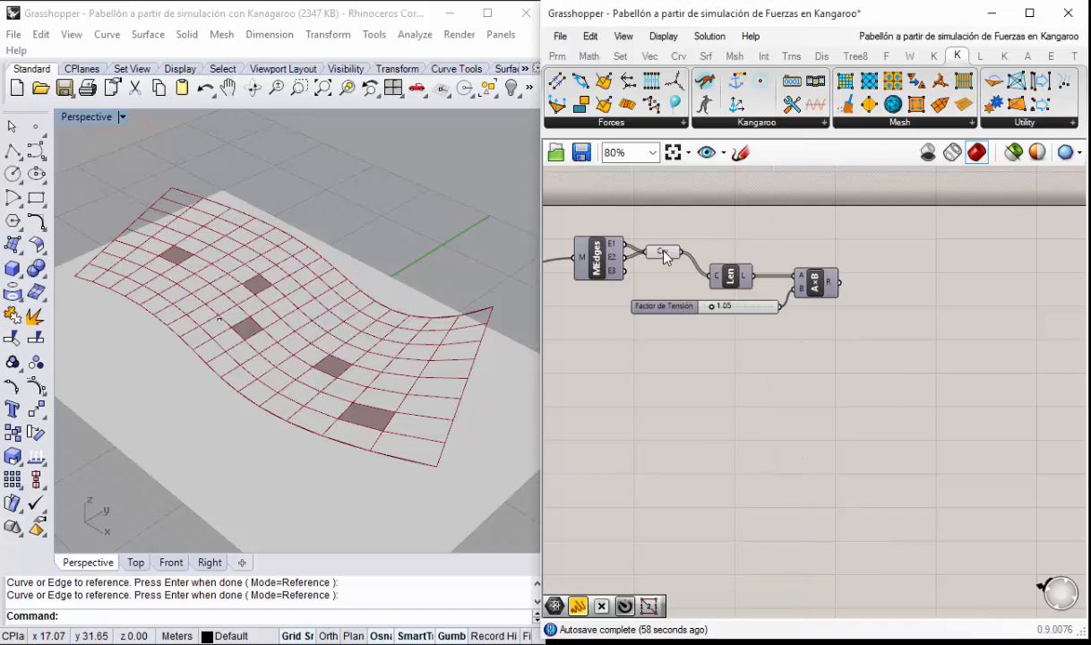
click(663, 254)
click(842, 355)
click(612, 121)
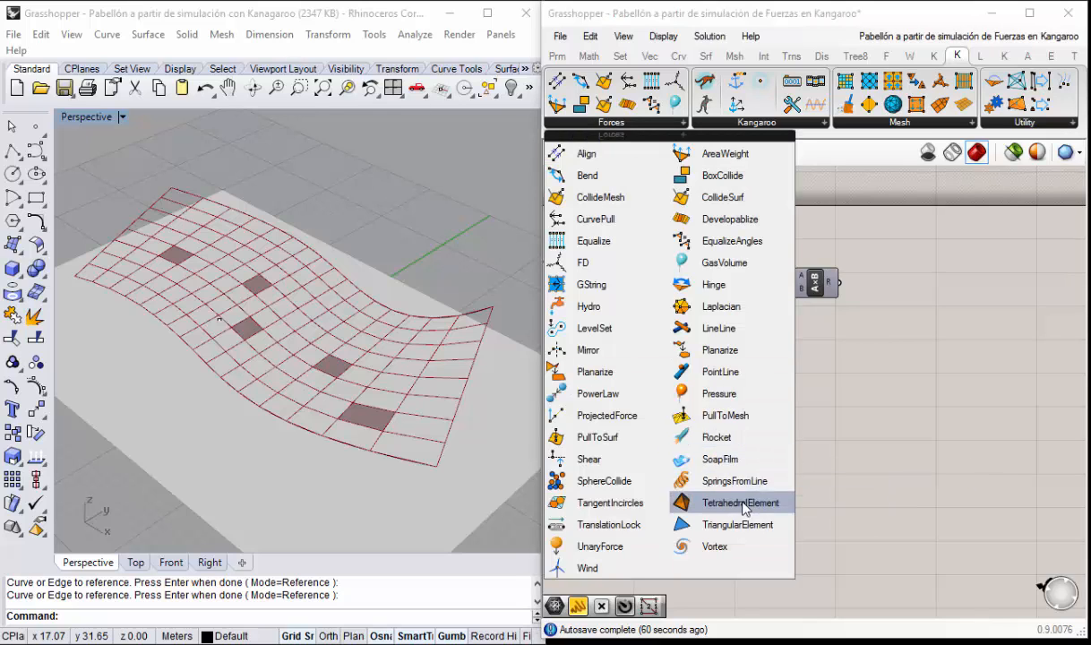
click(742, 481)
click(909, 304)
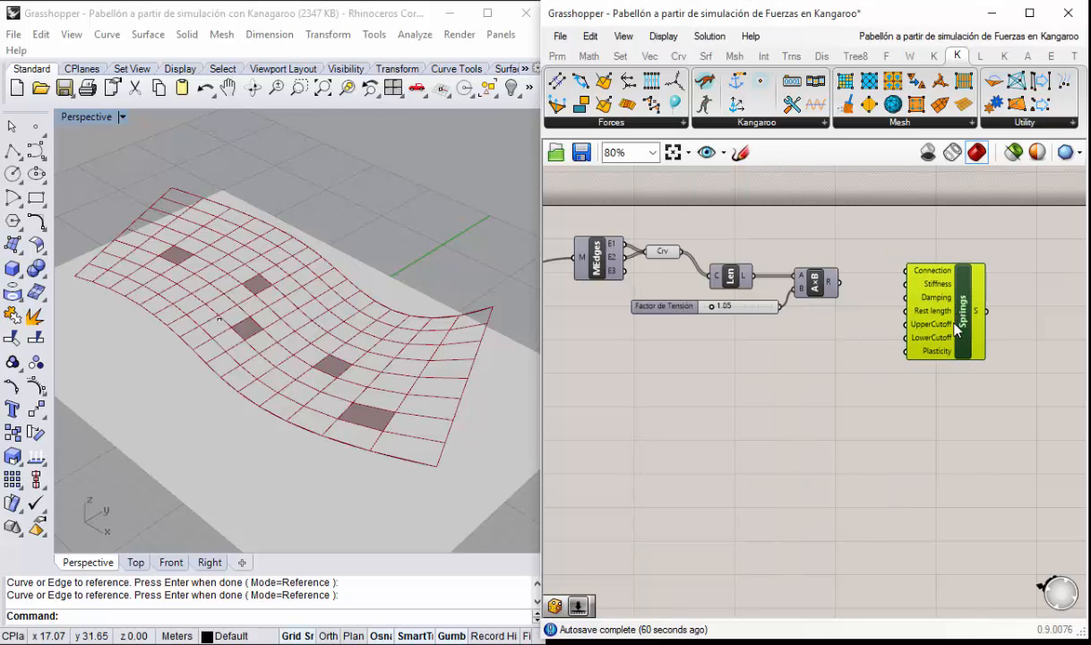
right_drag(902, 300, 903, 320)
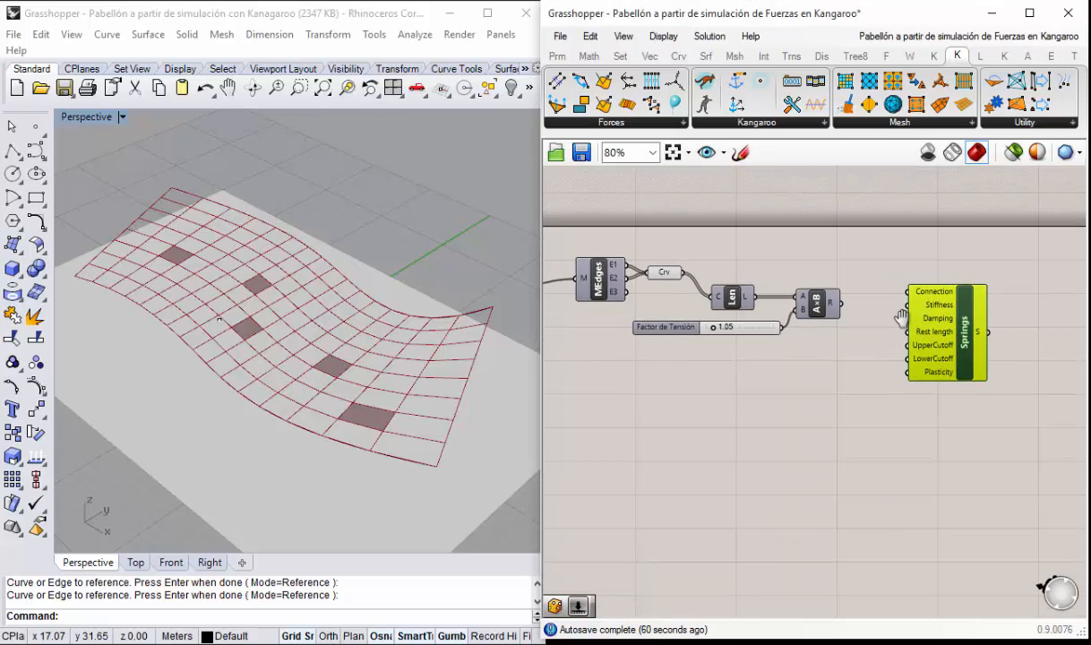
Step: Connect the Crv output to the Springs component's Connection input and the Multiplication result to its Rest length input
click(665, 273)
right_drag(430, 341, 264, 350)
drag(683, 272, 942, 290)
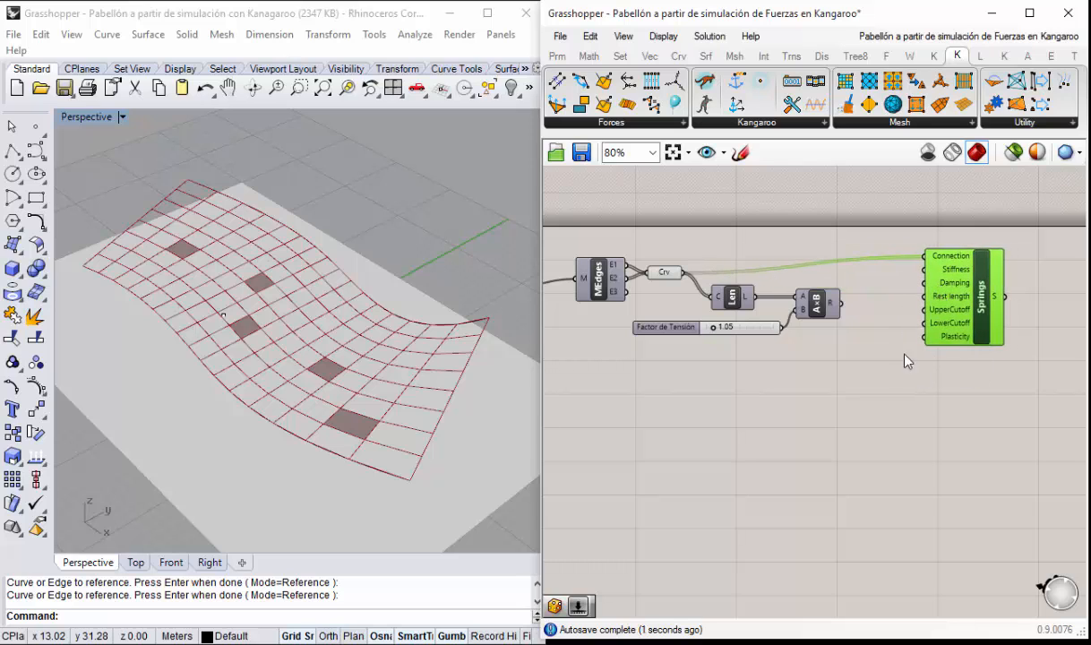
scroll(953, 305, up, 4)
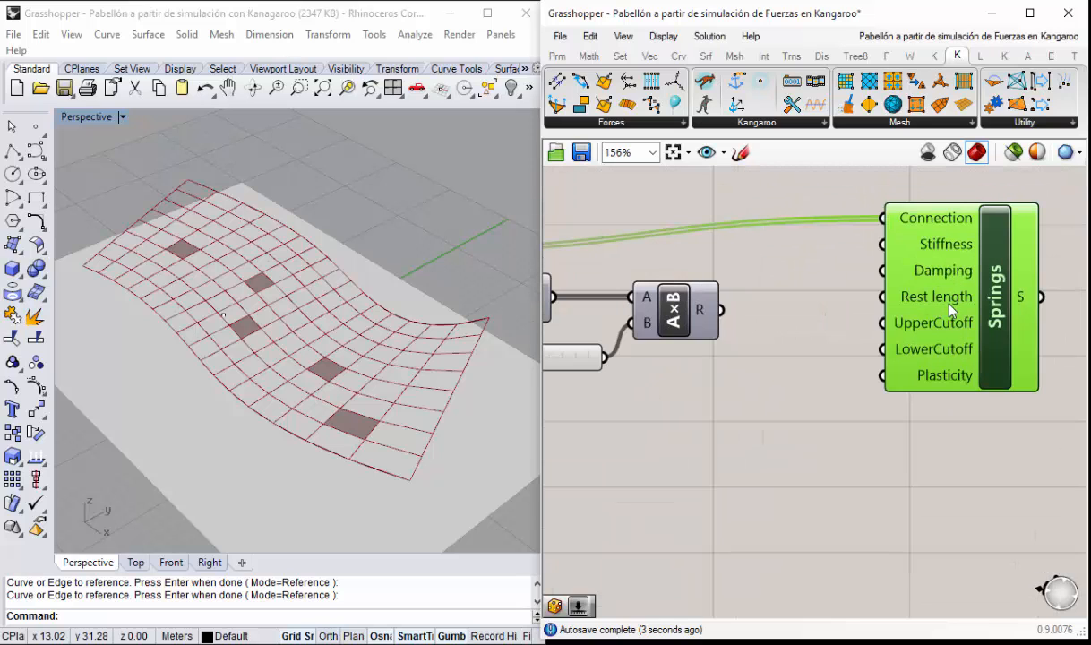
scroll(948, 303, down, 1)
right_drag(778, 311, 816, 322)
drag(806, 318, 954, 306)
scroll(772, 345, down, 2)
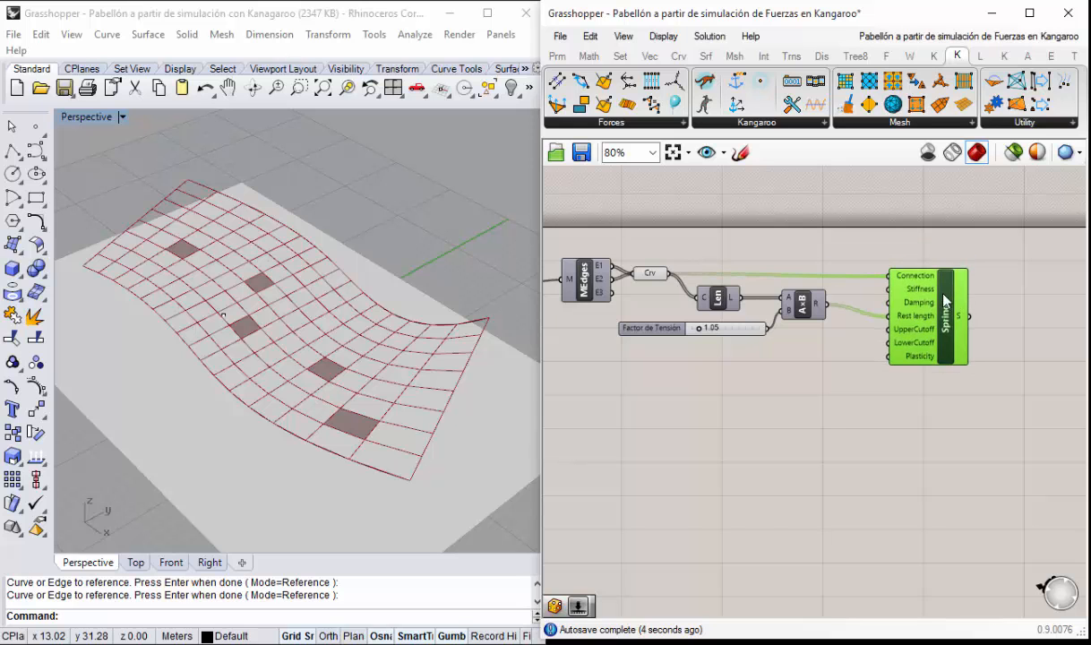
Step: Examine the red edge grid of the mesh from several angles alongside the whole springs definition
scroll(932, 323, down, 3)
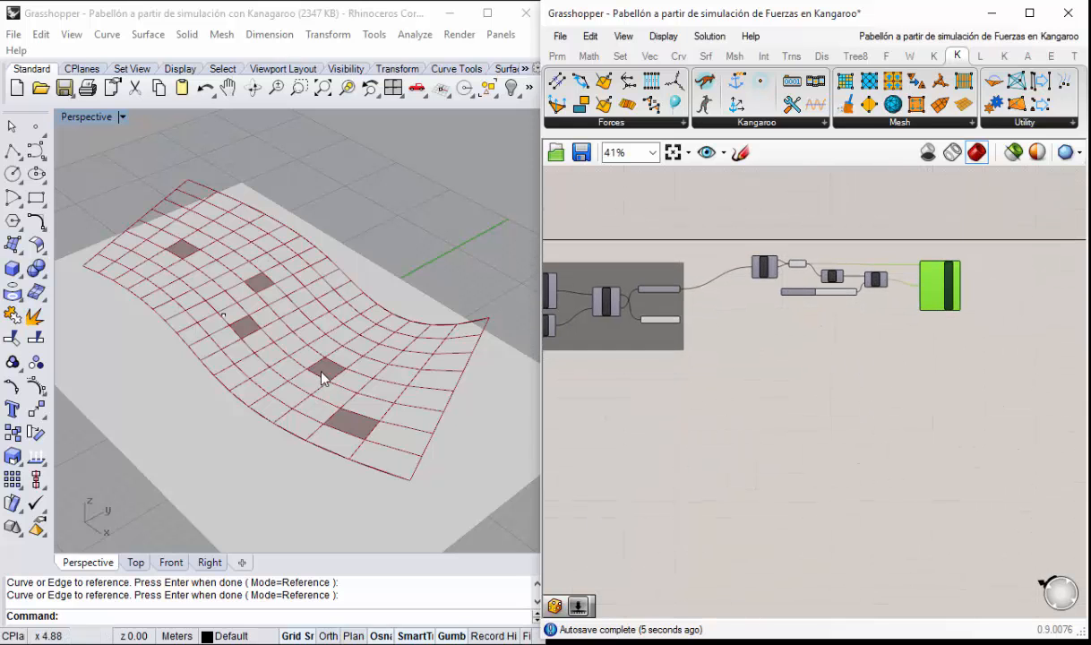
mouse_move(309, 356)
right_down()
mouse_move(312, 341)
mouse_move(310, 369)
mouse_move(287, 360)
mouse_move(313, 352)
right_up()
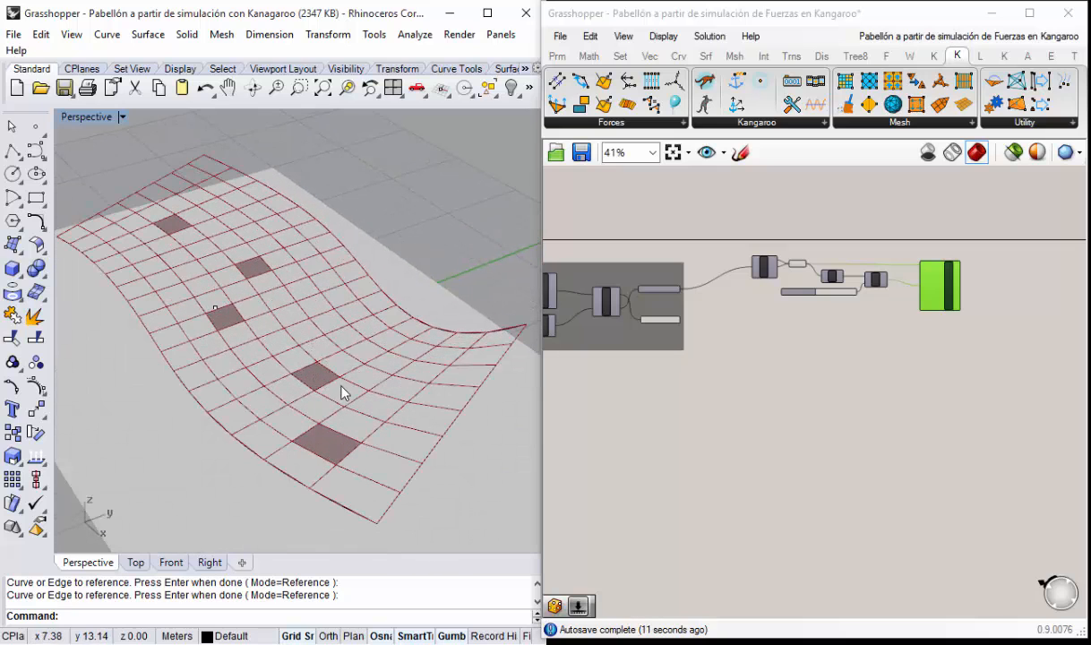
right_drag(344, 392, 307, 390)
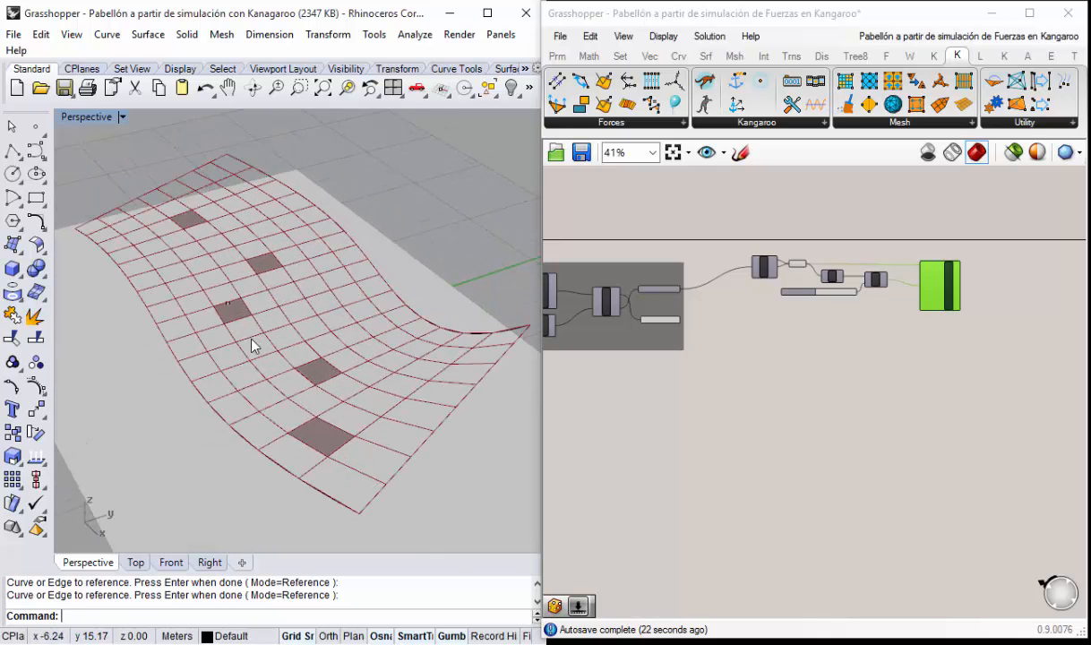
right_drag(292, 386, 385, 362)
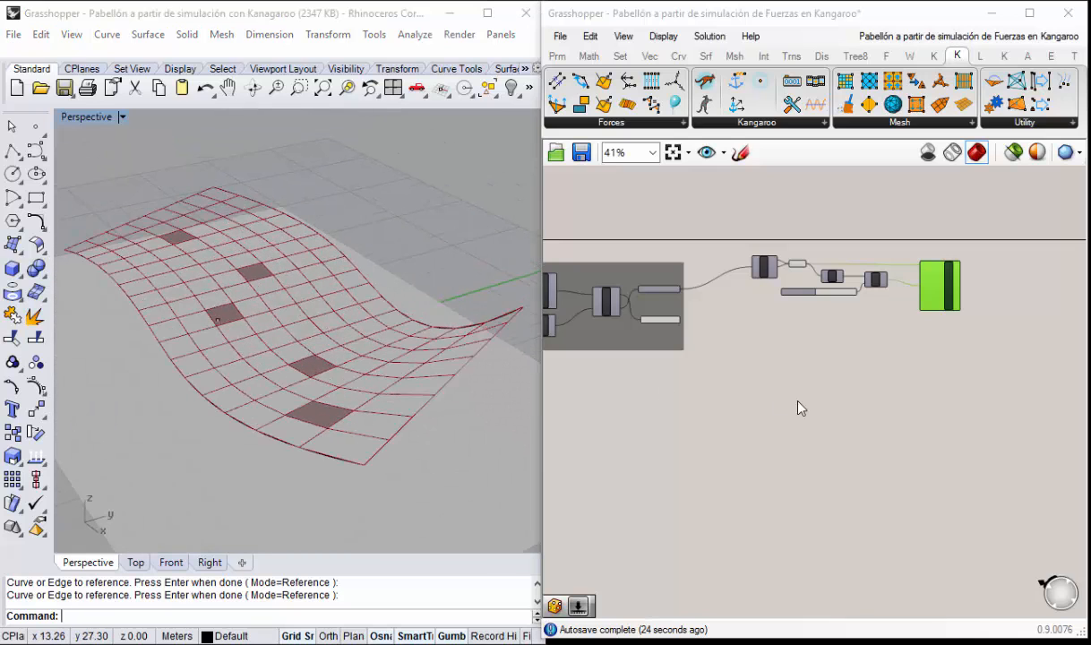
scroll(883, 345, up, 2)
right_drag(883, 345, 870, 354)
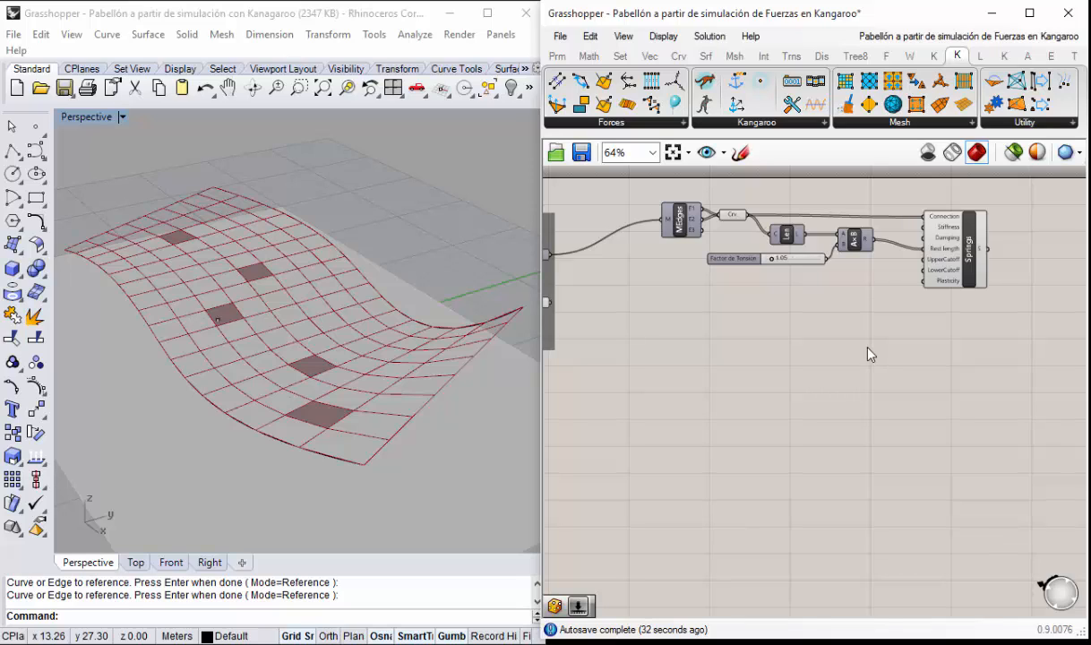
scroll(686, 344, up, 1)
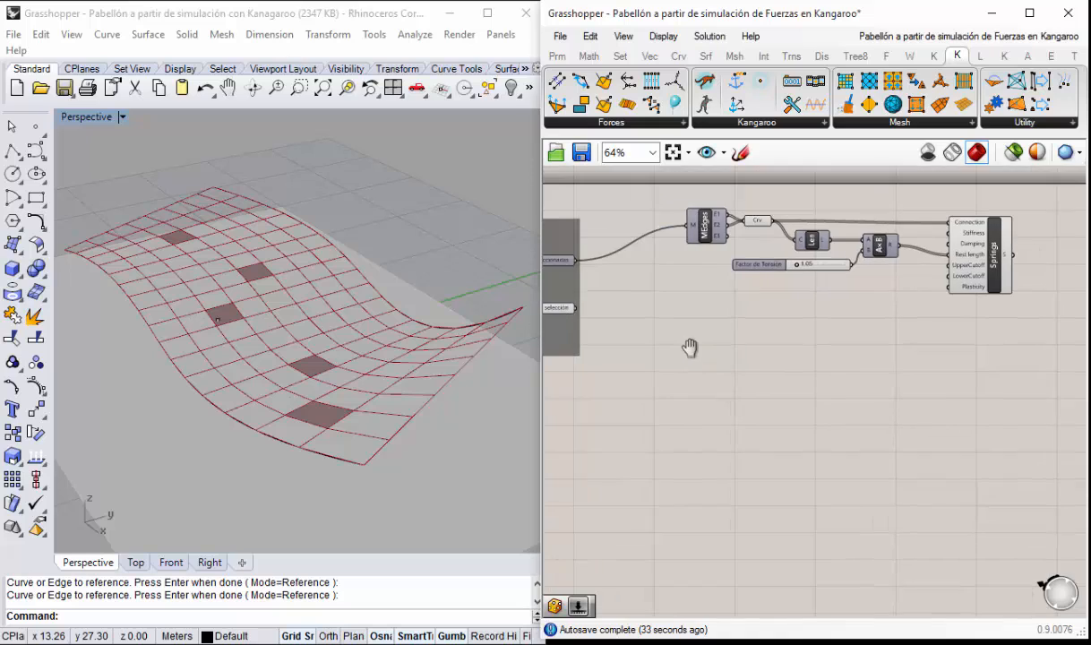
Step: Add a wbVertices component below the Mesh Edges component
double_click(746, 358)
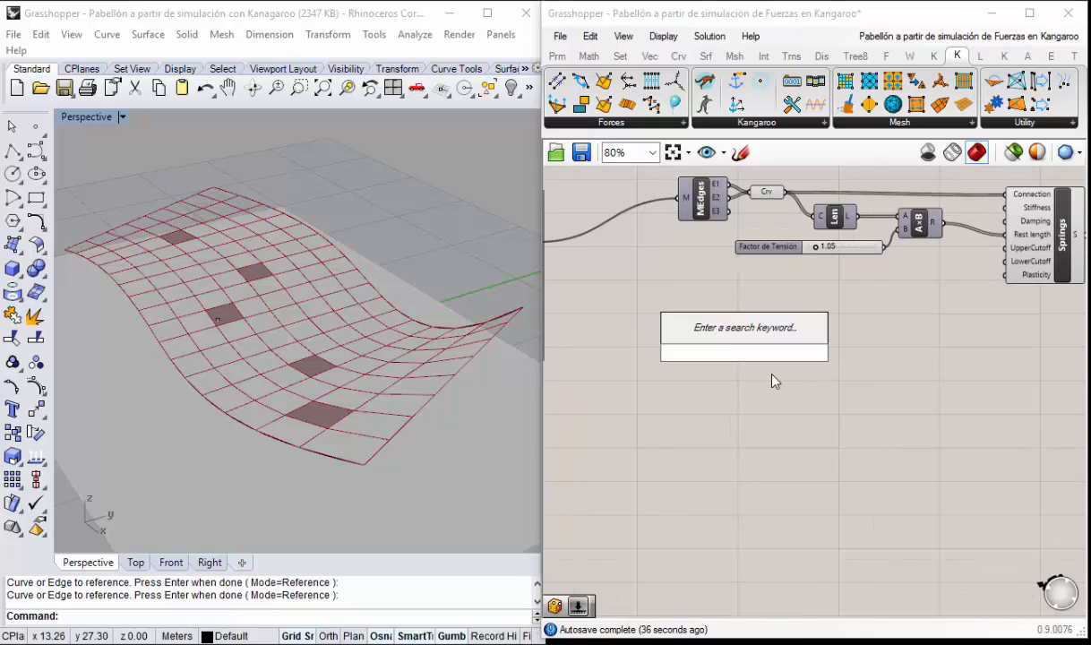
text(wbver)
key(Return)
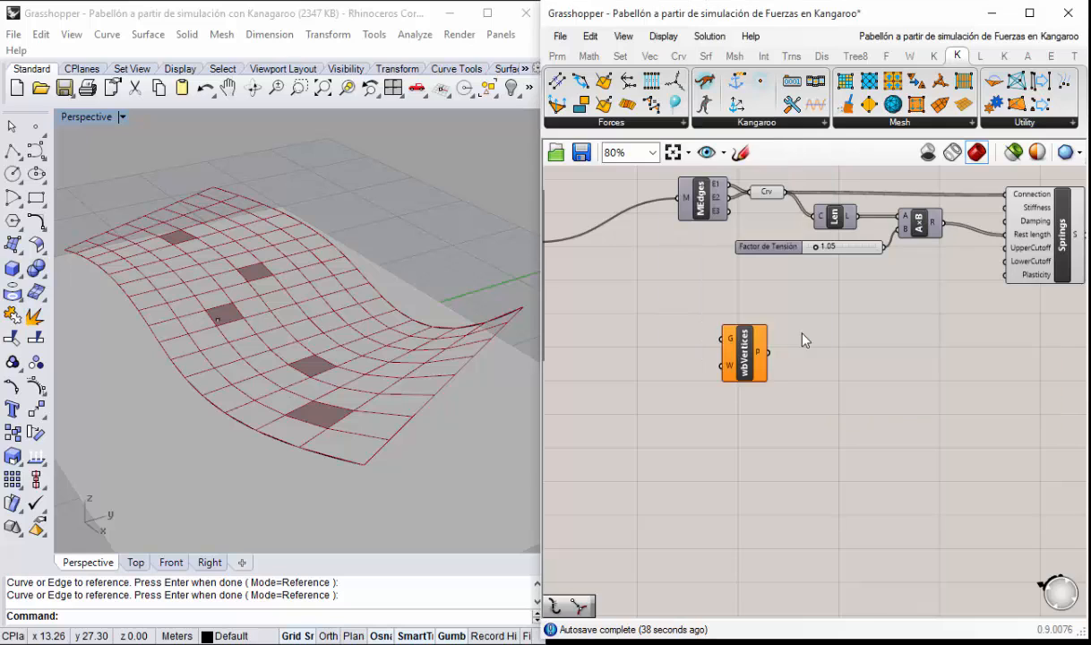
drag(748, 359, 713, 342)
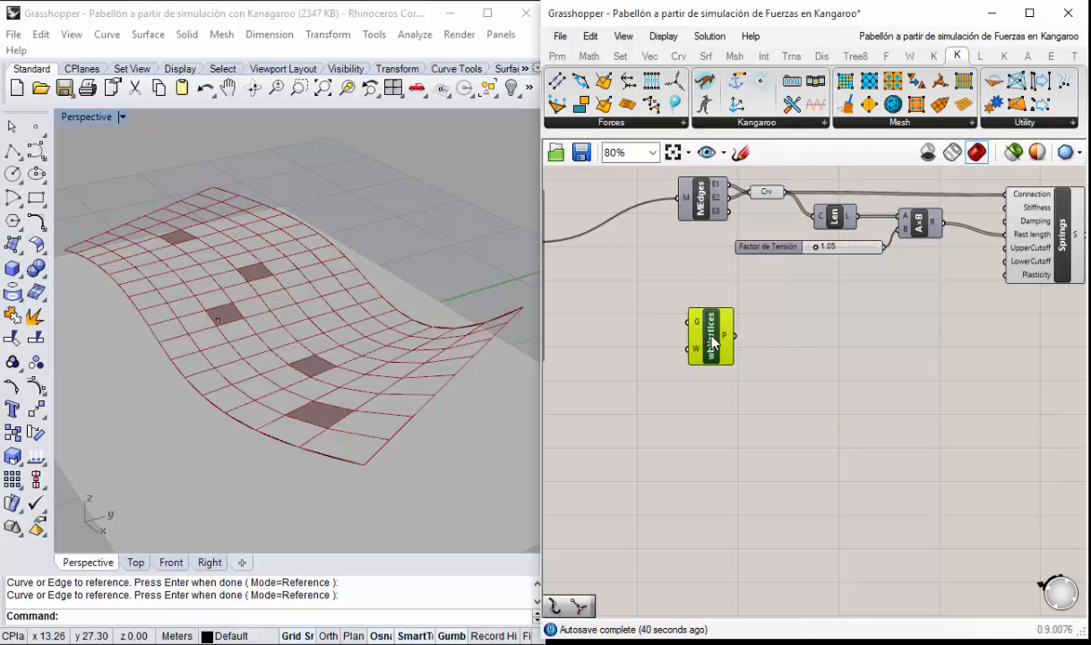
Step: Connect the Mallas Seleccionadas output to the wbVertices component's G input
right_drag(623, 354, 759, 362)
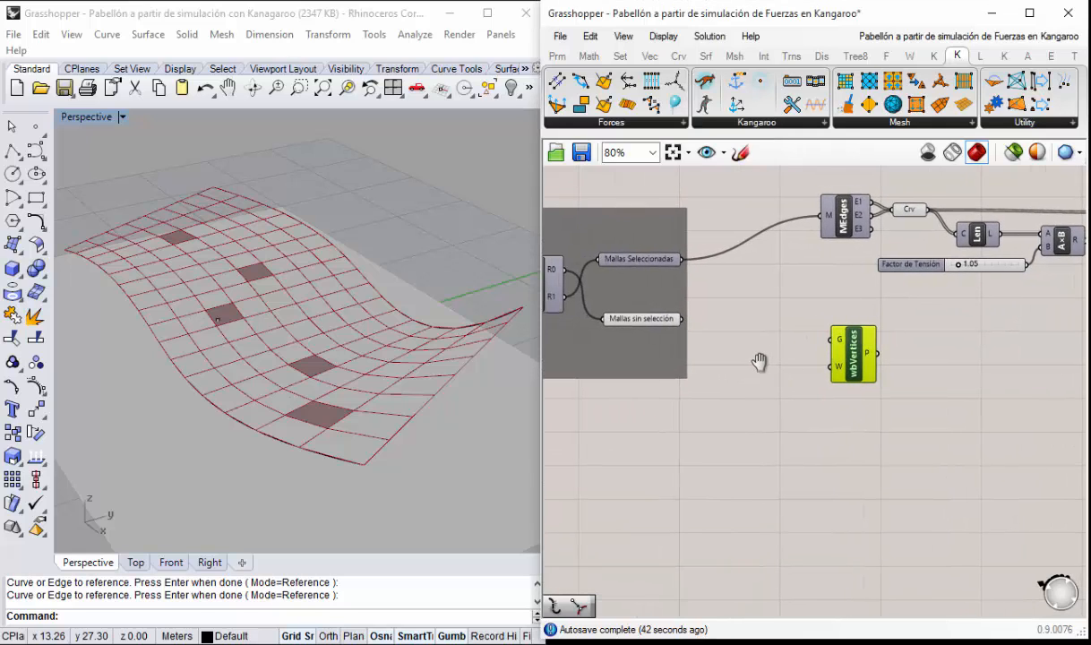
click(646, 259)
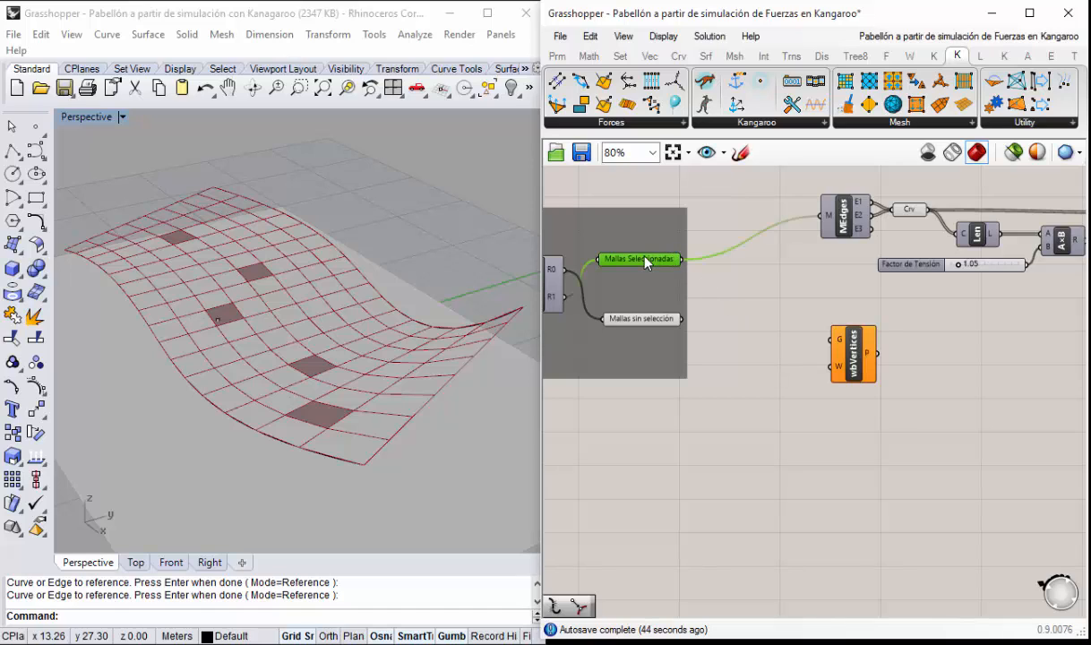
drag(681, 261, 843, 345)
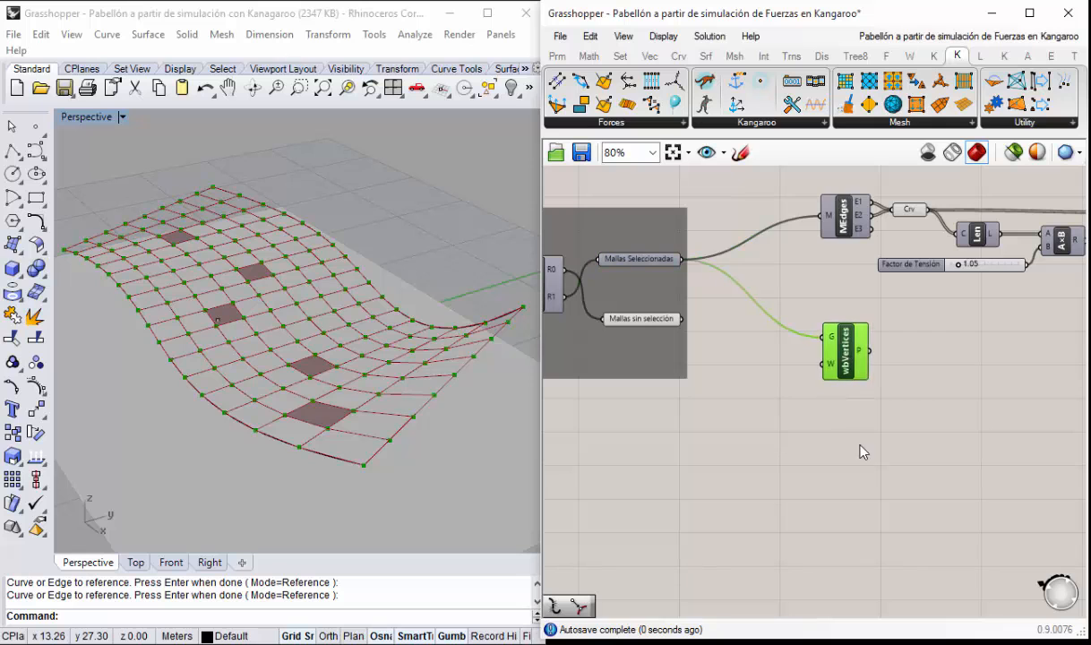
drag(858, 445, 837, 215)
click(810, 459)
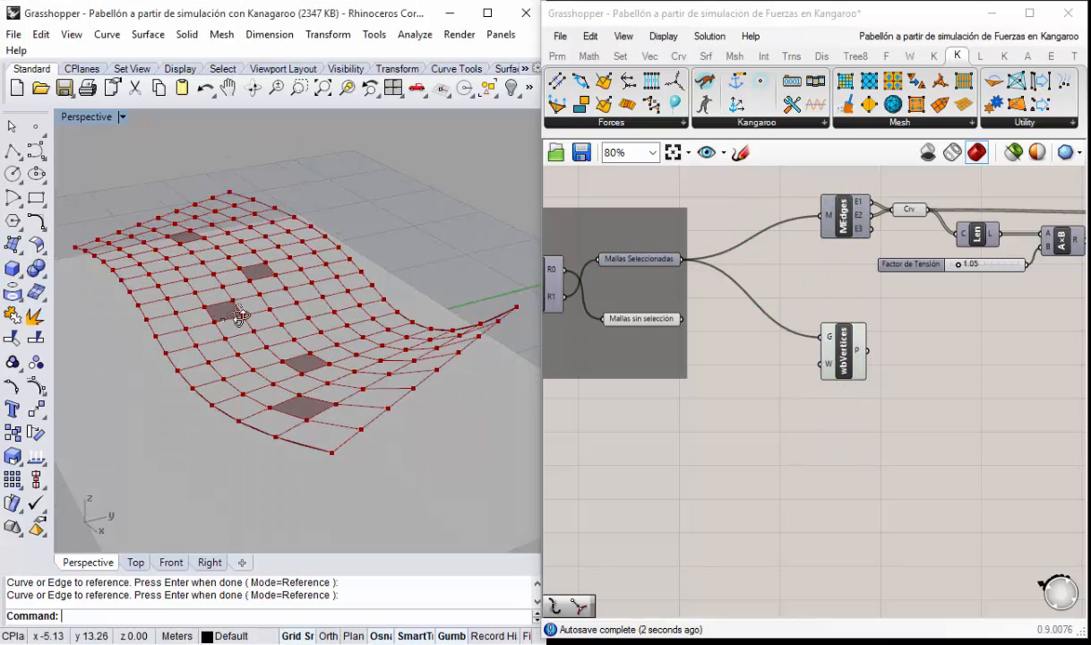
Step: Highlight the Mallas sin selección faces and examine where they sit among the extracted mesh vertices
right_drag(904, 431, 854, 415)
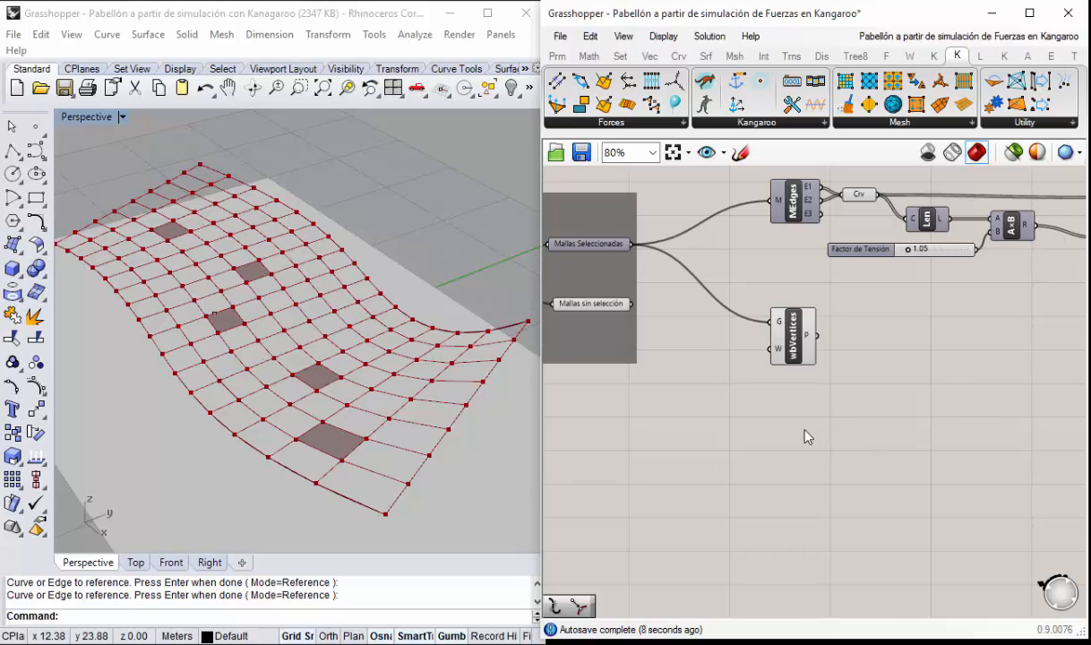
right_drag(665, 363, 717, 362)
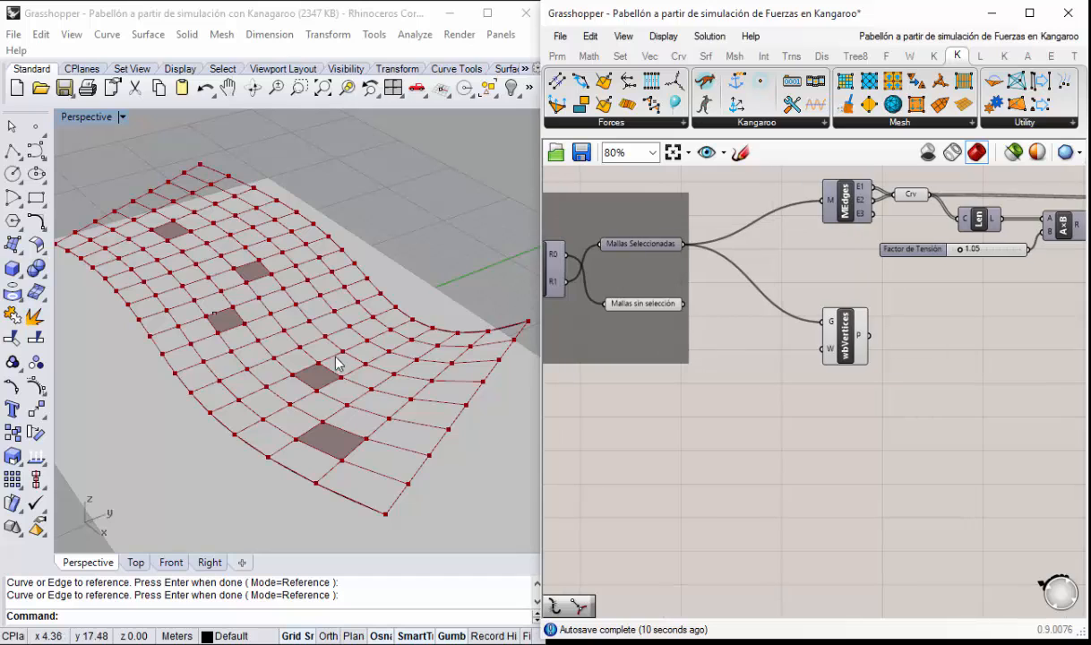
right_drag(306, 352, 309, 408)
click(643, 304)
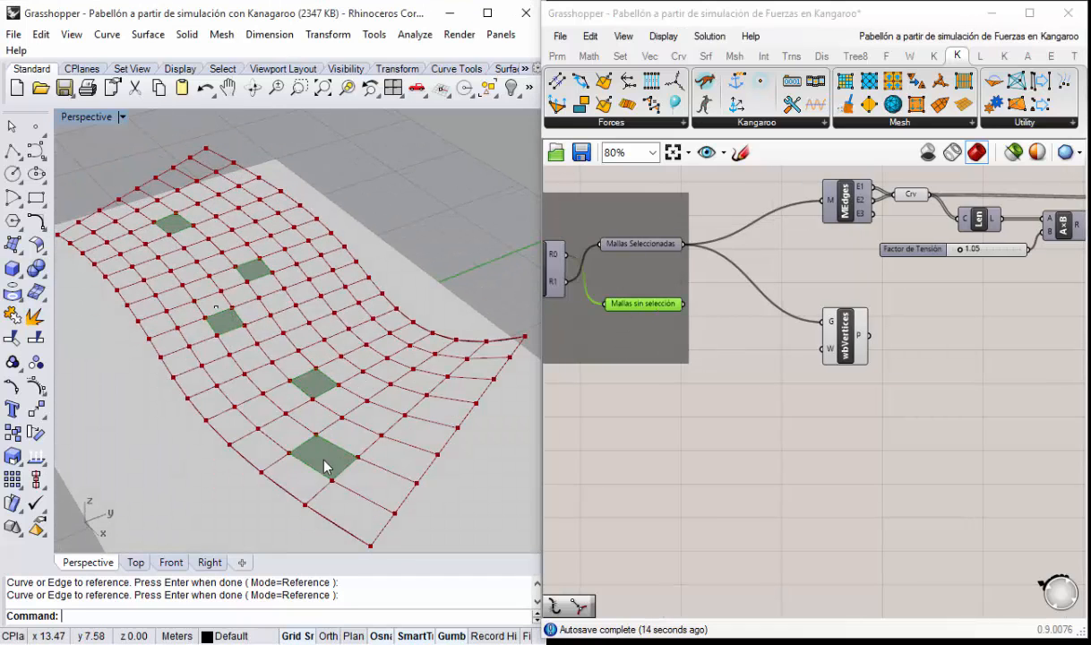
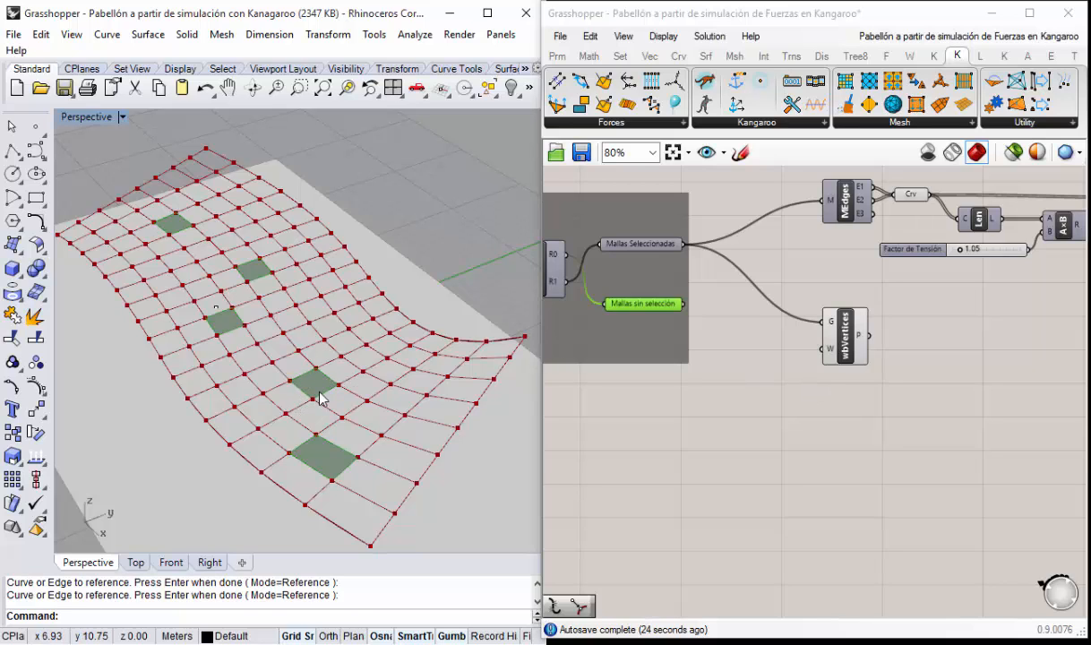
right_drag(781, 427, 766, 431)
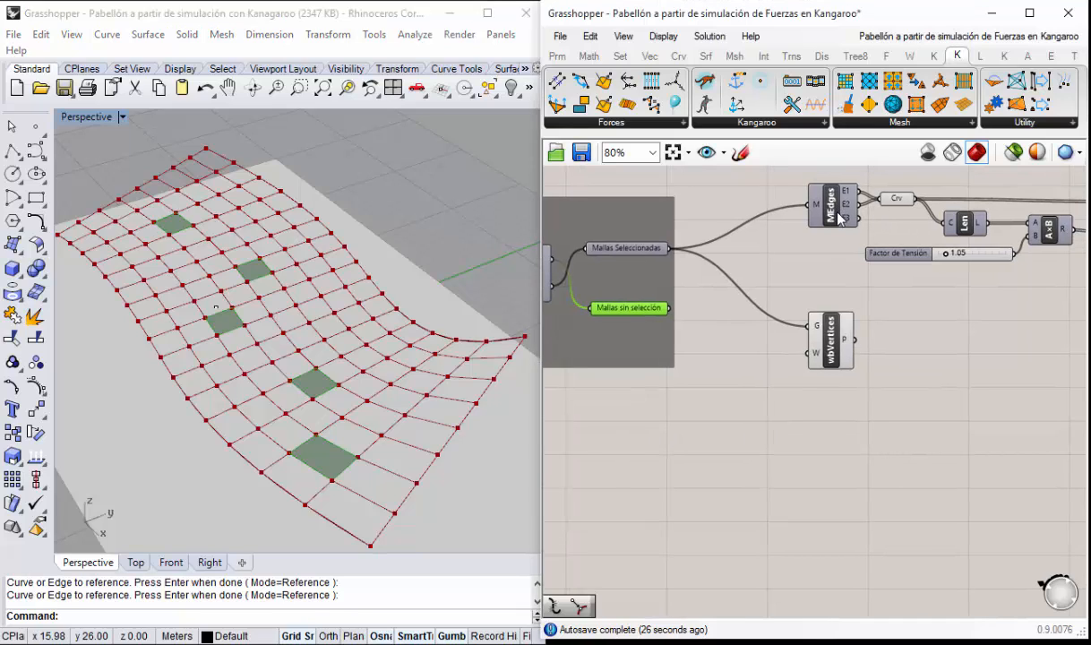
Step: Add a second Mesh Edges component below the wbVertices component
double_click(784, 439)
text(mesh)
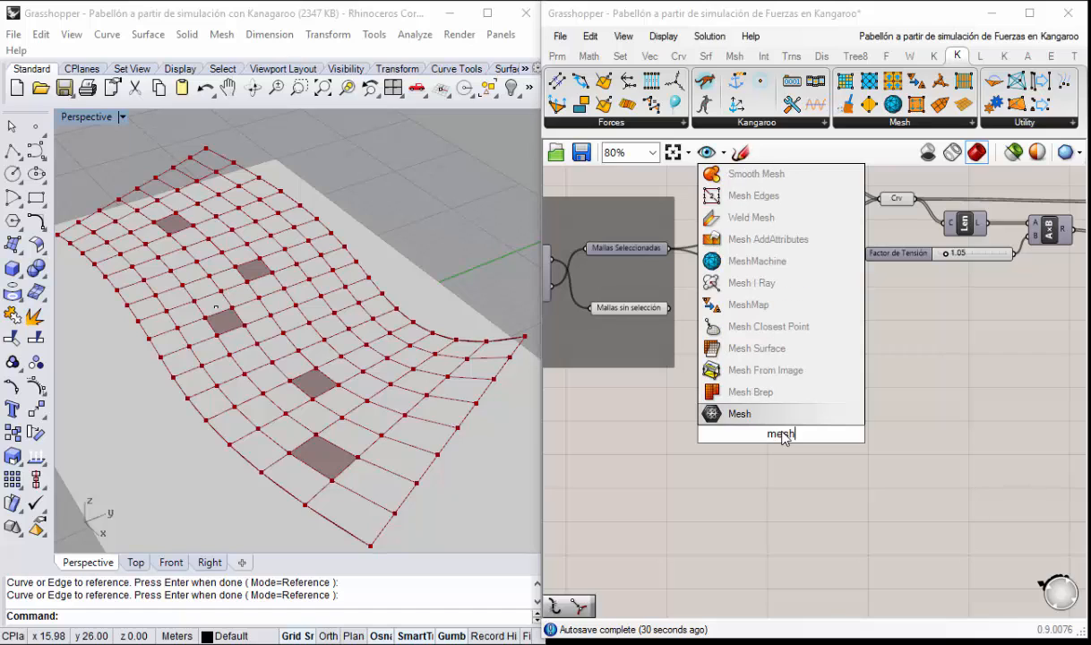
text( ed)
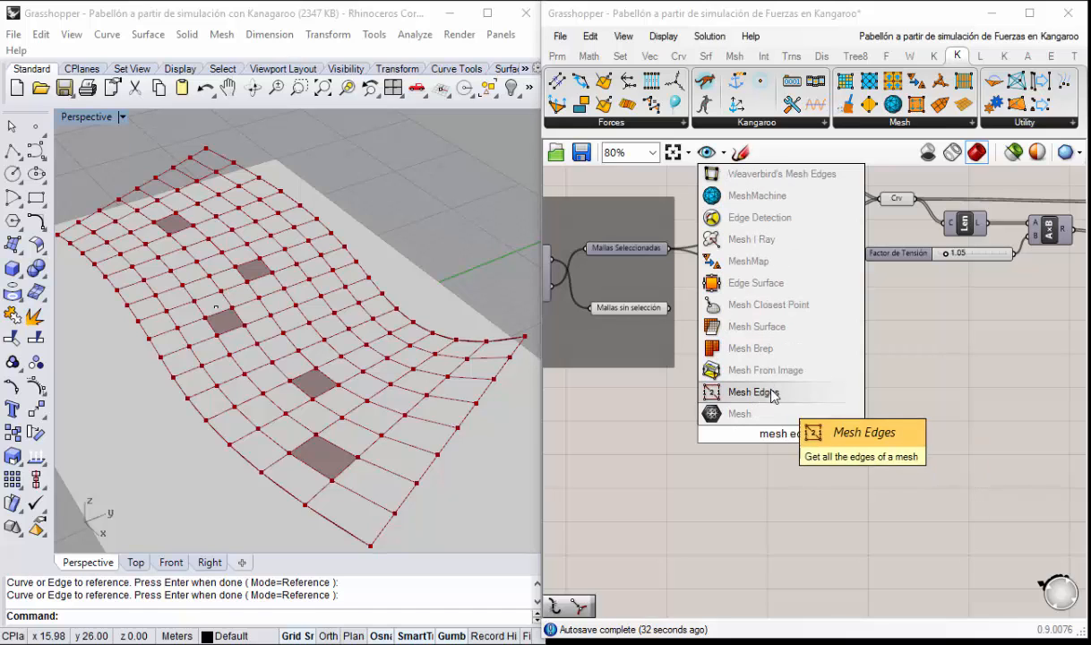
key(Return)
drag(795, 437, 831, 432)
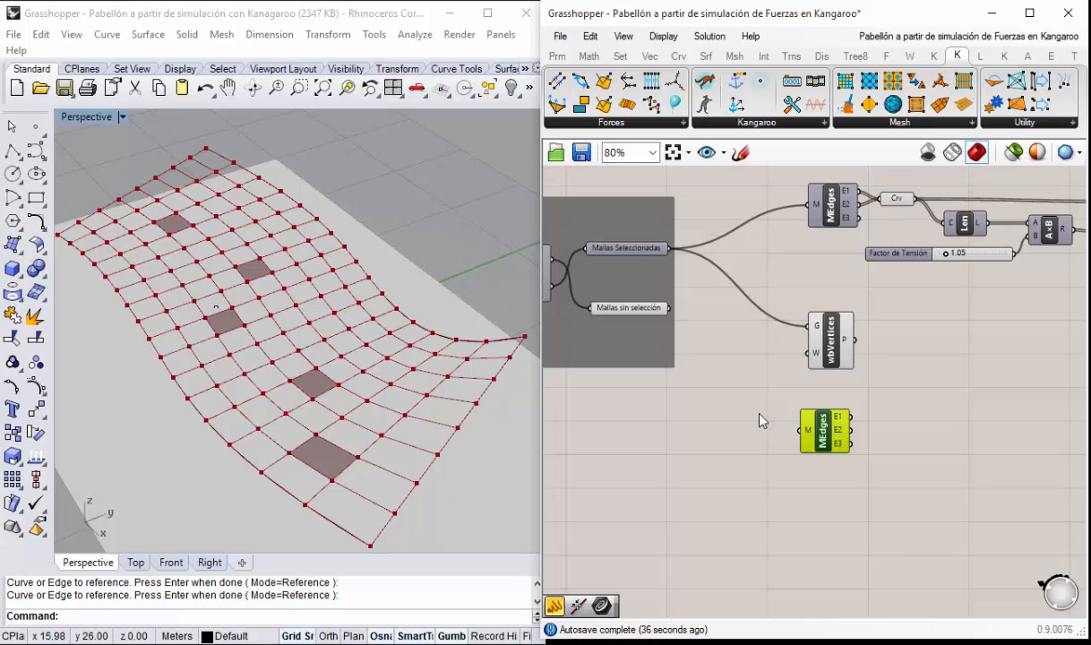
Step: Connect wbReroute's R1 output to the new Mesh Edges component's M input and move the Mallas sin selección parameter closer to Mallas Seleccionadas
right_drag(770, 414, 837, 384)
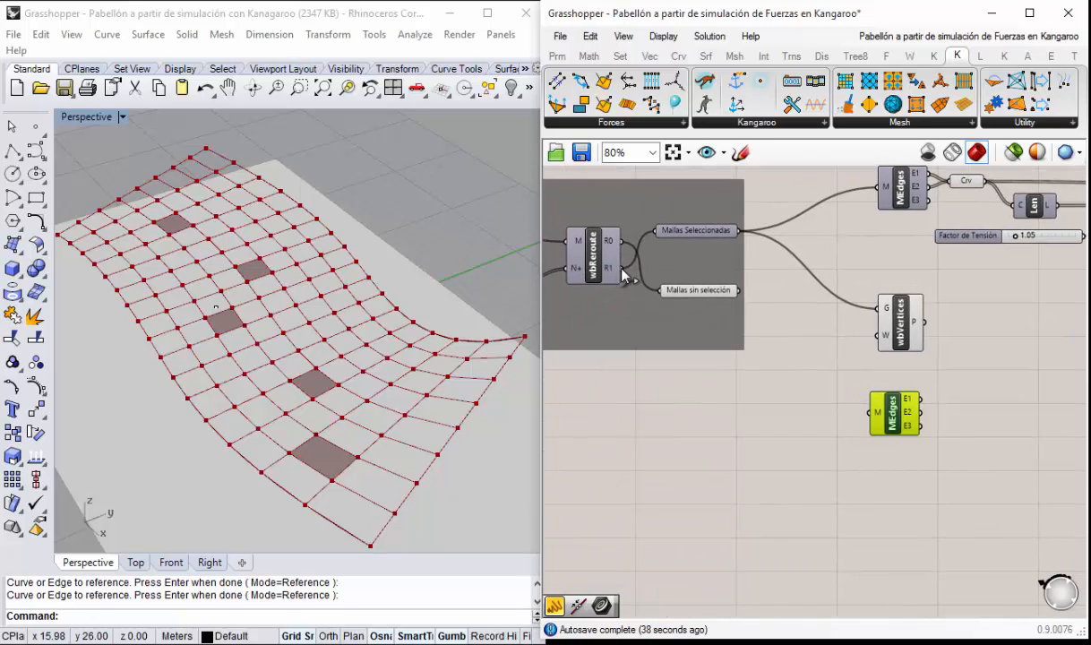
drag(621, 268, 871, 430)
drag(714, 295, 714, 268)
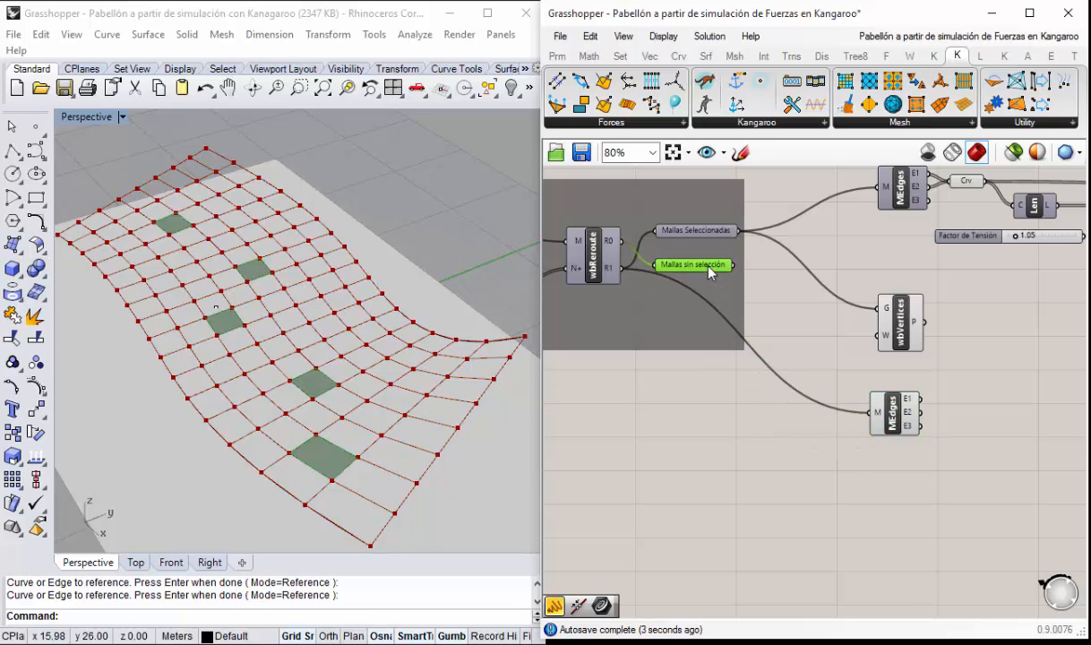
click(849, 464)
Step: Turn off the preview of the Mallas sin selección parameter
right_drag(899, 413, 878, 435)
click(747, 445)
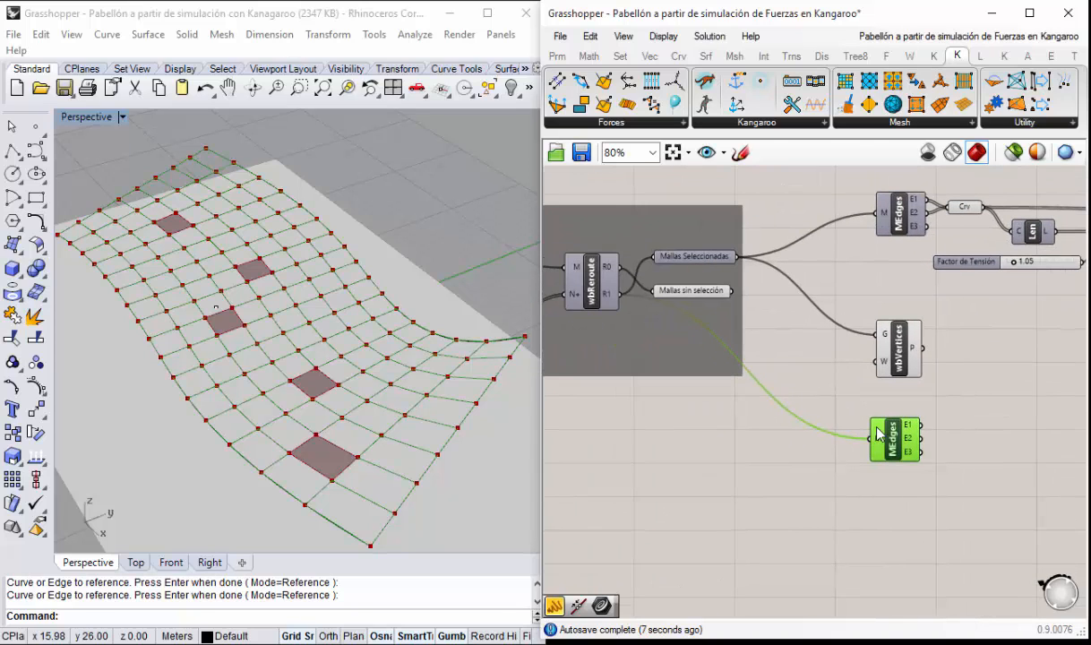
click(902, 352)
click(690, 290)
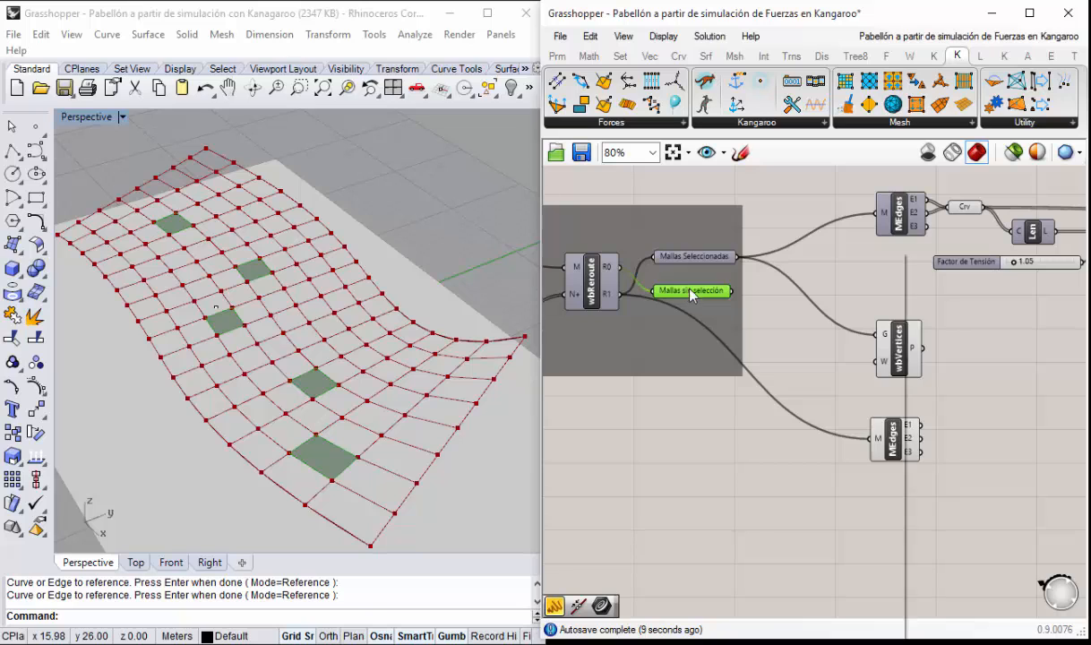
right_click(686, 290)
click(772, 304)
Step: Turn off the preview of the wbVertices component to hide the vertex points
scroll(275, 369, down, 3)
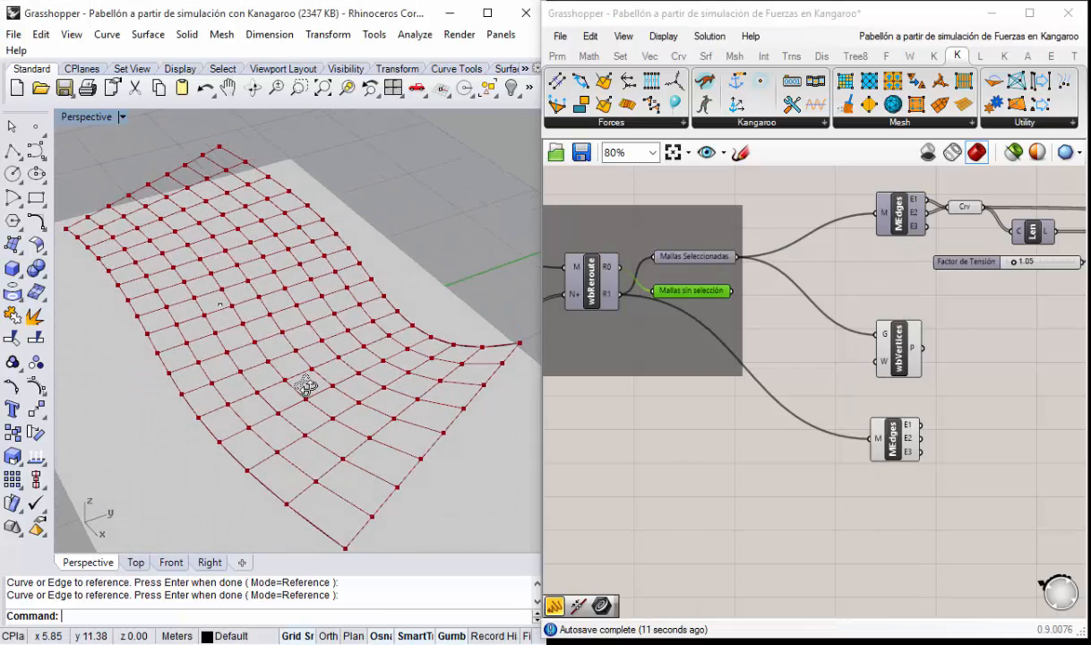
scroll(313, 394, up, 2)
right_drag(227, 382, 224, 378)
scroll(275, 387, down, 2)
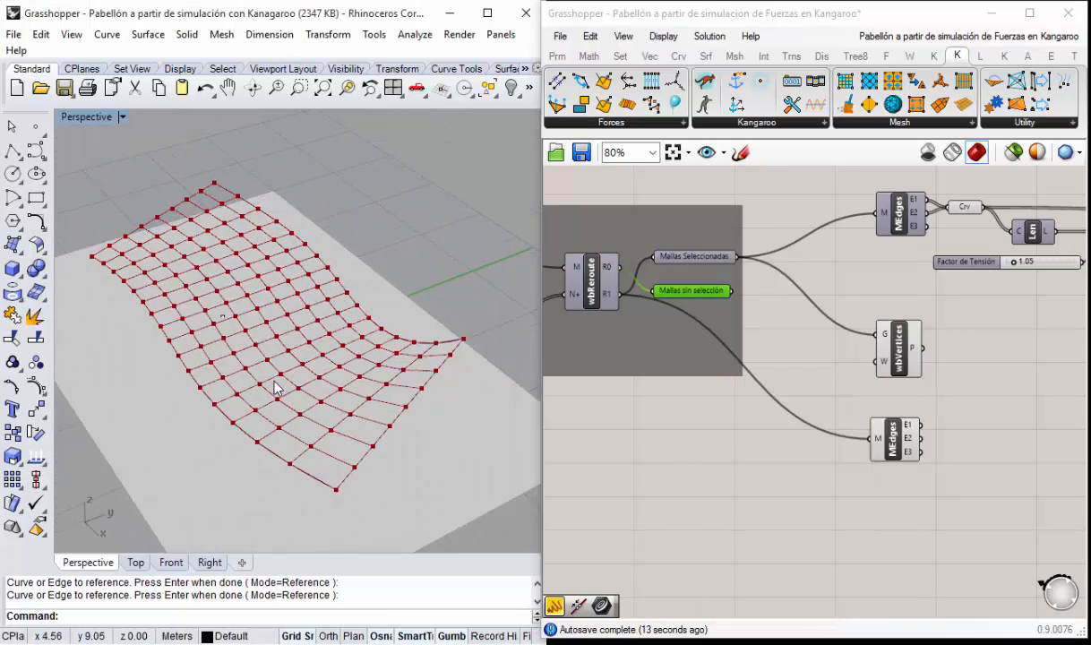
scroll(275, 387, up, 2)
click(896, 350)
right_click(885, 347)
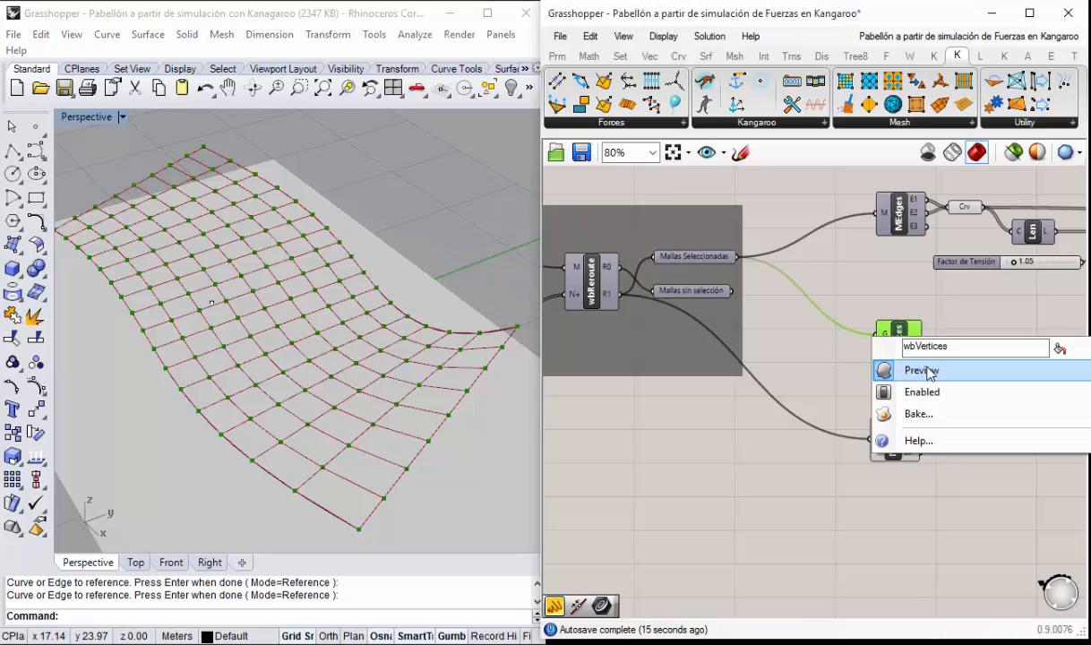
click(912, 370)
Step: Turn off the preview of the Crv parameter that collects the first Mesh Edges outputs
right_drag(977, 348, 819, 348)
scroll(819, 348, down, 2)
scroll(946, 272, up, 1)
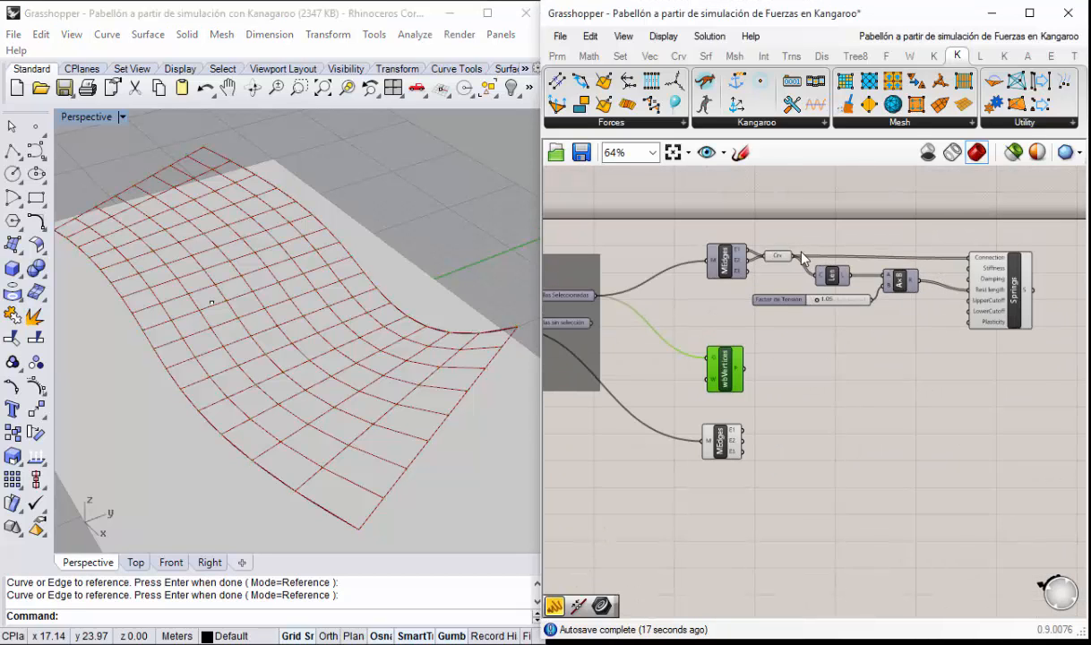
click(778, 257)
right_click(779, 259)
click(847, 263)
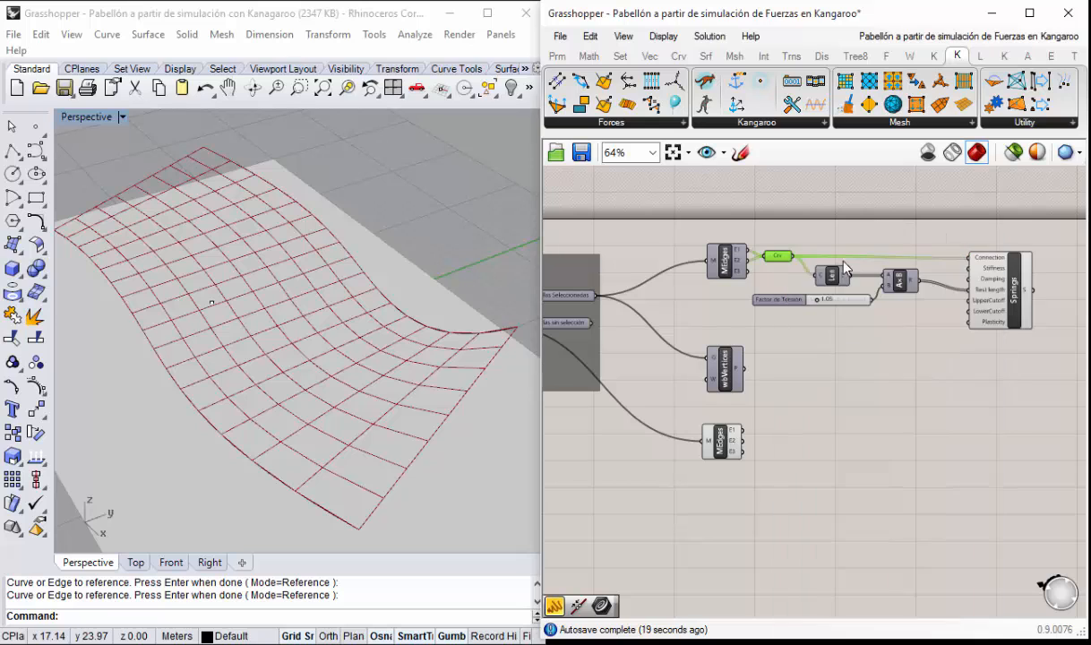
Step: Examine the Springs branch and highlight the new Mesh Edges component to compare its edges with the mesh in the viewport
right_drag(784, 388, 803, 361)
click(1044, 275)
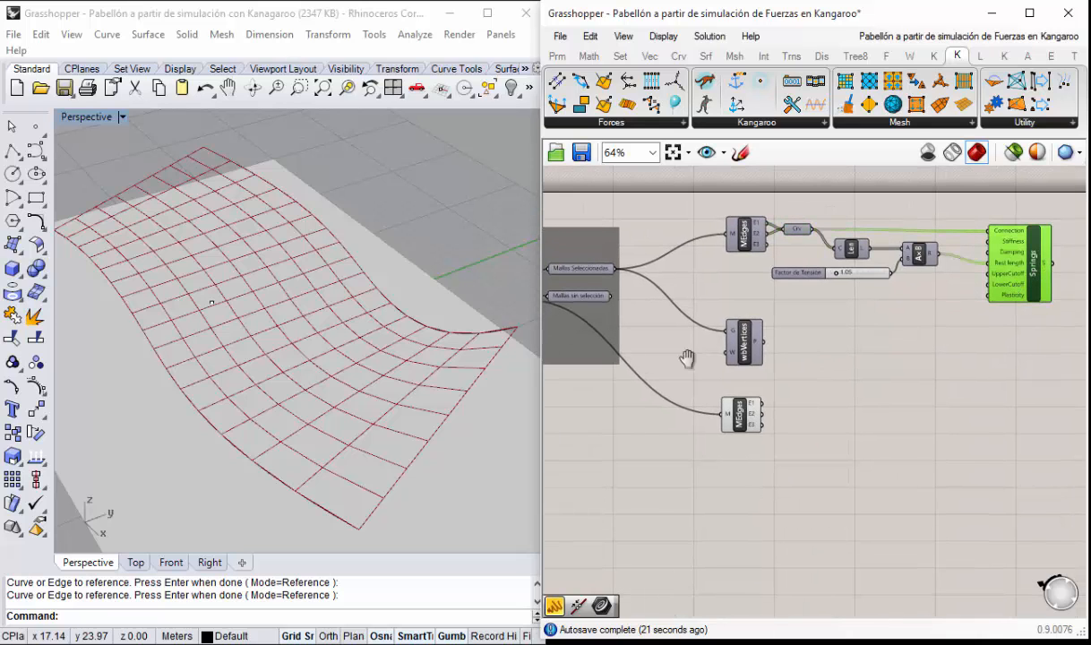
right_drag(687, 358, 813, 371)
scroll(813, 371, down, 2)
right_drag(663, 393, 806, 376)
scroll(713, 357, up, 1)
right_drag(713, 356, 456, 319)
scroll(806, 360, up, 2)
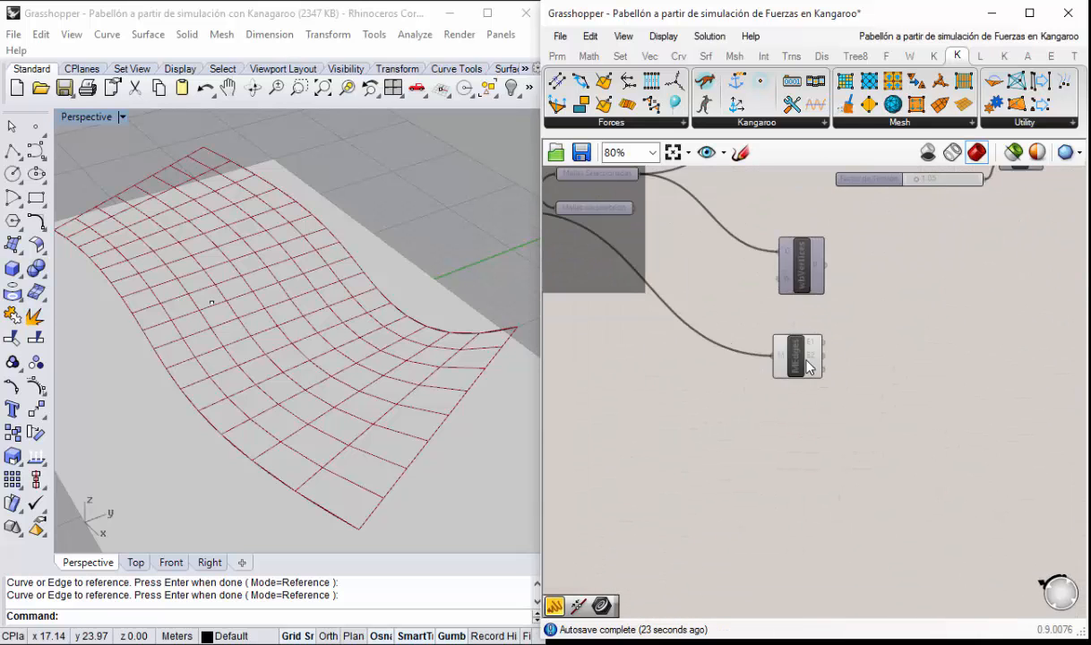
click(807, 366)
mouse_move(307, 392)
right_down()
mouse_move(227, 349)
mouse_move(324, 397)
right_up()
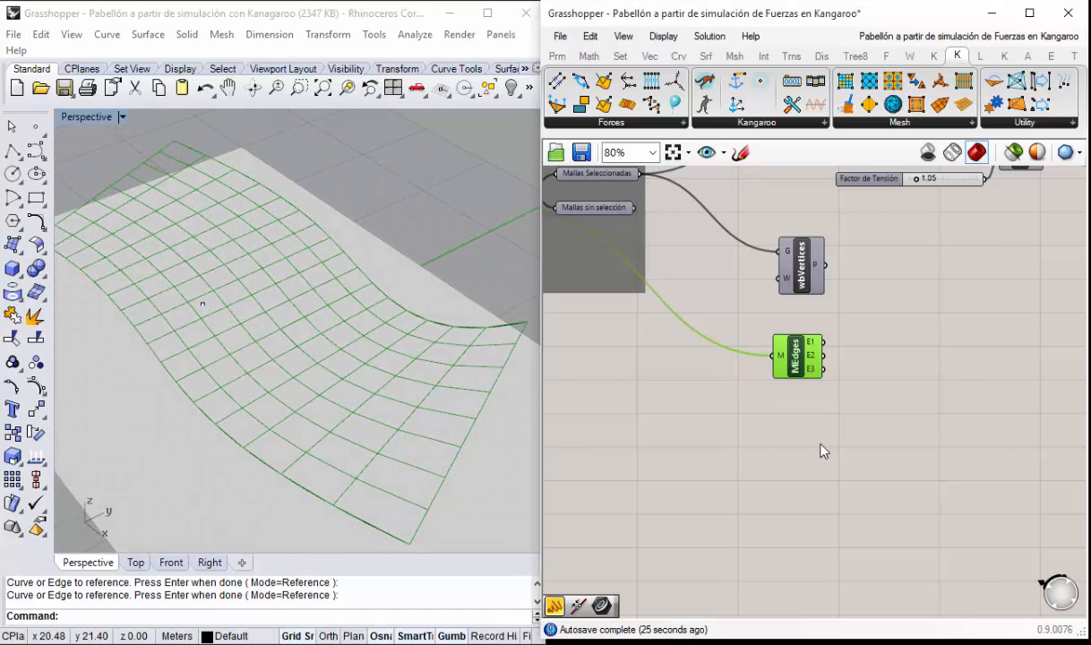
click(823, 451)
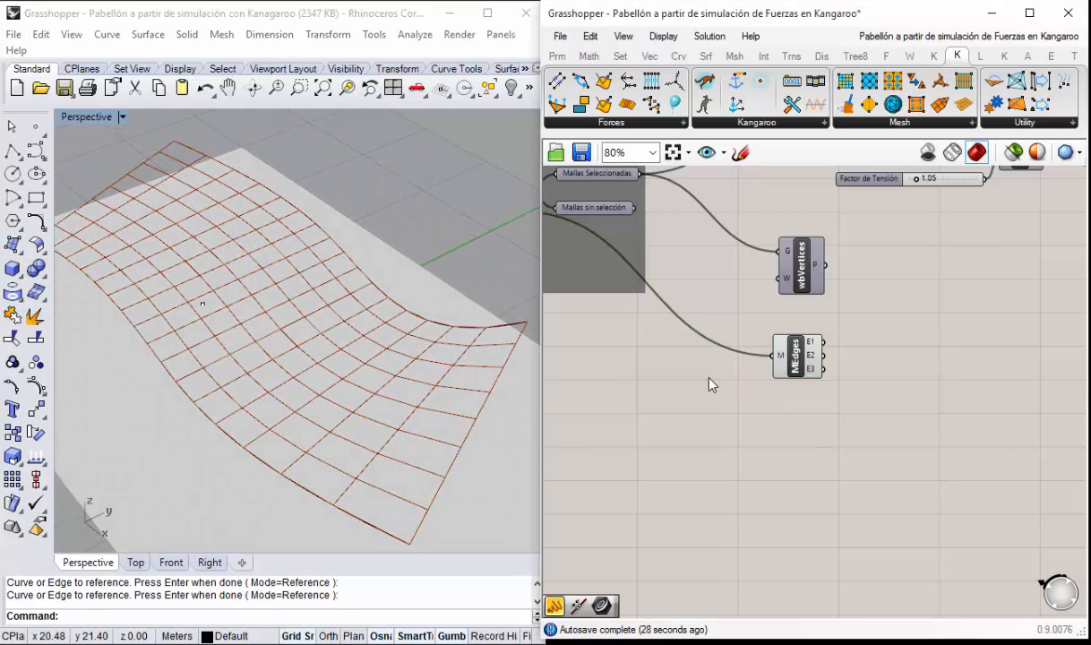
right_drag(712, 382, 775, 416)
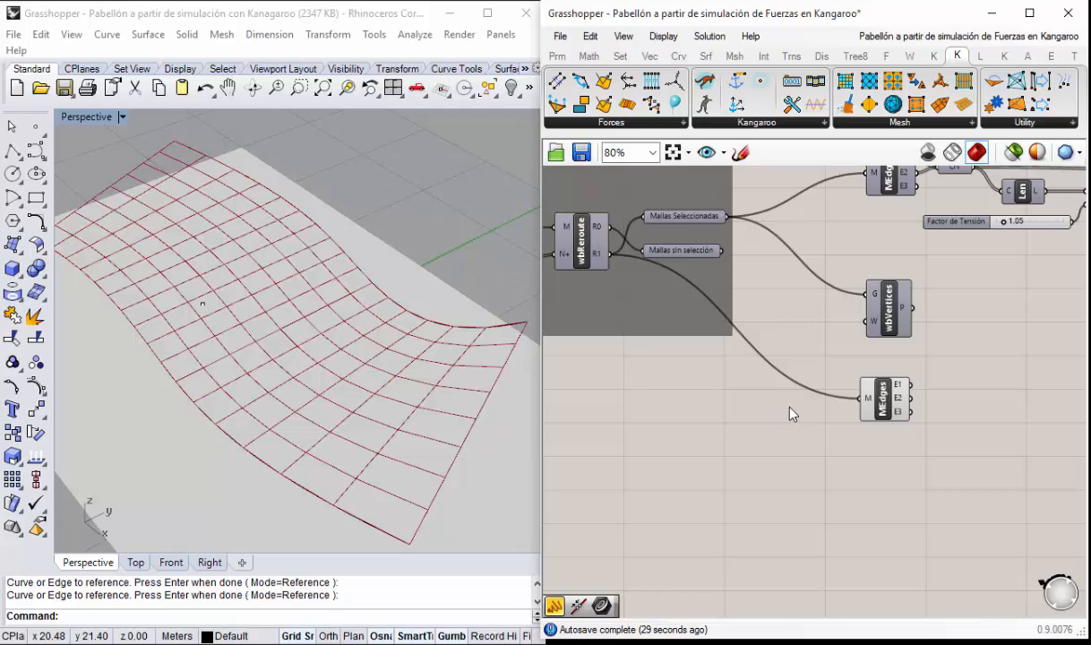
right_drag(894, 441, 818, 405)
click(811, 372)
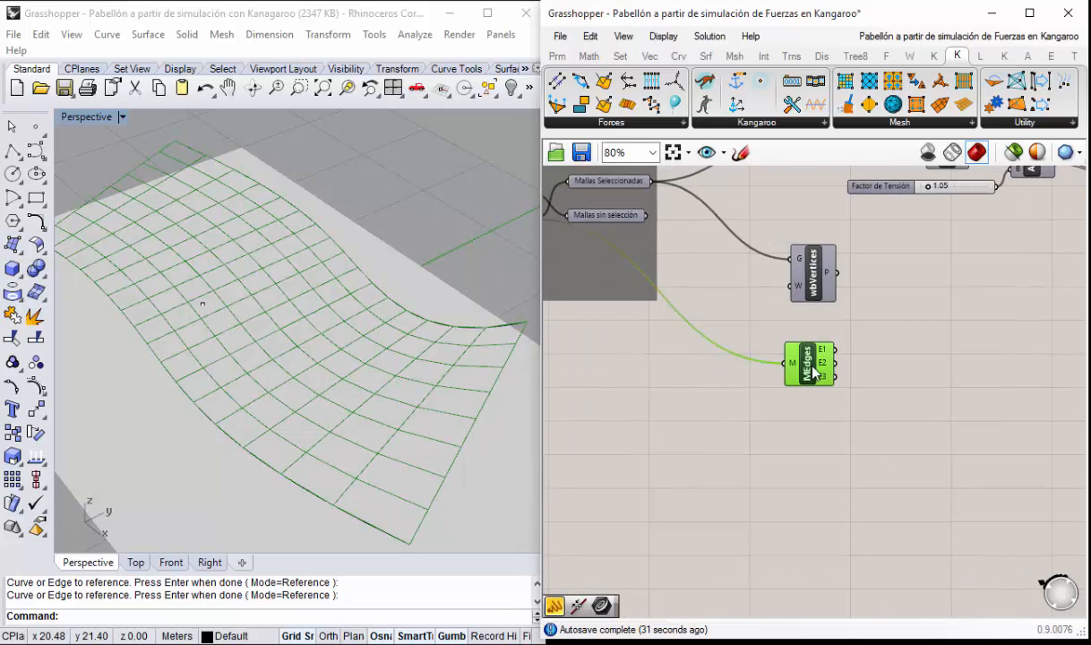
Step: Add a Join Curves component beside the new Mesh Edges component and connect the E1 output to its C input
right_drag(940, 377, 833, 409)
click(766, 389)
double_click(766, 389)
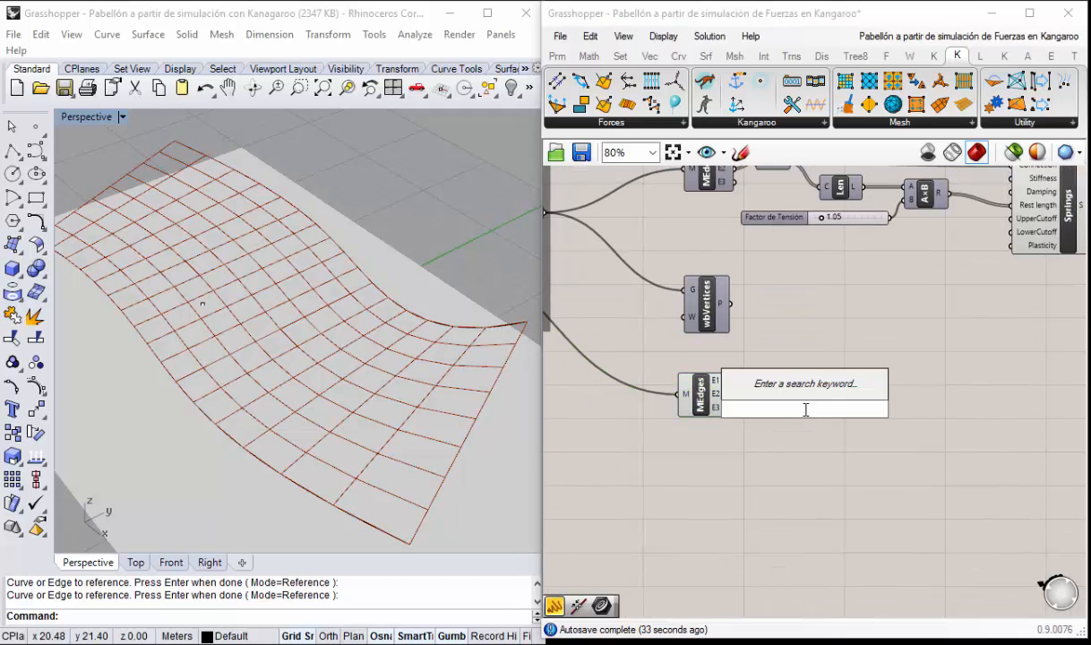
text(join)
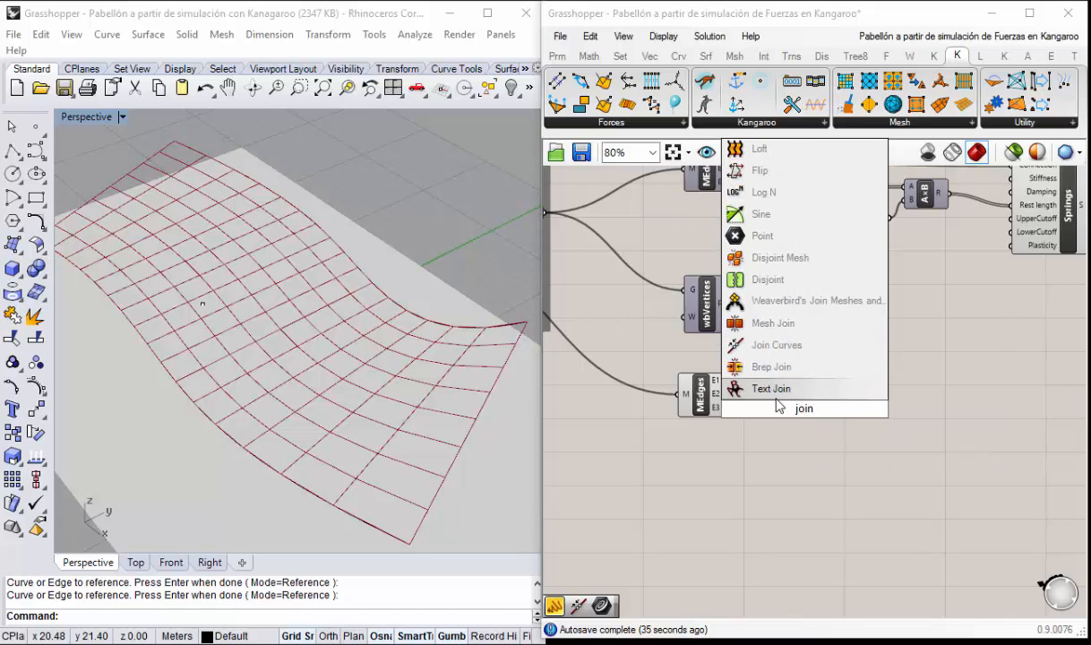
click(775, 345)
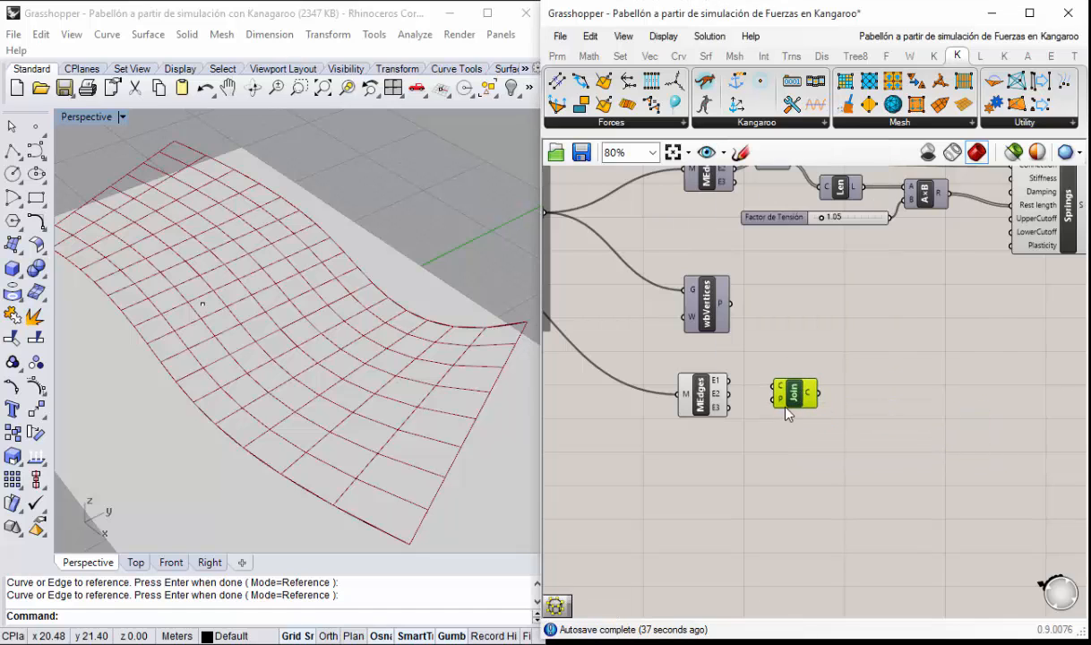
scroll(786, 412, up, 1)
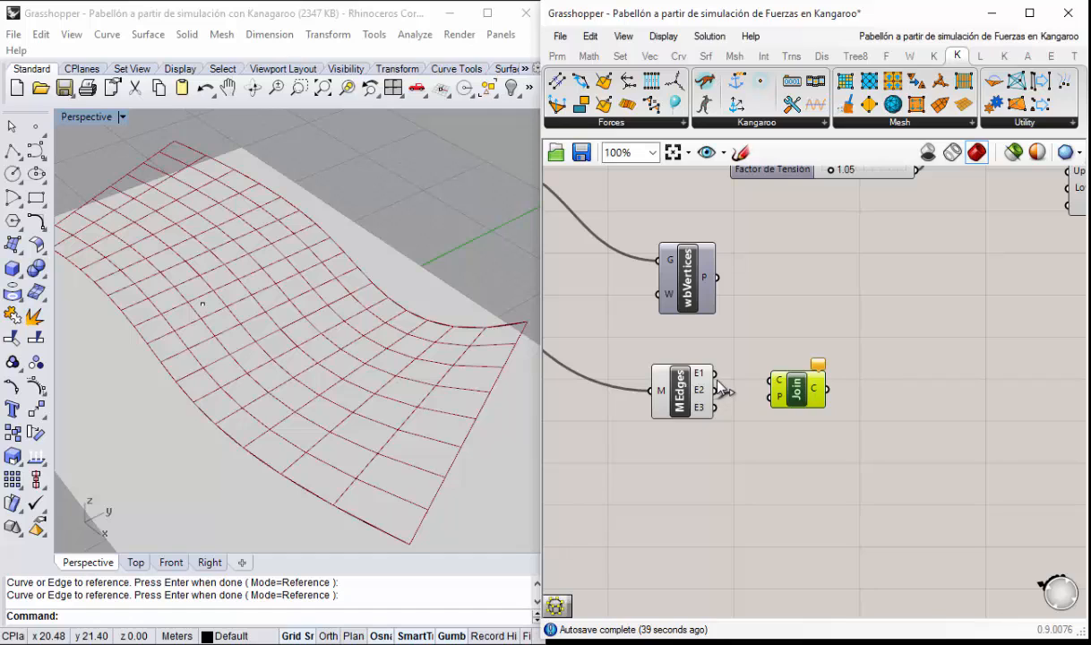
drag(715, 373, 776, 386)
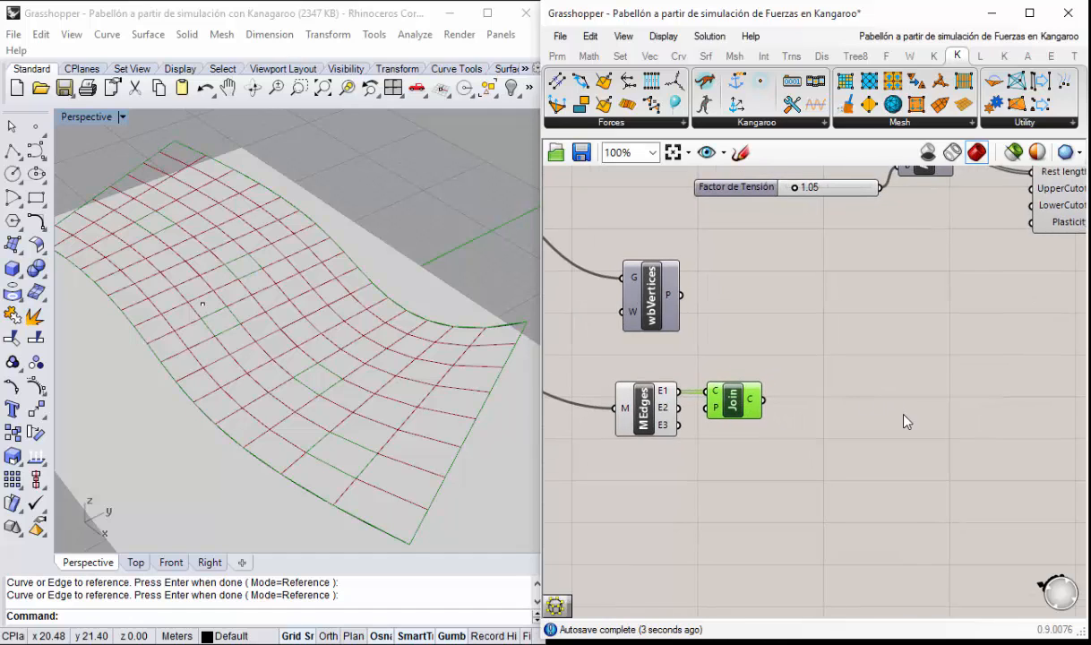
Step: Add a Curve Closest Point component beside Join and connect the Join component's C output to its C input
double_click(859, 394)
text(crv)
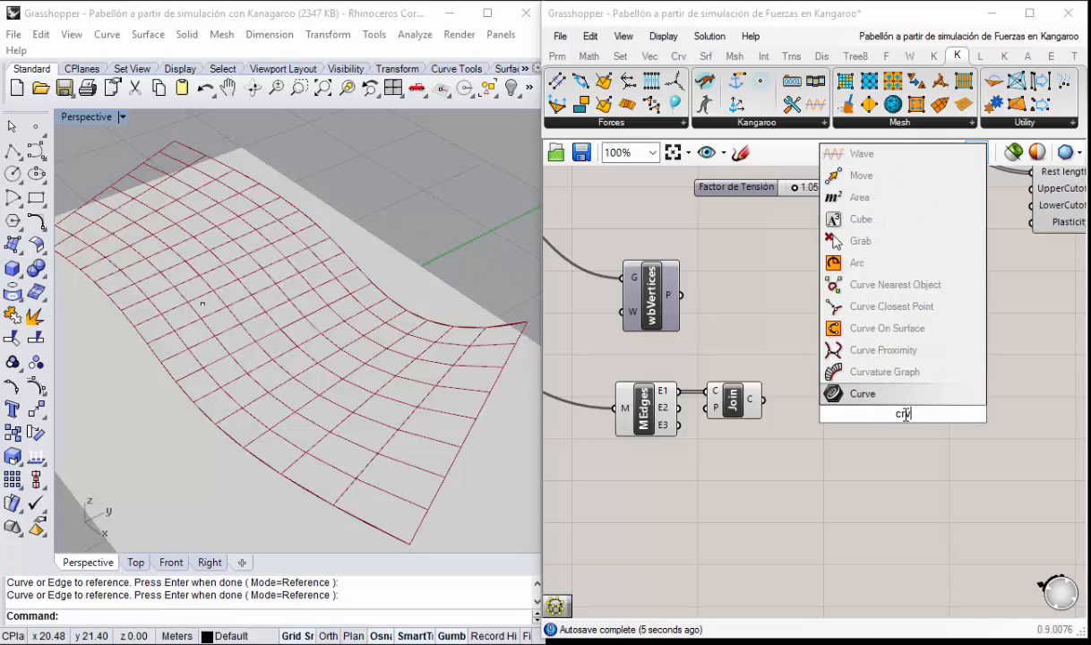
text( cp)
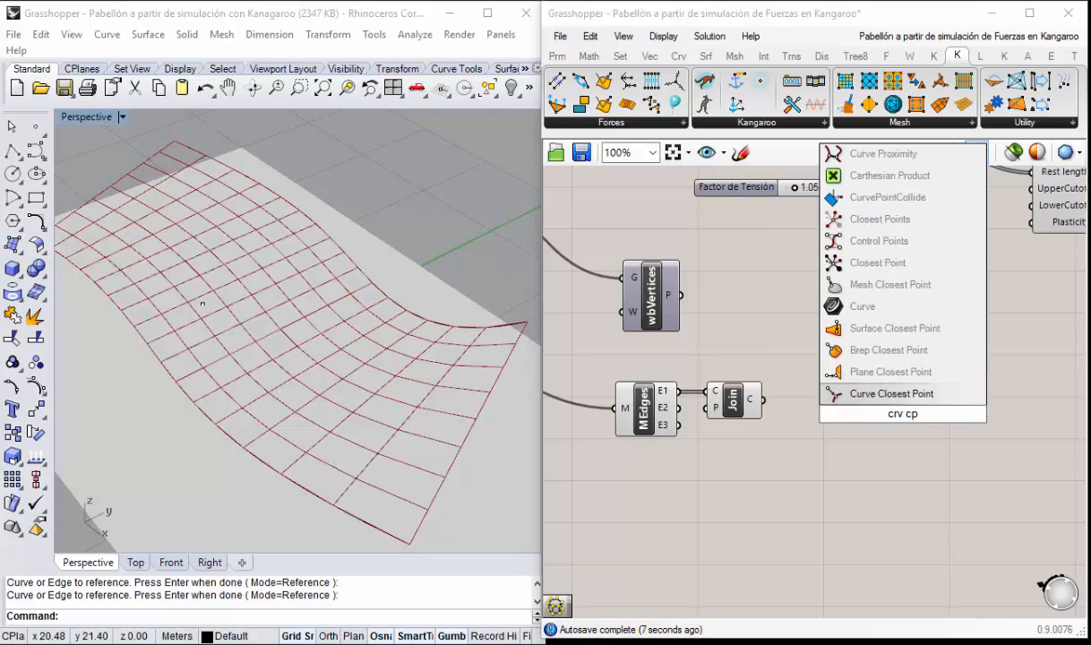
click(851, 393)
click(857, 397)
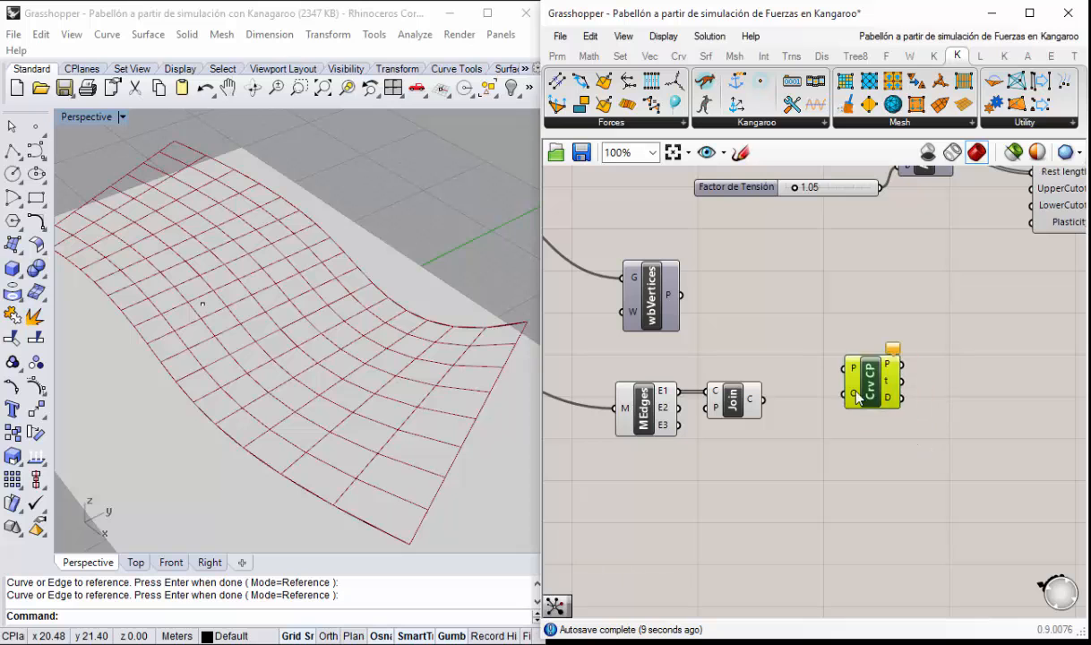
drag(858, 397, 837, 415)
right_drag(255, 405, 439, 387)
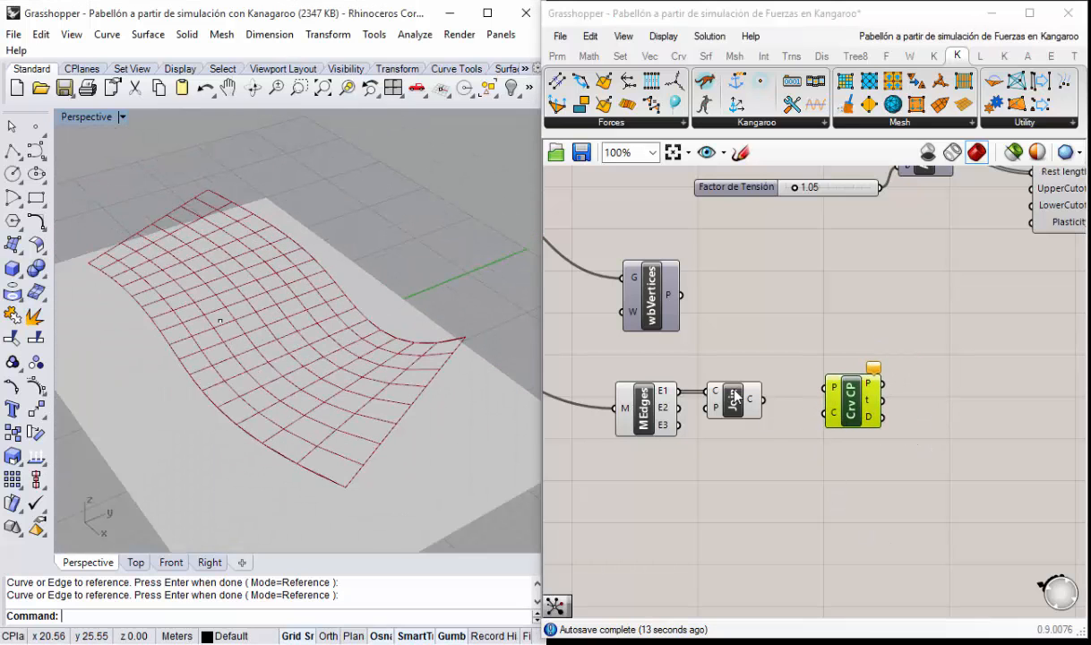
drag(763, 400, 830, 400)
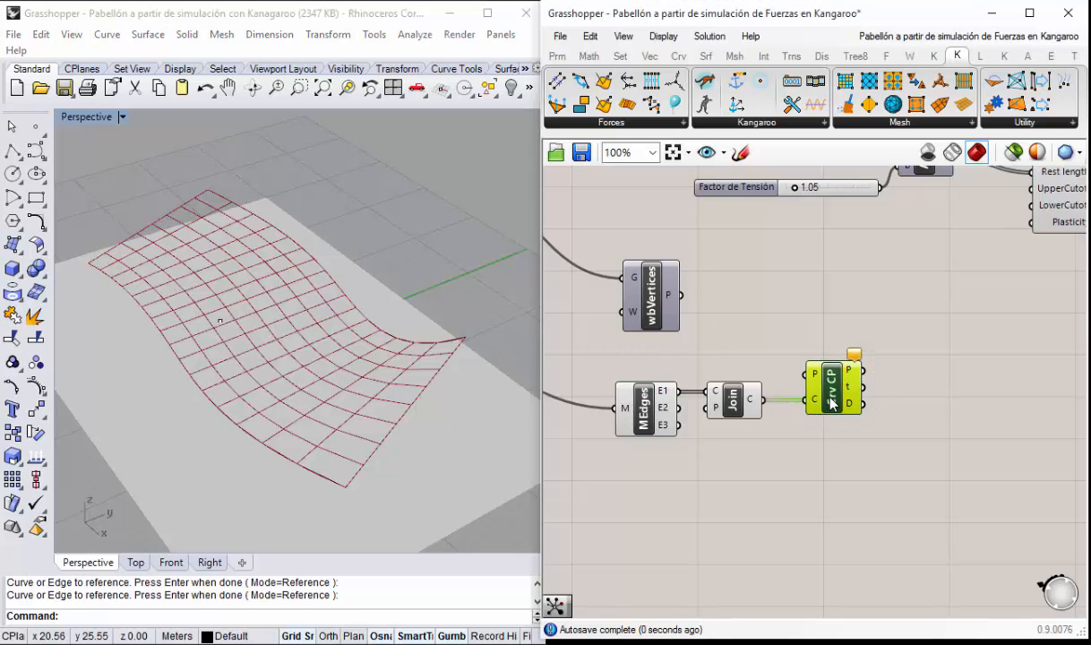
click(866, 501)
Step: Connect the wbVertices component's P output to the Curve Closest Point component's P input
right_drag(801, 351, 848, 370)
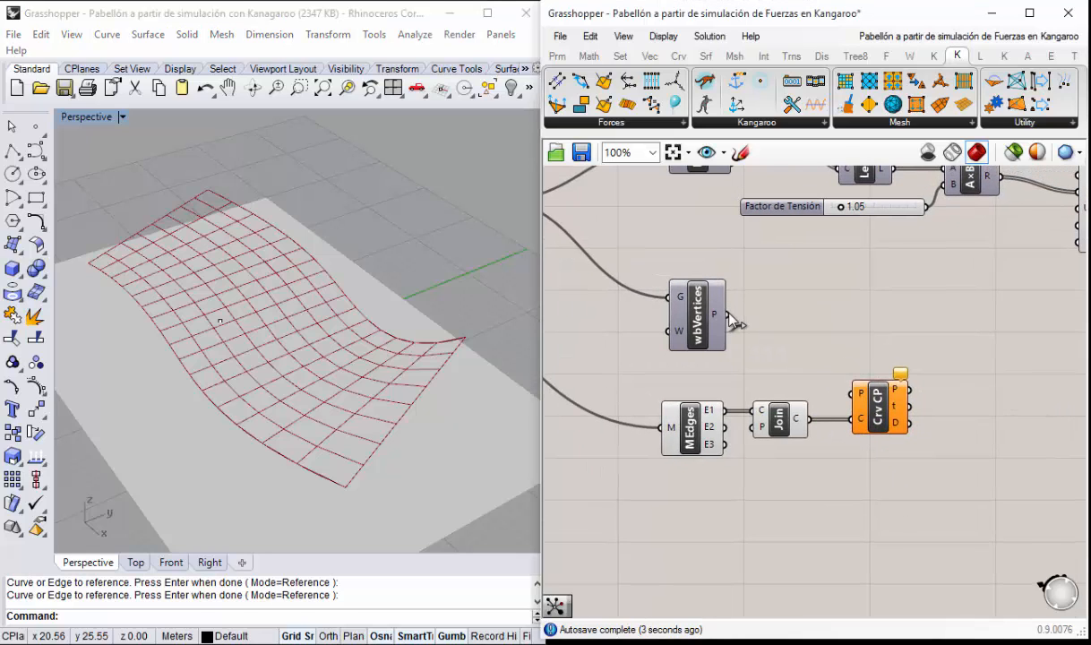
right_drag(642, 317, 841, 401)
scroll(841, 401, down, 2)
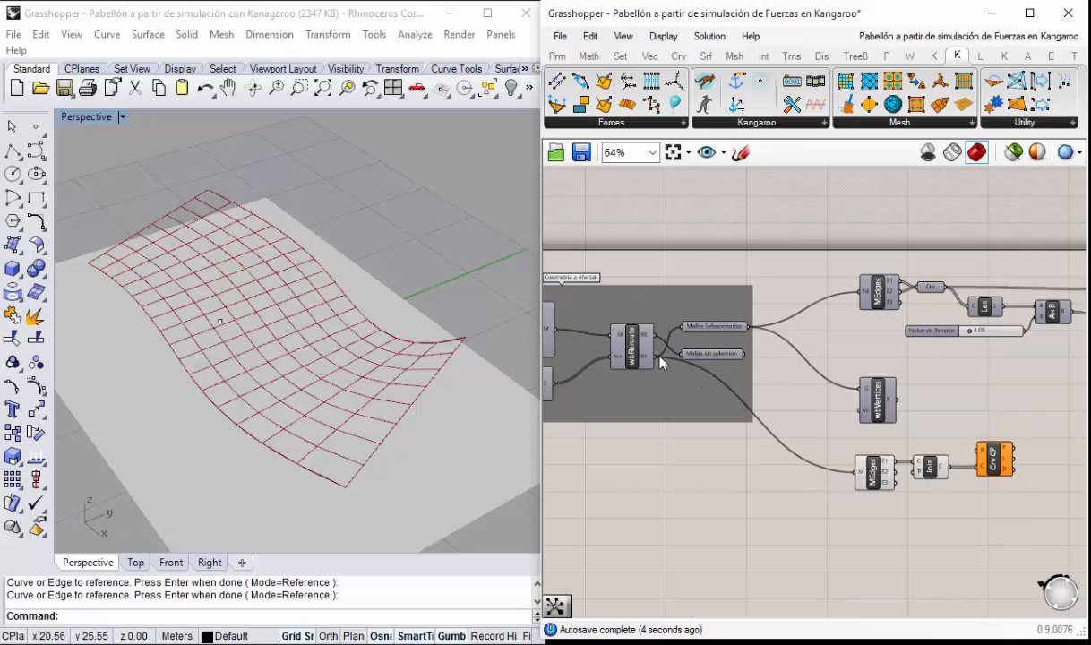
right_drag(949, 431, 796, 341)
scroll(797, 341, up, 2)
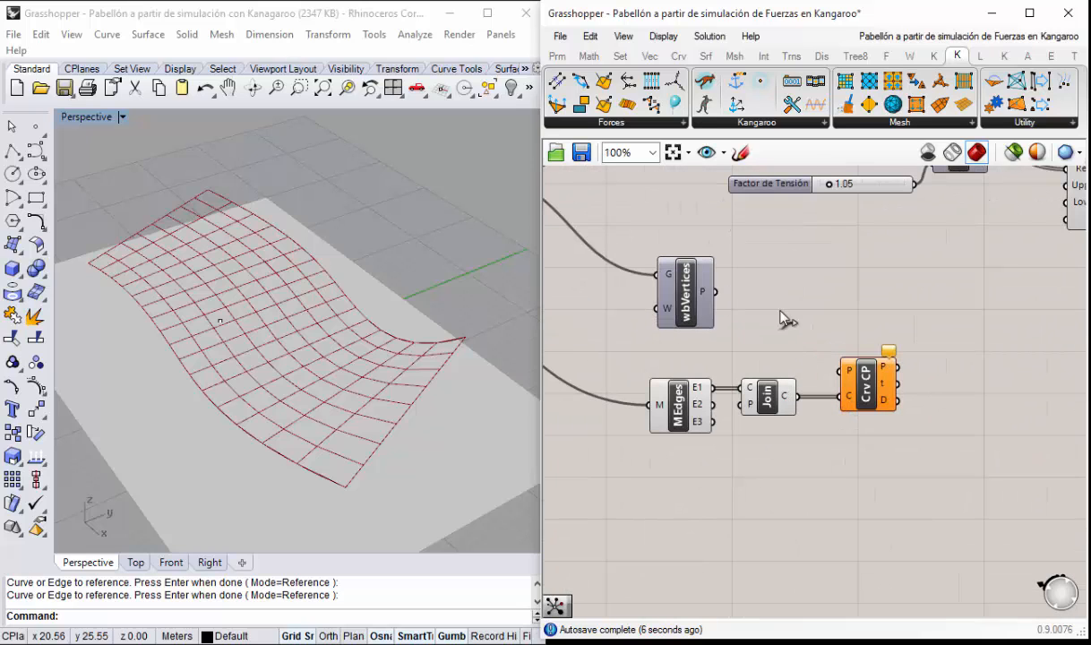
drag(716, 291, 856, 390)
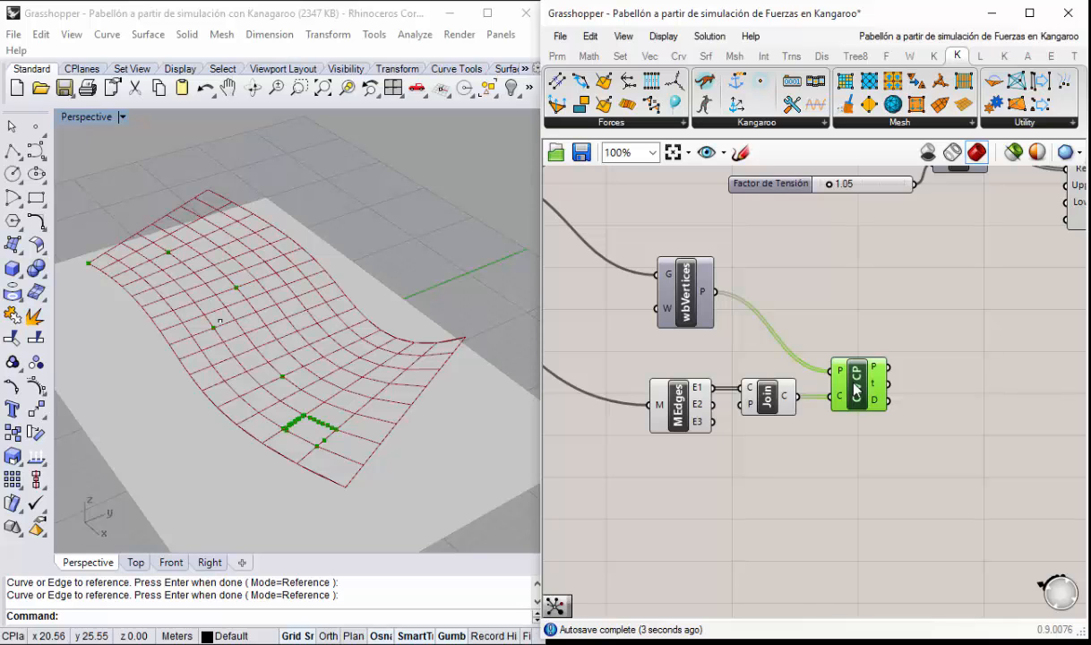
Step: Highlight the Mallas sin selección parameter and check its display options against the closest points on the mesh
right_drag(714, 353, 903, 344)
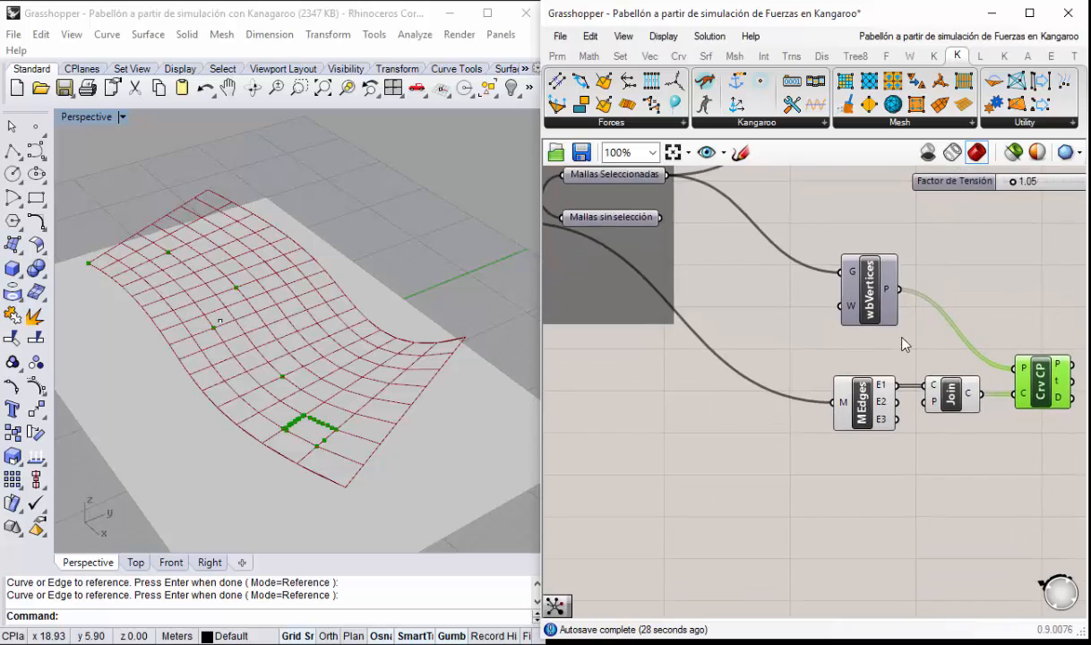
click(672, 242)
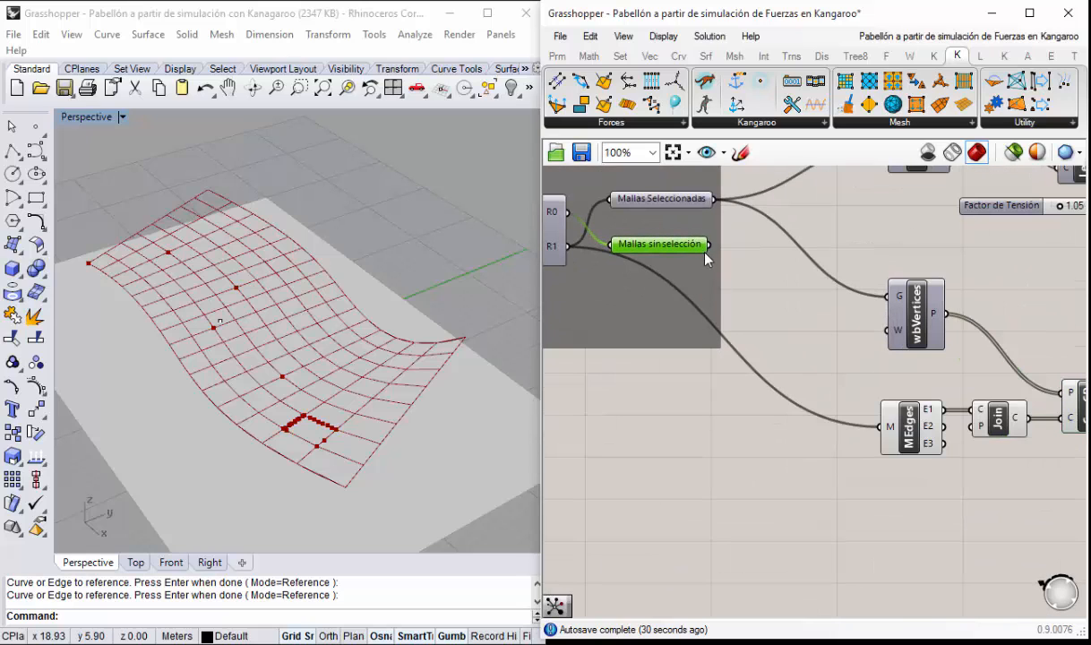
right_click(662, 243)
click(729, 225)
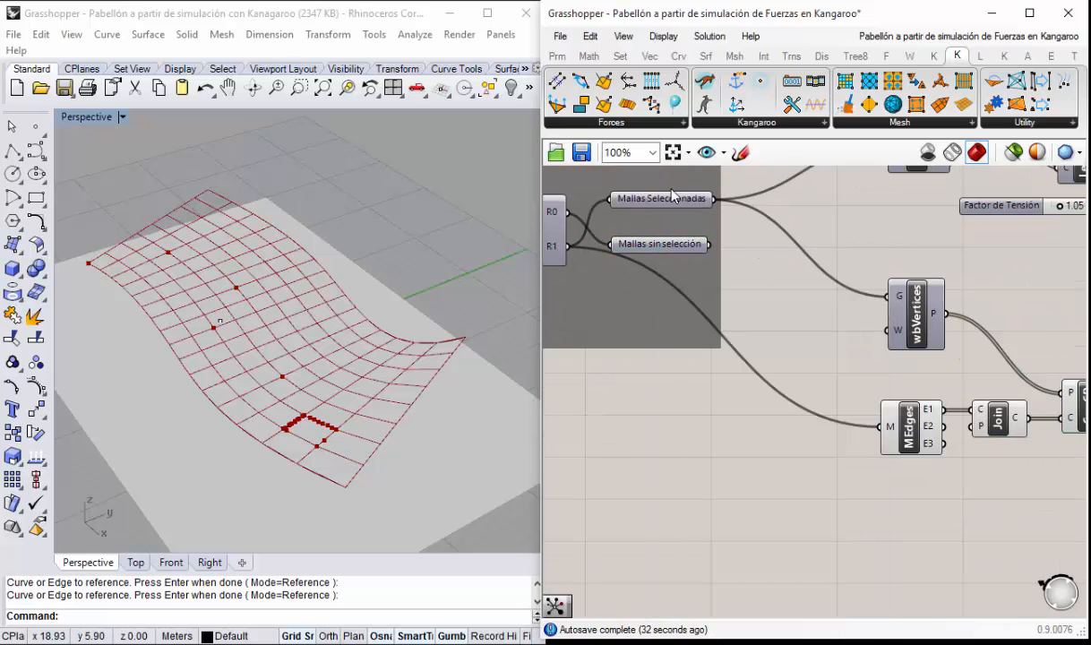
Step: Connect the Mallas sin selección output to the wbVertices component's G input, replacing the Mallas Seleccionadas connection
click(654, 206)
right_drag(673, 188, 639, 257)
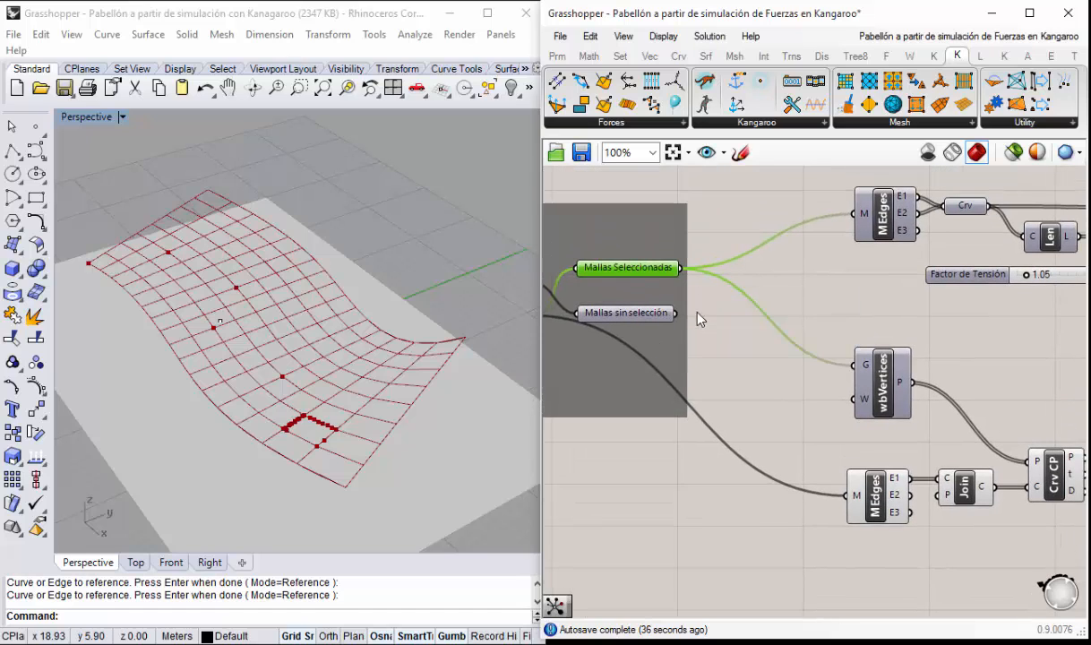
drag(675, 315, 841, 366)
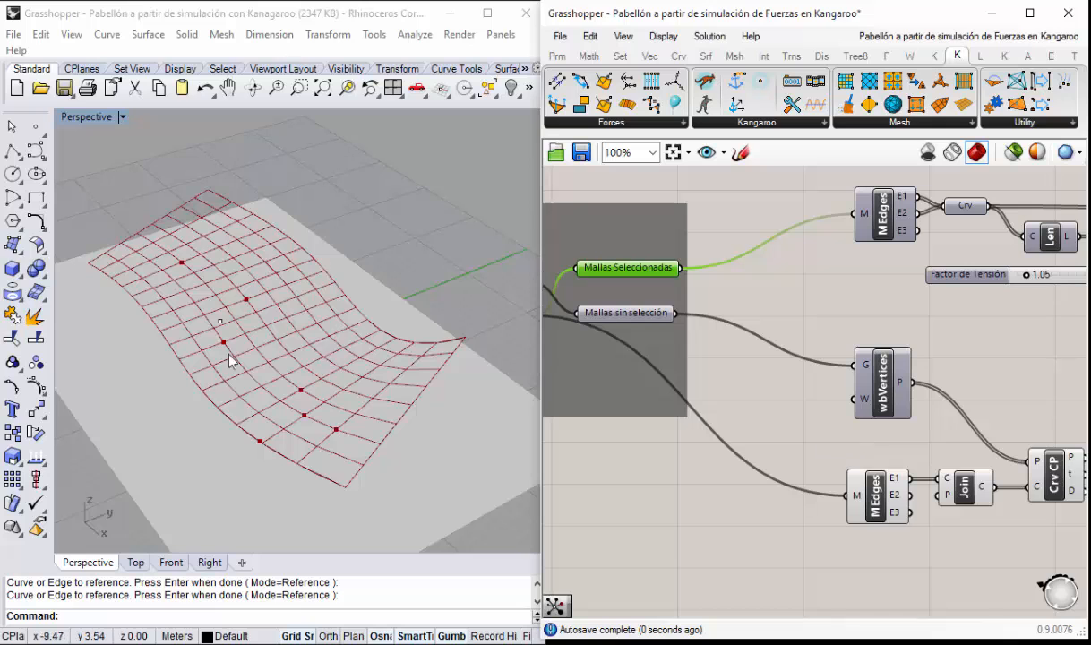
right_drag(1054, 486, 898, 428)
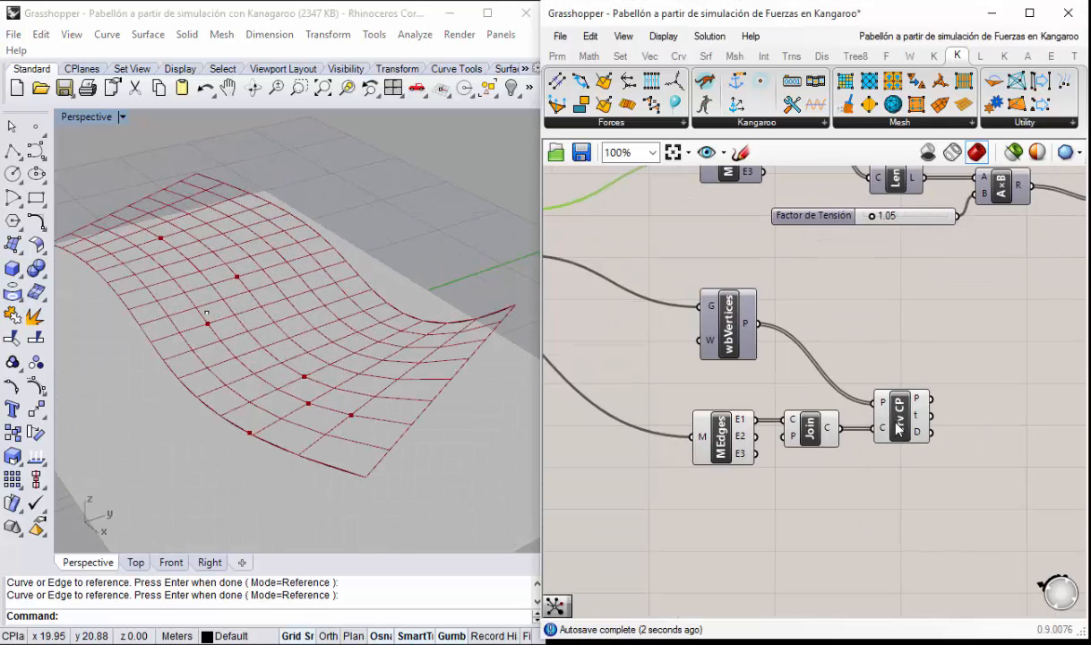
Step: Arrange the lower Mesh Edges, Join and Curve Closest Point components in a compact row beneath the wbVertices component
drag(898, 428, 912, 420)
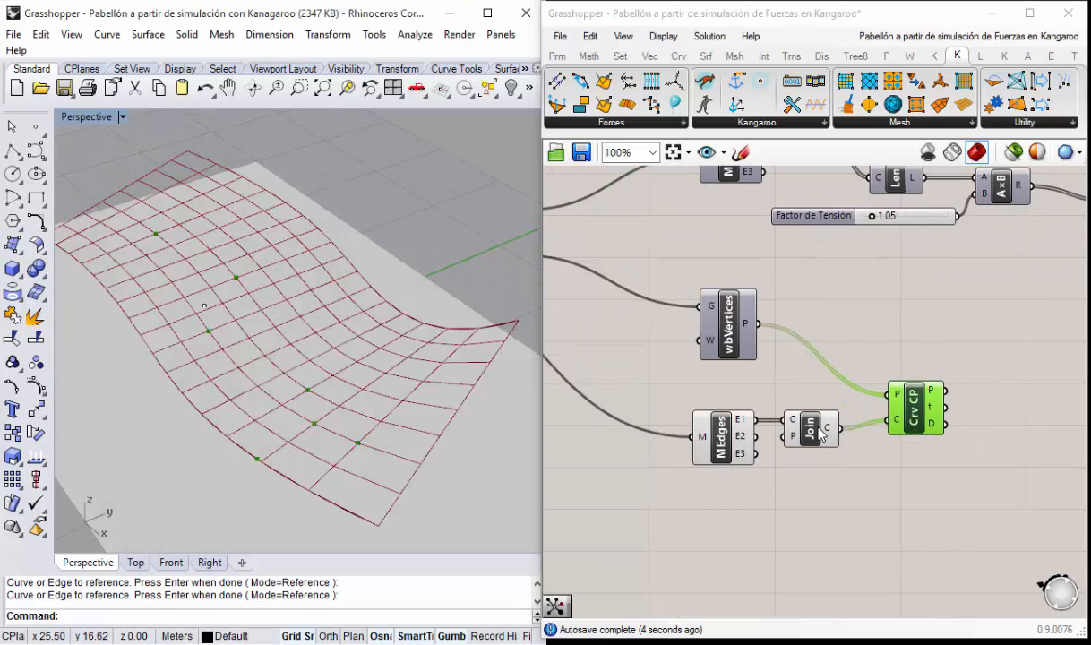
click(720, 433)
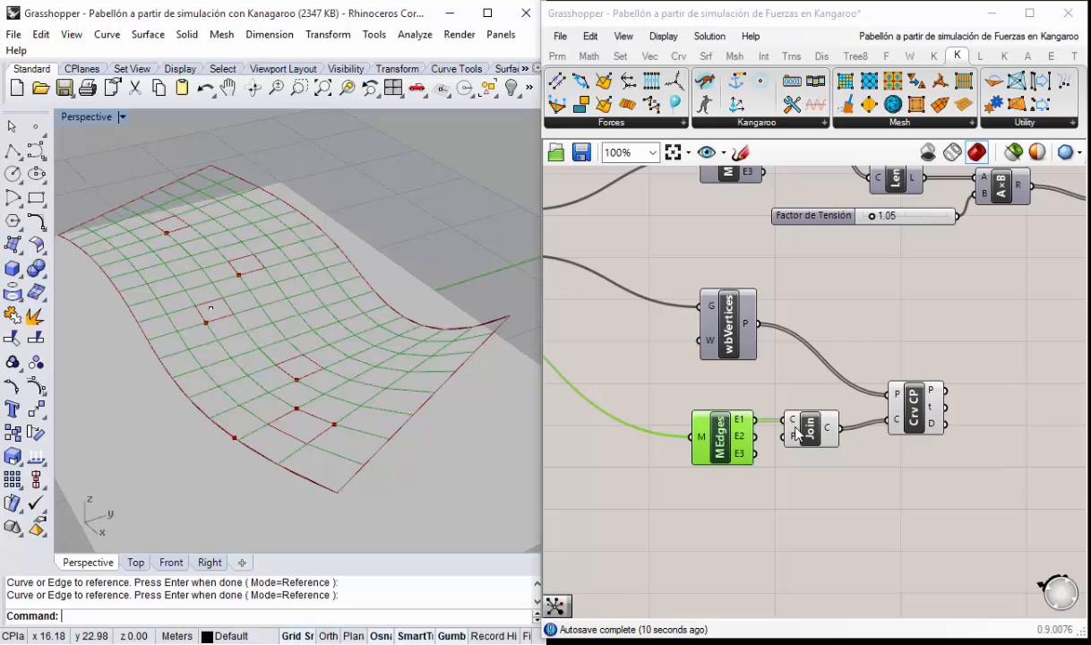
drag(964, 499, 678, 387)
drag(910, 401, 809, 420)
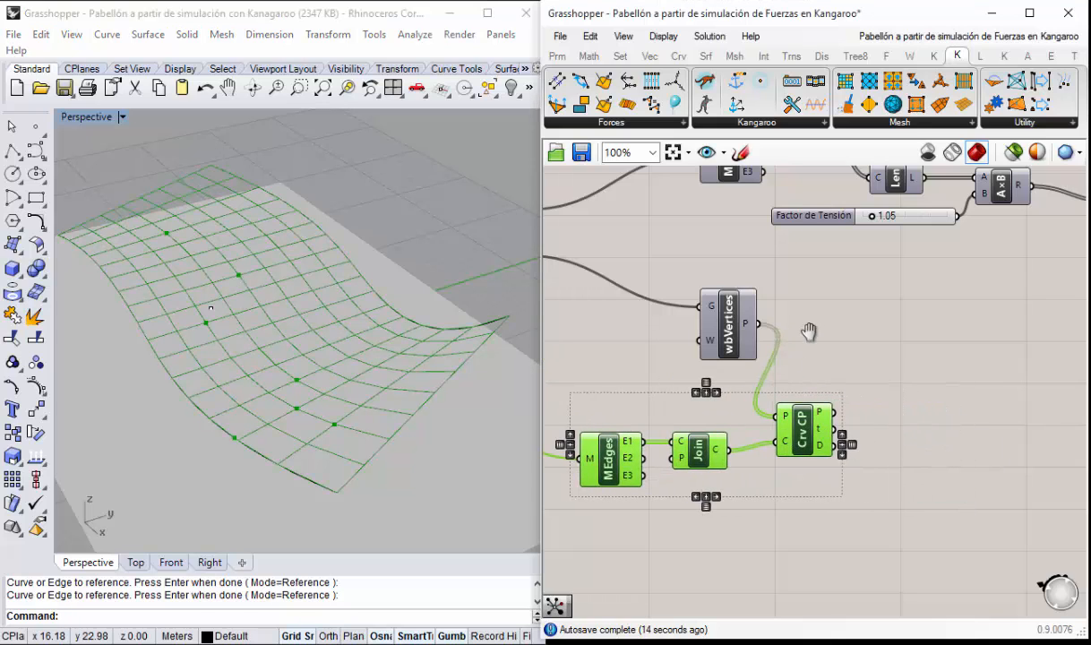
right_drag(733, 334, 784, 325)
click(848, 297)
right_drag(849, 297, 891, 256)
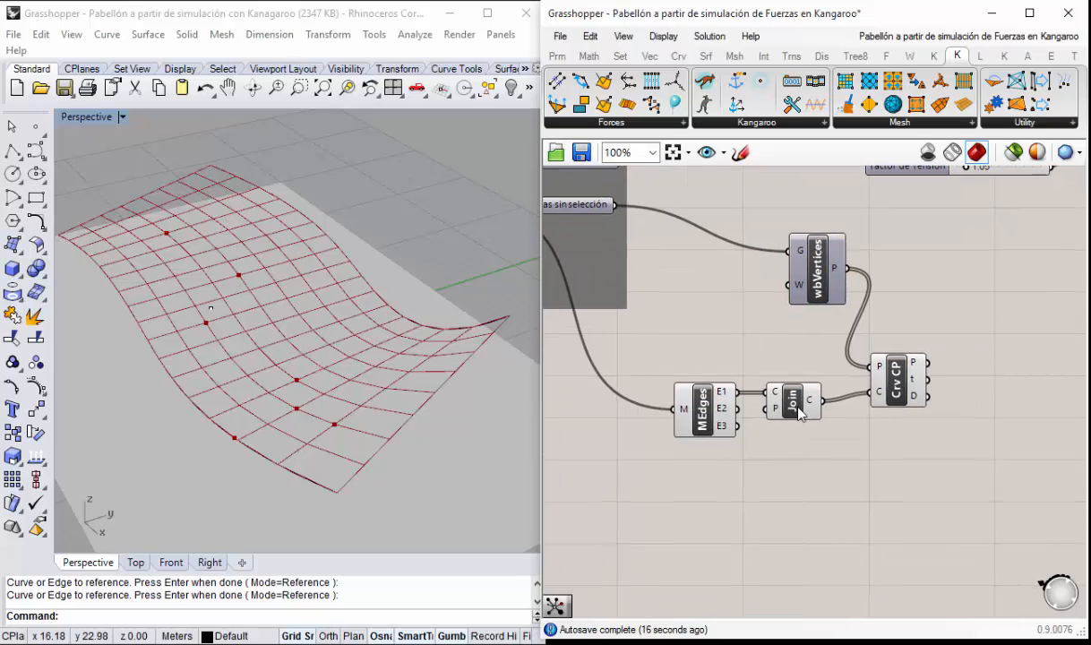
drag(795, 412, 824, 403)
click(766, 421)
drag(712, 417, 743, 408)
click(865, 462)
Step: Add a second Weaverbird's Vertices component on the free canvas beside the existing wbVertices
right_drag(967, 356, 838, 384)
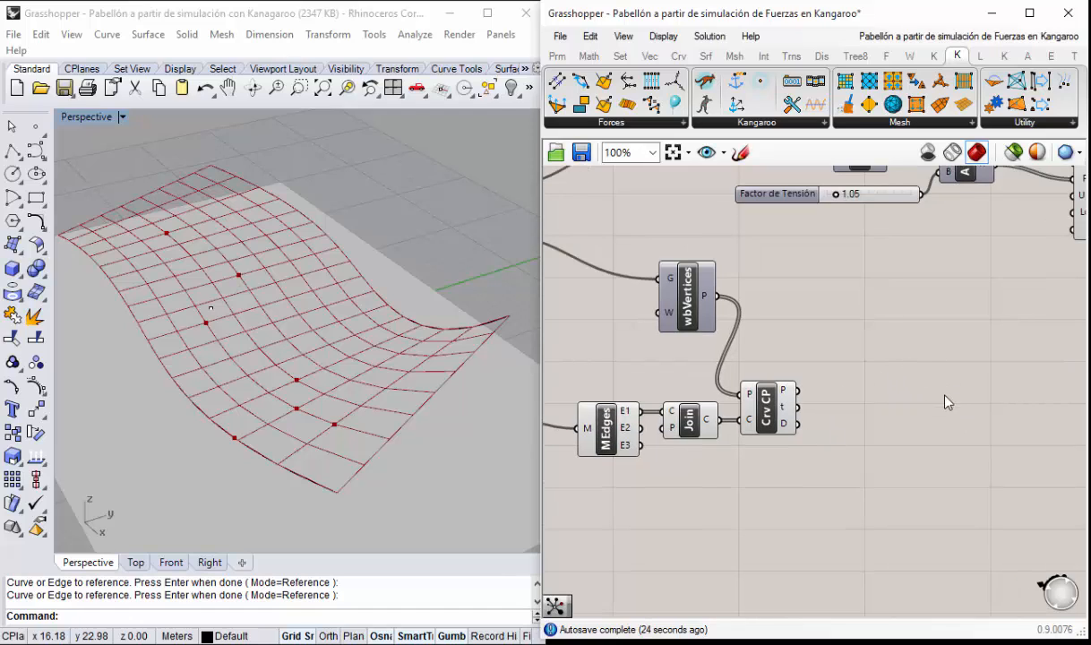
double_click(909, 394)
text(w)
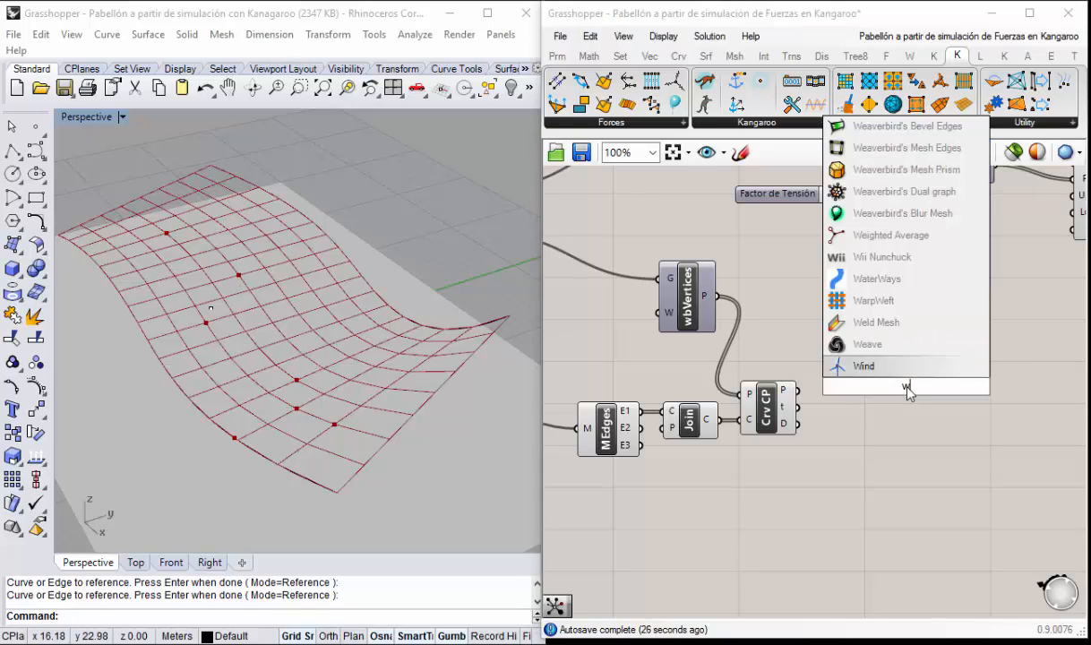
text(bver)
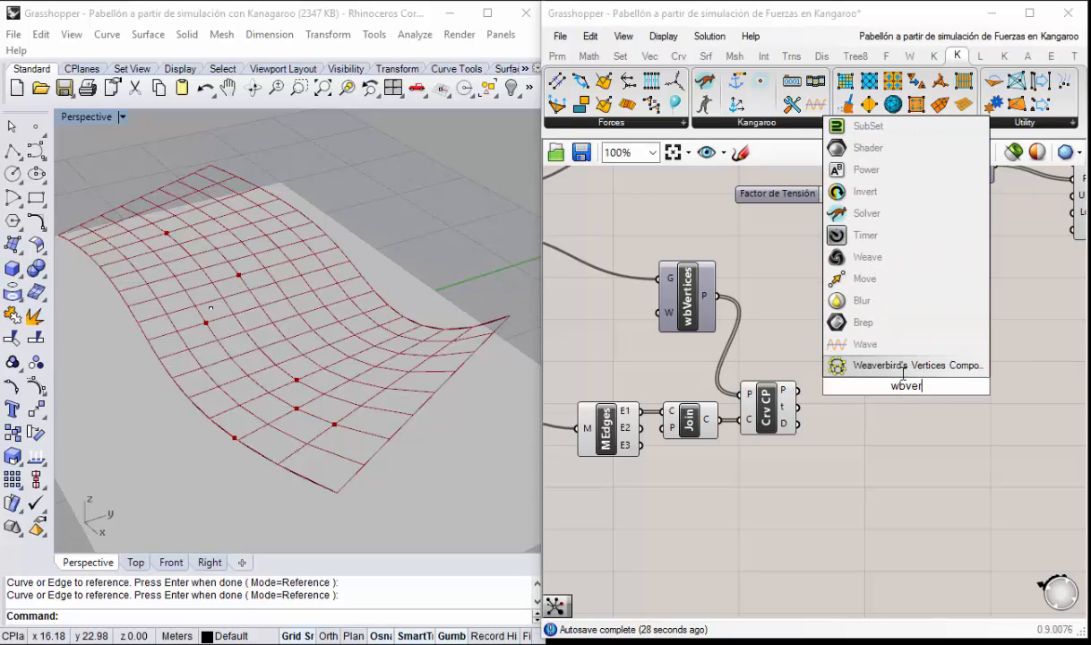
click(893, 365)
drag(907, 394, 873, 312)
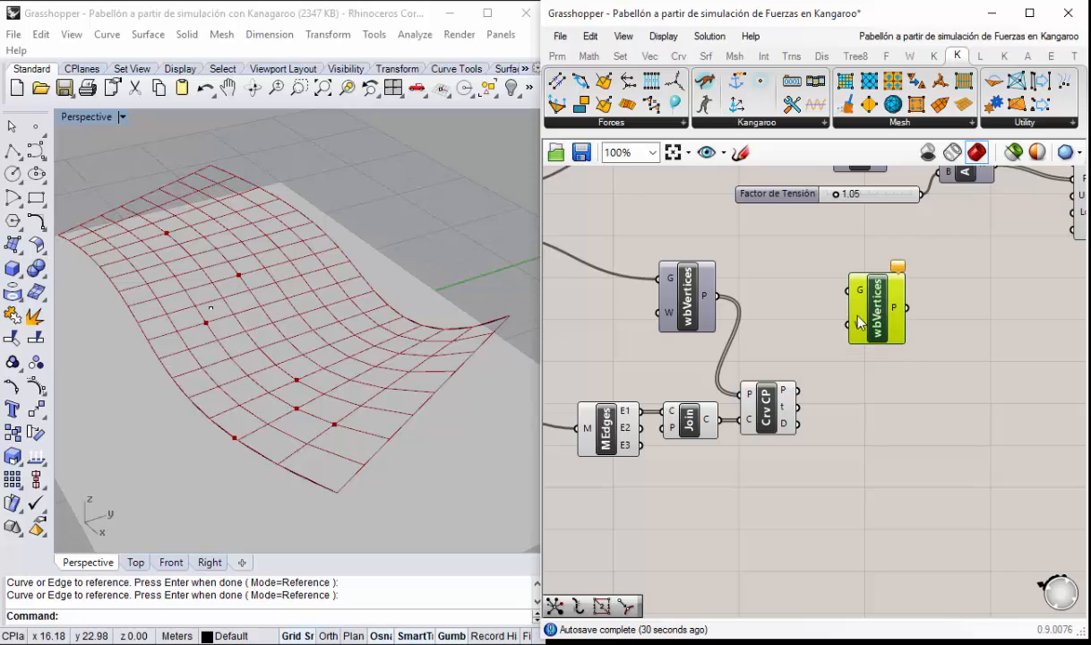
Step: Connect the Mallas Seleccionadas output to the new wbVertices component's G input and compare both mesh parameters
right_drag(810, 331, 886, 380)
scroll(885, 380, down, 2)
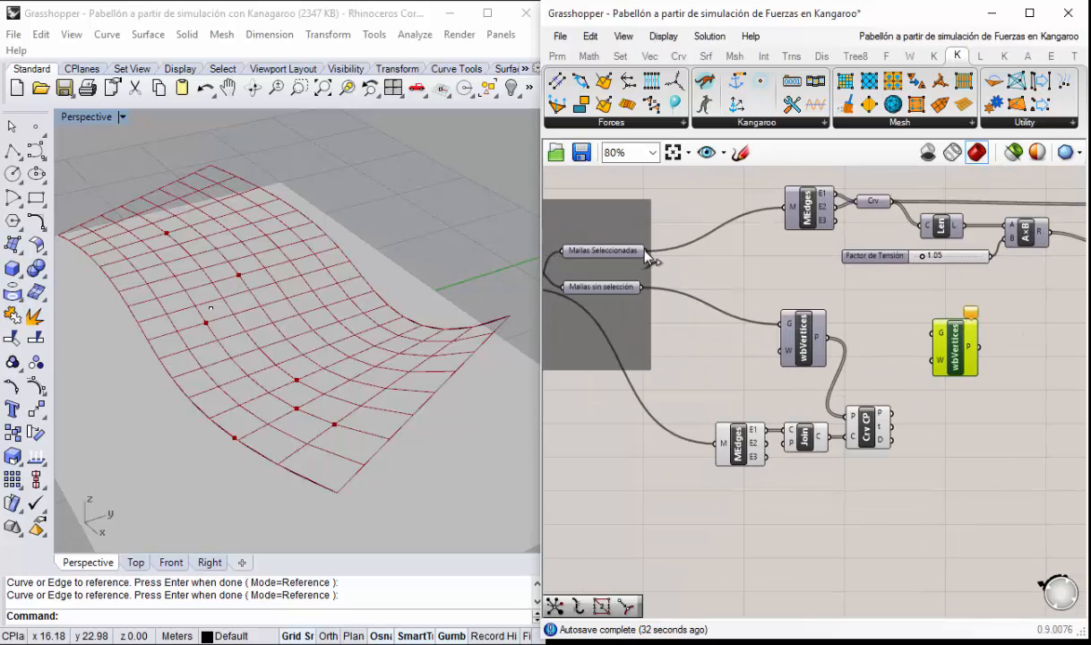
drag(646, 253, 978, 335)
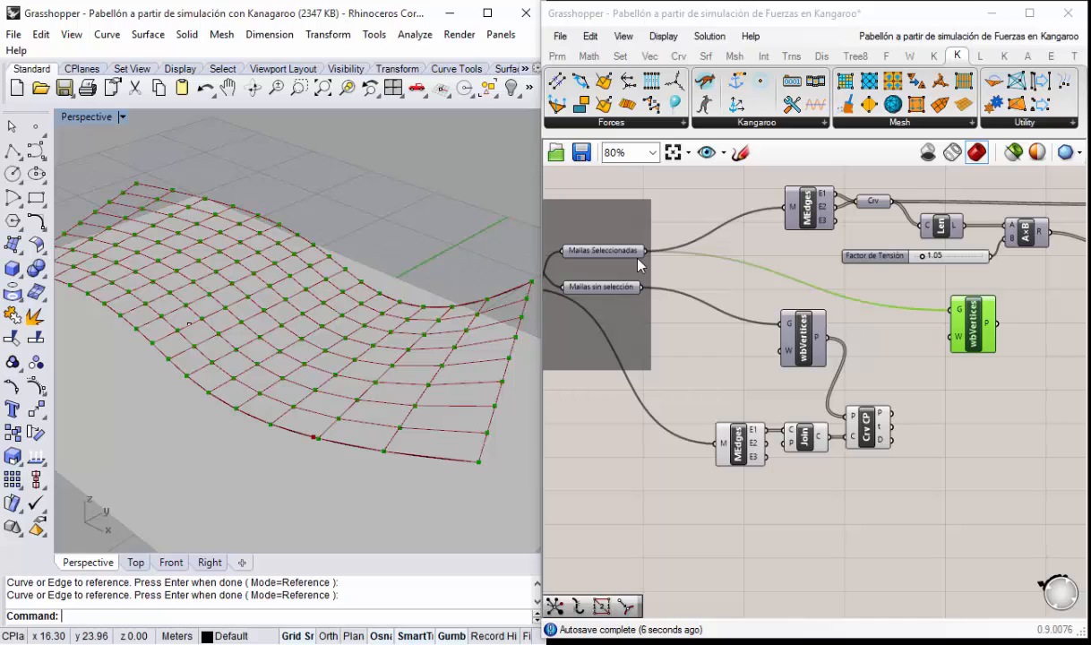
click(593, 251)
click(591, 287)
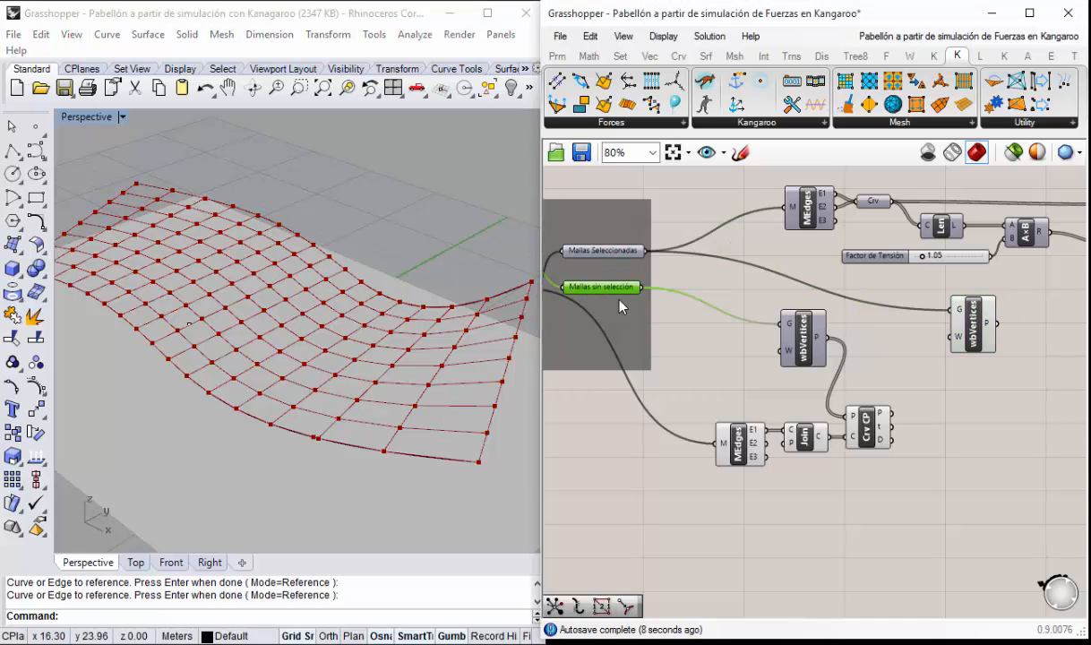
Step: Turn off the preview of the lower Mesh Edges and Join components together
right_drag(882, 416, 811, 387)
right_drag(797, 429, 725, 420)
scroll(698, 447, up, 1)
drag(726, 472, 643, 365)
middle_click(707, 393)
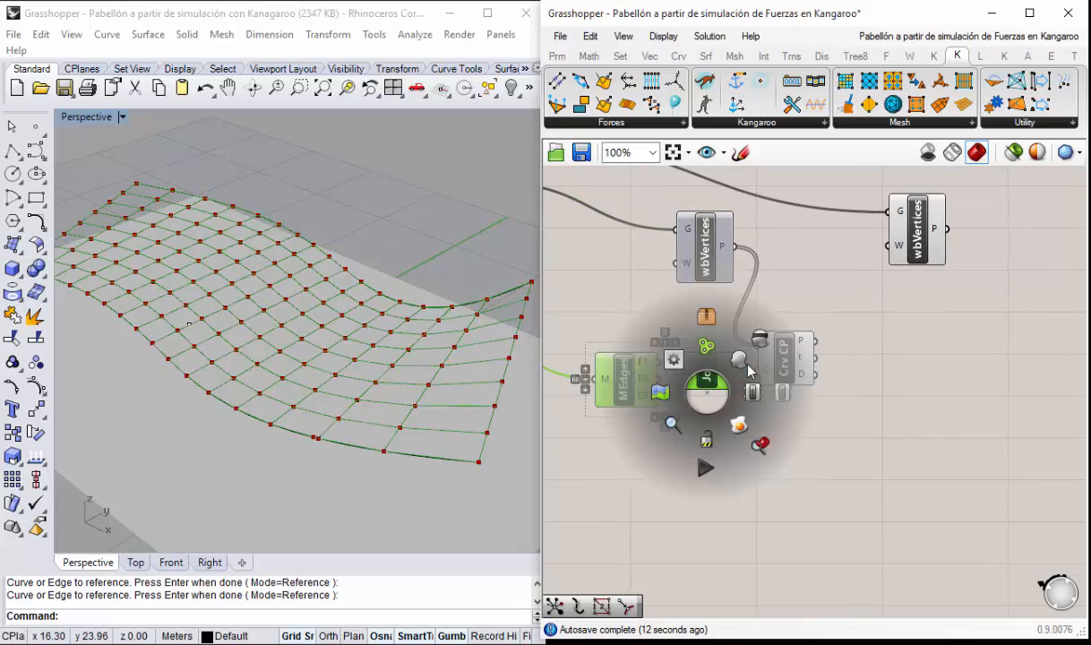
click(760, 340)
click(883, 405)
Step: Check the Curve Closest Point result on the mesh boundary and turn off the second wbVertices component's preview
click(787, 361)
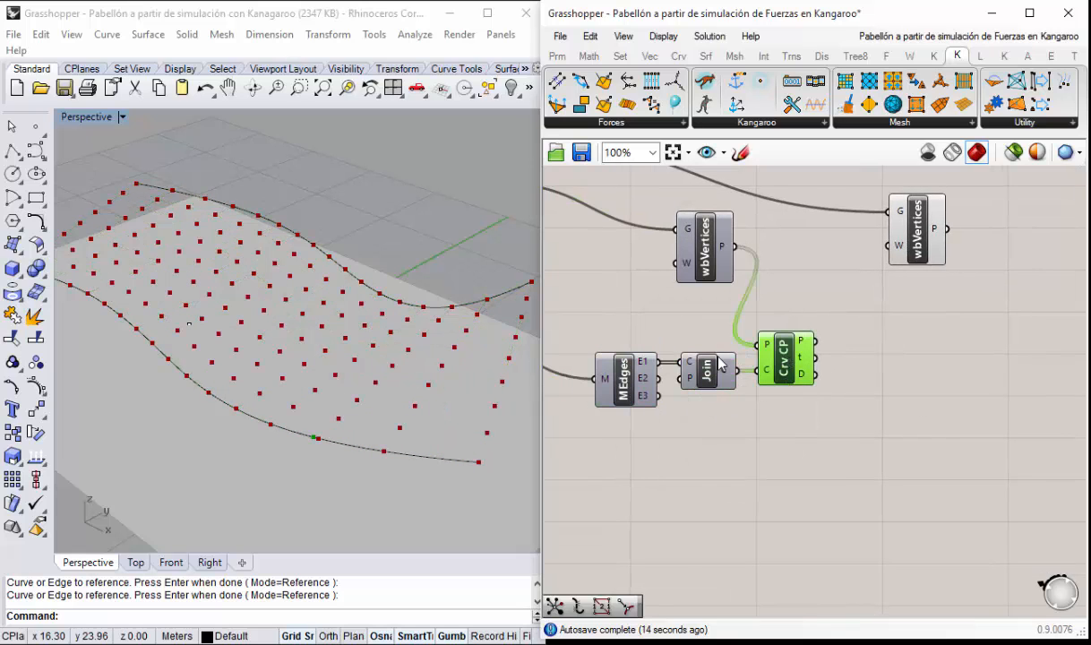
right_drag(309, 389, 268, 390)
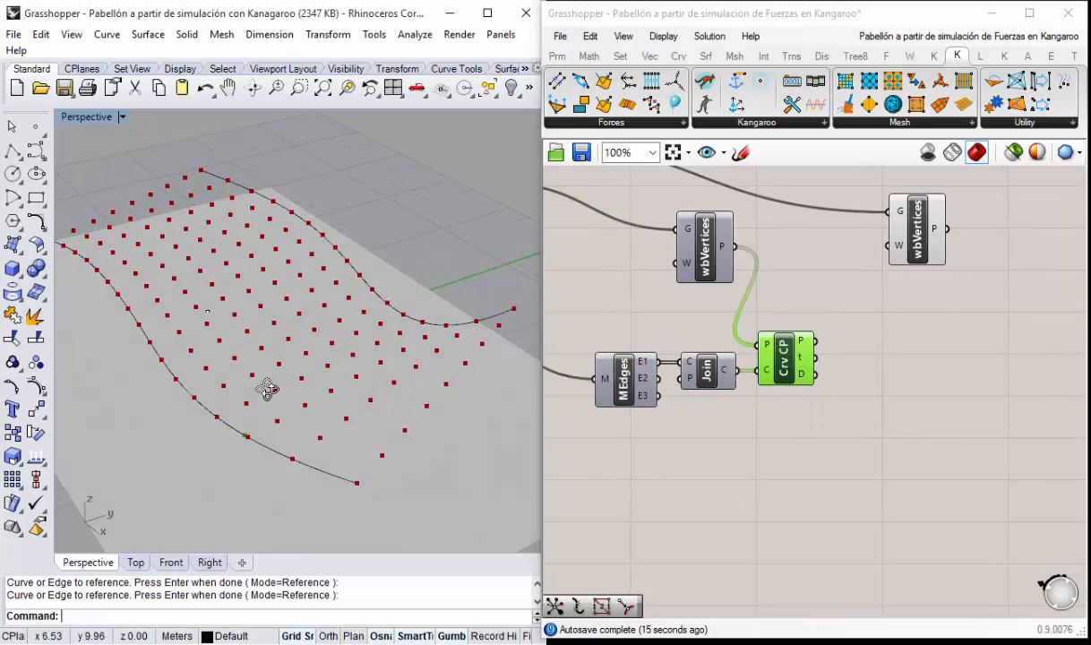
right_click(926, 246)
click(910, 285)
right_drag(421, 349, 281, 403)
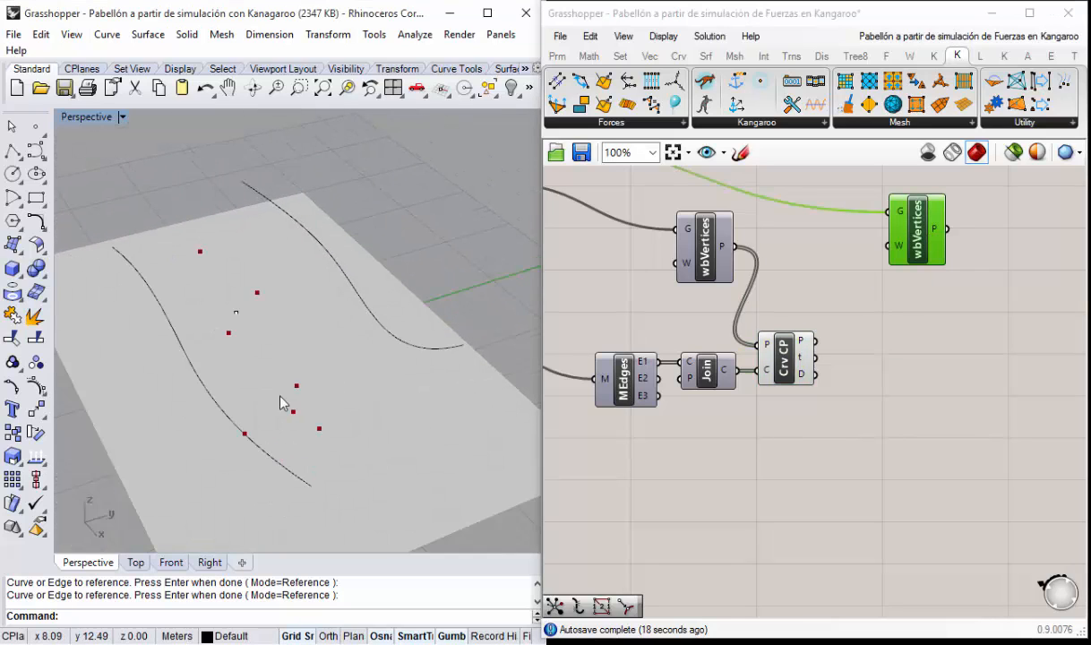
scroll(273, 399, up, 2)
right_drag(661, 315, 699, 308)
right_drag(868, 366, 823, 388)
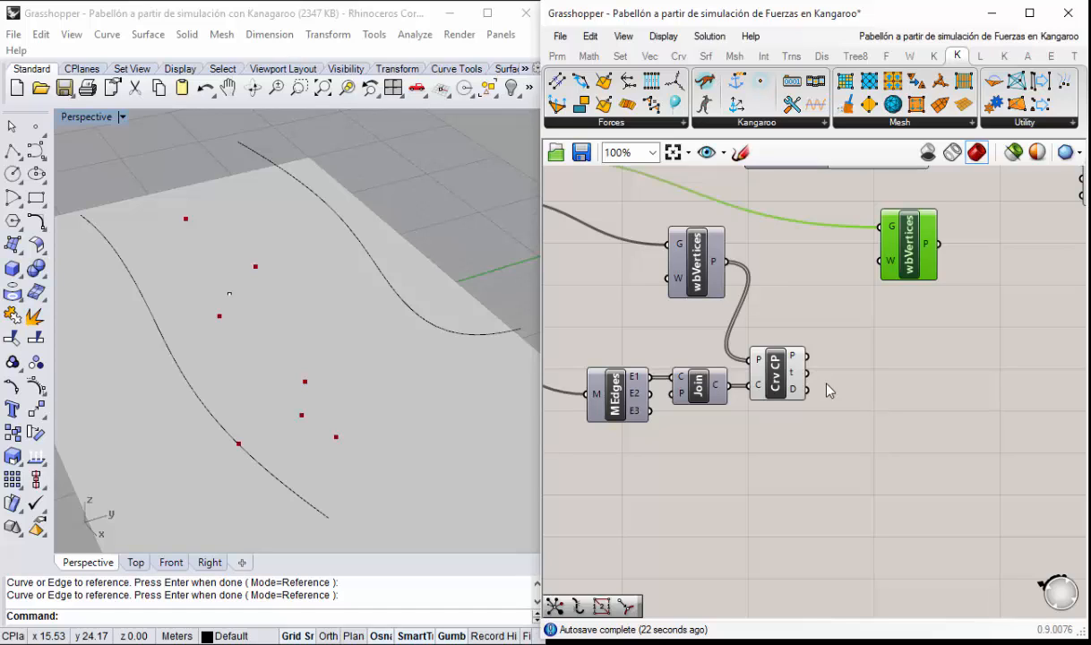
double_click(851, 380)
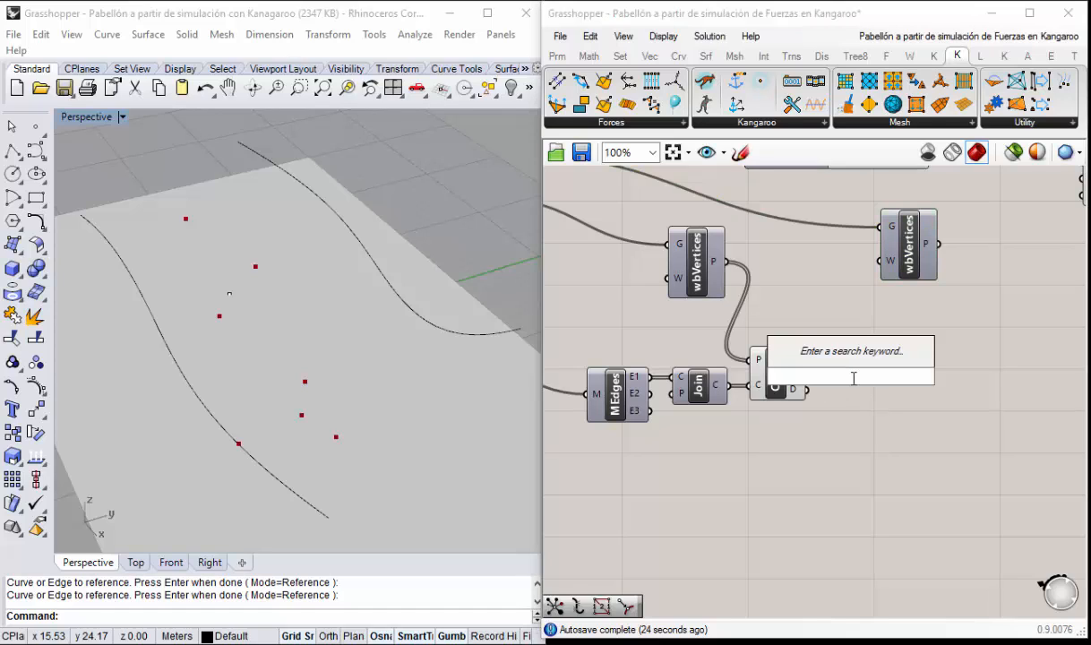
text(cp)
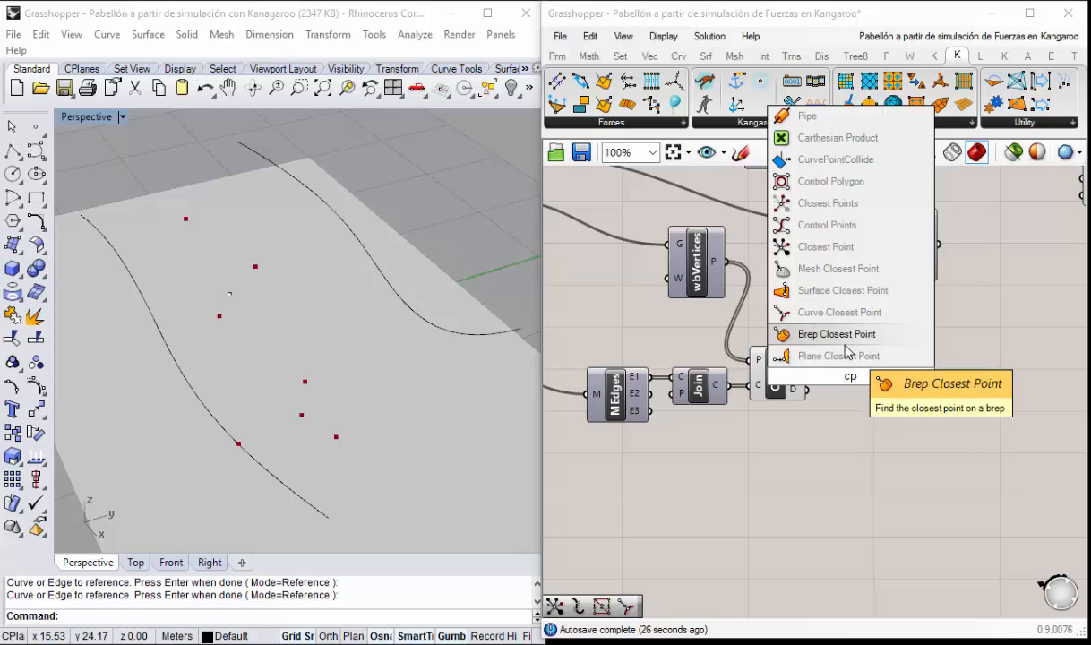
click(837, 312)
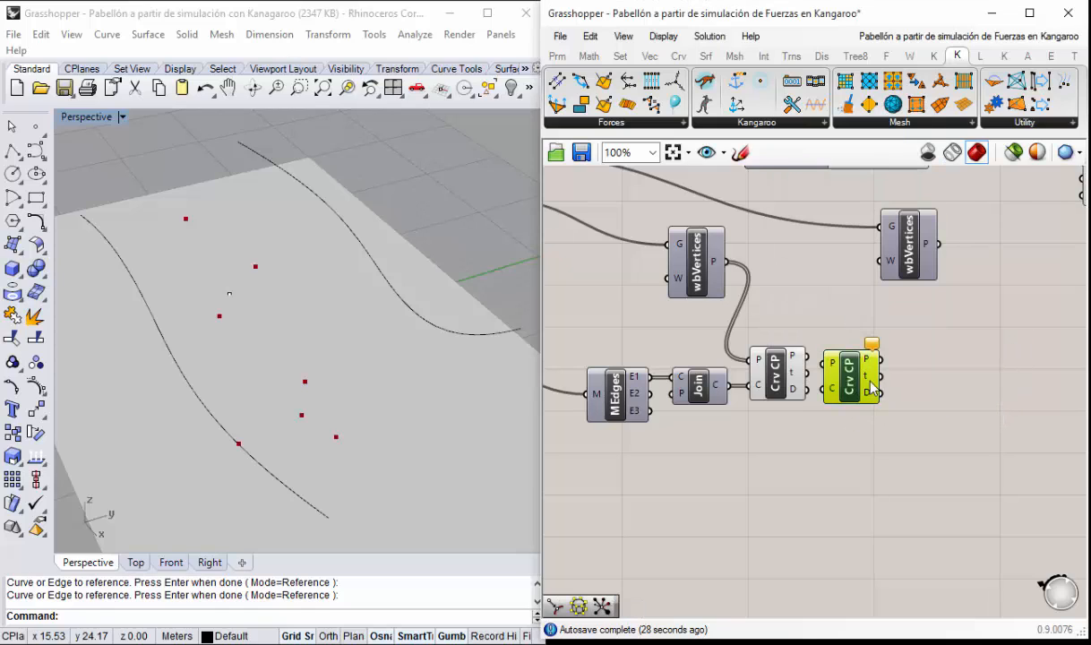
drag(872, 387, 887, 383)
key(Delete)
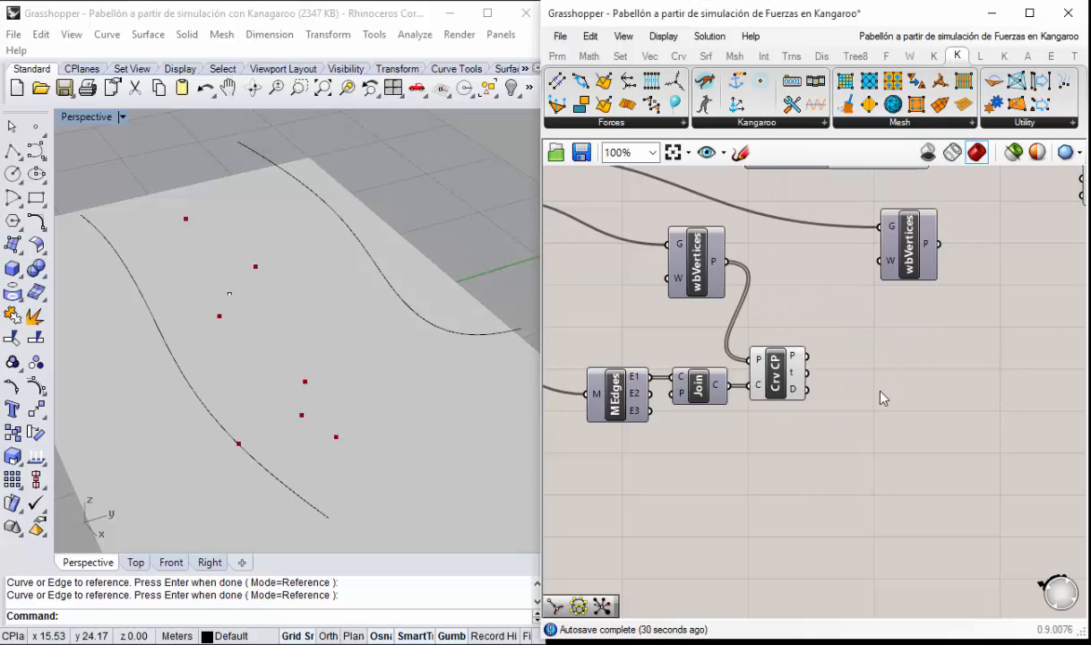
Step: Add a Closest Point component beside Curve Closest Point and connect the Curve Closest Point's P output to its P input
double_click(886, 406)
text(clos)
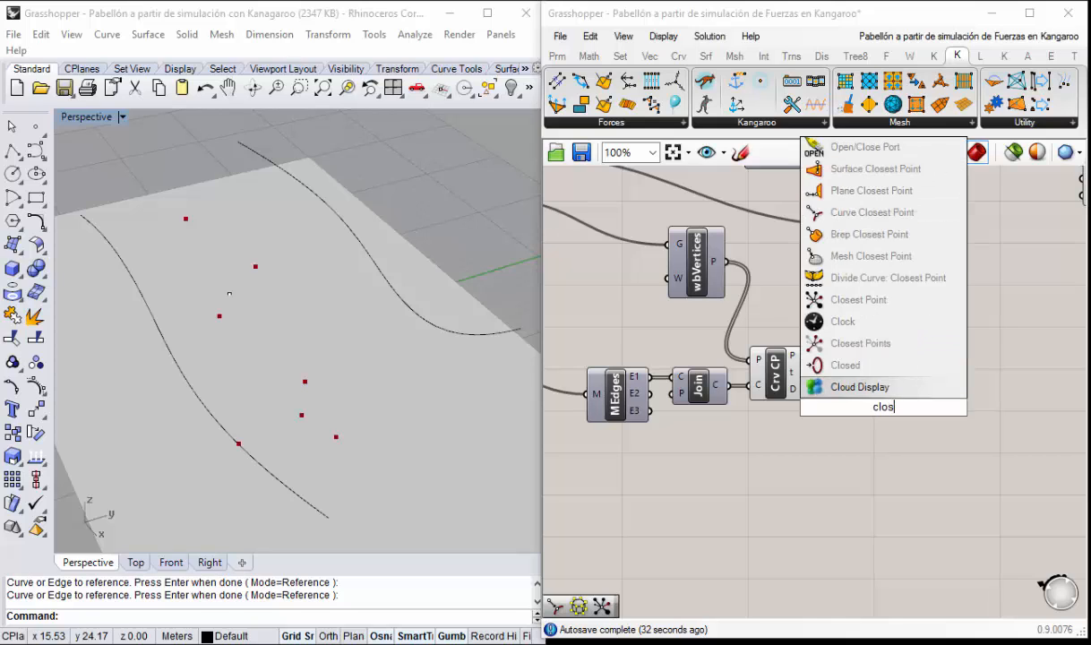
click(860, 322)
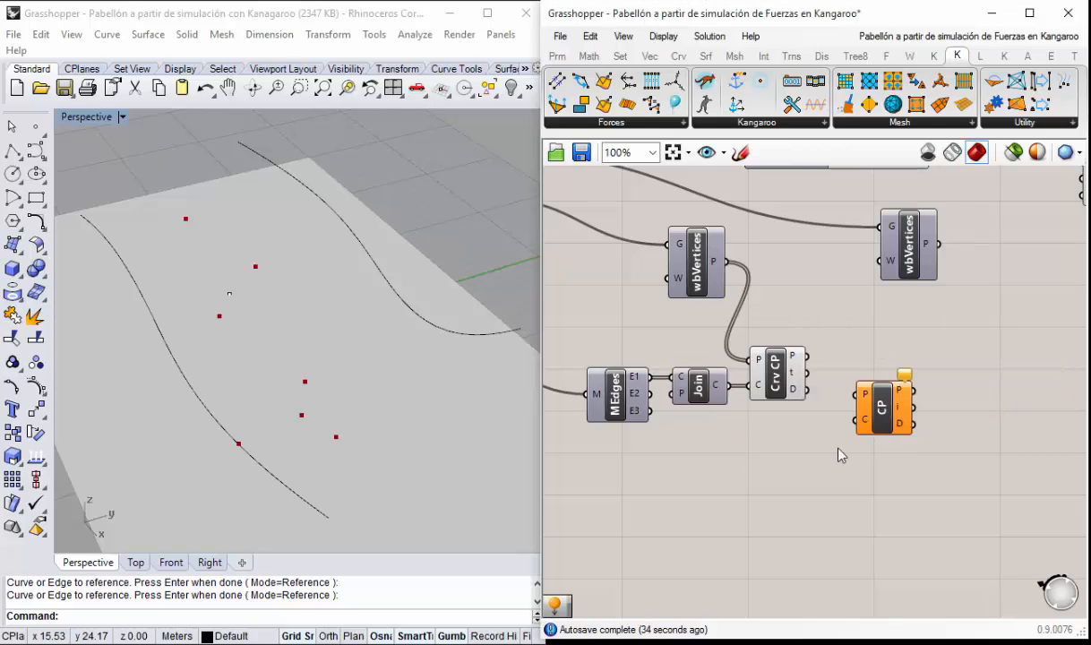
drag(884, 420, 899, 384)
drag(802, 357, 871, 359)
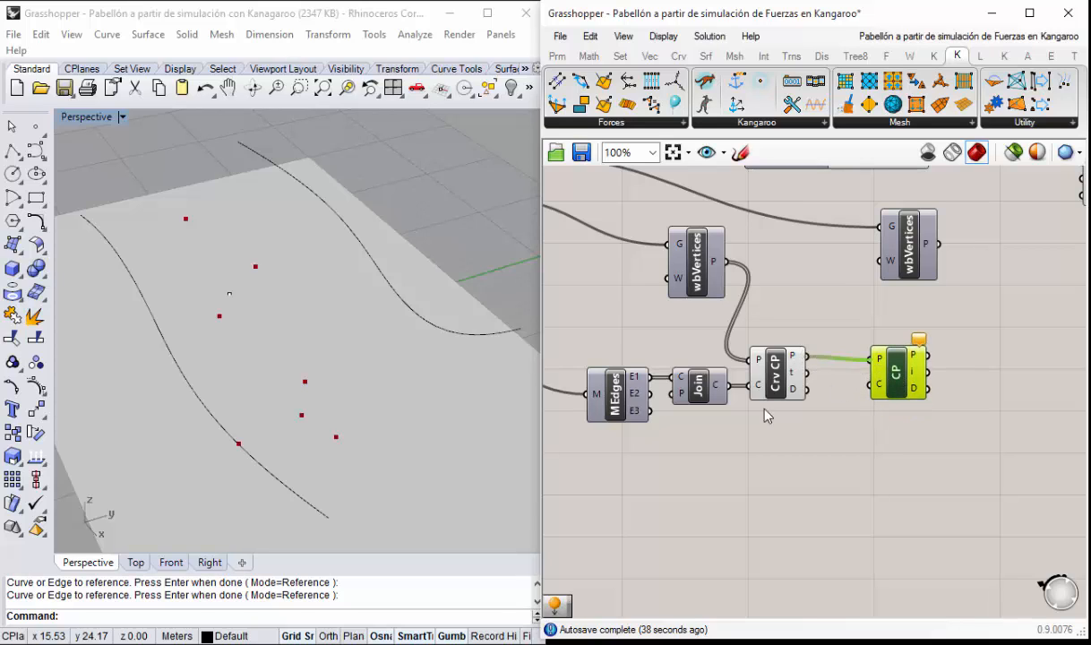
Step: Connect the first wbVertices component's P output to the Closest Point component's C input
mouse_move(882, 356)
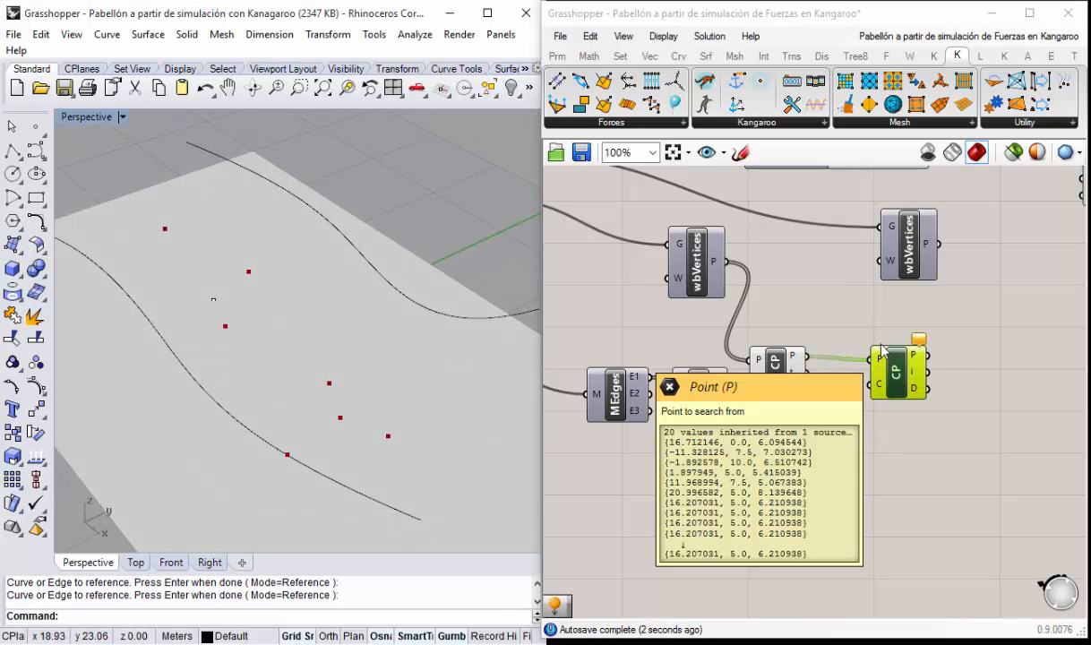
right_drag(880, 319, 914, 370)
drag(760, 311, 907, 435)
Step: Turn on the Join component's preview and inspect the closest points against the joined boundary edges
right_drag(302, 373, 314, 421)
right_click(727, 429)
click(789, 463)
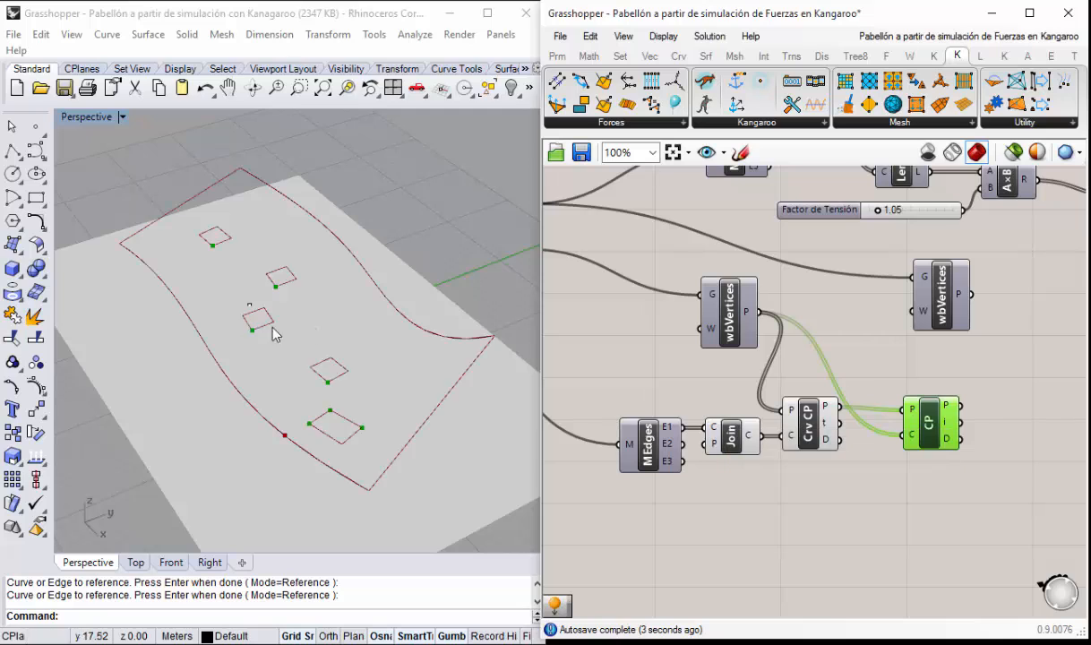
right_drag(274, 327, 273, 341)
scroll(272, 346, up, 3)
scroll(347, 417, down, 1)
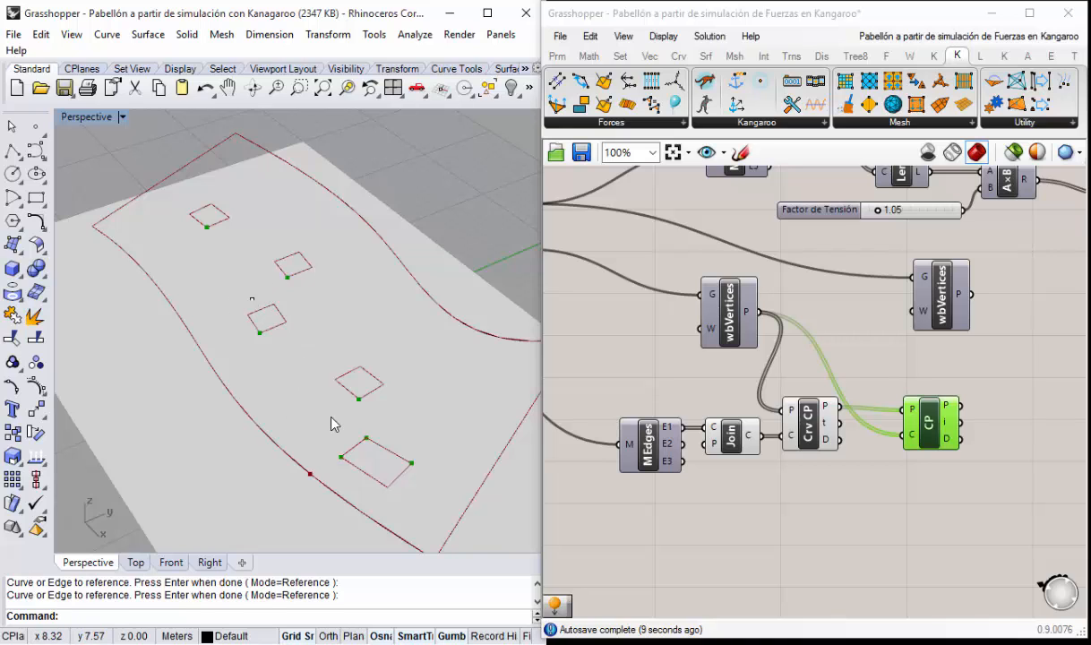
right_drag(333, 419, 429, 419)
Step: Position the Closest Point component beneath the second wbVertices component and align the two
drag(927, 425, 940, 402)
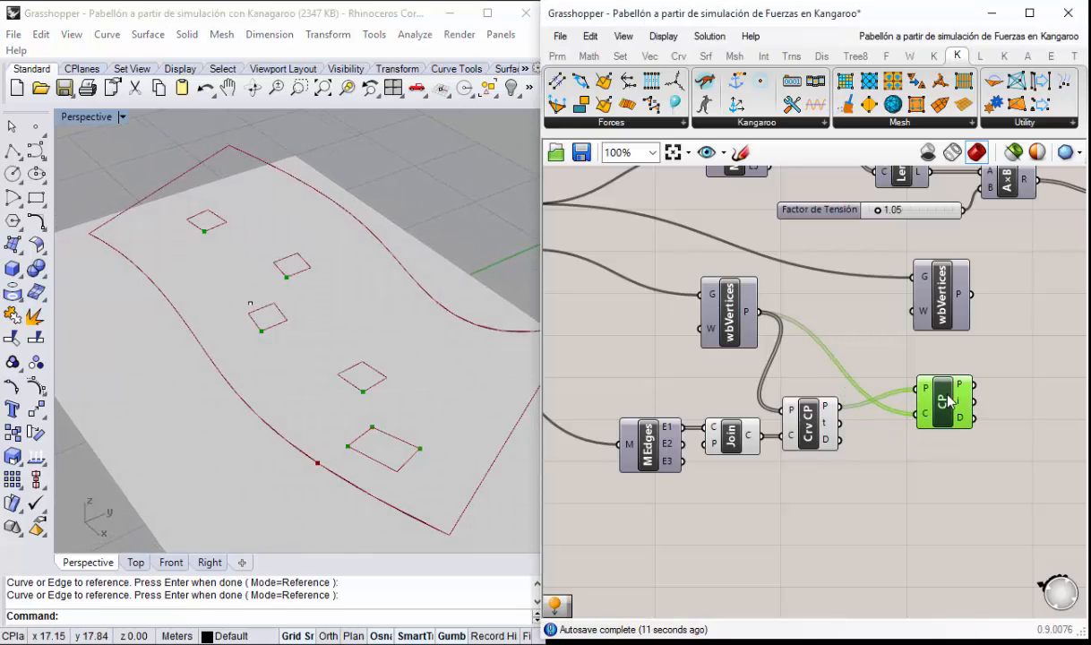
drag(968, 465, 919, 256)
click(933, 438)
click(929, 457)
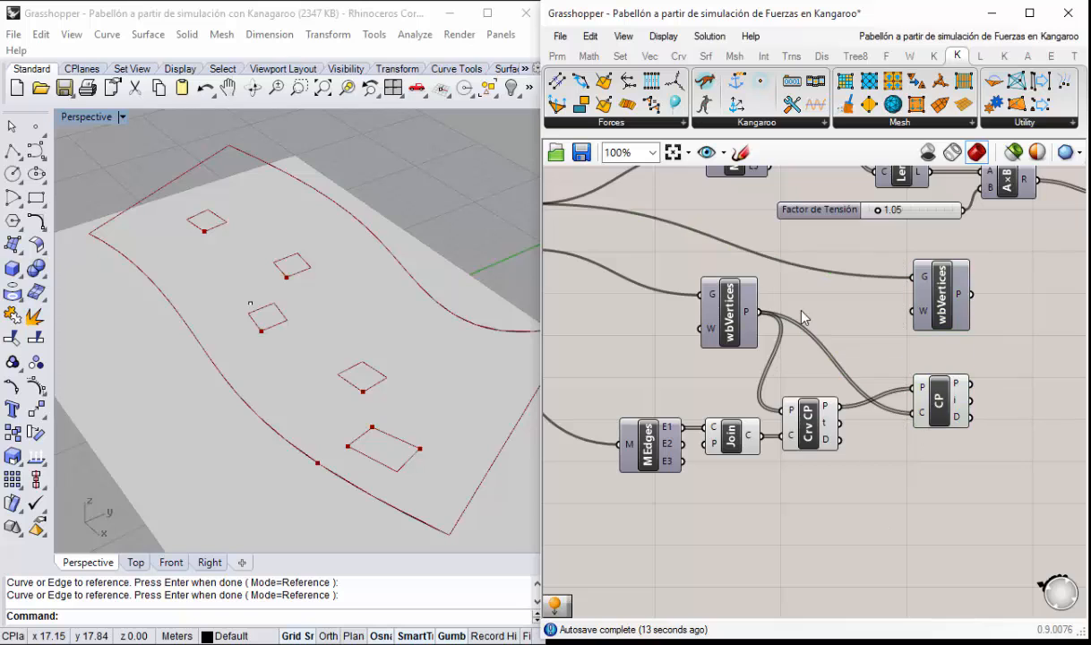
Step: Turn off the preview of the Curve Closest Point component
scroll(804, 316, down, 2)
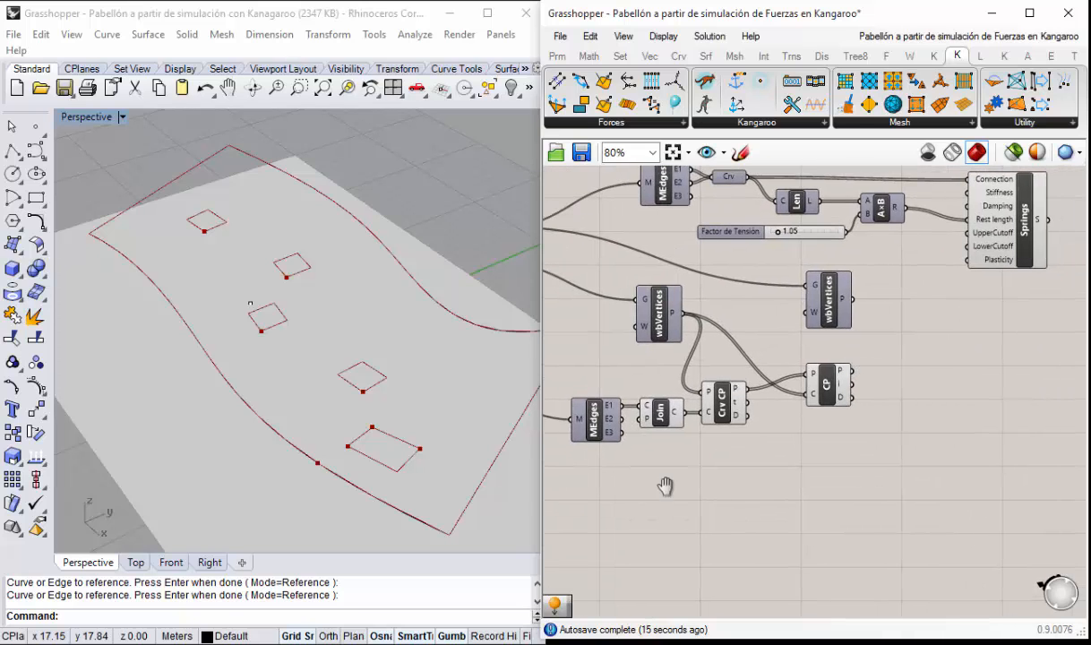
right_drag(663, 485, 695, 457)
click(758, 375)
right_click(760, 377)
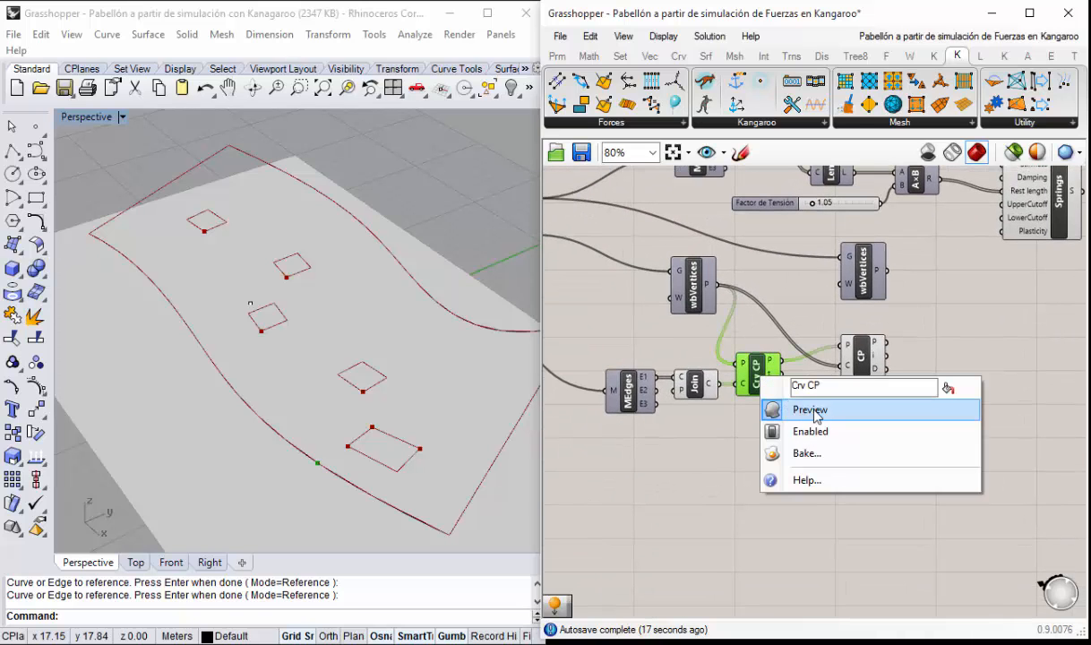
click(814, 412)
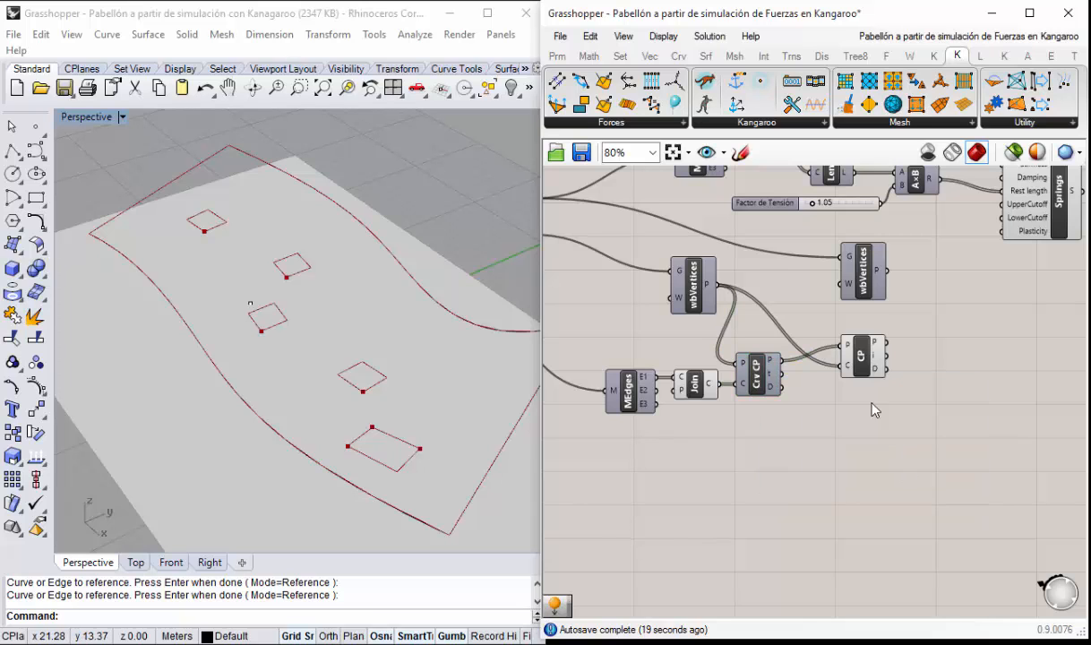
Step: Toggle the Join component's preview off and on again to compare the closest points with the joined boundary edges
scroll(830, 382, down, 1)
click(737, 395)
right_click(738, 393)
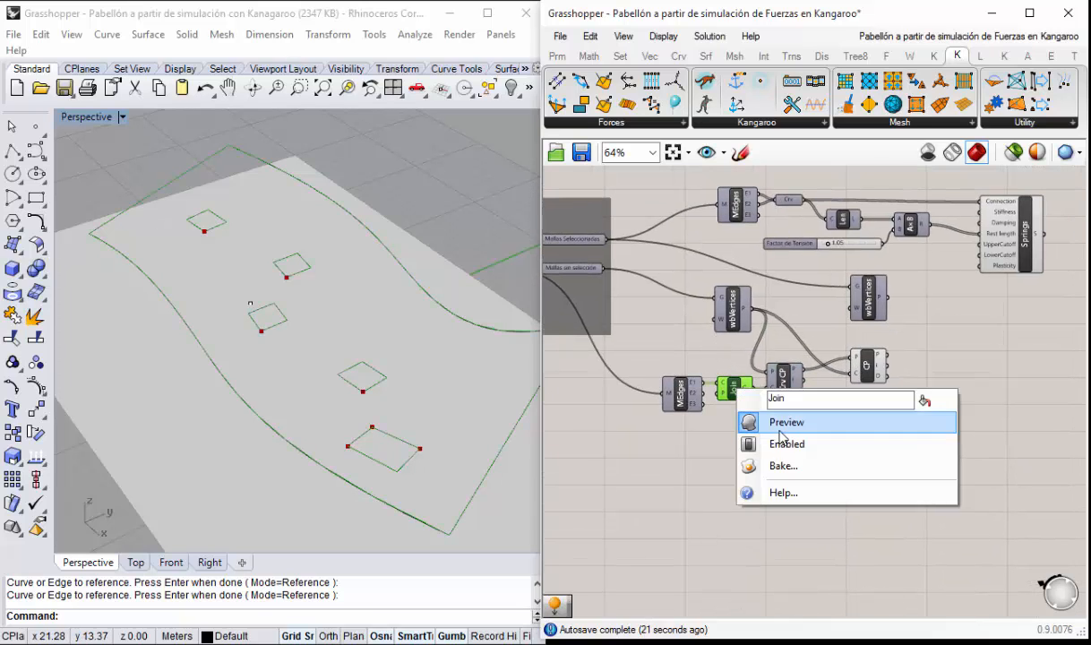
click(779, 426)
right_drag(900, 417, 784, 427)
scroll(708, 377, up, 1)
right_drag(678, 333, 721, 337)
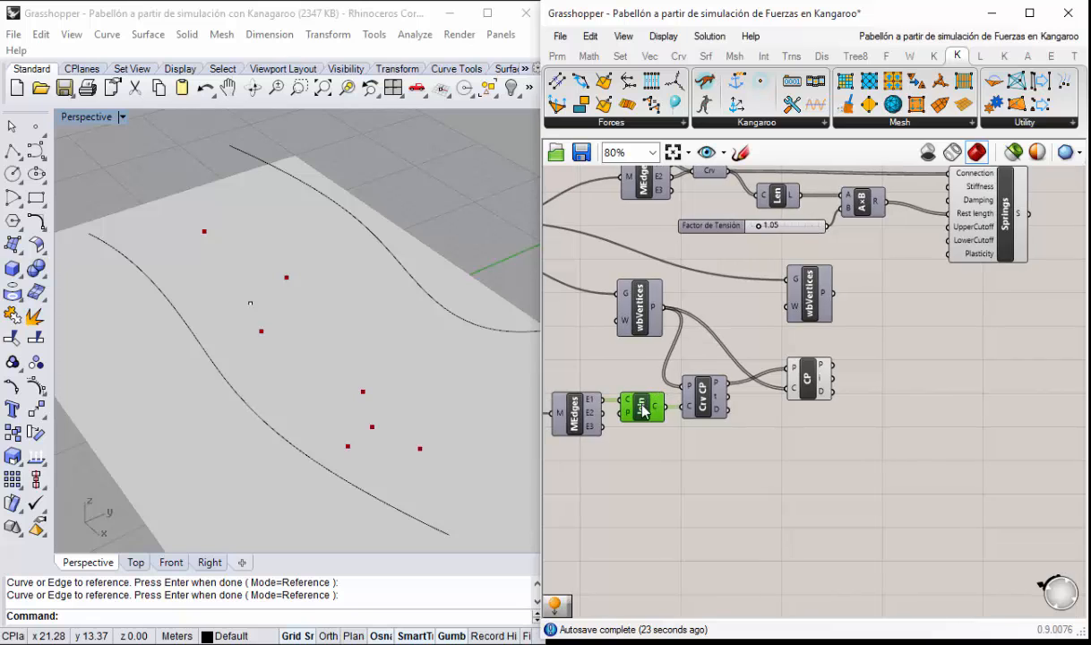
right_click(637, 408)
click(692, 438)
right_drag(385, 406, 414, 238)
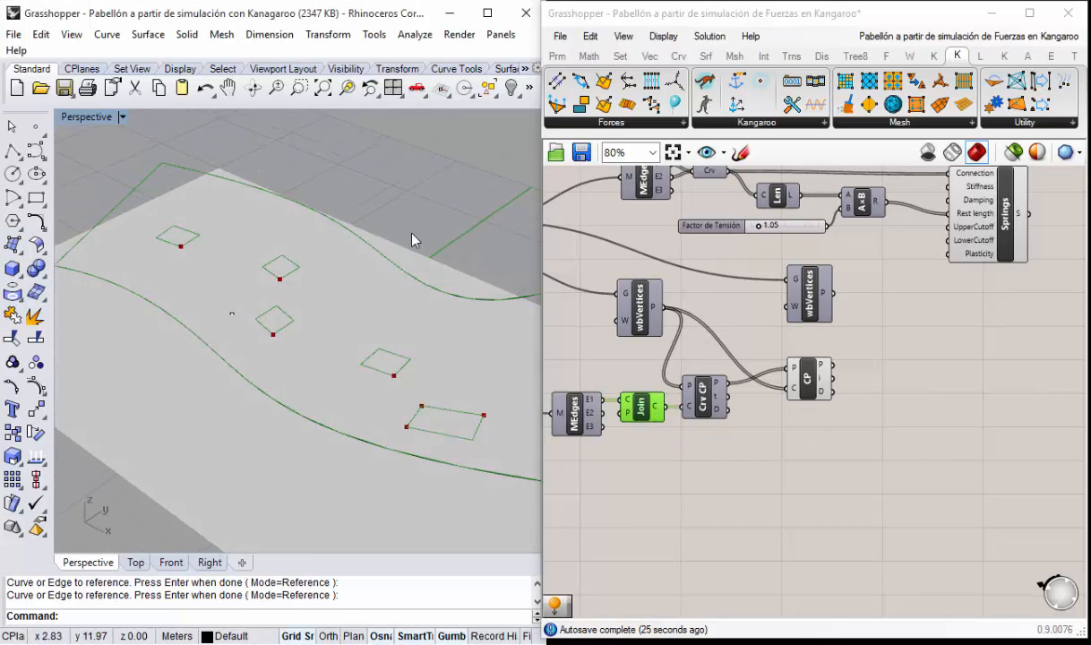
right_drag(343, 272, 515, 349)
click(884, 412)
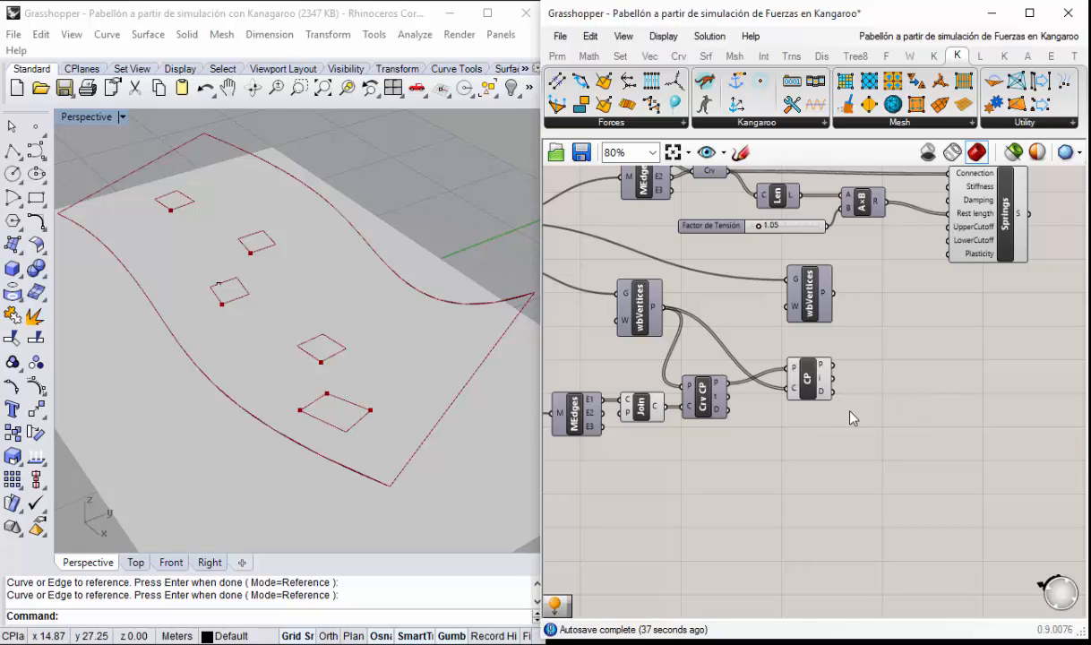
Step: Turn on the second wbVertices component's preview, hide the Closest Point preview, and inspect the mesh vertices in the viewport
right_drag(842, 387, 879, 421)
click(851, 335)
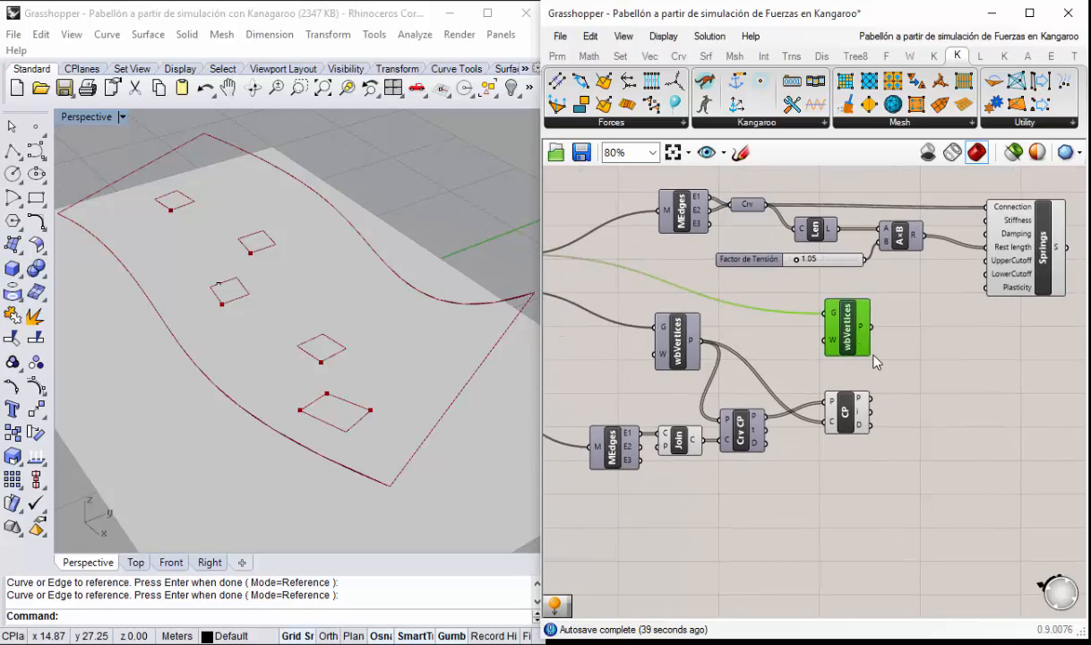
right_click(851, 336)
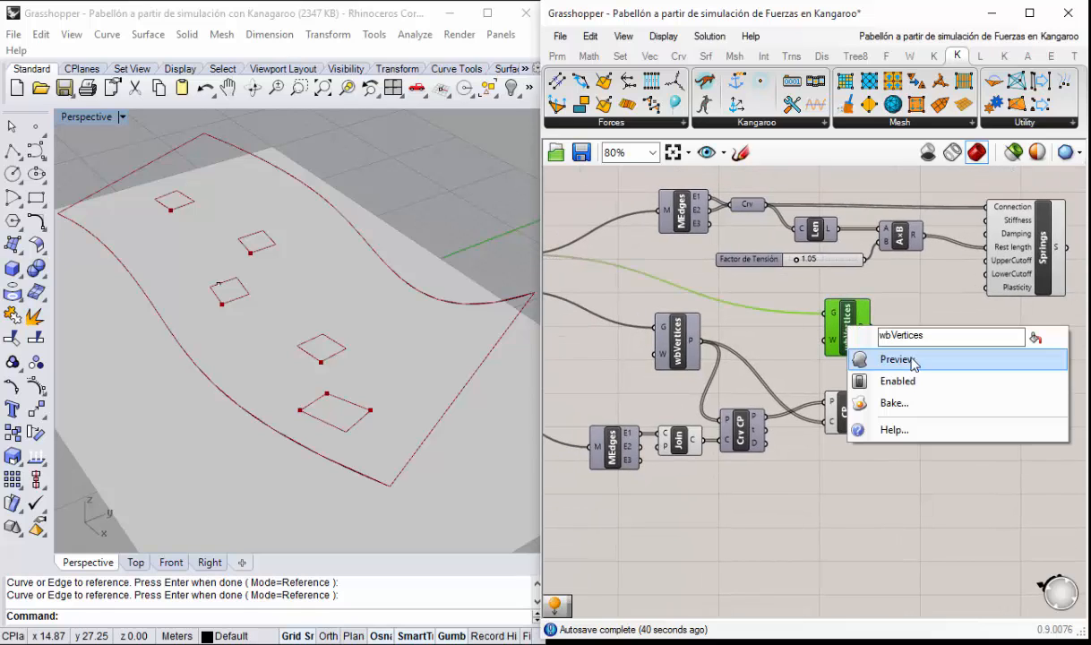
click(844, 418)
right_click(844, 418)
click(891, 448)
right_drag(310, 295, 277, 219)
right_click(842, 335)
click(878, 365)
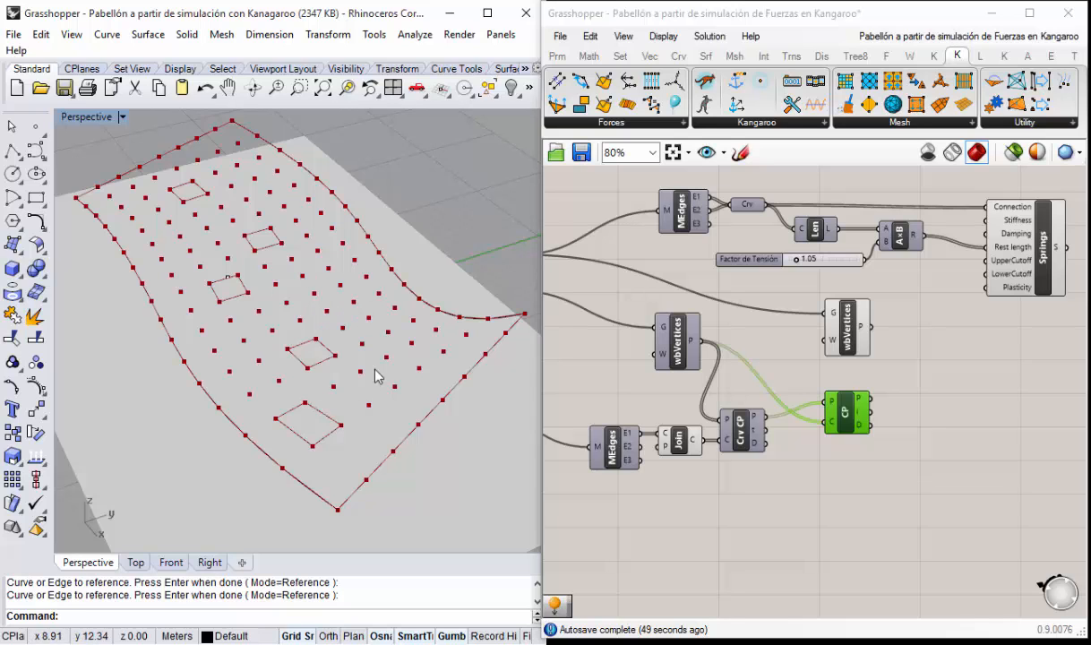
scroll(308, 290, down, 2)
scroll(299, 294, up, 2)
right_drag(298, 307, 299, 336)
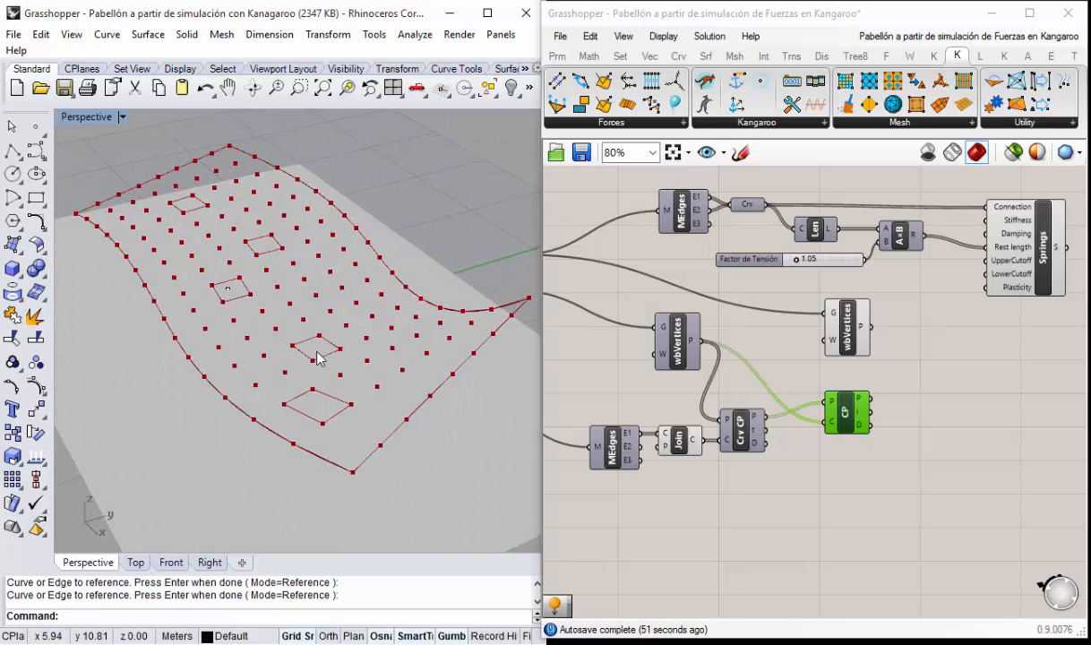
Step: Switch the preview back from the second wbVertices component to the Closest Point component and view the pavilion rendering in Photos
right_click(845, 414)
right_click(847, 330)
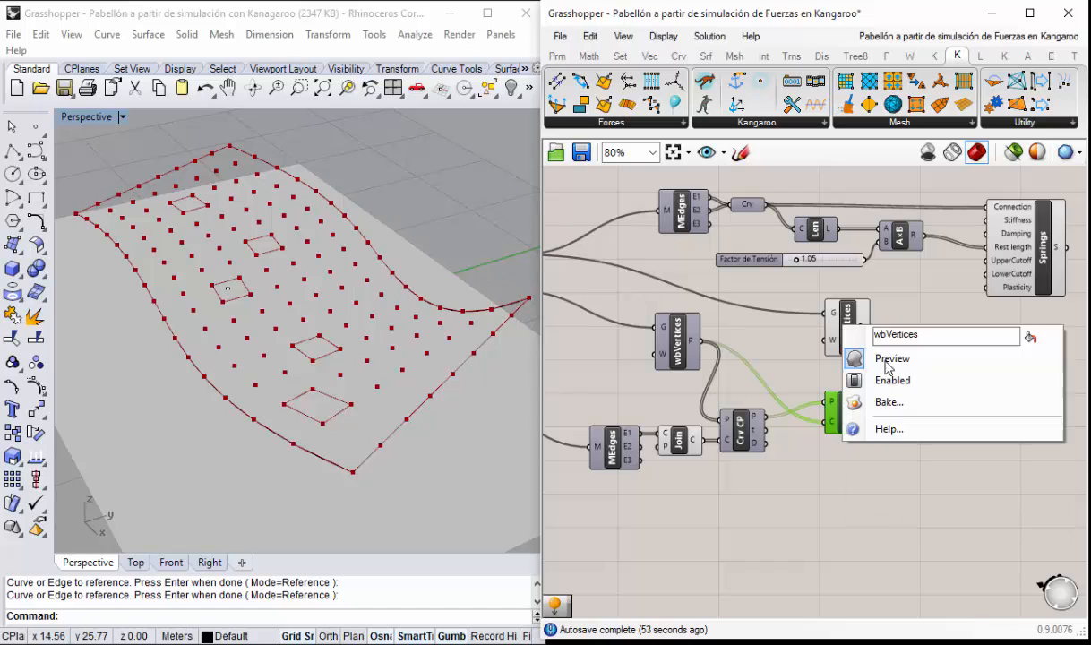
click(887, 368)
right_click(846, 416)
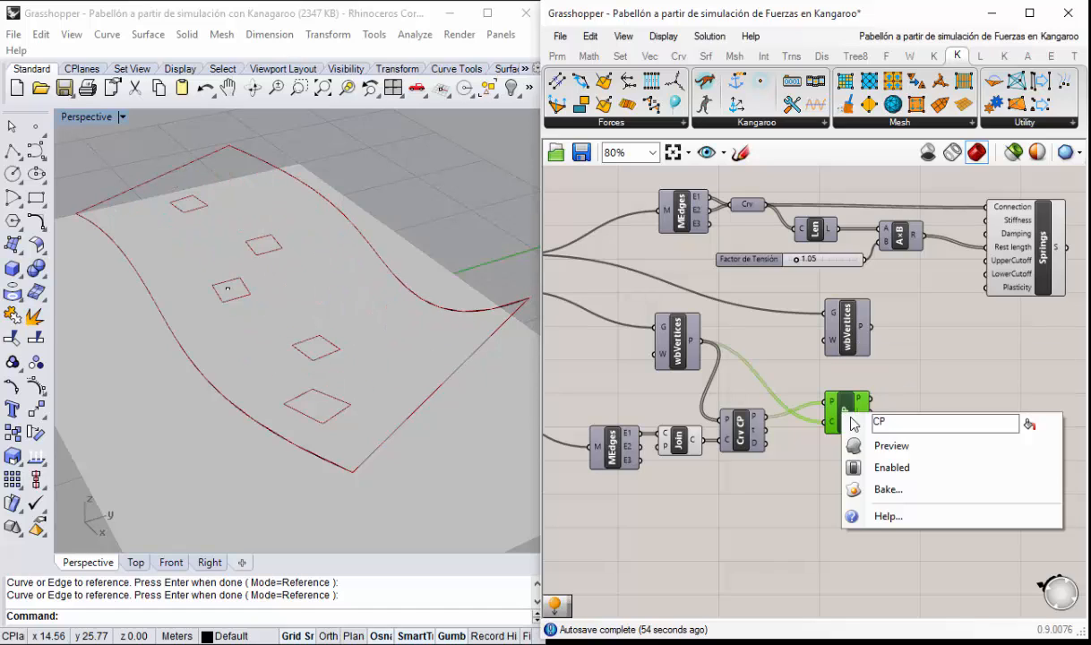
click(895, 447)
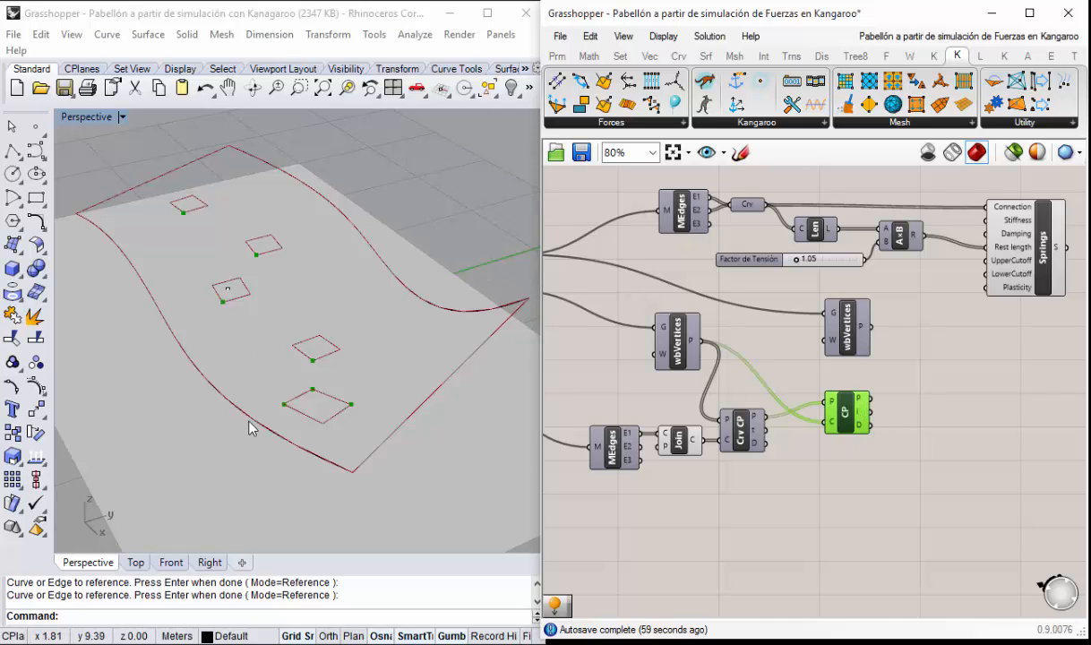
mouse_move(327, 380)
right_down()
mouse_move(295, 365)
mouse_move(333, 399)
right_up()
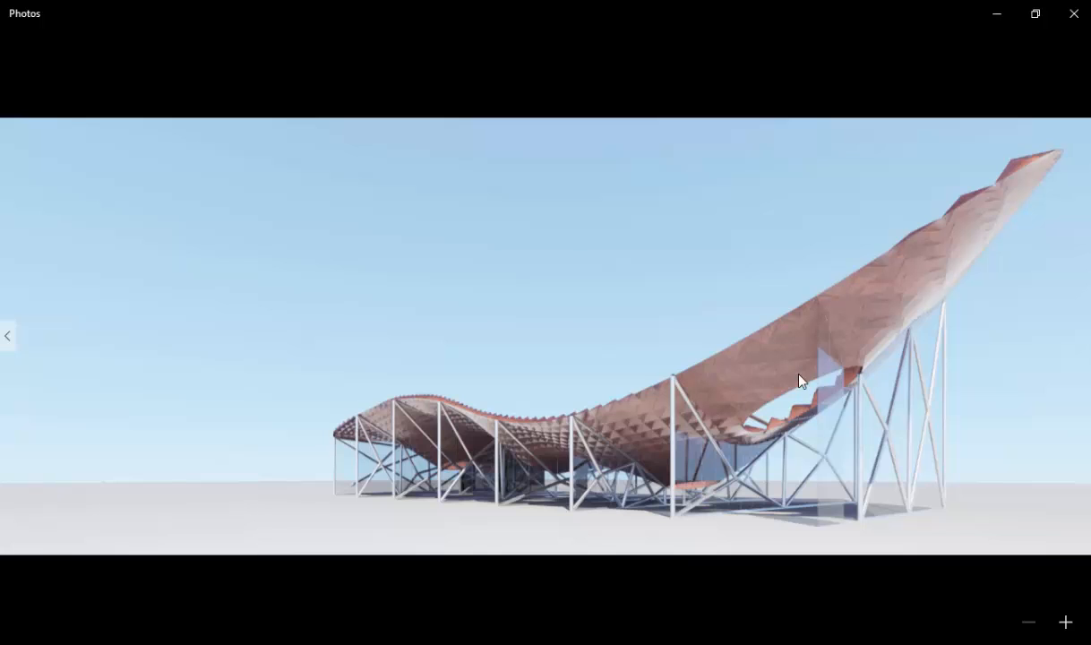
click(998, 16)
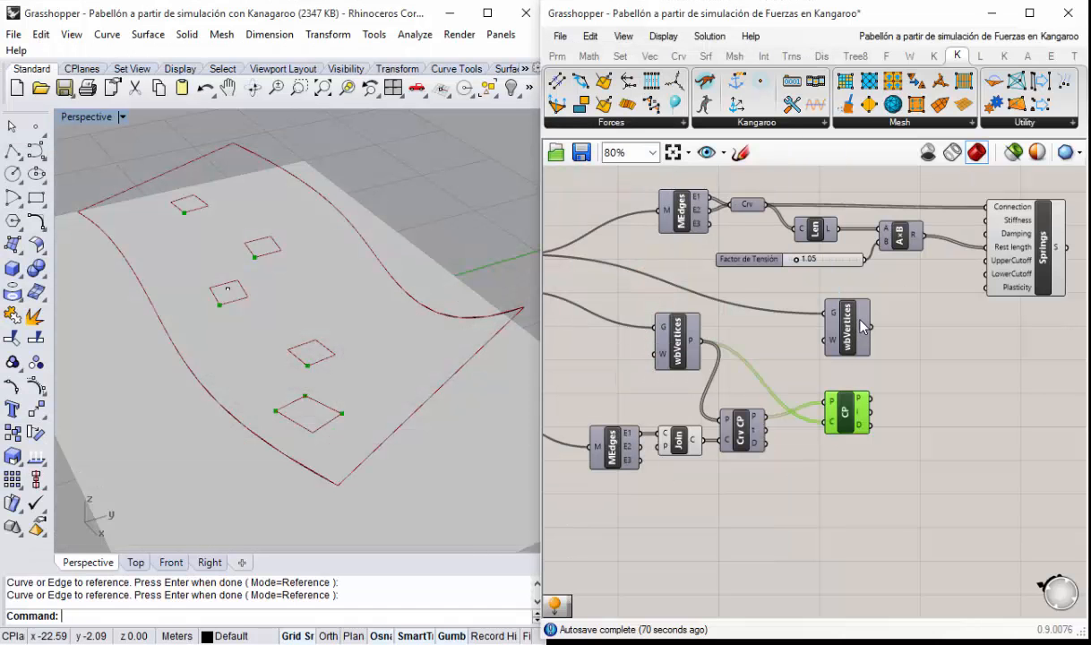
Step: Add a UnaryForce component to the canvas beneath the Springs component
right_drag(943, 363, 867, 363)
scroll(821, 344, down, 3)
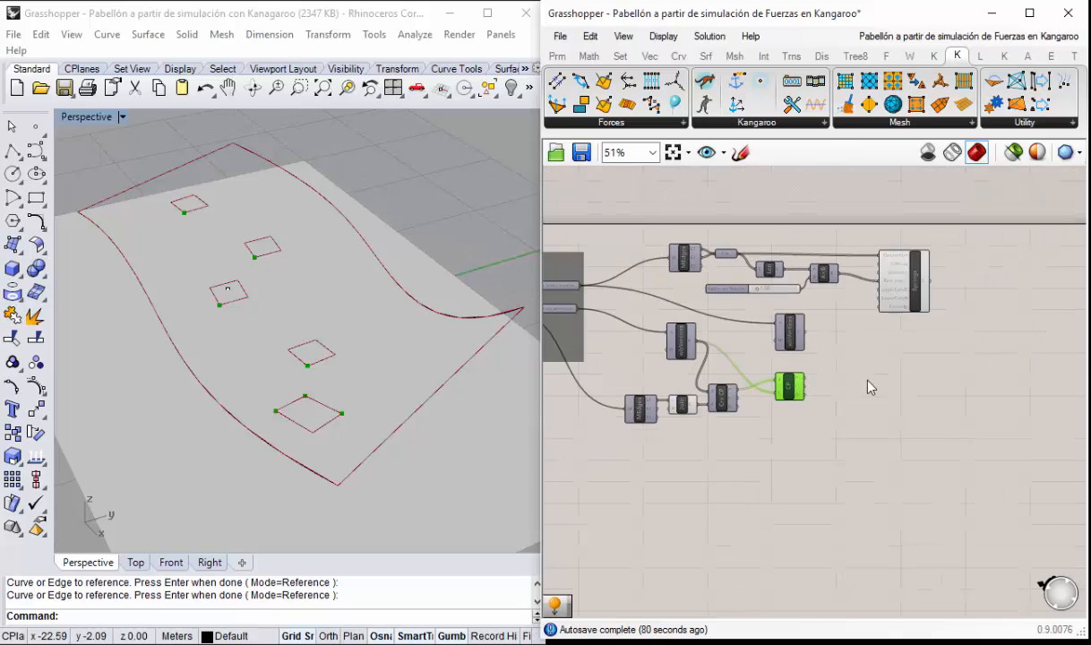
scroll(874, 399, up, 2)
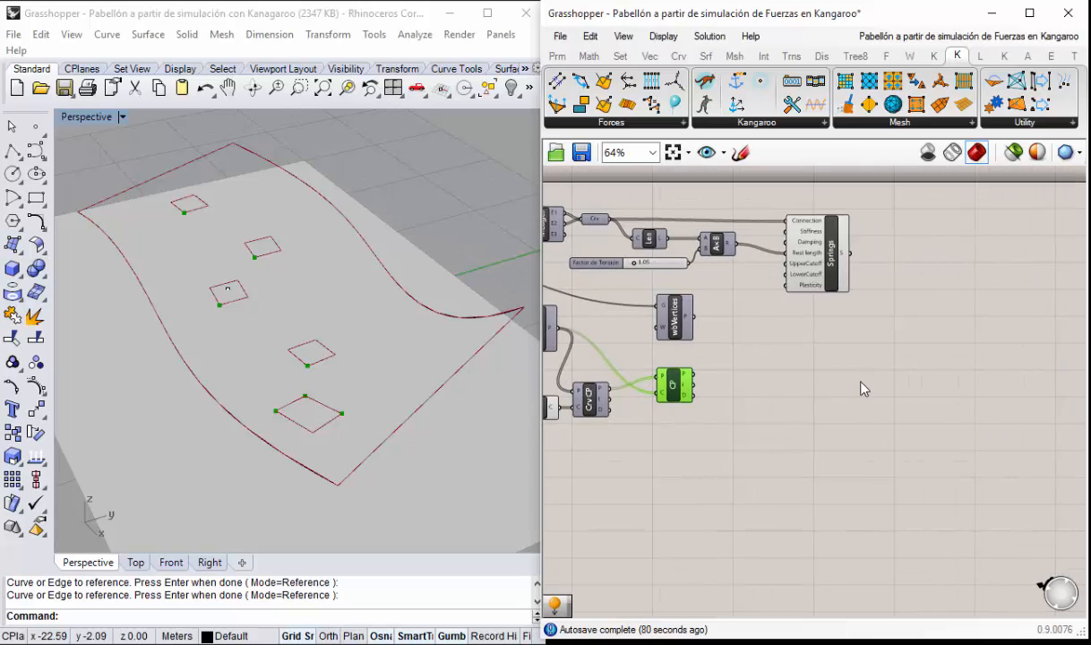
drag(797, 350, 804, 357)
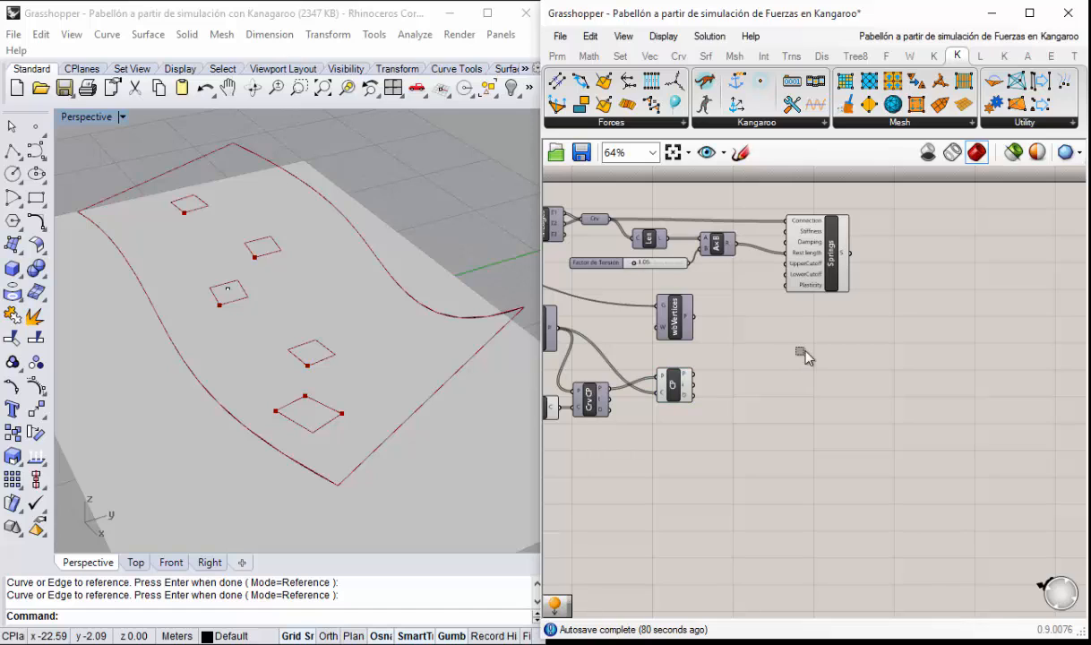
double_click(729, 314)
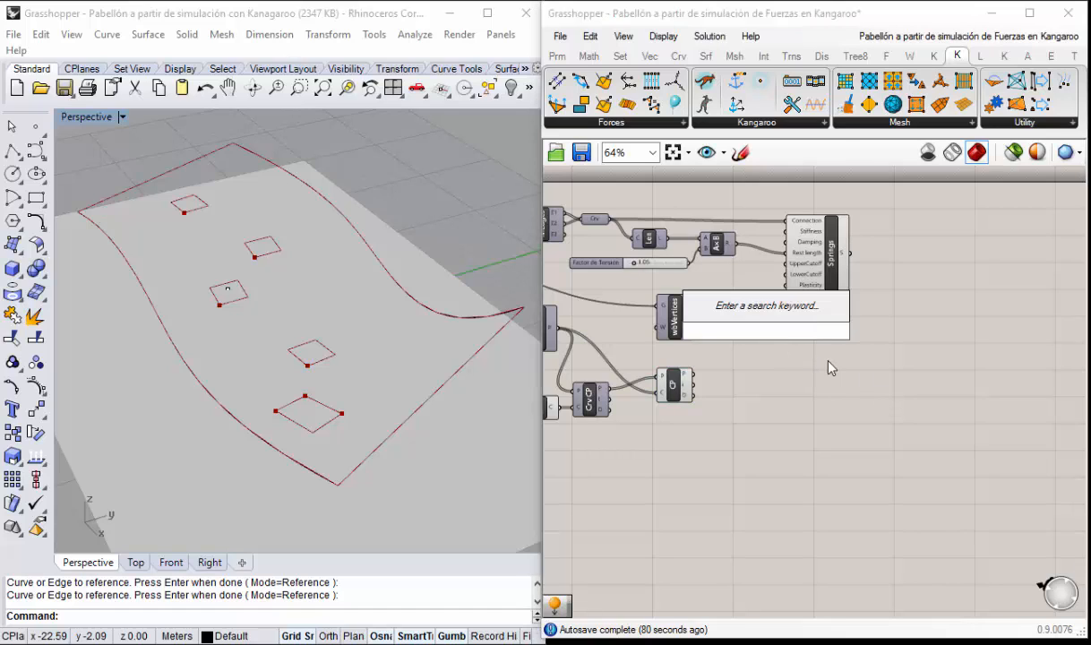
text(uf)
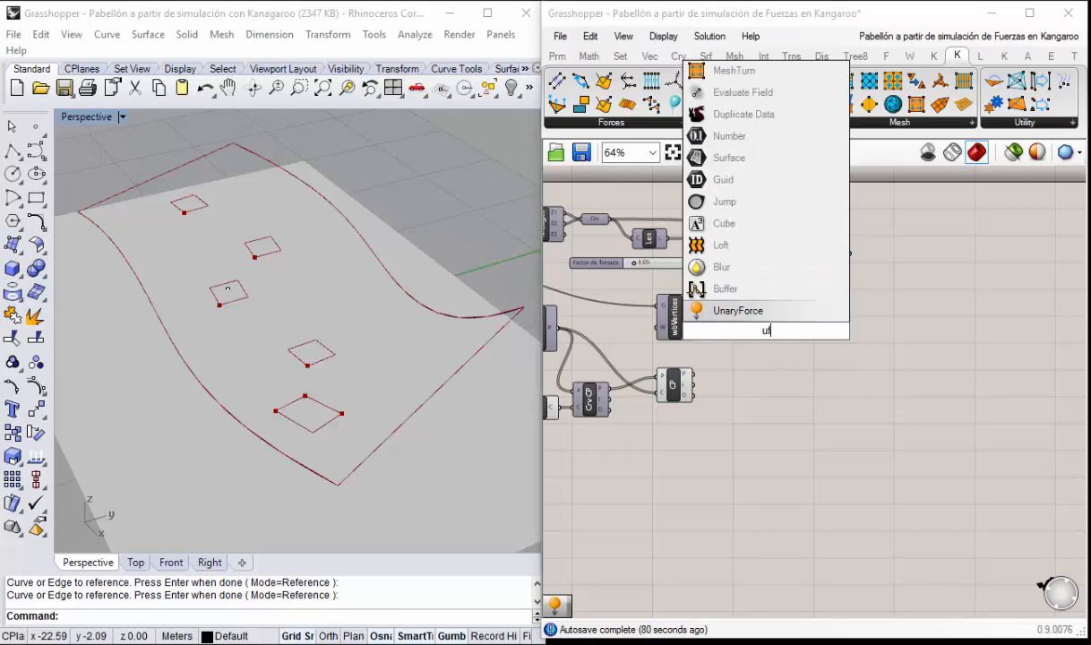
click(716, 310)
drag(772, 345, 829, 369)
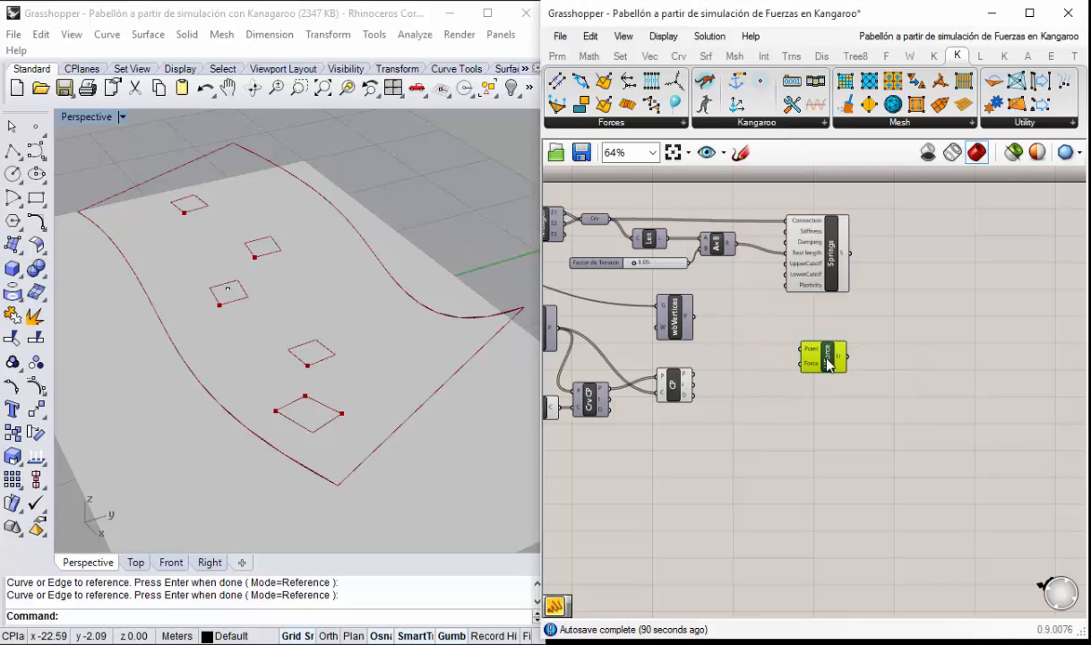
Step: Check the UForce component's default Force vector and move the component farther from the wbVertices and Closest Point components
scroll(691, 353, up, 1)
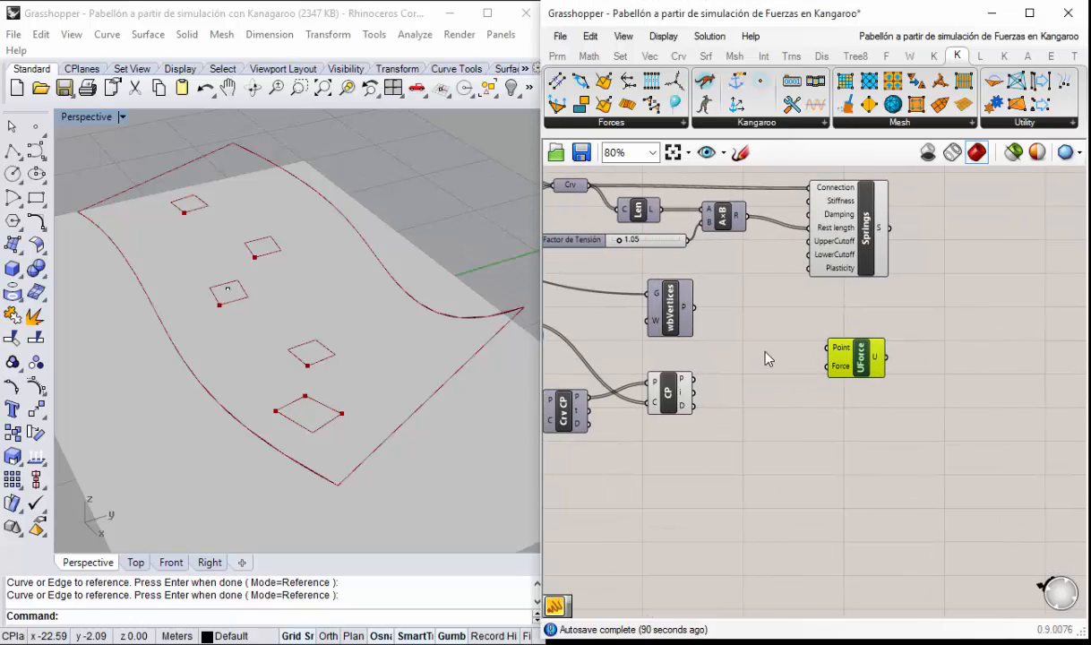
scroll(849, 355, up, 2)
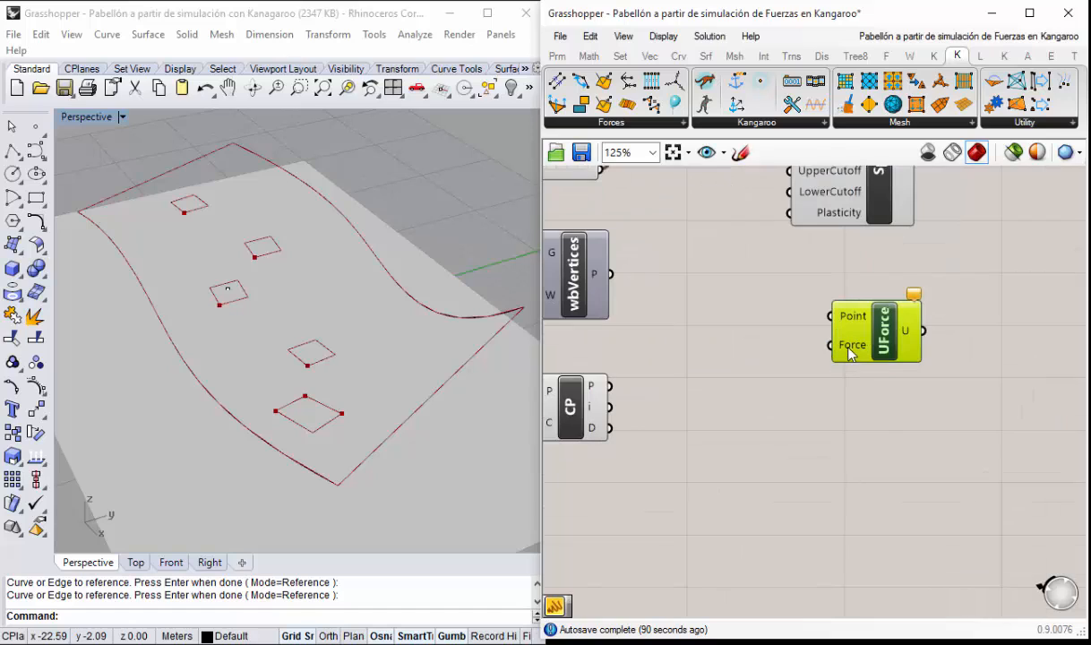
mouse_move(849, 353)
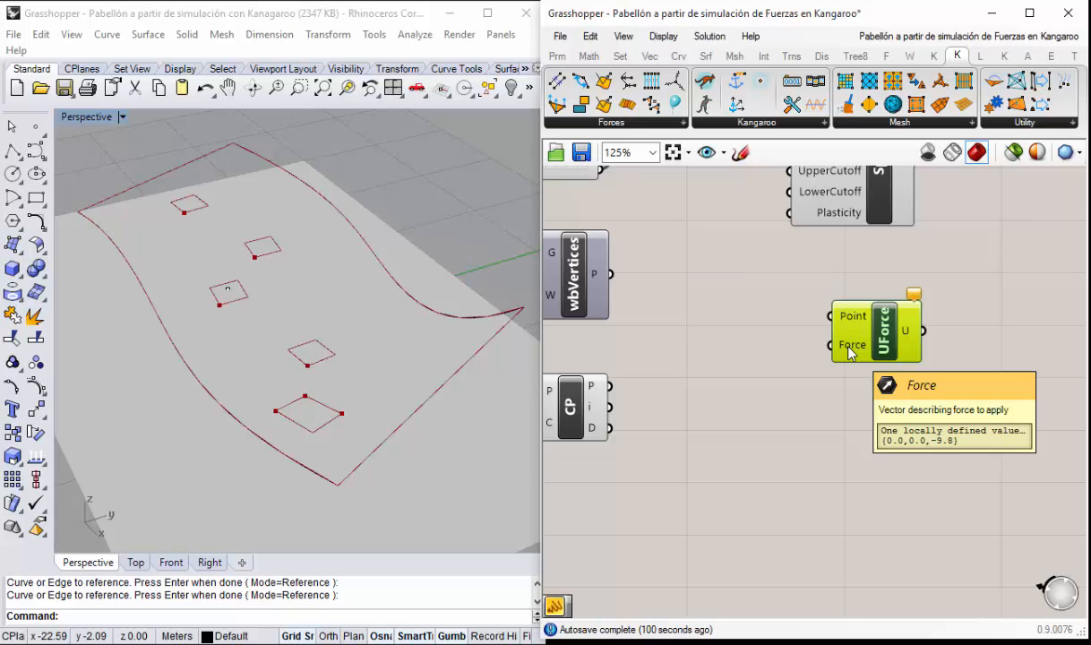
drag(847, 333, 922, 317)
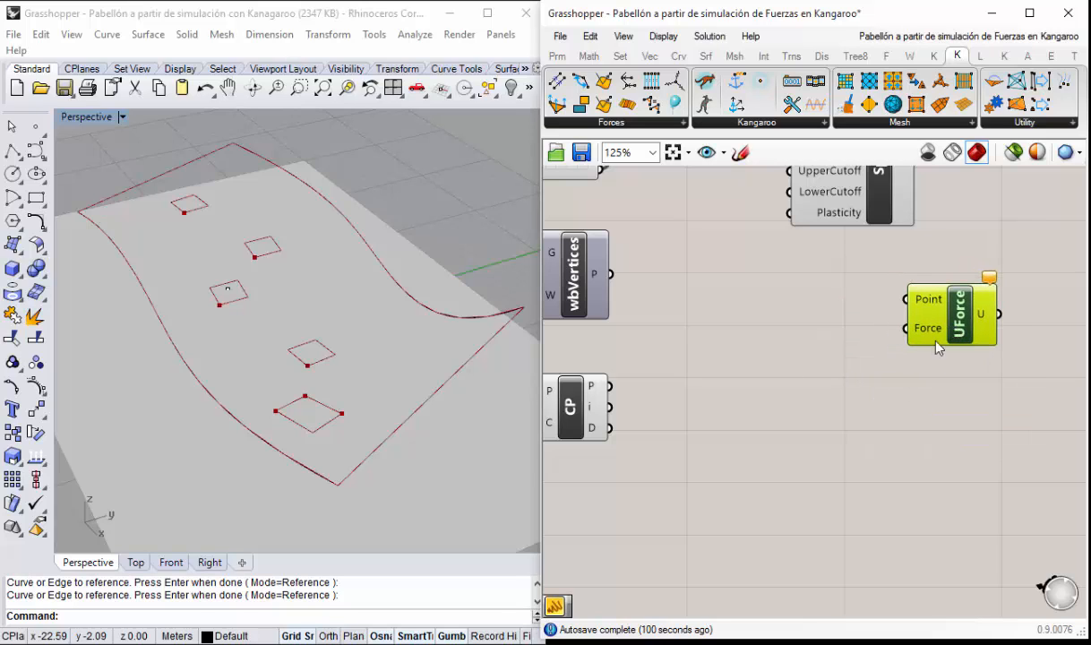
Step: Add a Unit Z vector component, connect it to the UForce component's Force input, and place it beside that input
right_drag(259, 305, 339, 237)
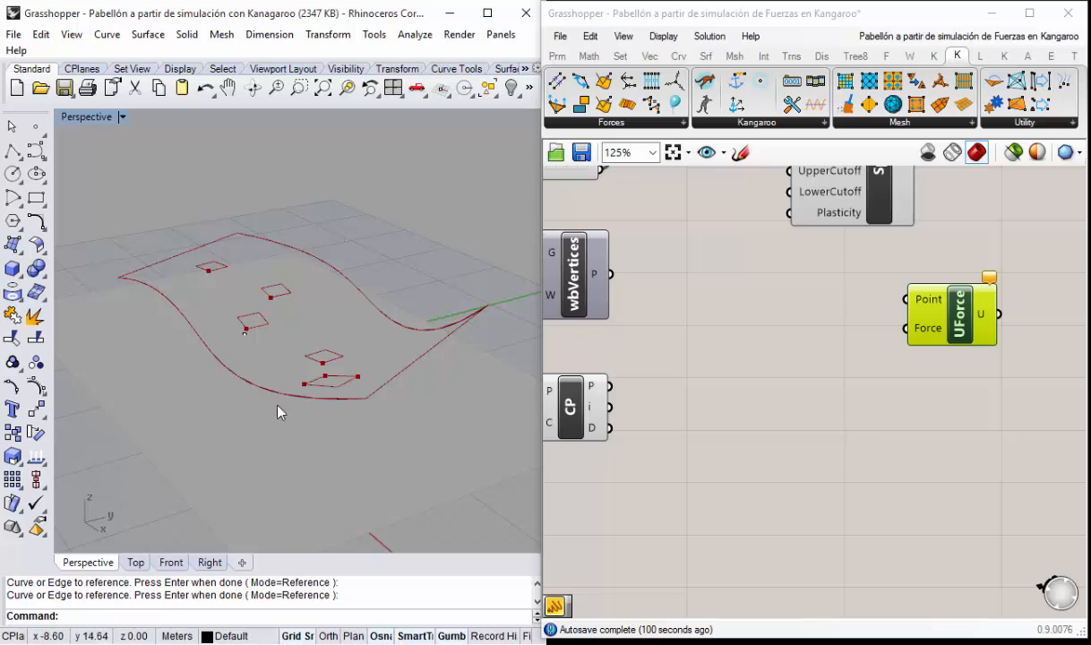
right_drag(278, 412, 301, 390)
right_drag(360, 244, 353, 282)
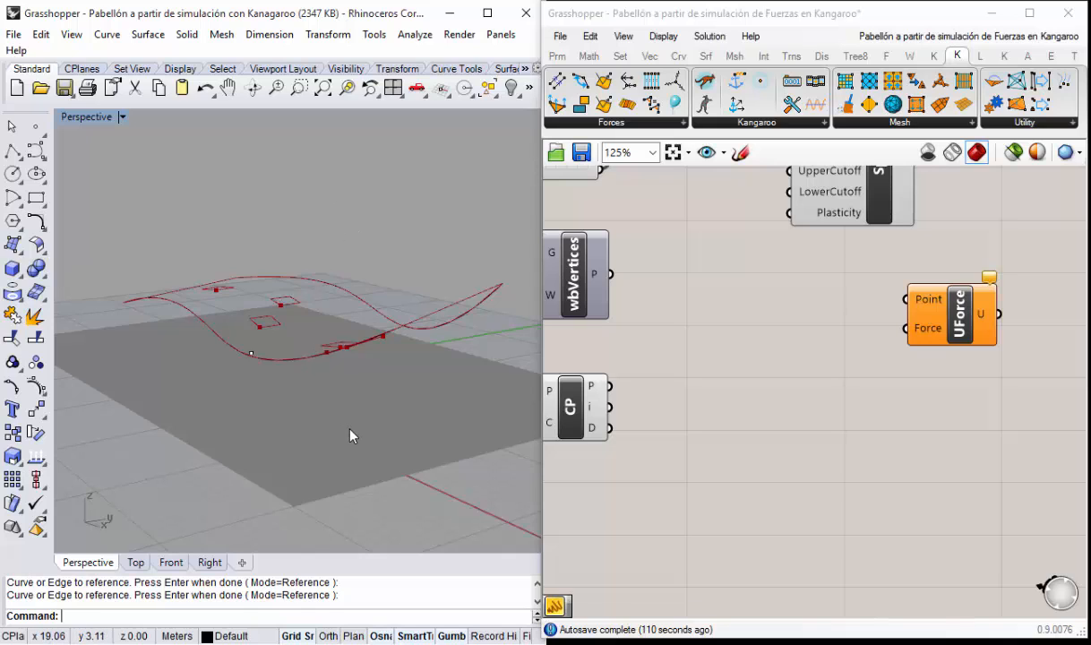
right_drag(268, 344, 295, 369)
double_click(772, 378)
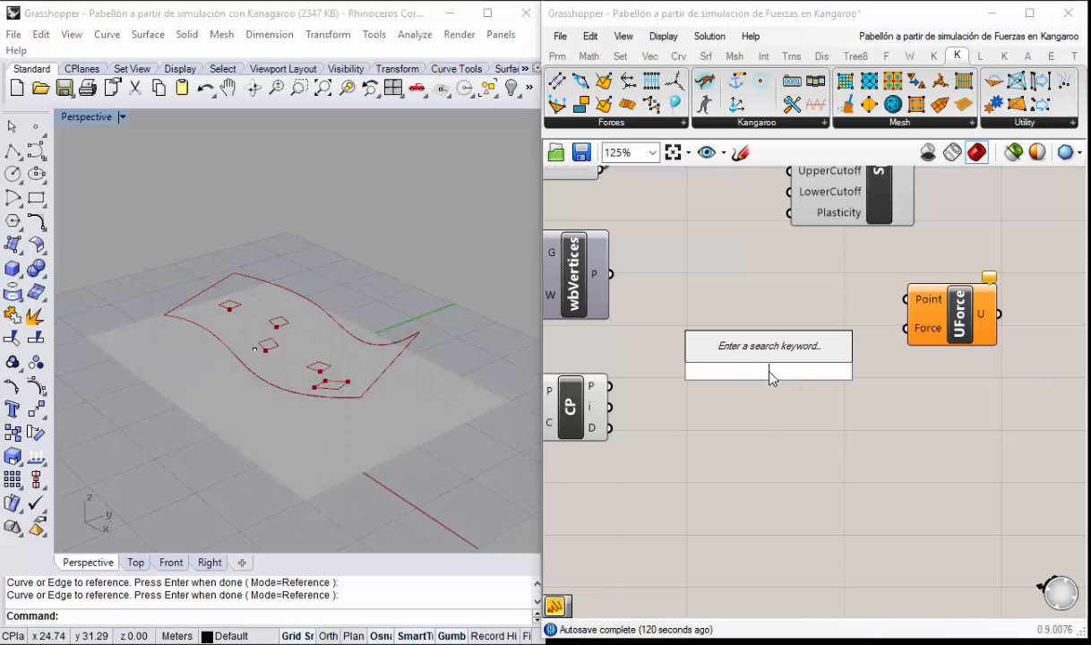
text(z)
click(751, 355)
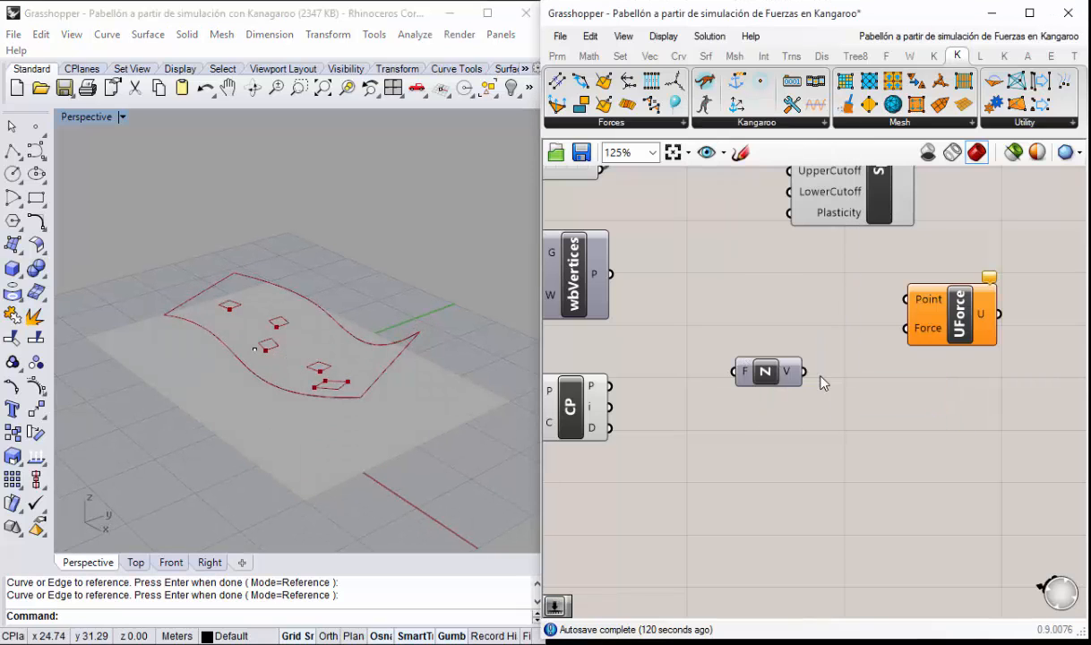
drag(803, 371, 905, 328)
drag(743, 383, 814, 338)
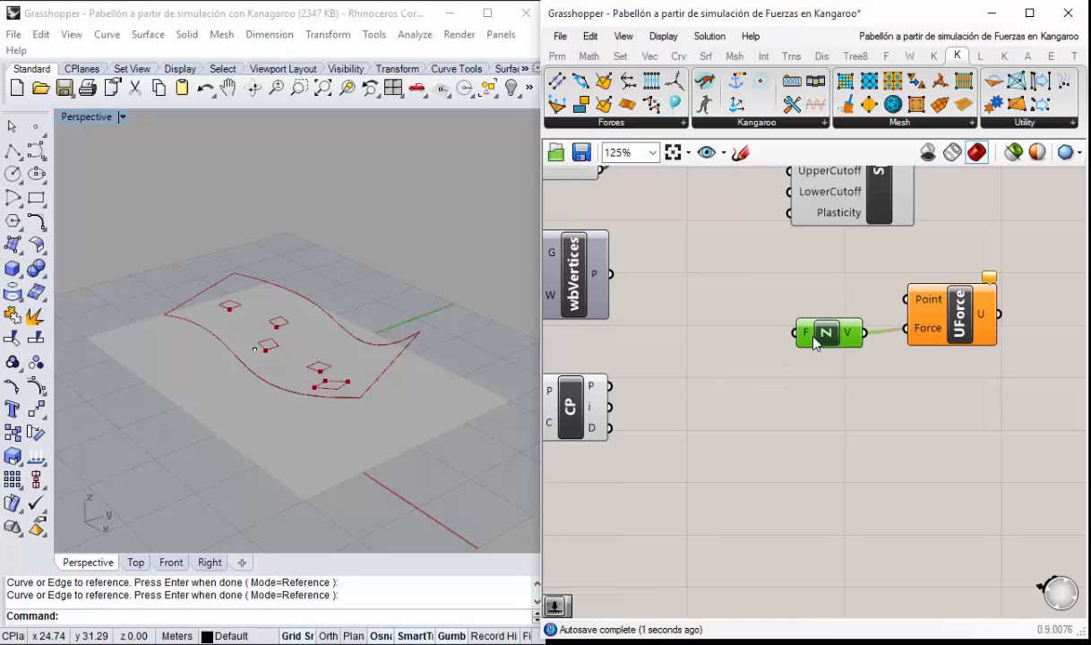
Step: Create a number slider set to 50 and connect it to the Unit Z component's F input
double_click(768, 408)
text(50)
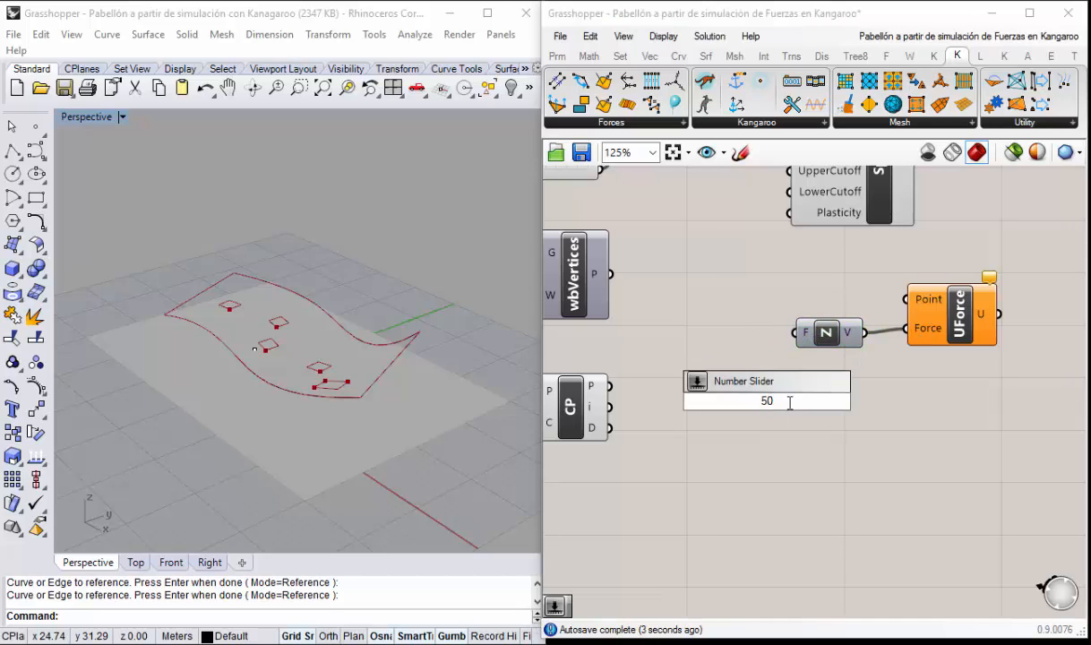
key(Return)
drag(851, 400, 794, 332)
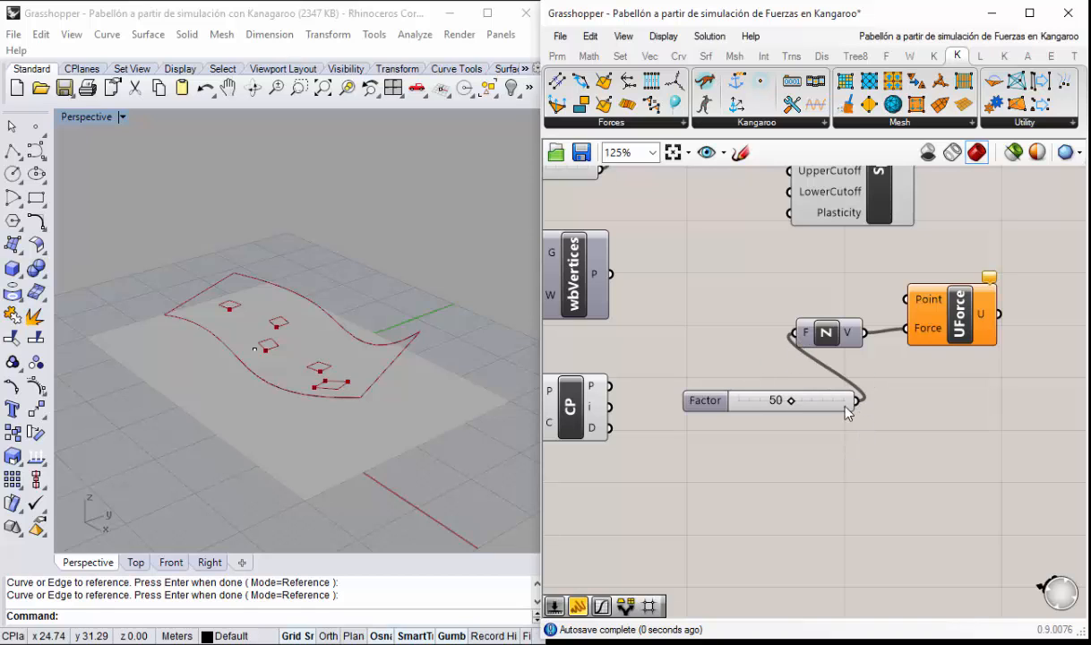
Step: Arrange the Factor slider and Unit Z component in a row leading into the UForce component's Force input
right_drag(849, 412, 859, 443)
click(1015, 360)
drag(856, 347, 899, 351)
drag(768, 392, 756, 353)
Step: Move the Springs component above the UForce component so the two line up vertically
right_drag(899, 234, 876, 296)
drag(876, 296, 975, 296)
click(905, 469)
right_drag(865, 459, 862, 413)
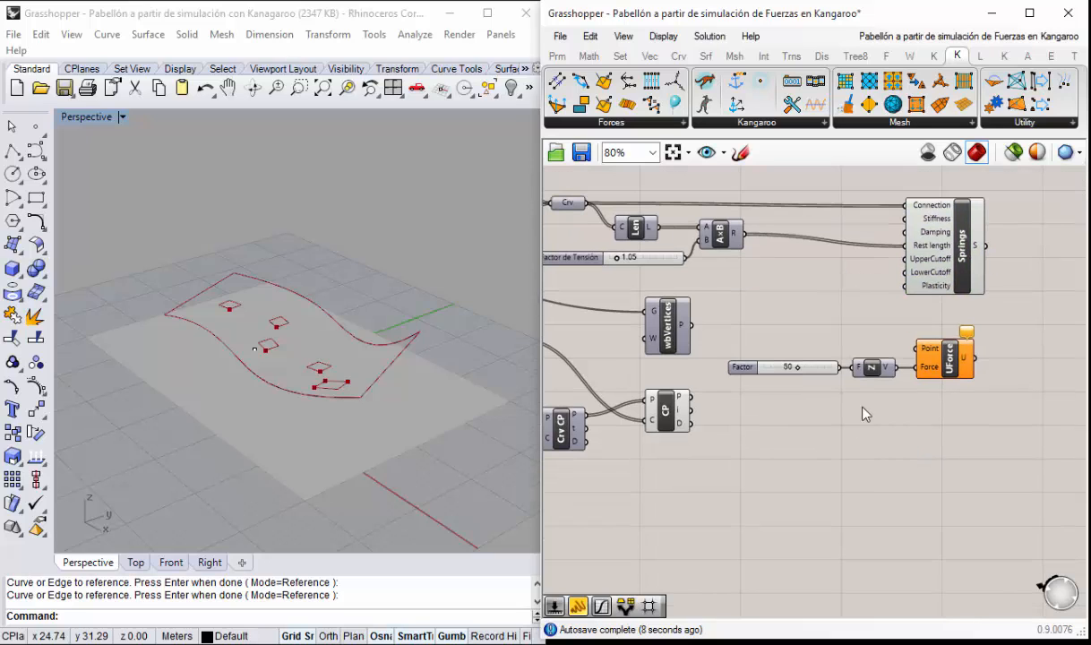
drag(935, 271, 930, 265)
click(956, 391)
click(935, 464)
scroll(885, 346, down, 1)
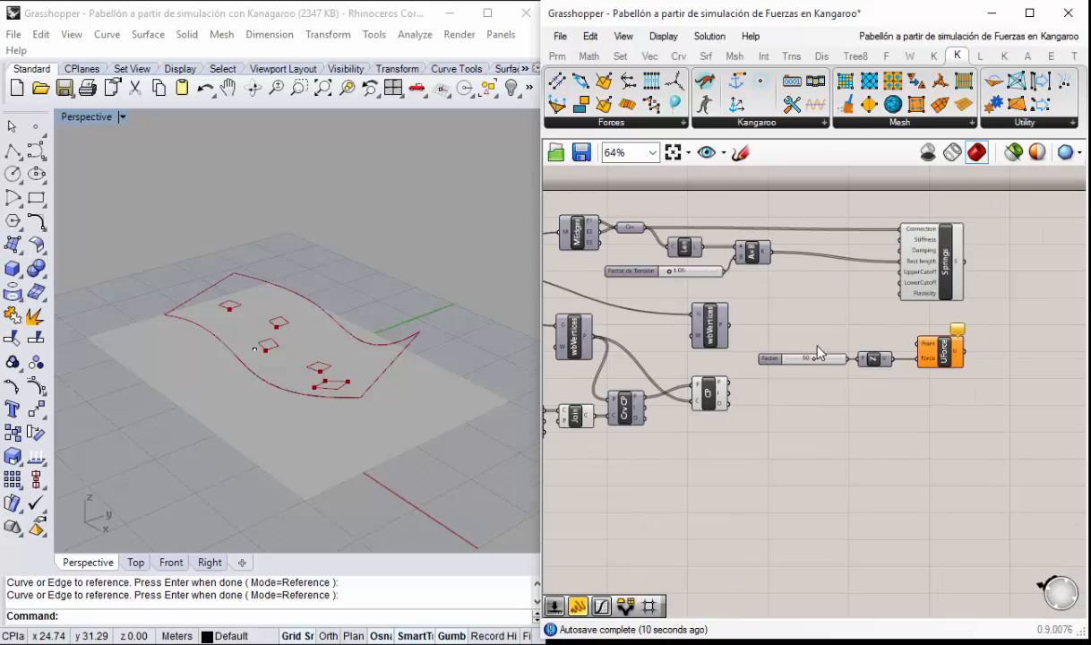
scroll(817, 346, up, 1)
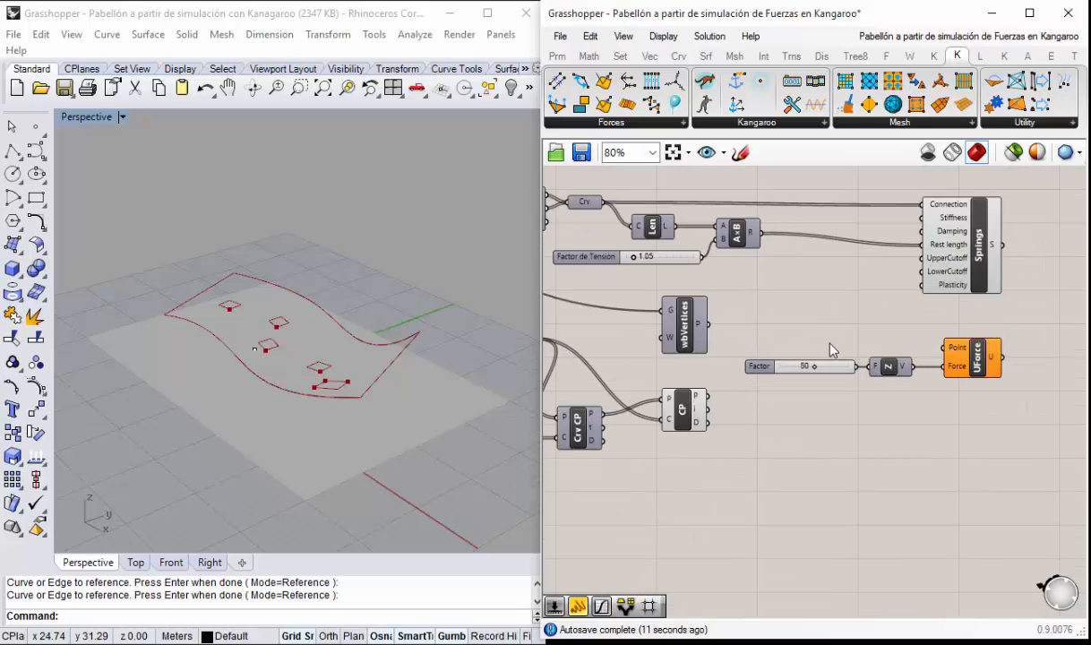
Step: Select the Closest Point component and examine its highlighted points in the model
click(681, 408)
scroll(312, 383, up, 3)
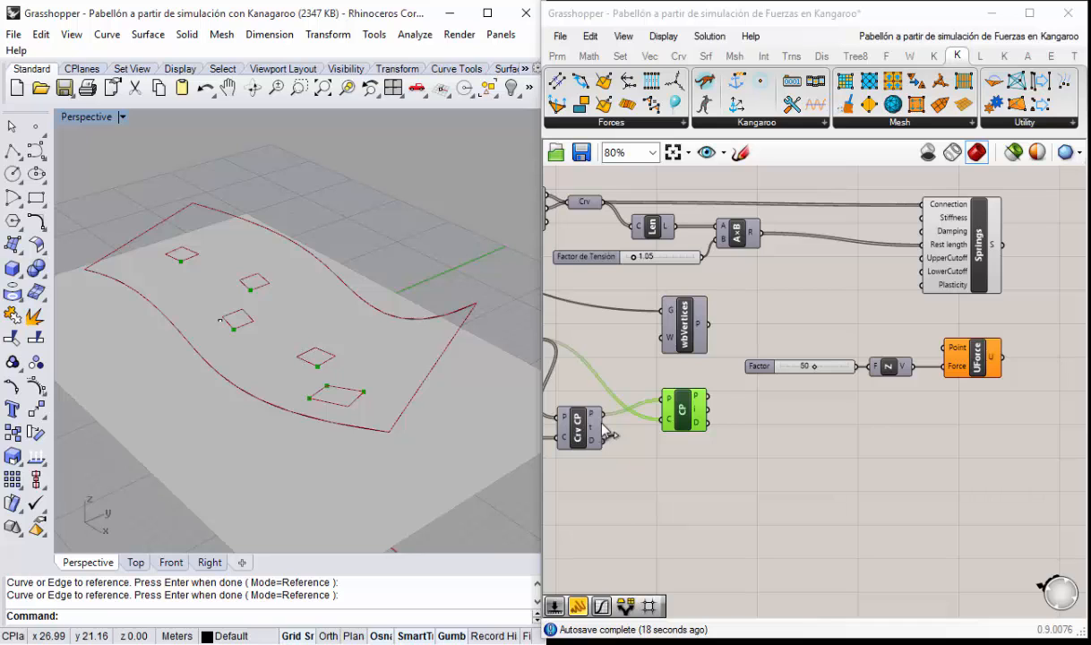
right_drag(659, 450, 734, 461)
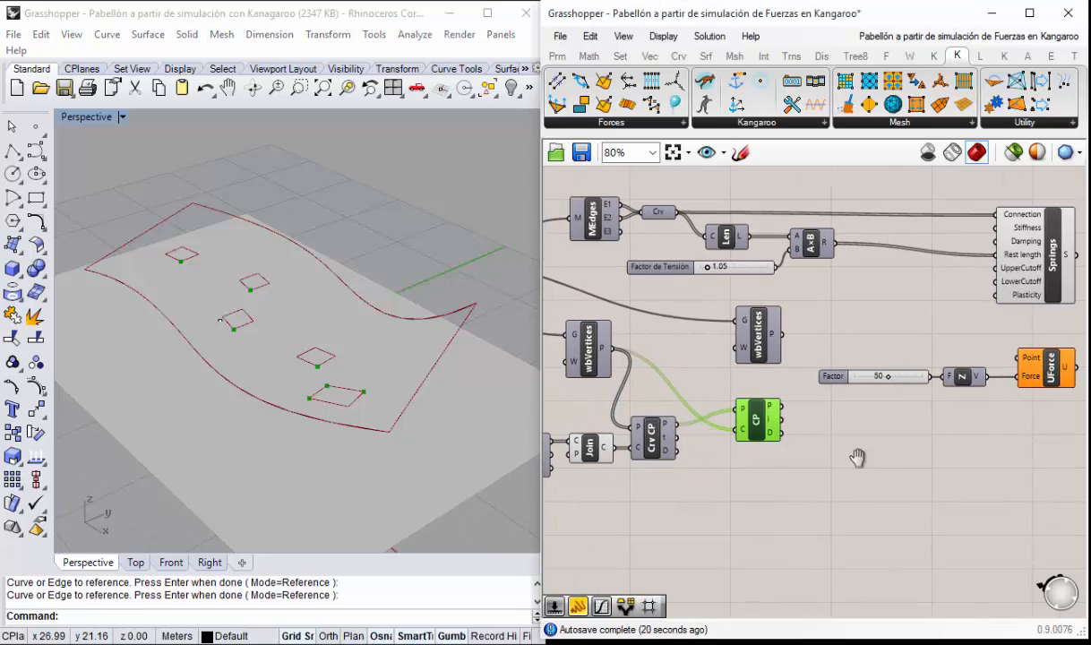
Step: Turn on the preview of the wbVertices component above the Closest Point component and inspect its vertices in the model
right_drag(923, 457, 849, 458)
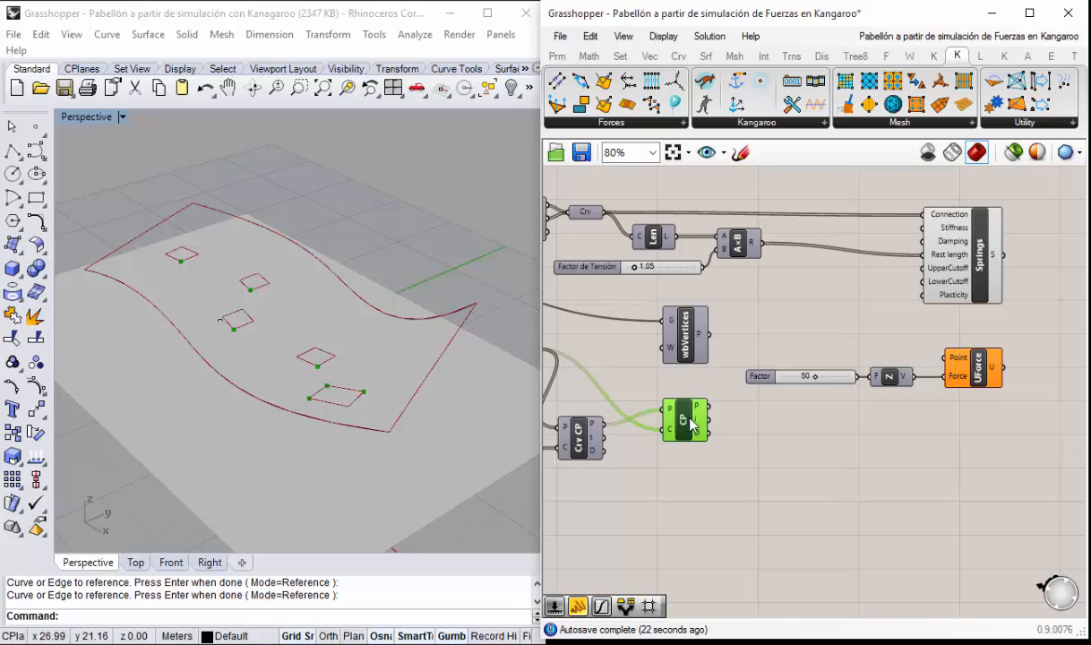
click(690, 339)
right_click(690, 335)
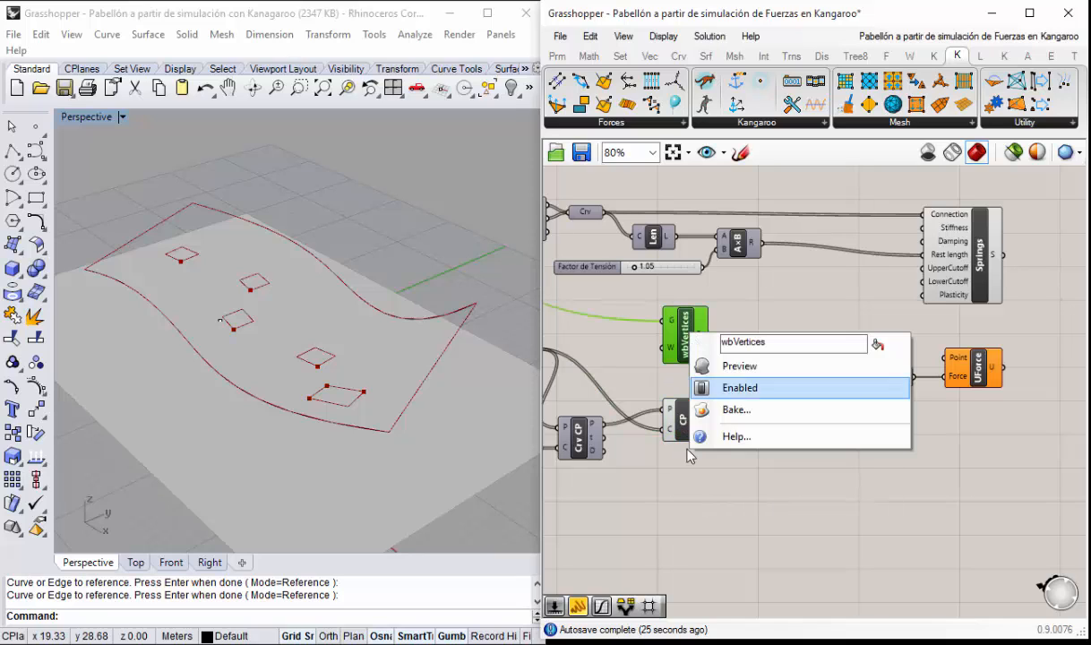
click(739, 366)
right_drag(366, 385, 354, 353)
right_drag(328, 399, 350, 358)
Step: Connect the wbVertices component's P output to the UForce component's Point input and view the force arrows
drag(709, 334, 948, 358)
scroll(402, 350, down, 3)
right_drag(419, 339, 296, 206)
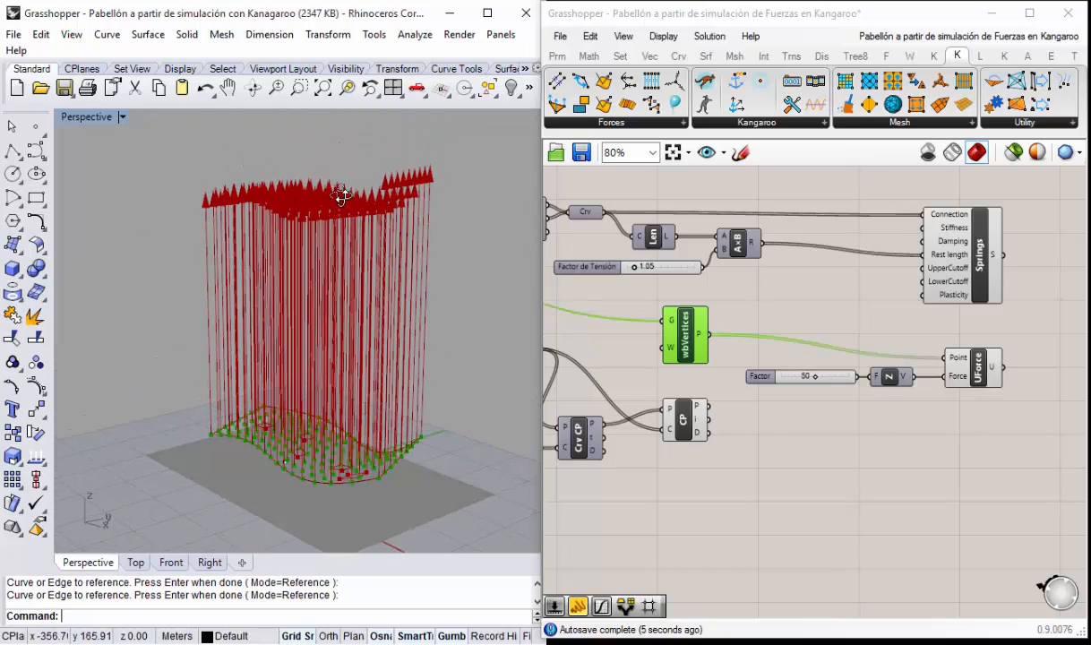
Step: Try a different Factor slider value for the unary force, restore it to 50, and inspect the arrows from another angle
scroll(798, 367, up, 2)
mouse_move(823, 381)
mouse_down()
mouse_move(754, 380)
mouse_move(833, 379)
mouse_up()
scroll(804, 395, up, 1)
click(818, 381)
double_click(821, 377)
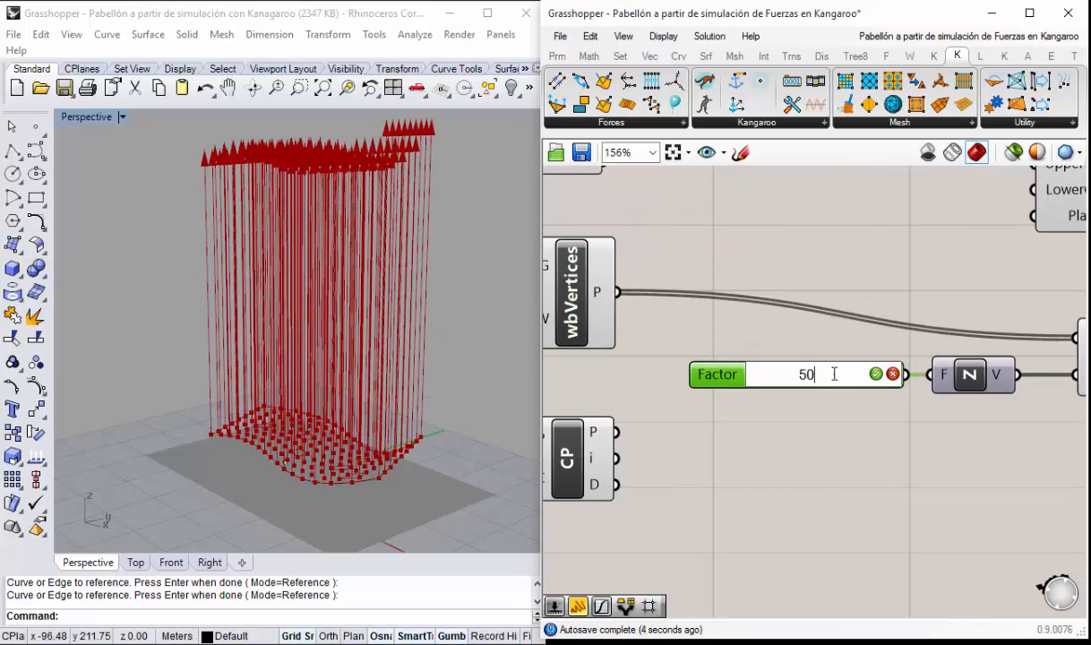
text(50)
click(876, 373)
scroll(794, 294, down, 1)
right_drag(452, 374, 394, 484)
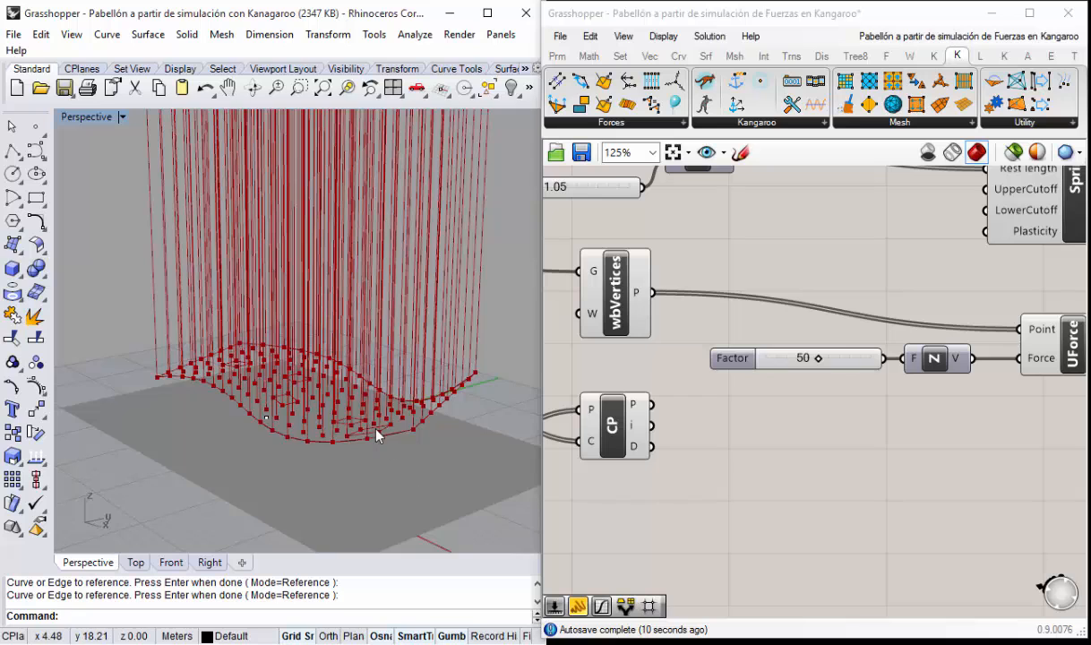
mouse_move(376, 435)
right_down()
mouse_move(354, 369)
mouse_move(377, 458)
mouse_move(374, 426)
right_up()
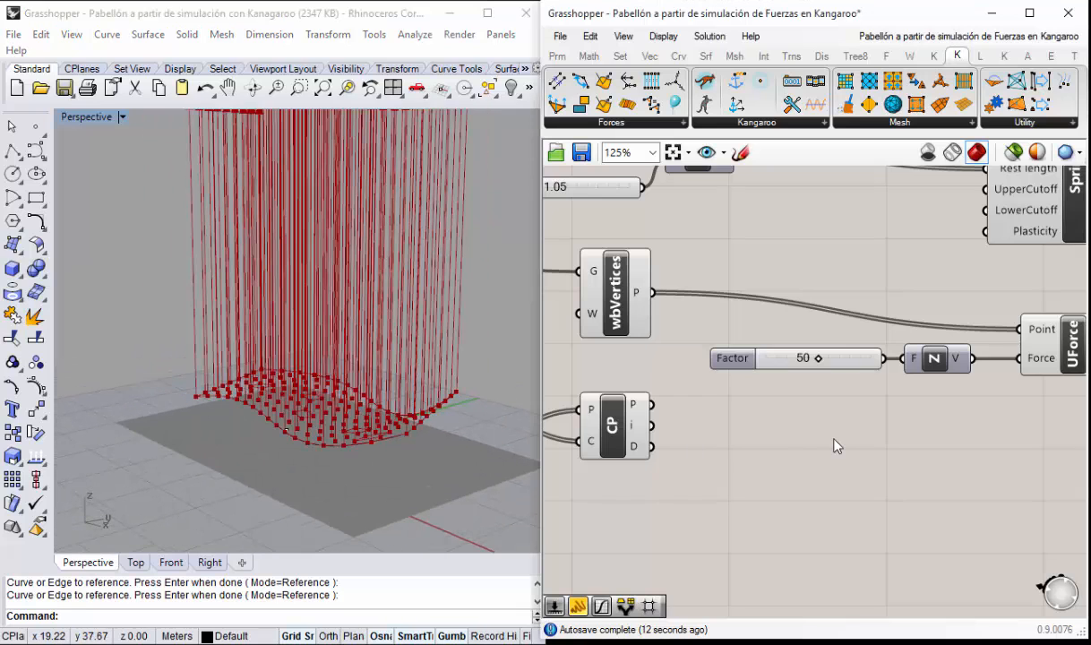
Step: Add the expression -x to the UForce component's Force input to reverse the force vector
right_drag(892, 389, 766, 361)
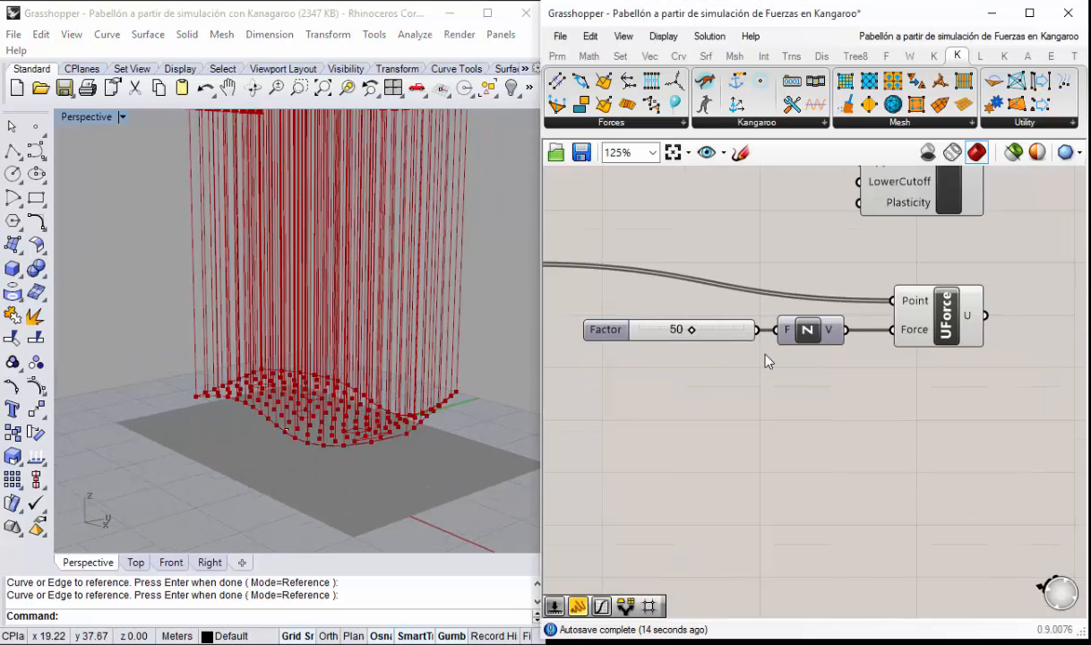
mouse_move(914, 338)
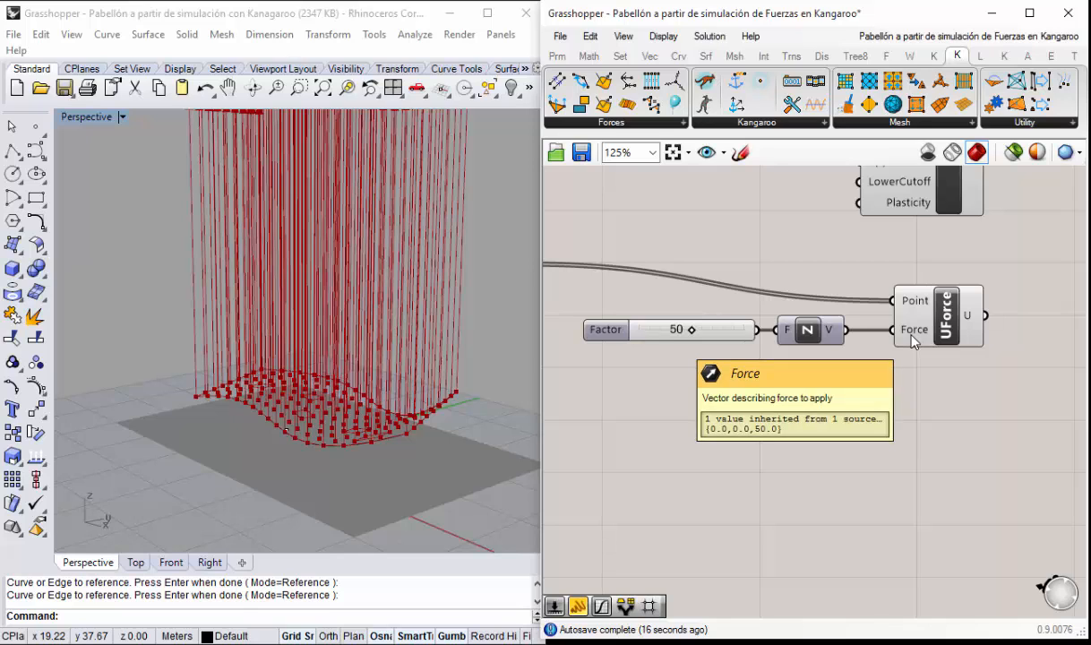
scroll(914, 338, up, 3)
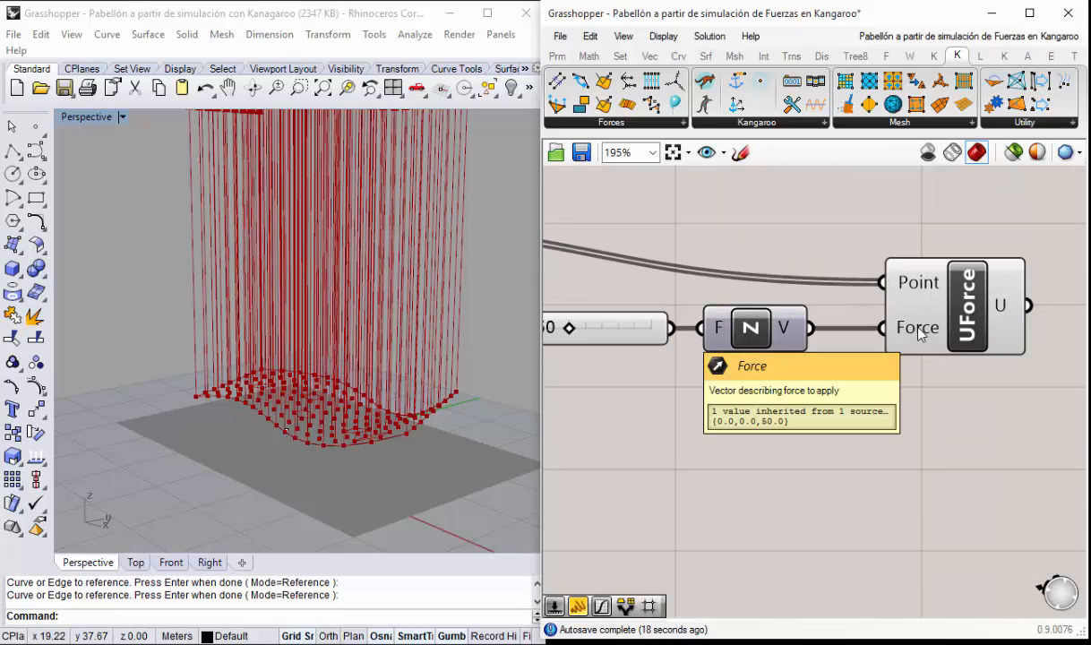
right_click(918, 334)
mouse_move(967, 498)
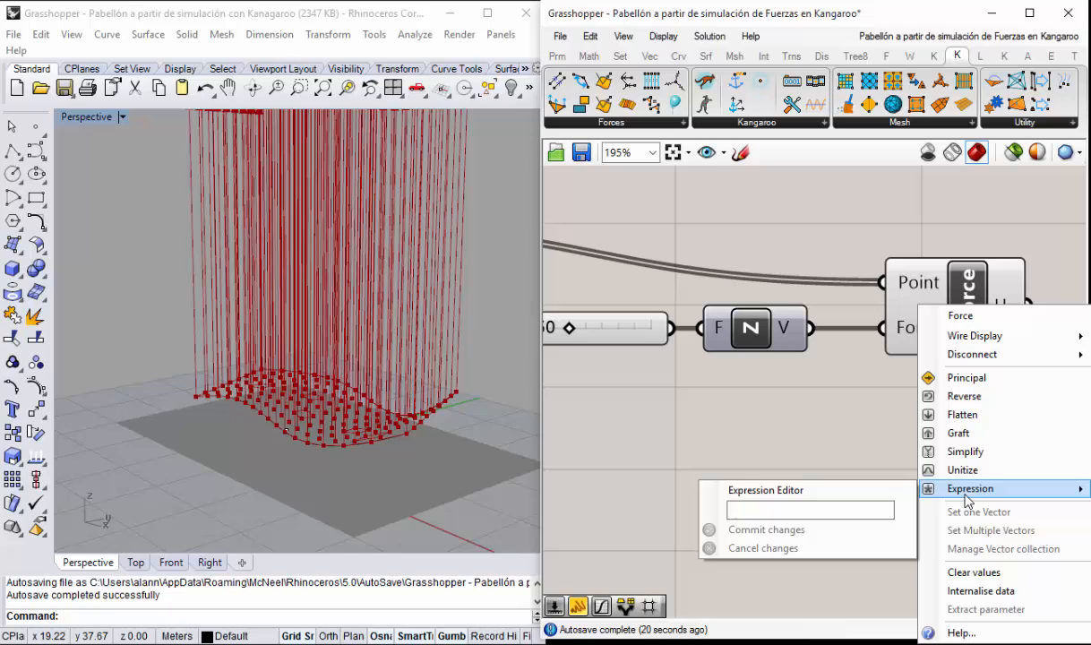
click(738, 516)
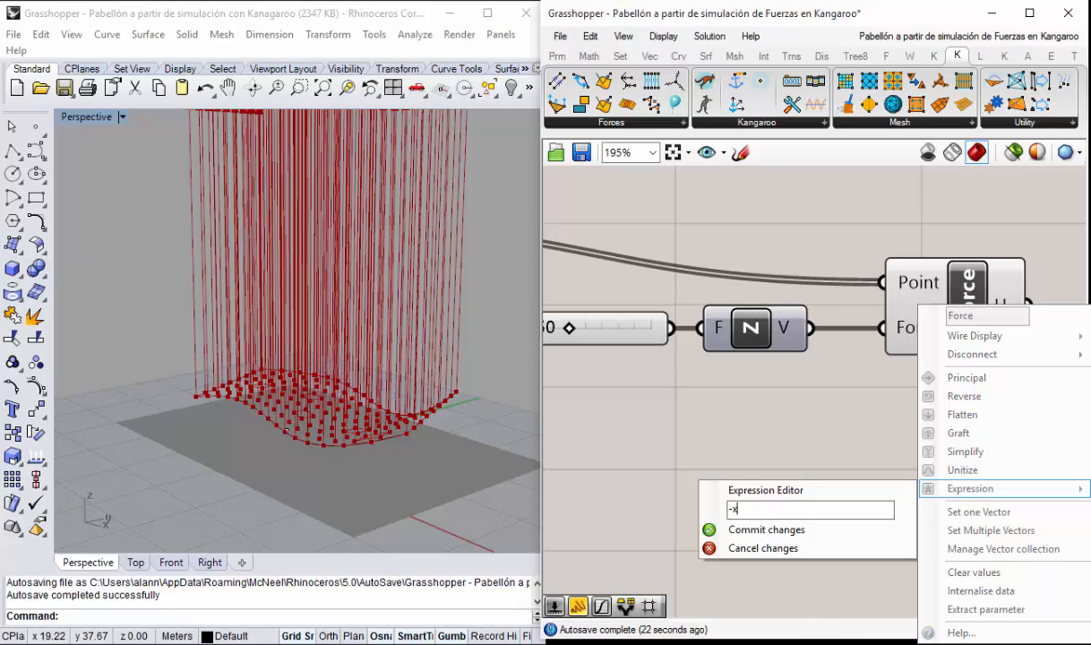
click(747, 531)
Step: Examine the direction and extent of the reversed force arrows in the Perspective view
right_drag(445, 384, 377, 381)
scroll(376, 380, down, 5)
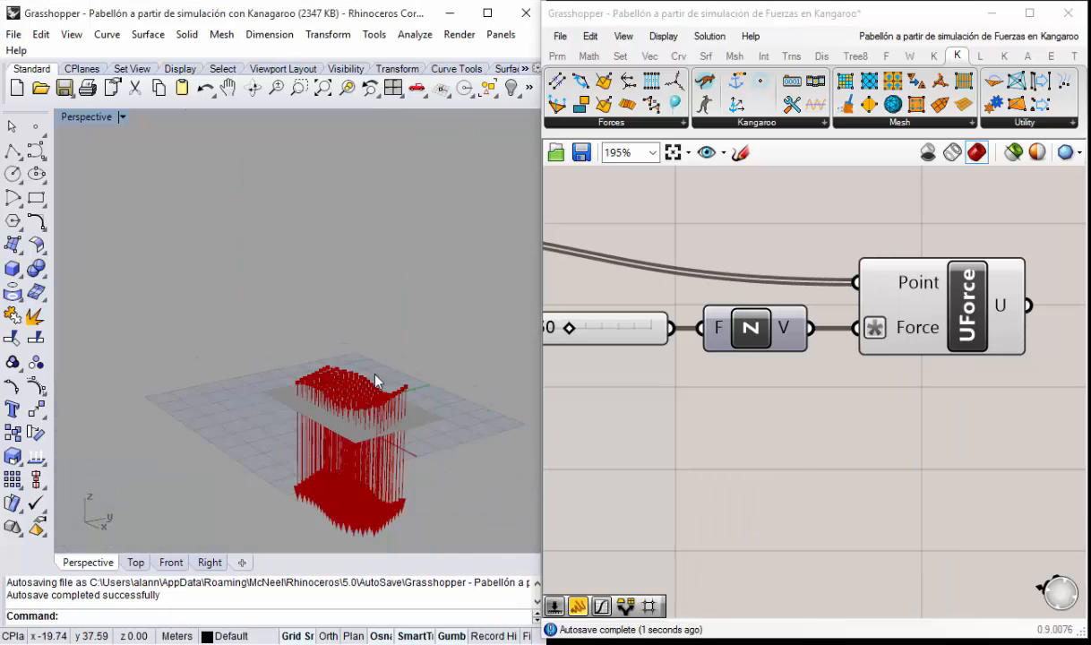
scroll(377, 381, down, 5)
scroll(370, 467, up, 7)
scroll(388, 304, up, 4)
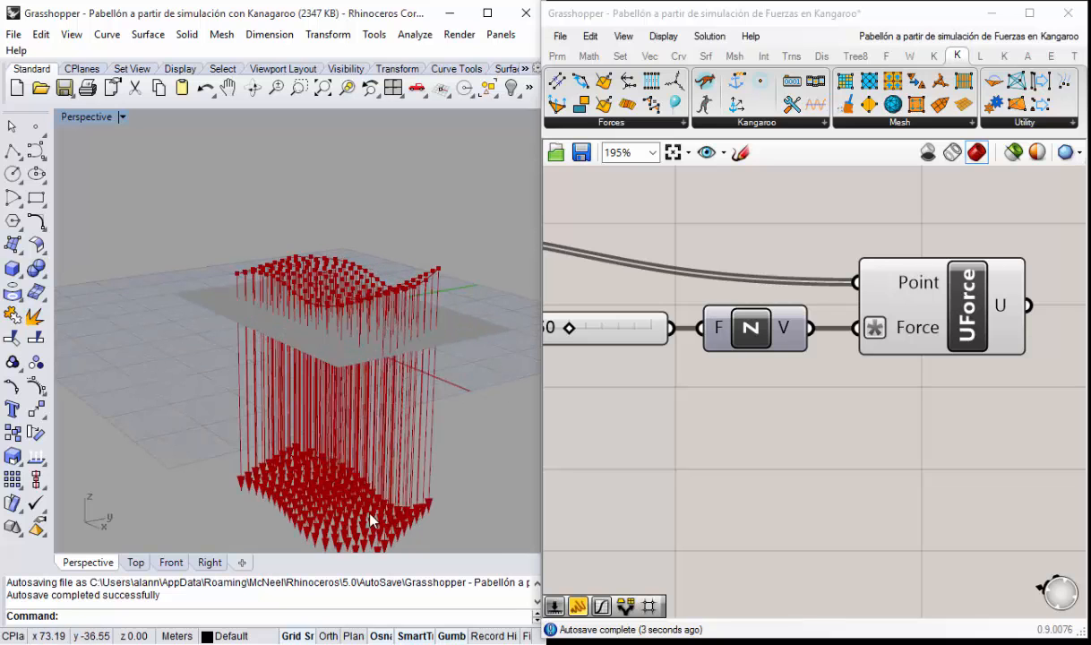
mouse_move(370, 520)
right_down()
mouse_move(333, 489)
mouse_move(360, 536)
right_up()
click(771, 388)
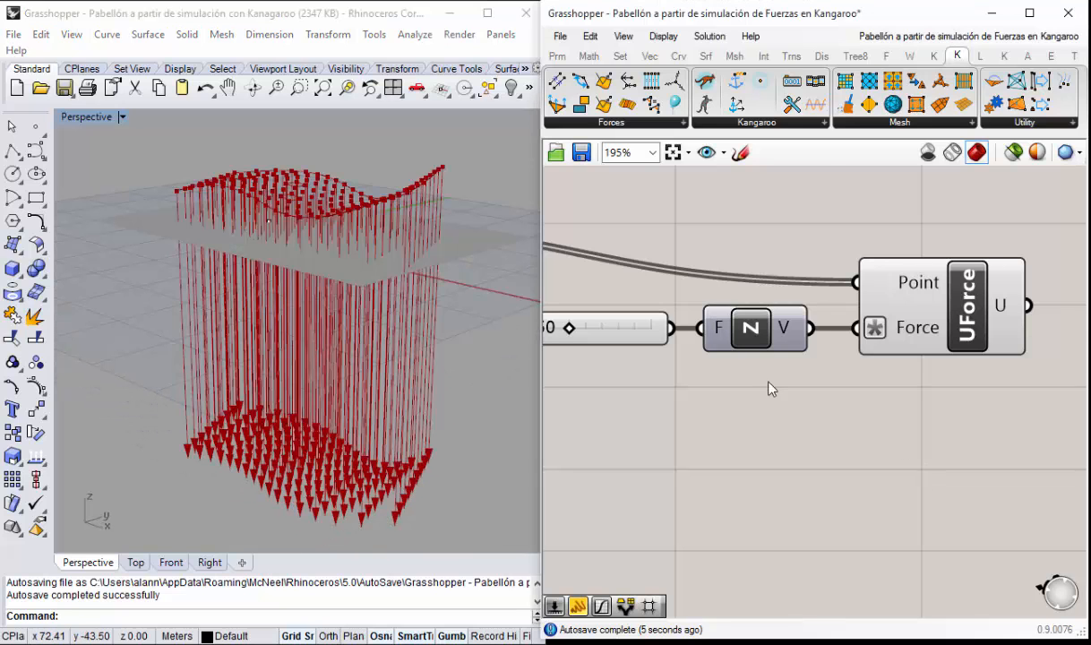
Step: Review the component groups that feed Springs and UForce and the group that finds the anchor vertices
scroll(758, 338, down, 4)
right_drag(778, 280, 787, 355)
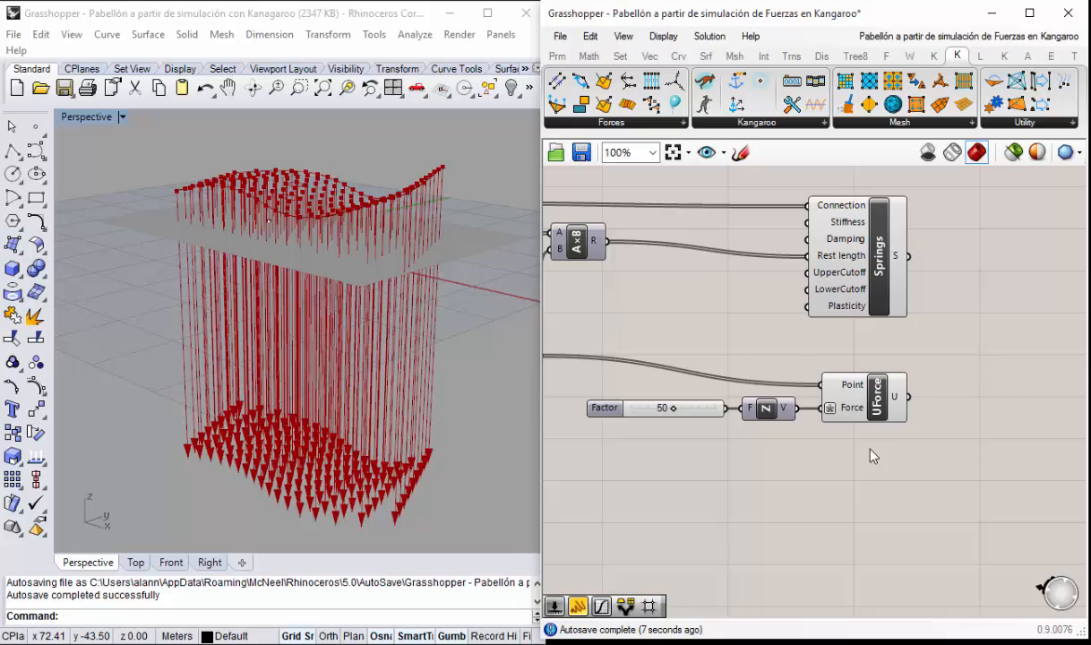
right_drag(922, 383, 824, 383)
scroll(714, 299, down, 2)
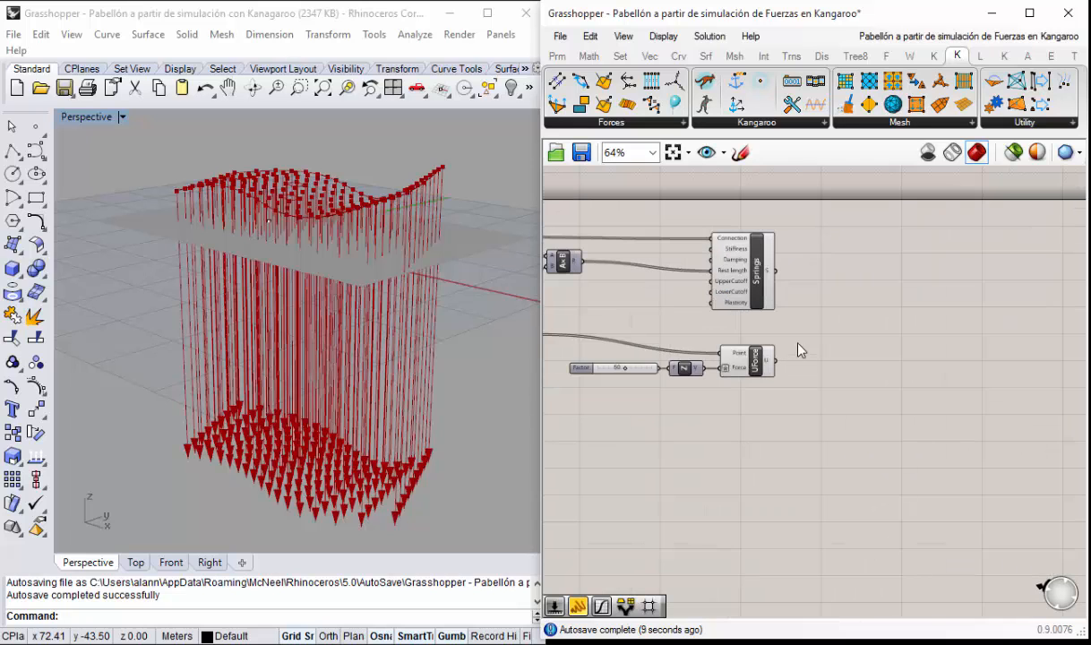
right_drag(671, 330, 830, 343)
scroll(861, 342, down, 1)
scroll(869, 334, up, 2)
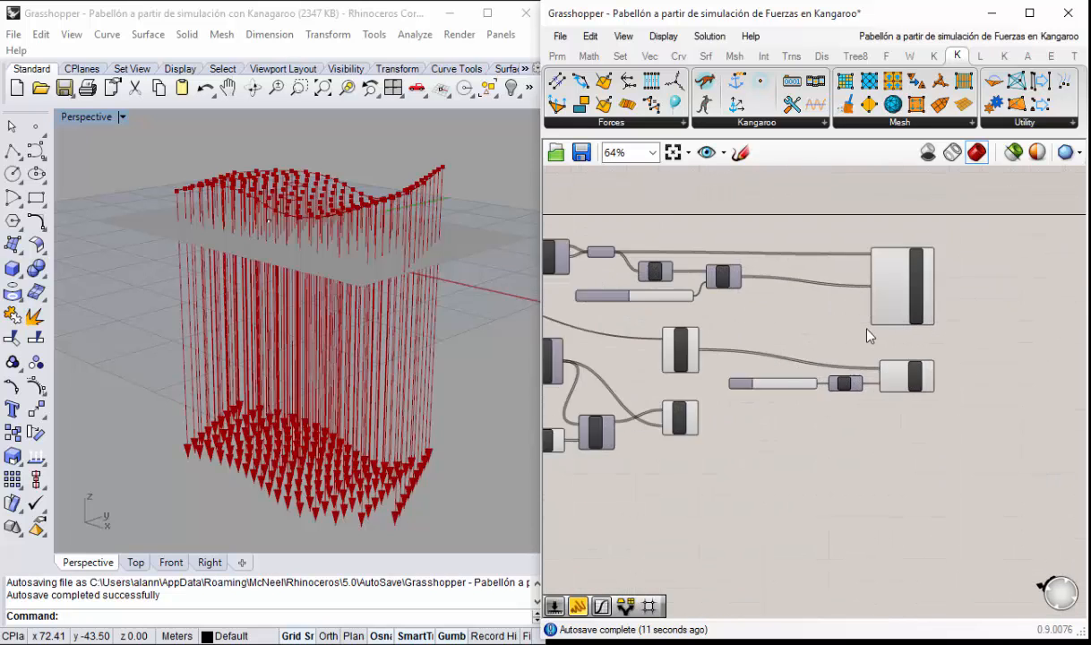
drag(1000, 506, 898, 259)
scroll(777, 249, down, 1)
right_drag(778, 249, 882, 297)
drag(938, 303, 661, 212)
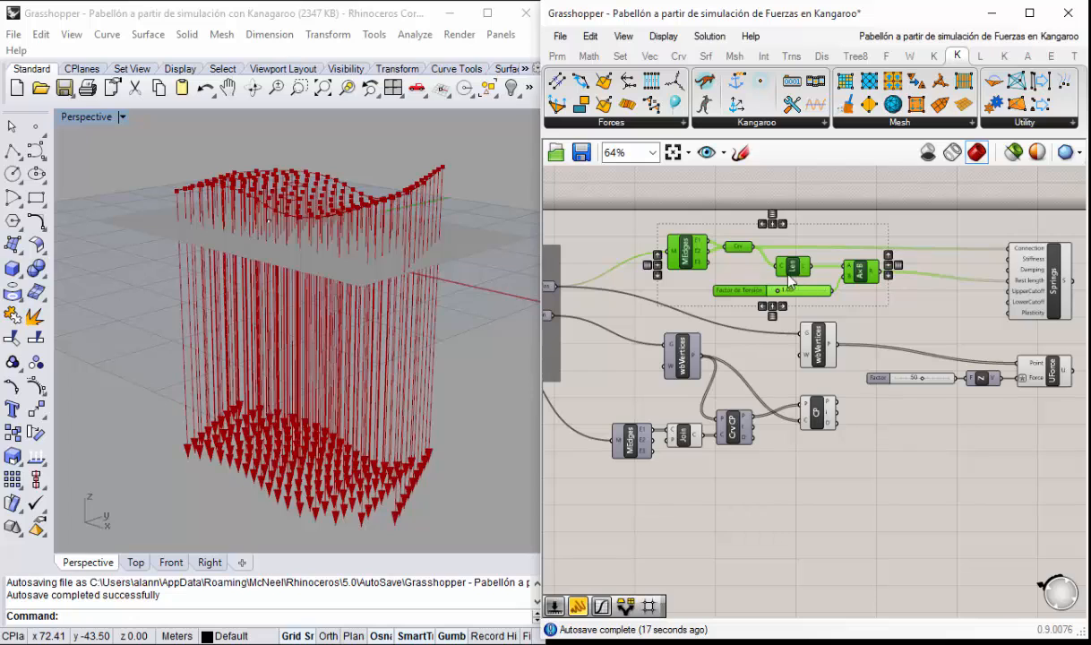
drag(1024, 531, 628, 328)
click(879, 435)
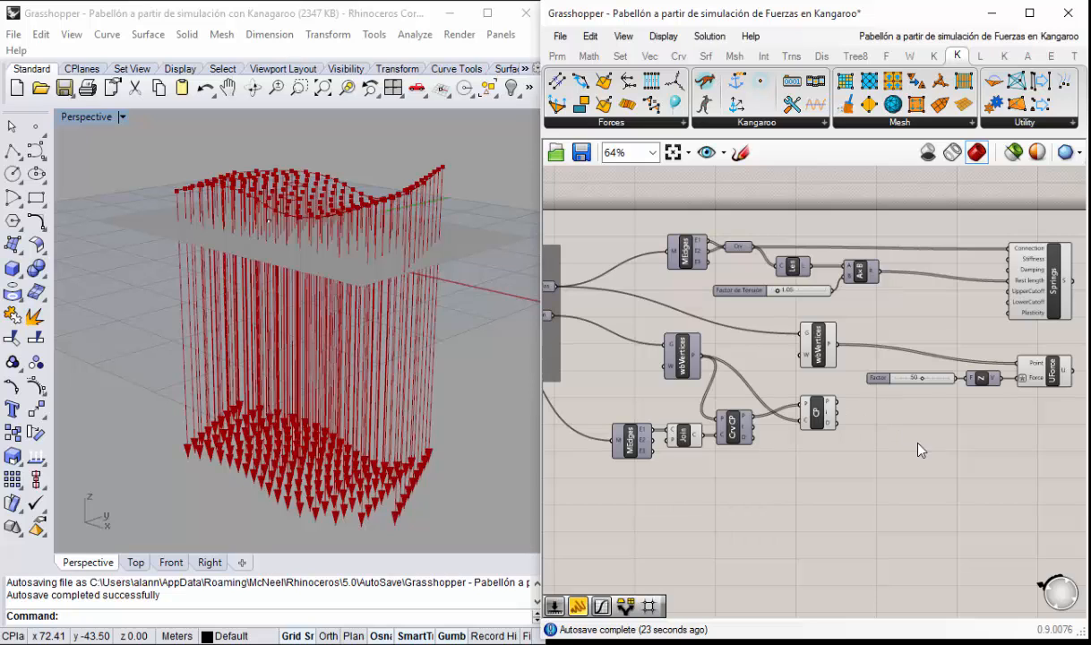
Step: Open the component search in the empty canvas area beside the Springs component
right_drag(921, 450, 817, 423)
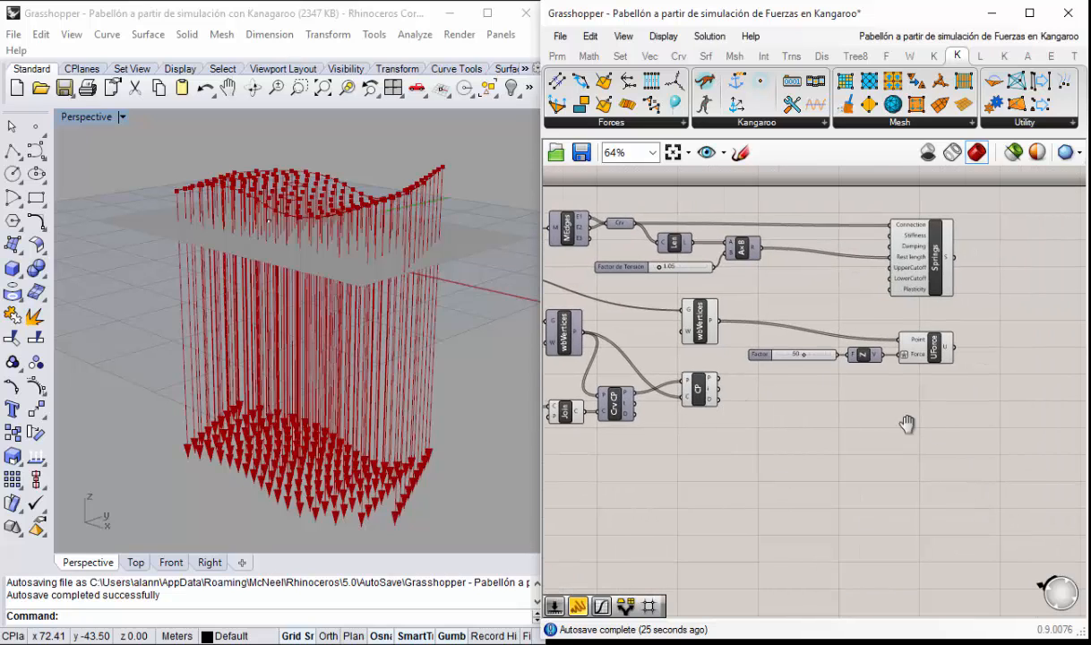
right_drag(907, 425, 757, 427)
scroll(860, 335, up, 1)
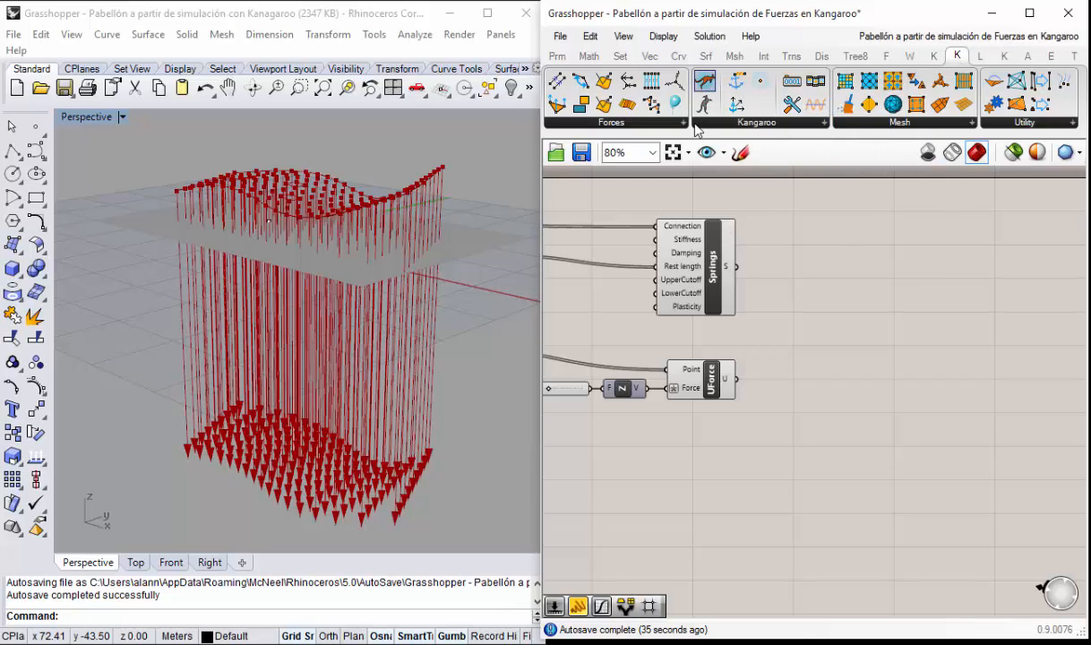
double_click(842, 284)
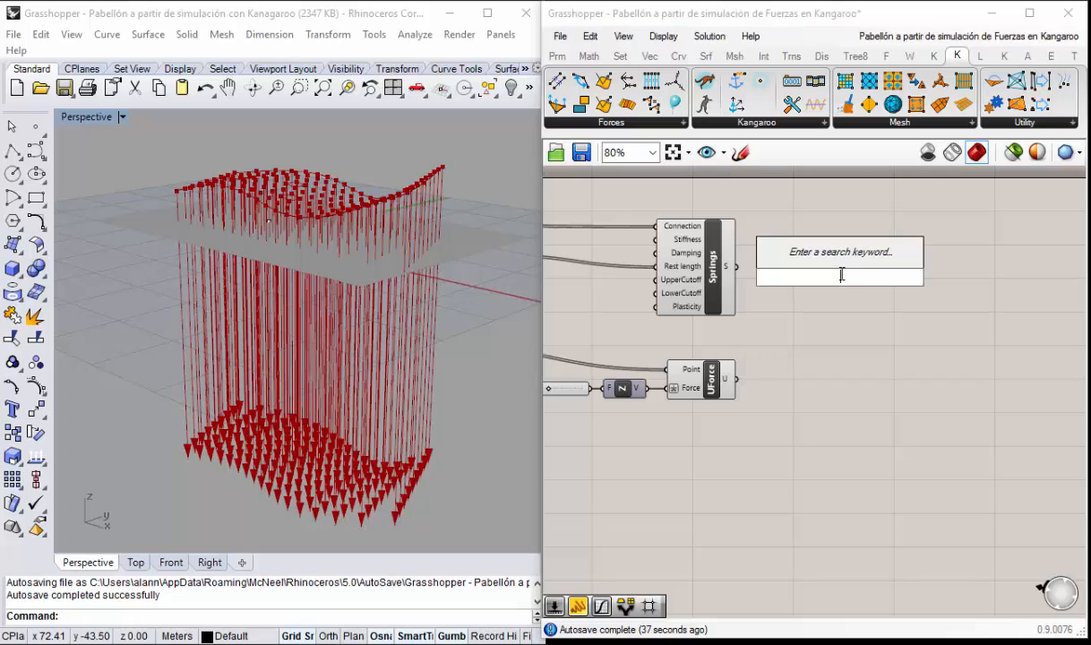
Step: Add a KangarooPhysics component to the canvas beside the Springs and UForce components
text(kangoree)
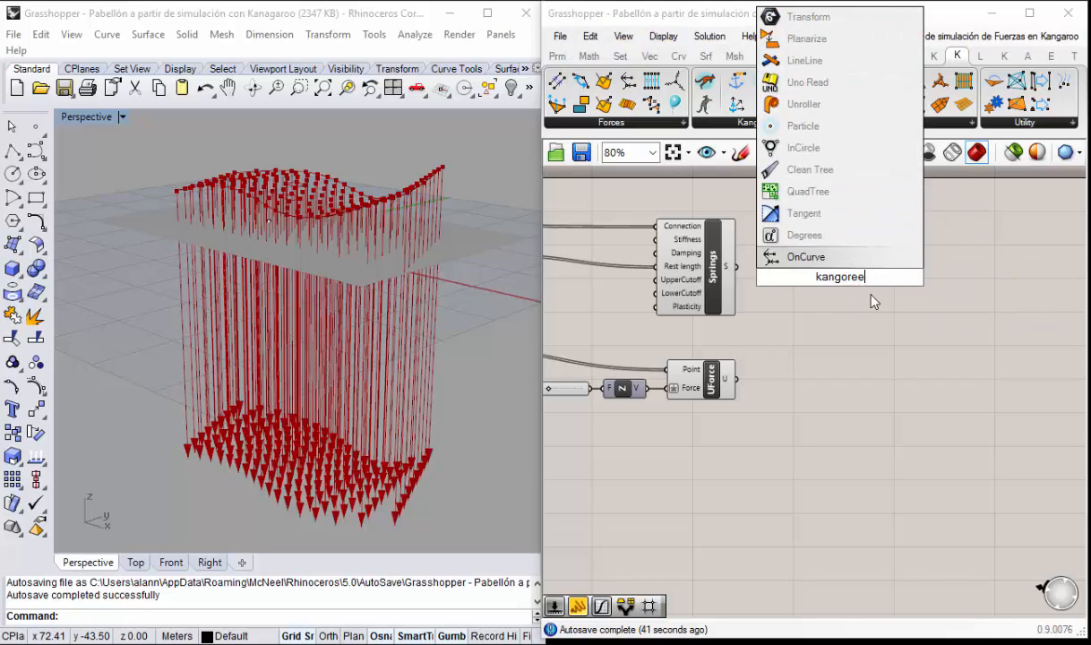
key(BackSpace)
key(BackSpace)
key(BackSpace)
key(BackSpace)
text(a)
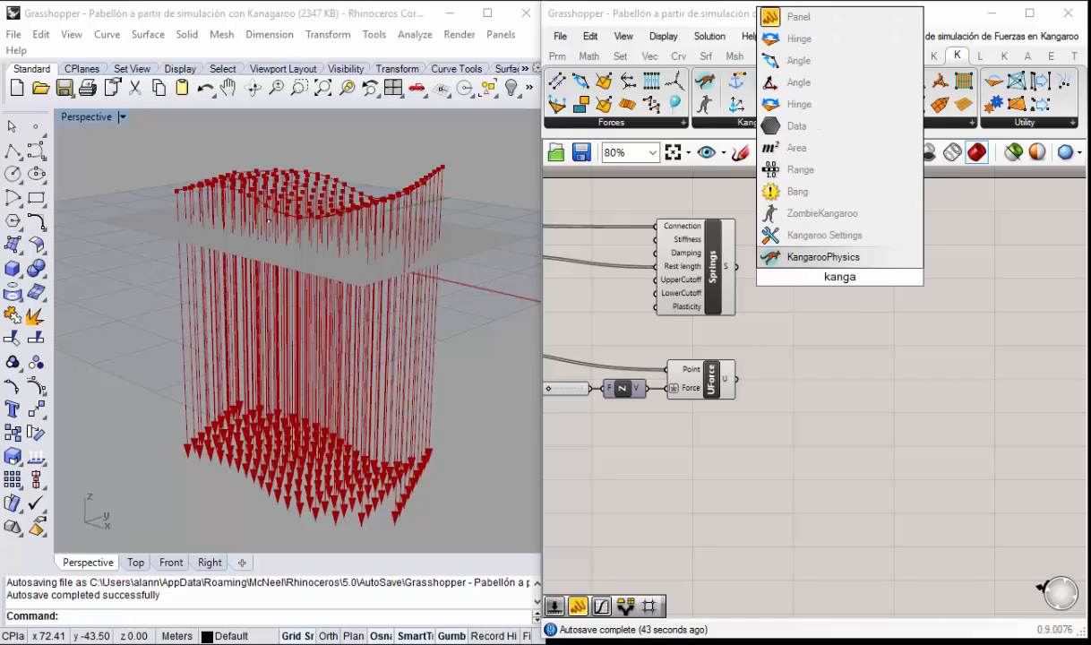
click(873, 260)
drag(836, 284, 851, 301)
Step: Flatten the Force objects input of the Kangaroo component
scroll(833, 286, up, 1)
scroll(878, 280, up, 4)
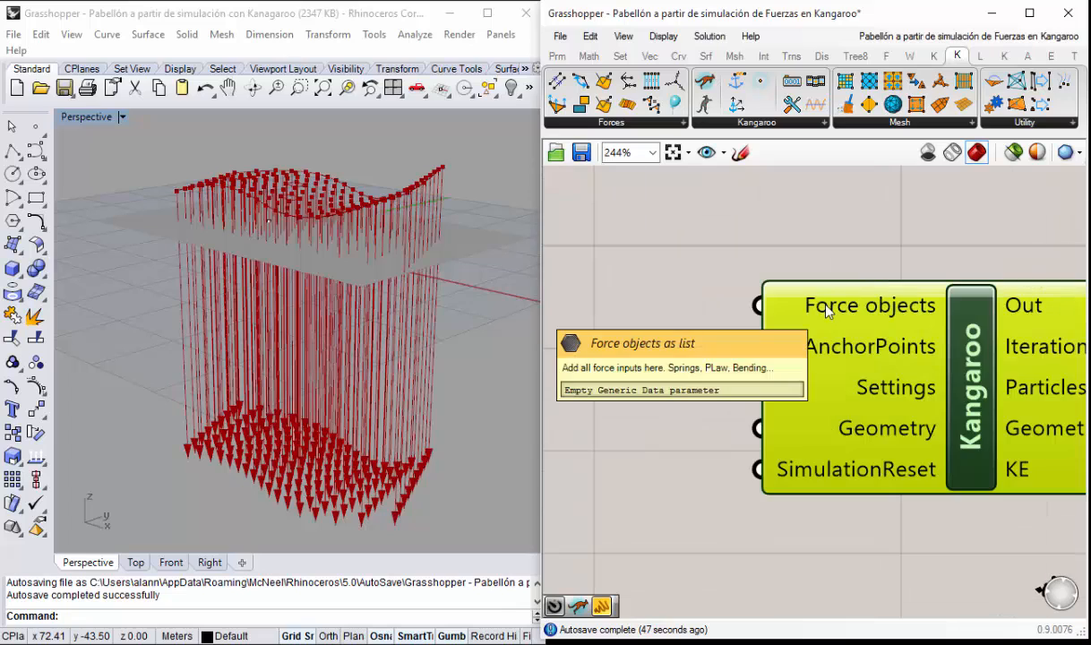
right_click(826, 309)
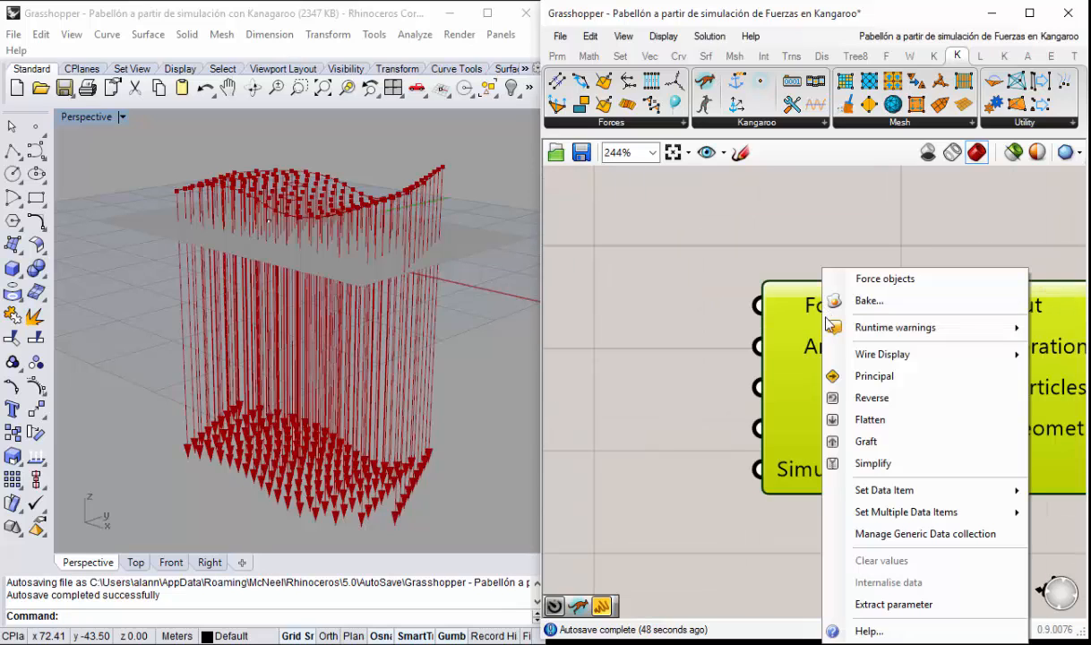
click(898, 420)
scroll(776, 331, down, 4)
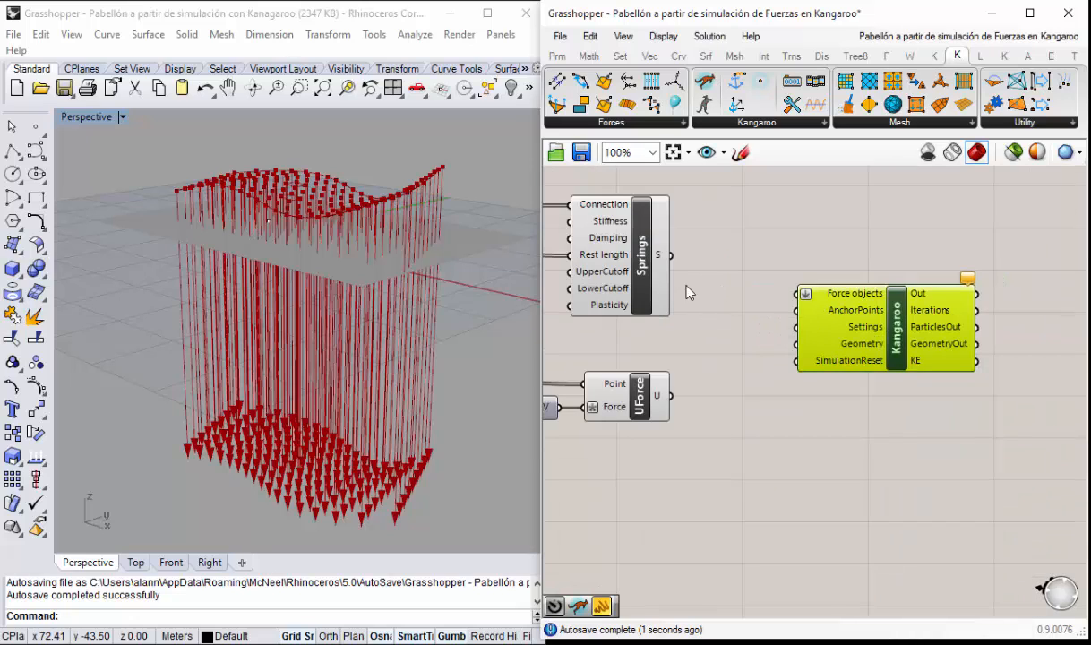
Step: Examine the unary force arrows and the spring mesh in the Perspective viewport, inspecting the UForce and Springs components
right_drag(663, 287, 731, 319)
right_drag(345, 280, 338, 326)
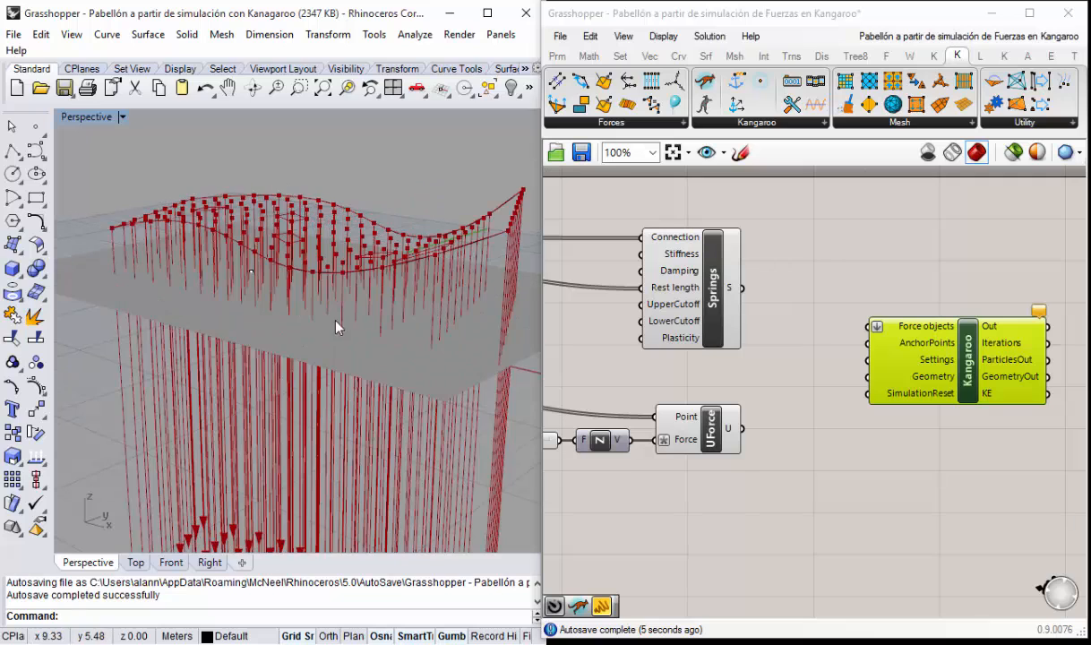
scroll(288, 257, down, 5)
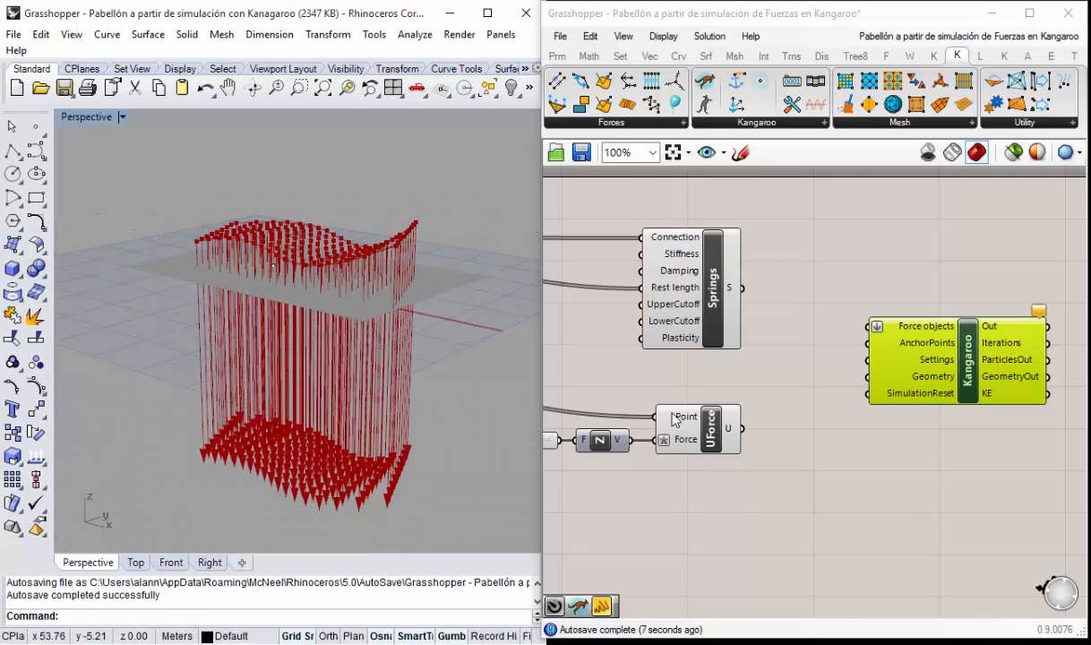
click(710, 434)
click(786, 424)
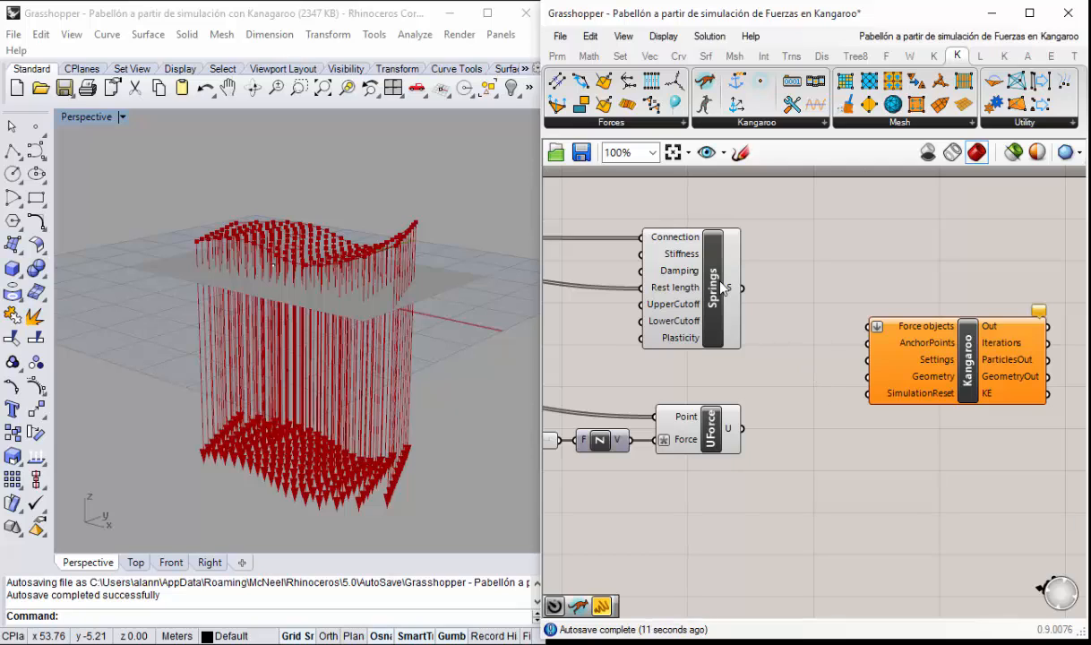
click(689, 273)
right_drag(296, 303, 359, 279)
scroll(323, 245, up, 5)
scroll(340, 267, down, 3)
scroll(338, 274, up, 4)
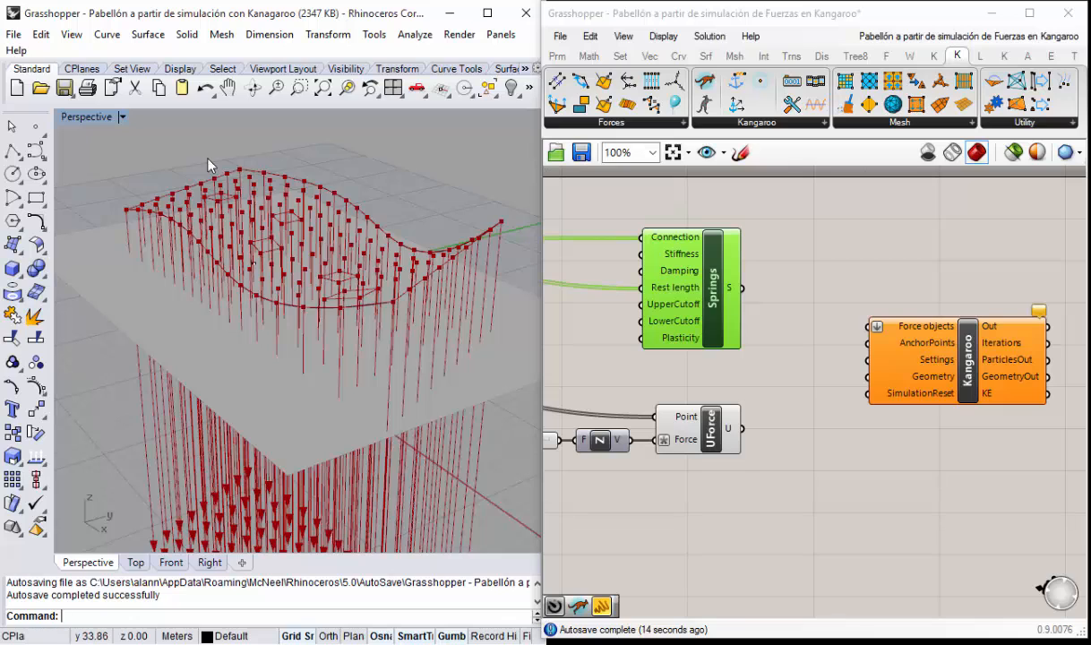
right_drag(286, 185, 292, 244)
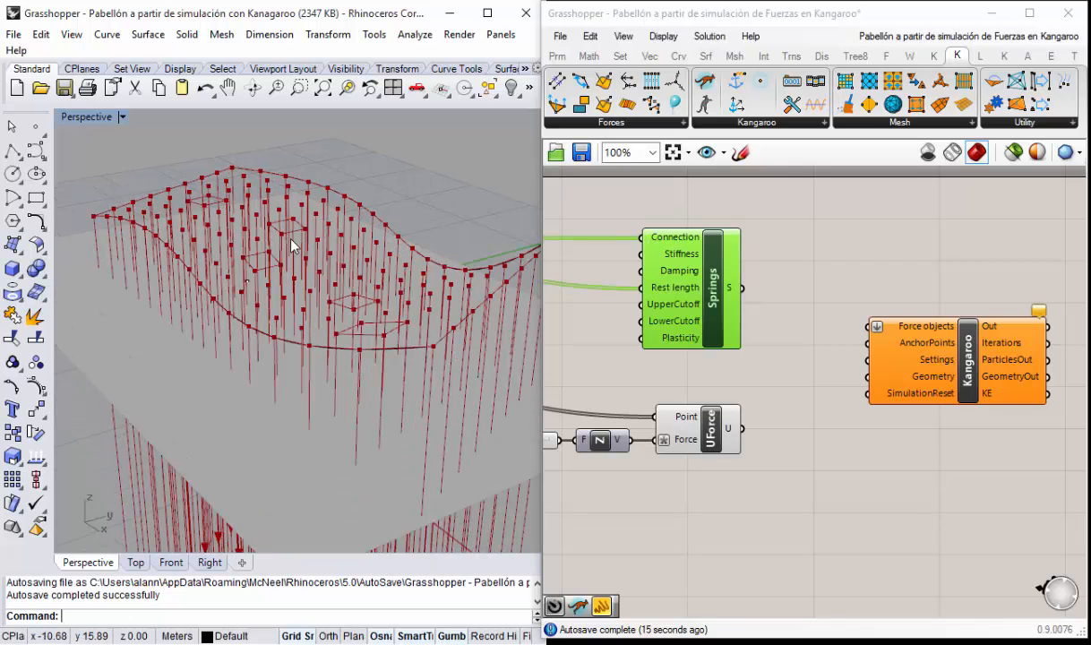
Step: Show the preview of the Crv parameter that collects the mesh edges for the Springs component
right_click(712, 296)
click(703, 291)
right_click(733, 307)
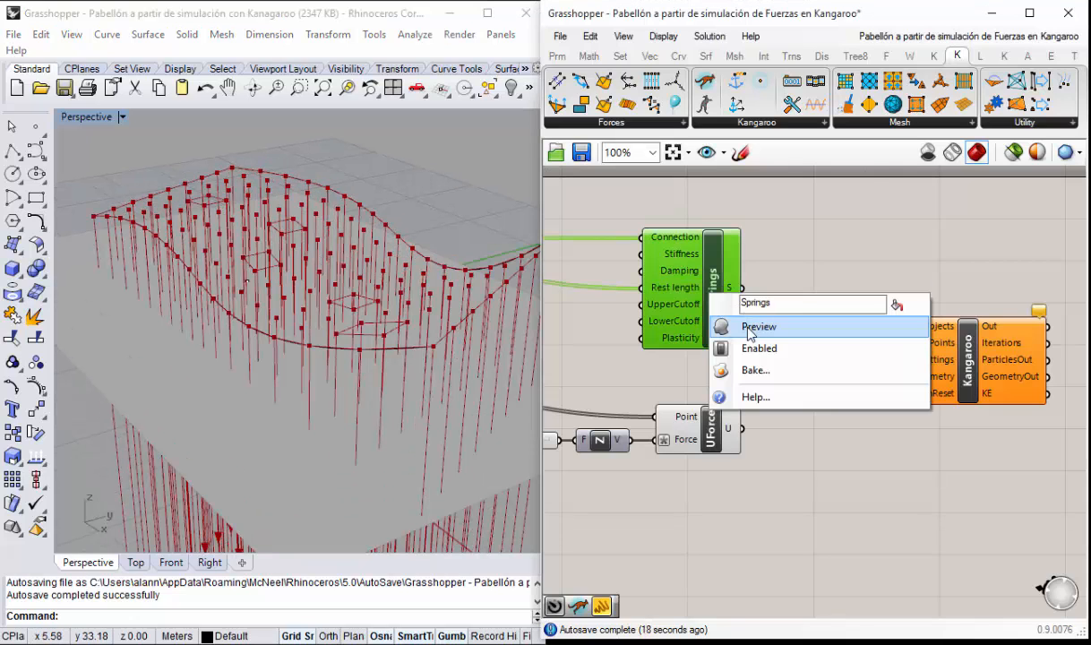
click(748, 334)
mouse_move(751, 247)
right_down()
mouse_move(814, 264)
mouse_move(953, 264)
right_up()
right_drag(653, 252, 784, 267)
right_drag(583, 296, 663, 289)
right_click(640, 271)
click(671, 283)
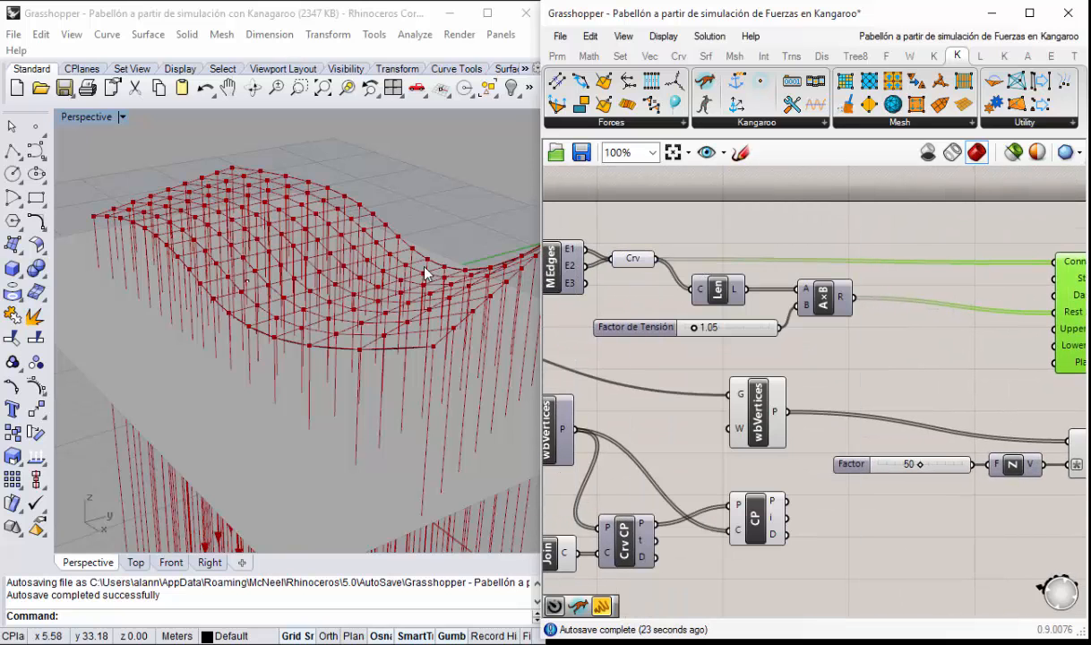
right_drag(348, 341, 315, 251)
scroll(316, 247, down, 2)
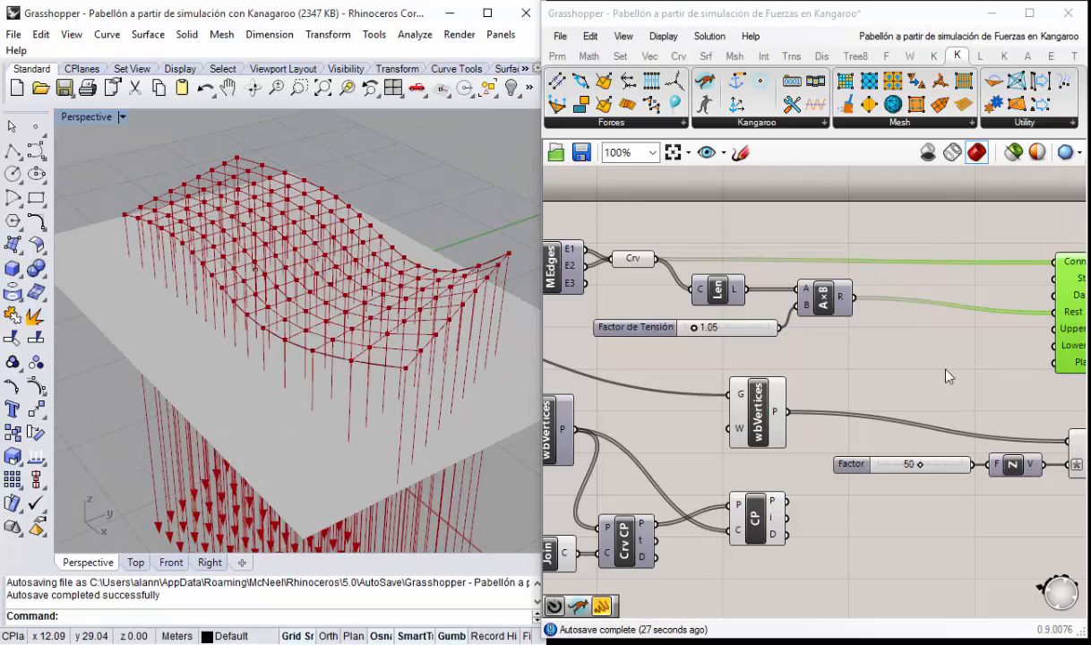
Step: Connect the Springs output S to the Force objects input of the Kangaroo component
click(944, 352)
right_drag(943, 349, 770, 326)
right_drag(986, 359, 779, 306)
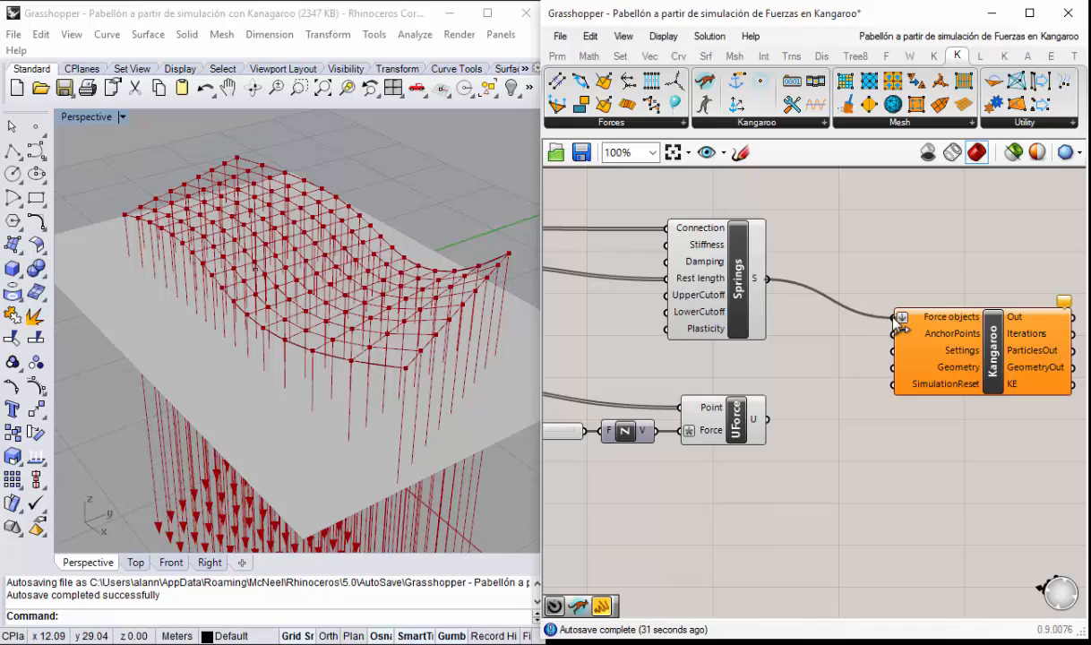
drag(900, 330, 899, 323)
Step: Add the UForce output U to Kangaroo's Force objects input, keeping the Springs connection
click(752, 423)
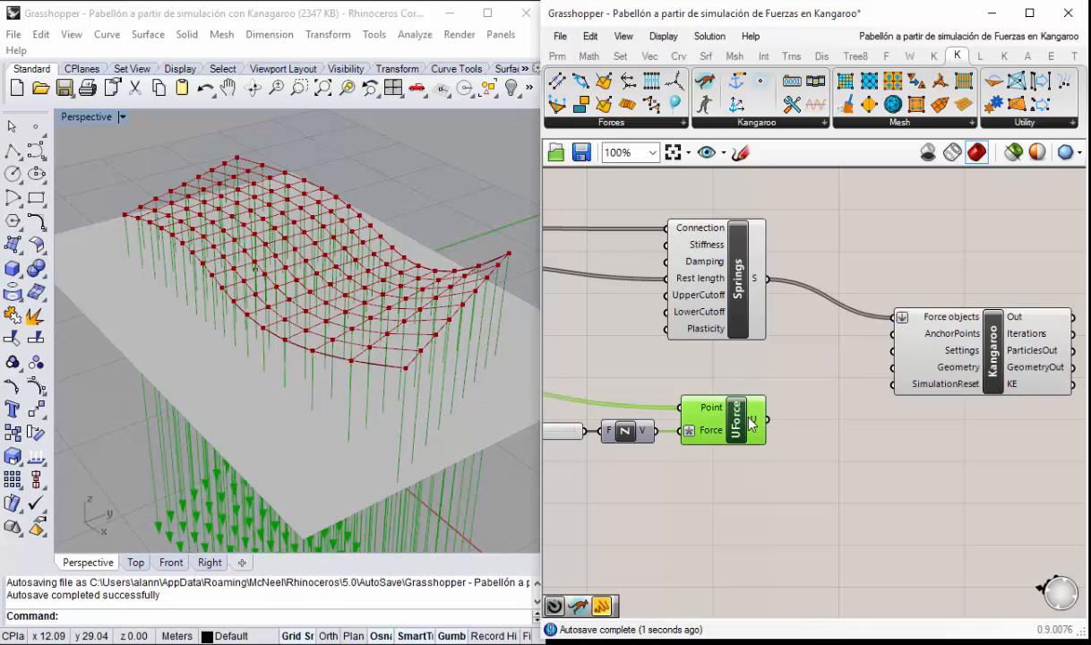
right_drag(358, 439, 344, 404)
scroll(326, 282, down, 2)
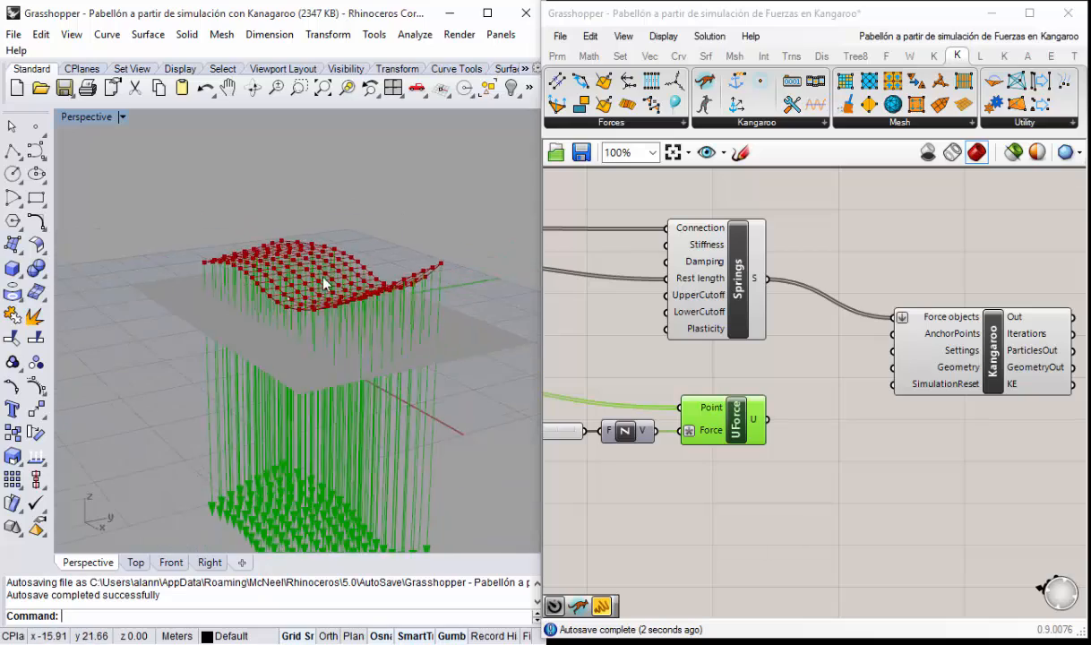
mouse_move(324, 280)
right_down()
mouse_move(328, 333)
mouse_move(317, 269)
right_up()
right_drag(367, 412, 387, 362)
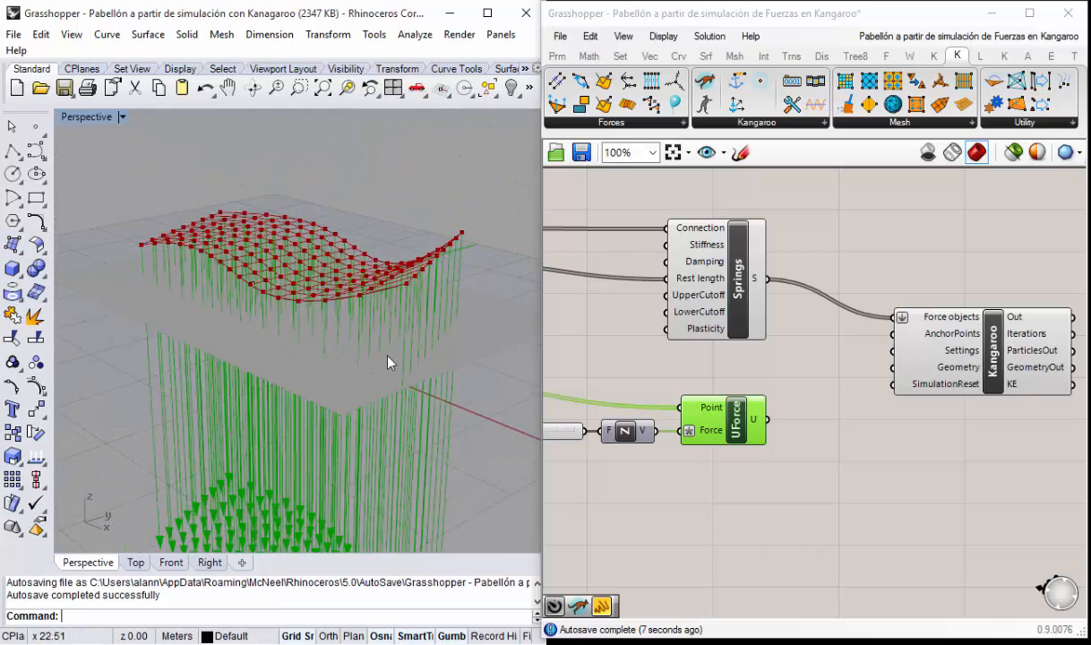
drag(768, 420, 895, 317)
click(759, 364)
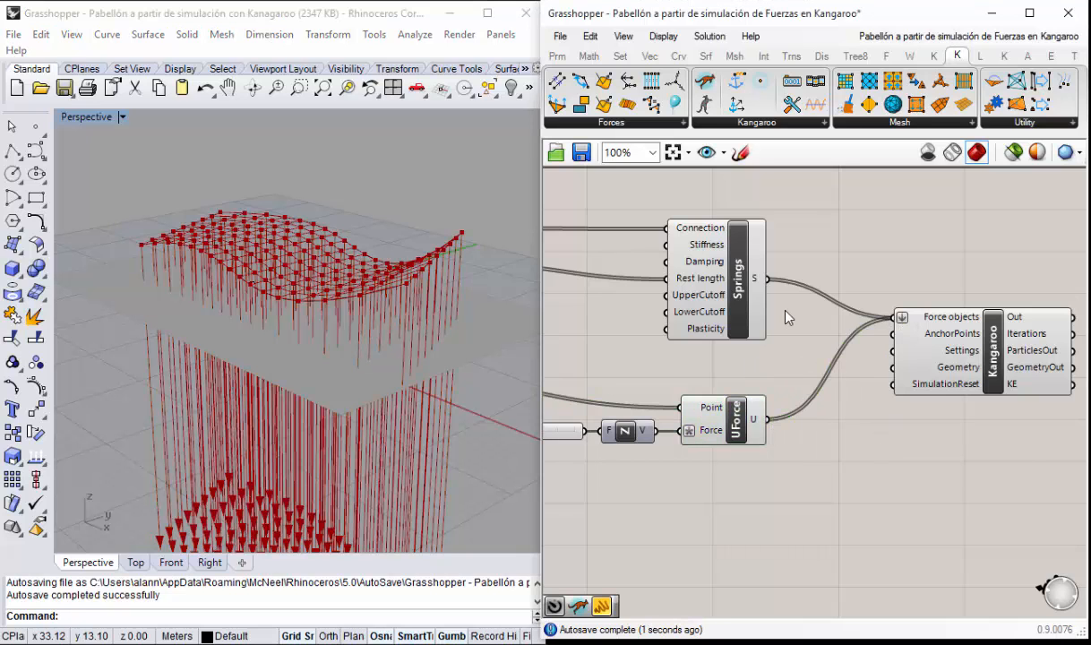
Step: Examine the Closest Point component and the position of its points on the mesh in the Perspective viewport
scroll(785, 310, down, 1)
right_drag(320, 380, 327, 405)
scroll(345, 323, down, 6)
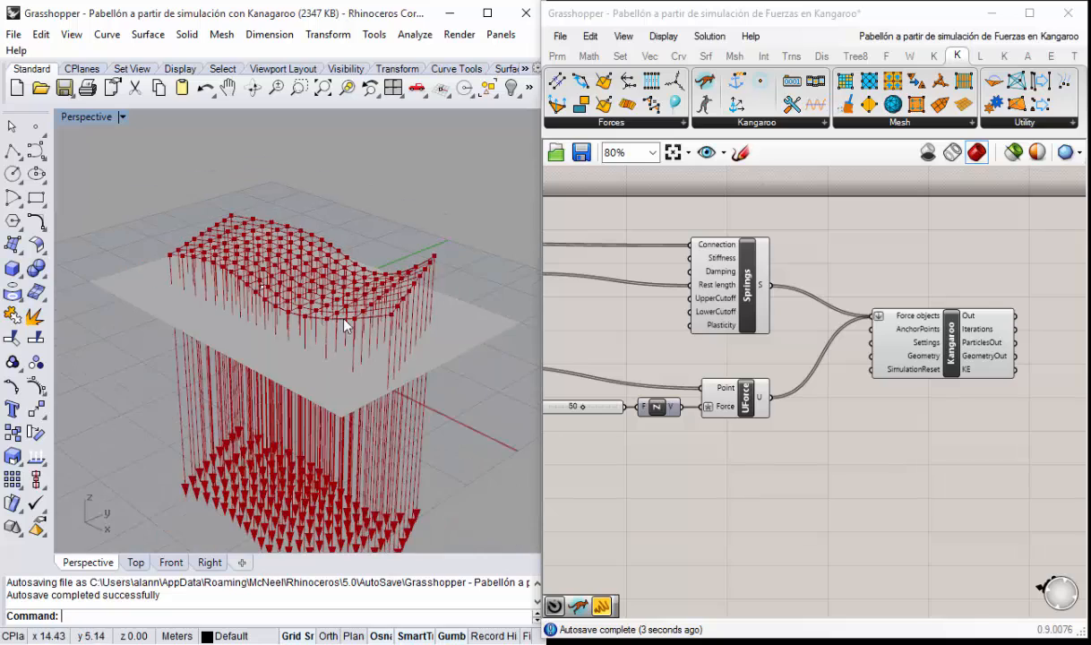
scroll(346, 323, up, 6)
click(675, 330)
scroll(749, 338, down, 1)
right_drag(712, 377, 870, 285)
scroll(663, 344, up, 2)
click(676, 331)
right_drag(318, 289, 428, 282)
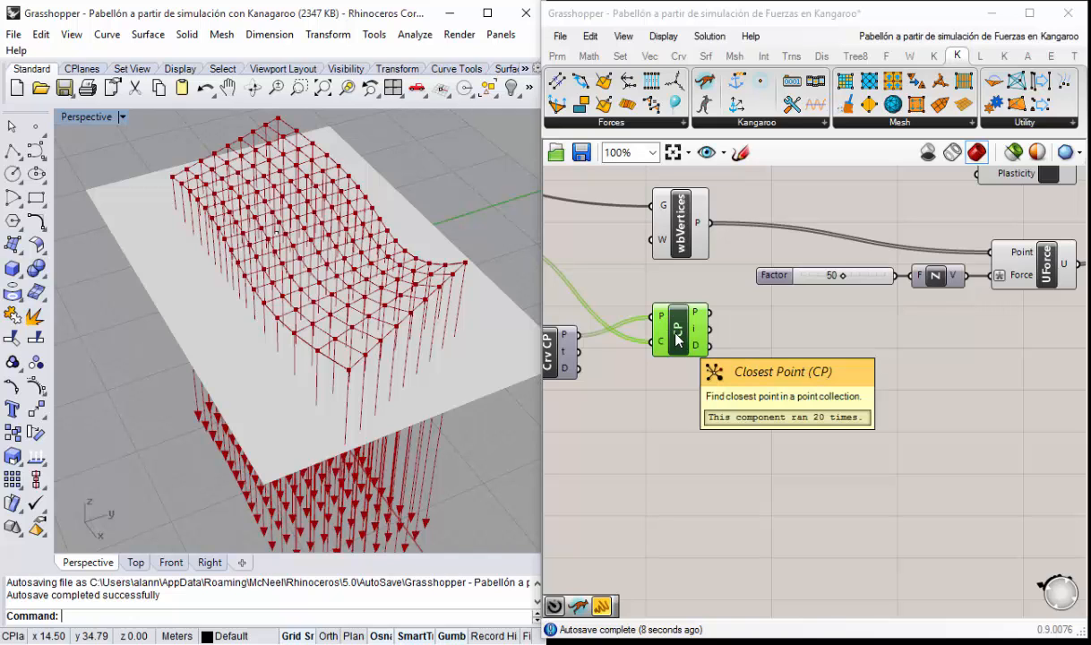
Step: Turn off the previews of the wbVertices component feeding UForce and of the mesh-edge Crv parameter
right_drag(633, 323, 685, 422)
click(735, 333)
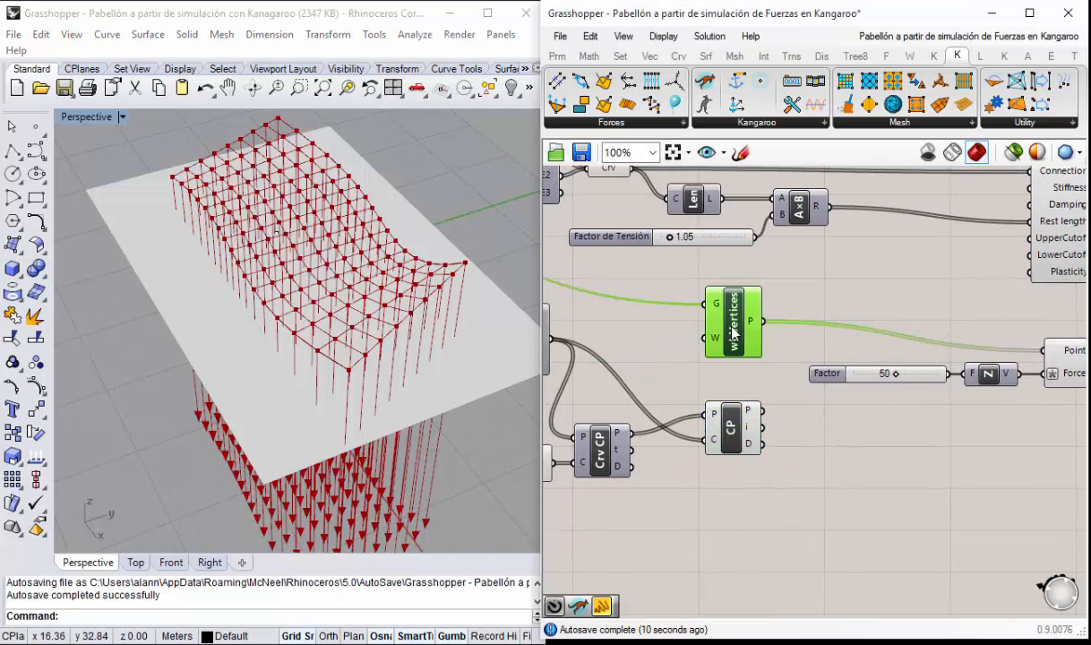
right_click(735, 328)
click(782, 362)
right_drag(807, 258, 847, 363)
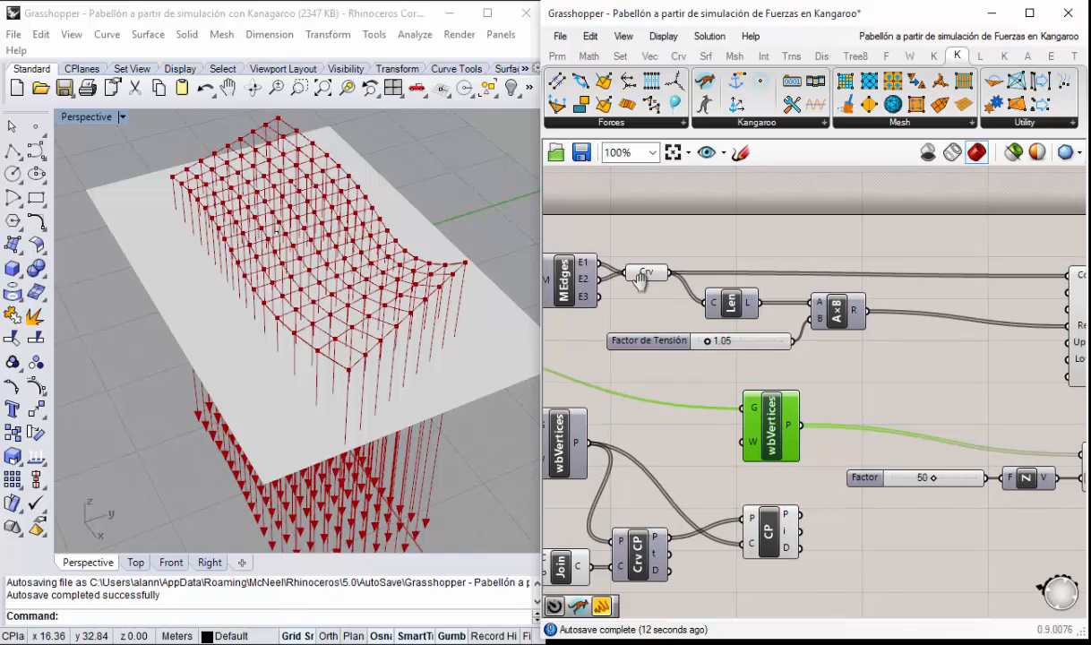
right_drag(656, 272, 698, 267)
right_click(700, 267)
click(748, 262)
right_drag(1078, 311, 863, 275)
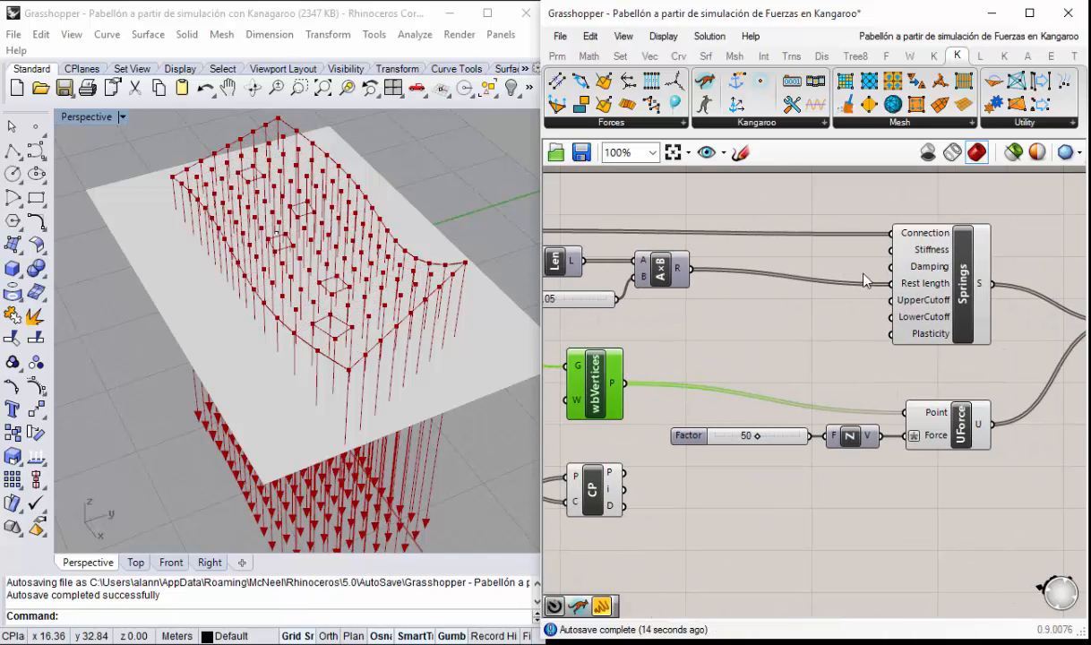
Step: Turn off the previews of the Springs and UForce components
click(966, 287)
right_click(977, 287)
click(955, 316)
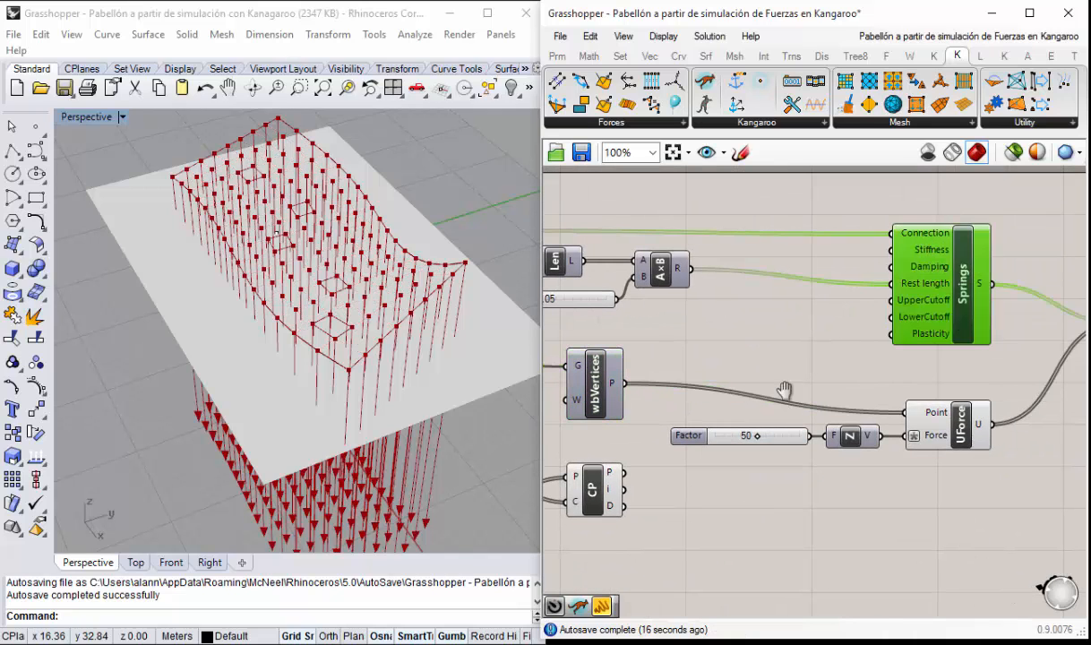
scroll(708, 332, down, 3)
scroll(708, 331, up, 1)
click(639, 357)
mouse_move(381, 340)
right_down()
mouse_move(365, 303)
mouse_move(390, 323)
right_up()
click(875, 349)
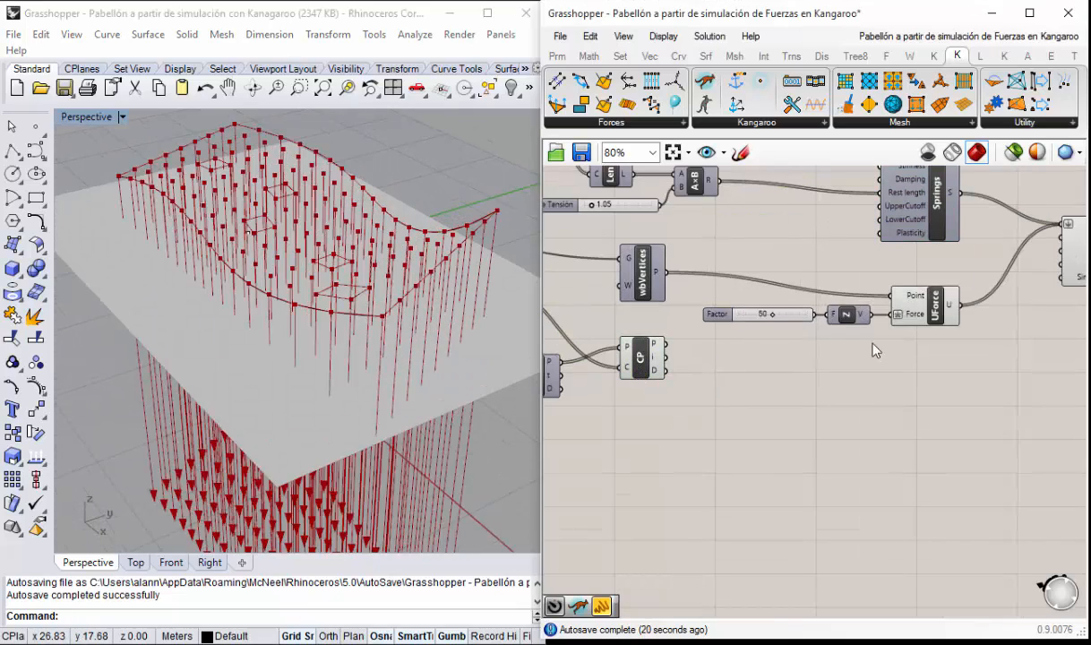
right_click(934, 305)
click(922, 333)
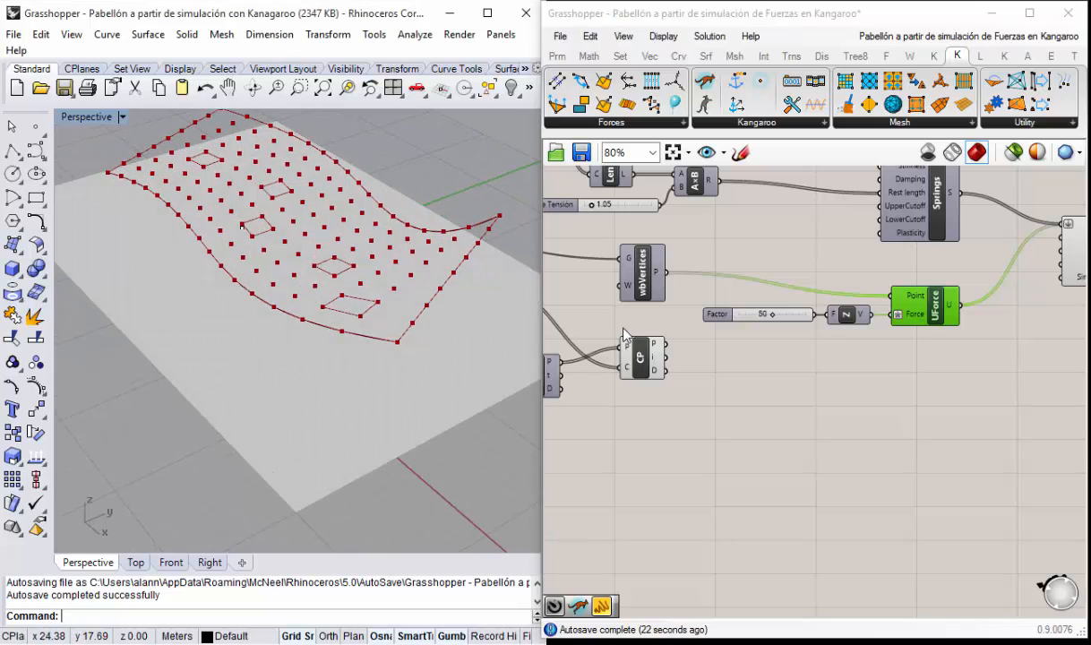
Step: Turn off the preview of the Kangaroo component
click(637, 358)
right_drag(295, 309, 310, 309)
click(752, 367)
scroll(781, 361, down, 2)
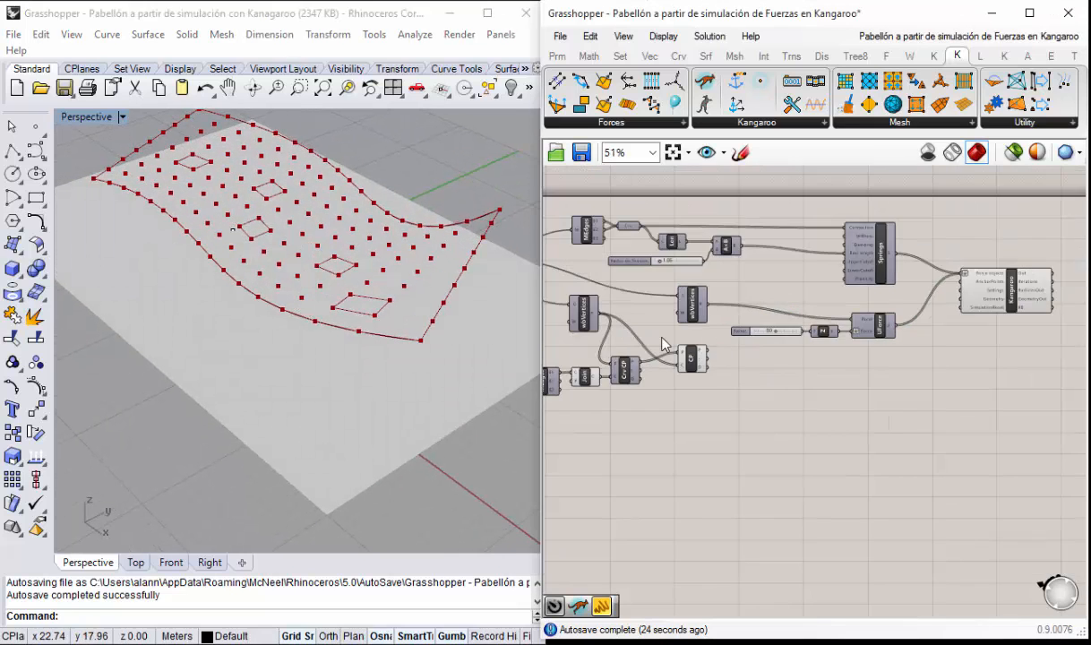
scroll(838, 269, up, 5)
right_click(872, 231)
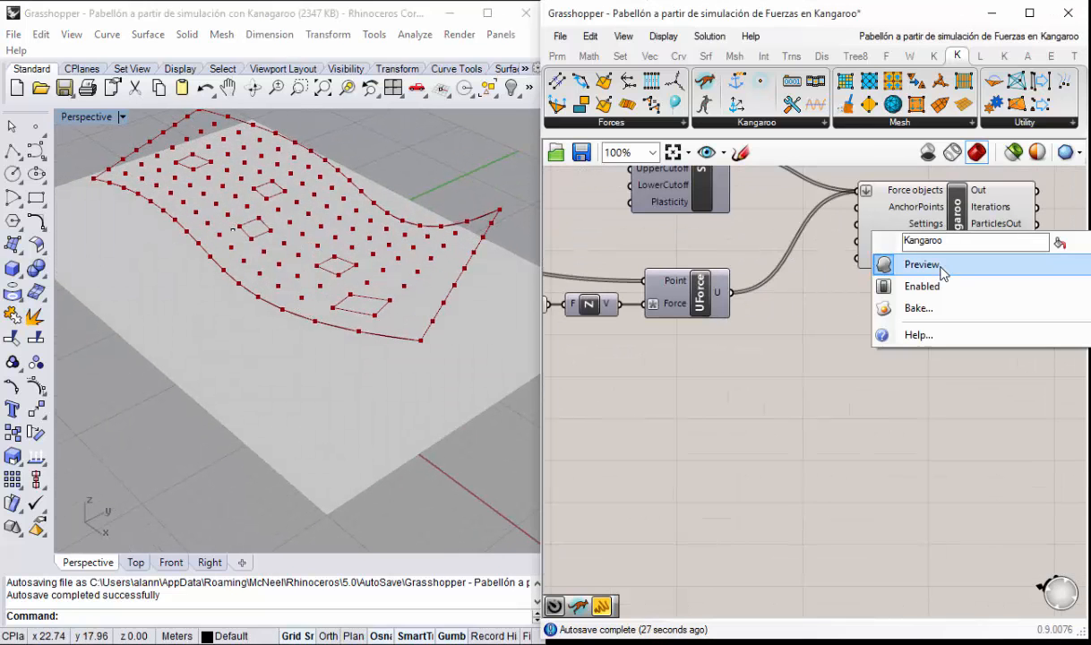
click(923, 264)
Step: Highlight the Closest Point component and examine its points on the small squares from several angles
right_drag(451, 298, 366, 309)
right_drag(582, 396, 766, 352)
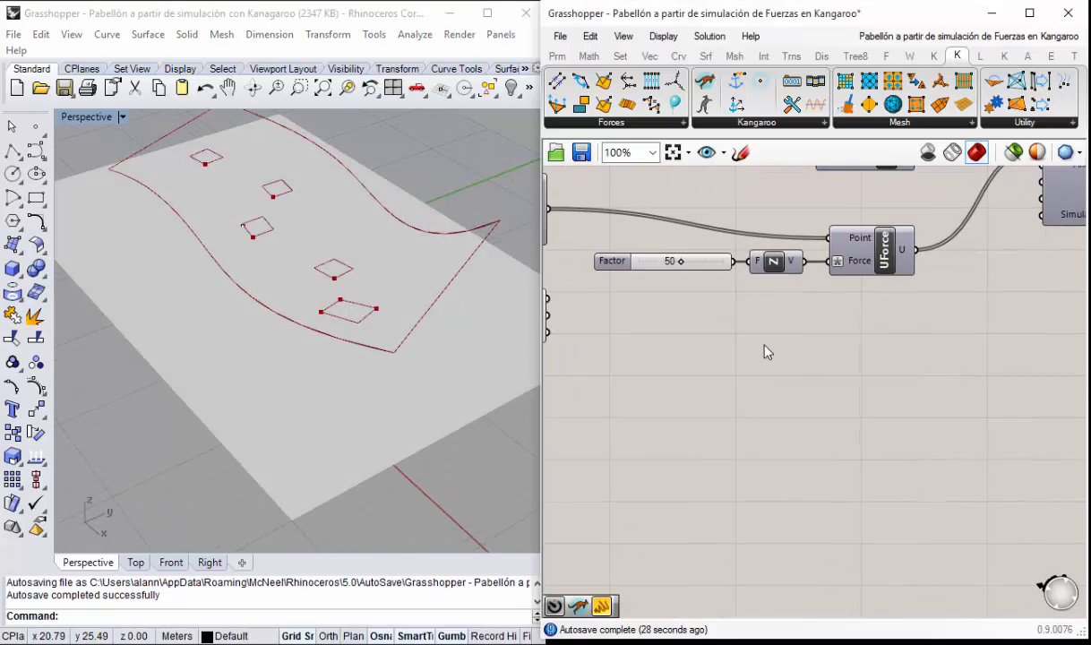
scroll(766, 352, down, 1)
click(556, 318)
right_drag(341, 329, 341, 296)
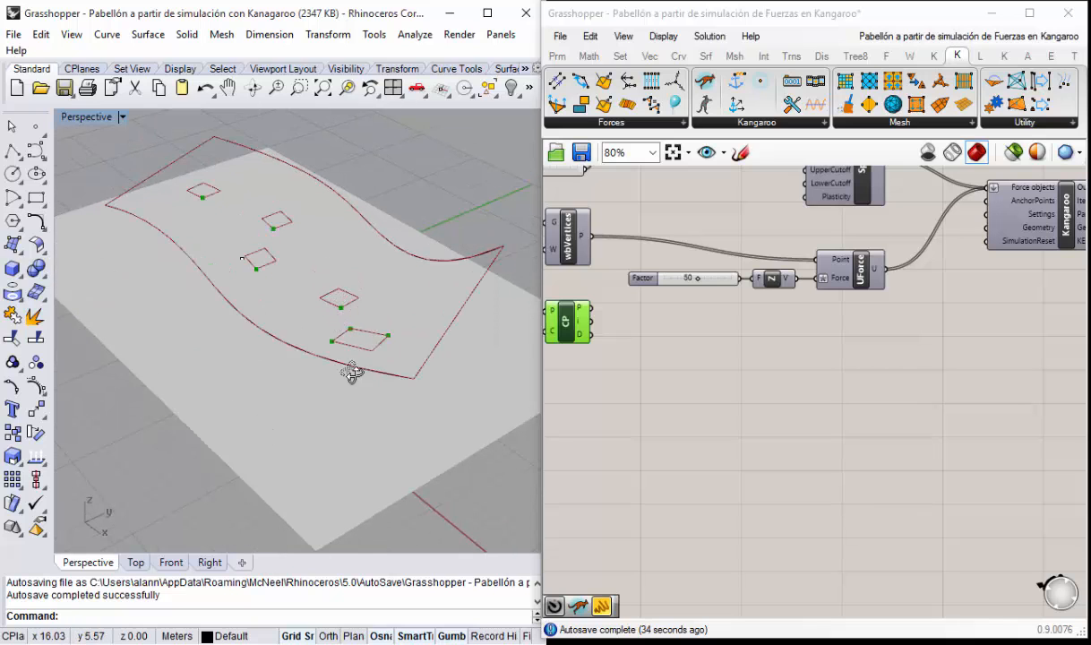
right_drag(349, 370, 395, 274)
right_drag(365, 372, 399, 383)
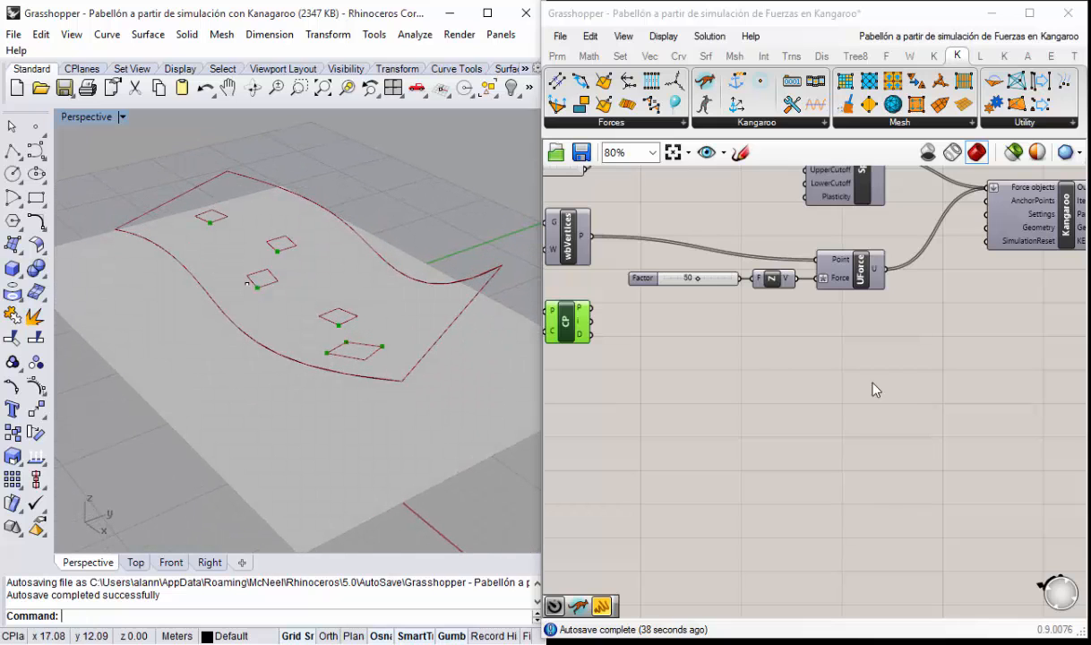
click(772, 368)
Step: Move the Factor slider, Unit Z vector and UForce component up together, closer beneath Springs and level with the wbVertices output
scroll(748, 373, down, 1)
right_drag(748, 373, 751, 427)
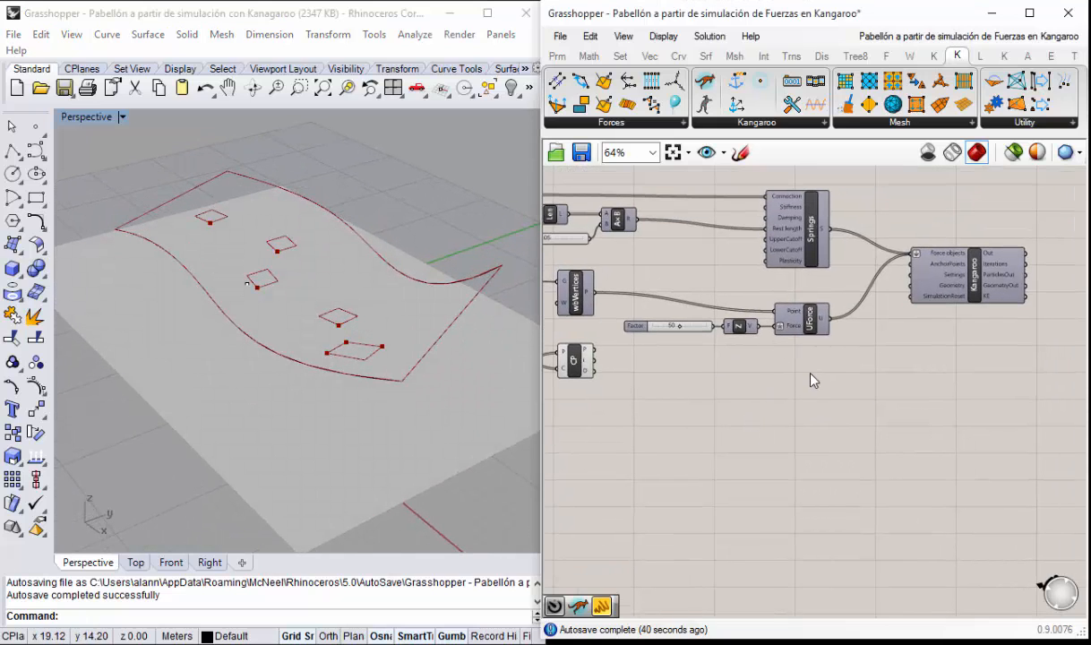
drag(674, 294, 672, 291)
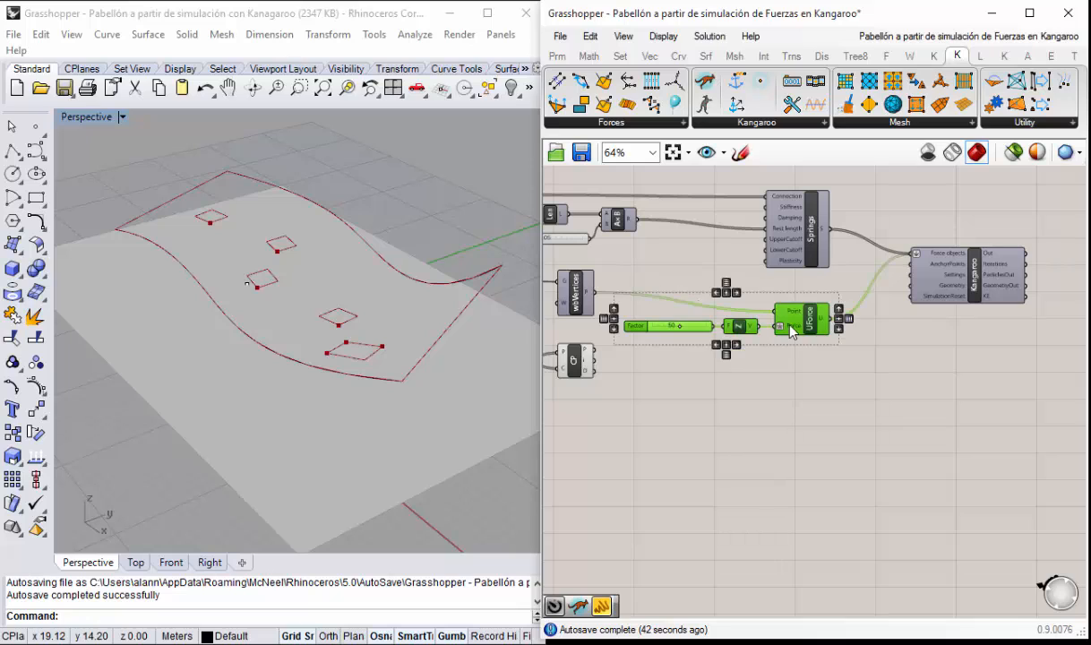
click(809, 374)
drag(840, 403, 741, 328)
drag(814, 328, 814, 308)
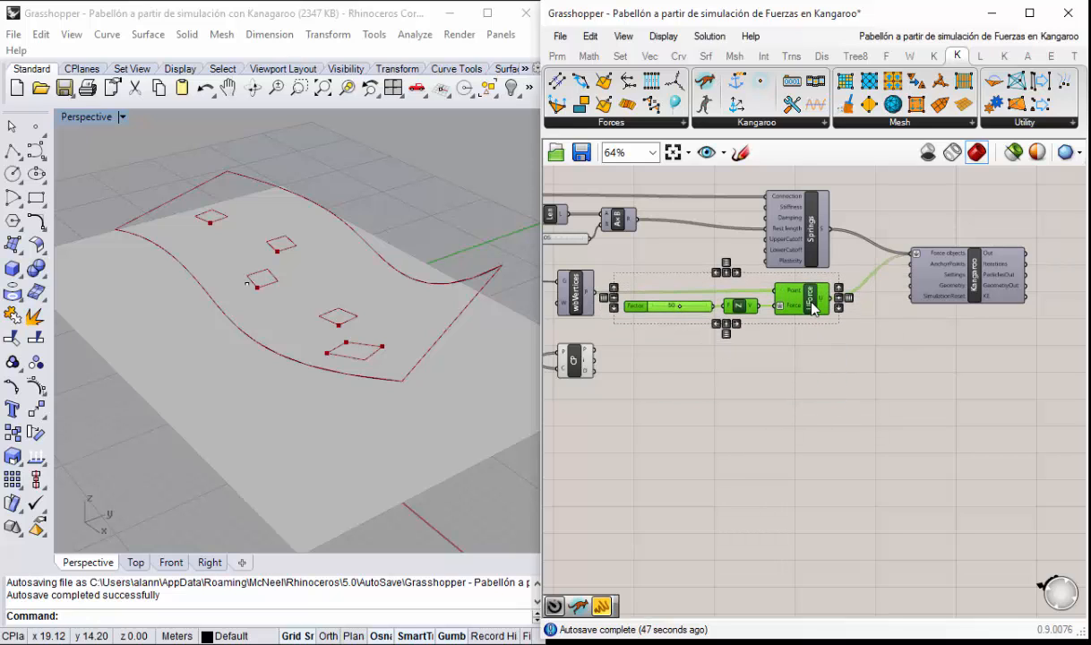
click(790, 371)
right_drag(755, 377, 766, 395)
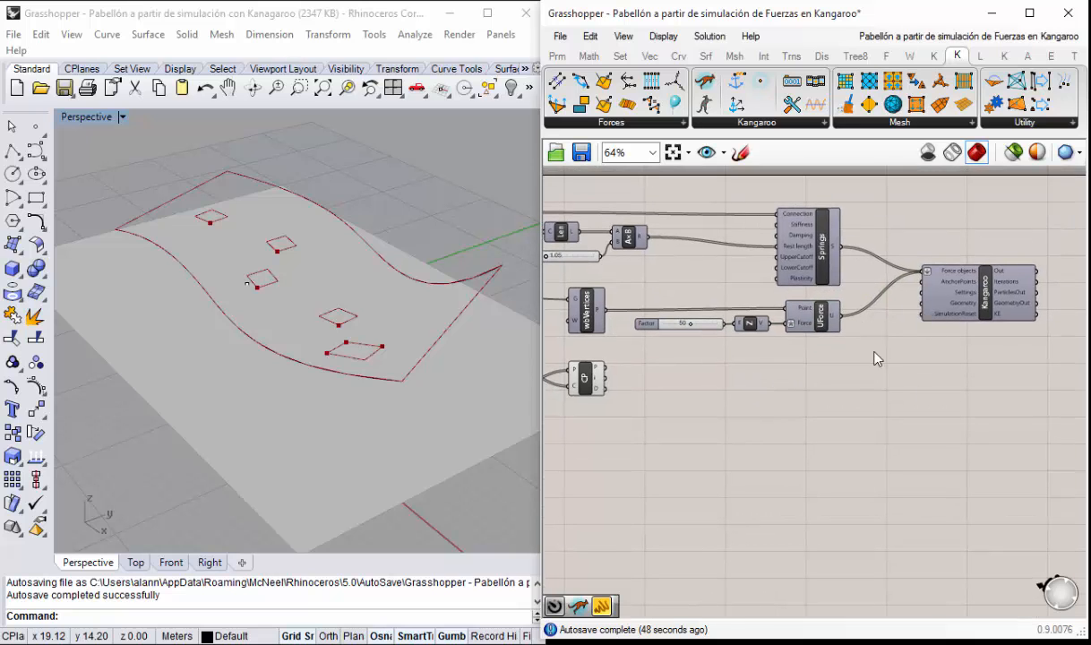
Step: Move the Kangaroo component slightly down so it sits lower beside the UForce component
click(310, 289)
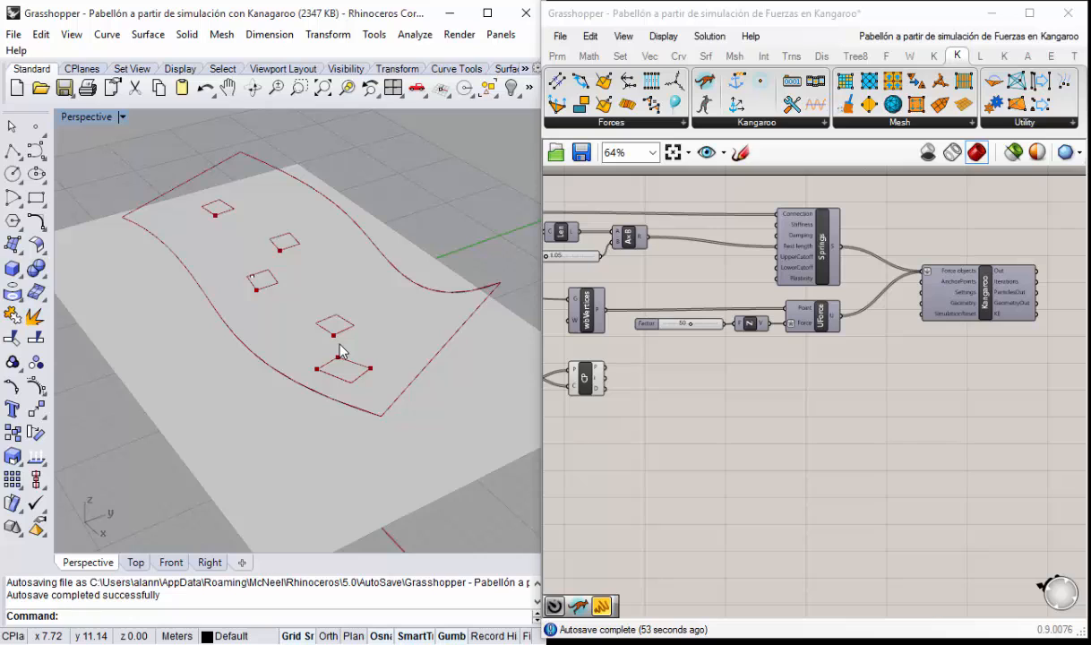
right_drag(344, 348, 368, 313)
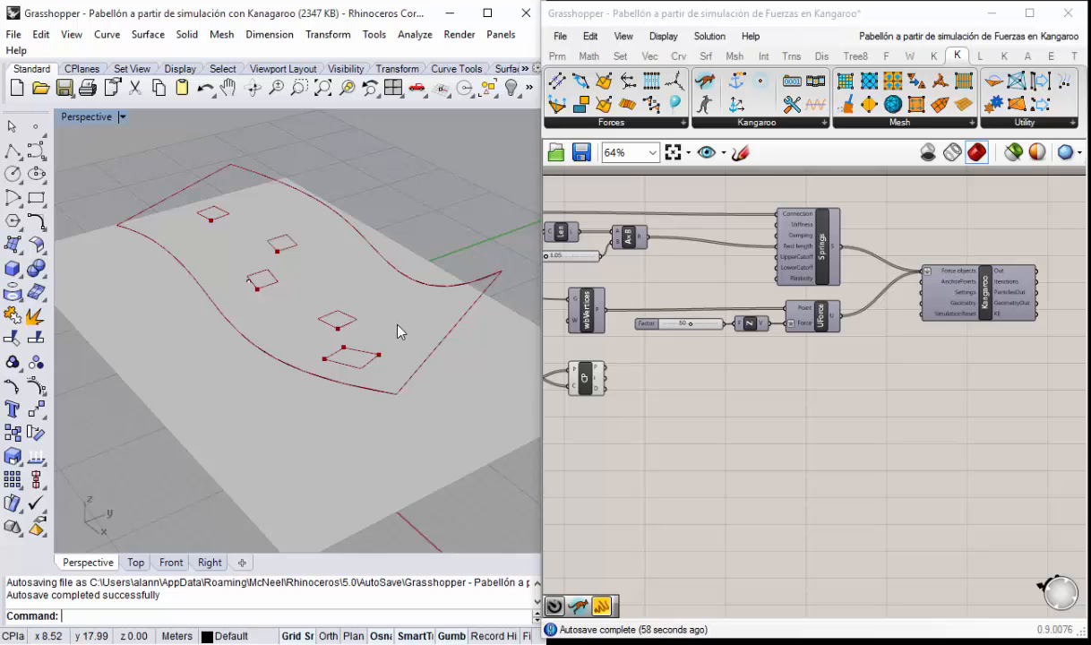
right_drag(305, 329, 354, 373)
click(584, 385)
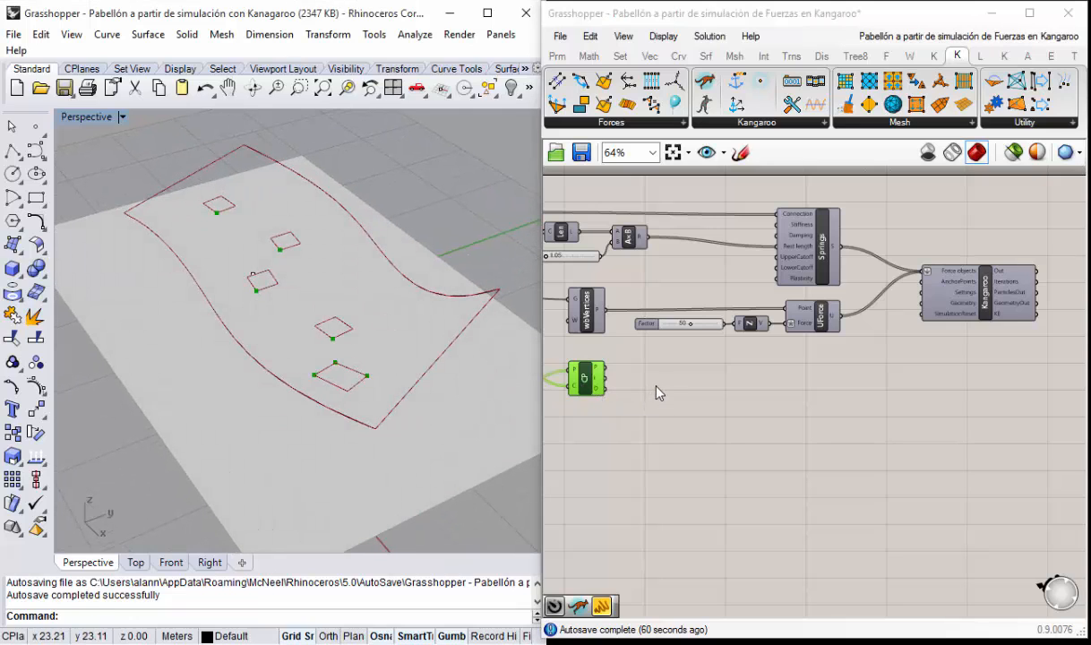
scroll(973, 311, up, 2)
drag(972, 311, 973, 359)
click(928, 394)
Step: Connect the Closest Point component's P output to Kangaroo's AnchorPoints input and turn off the Closest Point preview
scroll(885, 425, down, 1)
scroll(761, 349, up, 1)
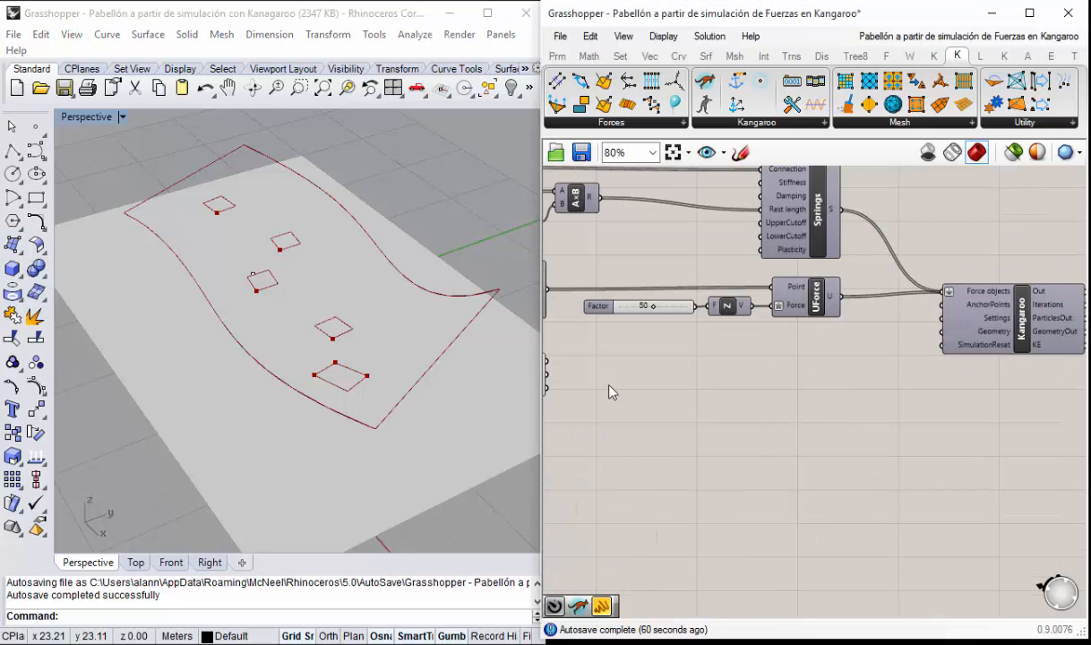
mouse_move(574, 372)
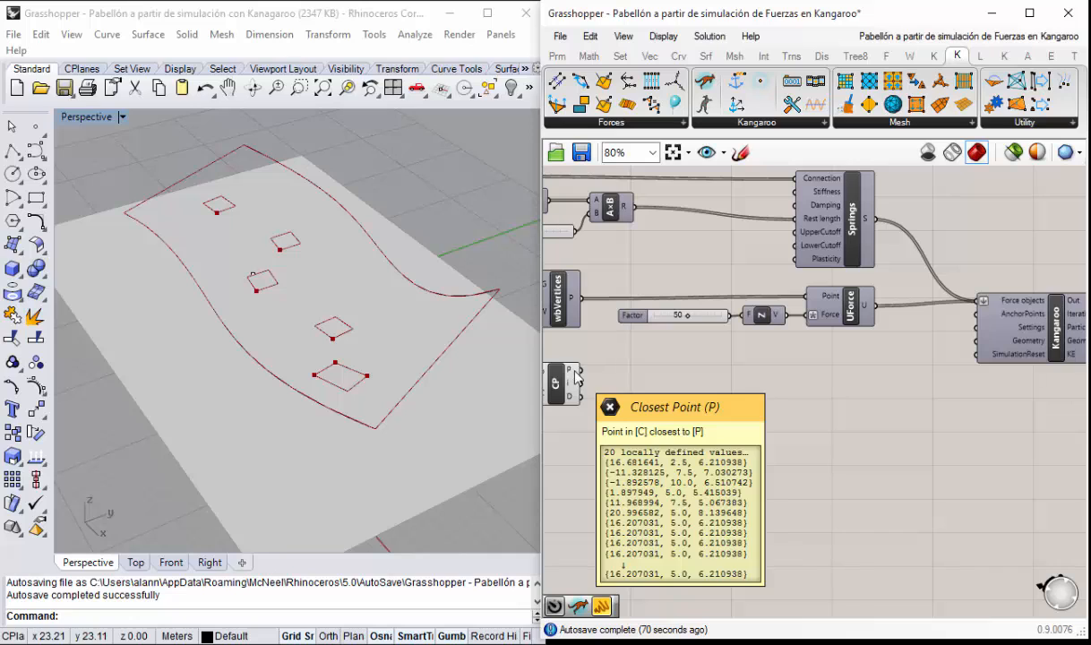
drag(575, 372, 978, 314)
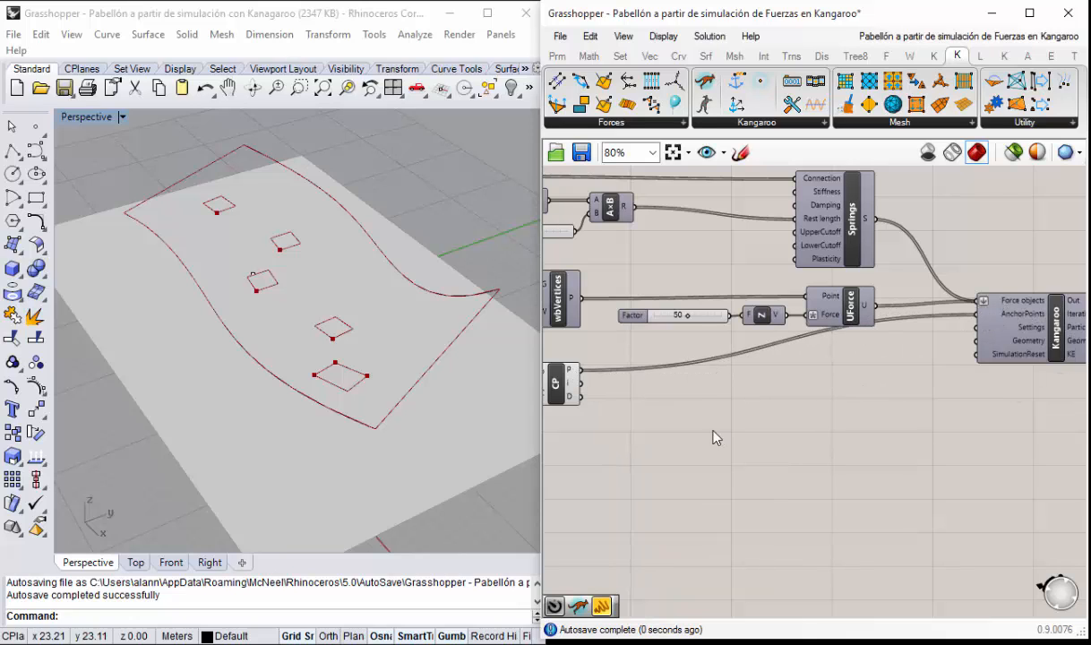
right_drag(714, 437, 730, 382)
right_click(655, 350)
click(664, 377)
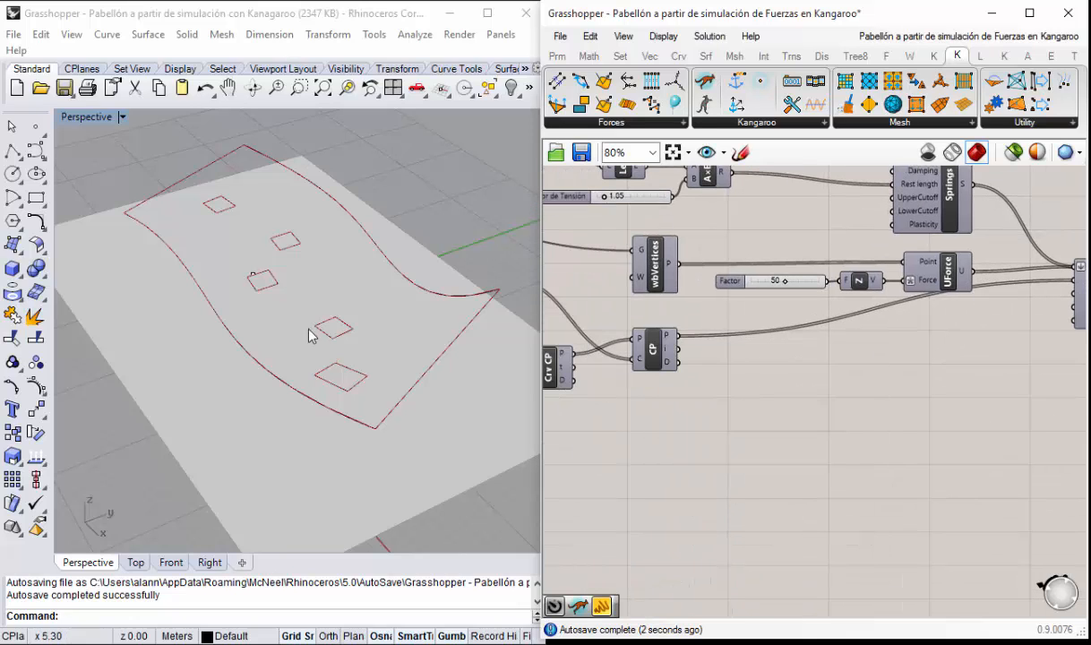
Step: Examine the Kangaroo component's inputs and trace the definition back to the mesh groups
scroll(792, 395, down, 6)
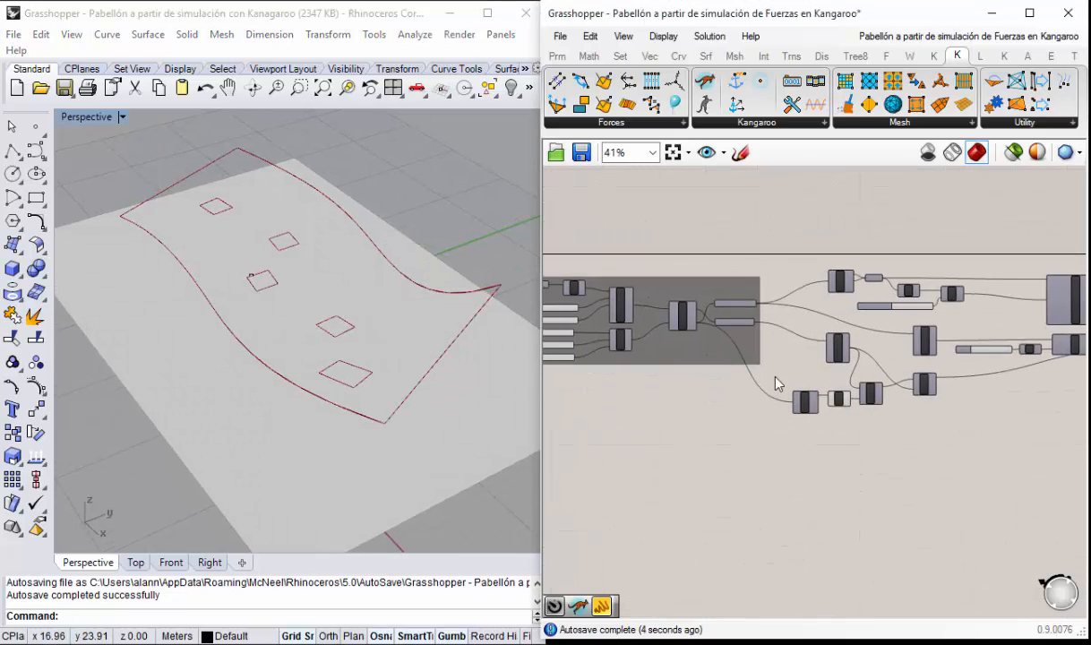
scroll(950, 358, up, 4)
click(893, 349)
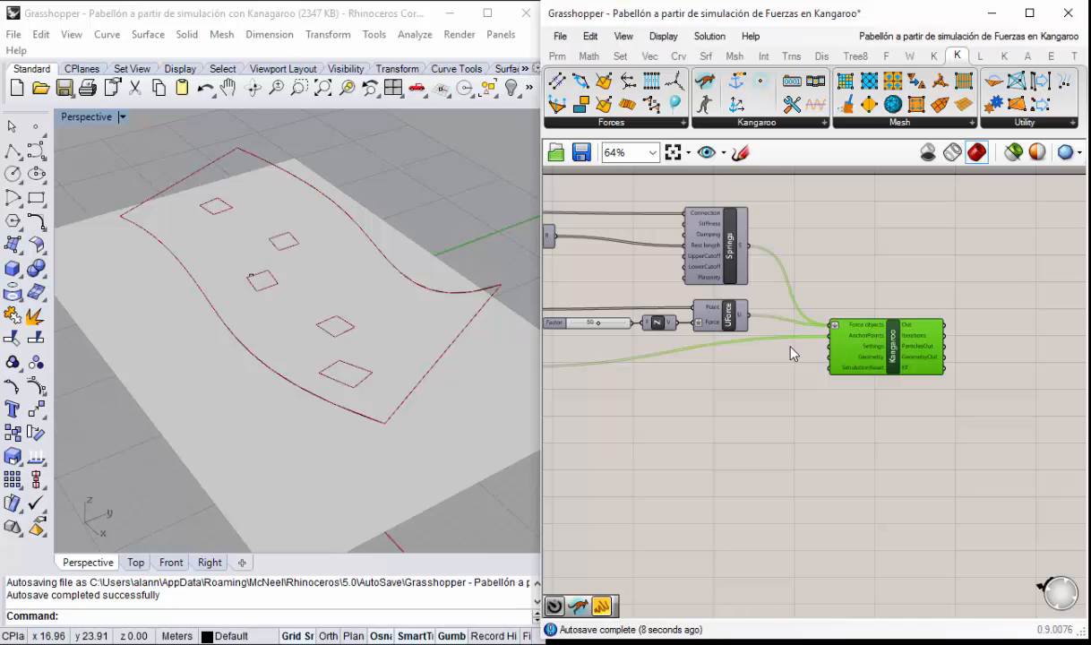
scroll(892, 389, down, 1)
right_drag(770, 376, 860, 373)
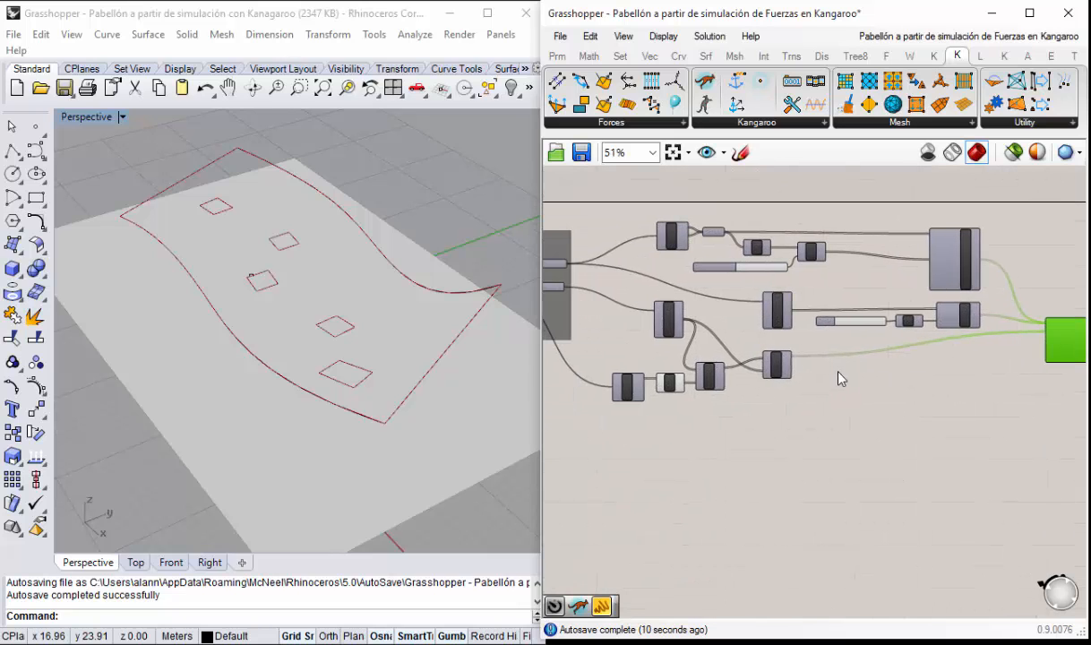
scroll(1039, 345, up, 5)
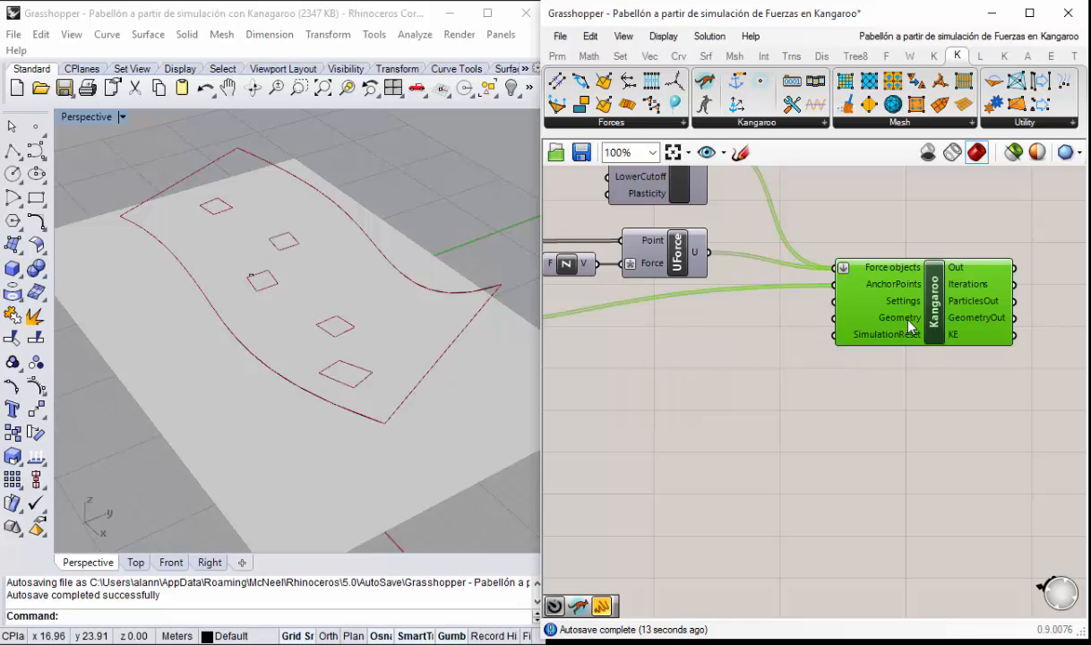
scroll(908, 323, down, 3)
right_drag(827, 353, 1042, 361)
right_drag(655, 327, 740, 319)
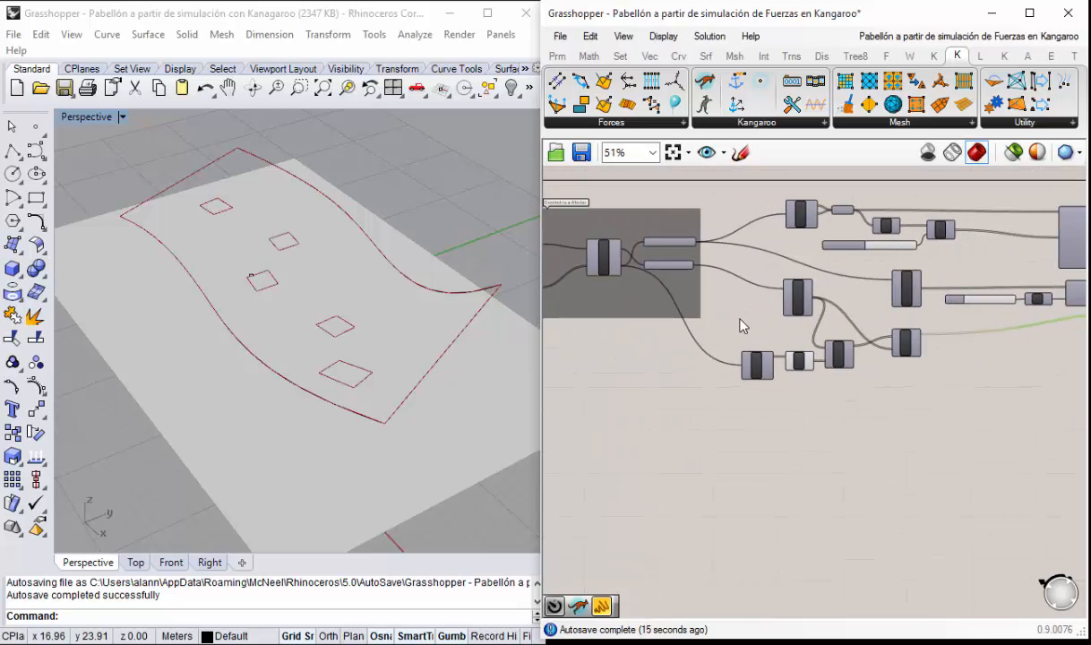
Step: Turn on the preview of the Mallas Seleccionadas parameter and view its mesh with the square openings
scroll(687, 281, up, 3)
click(698, 230)
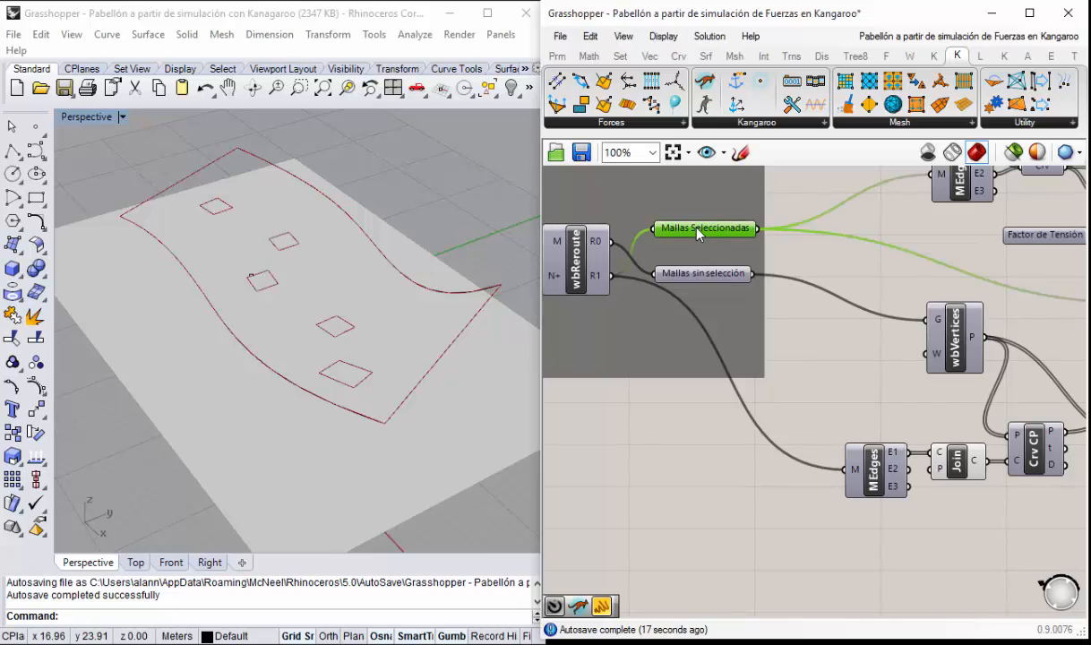
right_click(698, 230)
click(736, 262)
right_drag(295, 305, 340, 348)
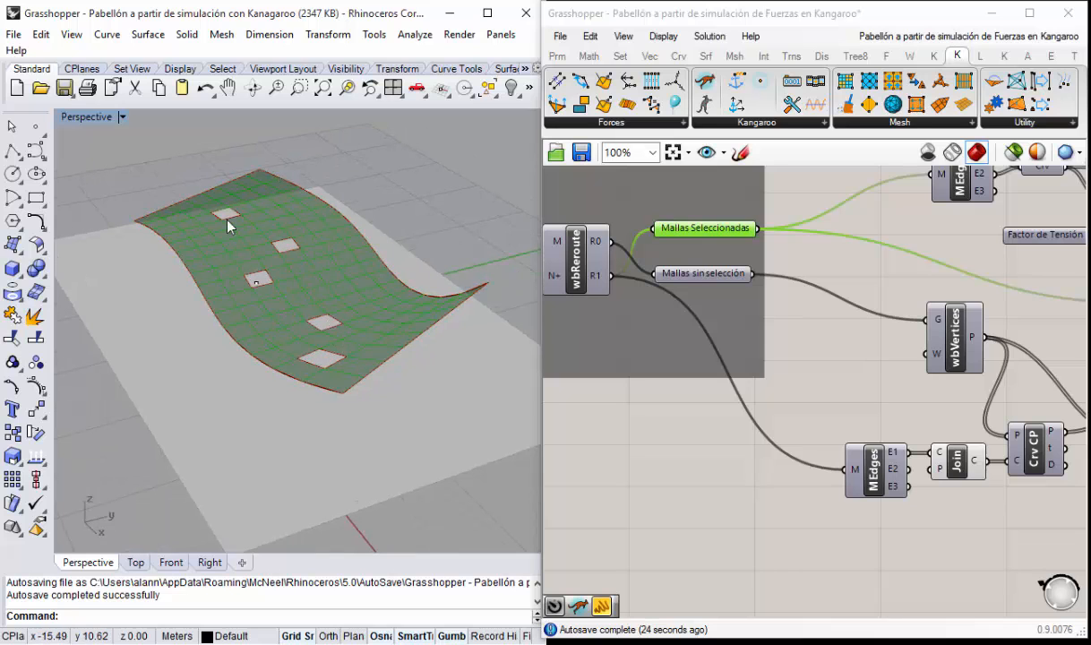
Step: Connect the Mallas Seleccionadas output to Kangaroo's Geometry input, using the maximized Grasshopper window, and restore the window beside Rhino
scroll(348, 316, down, 4)
right_drag(892, 370, 796, 355)
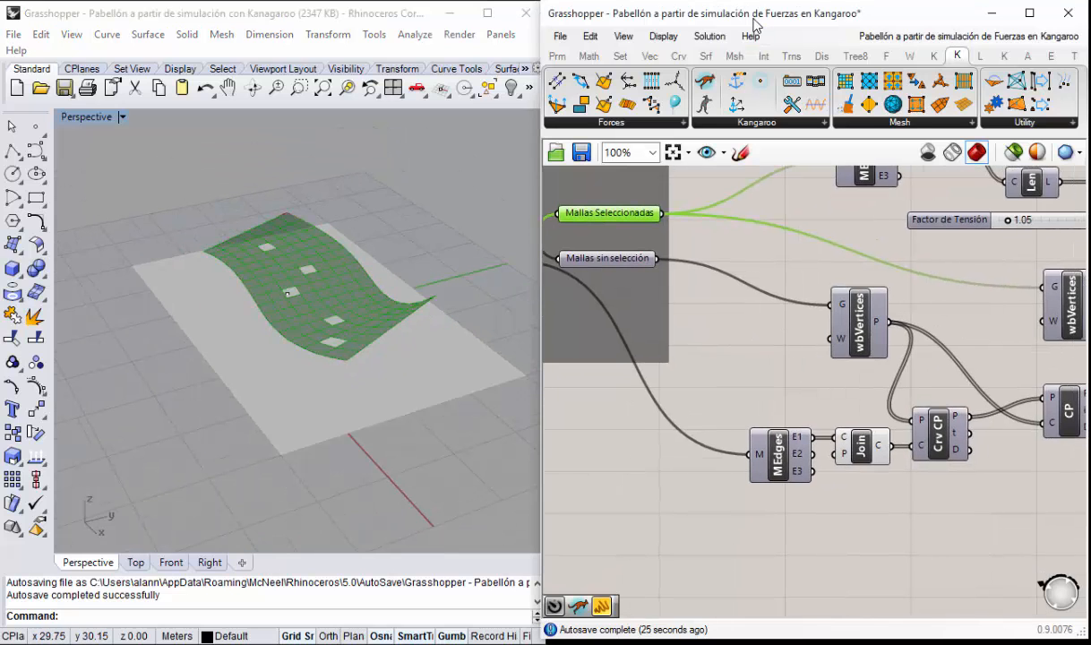
click(1029, 12)
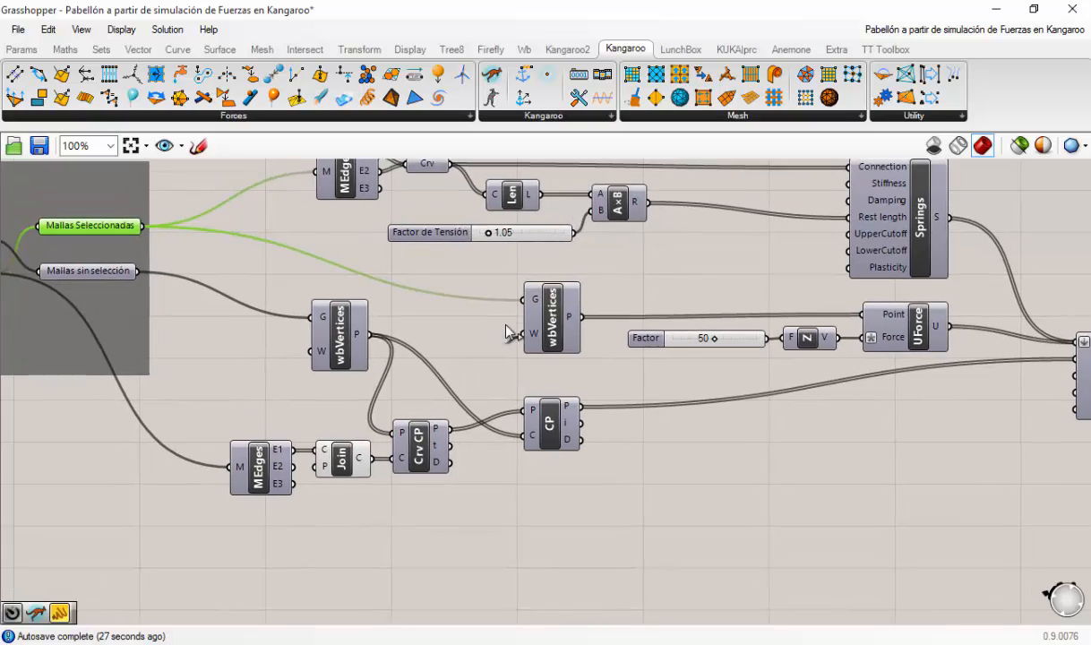
scroll(508, 333, down, 2)
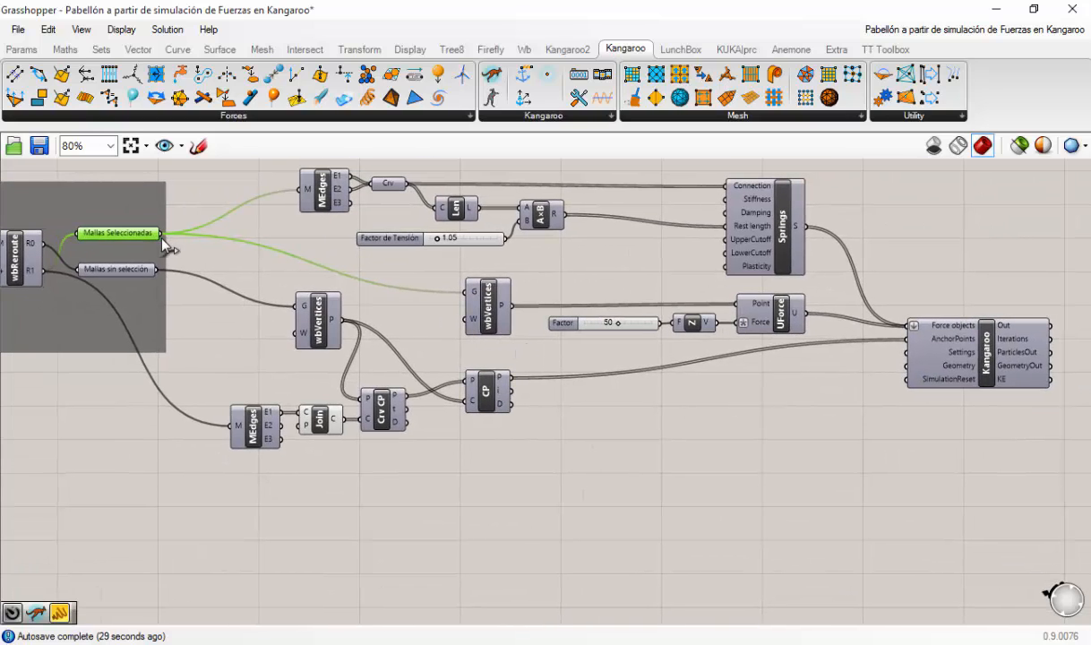
drag(159, 233, 908, 365)
drag(630, 8, 1089, 74)
Step: Examine the selected mesh from several angles and follow its wire from Mallas Seleccionadas to Kangaroo's Geometry input
right_drag(766, 305, 677, 290)
scroll(678, 290, down, 3)
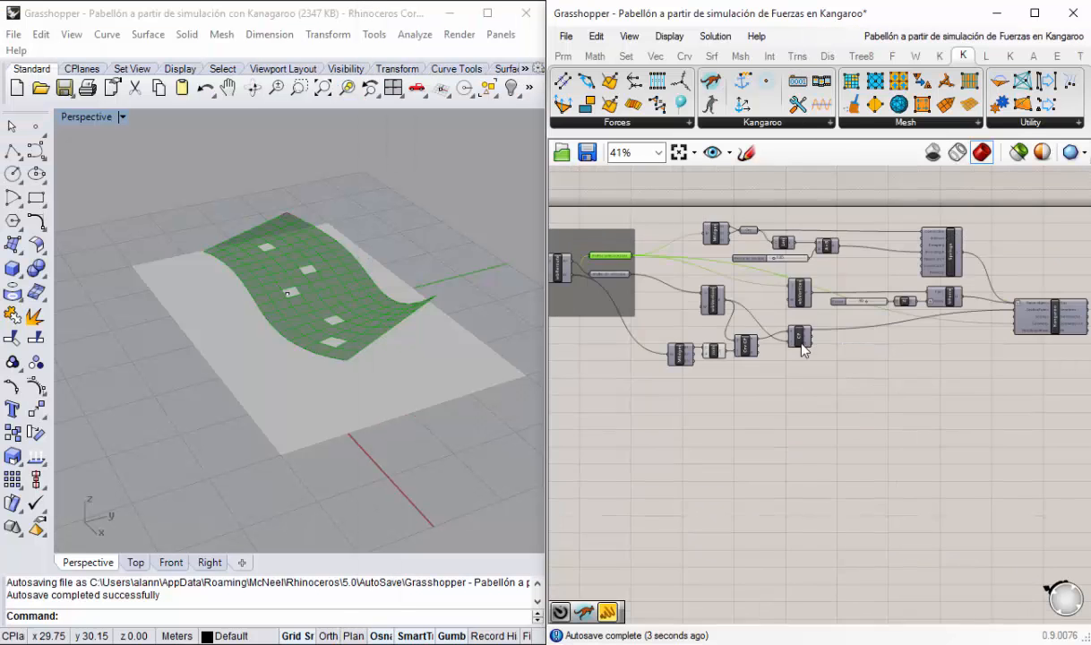
right_drag(806, 347, 714, 348)
scroll(893, 334, up, 1)
right_drag(297, 261, 330, 282)
scroll(329, 280, up, 6)
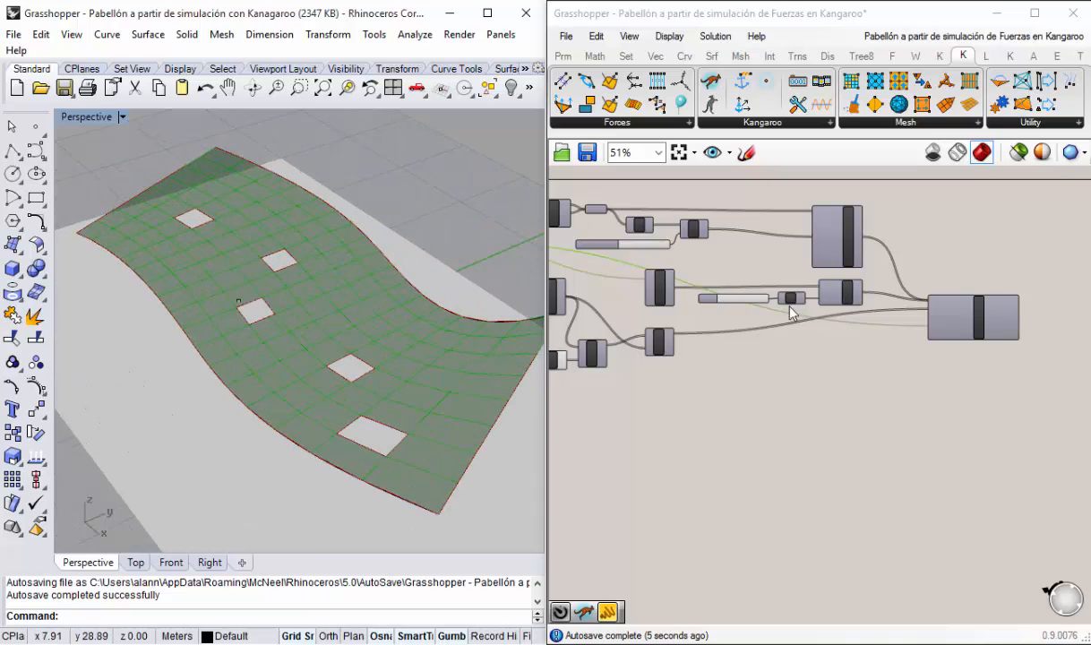
right_drag(794, 309, 918, 345)
scroll(651, 262, up, 3)
right_drag(645, 268, 892, 241)
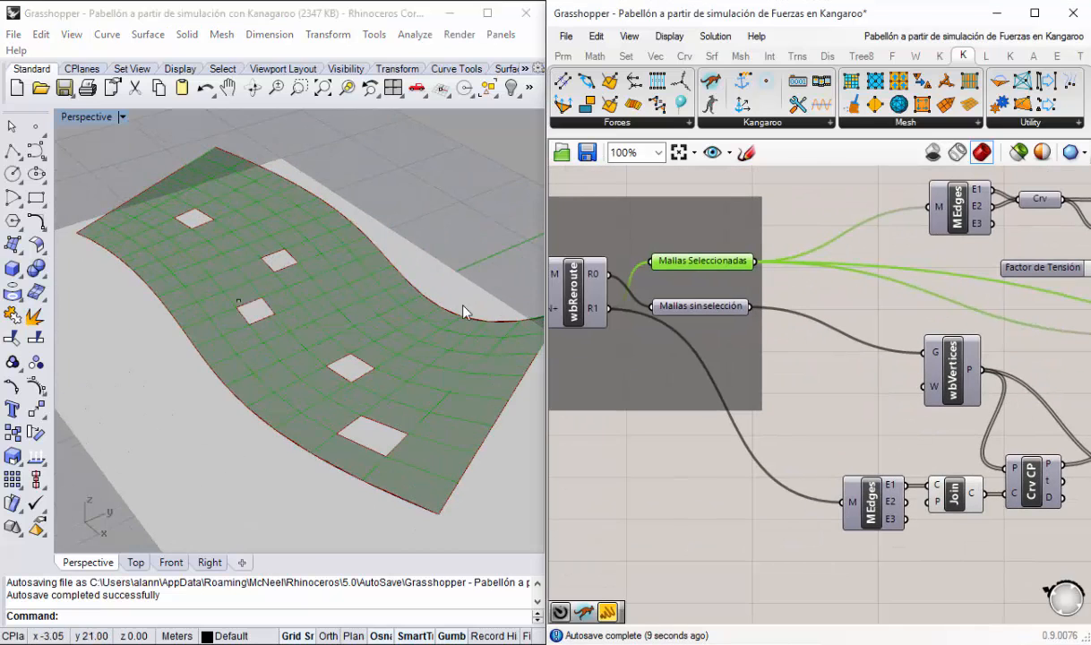
scroll(738, 288, down, 2)
right_drag(349, 336, 305, 331)
right_drag(901, 375, 780, 348)
scroll(779, 348, down, 1)
right_drag(853, 389, 663, 367)
scroll(952, 354, up, 1)
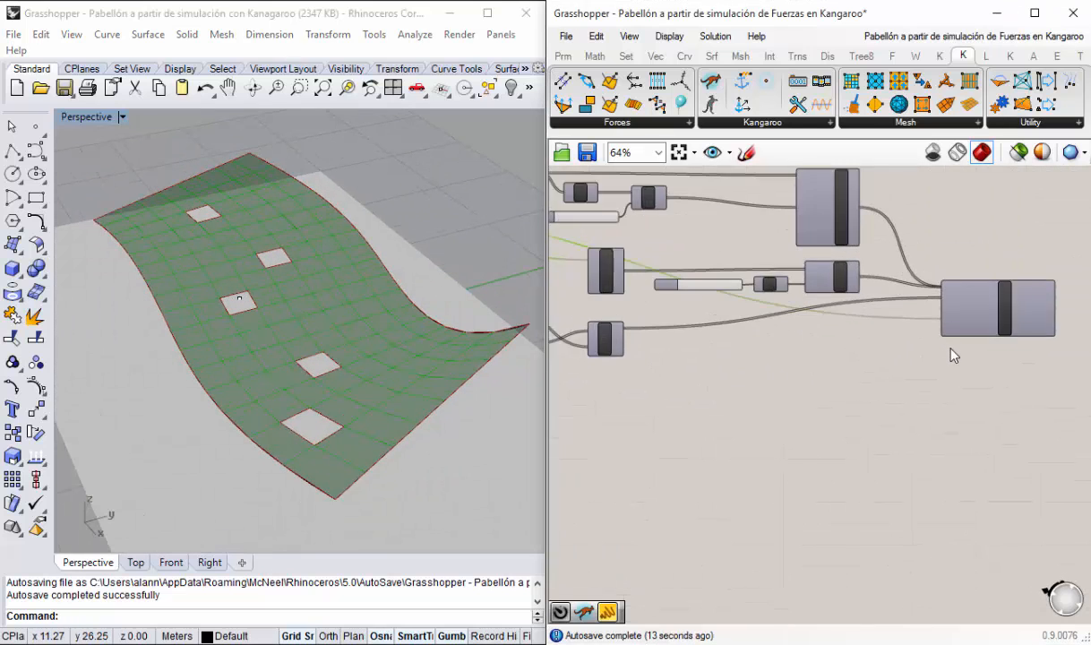
scroll(953, 352, up, 2)
right_drag(955, 269, 990, 346)
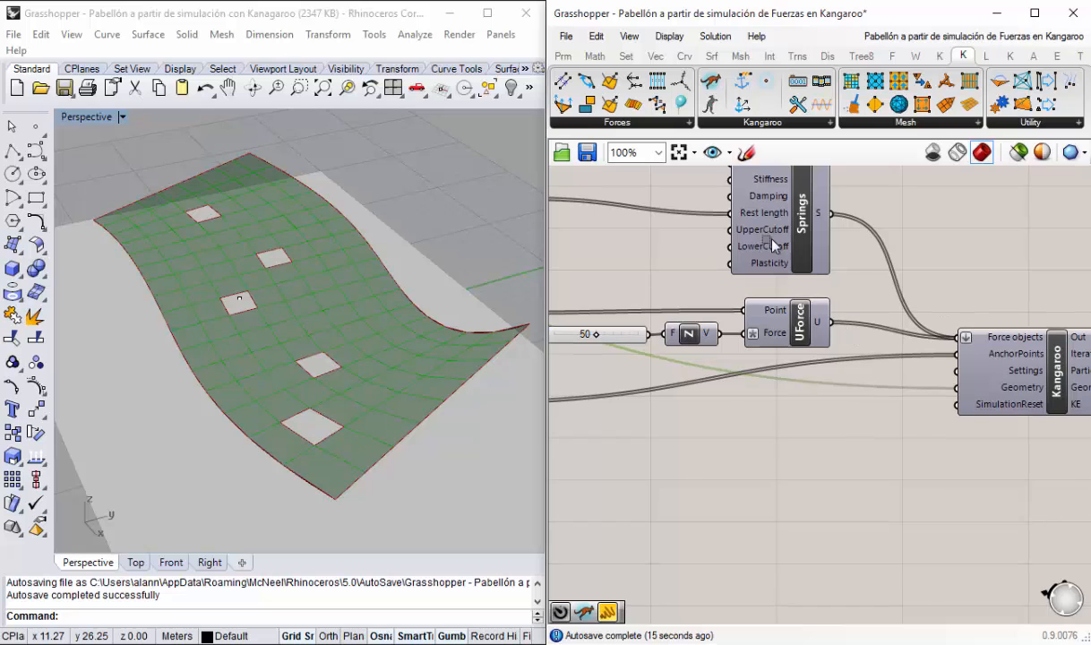
Step: Highlight the Springs and UForce components and the components feeding them, and trace their wires through the definition
click(795, 311)
shift+click(801, 255)
scroll(802, 263, down, 2)
right_drag(644, 312, 815, 379)
scroll(815, 379, up, 1)
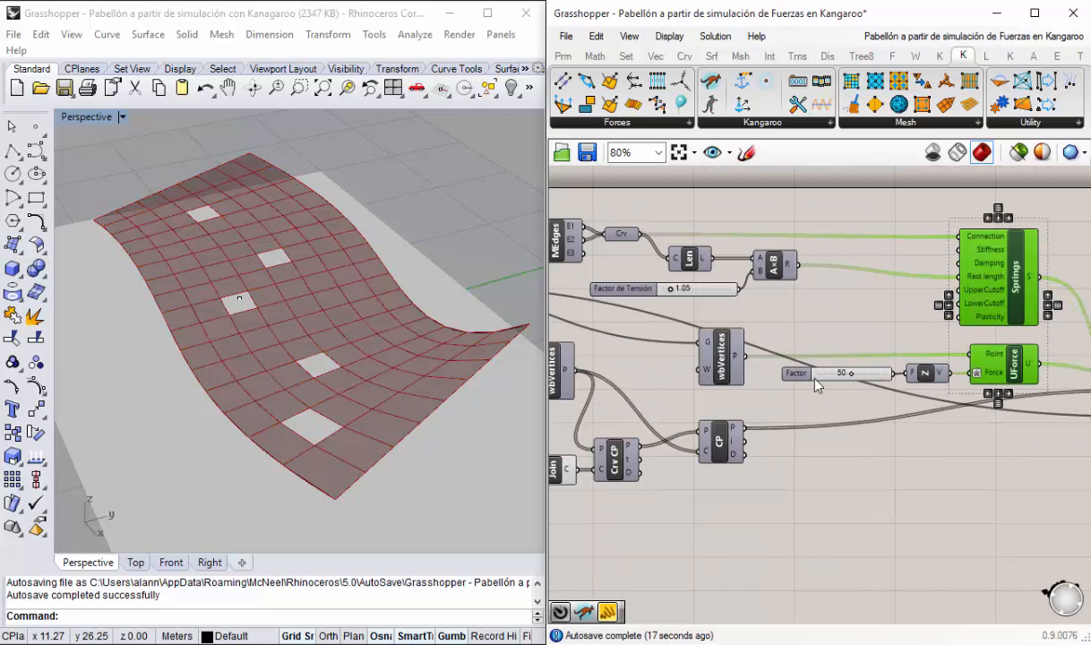
scroll(815, 386, down, 1)
right_drag(775, 317, 820, 331)
drag(596, 246, 927, 421)
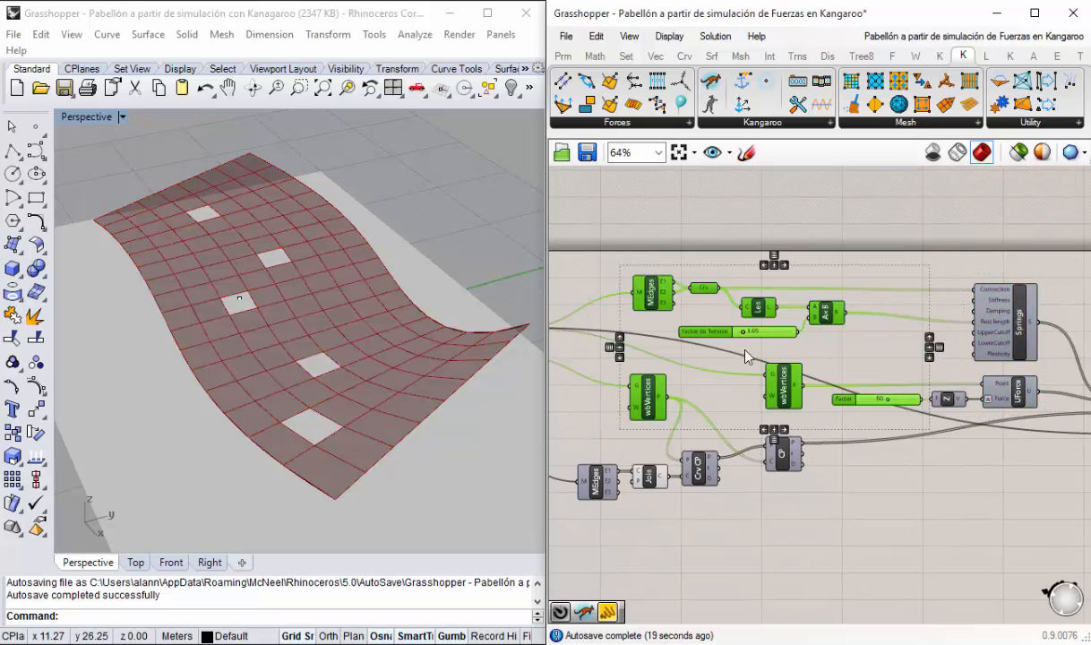
right_drag(619, 326, 691, 262)
scroll(691, 262, down, 2)
click(811, 413)
scroll(598, 315, up, 2)
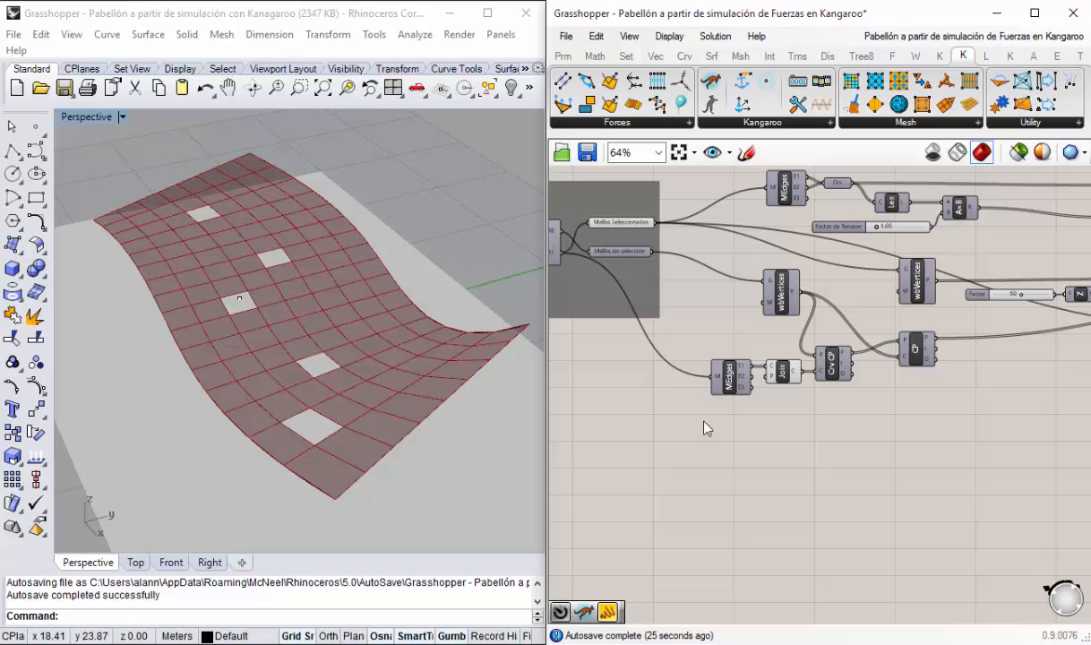
Step: Turn off the preview of the Join component that follows the lower MEdges component
right_drag(891, 406, 840, 398)
click(733, 366)
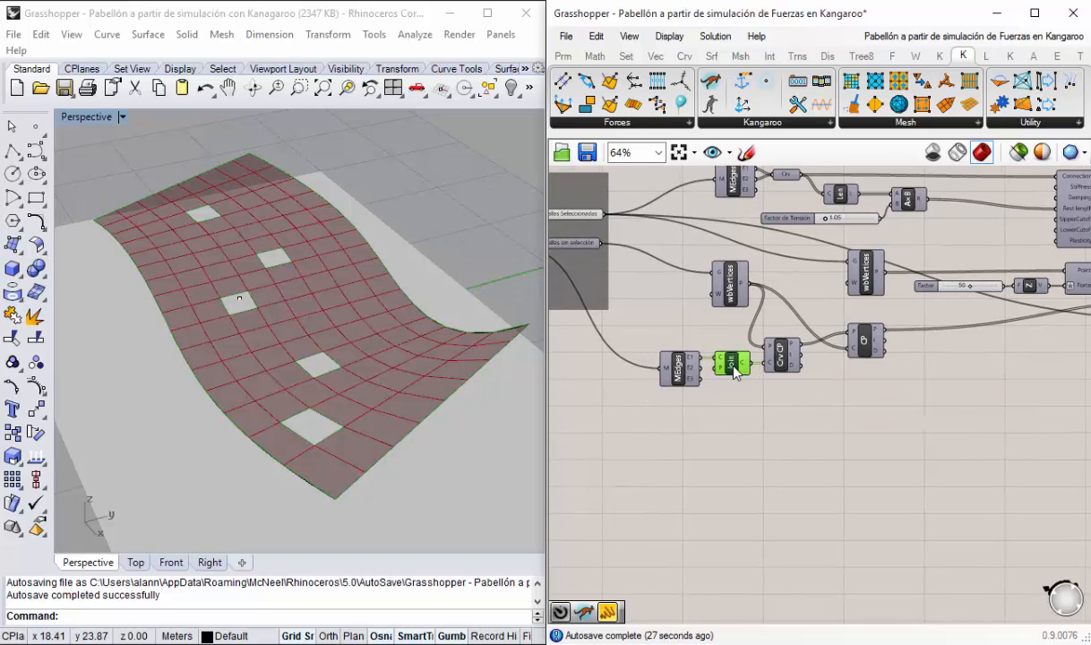
right_click(734, 370)
click(760, 398)
Step: Preview the Crv CP component's points at the square openings of the mesh, and turn that preview back off
right_click(779, 361)
click(806, 388)
right_drag(330, 380, 322, 427)
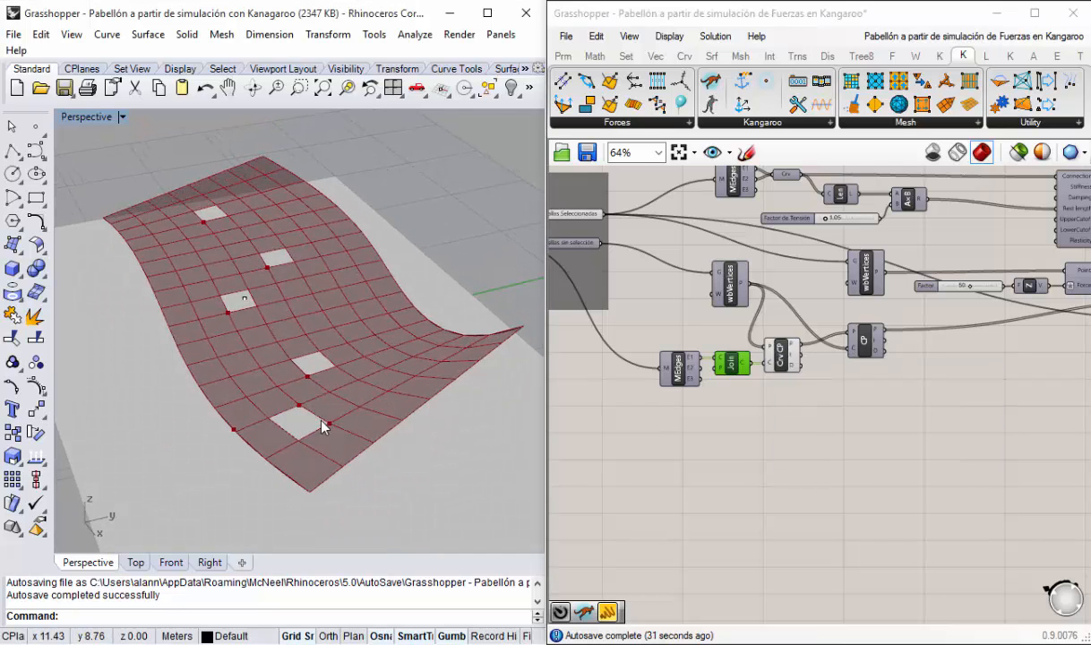
scroll(791, 401, up, 2)
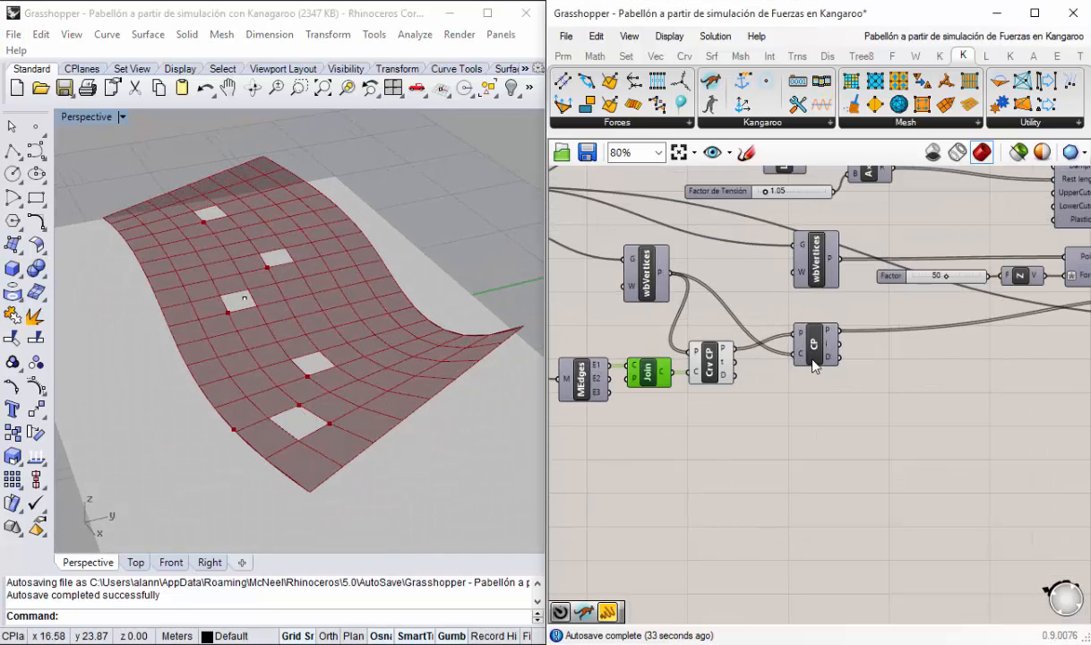
right_click(707, 367)
click(716, 395)
Step: Highlight the Closest Point component, follow its wire to Kangaroo's AnchorPoints input, and examine the mesh openings from several angles
right_drag(797, 347, 701, 358)
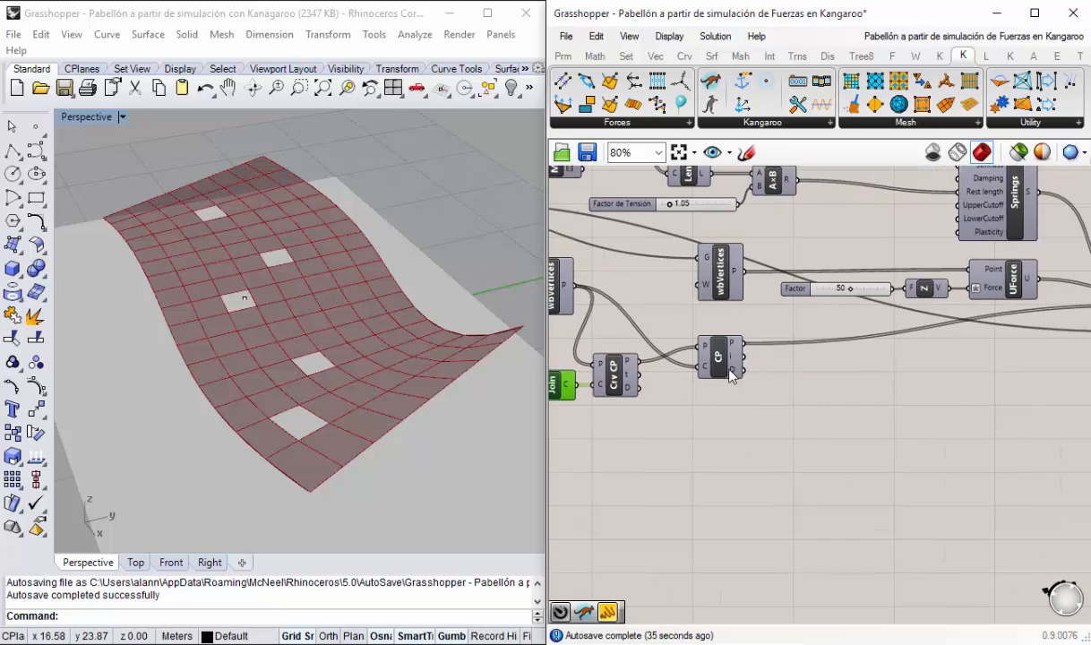
click(723, 370)
scroll(928, 378, down, 2)
scroll(843, 329, up, 3)
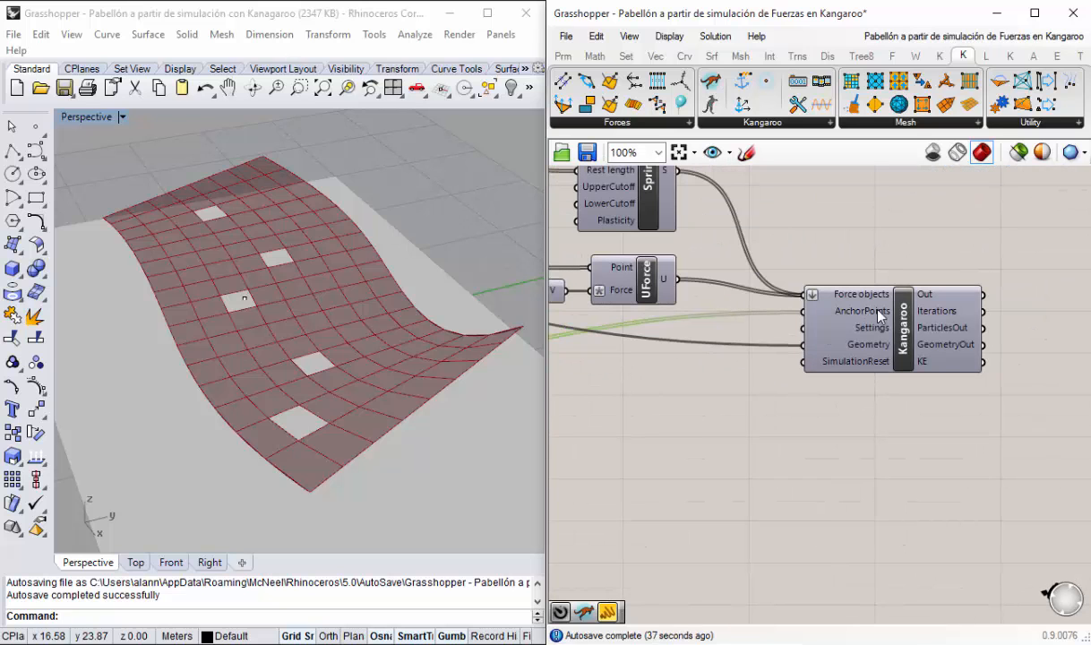
mouse_move(293, 332)
right_down()
mouse_move(327, 340)
mouse_move(308, 338)
right_up()
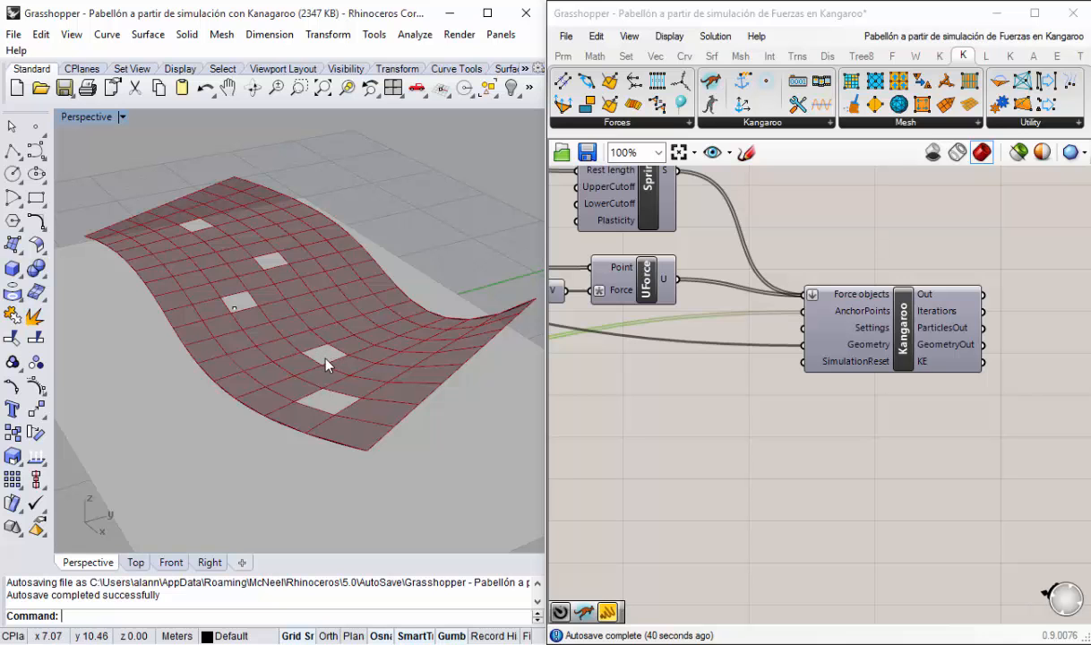
scroll(312, 392, down, 3)
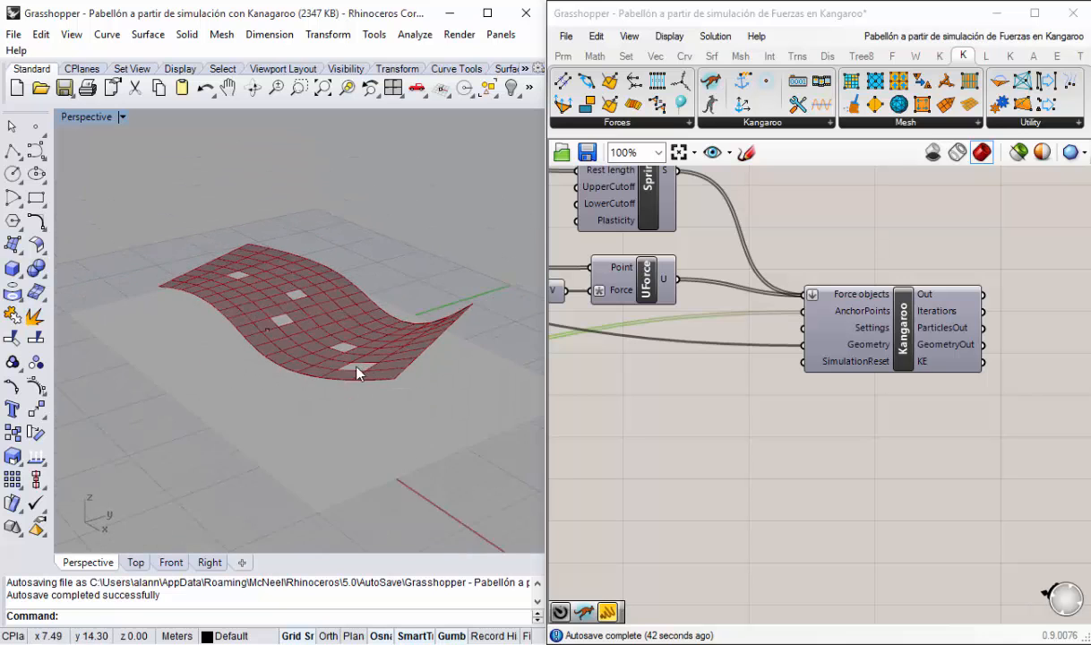
mouse_move(357, 368)
right_down()
mouse_move(341, 346)
mouse_move(356, 389)
mouse_move(321, 377)
mouse_move(359, 375)
right_up()
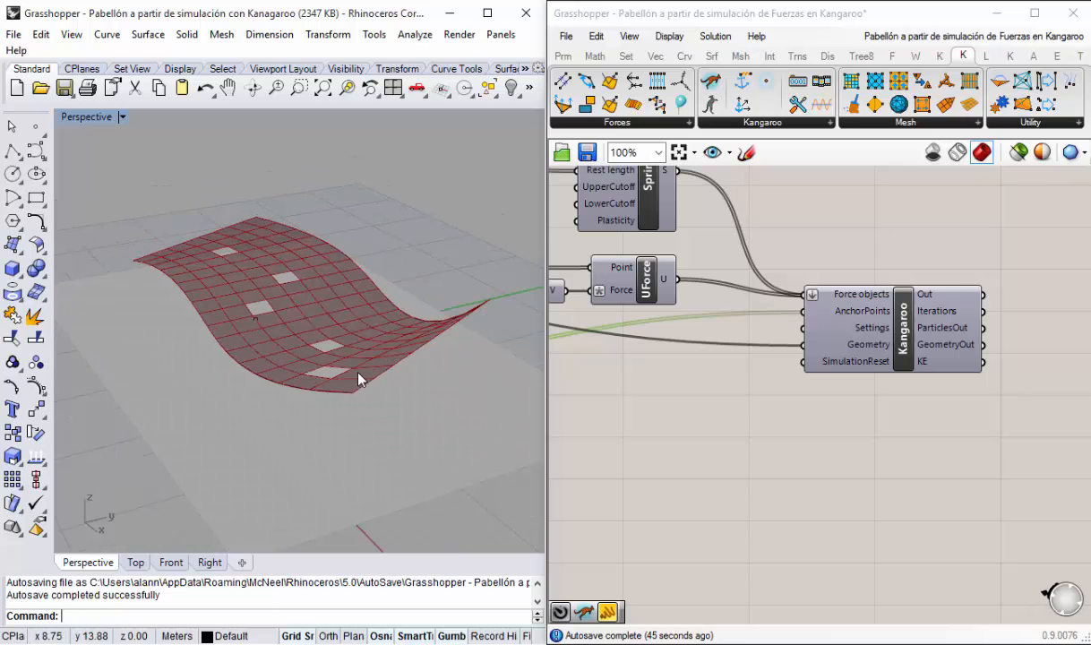
mouse_move(284, 387)
right_down()
mouse_move(305, 407)
mouse_move(292, 403)
right_up()
click(798, 374)
scroll(874, 297, down, 1)
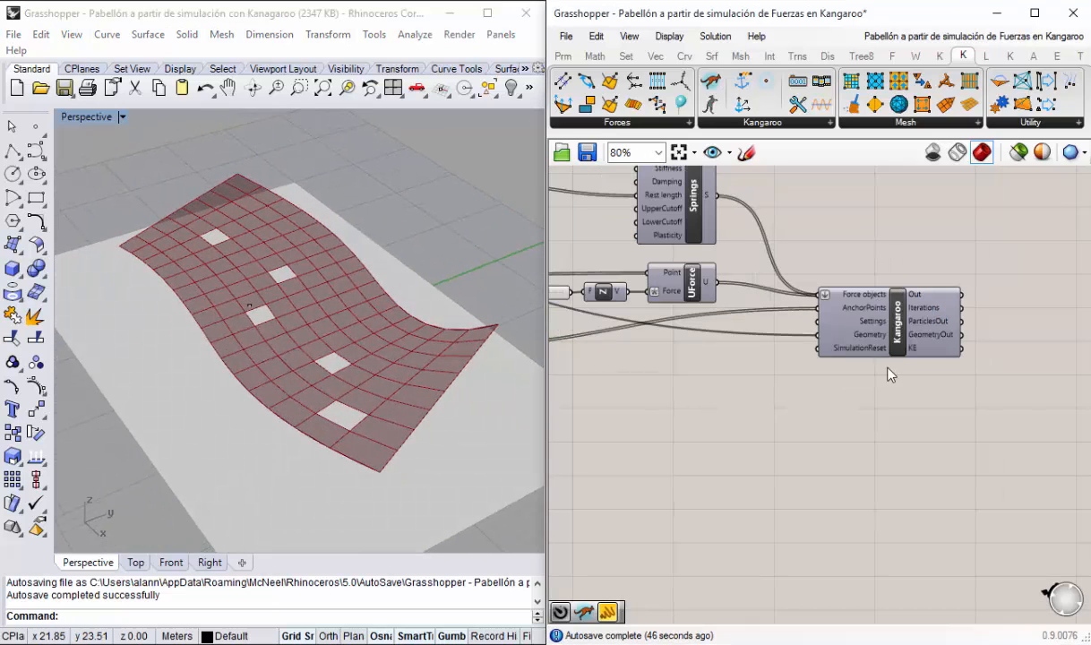
right_drag(889, 374, 840, 356)
right_drag(894, 392, 835, 379)
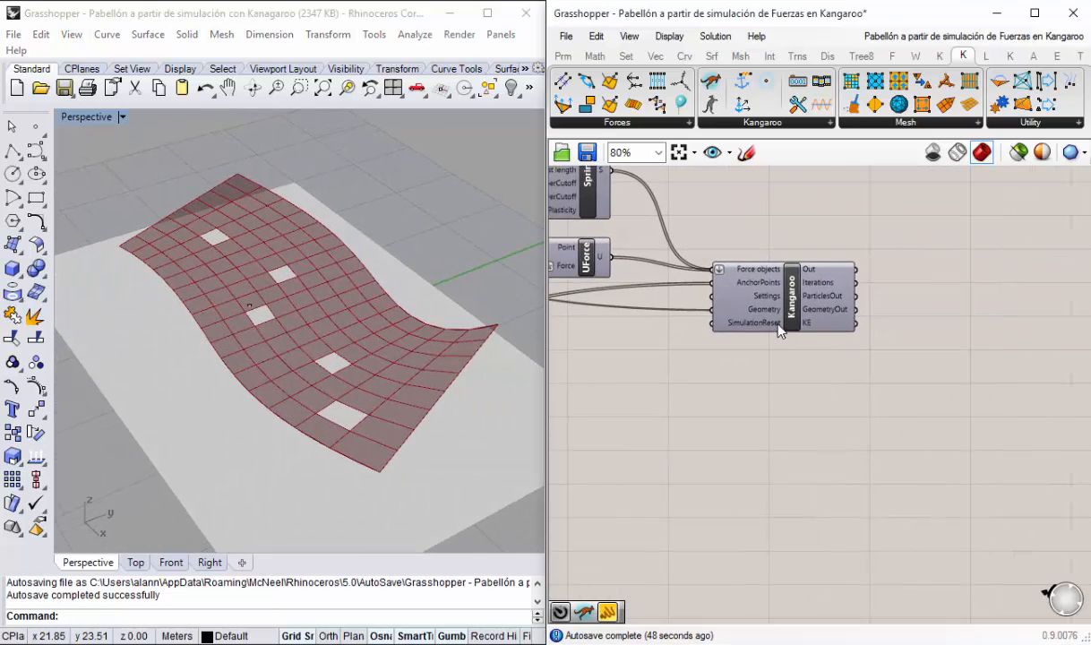
Step: Check the Kangaroo component's simulation controls, its incoming force wires and its GeometryOut output
double_click(770, 297)
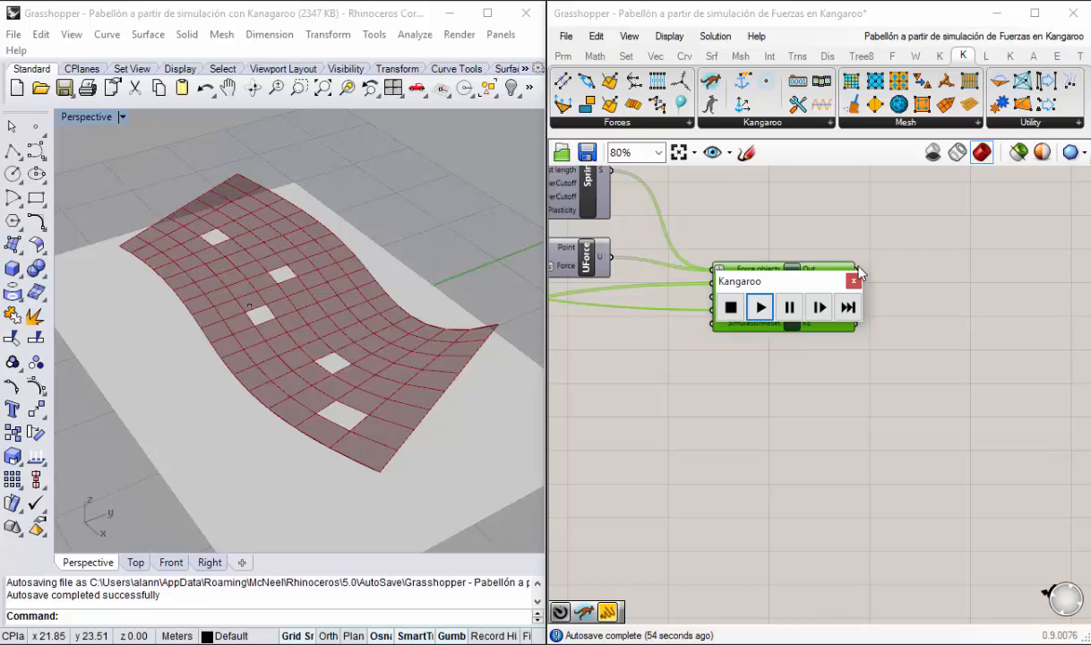
click(854, 280)
right_drag(721, 316, 791, 312)
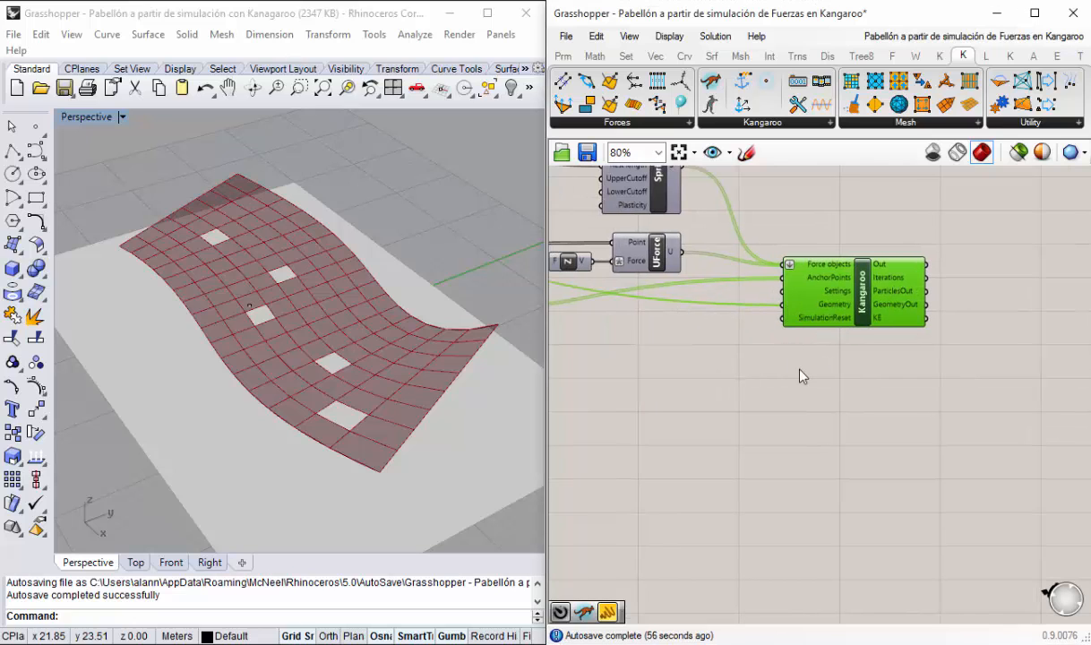
click(788, 362)
right_drag(739, 265, 798, 309)
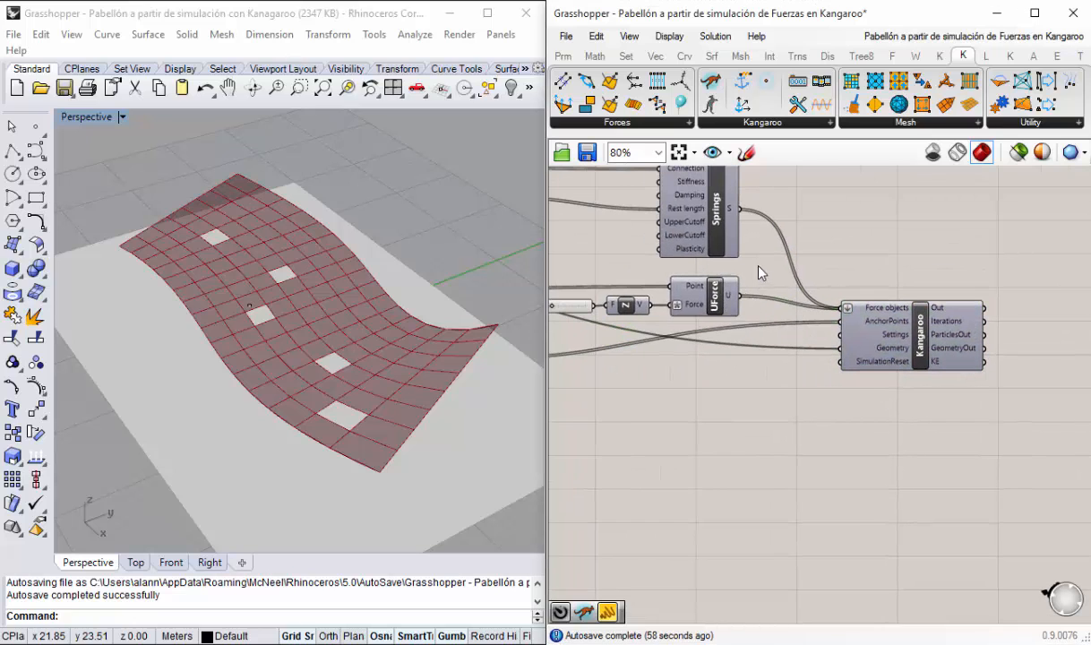
scroll(764, 267, down, 1)
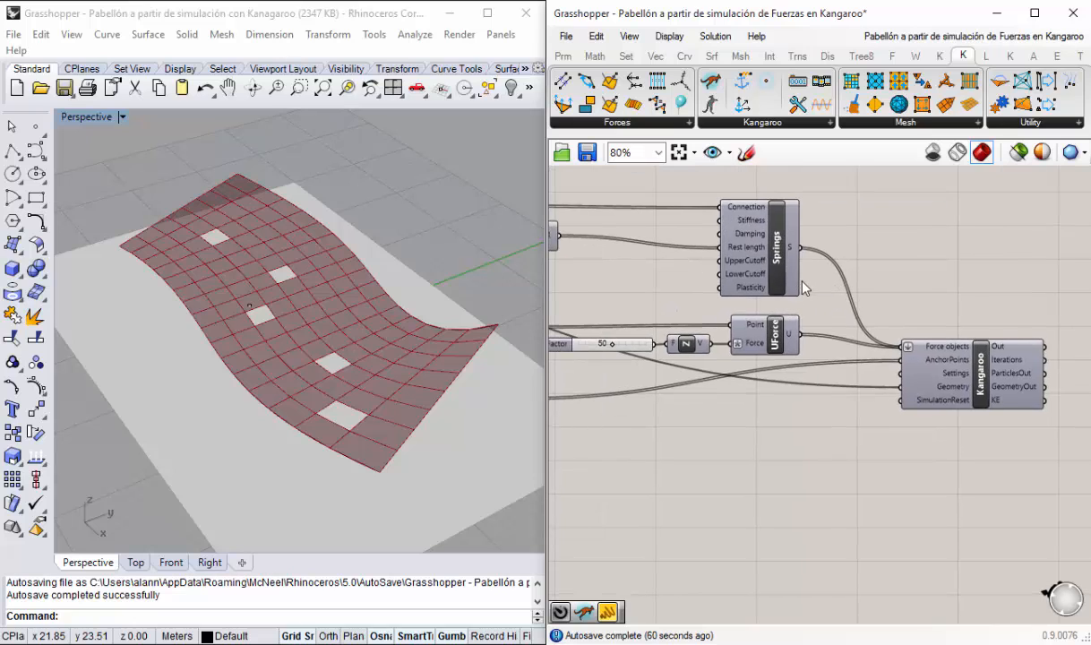
scroll(766, 278, up, 2)
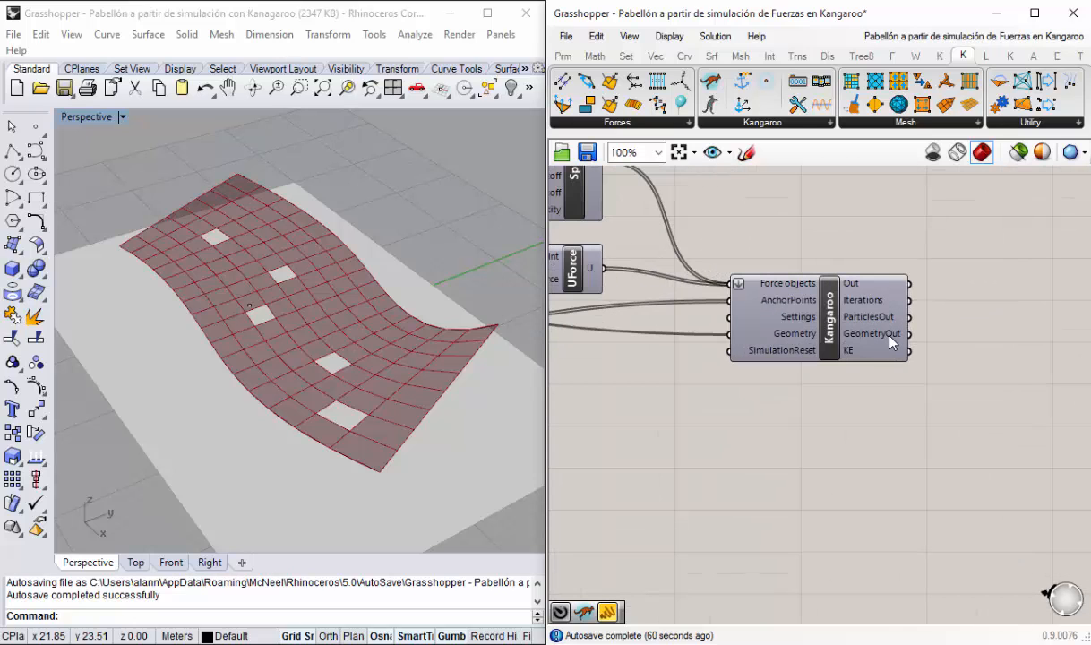
mouse_move(892, 341)
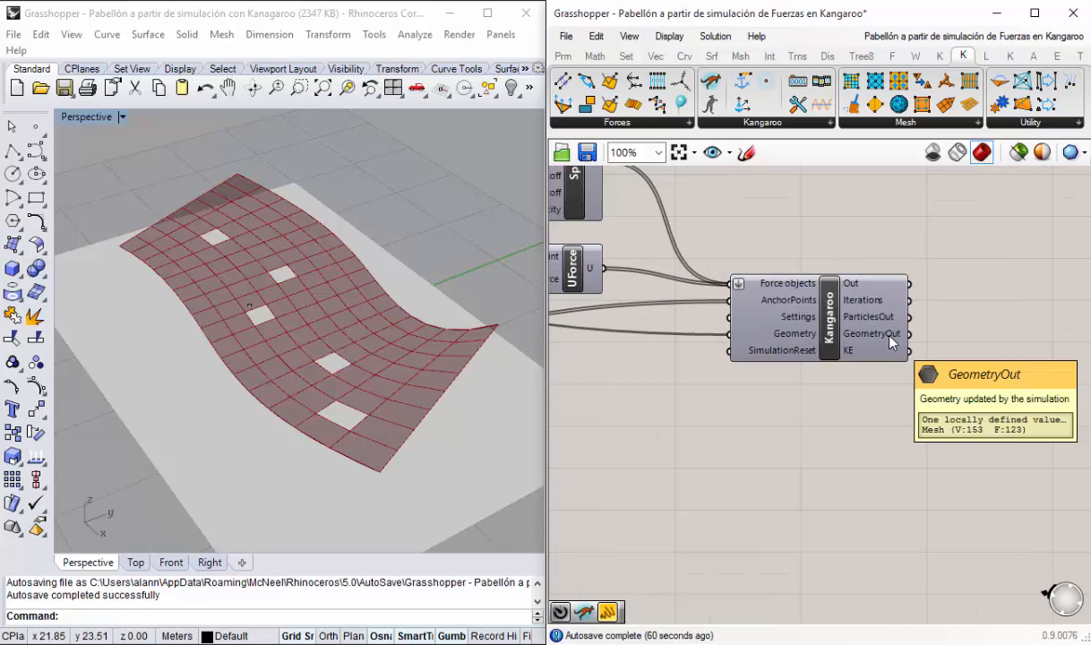
Step: Turn on the preview of the Kangaroo component
right_click(831, 310)
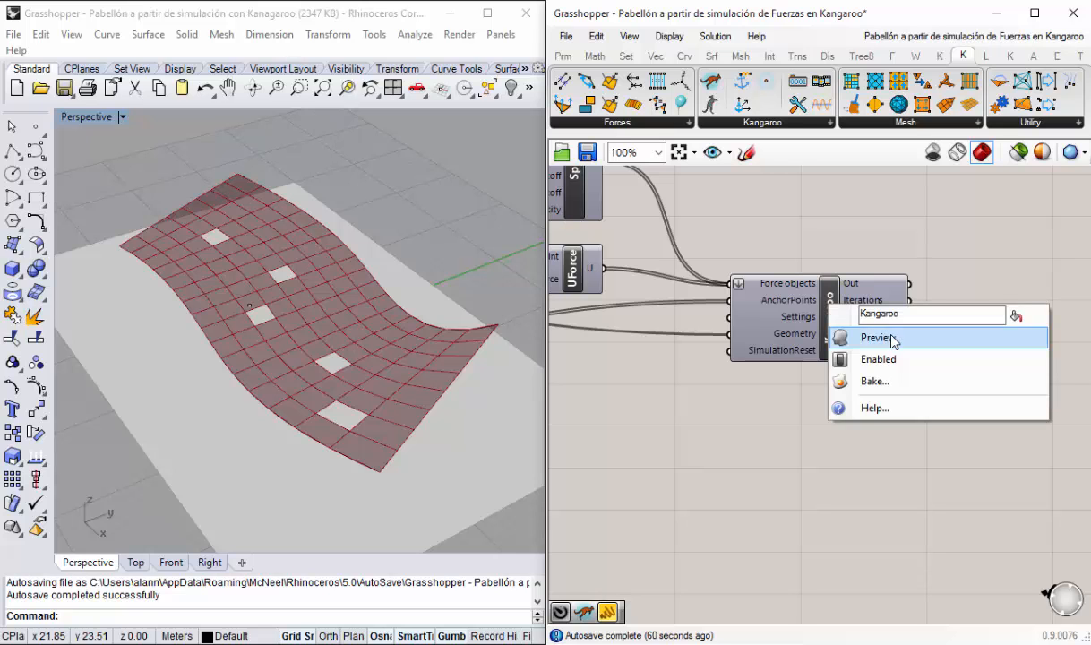
click(874, 337)
right_drag(533, 367, 439, 347)
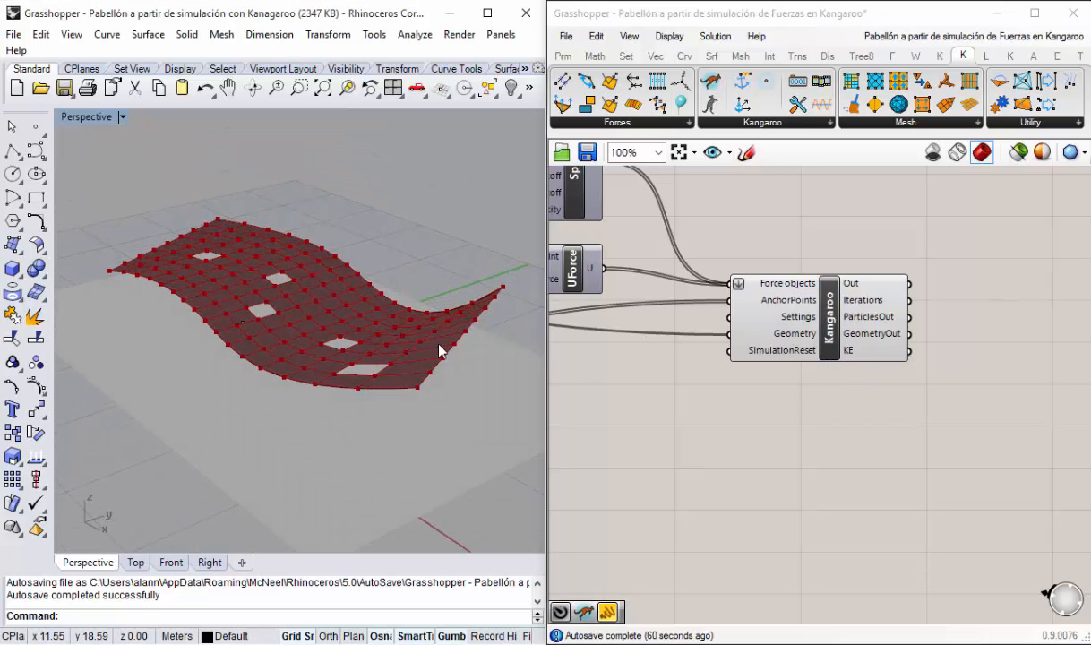
Step: Run the Kangaroo simulation, examine how the mesh deforms, and reset it to its initial state
double_click(826, 314)
click(799, 315)
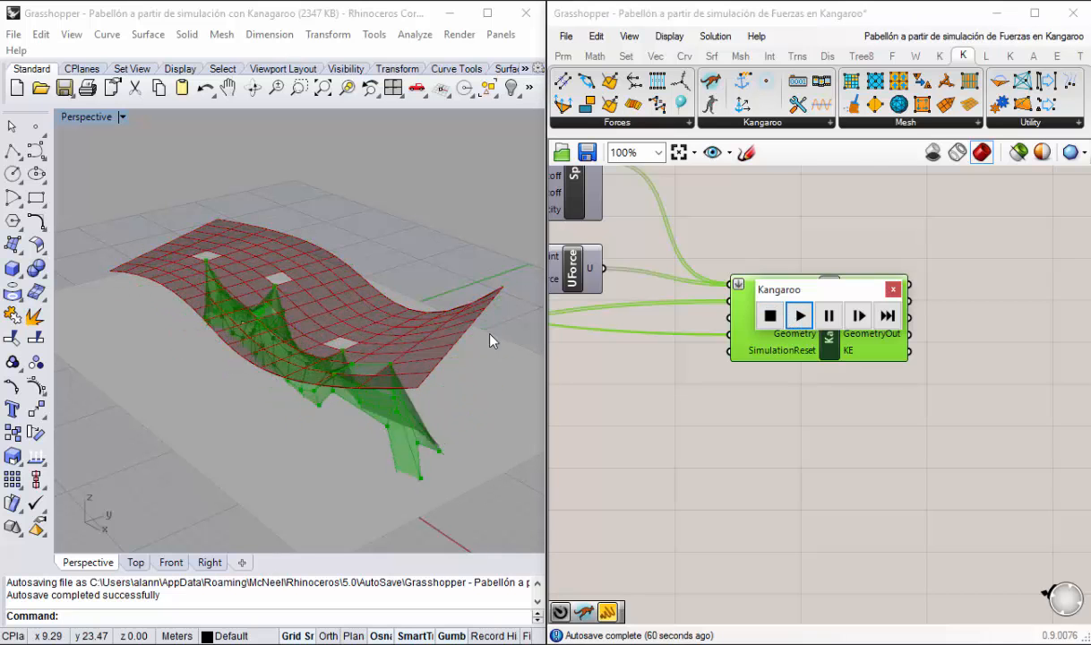
right_drag(325, 369, 354, 400)
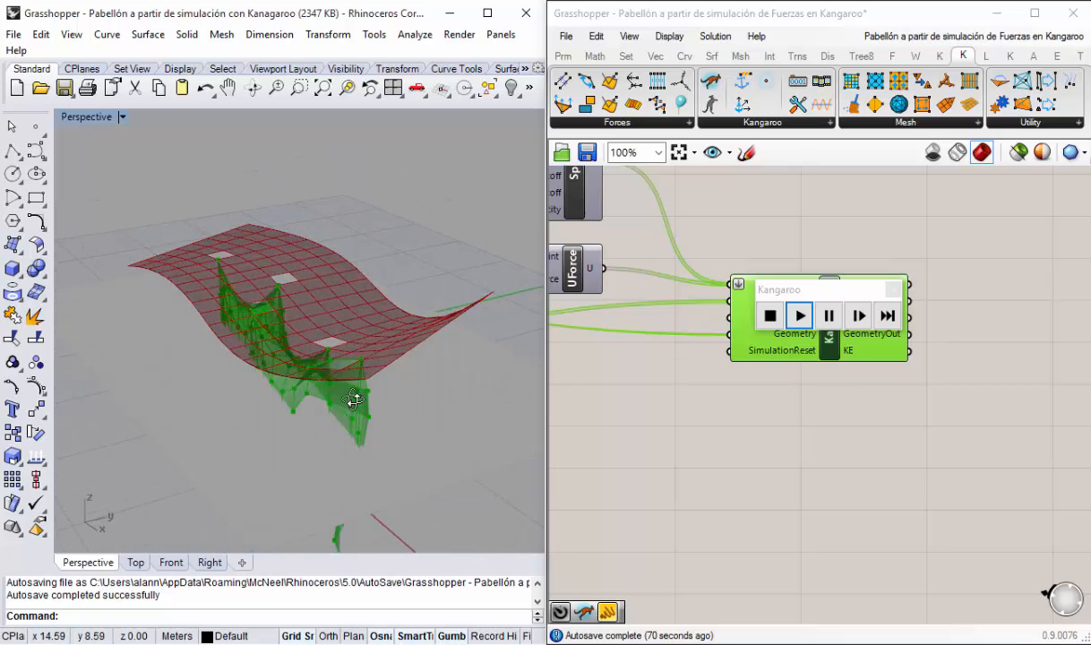
click(770, 315)
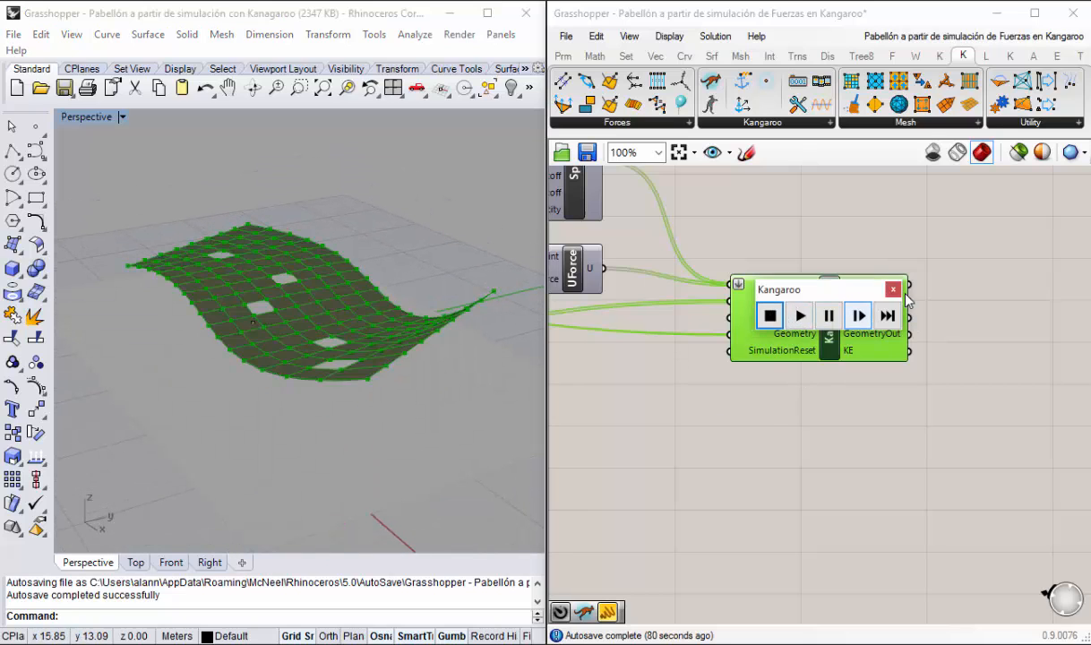
click(893, 288)
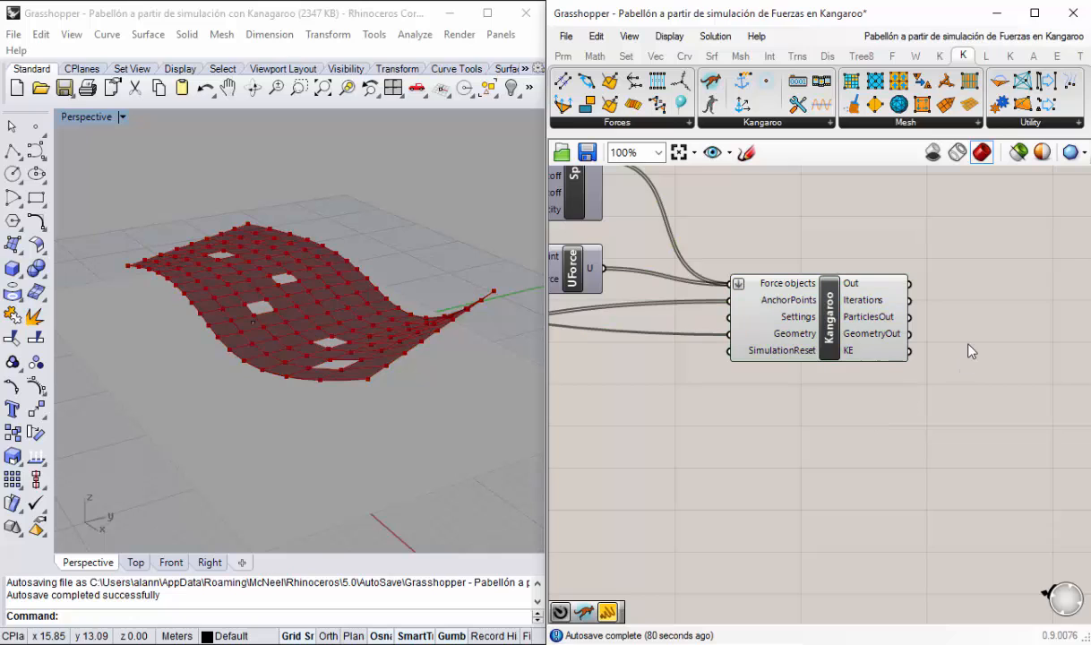
Step: Add a Mesh parameter fed by Kangaroo's GeometryOut and turn off the Kangaroo component's preview
double_click(914, 337)
text(mesh)
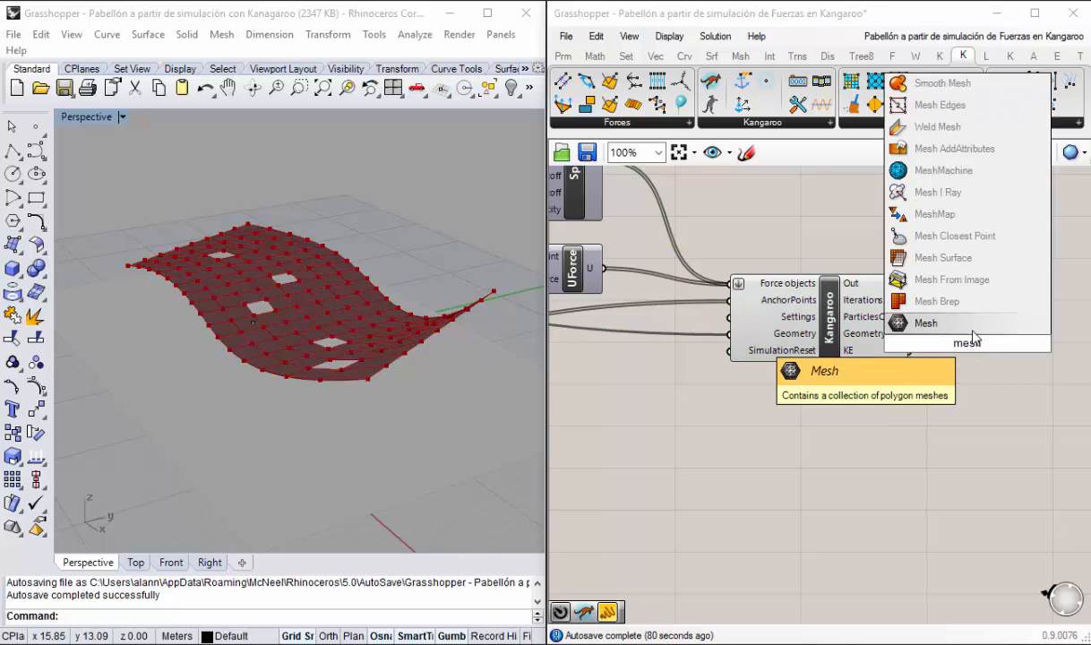
key(Return)
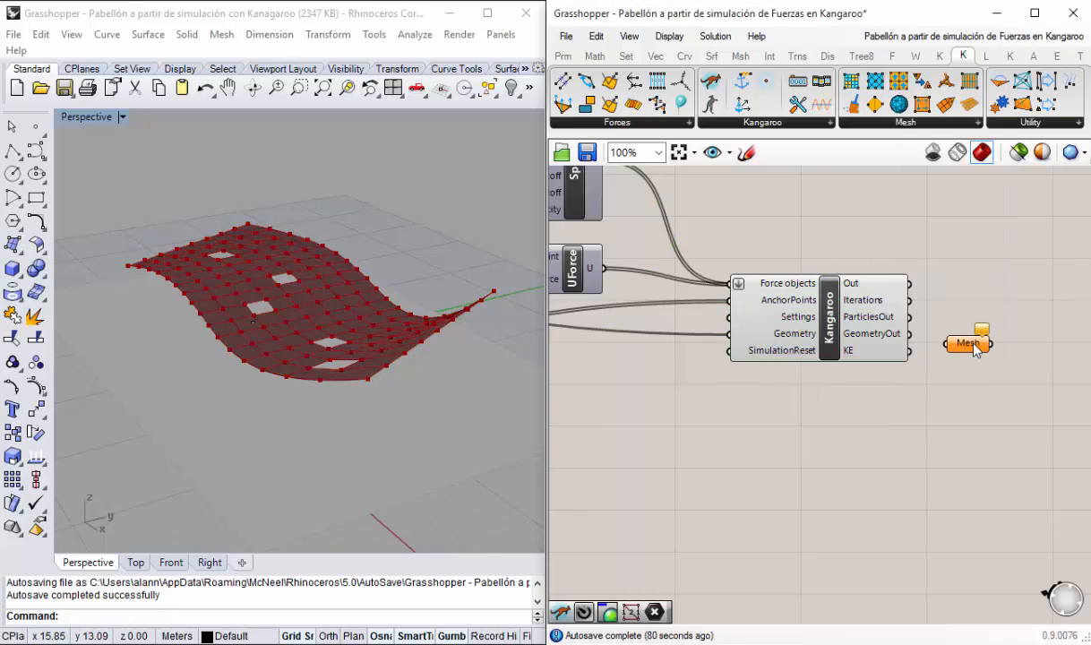
mouse_move(967, 352)
mouse_down()
mouse_move(998, 340)
mouse_move(977, 333)
mouse_up()
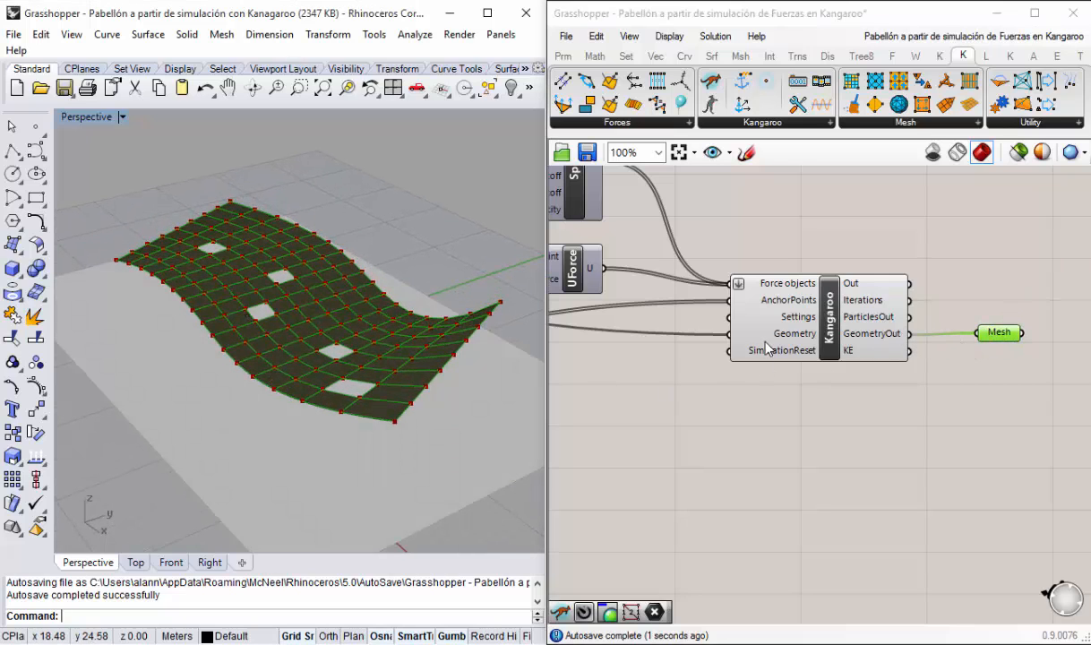
right_click(830, 329)
click(846, 354)
Step: Run the simulation to view the deformation through the new Mesh parameter, and reset it
double_click(830, 341)
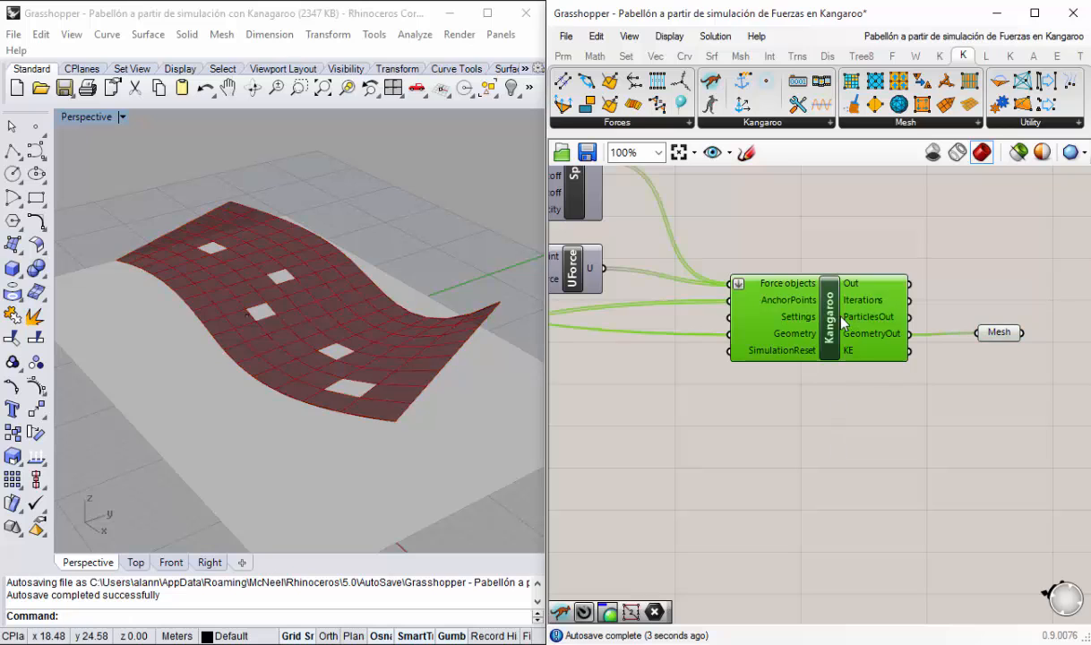
click(811, 328)
right_drag(351, 431, 376, 430)
scroll(373, 393, down, 1)
scroll(373, 393, up, 1)
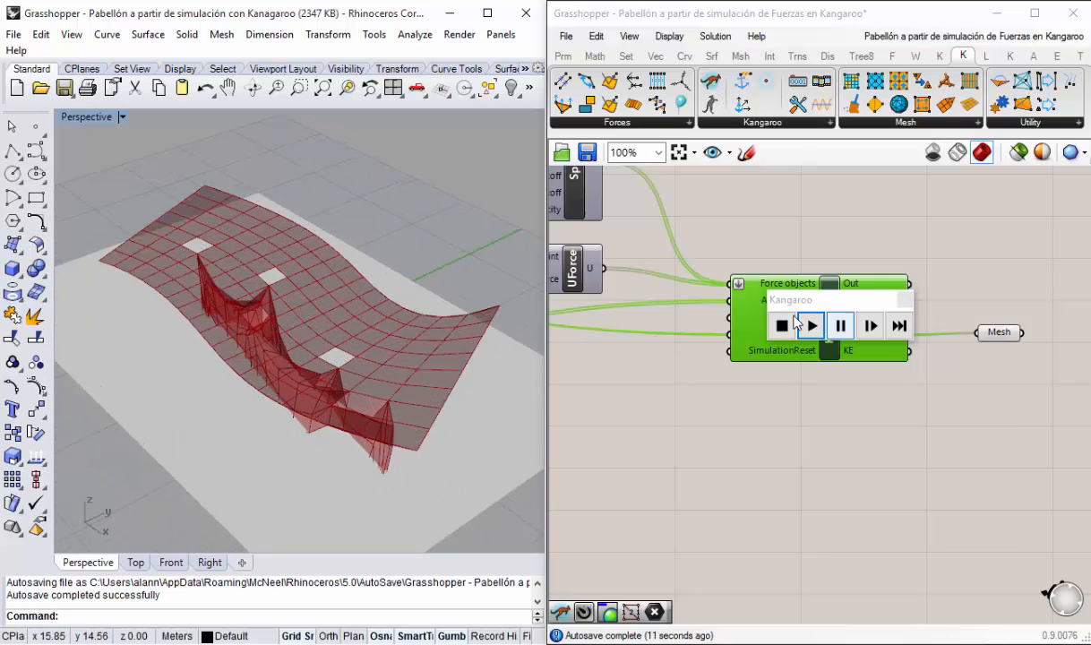
click(787, 334)
click(785, 330)
click(903, 301)
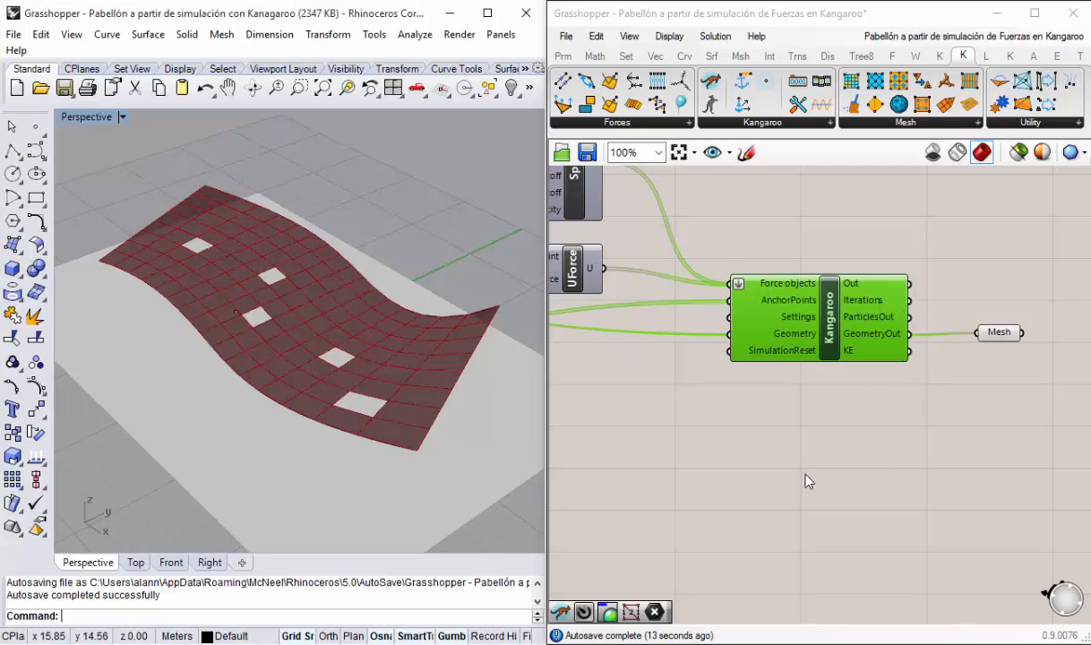
click(806, 474)
Step: Play the Kangaroo simulation once more, examine the hanging mesh from a lower angle, and stop it
right_drag(819, 441, 854, 430)
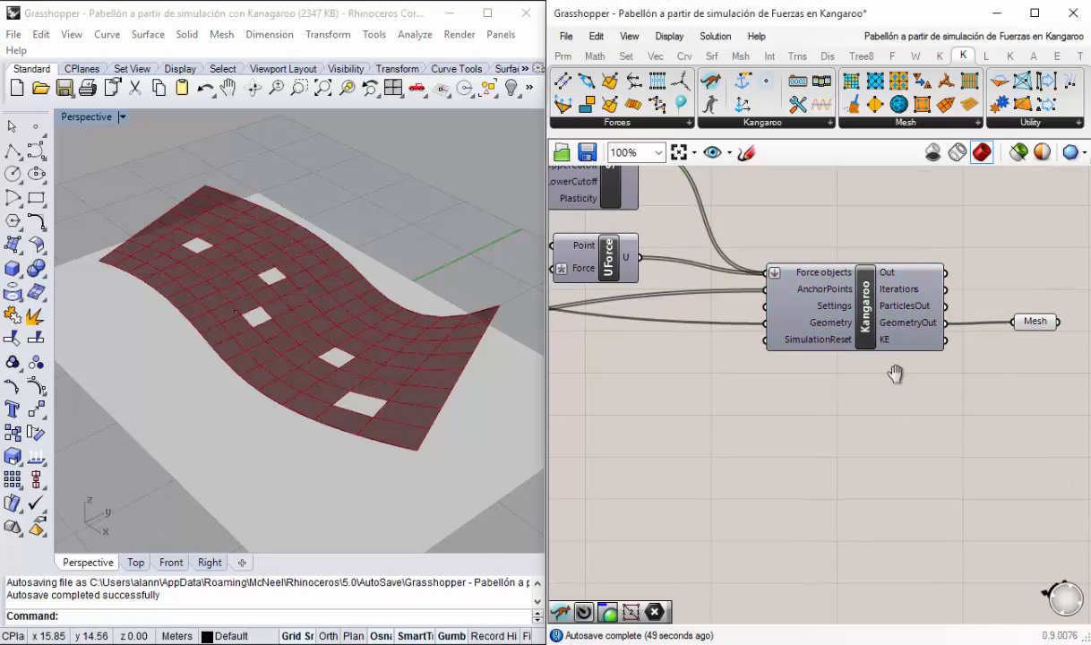
right_drag(828, 372, 752, 348)
double_click(793, 319)
click(748, 278)
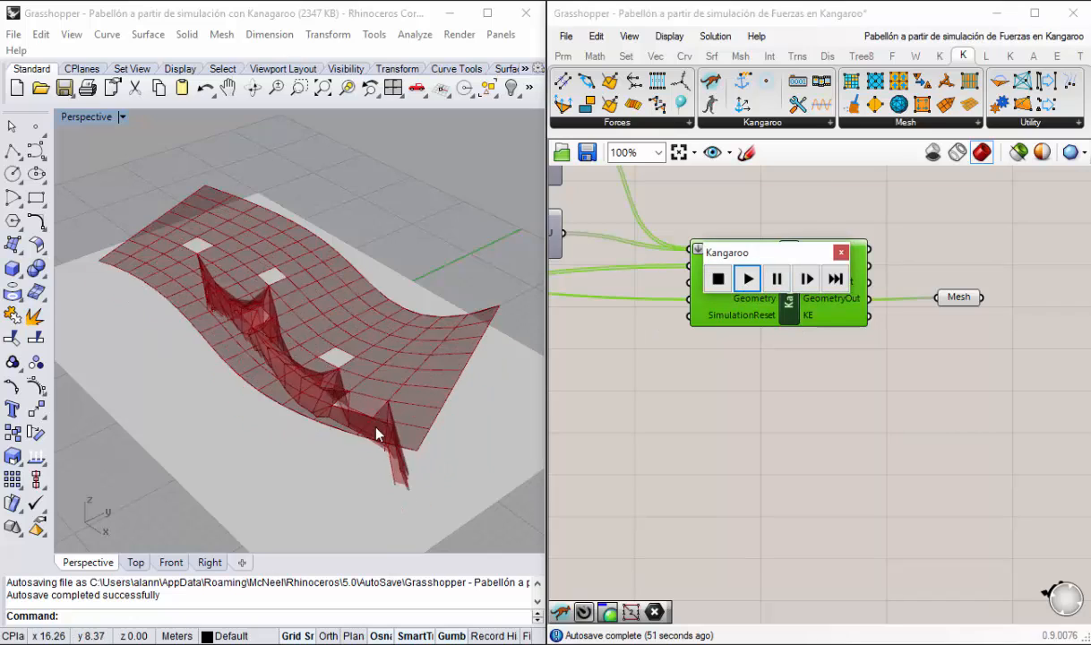
right_drag(357, 406, 287, 369)
scroll(314, 390, up, 2)
click(841, 279)
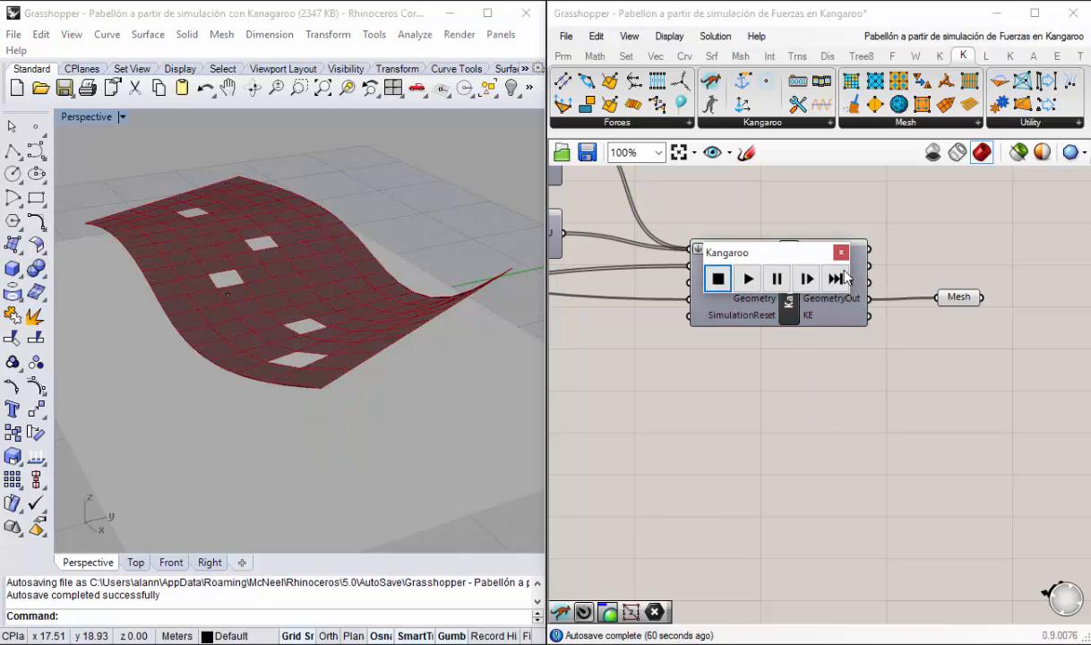
click(841, 253)
Step: Add a Weaverbird Catmull-Clark Subdivision fed by the Mesh parameter, and hide that parameter's preview
right_drag(982, 339, 791, 338)
drag(764, 301, 749, 303)
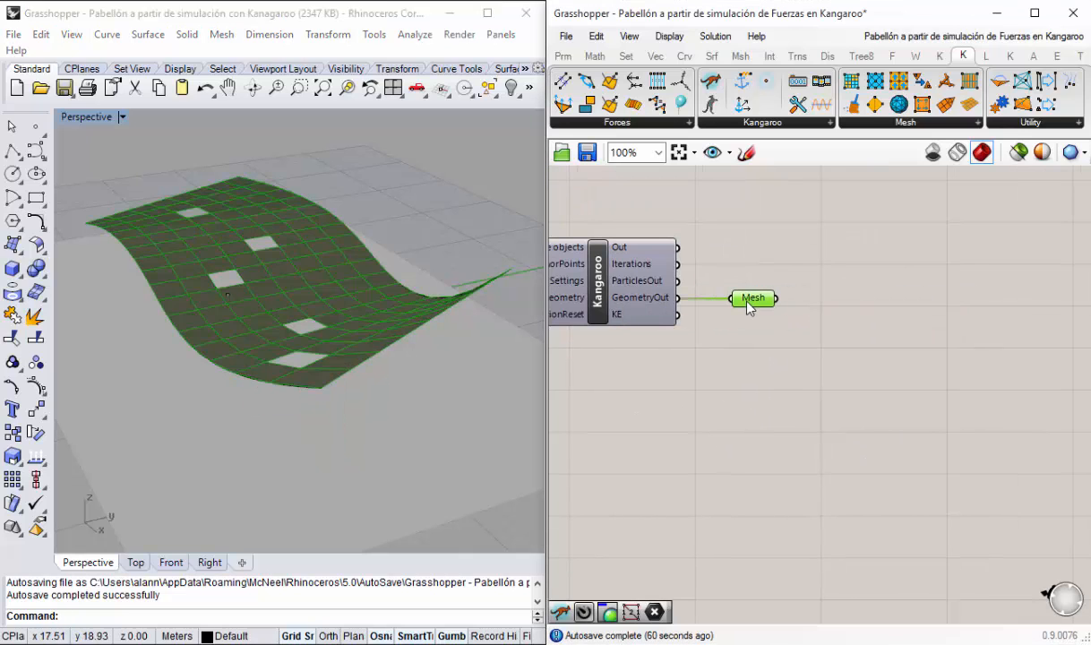
click(803, 235)
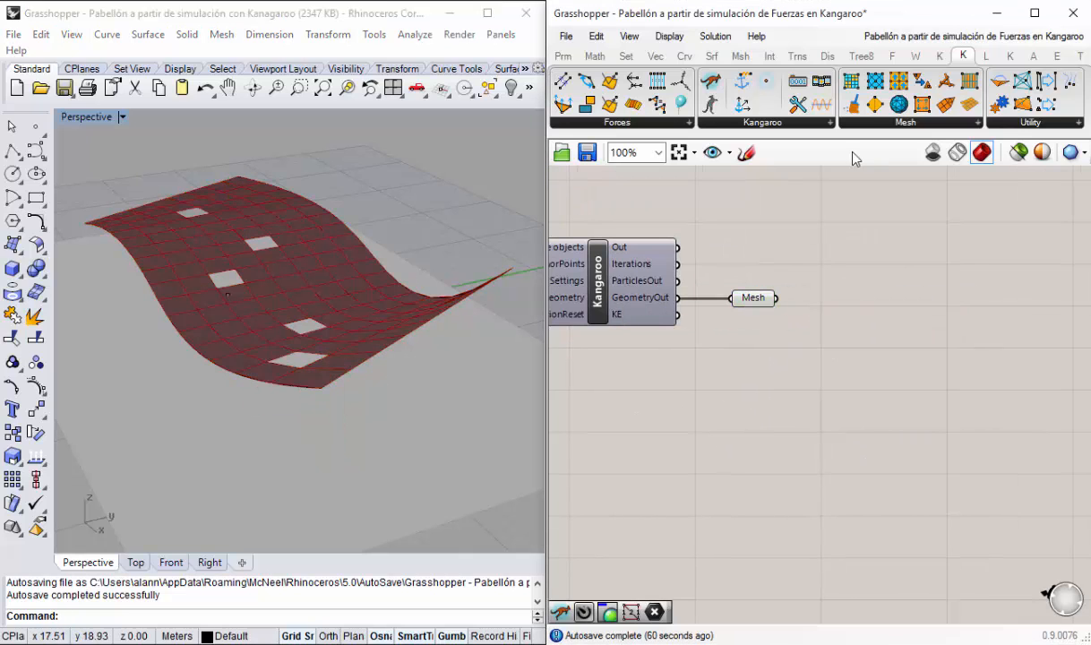
click(916, 58)
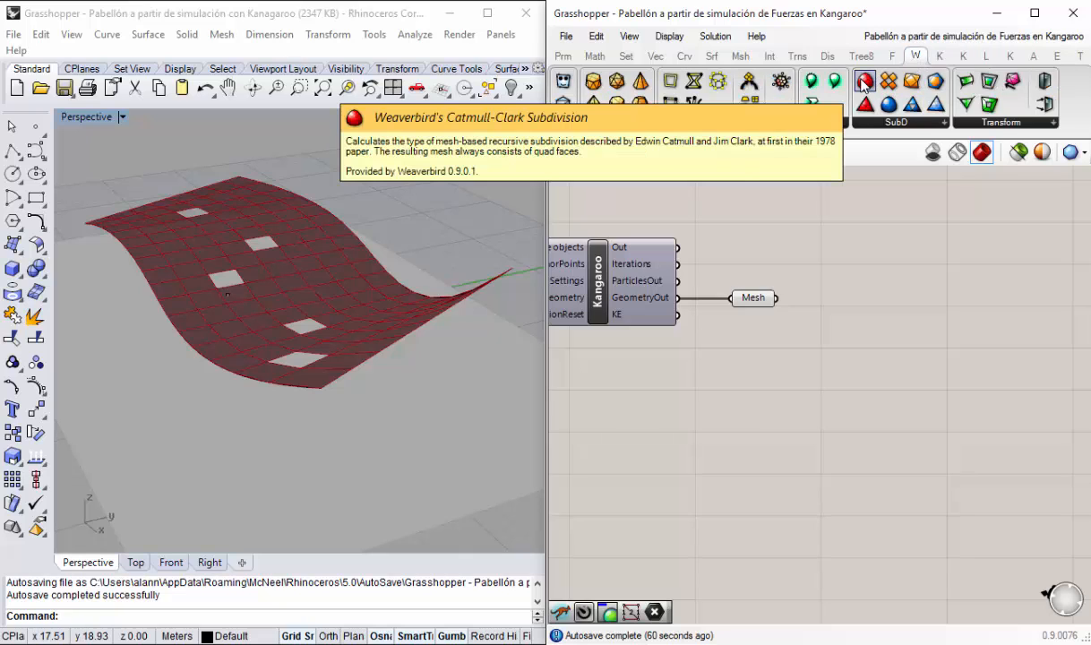
drag(863, 82, 916, 305)
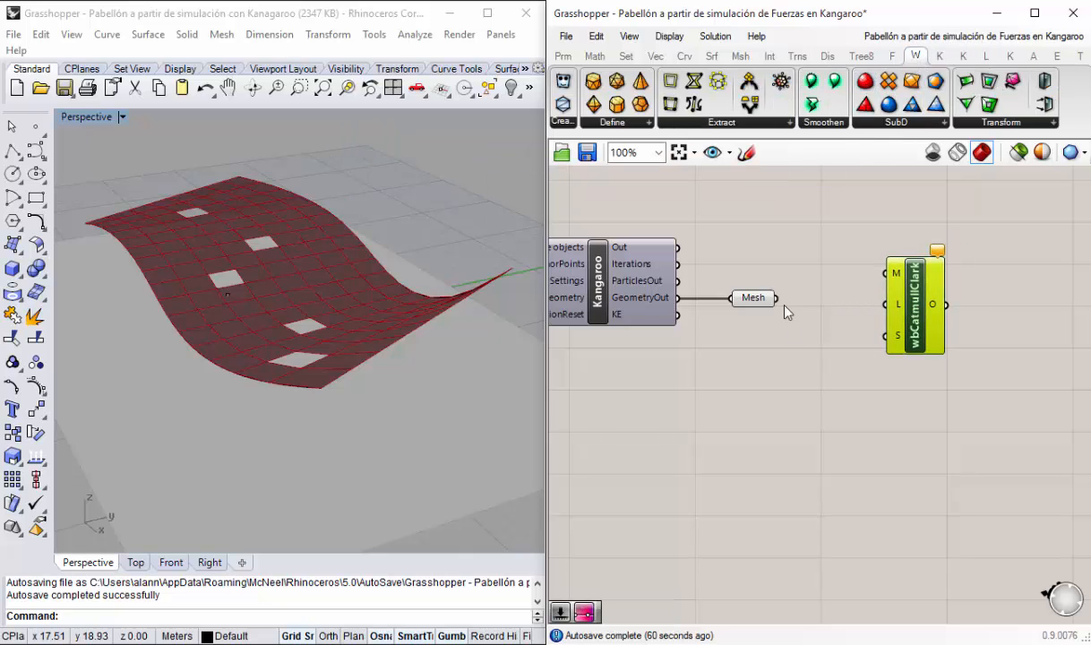
drag(785, 302, 885, 273)
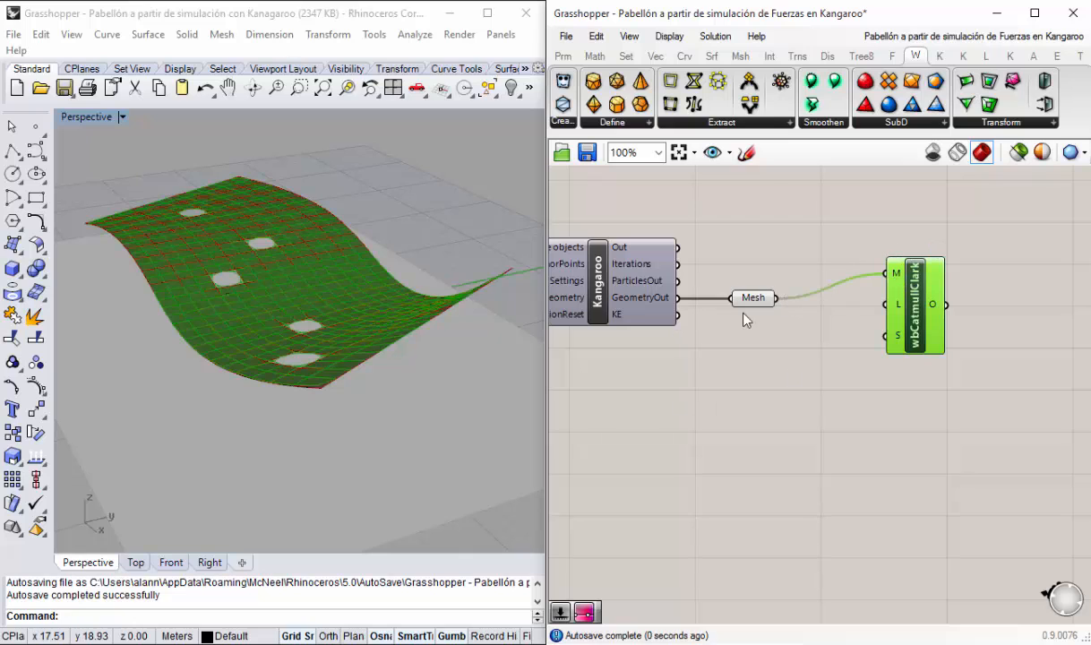
right_drag(756, 297, 761, 289)
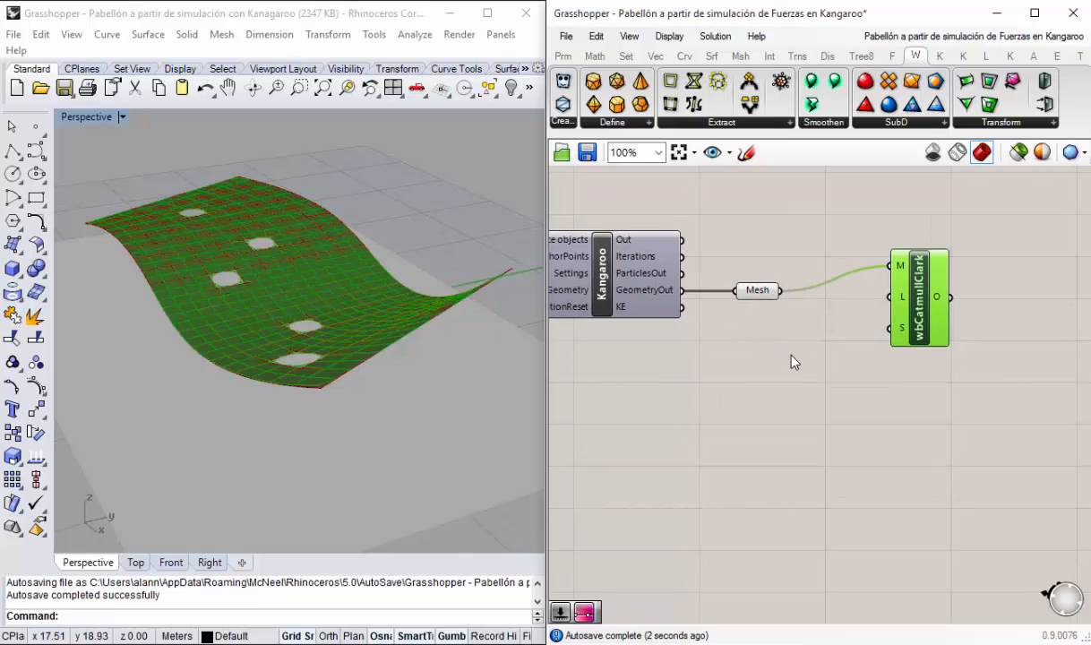
right_click(755, 295)
Step: Shift the lower MEdges, Join, Crv CP and CP components slightly to the right to tidy the definition
scroll(788, 364, down, 5)
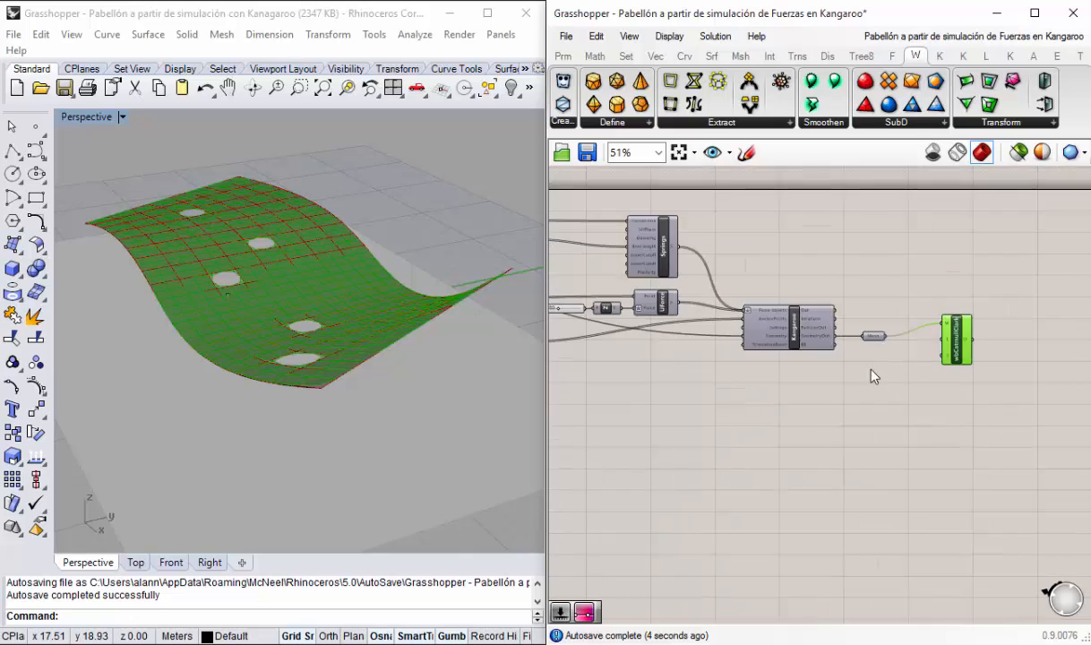
scroll(709, 438, up, 4)
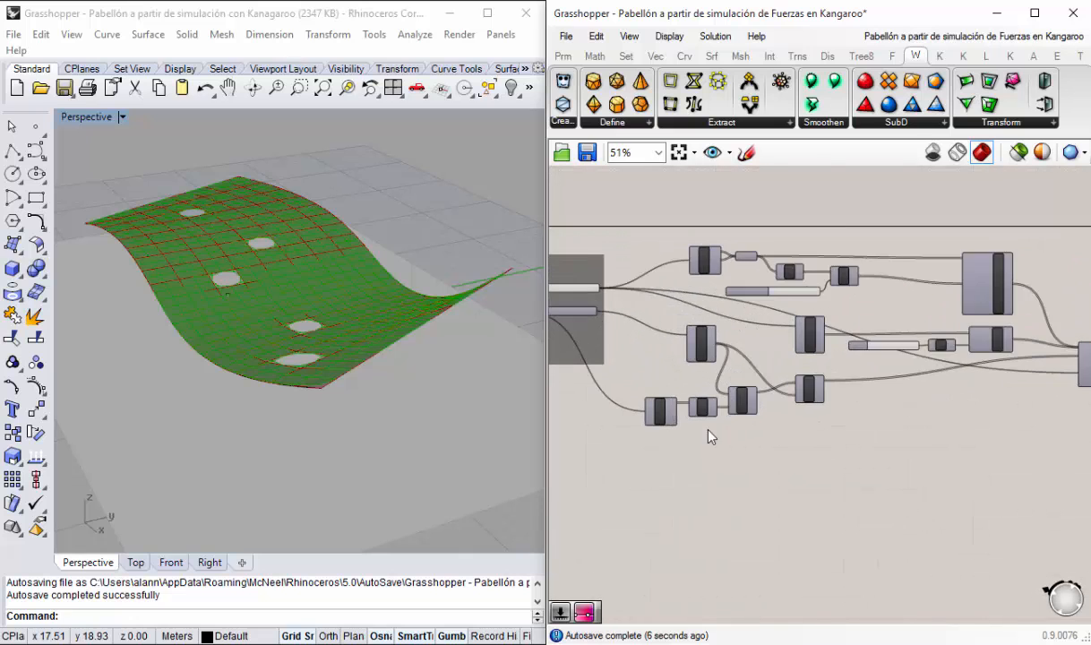
drag(899, 491, 631, 371)
drag(833, 392, 880, 399)
click(932, 292)
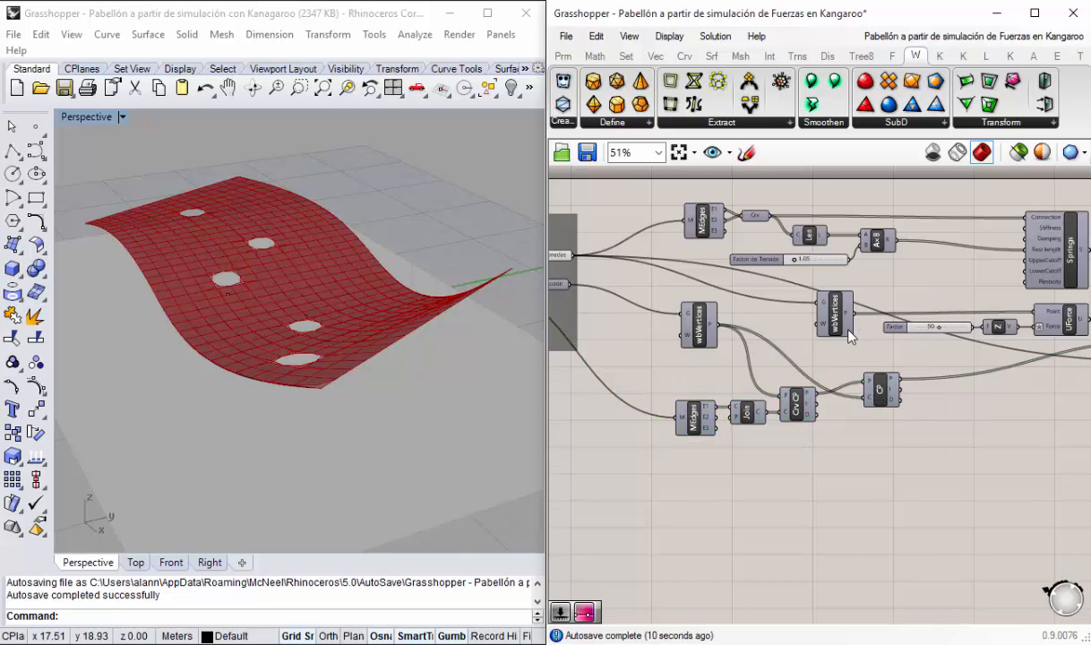
scroll(865, 382, up, 2)
scroll(1050, 573, down, 2)
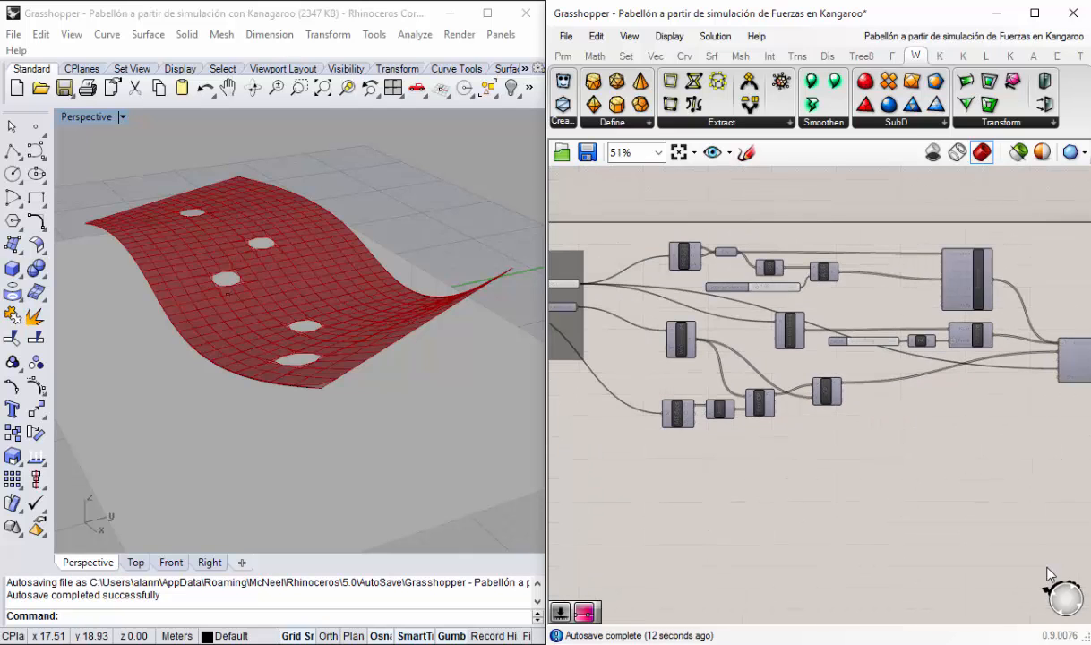
Step: Group all the spring, unary force and anchor components that feed Kangaroo
drag(971, 517, 587, 183)
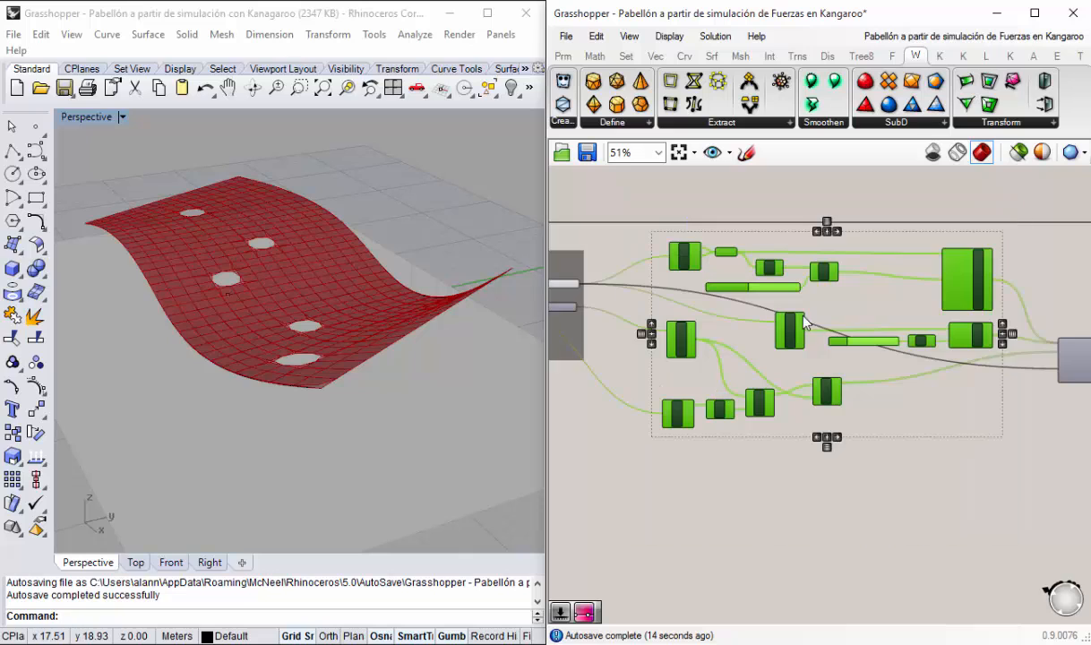
right_click(789, 285)
click(840, 461)
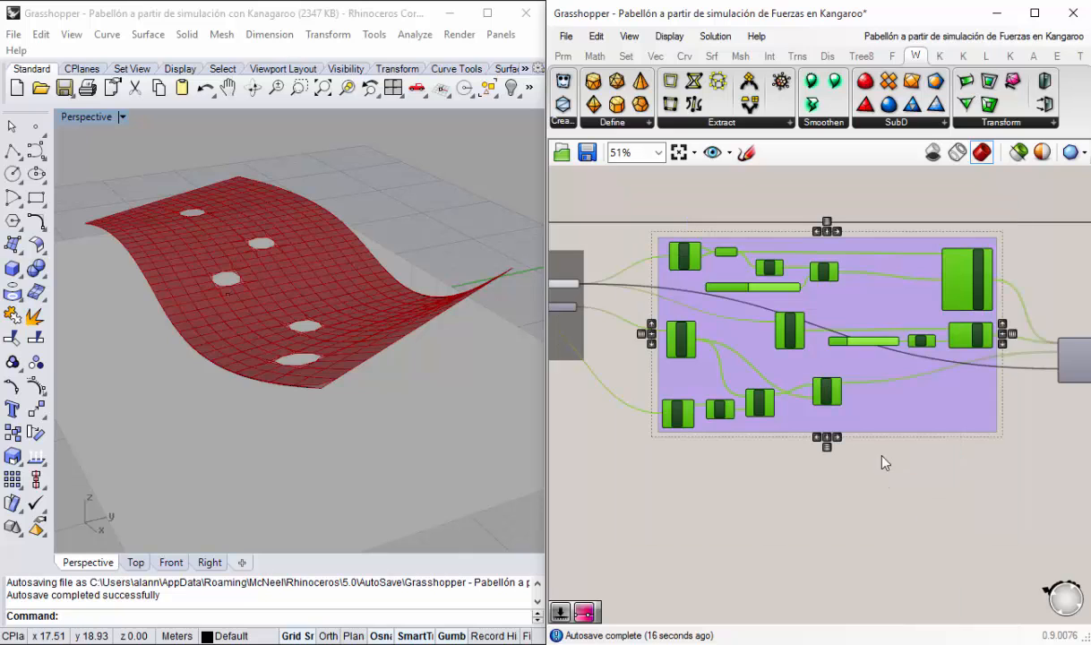
Step: Name the group that feeds Kangaroo "Elementos para fuerzas de simulación"
right_click(871, 284)
mouse_move(900, 460)
drag(782, 455, 839, 384)
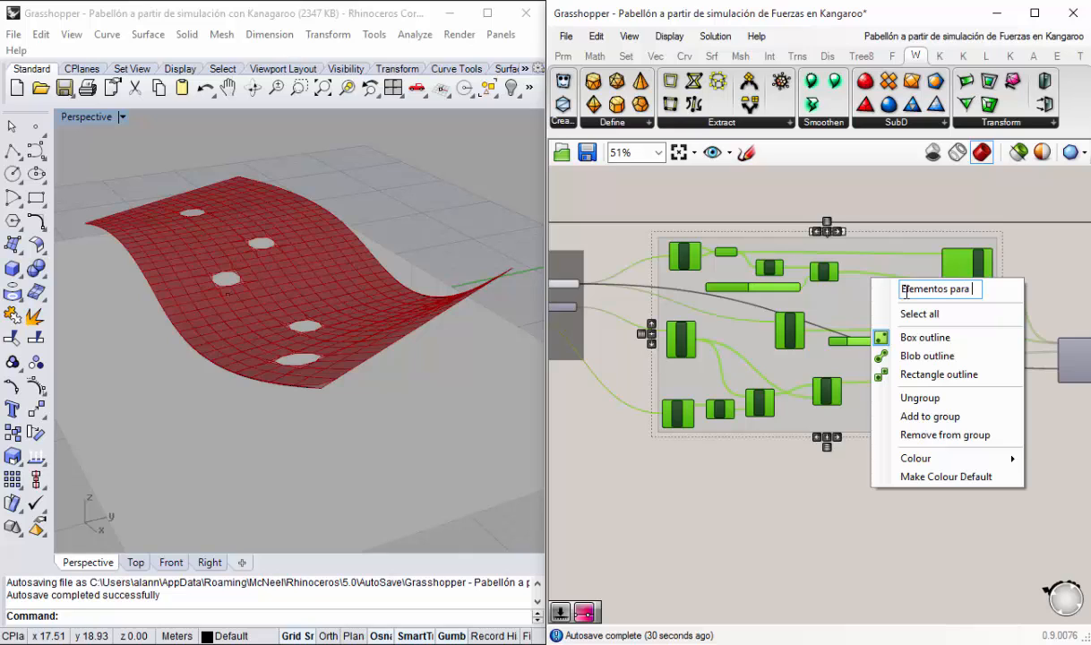
text(fuerzas del)
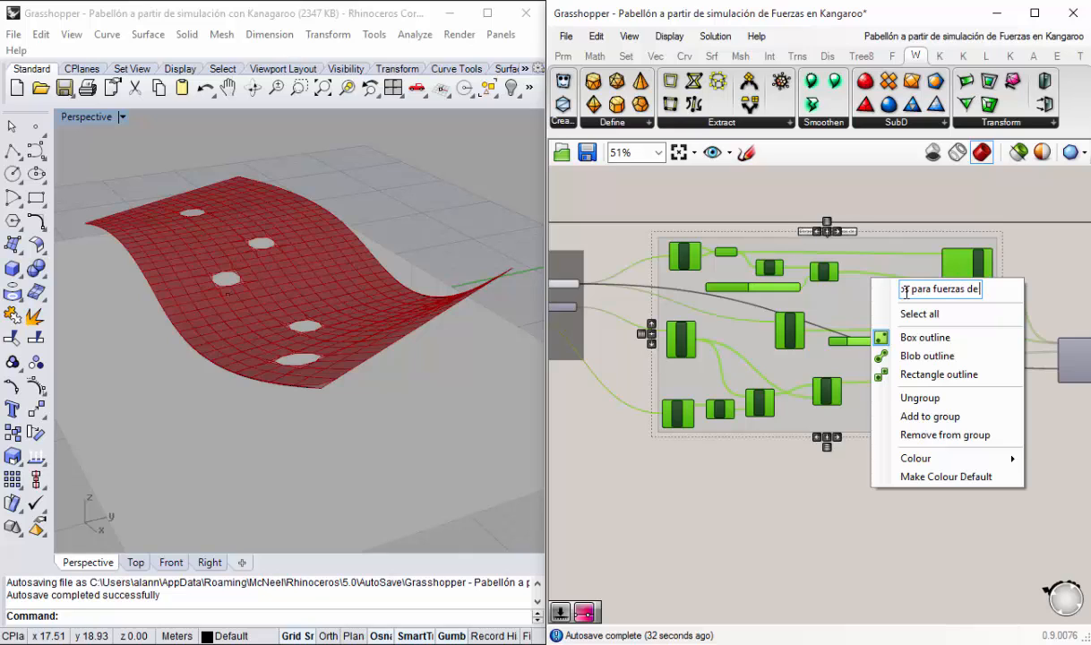
text( simulación)
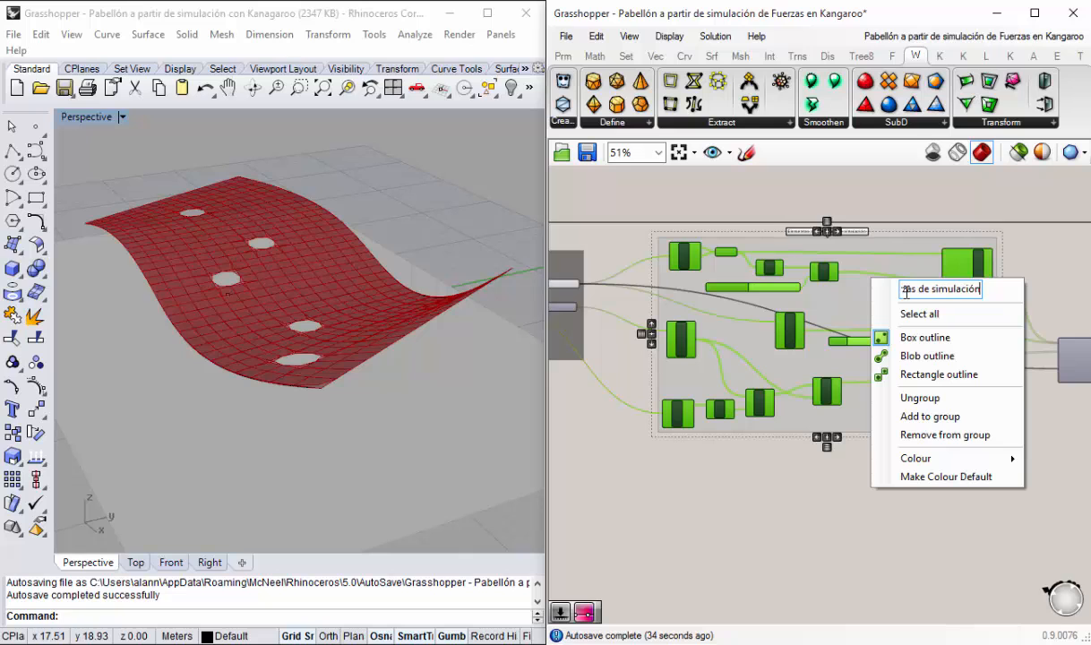
key(Return)
Step: Shift the Kangaroo component slightly closer to the force group and leave it deselected
scroll(947, 382, up, 2)
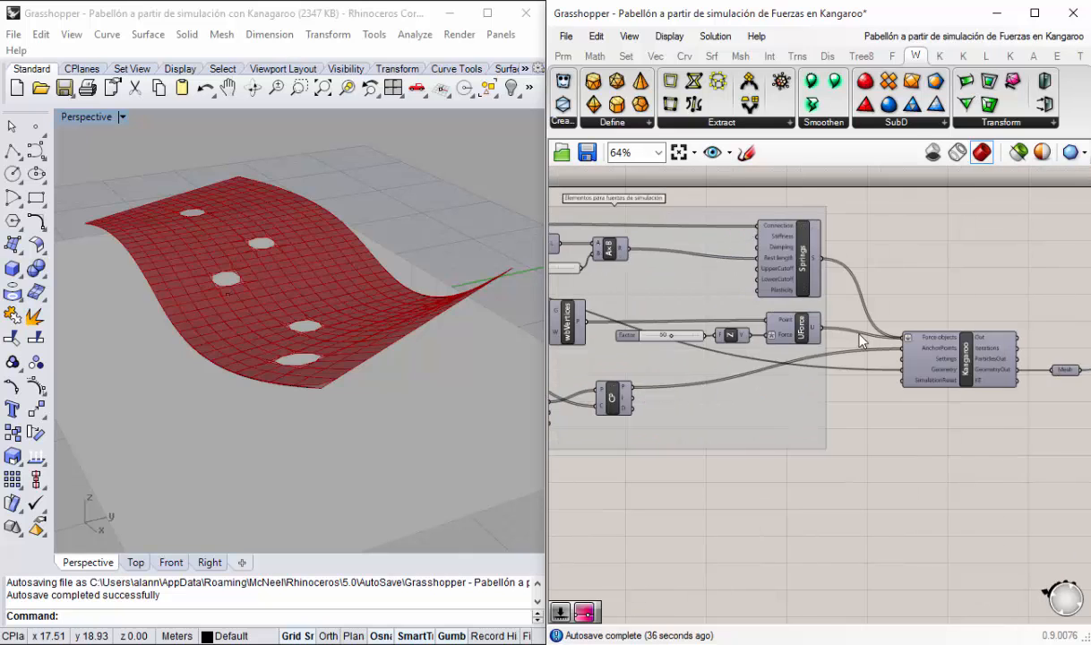
right_drag(987, 421, 805, 315)
drag(786, 266, 765, 270)
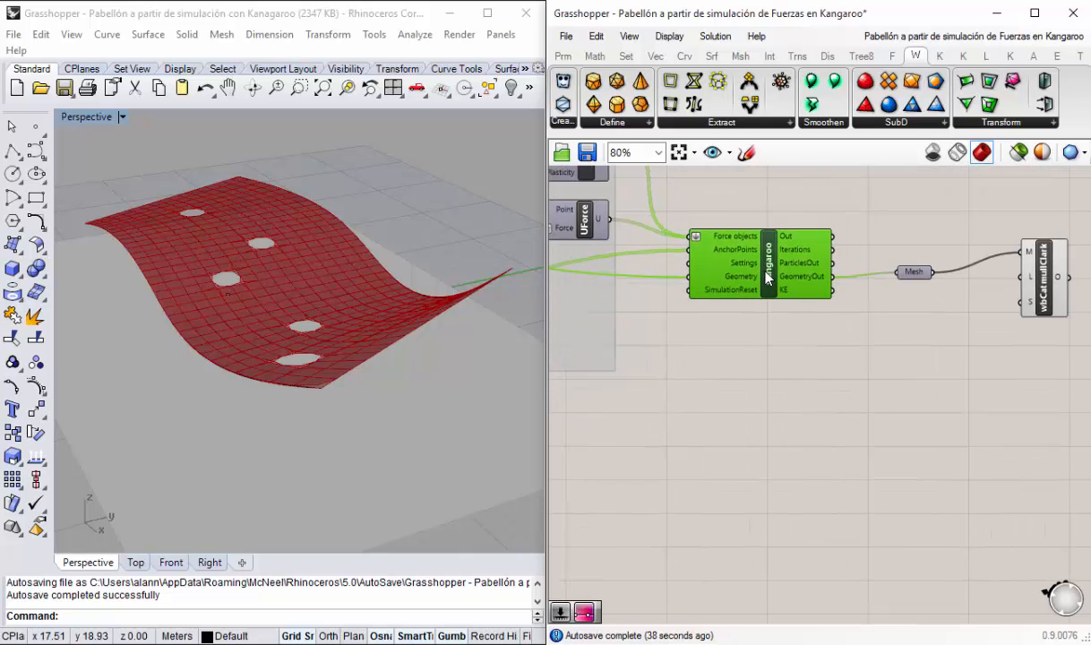
right_drag(773, 207, 889, 318)
click(800, 290)
Step: Add a text panel above the Kangaroo component reading "Simulación para la cubierta final"
click(564, 56)
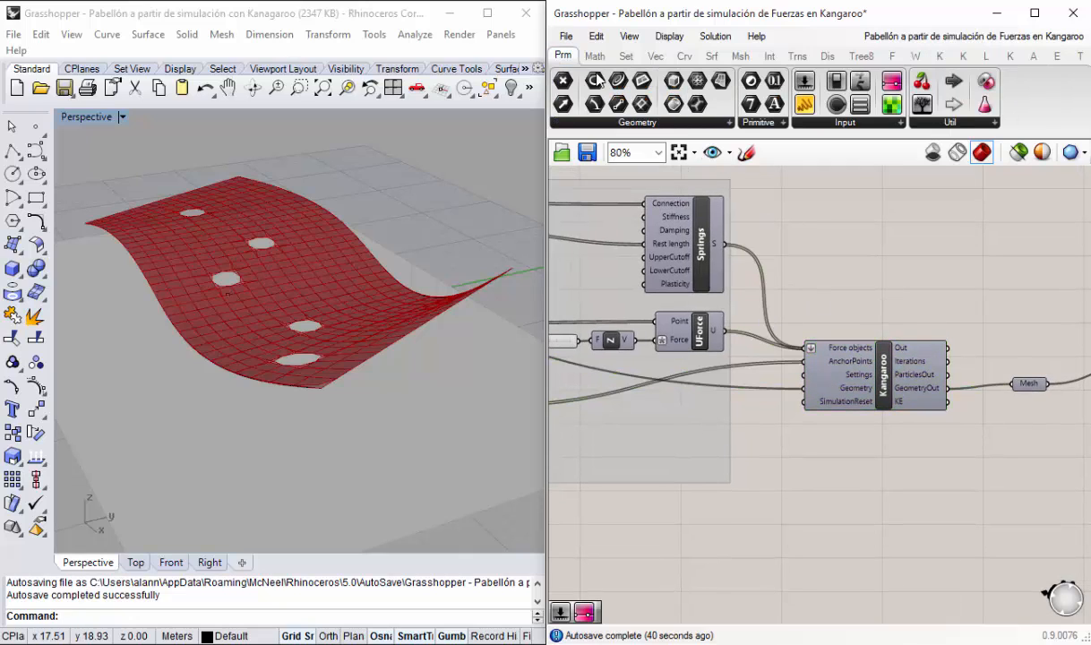
drag(799, 108, 861, 272)
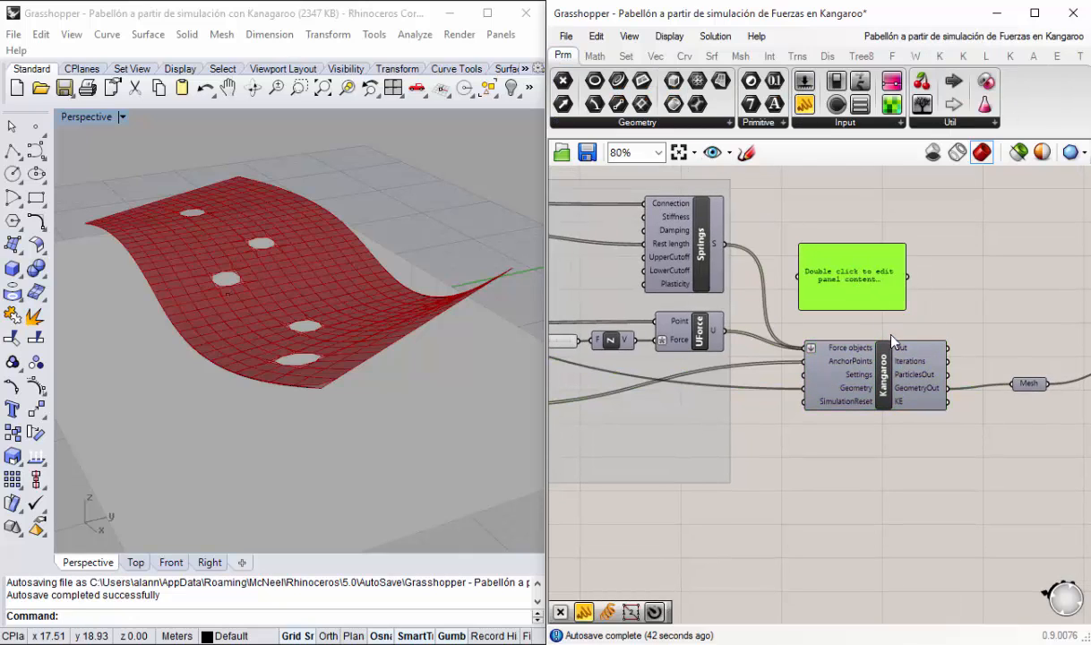
right_drag(891, 338, 834, 318)
double_click(785, 252)
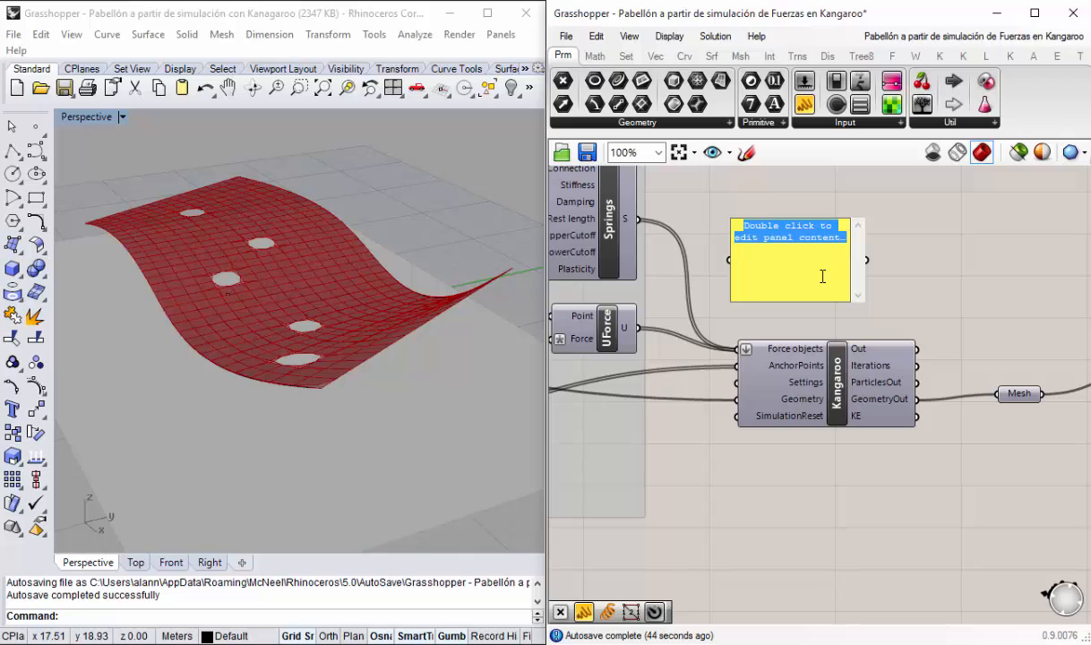
text(Simulac)
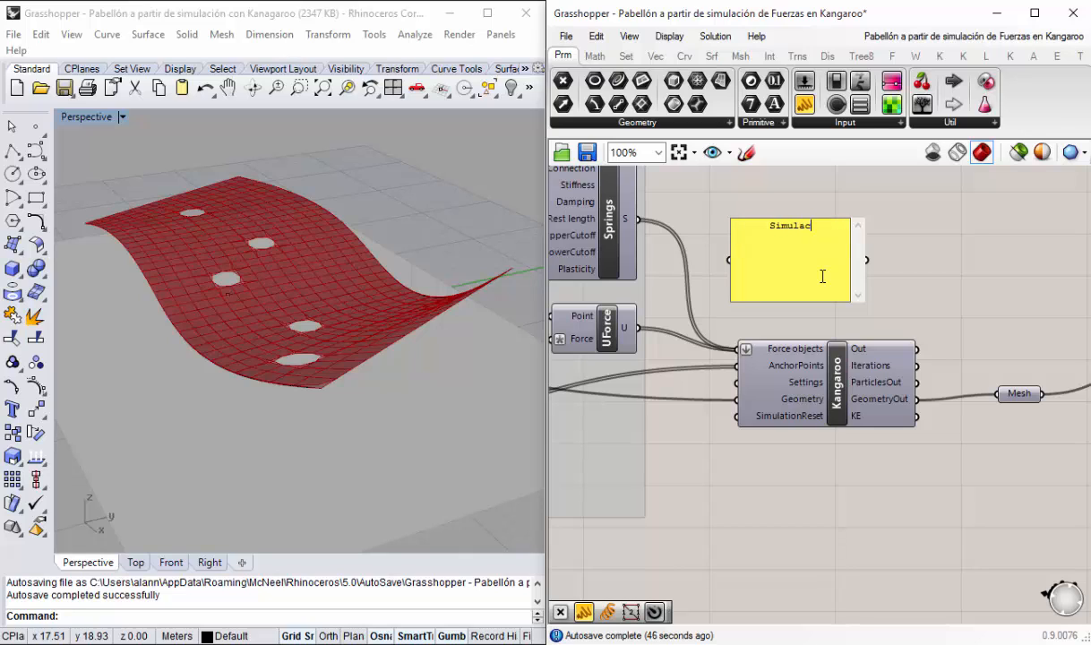
text(ión para la cubierta )
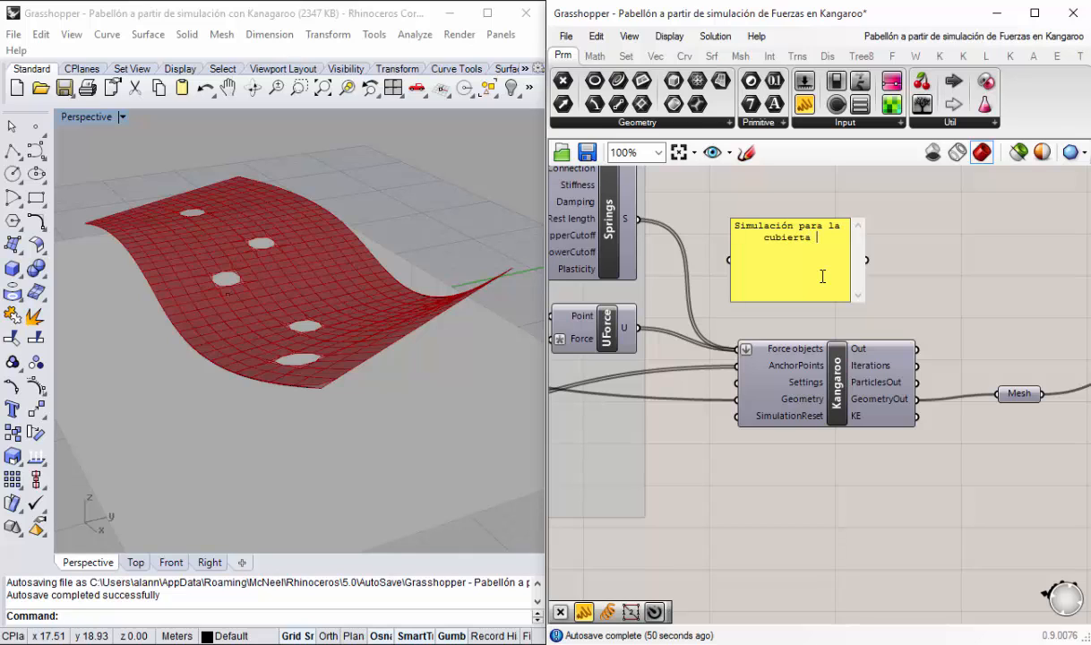
text(final)
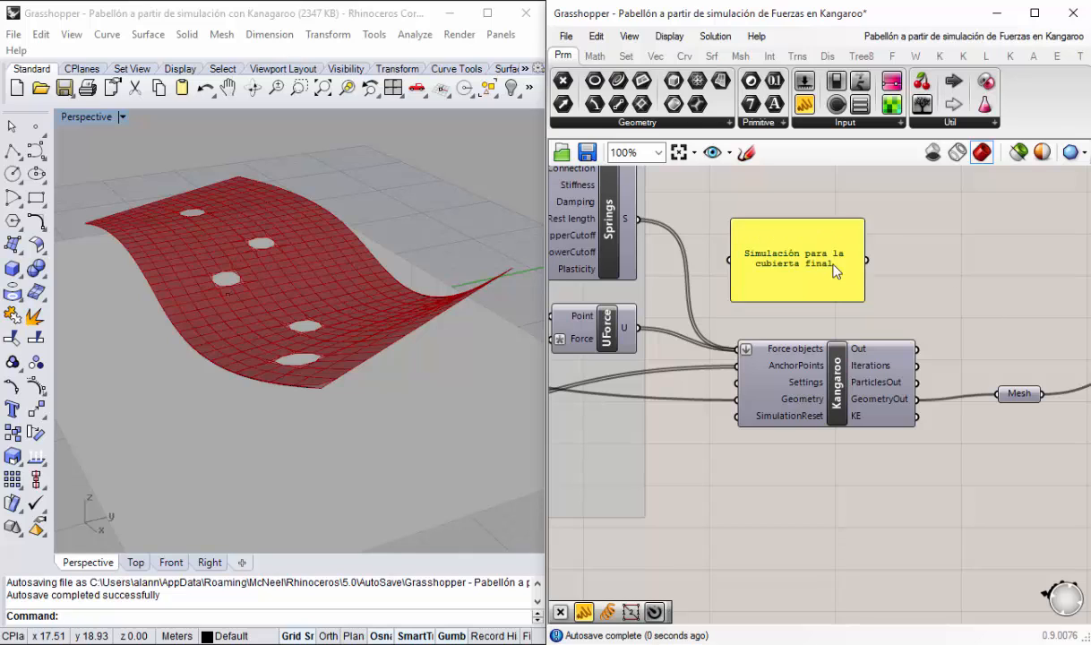
Step: Shrink the panel to fit its text and place it directly above the Kangaroo component
click(710, 238)
drag(735, 234, 761, 281)
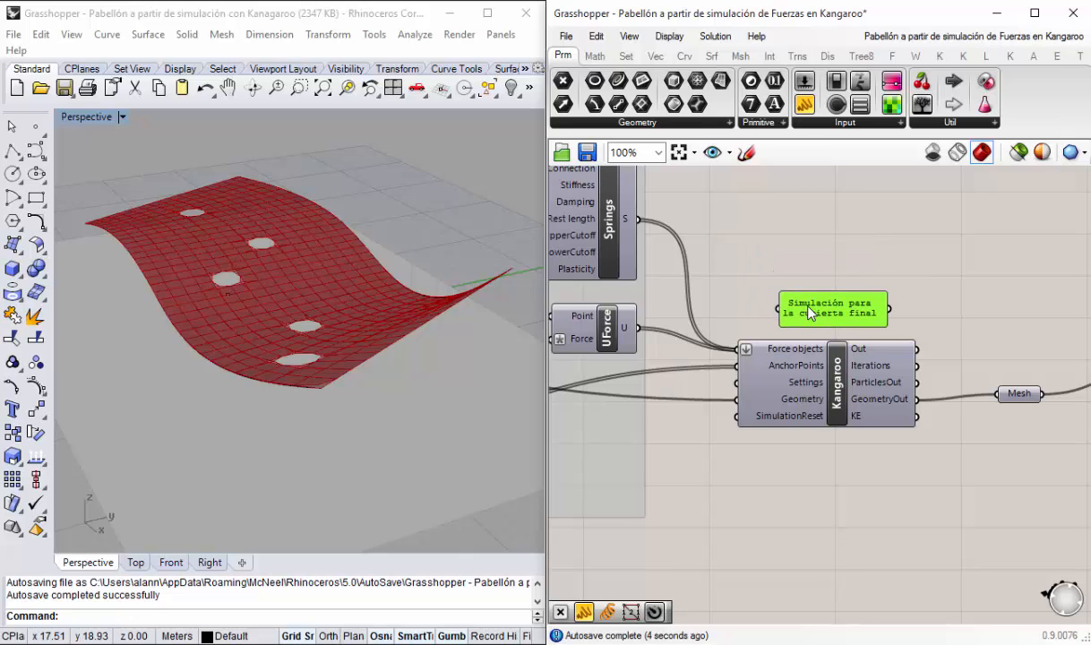
click(847, 273)
Step: Examine the Catmull-Clark component's output on the roof mesh in the Perspective viewport
scroll(856, 282, down, 2)
right_drag(906, 430, 791, 378)
scroll(785, 327, down, 2)
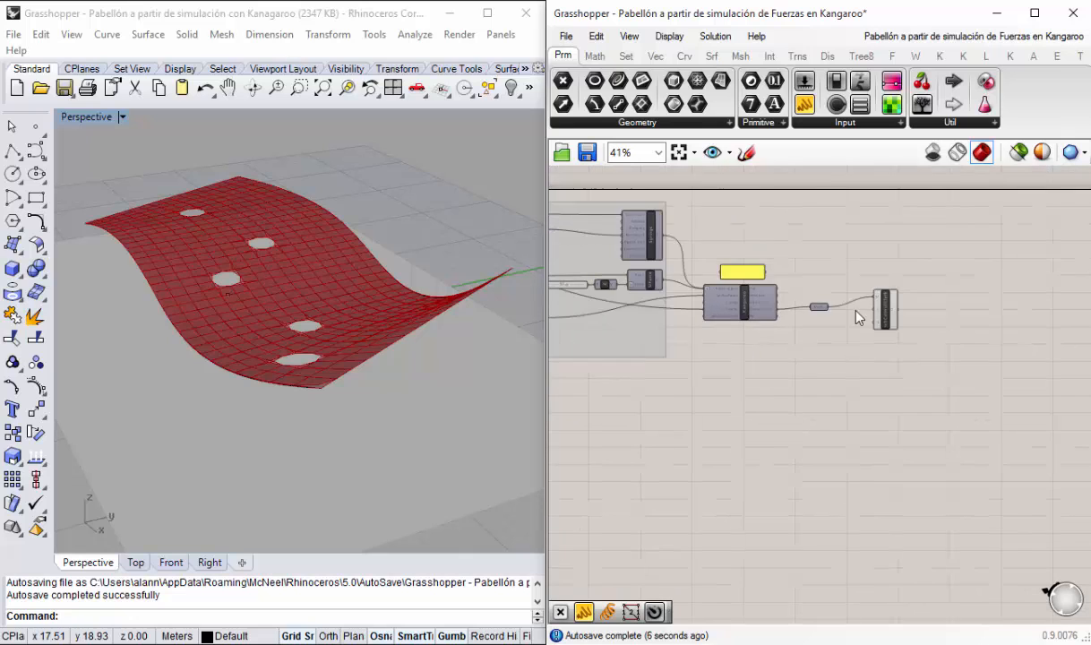
scroll(857, 307, up, 3)
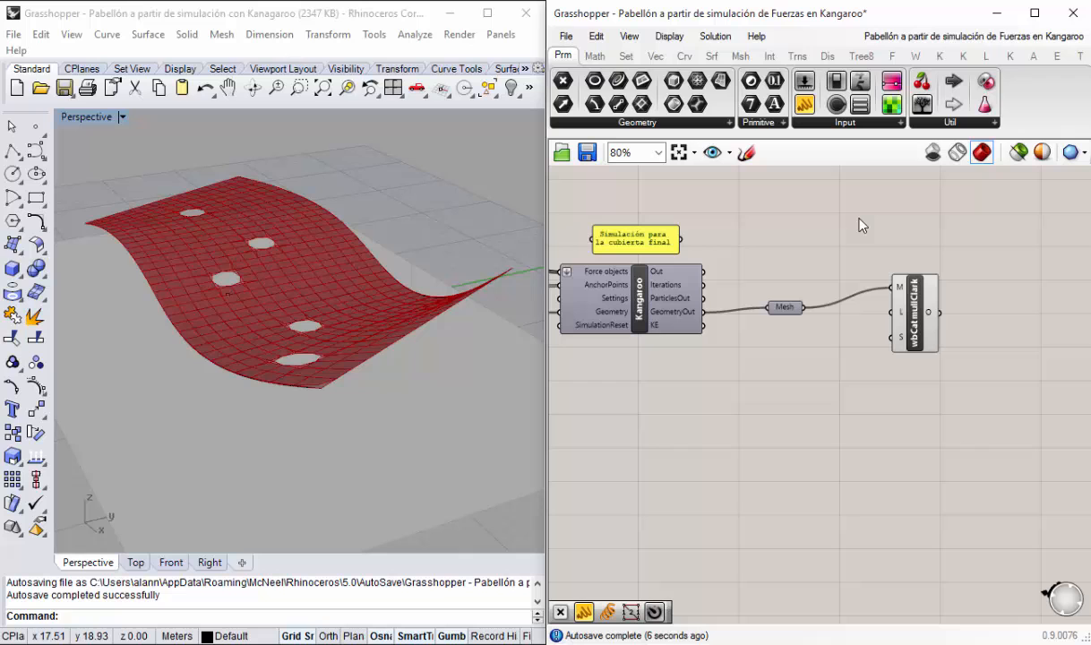
click(918, 313)
right_drag(676, 395, 779, 383)
right_drag(296, 331, 304, 439)
click(888, 294)
Step: Hide the preview of the Mallas Seleccionadas parameter
scroll(860, 332, down, 5)
scroll(687, 352, up, 5)
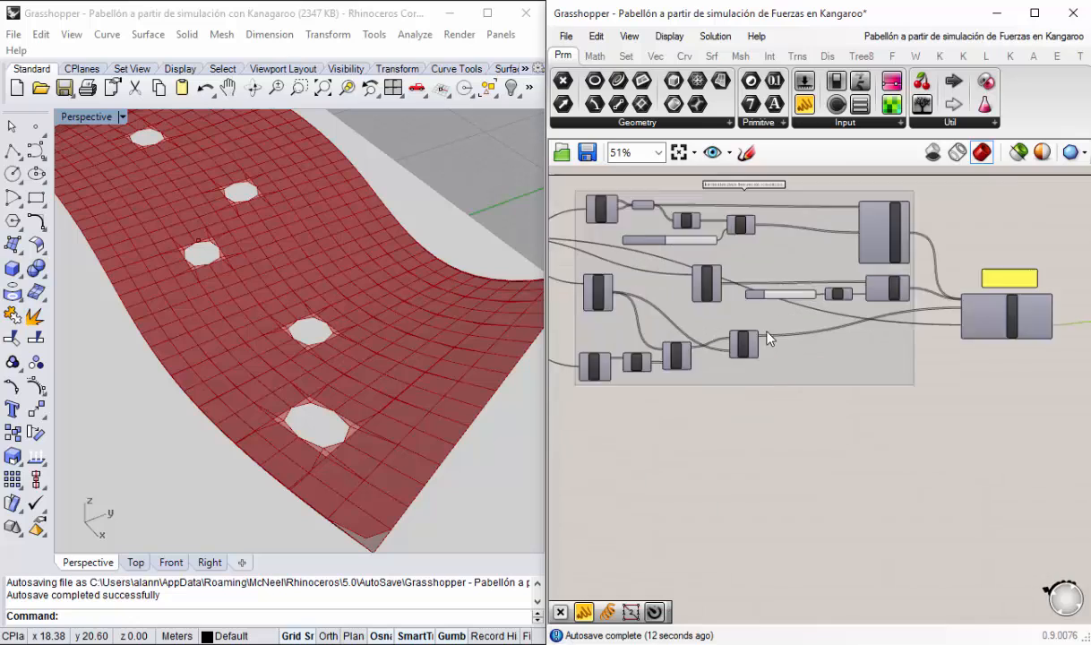
right_drag(327, 402, 357, 406)
right_drag(790, 290, 940, 333)
click(648, 256)
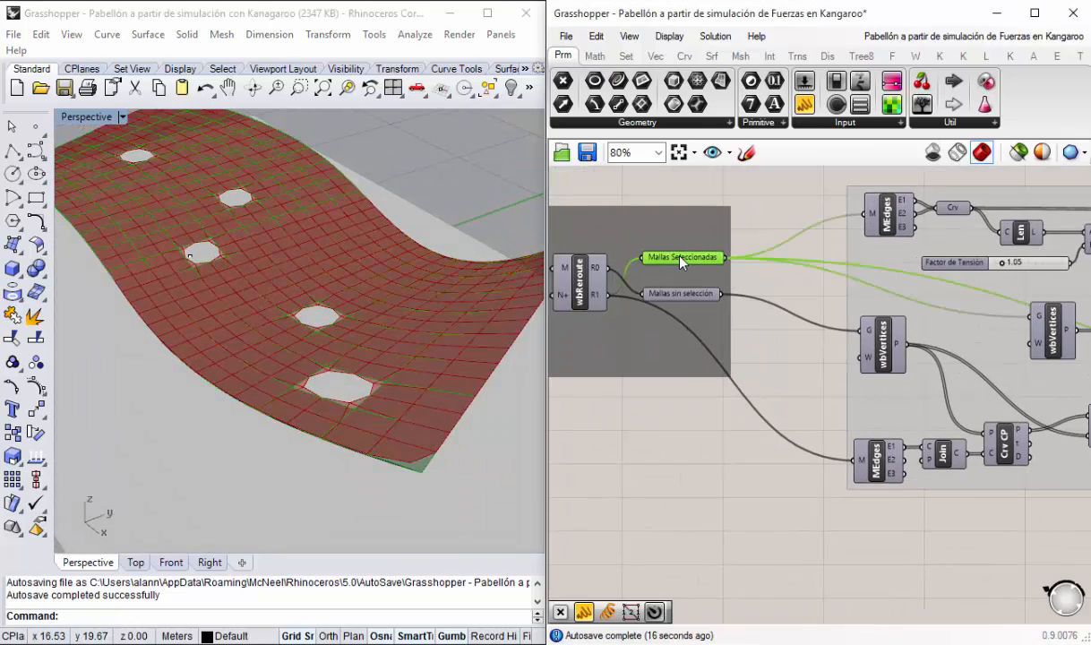
right_click(649, 255)
click(716, 279)
Step: Highlight the Catmull-Clark component and examine how its mesh shapes the edges of the roof openings
right_drag(797, 358, 677, 333)
scroll(679, 334, down, 5)
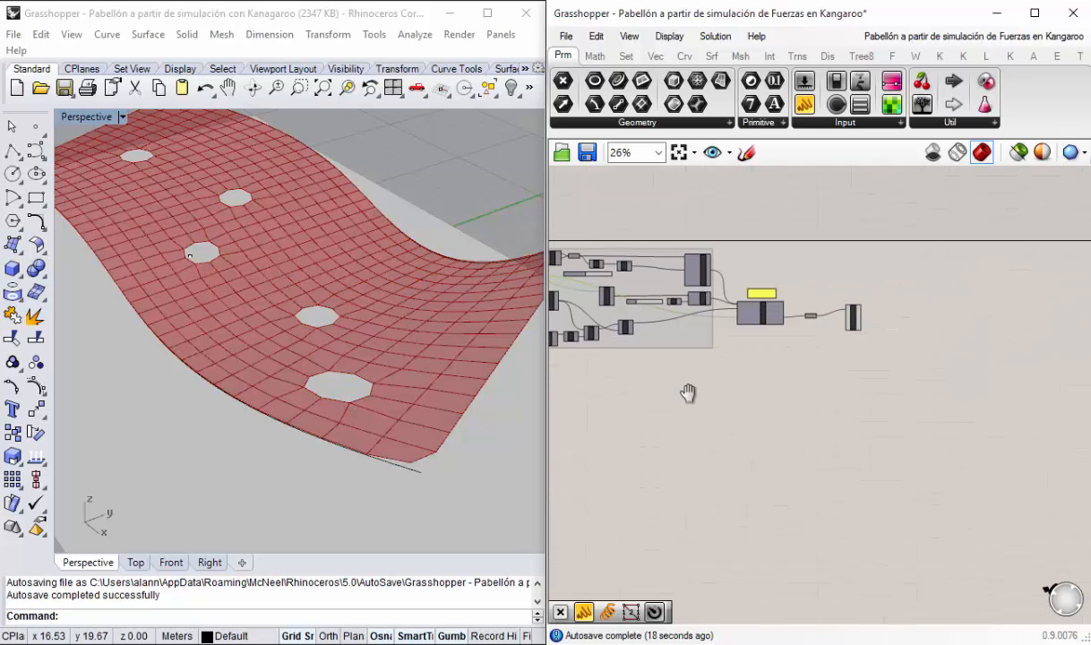
scroll(837, 335, up, 4)
click(842, 273)
scroll(333, 358, up, 5)
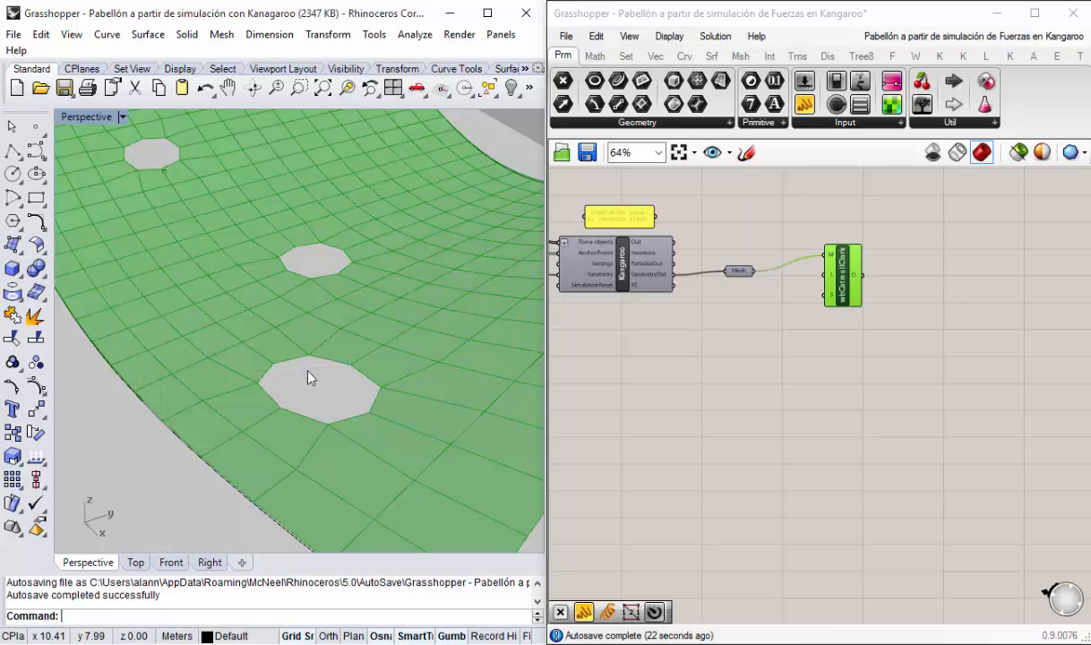
scroll(328, 386, down, 4)
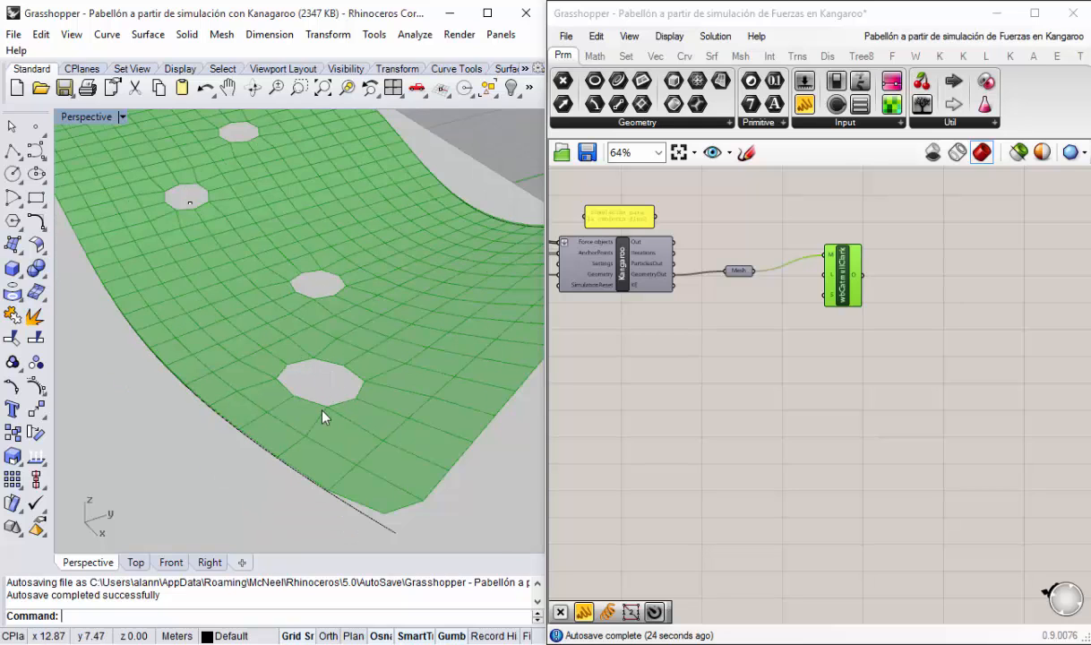
scroll(324, 414, up, 4)
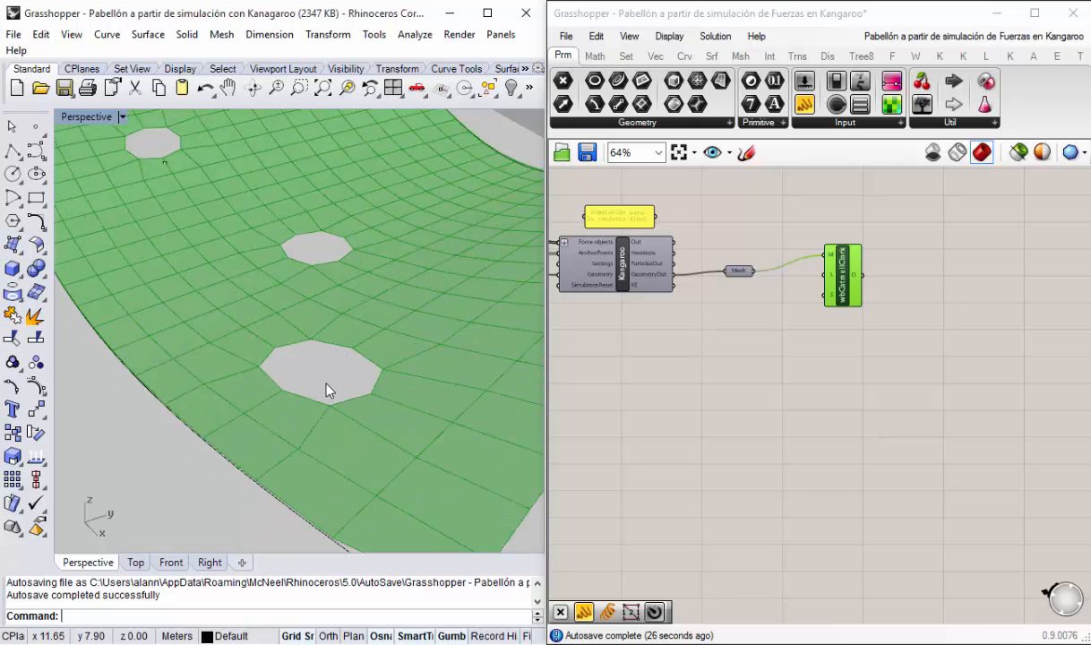
click(349, 378)
click(828, 335)
Step: Deselect the Rhino surface and inspect the subdivided mesh around the front opening and corner
scroll(822, 336, up, 3)
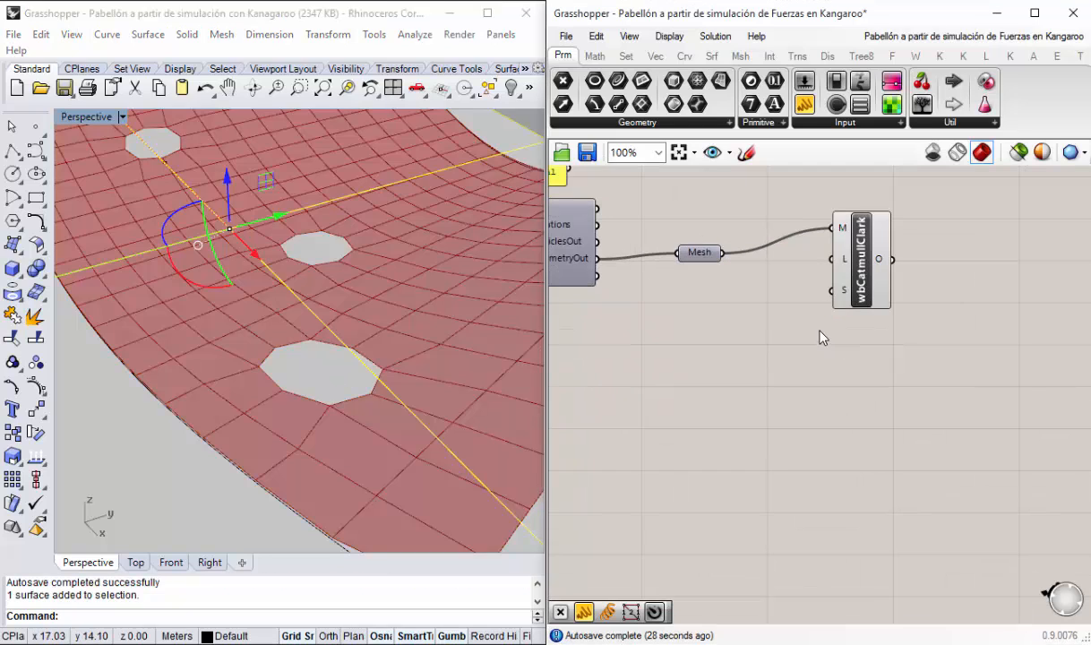
right_drag(716, 309, 786, 337)
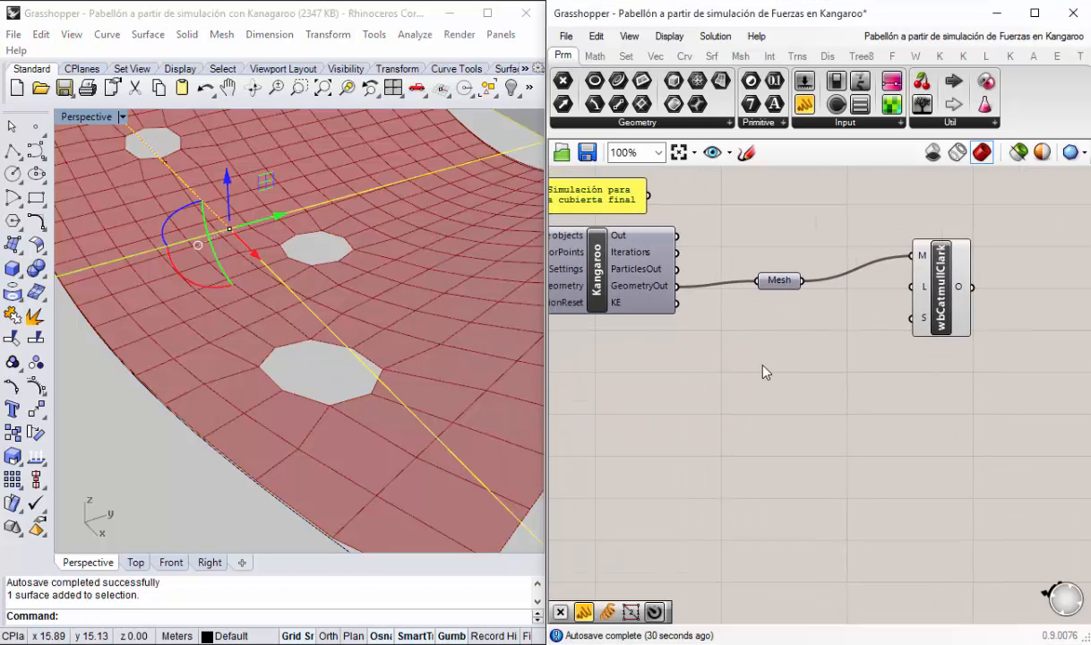
scroll(695, 336, down, 2)
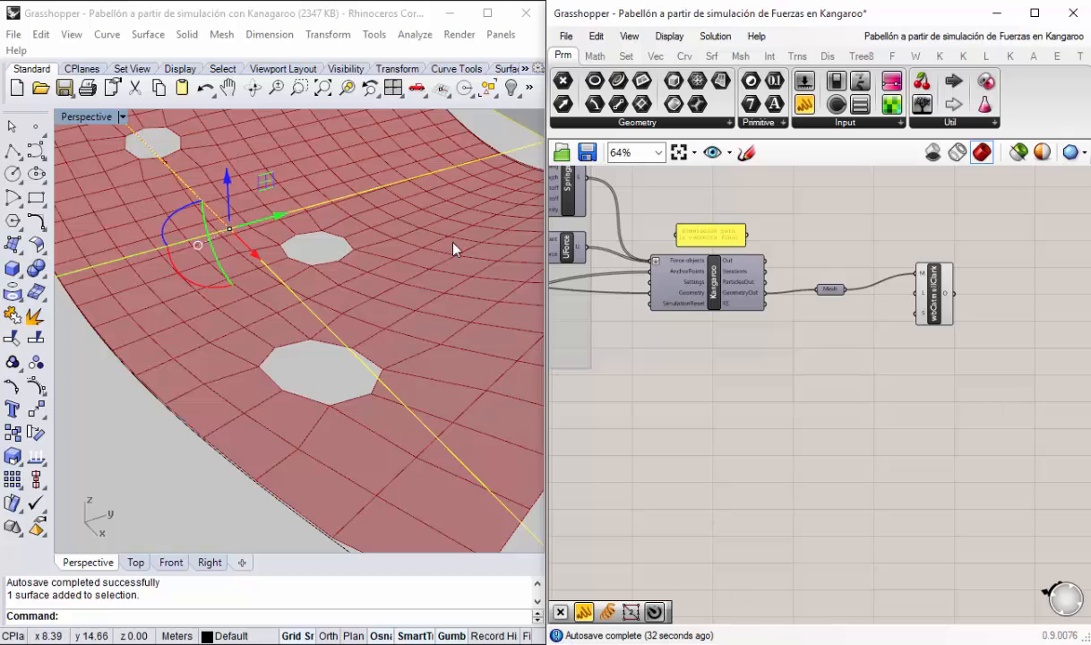
scroll(373, 247, down, 7)
click(365, 215)
right_drag(291, 351, 386, 336)
scroll(386, 427, up, 5)
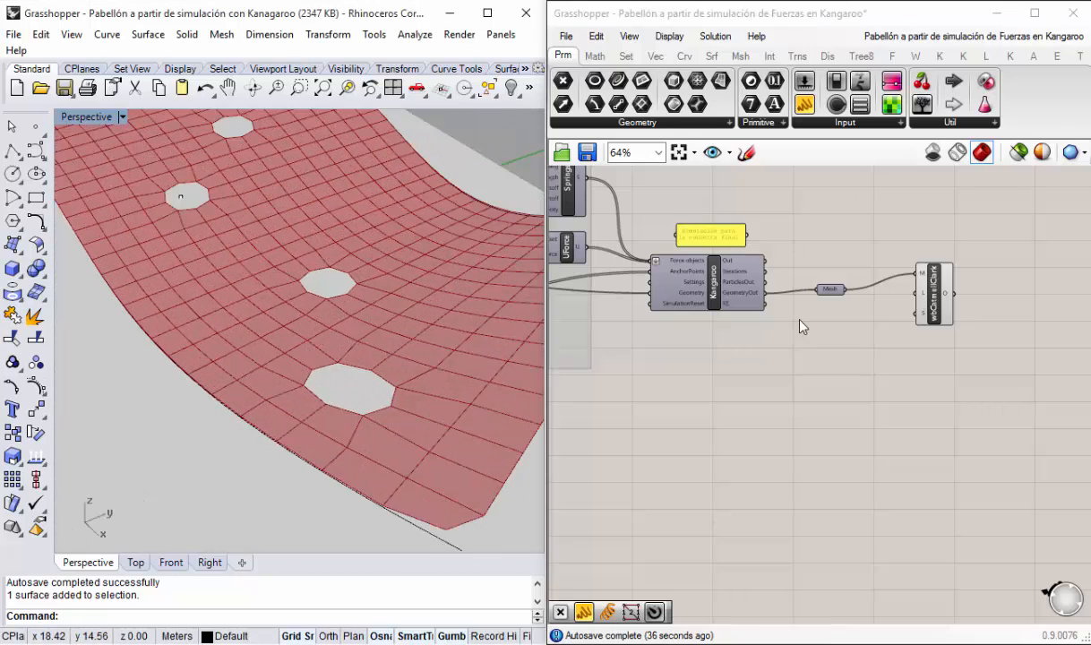
Step: Add a number slider set to 2 and connect it to the Level input of the Catmull-Clark component
scroll(880, 315, up, 1)
double_click(805, 348)
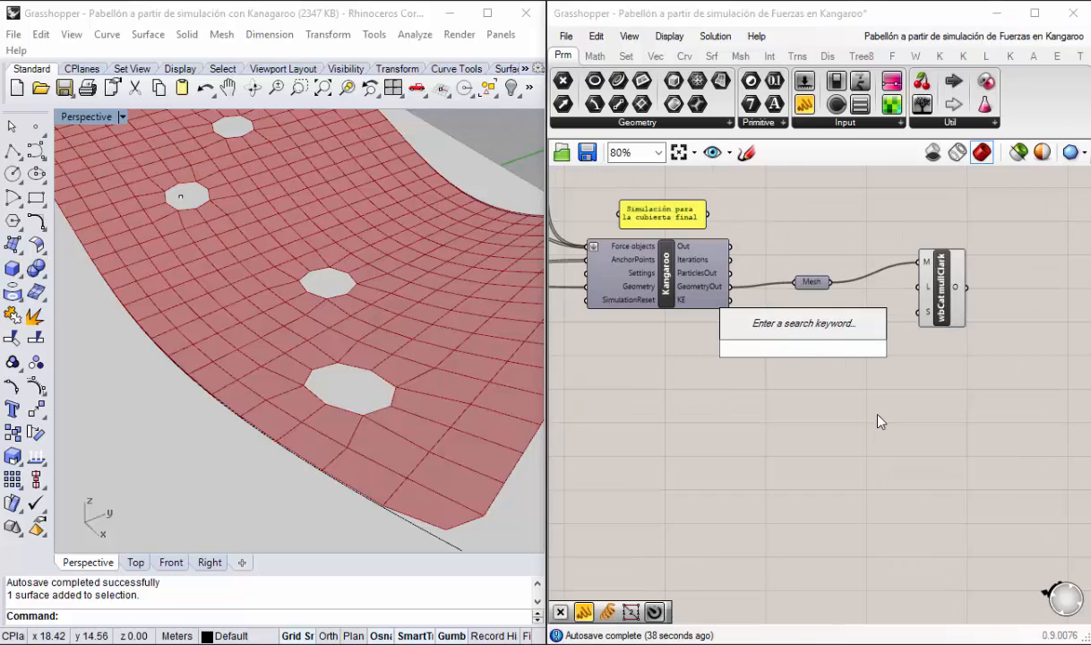
scroll(916, 318, up, 2)
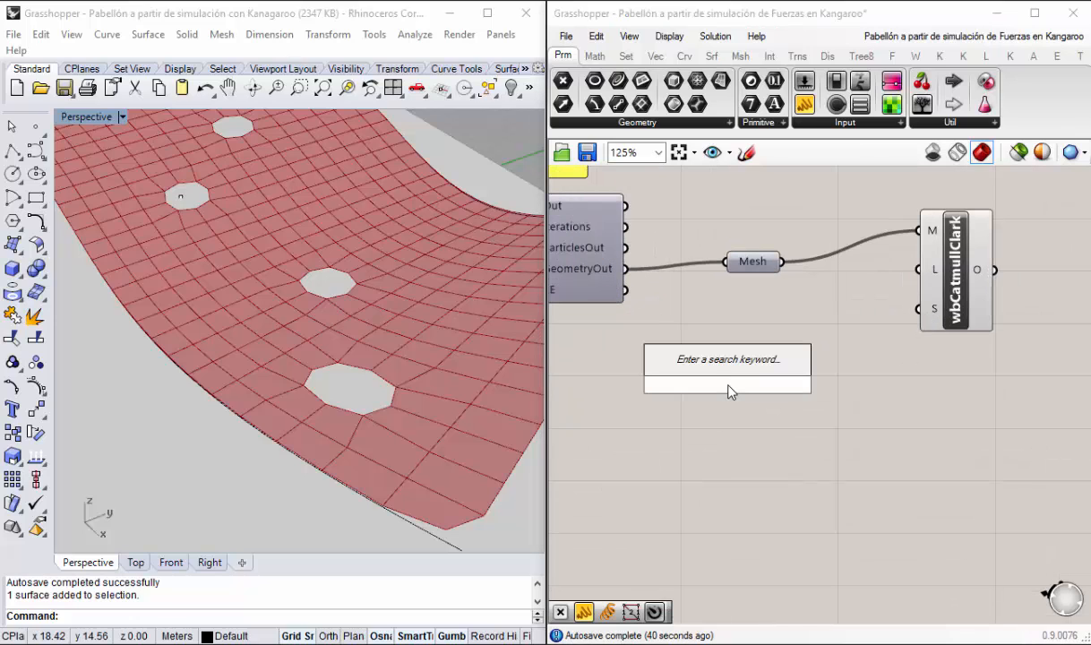
text(2)
key(Return)
drag(667, 383, 671, 368)
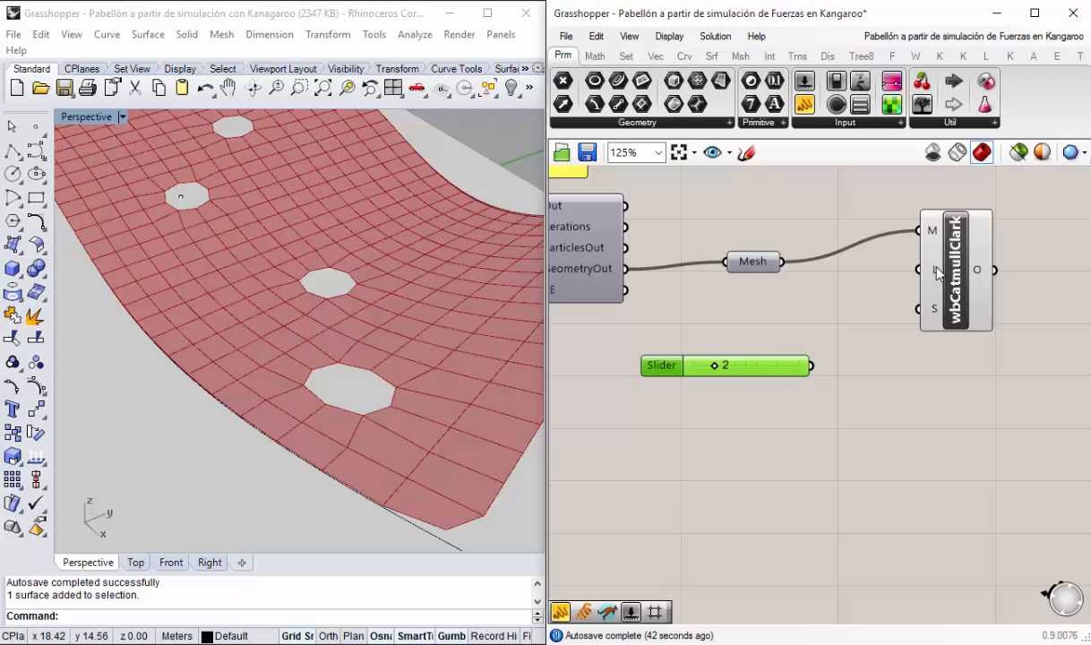
mouse_move(938, 273)
drag(810, 365, 918, 269)
right_drag(341, 405, 300, 345)
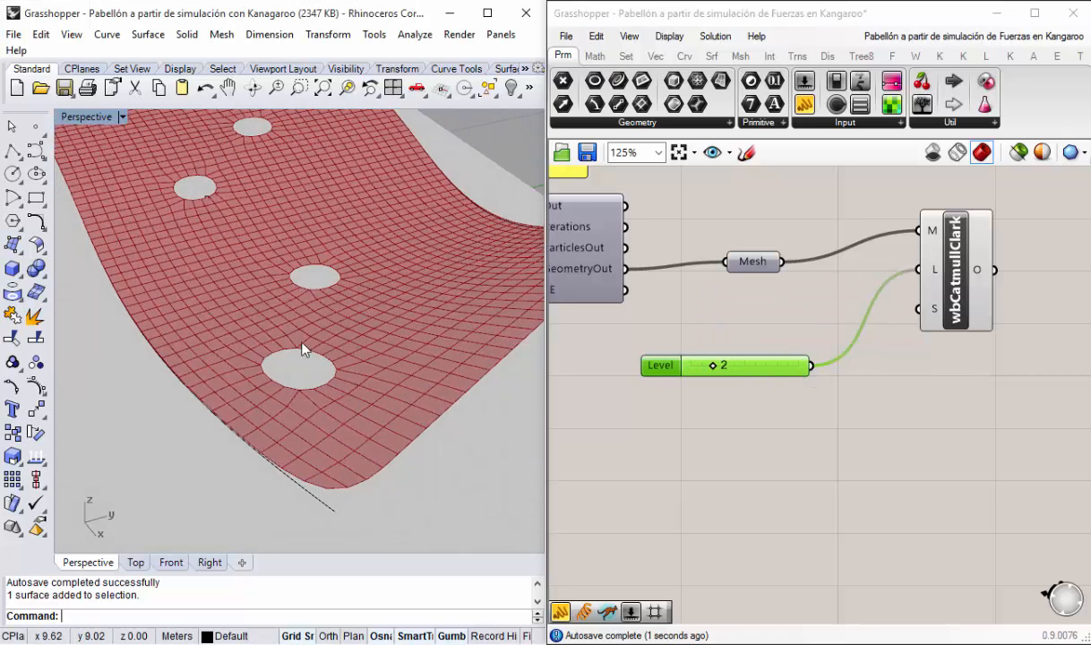
Step: Move the Level slider beneath the Mesh parameter and align the left edges of both
right_drag(742, 317, 854, 306)
drag(777, 377, 828, 316)
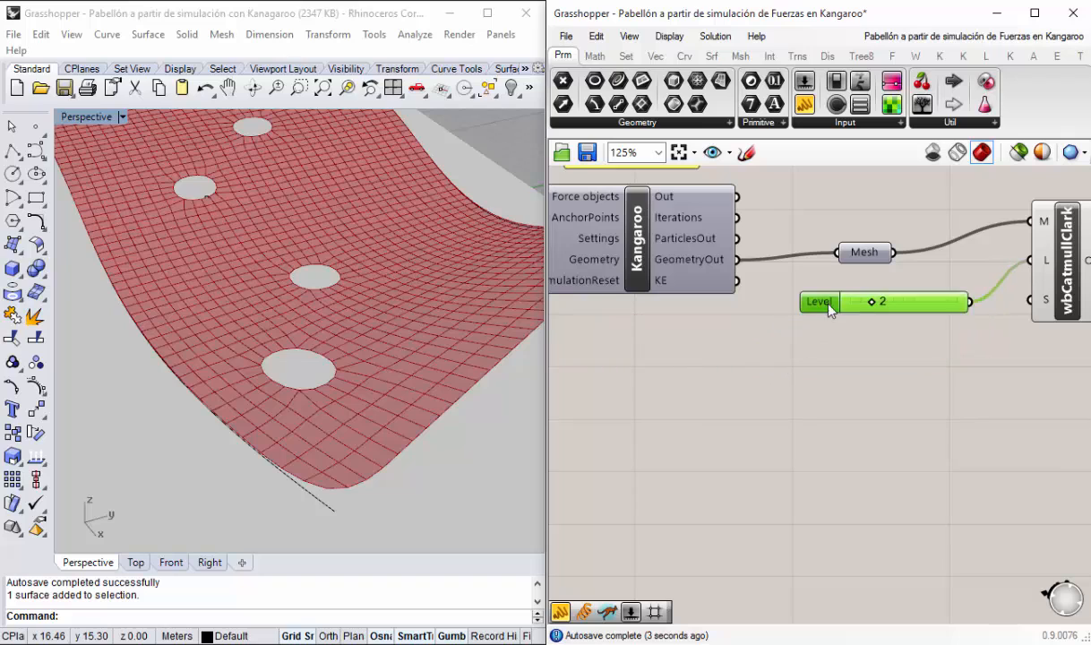
drag(861, 253, 834, 254)
drag(860, 419, 780, 215)
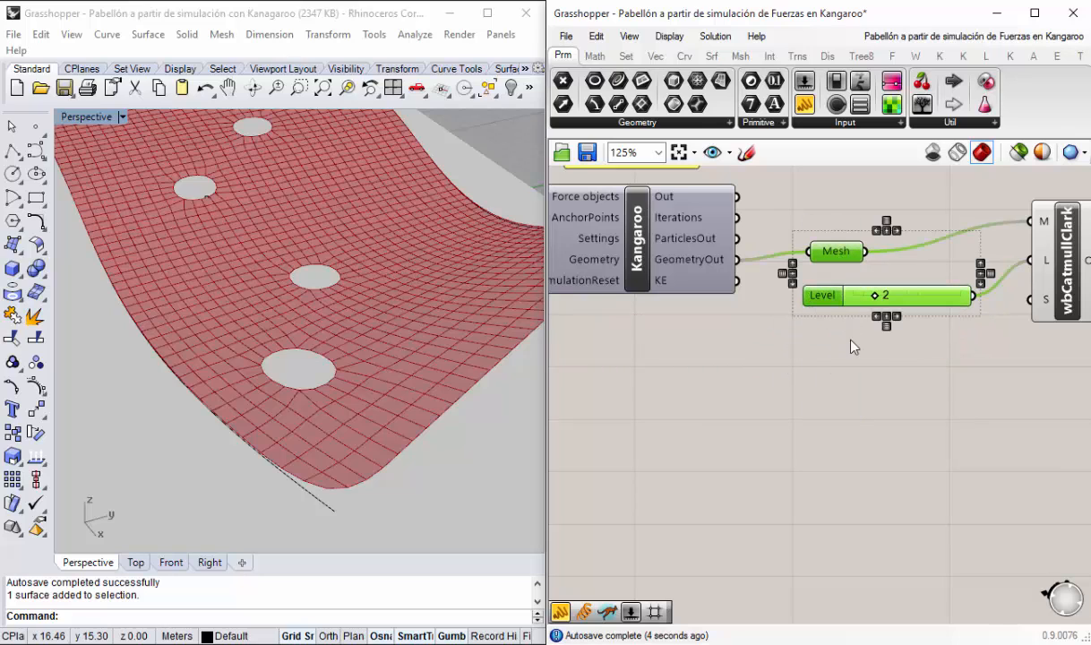
click(875, 317)
click(825, 368)
Step: Play the Kangaroo simulation with the smoothed mesh, view it from a lower angle, then stop it and close the controls
scroll(823, 368, down, 1)
right_drag(685, 360, 722, 362)
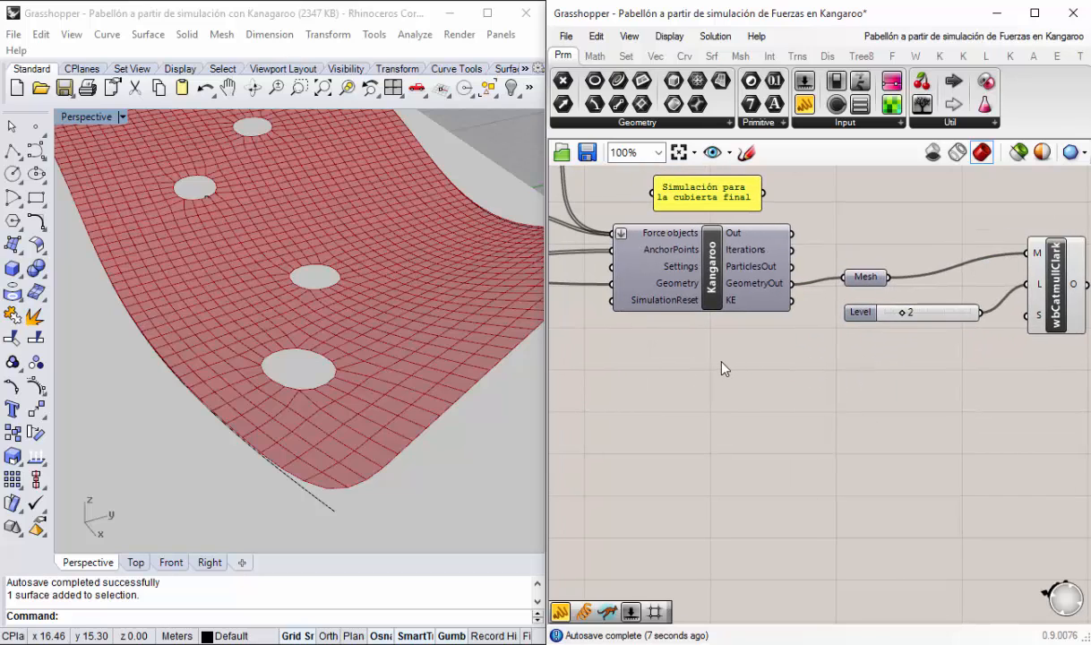
double_click(712, 260)
click(683, 269)
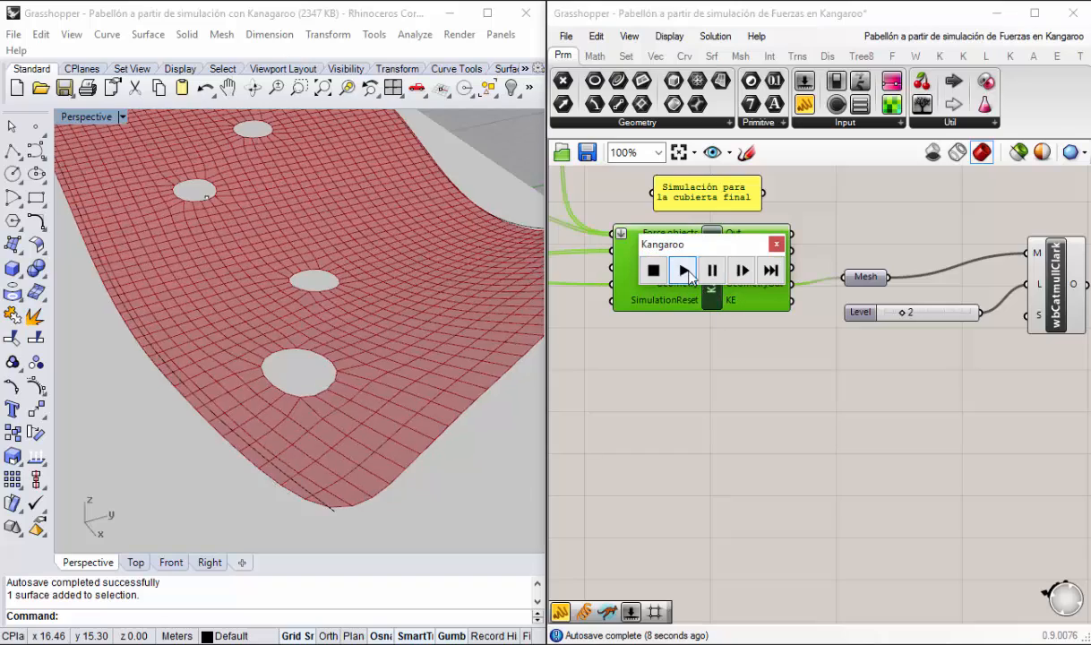
right_drag(348, 405, 431, 365)
click(653, 269)
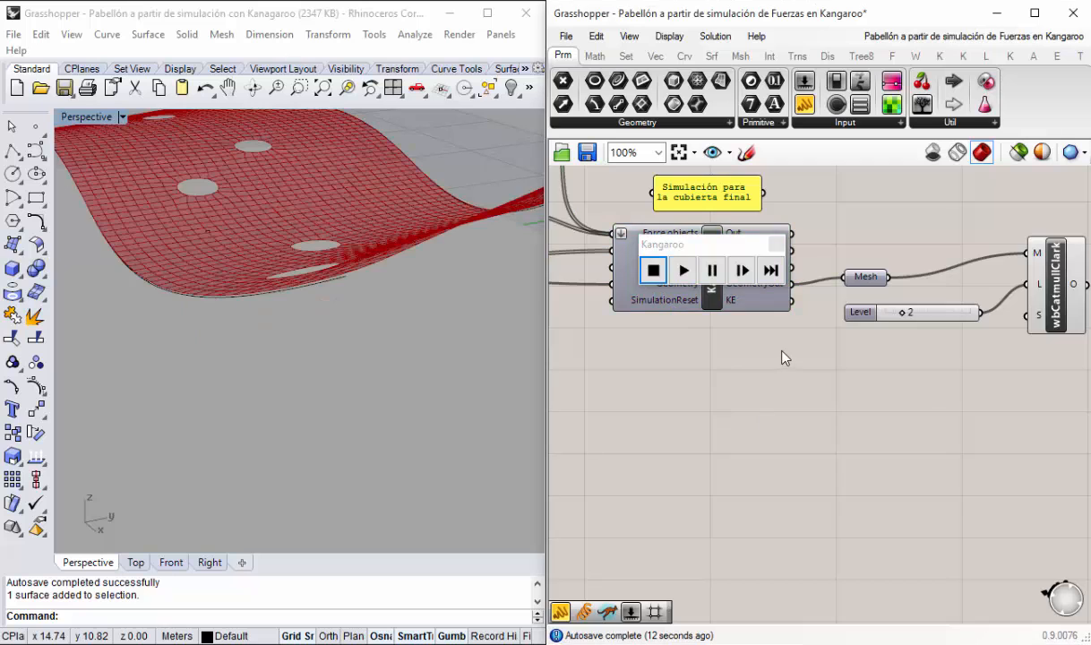
scroll(780, 352, down, 1)
click(776, 250)
Step: Save the Grasshopper definition and view the entire smoothed roof from above
right_drag(877, 494, 773, 475)
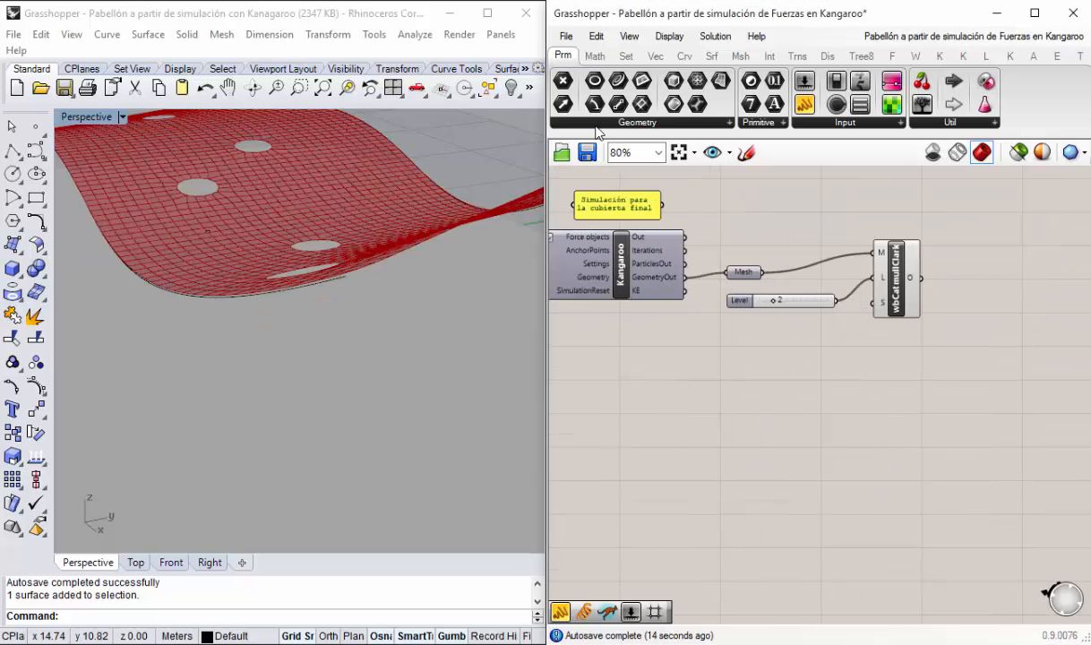
click(586, 152)
right_drag(302, 237, 350, 263)
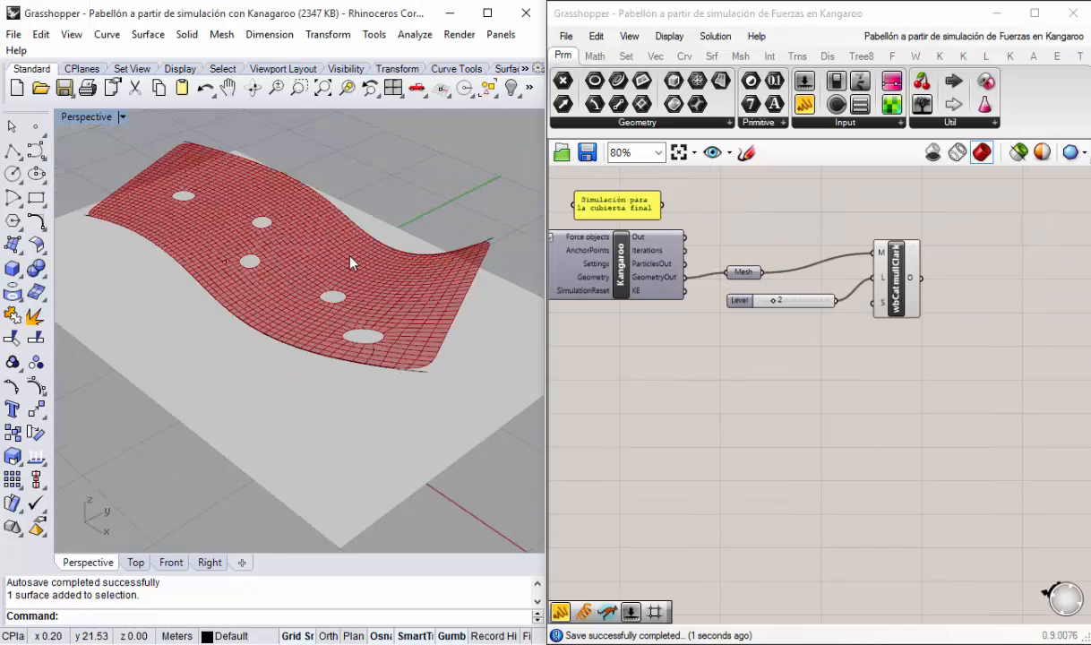
Step: Run the Kangaroo simulation again, examine the deformed roof from several angles, then stop it and close the controls
scroll(350, 257, up, 2)
right_drag(805, 375, 867, 391)
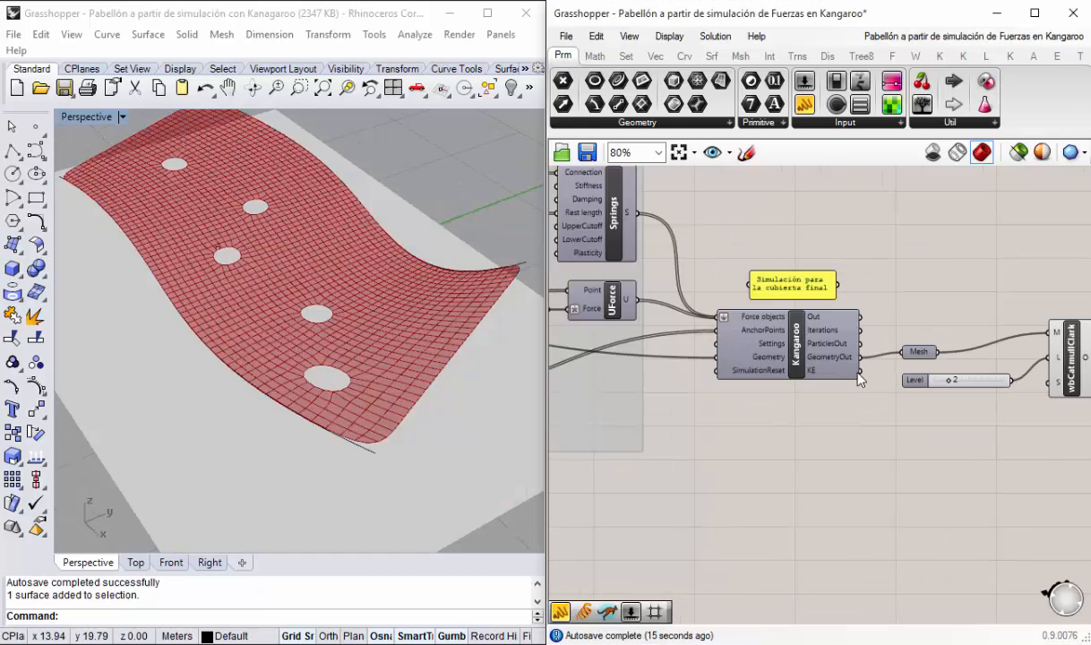
right_drag(730, 412, 811, 365)
scroll(813, 373, up, 3)
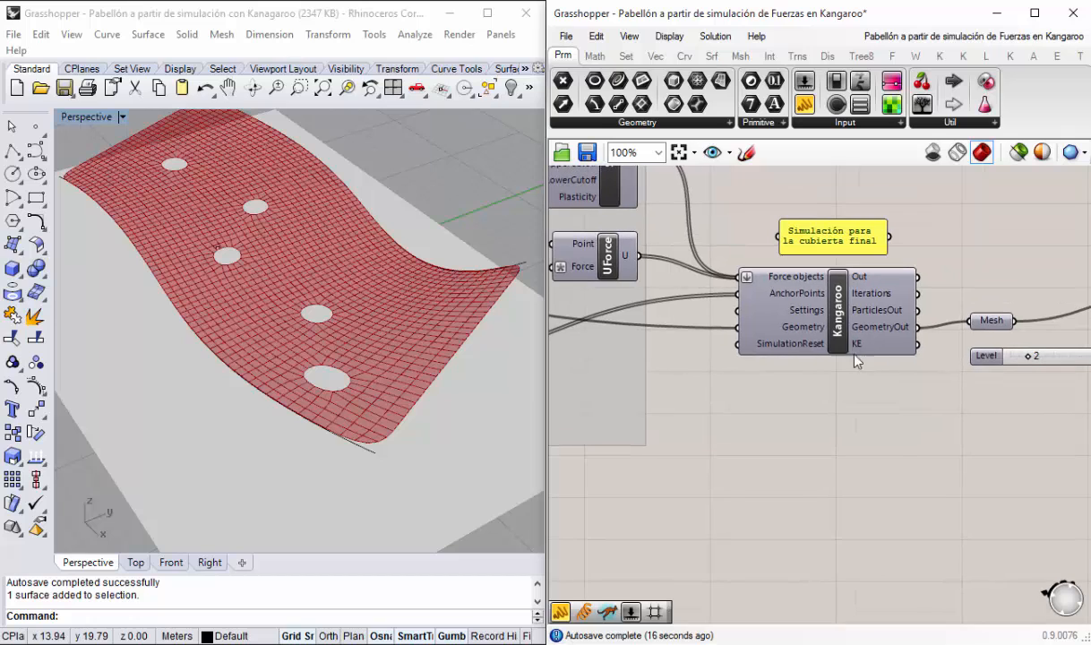
click(837, 313)
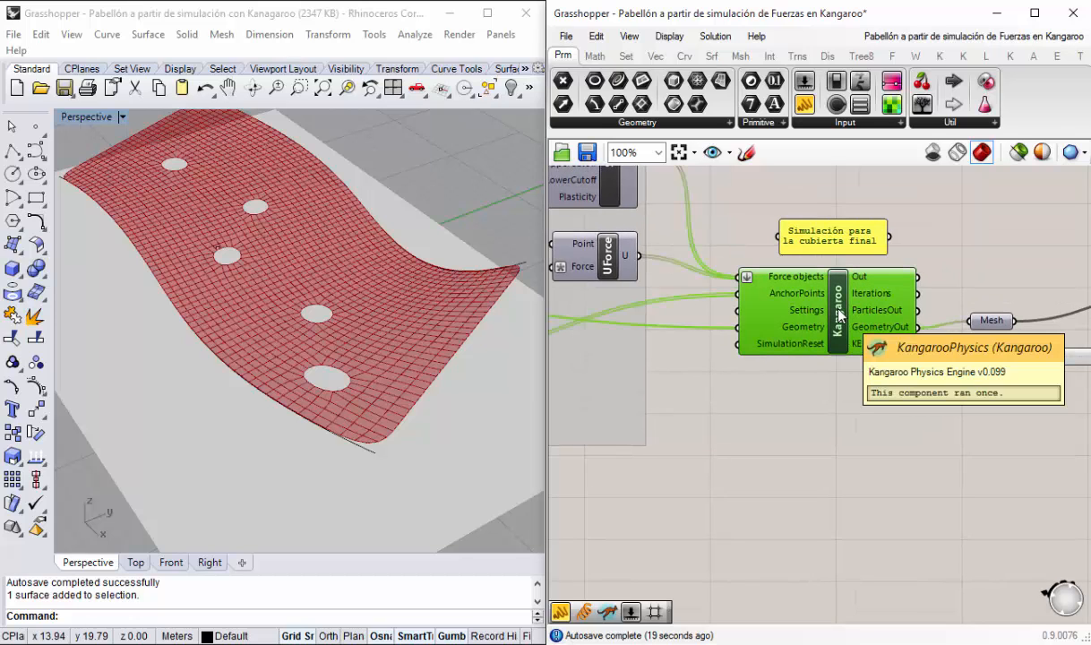
double_click(839, 314)
click(811, 319)
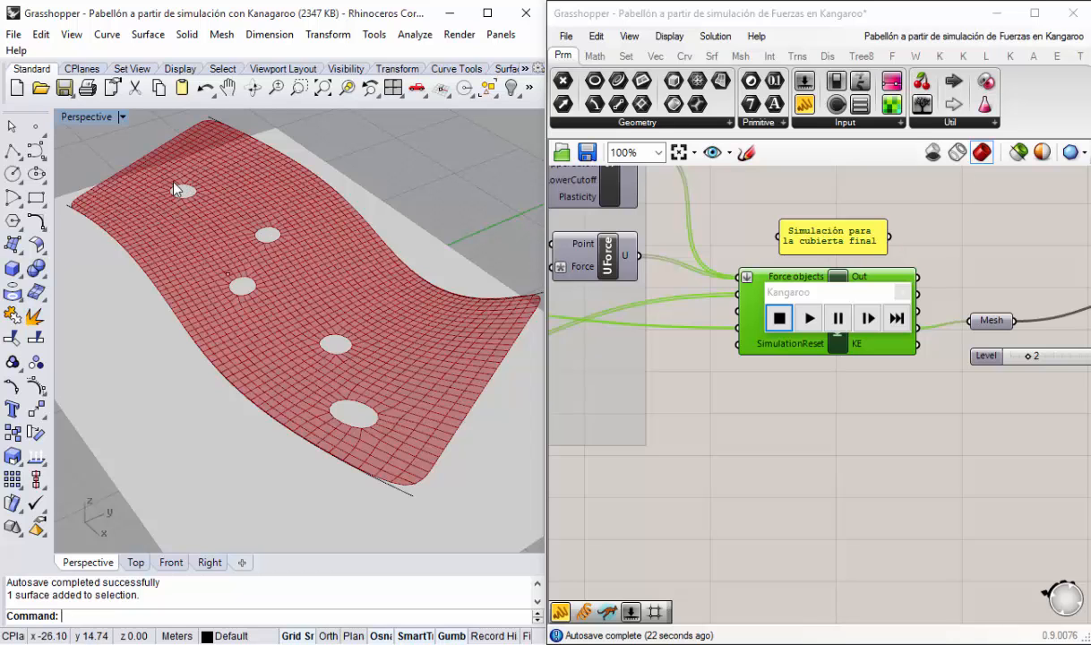
click(810, 318)
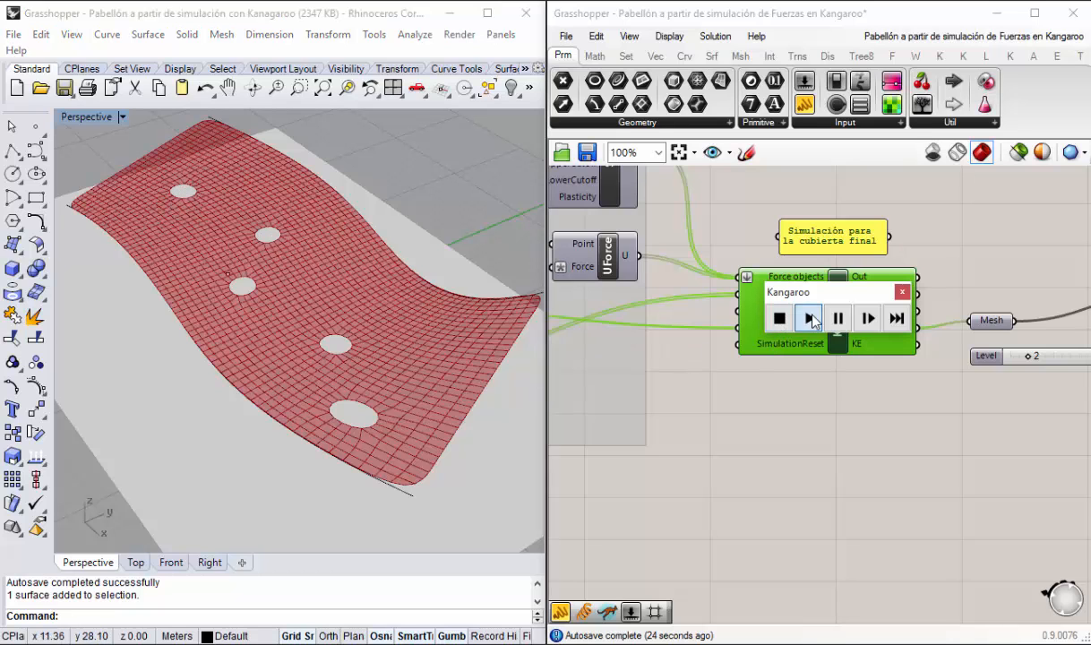
right_drag(222, 371, 357, 384)
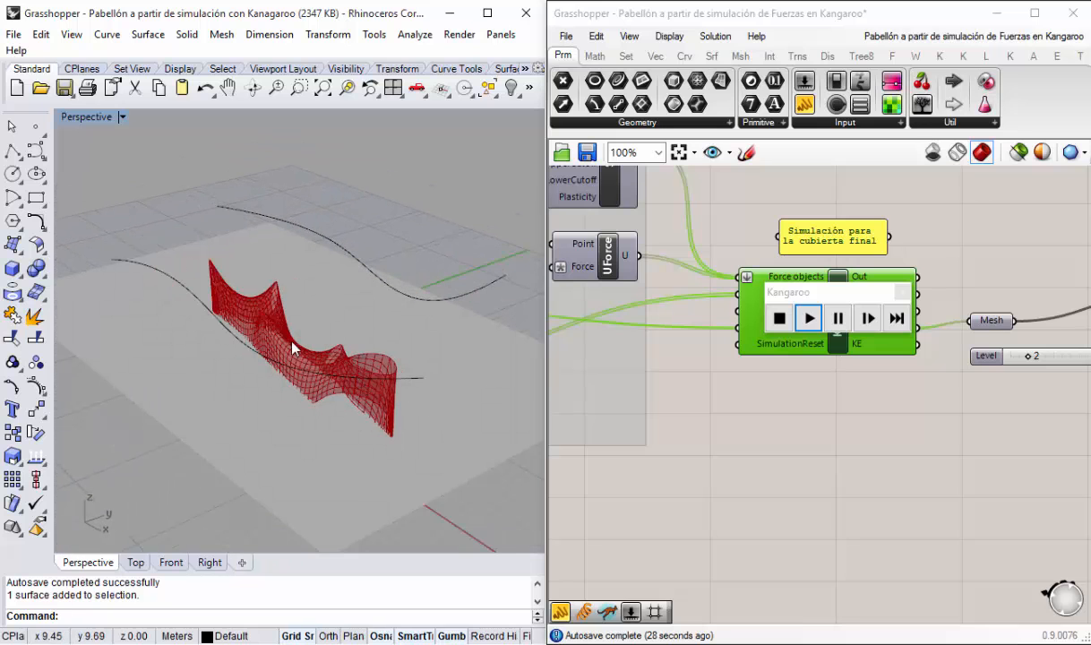
right_drag(289, 284, 573, 410)
click(778, 319)
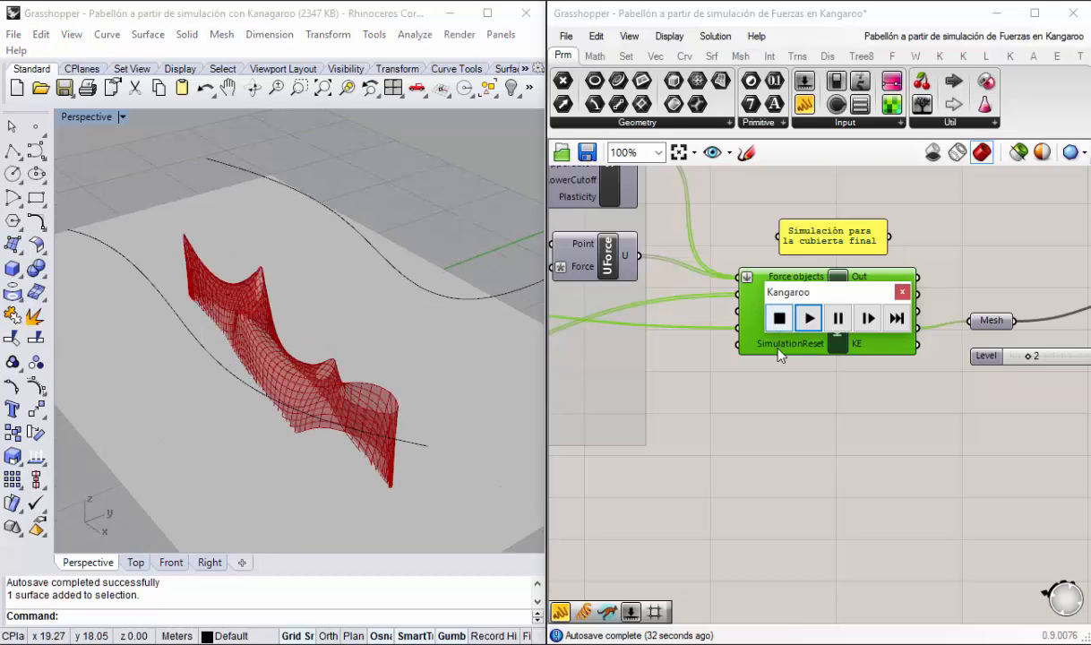
click(902, 294)
Step: Swap the wbVertices sources, connecting Mallas Seleccionadas to the one feeding Crv CP and Mallas sin selección to the other
scroll(872, 328, down, 2)
right_drag(708, 363, 938, 367)
right_drag(817, 335, 1060, 355)
scroll(693, 263, up, 2)
scroll(759, 268, down, 1)
right_drag(846, 335, 799, 335)
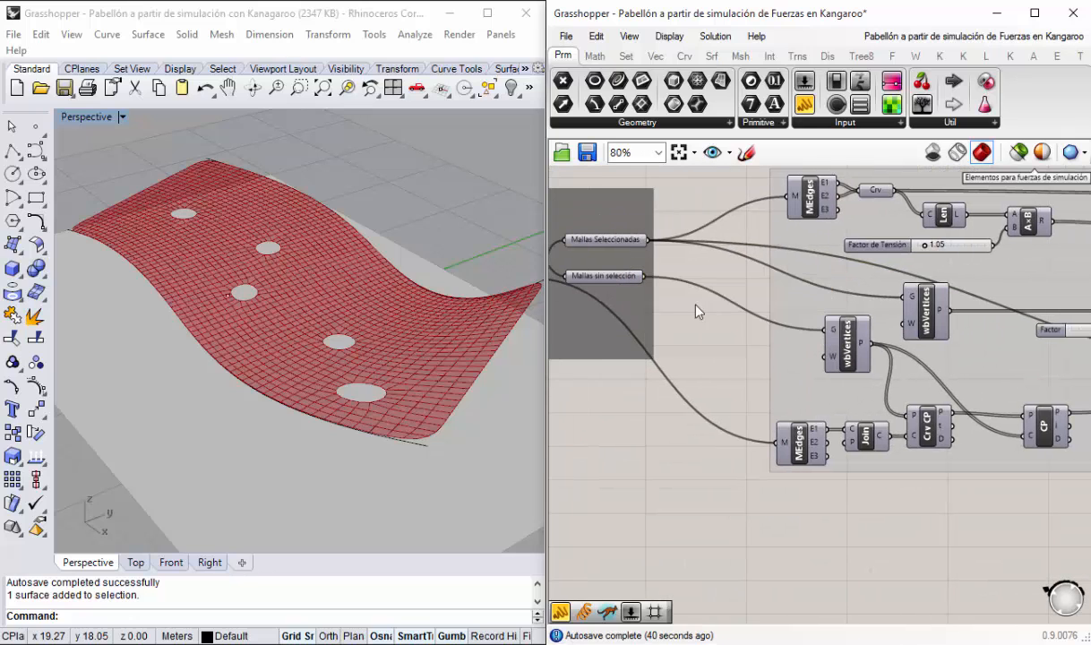
scroll(701, 331, up, 1)
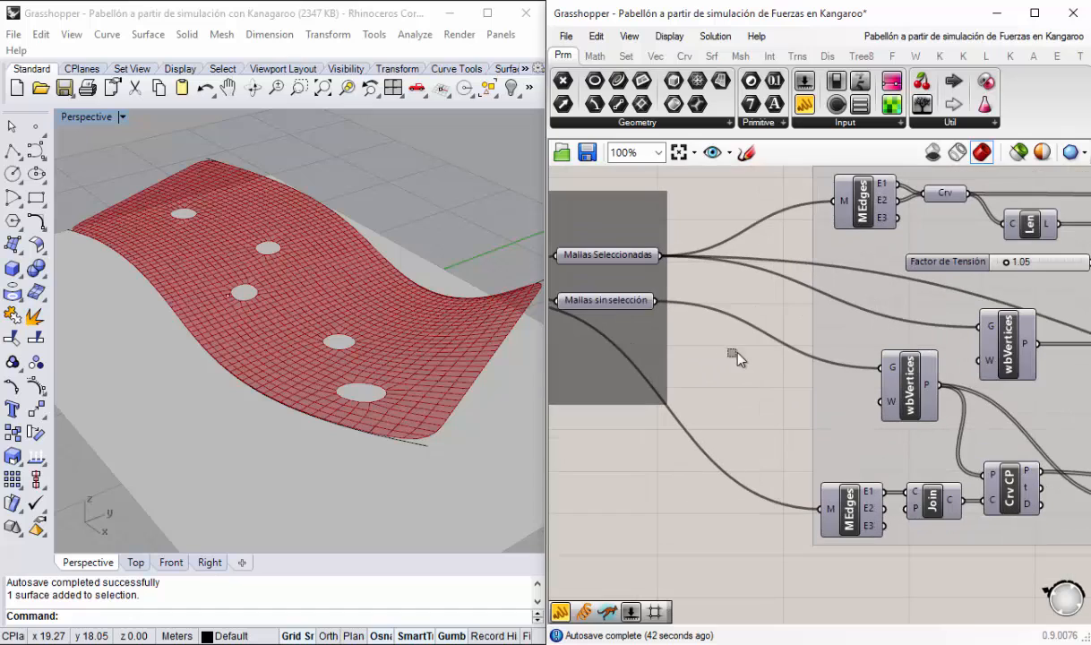
click(591, 300)
right_drag(661, 349, 681, 351)
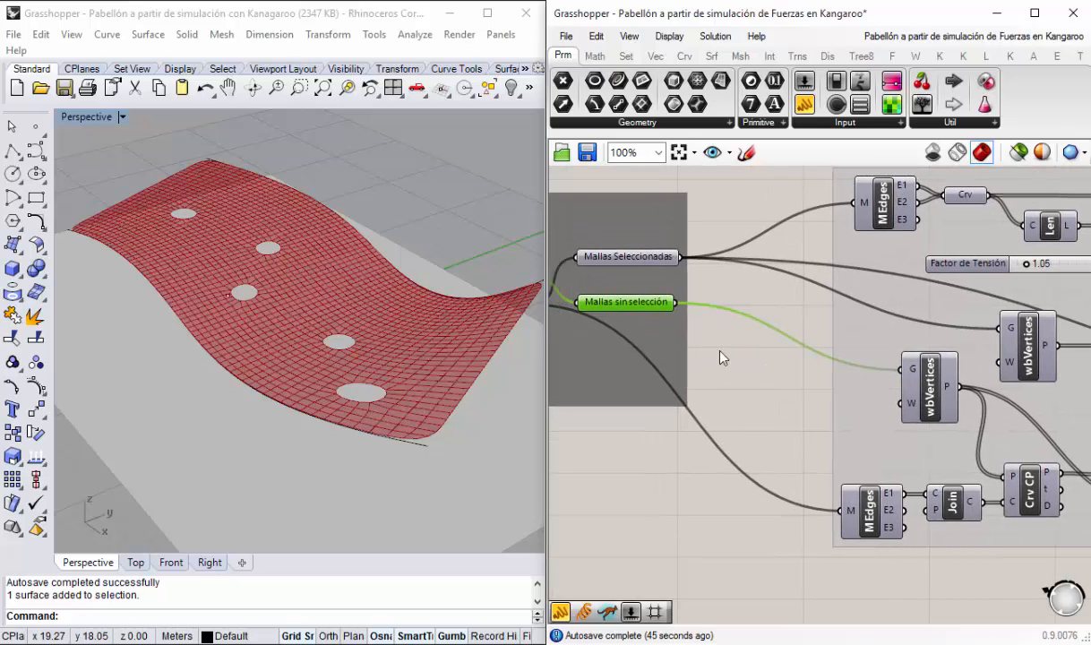
drag(678, 304, 1001, 328)
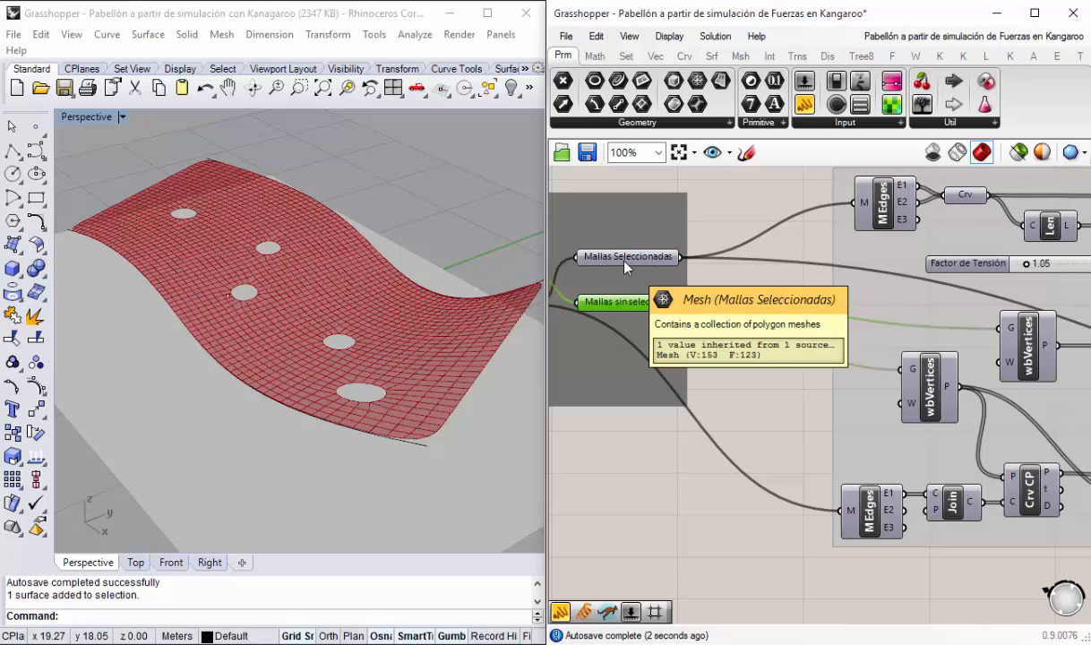
drag(680, 257, 905, 370)
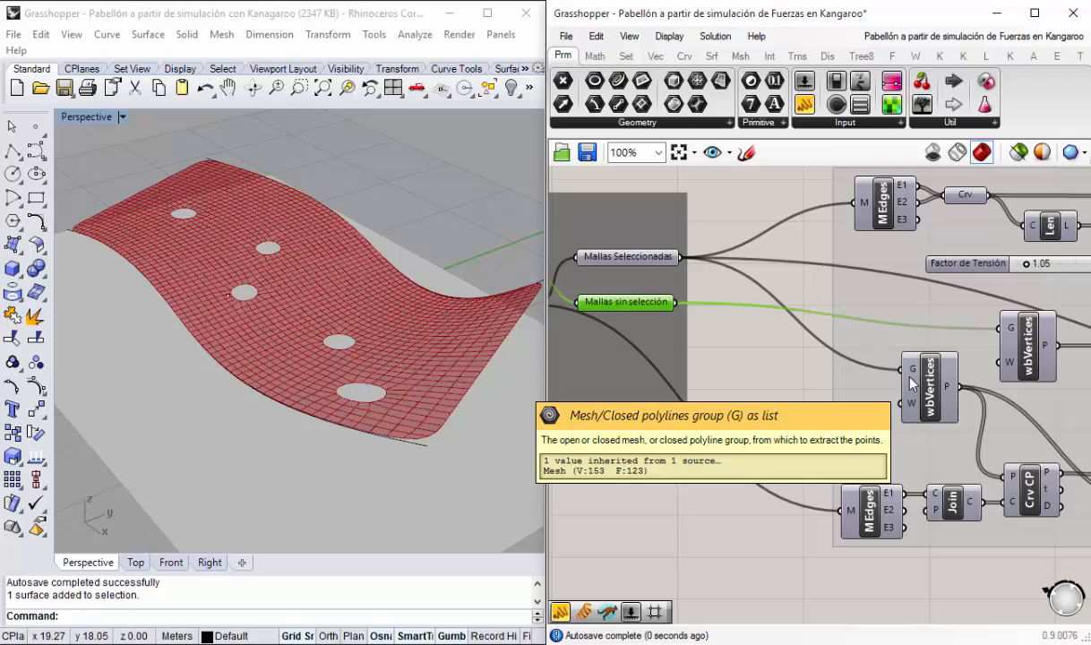
scroll(749, 356, down, 2)
click(747, 344)
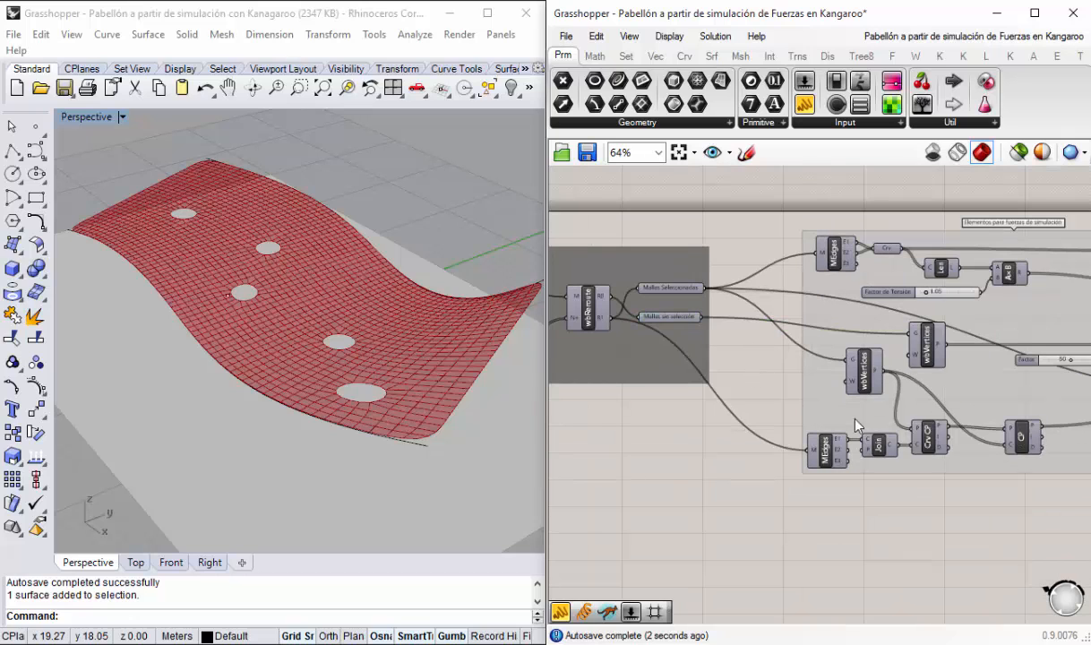
Step: Play the Kangaroo simulation with the swapped mesh connections, inspect the roof's deformation, and stop the simulation
right_drag(1075, 441, 867, 416)
right_drag(1056, 423, 861, 415)
right_drag(1001, 424, 879, 418)
scroll(839, 387, up, 2)
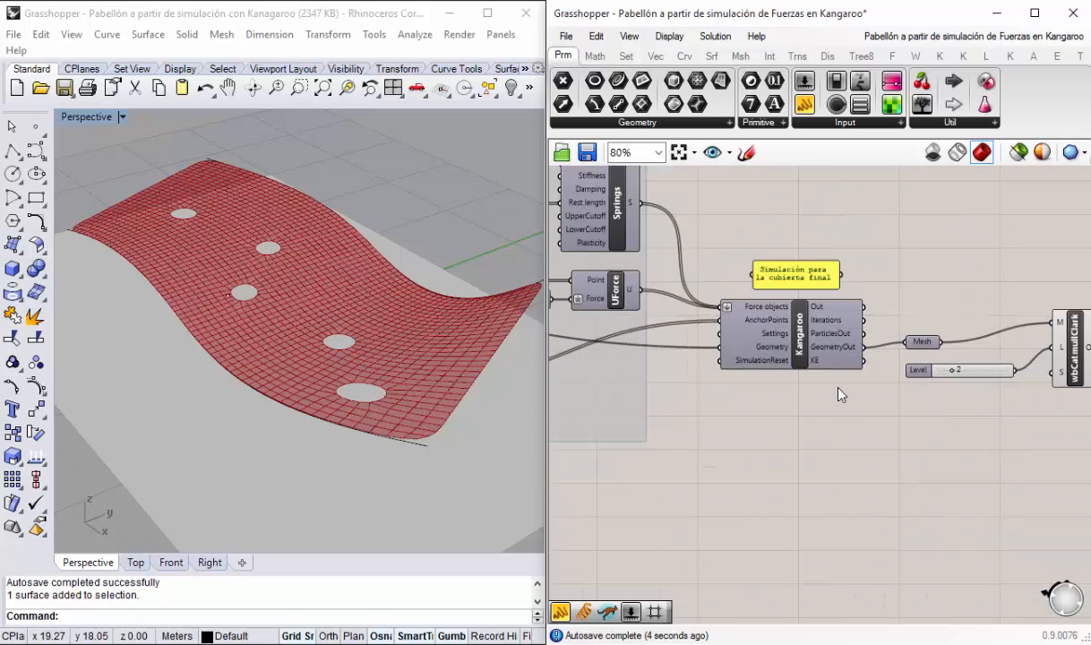
double_click(797, 326)
click(769, 337)
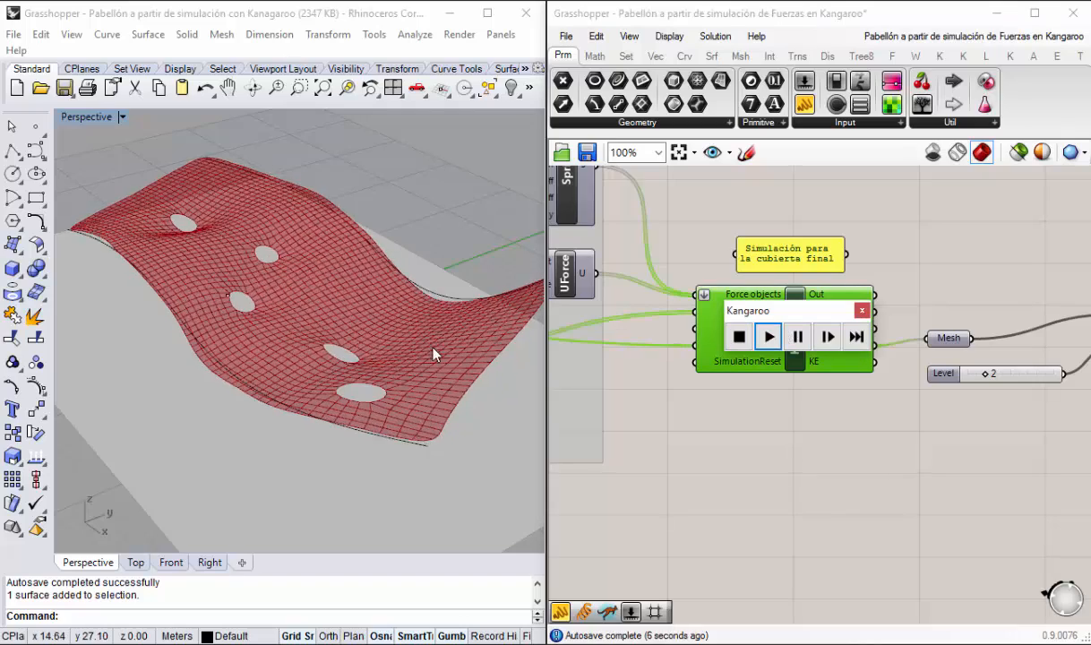
right_drag(280, 357, 421, 246)
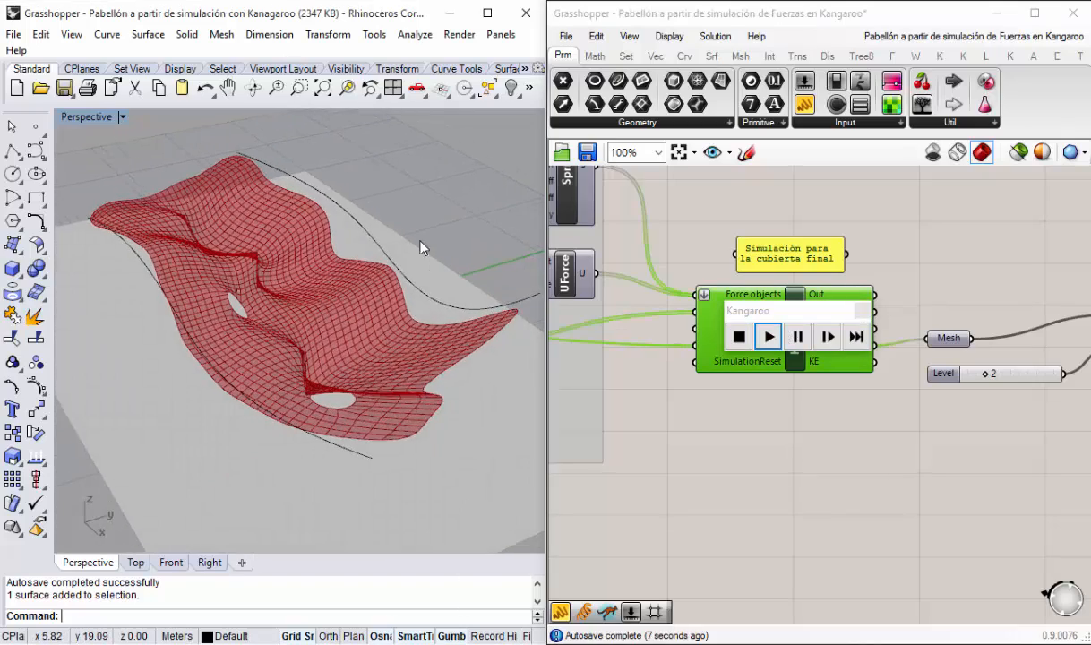
mouse_move(421, 310)
right_down()
mouse_move(322, 276)
mouse_move(423, 311)
mouse_move(431, 235)
mouse_move(343, 285)
mouse_move(424, 308)
right_up()
scroll(341, 394, down, 2)
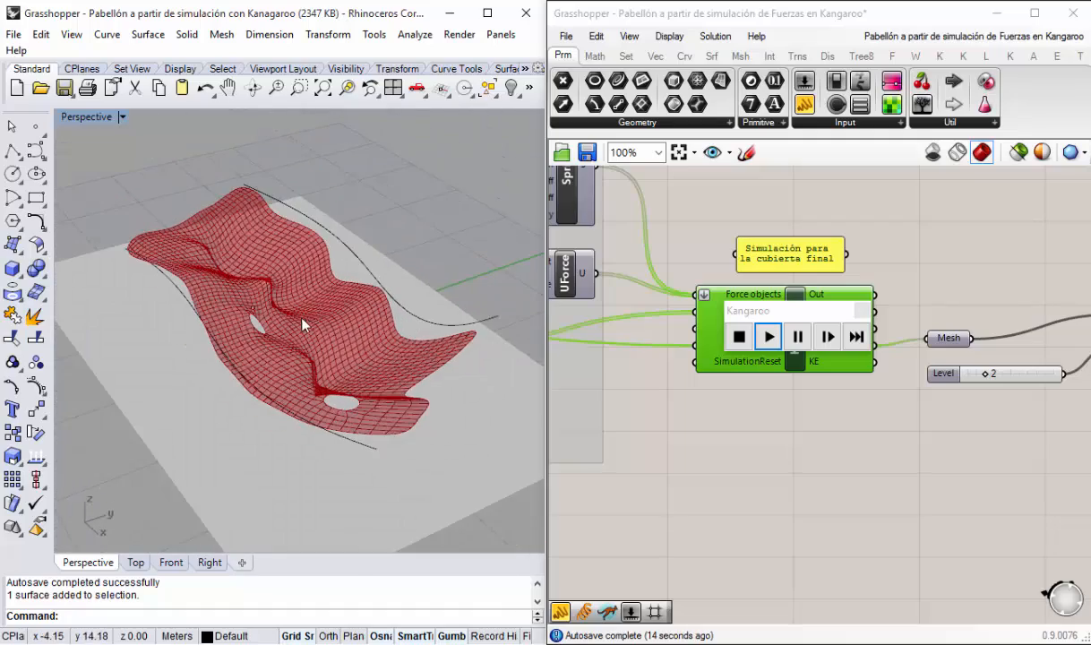
scroll(303, 319, up, 2)
click(739, 336)
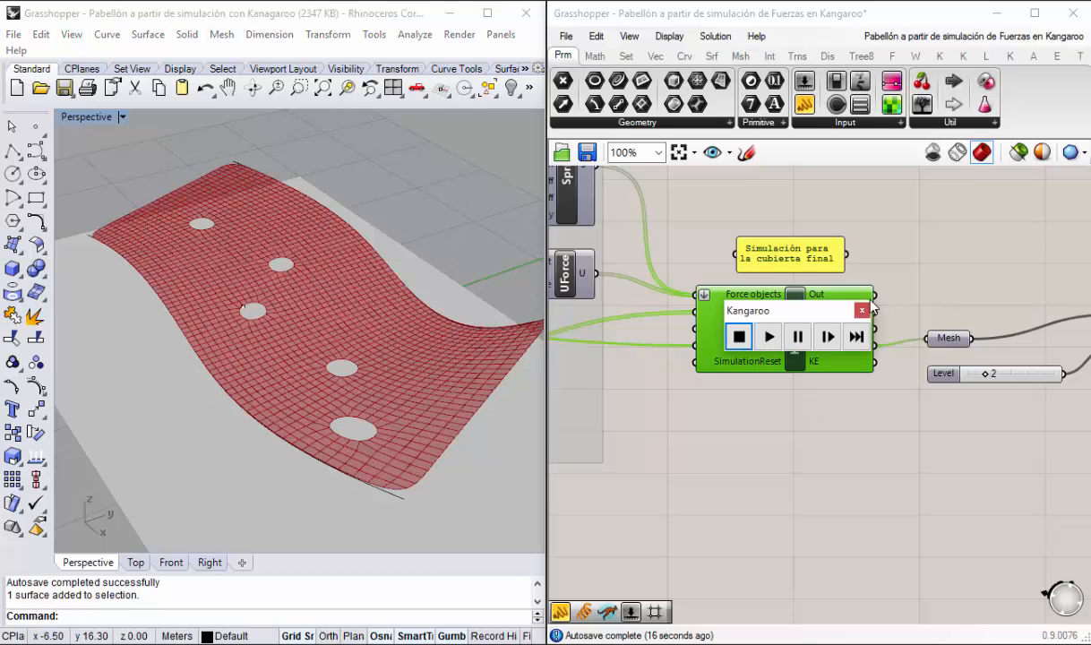
Step: Move the Catmull-Clark component slightly closer to the Mesh parameter and the Level slider
right_drag(778, 399, 727, 377)
scroll(726, 377, down, 2)
click(919, 302)
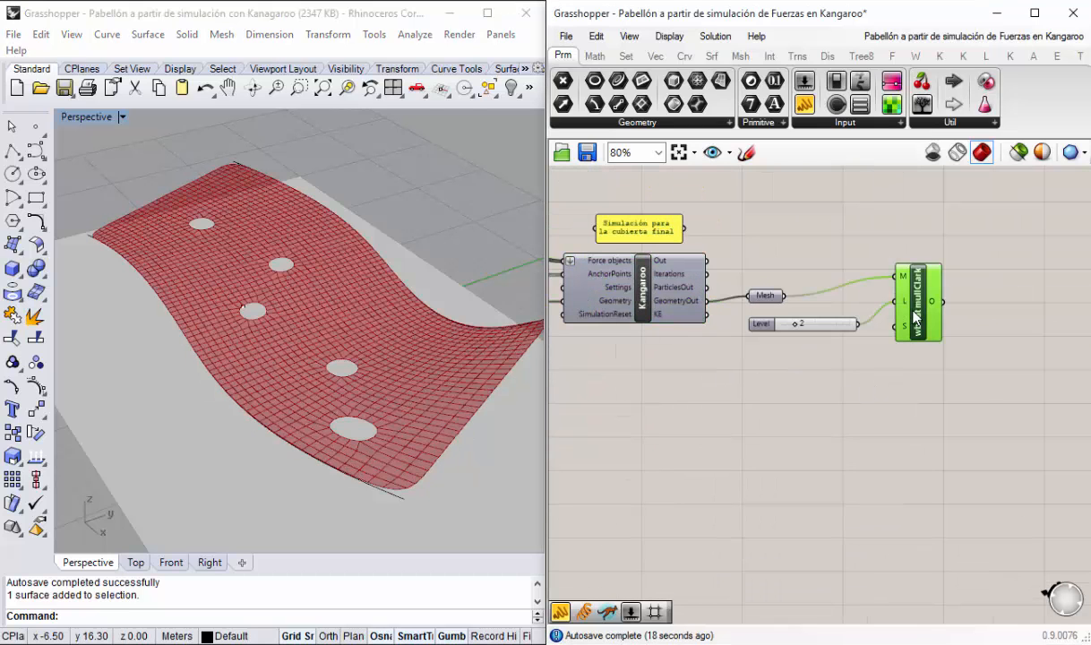
click(885, 394)
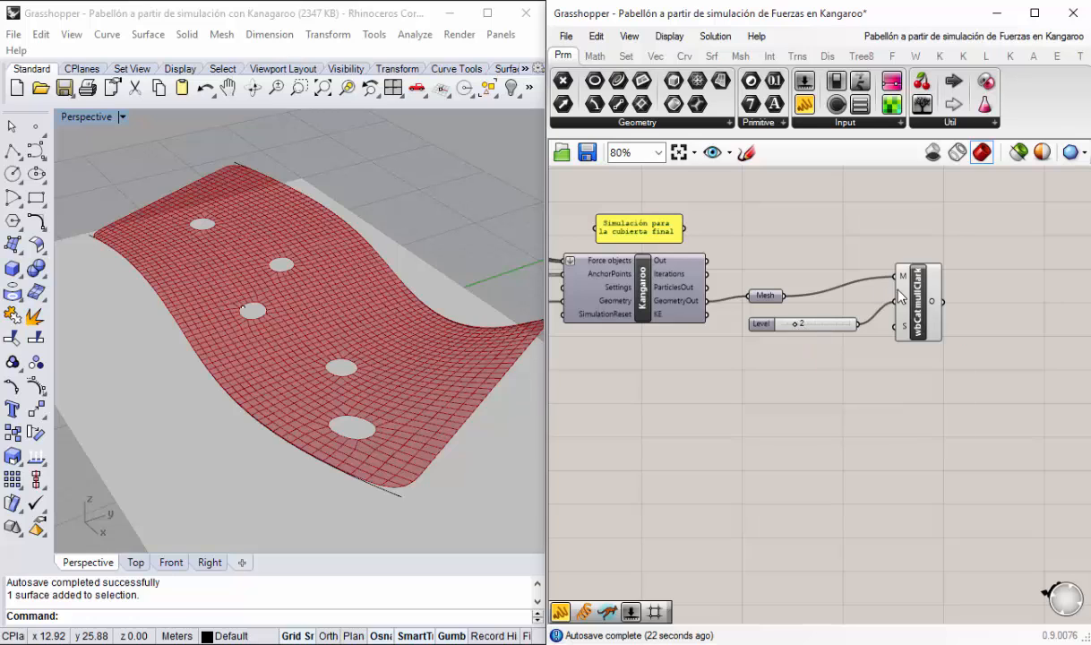
drag(902, 298, 889, 293)
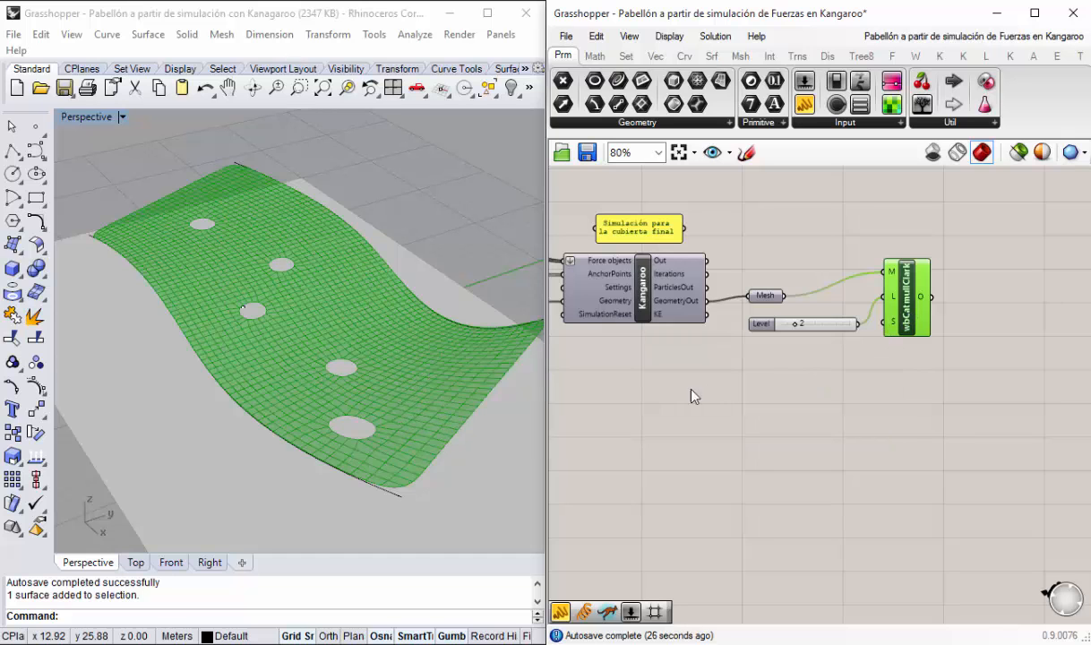
Step: Examine the whole roof from a lower angle and compare it with the reference pavilion render in Photos
right_drag(327, 387, 349, 346)
scroll(350, 346, down, 5)
scroll(345, 349, up, 1)
mouse_move(291, 373)
right_down()
mouse_move(348, 455)
mouse_move(290, 366)
mouse_move(304, 387)
right_up()
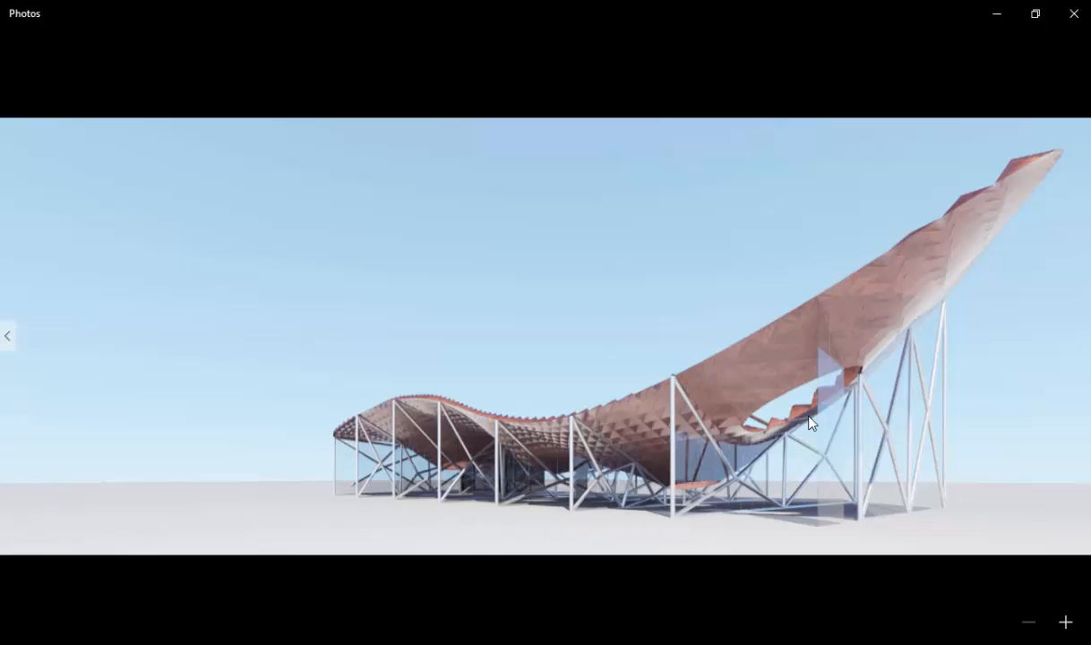
click(996, 16)
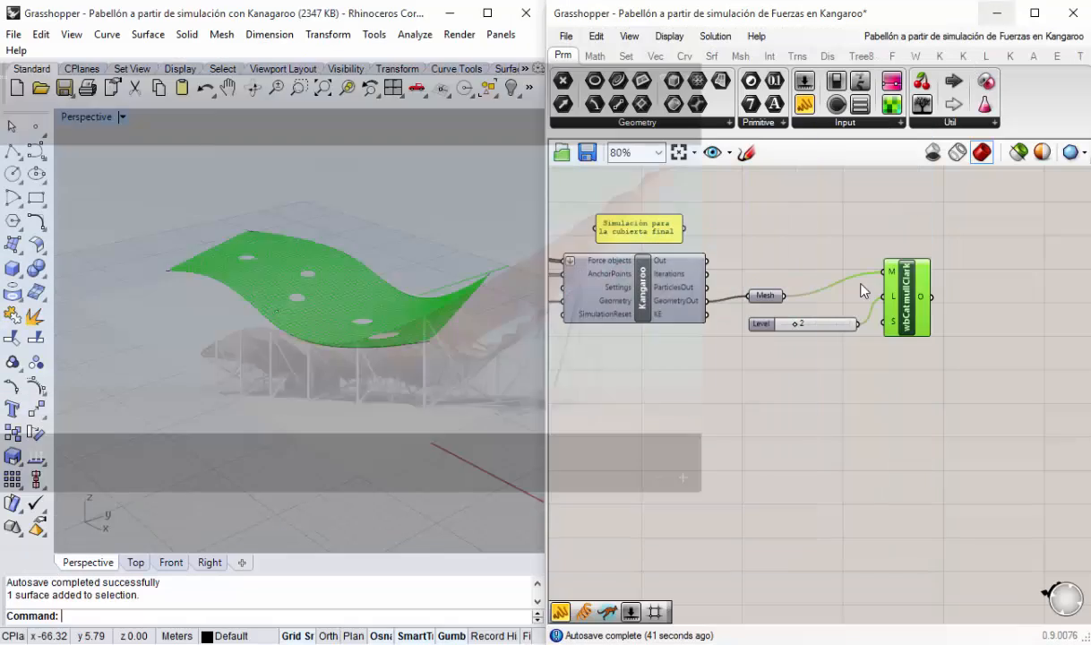
click(871, 427)
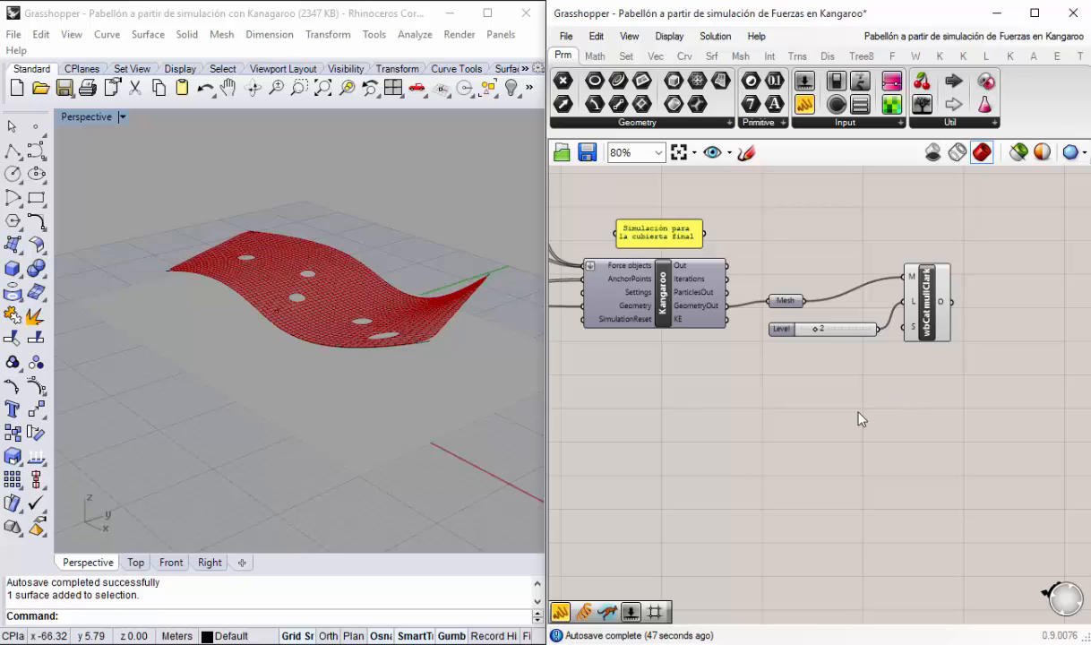
Step: Move the Mesh parameter, Level slider and Catmull-Clark component farther from Kangaroo and group them
drag(977, 414, 731, 227)
drag(788, 306, 835, 304)
drag(896, 383, 907, 418)
right_drag(914, 427, 807, 410)
drag(809, 293, 713, 261)
right_click(736, 267)
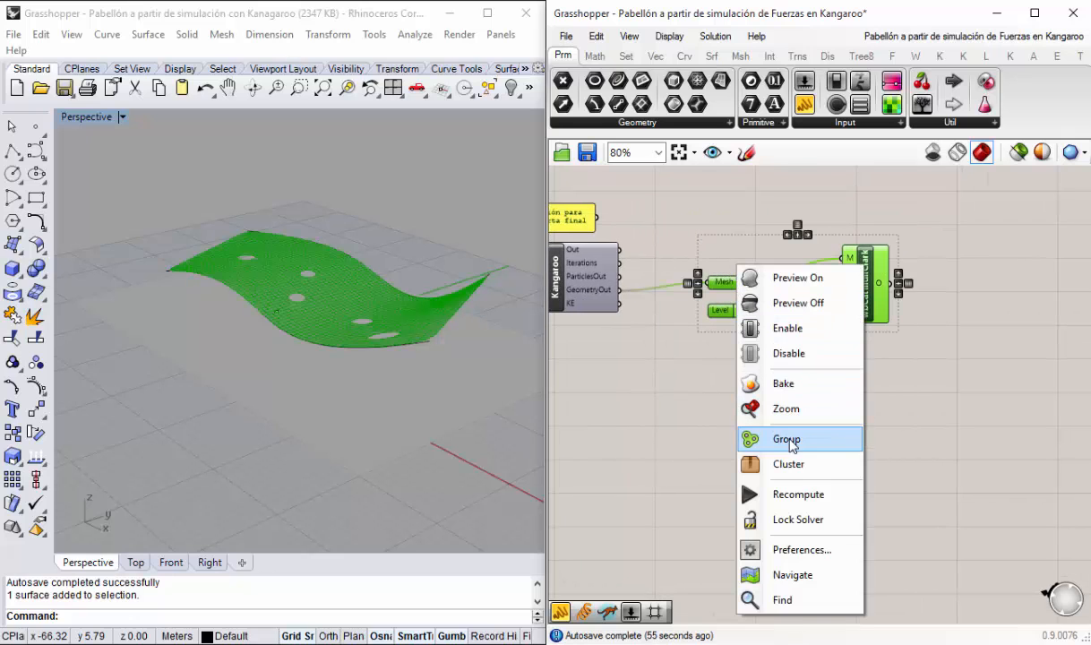
click(789, 441)
Step: Colour the Catmull-Clark group bright red with hue 360° and name it "Malla de Cubierta Simulada"
right_click(749, 260)
mouse_move(792, 438)
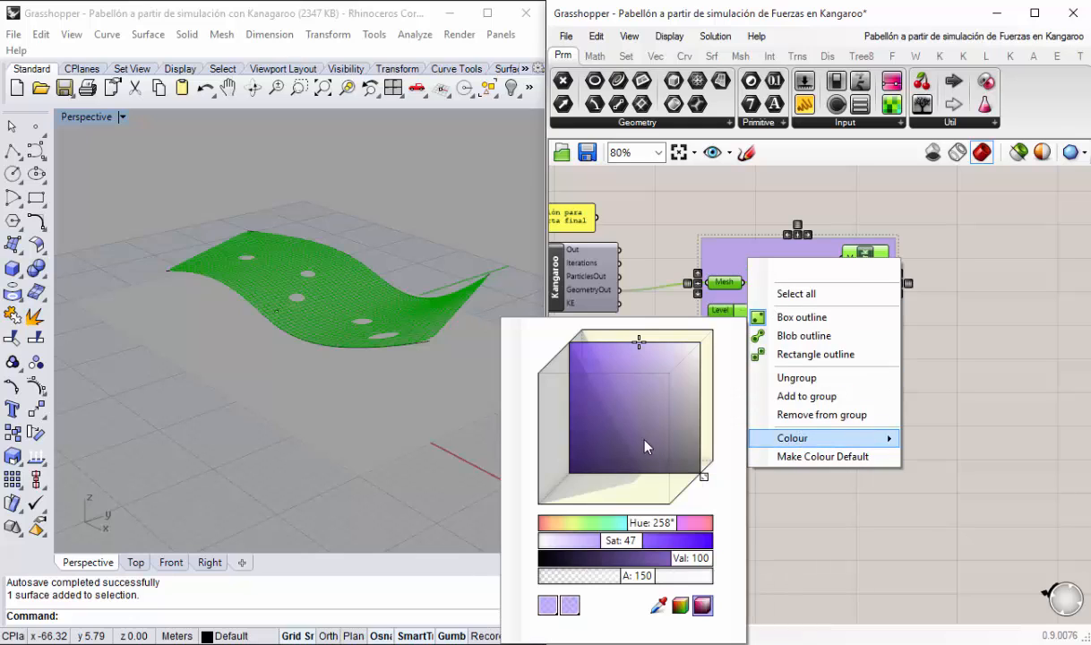
drag(650, 522, 710, 522)
drag(611, 427, 582, 422)
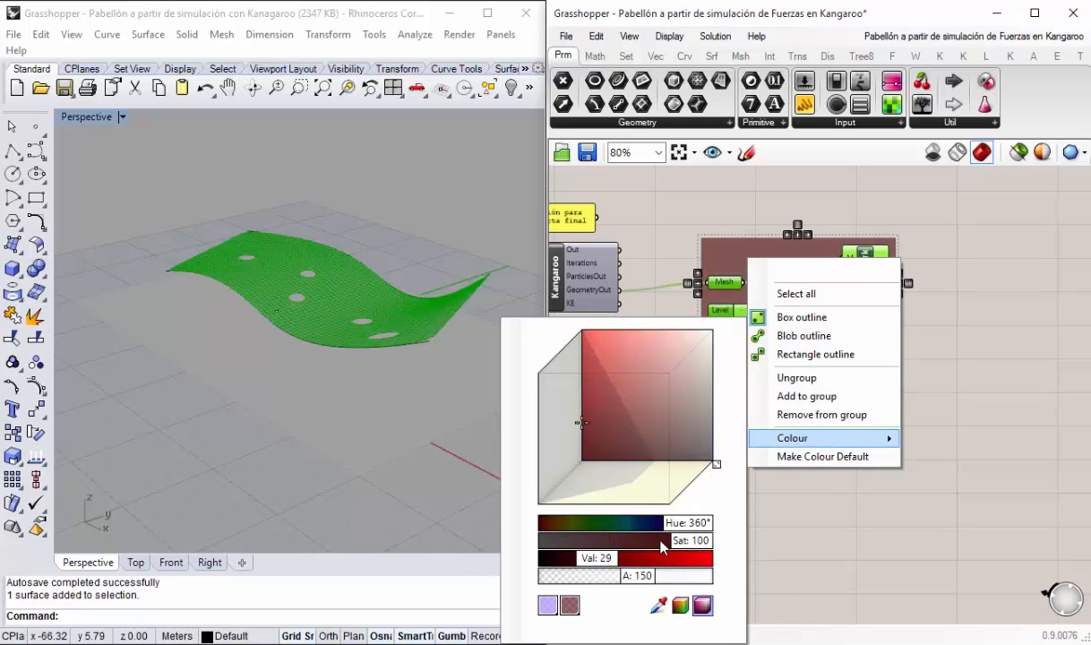
drag(600, 568, 686, 559)
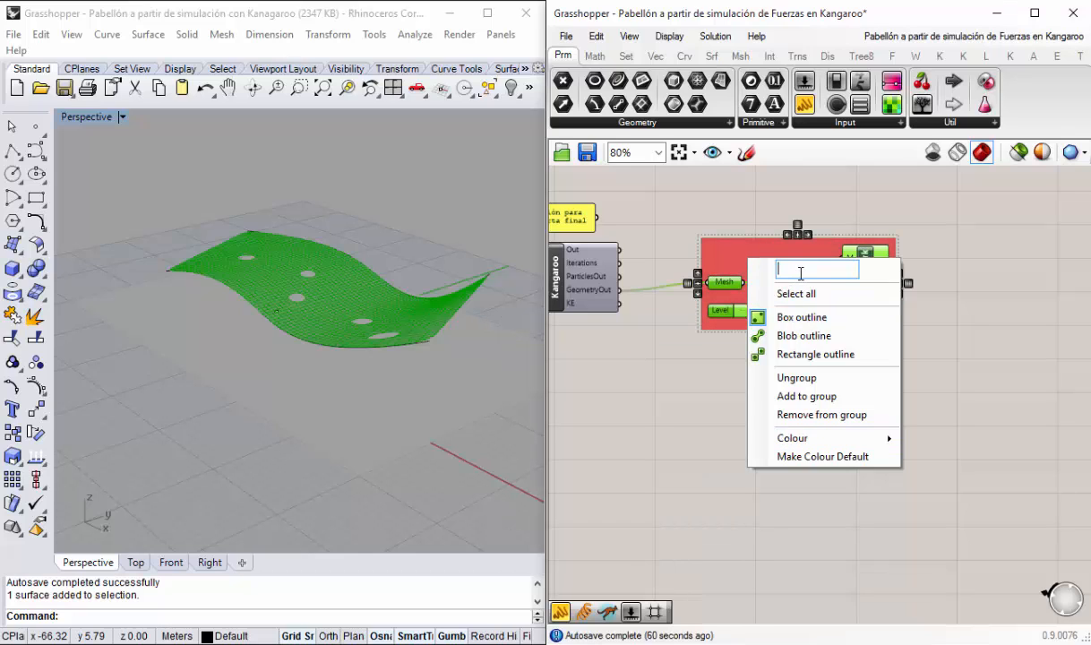
text(Malla de Cubiert)
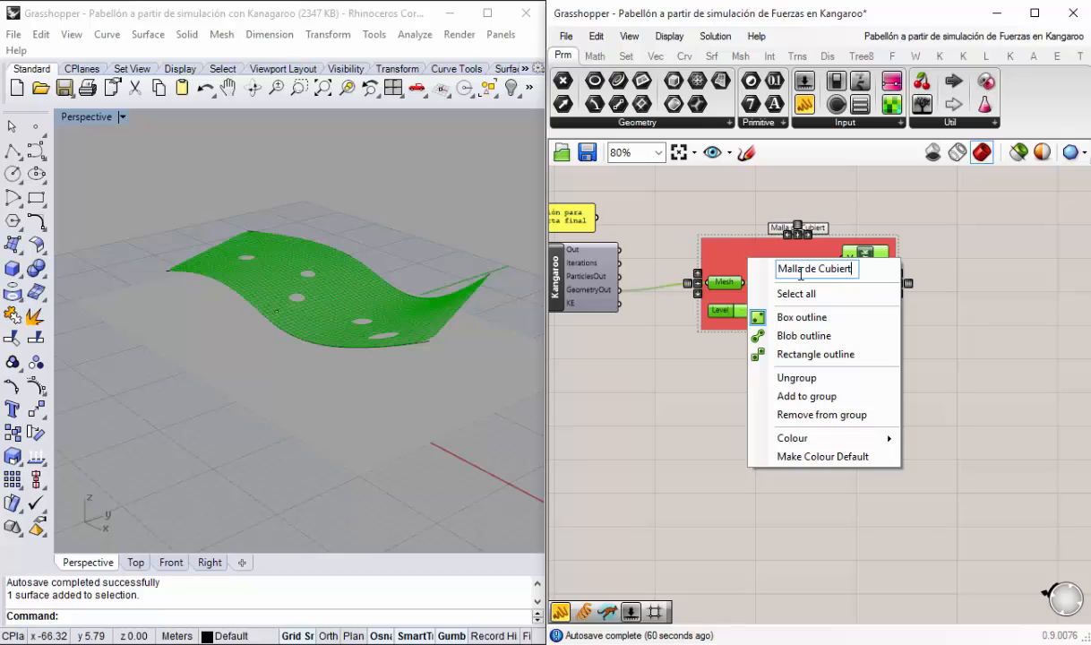
text(a Si)
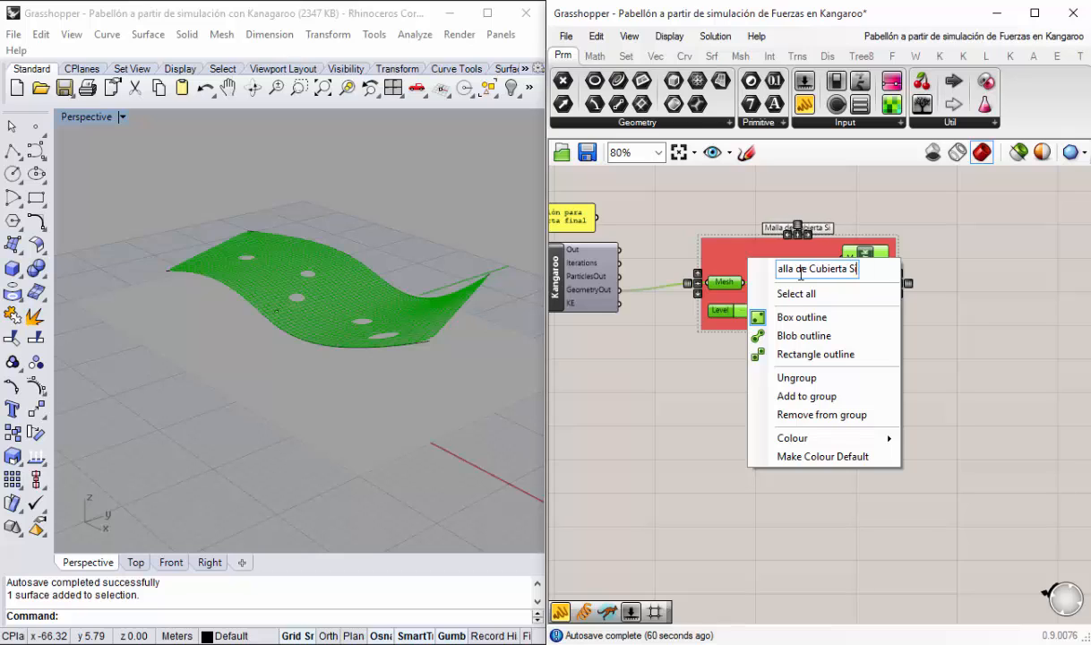
text(mulada)
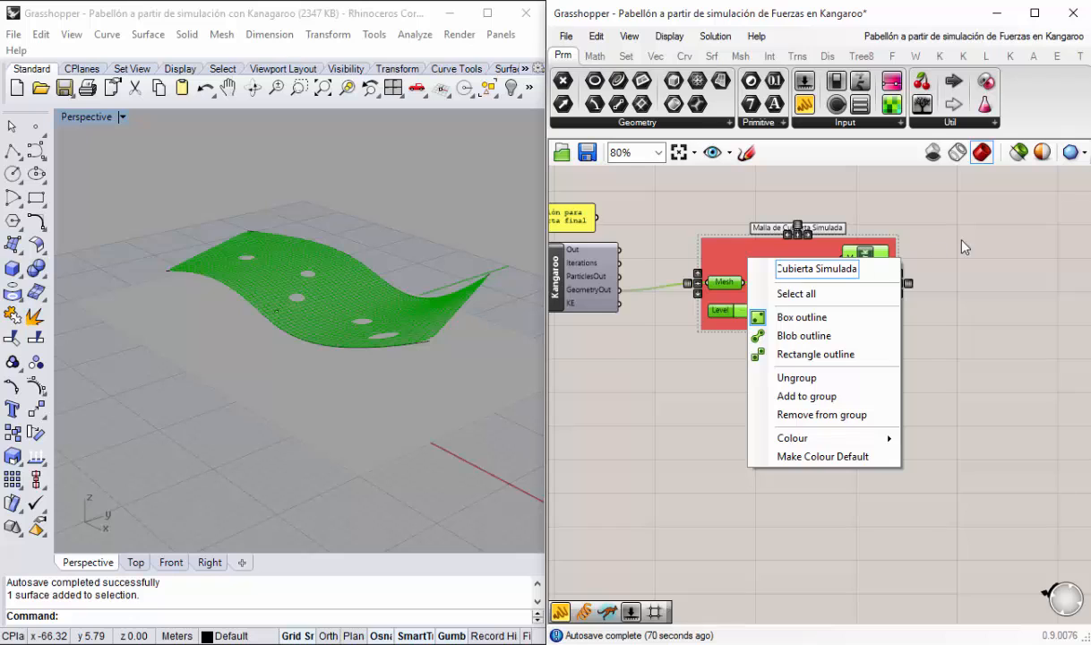
click(961, 240)
Step: Add the Contour component for Brep or Mesh contours to the empty canvas below Kangaroo
scroll(715, 370, down, 1)
right_drag(585, 406, 783, 356)
scroll(750, 343, up, 1)
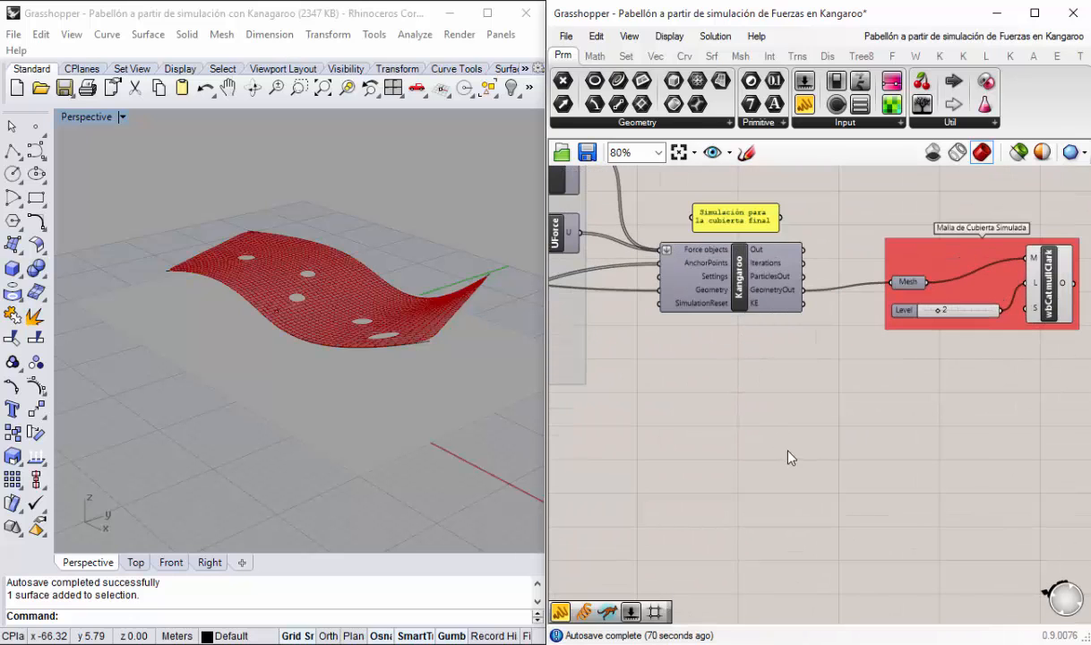
right_drag(799, 440, 788, 399)
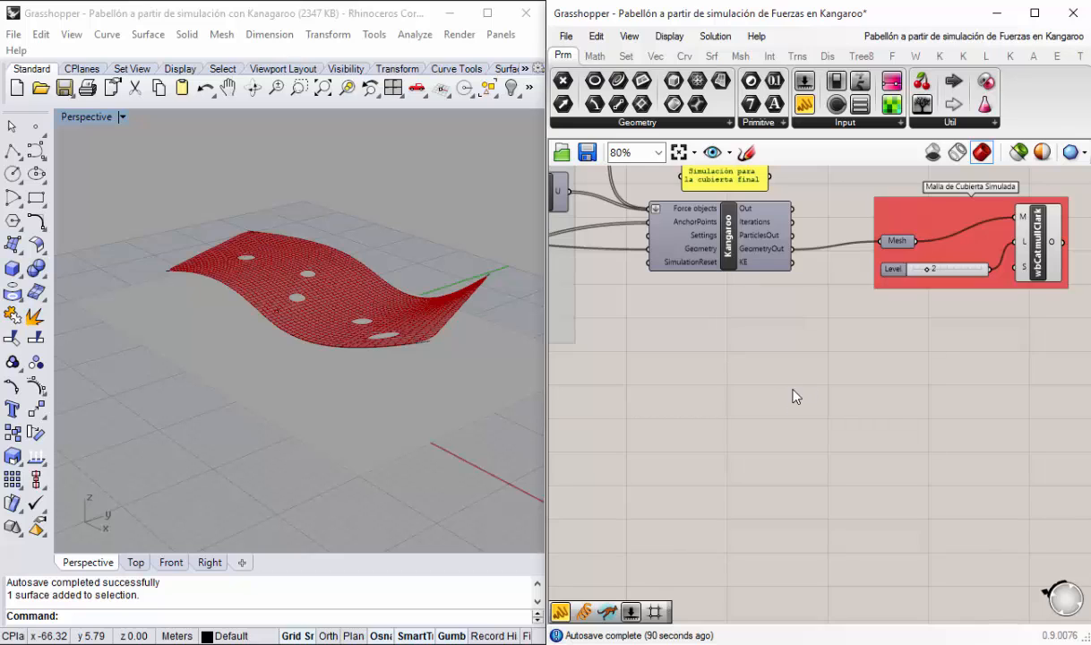
double_click(775, 363)
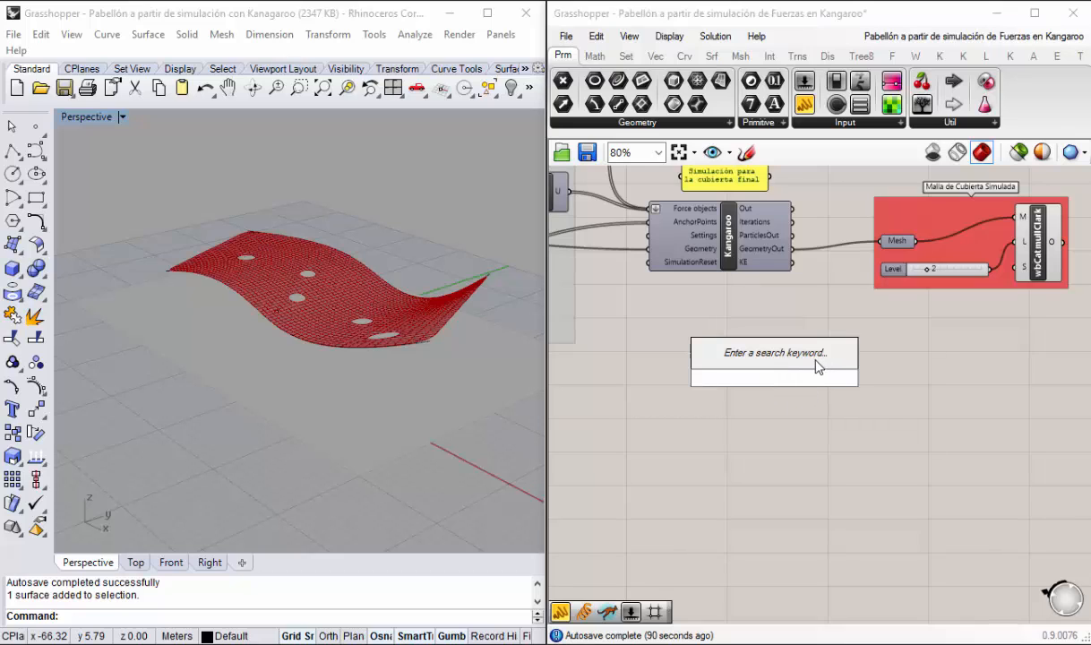
text(cont)
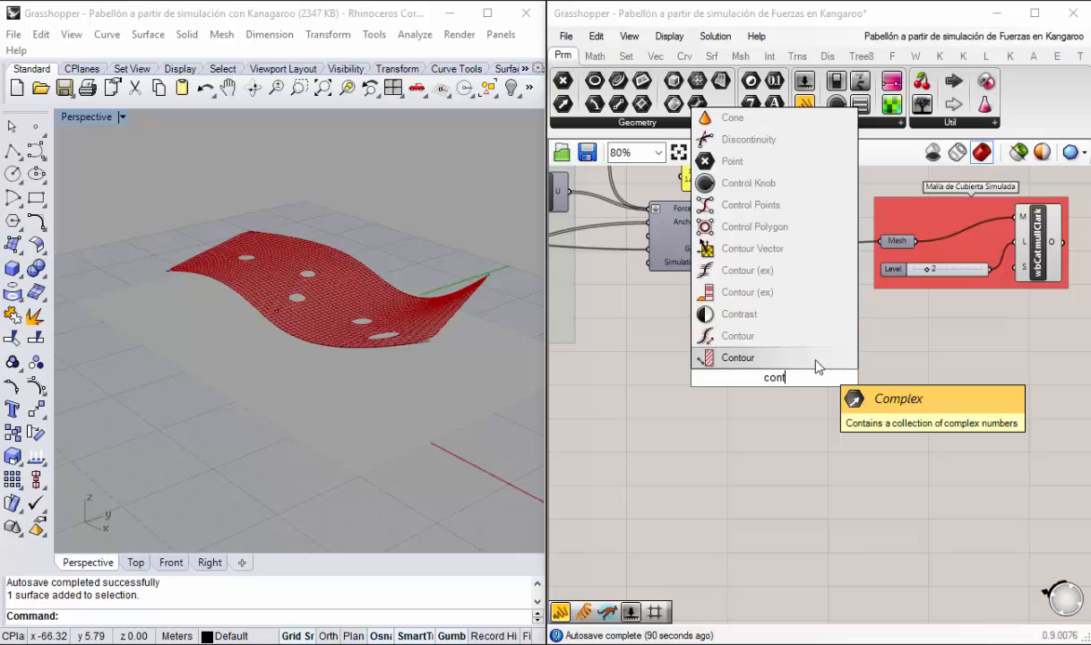
text(rou)
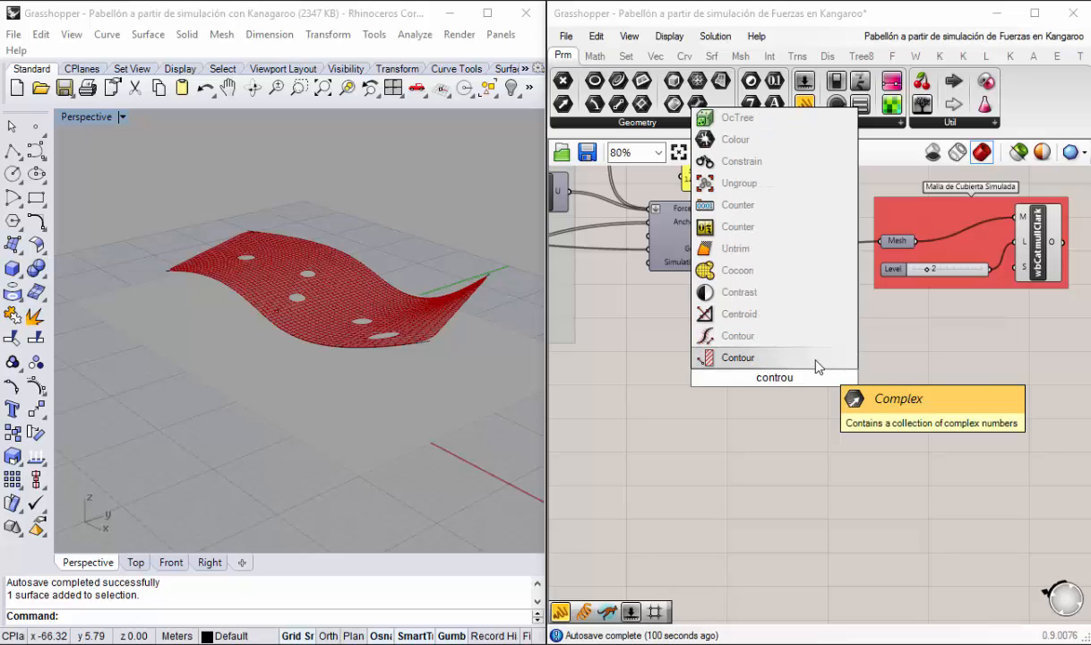
click(748, 359)
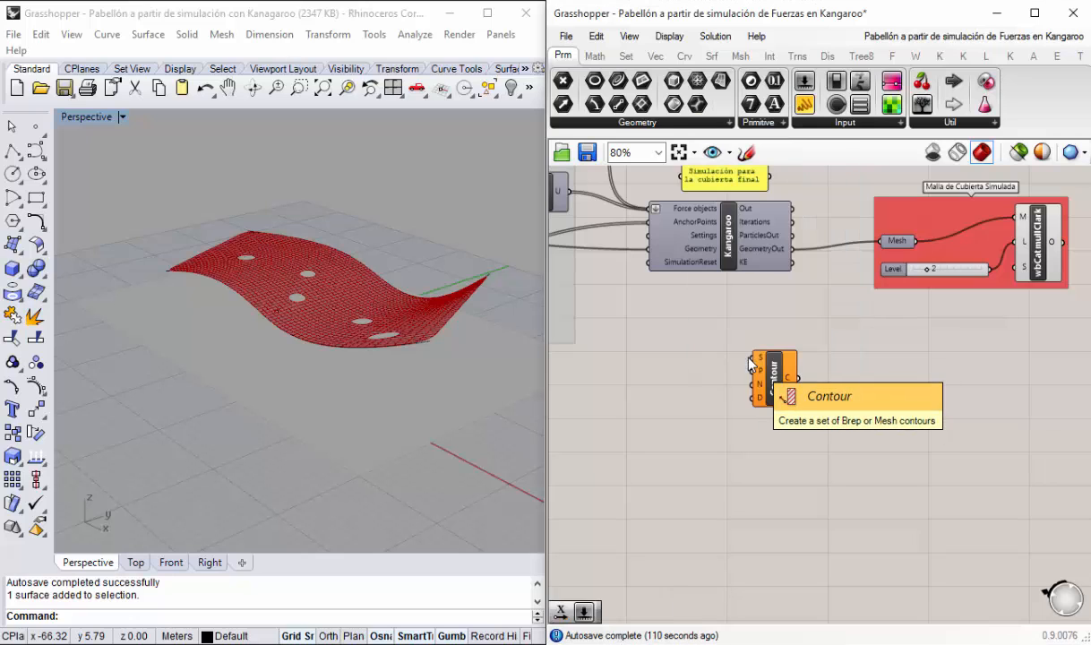
Step: Move the Contour component to the free area between Kangaroo and the "Malla de Cubierta Simulada" group, below both
drag(778, 373, 835, 392)
scroll(835, 392, down, 3)
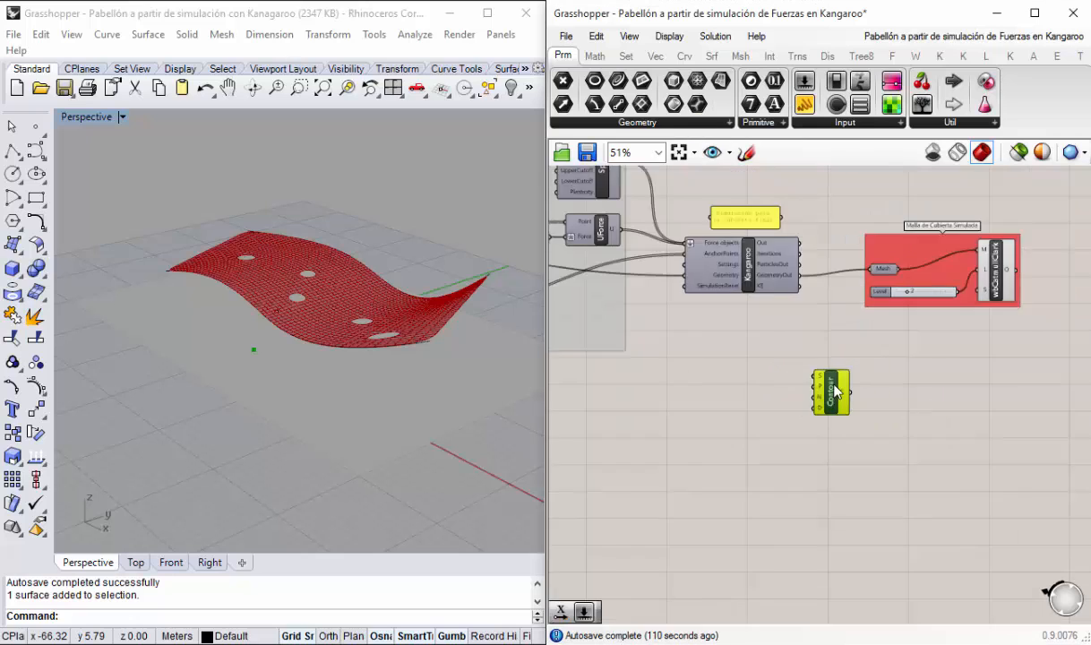
scroll(835, 392, up, 3)
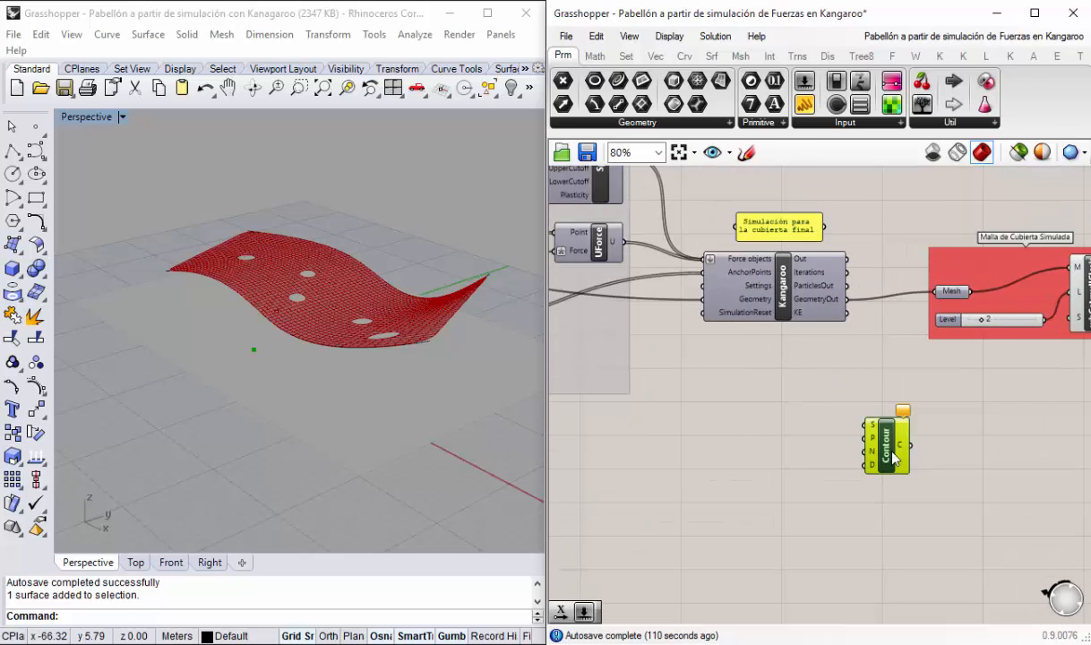
drag(893, 458, 864, 460)
right_drag(204, 325, 235, 356)
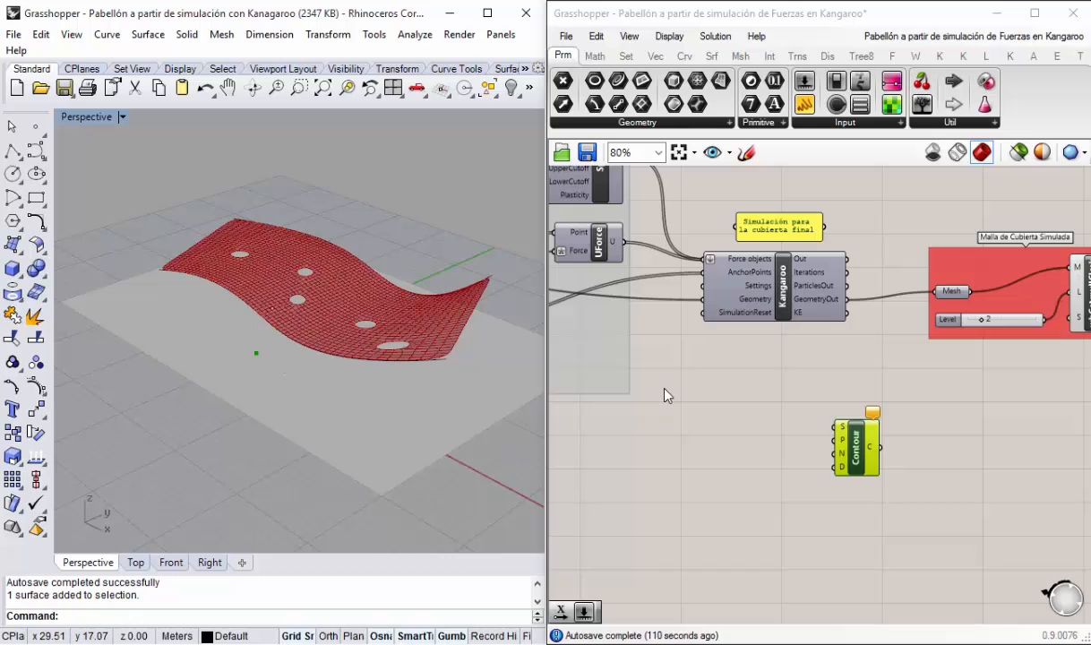
right_drag(803, 395, 785, 382)
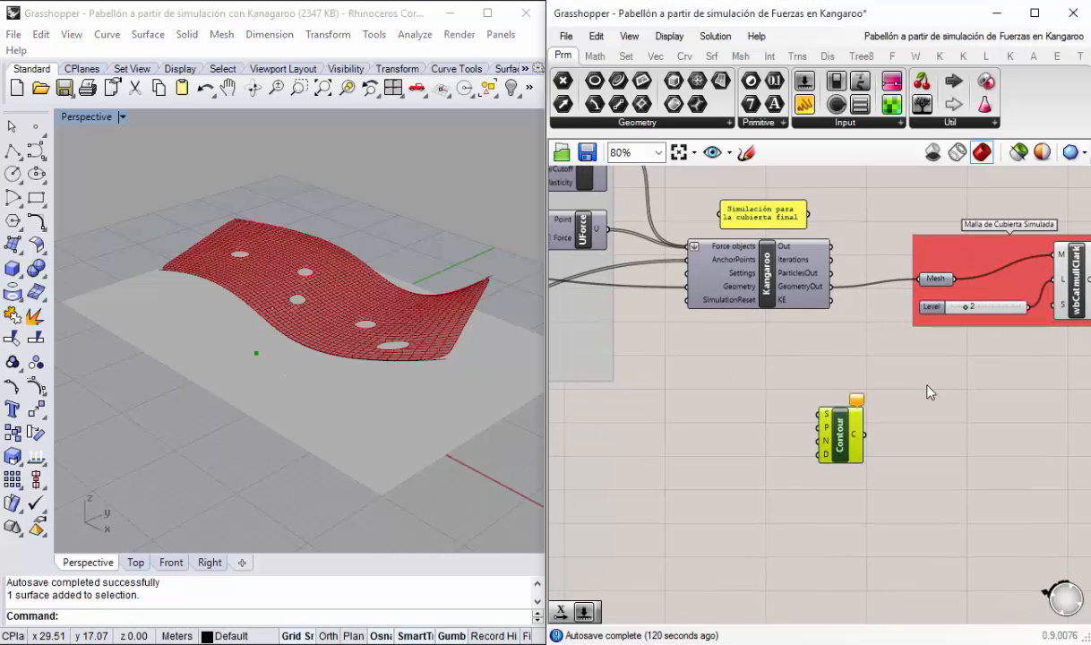
right_drag(866, 406, 745, 366)
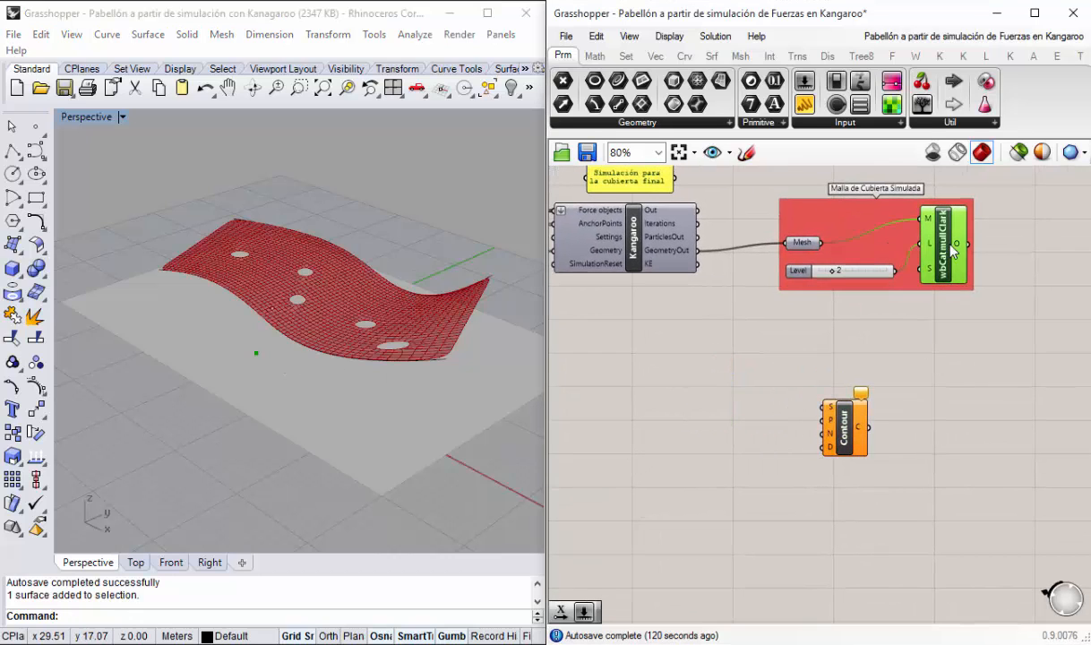
Step: Connect the Catmull-Clark output mesh to Contour's S input and shift the Contour component slightly
click(921, 240)
right_drag(309, 279, 429, 324)
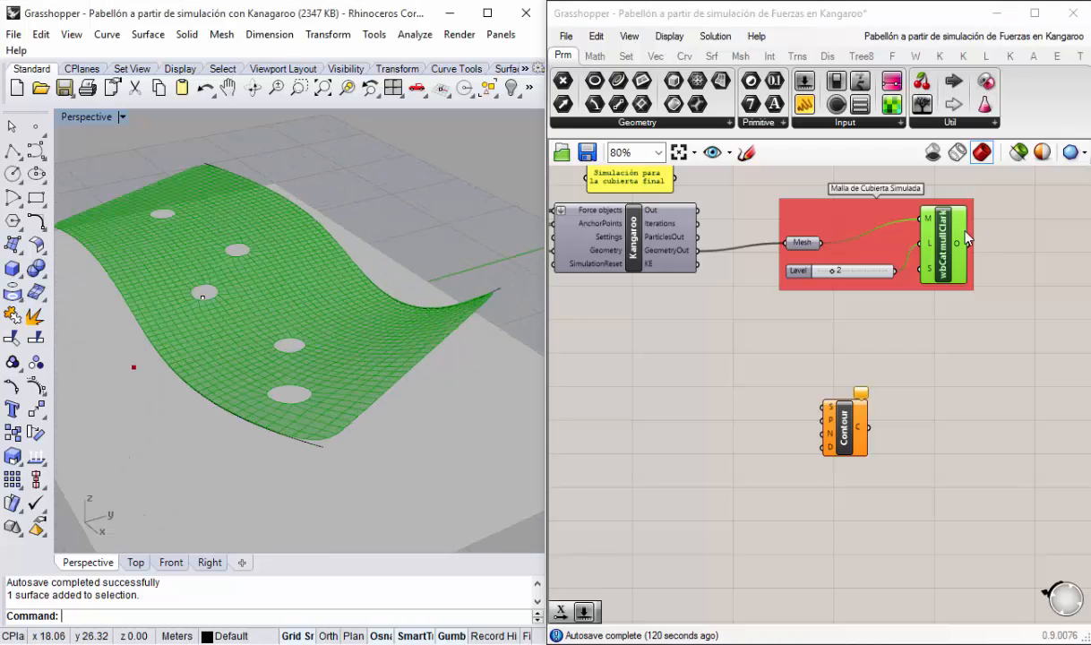
mouse_move(964, 252)
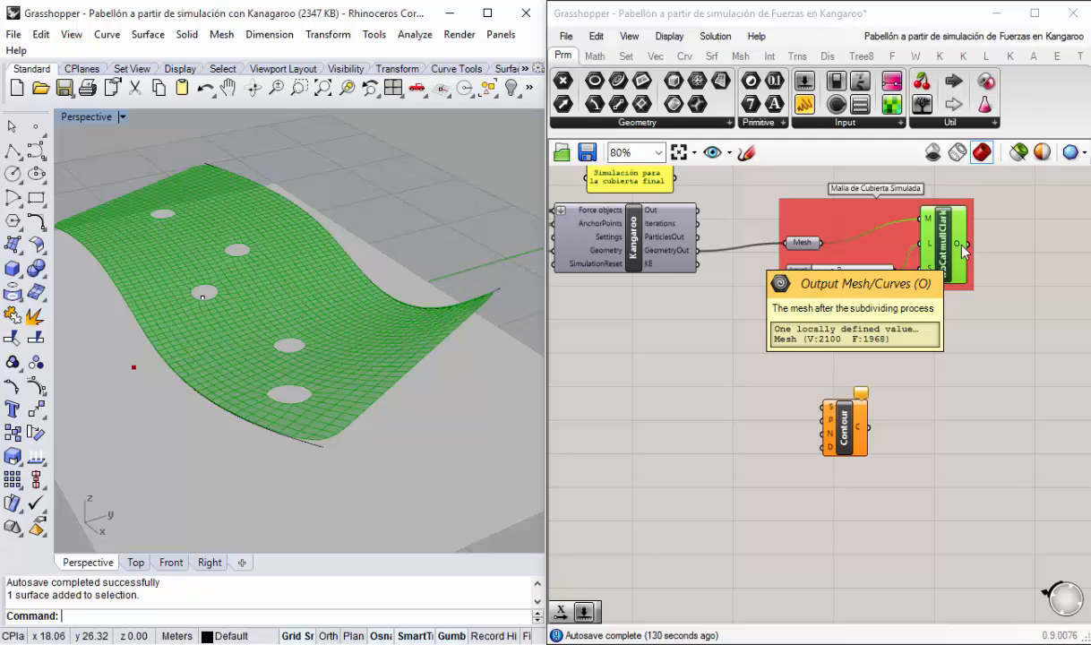
mouse_move(830, 409)
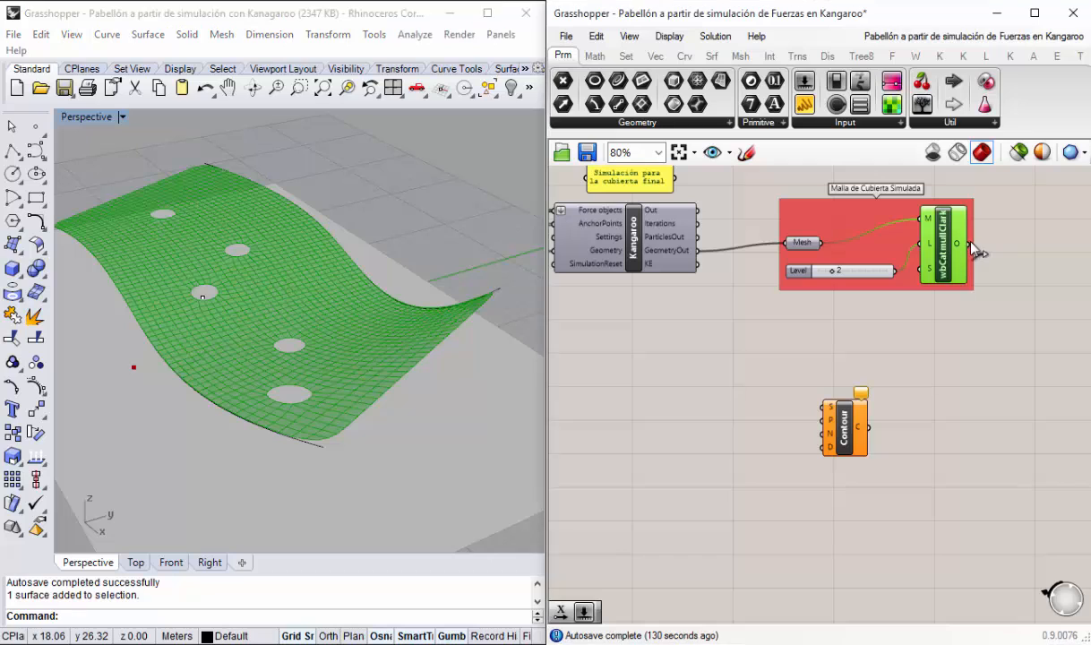
drag(970, 242, 860, 411)
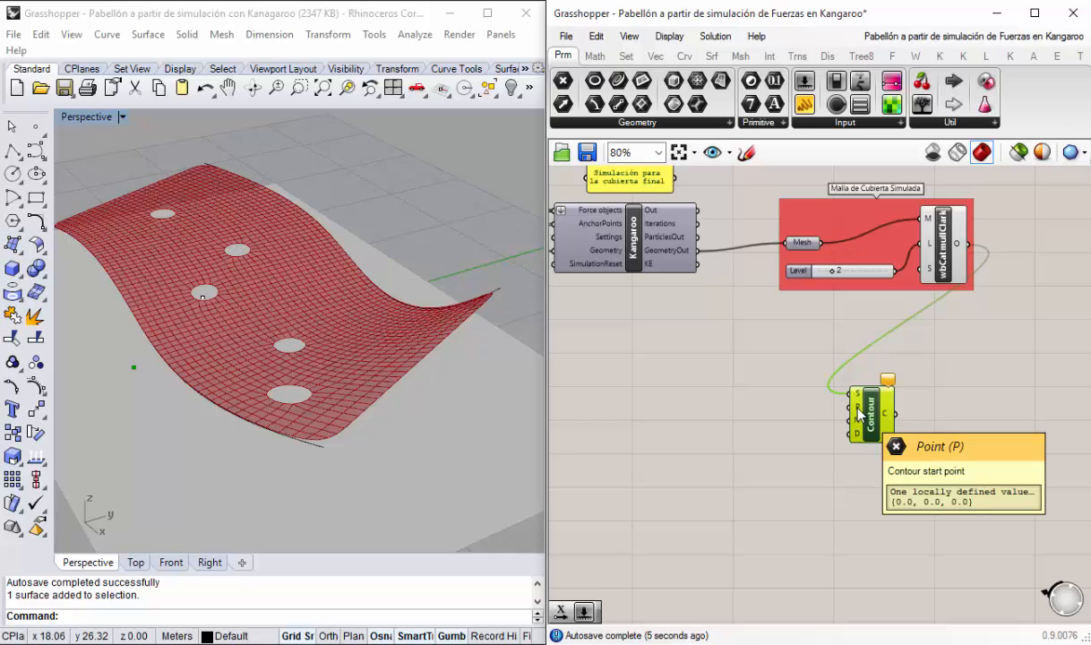
Step: Add a Point parameter and reference the Rhino point beneath the roof's edge in it
right_drag(126, 300, 166, 351)
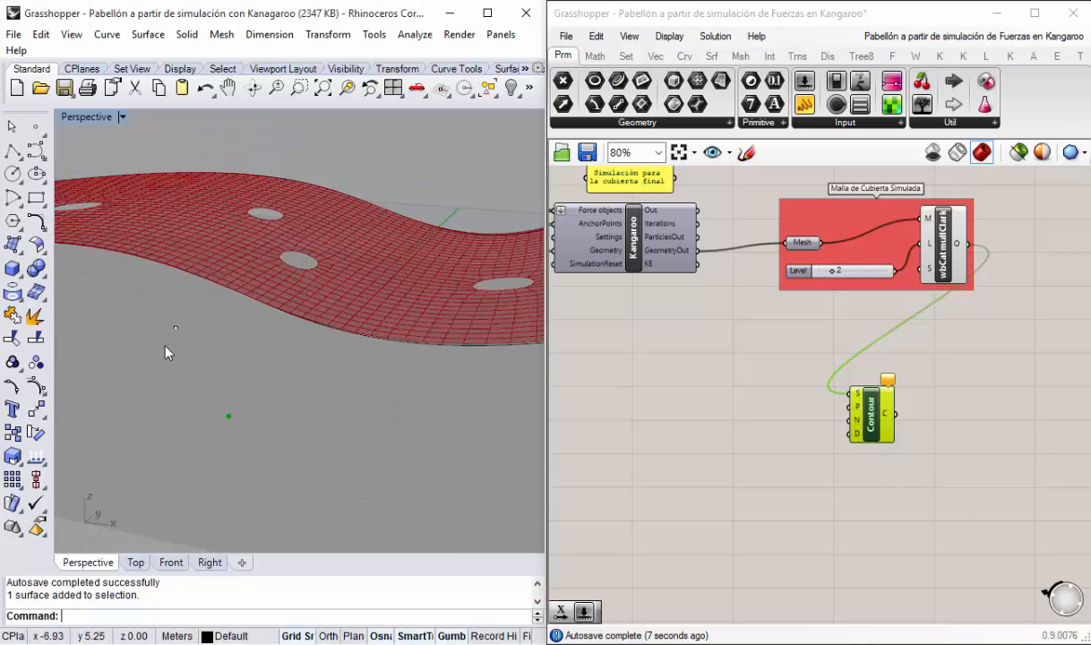
click(175, 330)
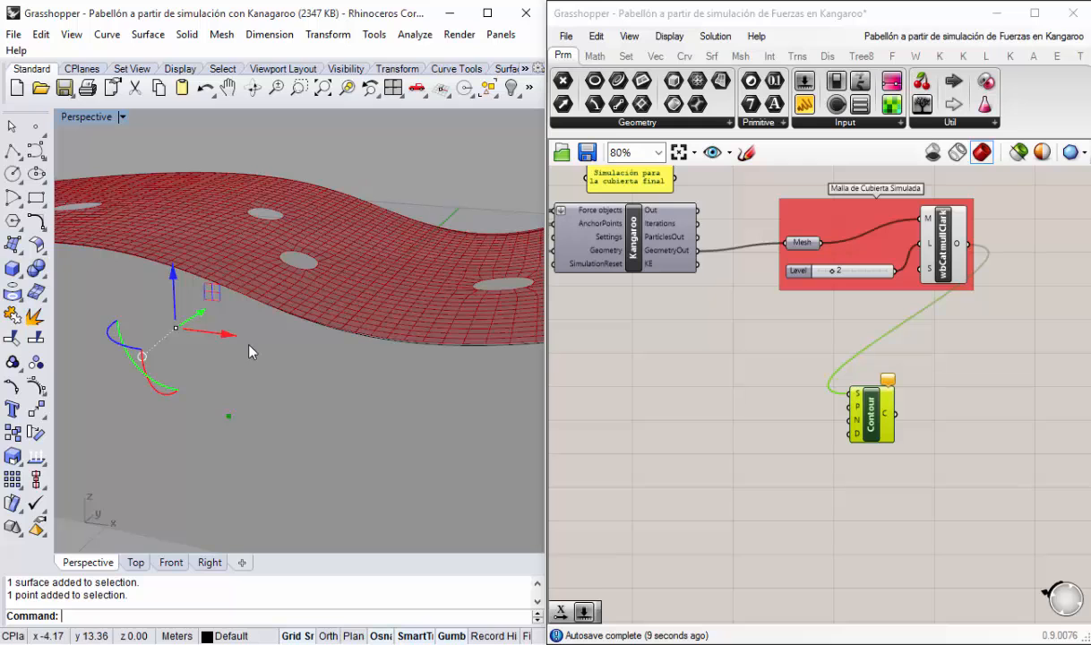
drag(197, 313, 170, 269)
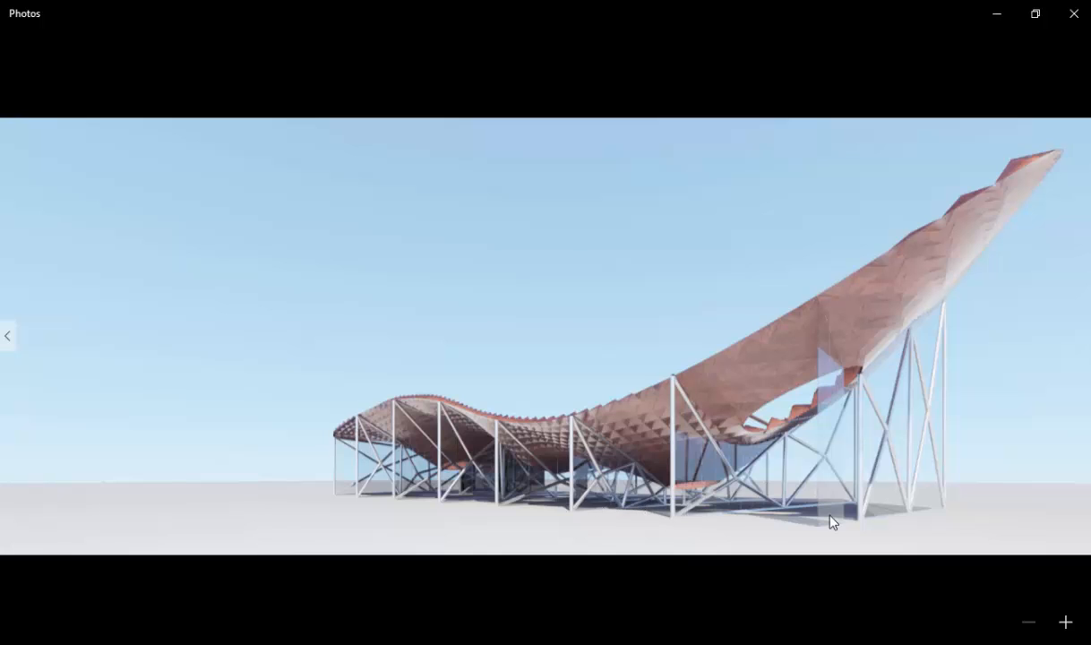
click(997, 16)
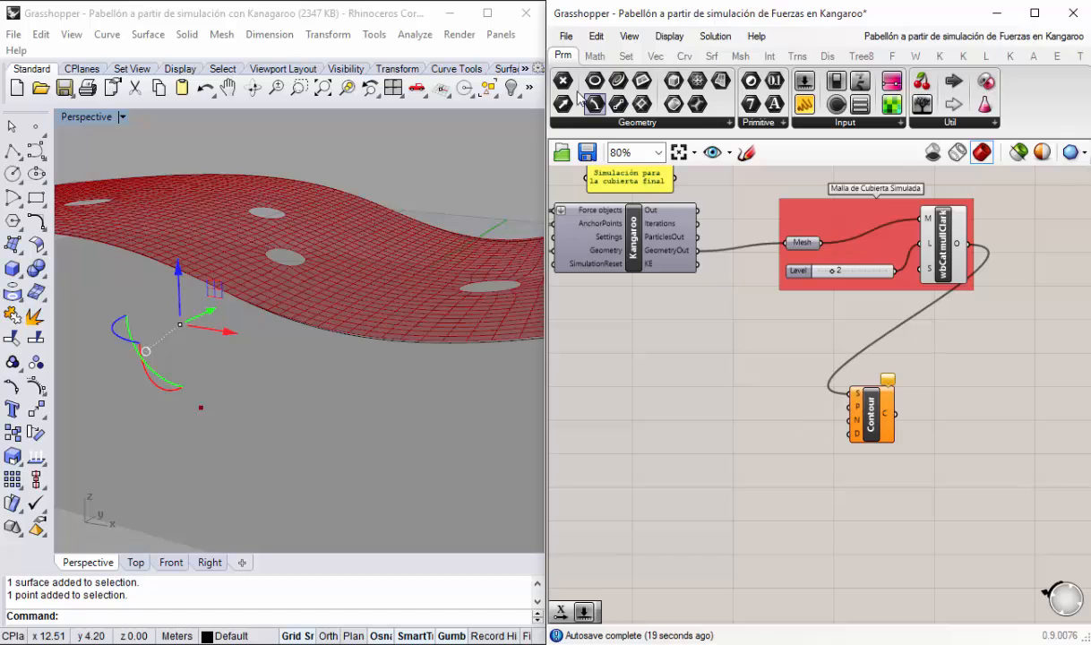
drag(563, 80, 652, 394)
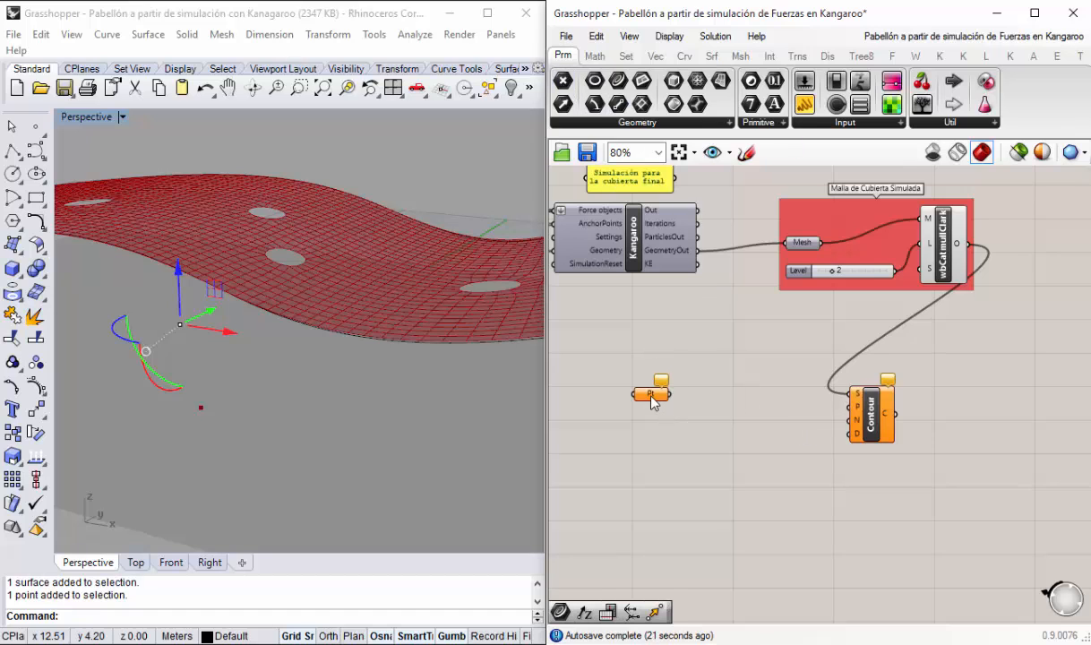
right_click(652, 401)
click(701, 484)
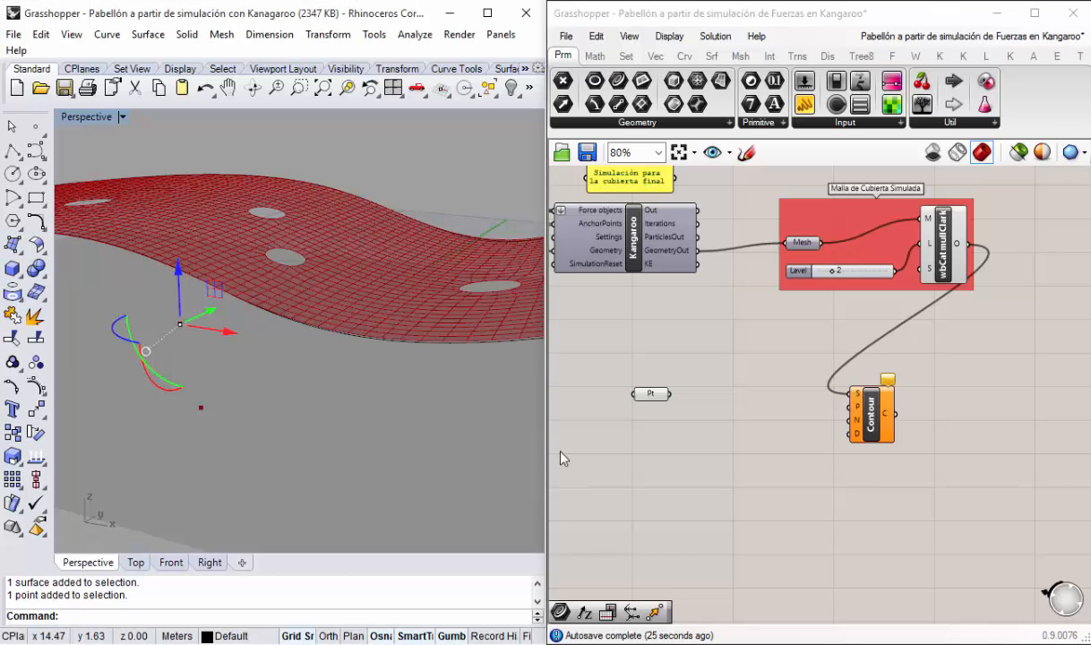
click(180, 323)
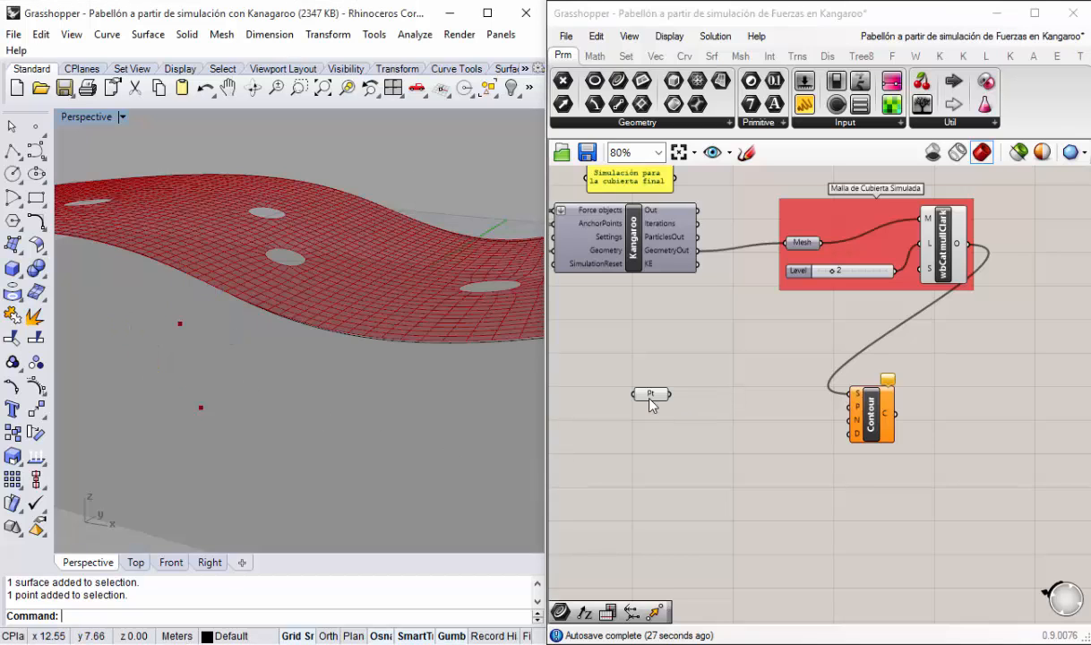
Step: Connect the Point parameter to Contour's P input and place it right beside the component
drag(689, 398, 852, 407)
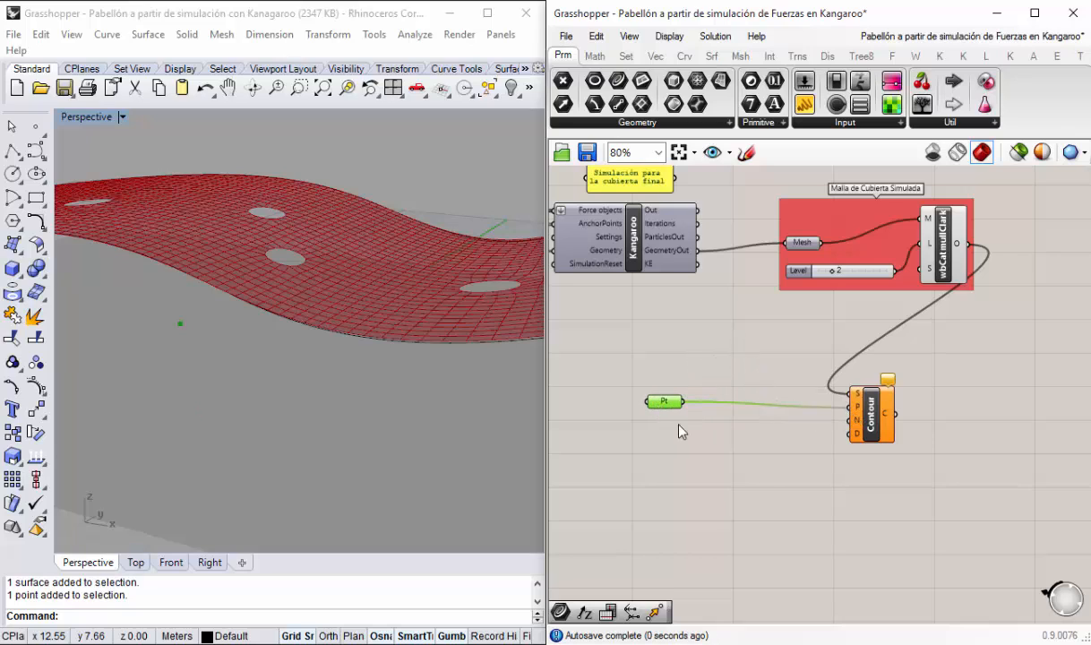
drag(666, 405, 804, 408)
click(786, 459)
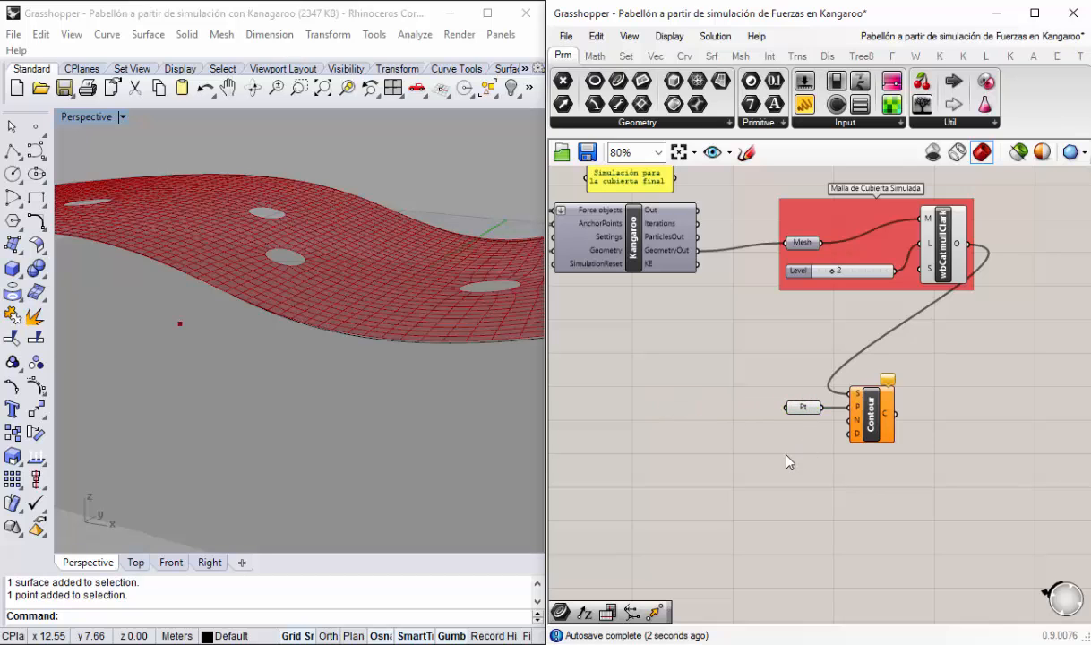
Step: Add a Unit X vector, connect it to Contour's N input and place it below the Point parameter
right_drag(811, 467, 793, 391)
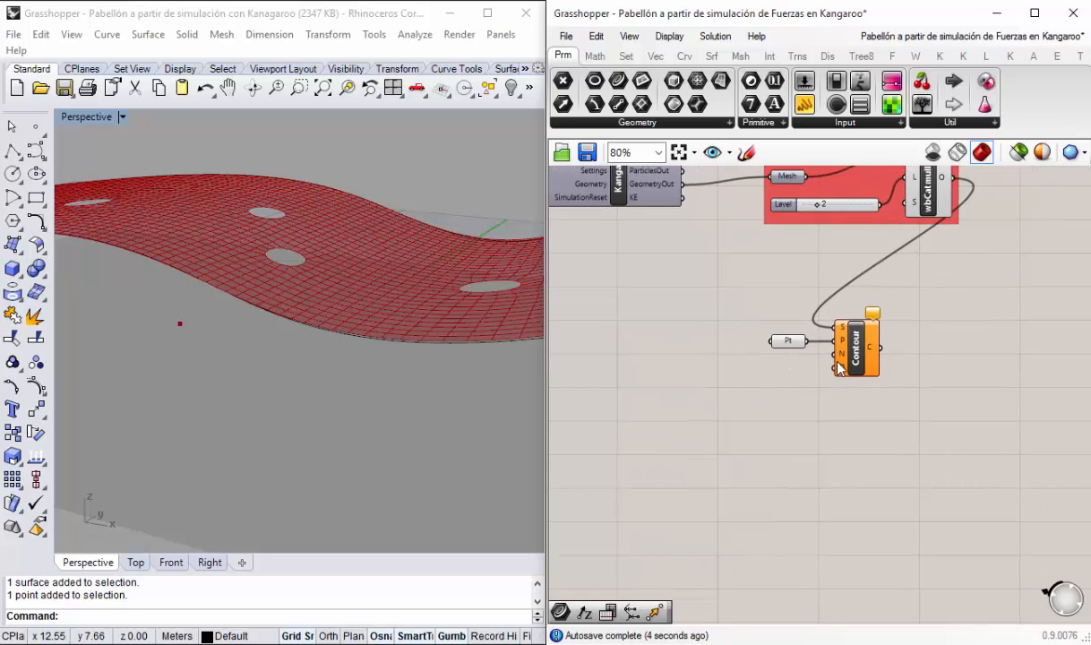
scroll(840, 367, up, 3)
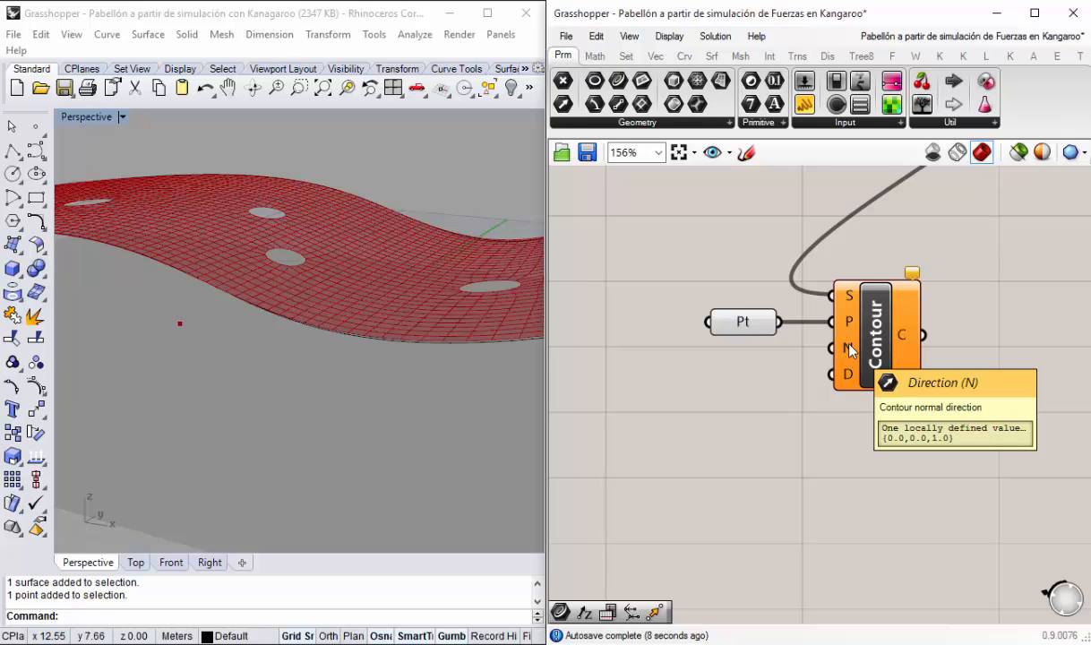
right_drag(784, 387, 846, 378)
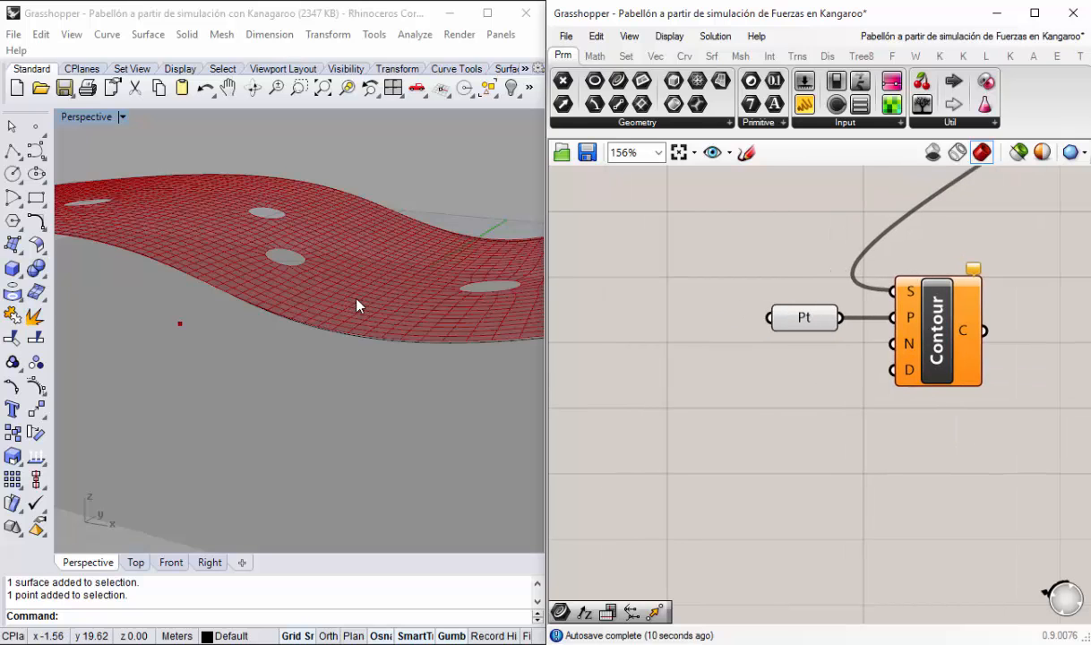
mouse_move(356, 306)
right_down()
mouse_move(343, 324)
mouse_move(385, 373)
mouse_move(303, 330)
mouse_move(355, 353)
mouse_move(357, 372)
mouse_move(311, 386)
right_up()
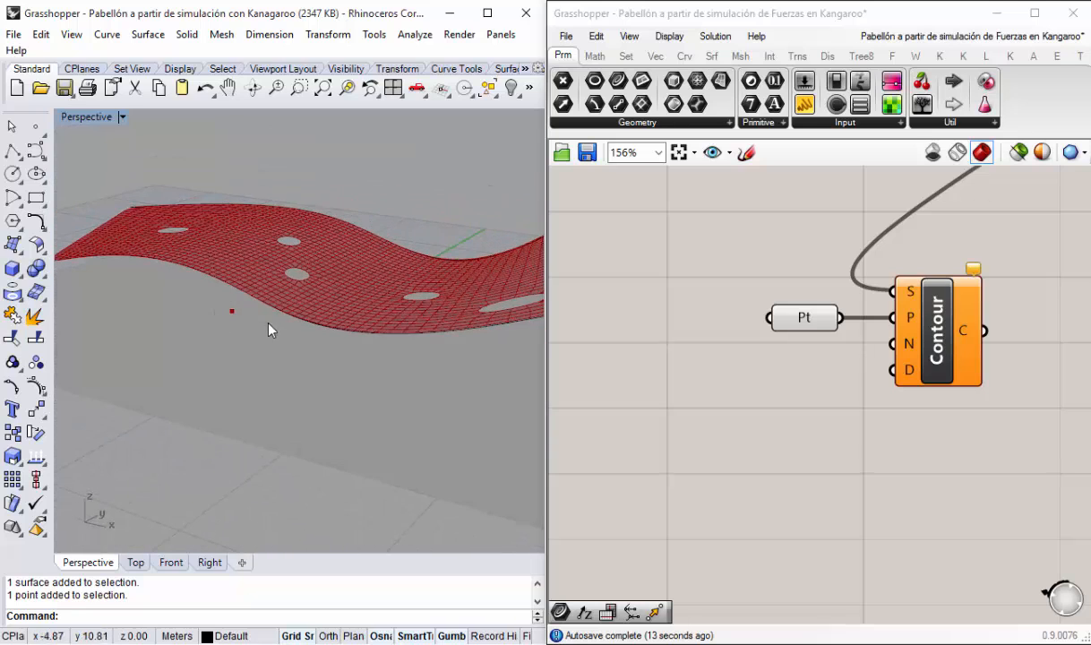
scroll(268, 330, down, 4)
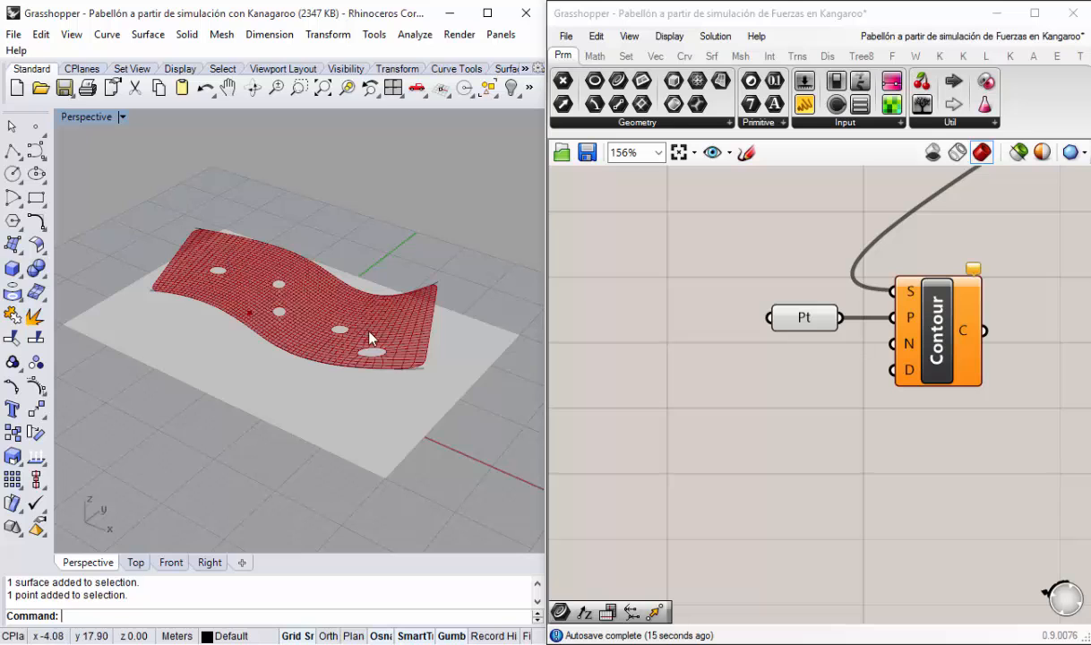
right_drag(275, 311, 287, 354)
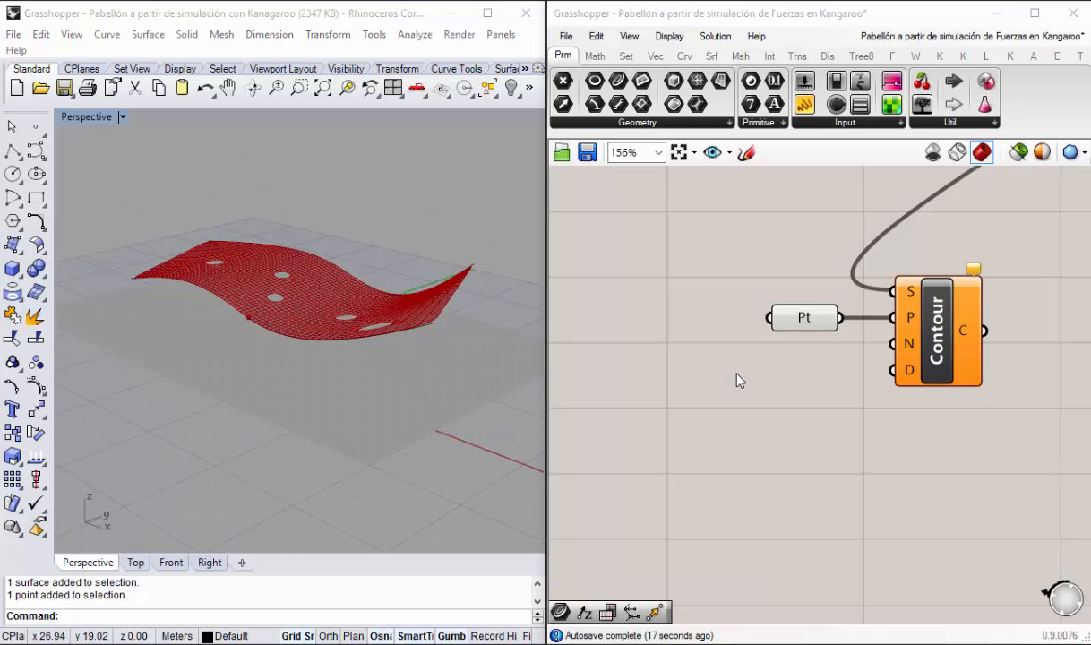
double_click(736, 379)
text(x)
key(Return)
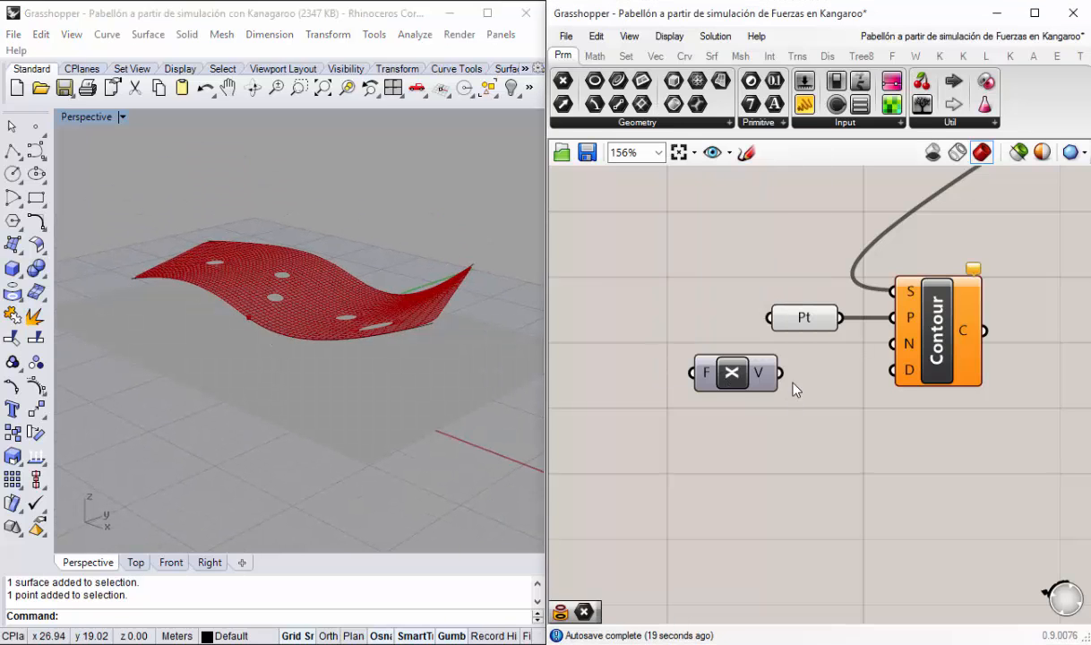
drag(780, 373, 893, 344)
drag(734, 385, 790, 377)
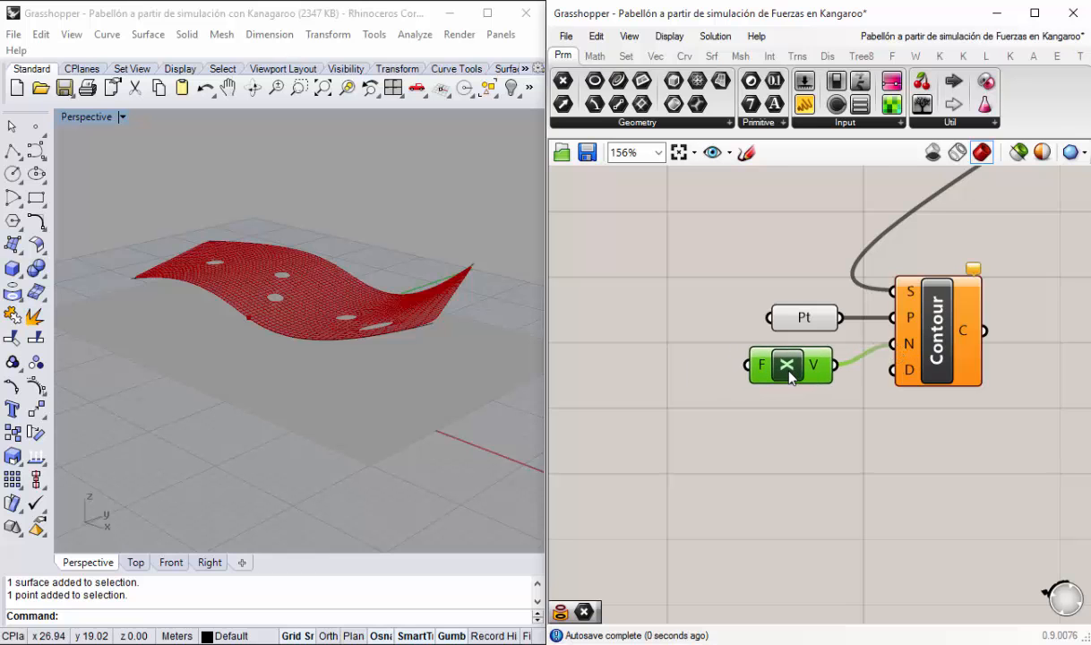
Step: View the roof closer from above and compare it with the reference pavilion render in Photos
right_drag(294, 311, 280, 325)
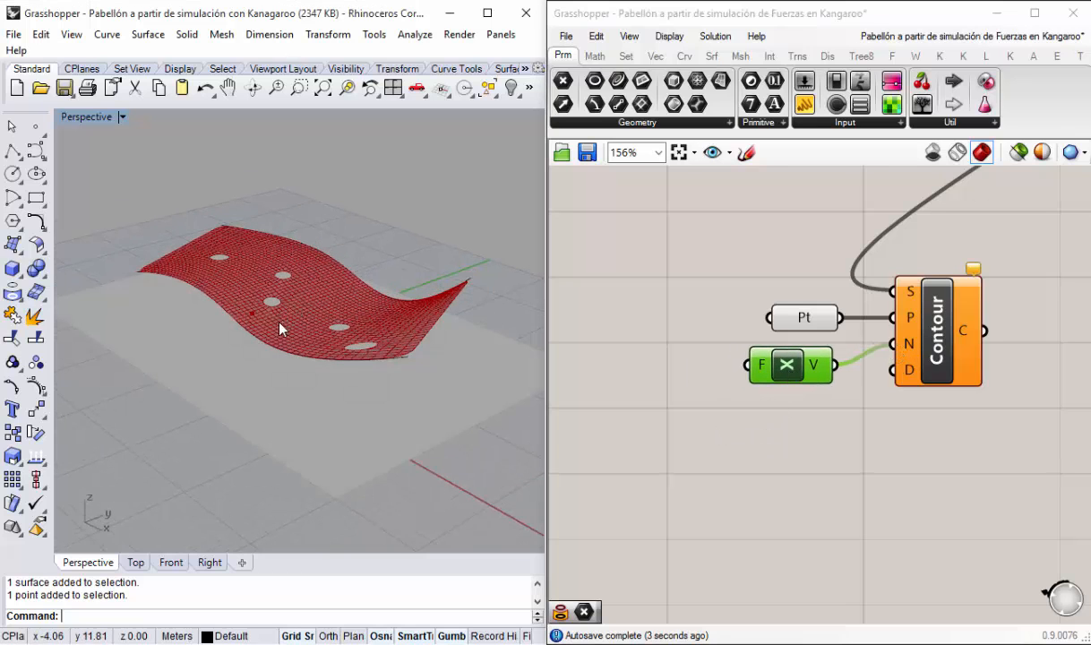
scroll(278, 322, up, 2)
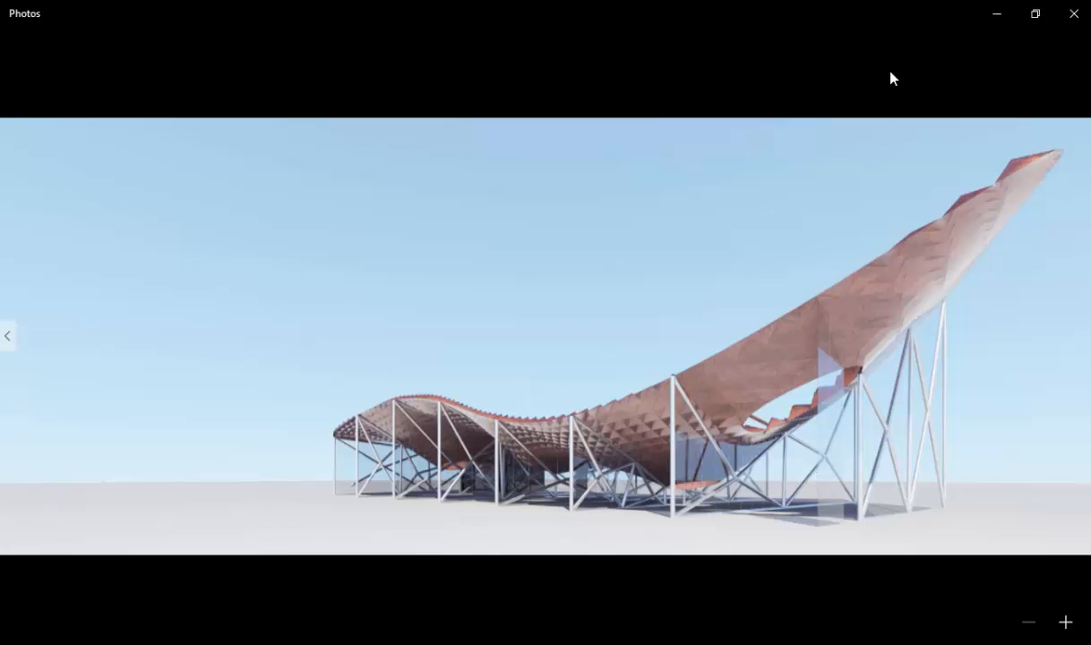
click(997, 12)
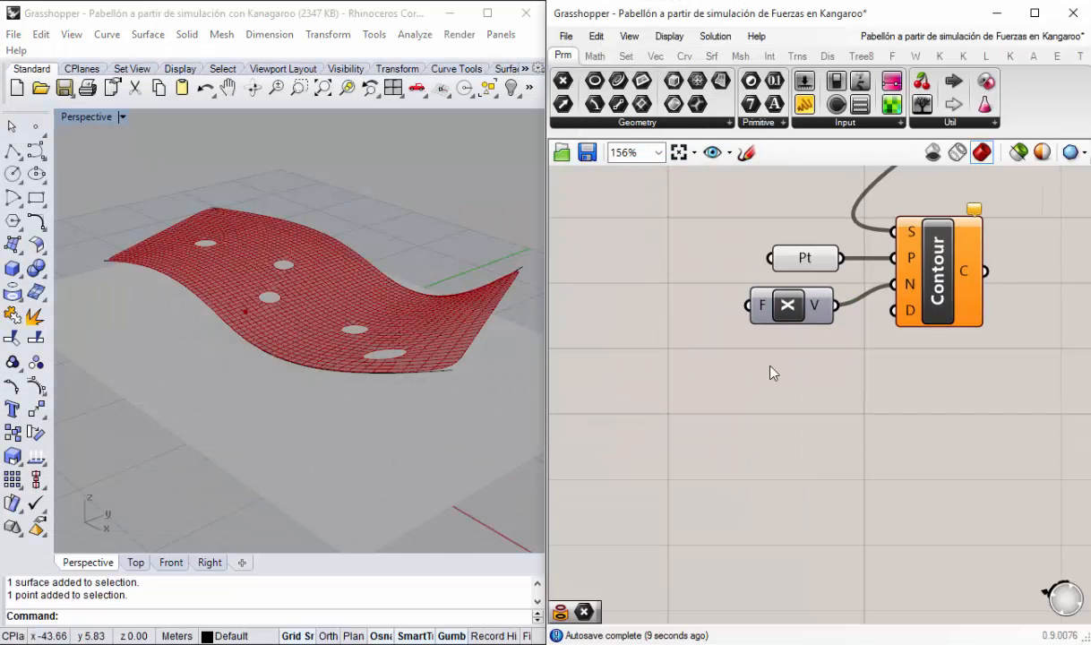
Step: Move the Unit X vector up beside Contour's N input, add a number slider with value 6 and connect it to Contour's D input
drag(780, 307, 773, 296)
double_click(735, 365)
text(6)
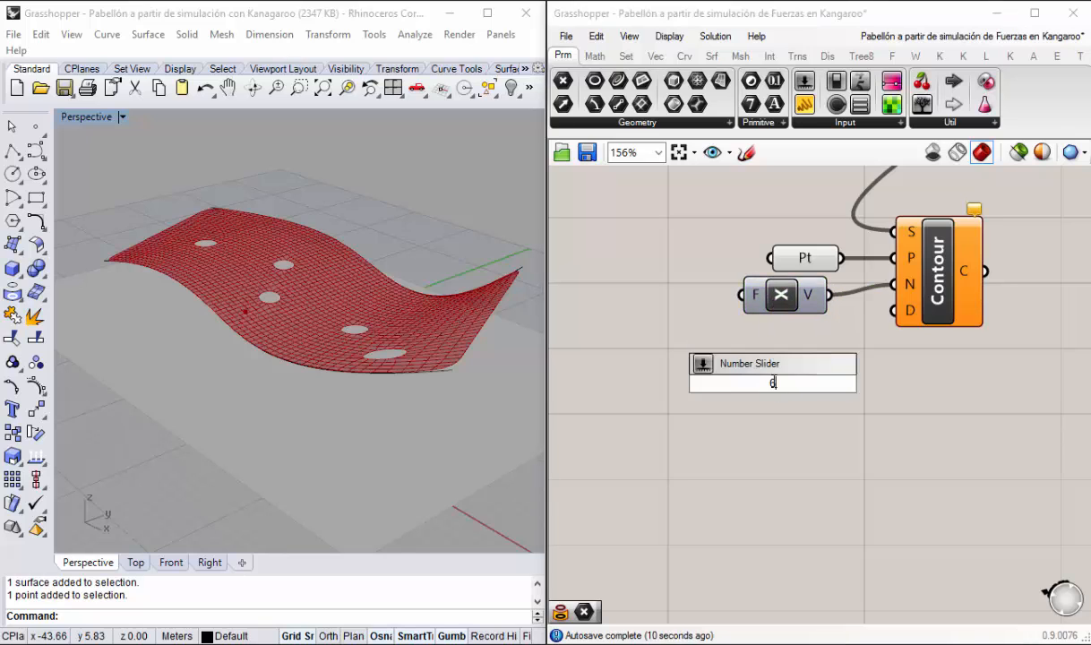
key(Return)
drag(882, 381, 891, 312)
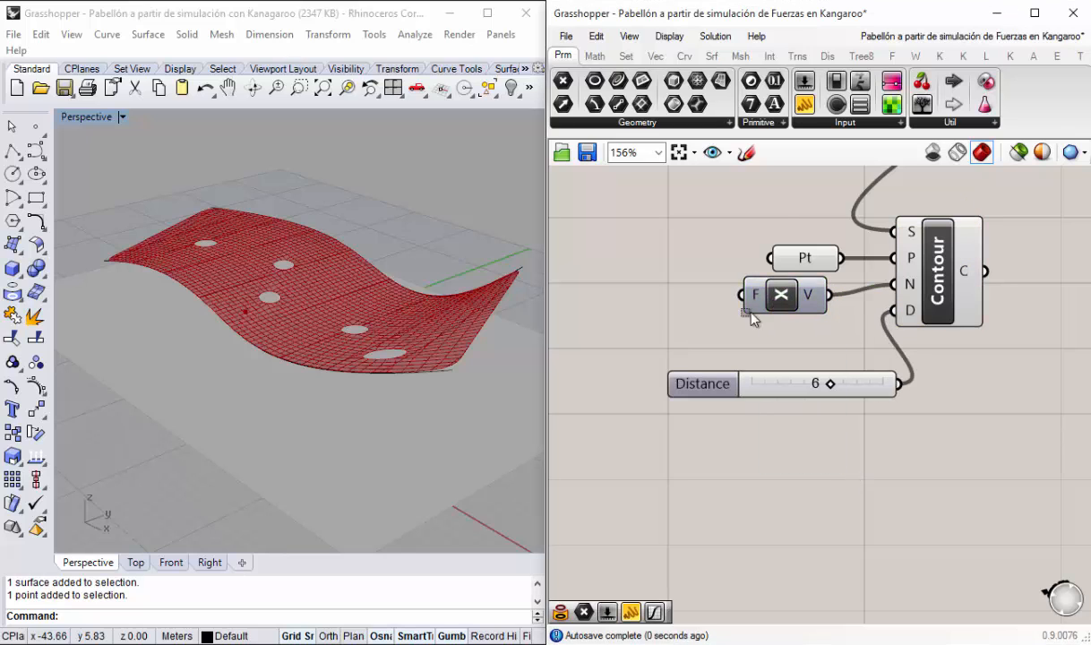
Step: Left-align the Point parameter, Unit X vector and Distance slider, and distribute them evenly in height
drag(840, 239, 757, 455)
click(771, 409)
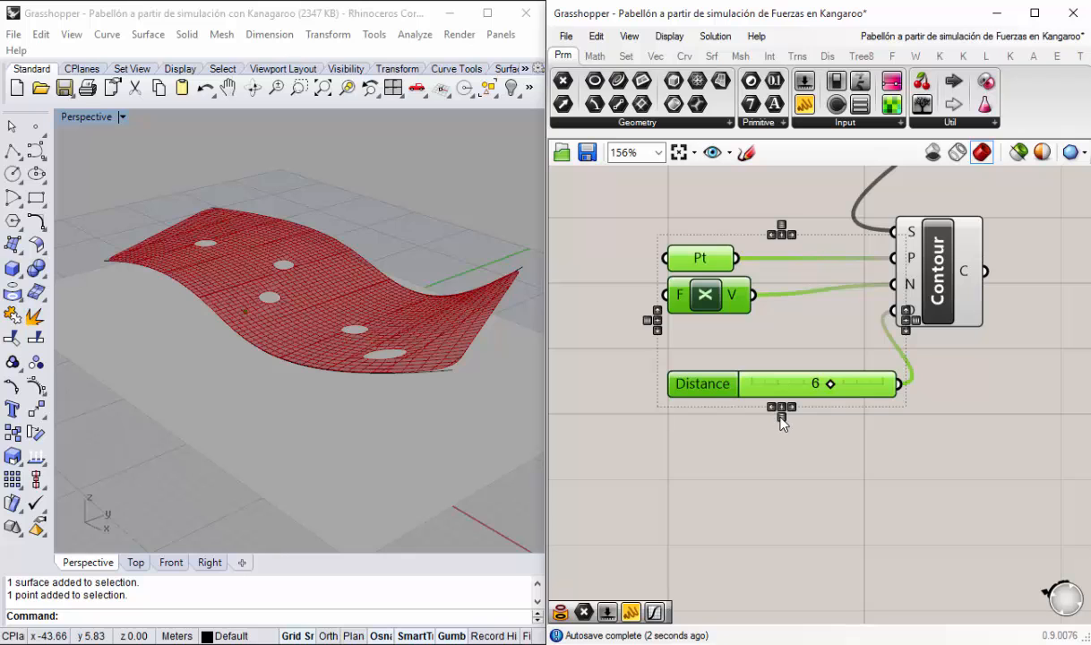
click(782, 418)
click(723, 447)
Step: Hide the preview of the wbCatmullClark component and show the preview of the Mesh parameter in the Malla de Cubierta Simulada group
right_drag(884, 484, 814, 478)
right_drag(264, 321, 268, 368)
scroll(738, 333, down, 4)
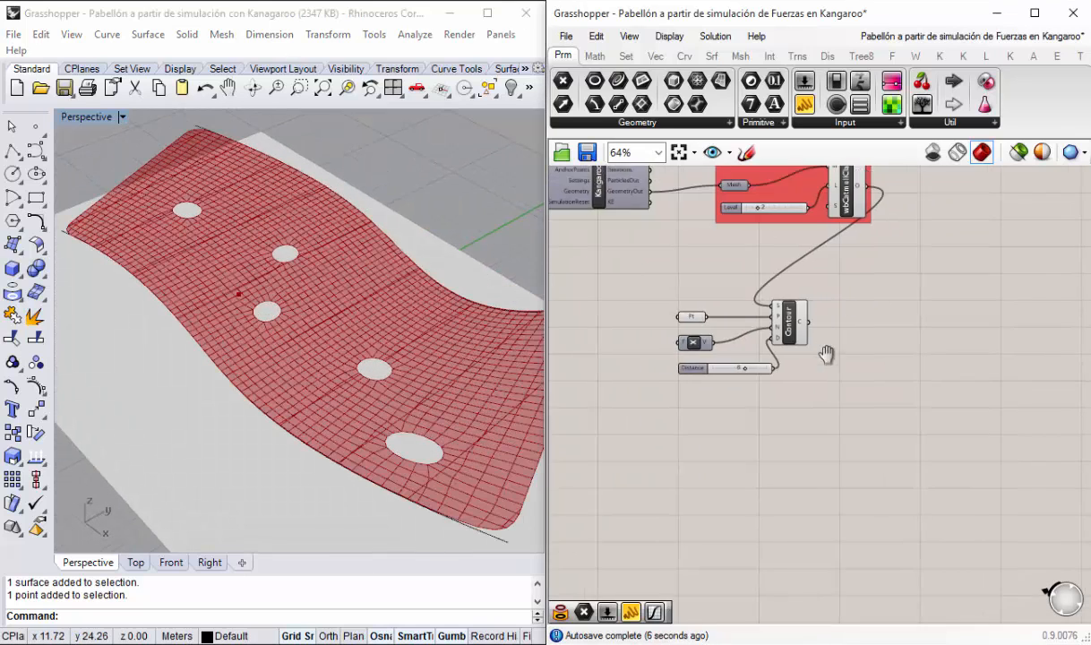
scroll(817, 244, up, 1)
right_click(825, 235)
click(860, 262)
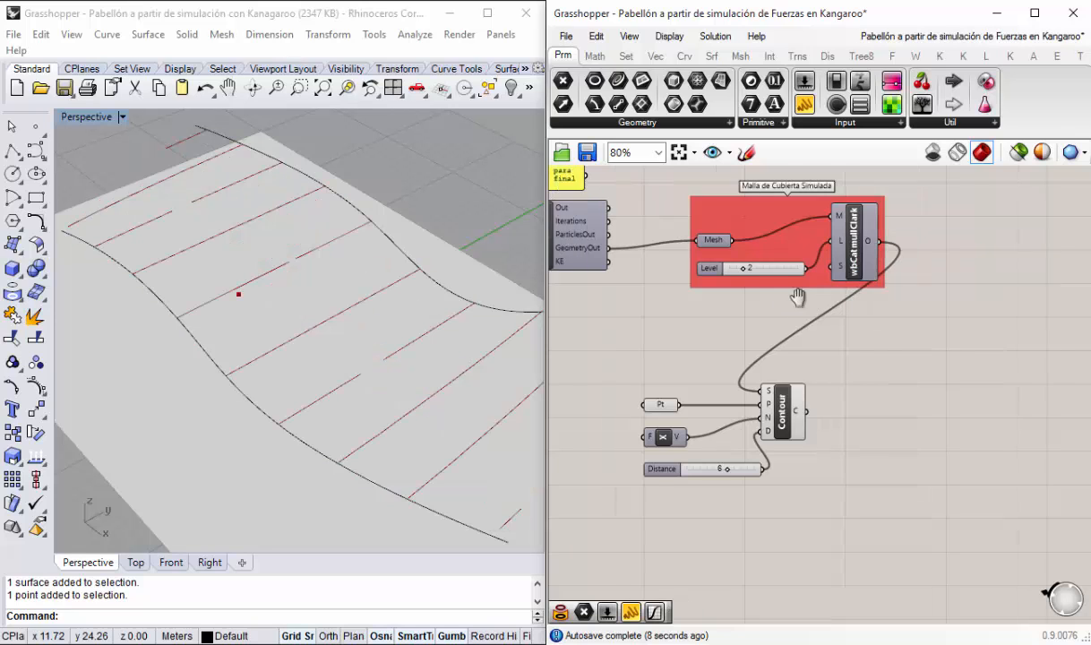
scroll(797, 292, up, 1)
click(731, 240)
right_click(731, 242)
click(742, 272)
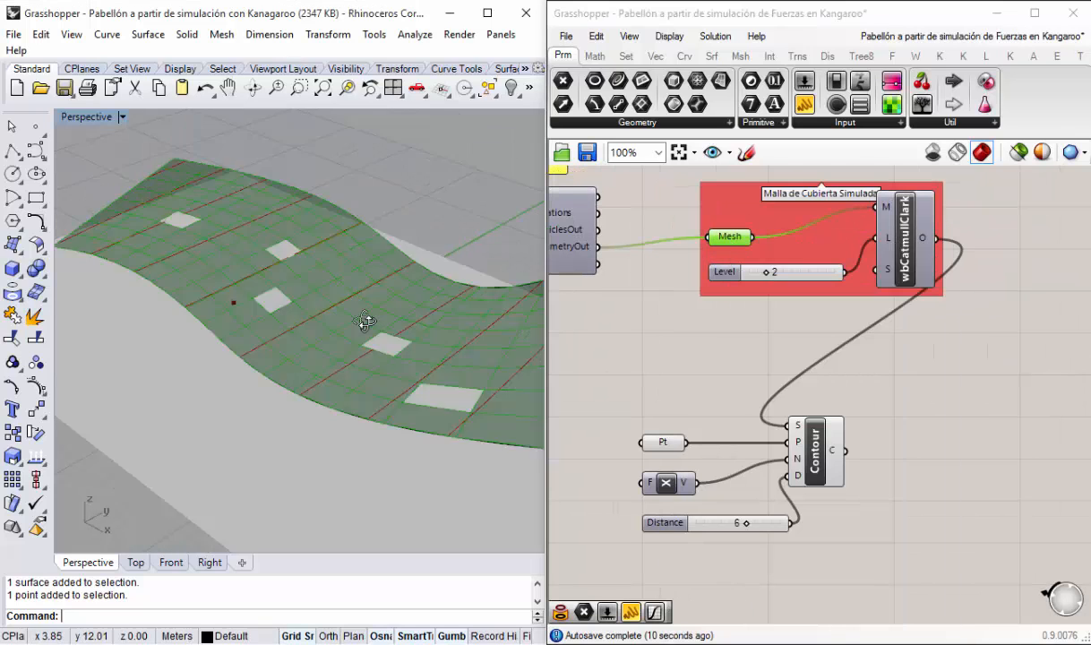
Step: Highlight the Contour component and its Unit X vector to examine the contour lines' direction on the roof mesh
right_drag(360, 319, 421, 294)
click(701, 381)
right_drag(701, 382, 699, 402)
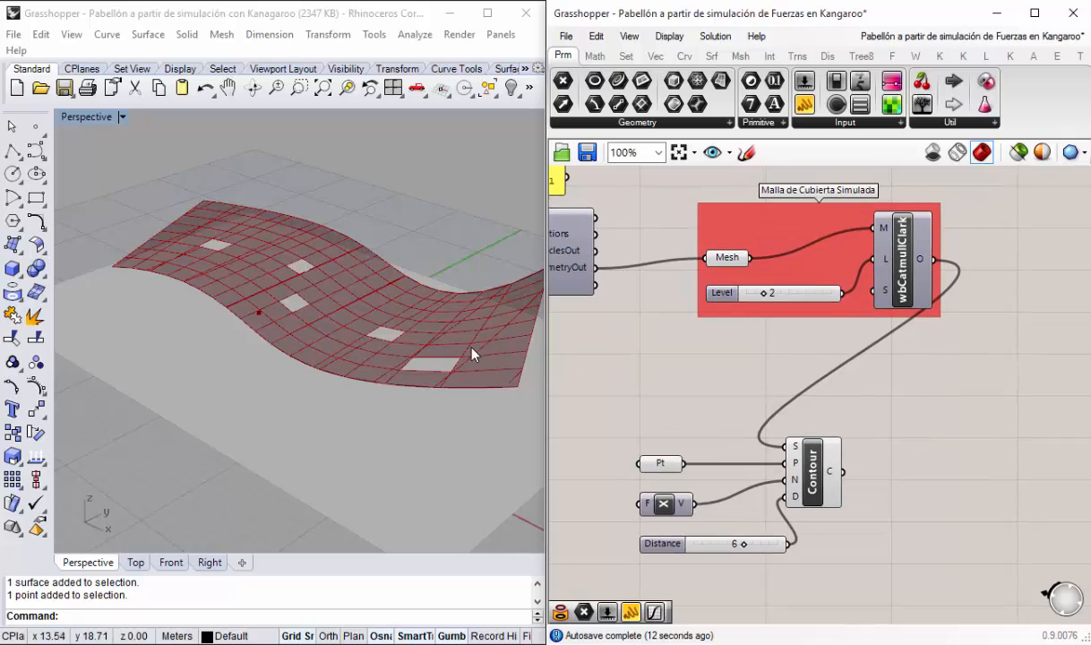
right_drag(337, 333, 344, 369)
click(800, 478)
right_drag(295, 304, 280, 348)
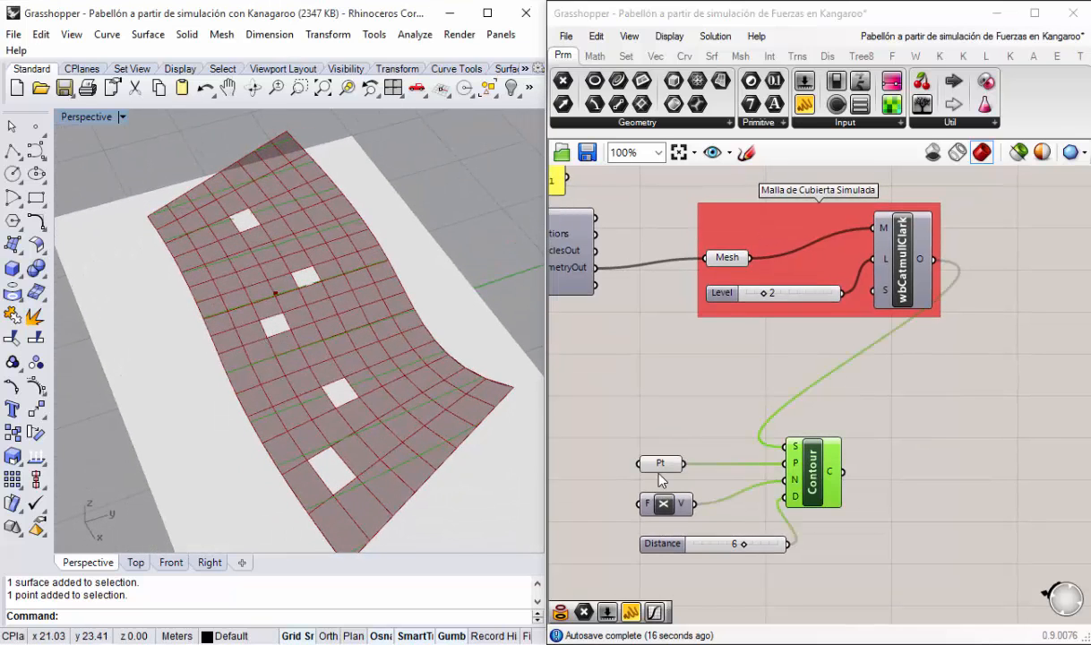
right_drag(682, 495, 723, 408)
scroll(723, 408, up, 1)
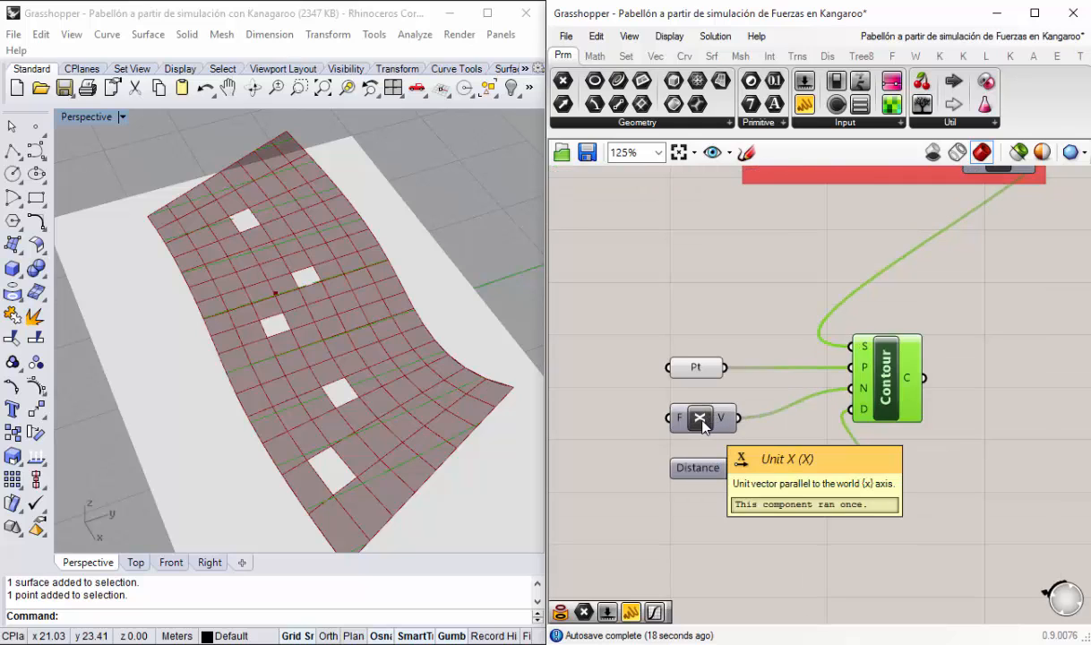
click(705, 421)
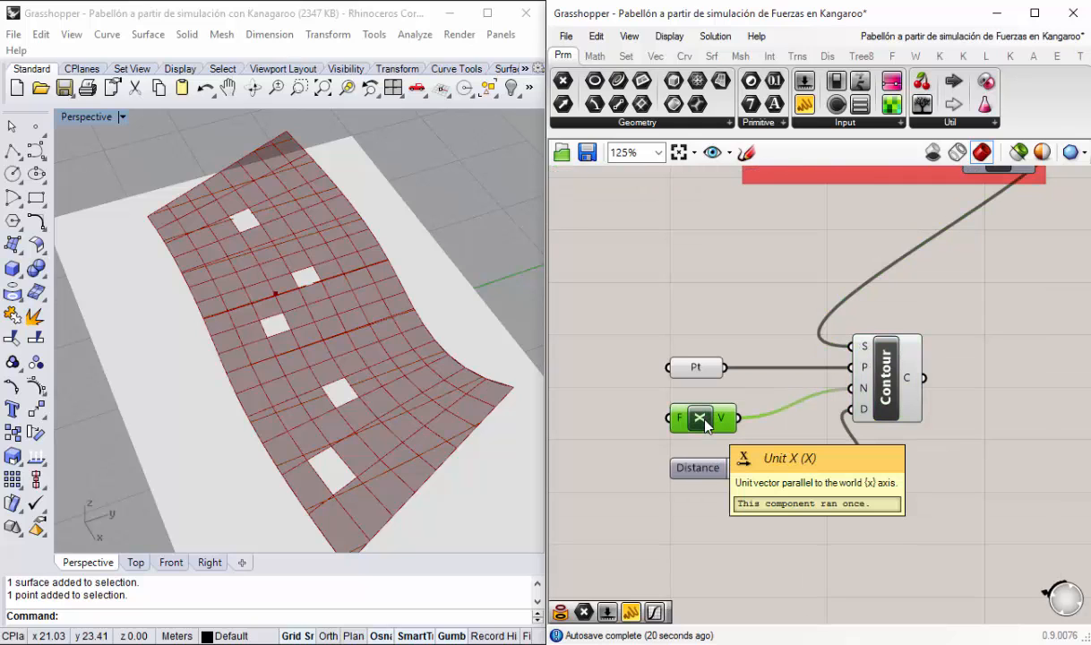
right_drag(740, 360, 806, 278)
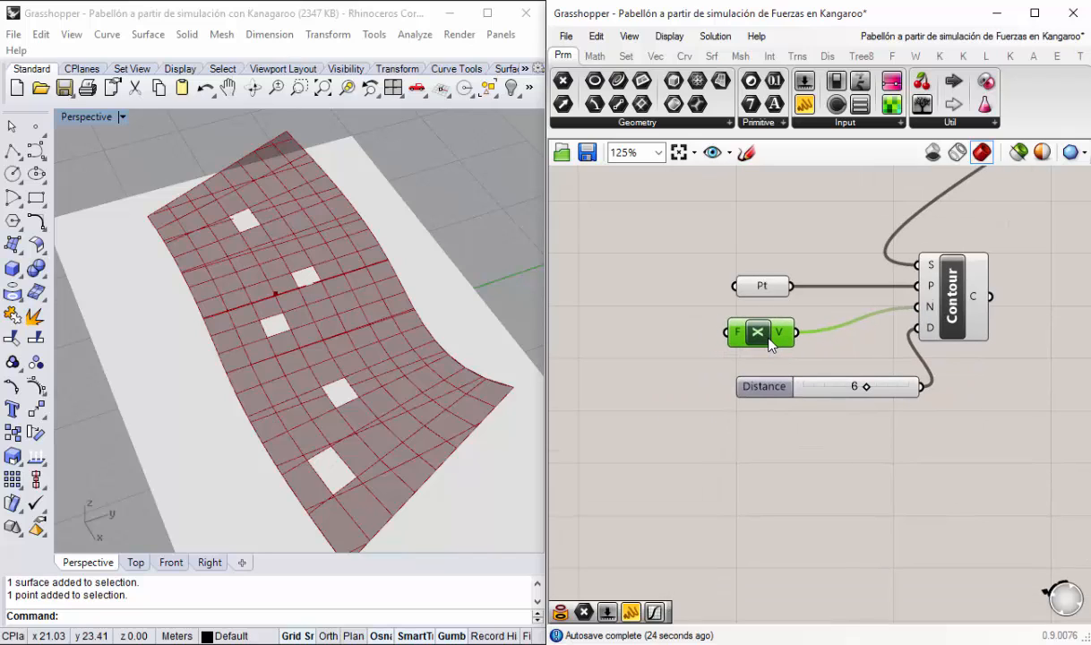
Step: Try a new Unit Y vector instead of Unit X in Contour's N input, and set the Distance slider to 3
drag(766, 348, 915, 311)
double_click(667, 267)
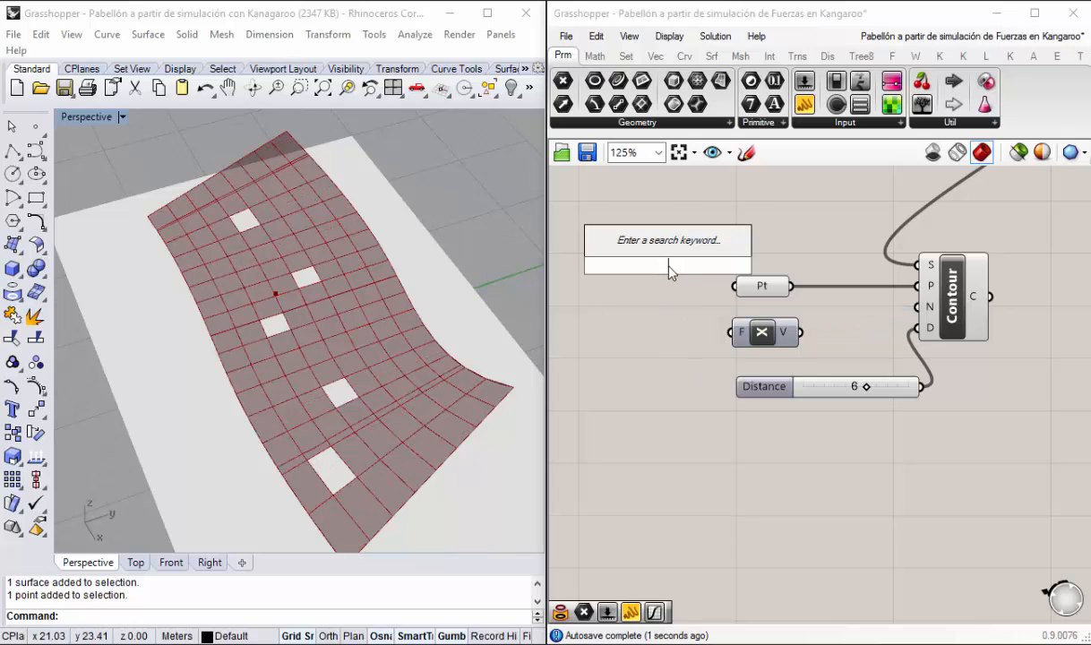
text(y)
click(627, 244)
drag(665, 261, 667, 354)
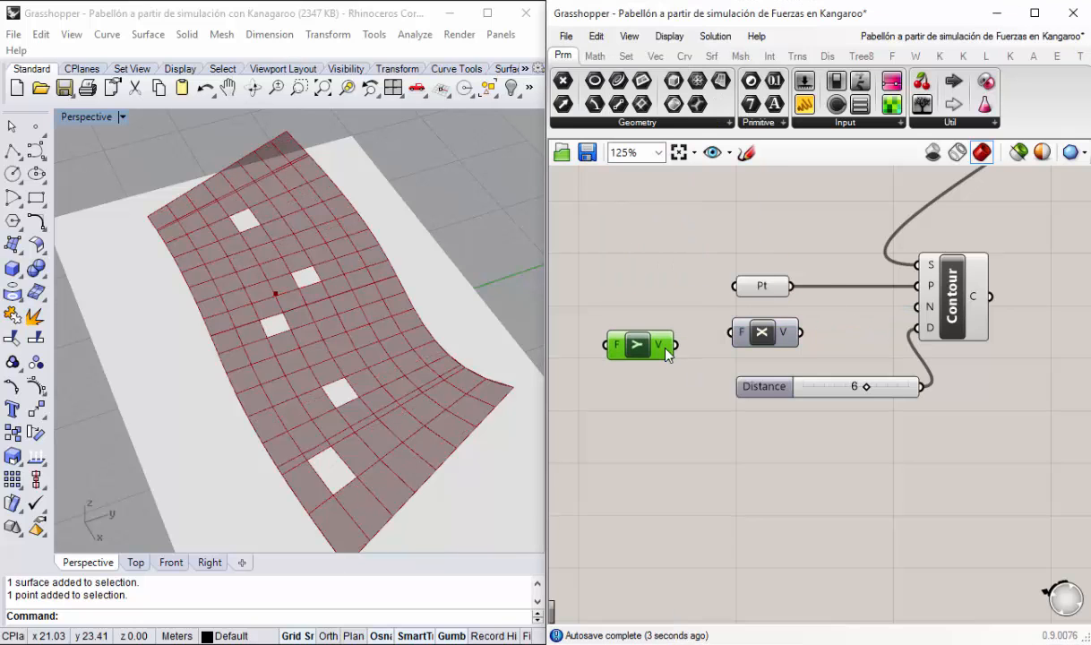
drag(740, 334, 919, 307)
right_drag(353, 373, 346, 338)
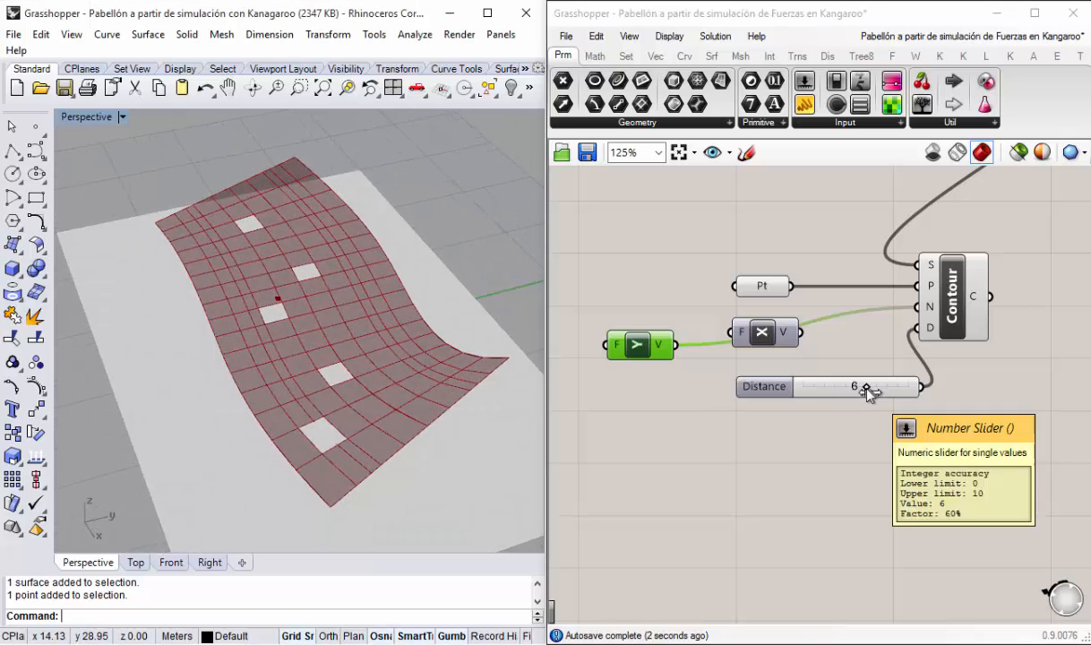
drag(865, 387, 825, 385)
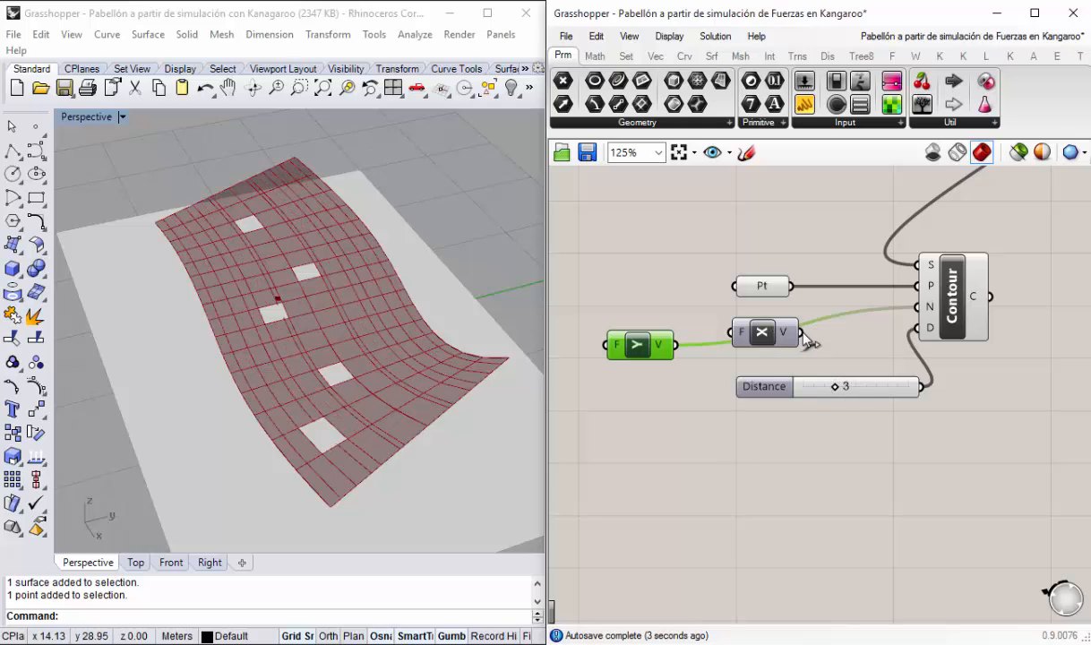
Step: Connect Unit X to Contour's N input again and delete the Unit Y vector
drag(800, 332, 931, 308)
drag(641, 344, 639, 366)
key(Delete)
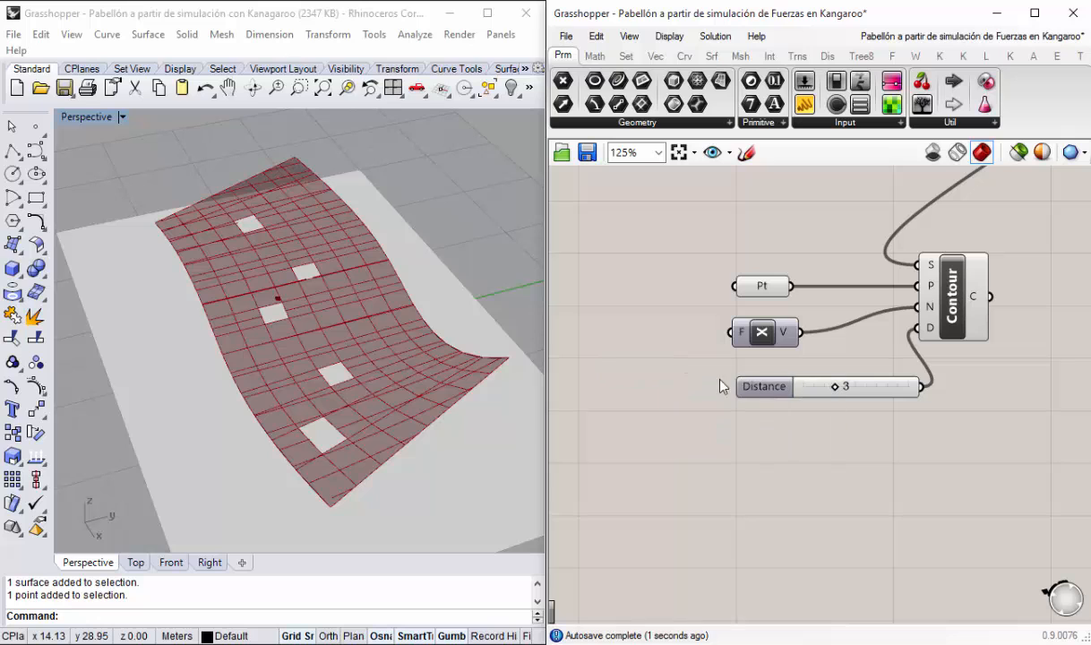
Step: View the supports in the reference pavilion render in Photos, then return to Grasshopper
click(0, 199)
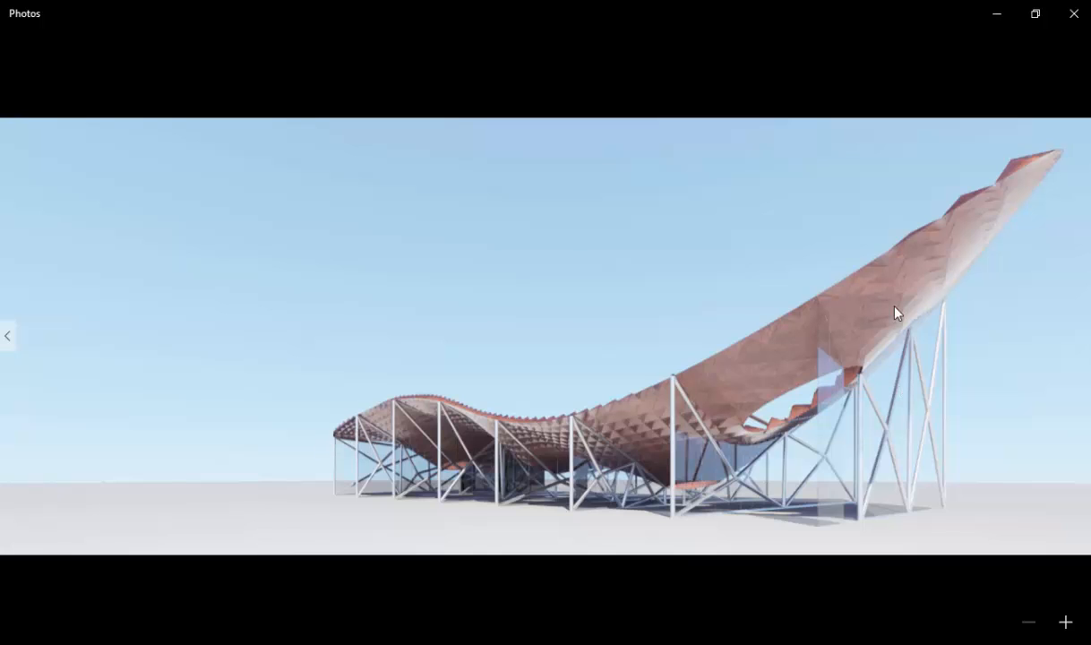
click(996, 20)
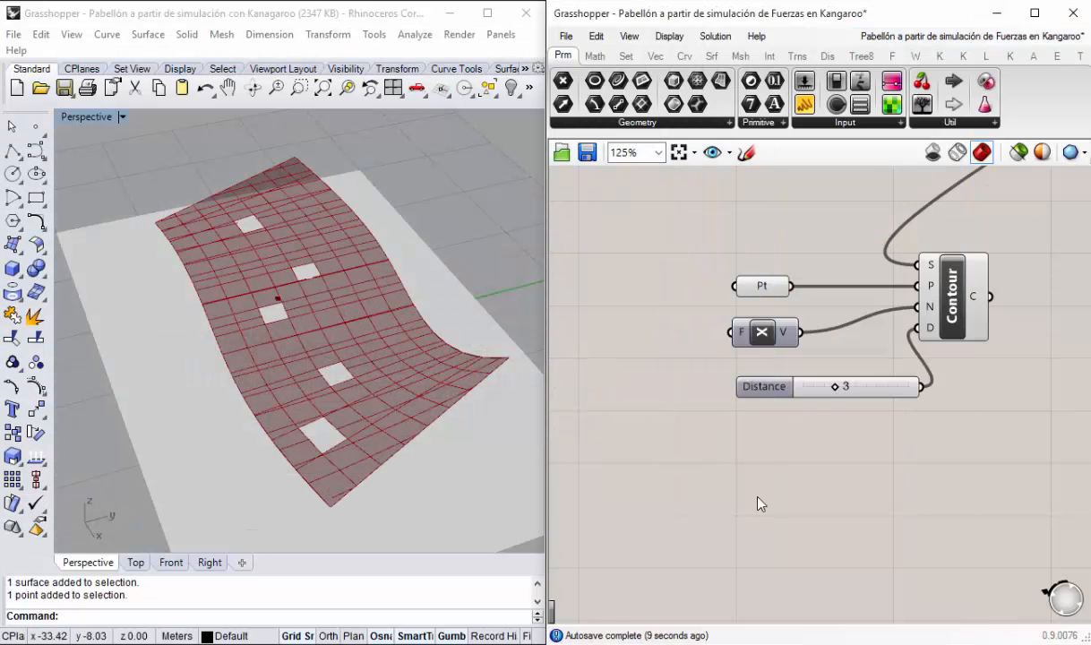
Step: Left-align and evenly space Contour's three input components, and set the Distance slider to 6
right_drag(759, 499, 699, 480)
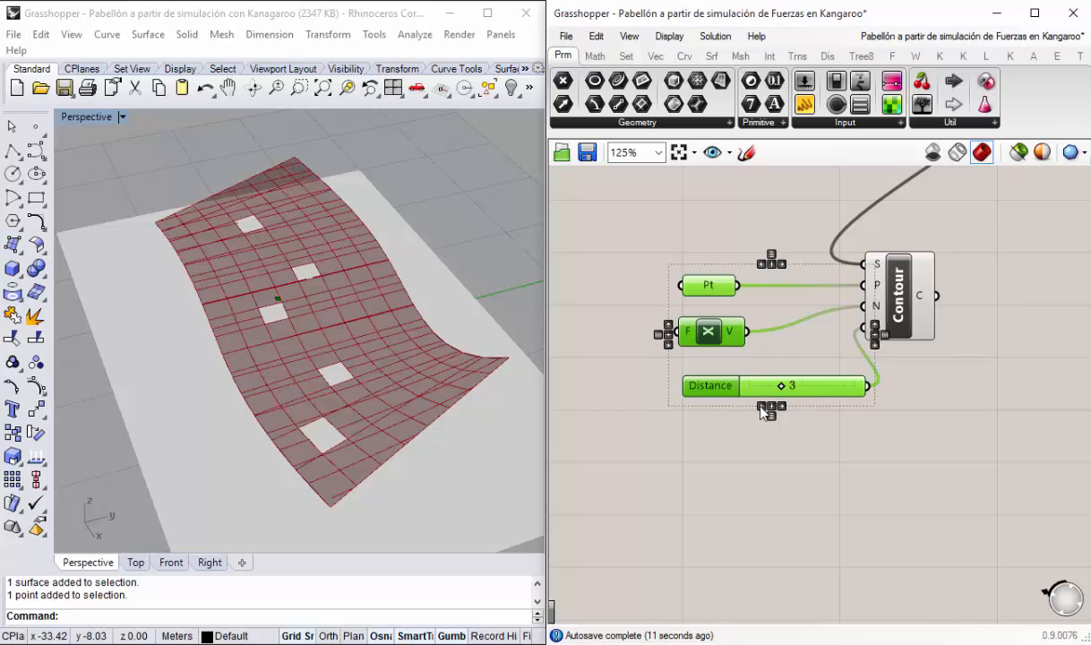
click(761, 408)
right_click(820, 455)
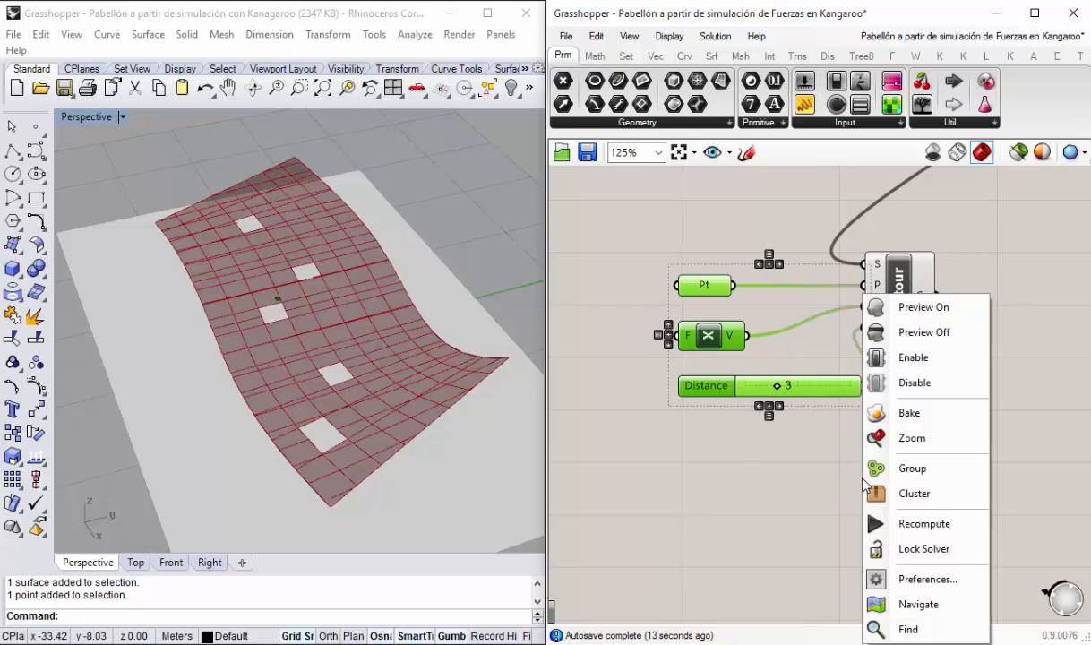
click(795, 441)
scroll(797, 382, up, 1)
drag(775, 383, 822, 395)
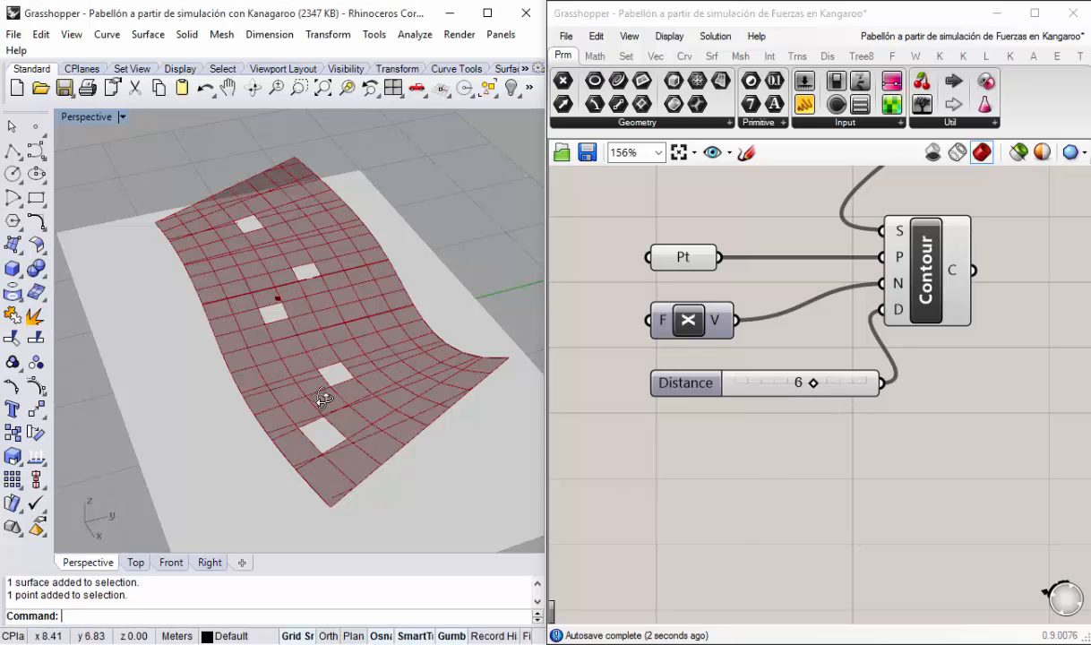
Step: Examine the contoured roof and the ground surface beneath it, and compare them with the pavilion render in Photos
right_drag(324, 397, 454, 421)
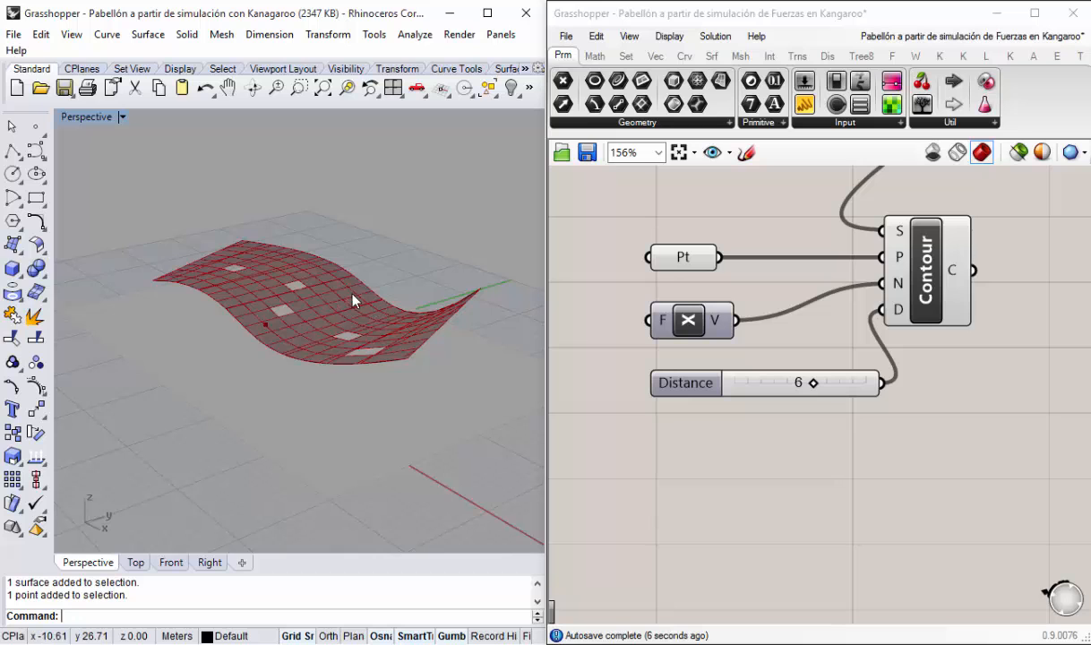
right_drag(356, 299, 398, 343)
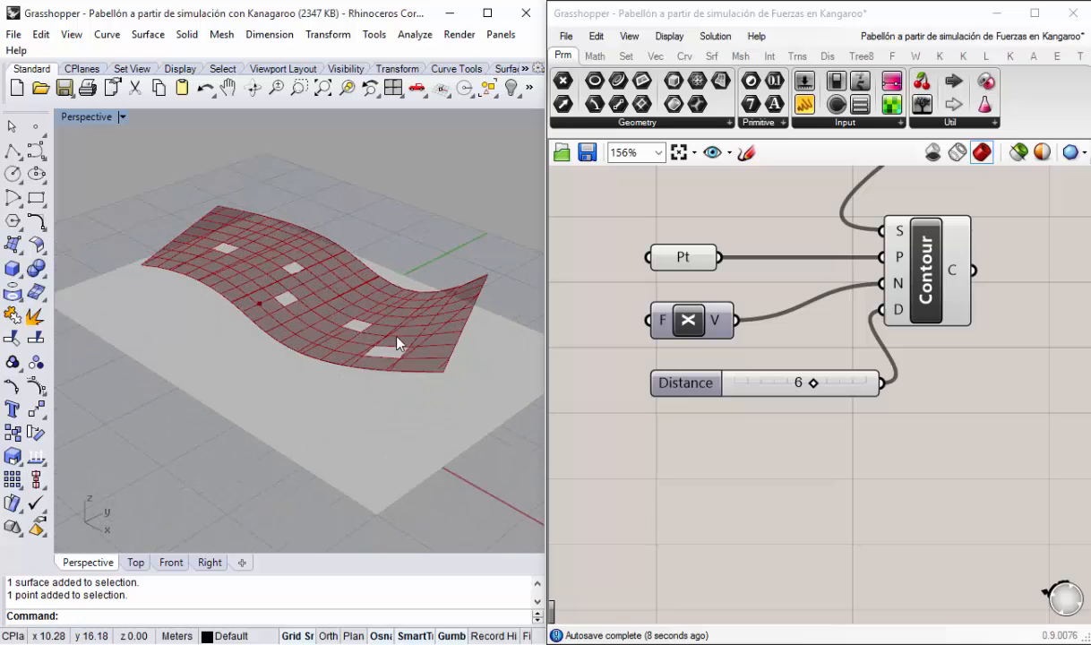
click(934, 318)
right_drag(490, 294, 284, 380)
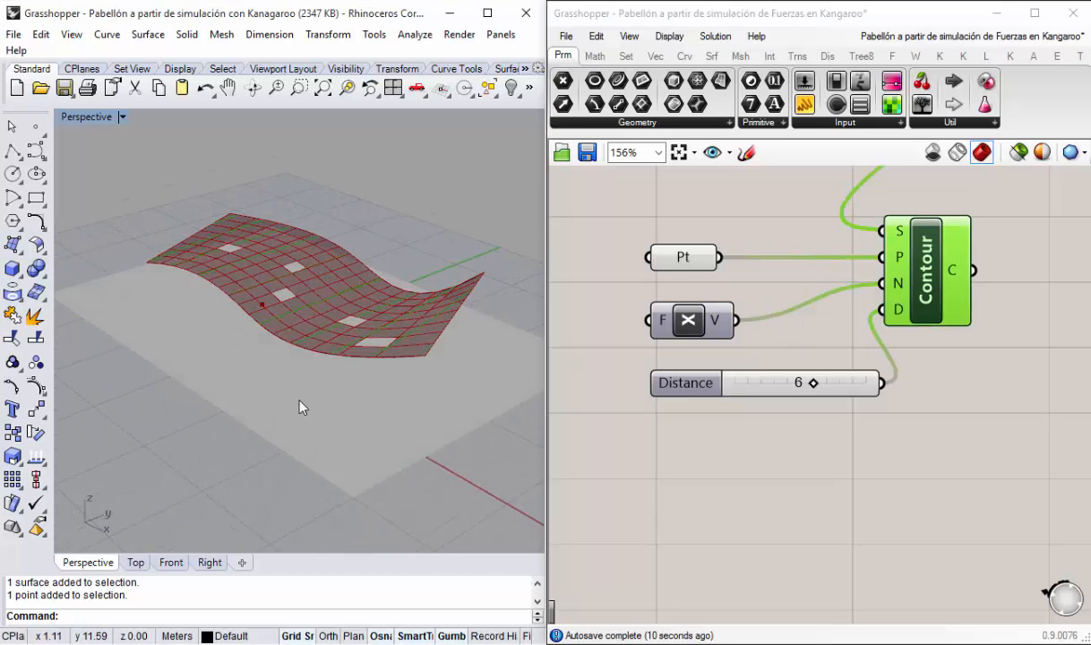
click(285, 379)
right_drag(368, 528, 312, 356)
key(alt+Tab)
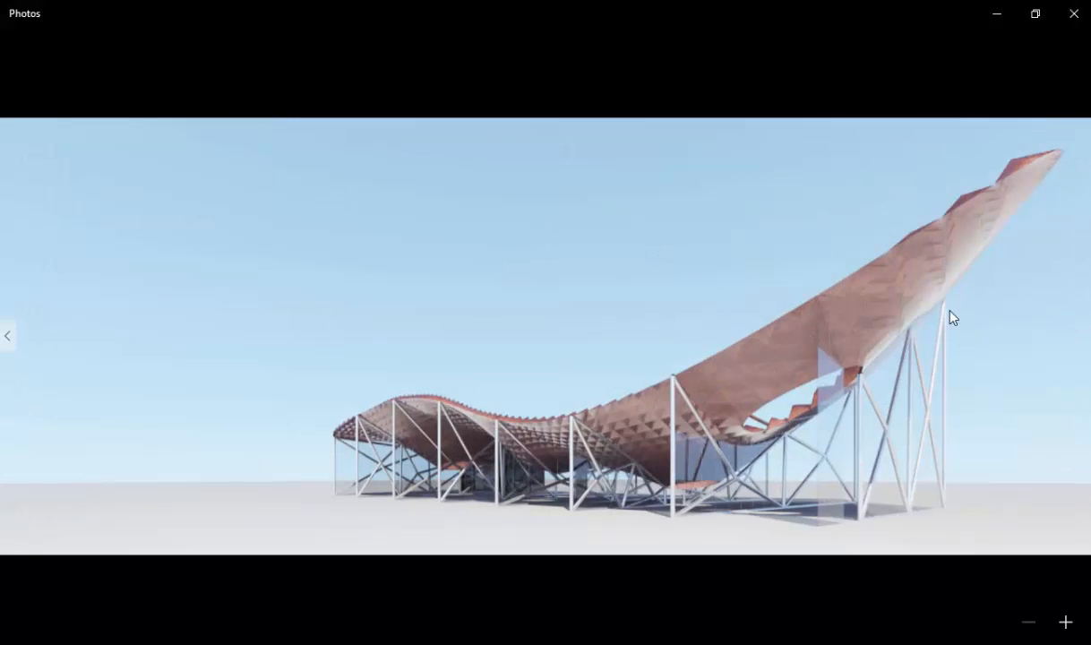
click(994, 13)
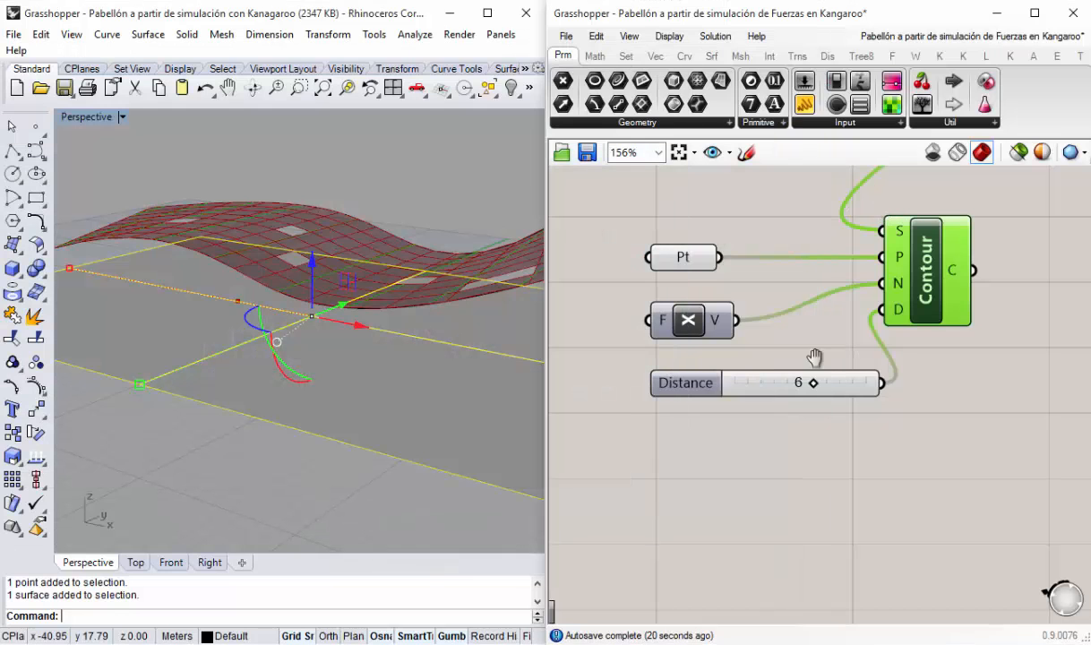
Step: Highlight the Contour component and examine its curves on the roof from a higher angle
scroll(895, 430, down, 2)
right_drag(921, 437, 823, 451)
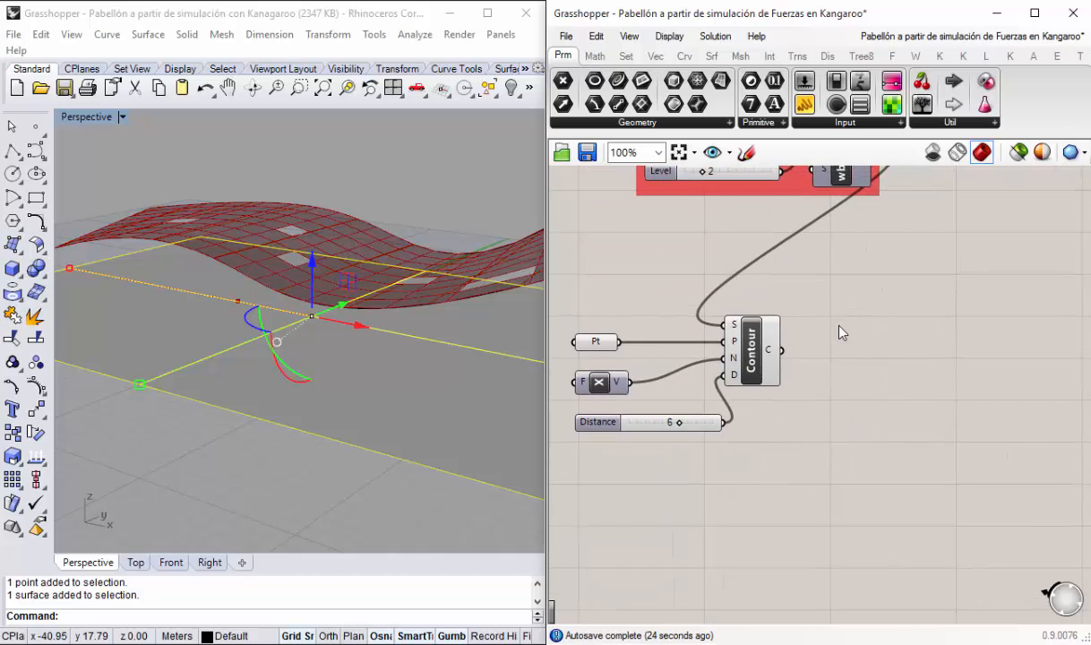
right_drag(369, 321, 374, 385)
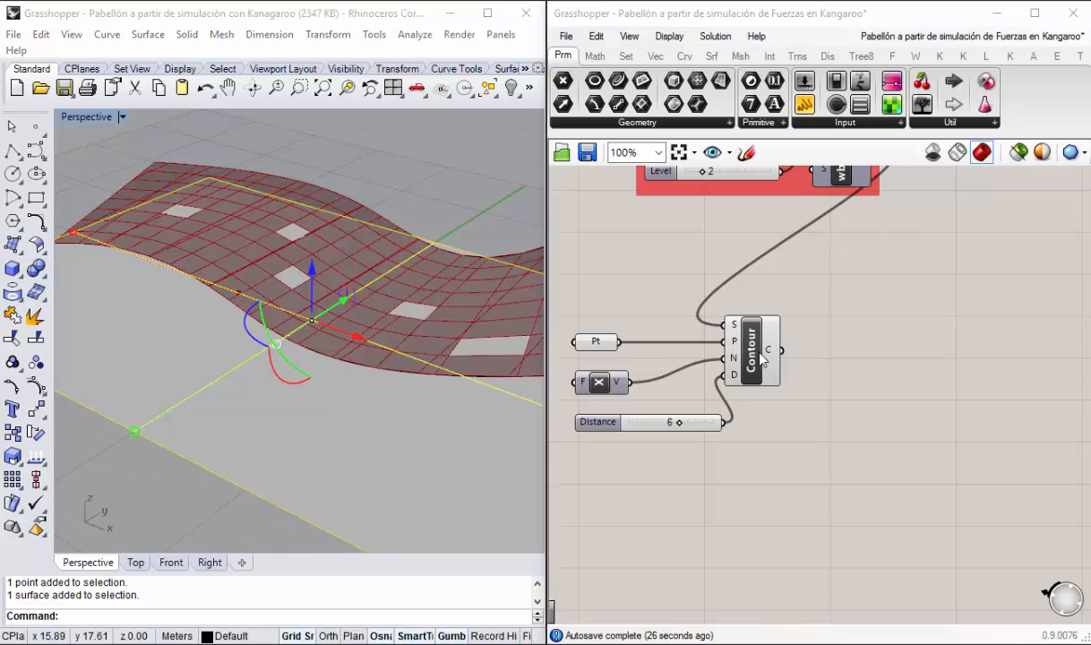
click(759, 353)
click(425, 179)
click(753, 376)
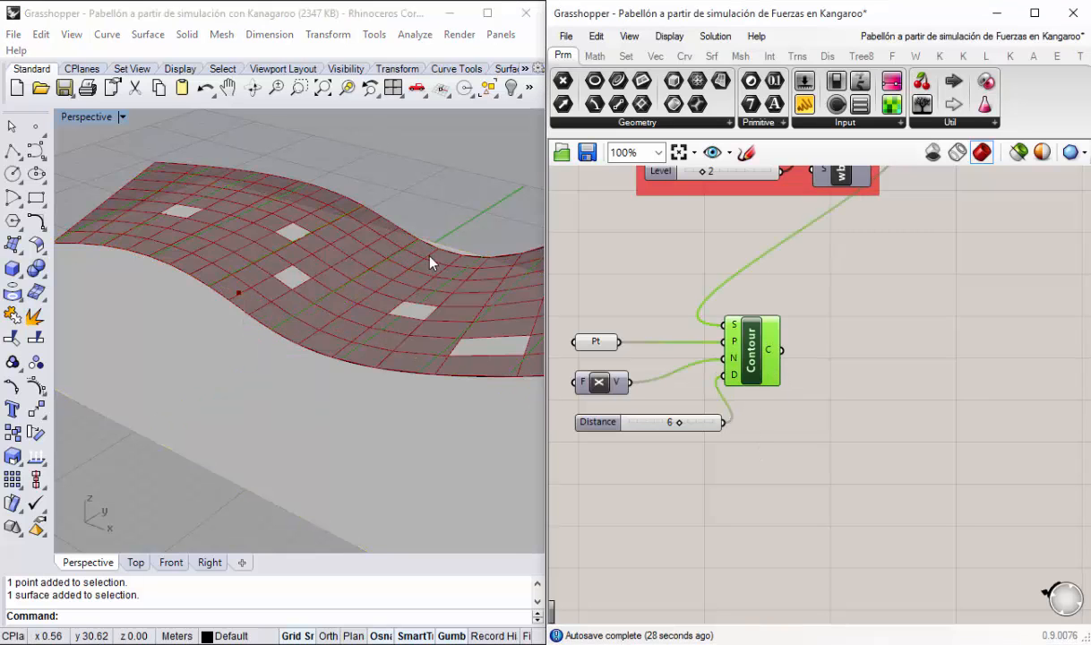
right_drag(430, 262, 353, 319)
click(877, 374)
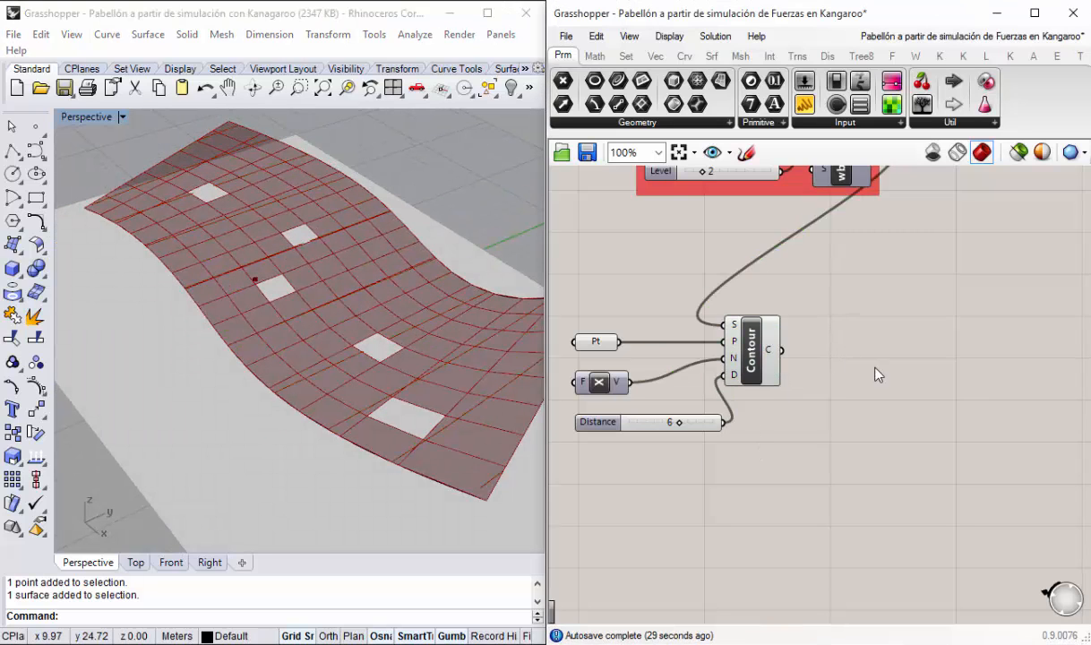
Step: Add the Project component for projecting curves onto a Brep and place it beside Contour, leaving its inputs unconnected
double_click(901, 342)
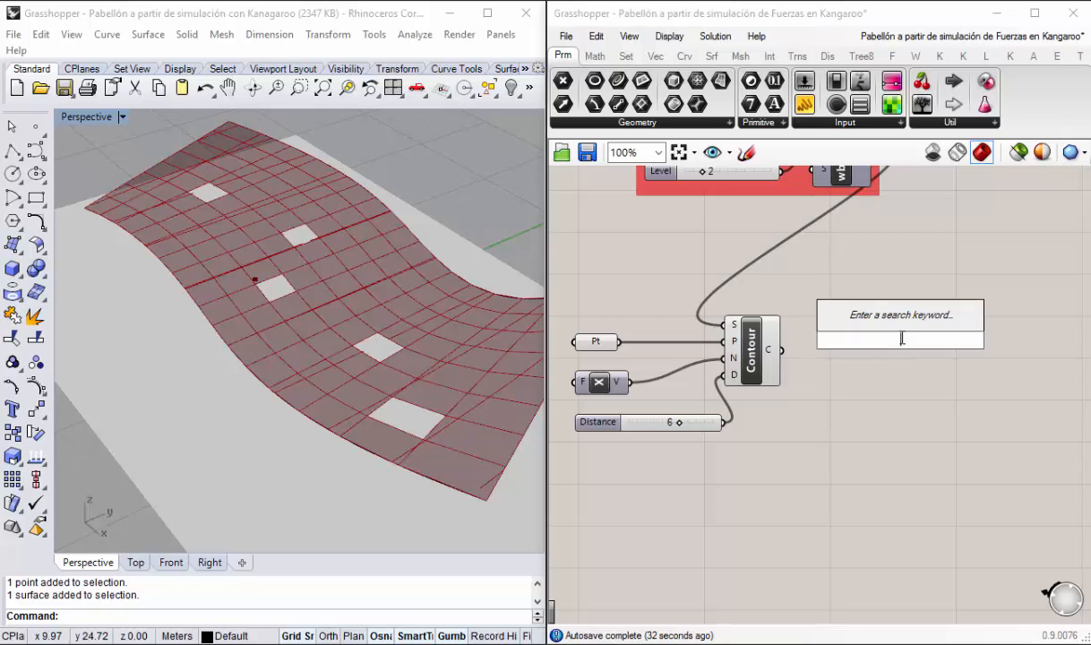
text(project)
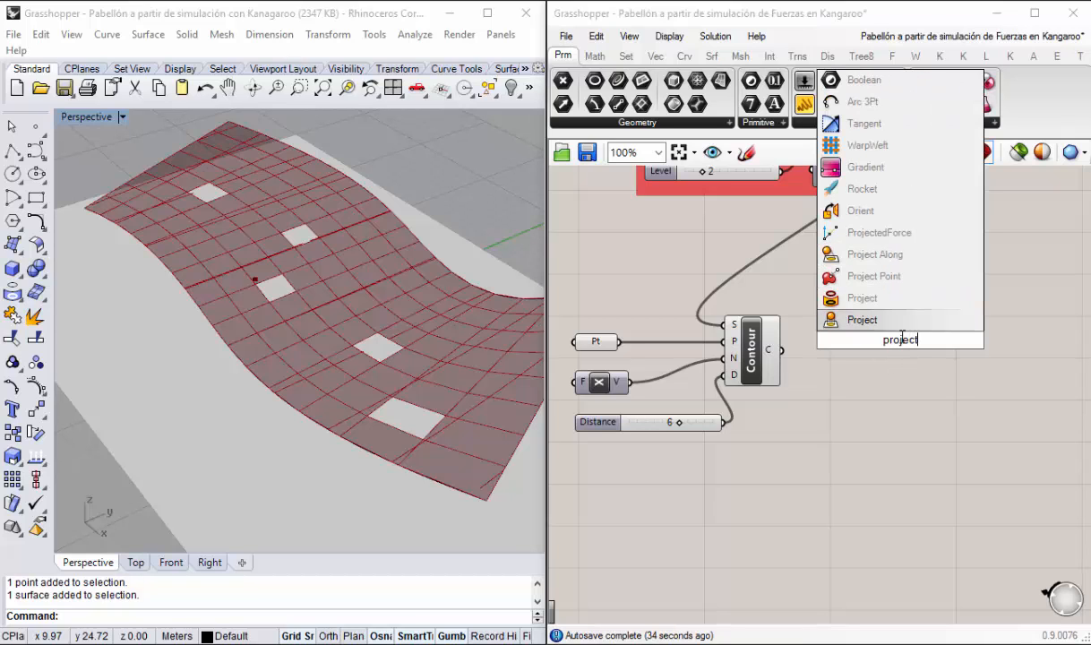
click(864, 299)
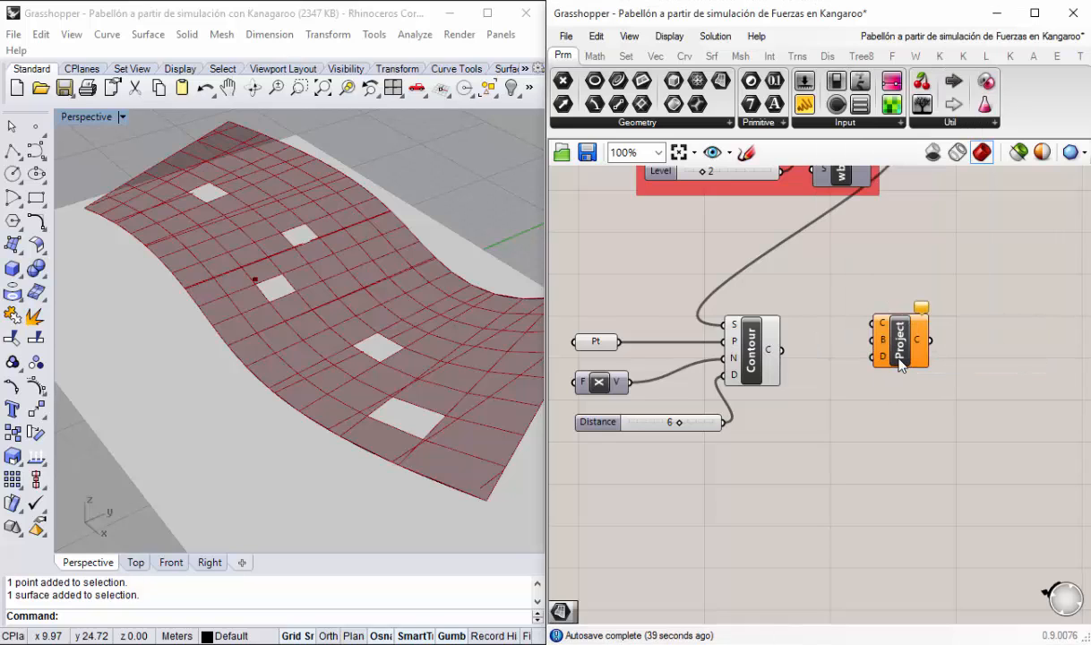
drag(903, 360, 908, 351)
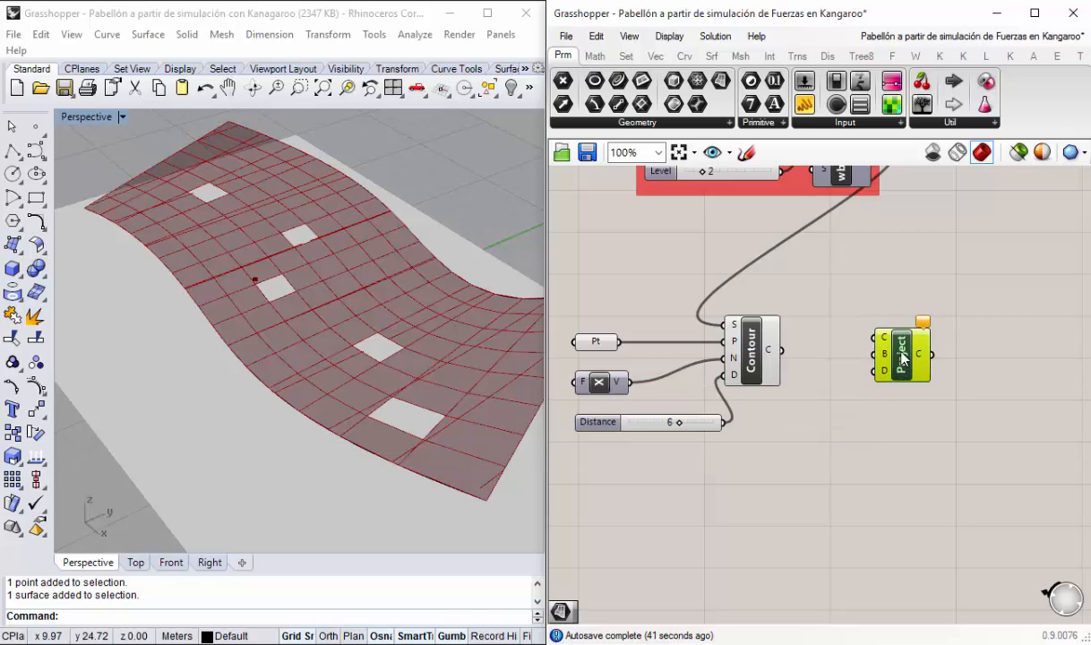
click(751, 358)
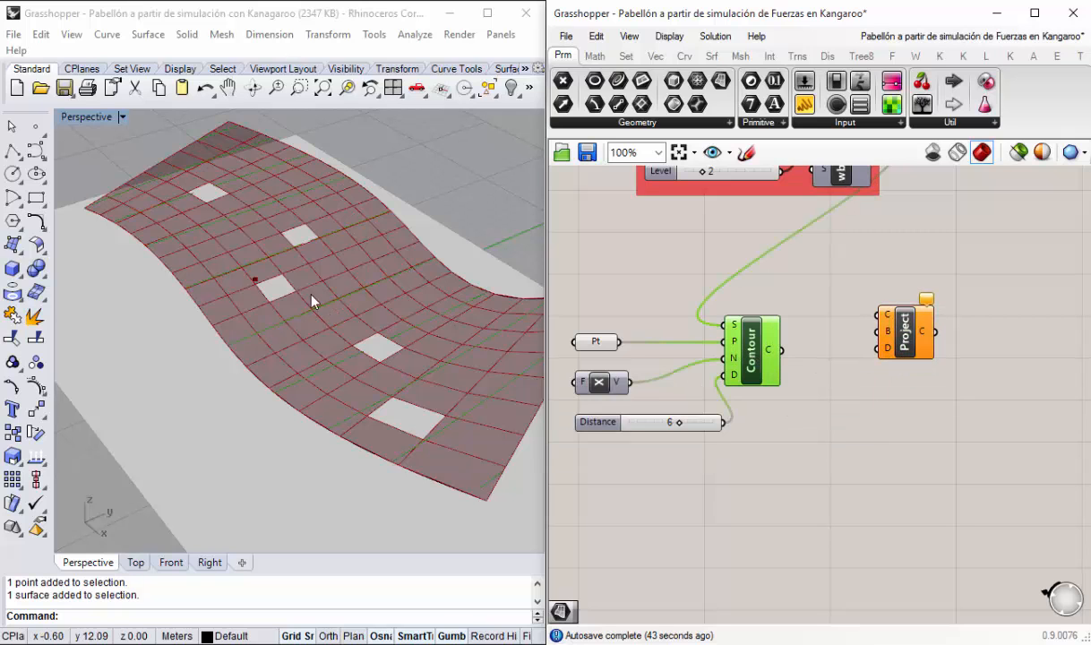
Step: Connect Contour's curve output to Project's Curve input
right_drag(312, 299, 421, 322)
drag(782, 350, 877, 315)
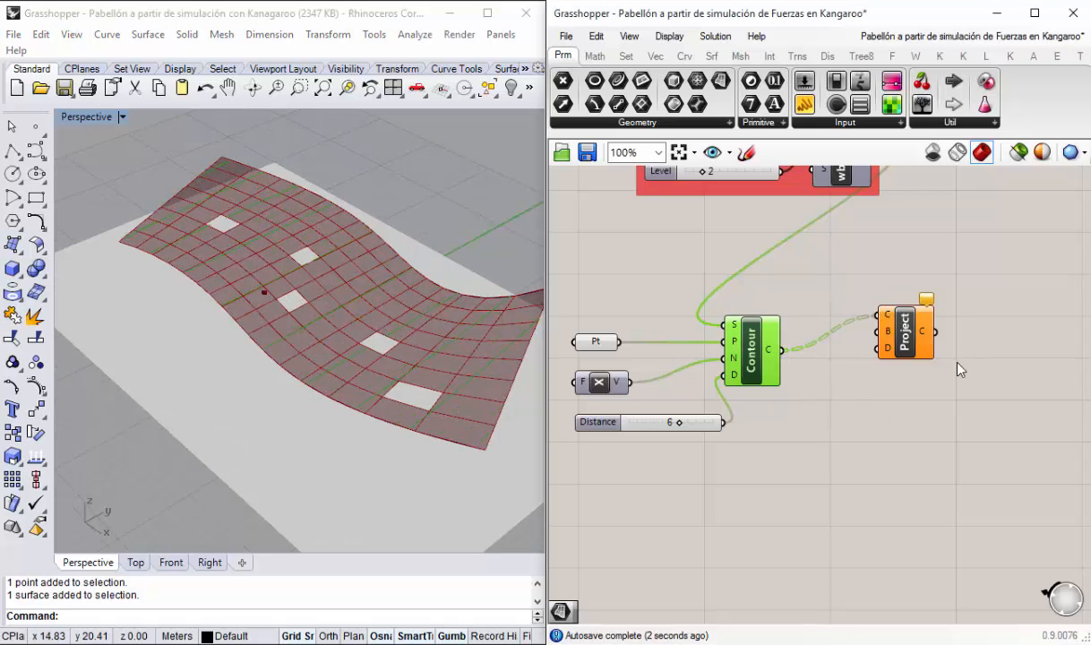
right_drag(309, 463, 408, 471)
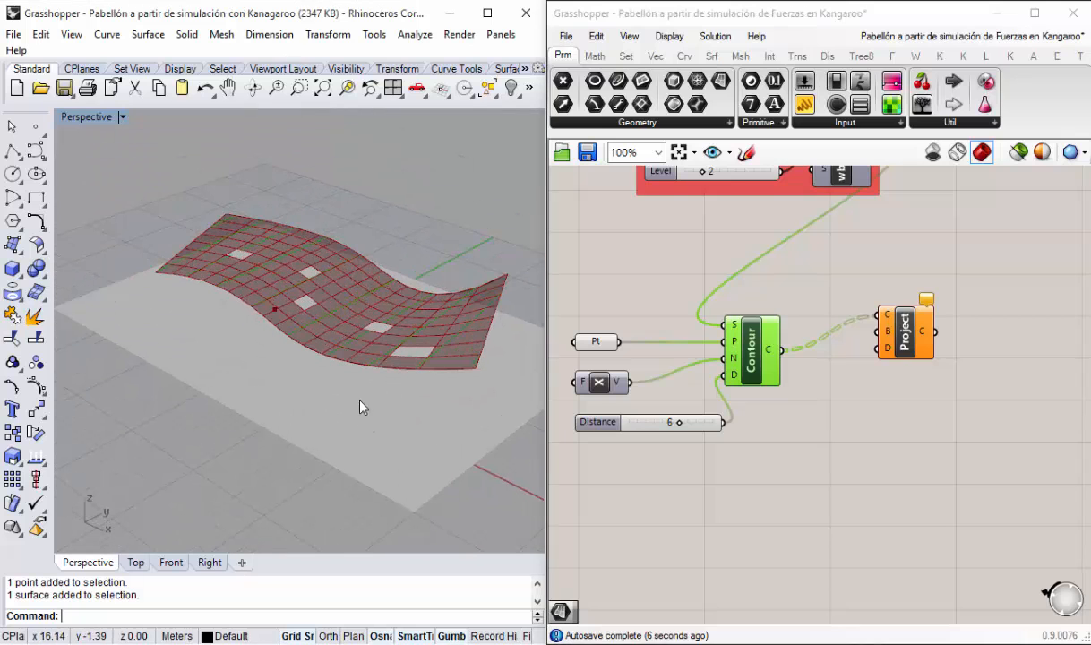
mouse_move(362, 408)
right_down()
mouse_move(397, 401)
mouse_move(402, 428)
mouse_move(349, 428)
mouse_move(373, 426)
mouse_move(410, 454)
mouse_move(346, 438)
mouse_move(296, 376)
right_up()
Step: Identify the ground surface in the viewport and add an empty Surface parameter above the Point parameter
click(190, 316)
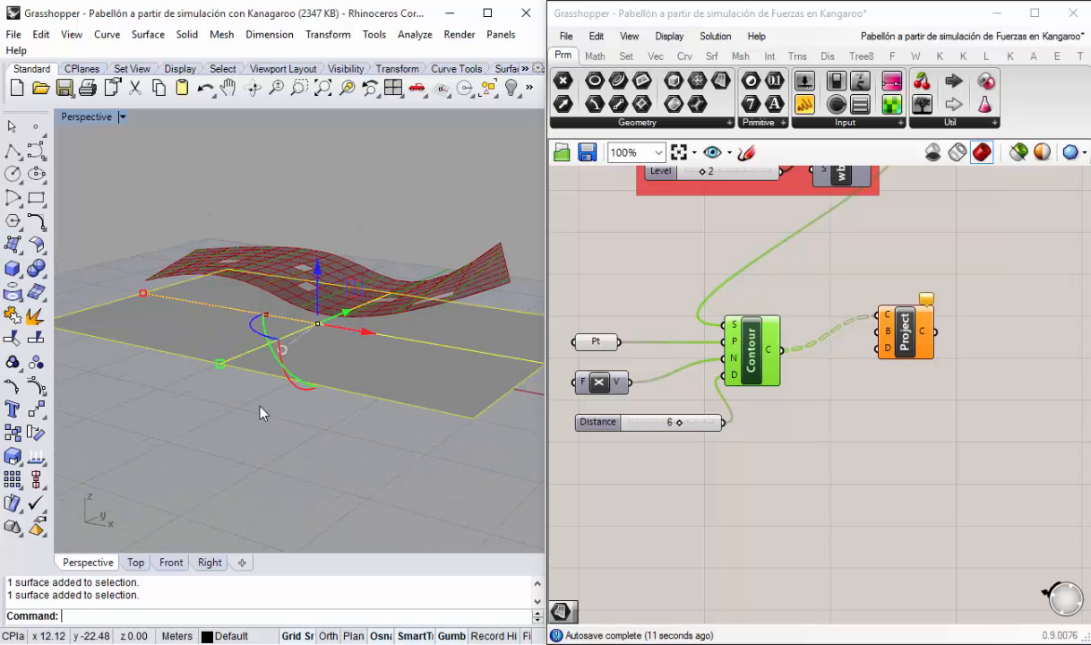
mouse_move(260, 412)
right_down()
mouse_move(261, 370)
mouse_move(241, 390)
mouse_move(284, 343)
mouse_move(219, 336)
mouse_move(261, 372)
mouse_move(243, 351)
right_up()
click(599, 292)
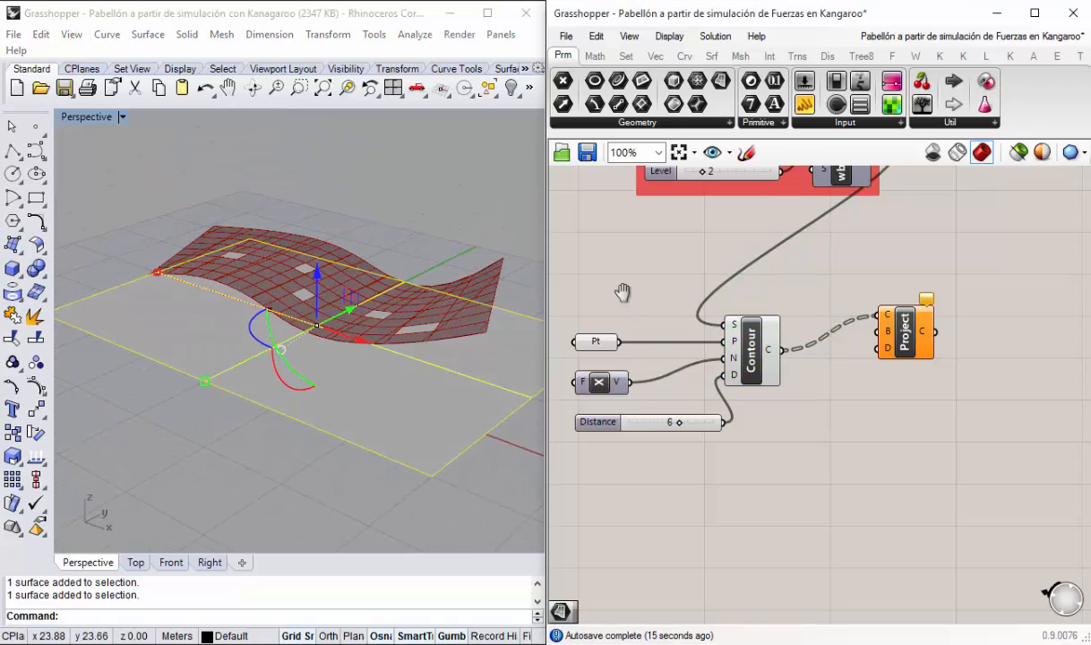
right_drag(622, 293, 649, 316)
click(625, 123)
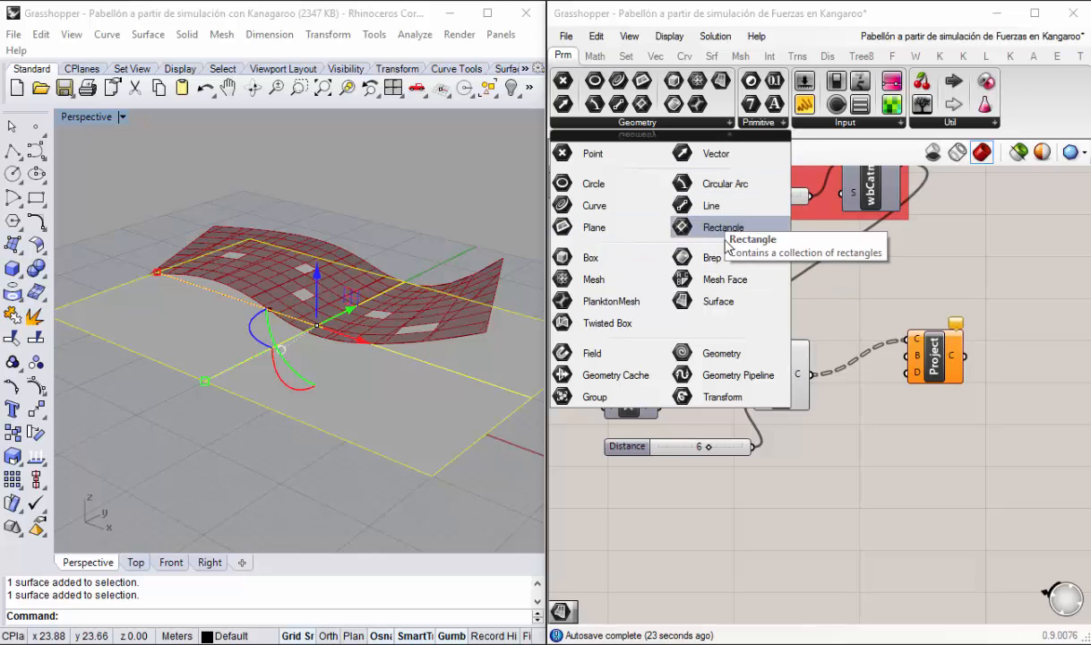
drag(712, 305, 664, 329)
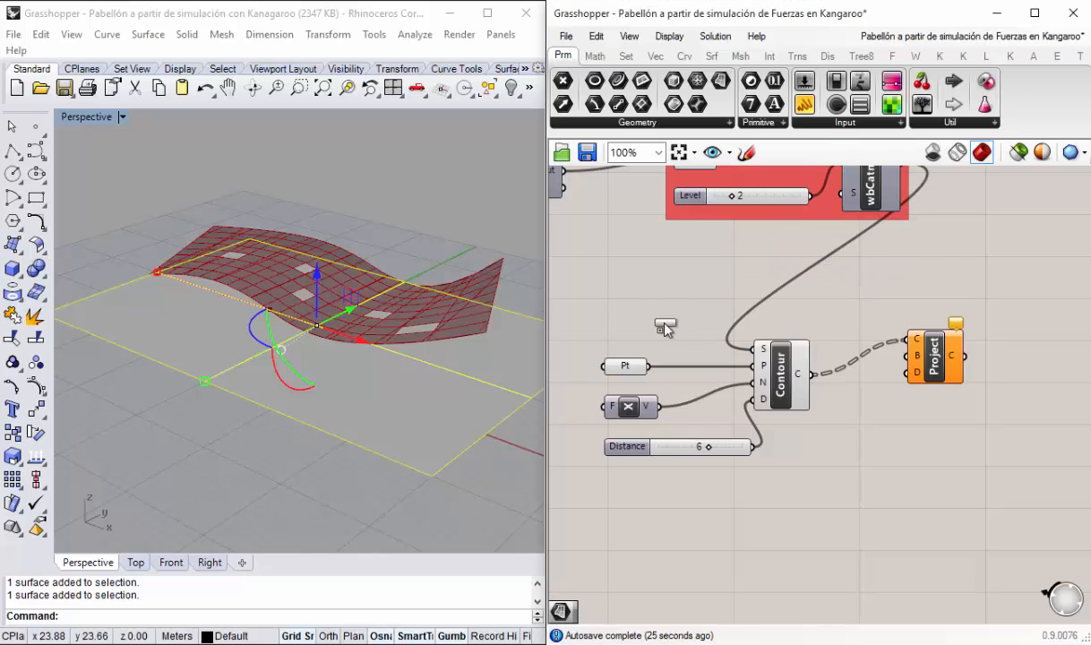
click(452, 188)
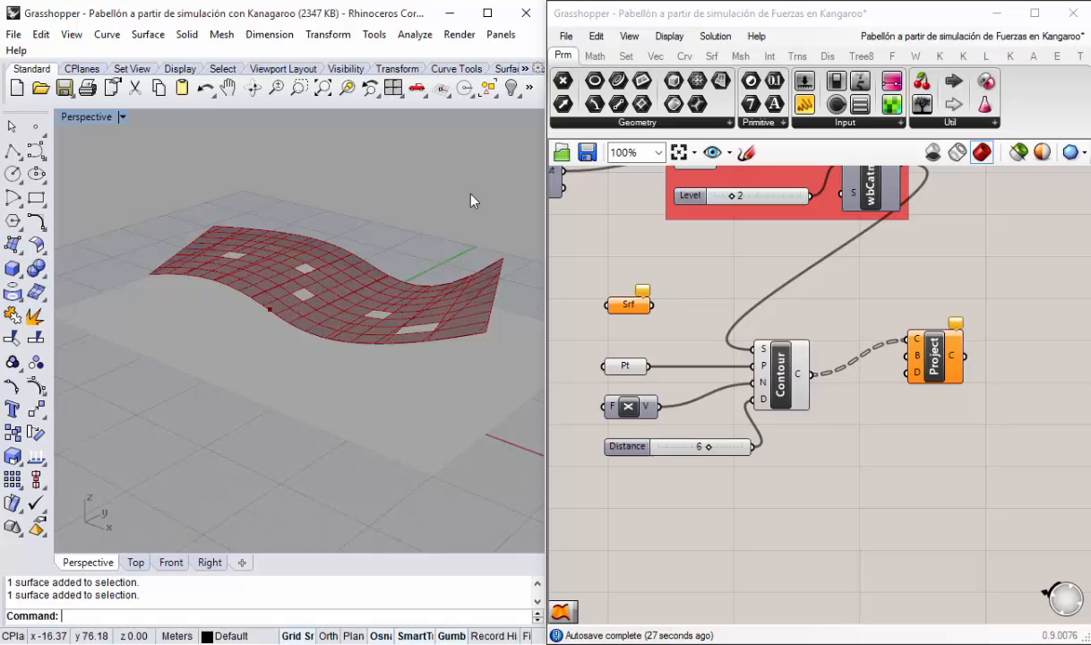
Step: Reference the ground surface in the Surface parameter and hide the original surface in Rhino with the Hide command
right_click(628, 306)
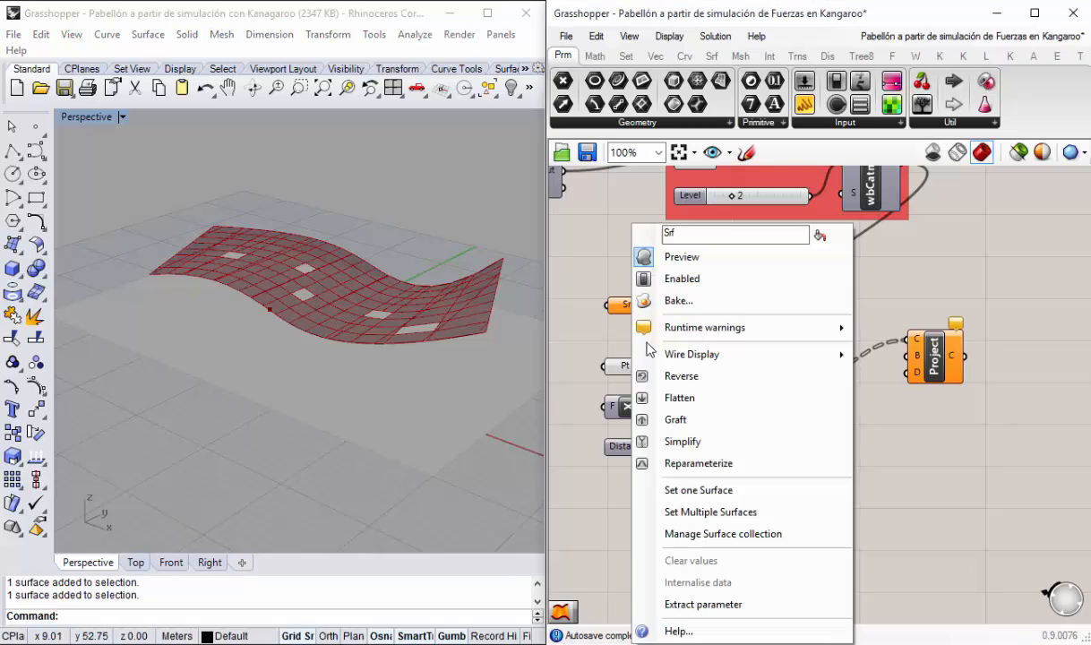
click(702, 491)
click(314, 387)
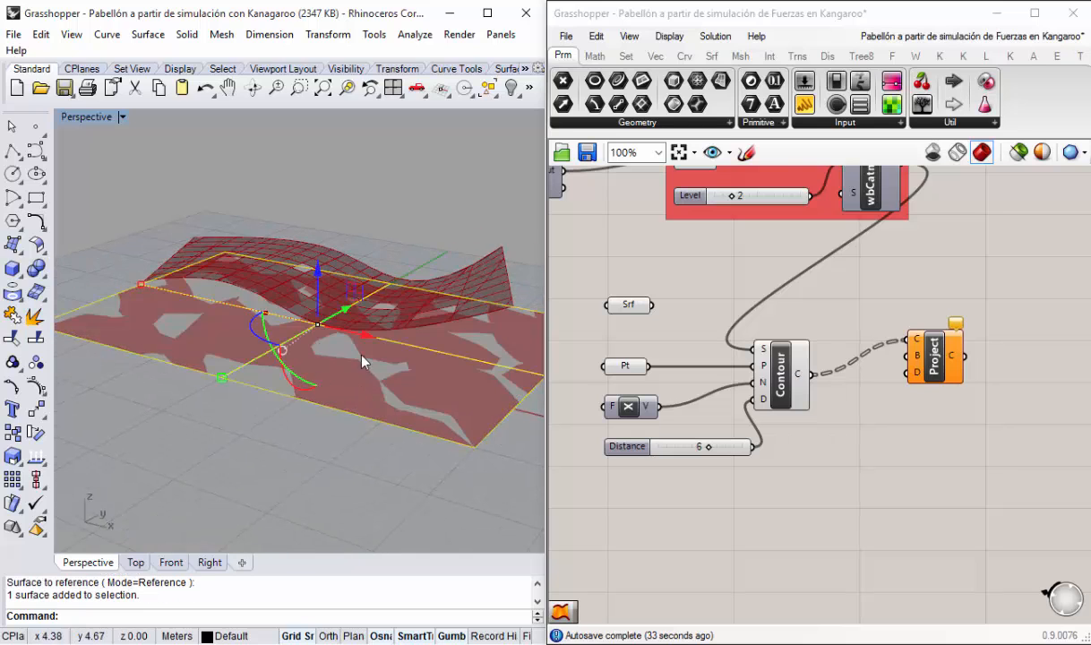
text(Hid)
key(Return)
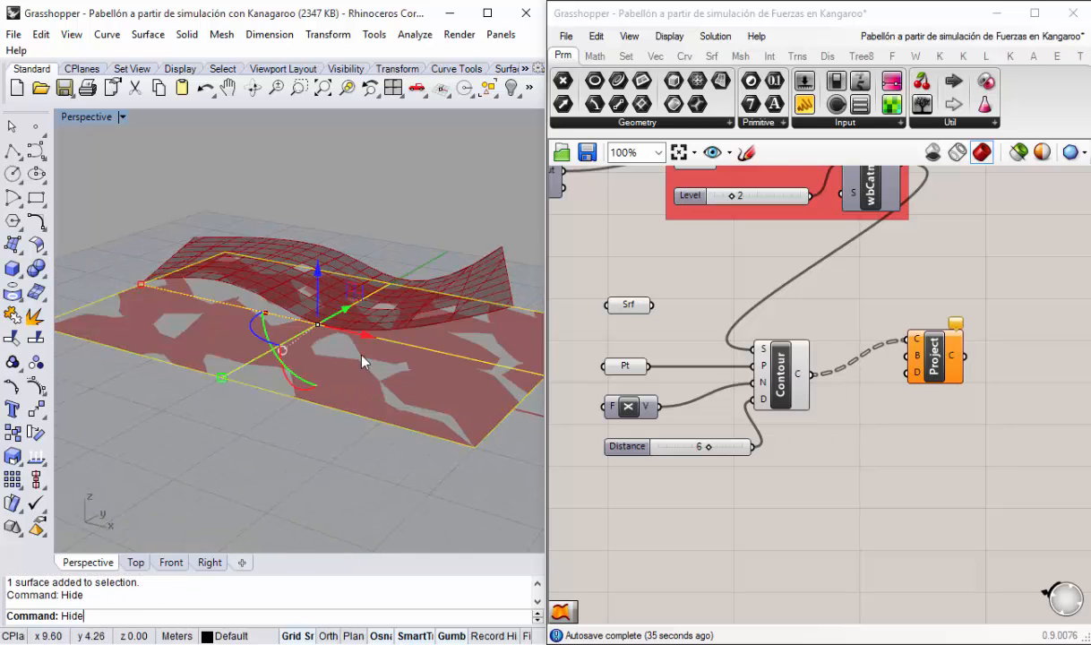
mouse_move(304, 303)
right_down()
mouse_move(392, 338)
mouse_move(264, 363)
mouse_move(305, 327)
mouse_move(329, 358)
mouse_move(308, 415)
mouse_move(288, 397)
right_up()
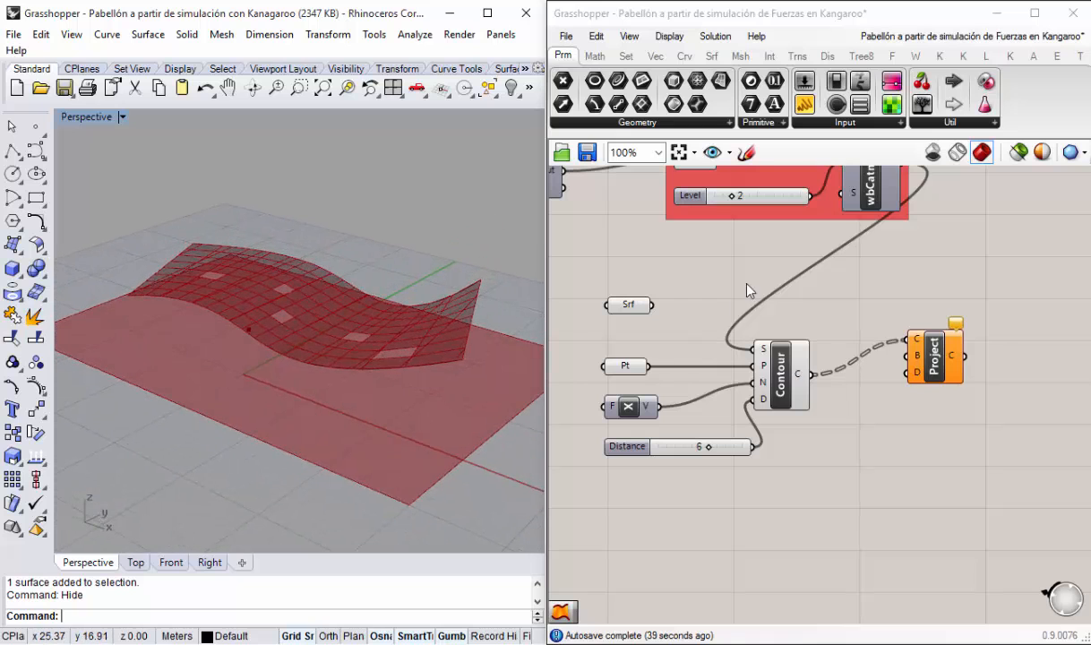
Step: Connect the Surface parameter to Project's Brep input and compare the highlighted Contour and Project curves in the viewport
drag(652, 304, 907, 358)
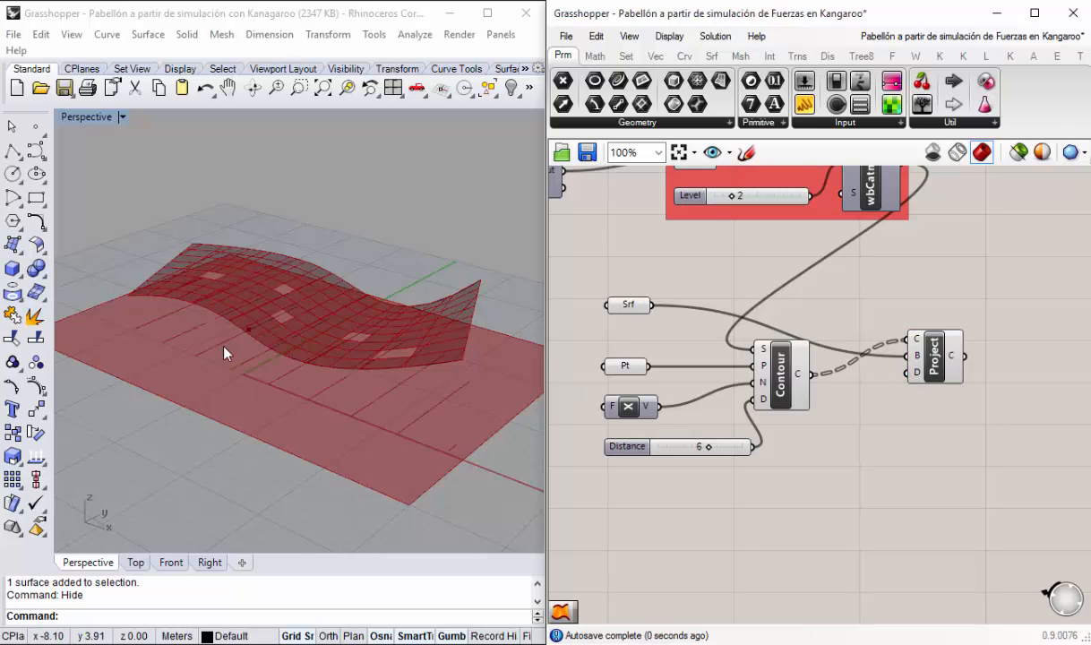
right_drag(212, 329, 305, 367)
click(761, 358)
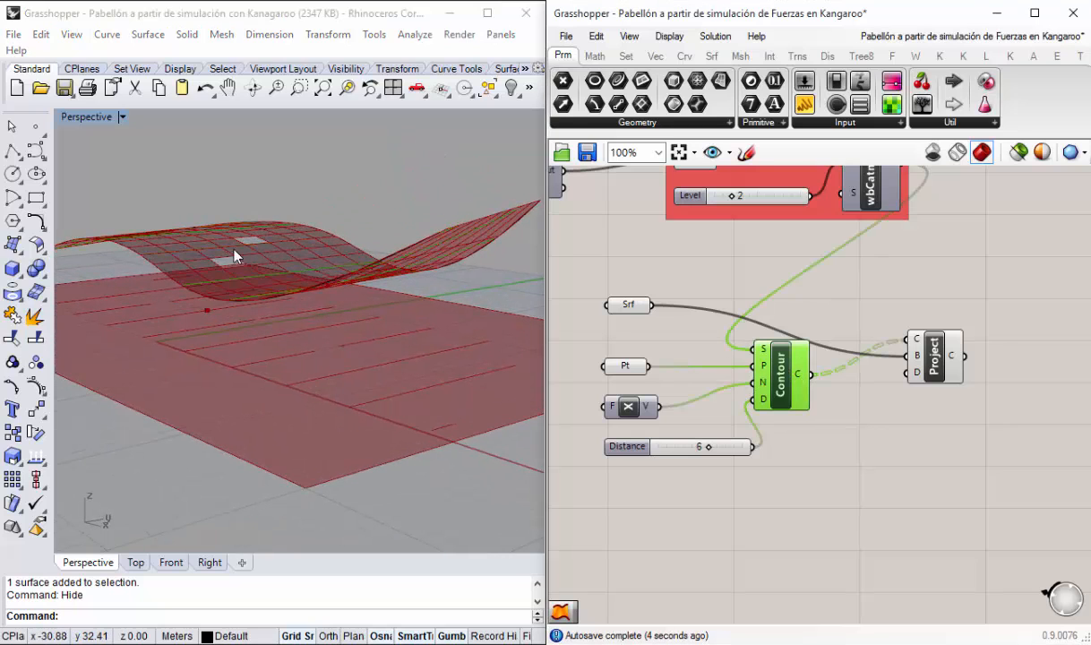
click(933, 356)
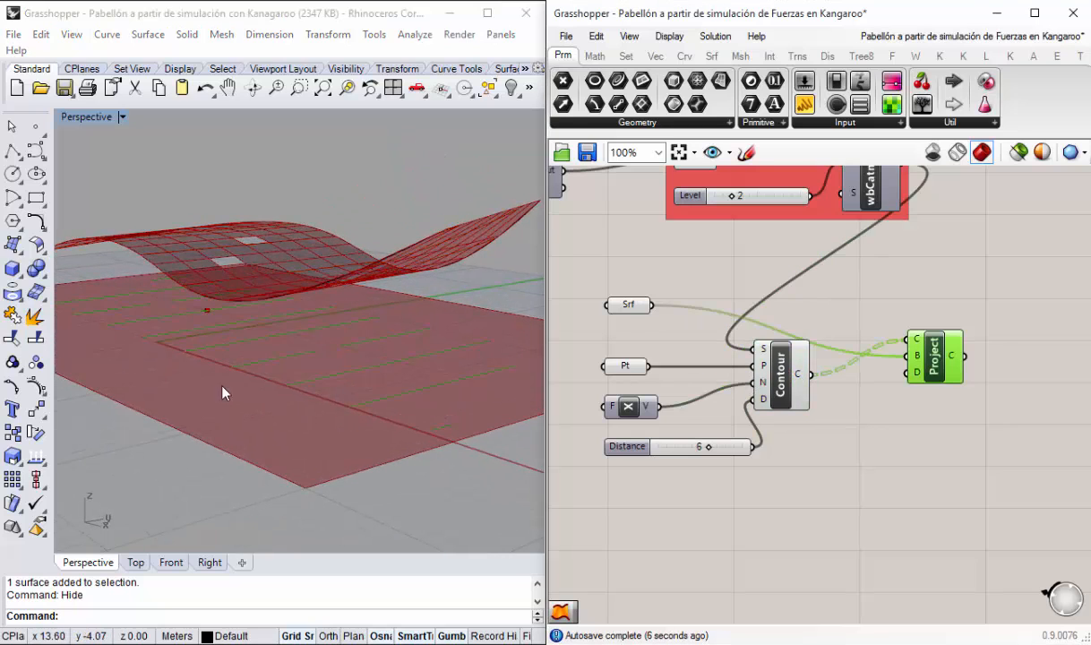
right_drag(210, 366, 267, 339)
click(655, 283)
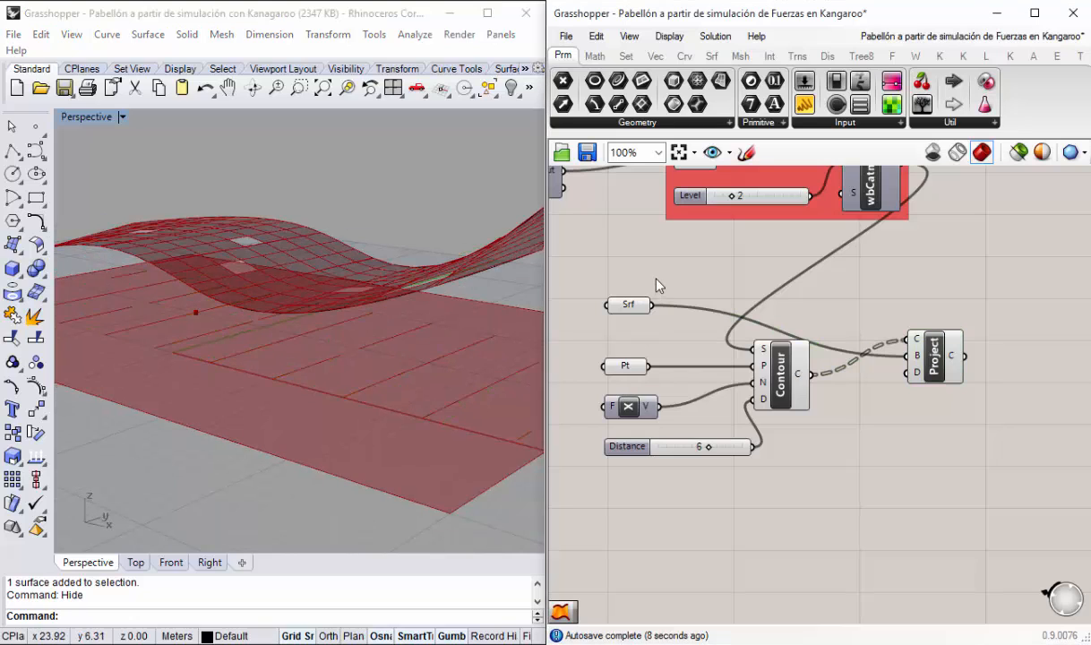
Step: Add a Ruled Surface component and place it beside Project, leaving its inputs unconnected
right_drag(905, 478, 873, 477)
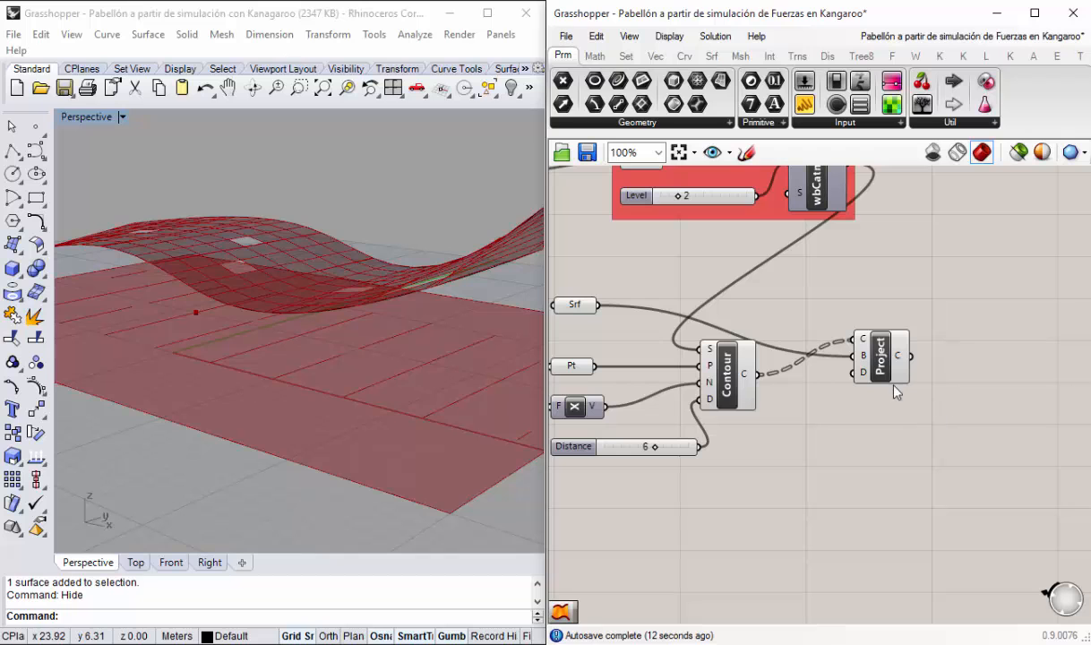
right_drag(345, 350, 314, 403)
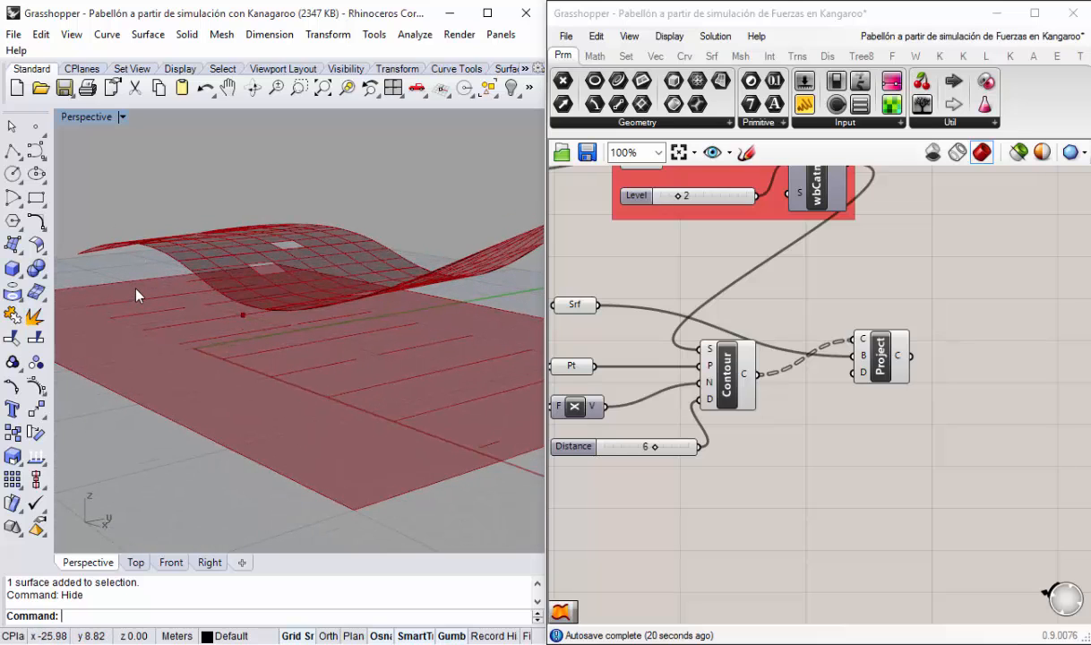
click(903, 446)
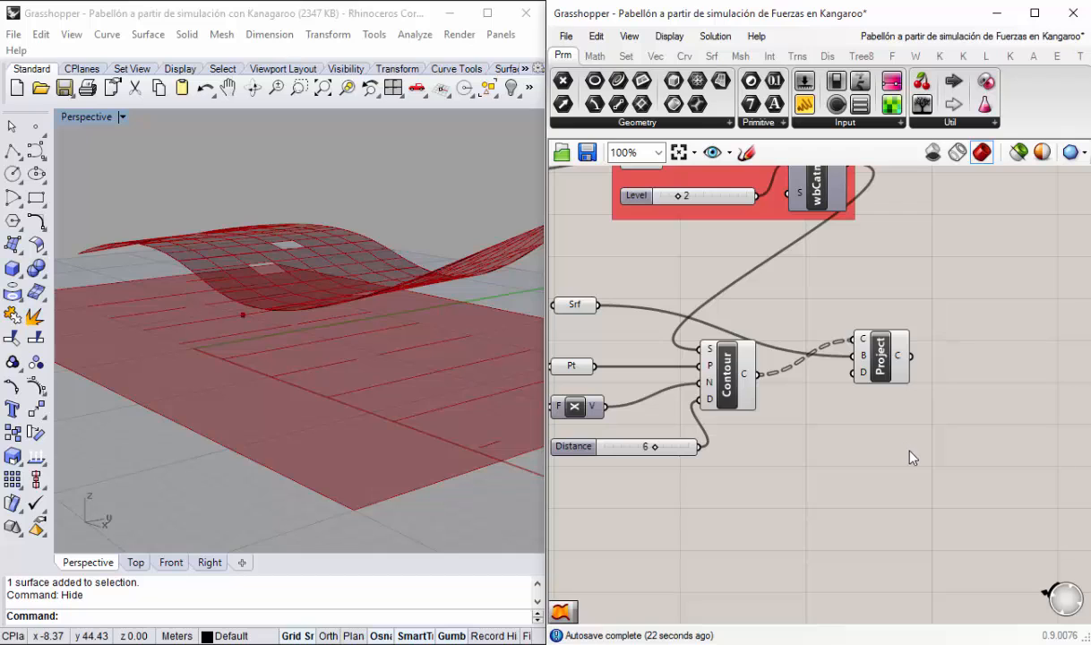
right_drag(906, 470, 860, 427)
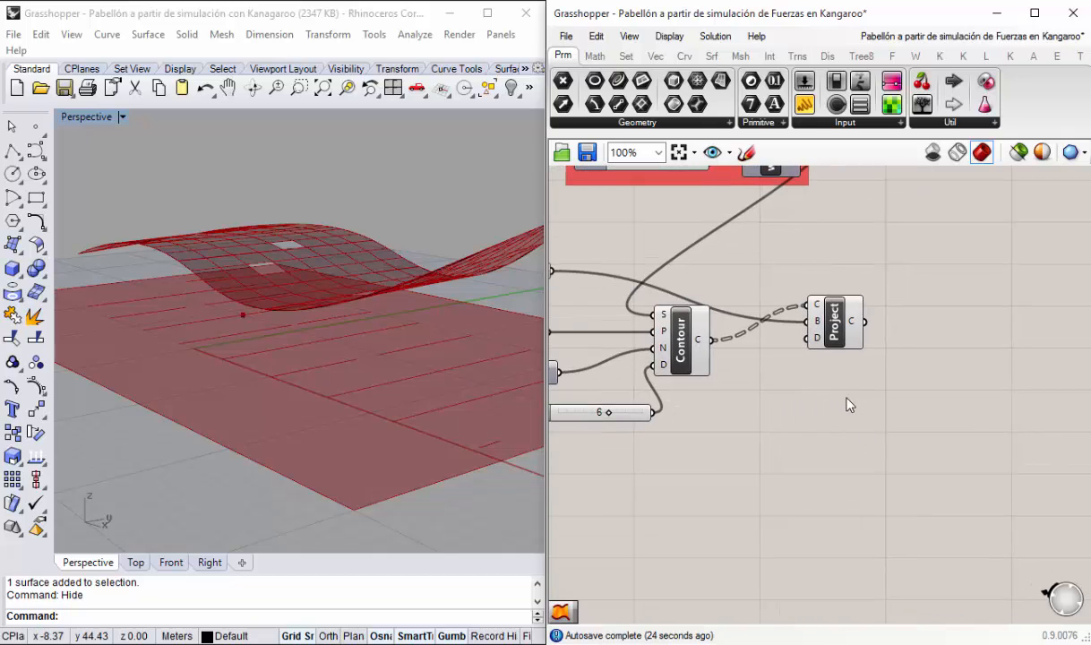
double_click(848, 403)
text(rule)
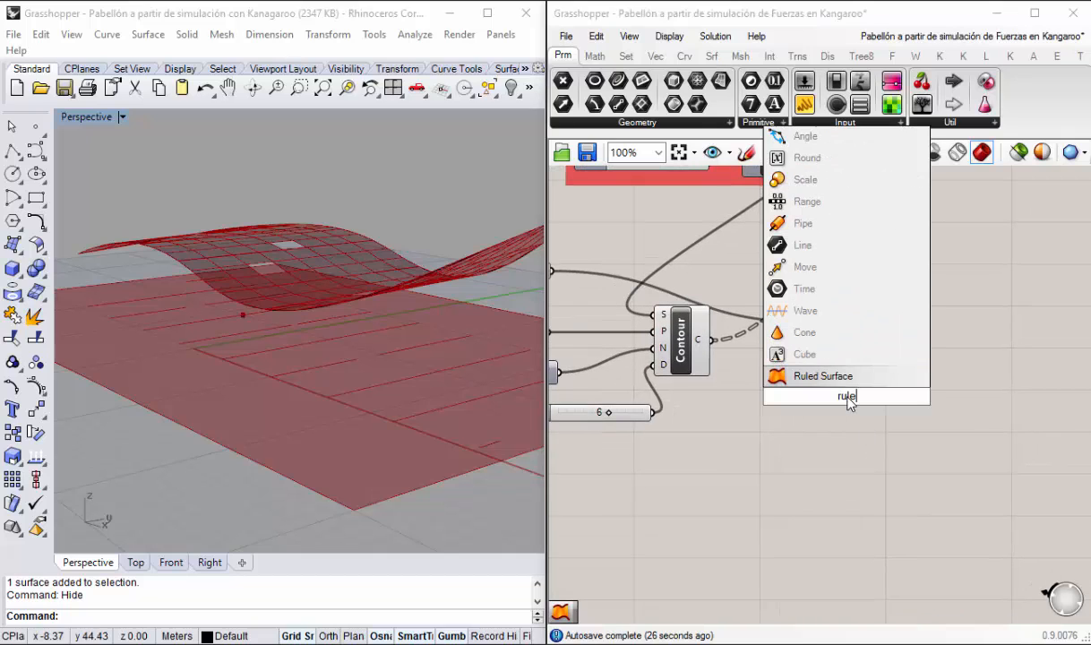
click(843, 376)
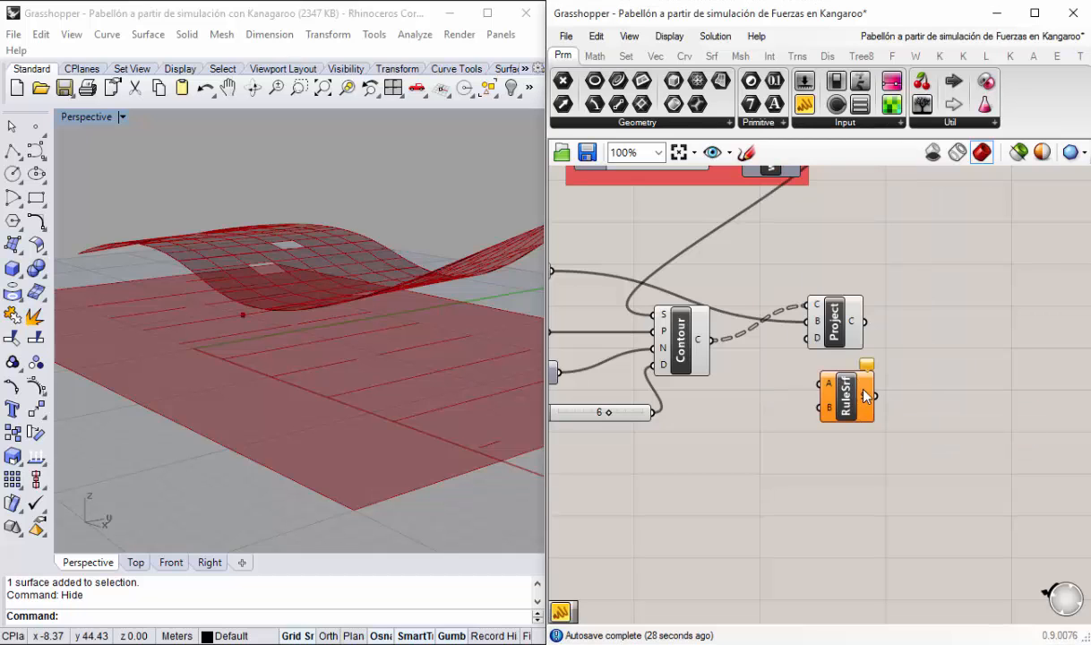
drag(840, 387, 970, 341)
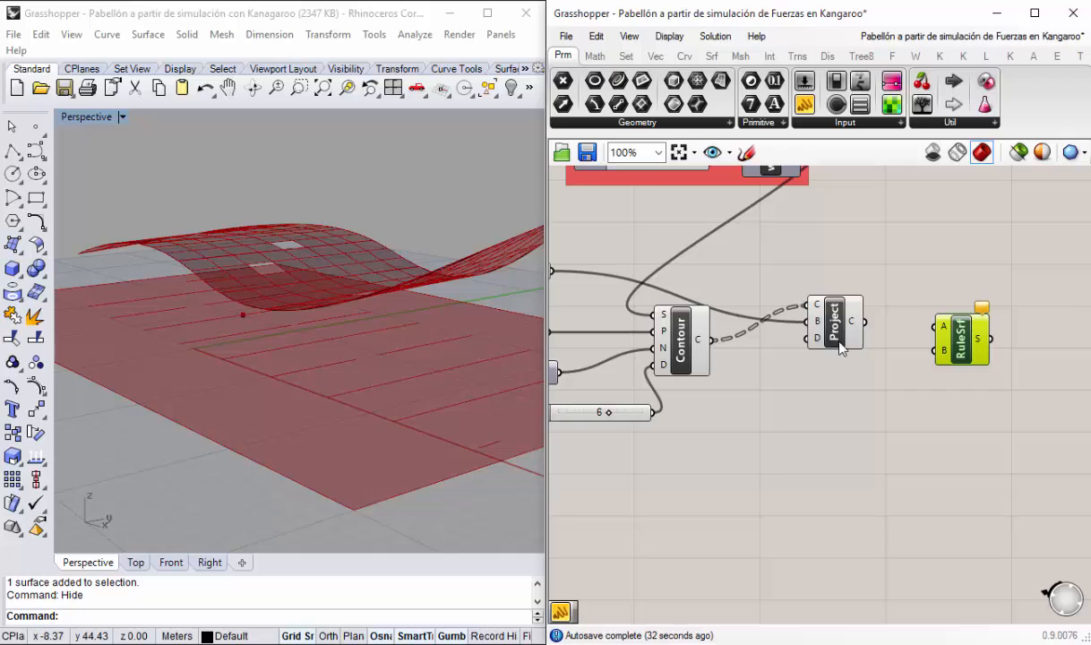
Step: Raise Project slightly, then wire its output to Ruled Surface's Curve B input and Contour's output to Curve A
drag(836, 333, 829, 305)
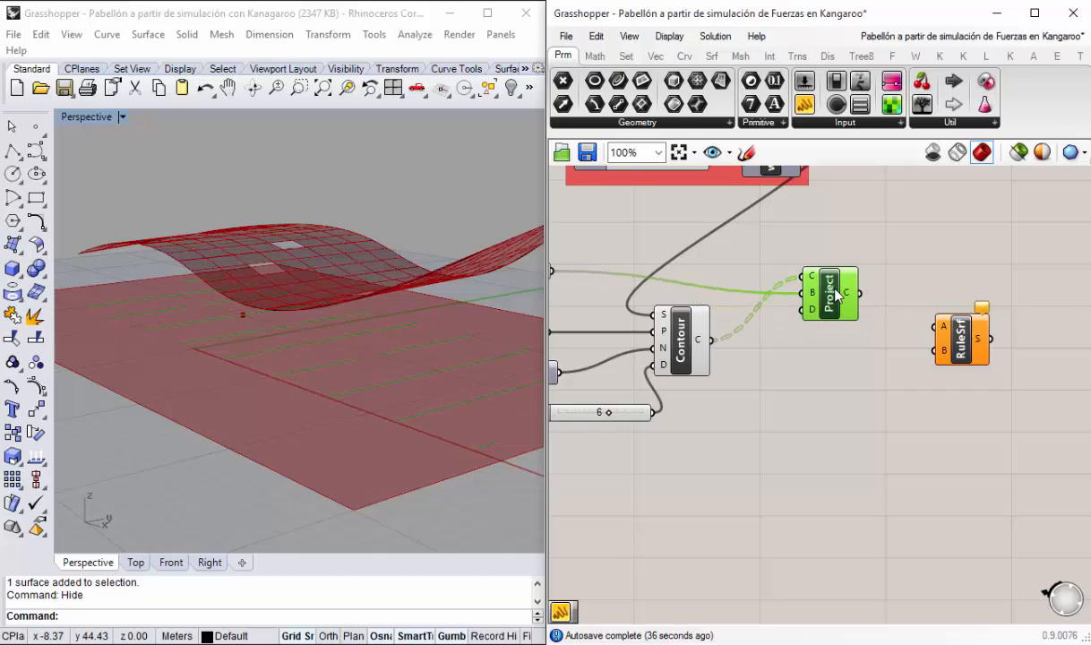
drag(836, 293, 834, 290)
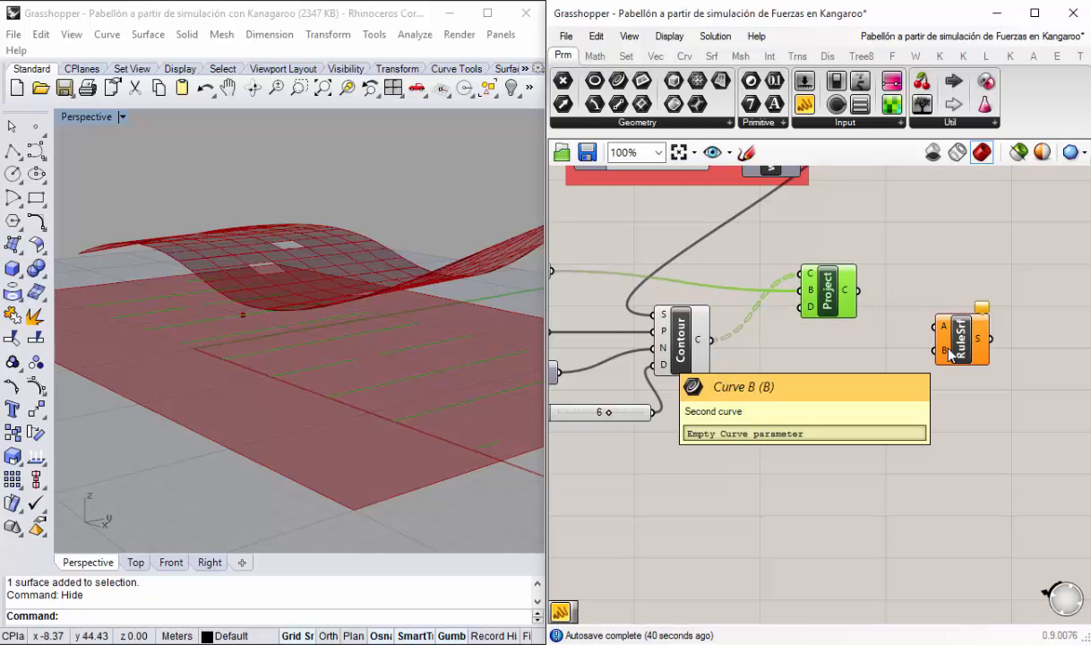
drag(860, 294, 937, 351)
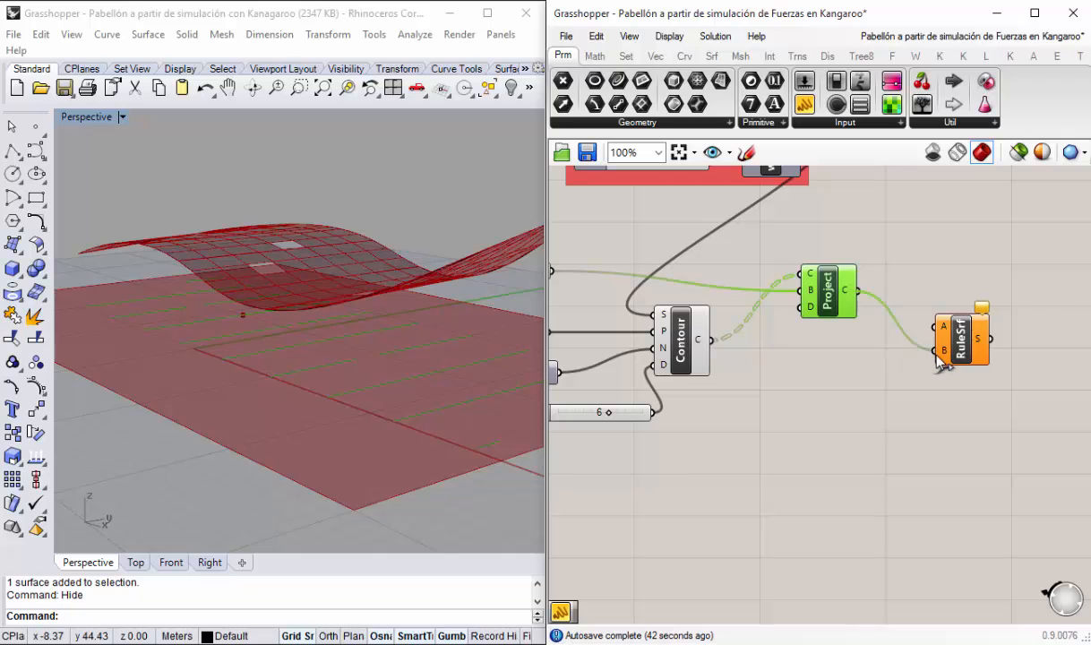
click(685, 341)
right_drag(504, 310, 372, 343)
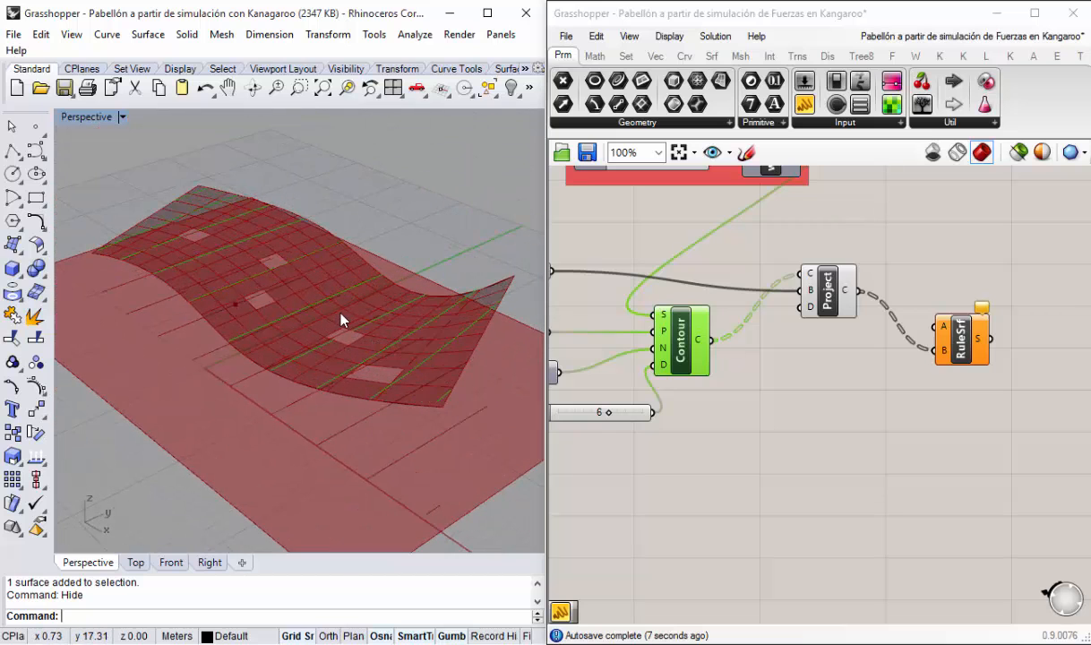
drag(711, 340, 938, 327)
Step: Examine the ruled surfaces between the roof contours and their ground projections from several angles and distances
right_drag(357, 361, 436, 353)
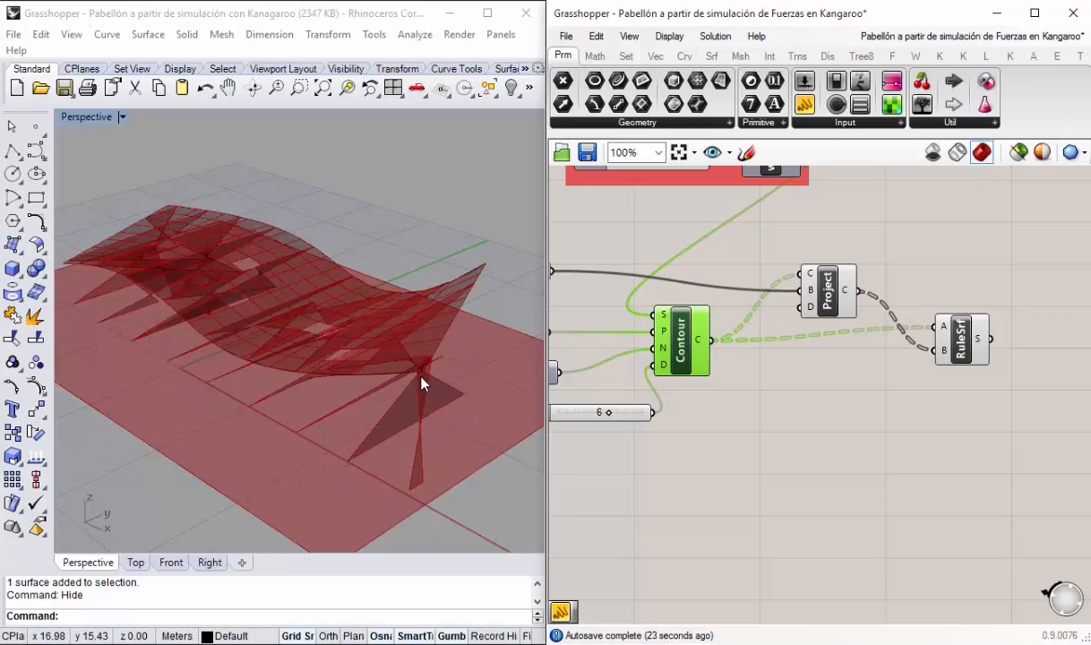
scroll(386, 376, up, 2)
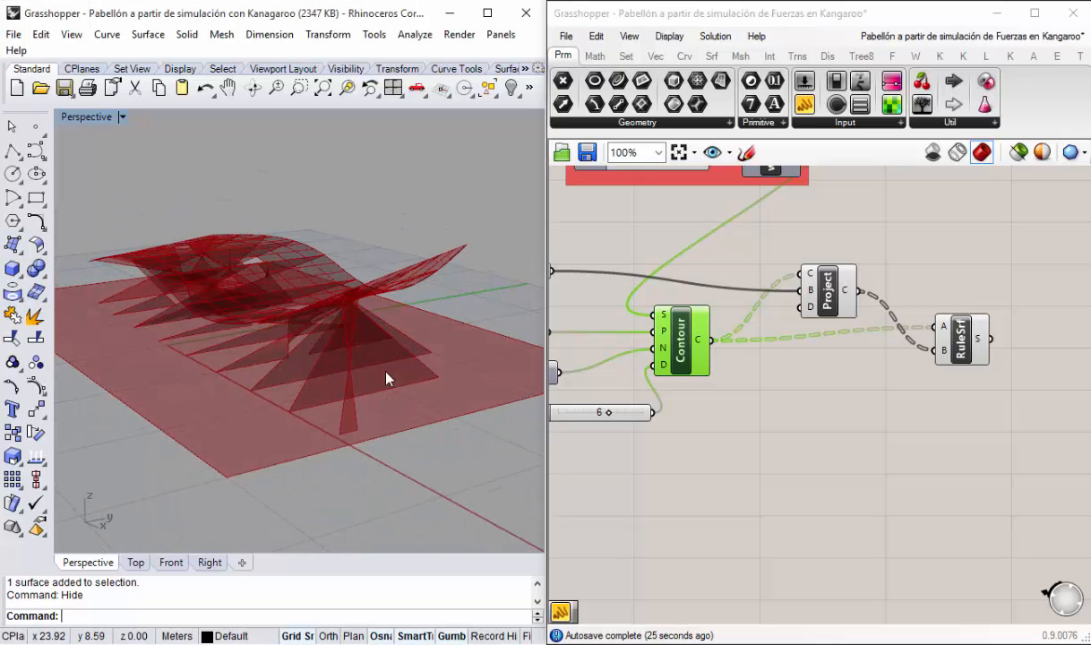
scroll(349, 372, up, 2)
scroll(348, 375, down, 1)
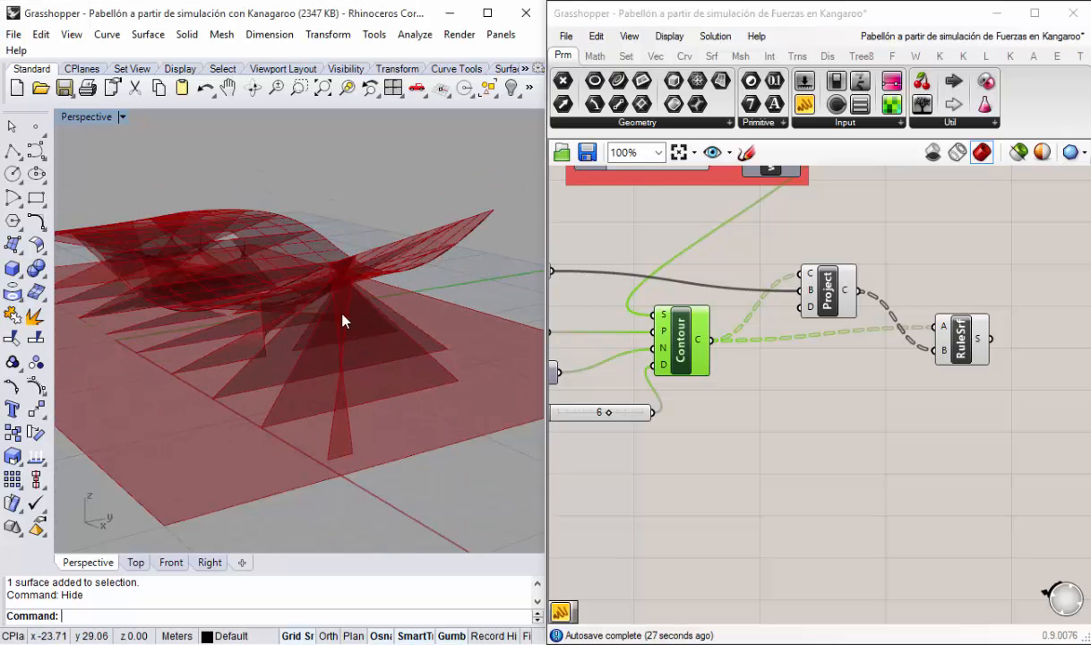
scroll(340, 327, down, 3)
scroll(309, 324, up, 5)
right_drag(307, 322, 313, 381)
scroll(313, 381, down, 6)
scroll(313, 381, up, 4)
click(925, 421)
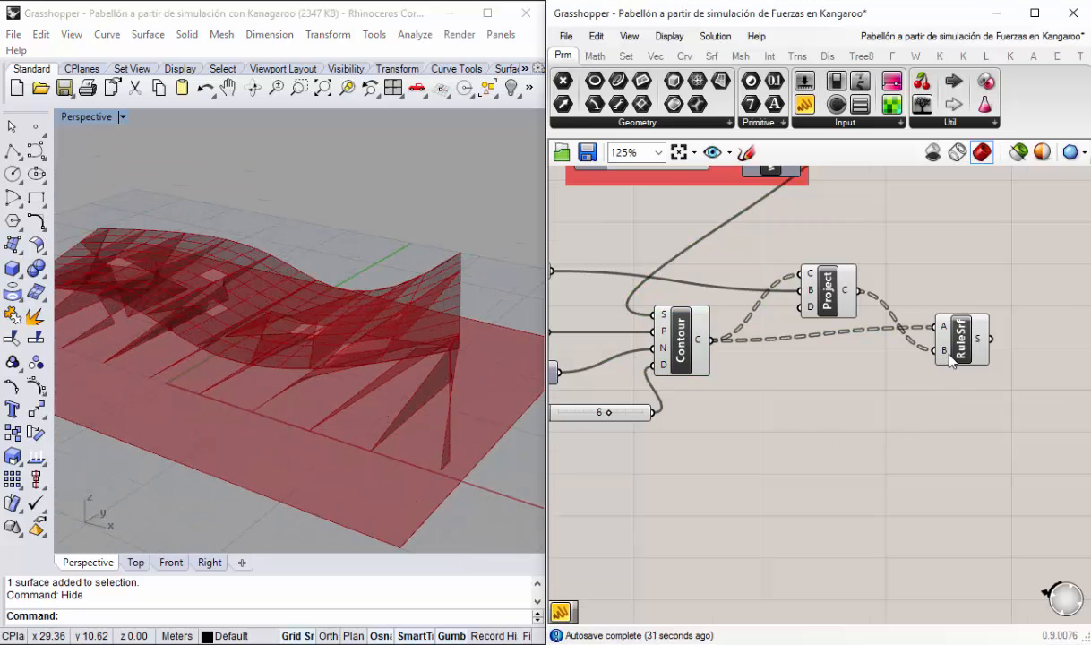
Step: Graft both the Curve A and Curve B inputs of the Ruled Surface component
scroll(947, 362, up, 1)
scroll(945, 327, up, 3)
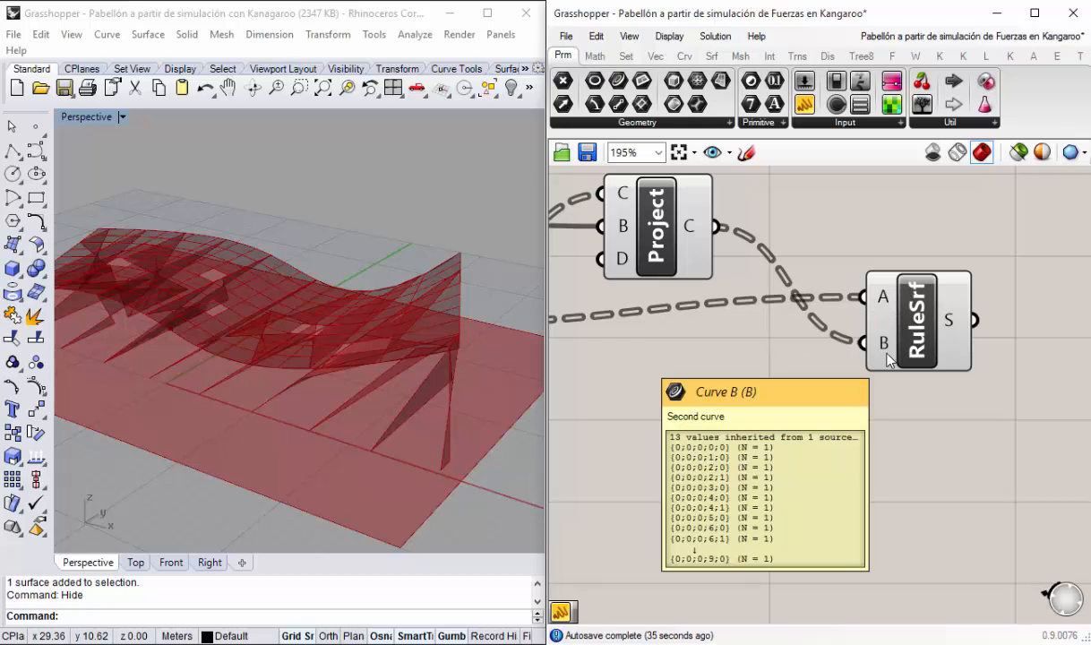
right_click(883, 297)
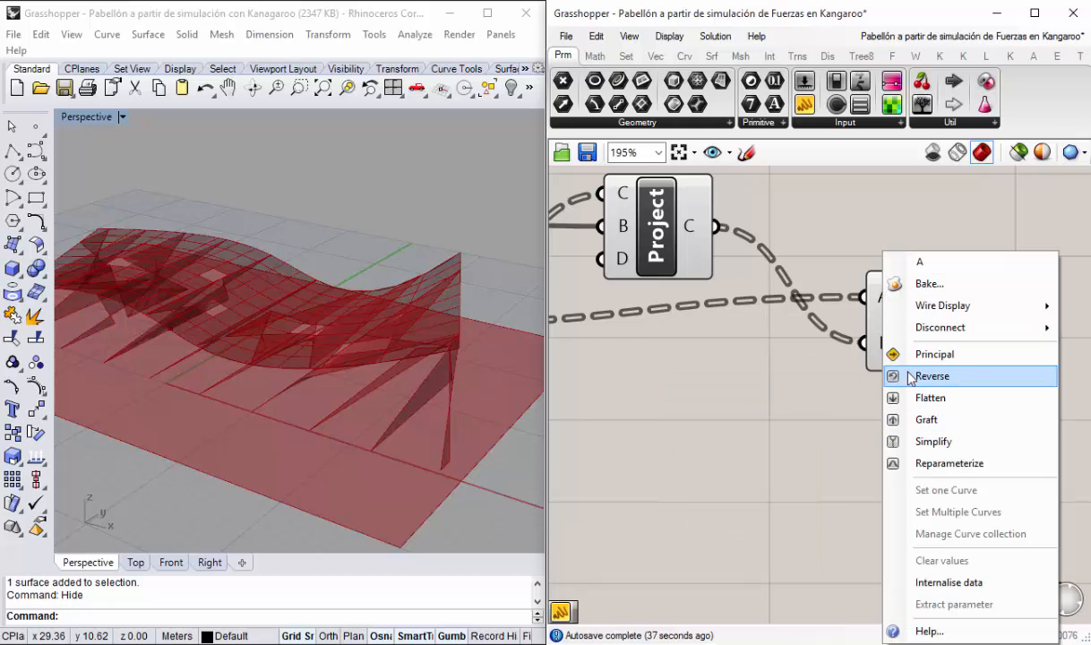
click(936, 422)
right_drag(499, 361, 381, 360)
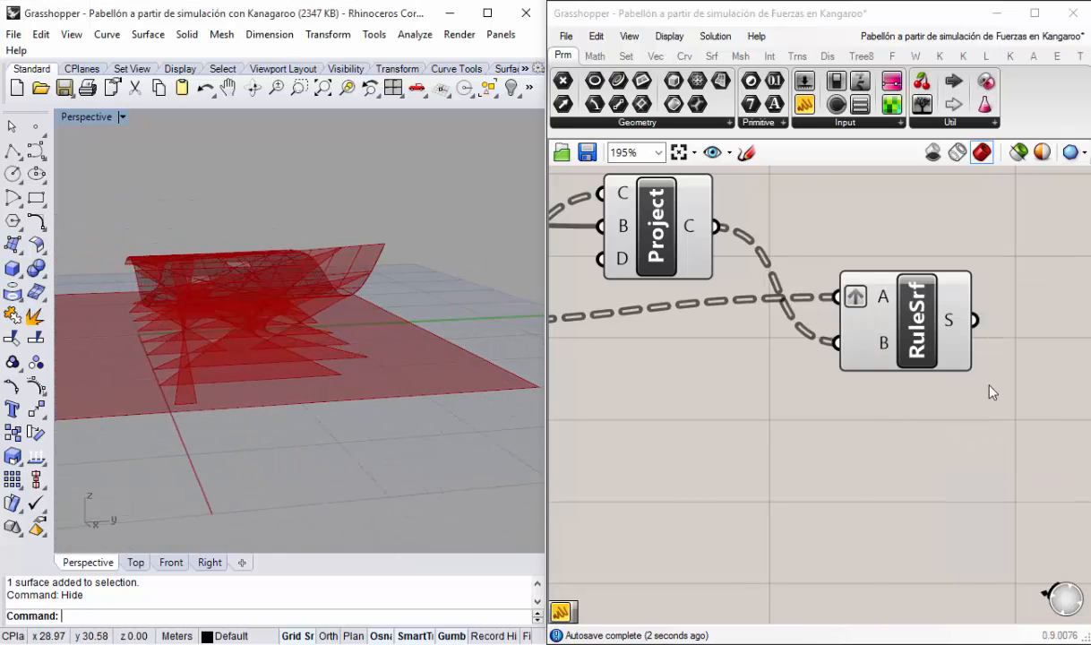
right_click(885, 344)
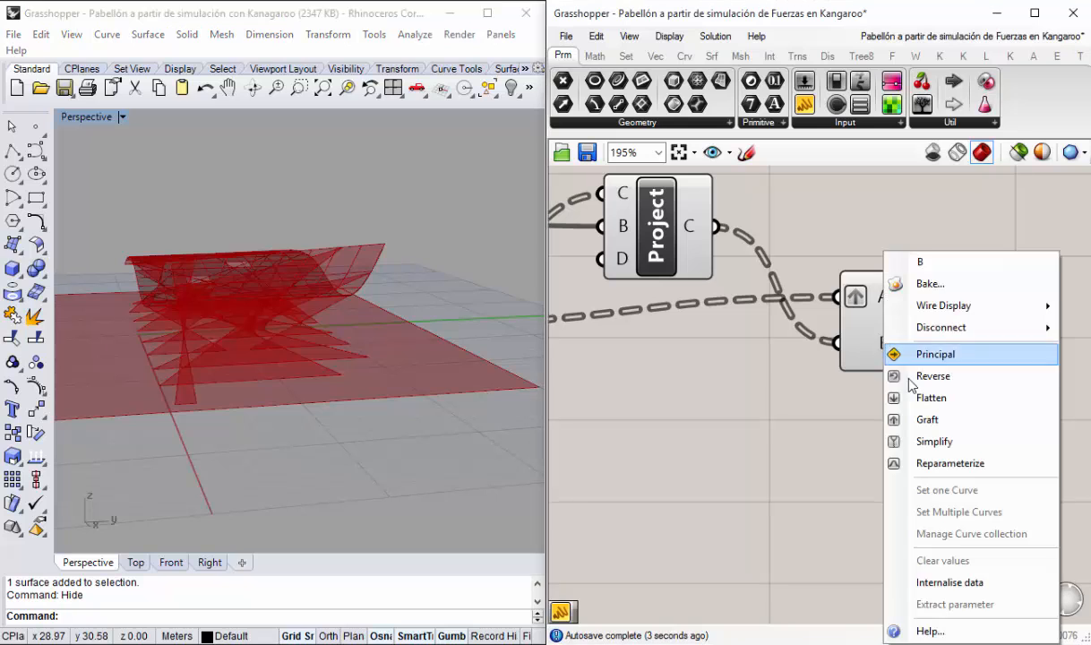
click(932, 420)
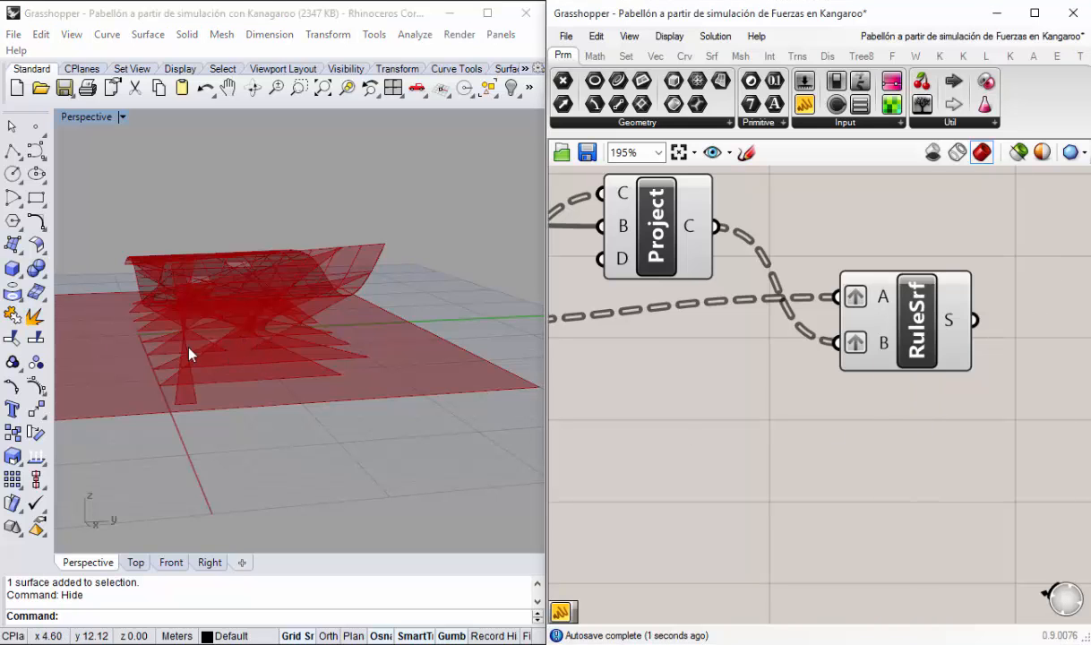
Step: Examine the twisted ruled surfaces from several angles, highlighting the Contour curves and the Project curves to compare their directions
right_drag(189, 353, 394, 387)
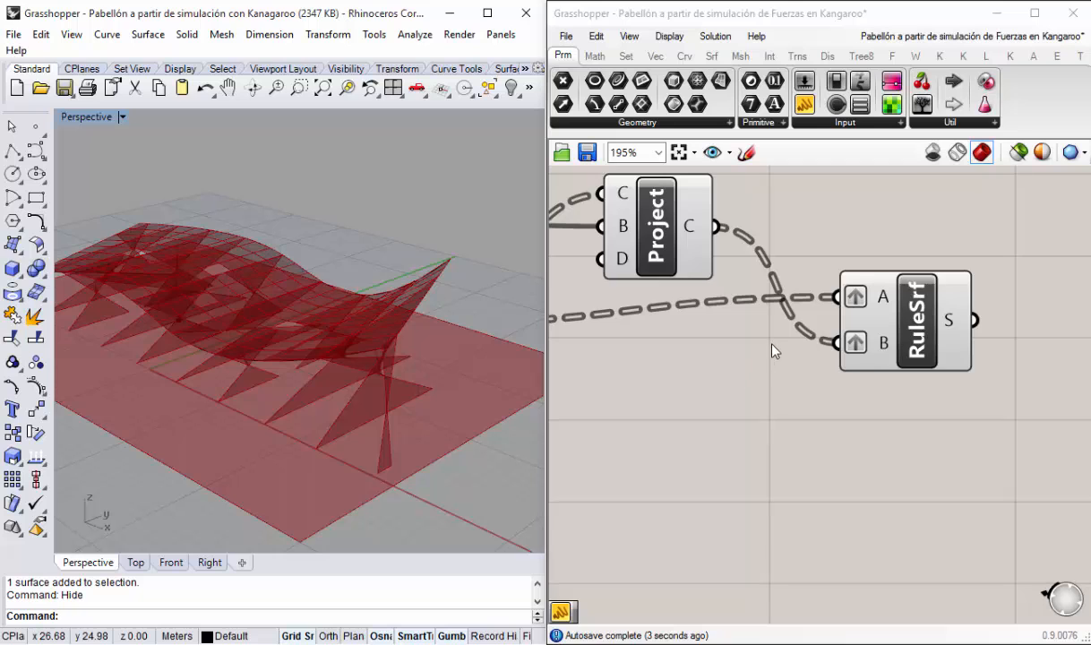
scroll(774, 350, down, 2)
right_drag(269, 340, 353, 362)
right_drag(765, 367, 798, 372)
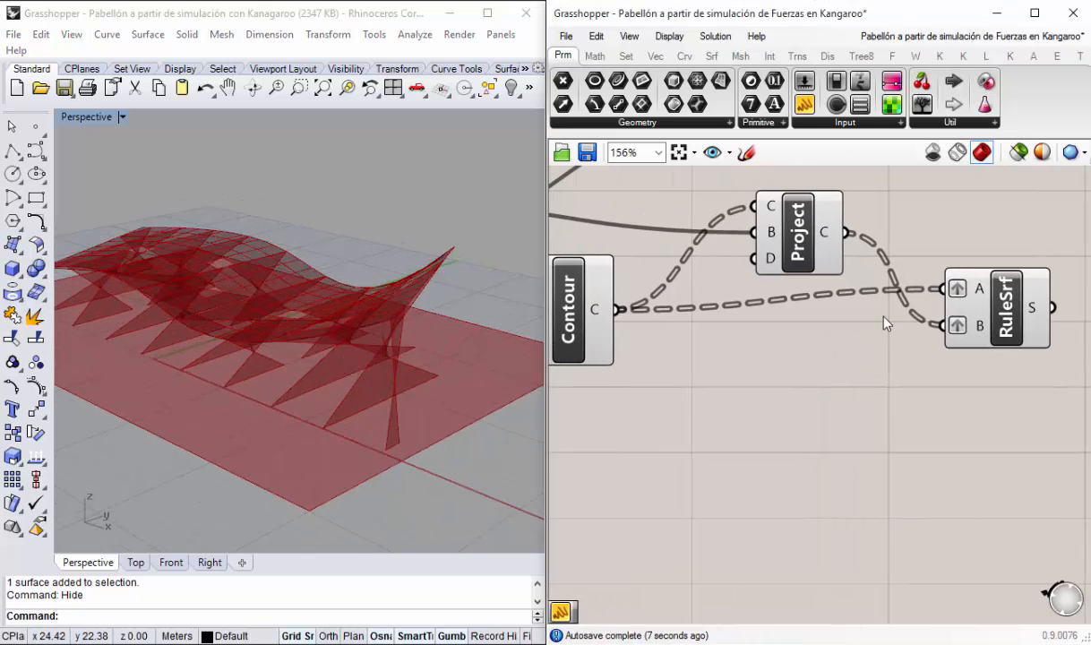
right_drag(709, 350, 738, 354)
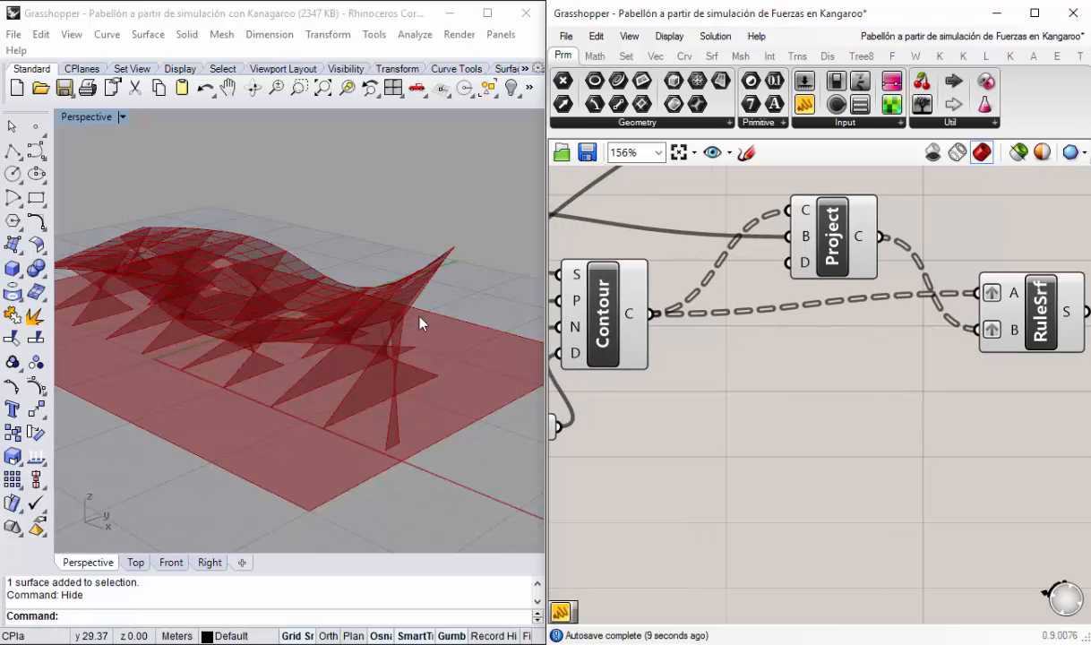
right_drag(420, 319, 344, 431)
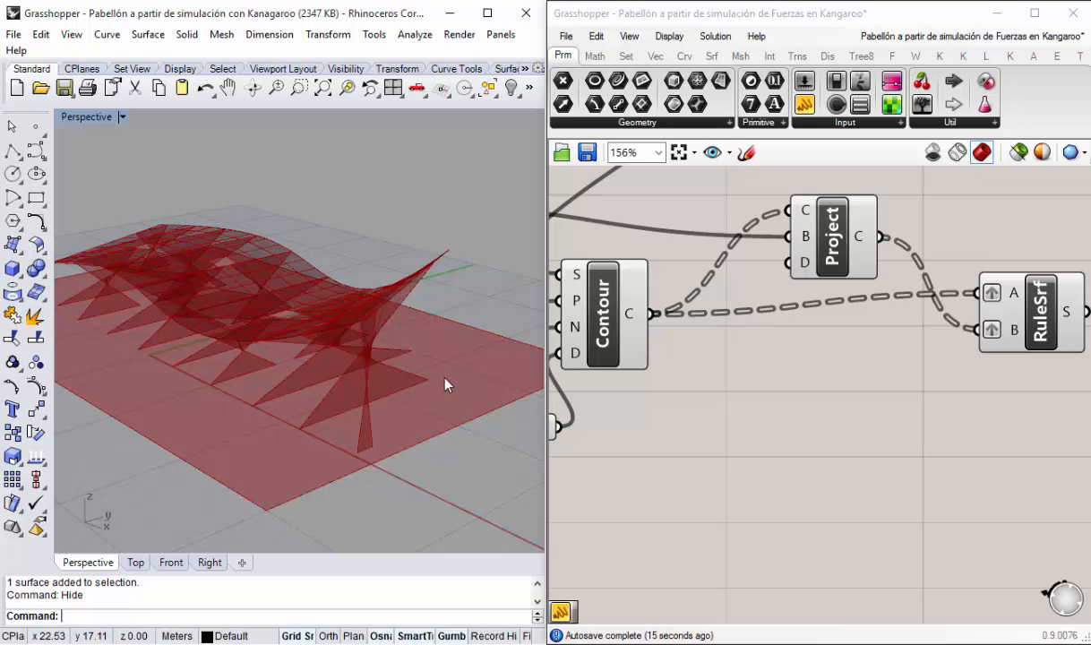
right_drag(445, 385, 344, 437)
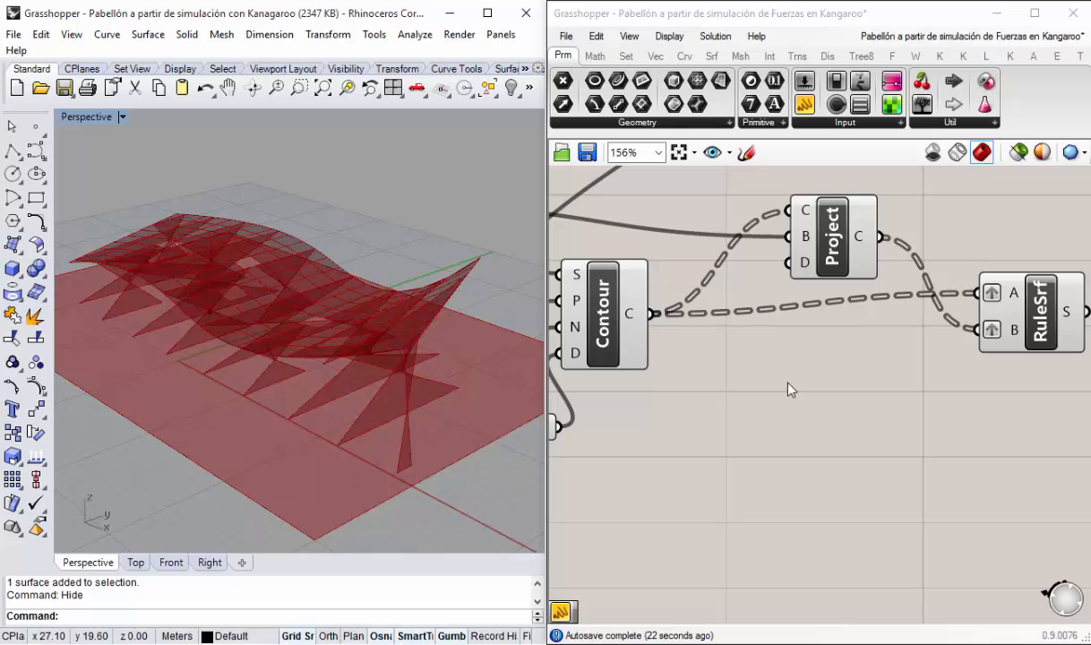
click(607, 337)
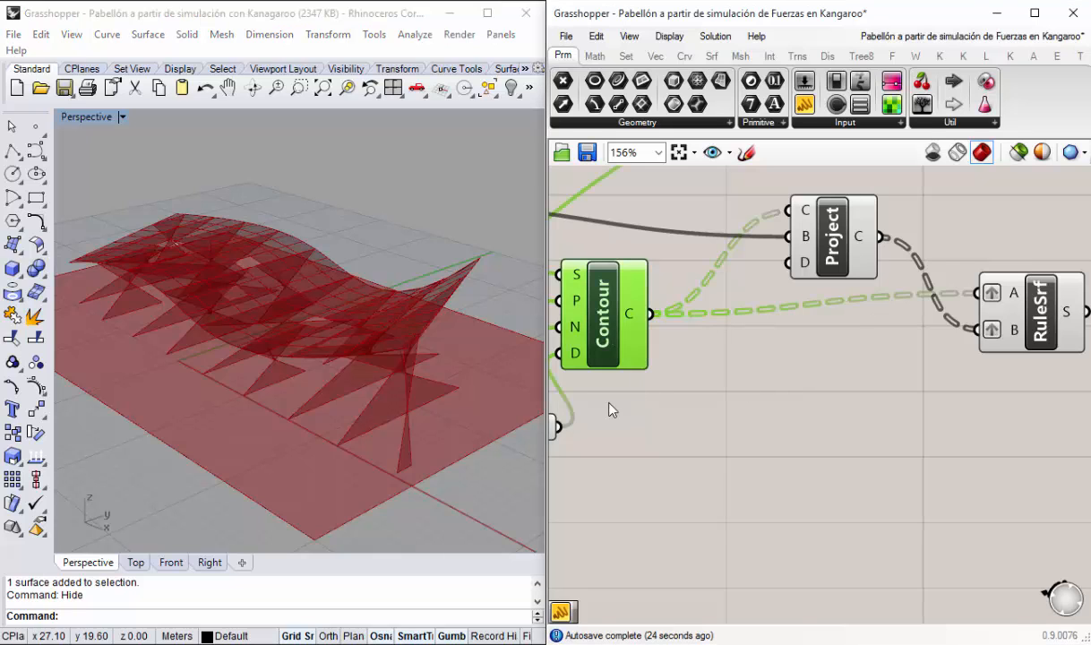
right_drag(632, 369, 659, 374)
right_drag(344, 314, 251, 360)
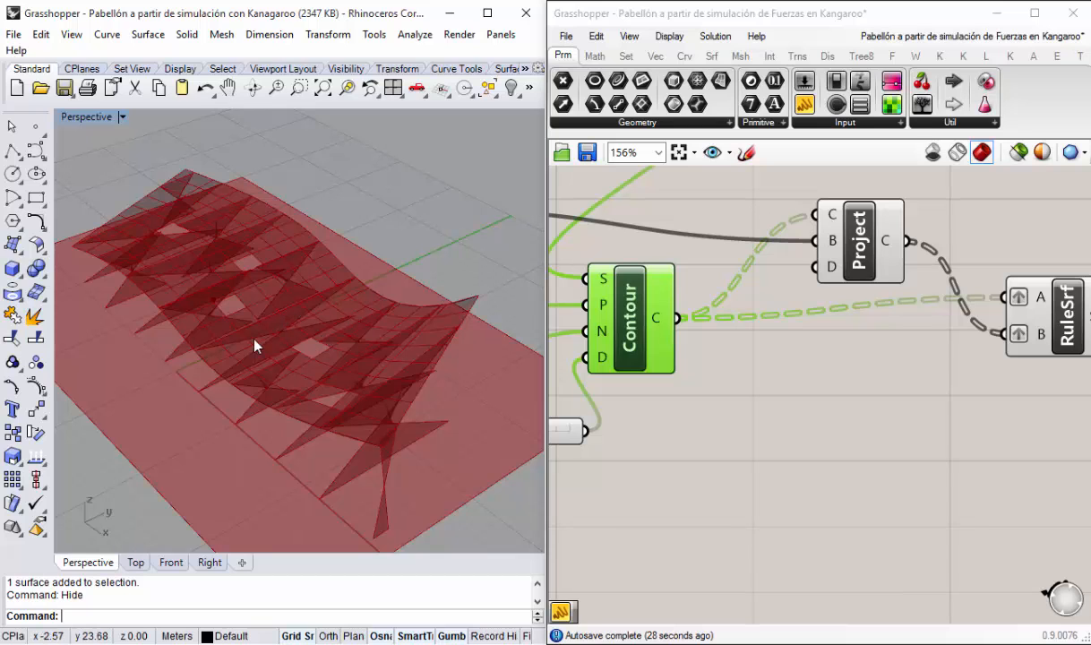
right_drag(386, 362, 407, 359)
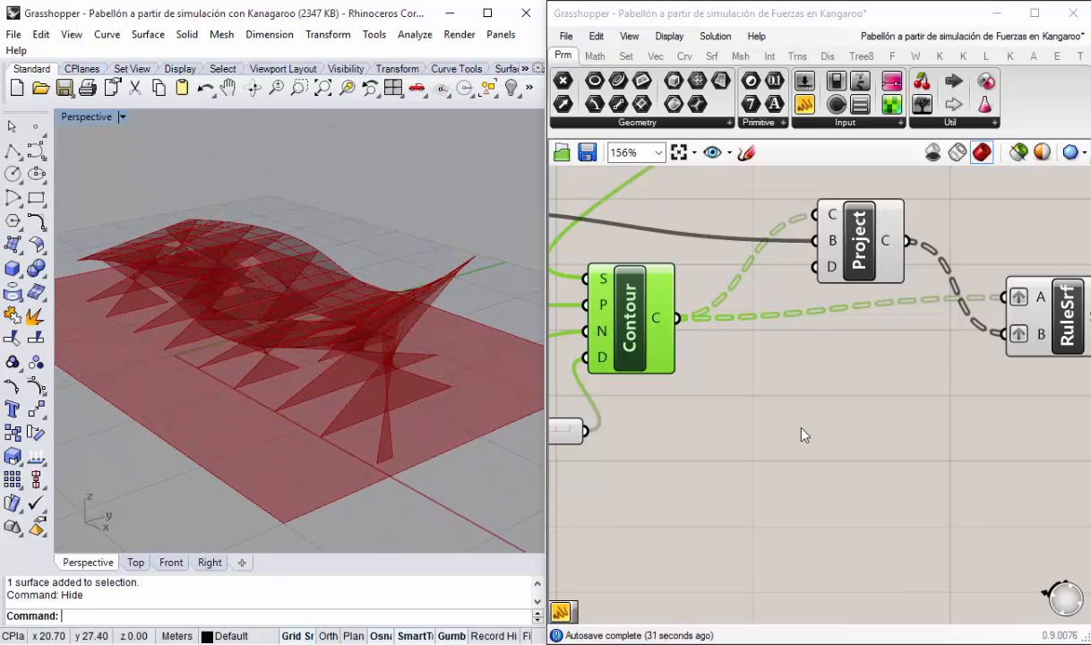
right_drag(804, 425, 798, 423)
click(847, 250)
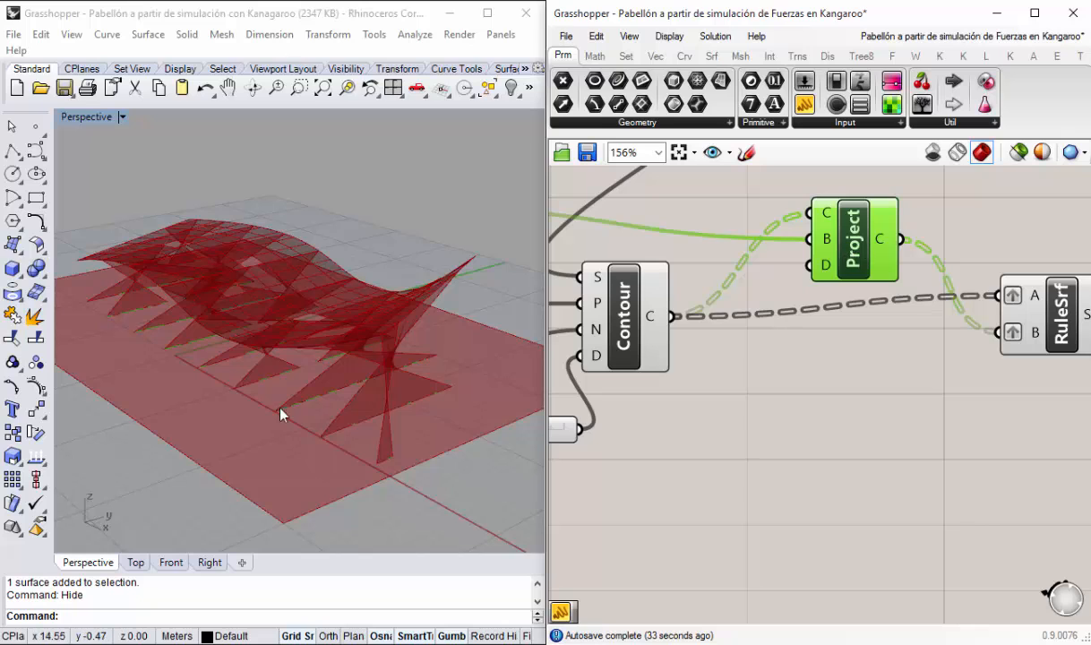
right_drag(281, 414, 387, 390)
click(798, 434)
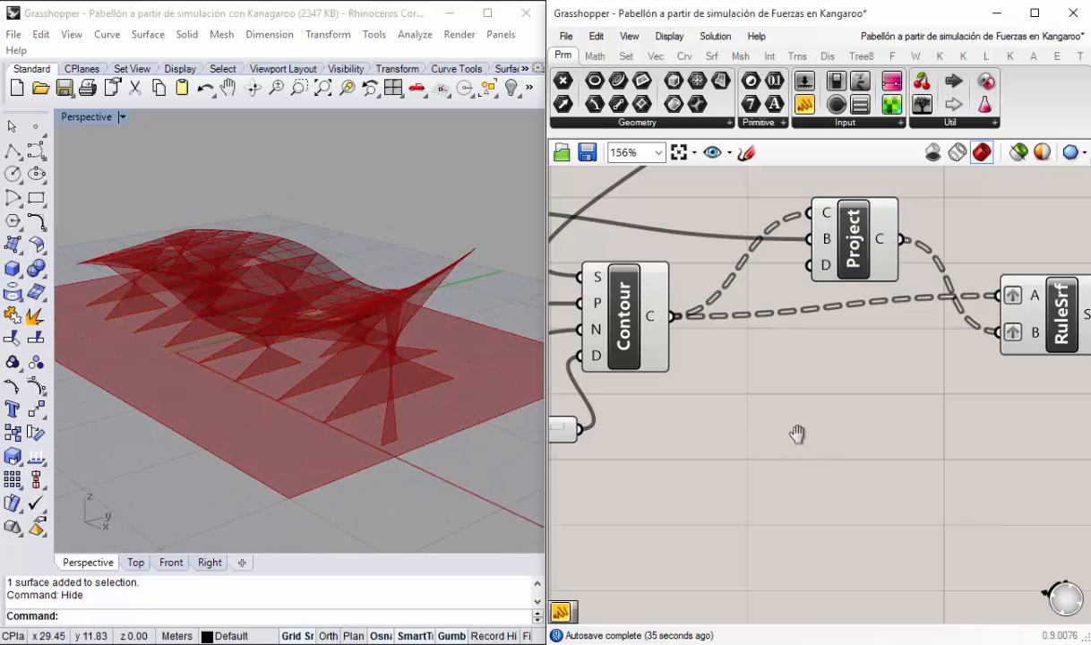
Step: Add a Flip Curve component below Project and wire Contour's output into its Curve input
right_drag(797, 435, 775, 368)
double_click(775, 368)
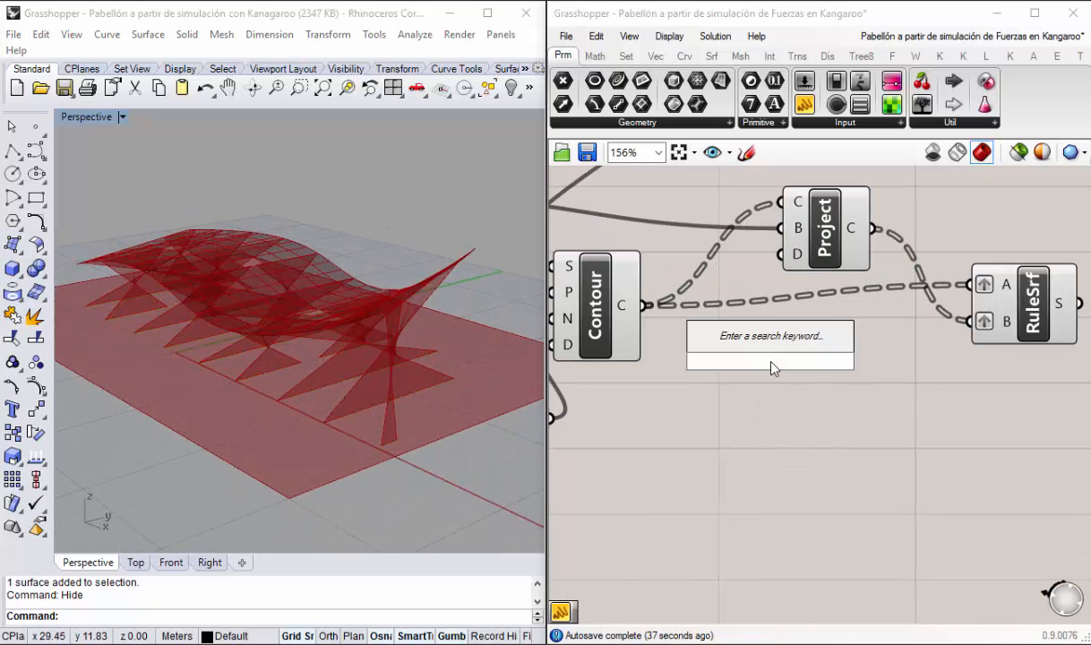
text(flip)
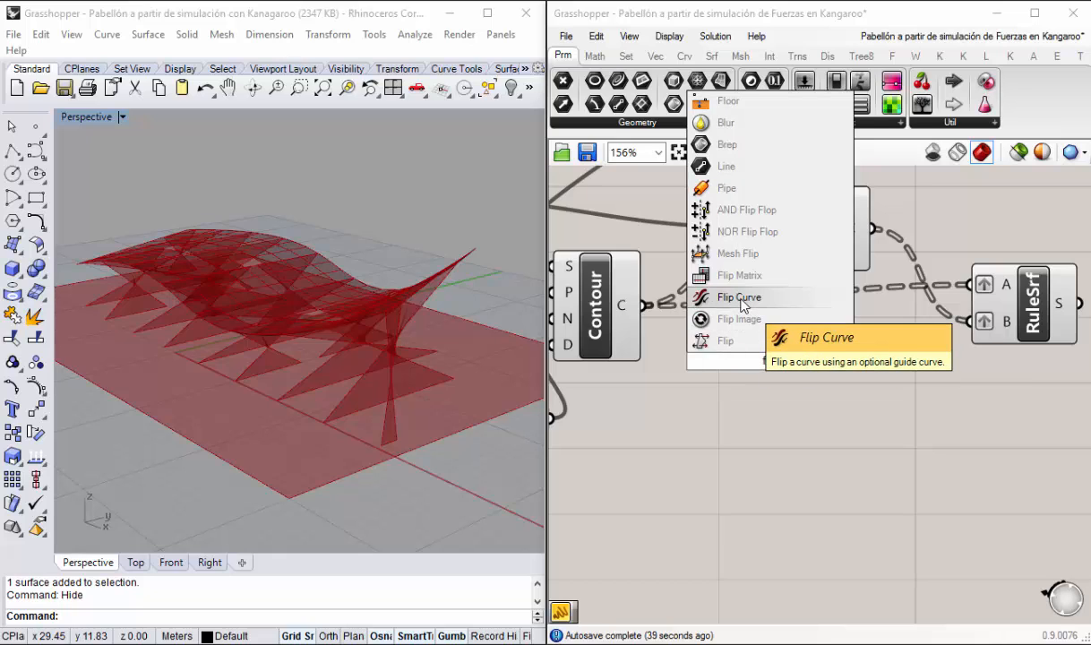
click(740, 298)
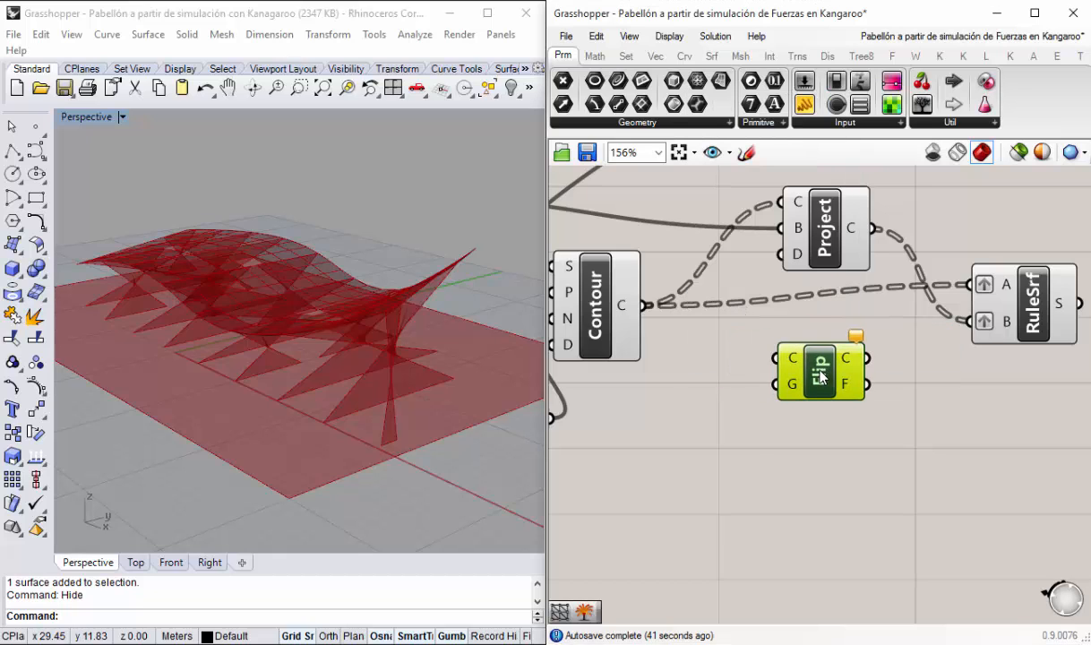
drag(822, 377, 812, 376)
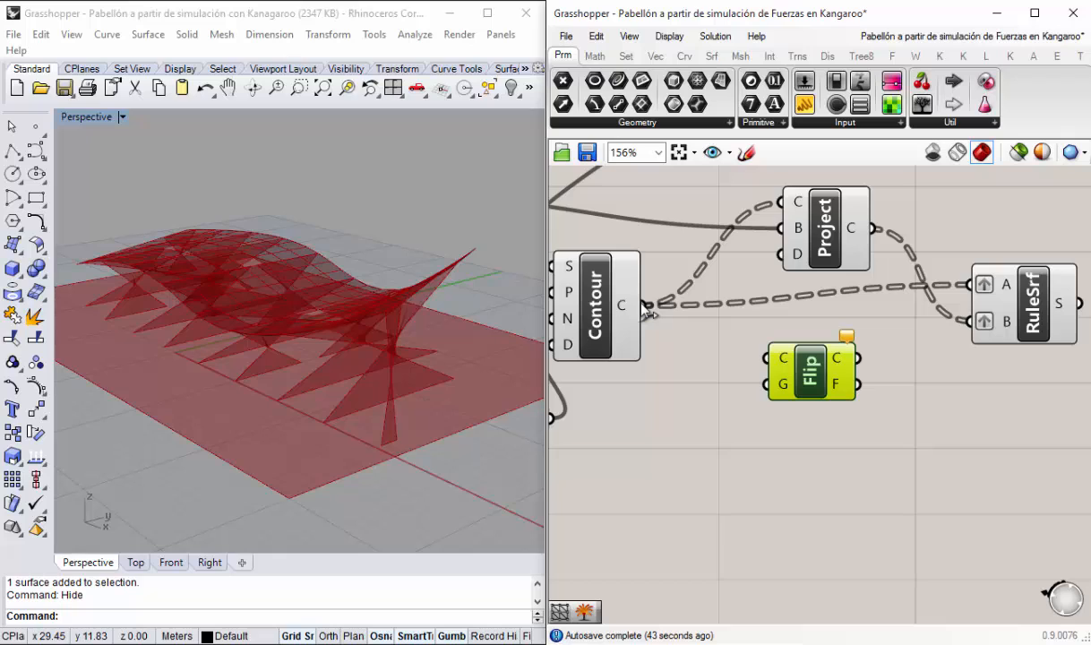
drag(647, 305, 766, 357)
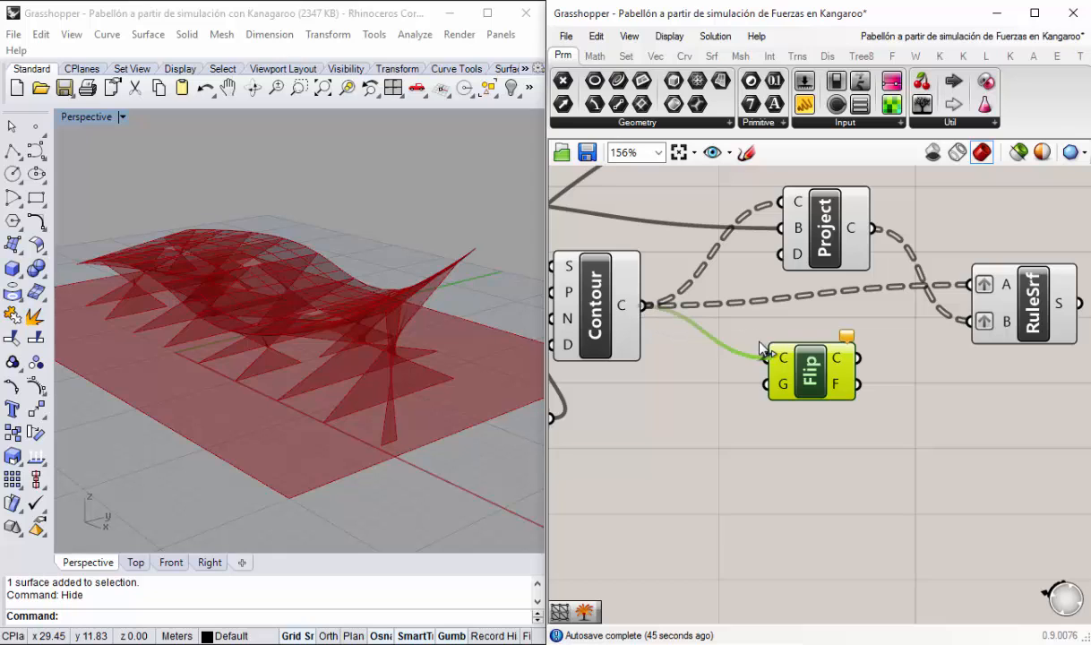
Step: Wire Flip's curve output to Ruled Surface's Curve B input and disconnect Contour from Curve A
drag(859, 358, 966, 328)
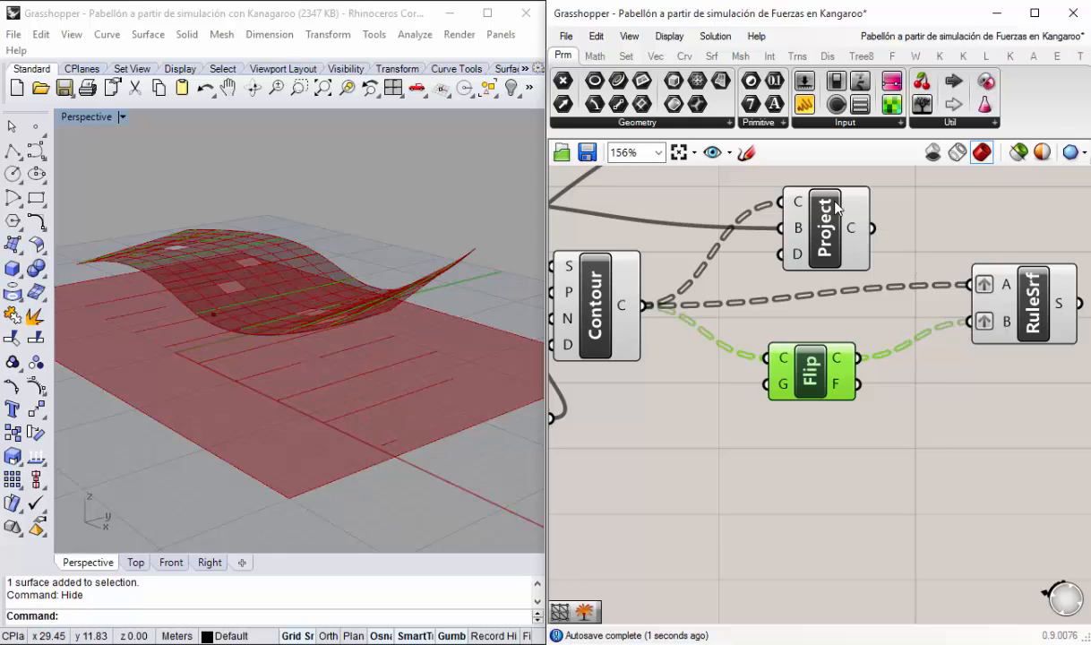
click(832, 241)
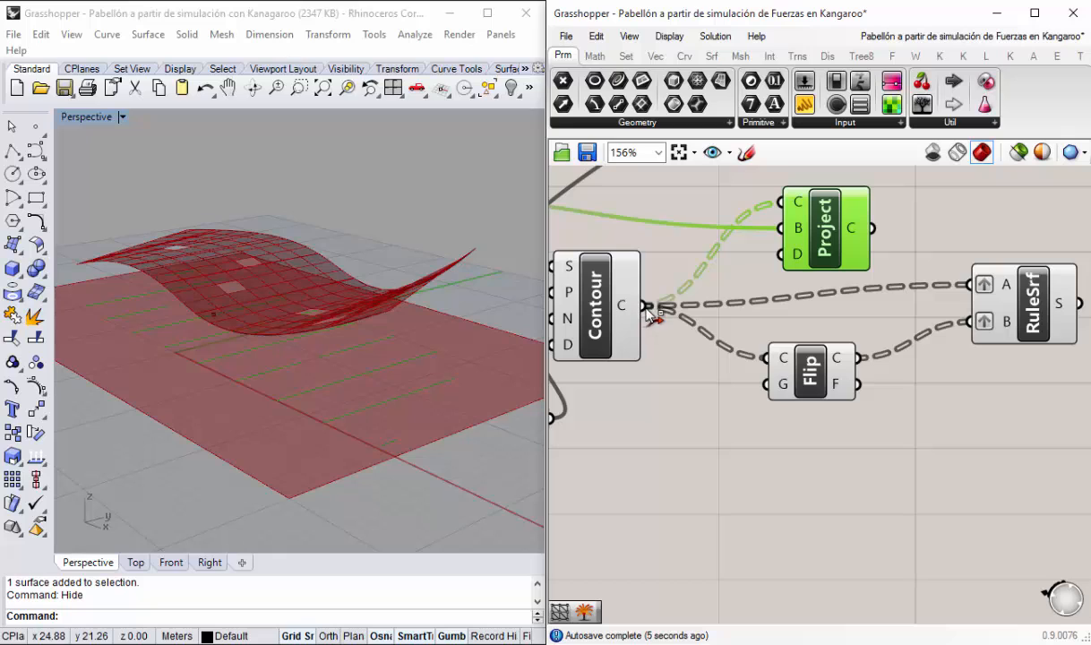
ctrl+drag(646, 309, 967, 286)
right_drag(928, 415, 890, 427)
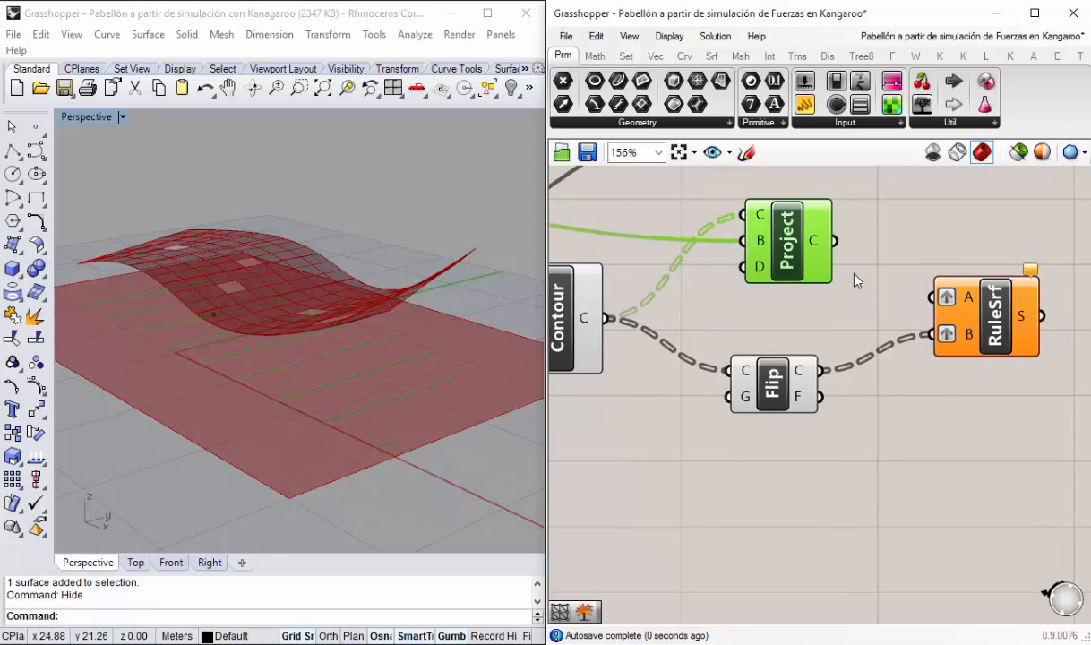
Step: Rewire Ruled Surface so that Flip's curve output feeds only Curve A and Project's output feeds Curve B, and check the resulting surfaces
drag(829, 373, 932, 297)
ctrl+drag(826, 374, 932, 336)
click(912, 410)
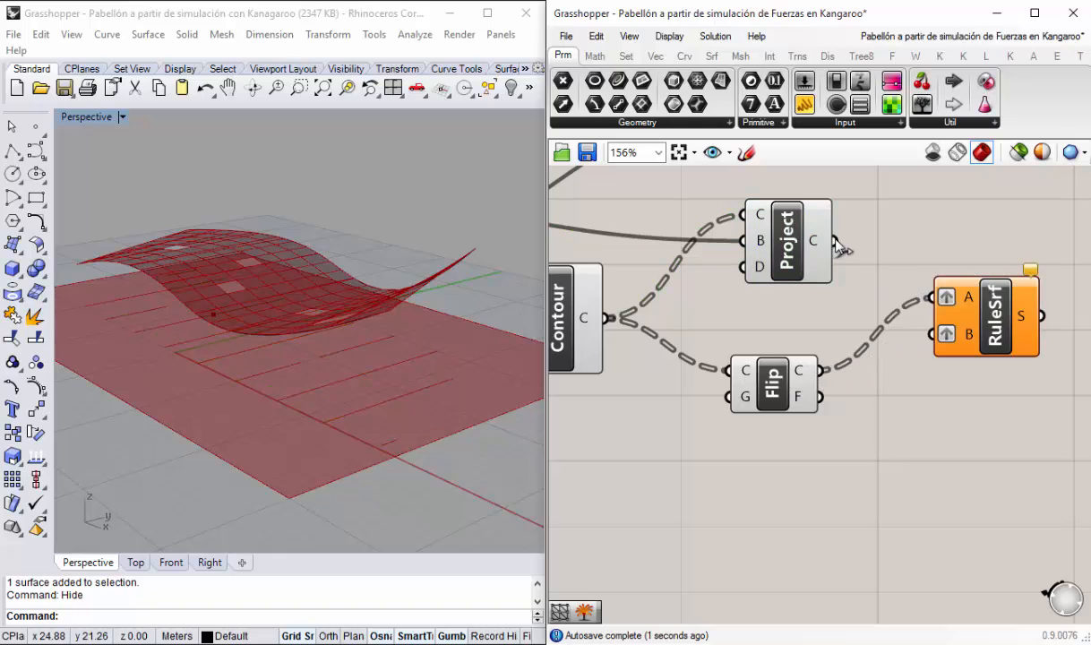
drag(835, 241, 932, 336)
right_drag(358, 395, 350, 416)
scroll(350, 417, up, 2)
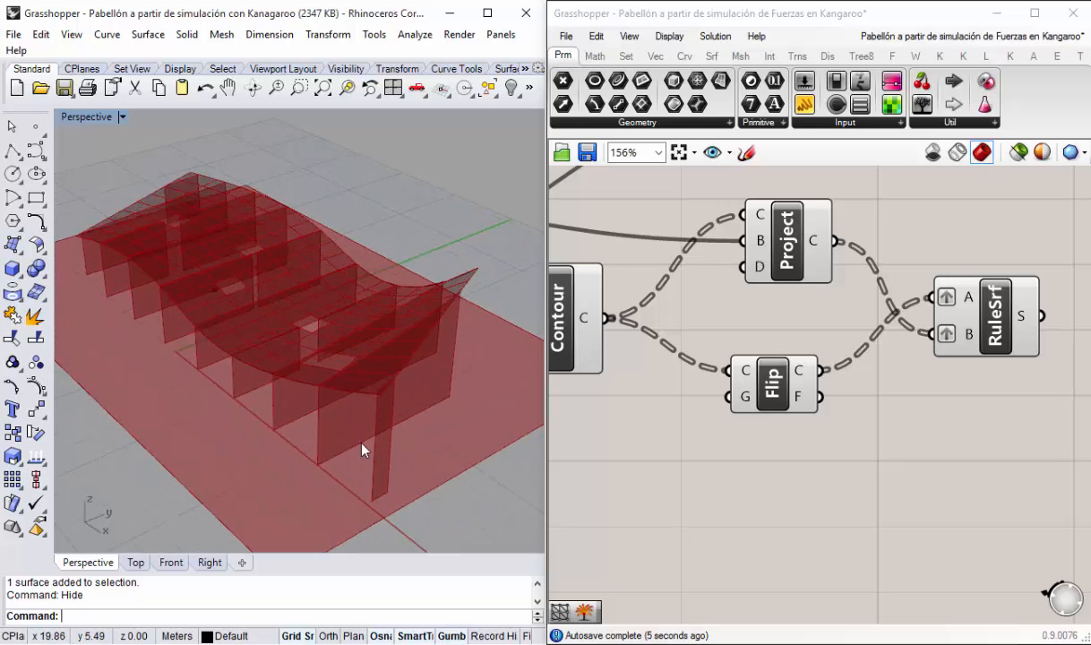
scroll(791, 385, down, 3)
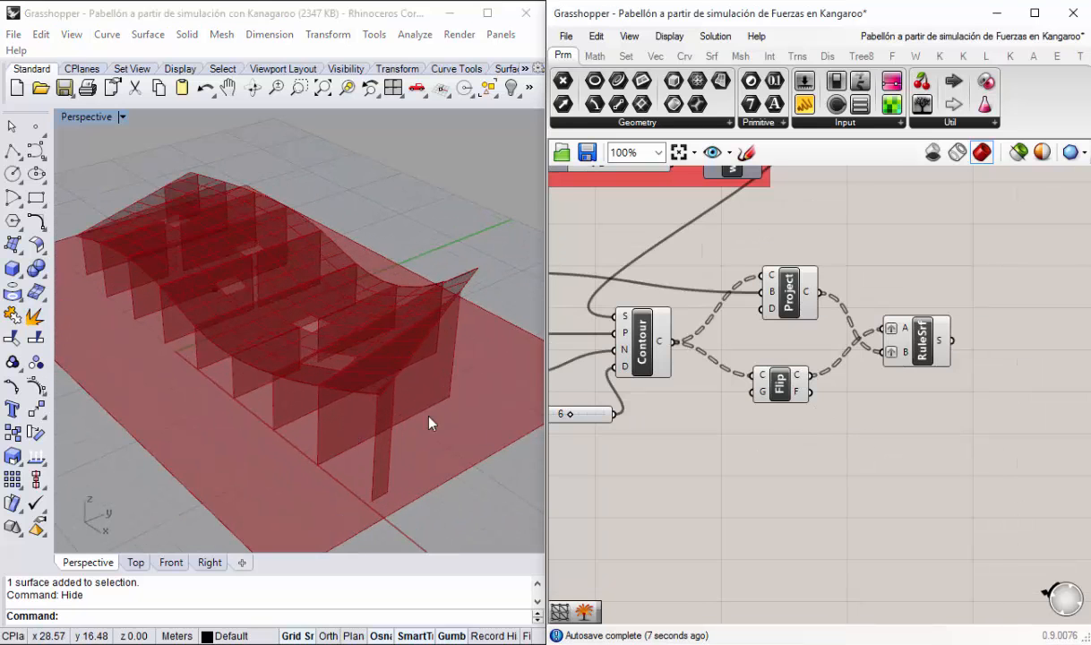
right_drag(429, 423, 407, 396)
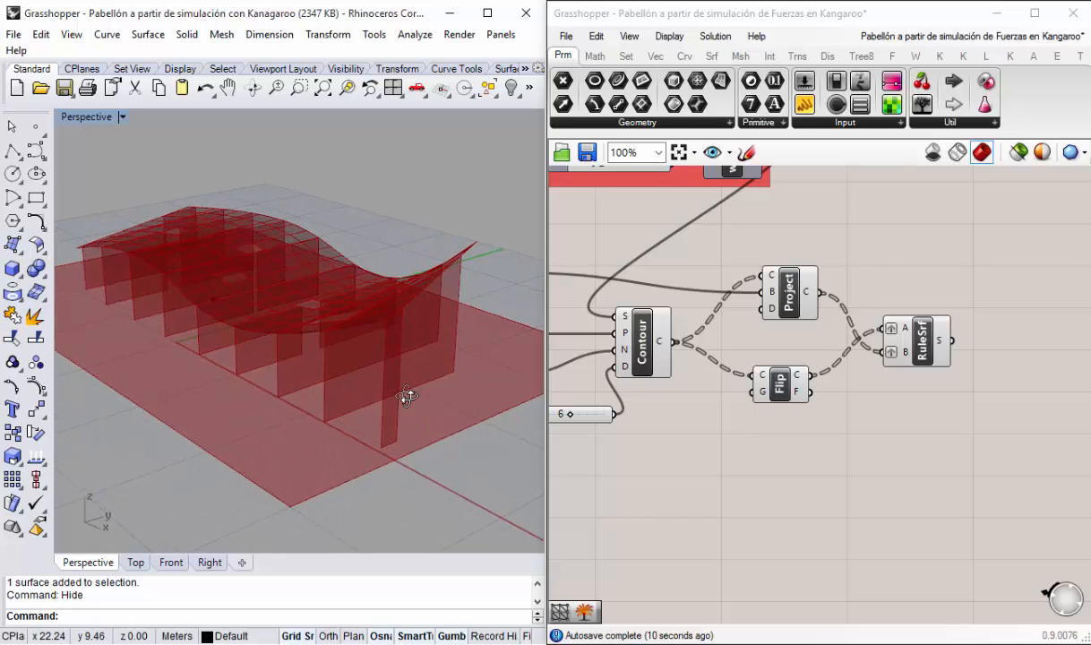
click(954, 467)
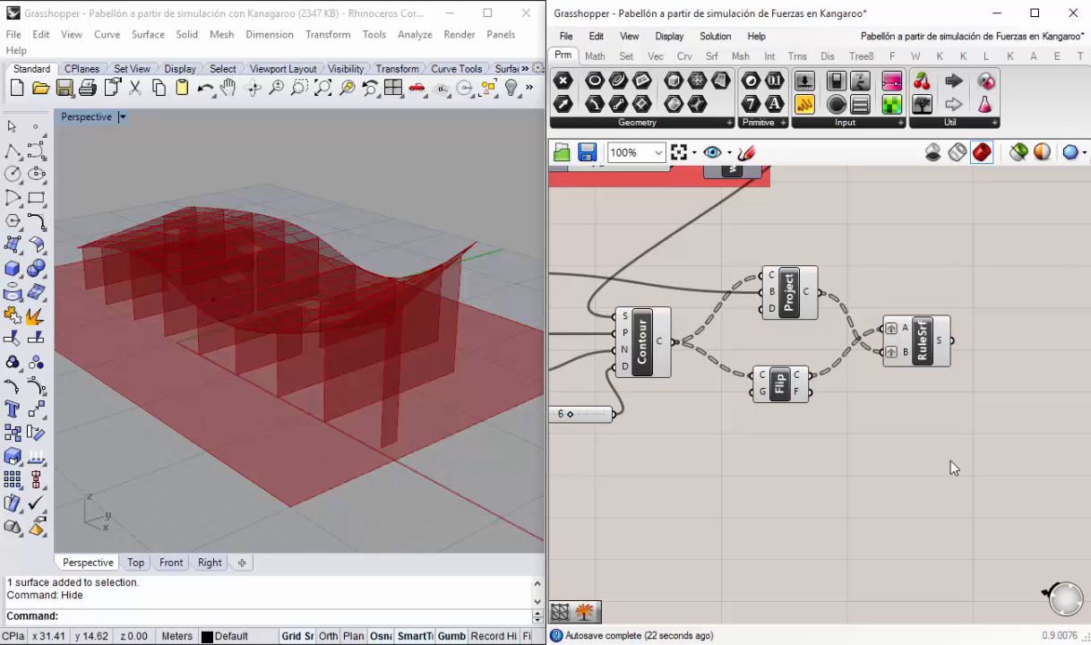
Step: Shift Project slightly to line up above Flip, and disable and re-enable the Project component
drag(789, 291, 781, 291)
scroll(708, 360, down, 2)
click(745, 344)
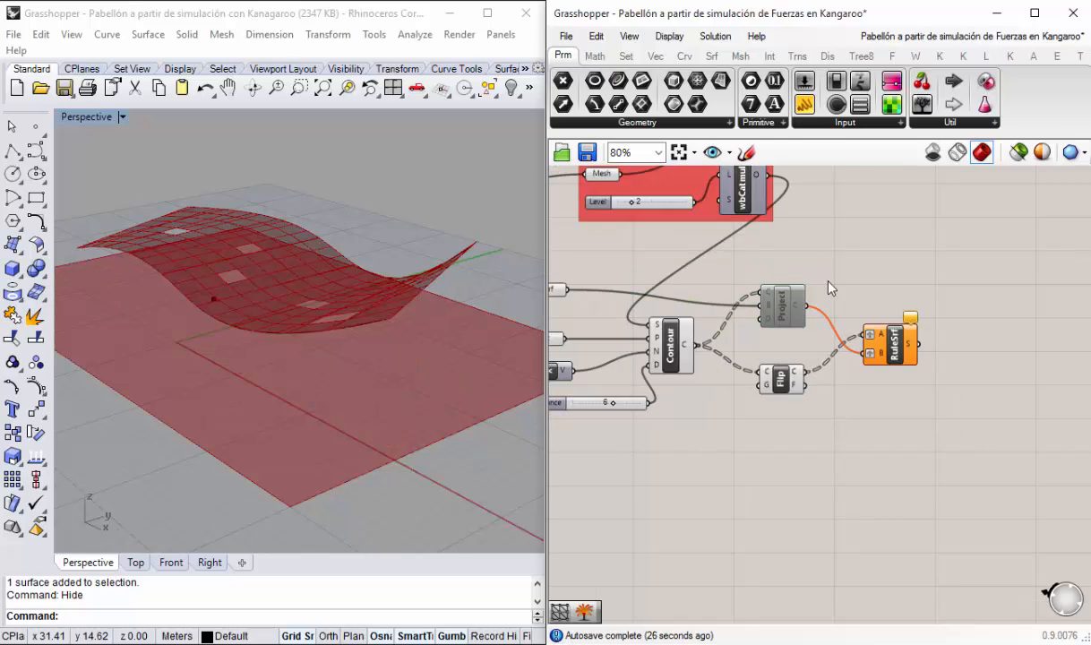
right_click(783, 315)
click(826, 357)
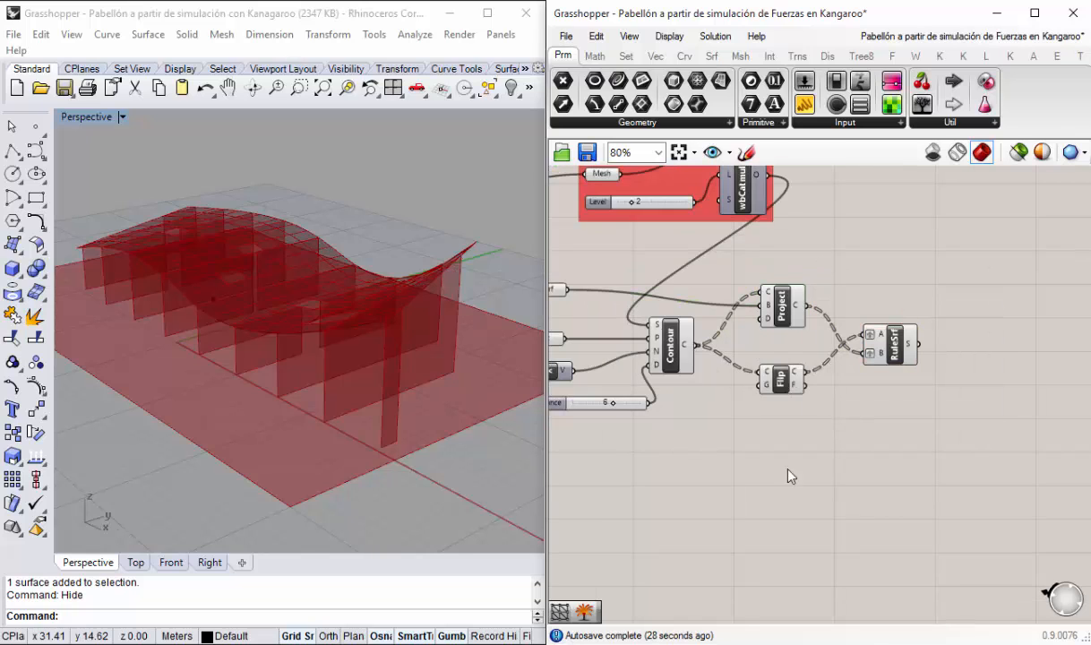
Step: Turn off the preview of the Contour, Project and Flip components, and save the definition
scroll(805, 409, down, 2)
scroll(716, 411, up, 1)
drag(850, 449, 691, 294)
middle_click(783, 353)
mouse_move(289, 324)
right_down()
mouse_move(329, 344)
mouse_move(255, 455)
mouse_move(336, 287)
mouse_move(336, 322)
mouse_move(326, 350)
mouse_move(284, 304)
right_up()
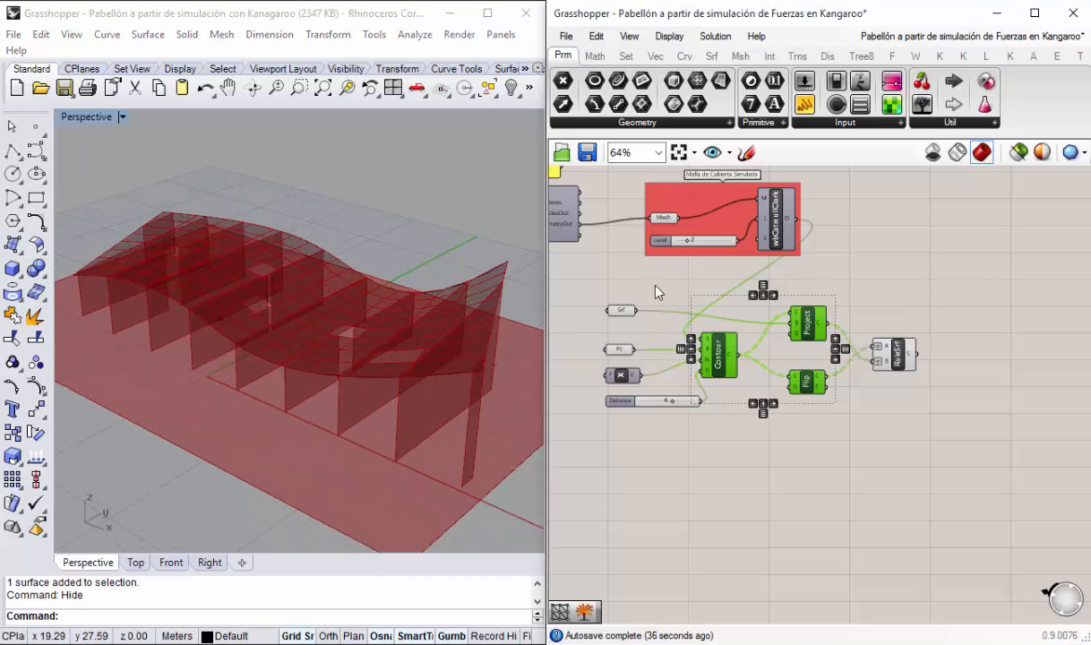
scroll(623, 271, down, 1)
scroll(647, 286, up, 1)
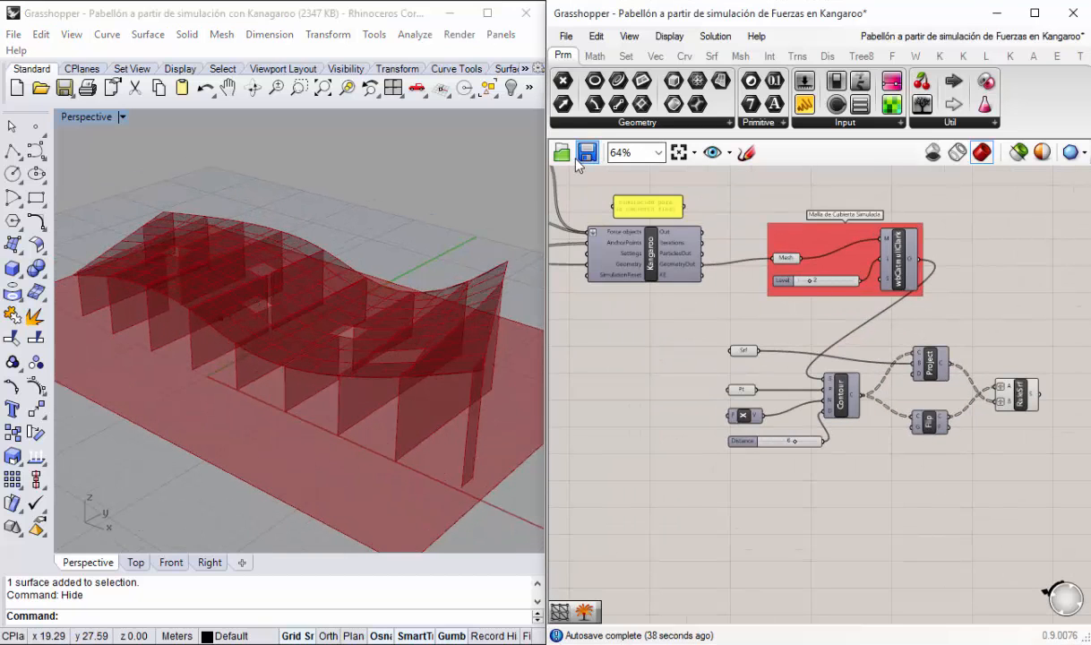
click(587, 153)
Step: Run the final roof's Kangaroo simulation, inspect how the ruled surfaces follow the deforming mesh, and reset the simulation
scroll(680, 285, up, 2)
double_click(700, 287)
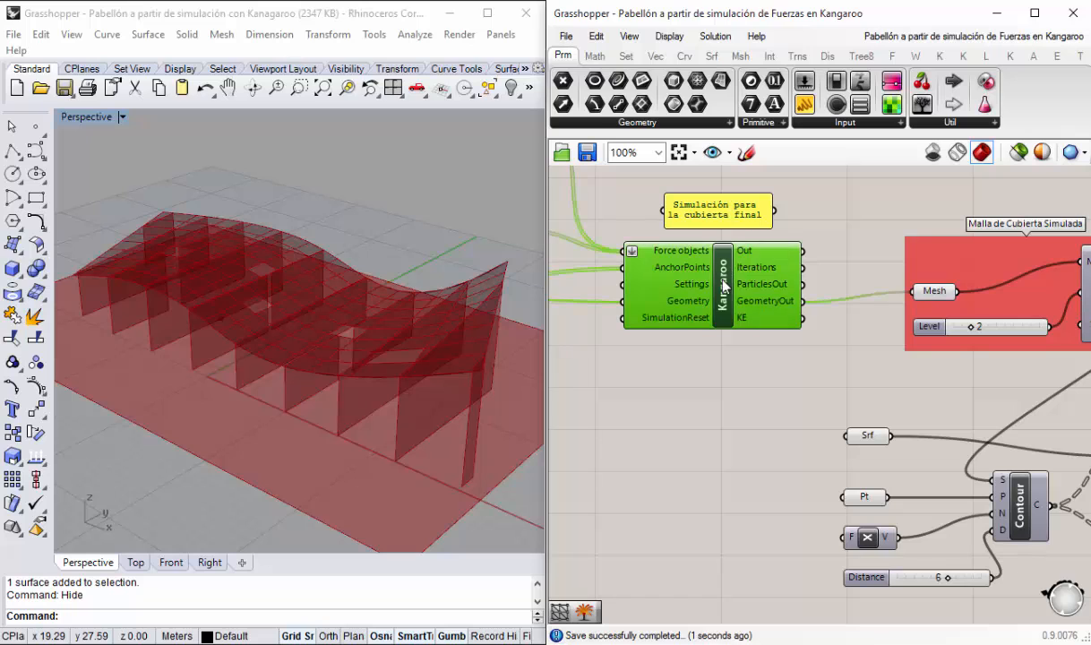
drag(692, 260, 697, 334)
click(699, 365)
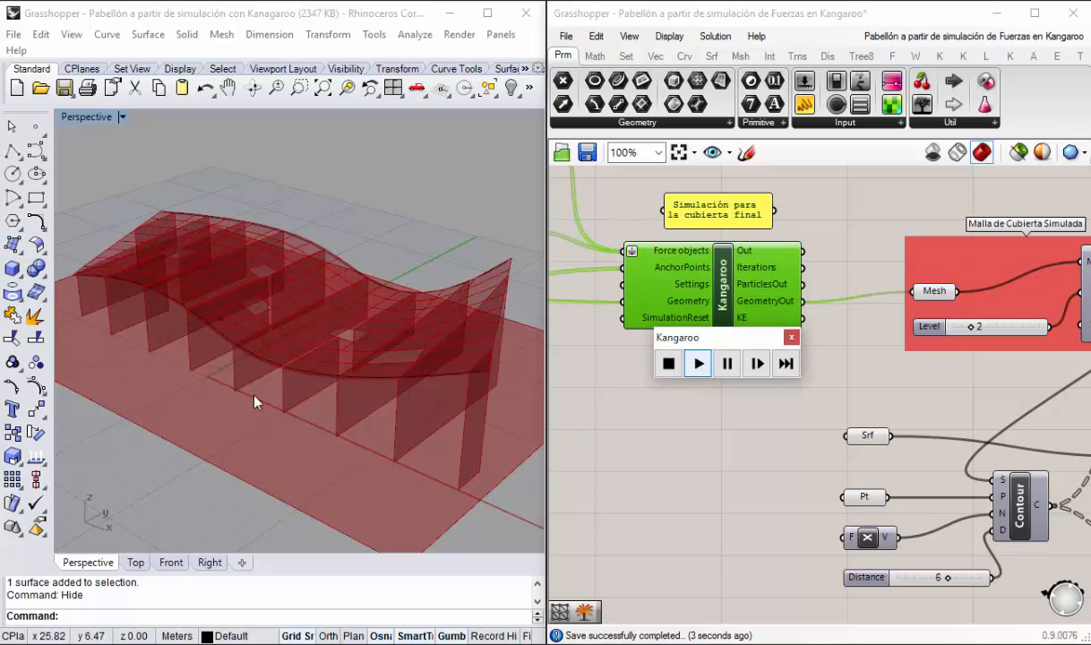
right_drag(397, 365, 334, 383)
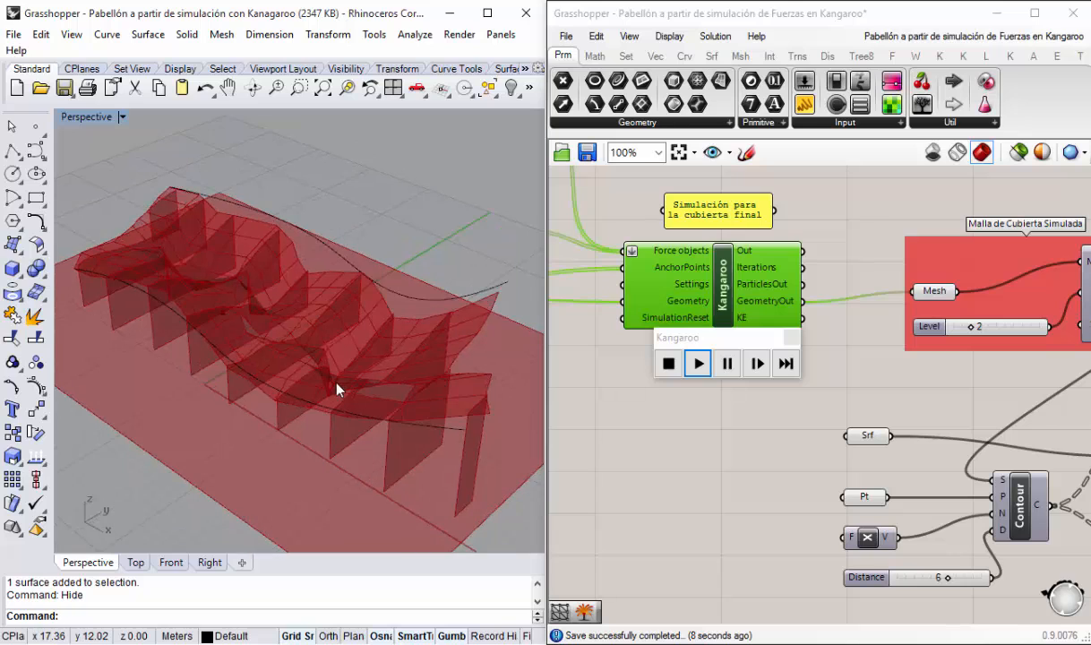
scroll(314, 418, up, 2)
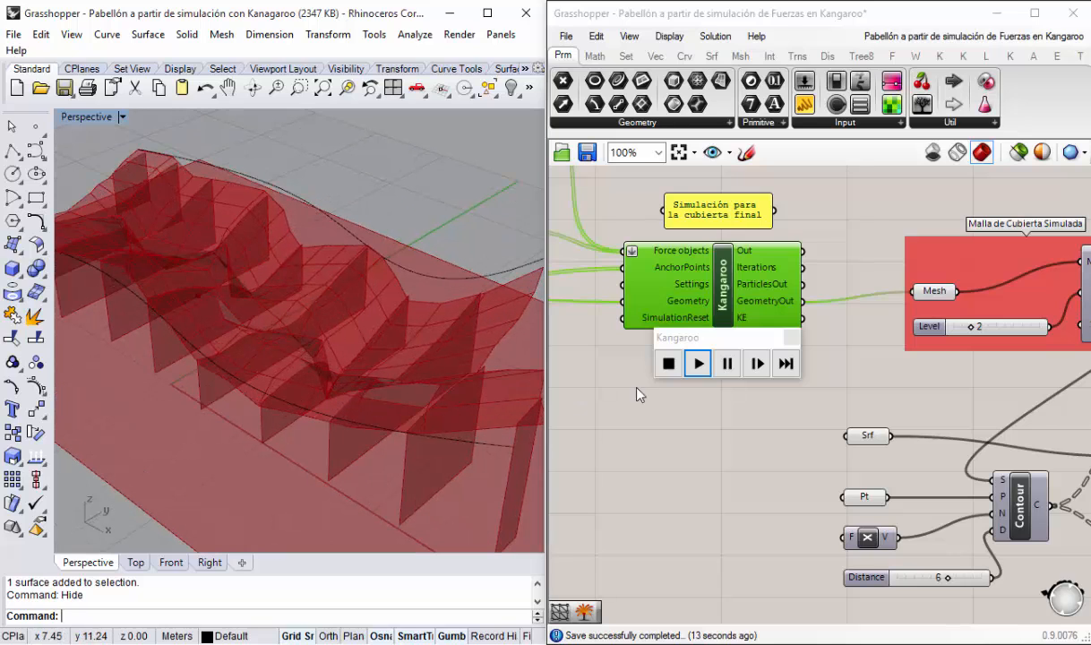
click(668, 362)
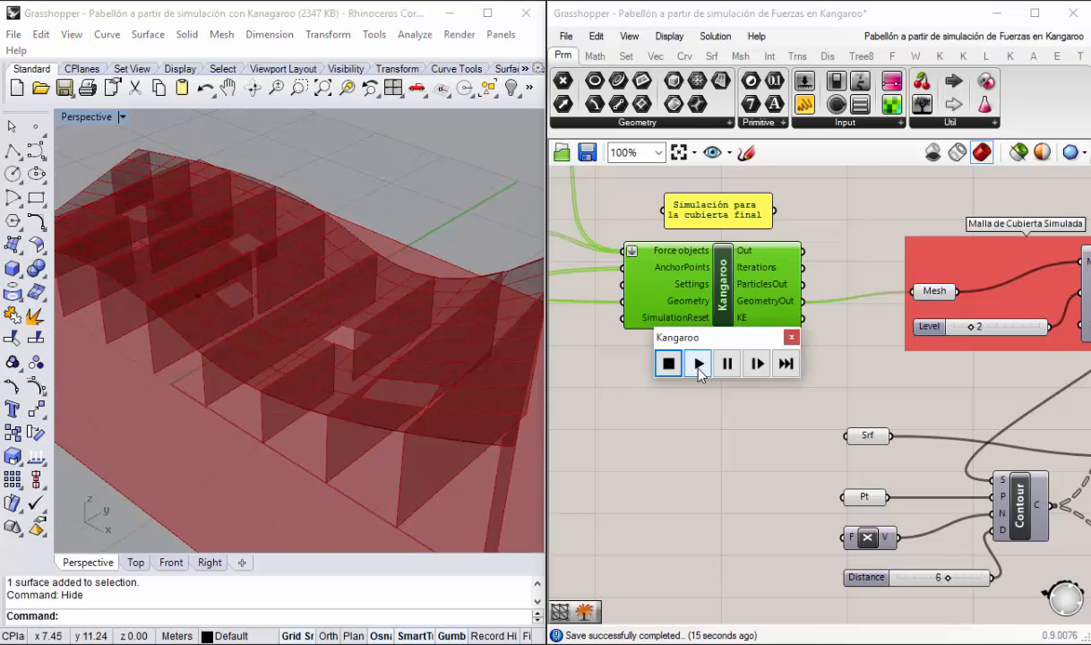
Step: Run the roof simulation once more, reset it, and close the Kangaroo controls
click(699, 365)
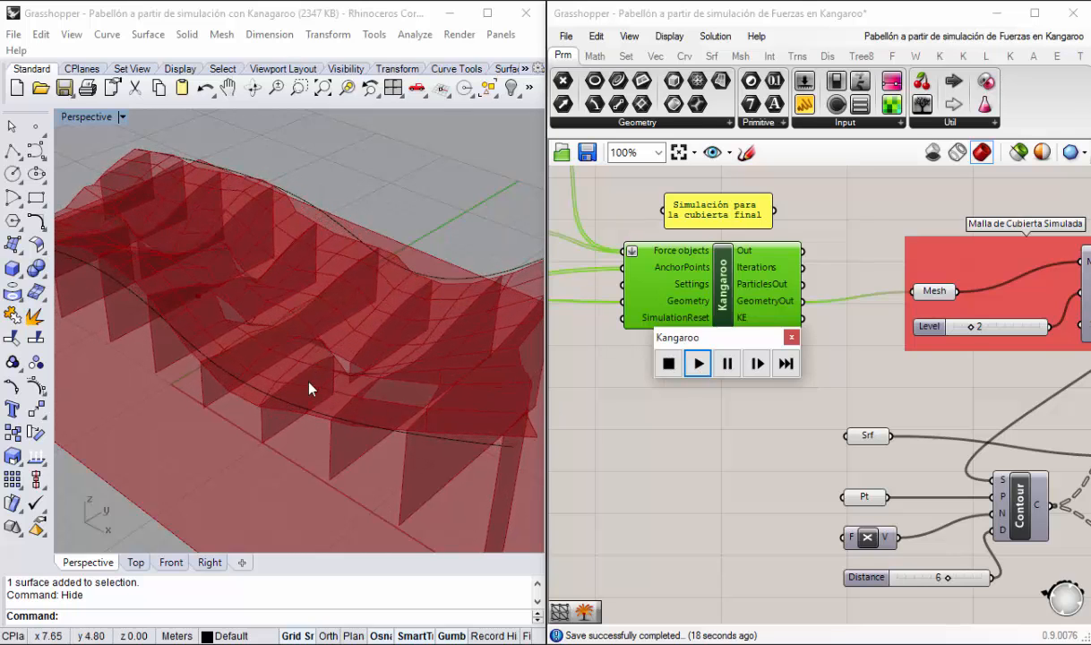
click(668, 362)
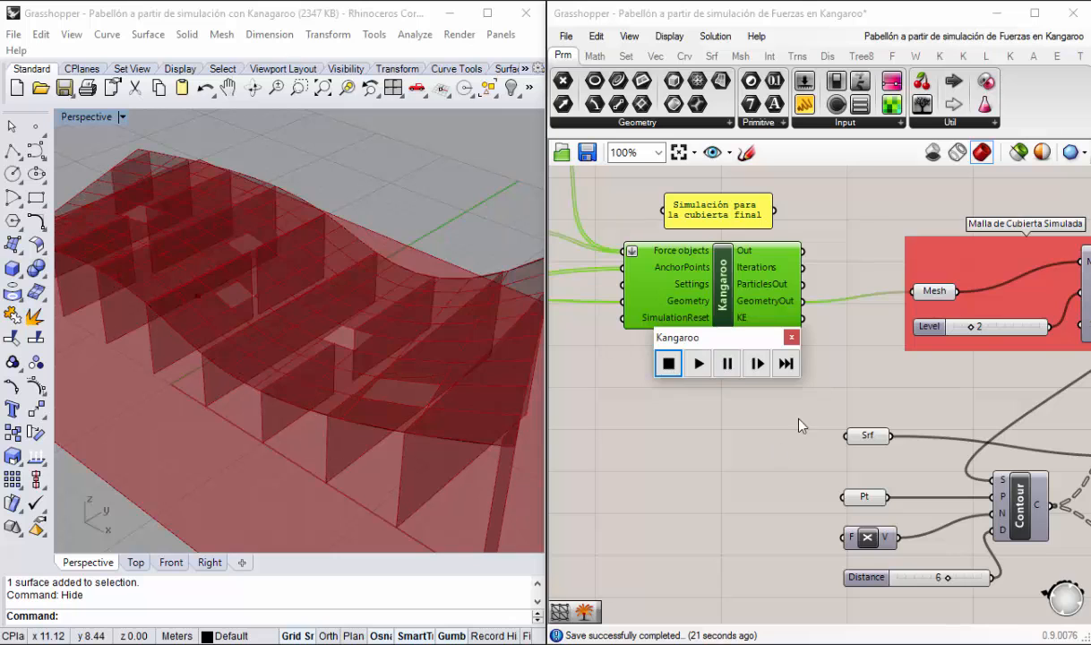
click(792, 337)
scroll(775, 373, down, 4)
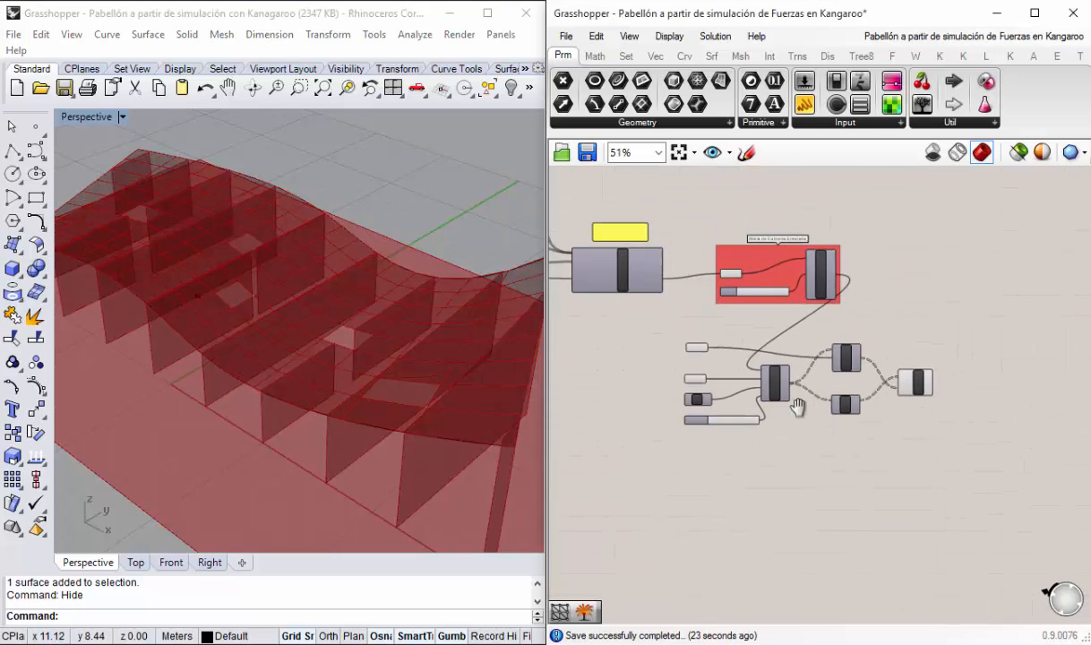
scroll(903, 517, up, 1)
scroll(860, 466, up, 2)
scroll(433, 402, down, 3)
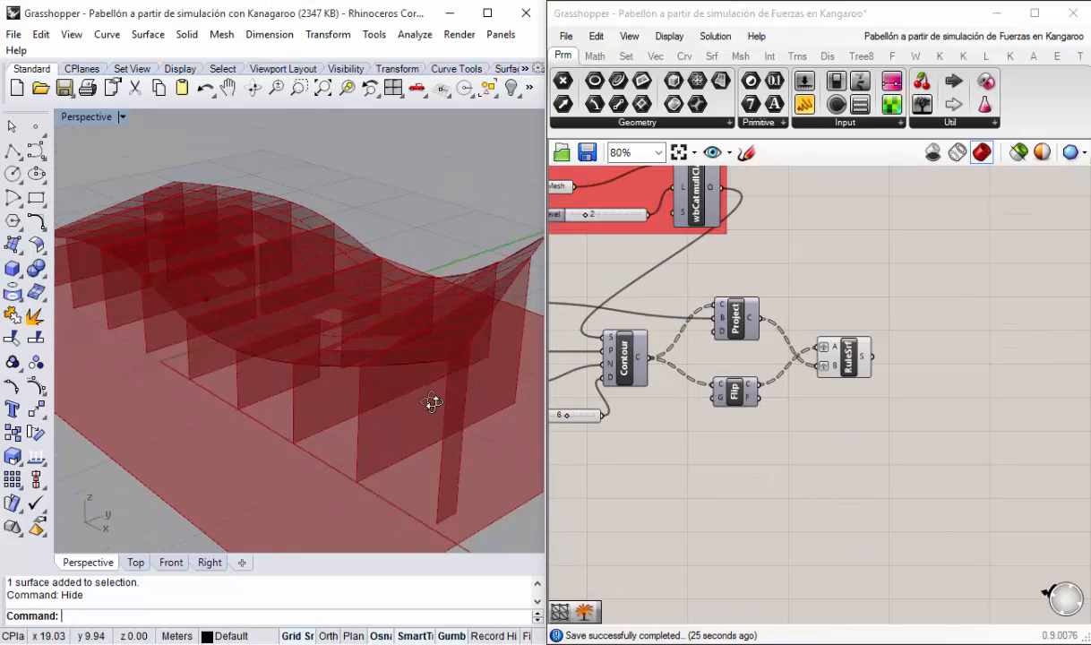
scroll(383, 397, down, 3)
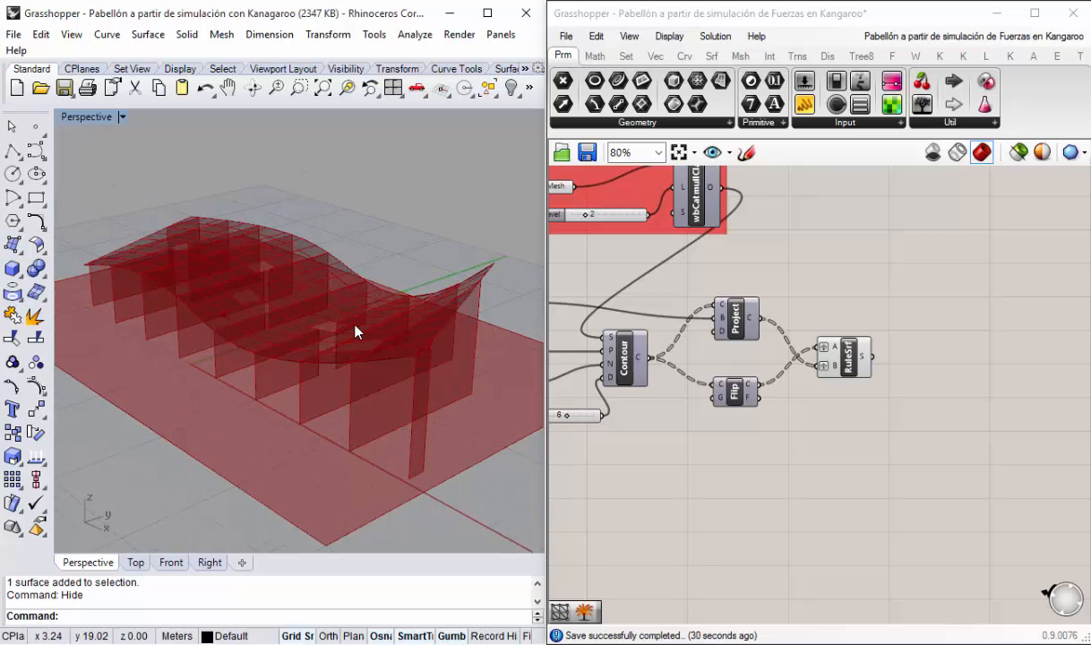
right_drag(333, 358, 323, 425)
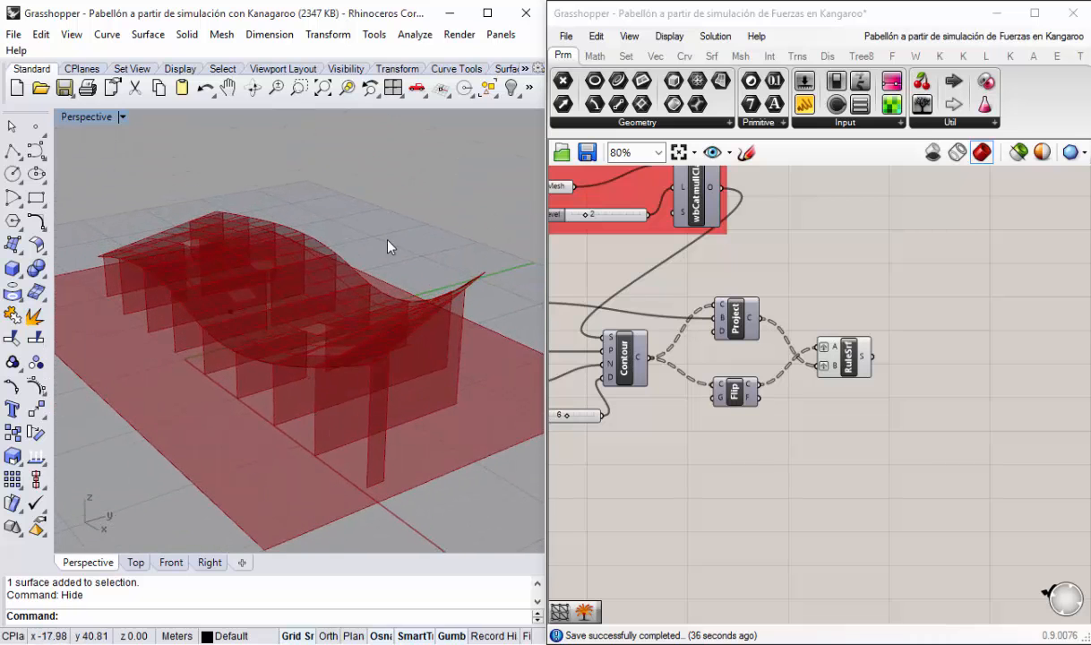
Step: Place a Braced Grid 1-D Structure component and a Truss component beside the RuleSrf component
click(930, 443)
right_drag(913, 319, 897, 316)
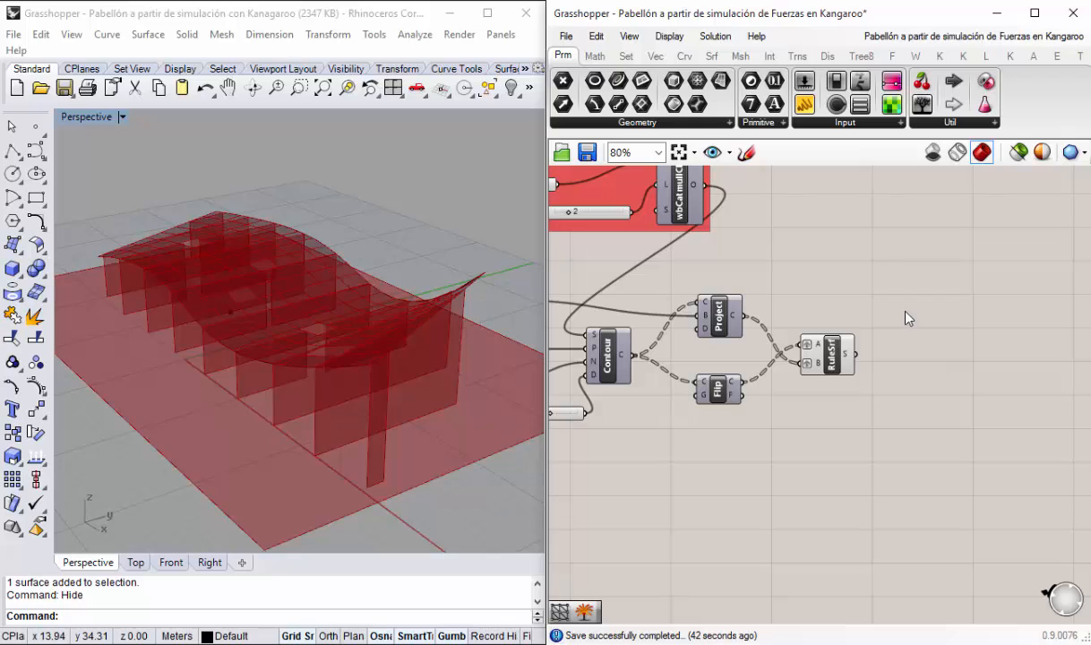
click(986, 60)
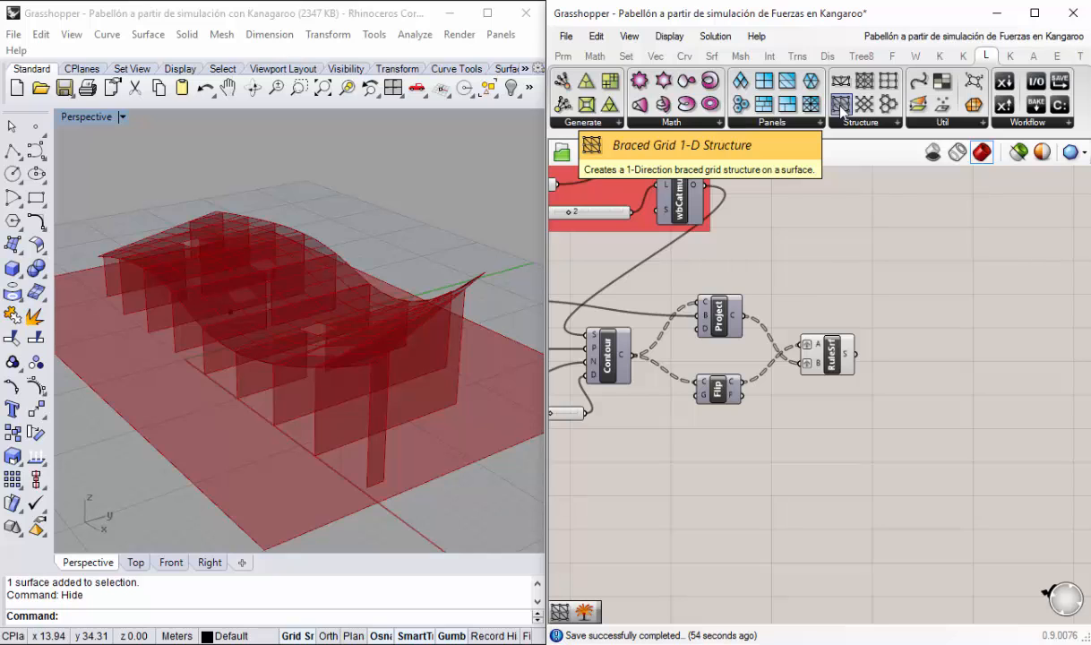
drag(843, 107, 941, 260)
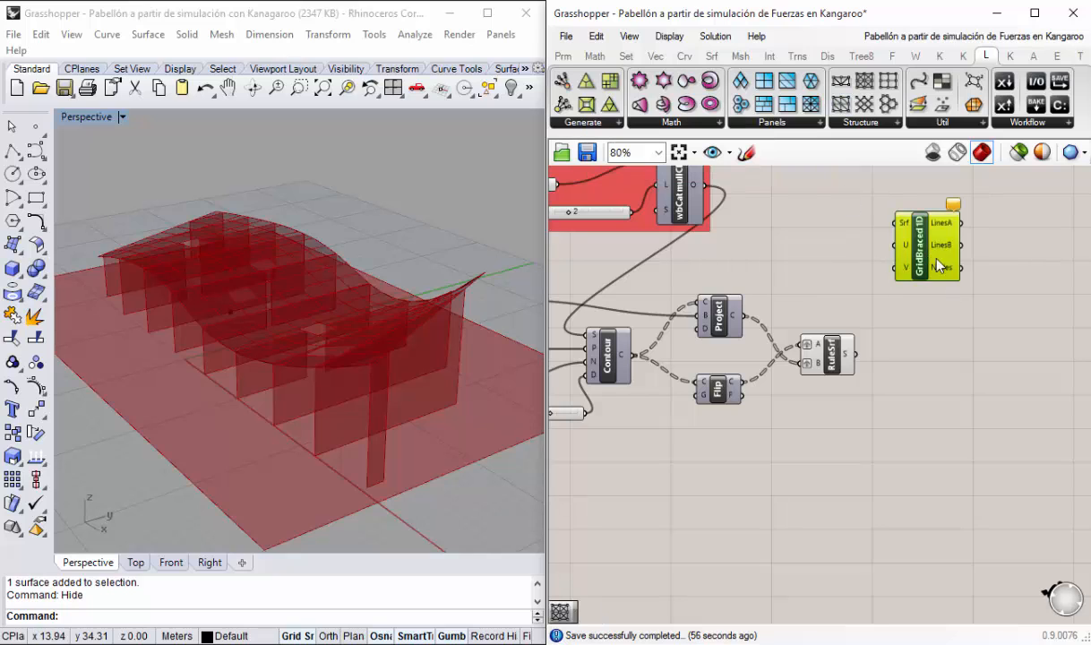
drag(875, 104, 944, 349)
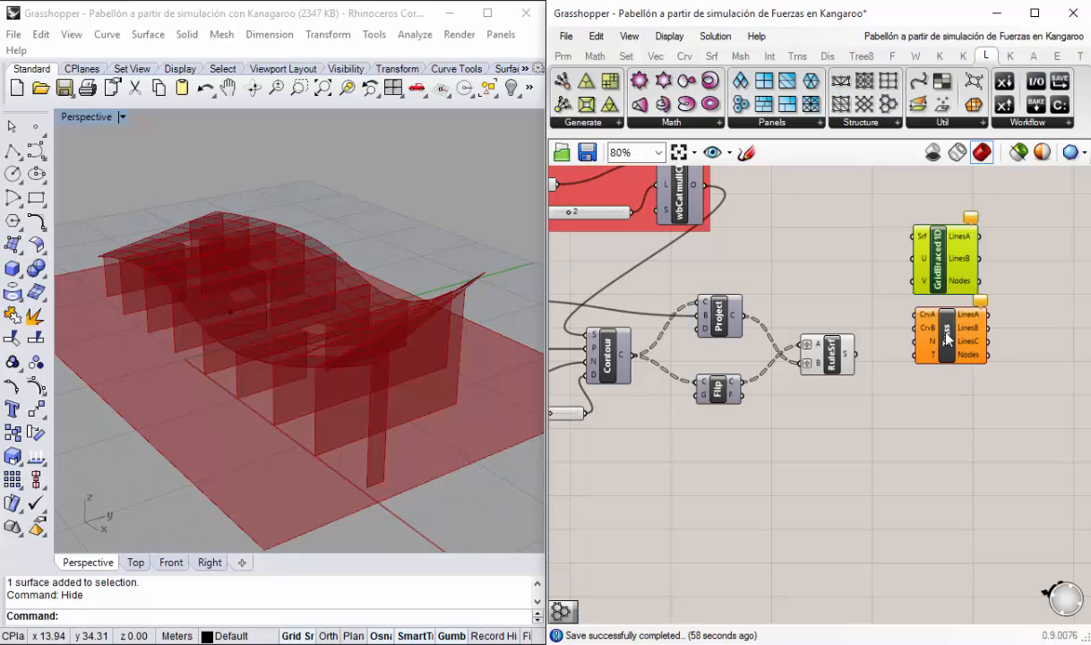
scroll(952, 346, up, 2)
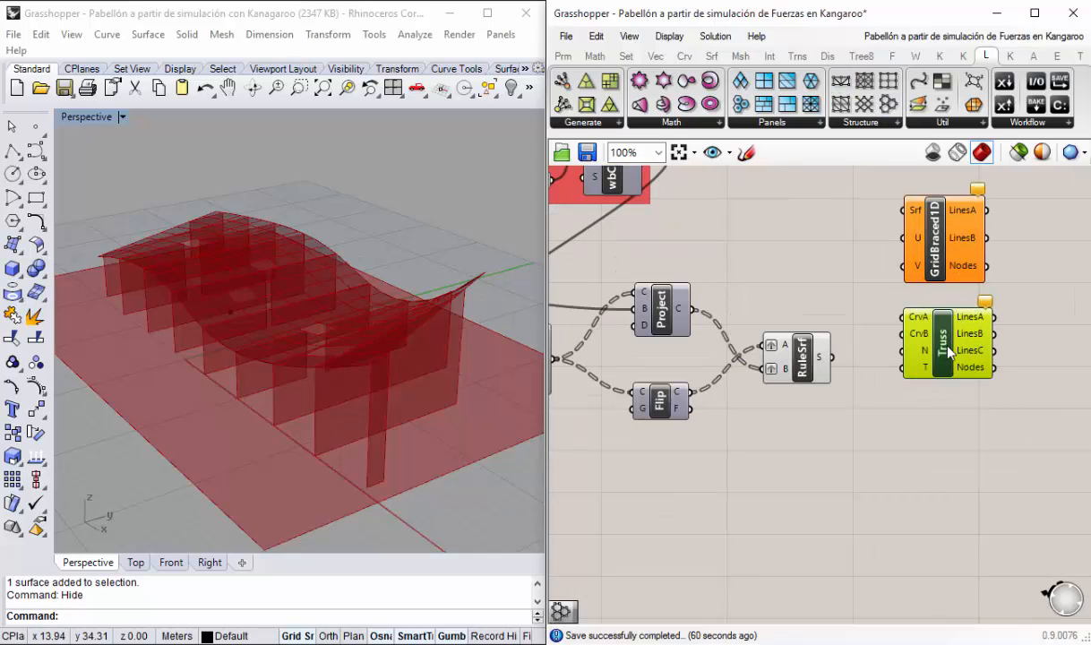
Step: Place a Diagrid Structure component on the canvas and delete the unused Truss and Braced Grid 1-D components
click(842, 122)
drag(922, 343, 941, 439)
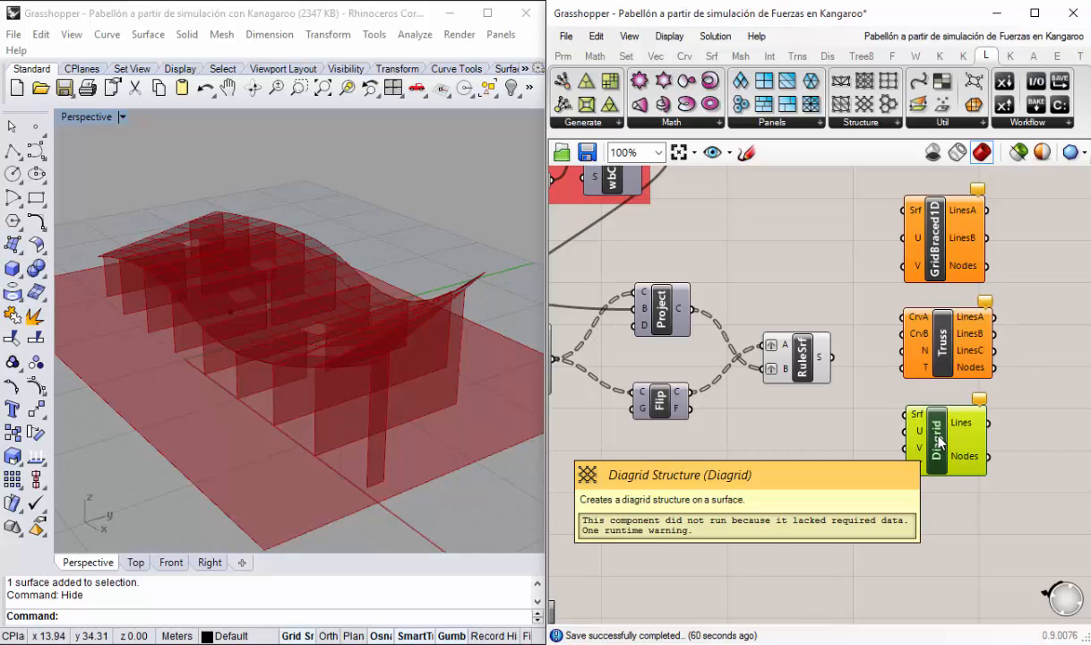
click(948, 356)
key(Delete)
click(950, 274)
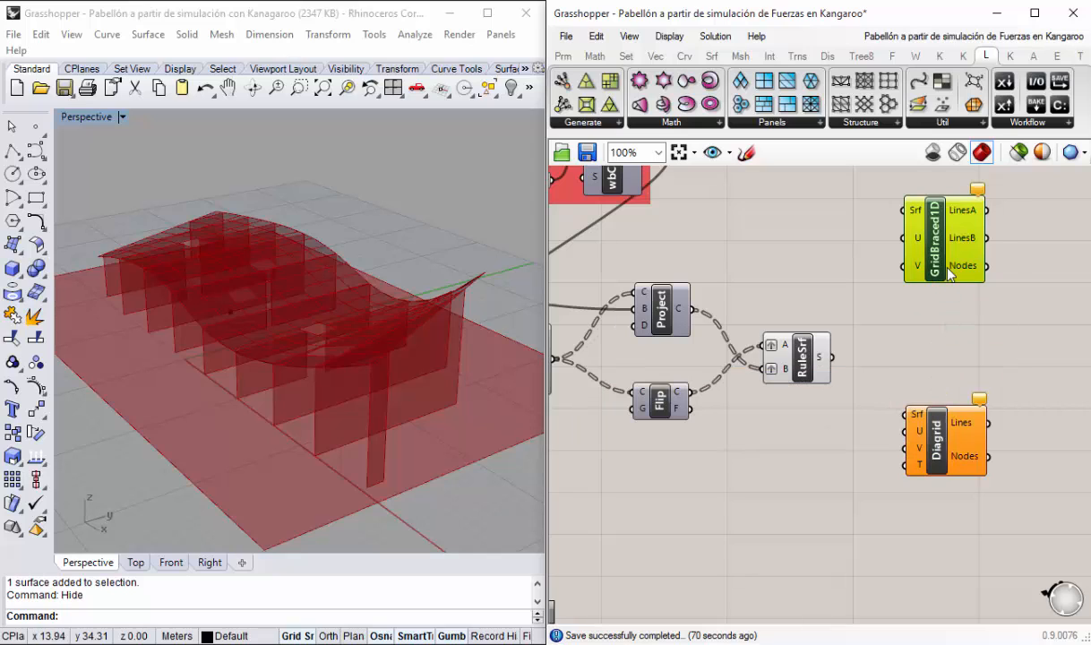
key(Delete)
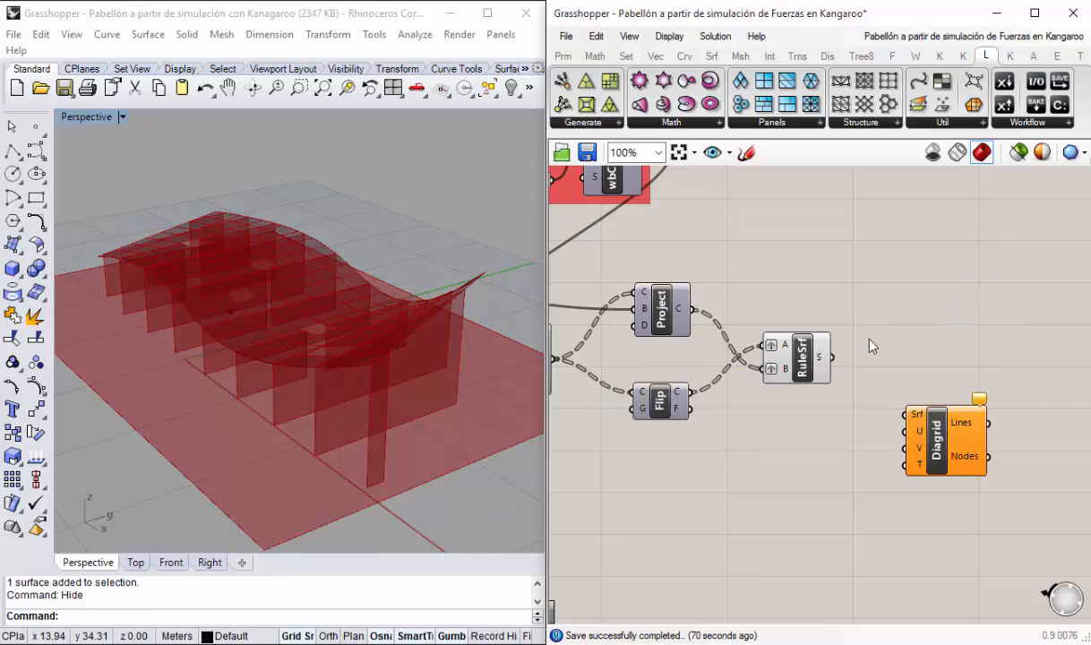
Step: Move Diagrid beside RuleSrf and connect the ruled surface output to its Srf input
drag(922, 460, 912, 360)
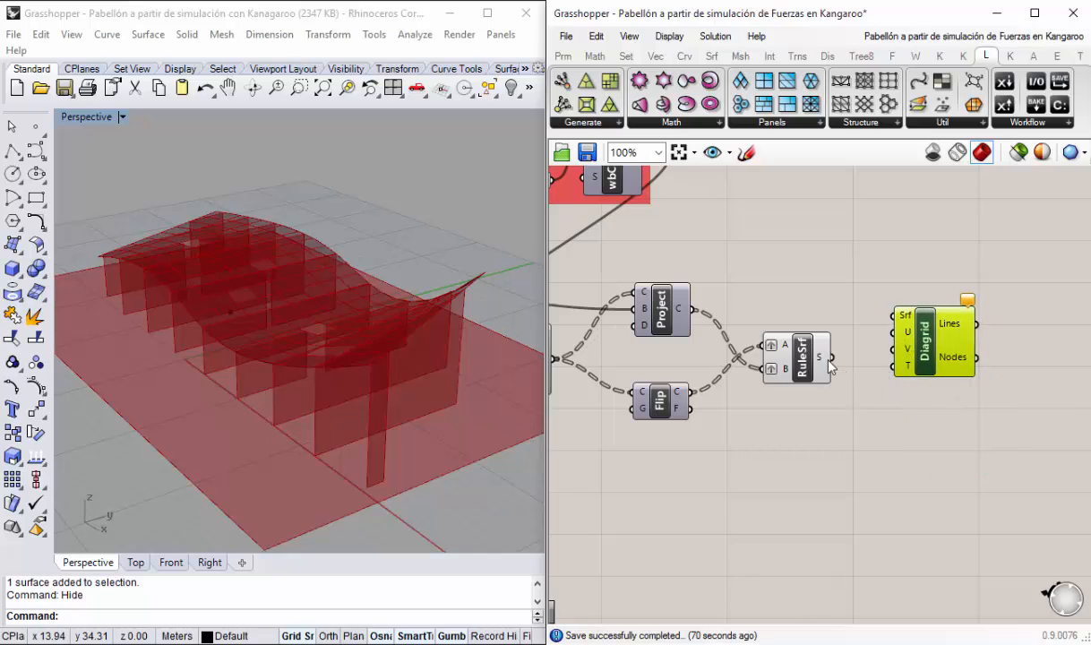
drag(830, 358, 896, 315)
mouse_move(375, 359)
right_down()
mouse_move(300, 349)
mouse_move(335, 320)
mouse_move(254, 321)
mouse_move(360, 320)
mouse_move(423, 344)
mouse_move(253, 316)
mouse_move(375, 267)
mouse_move(276, 309)
mouse_move(402, 343)
mouse_move(355, 390)
mouse_move(377, 348)
mouse_move(304, 320)
mouse_move(344, 334)
mouse_move(253, 312)
mouse_move(208, 333)
right_up()
scroll(378, 351, up, 5)
drag(932, 364, 932, 402)
click(877, 443)
right_drag(848, 473, 863, 440)
drag(945, 360, 944, 375)
click(857, 499)
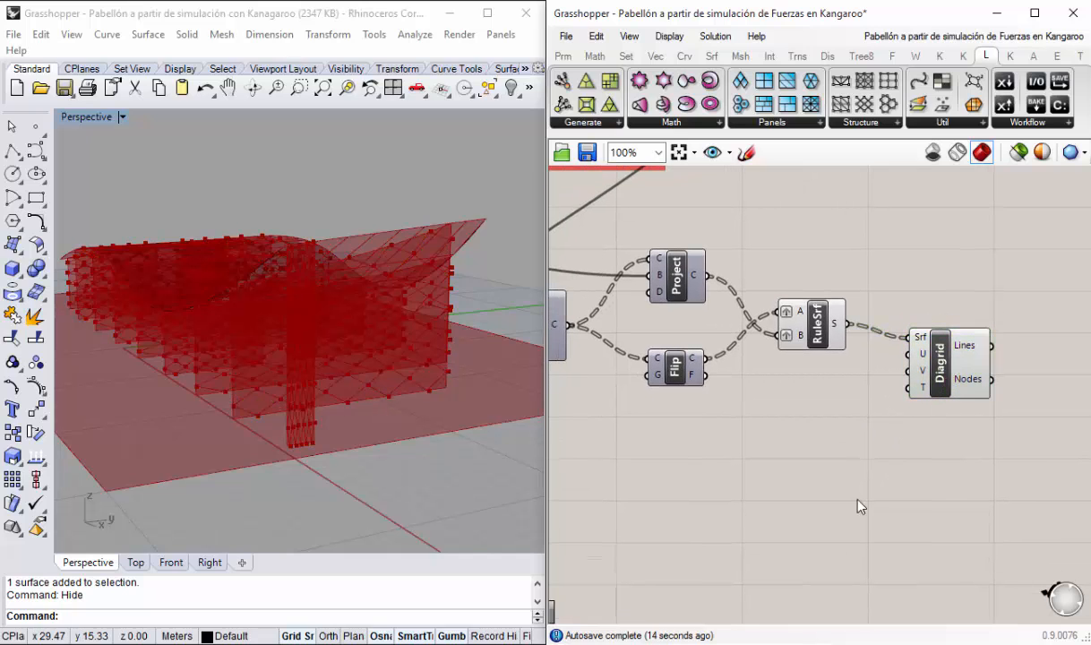
Step: Add number sliders of 2 and 1 and connect them to Diagrid's U and V inputs respectively
double_click(811, 419)
text(2)
key(Return)
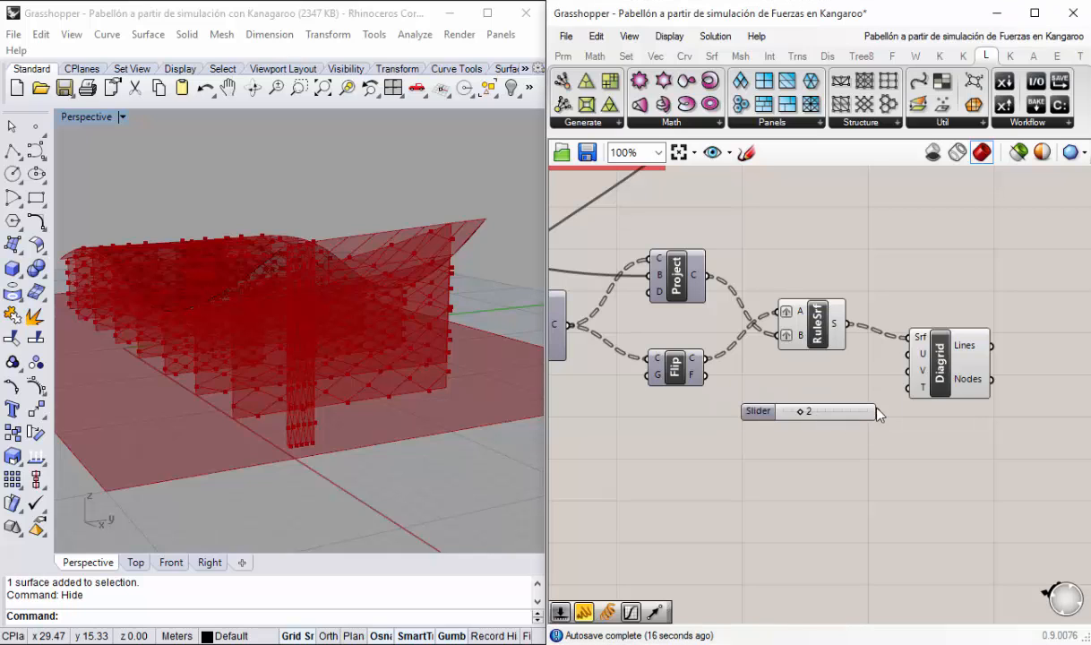
double_click(811, 462)
text(1)
key(Return)
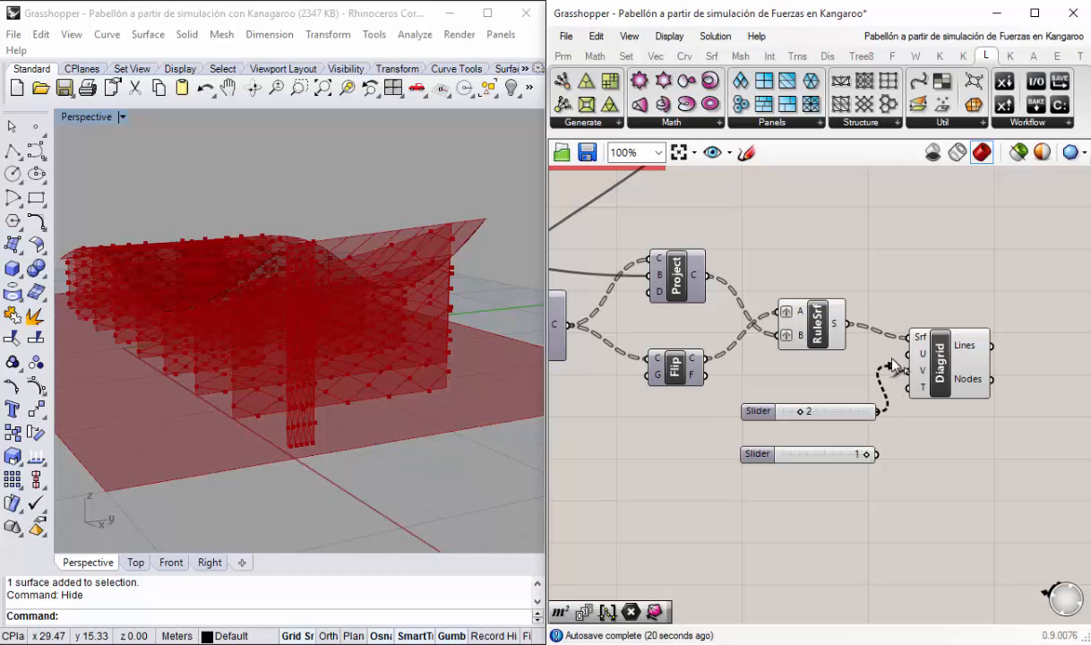
drag(890, 364, 972, 368)
right_drag(215, 313, 365, 338)
scroll(834, 463, up, 2)
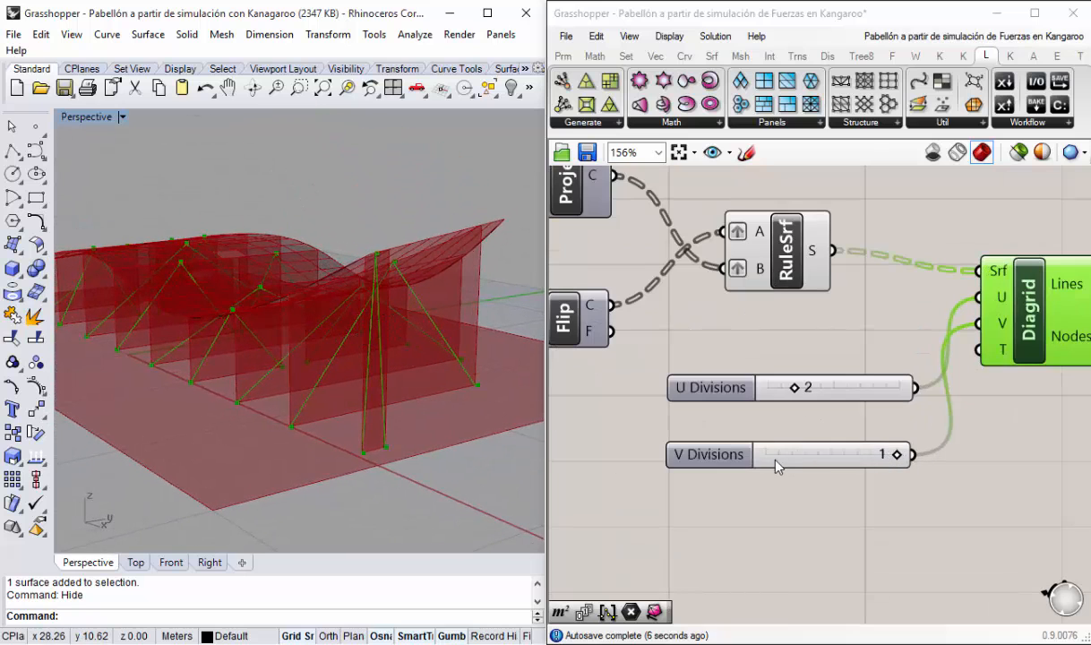
Step: Replace the V Divisions slider with a new slider set to 5, connected to Diagrid's V input
click(718, 462)
key(Delete)
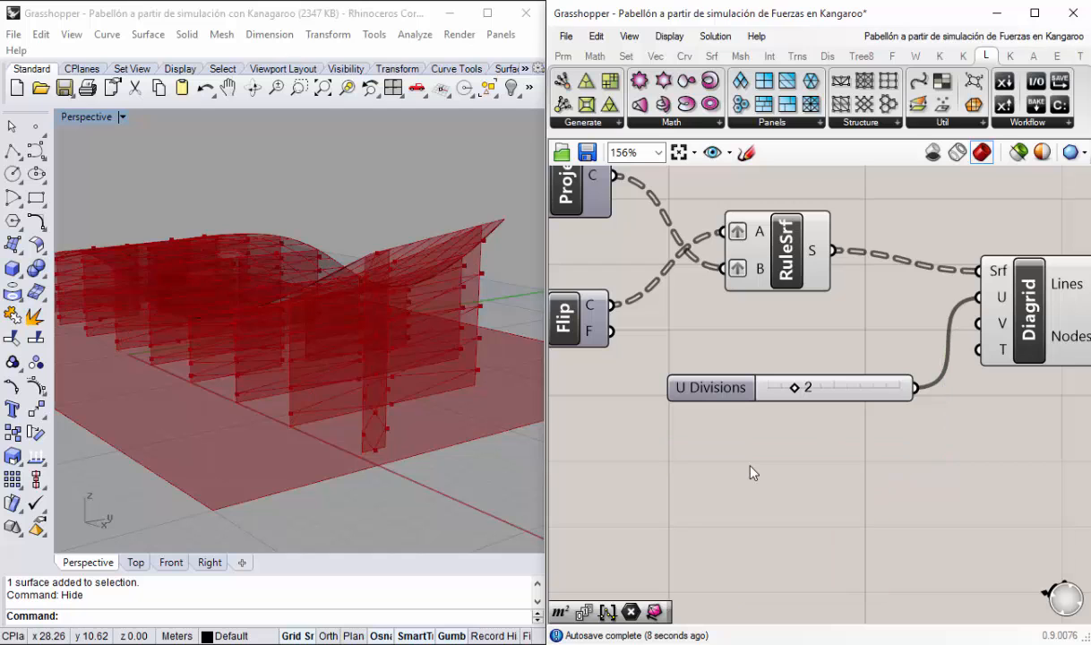
double_click(750, 471)
text(5)
key(Return)
drag(859, 466, 980, 324)
right_drag(533, 384, 363, 333)
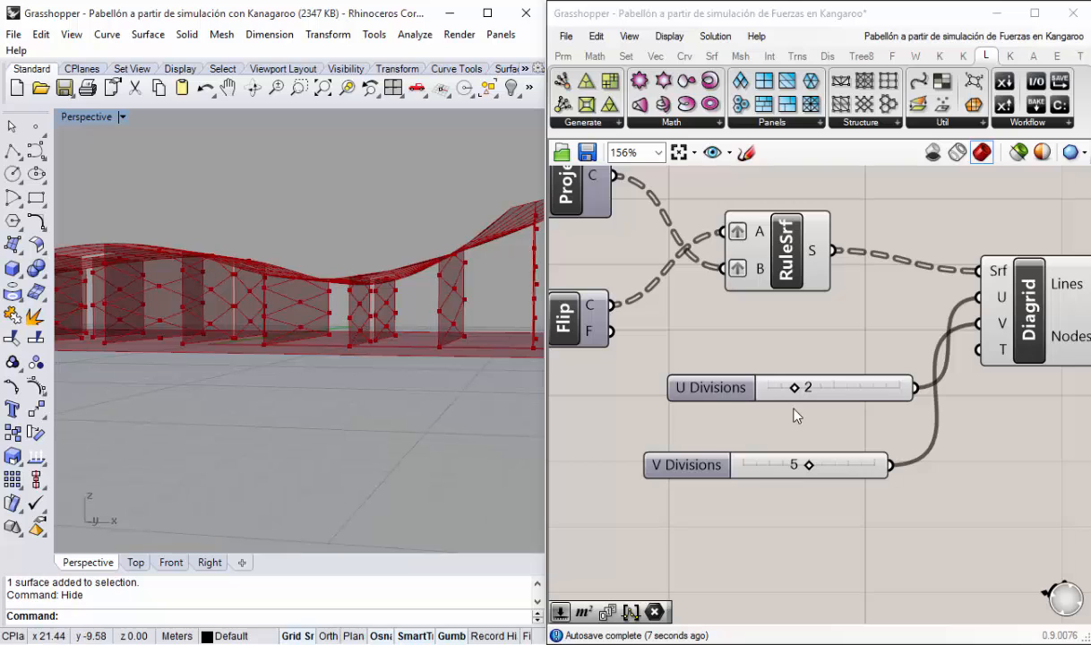
Step: Stack the U Divisions and V Divisions sliders closely and align them, checking the diagrid from several angles
drag(718, 403, 700, 389)
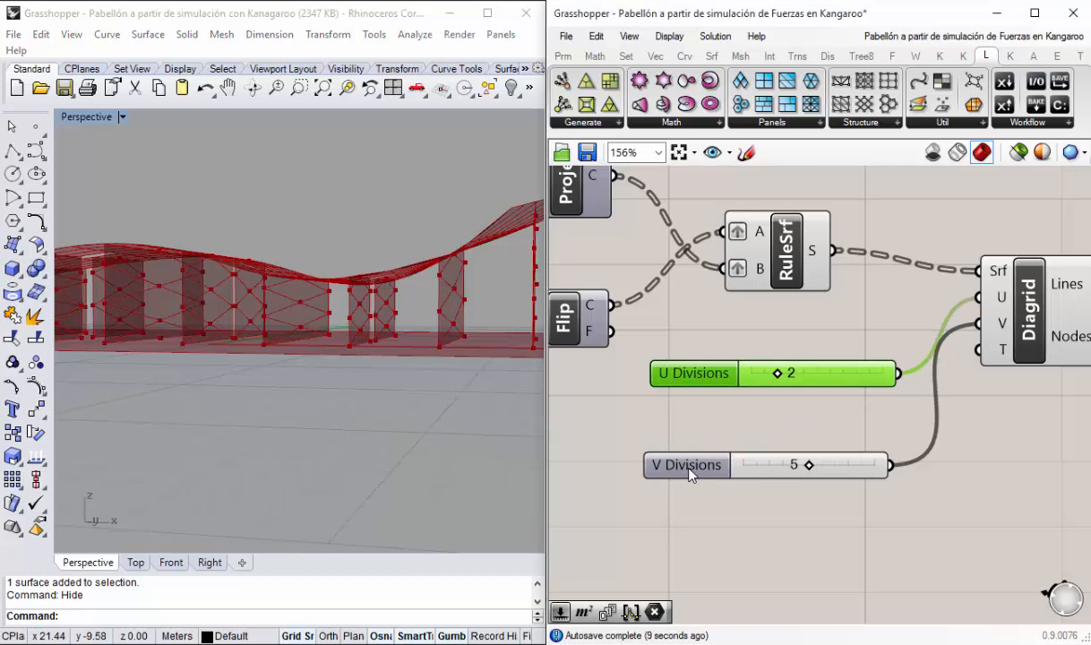
drag(709, 475, 707, 430)
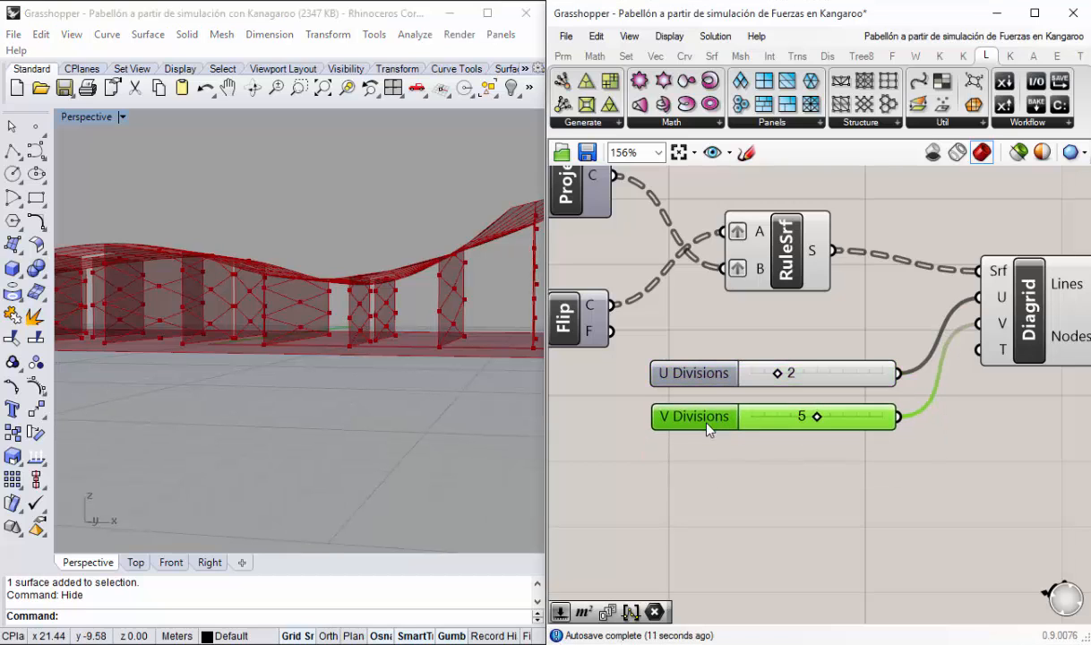
right_drag(343, 352, 303, 359)
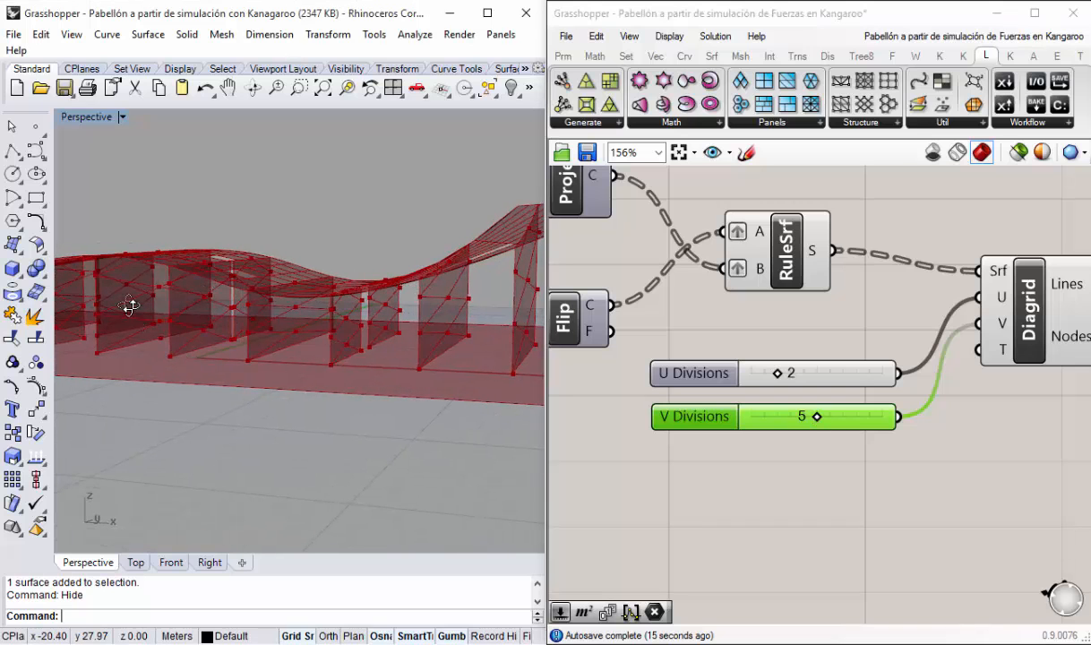
right_drag(129, 306, 356, 414)
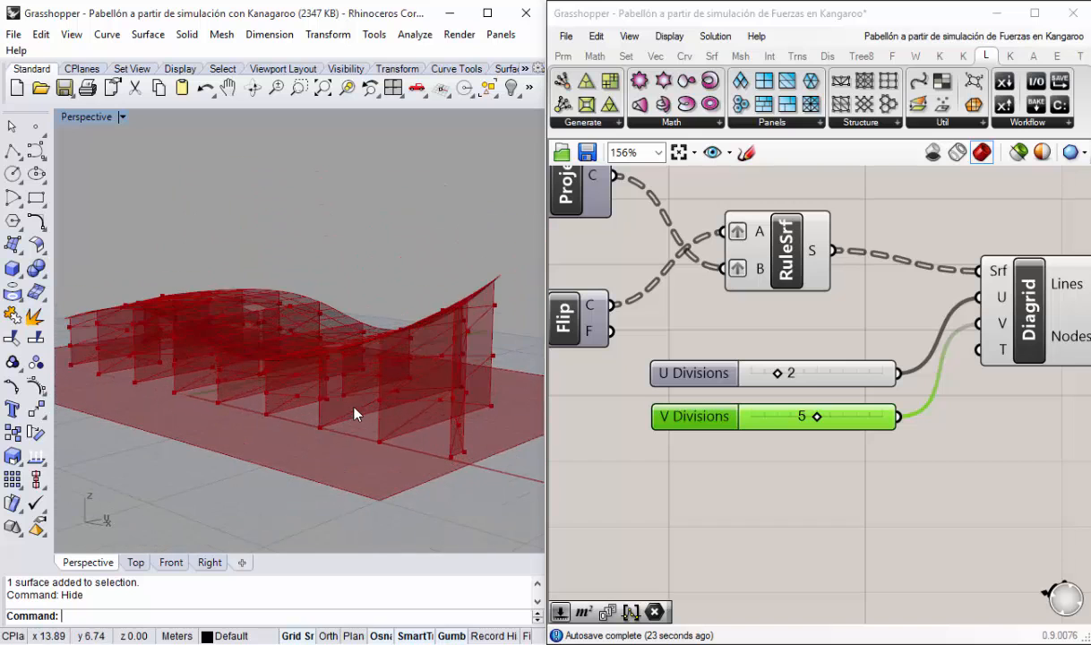
right_drag(270, 392, 270, 421)
click(820, 539)
scroll(799, 420, down, 1)
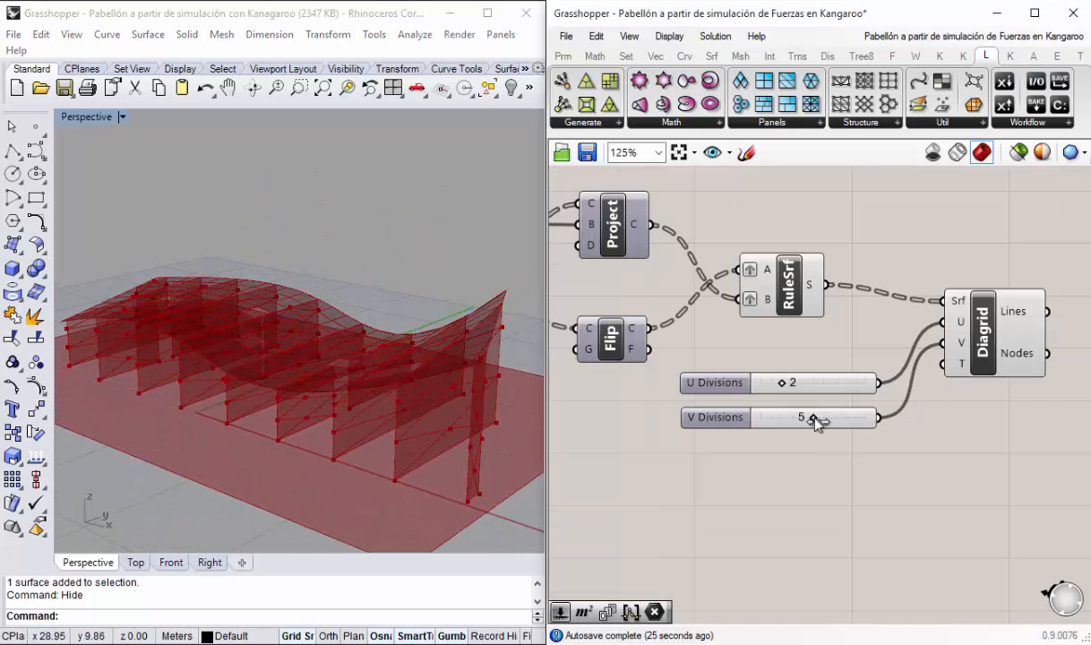
click(724, 418)
drag(704, 358, 757, 437)
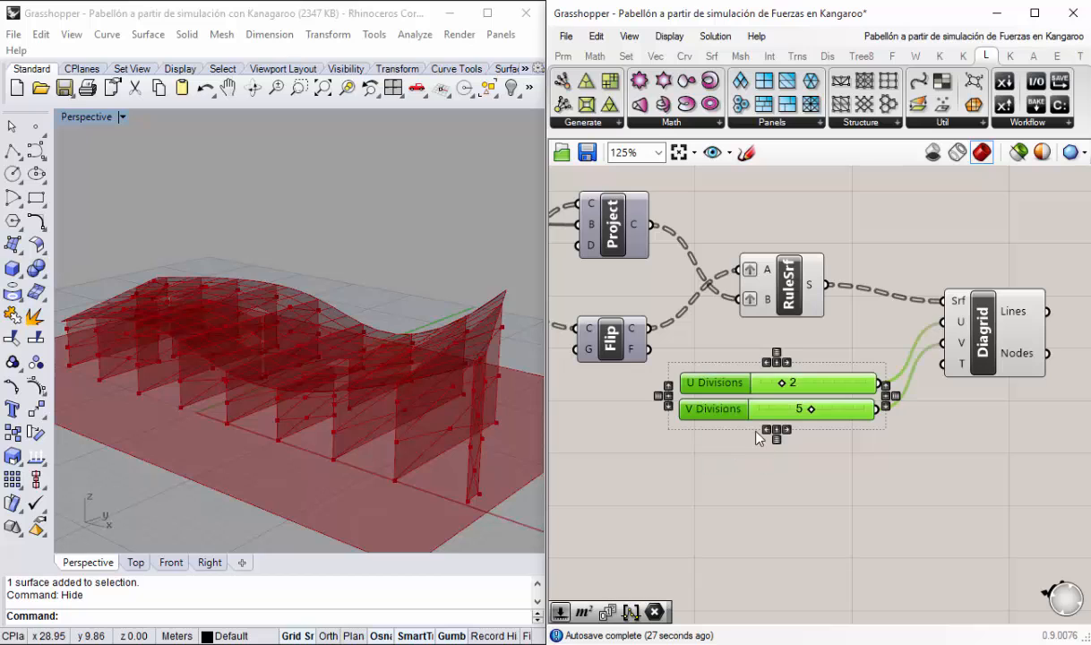
click(768, 431)
click(813, 480)
Step: Add a panel reading "Panales de División", shrink it to fit the text and place it directly above RuleSrf
right_drag(789, 289, 784, 352)
click(560, 58)
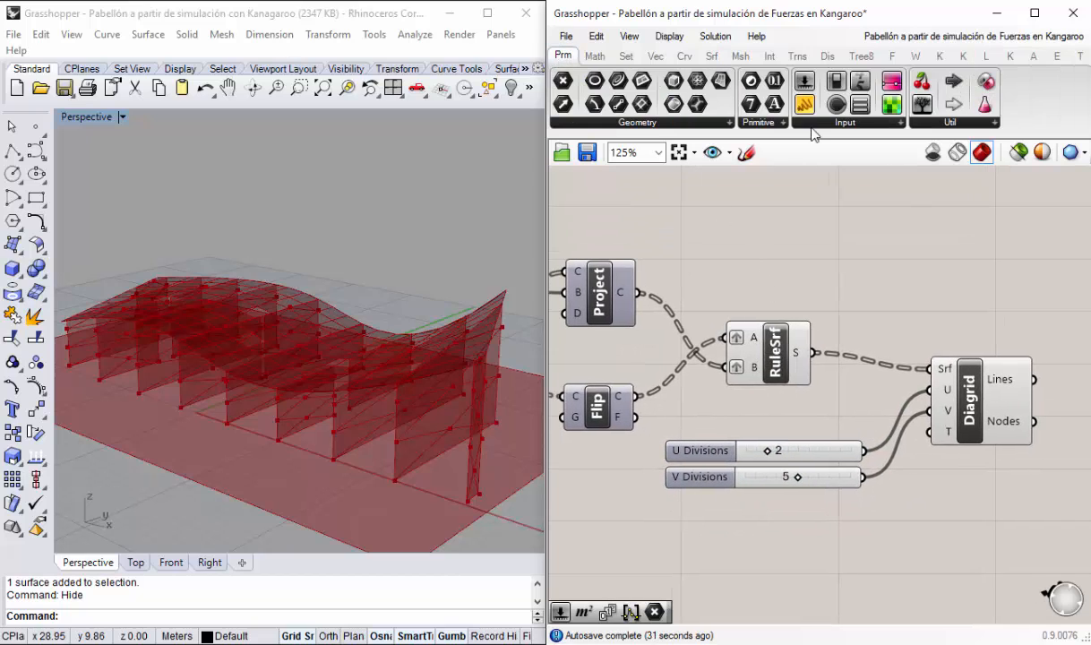
drag(750, 266, 759, 254)
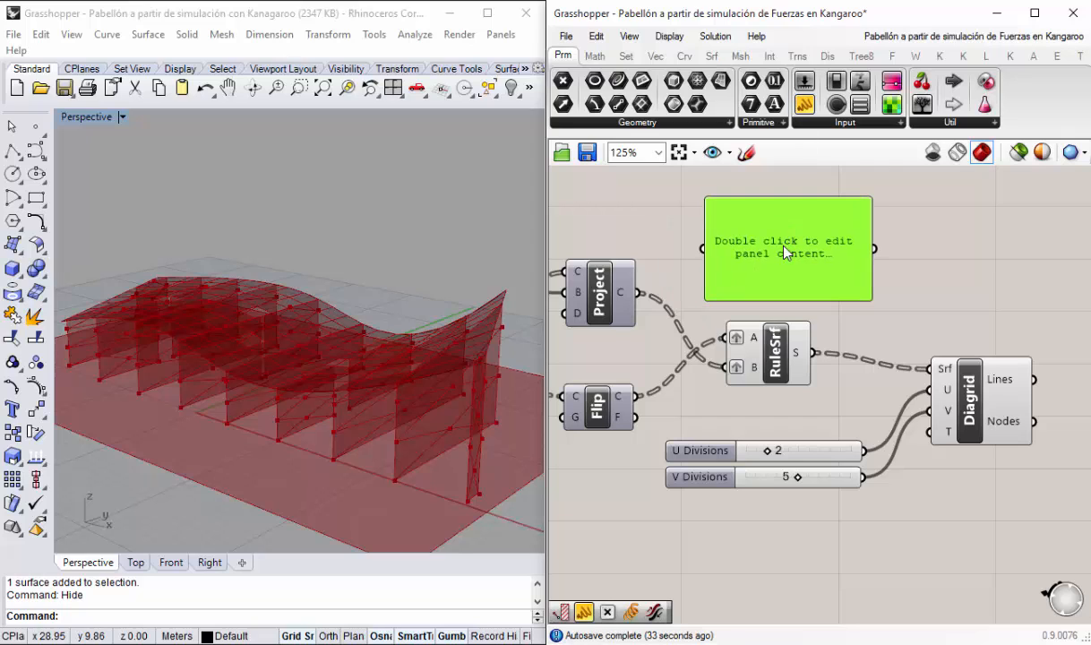
double_click(751, 254)
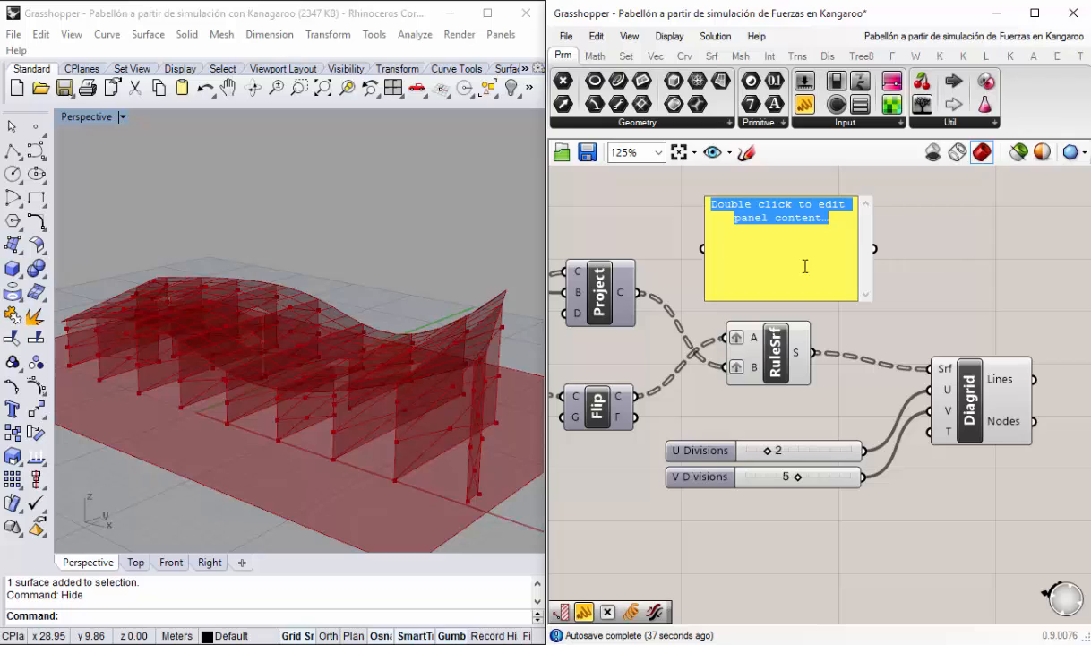
text(Panl)
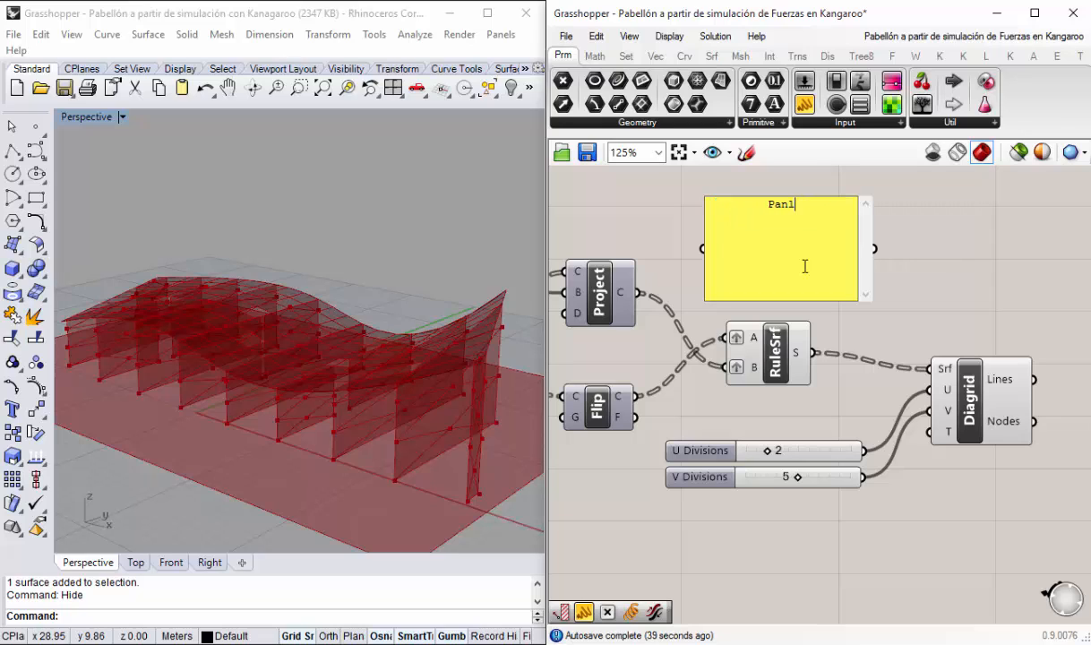
key(BackSpace)
text(ales de Div)
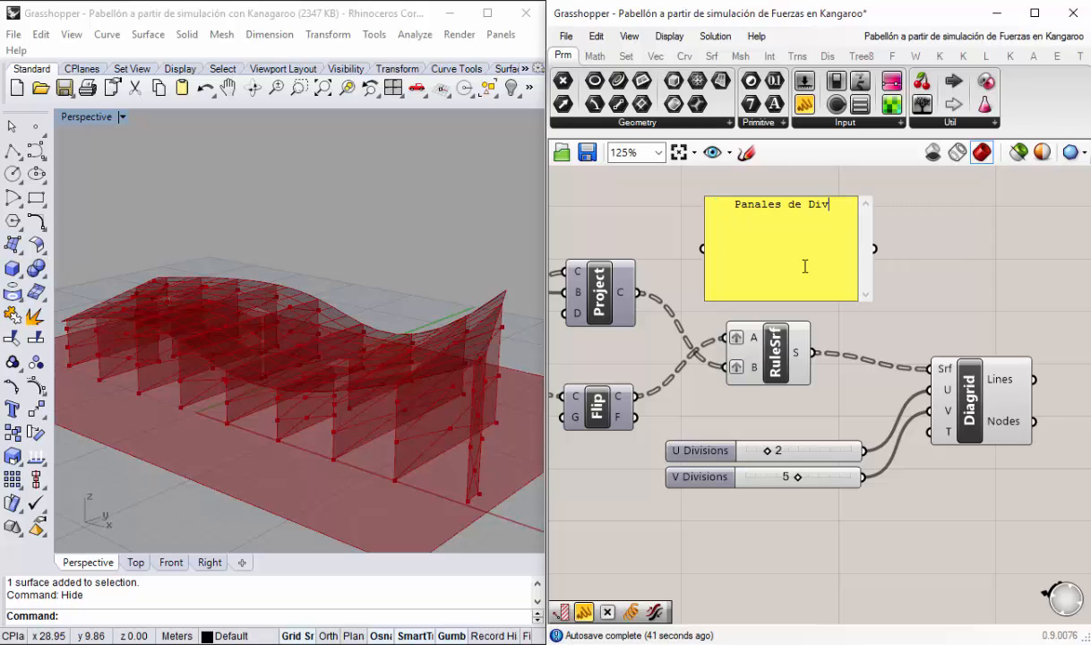
text(isión)
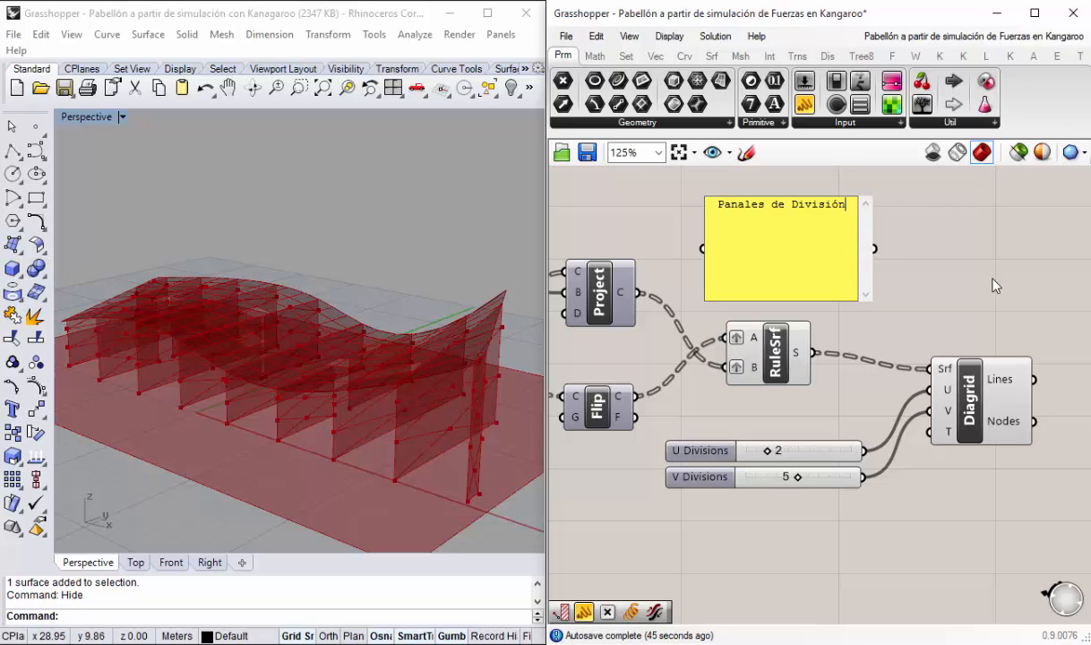
click(994, 285)
drag(868, 295, 832, 252)
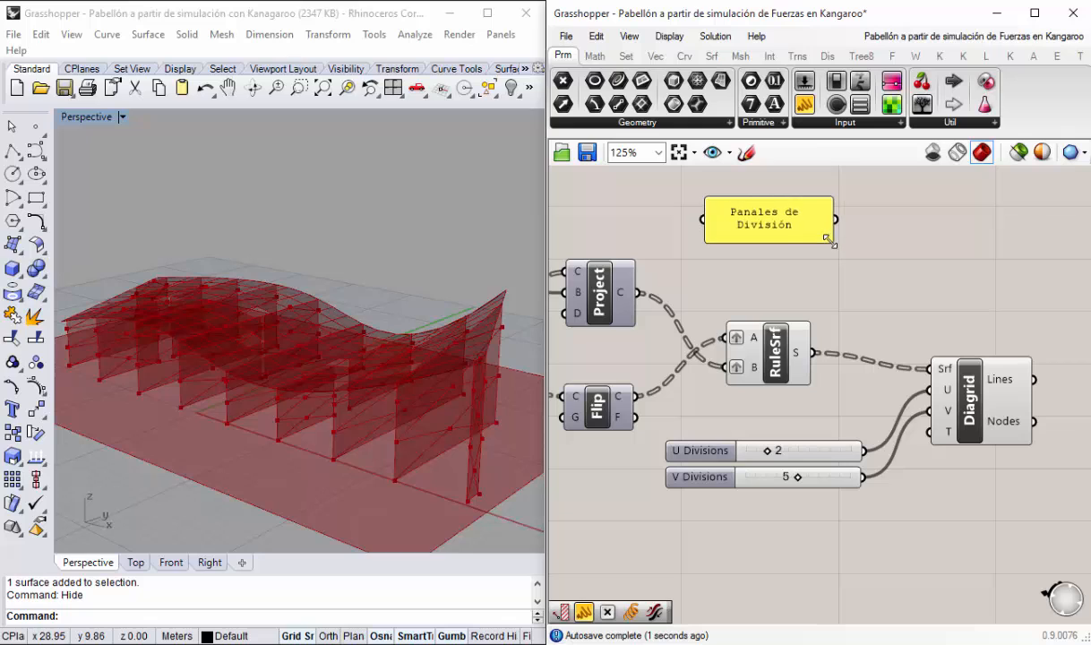
drag(775, 233, 776, 292)
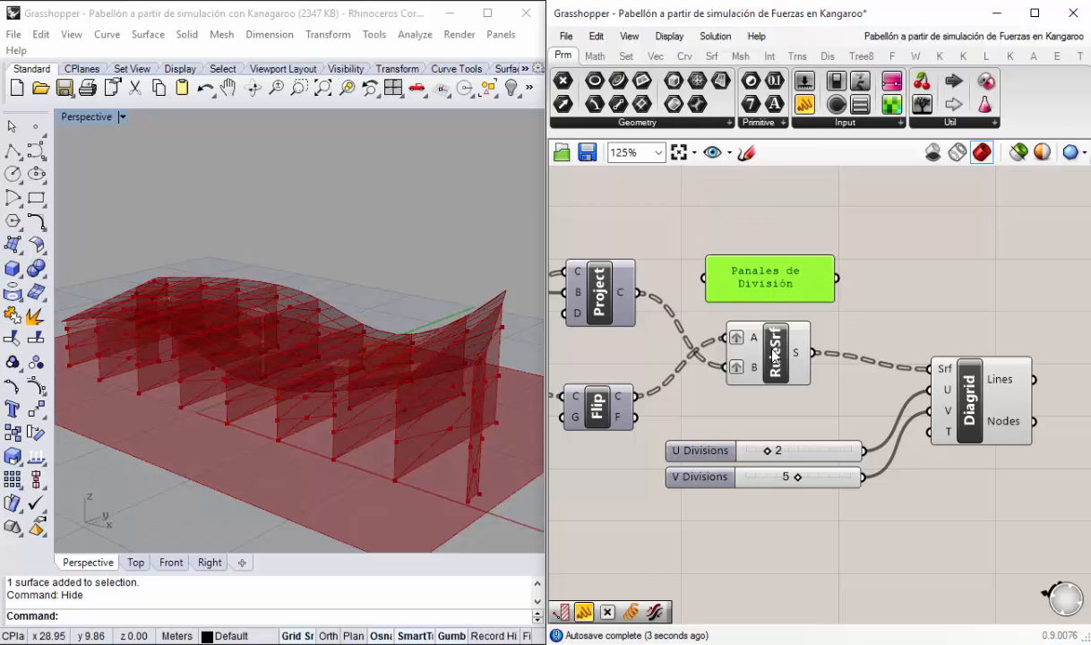
Step: Rename the RuleSrf component as "Paneles de División"
scroll(719, 295, up, 2)
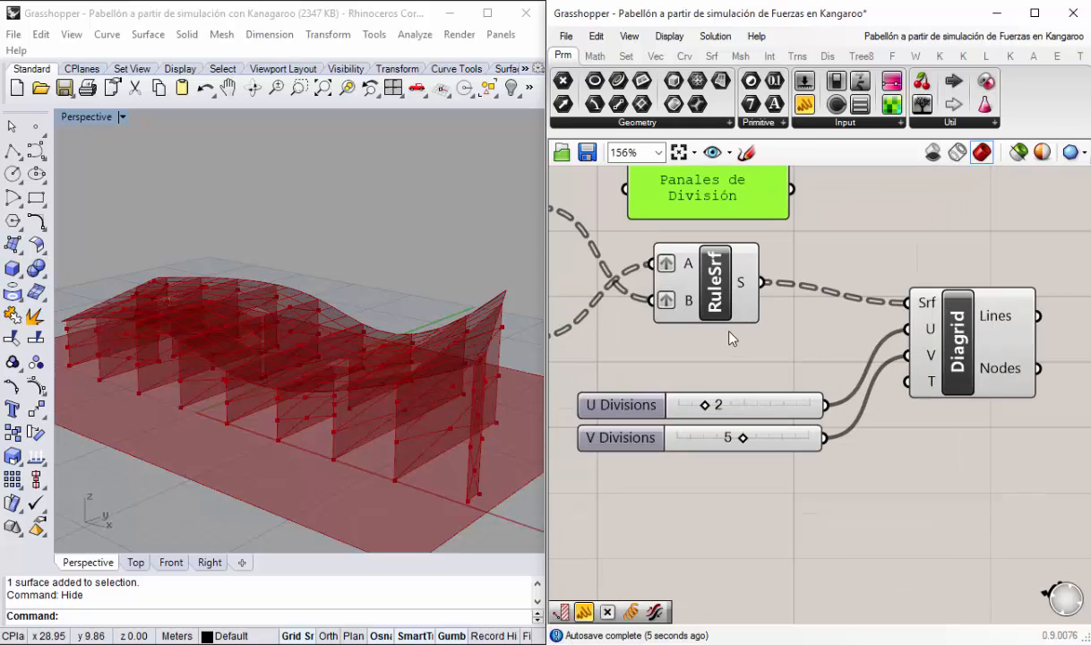
right_click(721, 291)
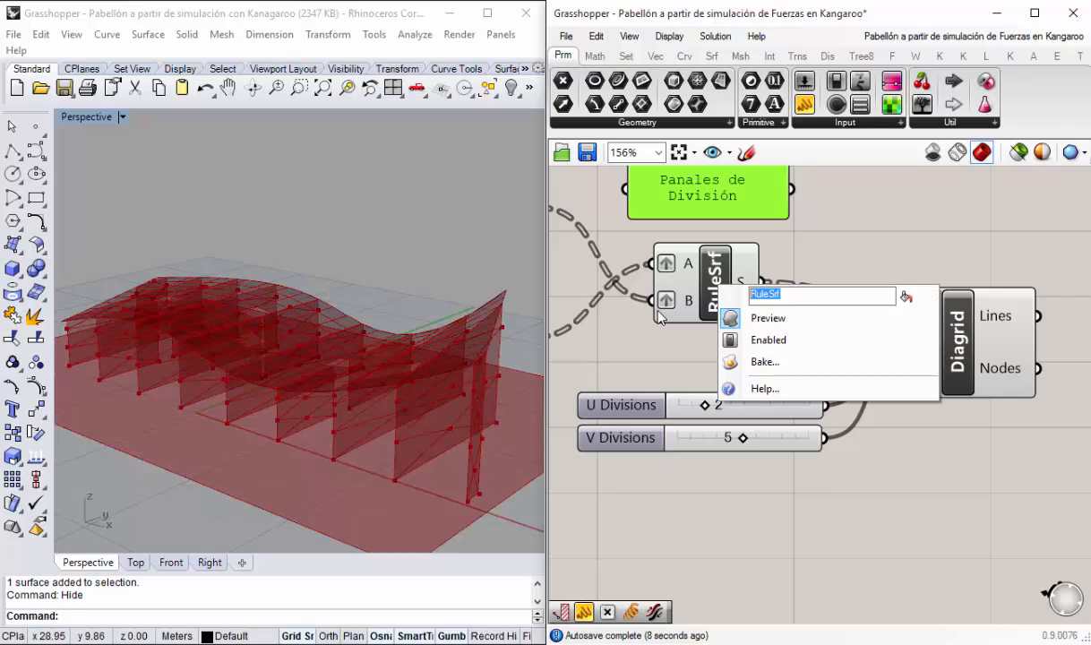
text(Paneles )
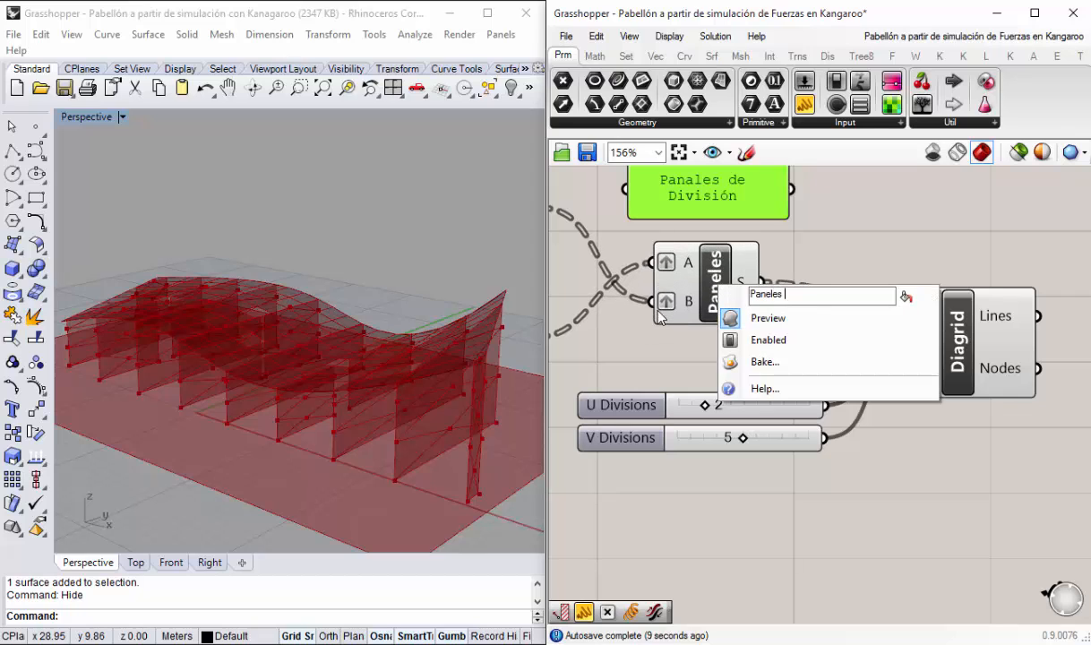
text(de División)
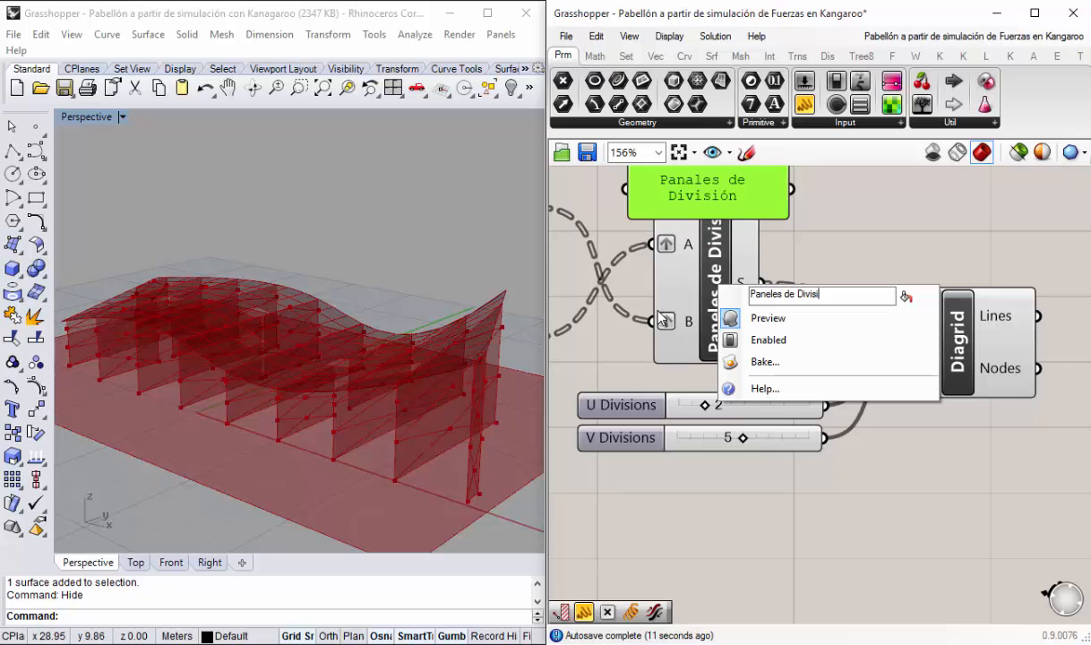
click(852, 232)
right_drag(725, 329, 806, 468)
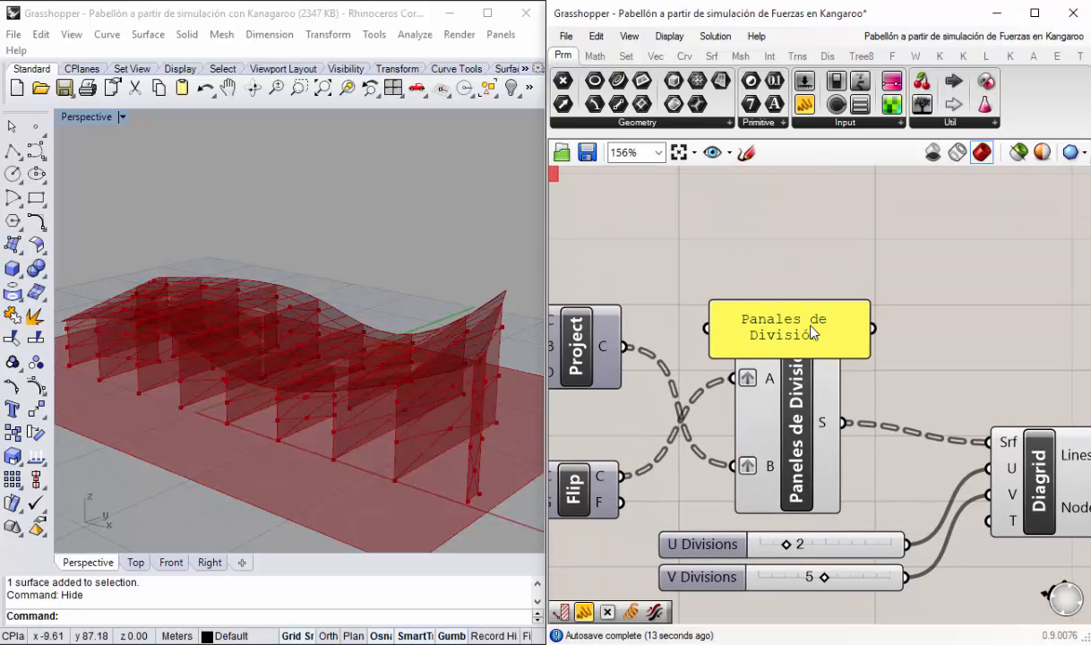
Step: Move the "Panales de División" text panel clear of the ruled surface component and delete it
drag(826, 326, 824, 271)
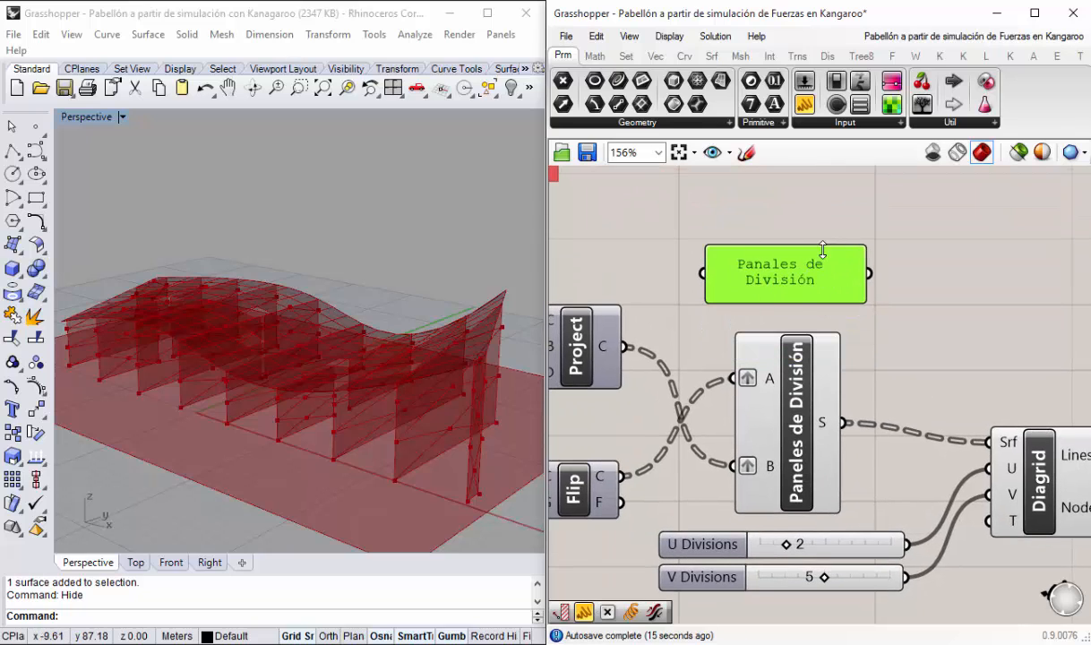
drag(788, 266, 790, 248)
key(Delete)
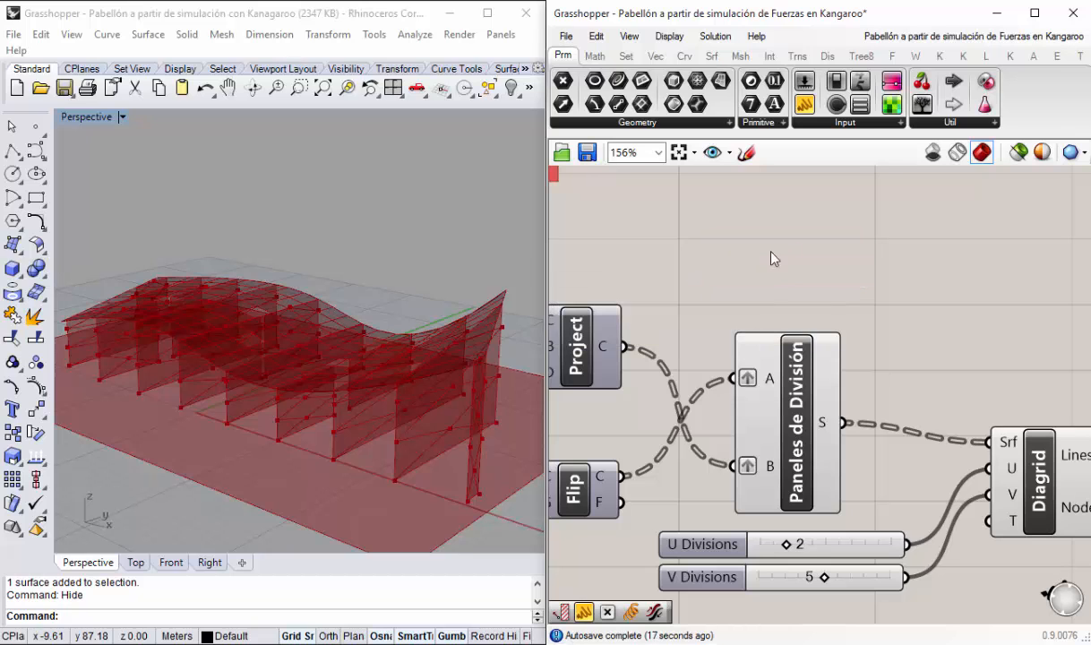
Step: Highlight the division panels component and the Diagrid in turn to examine which geometry each produces in the model
click(788, 442)
right_drag(776, 425, 743, 354)
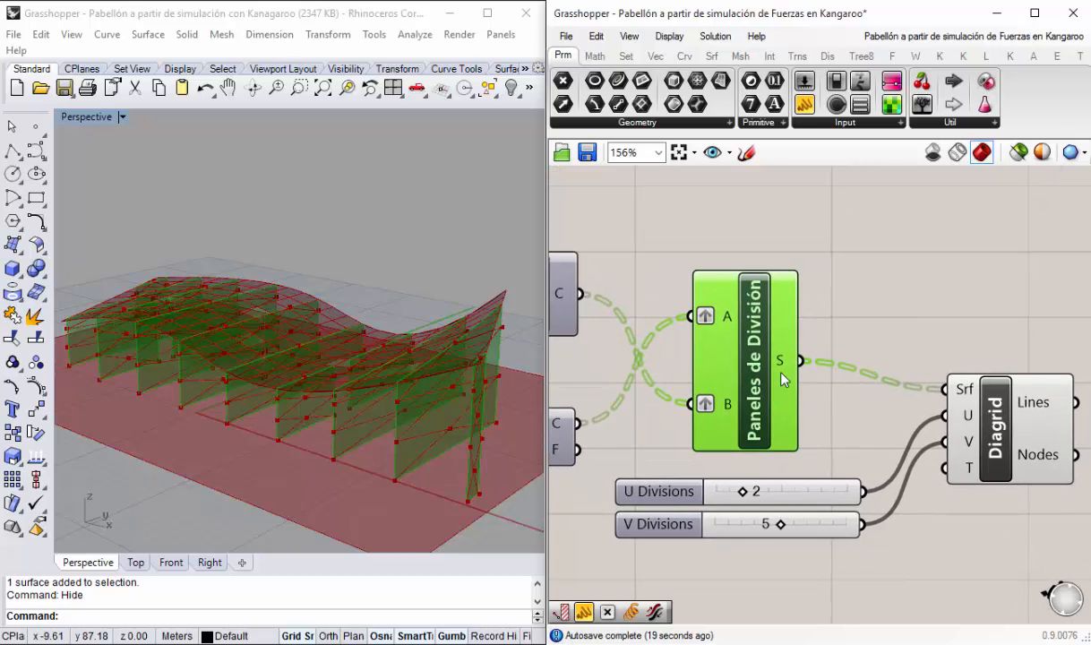
click(941, 306)
right_drag(957, 439, 835, 362)
scroll(876, 363, up, 1)
click(886, 355)
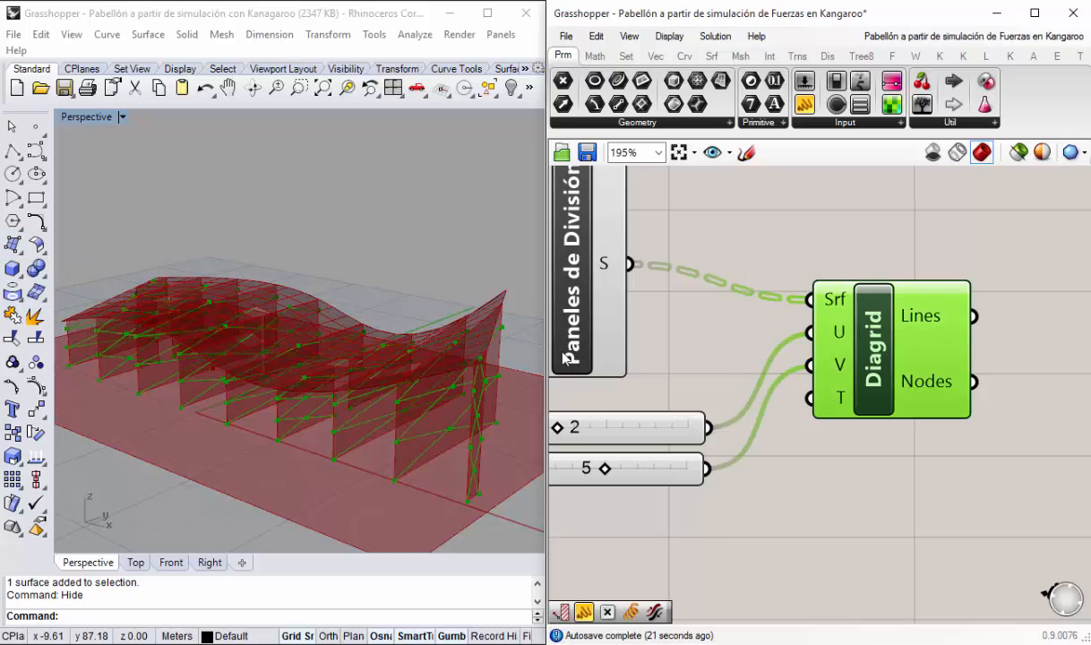
right_drag(309, 485, 385, 385)
click(893, 484)
Step: Rename the Diagrid component as "Estructura Final"
scroll(719, 374, down, 1)
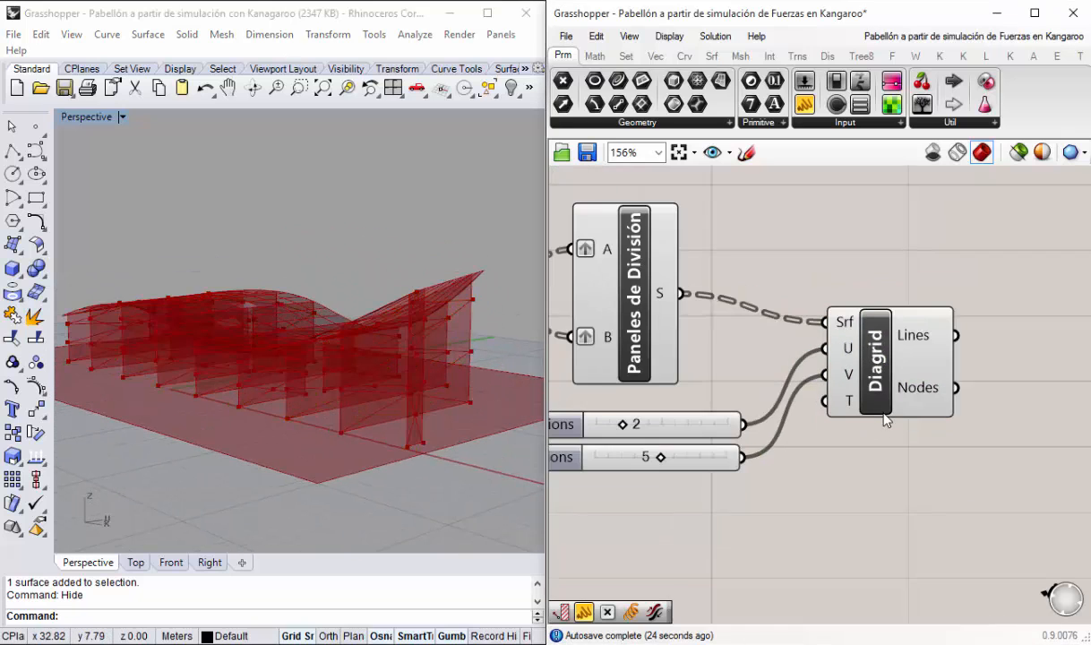
right_click(852, 357)
text(Estruct)
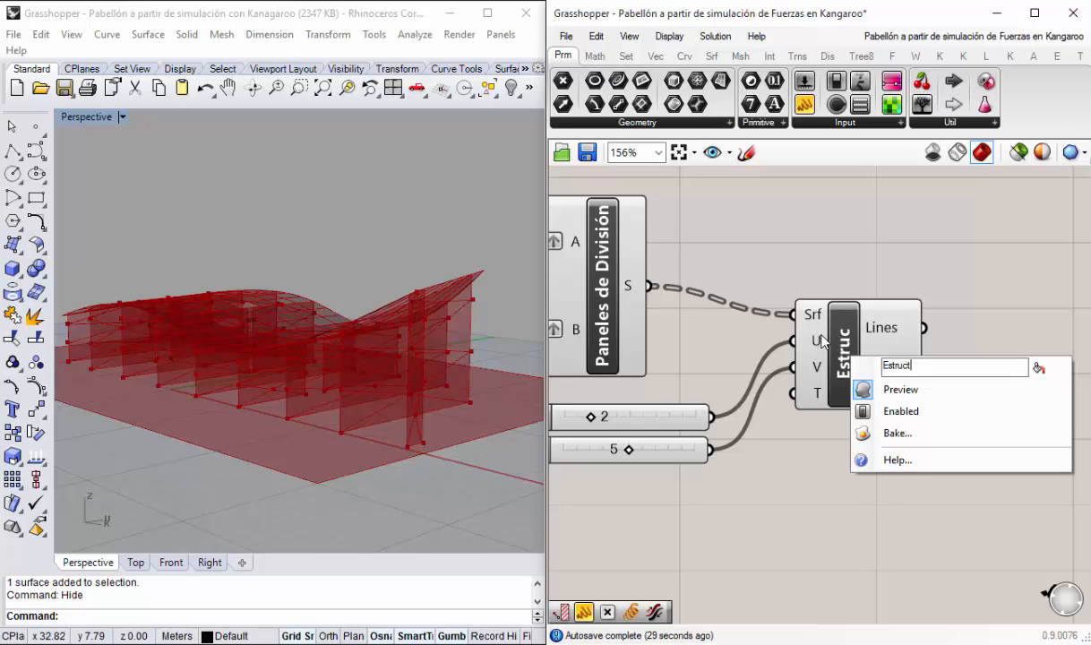
text(ura Final)
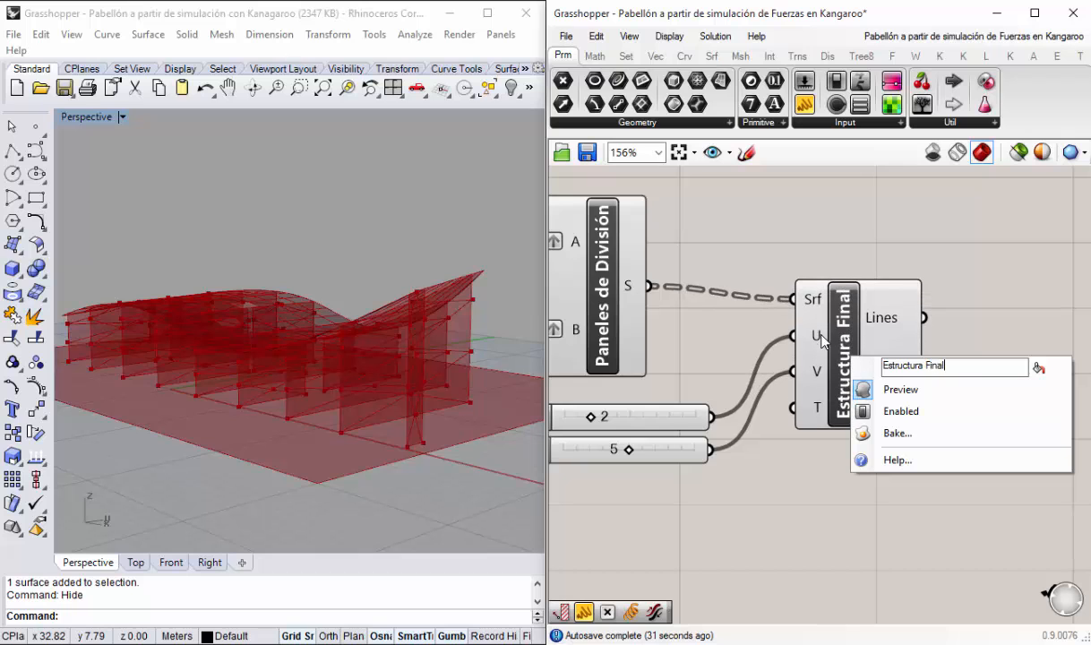
click(931, 224)
Step: Rename the Mesh parameter in the "Malla de Cubierta Simulada" group as "Cubierta Final"
scroll(790, 380, down, 3)
right_drag(621, 357, 794, 360)
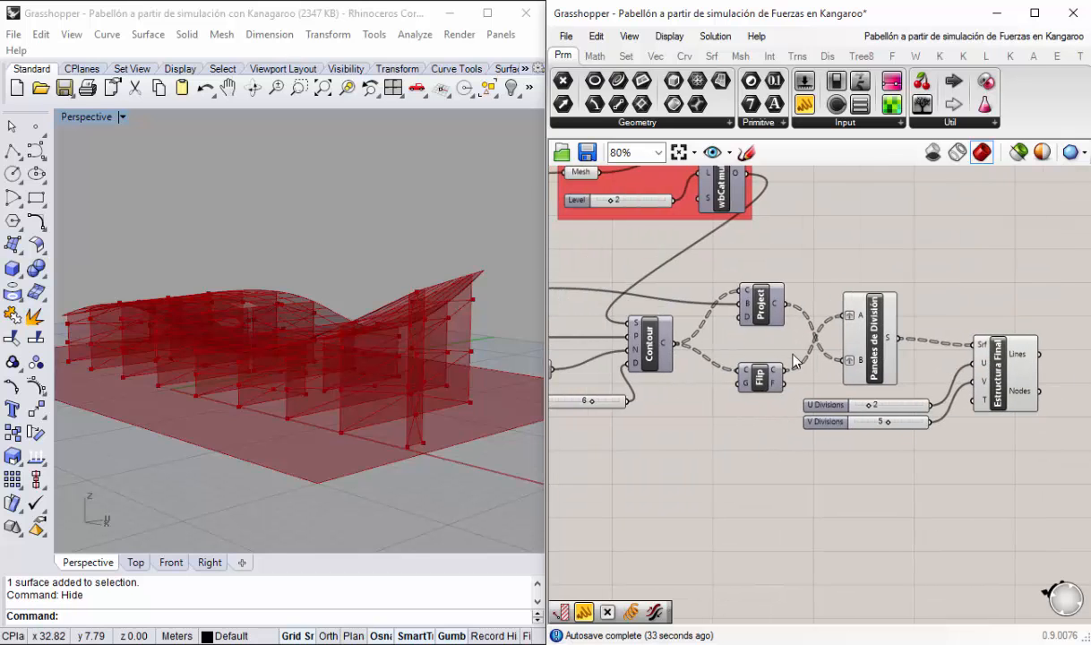
scroll(793, 357, down, 1)
right_drag(762, 254, 878, 360)
scroll(712, 370, up, 1)
right_drag(626, 367, 771, 345)
scroll(773, 344, up, 1)
right_drag(839, 335, 758, 360)
scroll(831, 290, up, 1)
right_click(848, 284)
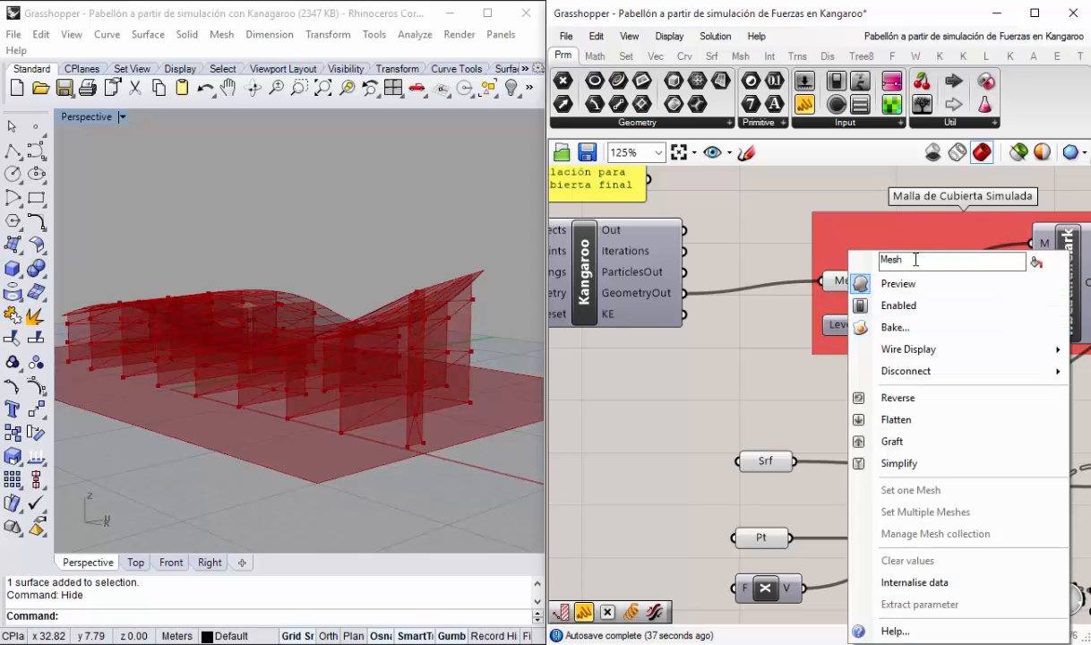
text(Cubierta Final)
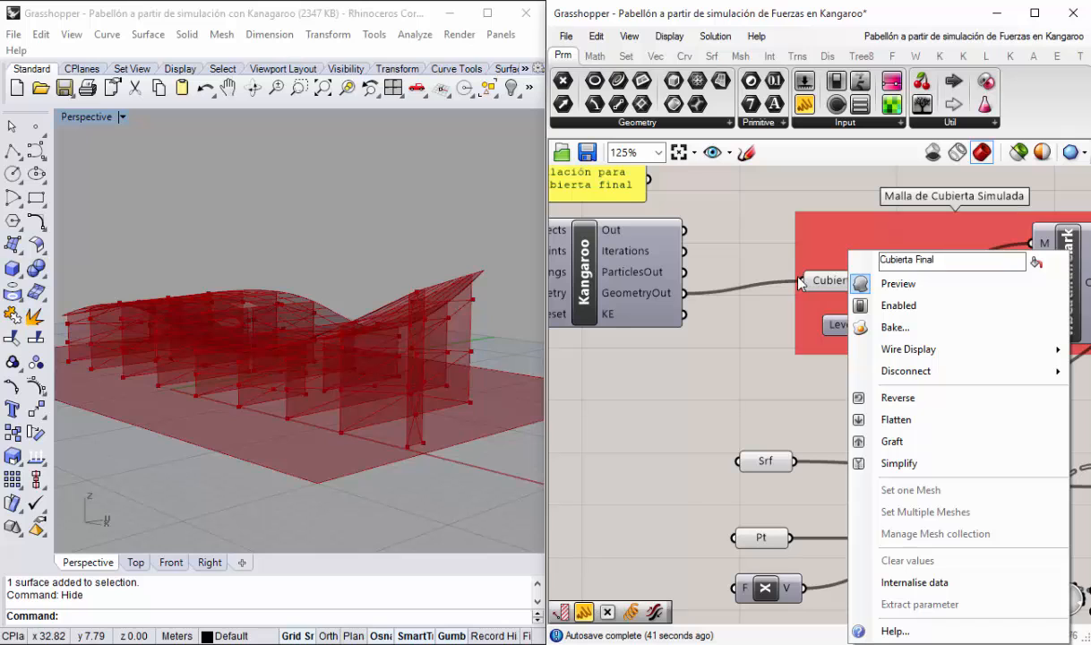
key(Return)
Step: Save the Grasshopper definition
scroll(747, 408, down, 1)
right_drag(747, 409, 844, 398)
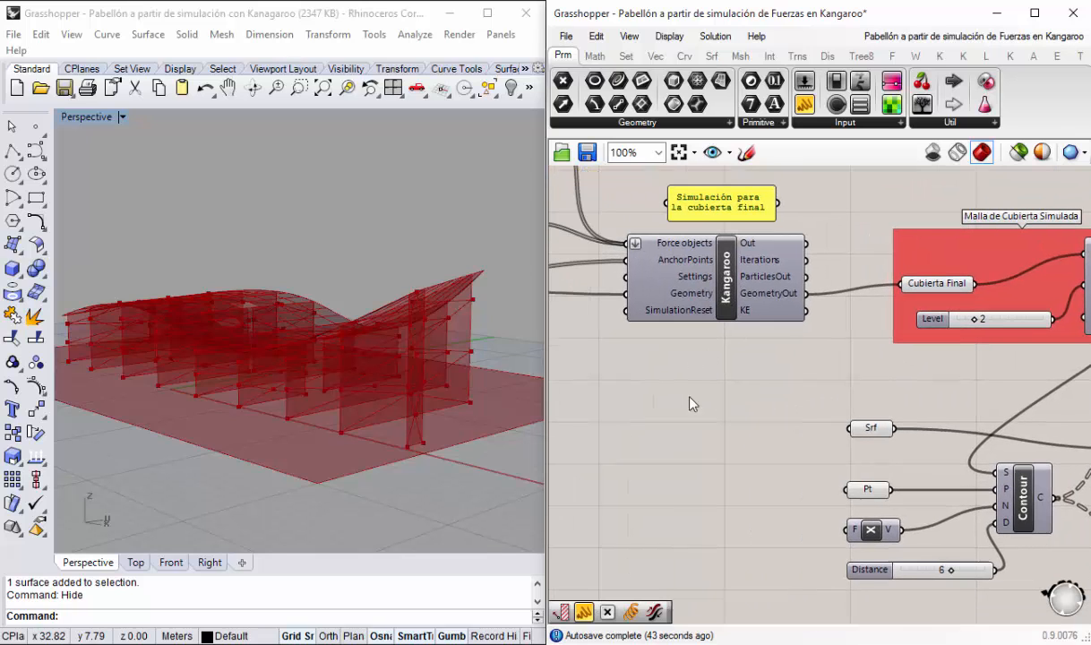
click(588, 154)
Step: Run the Kangaroo roof simulation, inspect the moving roof and panels up close, and stop it and close its controls
right_drag(722, 396, 794, 410)
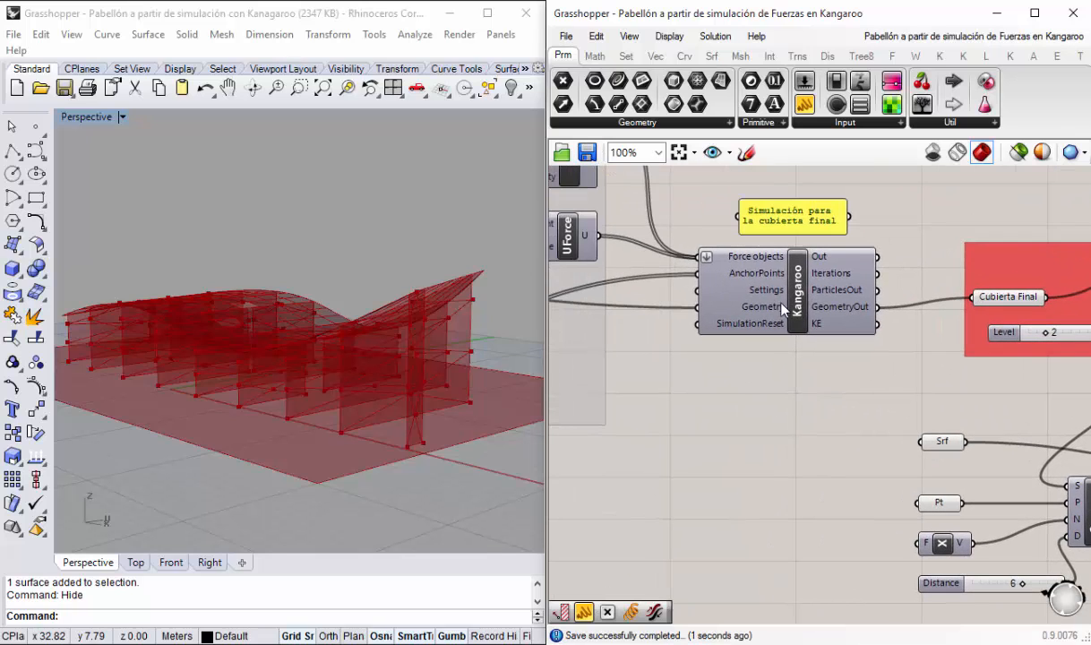
double_click(742, 288)
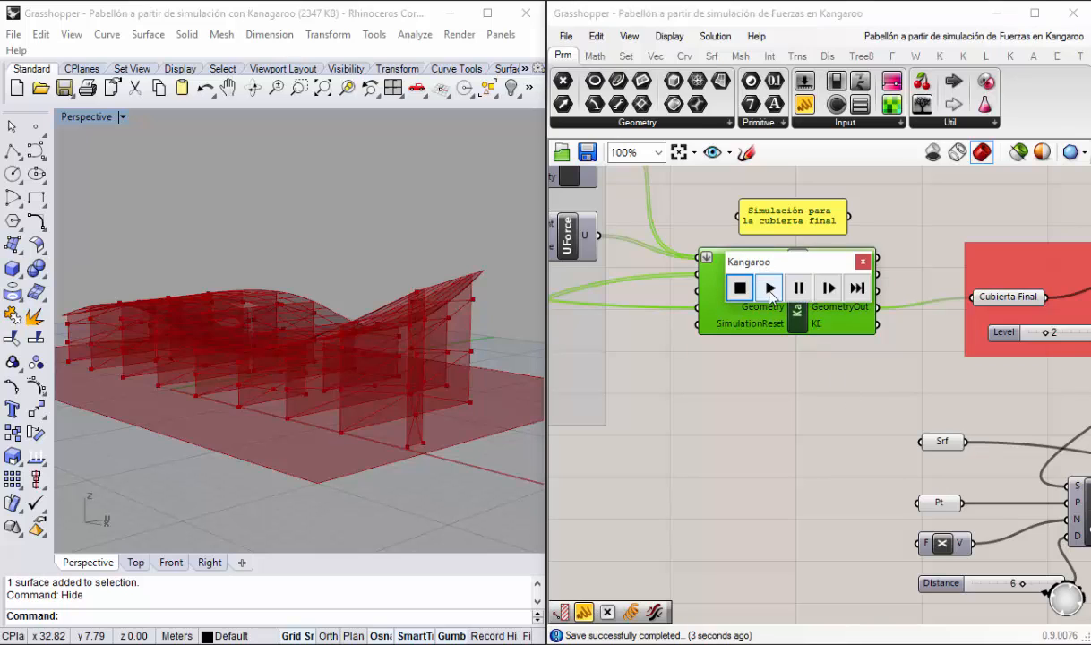
drag(772, 275, 747, 393)
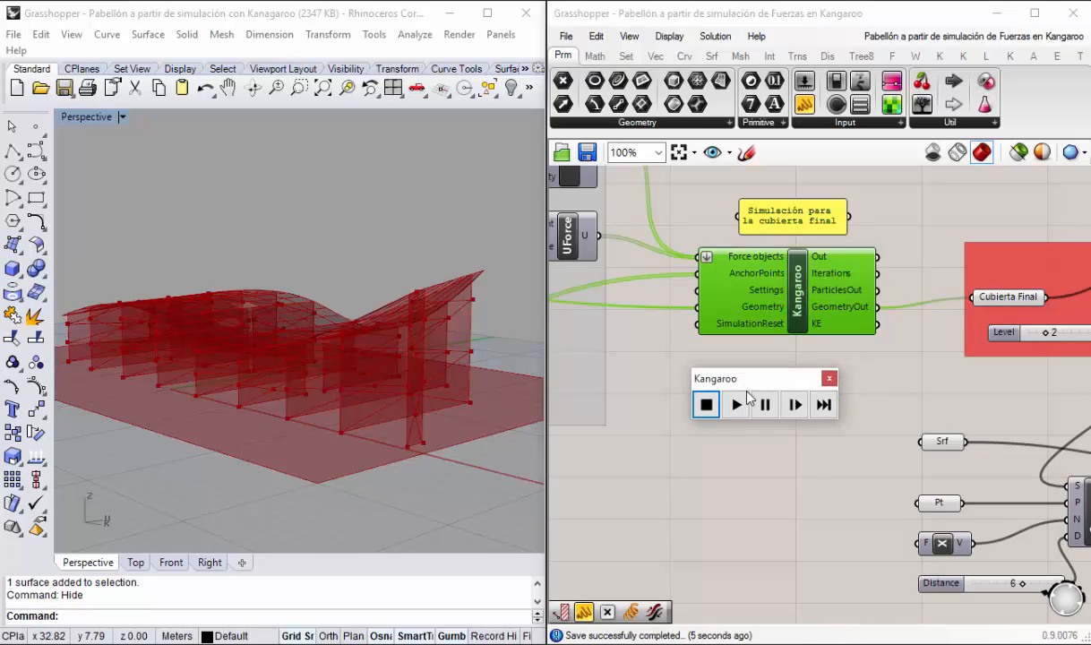
click(737, 405)
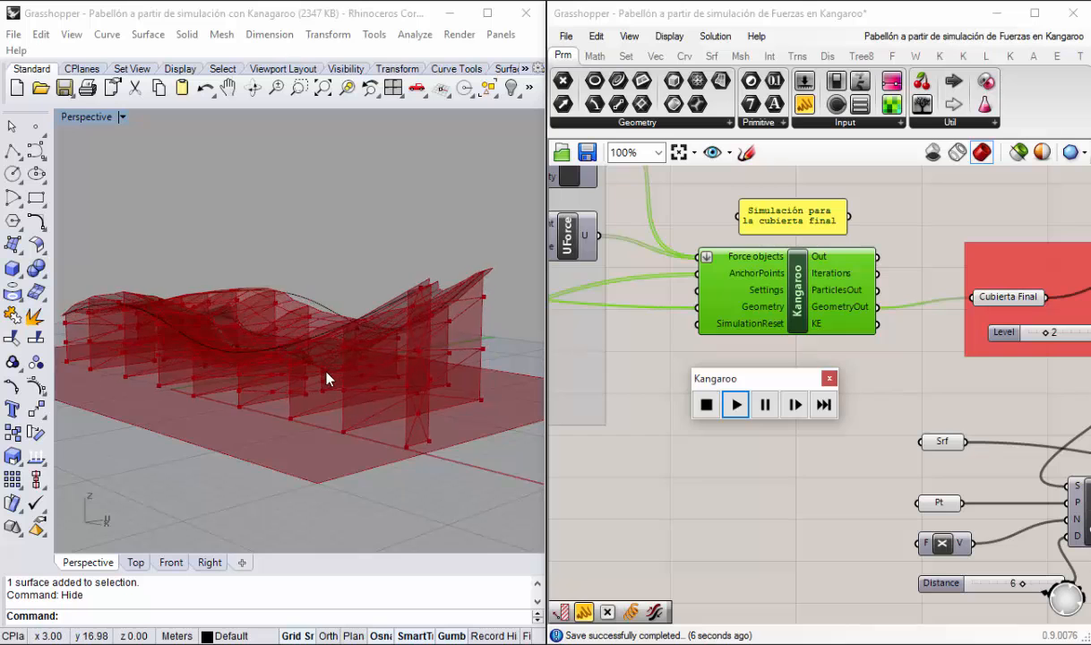
right_drag(310, 353, 255, 399)
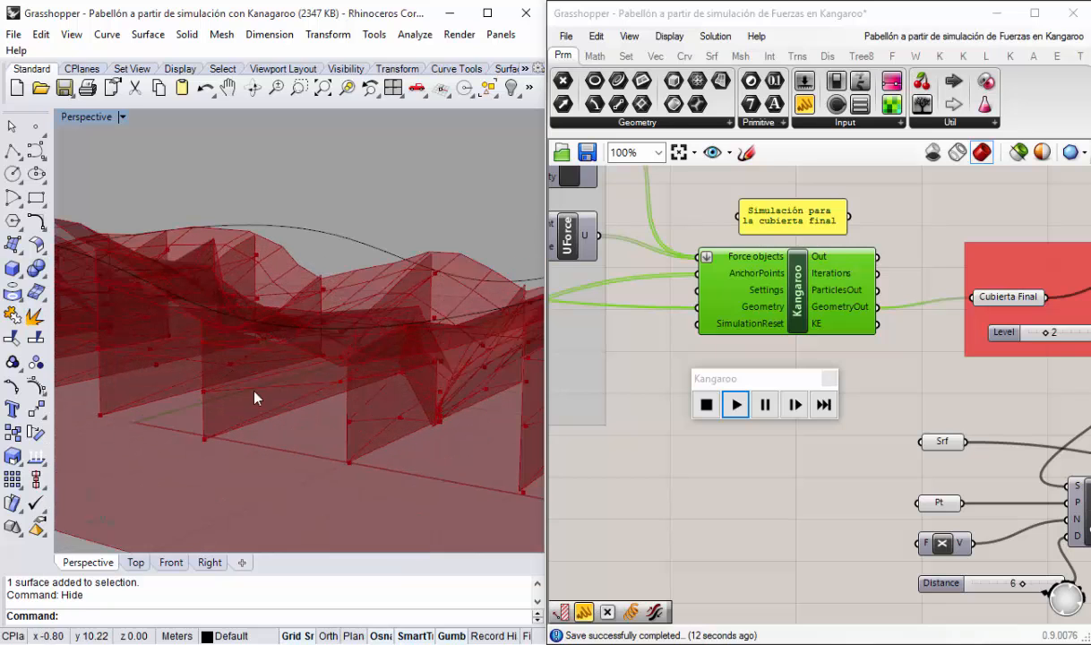
click(711, 408)
click(828, 377)
Step: Slightly raise the Factor slider that drives the Unit Z vector of the UForce component
scroll(928, 397, down, 2)
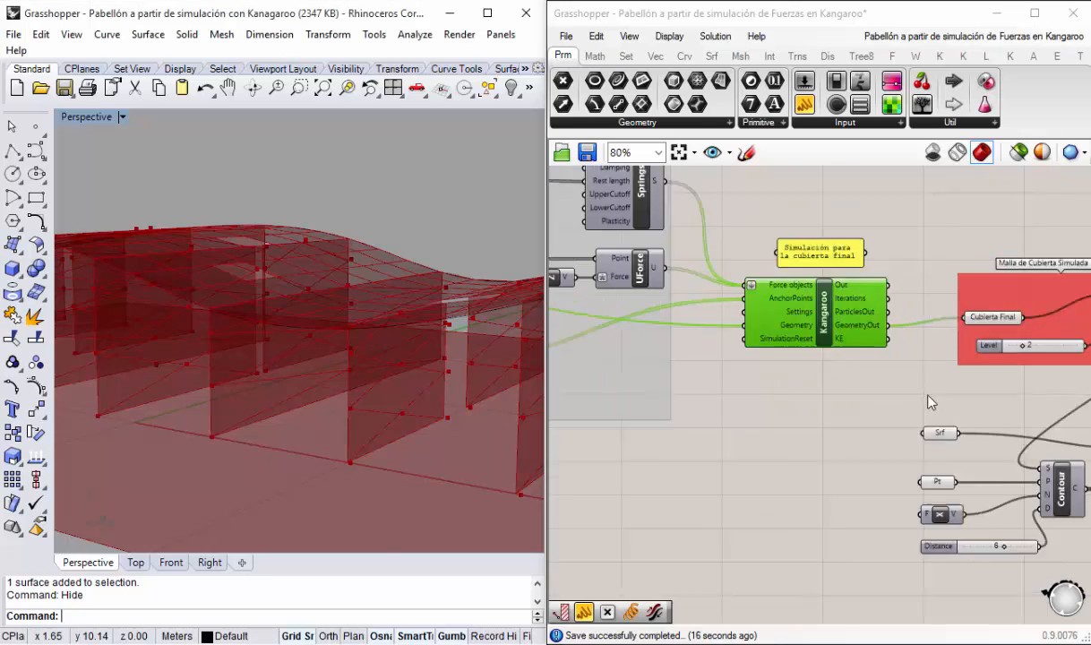
right_drag(730, 404, 825, 406)
scroll(784, 385, up, 3)
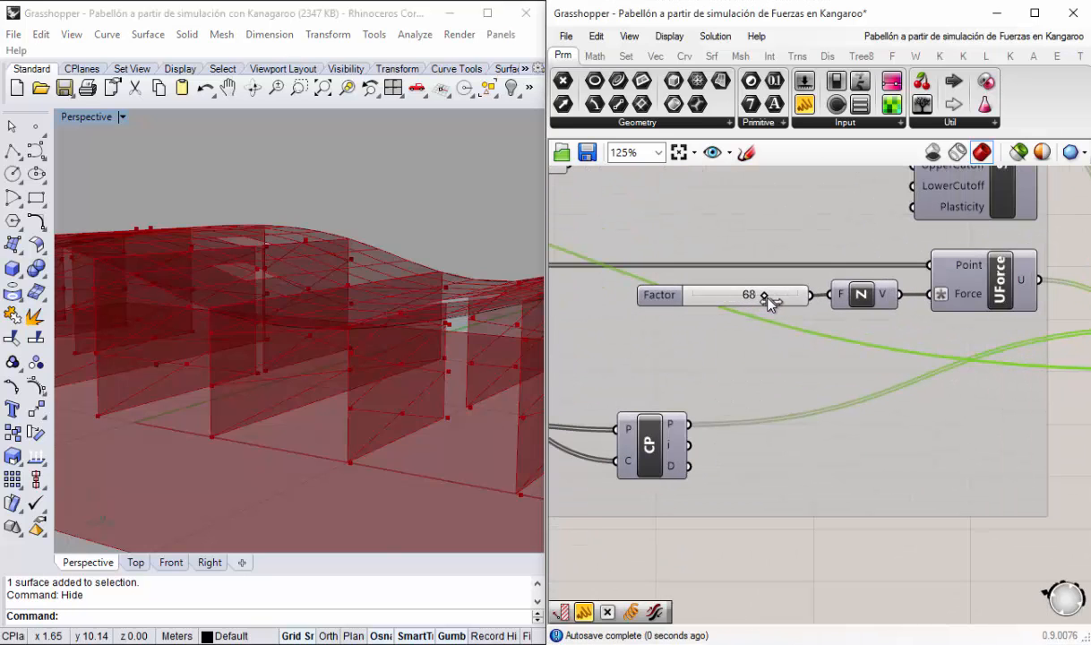
drag(772, 302, 776, 303)
Step: Reopen the Kangaroo simulation controls and start the roof simulation with the adjusted force
scroll(707, 445, down, 3)
right_drag(989, 463, 764, 344)
double_click(788, 305)
click(758, 314)
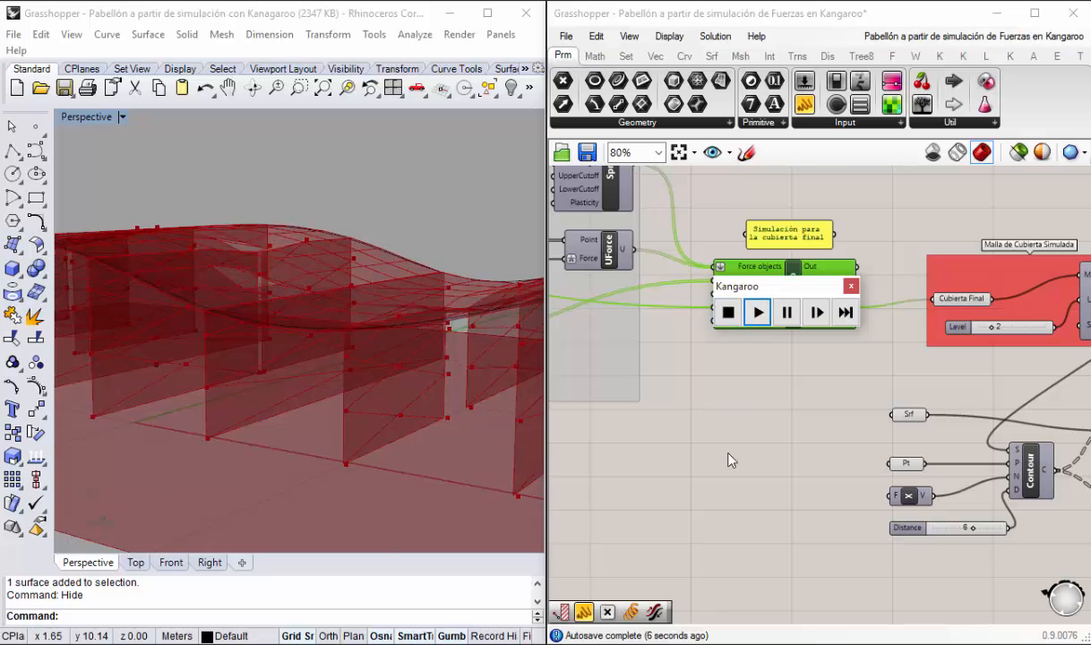
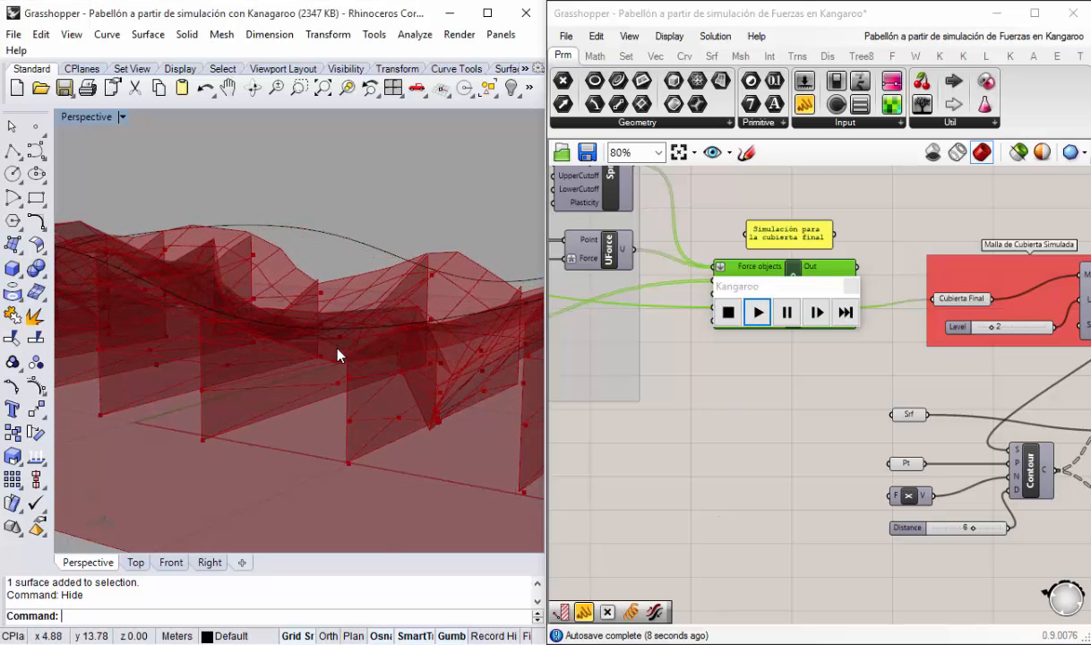
Step: Inspect the deforming roof in the perspective view, stop the Kangaroo simulation and close its playback controls
right_drag(338, 356, 353, 376)
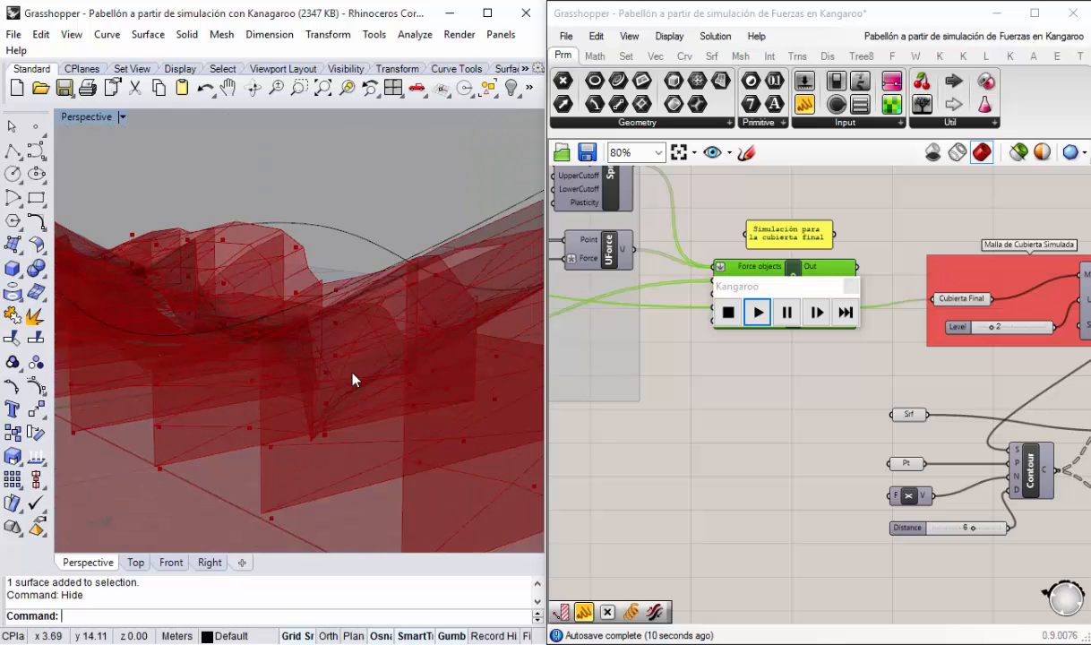
scroll(355, 373, down, 4)
right_drag(342, 415, 342, 414)
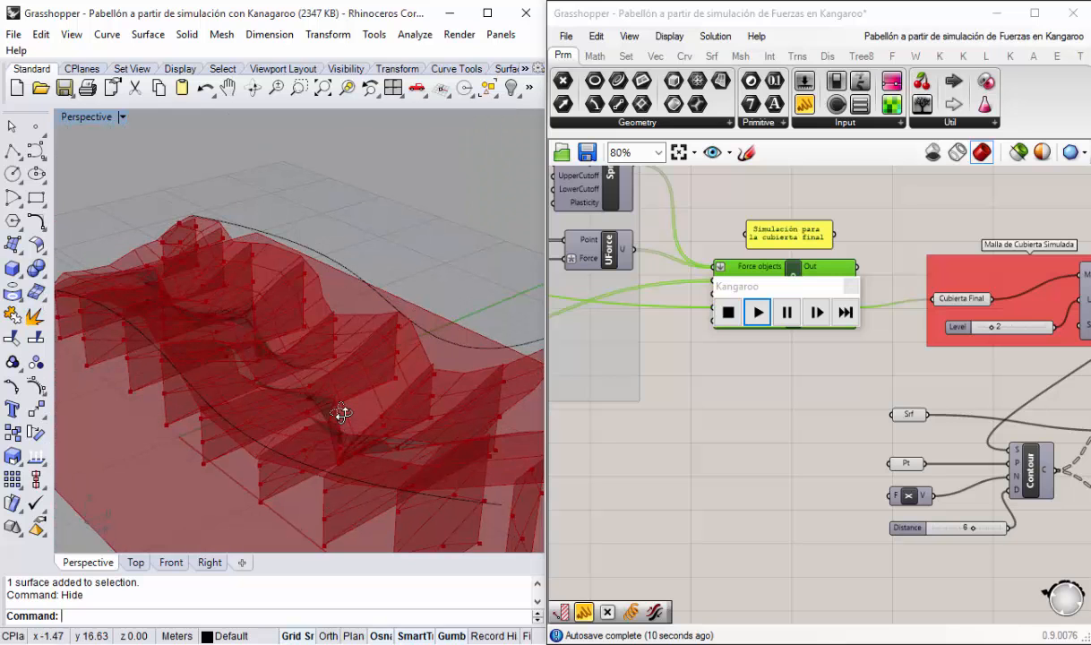
scroll(349, 387, down, 5)
scroll(439, 494, up, 3)
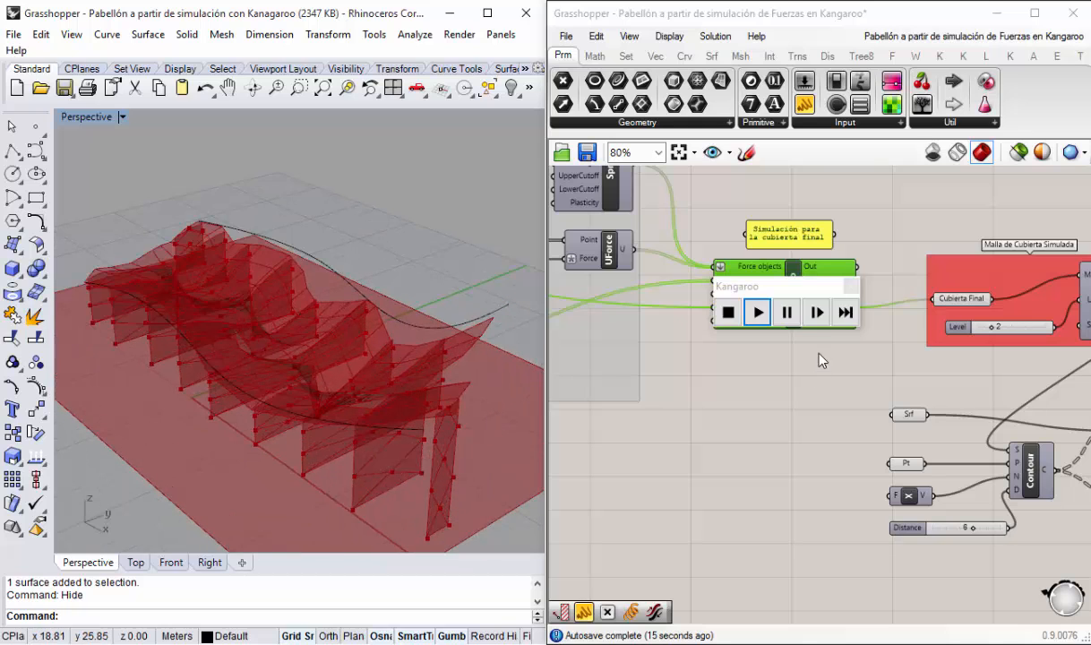
click(735, 312)
click(852, 286)
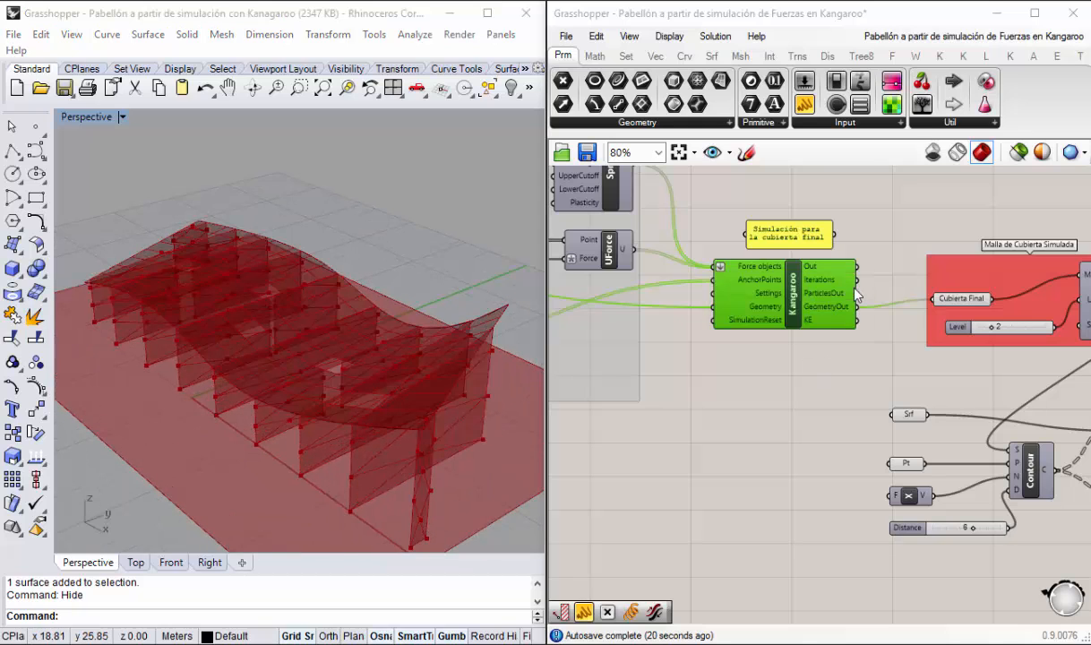
Step: Turn off the preview of the Cubierta Final mesh and turn on the preview of the wbCatmullClark component
right_drag(792, 394, 750, 383)
scroll(749, 377, down, 1)
right_drag(954, 393, 776, 366)
scroll(864, 311, up, 1)
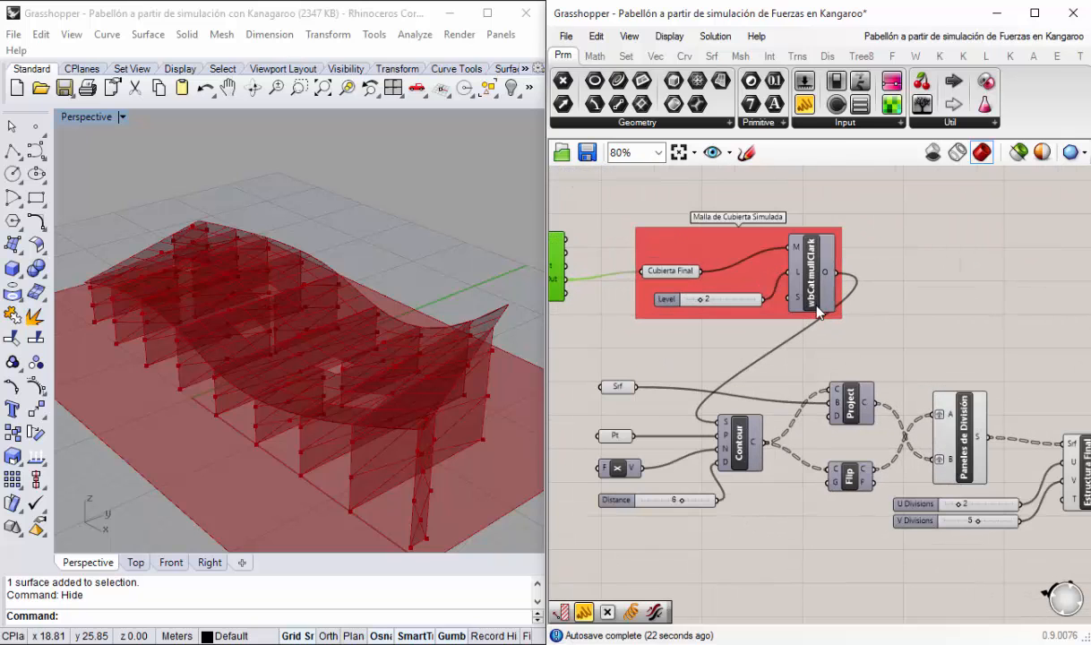
right_click(643, 265)
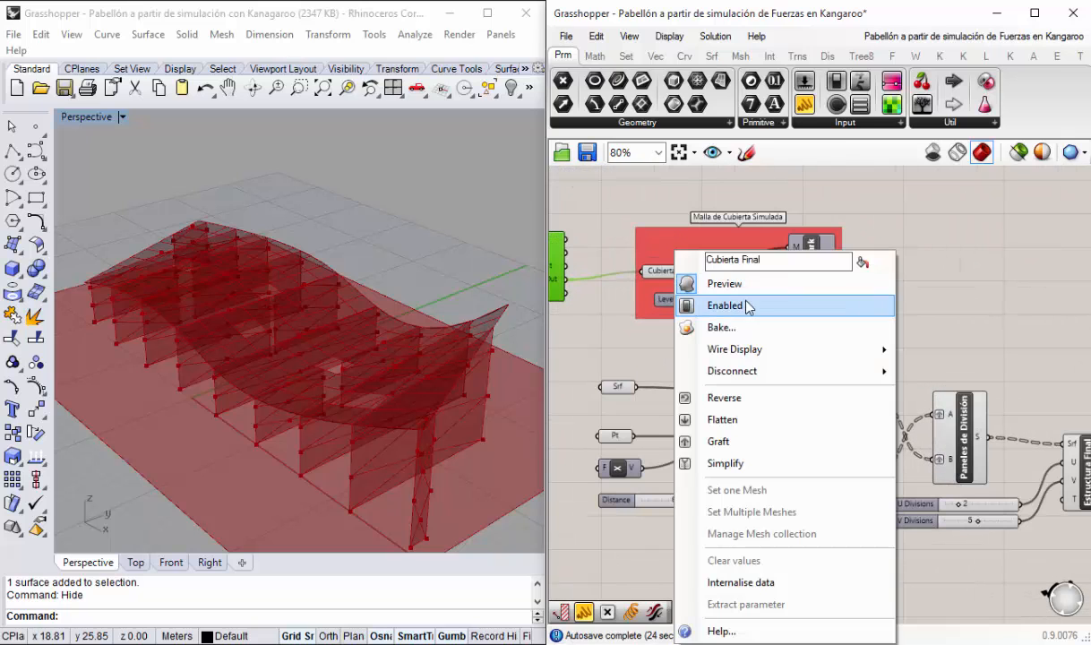
click(734, 305)
right_click(809, 285)
click(869, 312)
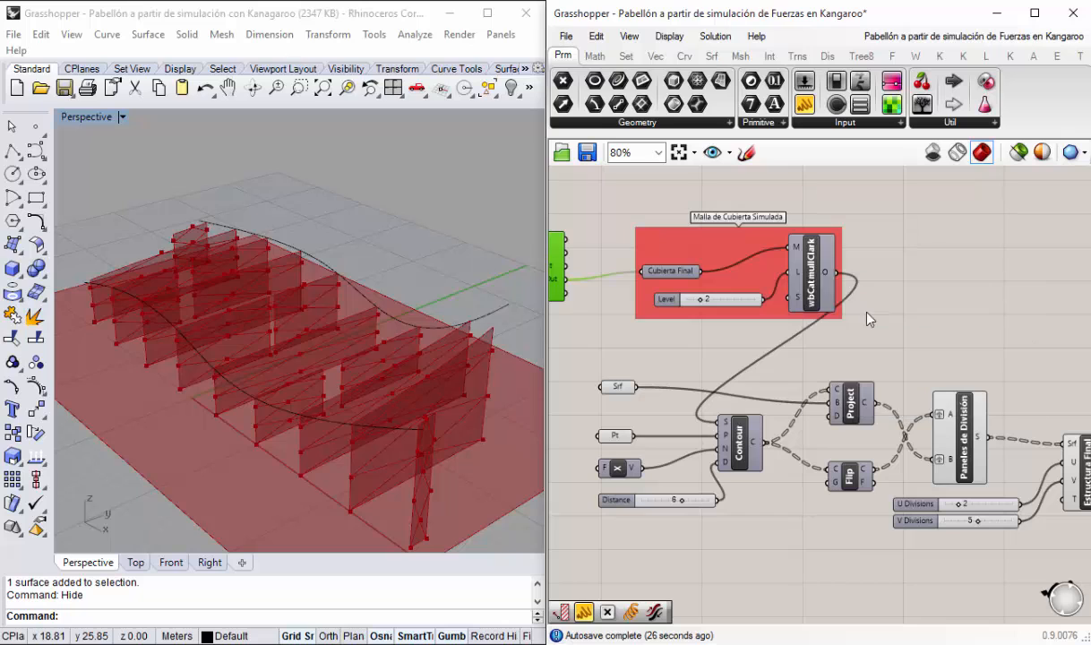
right_drag(305, 317, 345, 347)
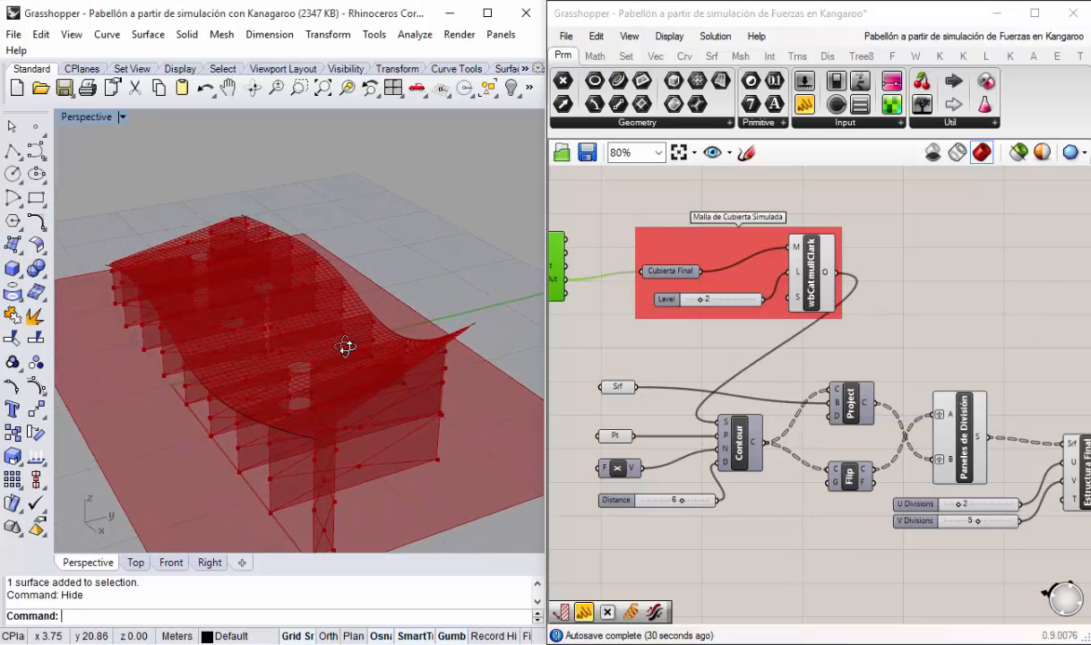
right_drag(353, 390, 311, 399)
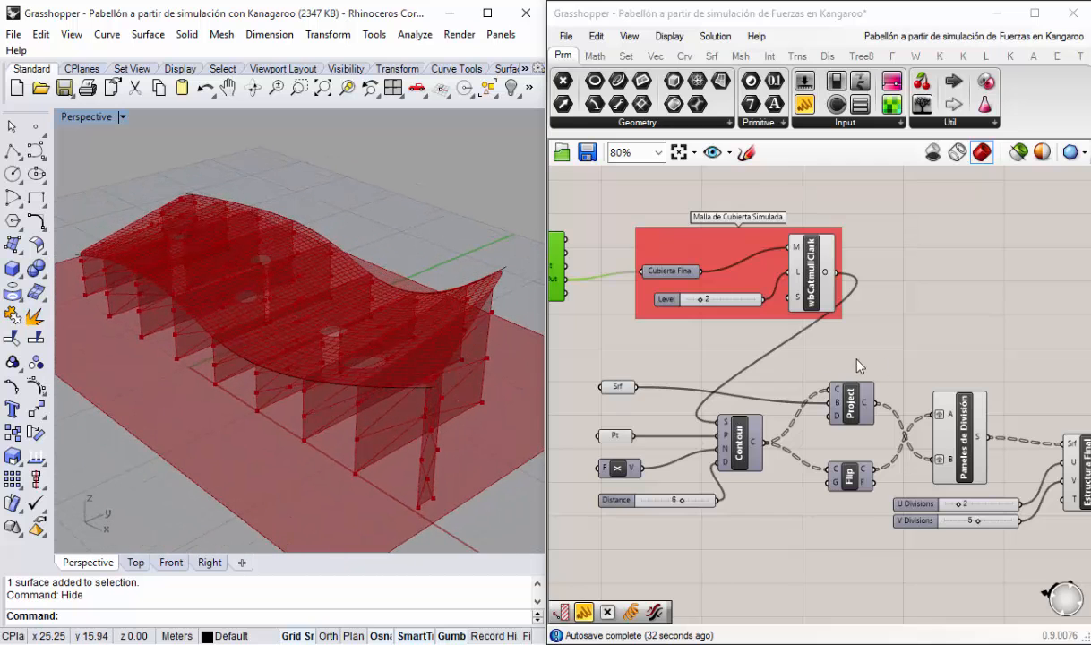
Step: Run the Kangaroo simulation to inspect the smoothed roof mesh, reset it and close its playback controls
click(892, 293)
scroll(891, 292, down, 1)
scroll(891, 293, down, 3)
scroll(736, 289, up, 5)
double_click(714, 251)
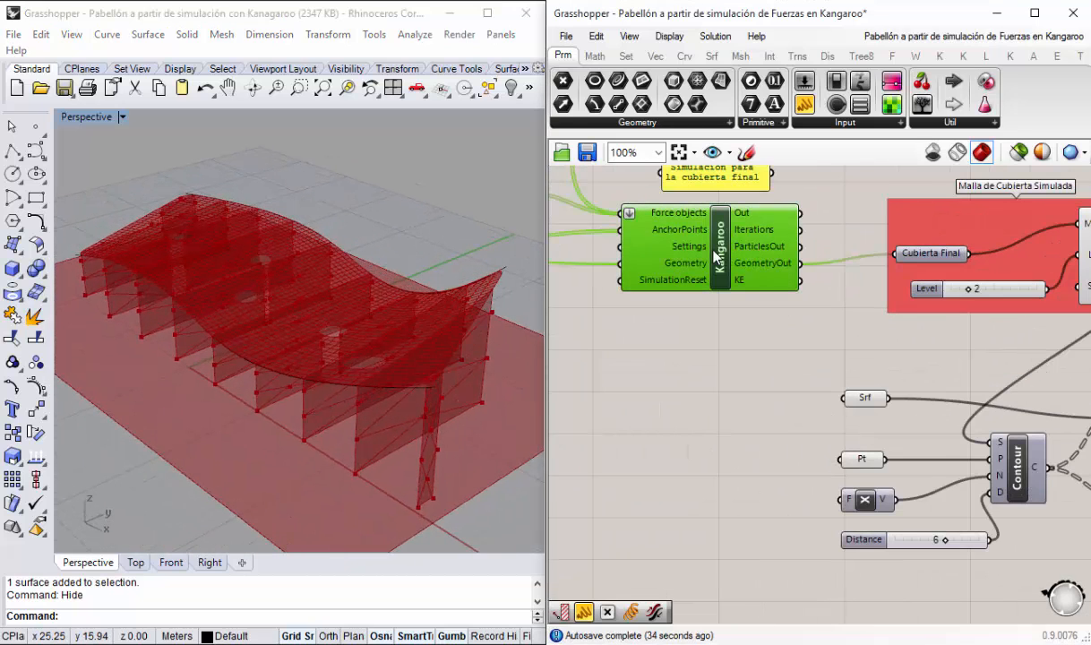
click(684, 259)
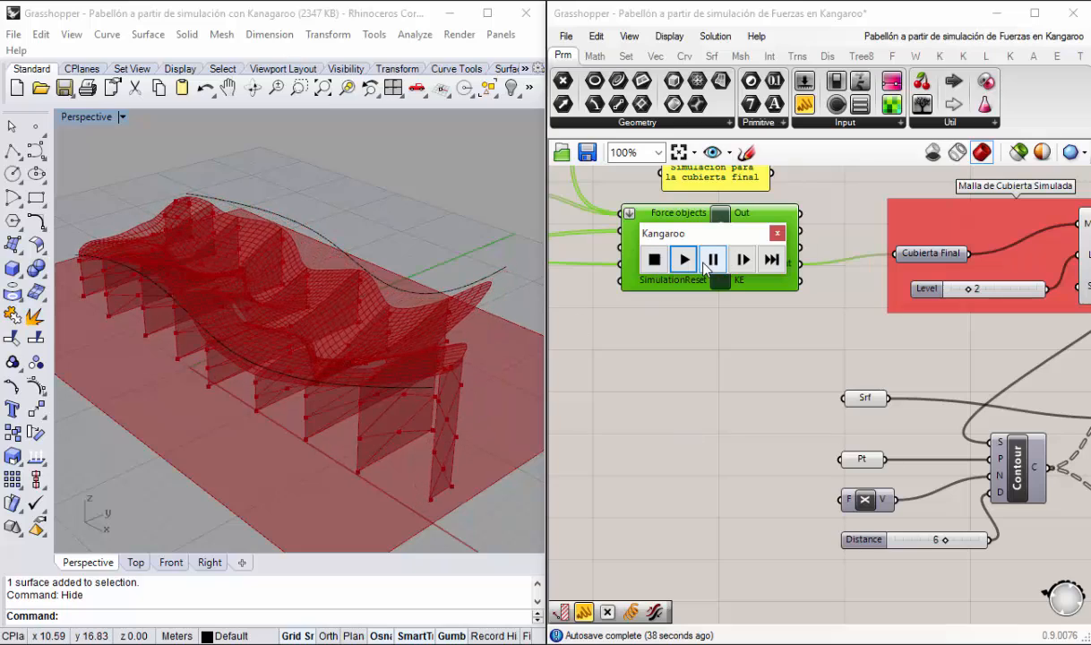
right_drag(315, 349, 276, 377)
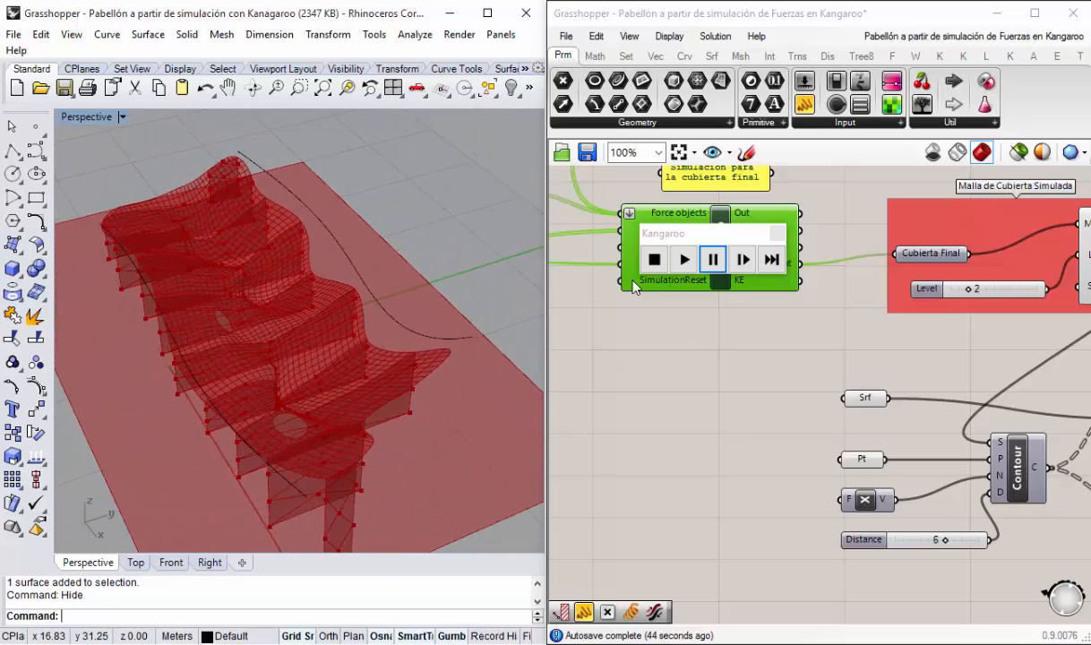
click(654, 260)
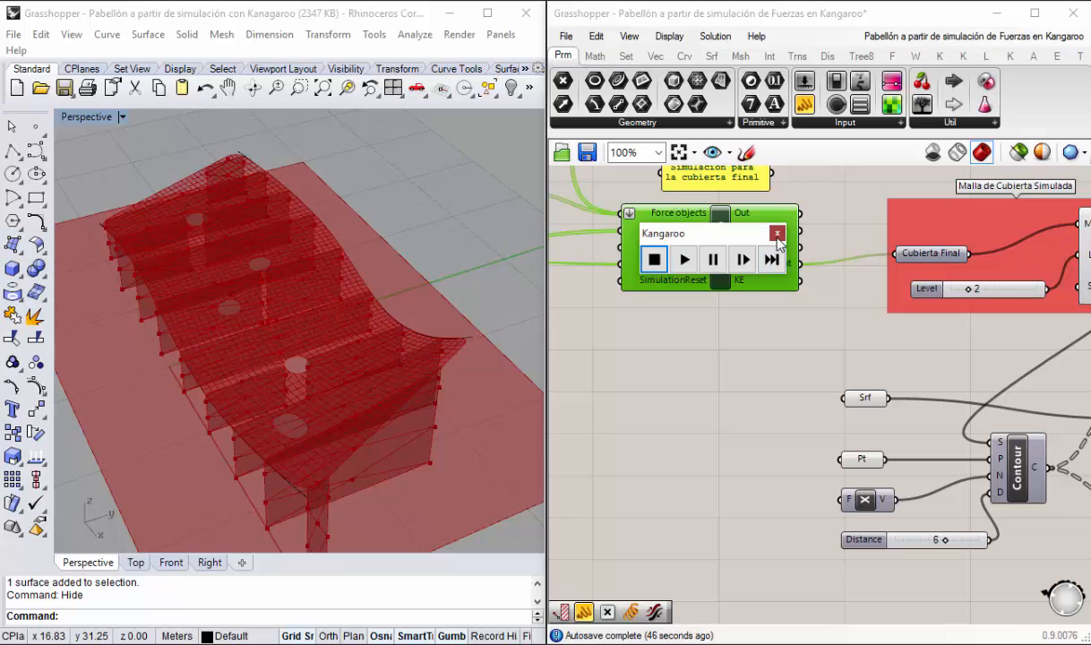
click(776, 234)
Step: Move the Estructura Final component slightly lower on the canvas, beside its U and V division sliders
click(731, 439)
right_drag(846, 360, 691, 338)
scroll(692, 338, down, 3)
right_drag(849, 438, 796, 421)
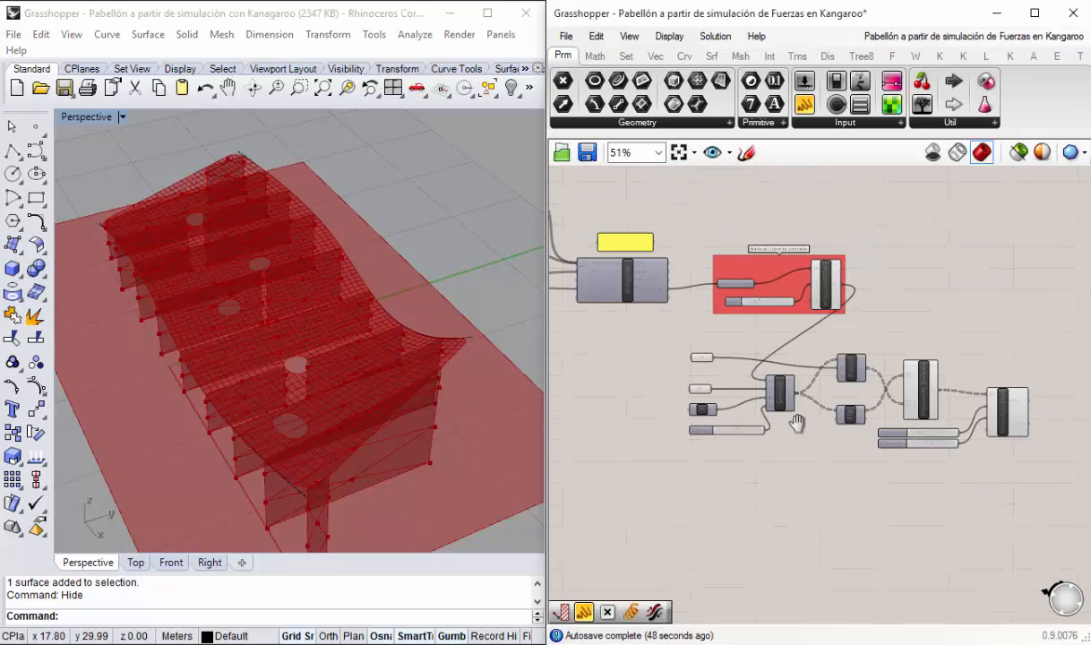
scroll(858, 417, up, 1)
right_drag(909, 463, 816, 443)
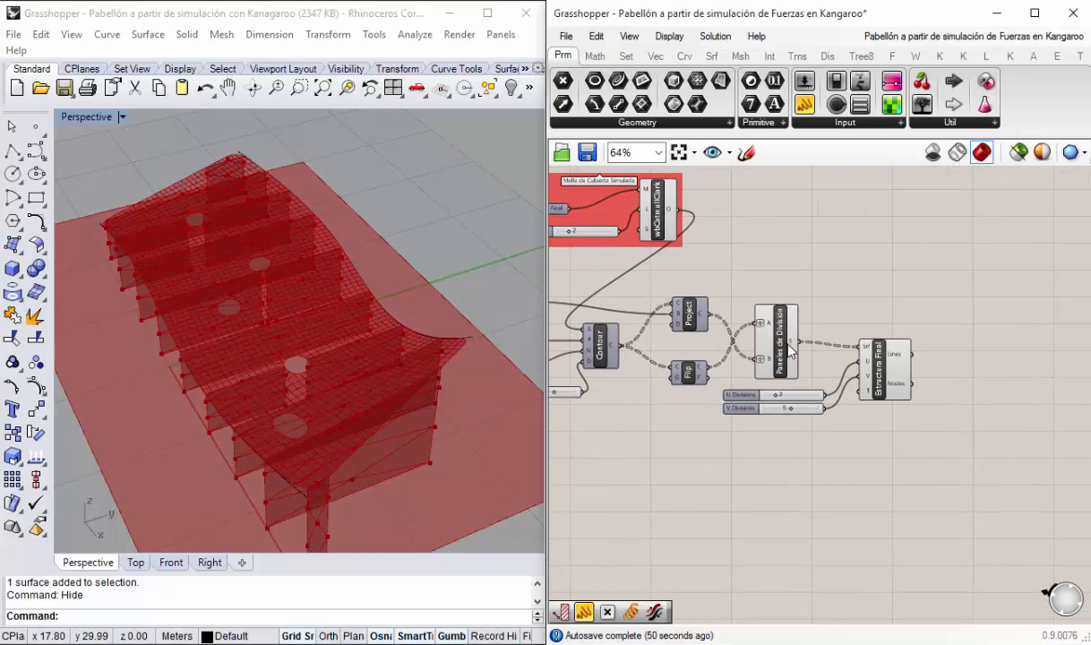
click(784, 348)
click(896, 389)
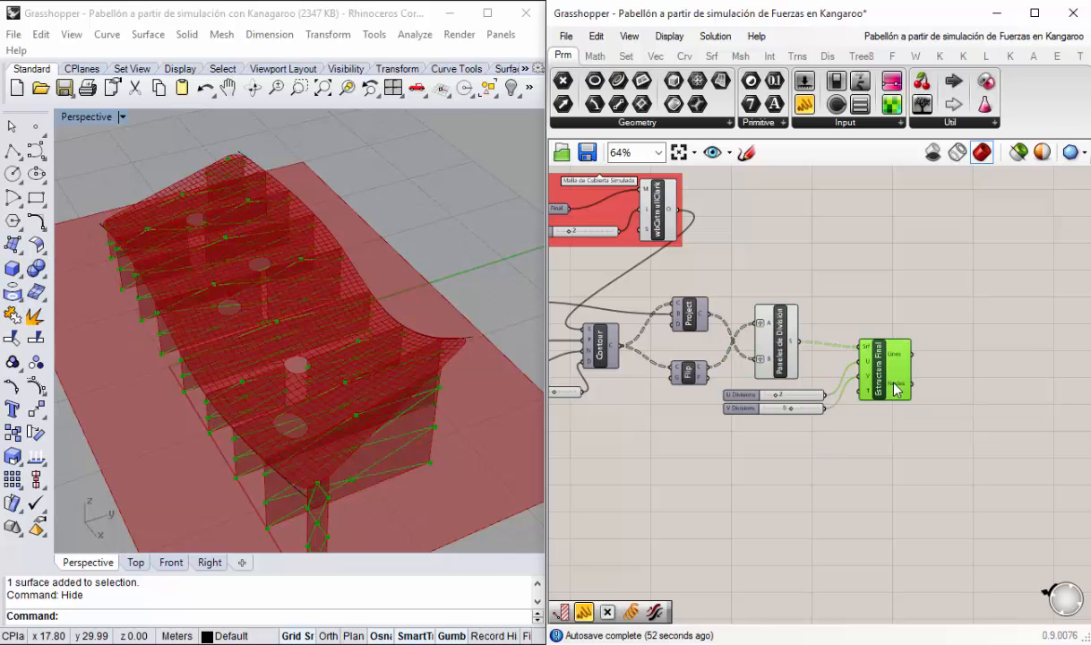
click(842, 418)
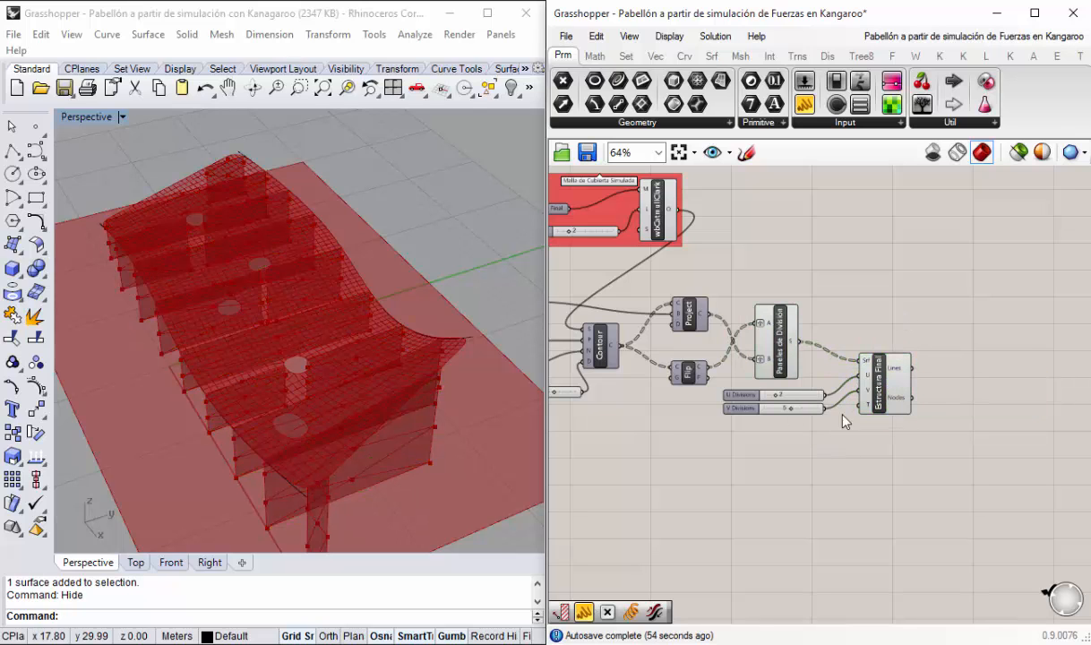
Step: Examine the Lines output of the Estructura Final component and the lines and nodes of the support panels in the model
scroll(809, 414, up, 4)
right_drag(755, 422, 795, 422)
right_drag(243, 376, 396, 379)
scroll(396, 379, up, 5)
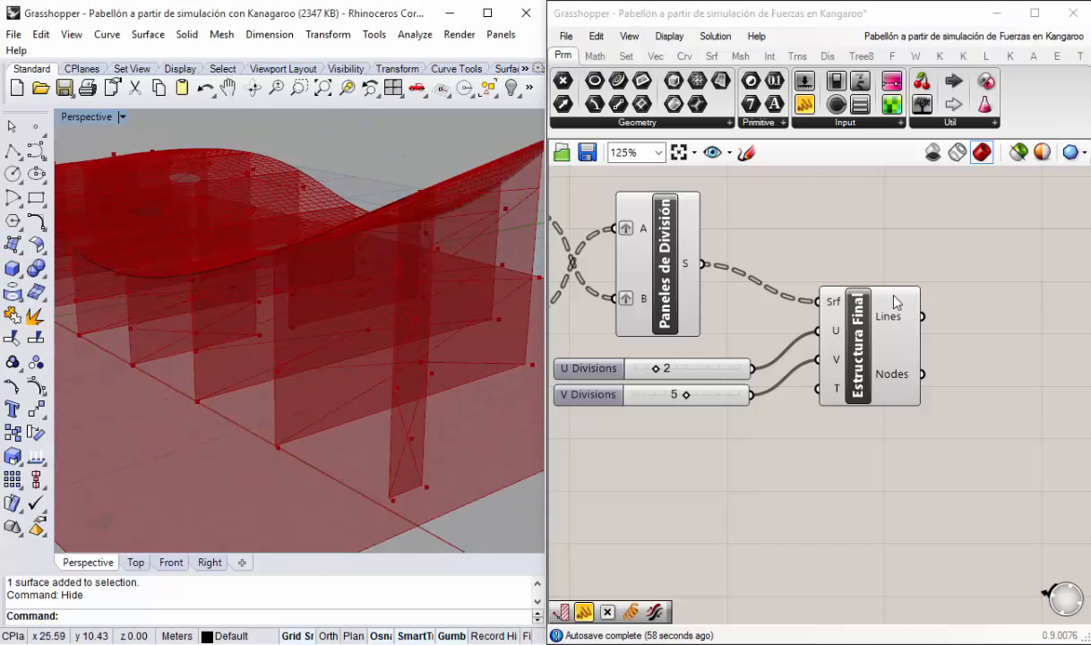
mouse_move(891, 323)
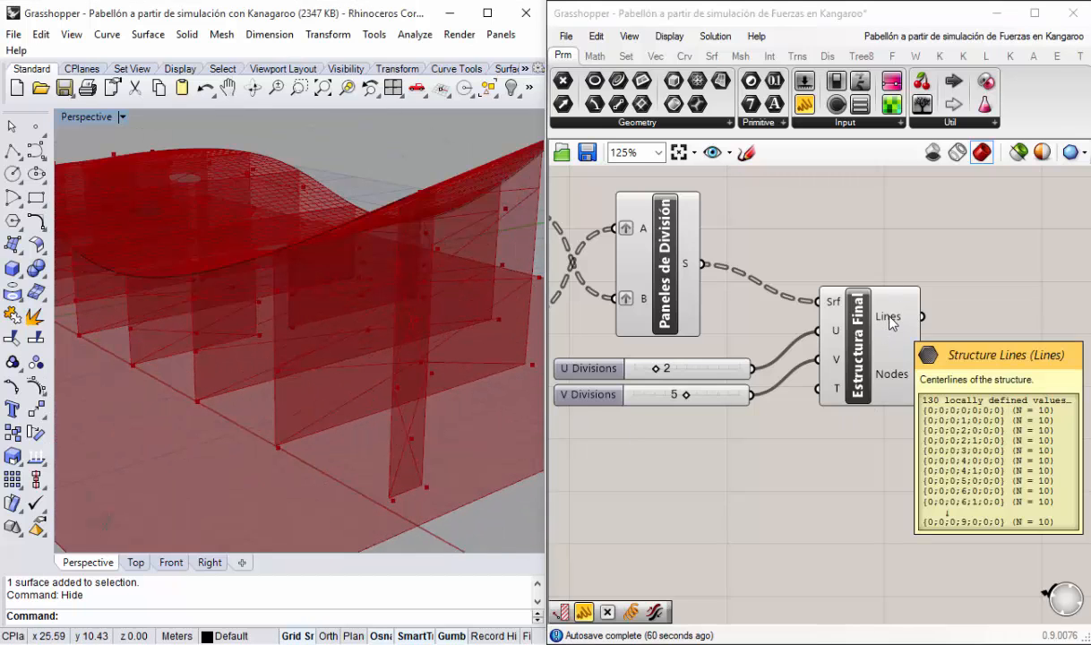
right_drag(188, 362, 468, 417)
scroll(467, 417, up, 3)
right_drag(822, 533, 714, 482)
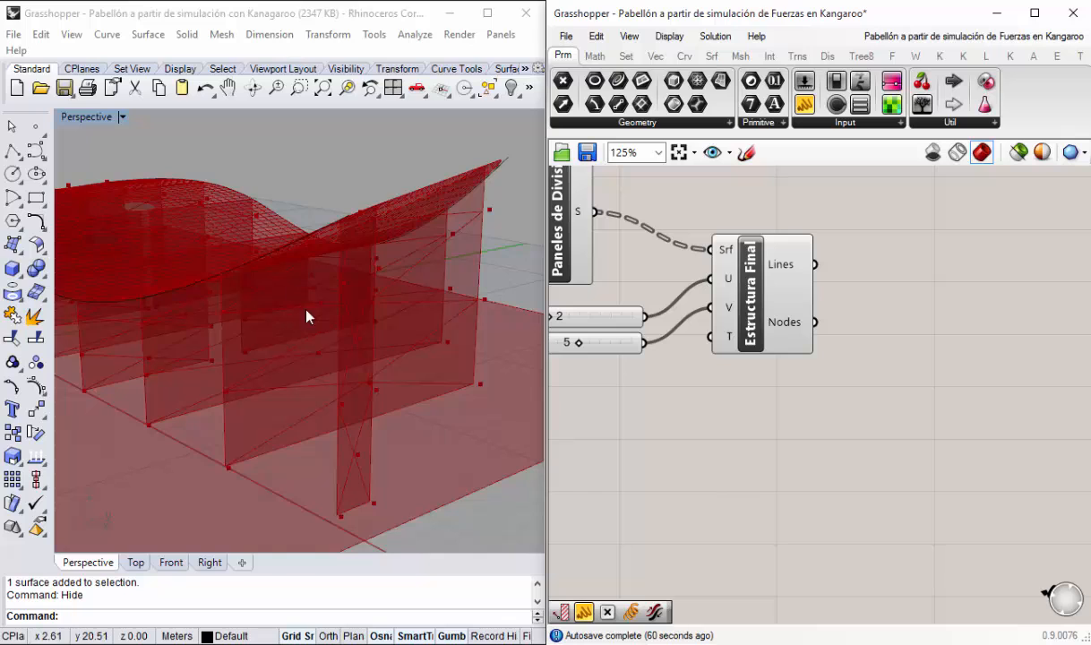
right_drag(307, 315, 385, 370)
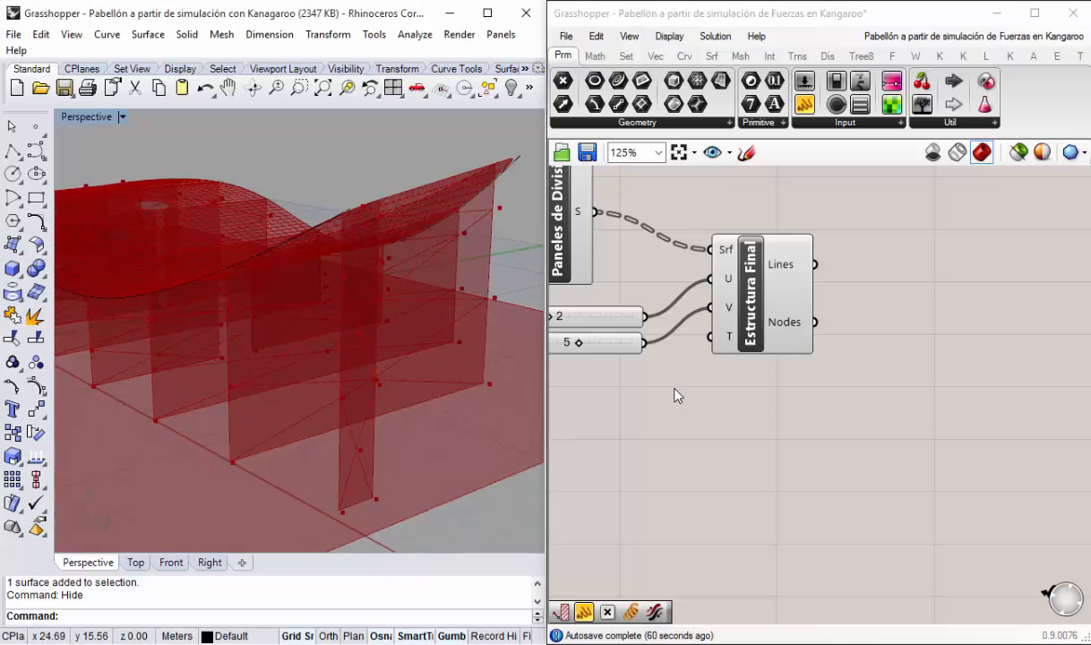
scroll(921, 385, down, 1)
scroll(884, 341, up, 1)
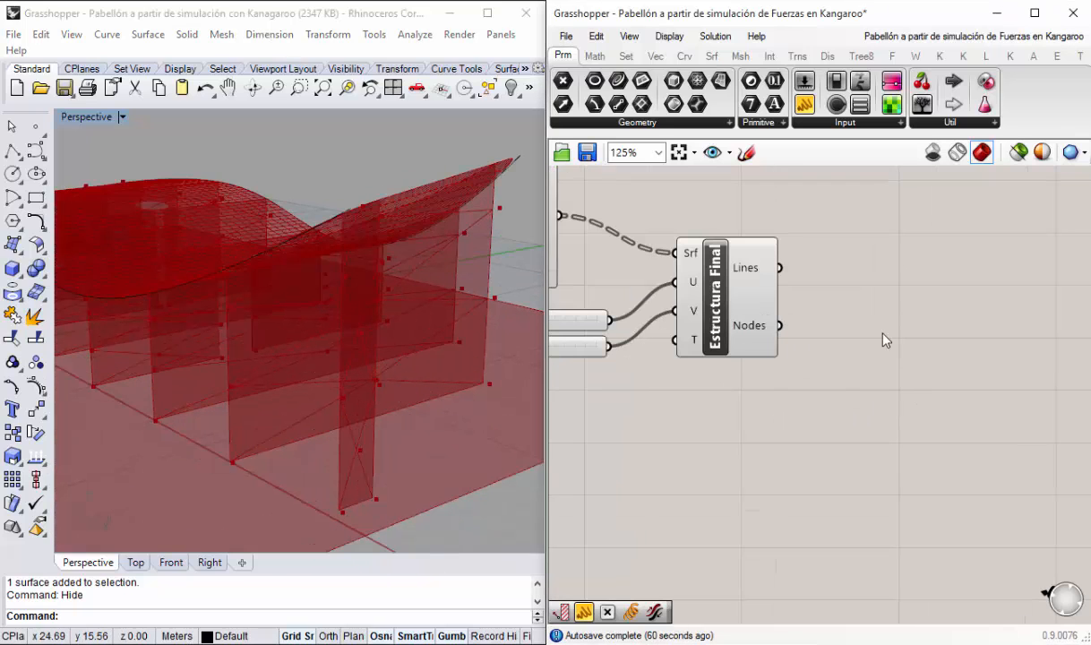
Step: Add a Sphere component beside the Nodes output of the Estructura Final component
double_click(884, 340)
text(sp)
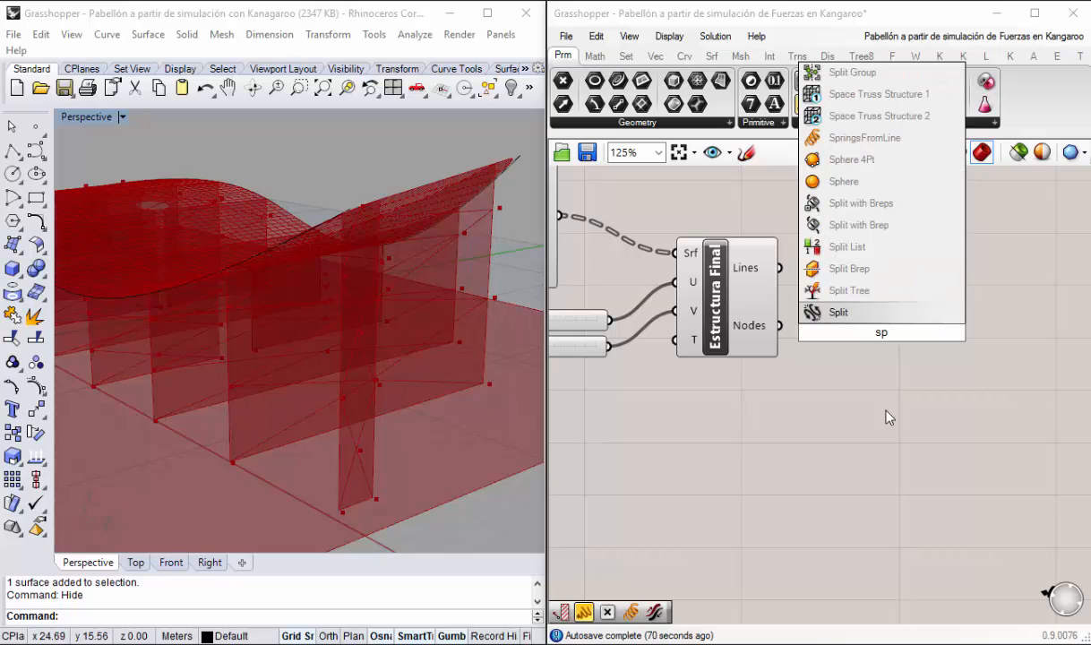
text(here)
key(Return)
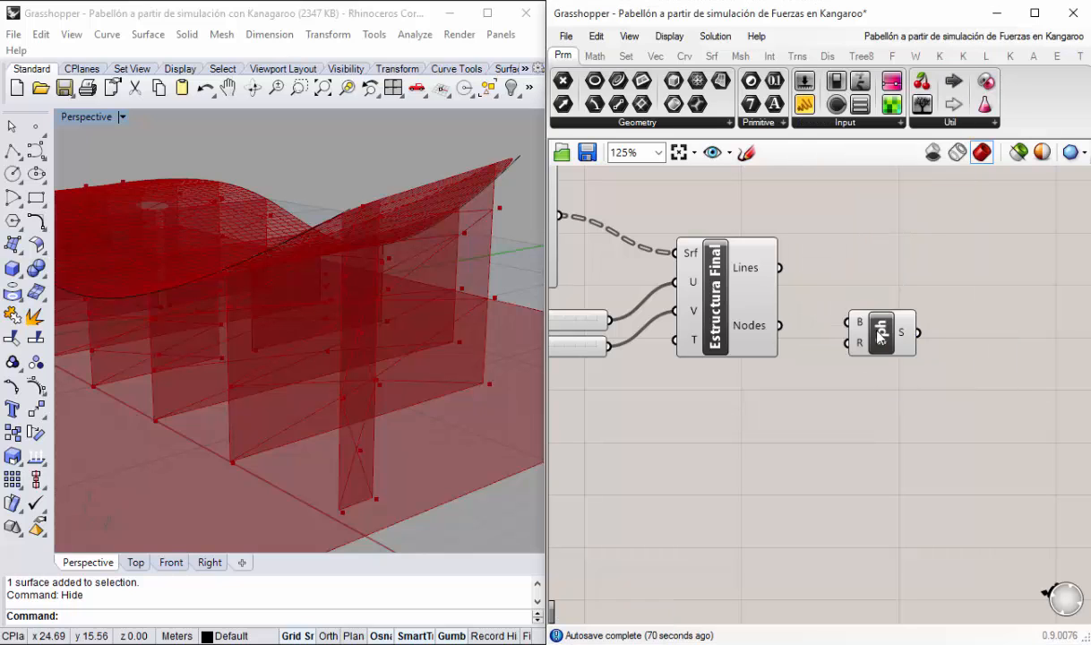
drag(878, 336, 897, 348)
Step: Create a 0.2 number slider for the Sphere's radius and connect the structure's Nodes output to its base input
double_click(821, 457)
text(0.2)
key(Return)
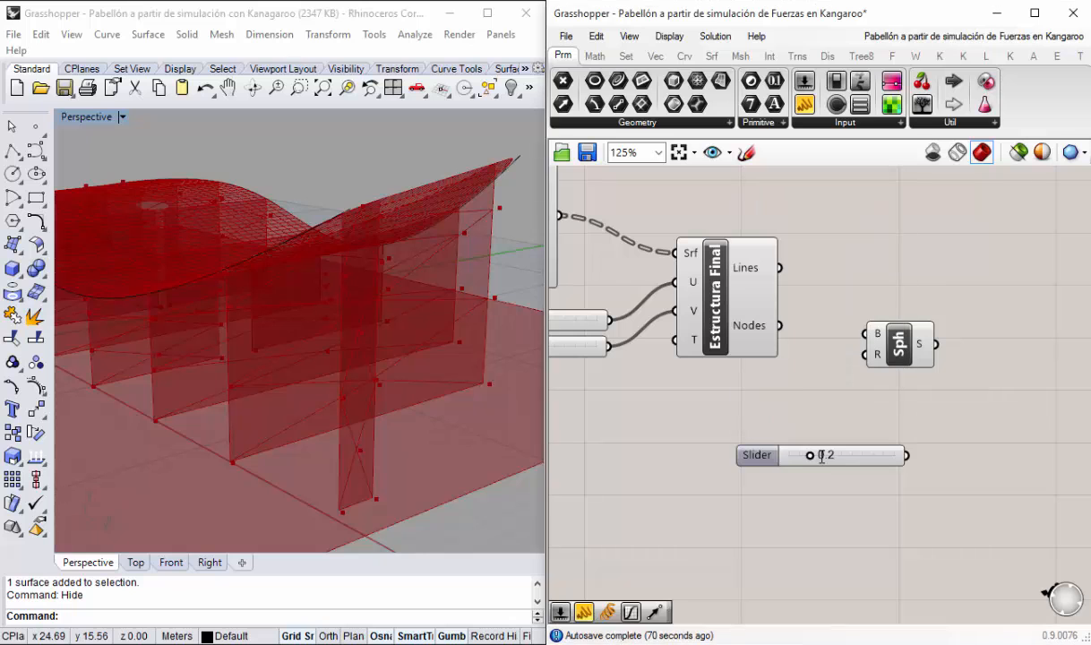
drag(906, 455, 780, 325)
right_drag(355, 441, 341, 420)
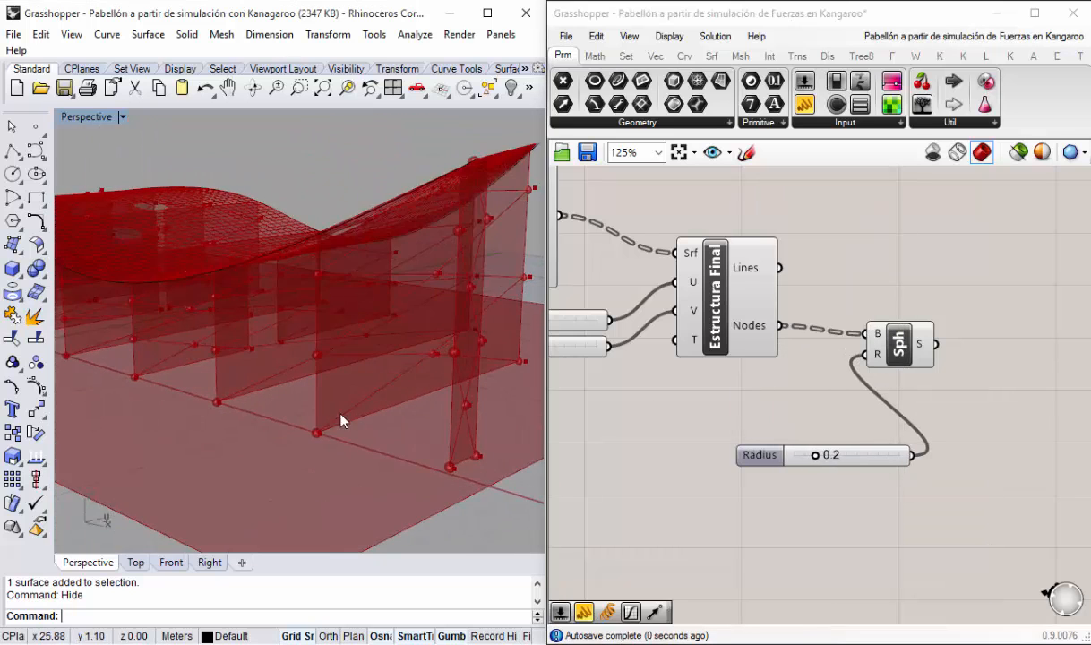
scroll(466, 484, up, 5)
scroll(417, 462, down, 5)
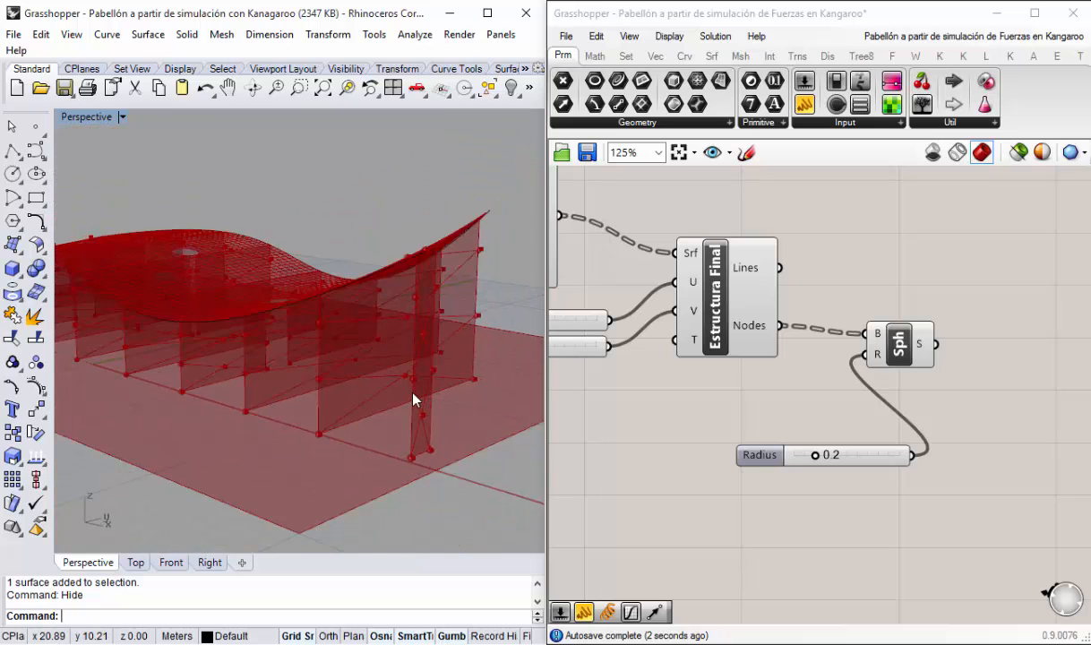
Step: Set the Radius slider of the node spheres to 0.1
scroll(414, 397, up, 3)
scroll(850, 454, up, 3)
drag(794, 463, 790, 461)
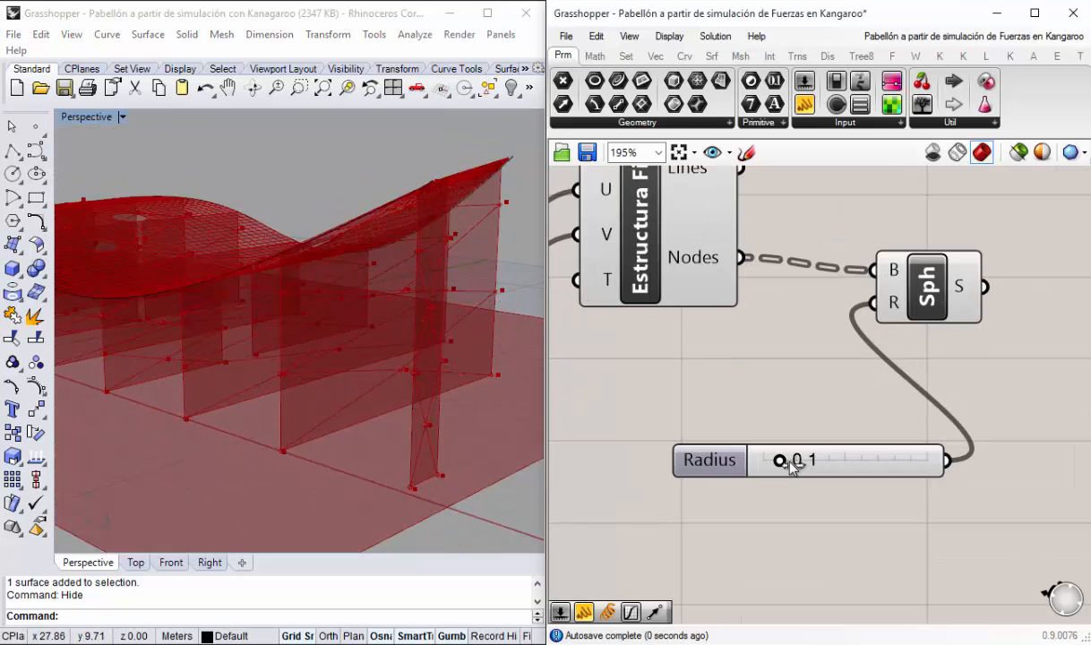
scroll(777, 412, down, 3)
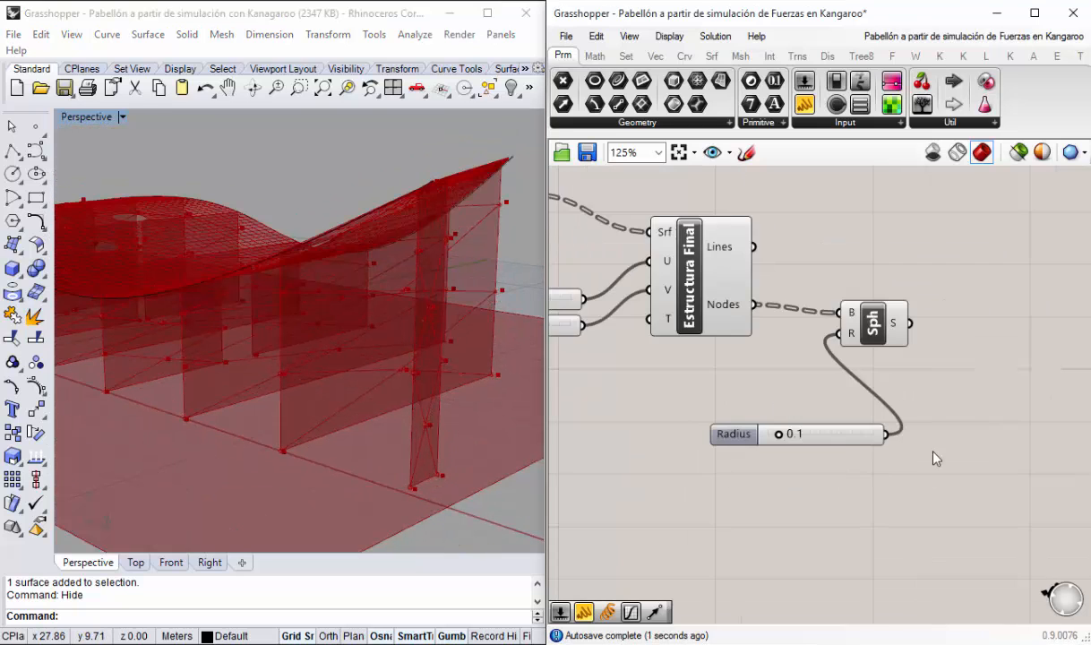
Step: Add a Pipe component above the Sphere component and shift the Sphere slightly lower to make room
double_click(926, 259)
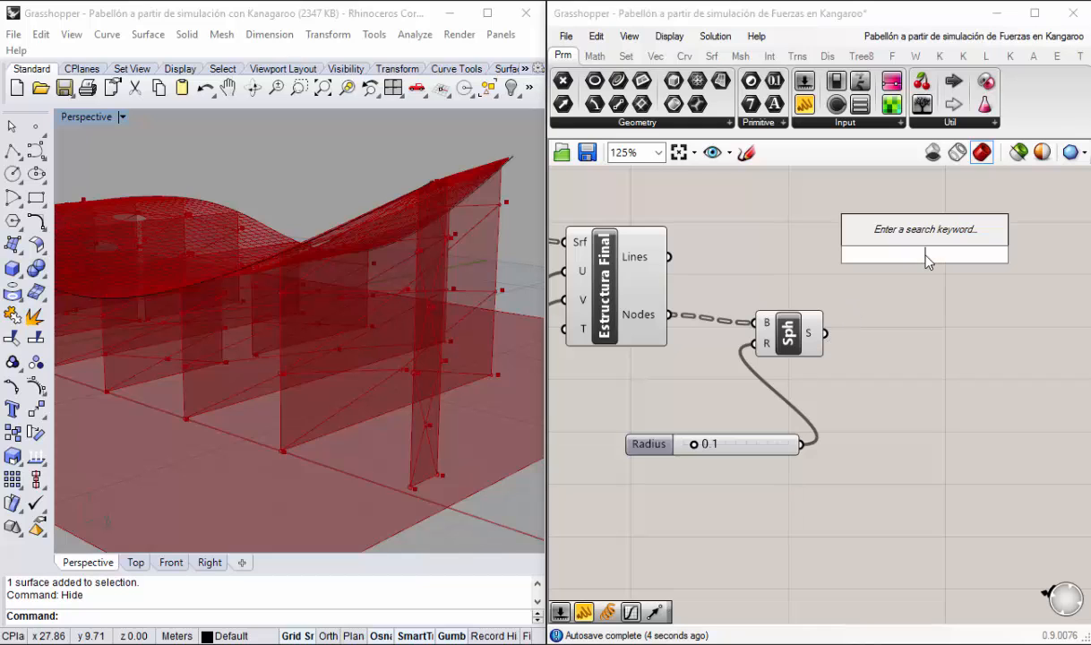
text(pipe)
click(891, 236)
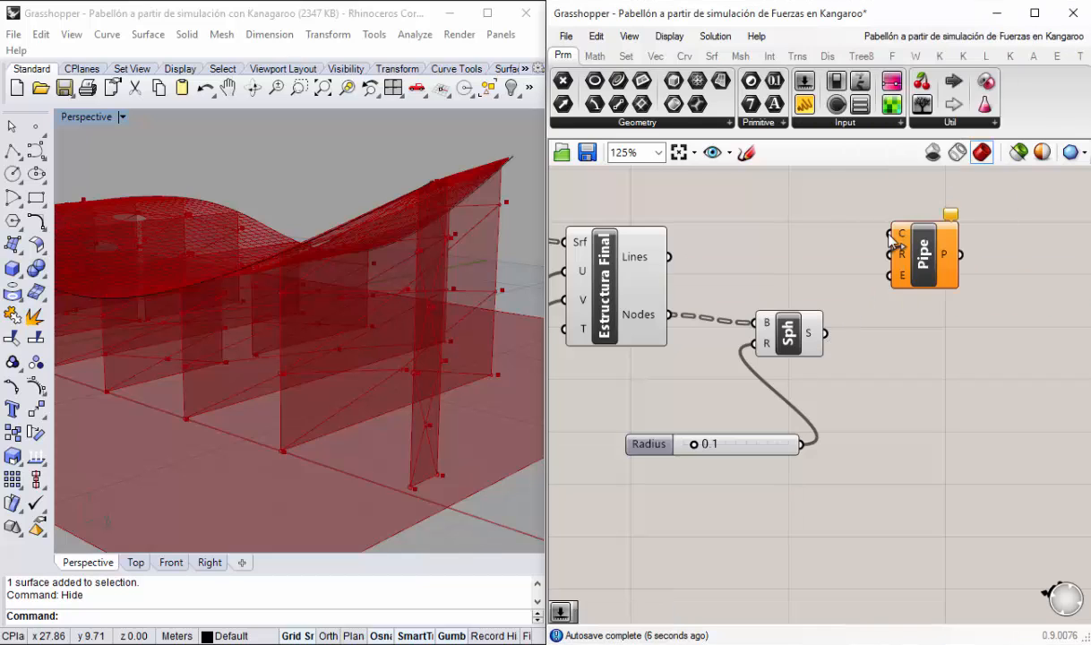
drag(927, 263, 861, 240)
right_drag(754, 300, 841, 346)
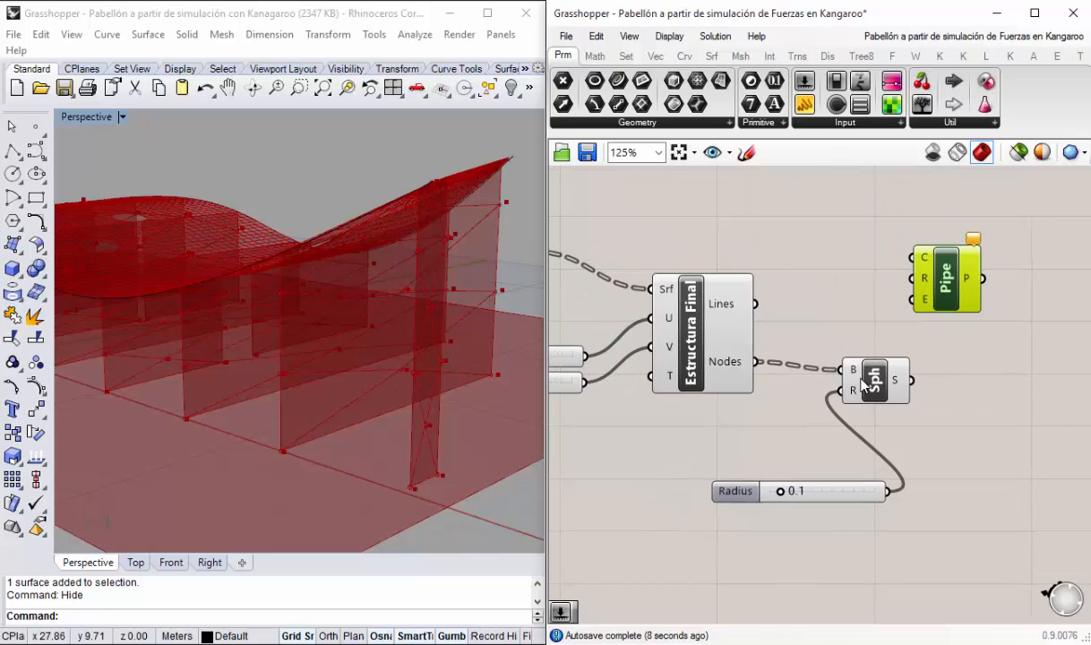
drag(870, 387, 885, 409)
Step: Create a number slider with the value 0.075 beside the Pipe component
double_click(801, 256)
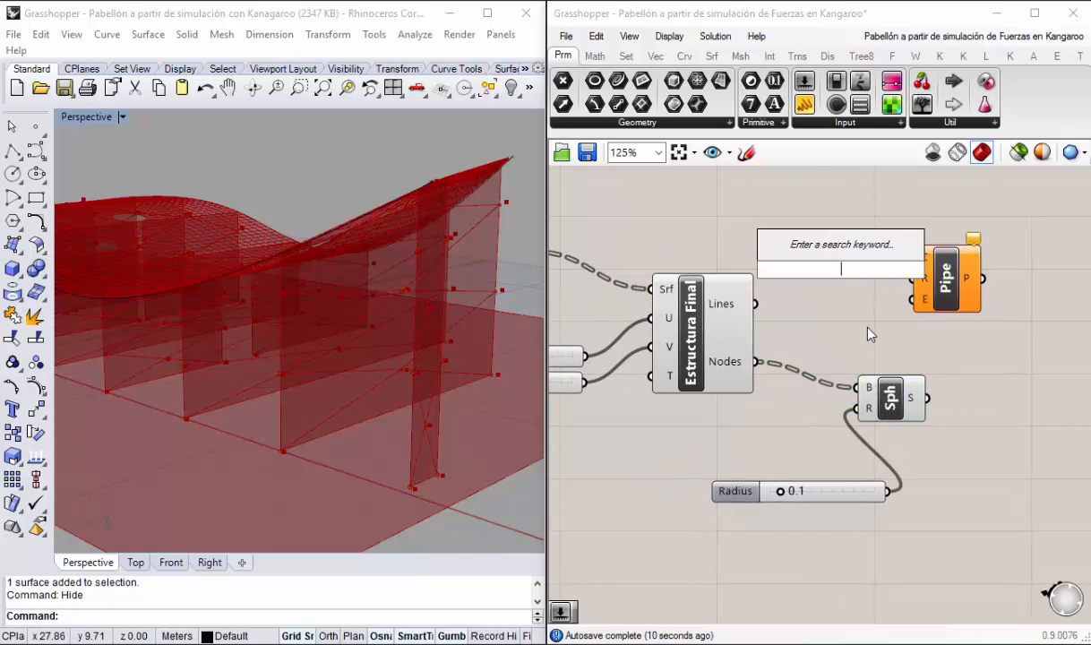
text(0.075)
key(Return)
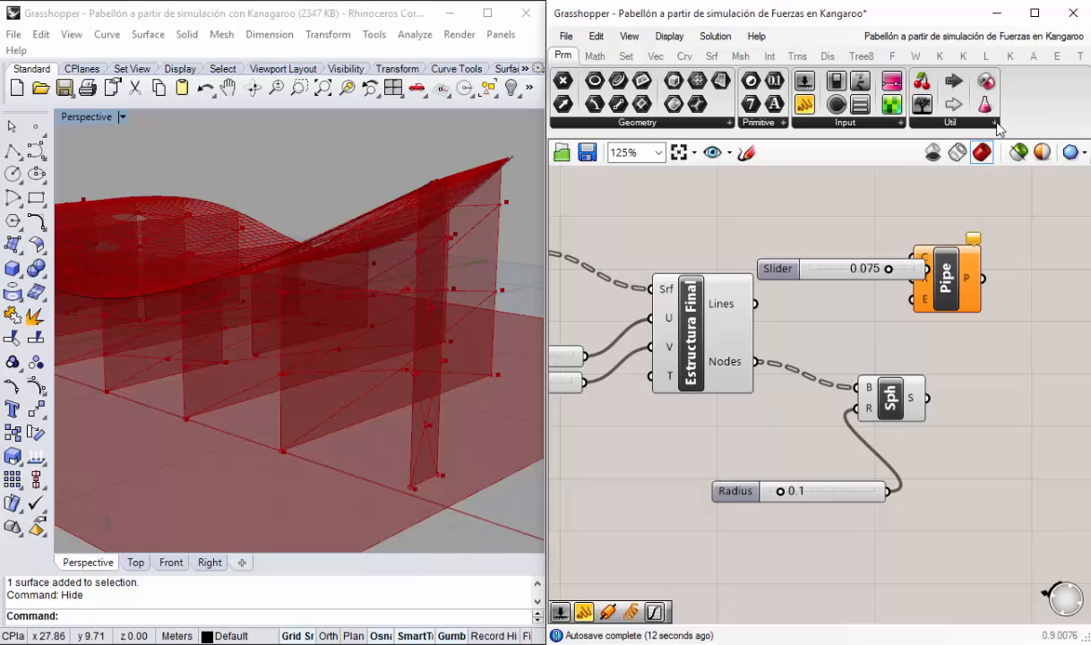
Step: Connect the 0.075 slider to the Pipe's radius input and the structure's Lines output to its curve input, making room between the components
drag(962, 299, 1015, 270)
drag(791, 271, 819, 325)
drag(972, 325, 1032, 271)
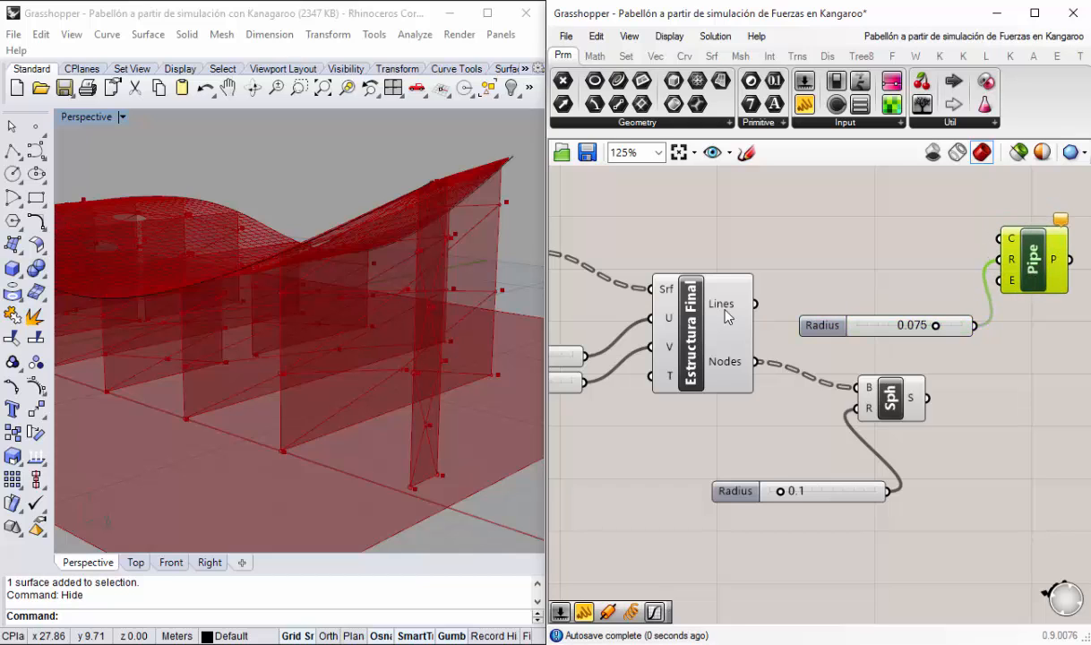
drag(755, 304, 998, 238)
right_drag(347, 392, 328, 344)
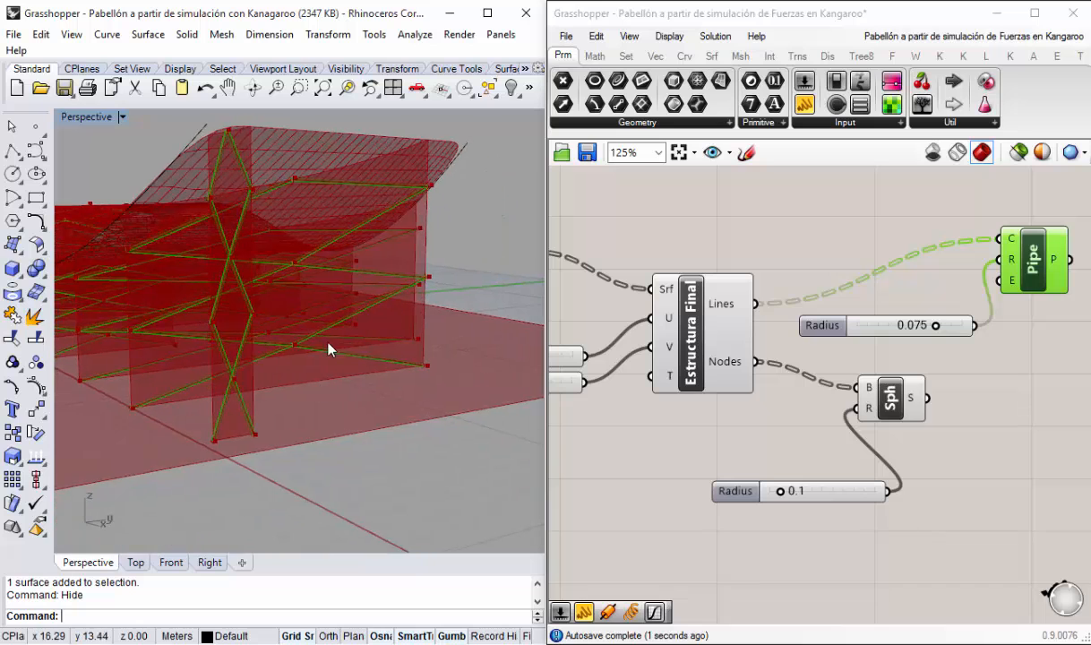
scroll(269, 366, up, 8)
right_drag(253, 371, 377, 381)
scroll(377, 381, down, 6)
click(848, 219)
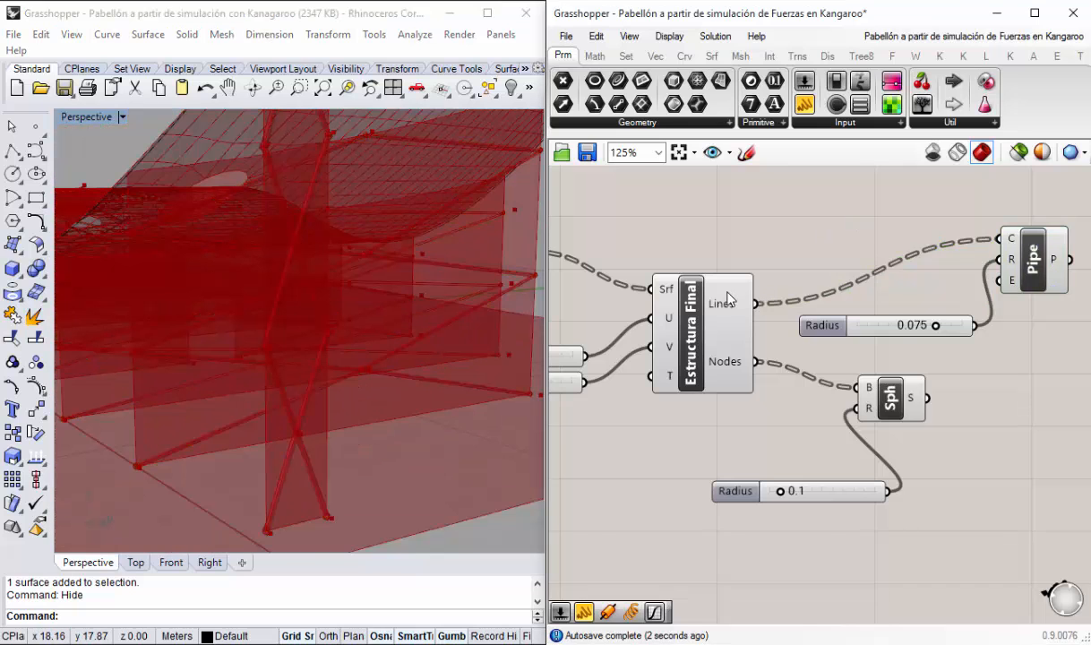
Step: Turn off the preview of the Estructura Final component and inspect the pipes and node spheres up close
scroll(726, 290, down, 1)
right_click(704, 340)
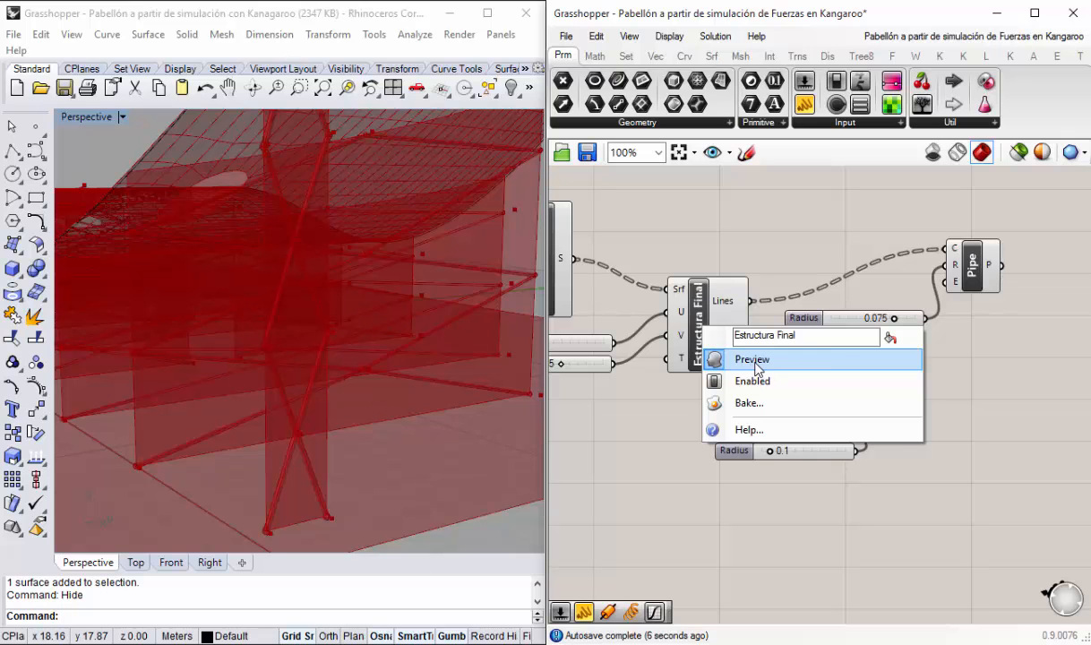
click(753, 359)
right_drag(328, 316, 418, 345)
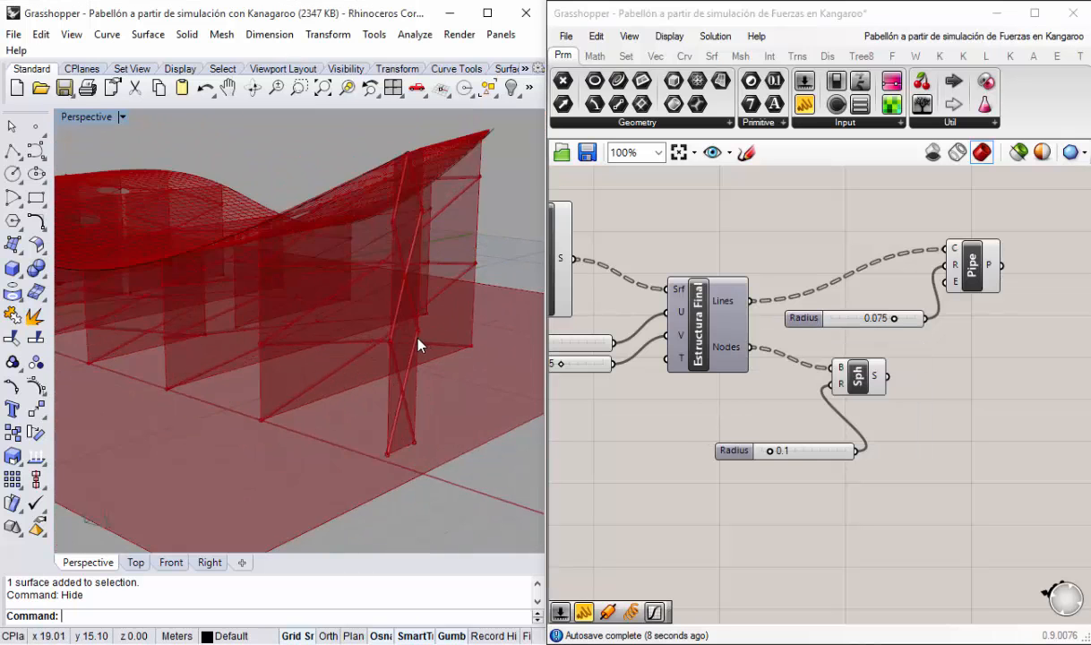
scroll(399, 345, up, 10)
scroll(364, 356, down, 8)
scroll(376, 414, up, 7)
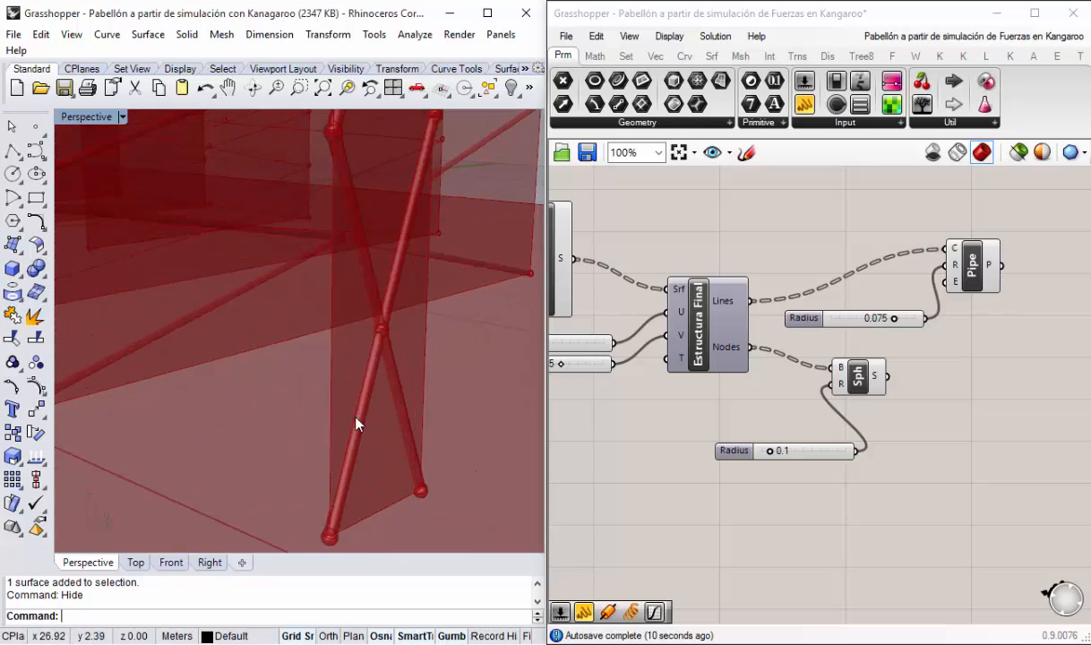
scroll(331, 392, down, 5)
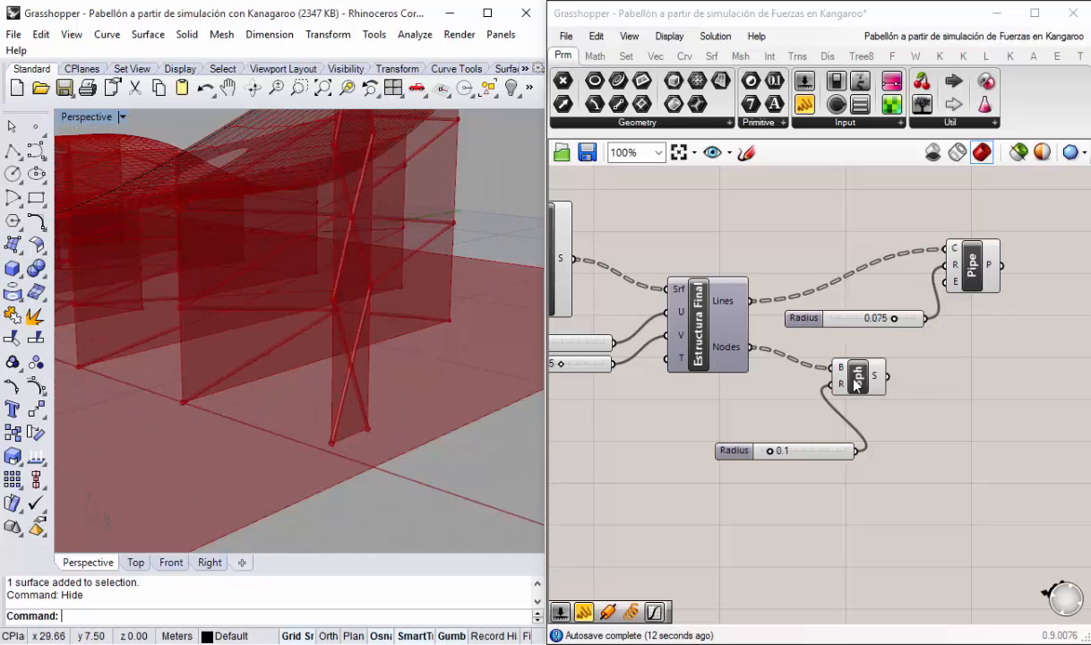
Step: Move the Sphere component directly beneath the Pipe component
drag(855, 384, 960, 379)
scroll(895, 364, down, 4)
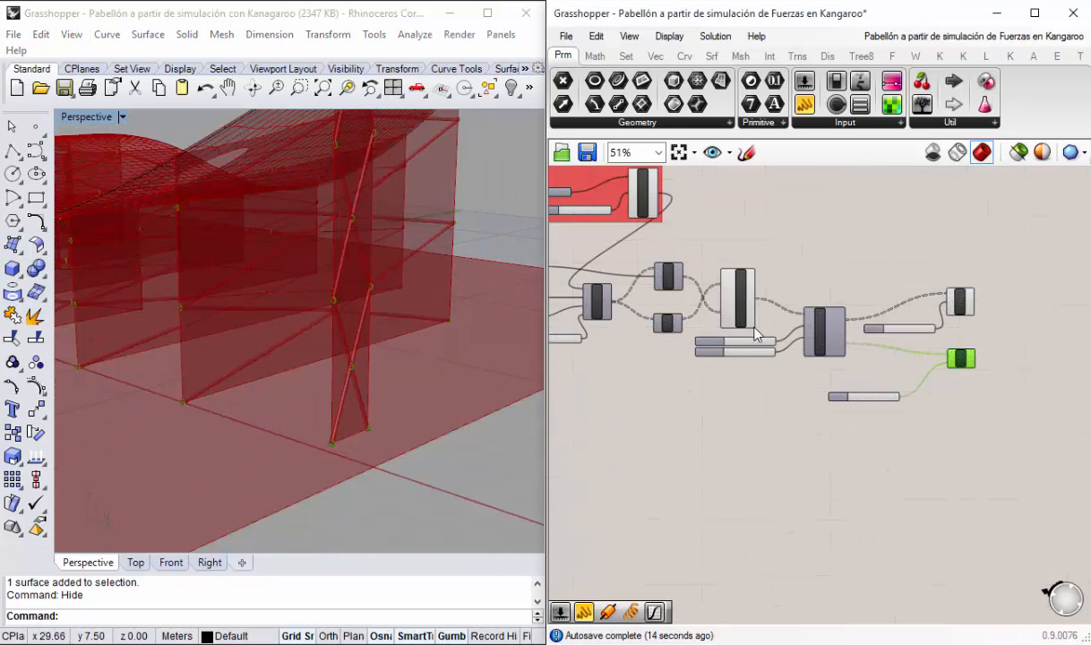
scroll(756, 335, up, 2)
click(824, 304)
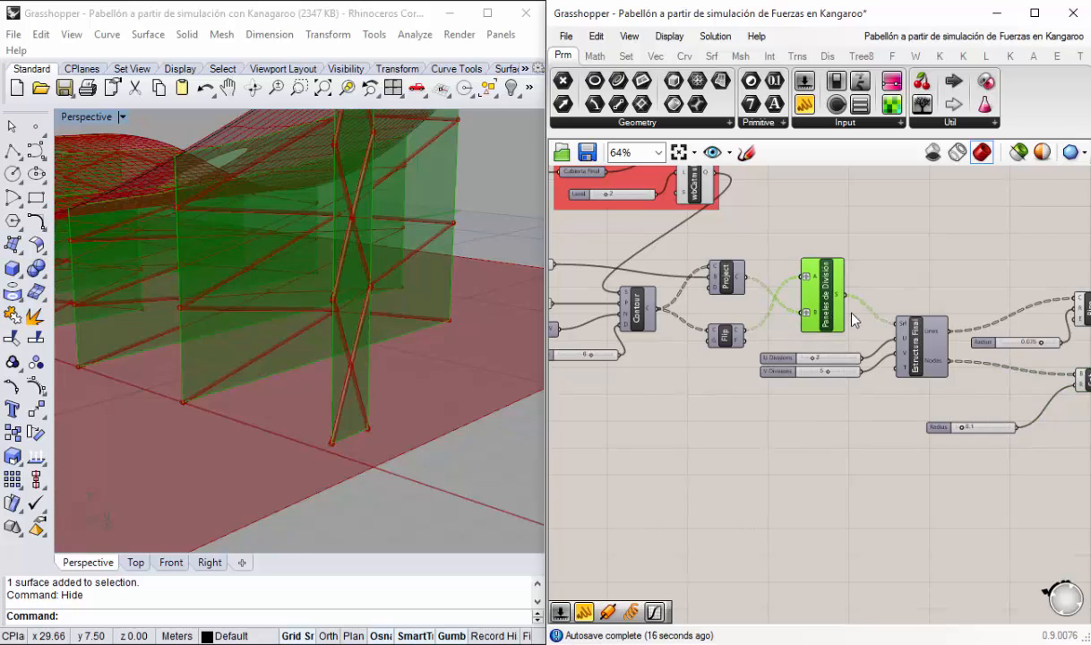
scroll(823, 246, down, 4)
click(830, 302)
scroll(795, 321, up, 2)
click(846, 351)
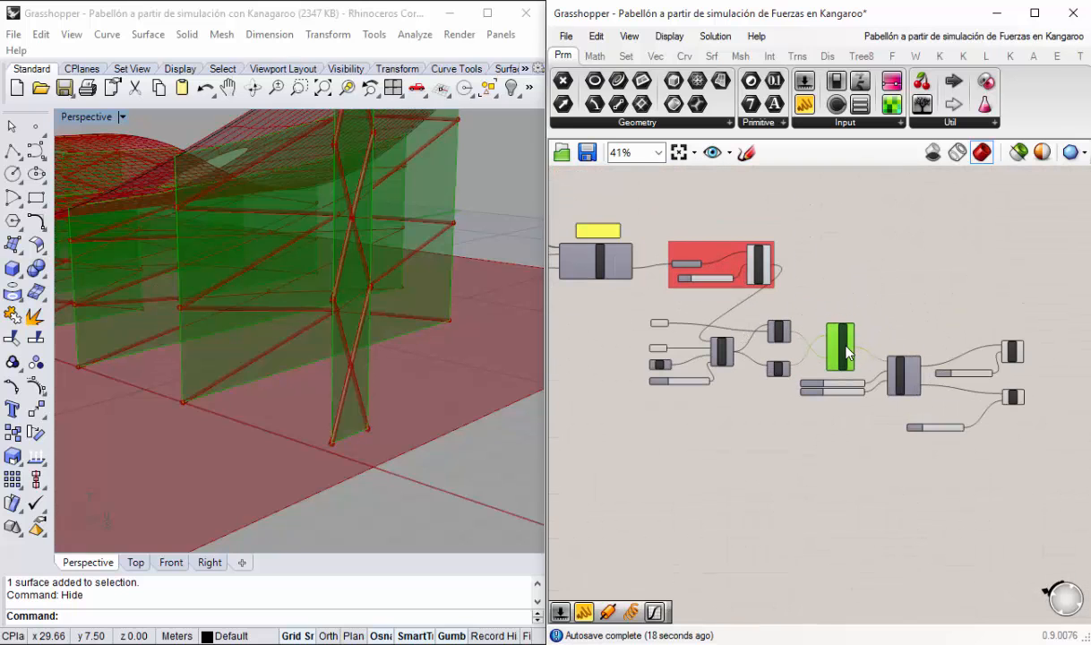
Step: Group all the structure and panel components, from the contour inputs through to the Pipe and Sphere
drag(987, 448, 588, 300)
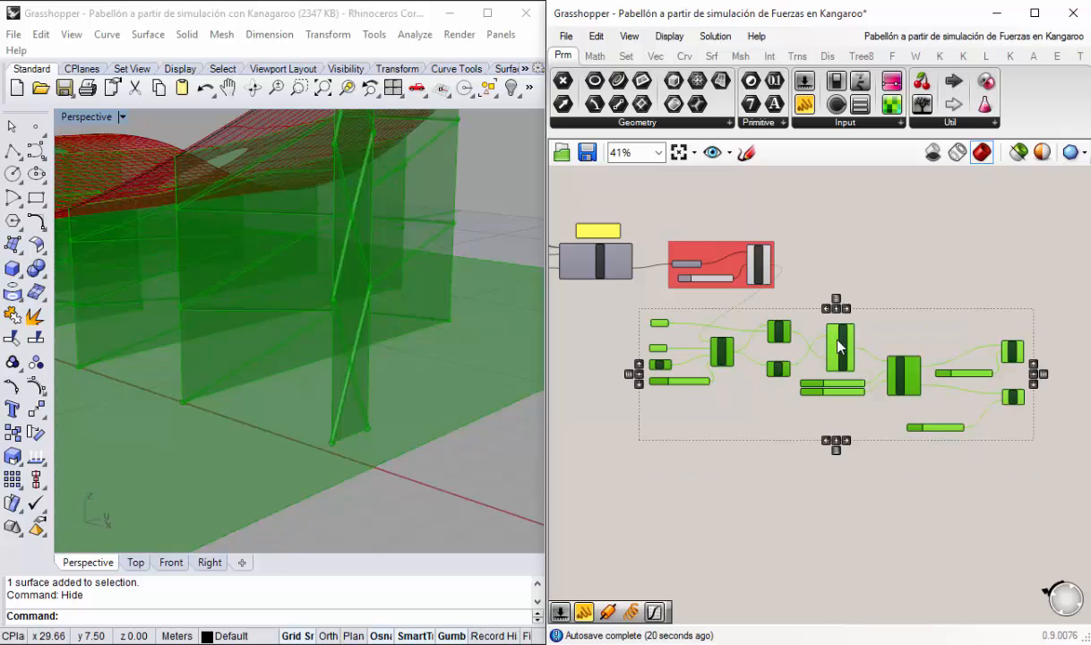
right_click(941, 351)
click(938, 468)
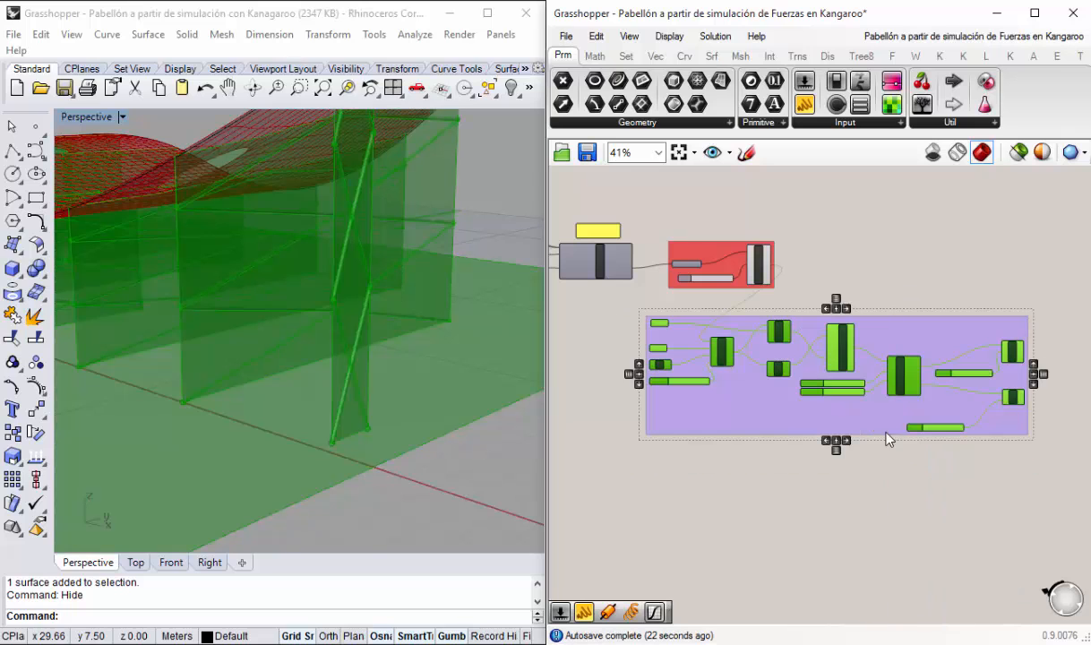
Step: Colour the new group dark grey and name it "Estructura y Paneles Finales"
scroll(914, 339, up, 2)
right_click(868, 340)
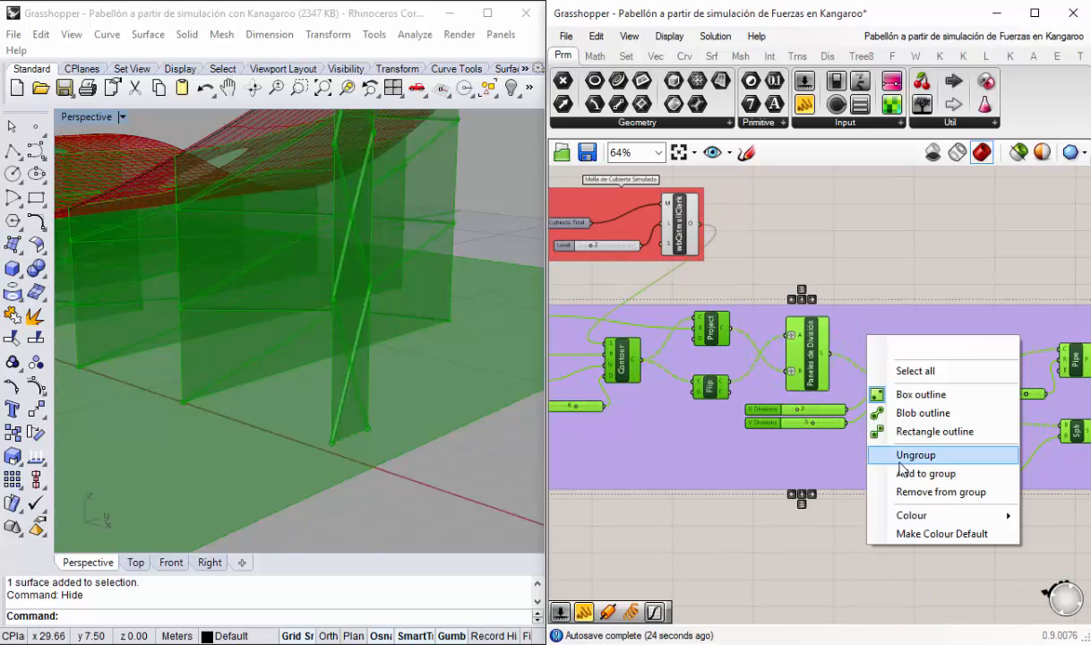
mouse_move(909, 515)
mouse_move(783, 465)
mouse_down()
mouse_move(783, 433)
mouse_move(820, 377)
mouse_move(846, 440)
mouse_up()
click(919, 348)
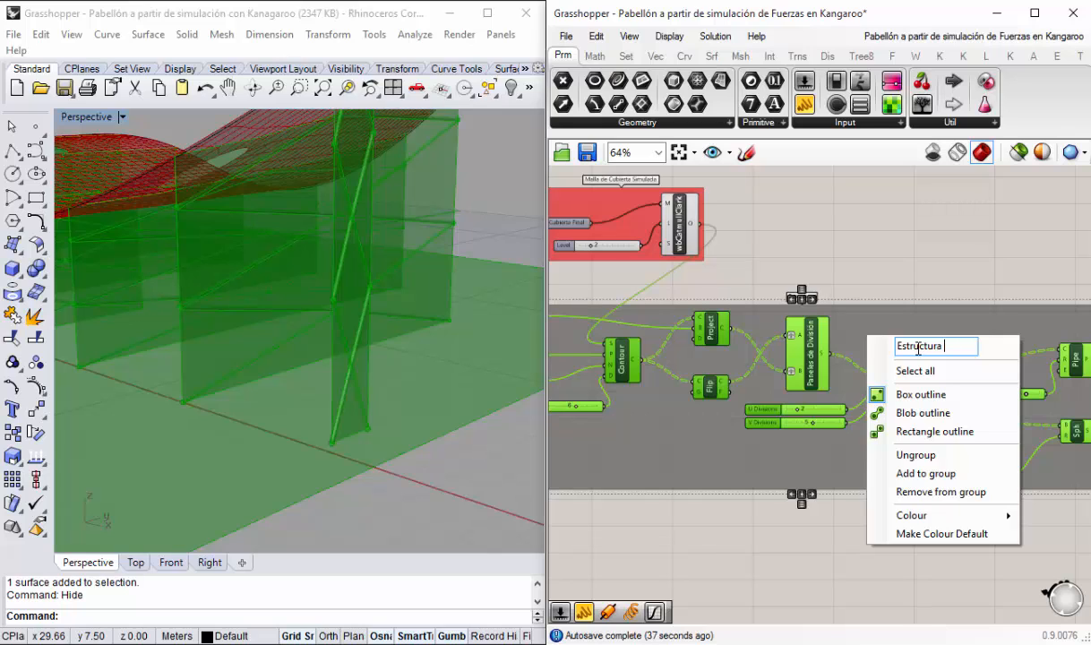
text(Paneles F)
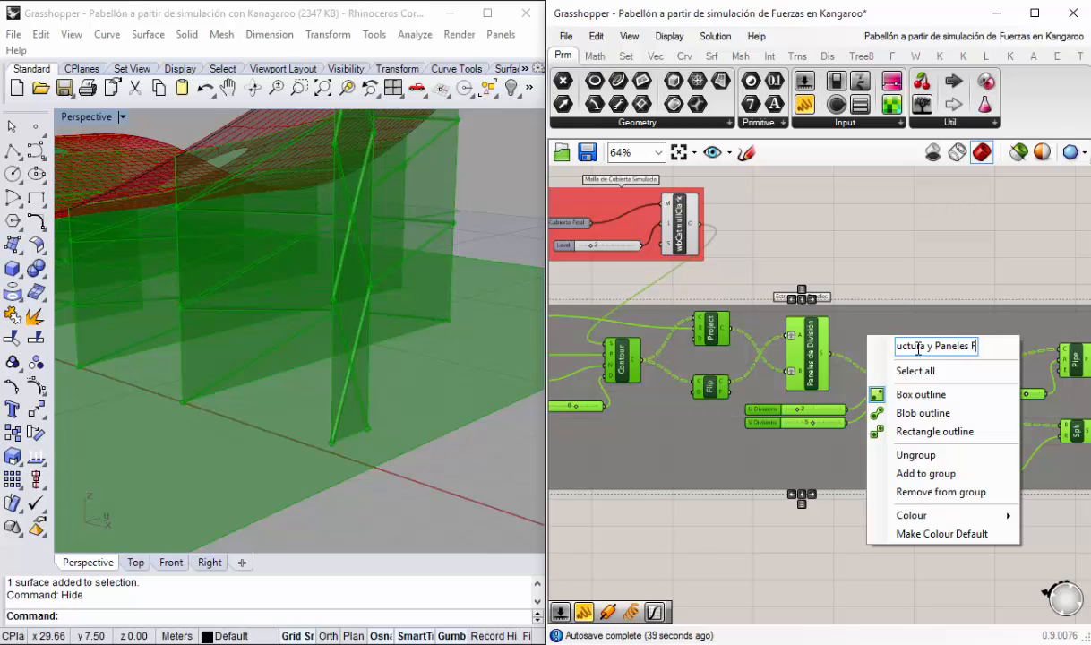
text(inales)
click(980, 267)
scroll(859, 293, down, 2)
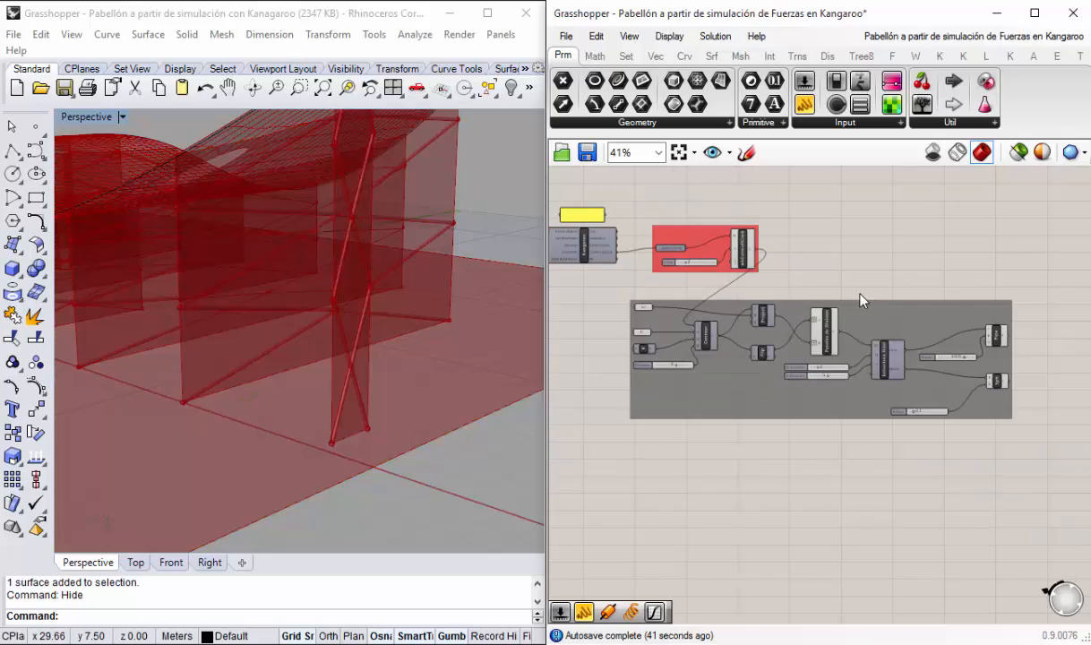
Step: Examine the simulated roof mesh from wbCatmullClark together with its supports from several angles
right_drag(729, 262, 817, 302)
scroll(818, 297, up, 7)
drag(861, 263, 850, 265)
scroll(839, 307, down, 2)
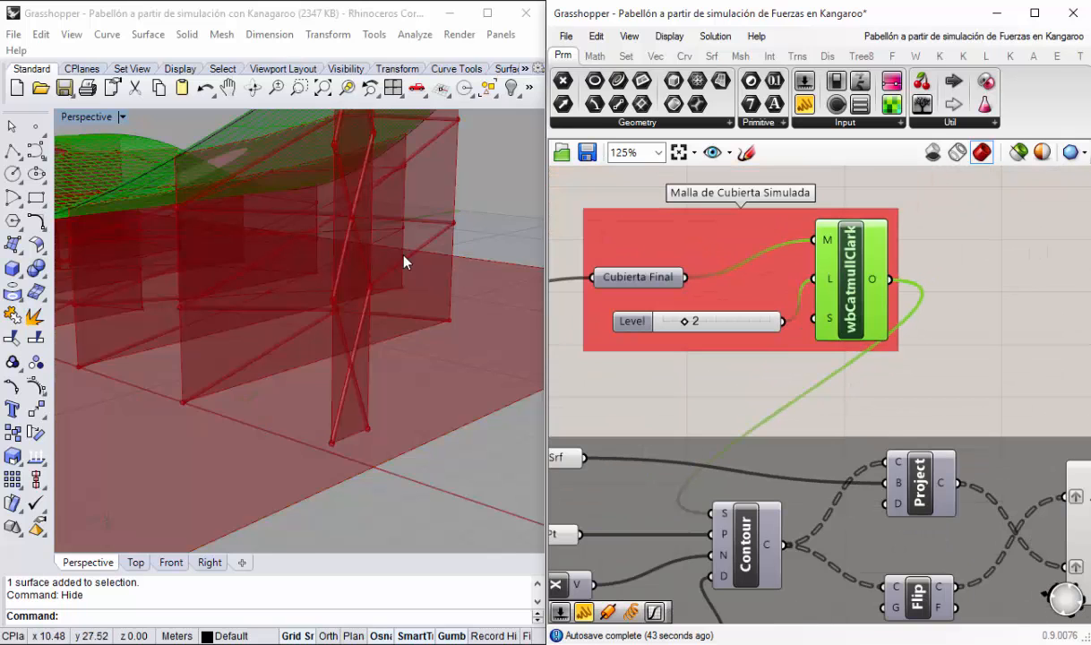
right_drag(405, 258, 416, 321)
scroll(416, 321, down, 5)
scroll(254, 196, down, 4)
scroll(258, 202, up, 3)
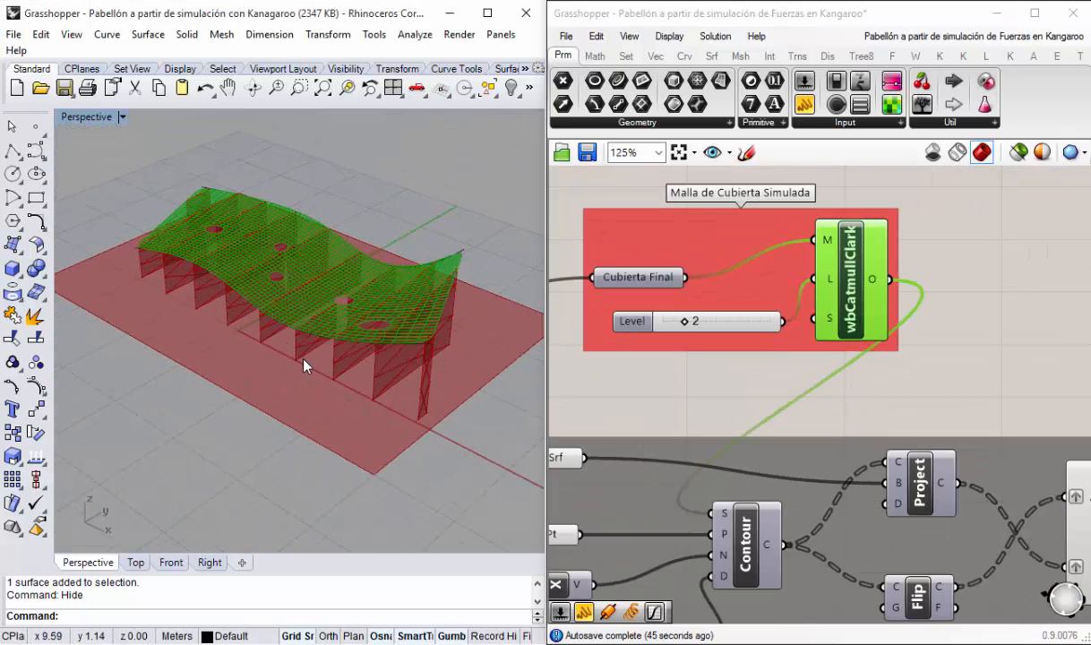
scroll(304, 354, up, 3)
right_drag(328, 267, 398, 321)
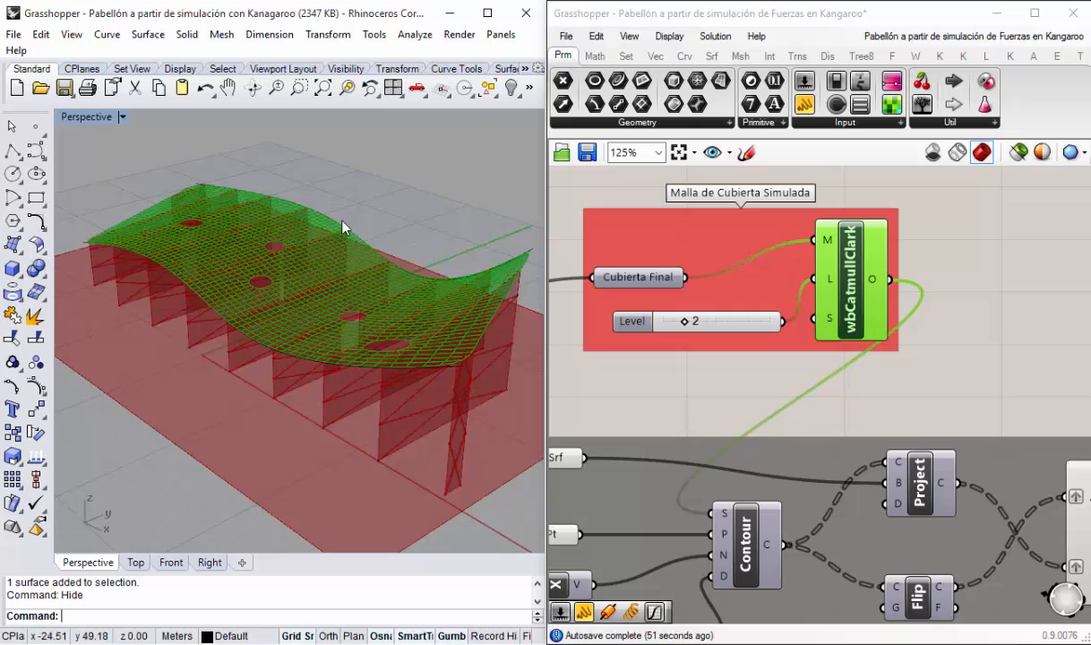
right_drag(268, 260, 324, 231)
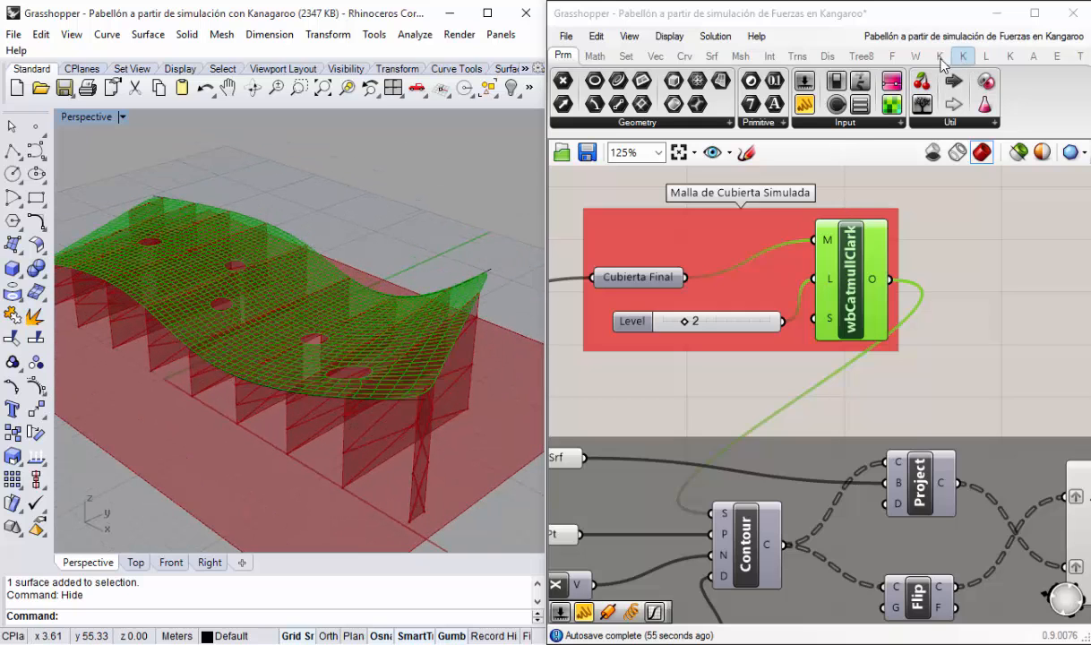
right_drag(679, 231, 685, 253)
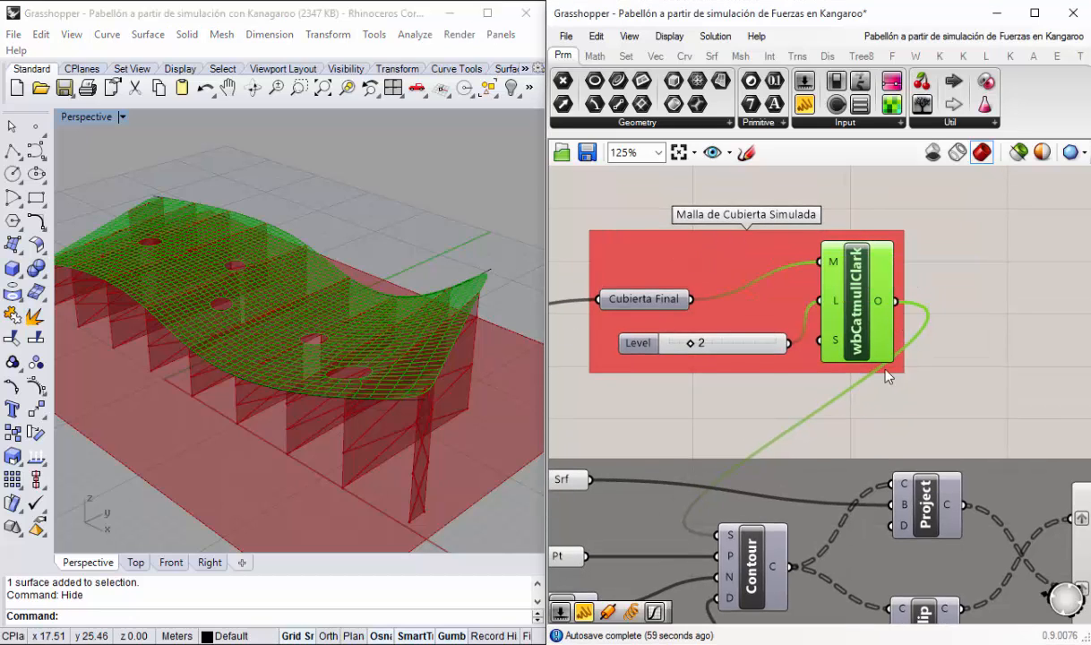
Step: Move the Level slider slightly farther from wbCatmullClark and minimize the reference pavilion render in Photos to return to Grasshopper
drag(648, 344, 628, 350)
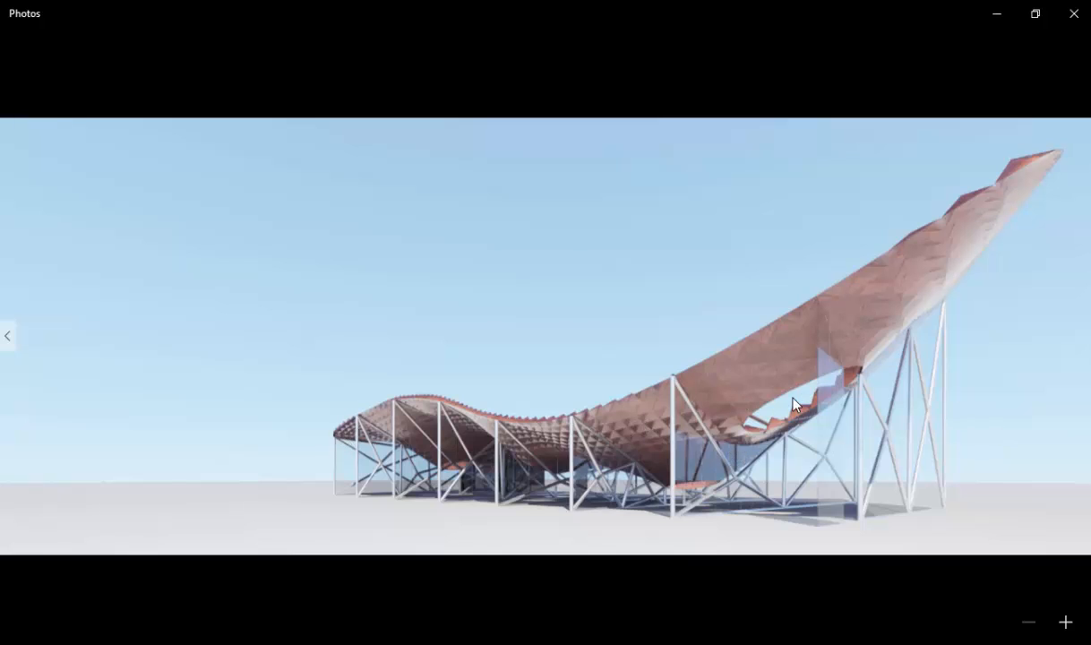
click(997, 20)
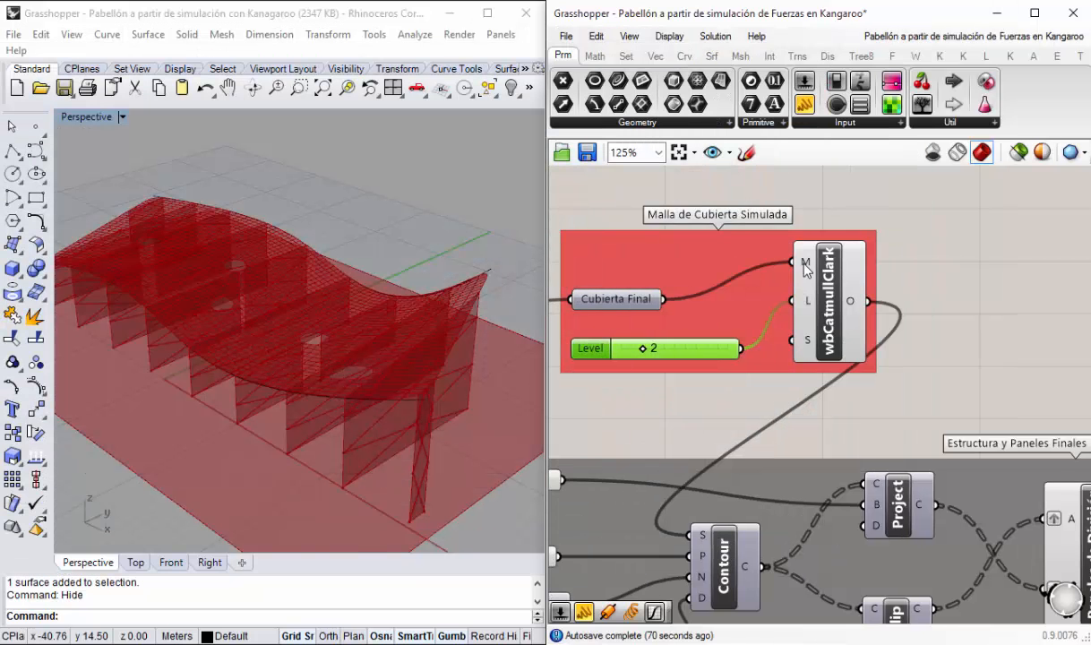
click(913, 250)
Step: Add a wbStellate (Stellate/Cumulation) component above and to the right of the Malla de Cubierta Simulada group
right_drag(904, 190, 924, 256)
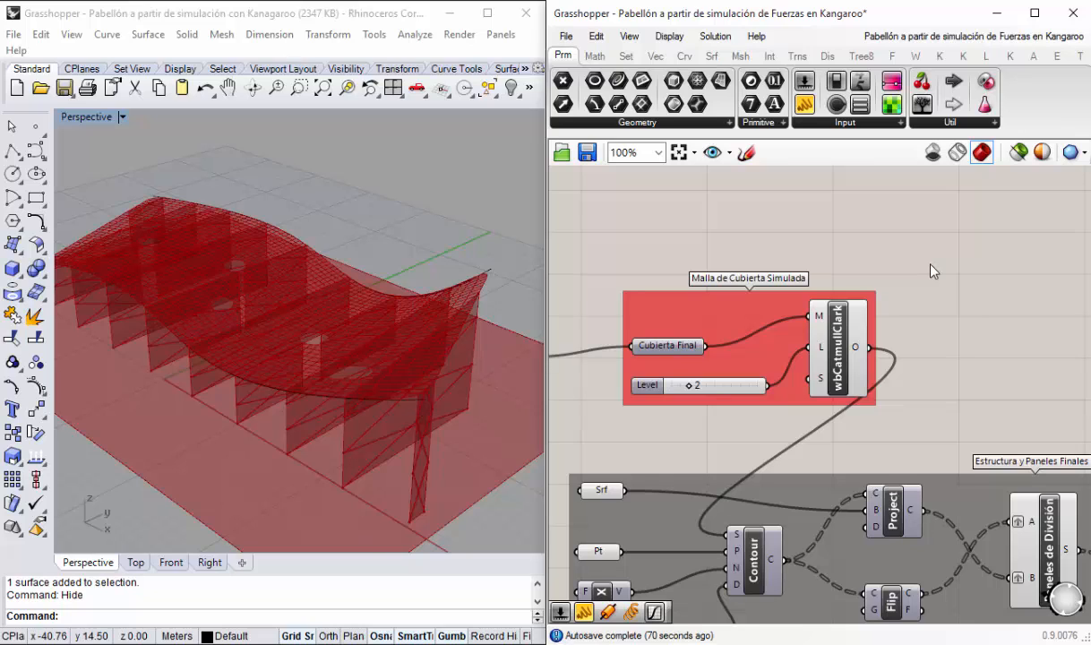
double_click(927, 259)
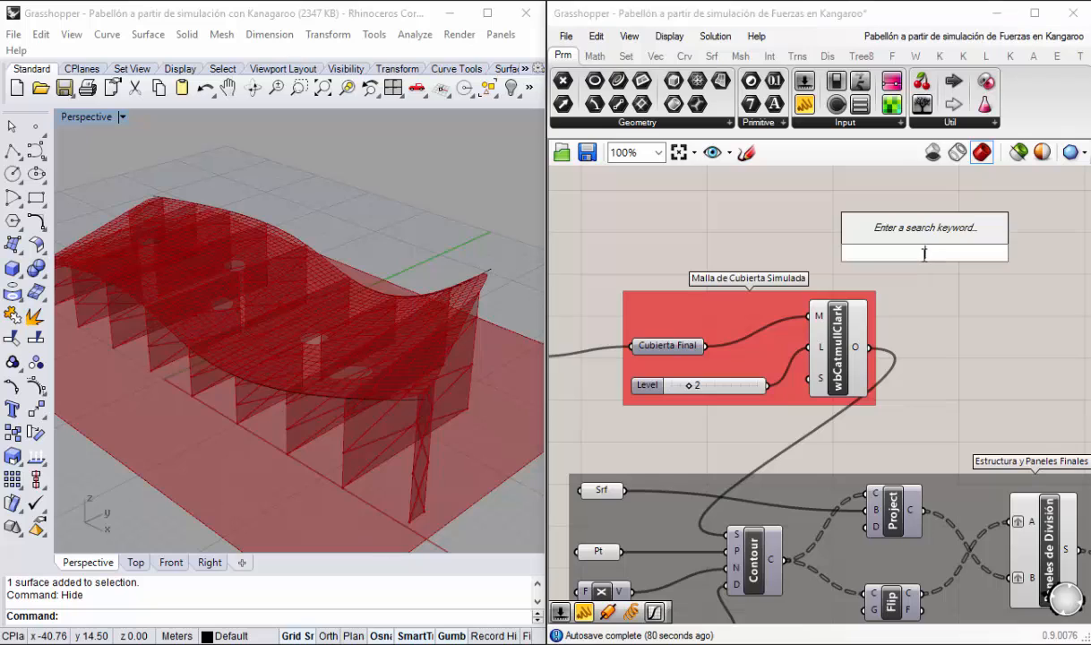
text(wbste)
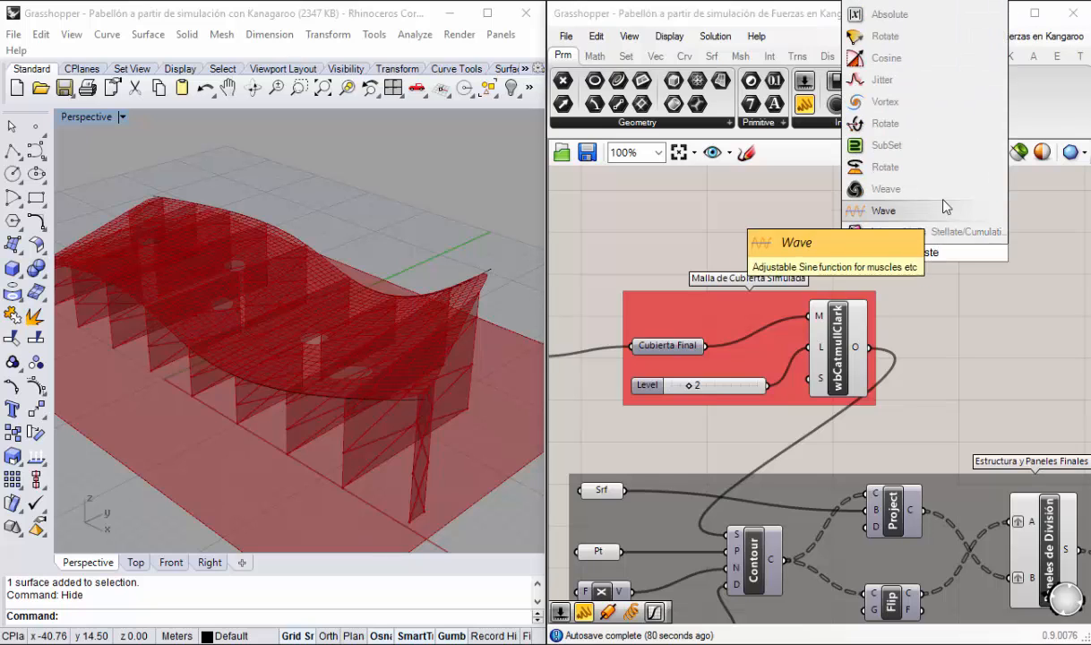
click(950, 231)
drag(938, 249, 1001, 260)
scroll(971, 250, up, 1)
mouse_move(971, 250)
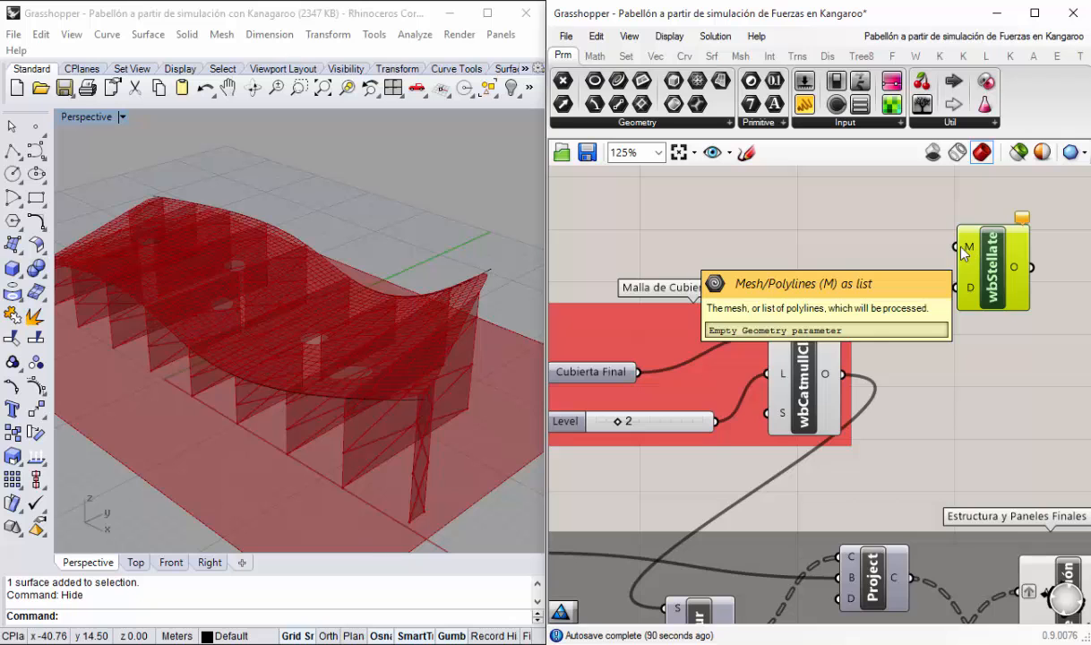
Step: Connect the wbCatmullClark output to the mesh input of wbStellate
click(804, 367)
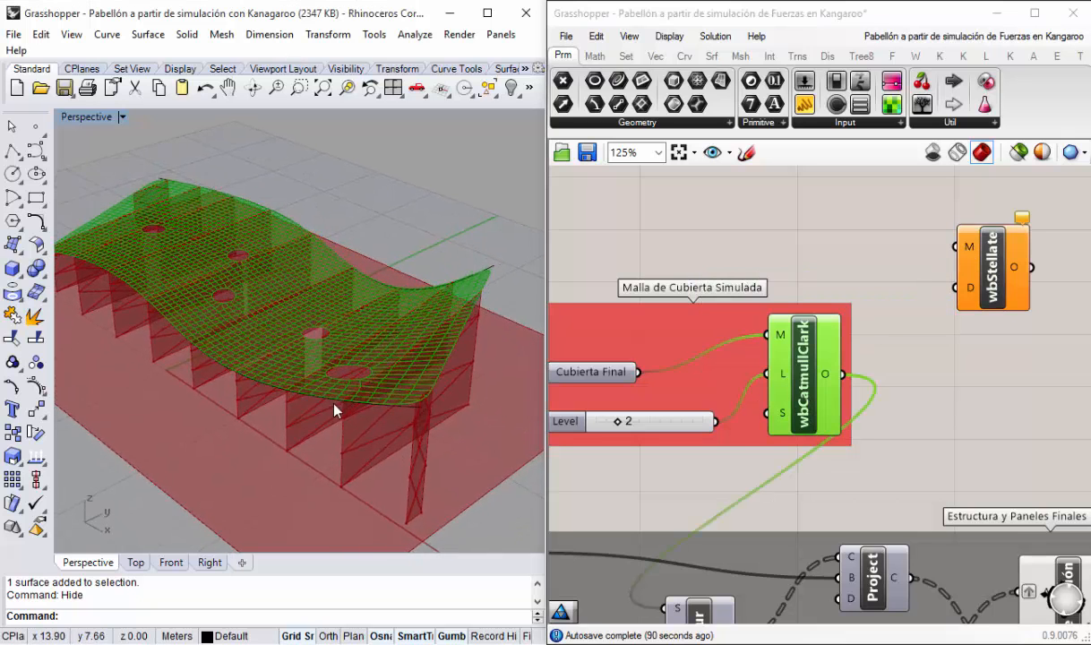
scroll(336, 410, up, 3)
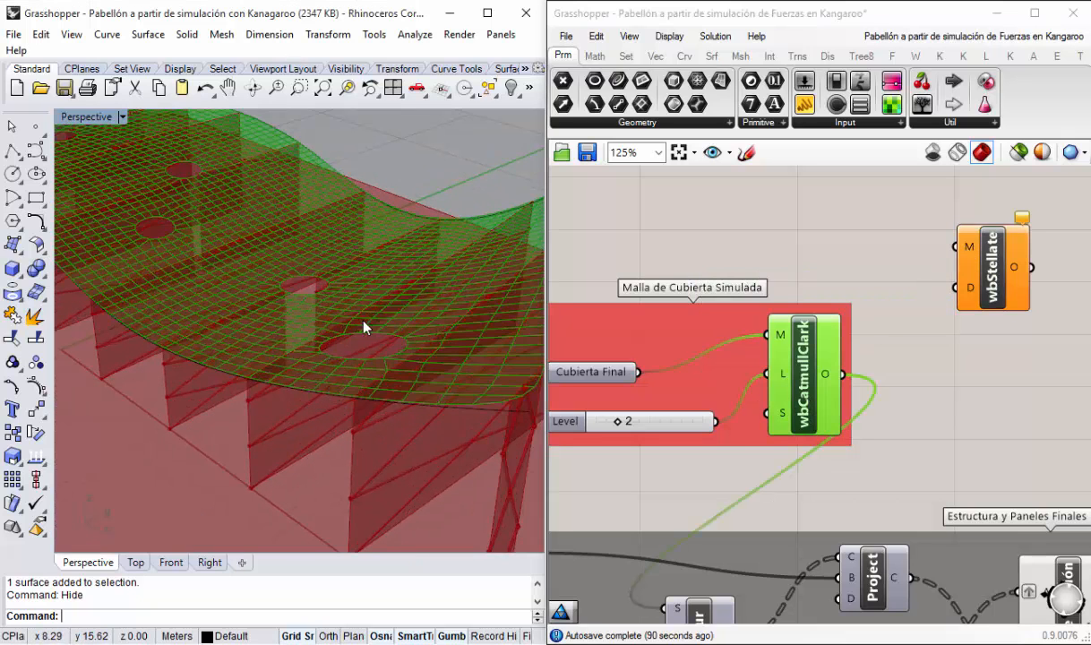
scroll(358, 349, up, 2)
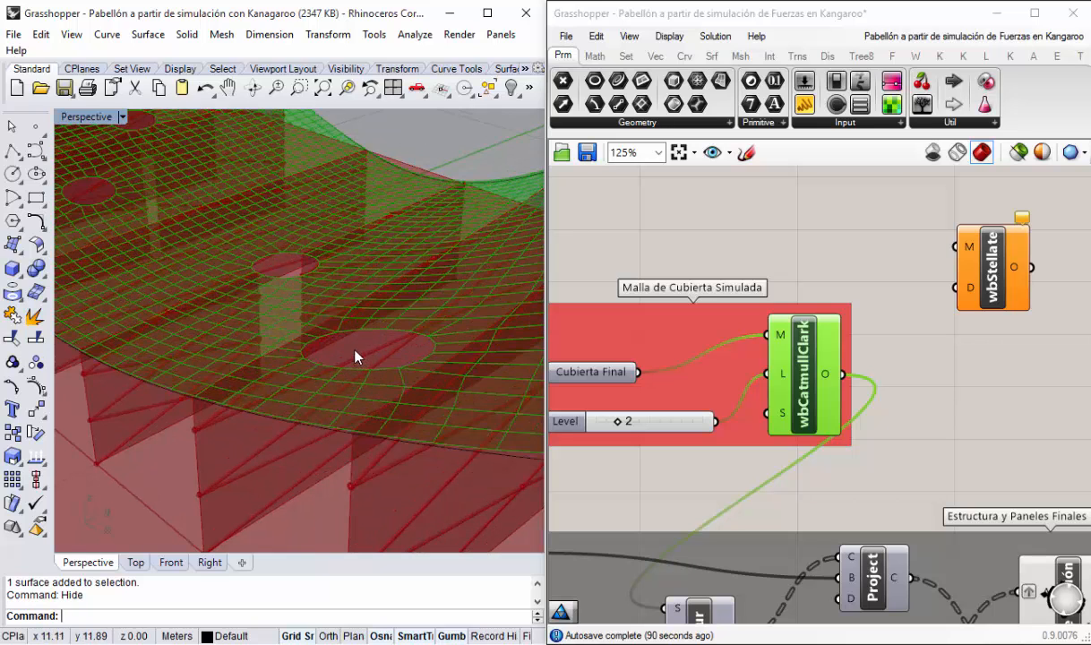
scroll(355, 356, down, 4)
scroll(809, 383, up, 2)
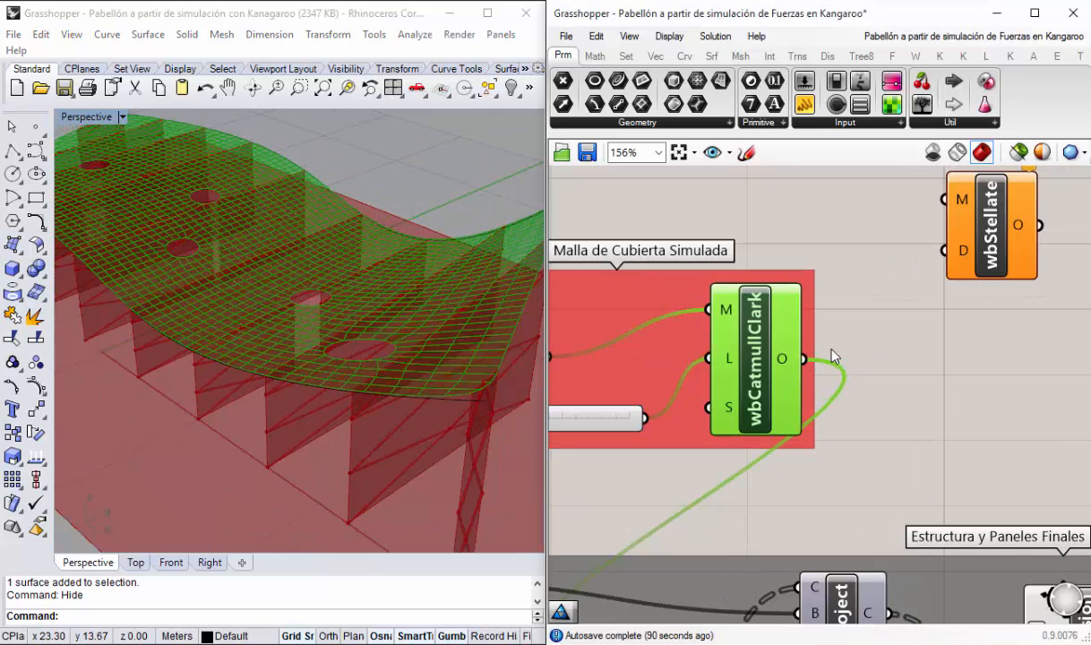
scroll(834, 356, down, 2)
drag(818, 366, 904, 256)
right_drag(360, 353, 336, 360)
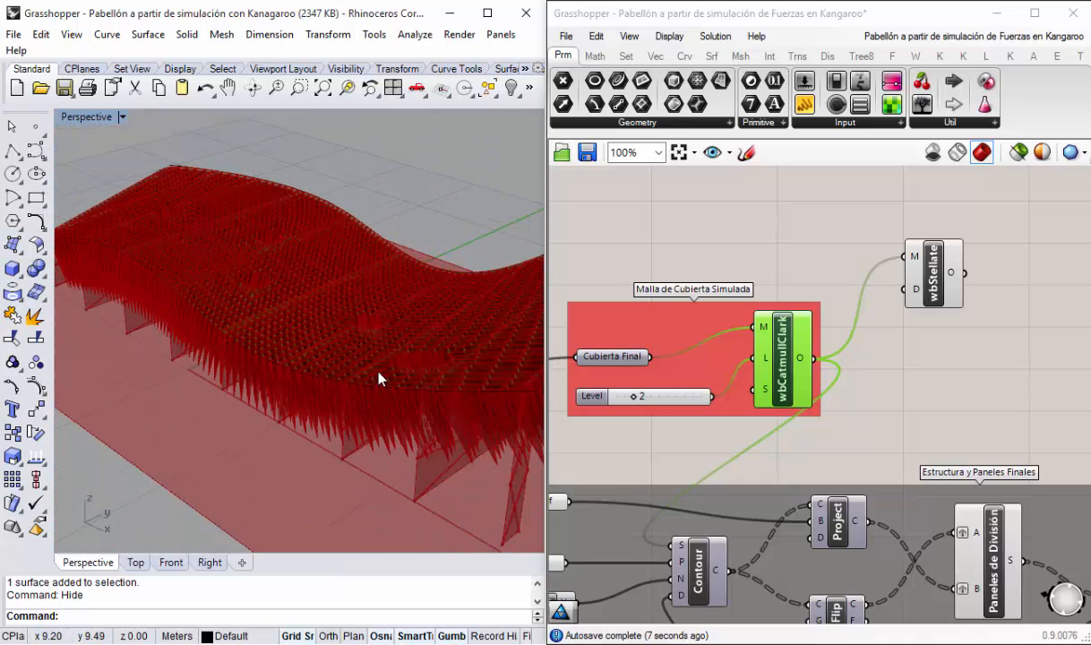
Step: Create a 0.5 number slider below wbStellate and move wbStellate farther away from the roof mesh group
mouse_move(919, 292)
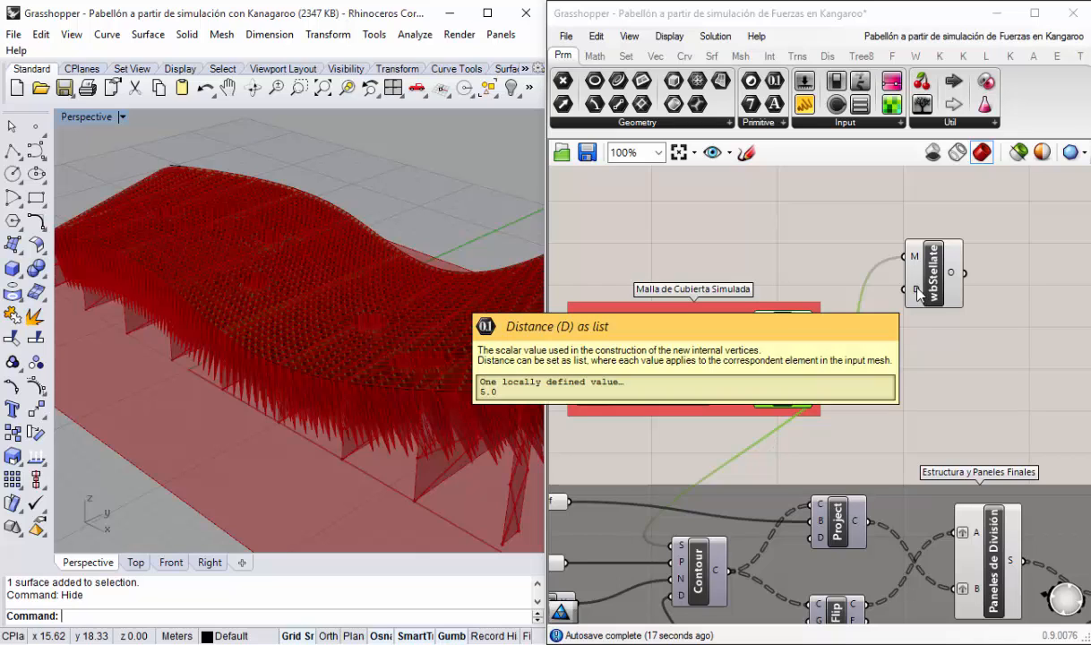
double_click(749, 248)
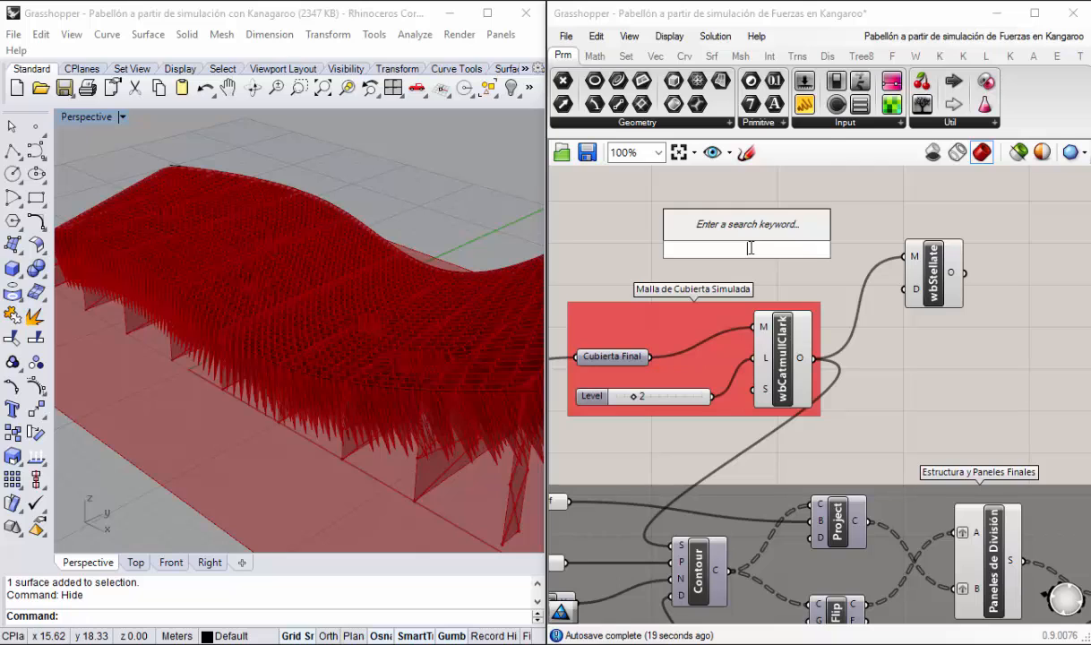
text(5)
key(Return)
drag(687, 238, 874, 427)
drag(931, 273, 1041, 295)
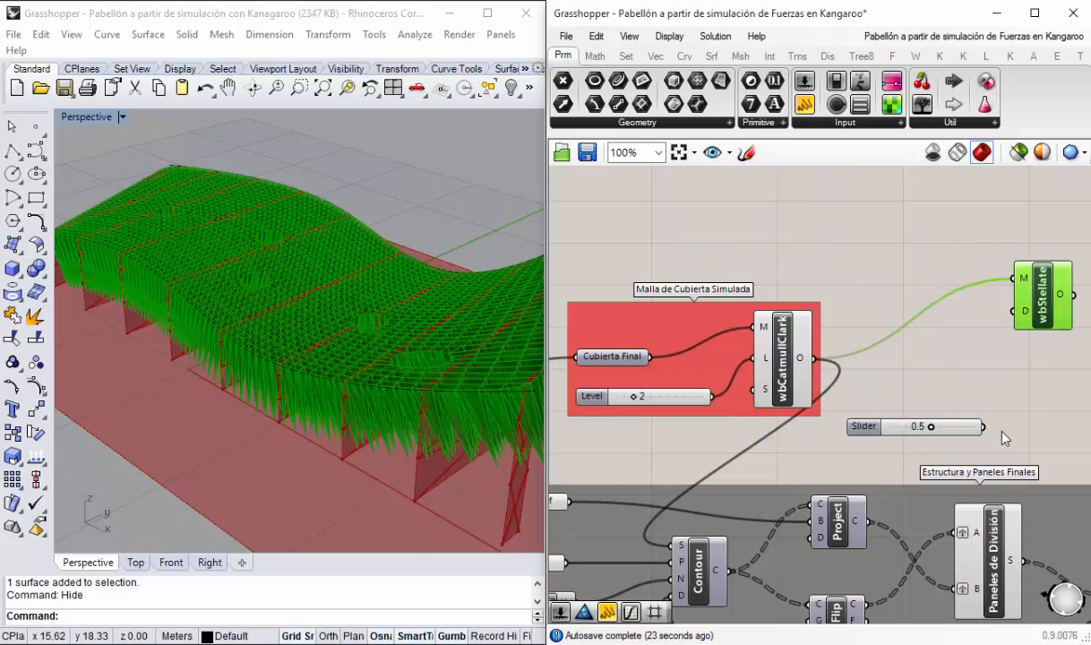
Step: Connect the 0.5 number slider to the distance input of wbStellate
drag(983, 427, 1012, 311)
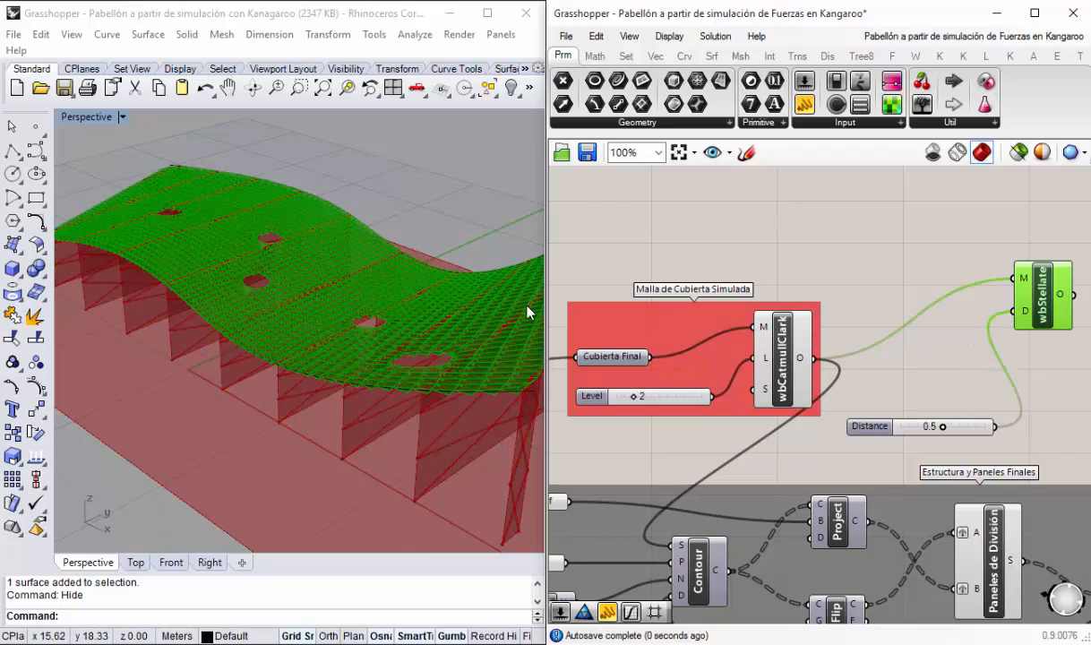
right_drag(312, 262, 370, 292)
scroll(332, 412, up, 5)
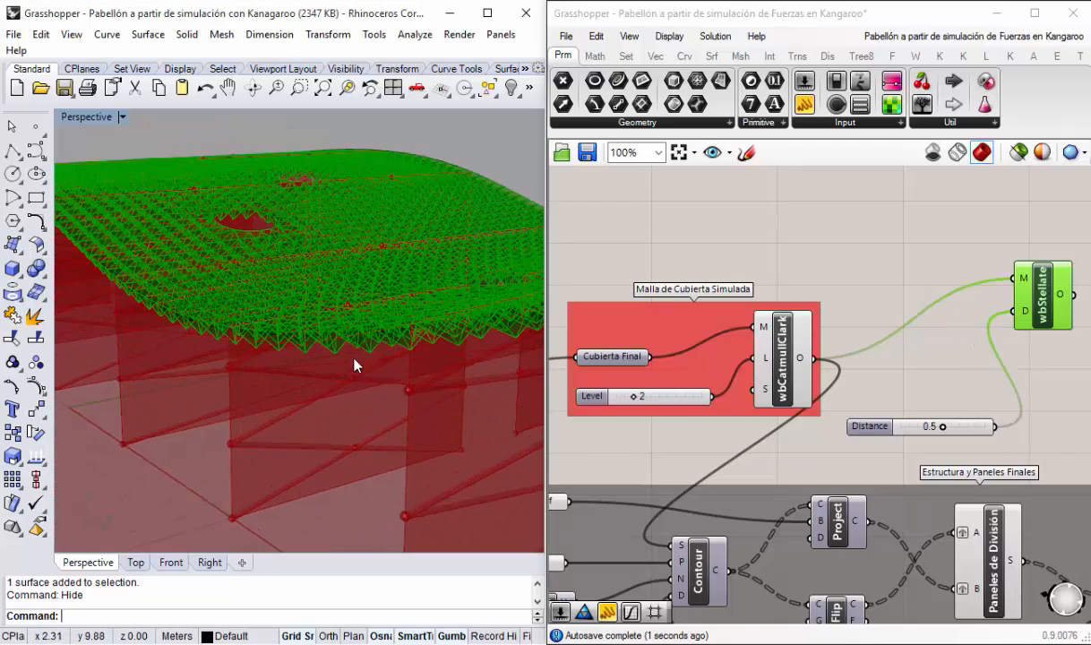
Step: Examine the stellated roof mesh from several angles, checking its underside, its edges and which way the points face
right_drag(340, 348, 349, 254)
right_drag(382, 215, 387, 309)
scroll(385, 306, down, 8)
right_drag(369, 367, 341, 397)
scroll(269, 371, up, 7)
scroll(280, 303, up, 2)
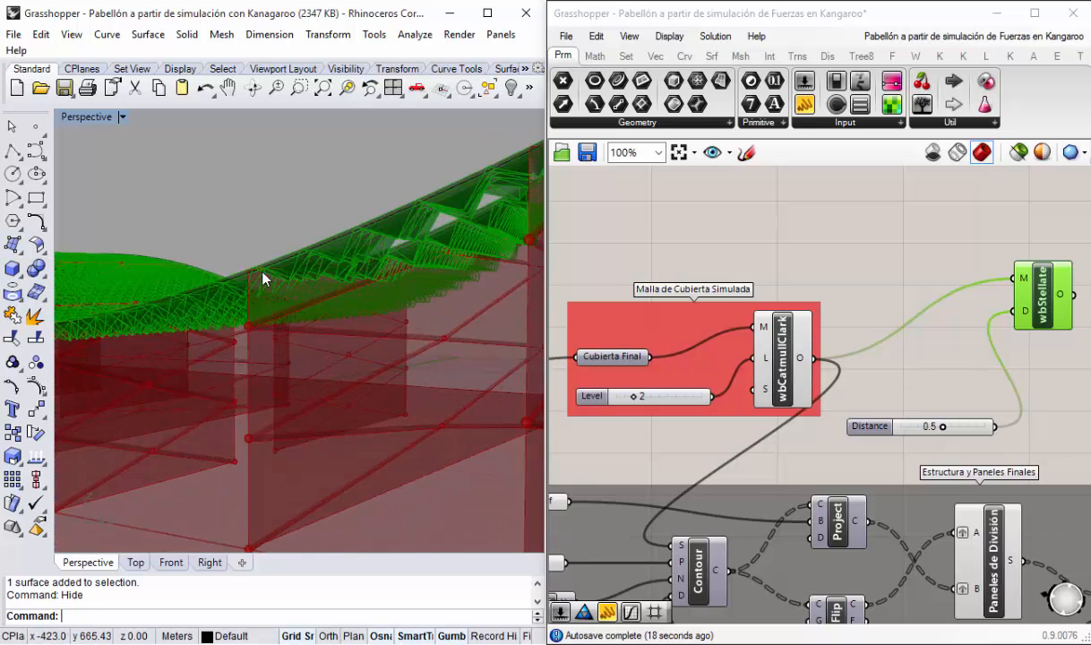
mouse_move(320, 272)
right_down()
mouse_move(299, 290)
mouse_move(275, 288)
right_up()
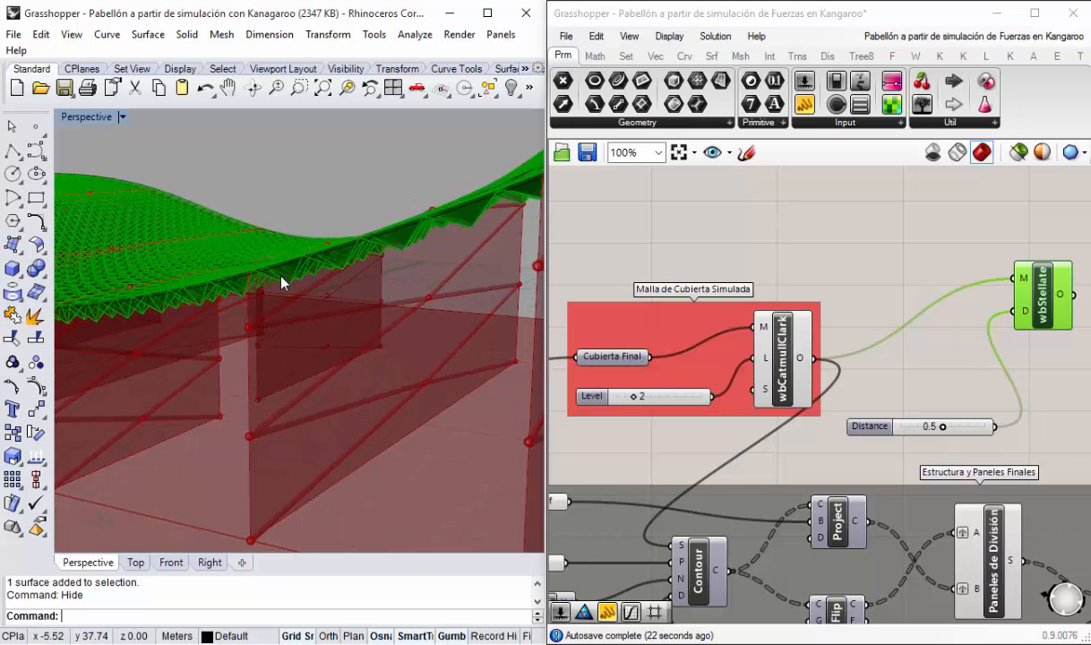
right_drag(281, 280, 309, 318)
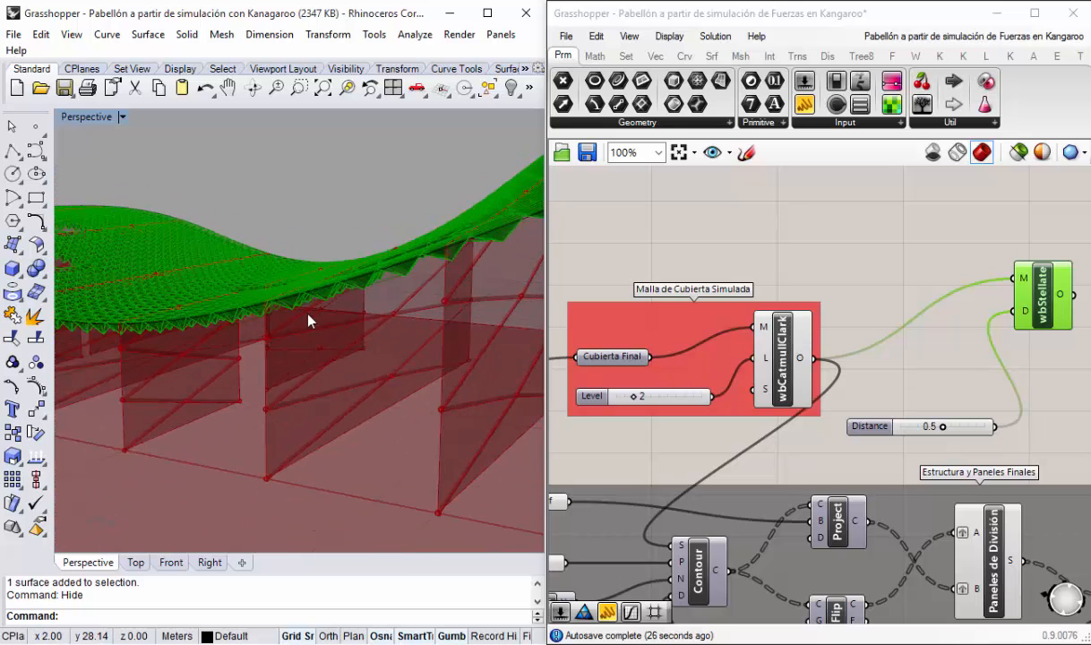
scroll(304, 303, down, 3)
scroll(465, 242, up, 4)
right_drag(406, 251, 405, 277)
scroll(405, 276, down, 3)
scroll(473, 229, up, 2)
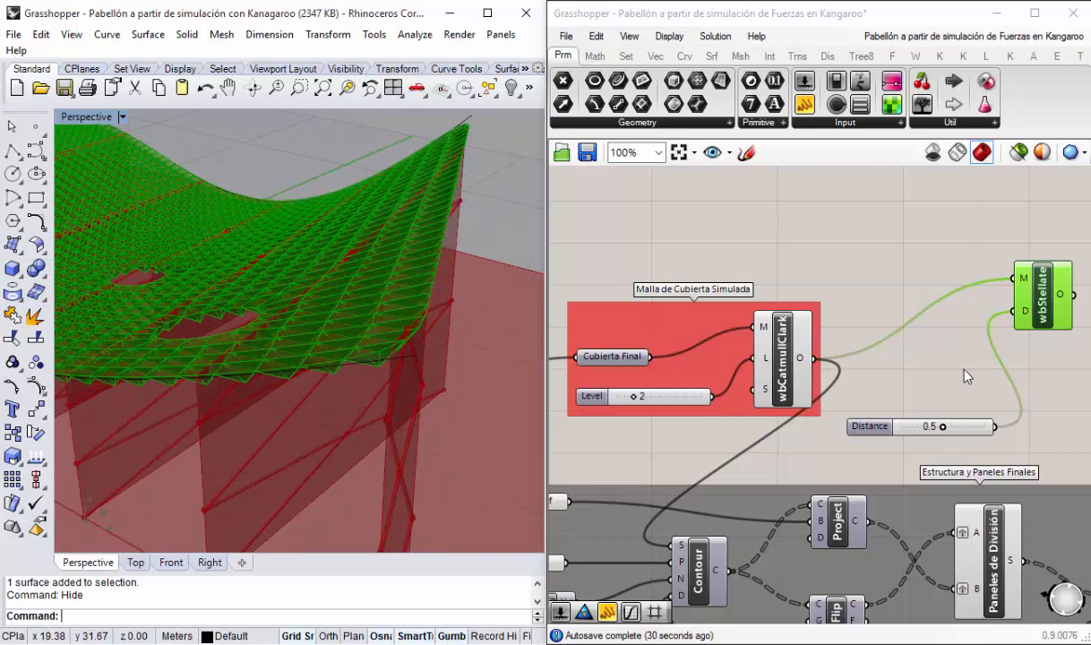
Step: Add an expression to the distance input of wbStellate that reverses the stellation direction
click(918, 351)
right_drag(975, 360, 837, 285)
scroll(838, 285, up, 3)
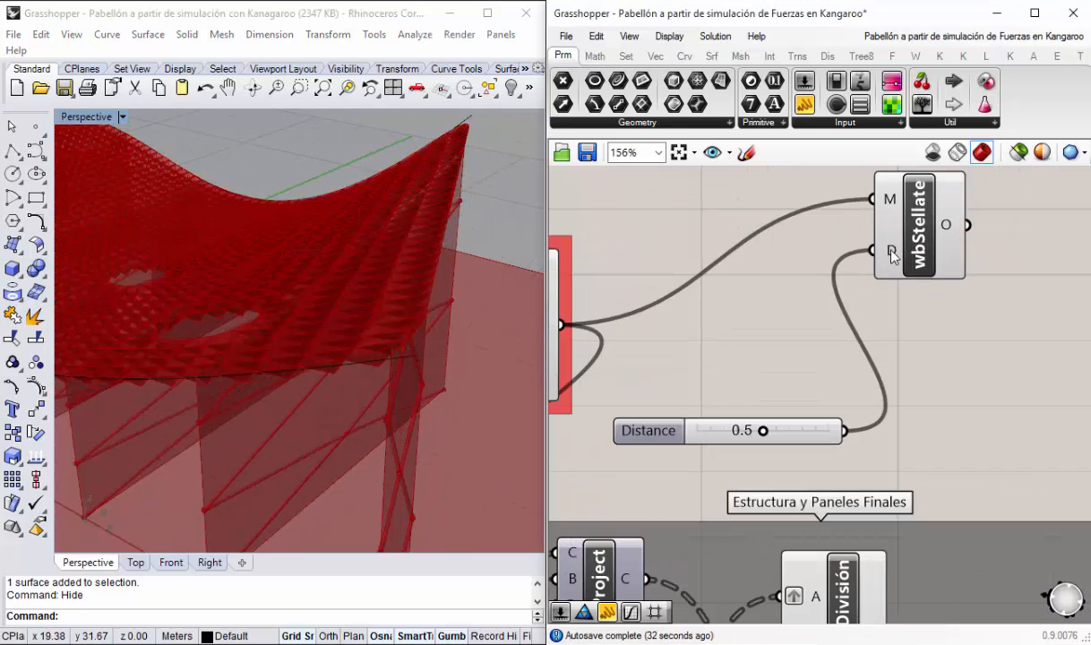
right_click(892, 253)
mouse_move(950, 413)
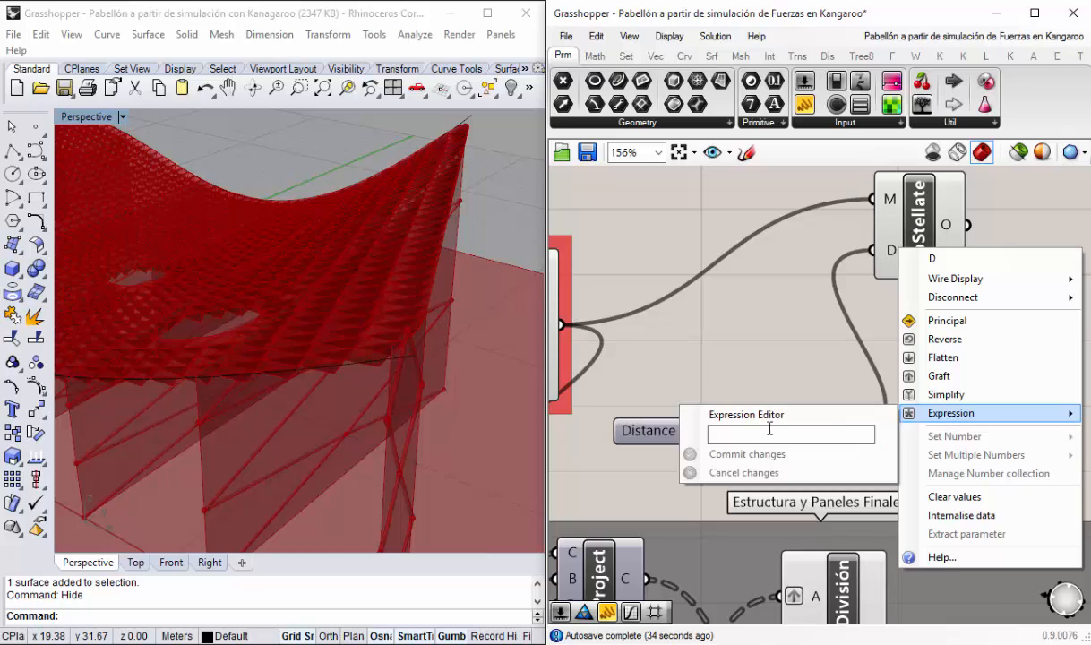
click(756, 436)
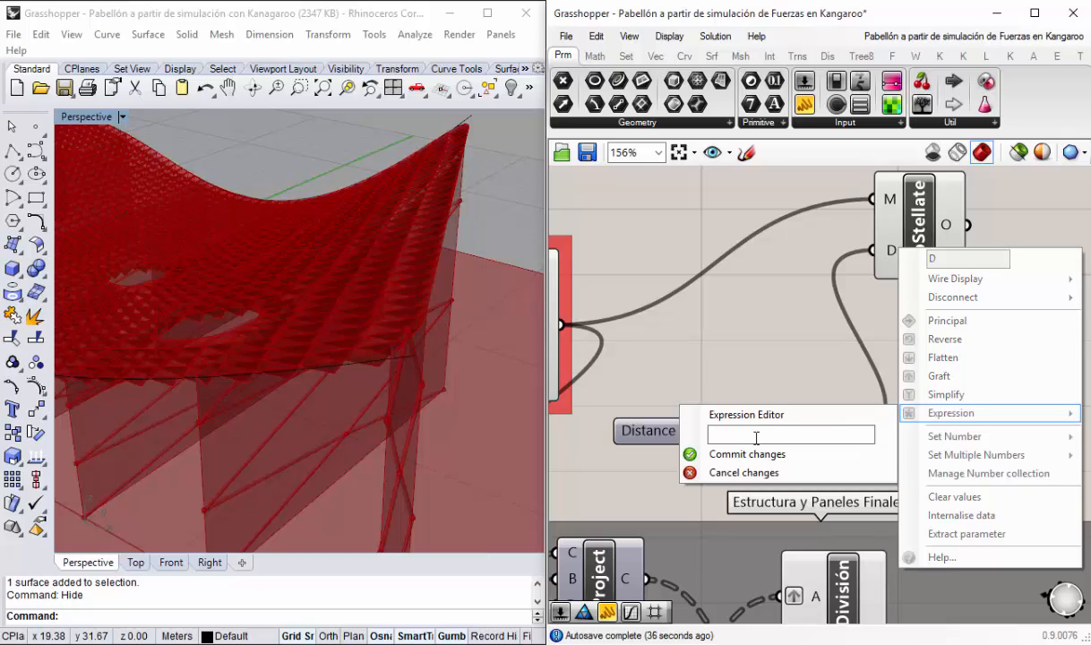
click(726, 454)
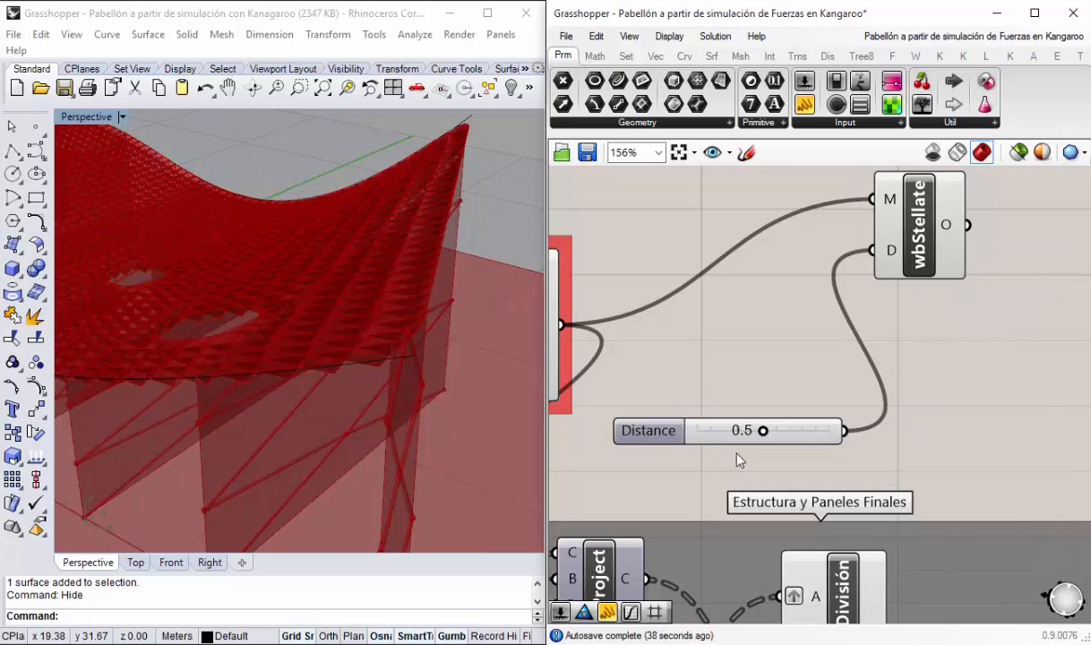
right_drag(331, 376, 373, 397)
right_drag(377, 405, 344, 382)
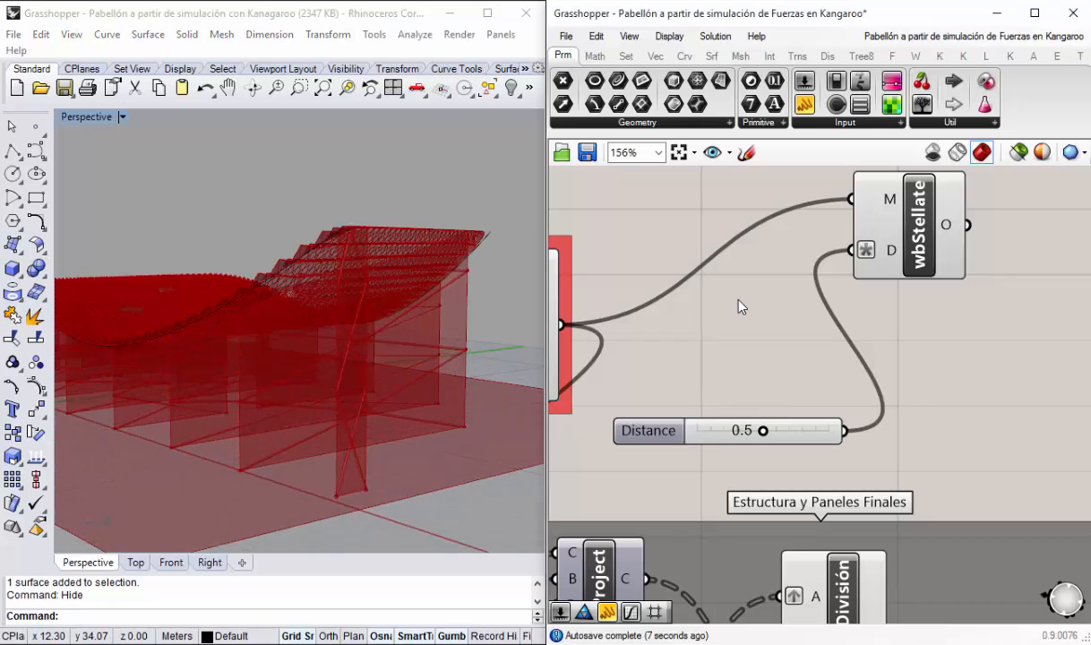
Step: Add a Braced Grid 2-D Structure component above Estructura Final and feed it the surfaces from Paneles de División
scroll(739, 304, down, 5)
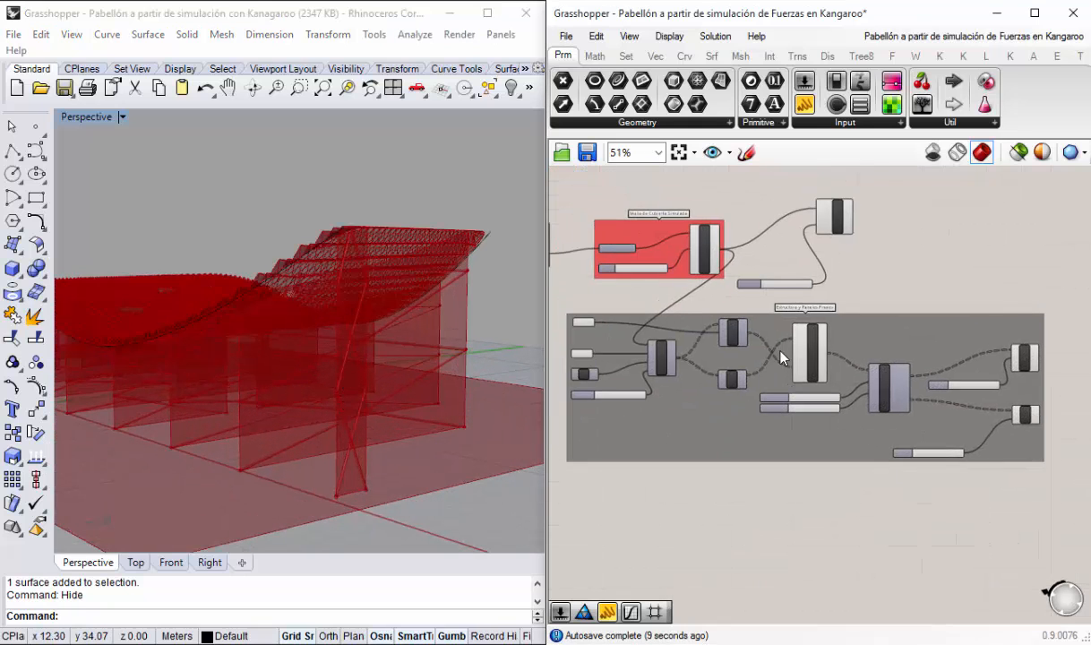
scroll(742, 334, up, 3)
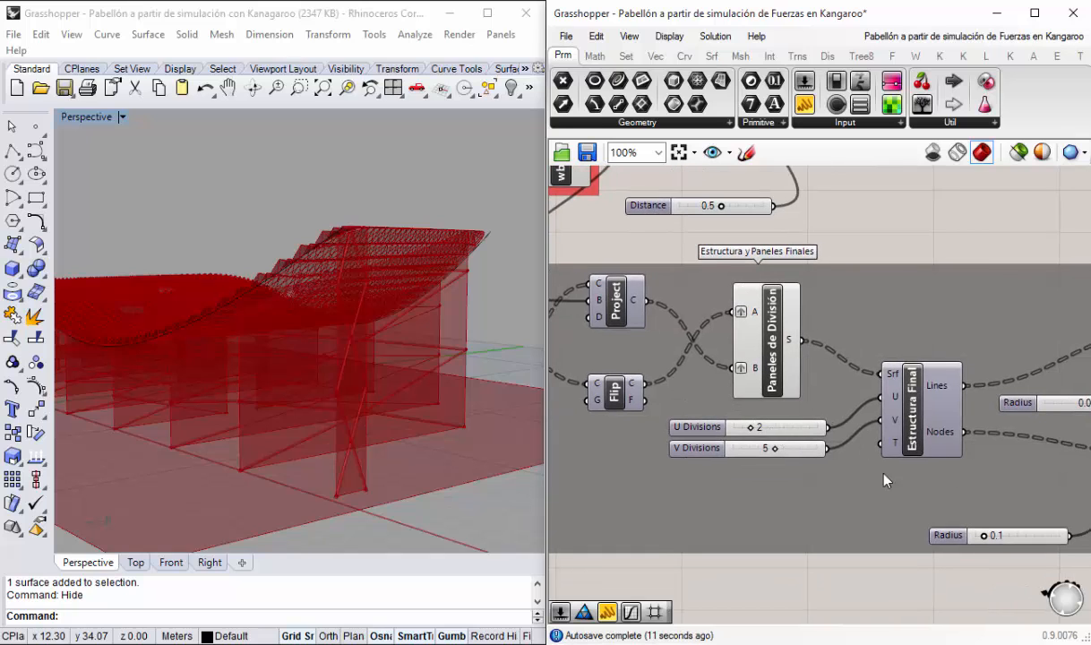
right_drag(932, 416, 823, 368)
click(810, 361)
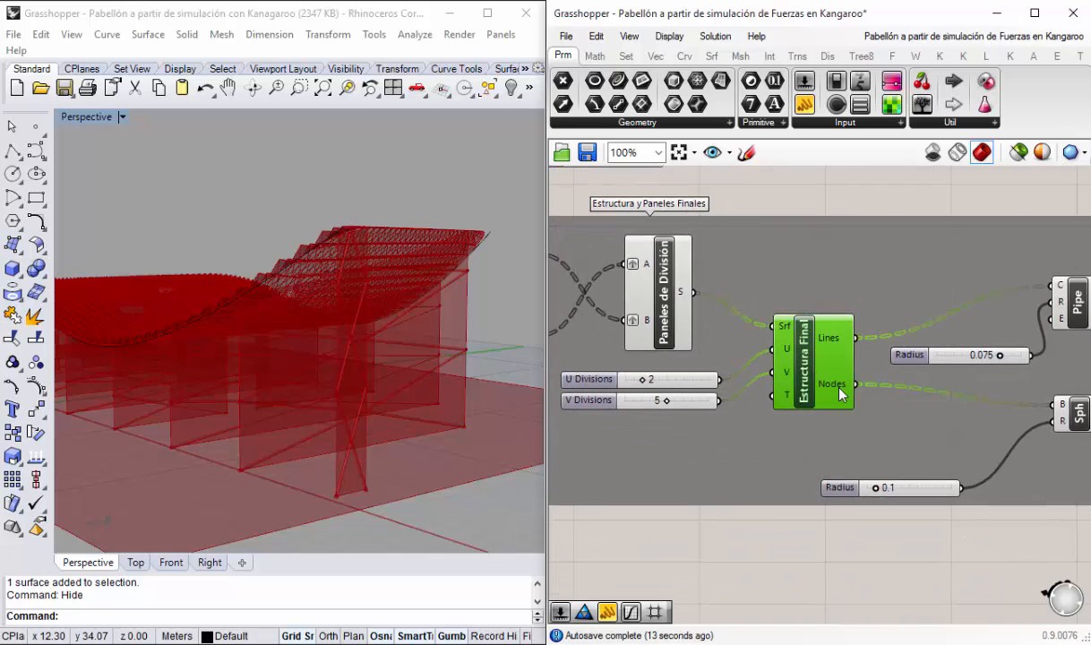
scroll(808, 389, down, 2)
scroll(788, 363, up, 1)
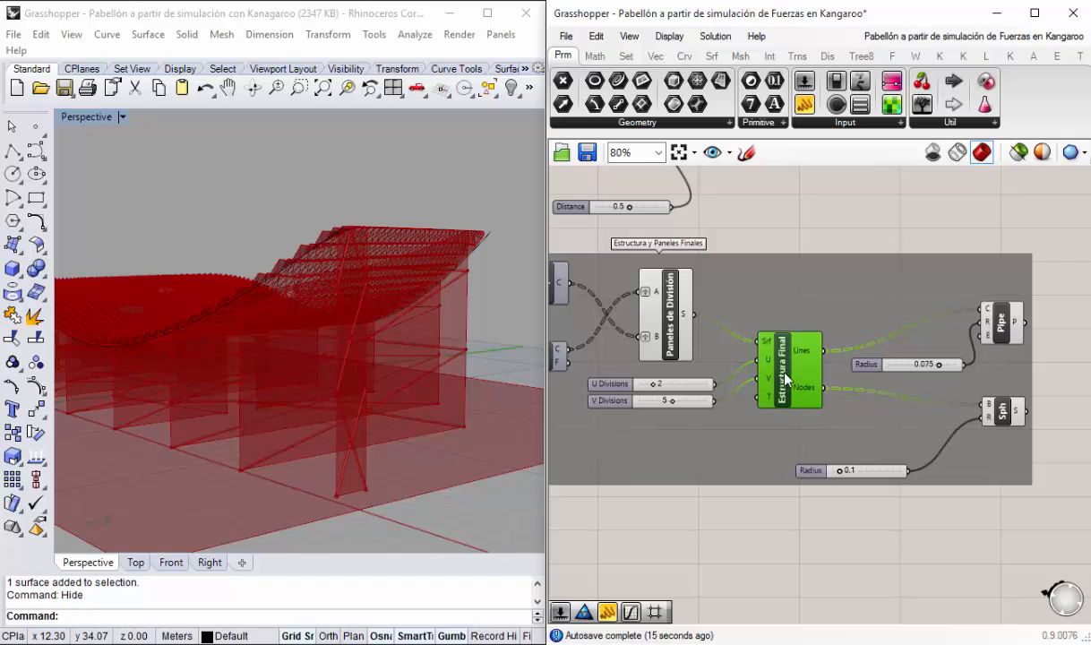
click(987, 56)
click(860, 123)
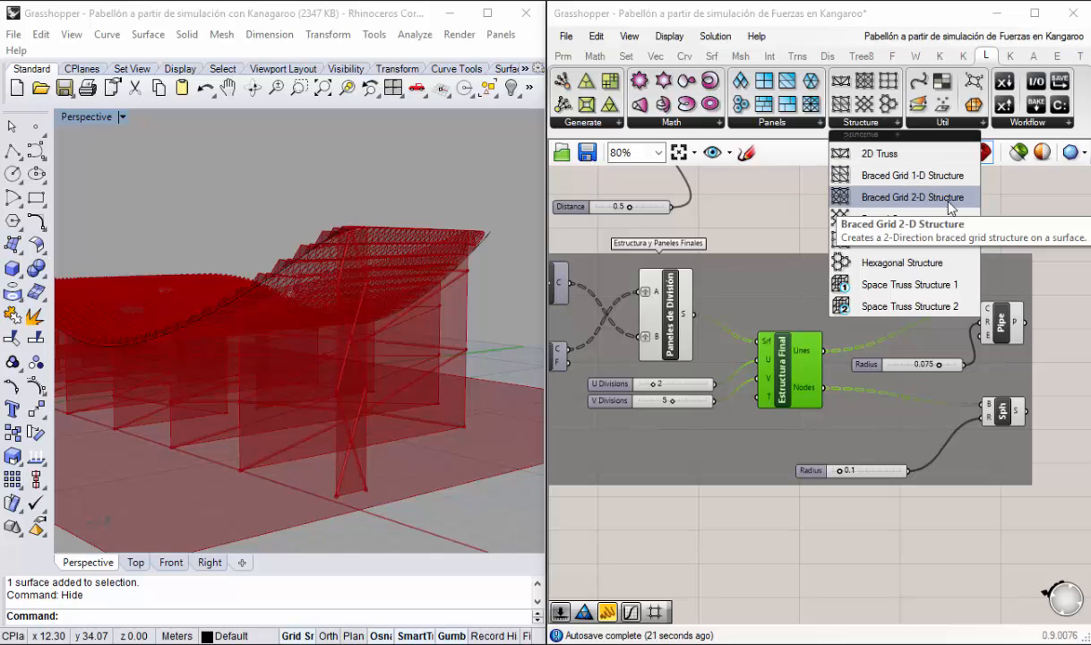
click(912, 199)
click(731, 209)
drag(731, 209, 812, 294)
drag(693, 314, 790, 270)
Step: Replace the Estructura Final diagrid component with GridBraced2D, driven by the U Divisions and V Divisions sliders
click(785, 369)
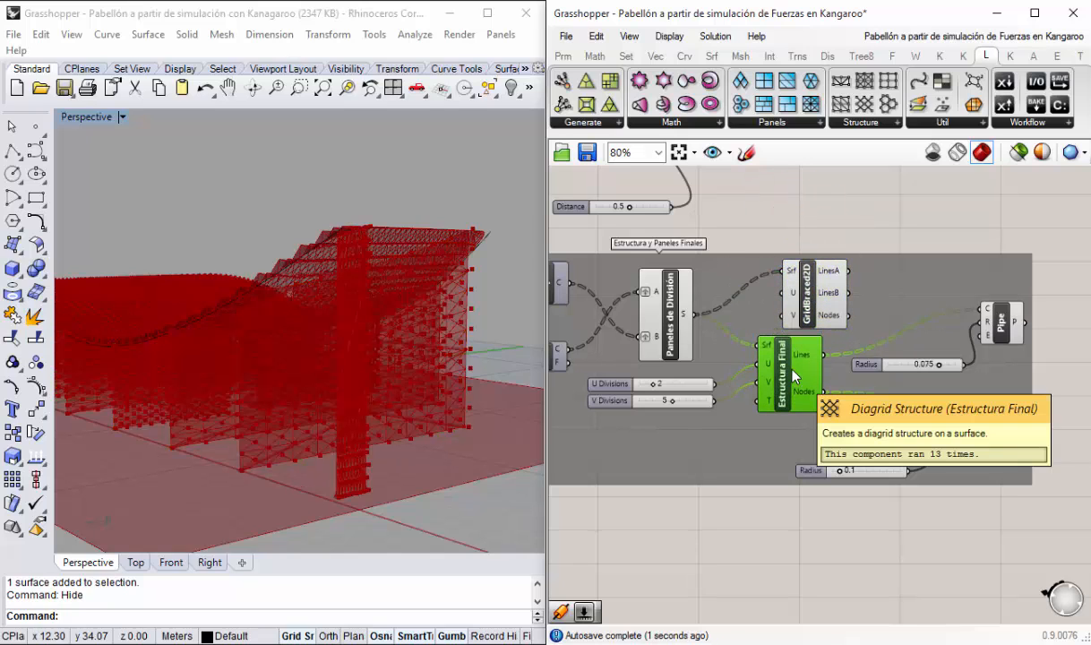
key(Delete)
drag(806, 295, 770, 362)
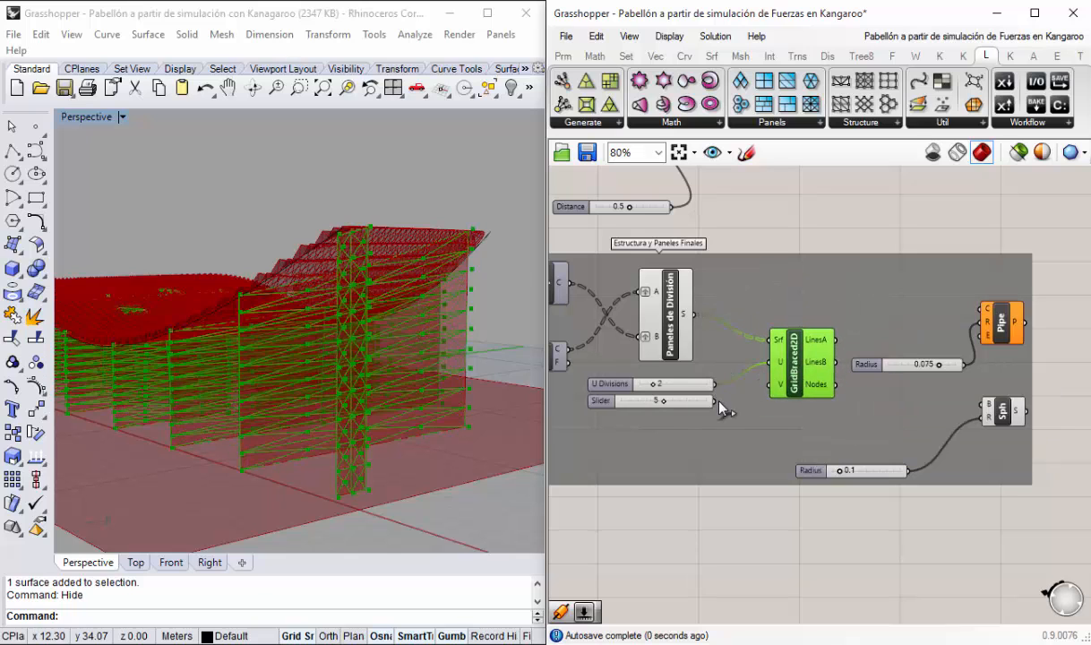
drag(714, 401, 770, 385)
Step: Set the V Divisions of the braced grid structure to 1
right_drag(429, 387, 402, 361)
scroll(237, 275, up, 5)
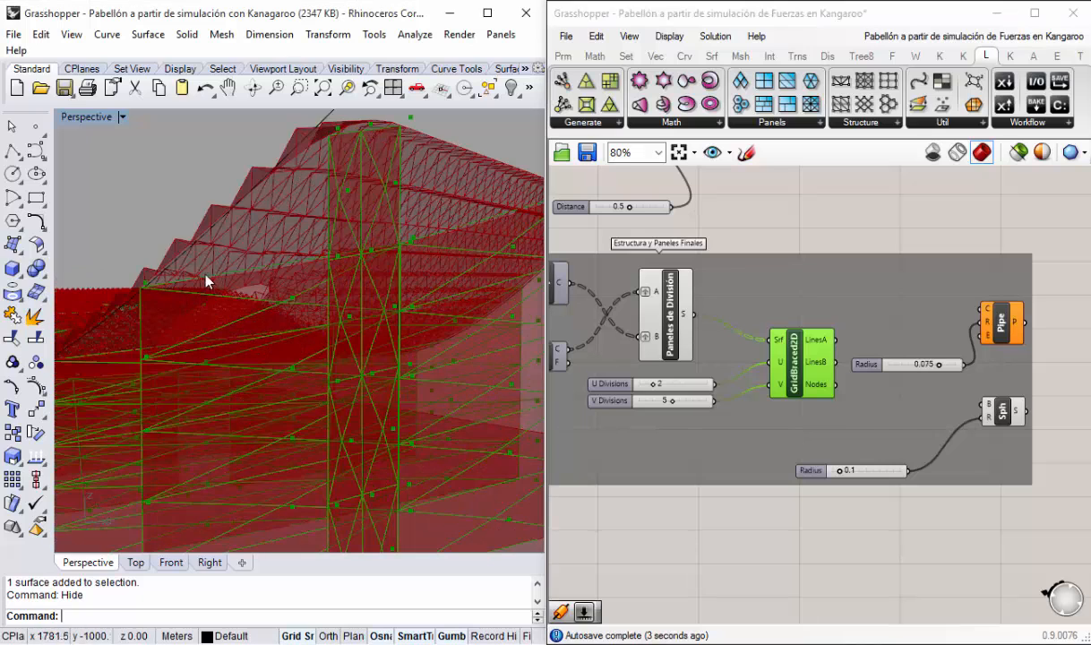
scroll(645, 399, up, 6)
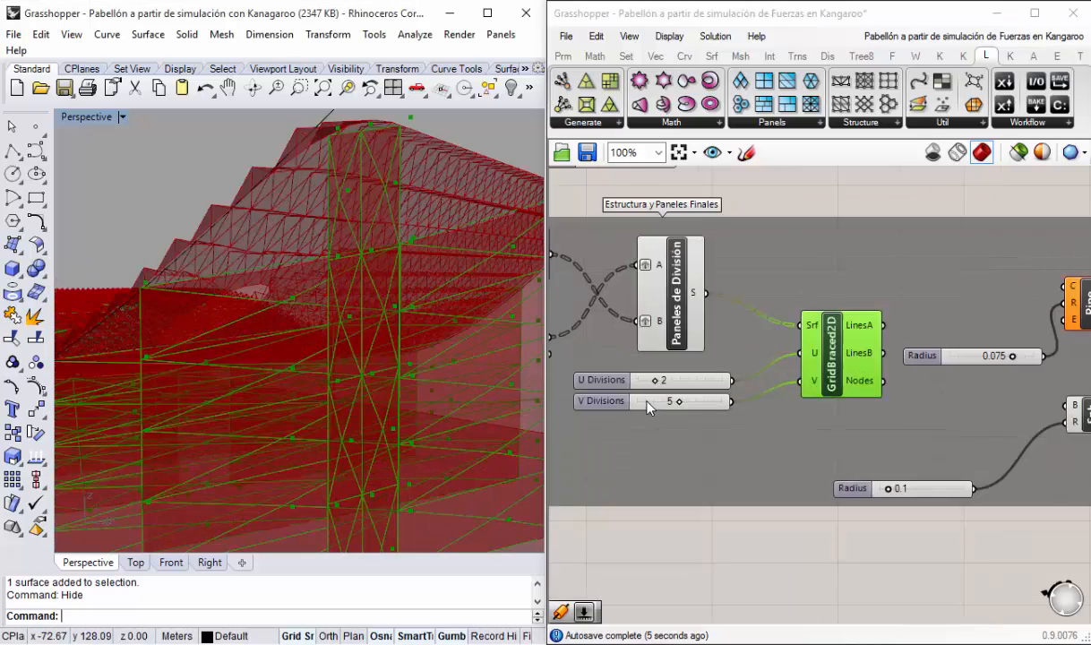
drag(747, 403, 646, 410)
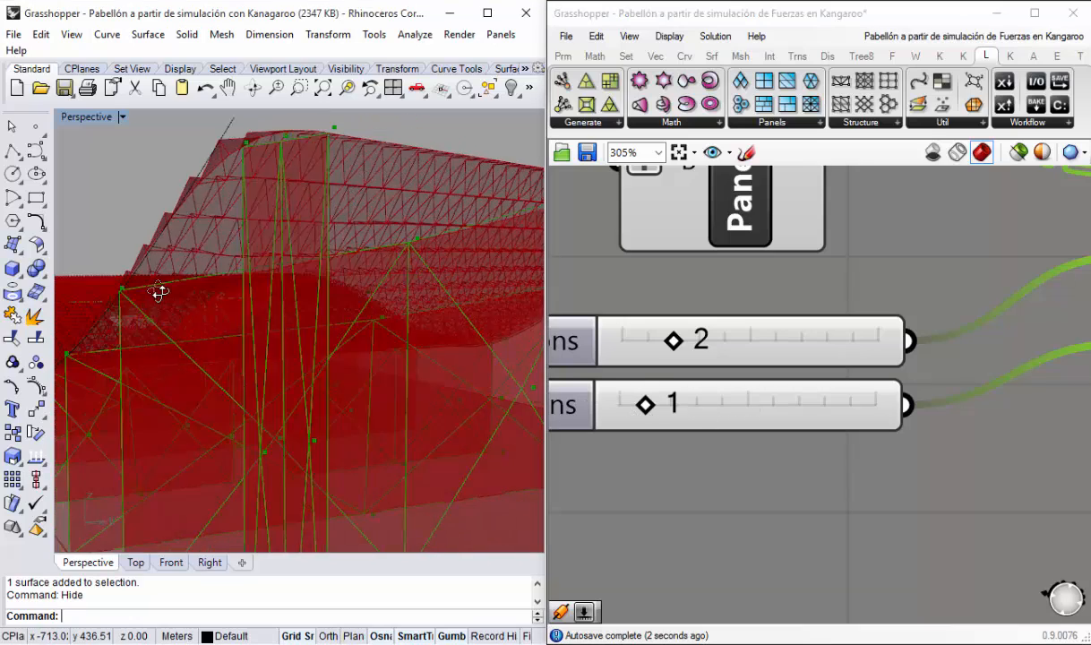
right_drag(158, 292, 211, 376)
scroll(559, 381, down, 5)
Step: Connect both the LinesA and LinesB outputs of GridBraced2D to the curve input of Pipe
right_drag(814, 382, 730, 364)
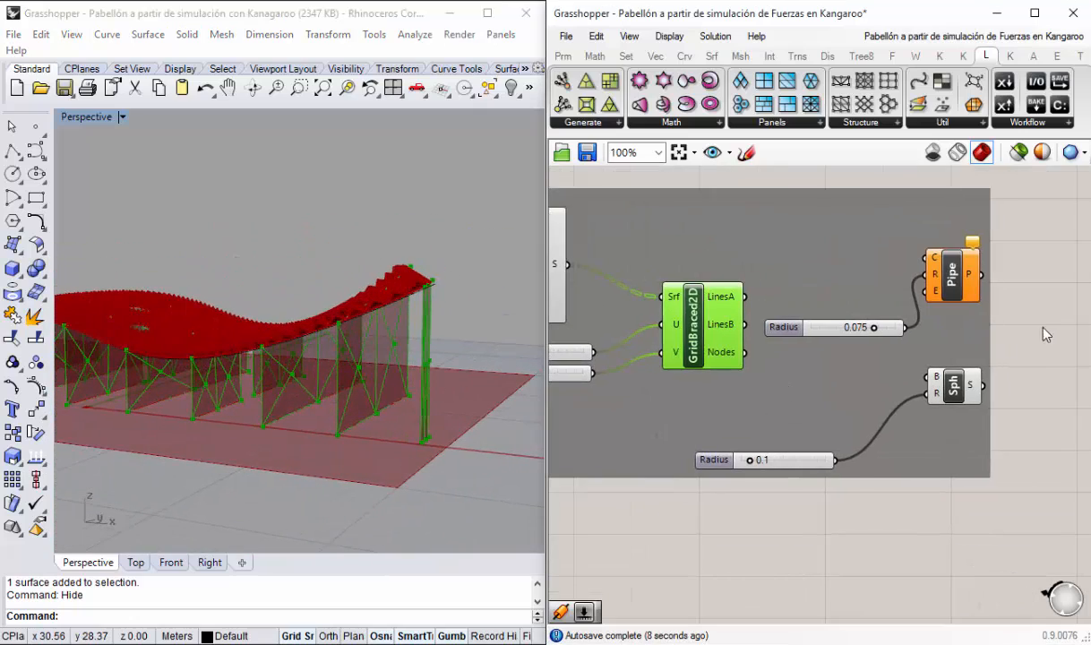
click(1047, 334)
mouse_move(350, 386)
right_down()
mouse_move(331, 397)
mouse_move(363, 371)
right_up()
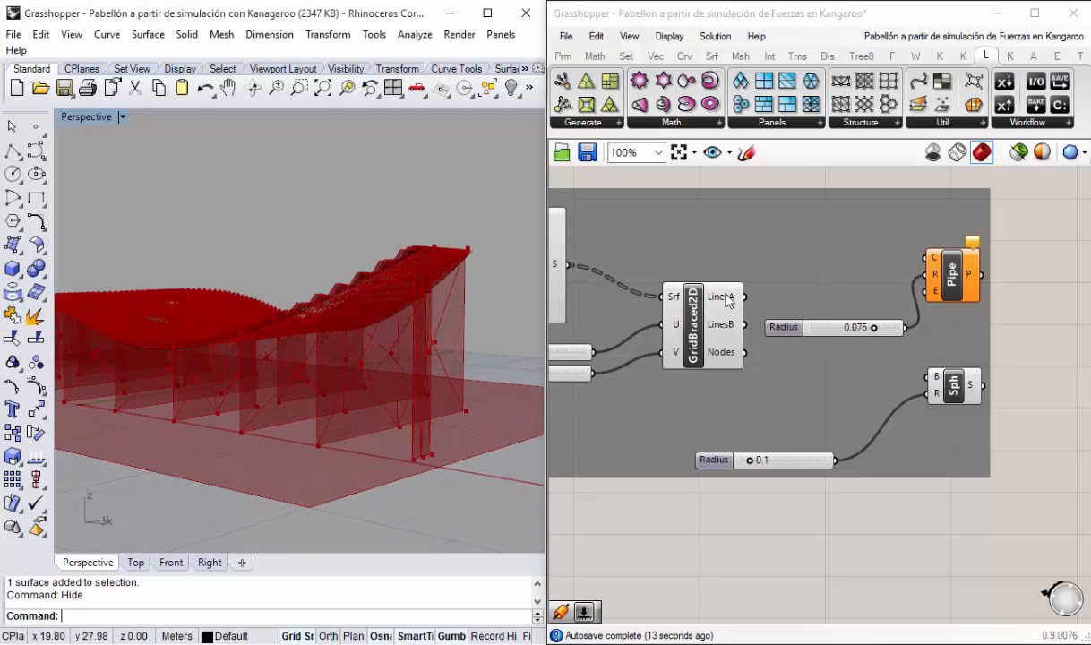
drag(743, 296, 928, 259)
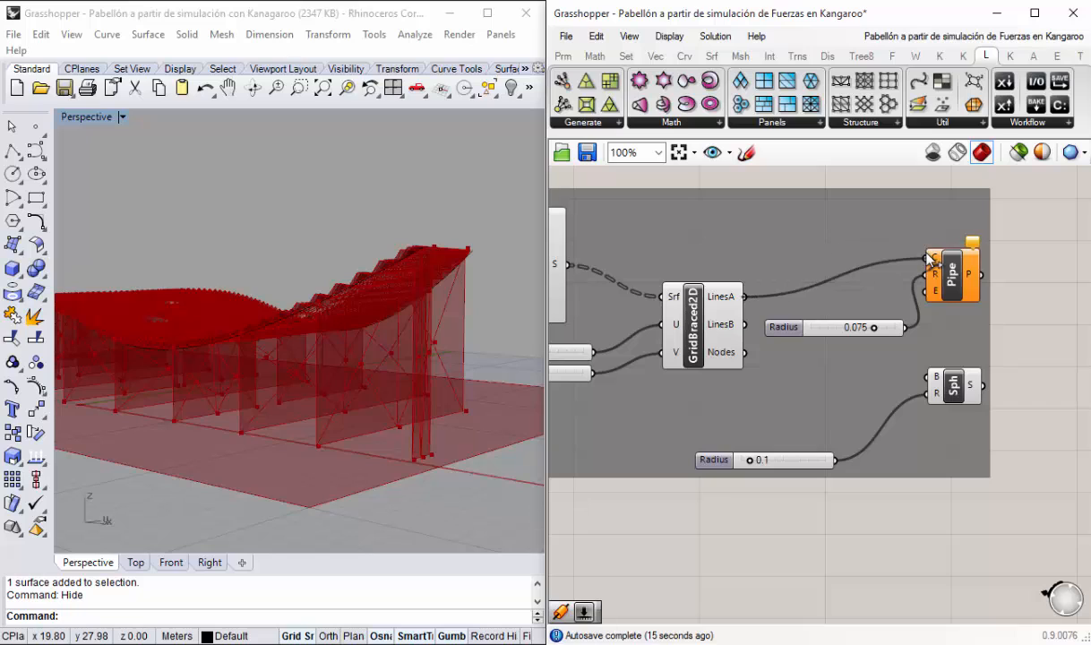
shift+drag(744, 326, 926, 258)
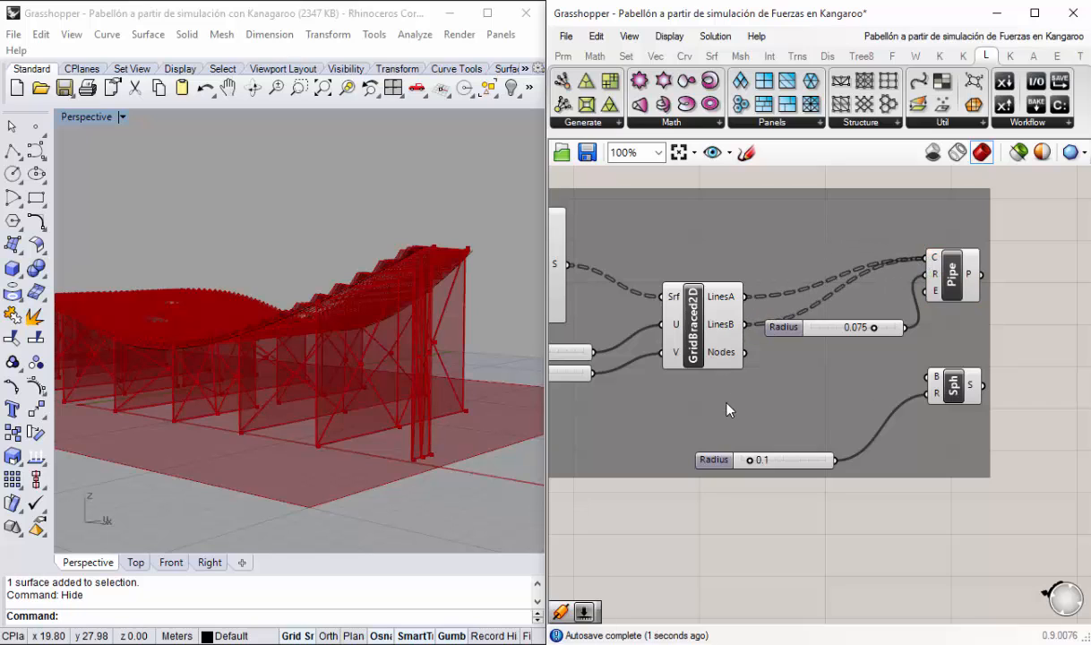
Step: Connect the GridBraced2D nodes to the base input of the Sphere component and turn off the GridBraced2D preview
drag(745, 354, 926, 377)
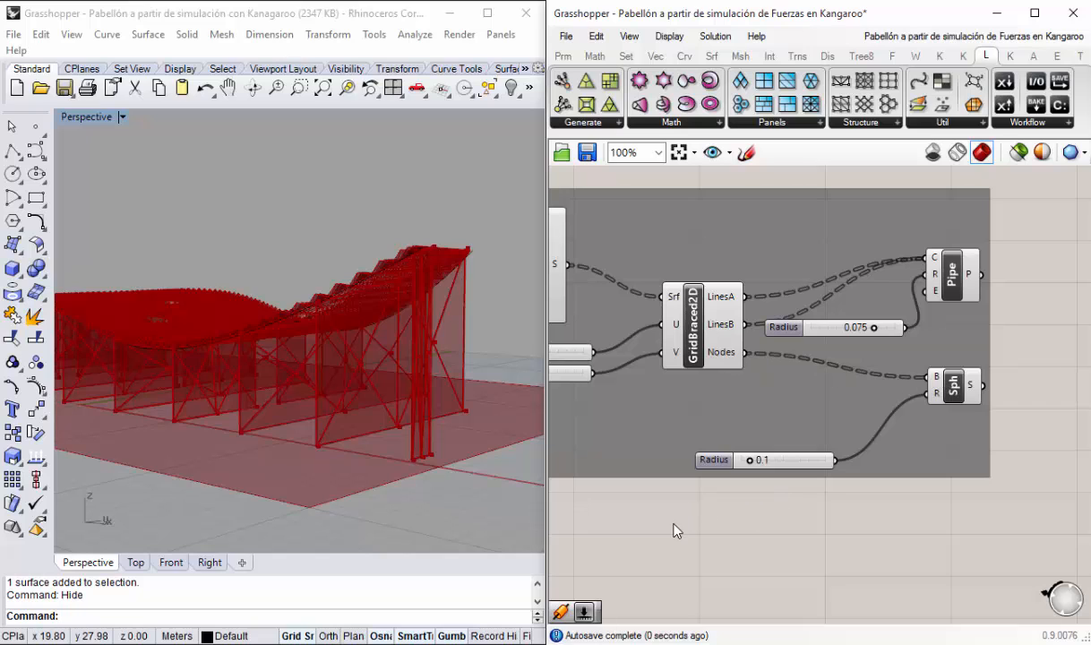
right_click(694, 321)
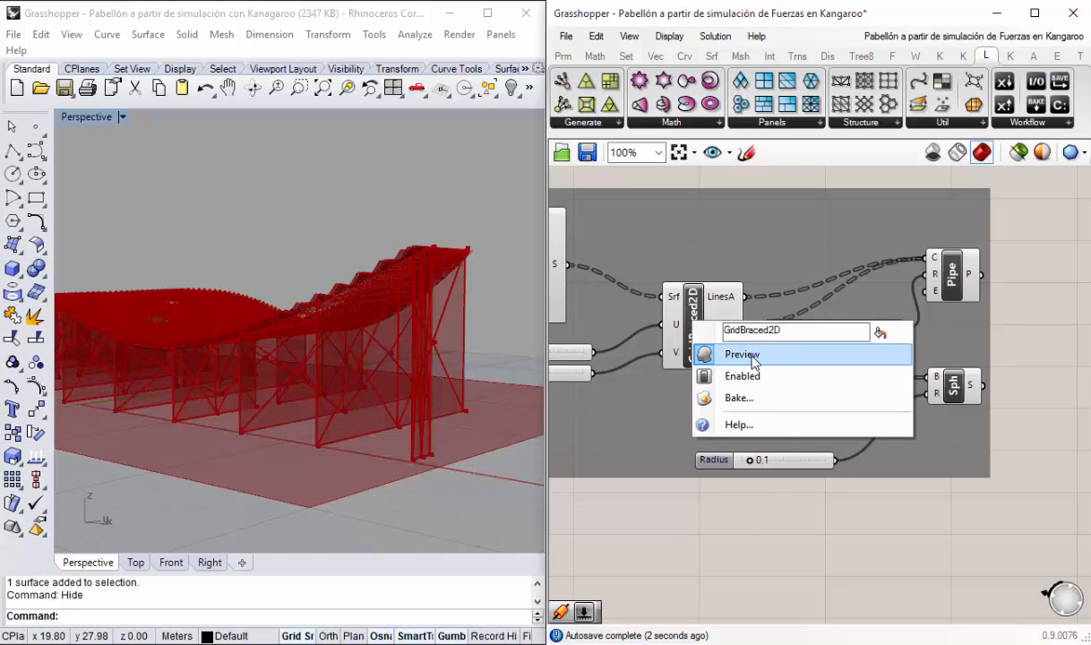
click(652, 309)
Step: Add wbStellate and its Distance slider to the Malla de Cubierta Simulada group
right_drag(627, 280, 865, 455)
click(697, 304)
click(805, 214)
scroll(786, 329, down, 1)
right_drag(674, 295, 755, 307)
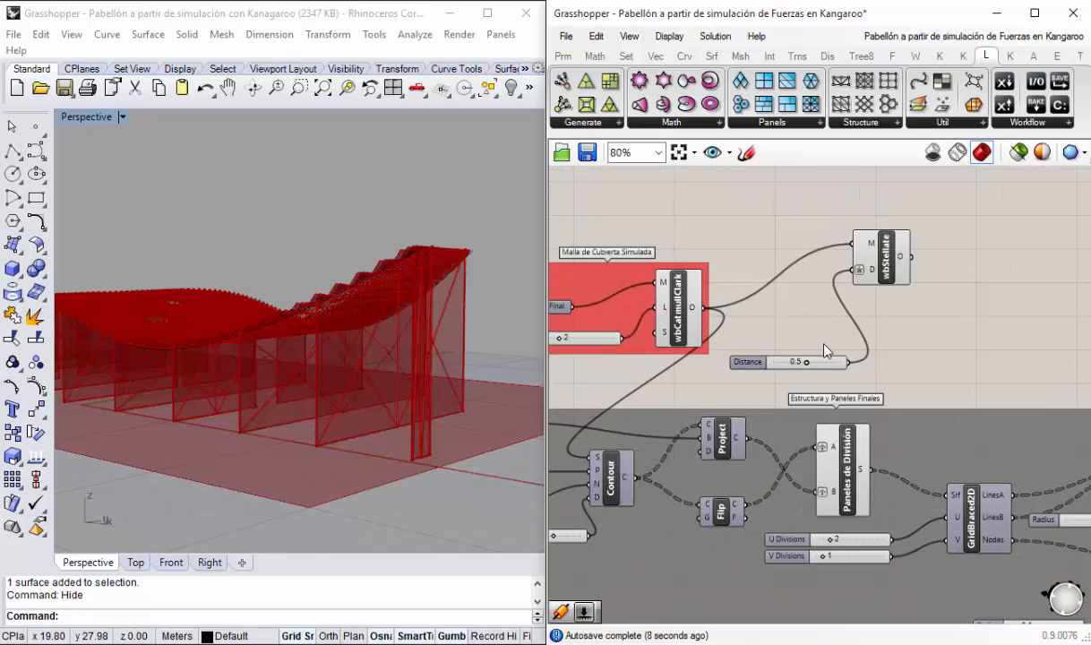
right_drag(829, 353, 922, 330)
drag(1036, 373, 583, 212)
right_click(835, 275)
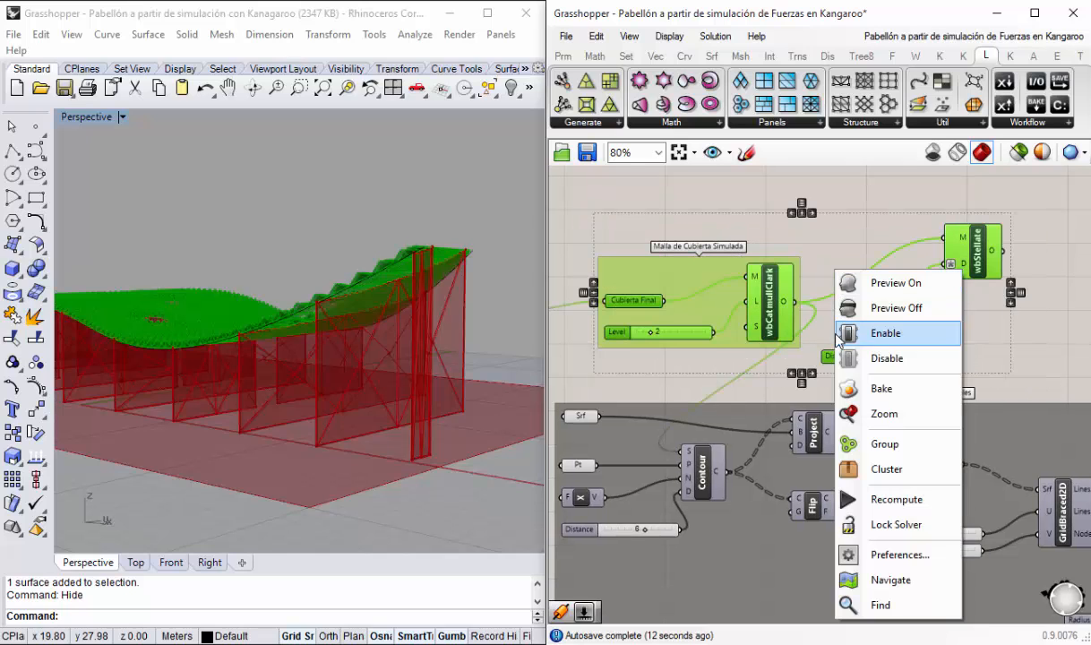
right_click(730, 271)
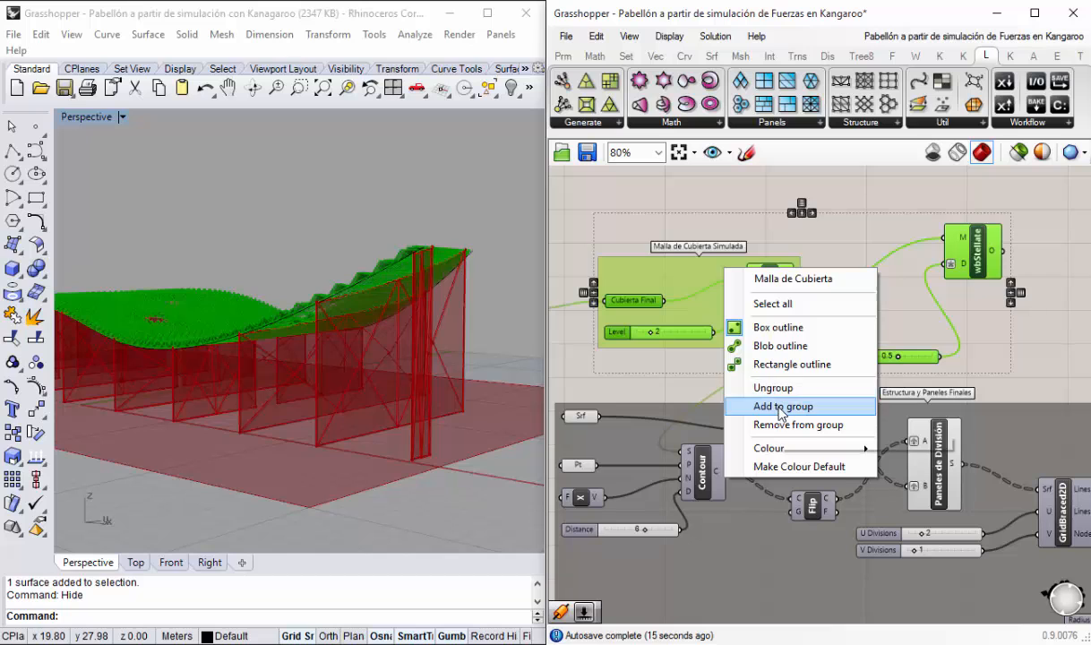
click(781, 406)
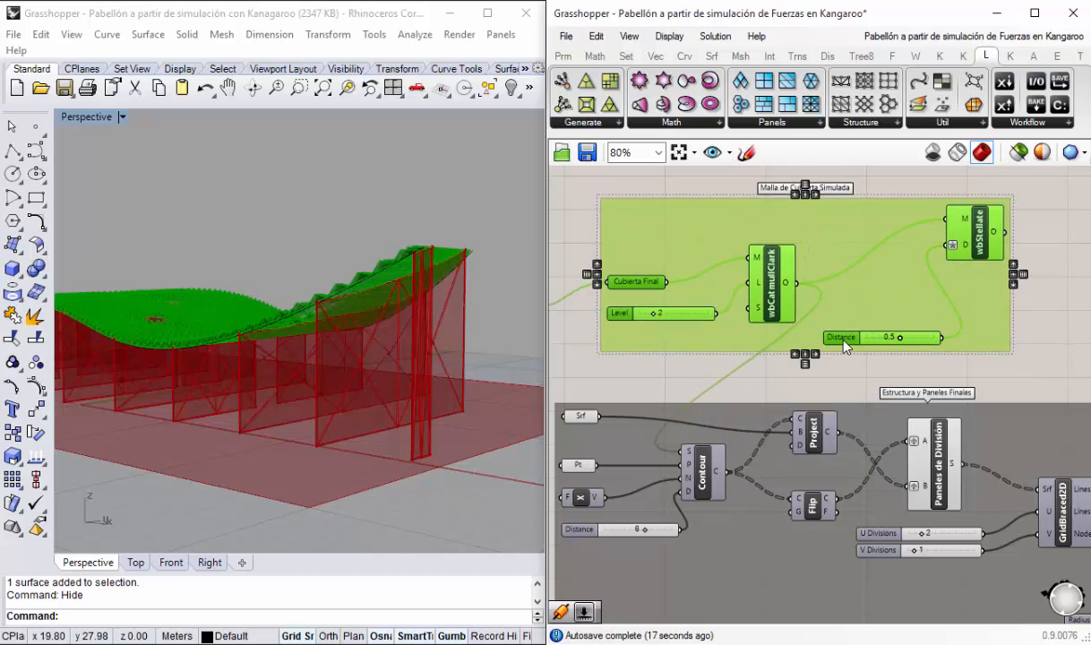
Step: Compact the Malla de Cubierta Simulada group by moving the Distance slider below Level and wbStellate beside wbCatmullClark
drag(844, 343, 708, 361)
click(840, 177)
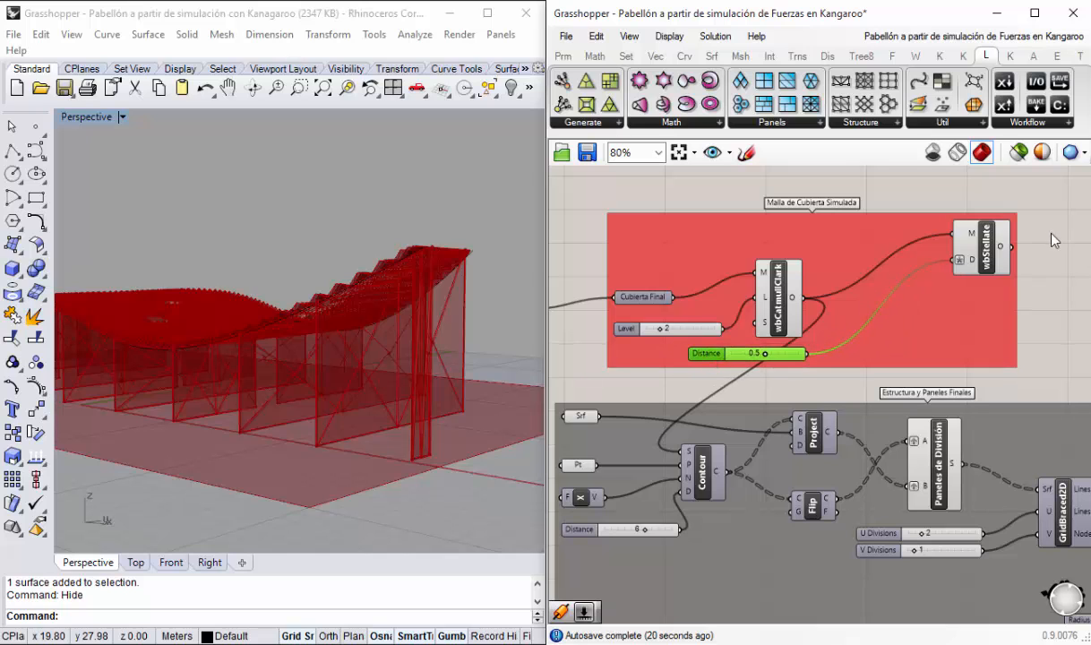
drag(984, 251, 876, 309)
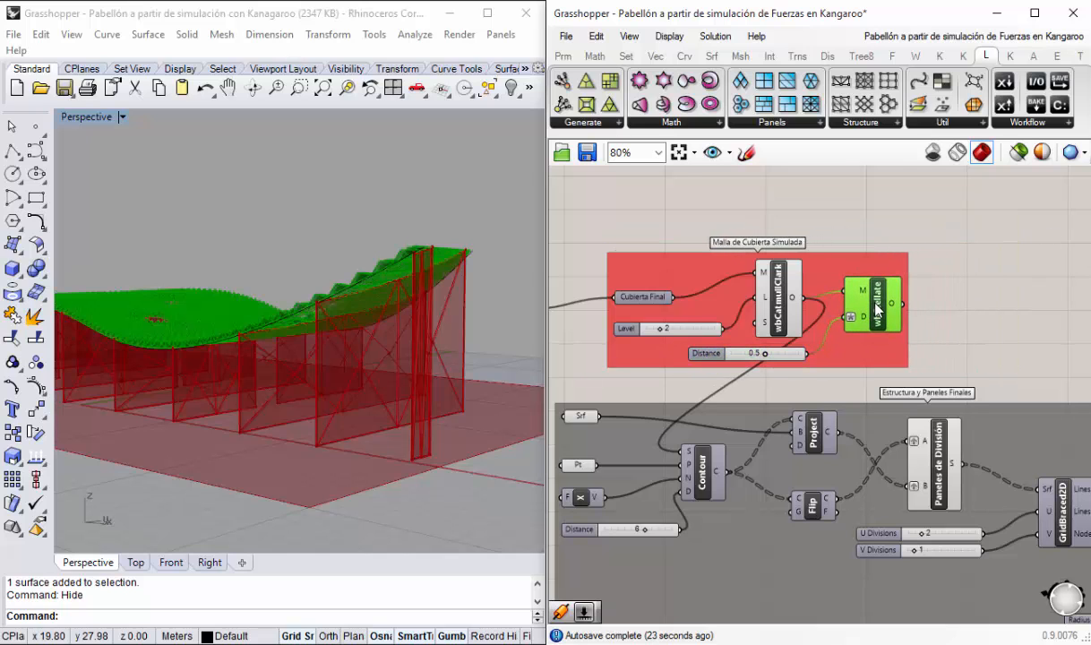
click(861, 213)
Step: Save the pavilion definition
scroll(881, 267, down, 2)
right_drag(599, 299, 791, 296)
scroll(768, 306, up, 2)
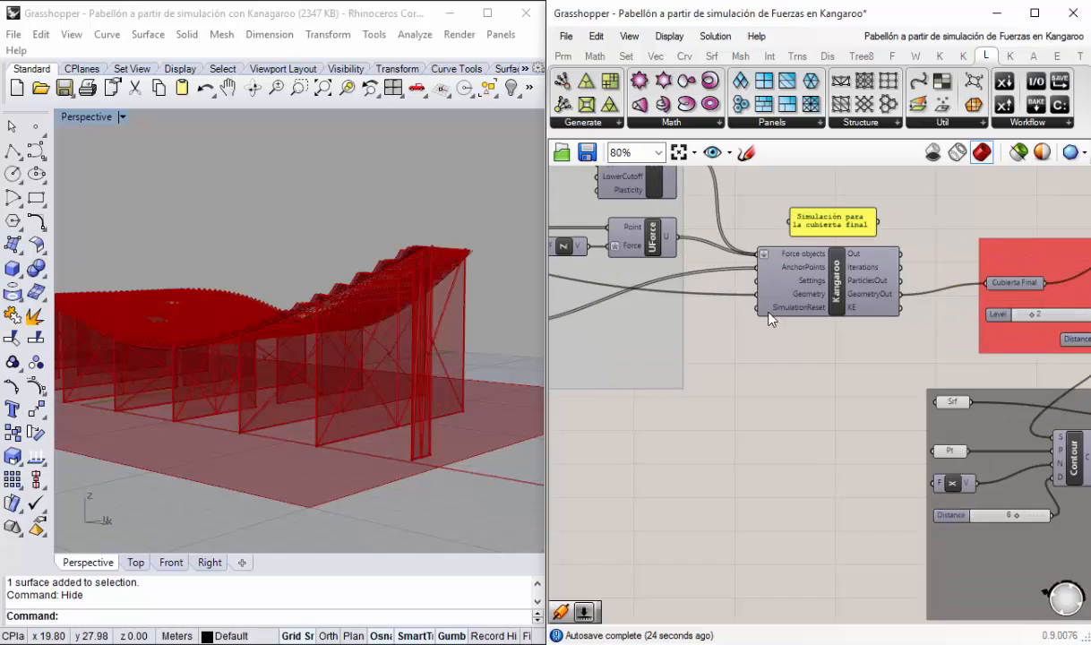
scroll(719, 161, up, 1)
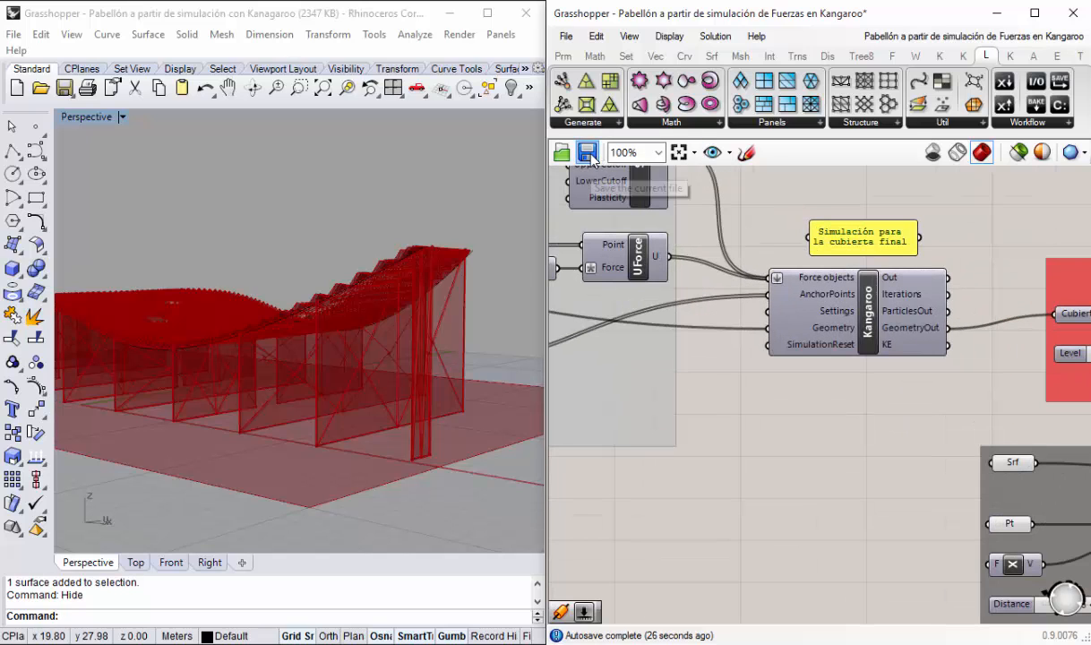
click(588, 153)
right_drag(826, 364, 817, 328)
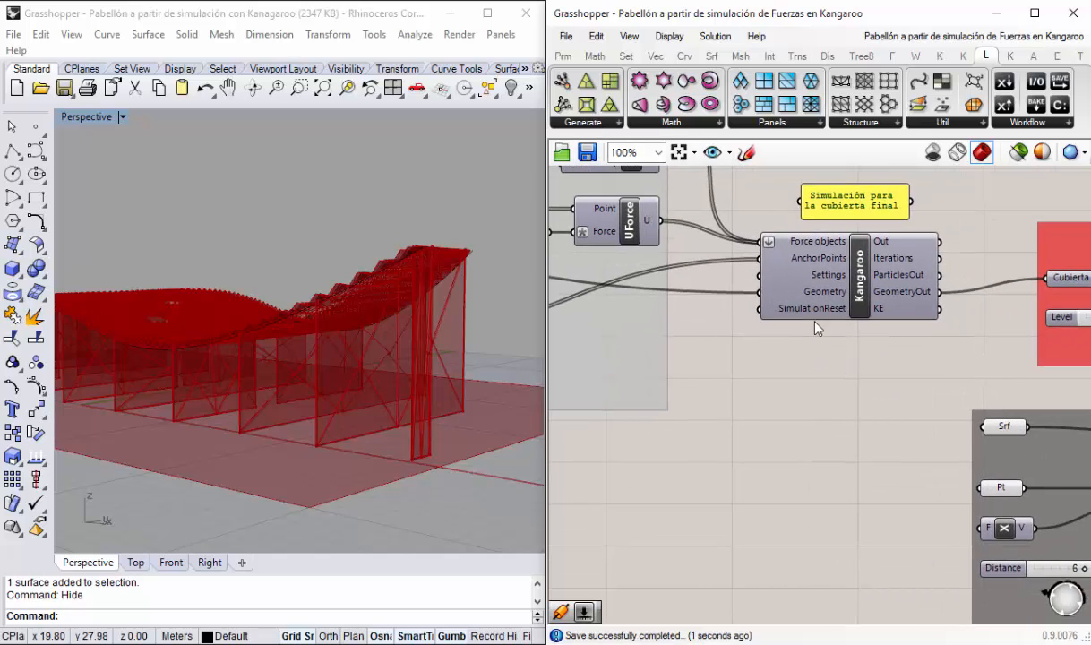
right_drag(842, 373, 826, 366)
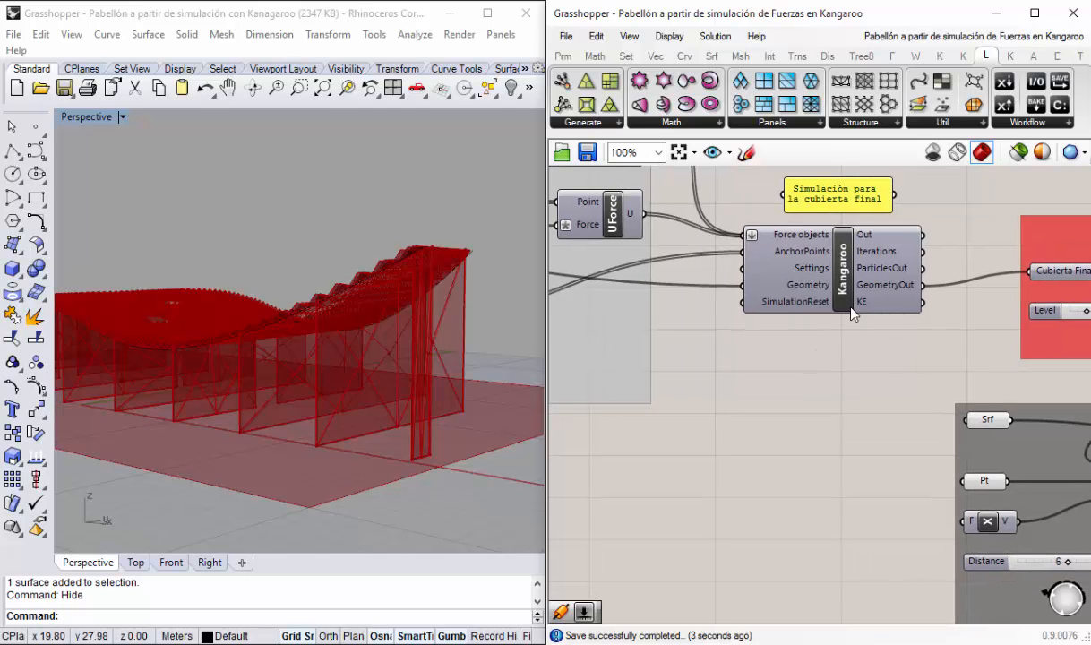
Step: Add a Timer to the canvas just below the Kangaroo component
right_drag(336, 300, 377, 385)
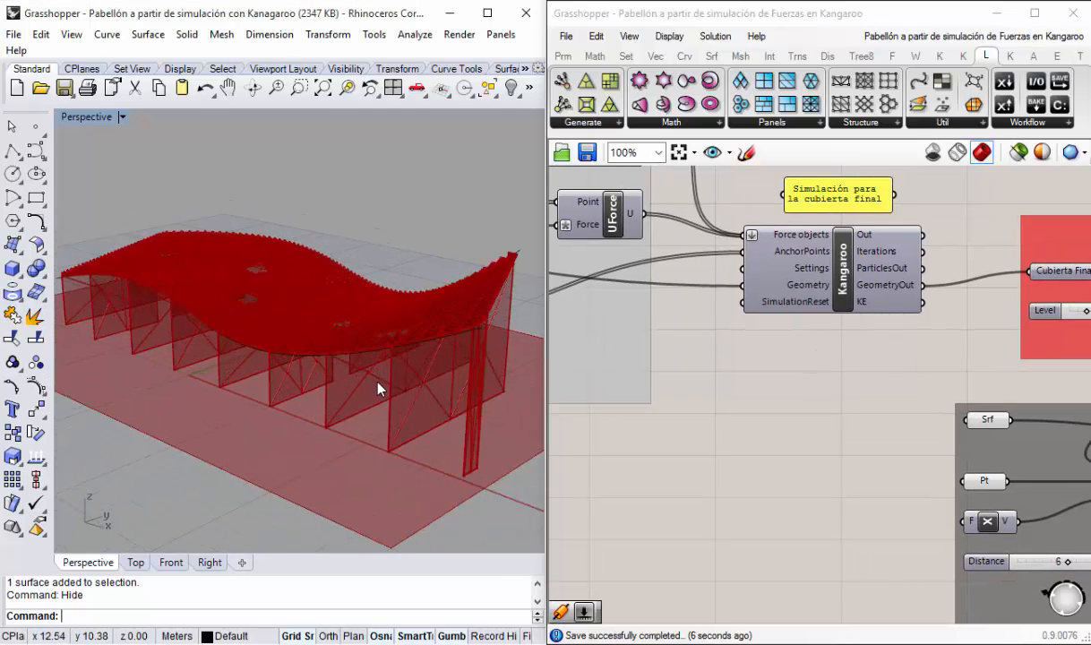
double_click(776, 382)
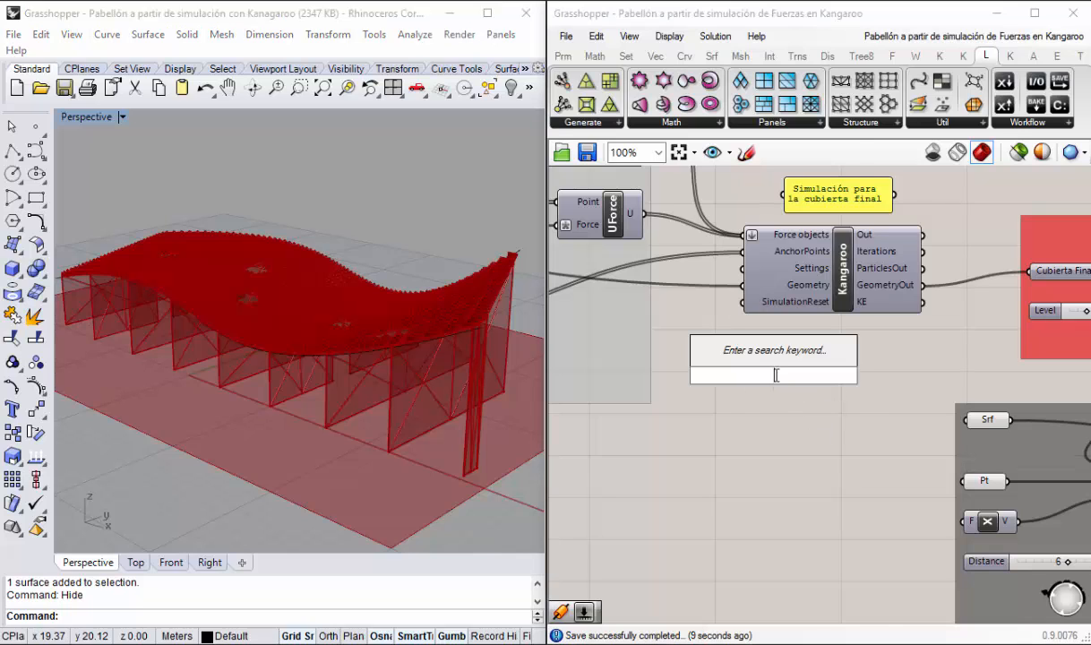
text(timer)
key(Return)
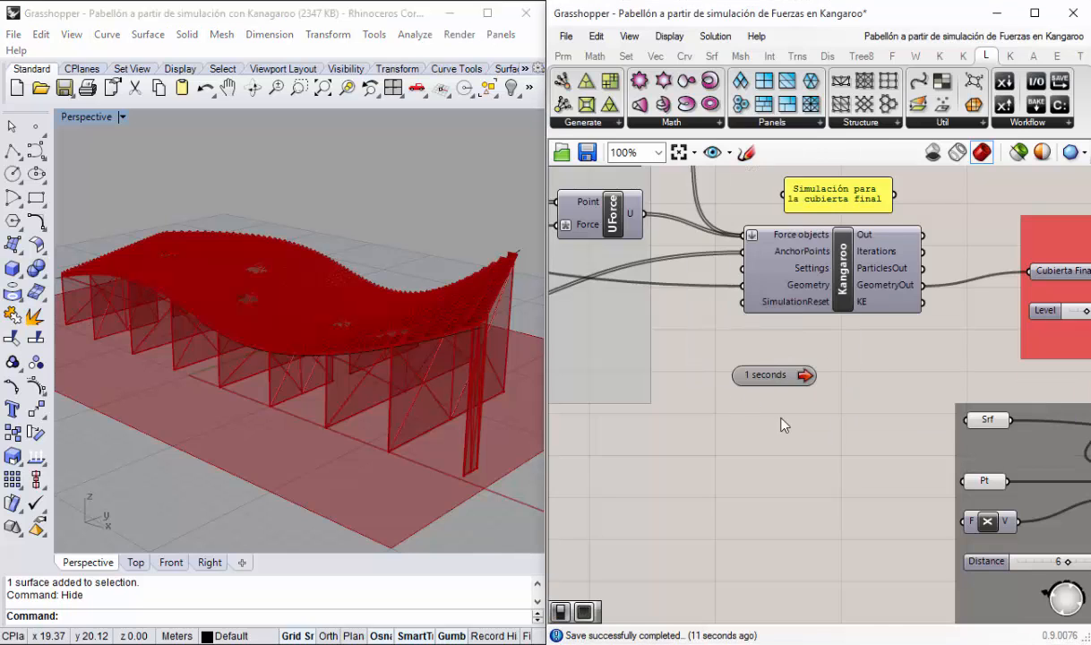
drag(781, 387, 785, 378)
Step: Set the Timer's interval to 20 ms
right_click(785, 370)
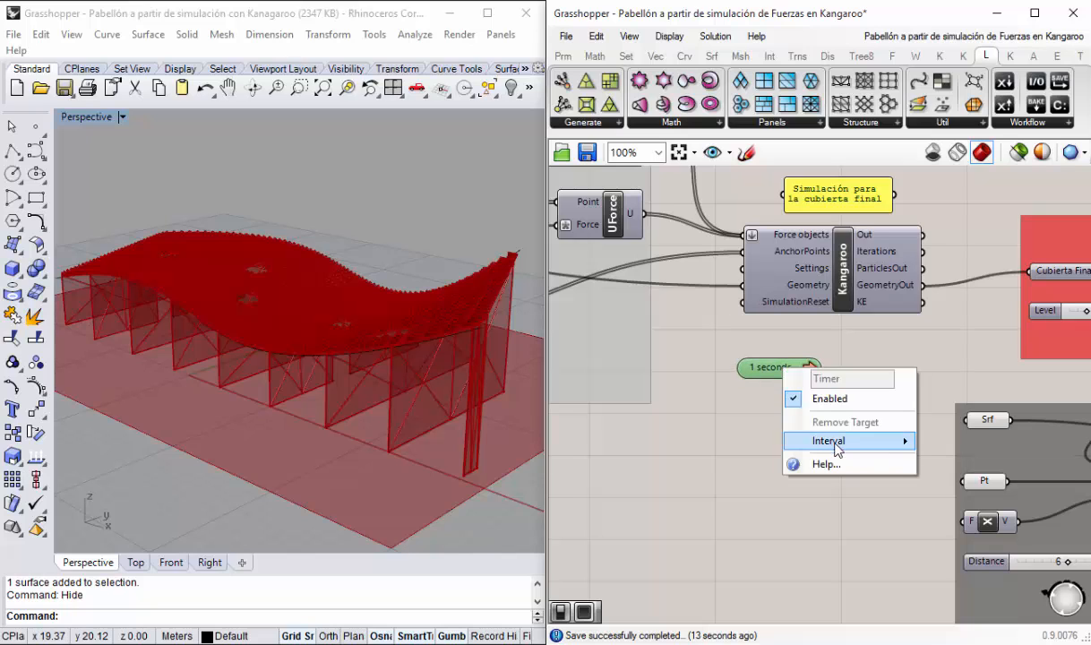
mouse_move(838, 441)
click(959, 428)
drag(743, 356, 758, 348)
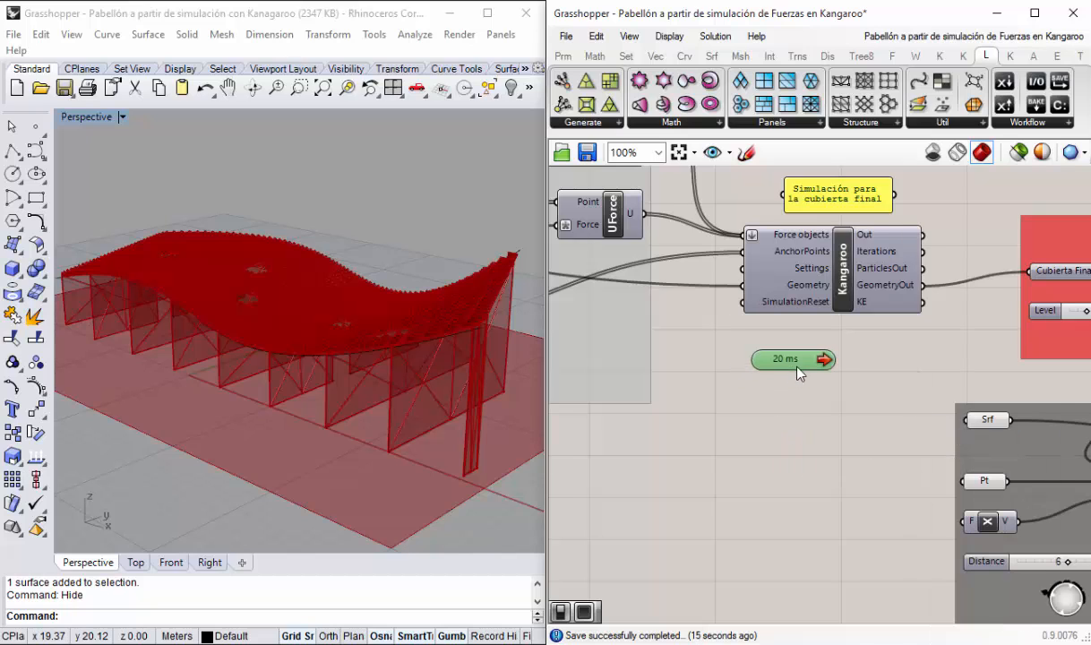
Step: Set a custom interval of 10 ms for the Timer
scroll(789, 362, up, 1)
right_click(788, 364)
mouse_move(837, 436)
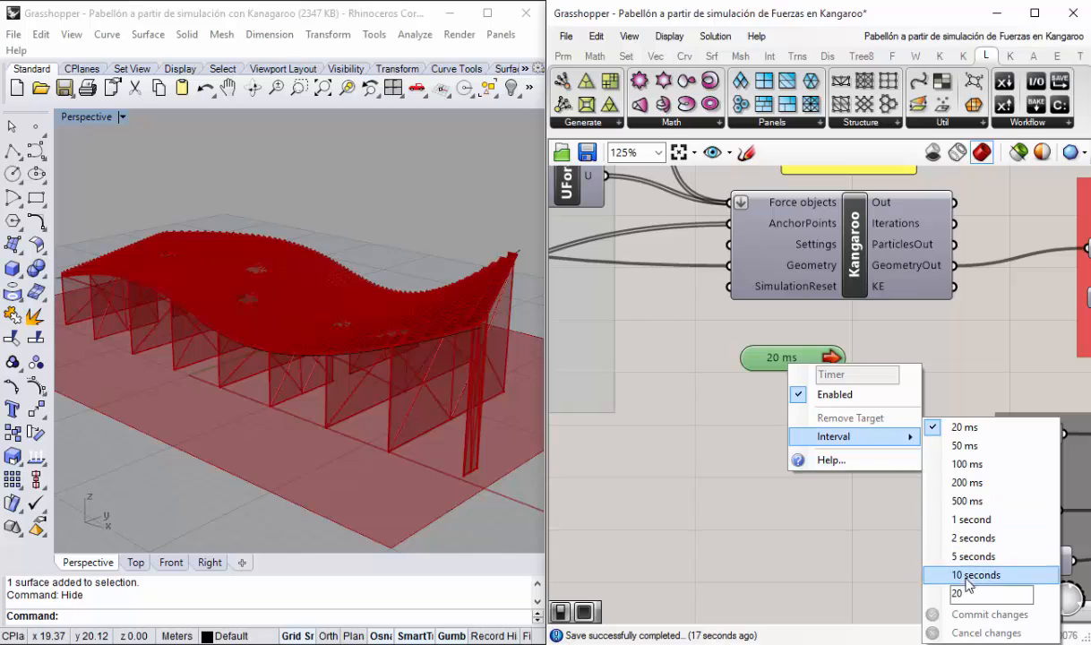
text(10)
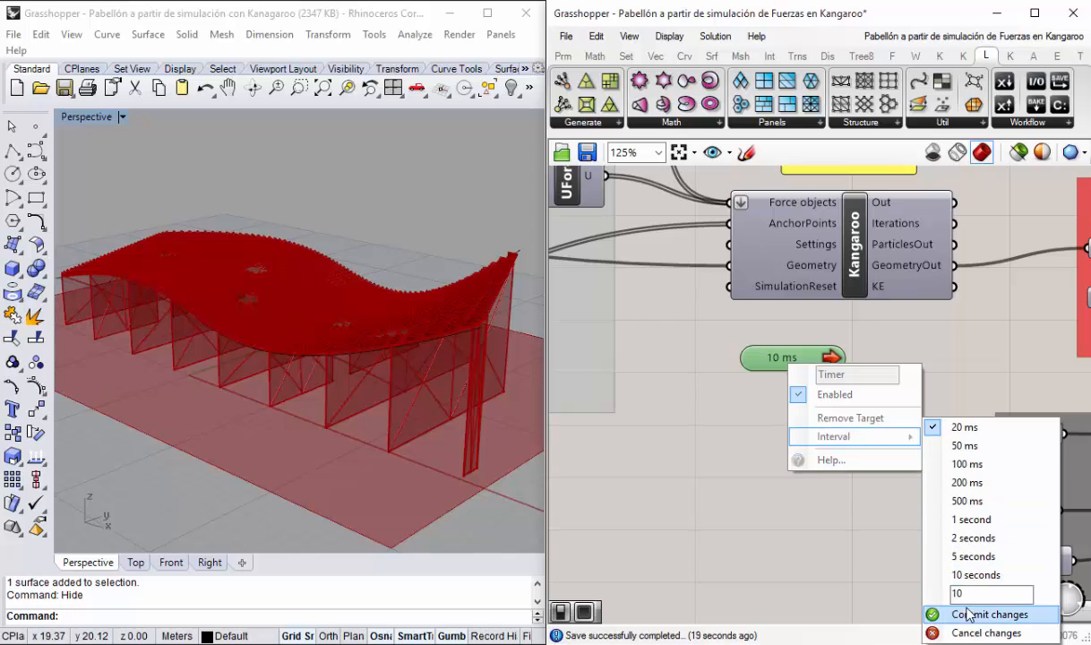
click(950, 615)
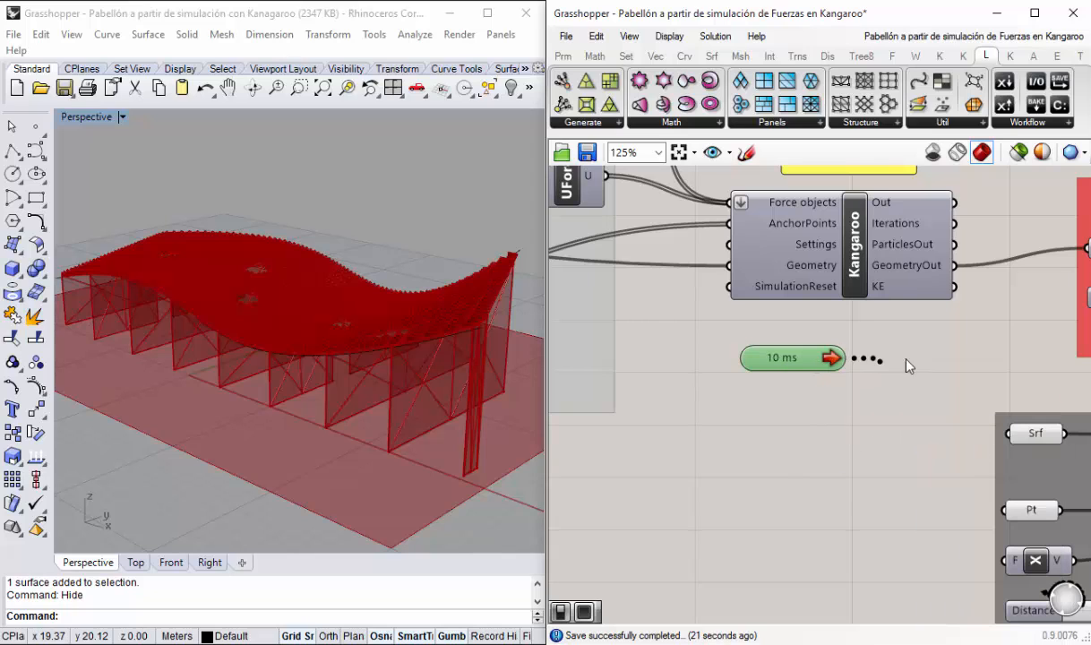
Step: Attach the Timer to the Kangaroo component and disable the timer
drag(908, 365, 869, 296)
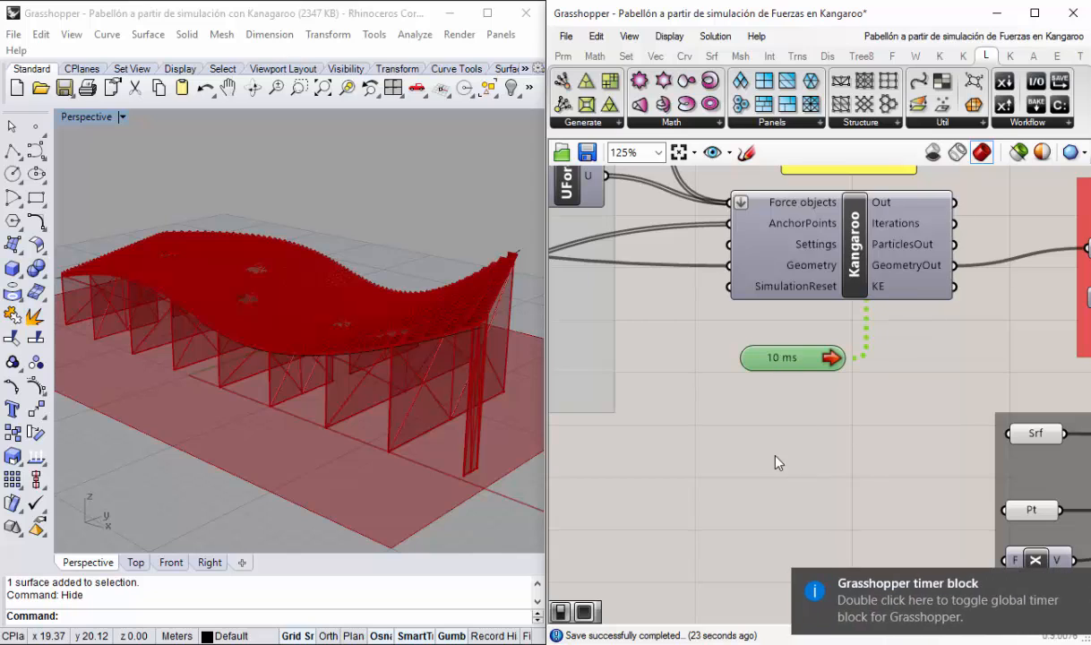
click(732, 367)
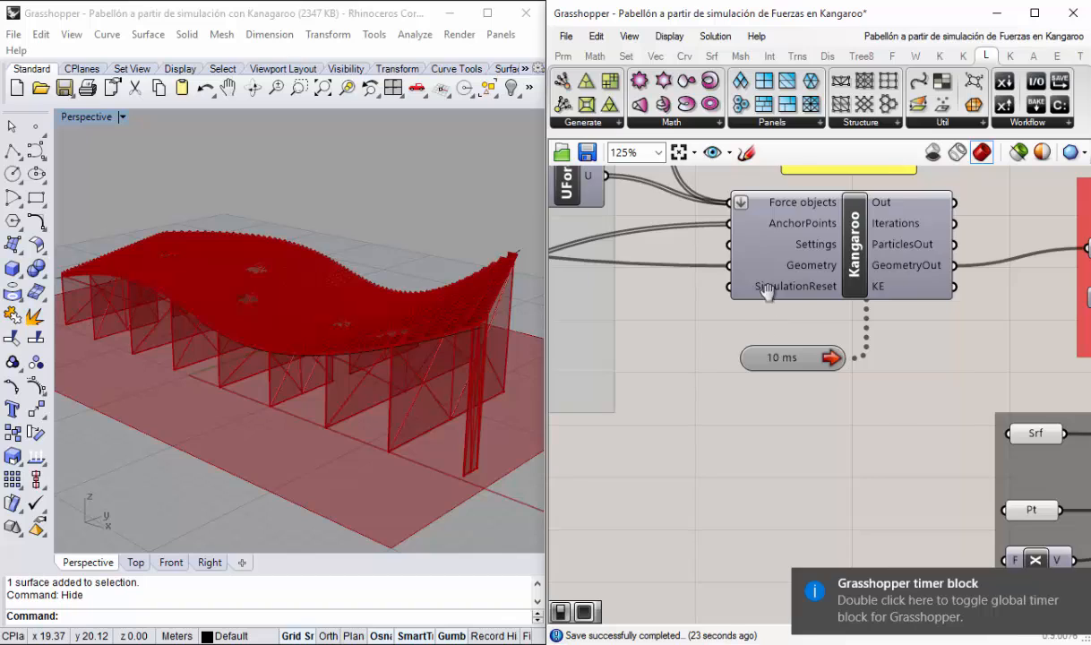
right_drag(767, 292, 801, 354)
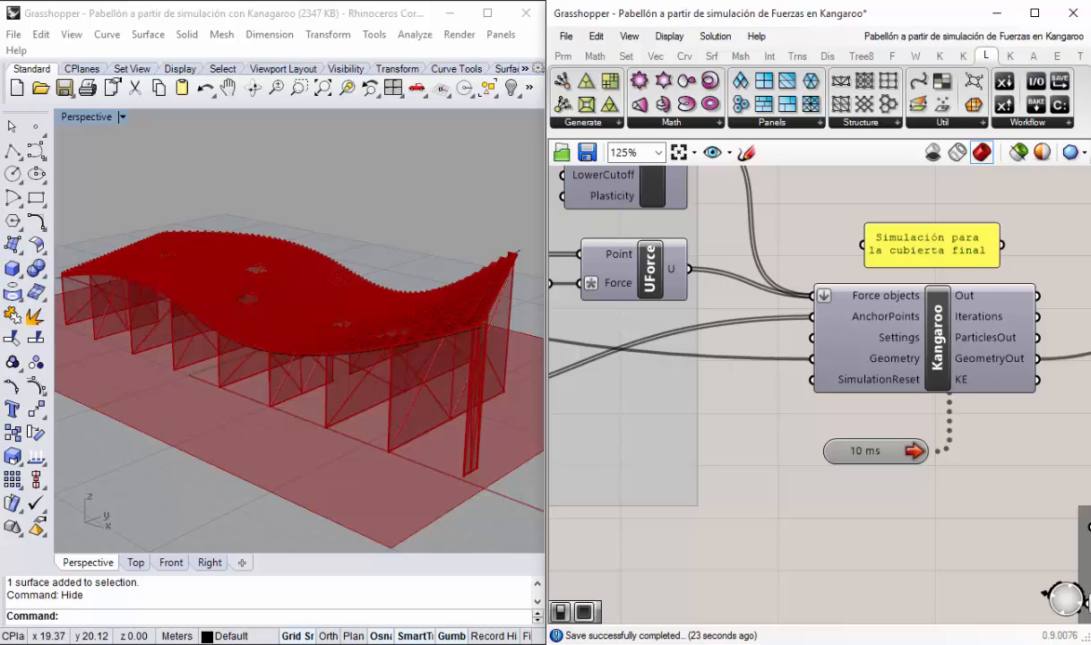
key(space)
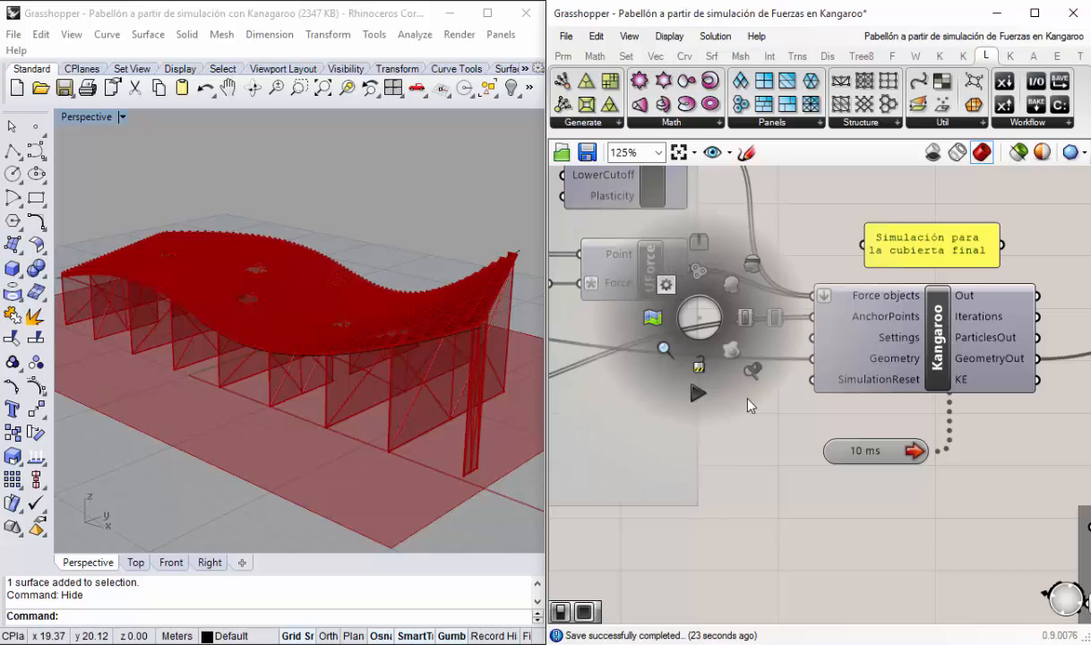
click(767, 466)
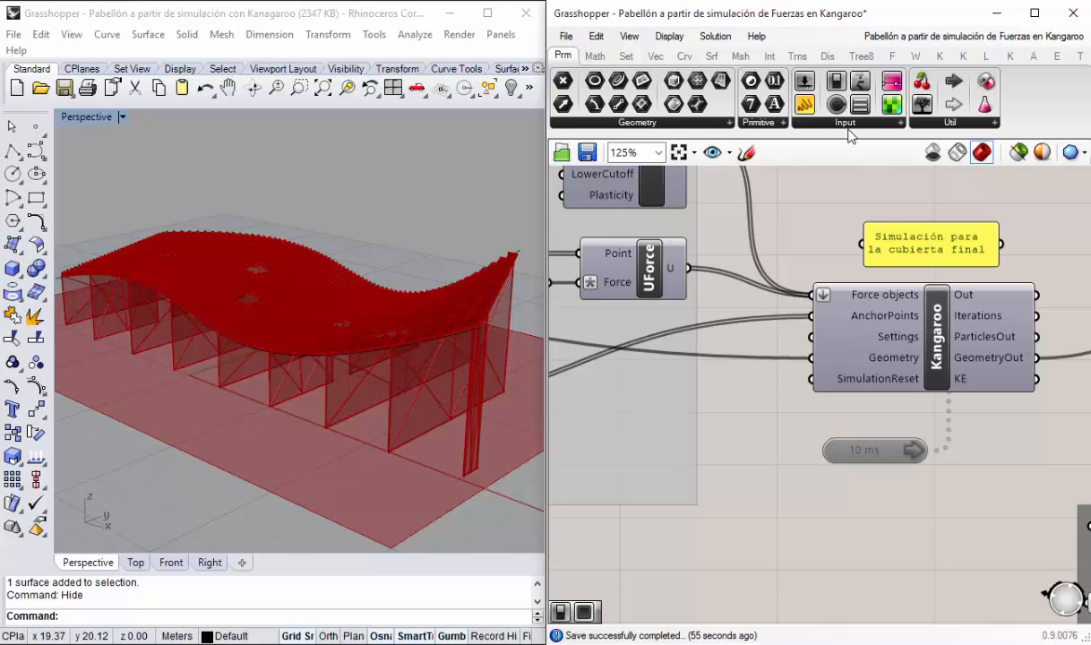
Step: Add a Boolean Toggle and connect it to the SimulationReset input of Kangaroo
click(845, 125)
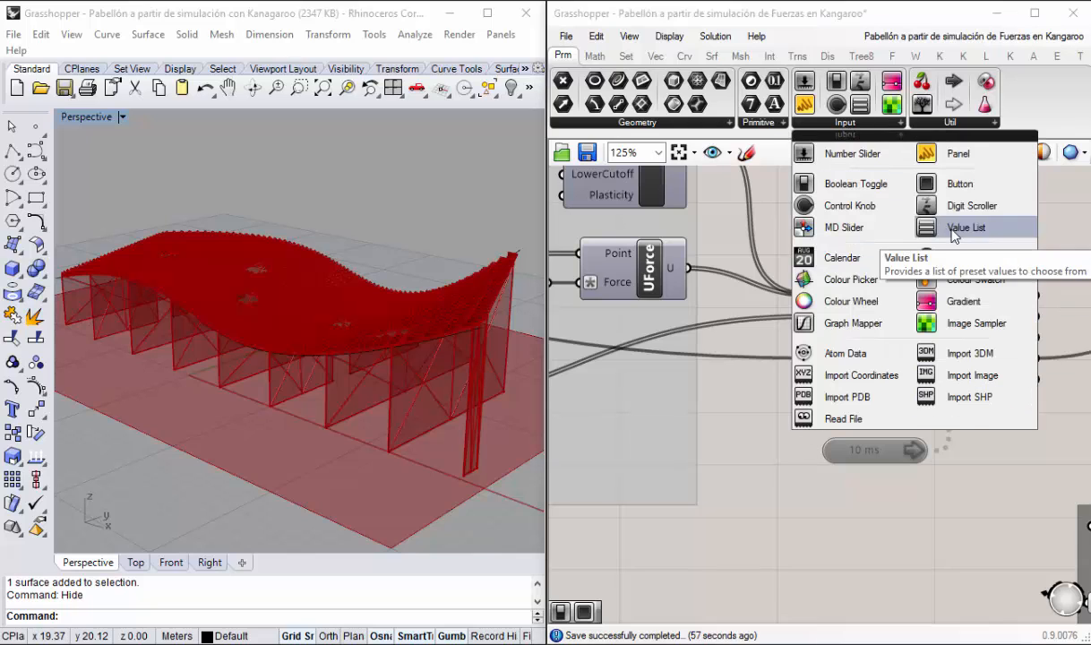
click(857, 183)
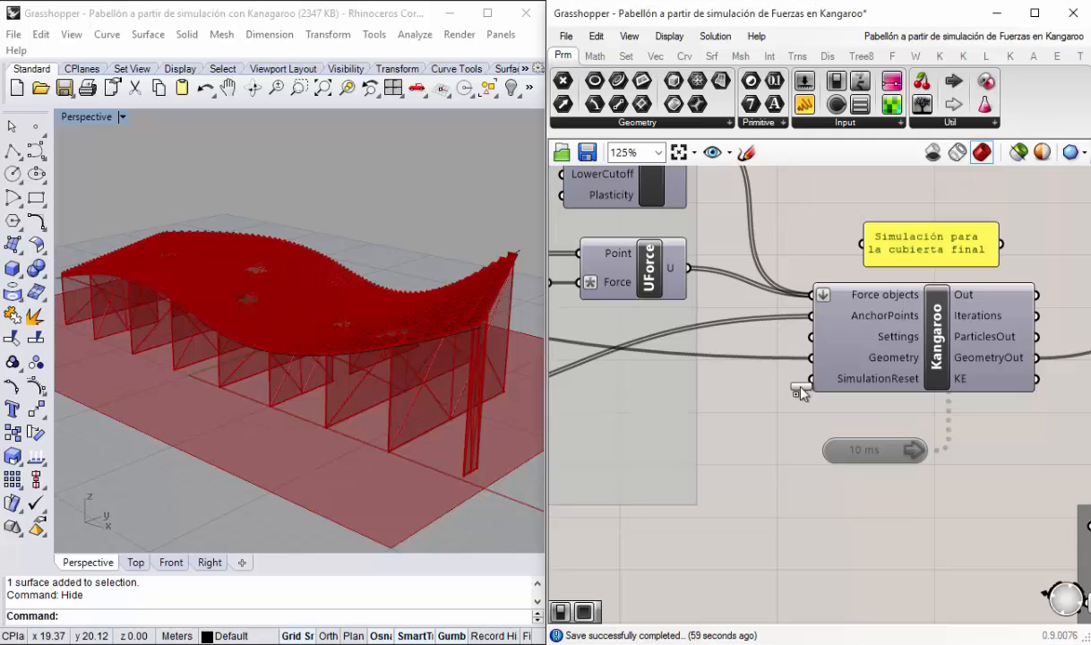
click(757, 411)
drag(827, 409, 814, 379)
mouse_move(764, 414)
mouse_down()
mouse_move(712, 416)
mouse_move(717, 402)
mouse_move(715, 414)
mouse_move(767, 427)
mouse_up()
Step: Move the Kangaroo component with its note, toggle and timer up, and enlarge the note to about Kangaroo's width
scroll(835, 375, down, 3)
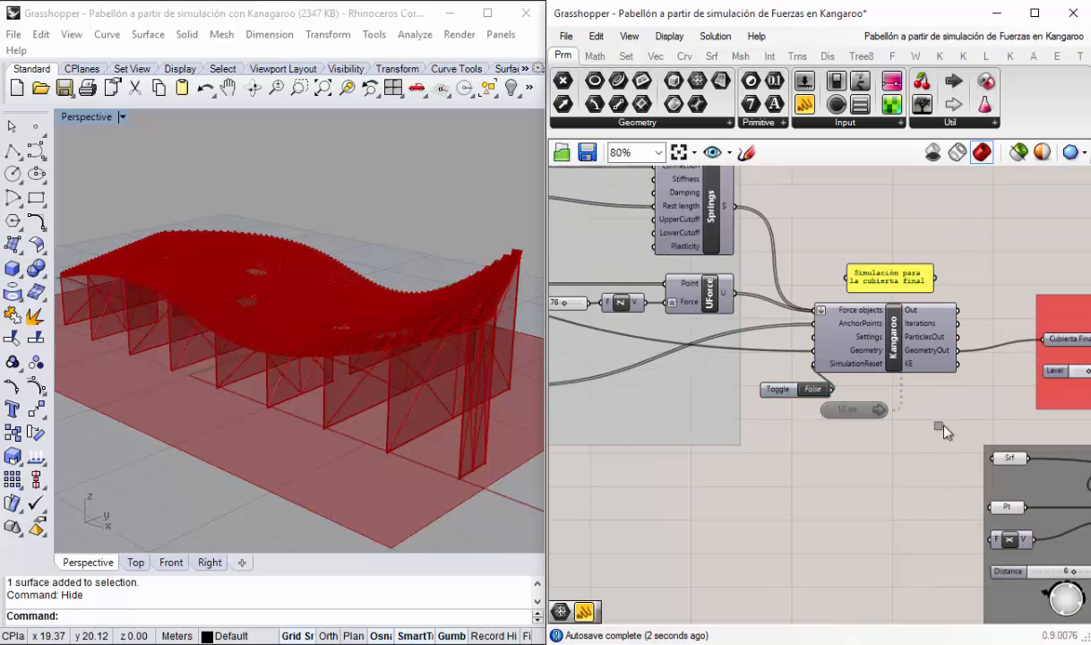
drag(908, 444, 790, 216)
drag(898, 273, 819, 212)
click(937, 206)
scroll(937, 205, up, 1)
click(905, 260)
click(887, 520)
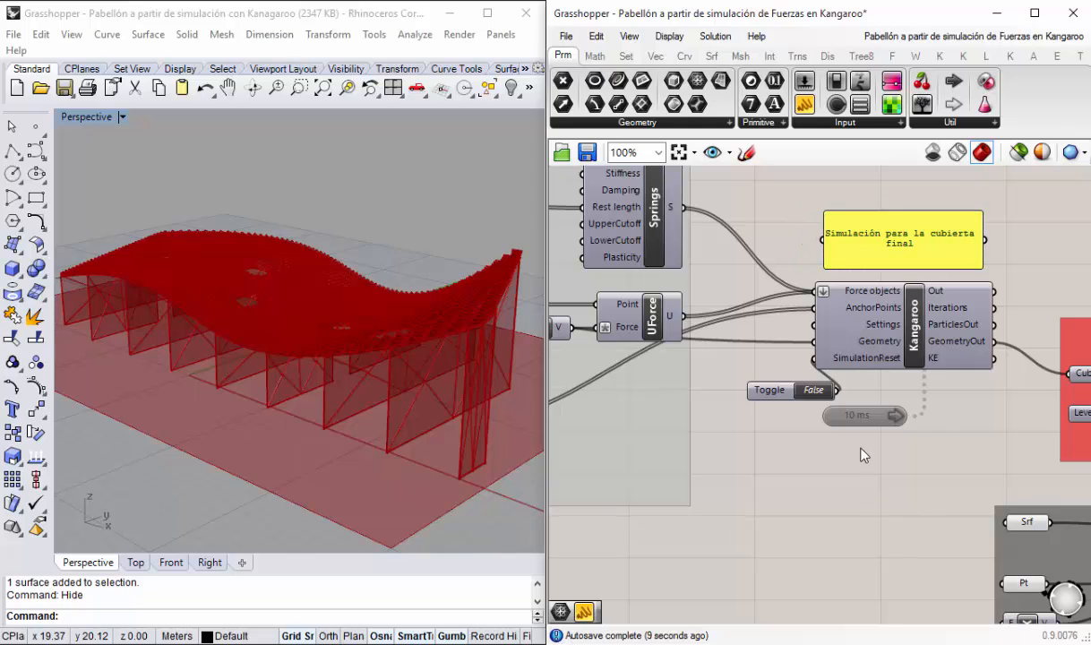
Step: Arrange the Toggle beside the SimulationReset input and the Timer directly beneath the Kangaroo component
scroll(842, 412, up, 1)
drag(749, 387, 720, 387)
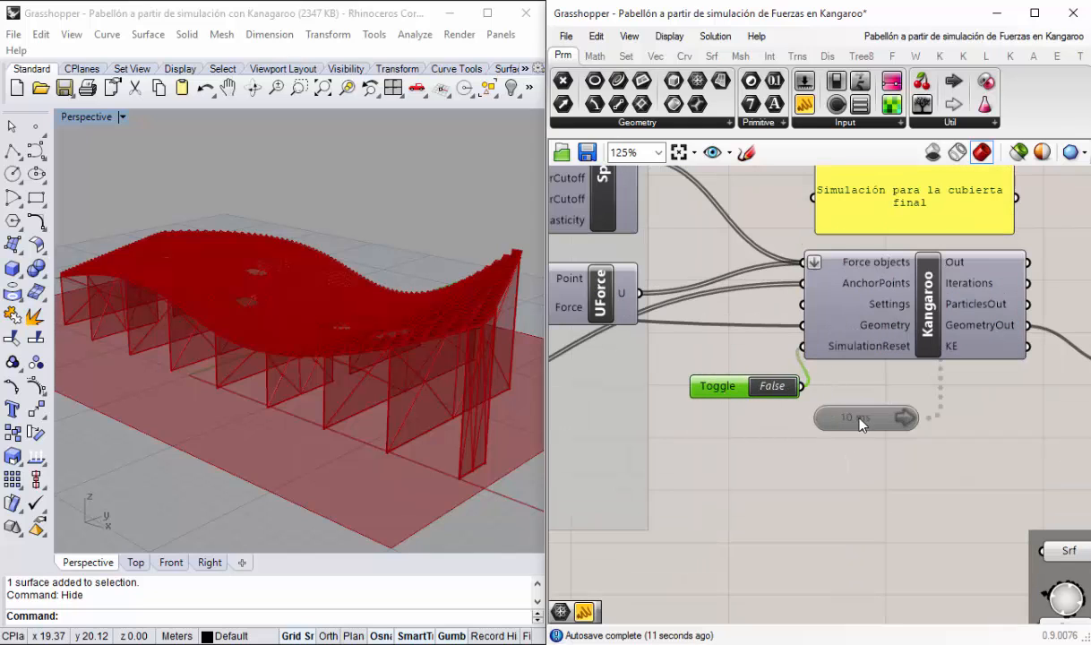
drag(860, 425, 904, 395)
click(711, 394)
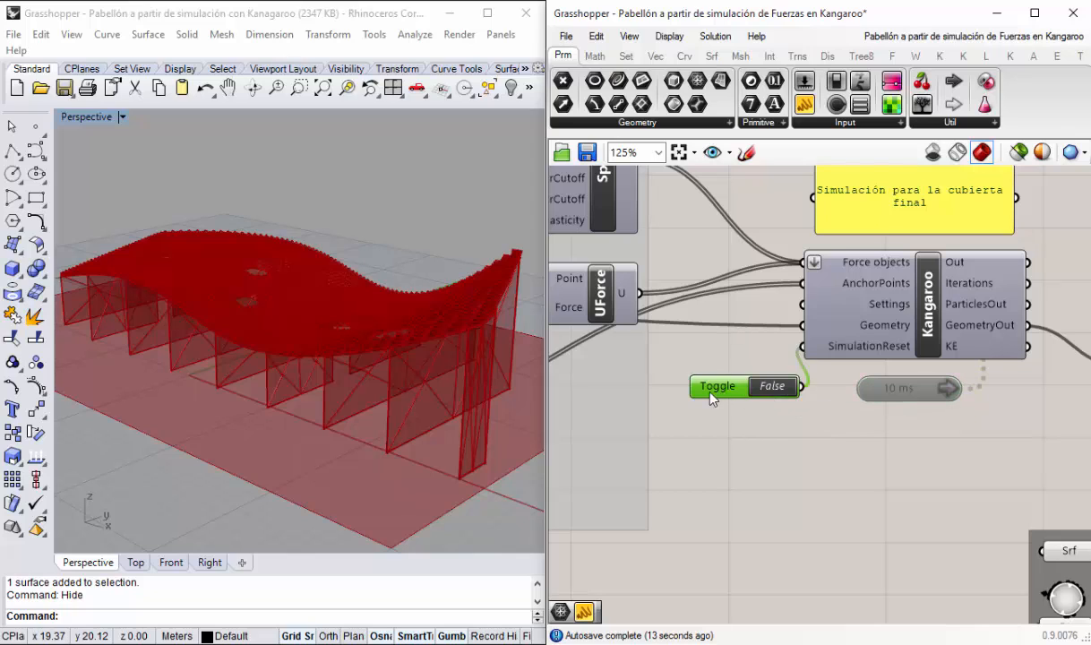
drag(710, 392, 704, 388)
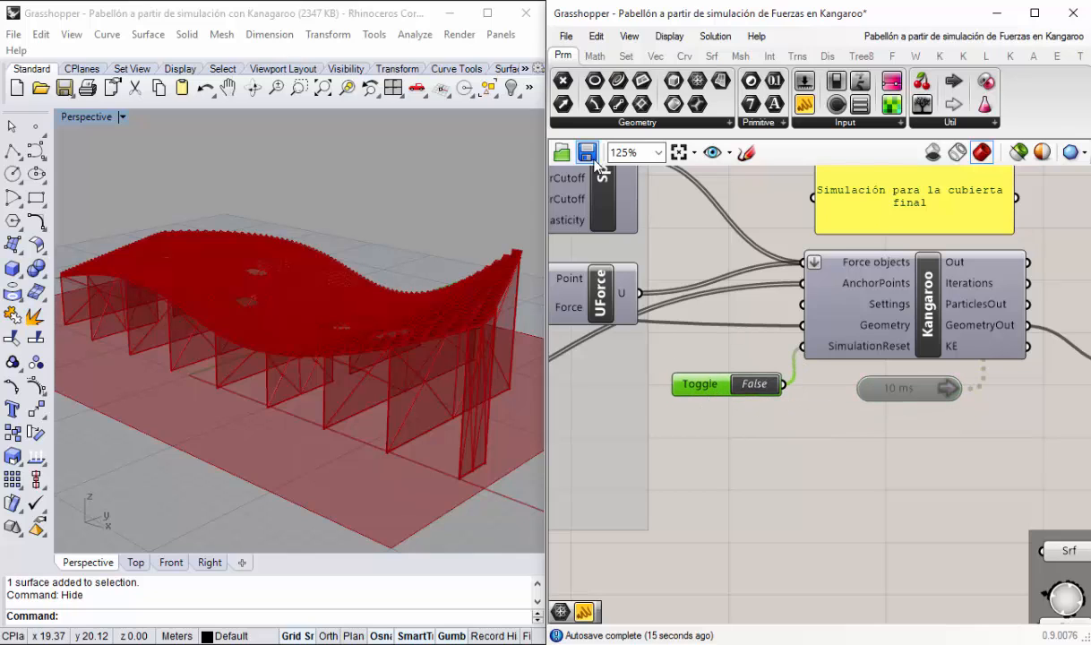
right_drag(882, 426, 881, 439)
drag(887, 400, 892, 397)
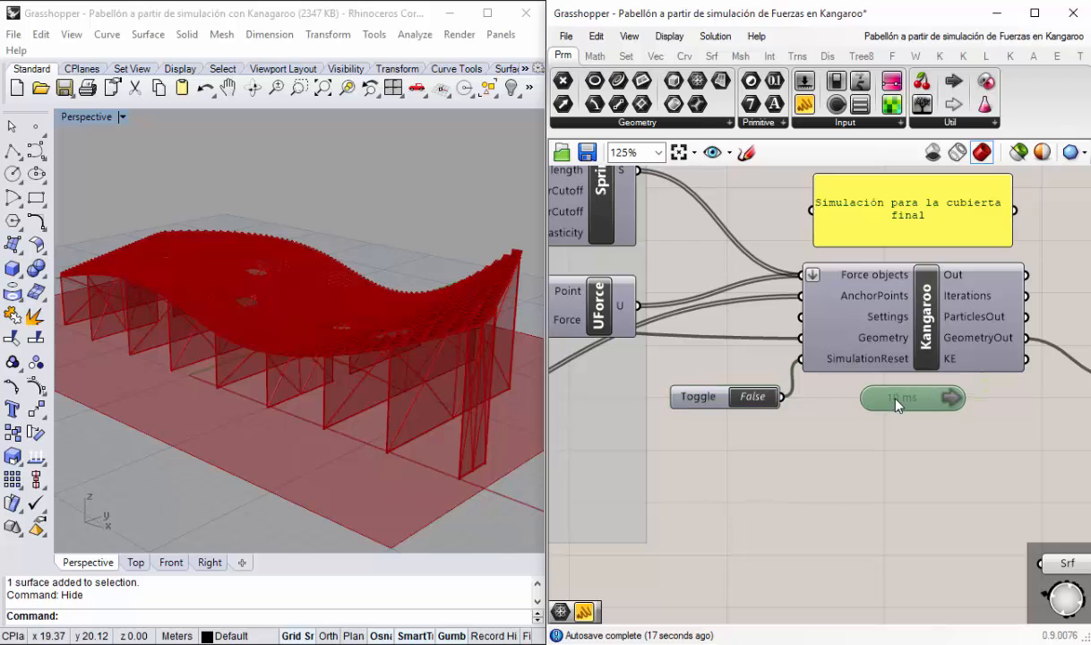
Step: Save the definition with the added Timer and Toggle
scroll(869, 383, down, 1)
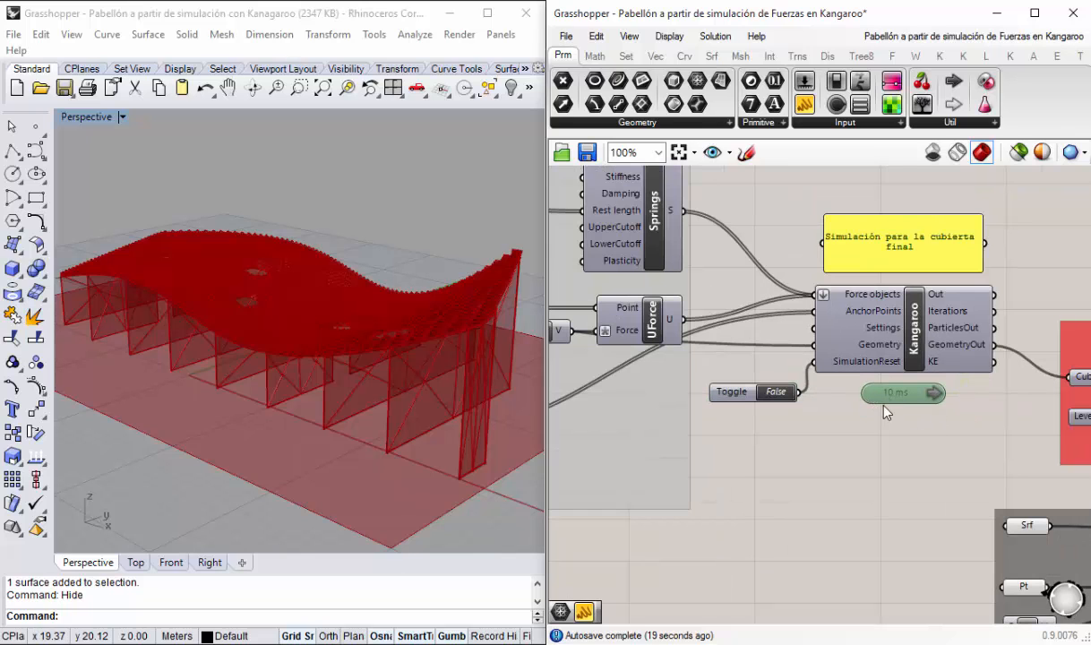
scroll(889, 392, down, 2)
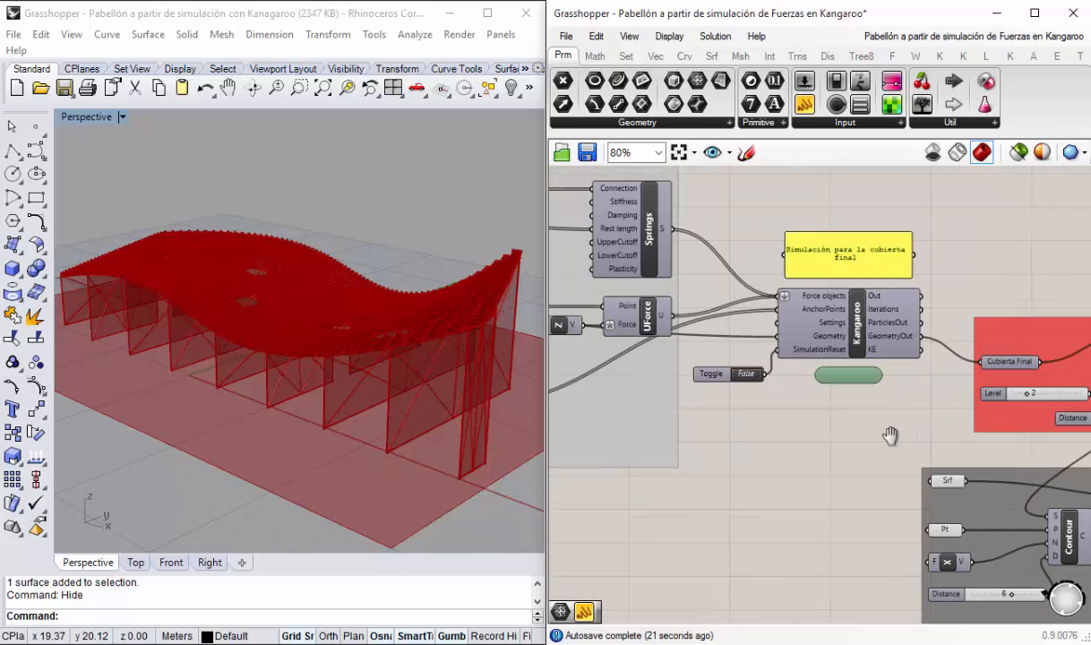
click(595, 159)
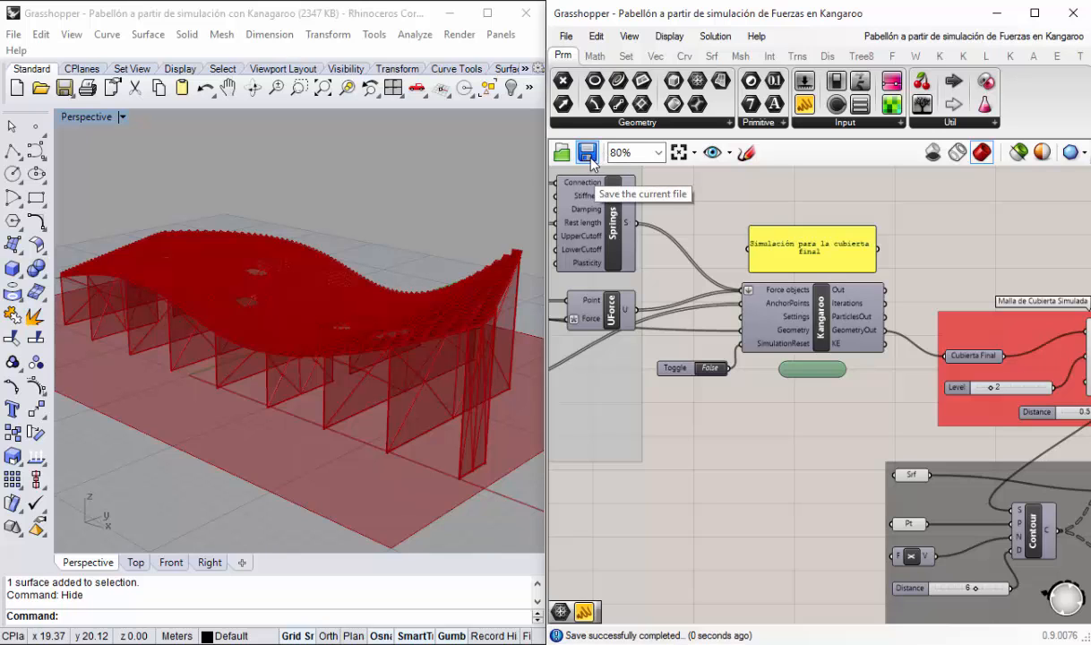
right_drag(872, 418, 889, 404)
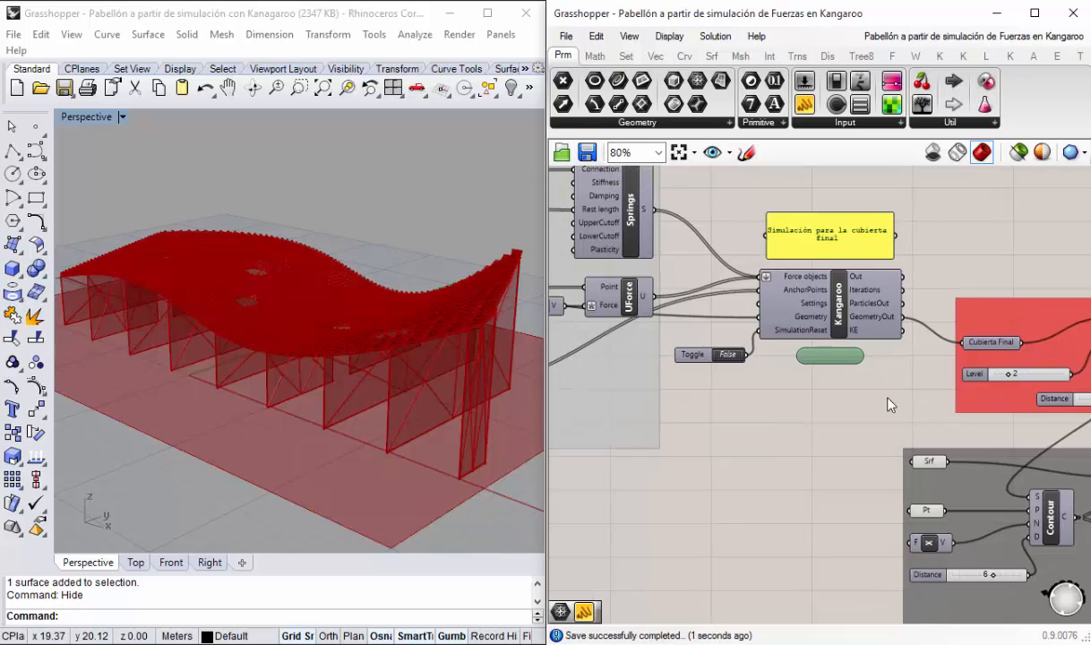
Step: Open the Kangaroo simulation controls, run the simulation, and close the control window
scroll(890, 404, up, 3)
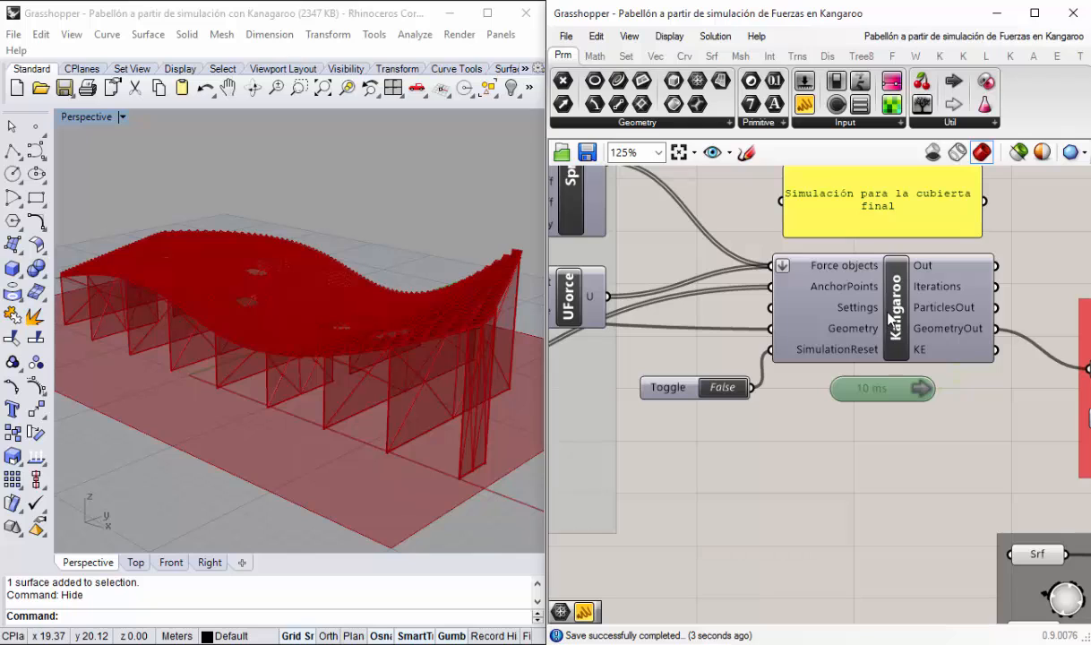
double_click(890, 315)
click(858, 320)
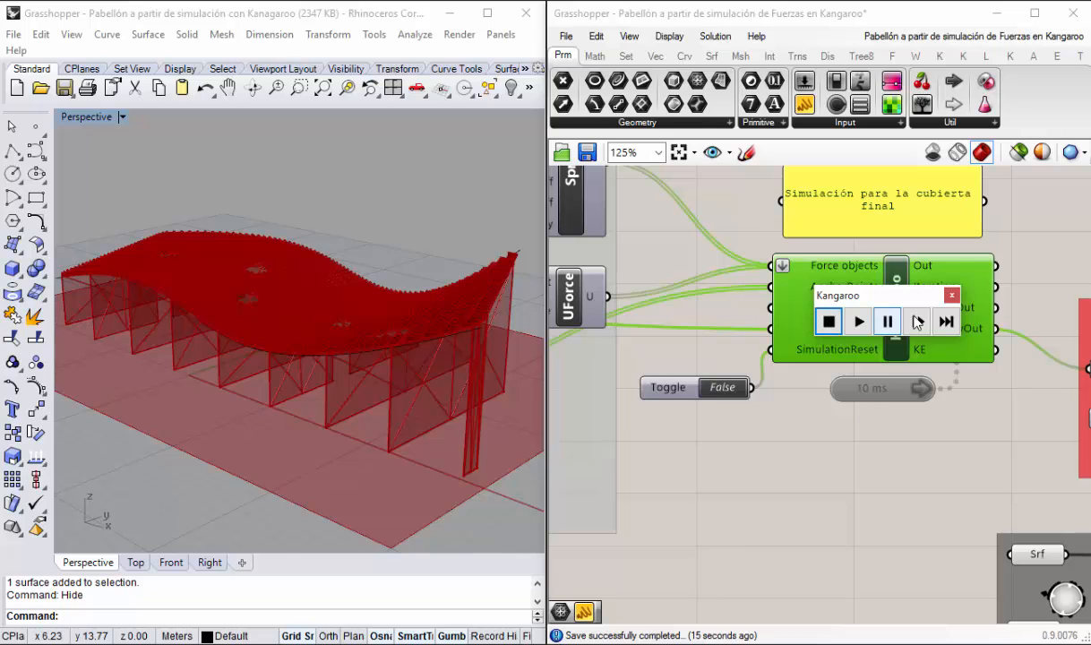
click(951, 296)
click(873, 518)
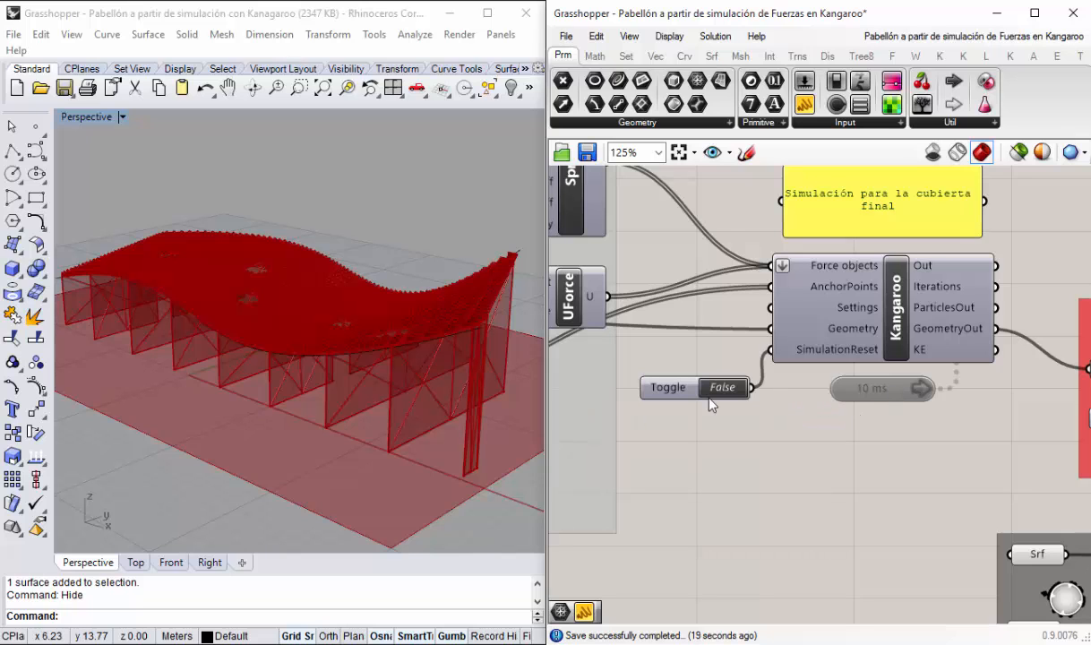
Step: Move the Kangaroo component down level with its Toggle and place the Timer beneath it
scroll(740, 397, down, 3)
scroll(721, 384, up, 2)
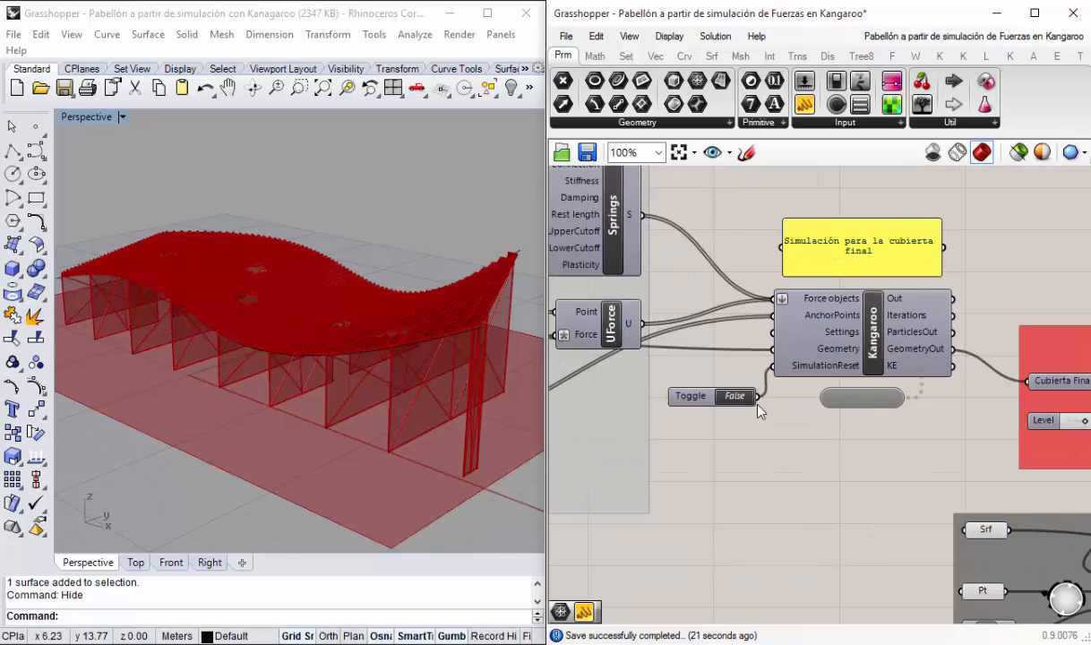
click(858, 360)
drag(860, 358, 852, 364)
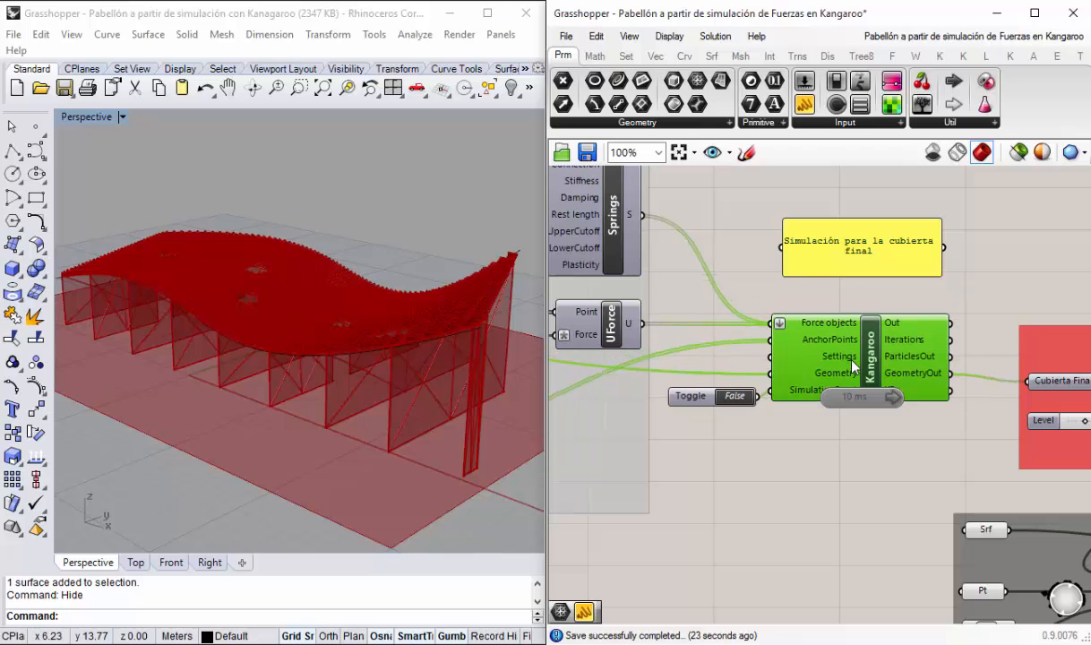
drag(852, 410, 847, 443)
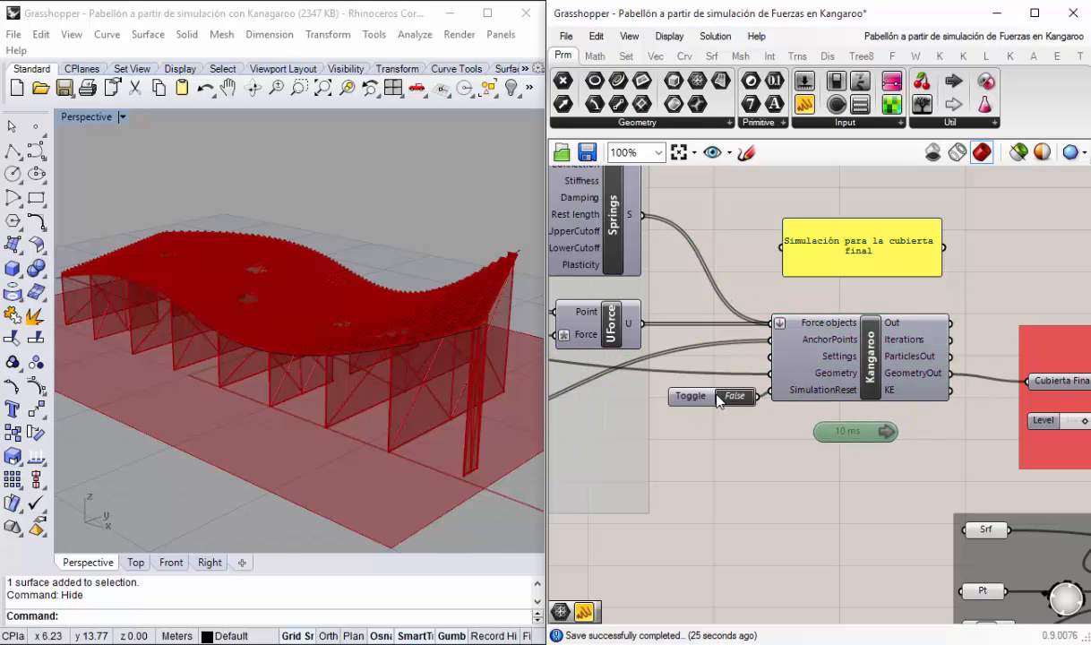
Step: Move the Toggle down beneath the Kangaroo component and align it horizontally with the Timer
drag(699, 410, 696, 450)
scroll(745, 384, down, 1)
scroll(796, 433, up, 1)
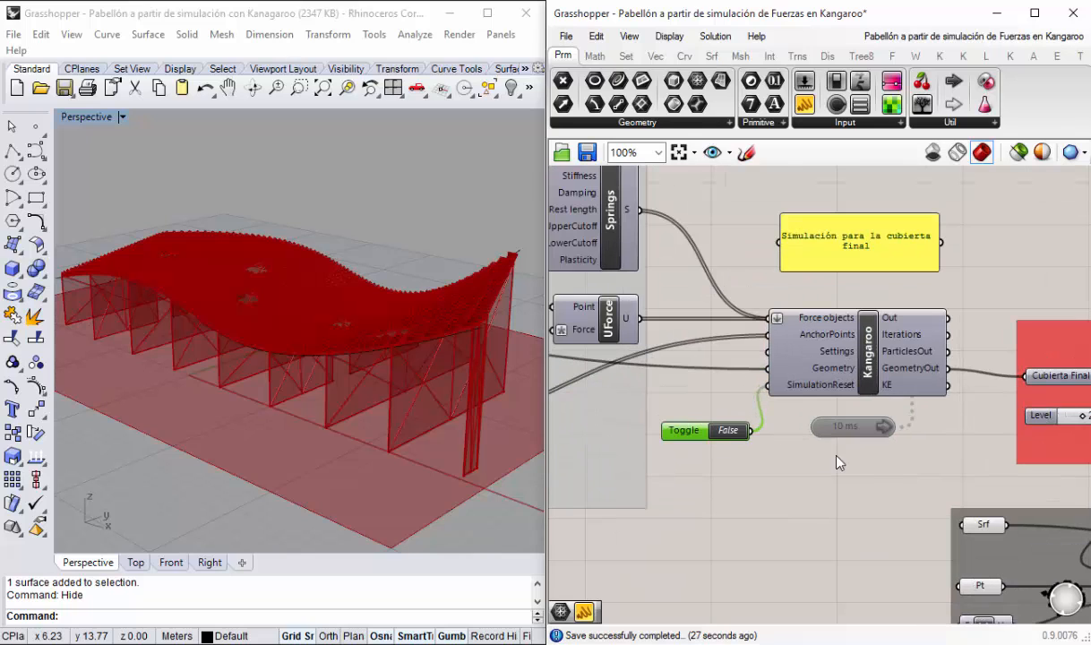
click(883, 473)
drag(840, 446, 645, 370)
click(898, 477)
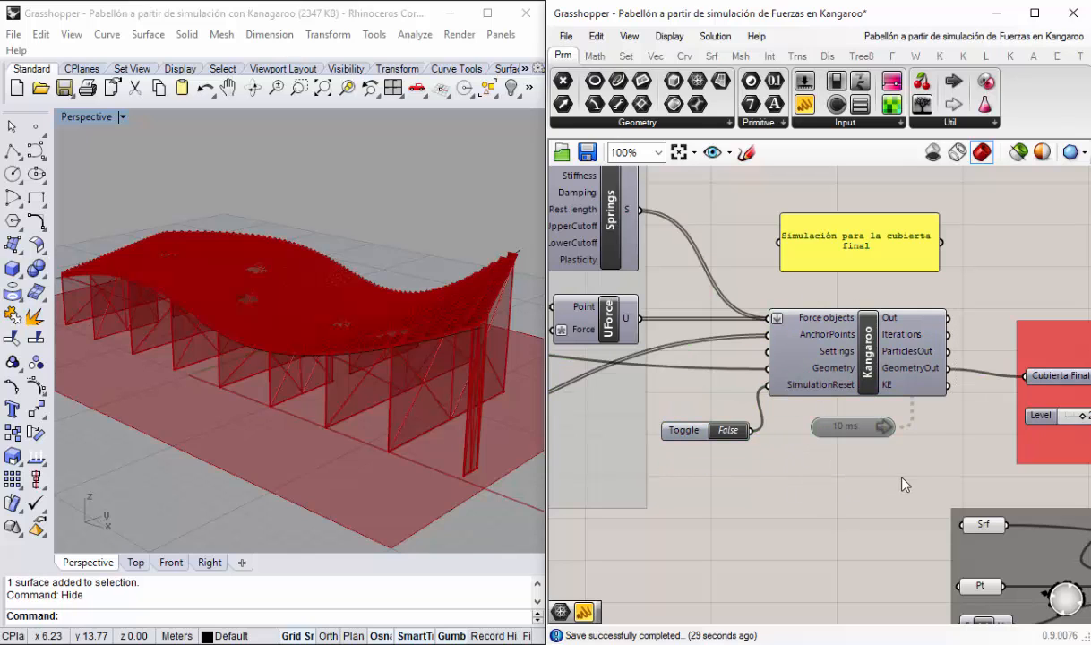
drag(903, 477, 693, 418)
click(903, 427)
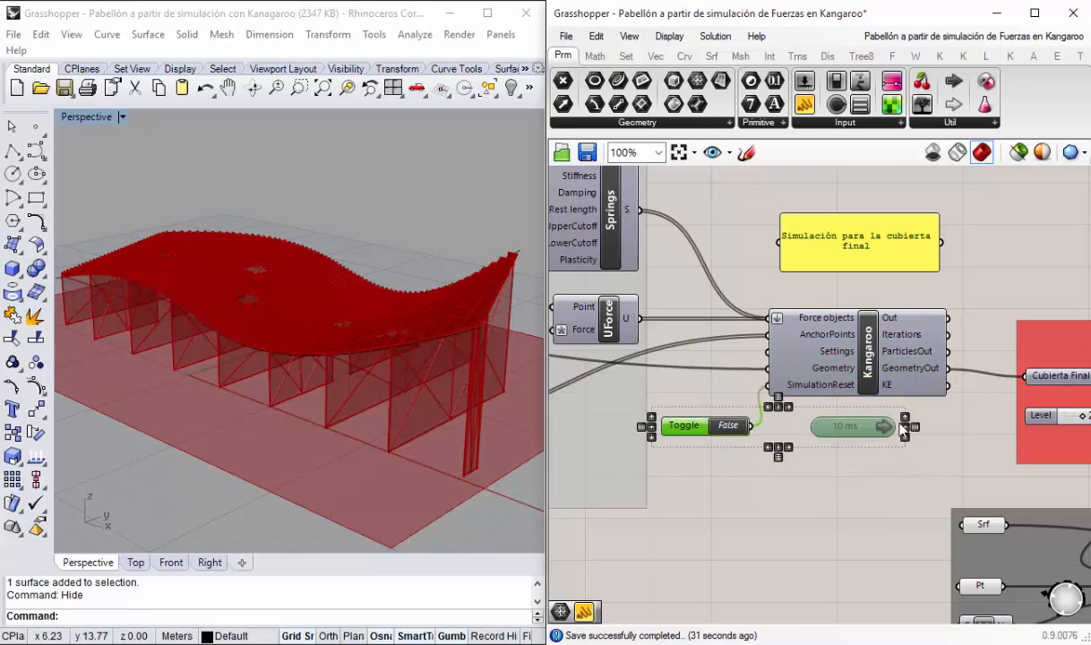
Step: Examine the force components feeding Kangaroo and inspect the pavilion roof and supports from a higher angle
click(808, 467)
scroll(808, 468, down, 3)
right_drag(741, 402, 839, 402)
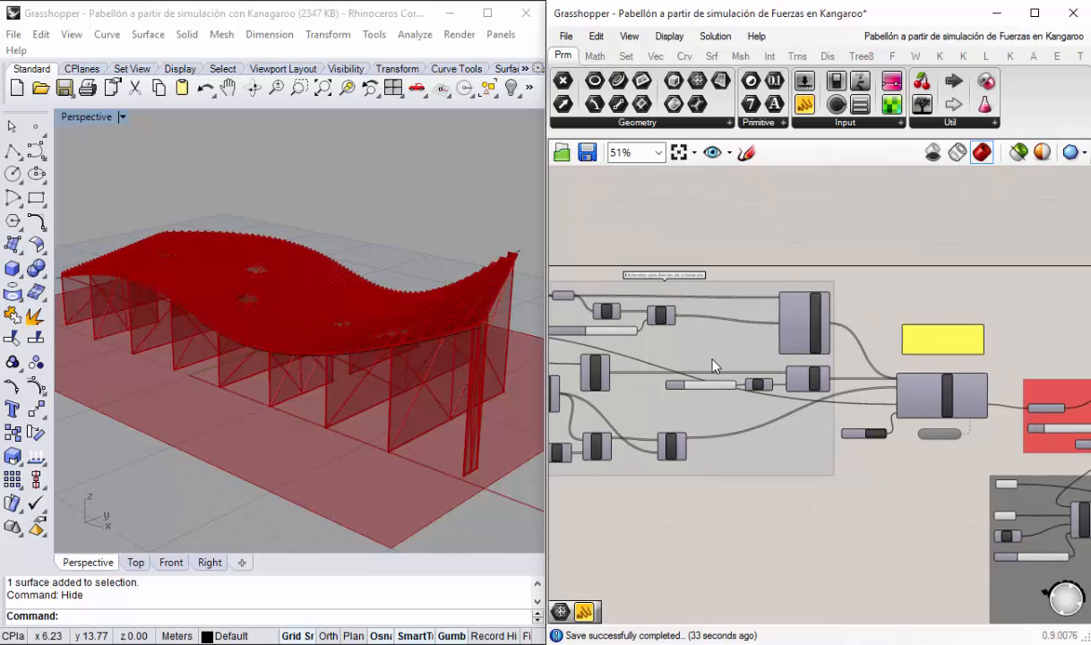
scroll(727, 385, up, 3)
scroll(782, 382, down, 1)
right_drag(1087, 427, 912, 408)
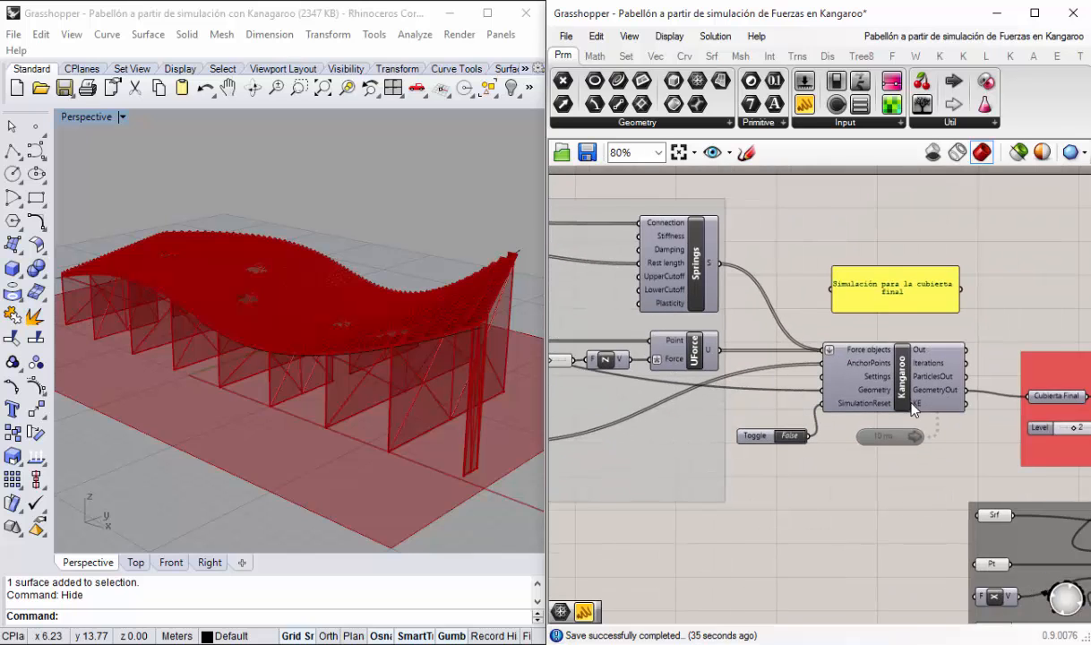
scroll(912, 409, up, 1)
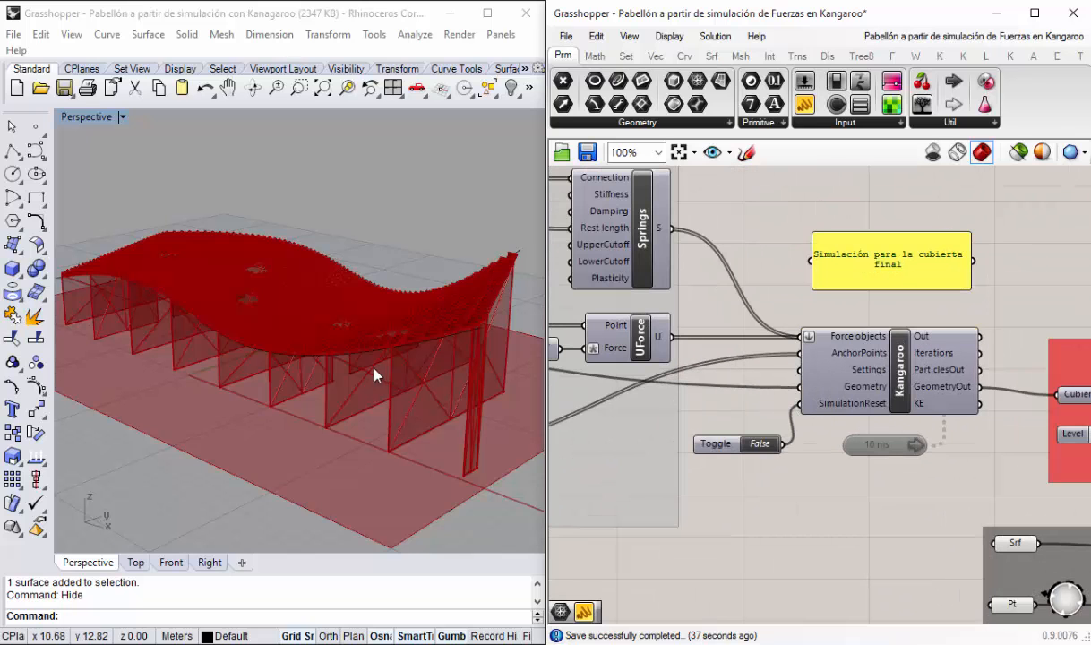
right_drag(355, 351, 428, 375)
right_drag(389, 428, 406, 400)
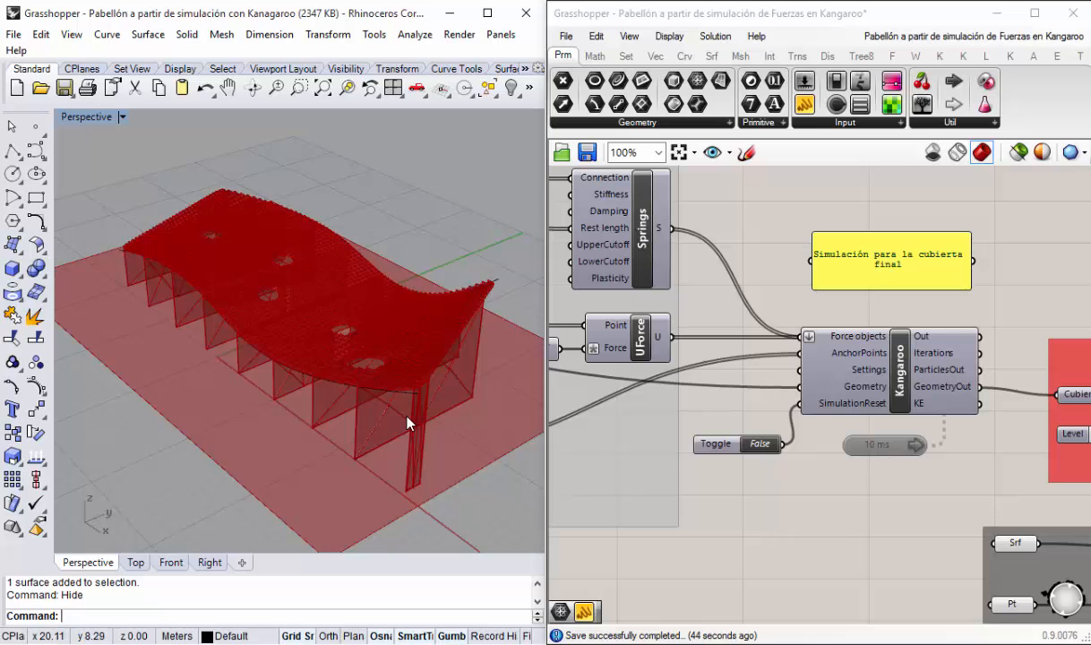
right_drag(361, 414, 380, 420)
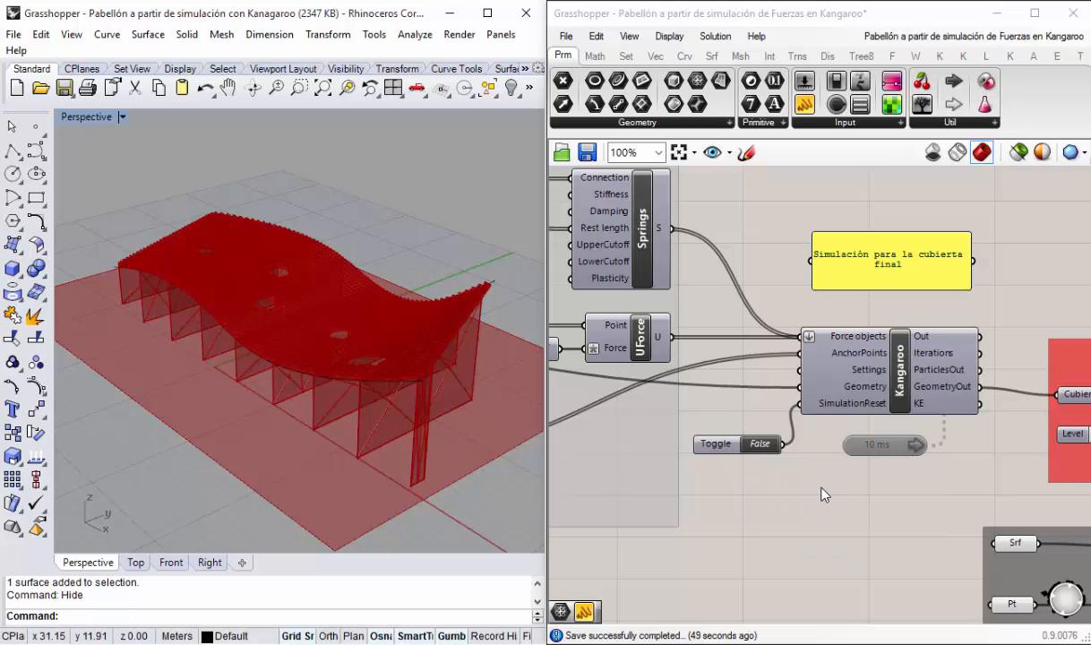
Step: Place the yellow simulation note directly above the Kangaroo component and widen it to match the component's width
right_drag(821, 488, 796, 462)
drag(861, 240, 847, 268)
drag(932, 276, 950, 280)
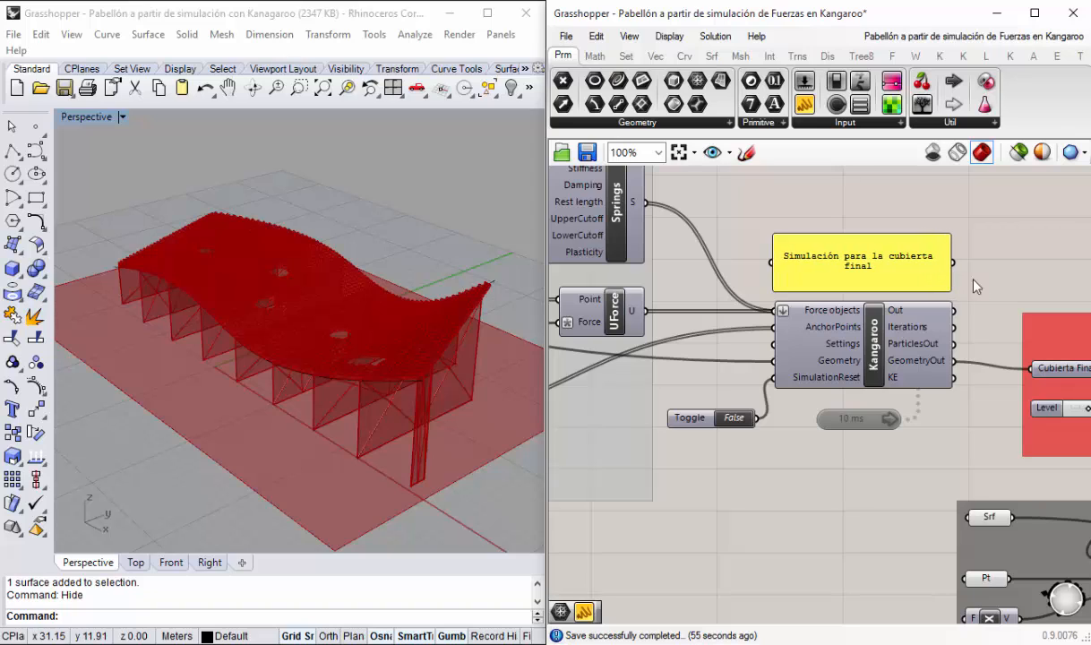
Step: Delete the Toggle and Timer beneath the Kangaroo component and close the Kangaroo control window
drag(933, 451, 655, 392)
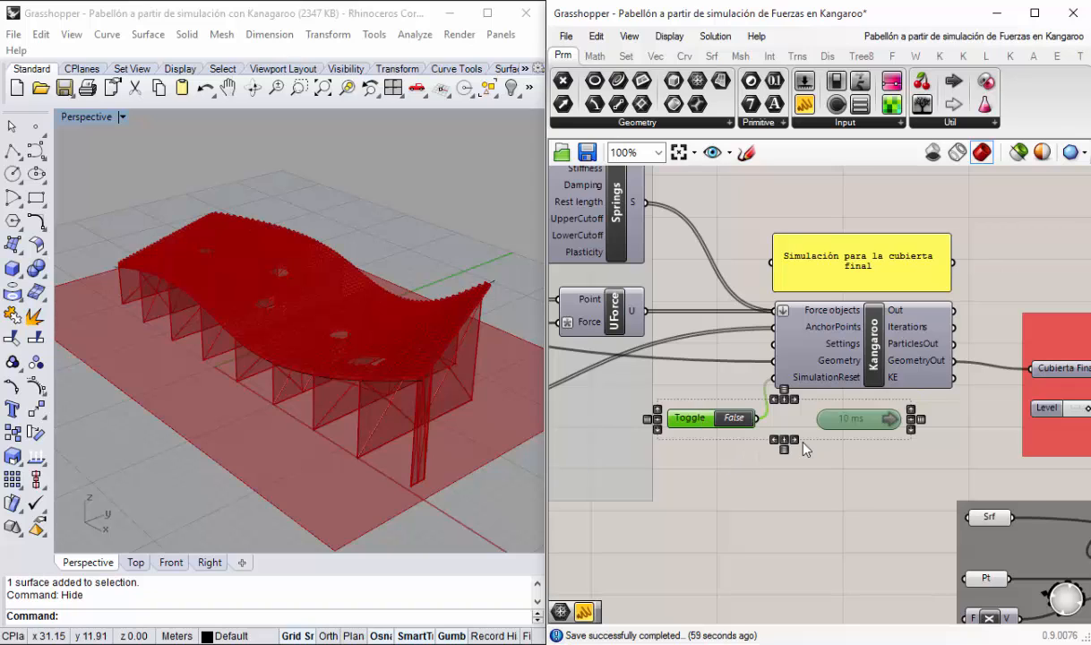
click(844, 487)
drag(902, 464, 688, 392)
key(Delete)
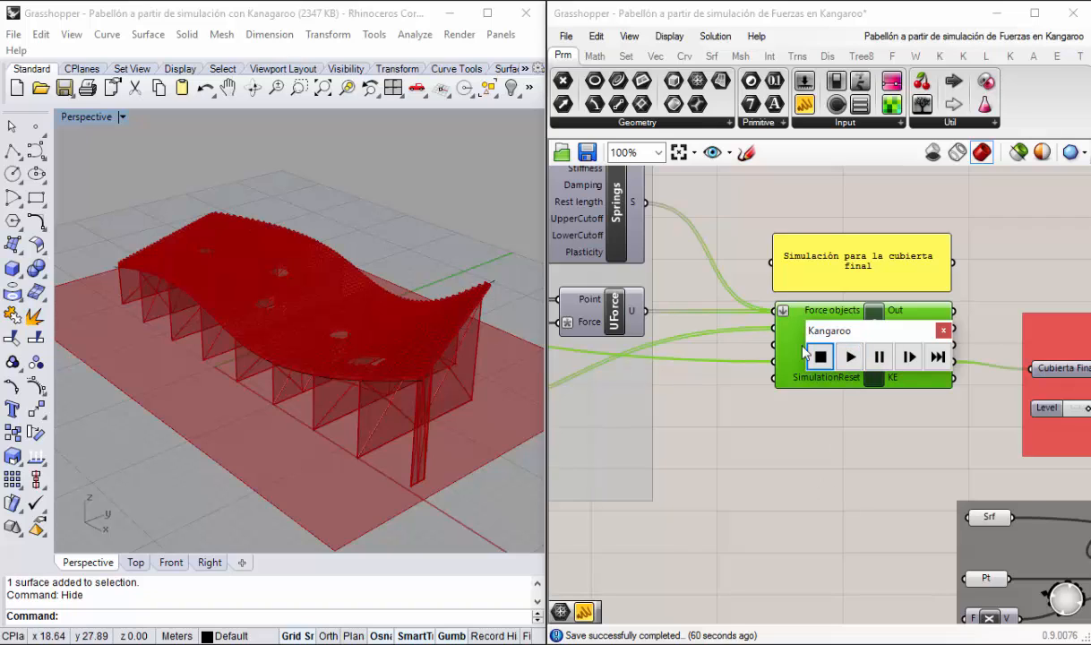
click(943, 330)
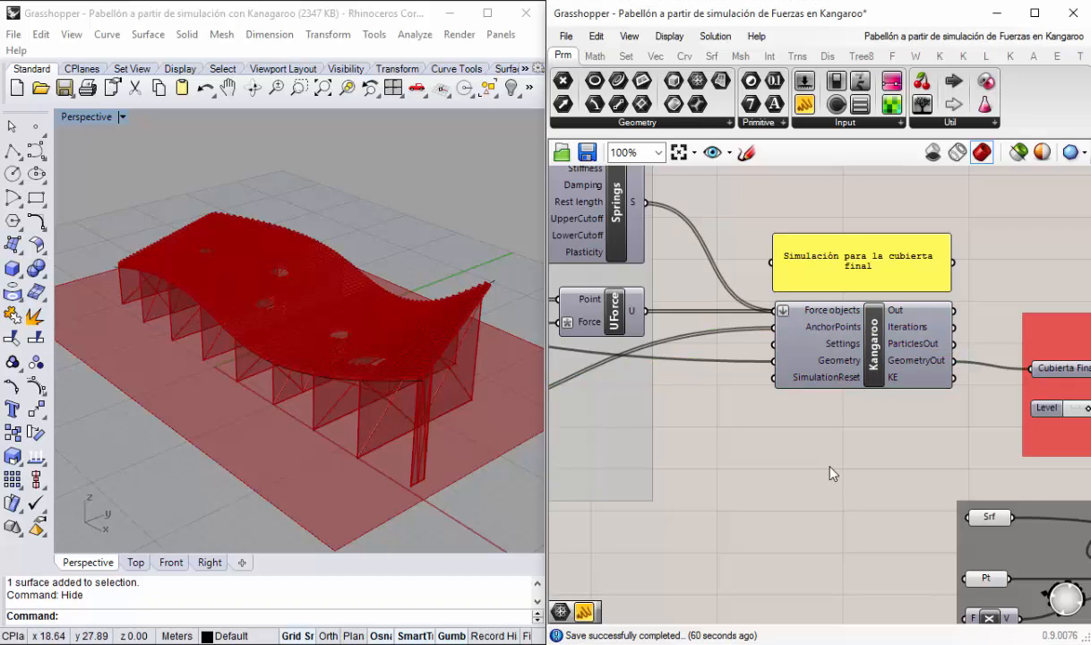
Step: Review the Kangaroo definition and roof model, and compare them with the reference render of the pavilion
scroll(706, 452, up, 1)
scroll(808, 402, down, 4)
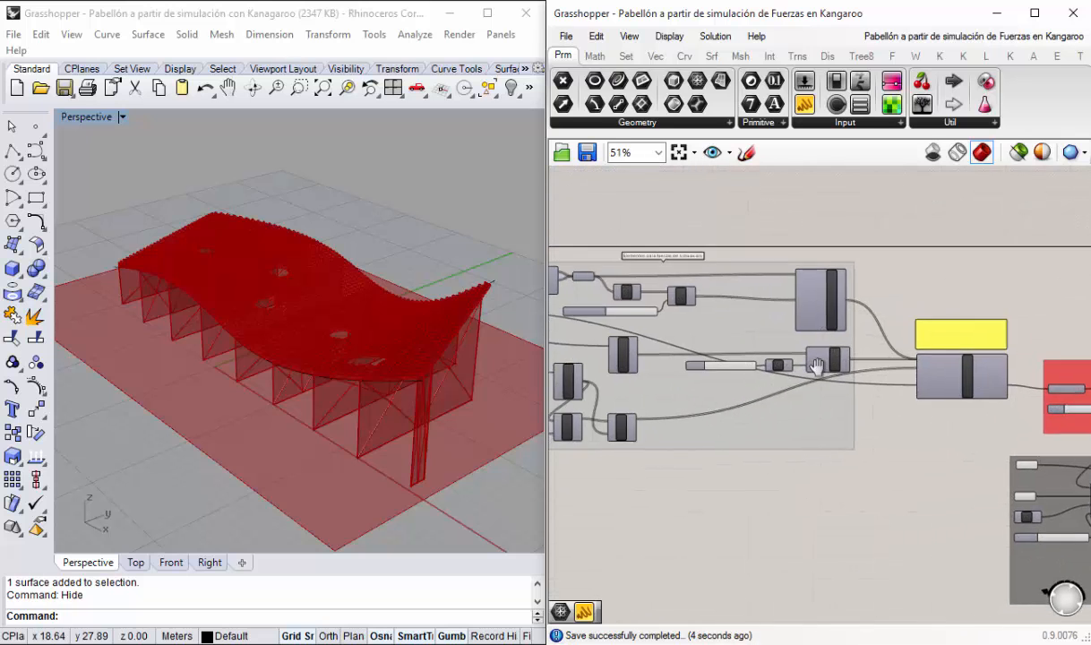
right_drag(817, 366, 844, 360)
scroll(843, 367, down, 1)
scroll(826, 370, up, 4)
right_drag(958, 396, 787, 369)
scroll(802, 348, down, 2)
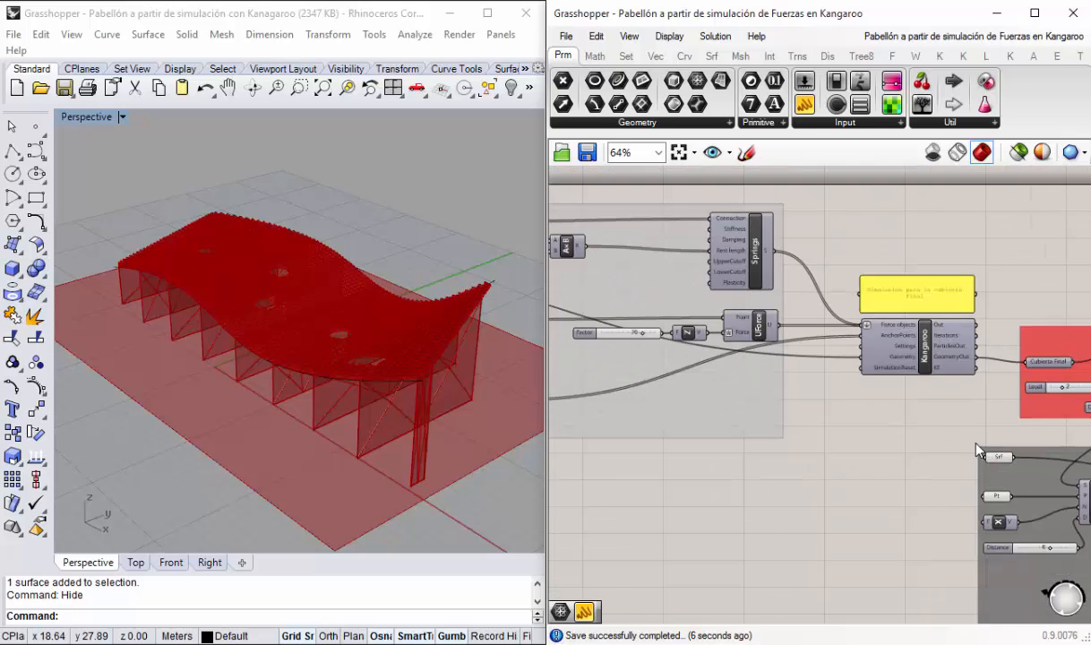
right_drag(976, 449, 842, 408)
right_drag(308, 356, 386, 381)
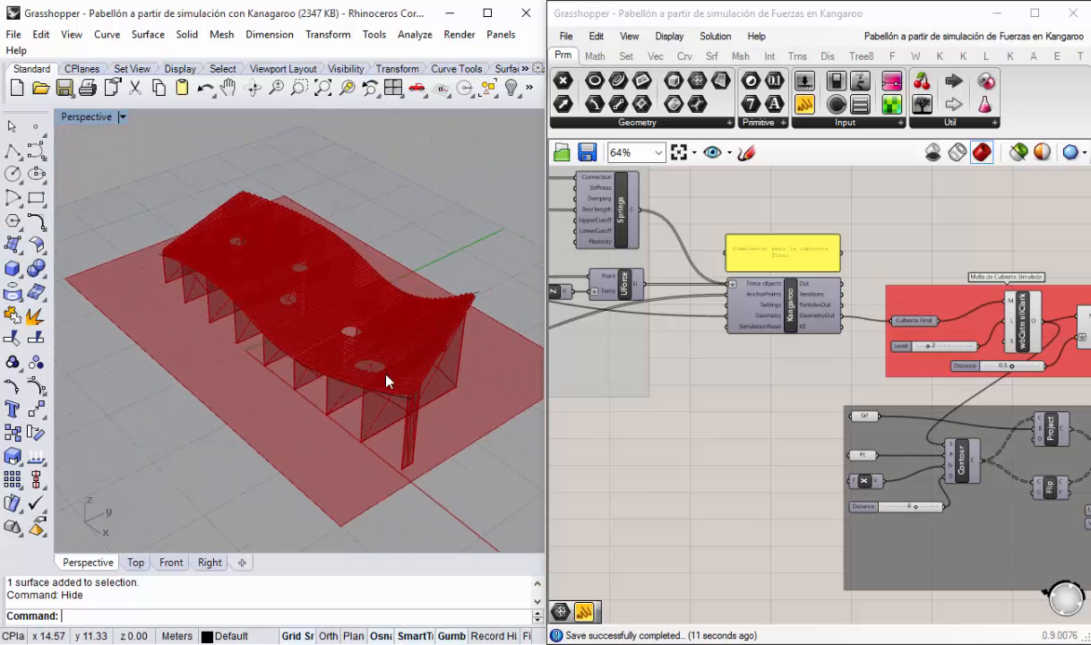
scroll(386, 381, up, 2)
right_drag(726, 359, 768, 381)
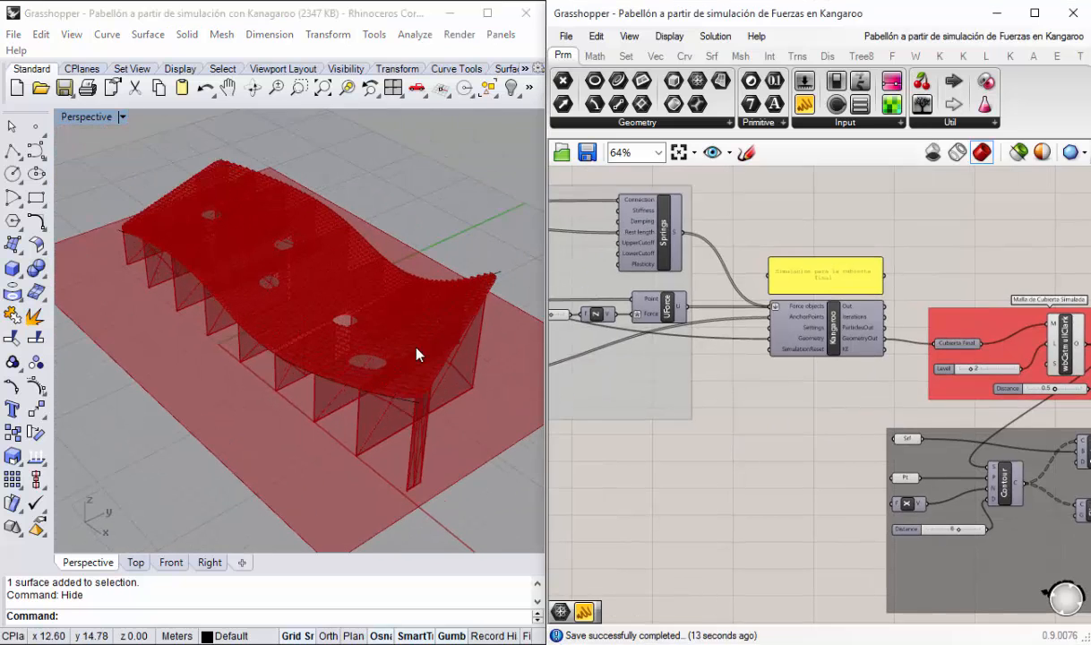
right_drag(416, 355, 93, 219)
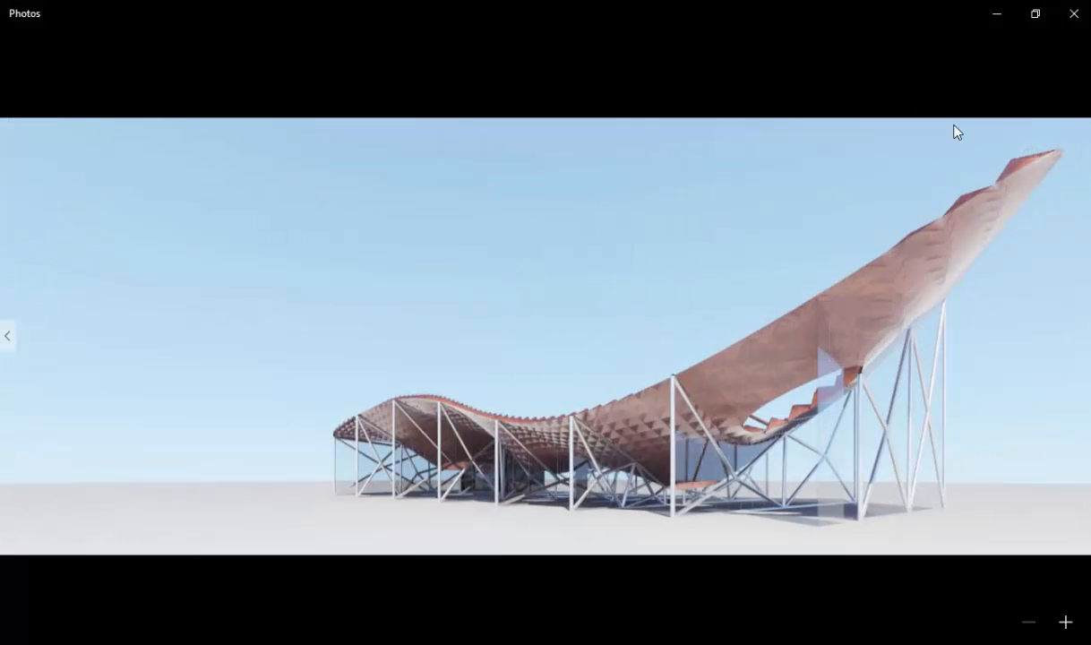
click(998, 14)
Step: Set the Factor slider that drives the UForce Z vector to 75
right_drag(634, 219, 875, 231)
scroll(776, 349, up, 2)
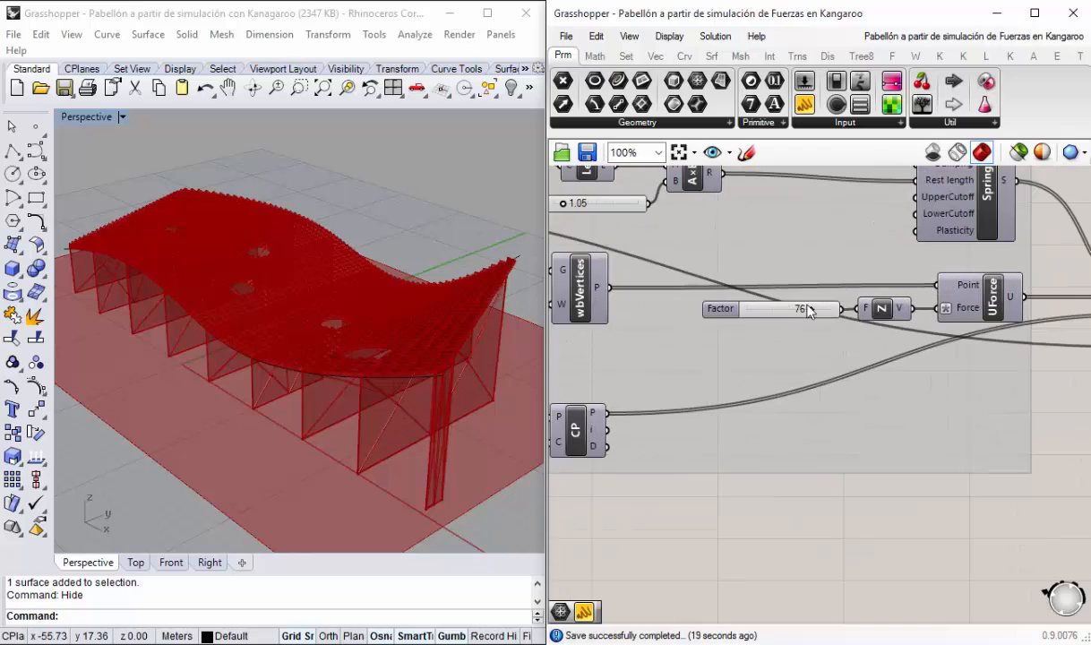
scroll(807, 309, up, 3)
double_click(800, 320)
text(75)
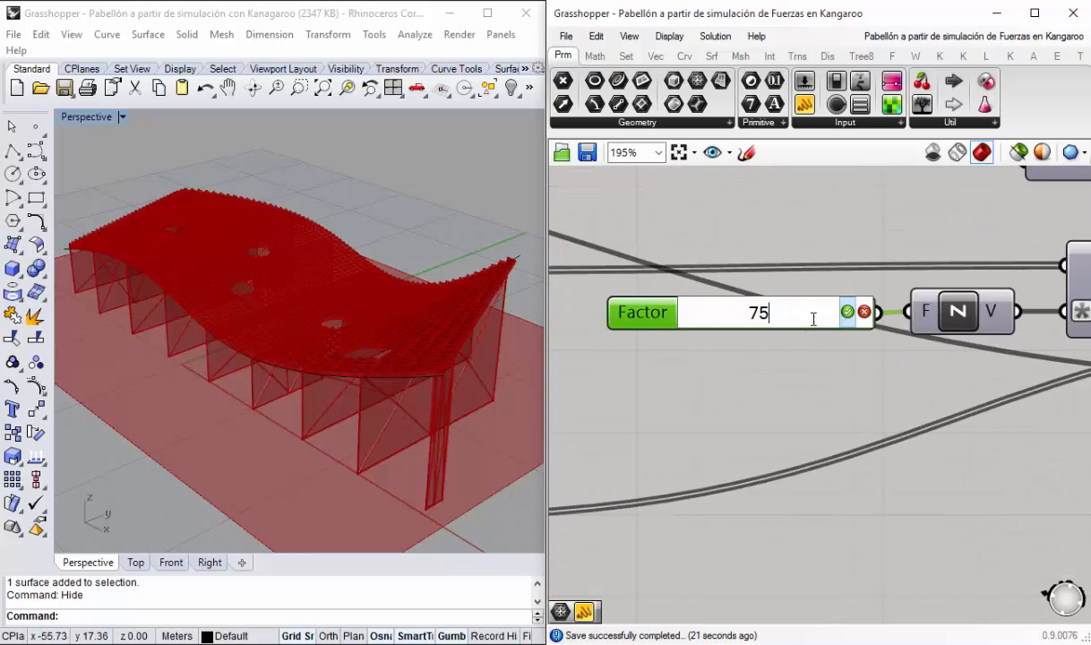
click(847, 312)
Step: Set the Factor de Tensión slider for the springs' rest length to 1.1
scroll(821, 353, down, 5)
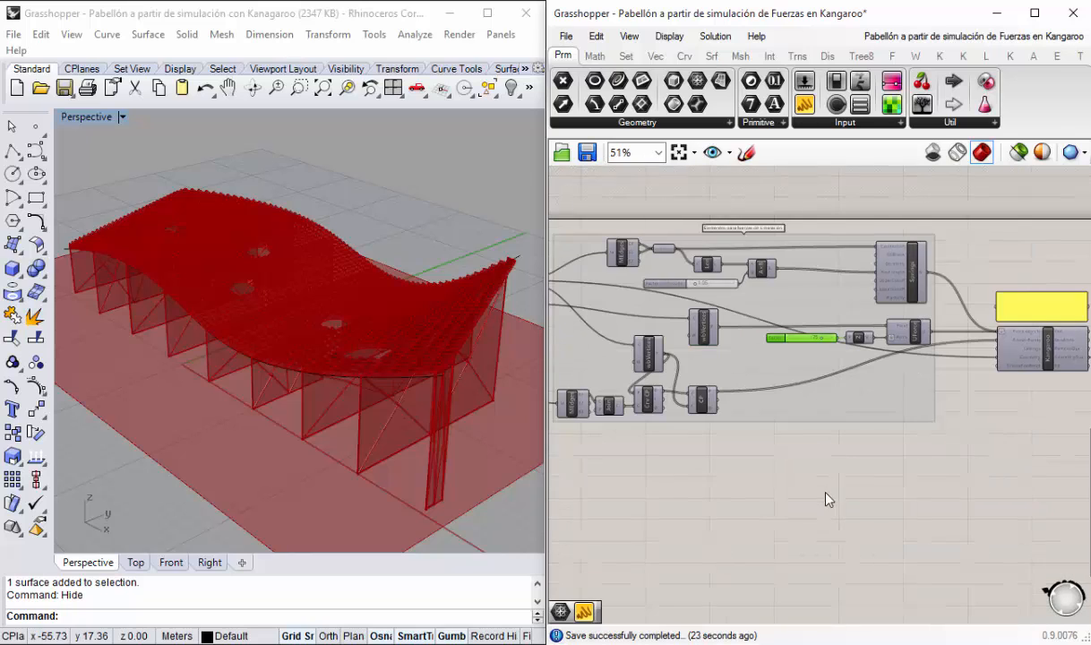
right_drag(704, 460, 743, 468)
scroll(746, 298, up, 5)
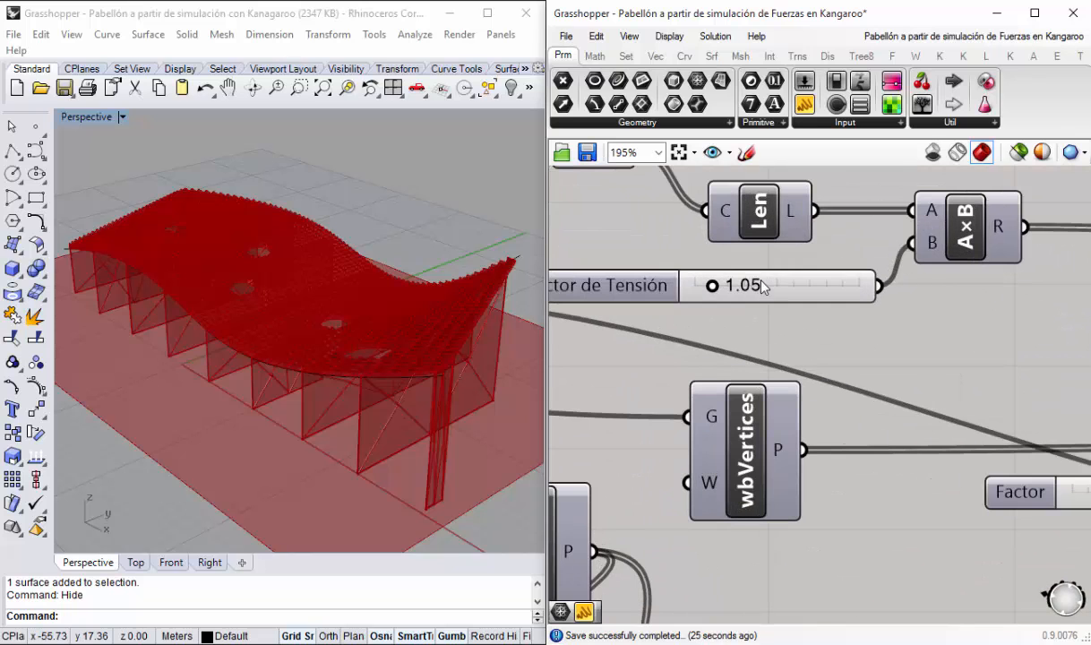
double_click(770, 284)
text(1.1)
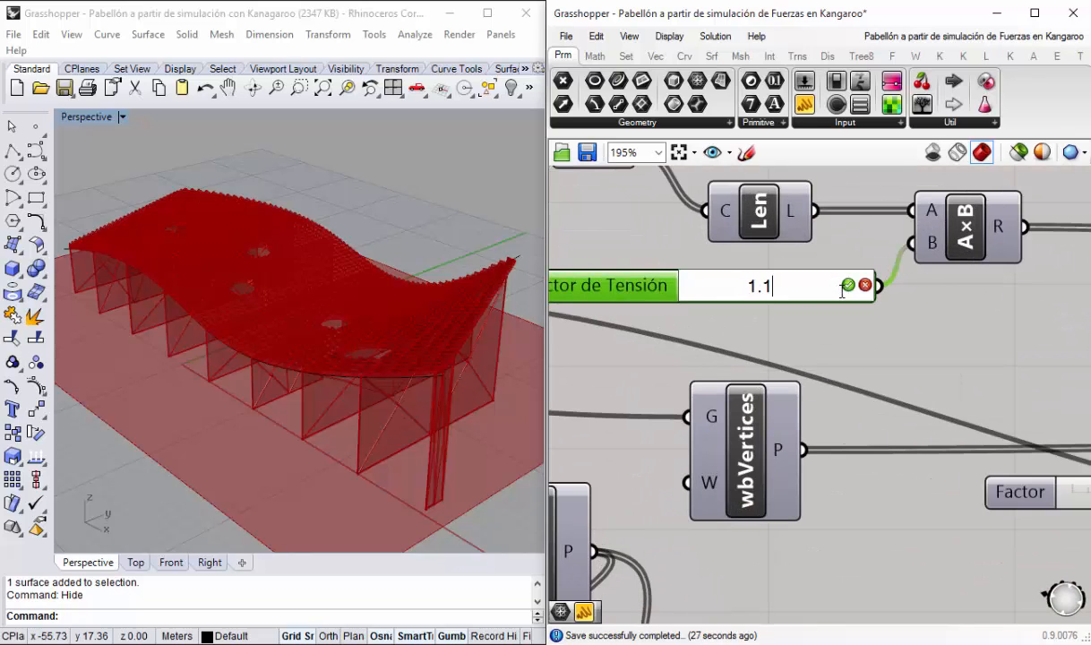
key(Return)
Step: Inspect the Mesh UV and wbReroute geometry from the Geometria a Afectar group in the perspective view
scroll(824, 300, down, 2)
scroll(827, 314, down, 3)
right_drag(948, 342, 832, 332)
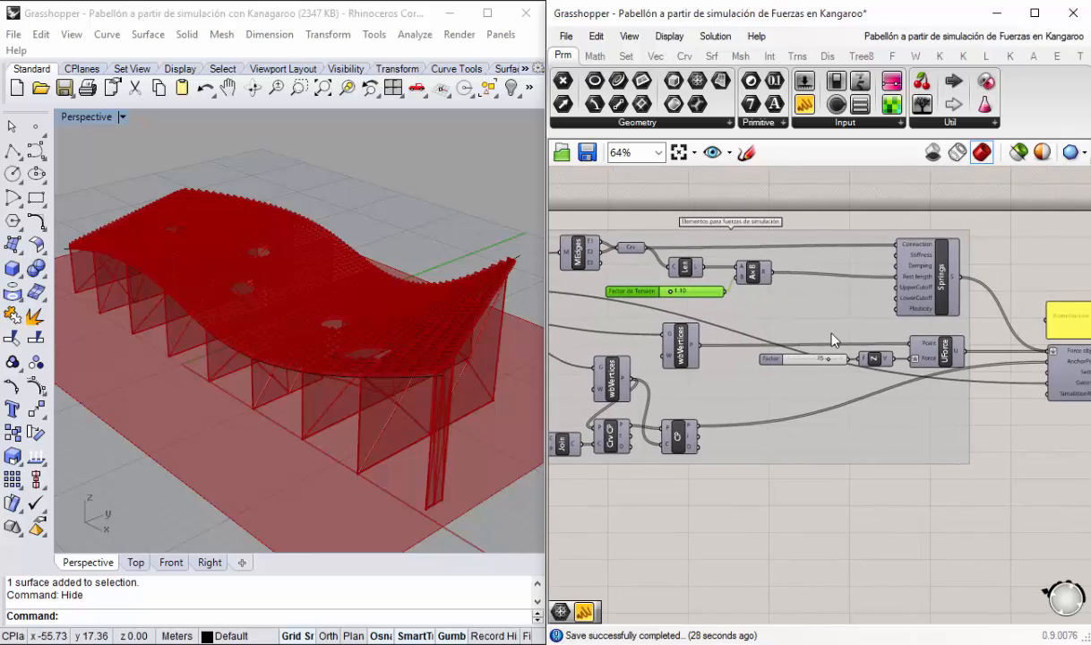
scroll(939, 256, up, 2)
scroll(883, 309, down, 4)
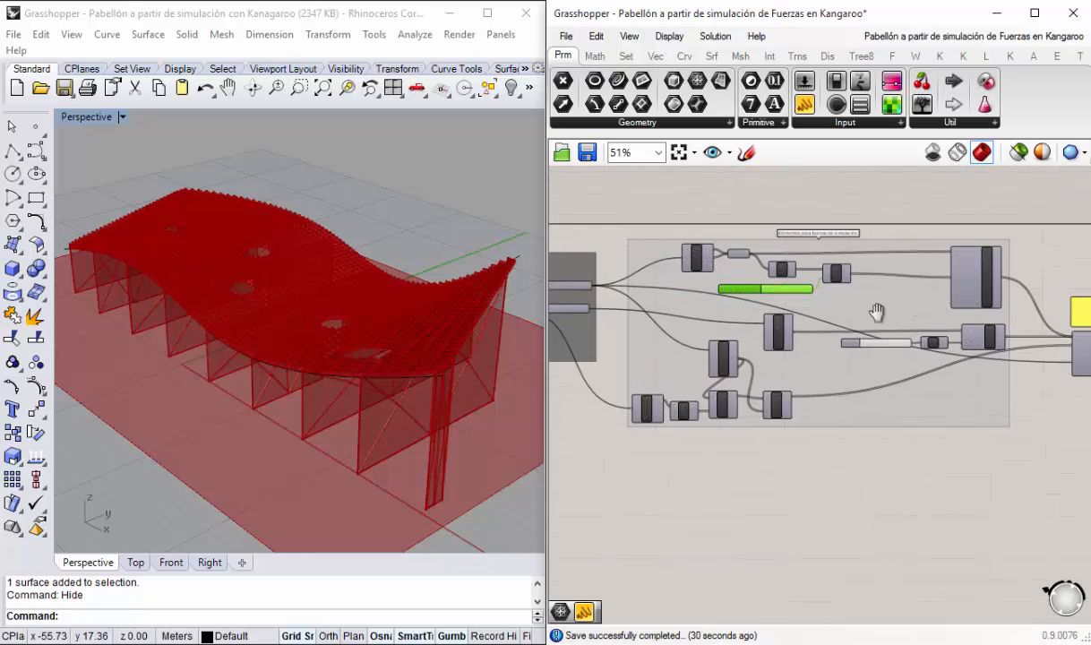
scroll(681, 341, up, 4)
scroll(712, 367, down, 1)
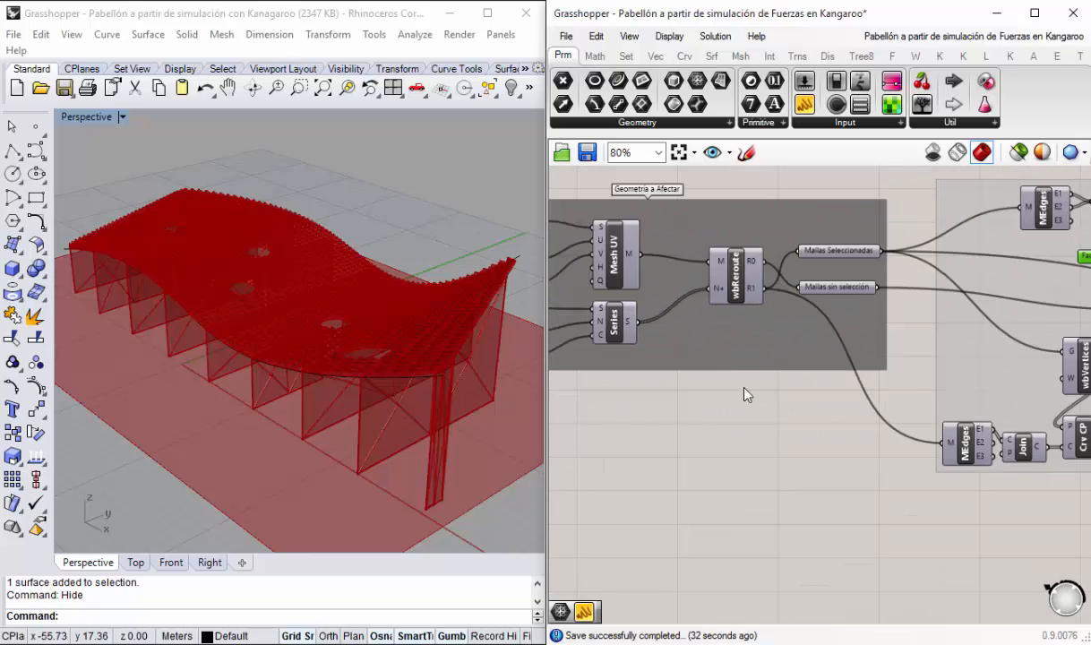
click(632, 258)
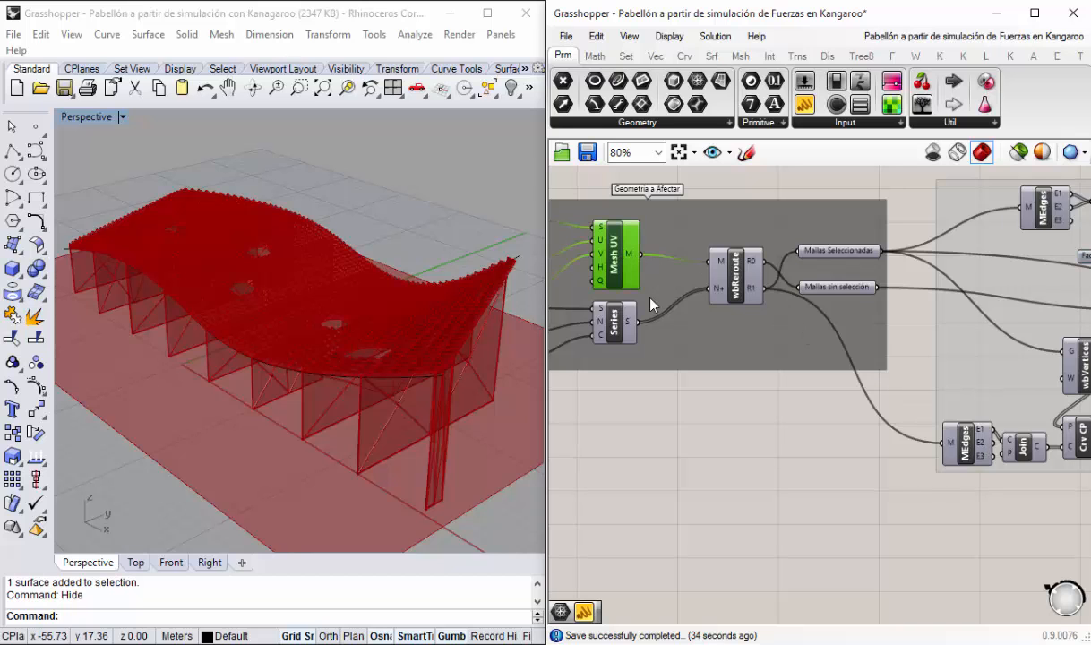
right_drag(305, 299, 434, 287)
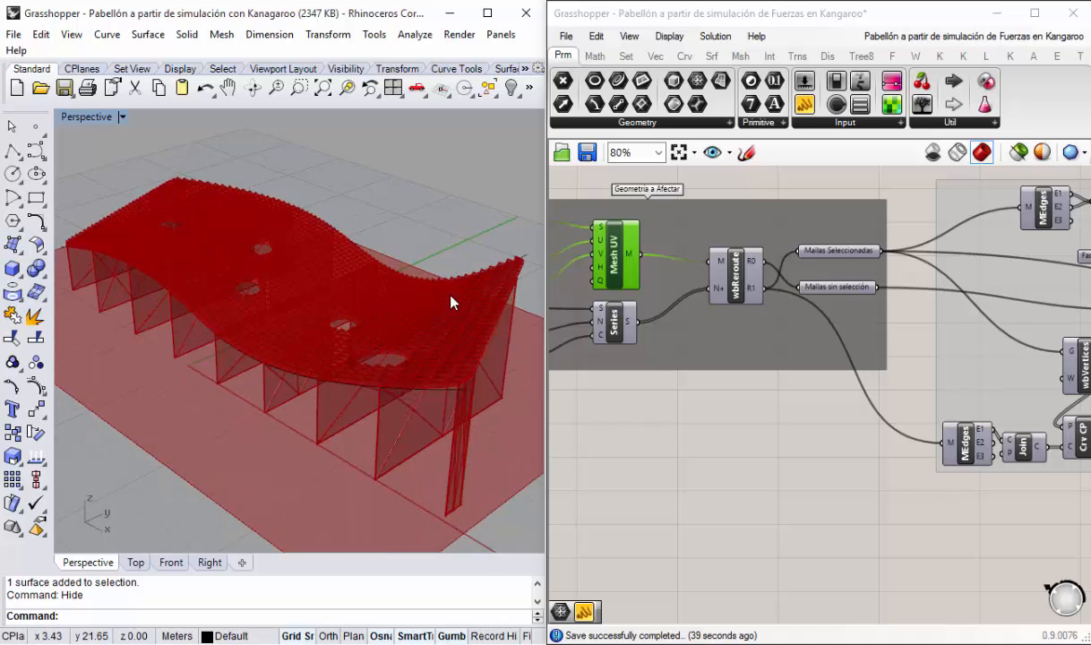
click(726, 281)
right_drag(403, 309, 338, 343)
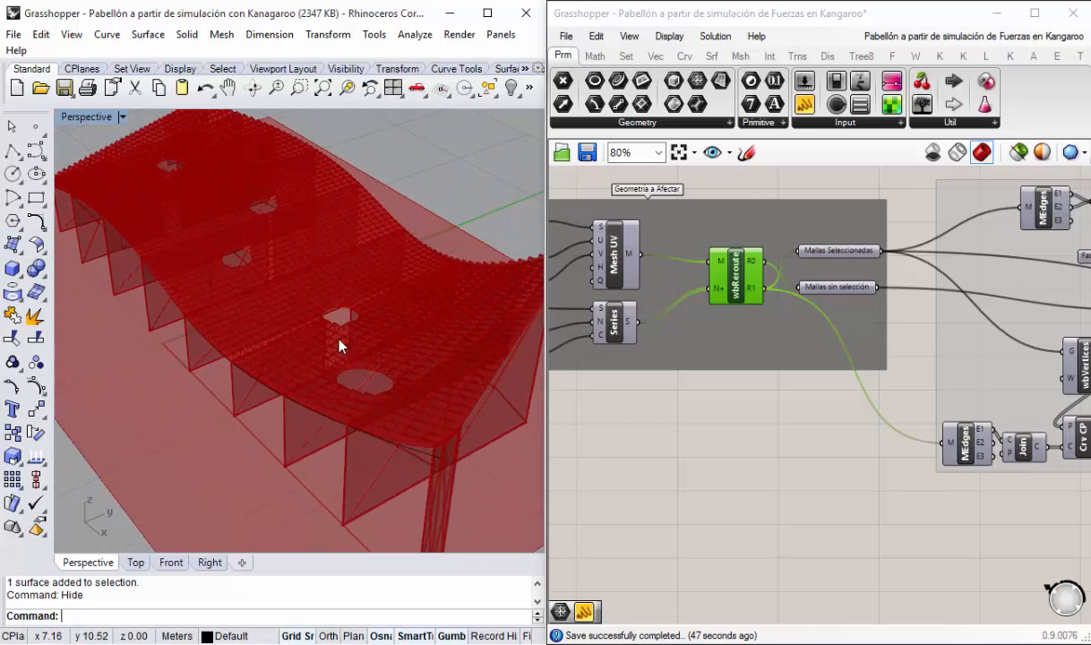
click(663, 457)
Step: Open the Kangaroo simulation controls and run the simulation with the new force and tension factors
scroll(692, 369, down, 2)
right_drag(1029, 432, 648, 389)
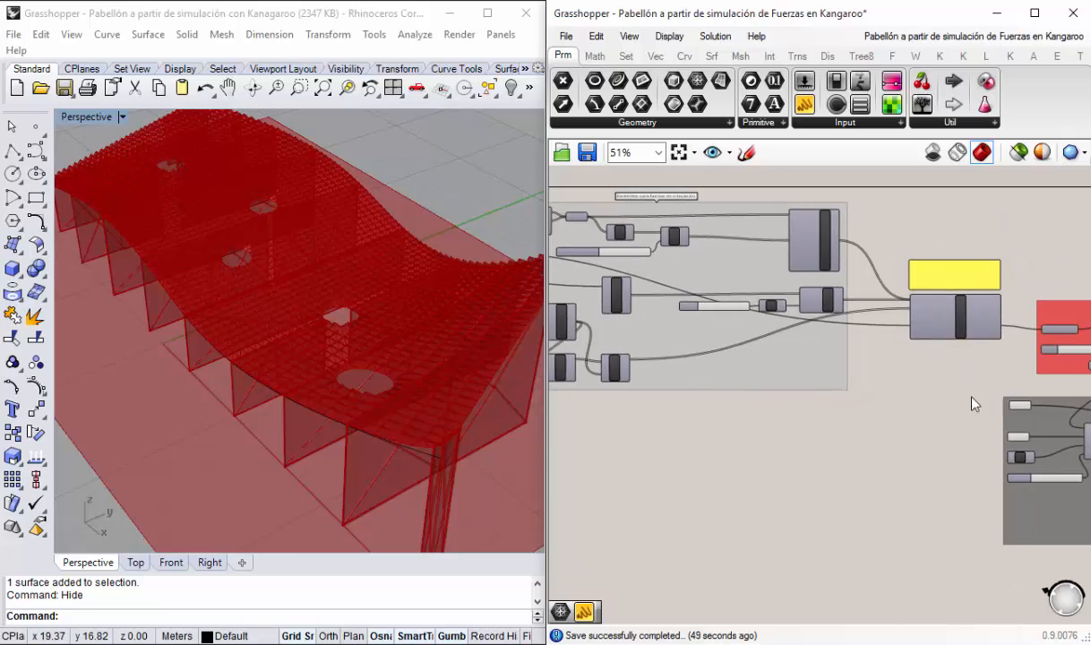
right_drag(971, 376, 874, 376)
scroll(871, 347, up, 4)
right_click(855, 288)
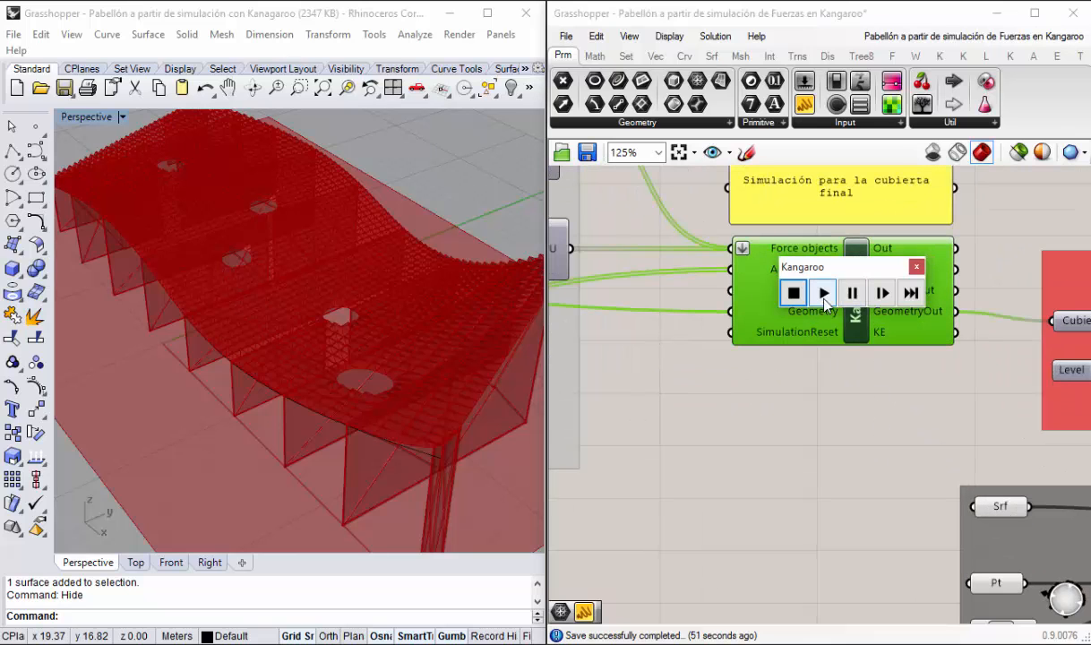
click(825, 293)
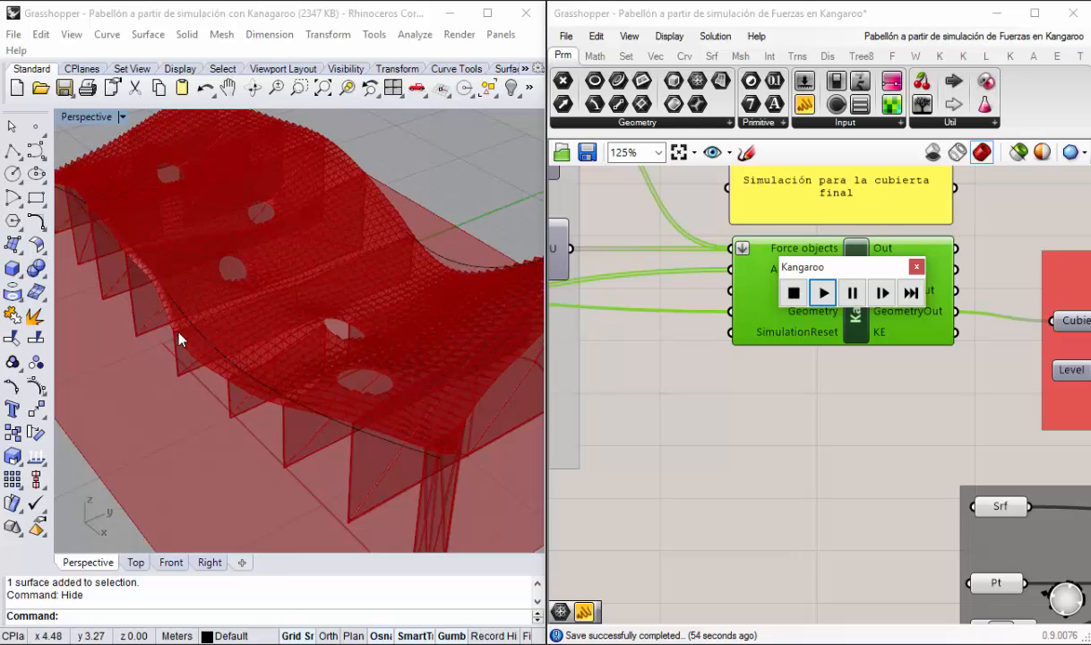
Step: Inspect the deforming roof mesh from above and stop the Kangaroo simulation
click(239, 337)
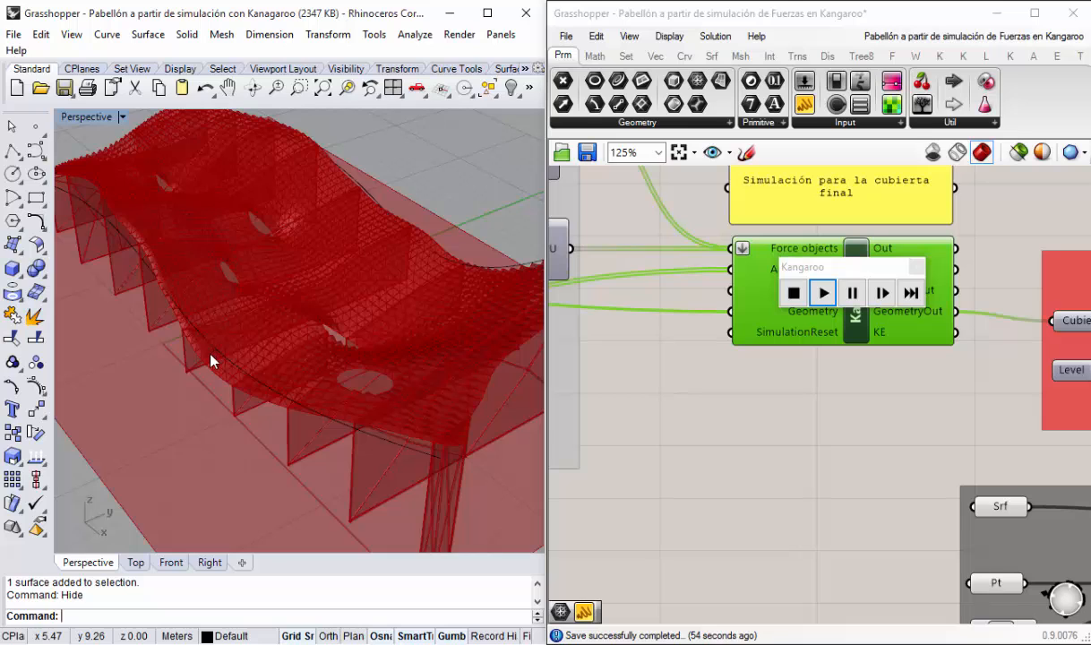
right_drag(164, 378, 201, 405)
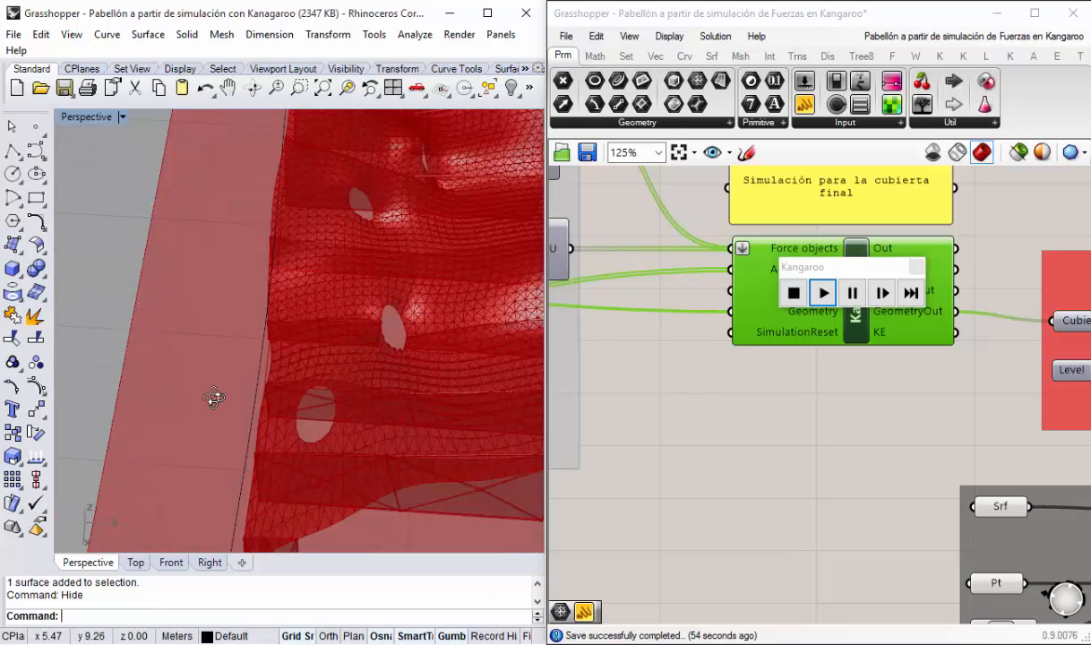
scroll(226, 379, down, 3)
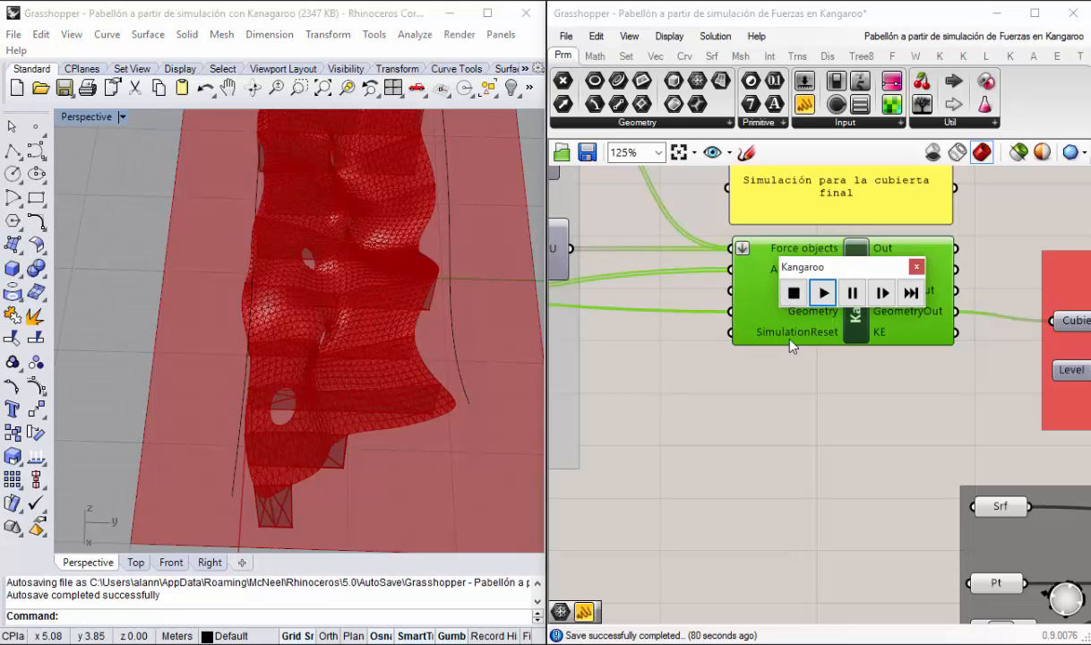
click(794, 293)
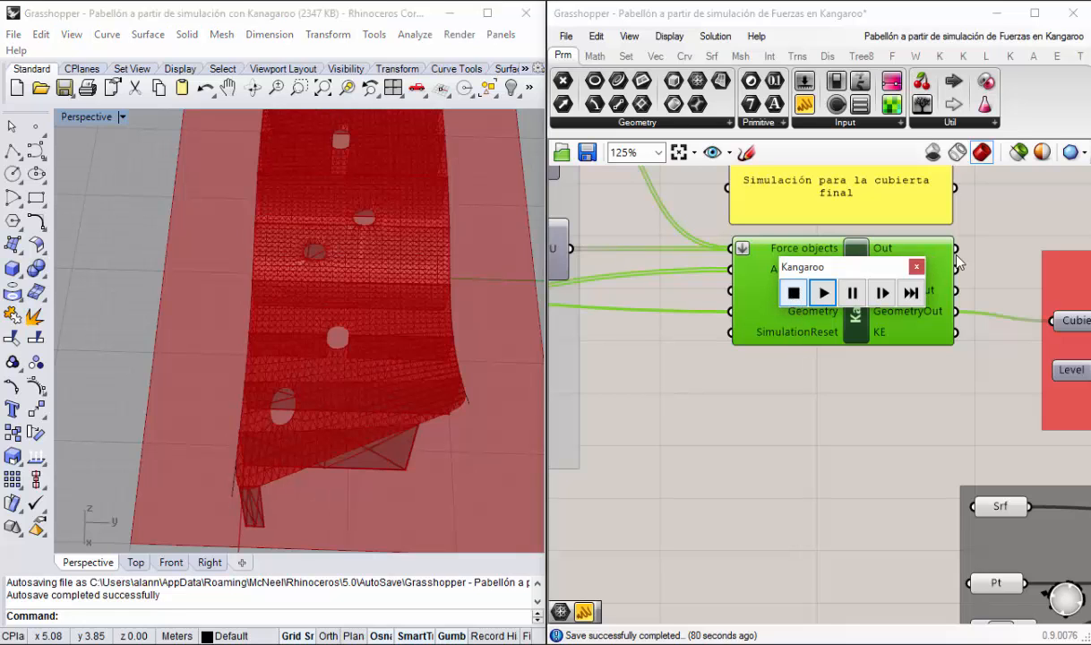
Step: Close the Kangaroo controls and turn on the preview of the Mesh UV component in the Geometría a Afectar group
click(917, 267)
scroll(952, 367, down, 5)
right_drag(757, 402, 933, 367)
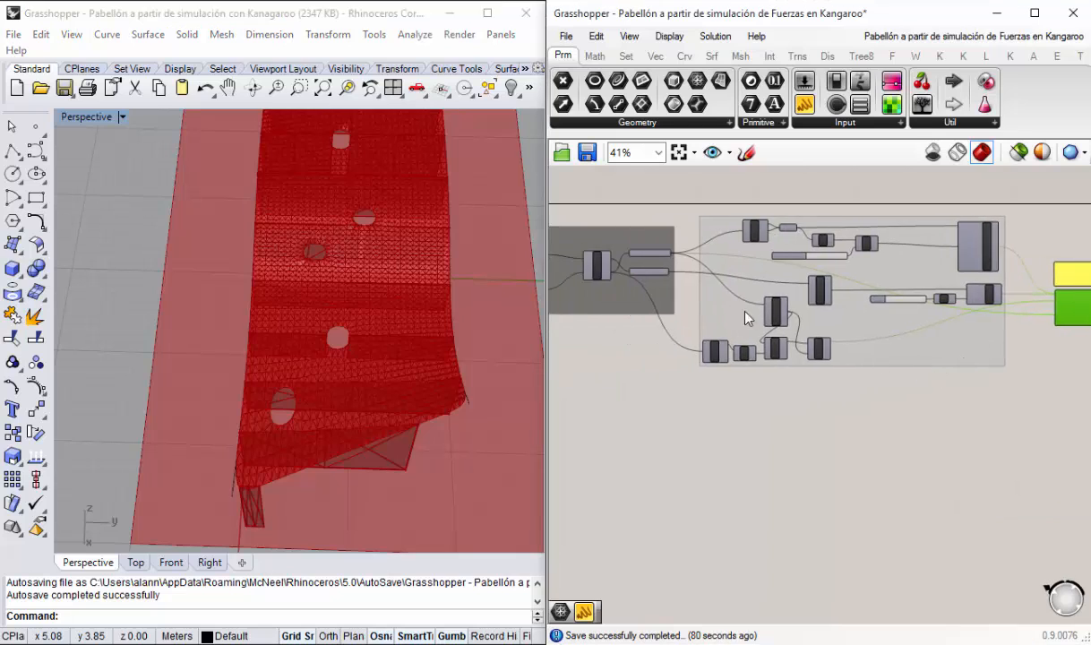
scroll(744, 318, up, 4)
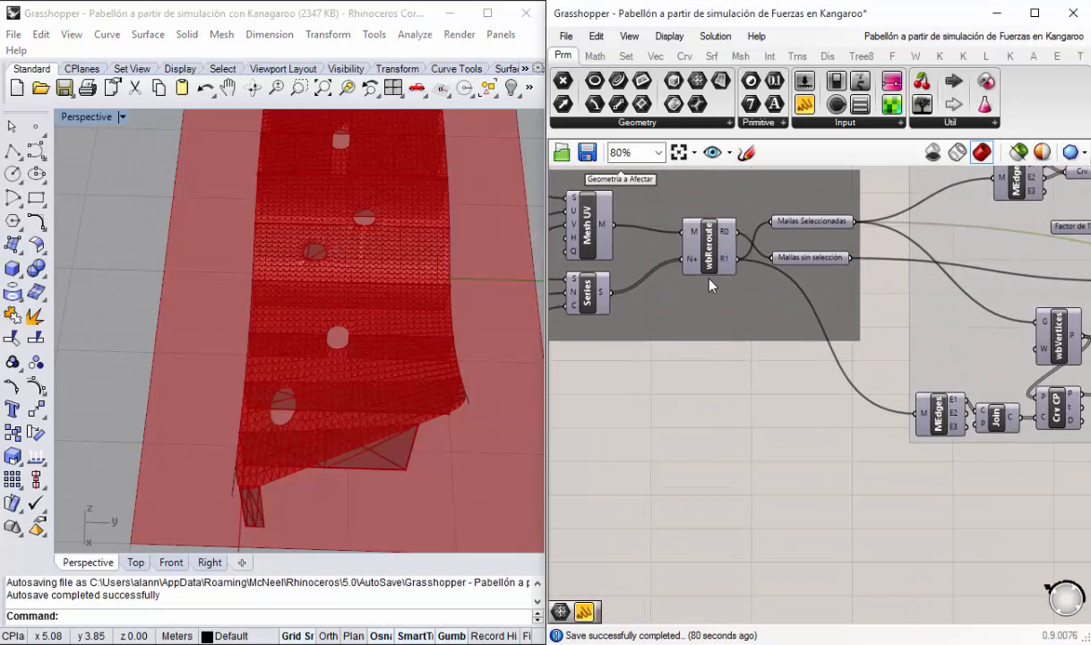
mouse_move(726, 263)
click(708, 253)
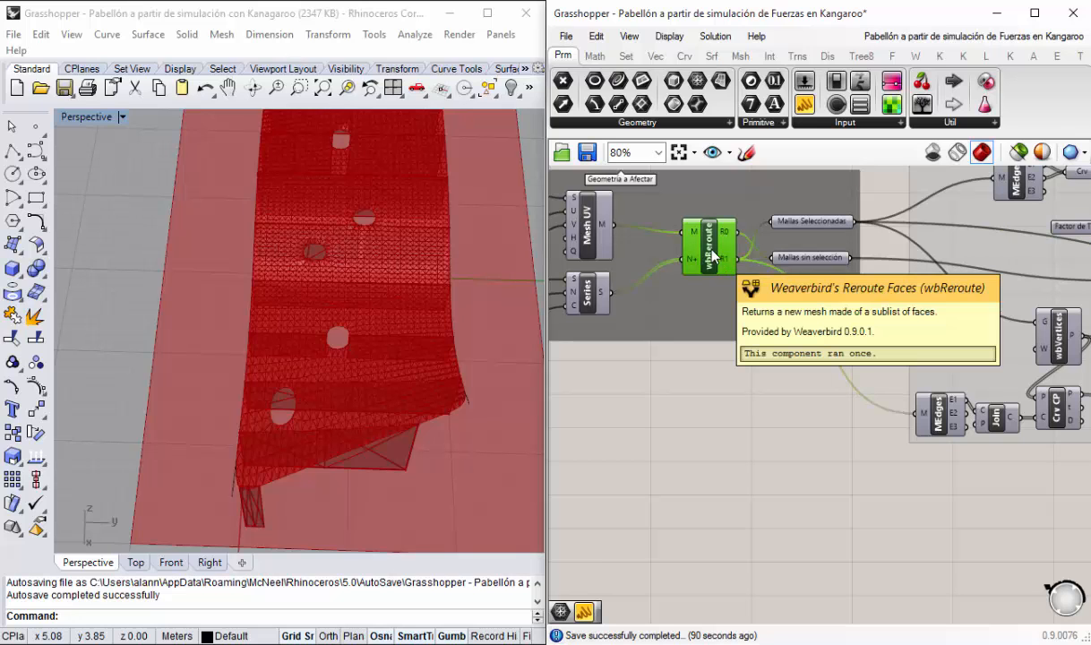
click(593, 225)
right_click(593, 223)
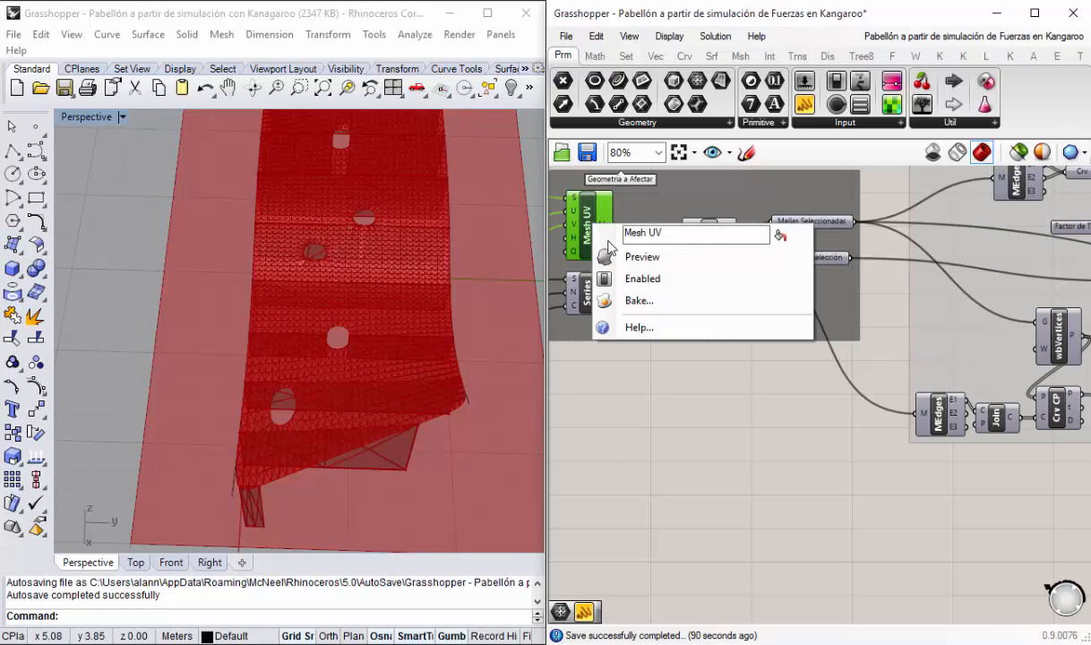
click(611, 256)
right_drag(389, 215, 367, 340)
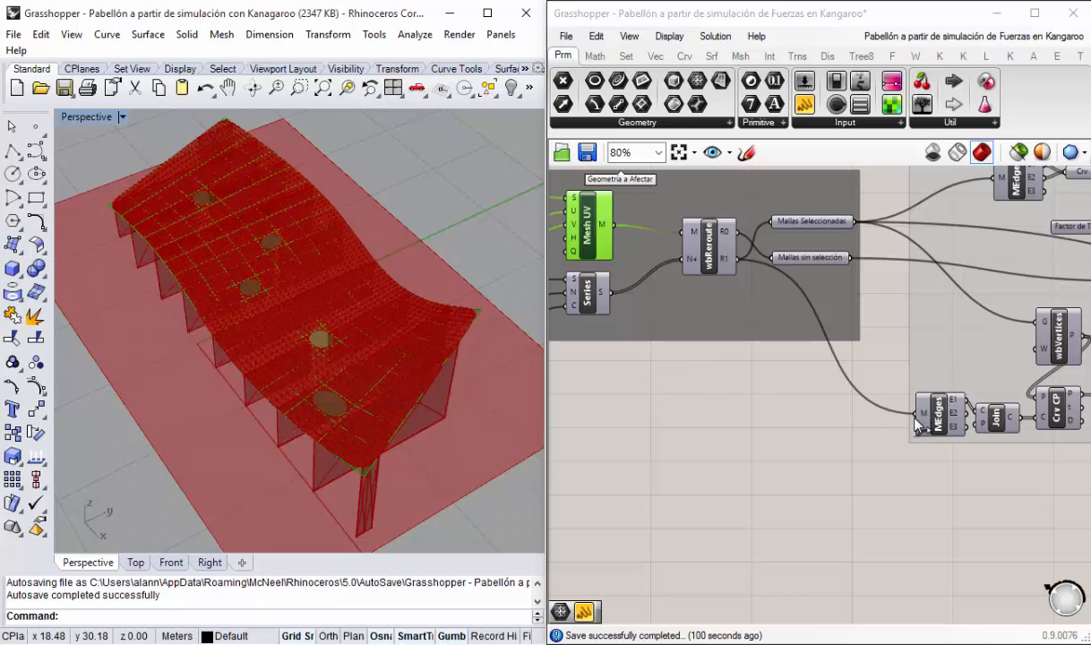
Step: Disconnect wbReroute from the lower MEdges component's mesh input and connect the Mesh UV output to it instead
click(945, 416)
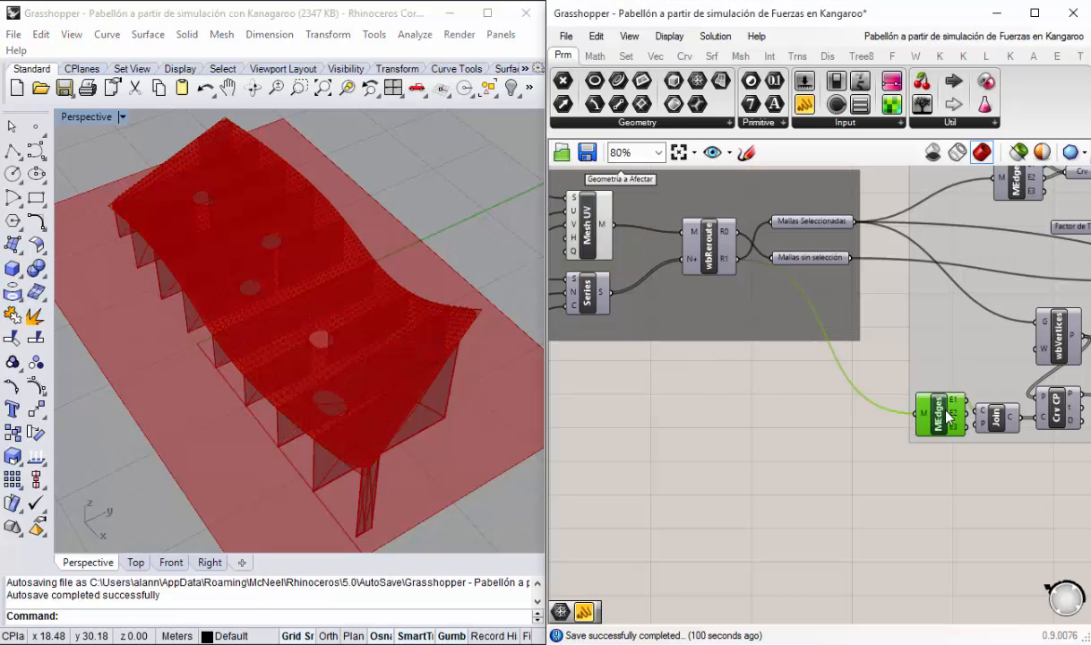
ctrl+drag(915, 415, 738, 261)
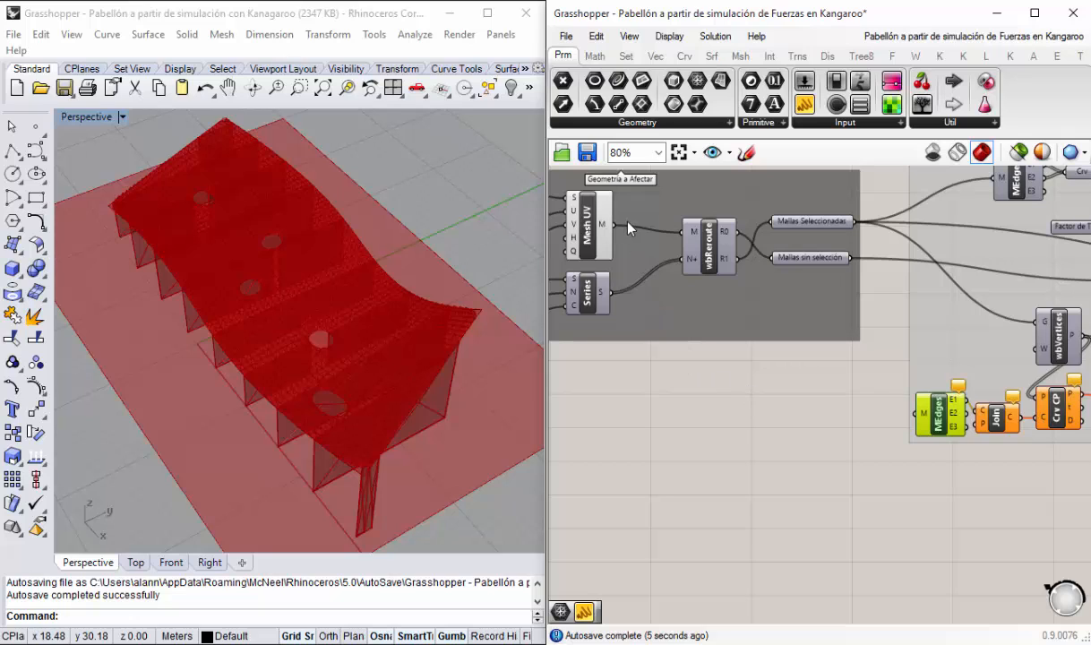
drag(736, 258, 923, 417)
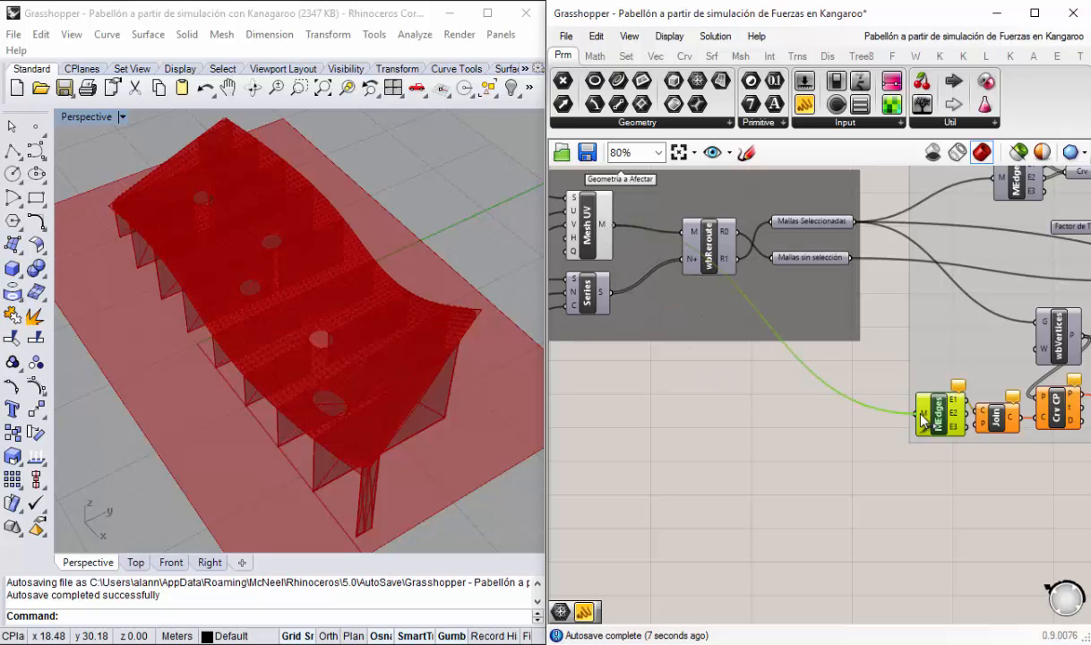
click(731, 463)
Step: Open the Kangaroo simulation controls, save the definition and run the simulation with the rewired anchor edges
mouse_move(977, 398)
right_down()
mouse_move(789, 383)
mouse_move(806, 420)
mouse_move(754, 394)
right_up()
right_drag(958, 393, 777, 391)
scroll(898, 365, up, 1)
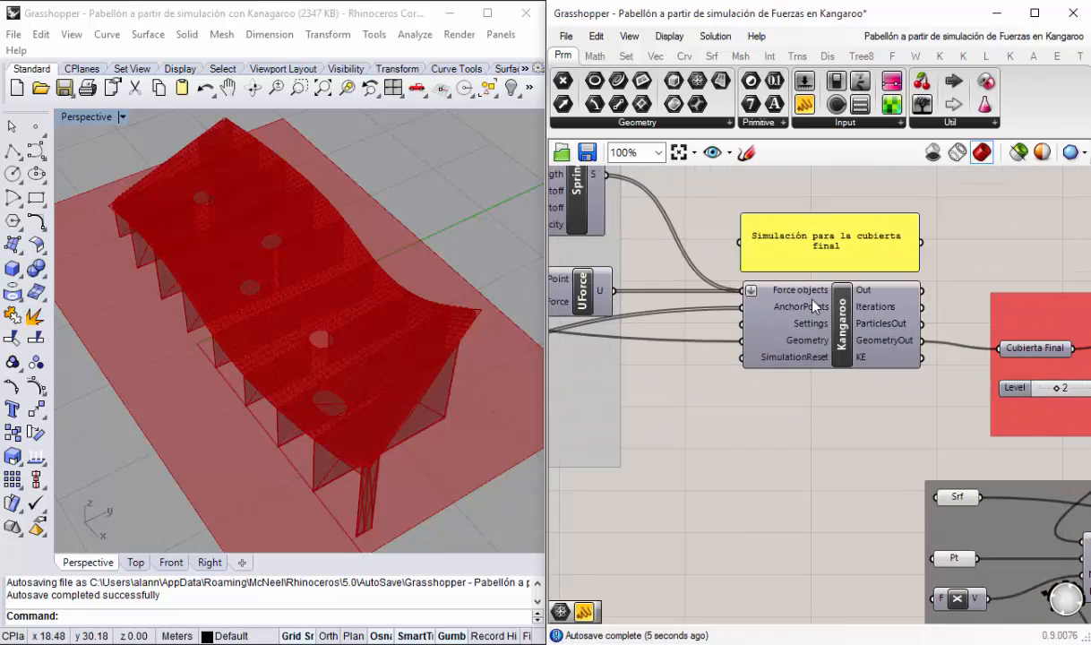
right_drag(368, 329, 274, 297)
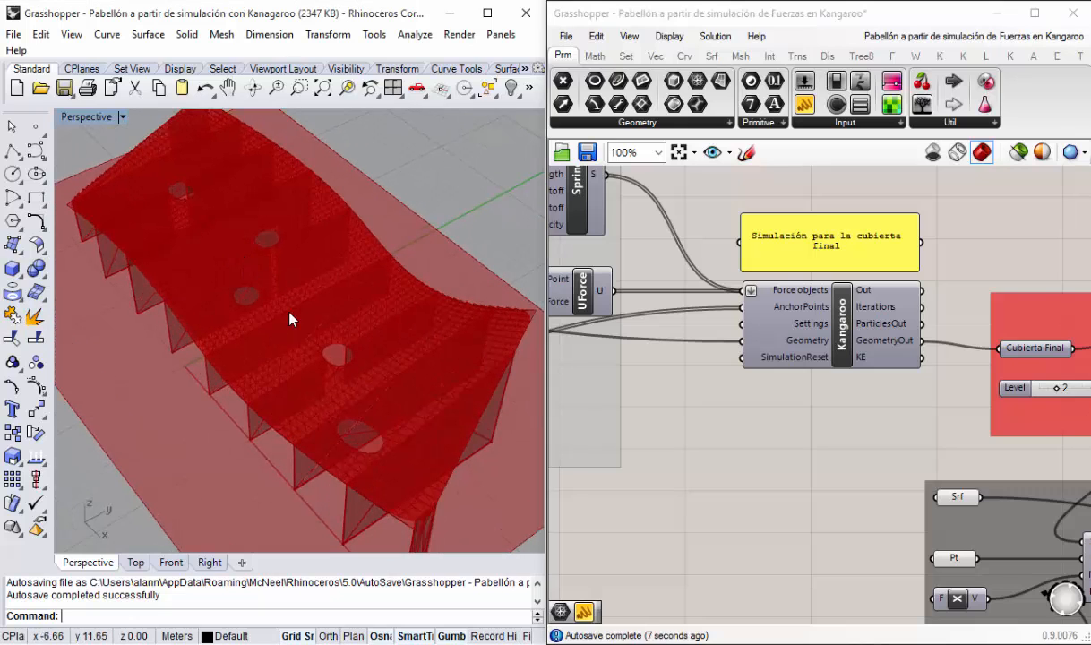
click(849, 327)
double_click(850, 327)
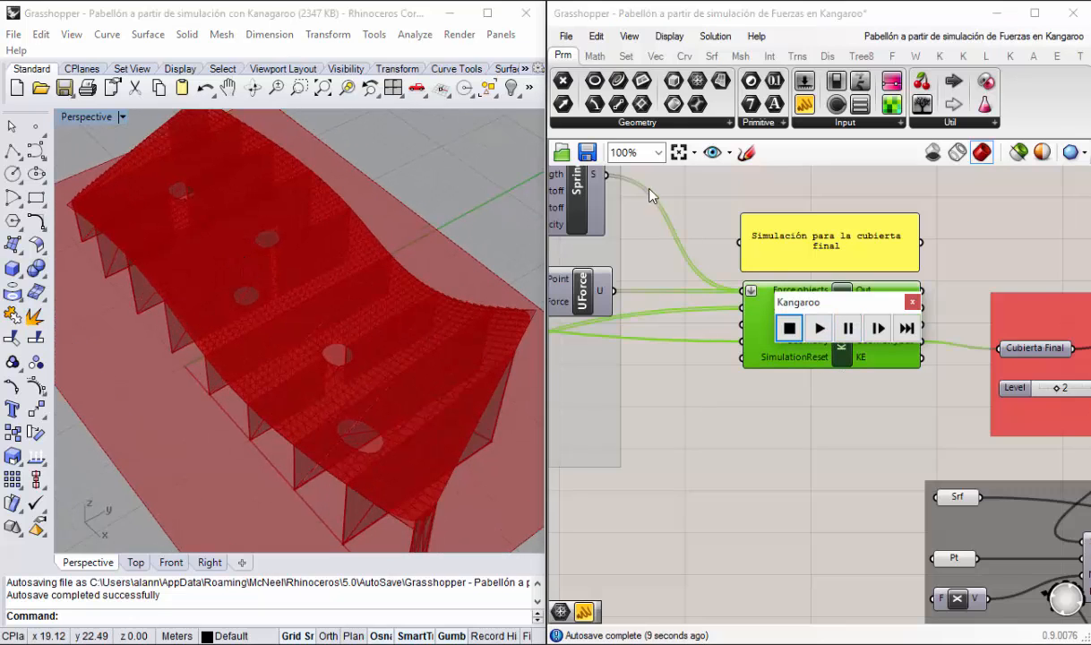
click(587, 152)
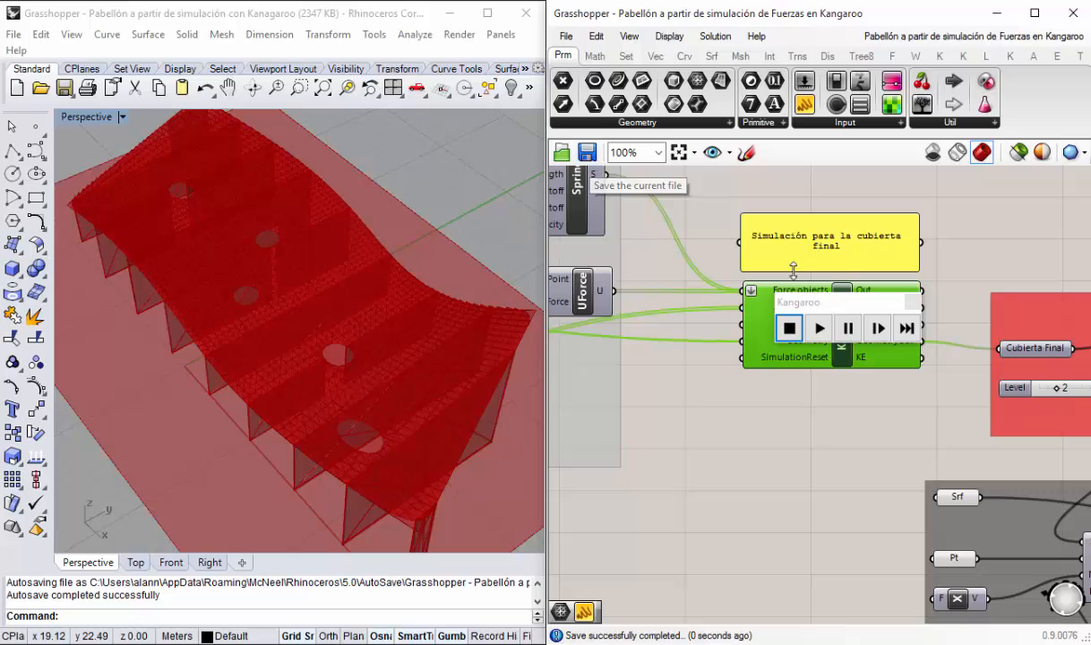
click(819, 329)
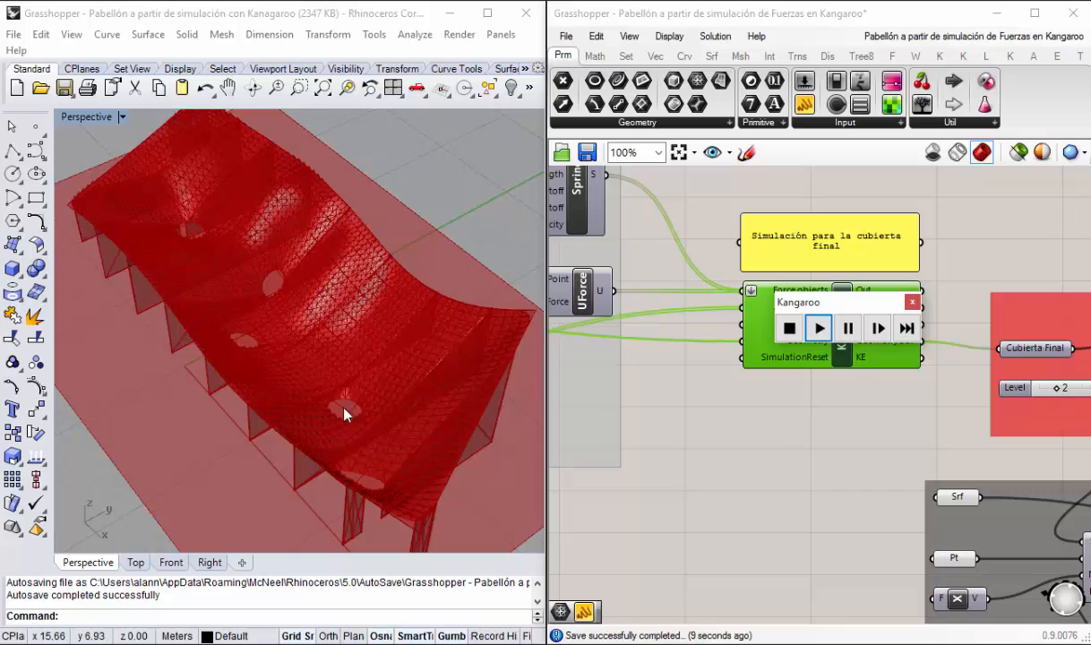
Step: Inspect the deforming roof from above and from the side, then stop the simulation and close its controls
click(330, 366)
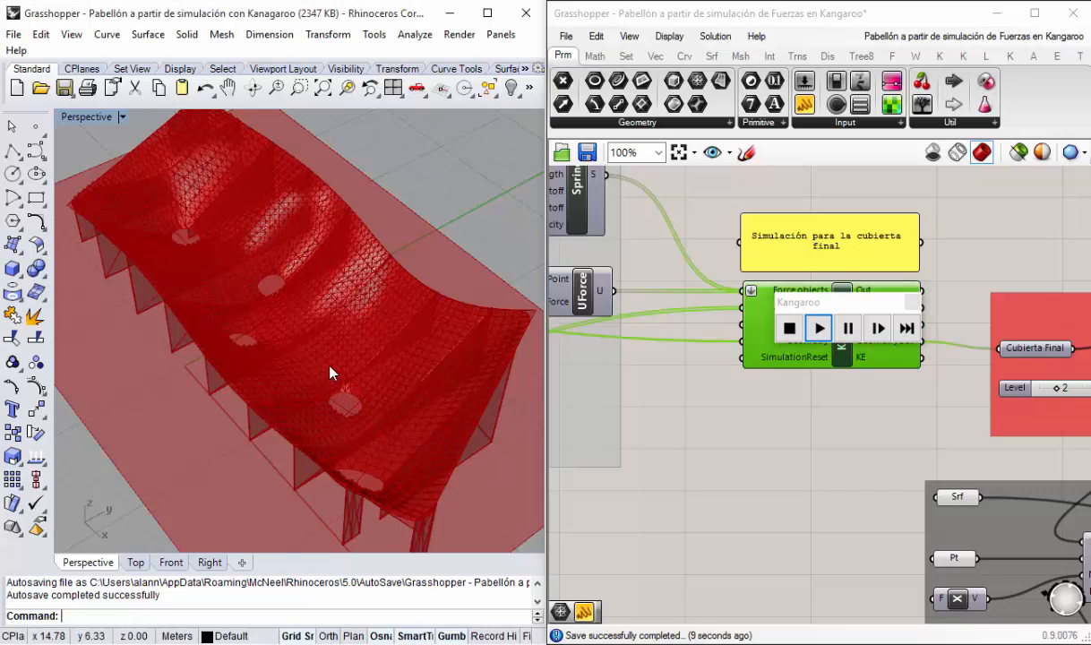
right_drag(326, 349, 366, 429)
scroll(375, 434, down, 2)
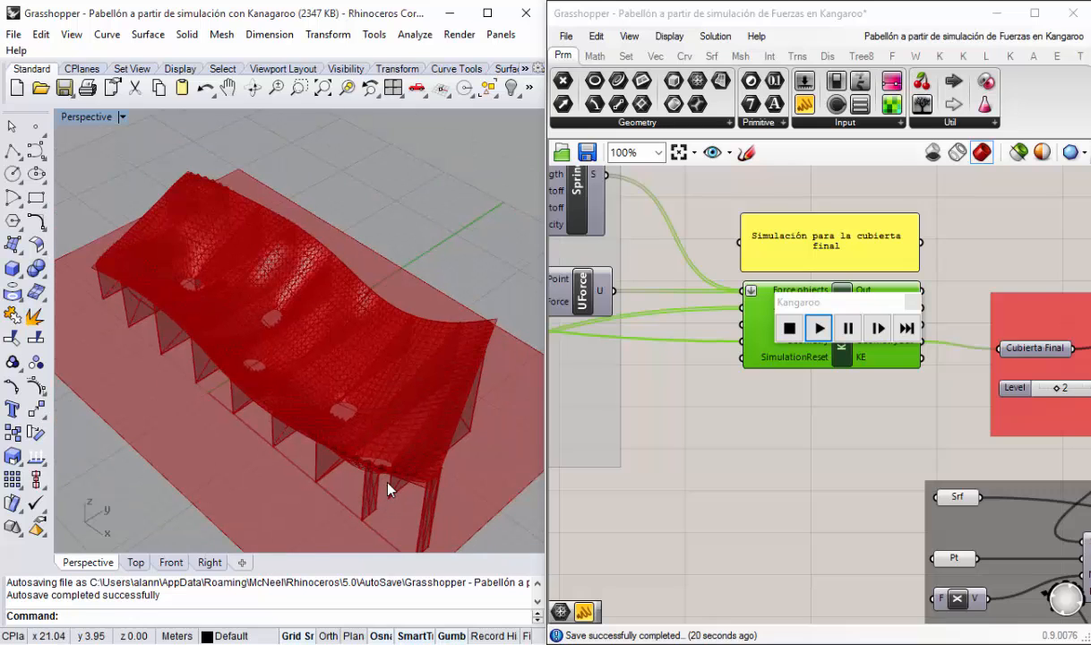
scroll(388, 485, up, 2)
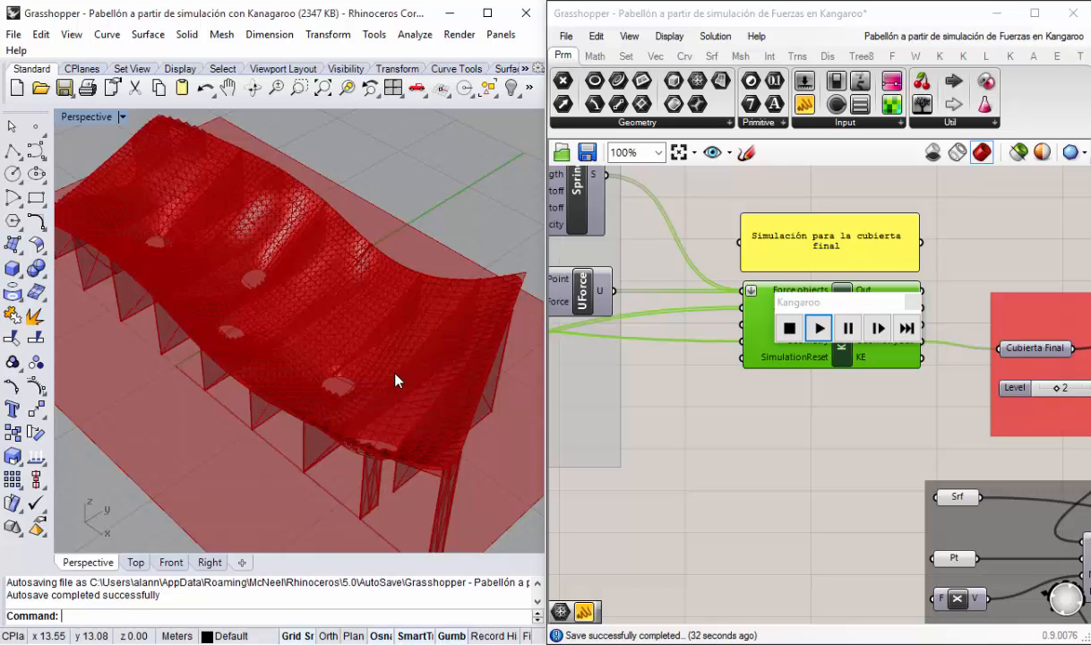
right_drag(331, 446, 349, 369)
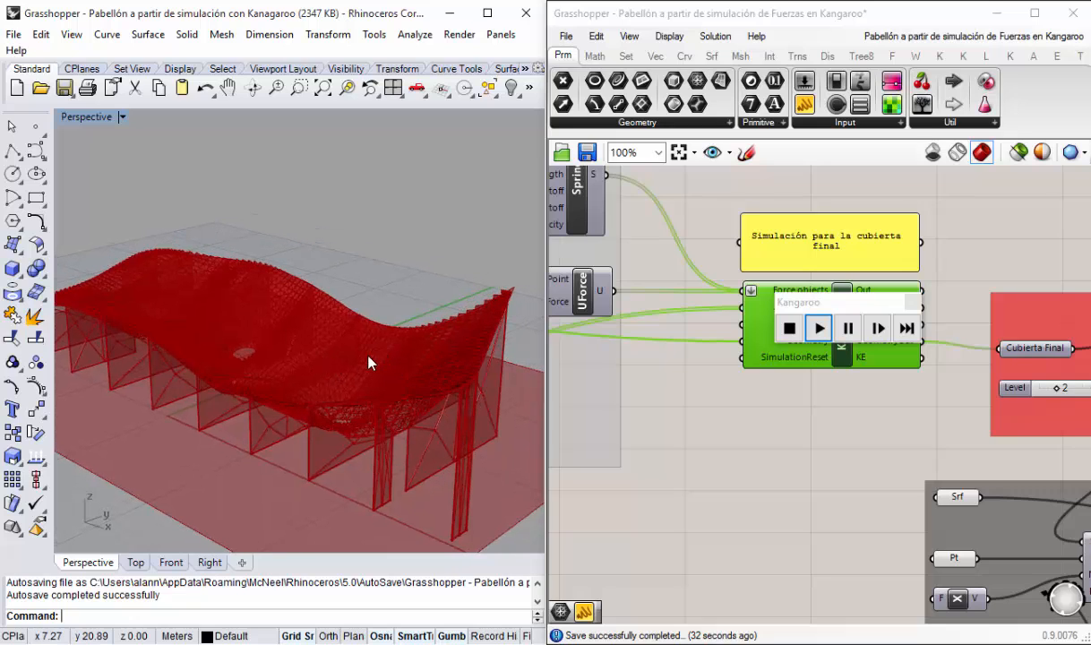
click(789, 329)
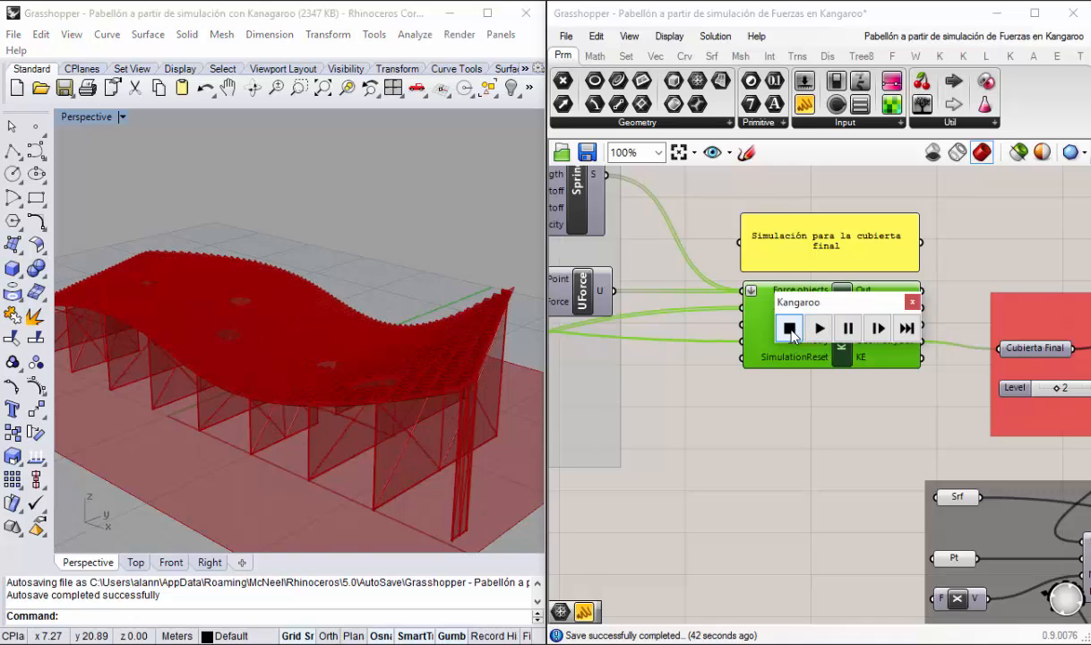
click(912, 302)
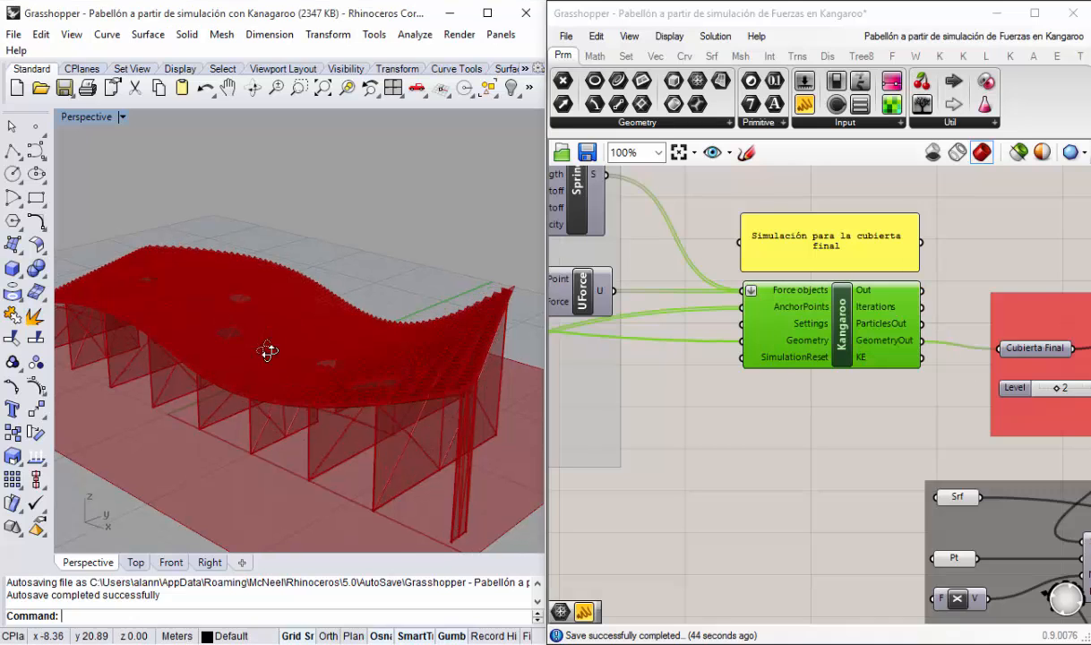
scroll(275, 339, down, 5)
scroll(206, 378, up, 3)
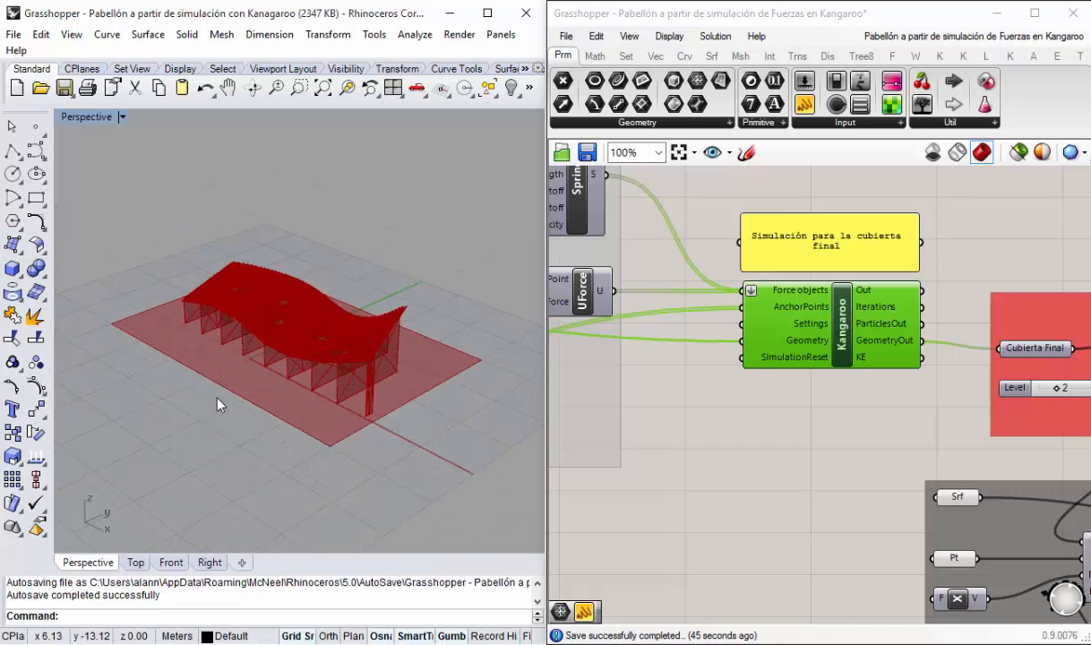
Step: Set the Factor de Tensión slider for the springs' rest length to 1.5
click(768, 453)
scroll(877, 352, down, 3)
right_drag(670, 366, 788, 379)
scroll(654, 300, up, 2)
right_drag(602, 320, 660, 324)
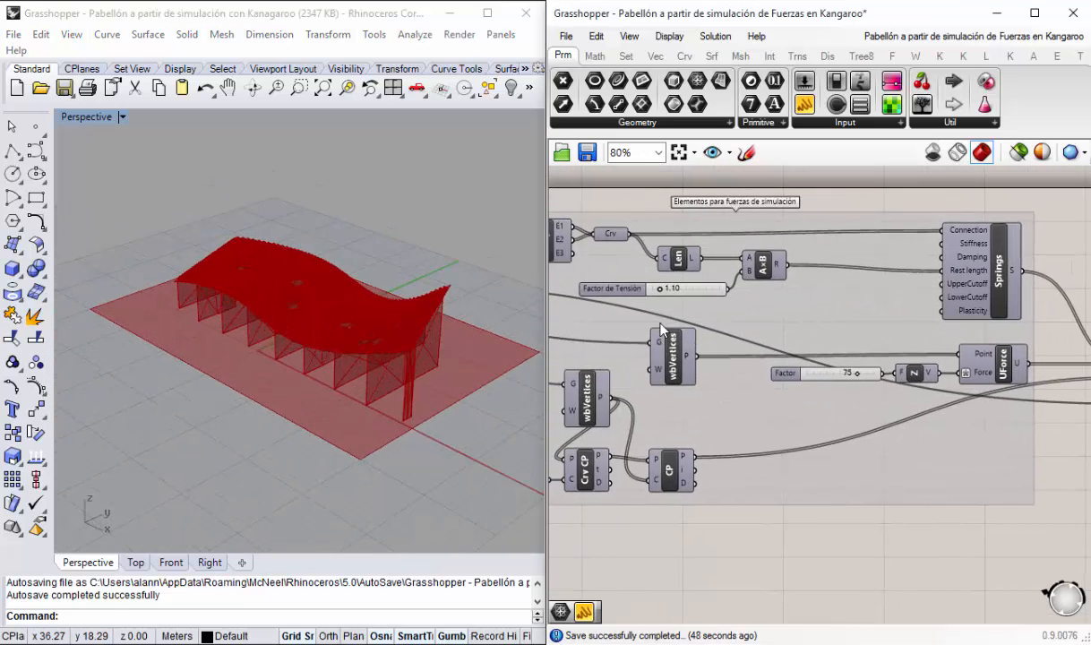
scroll(668, 304, up, 5)
click(696, 268)
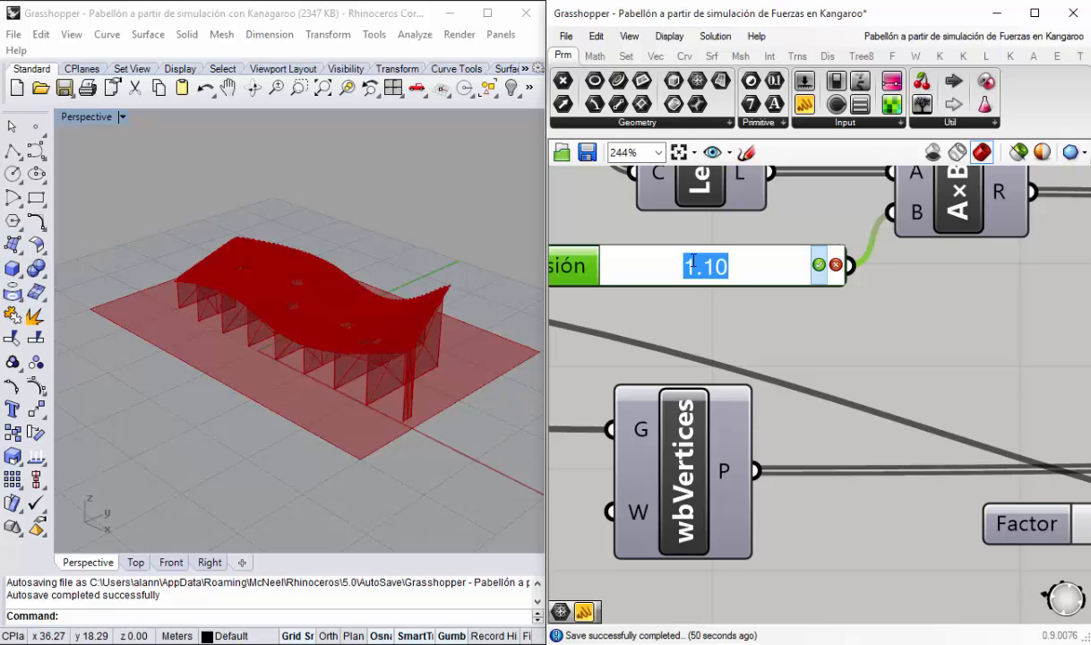
text(1.5)
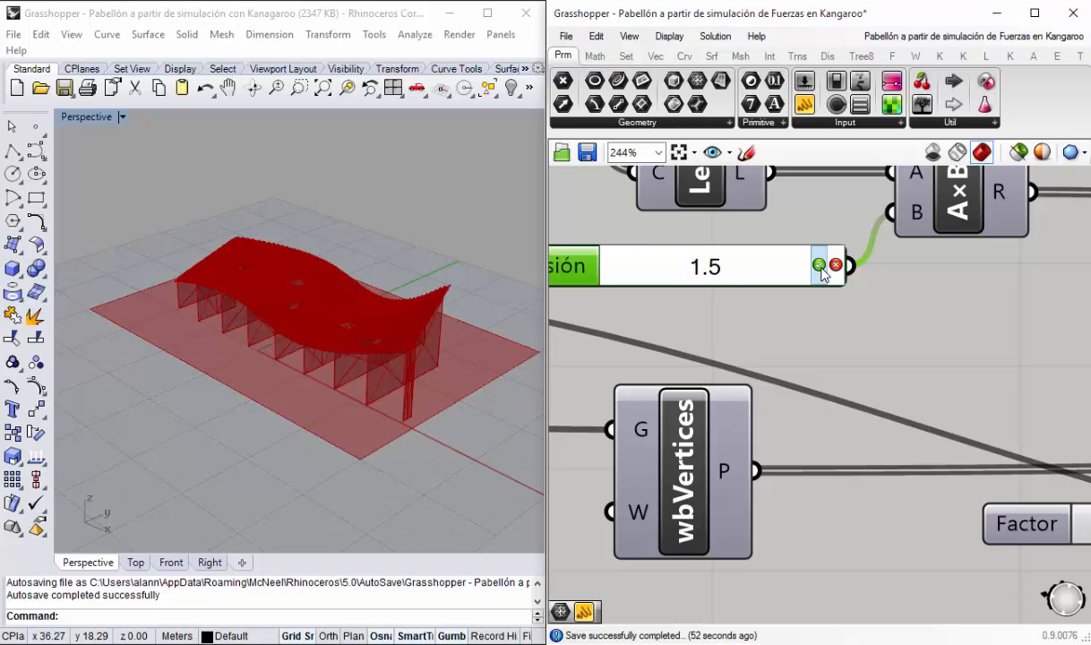
key(Return)
scroll(889, 500, down, 5)
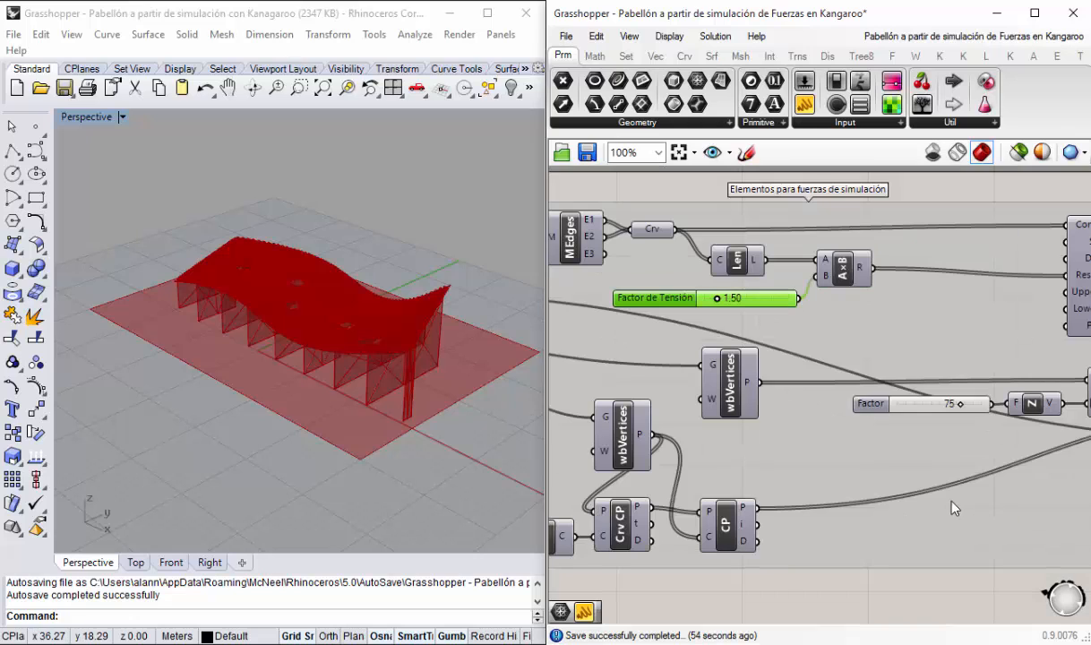
Step: Set the Factor slider that drives the Z vector of the UForce component to 50
right_drag(953, 507, 848, 481)
scroll(881, 413, up, 3)
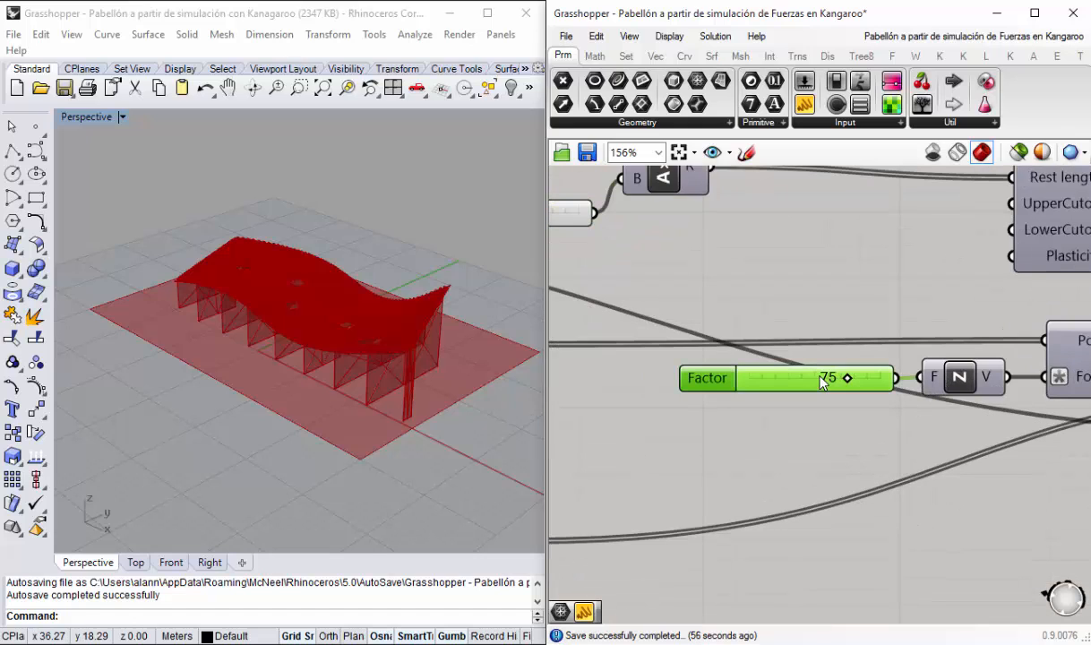
double_click(824, 379)
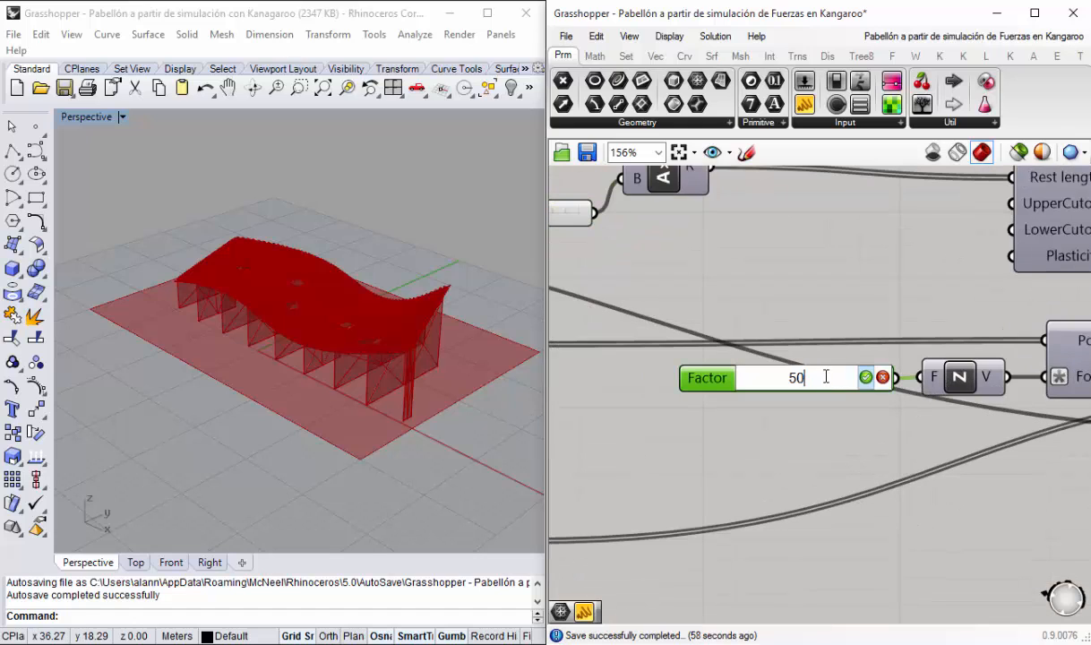
text(50)
click(866, 378)
scroll(717, 397, down, 4)
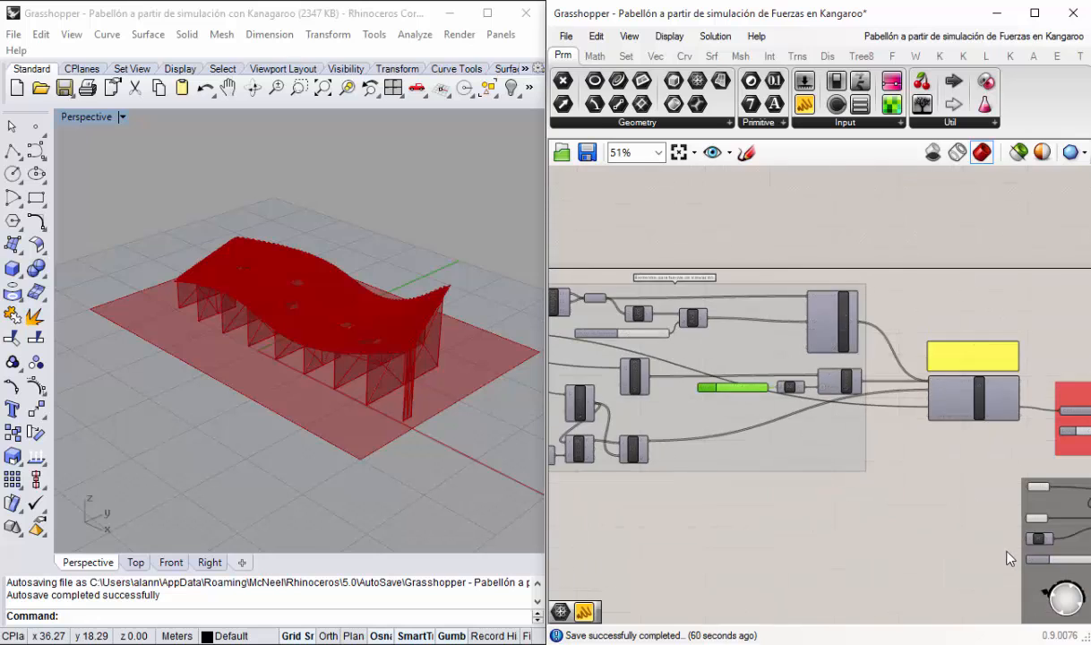
Step: Save the definition and run the Kangaroo simulation with the changed tension and force factors
scroll(921, 432, up, 3)
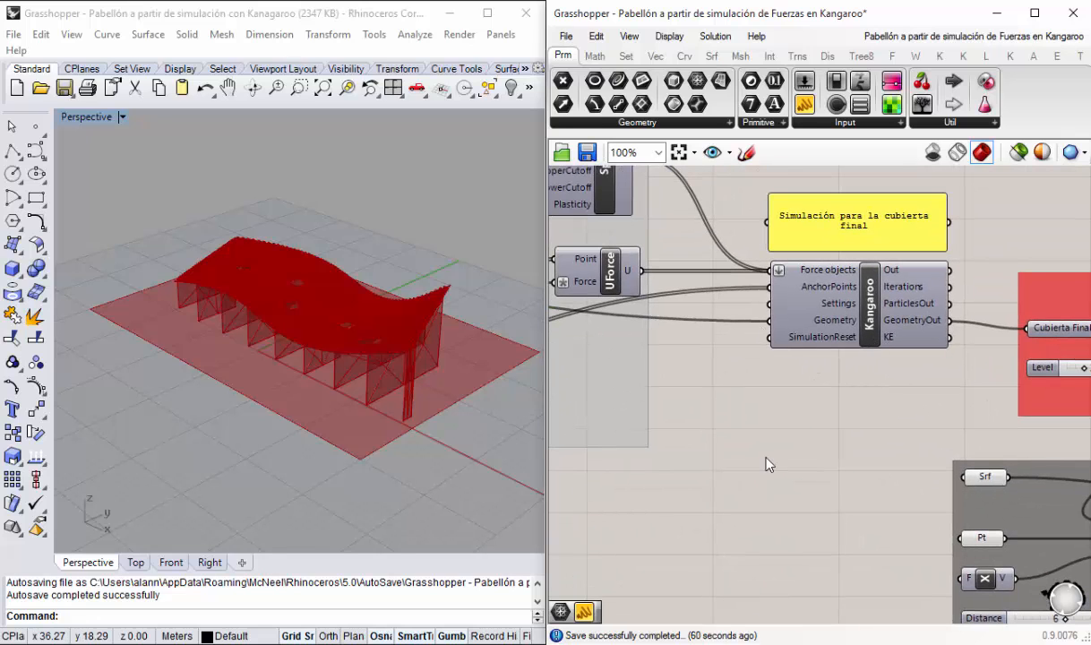
click(588, 154)
right_drag(846, 336, 792, 318)
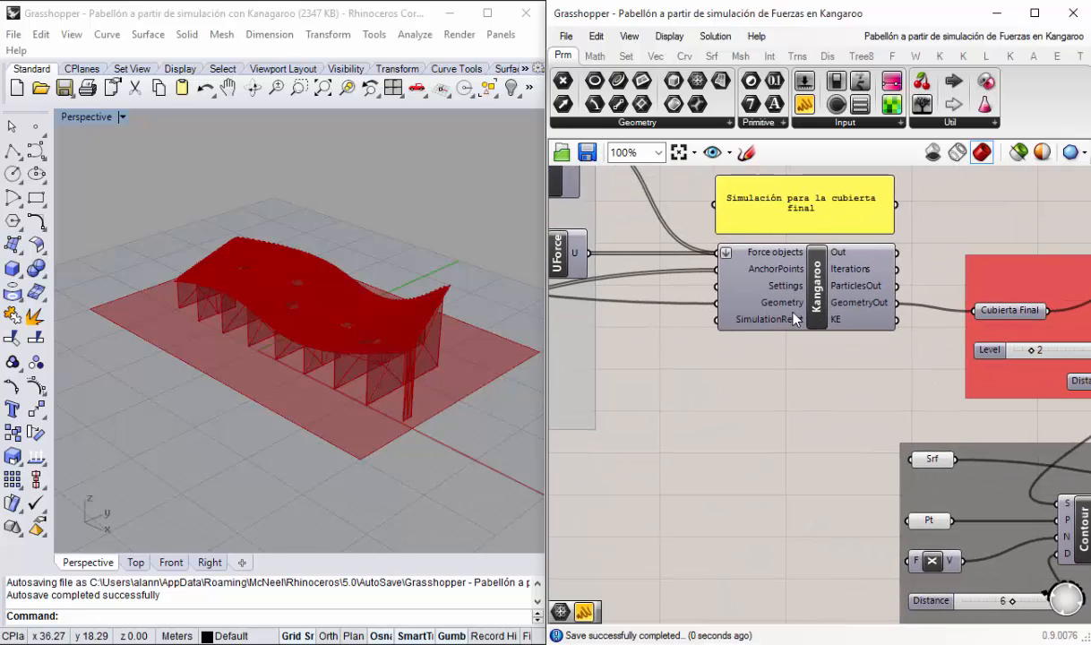
double_click(815, 285)
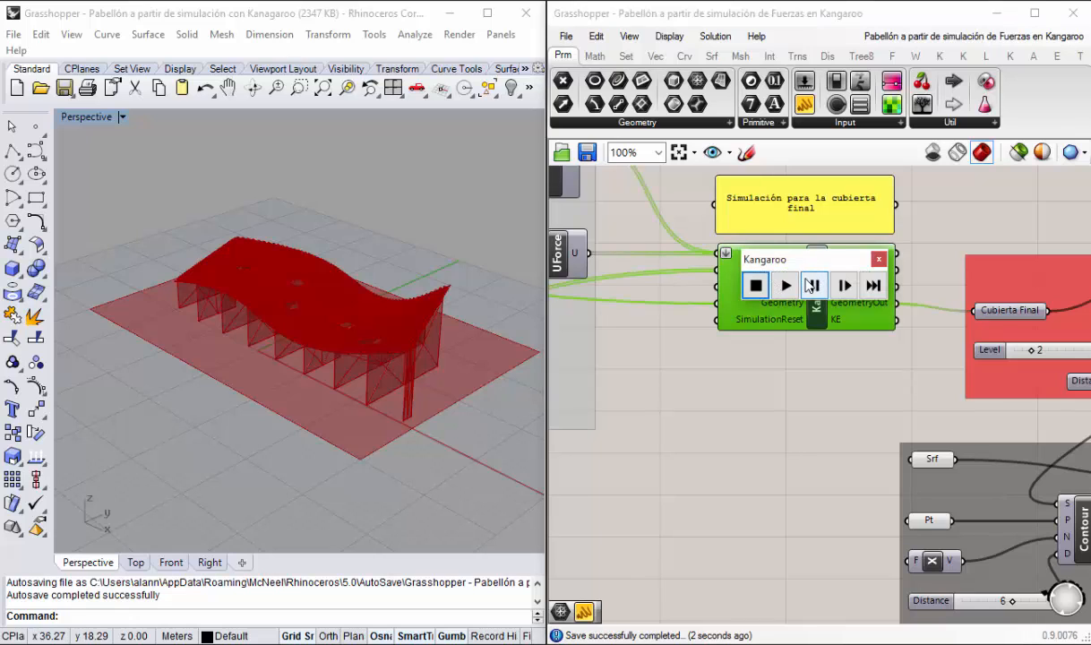
click(787, 285)
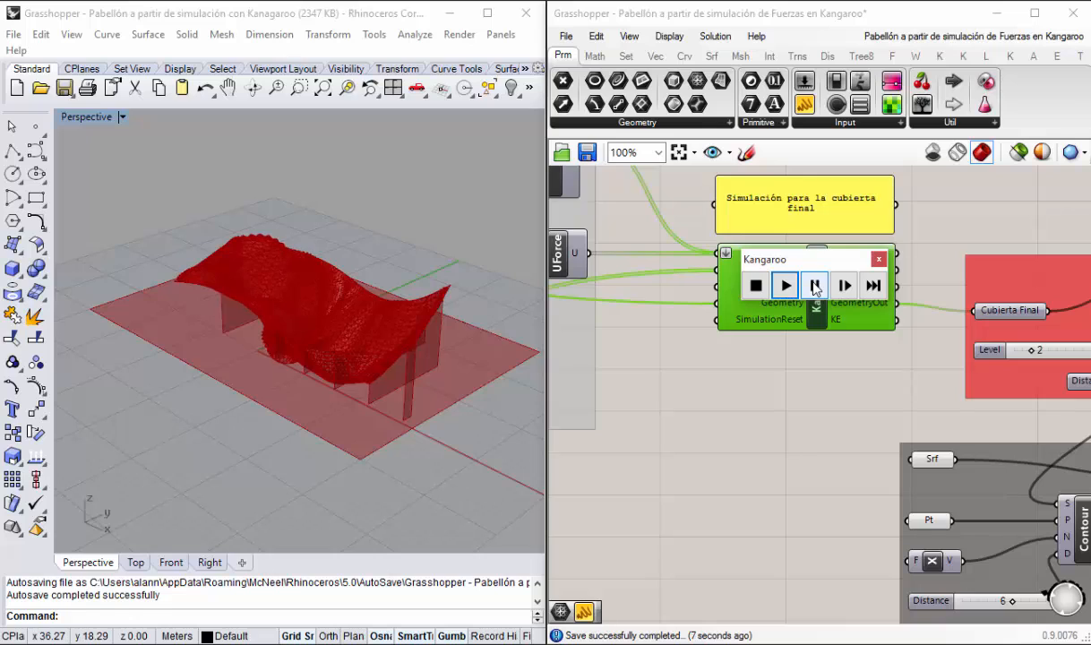
Step: Reset and rerun the Kangaroo simulation, inspect the roof from a low angle, and pause it at the deformed shape
click(757, 286)
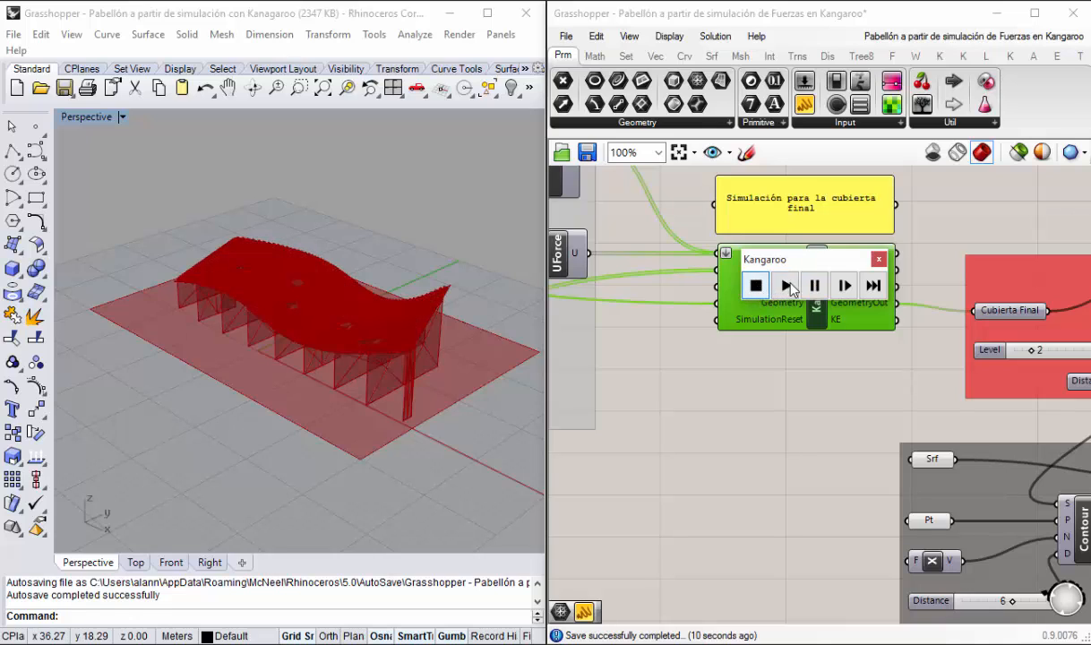
click(786, 286)
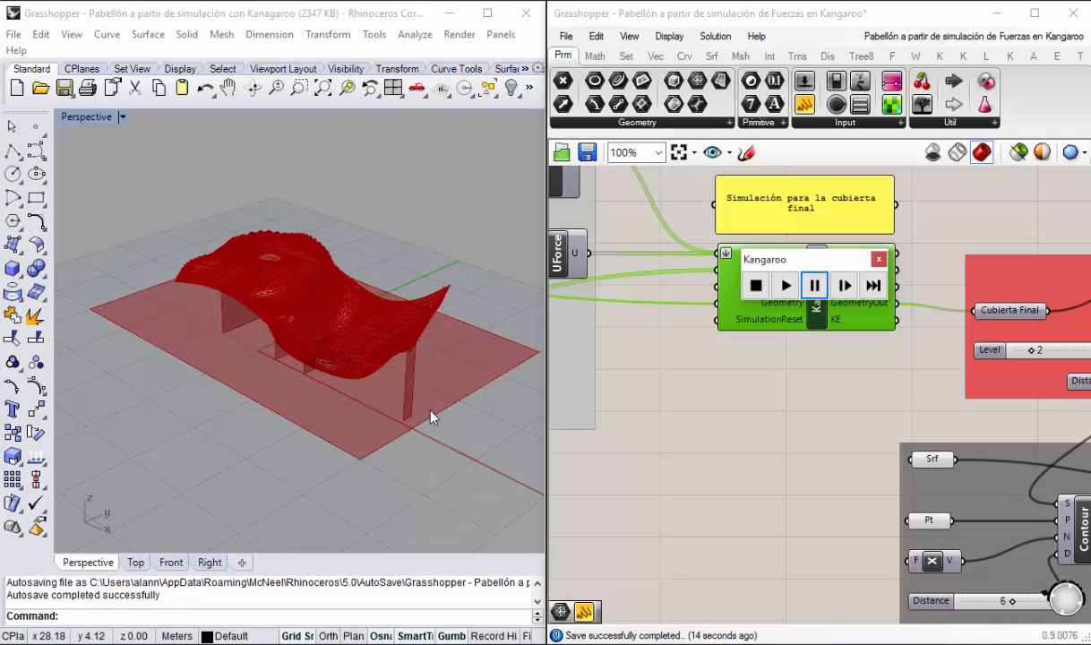
right_drag(231, 341, 374, 367)
click(786, 288)
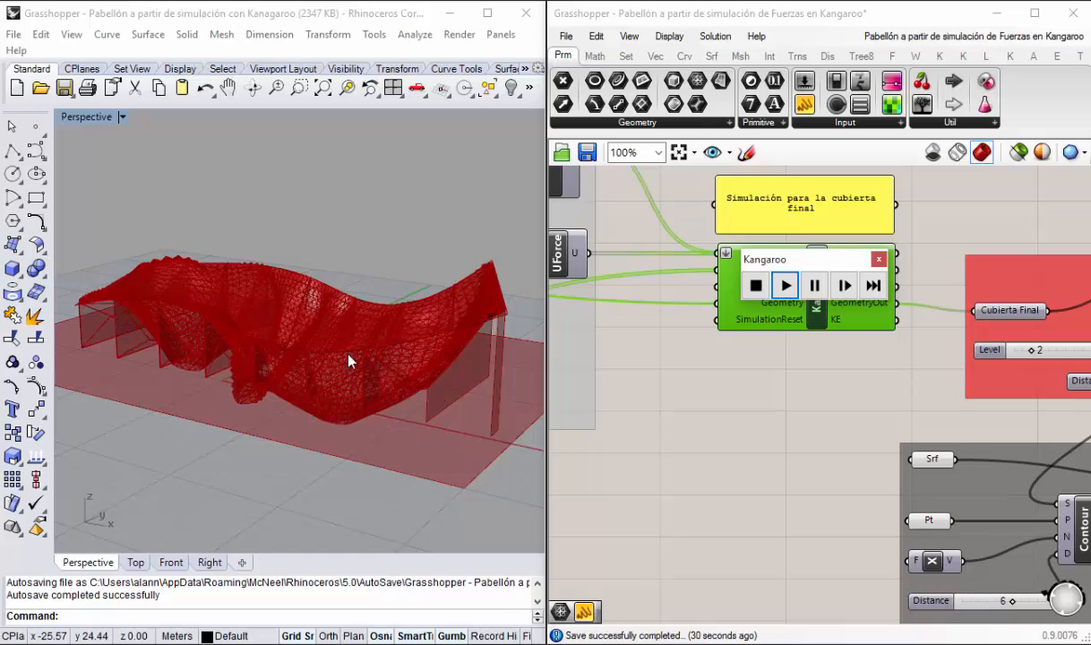
click(813, 298)
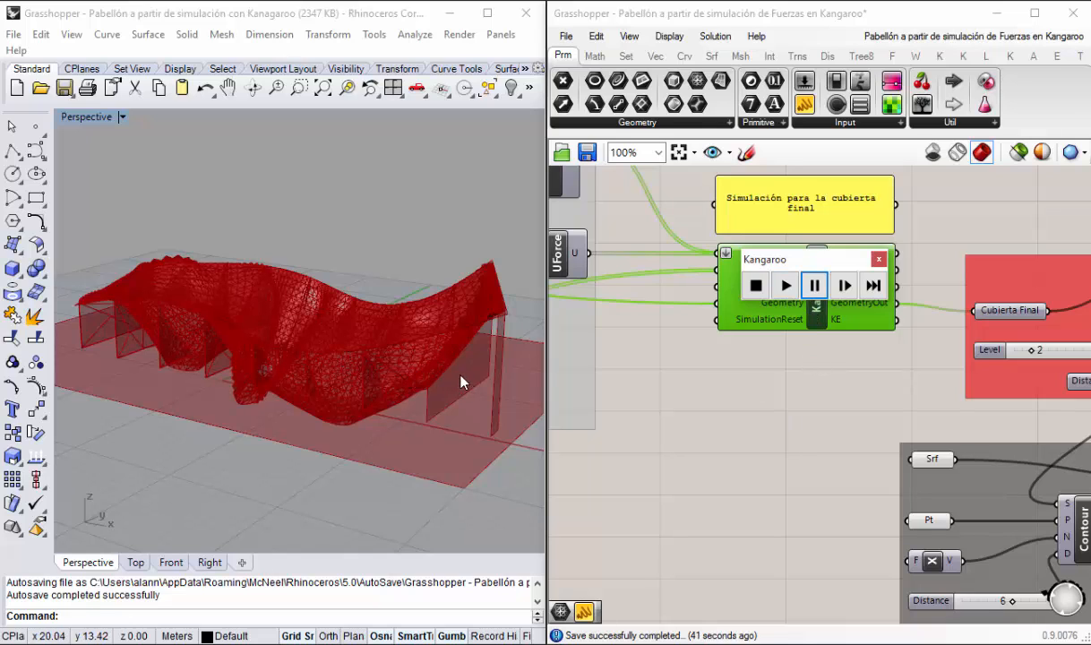
Step: Turn off the preview of the wbCatmullClark component in the Malla de Cubierta Simulada group
mouse_move(441, 390)
right_down()
mouse_move(230, 345)
mouse_move(358, 366)
mouse_move(446, 312)
mouse_move(419, 387)
right_up()
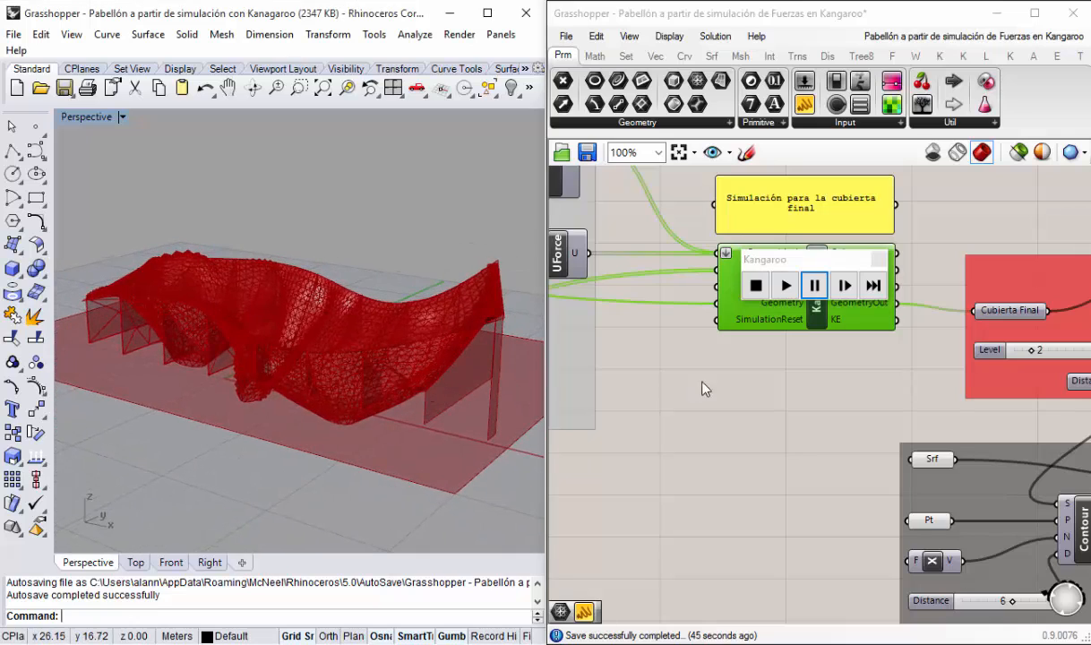
click(704, 382)
scroll(719, 367, down, 2)
right_drag(1027, 388, 867, 419)
scroll(847, 408, up, 3)
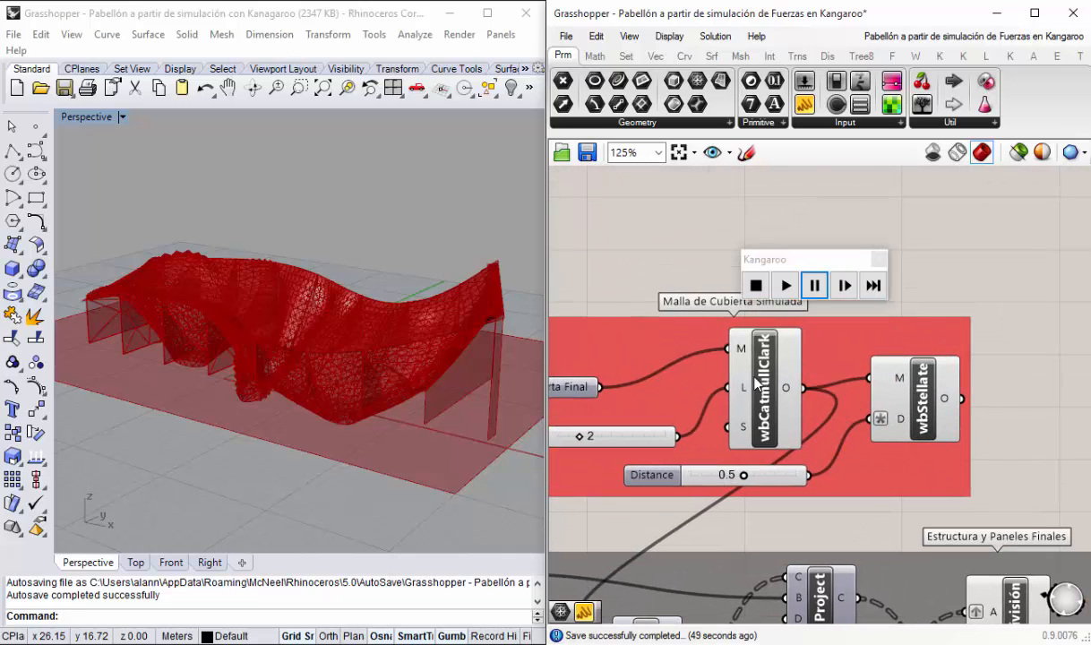
click(744, 381)
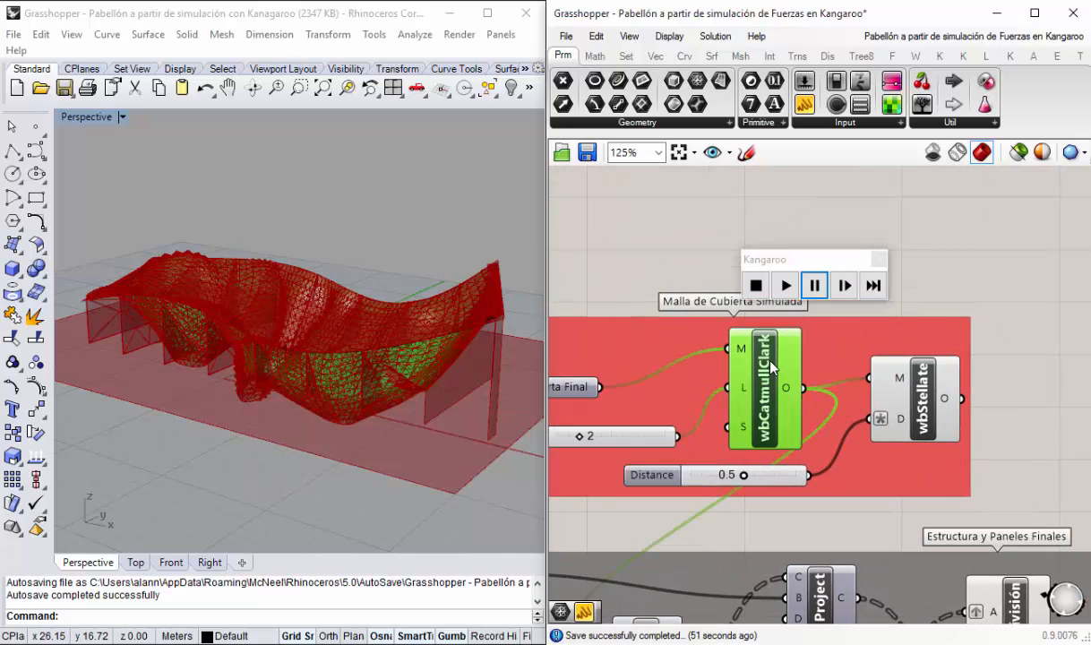
right_click(772, 363)
click(818, 396)
Step: Rename the wbStellate component as Cubierta Tridimensional
drag(866, 364, 961, 455)
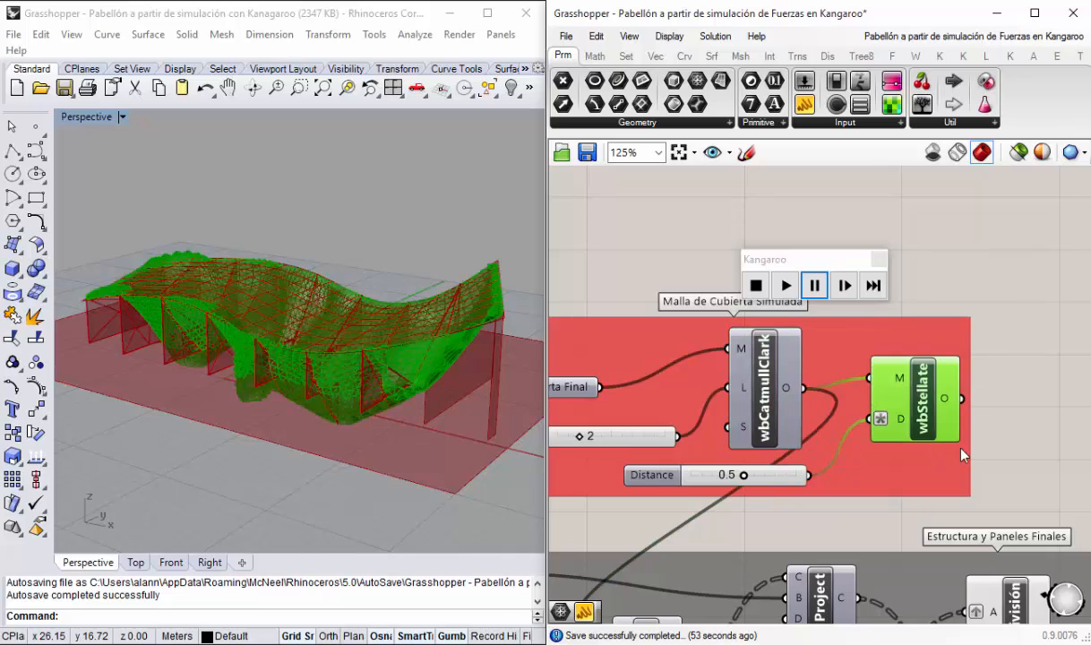
right_click(925, 392)
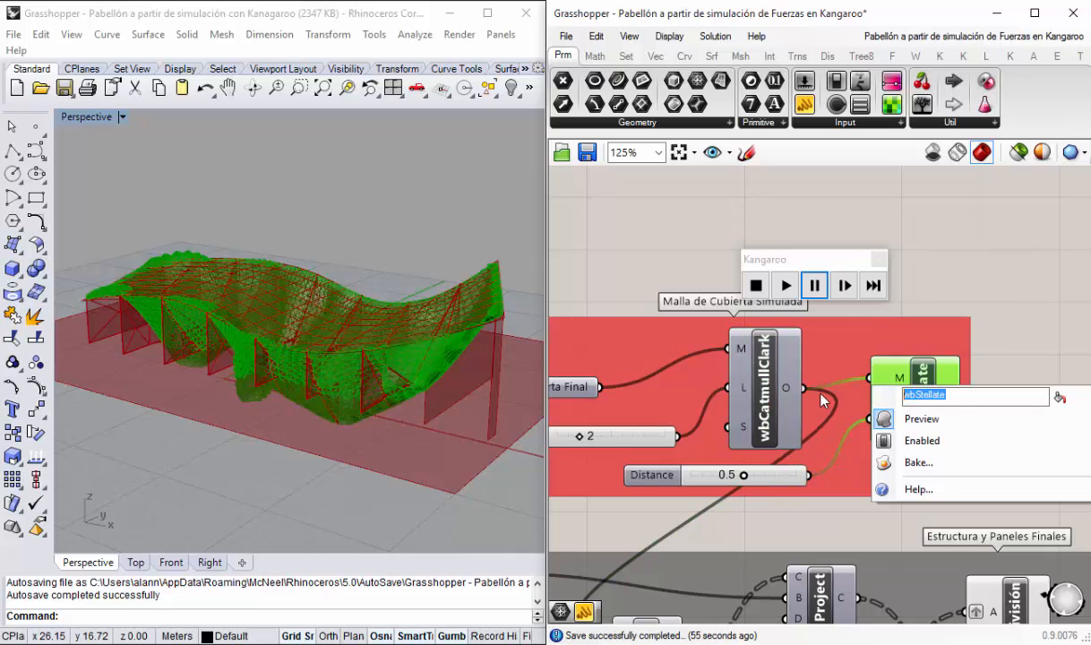
text(Cub)
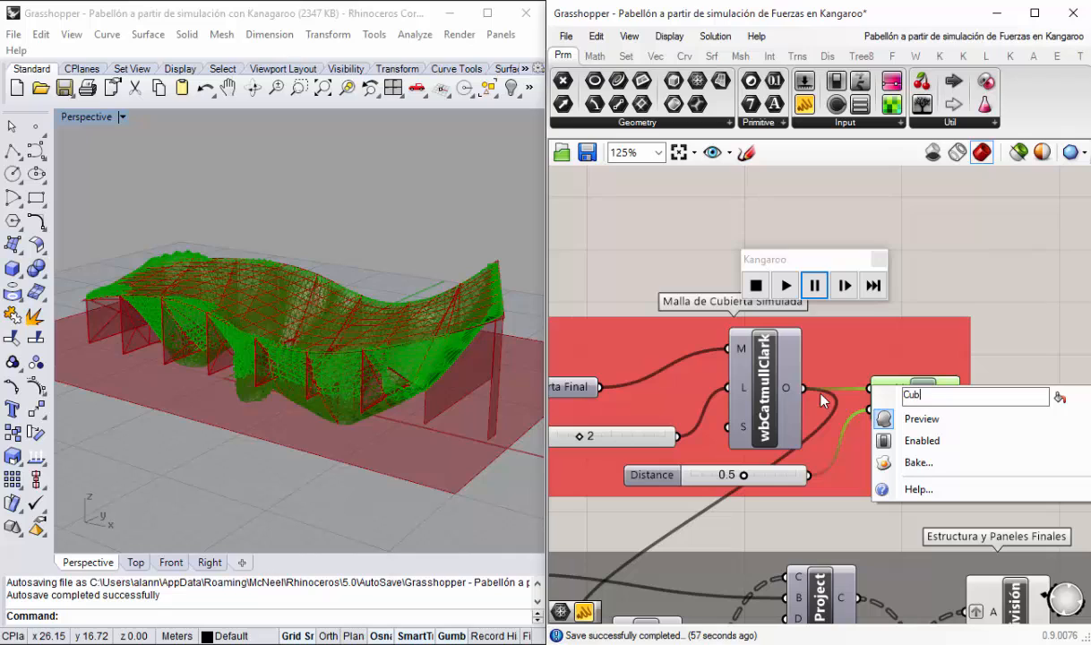
text(ierta Tridi)
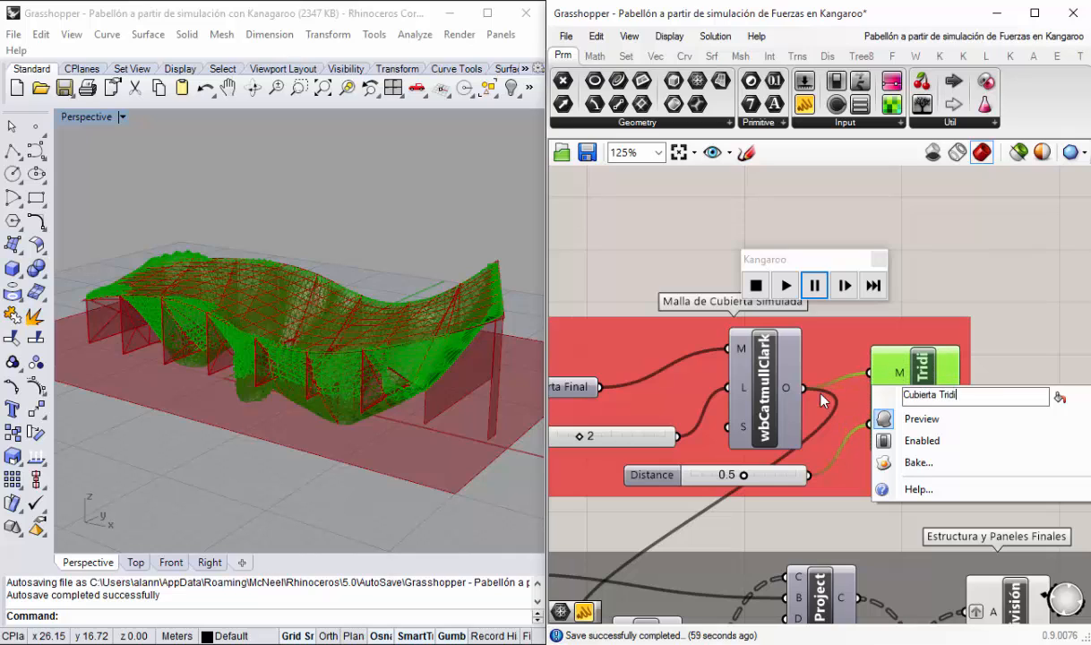
text(mensional)
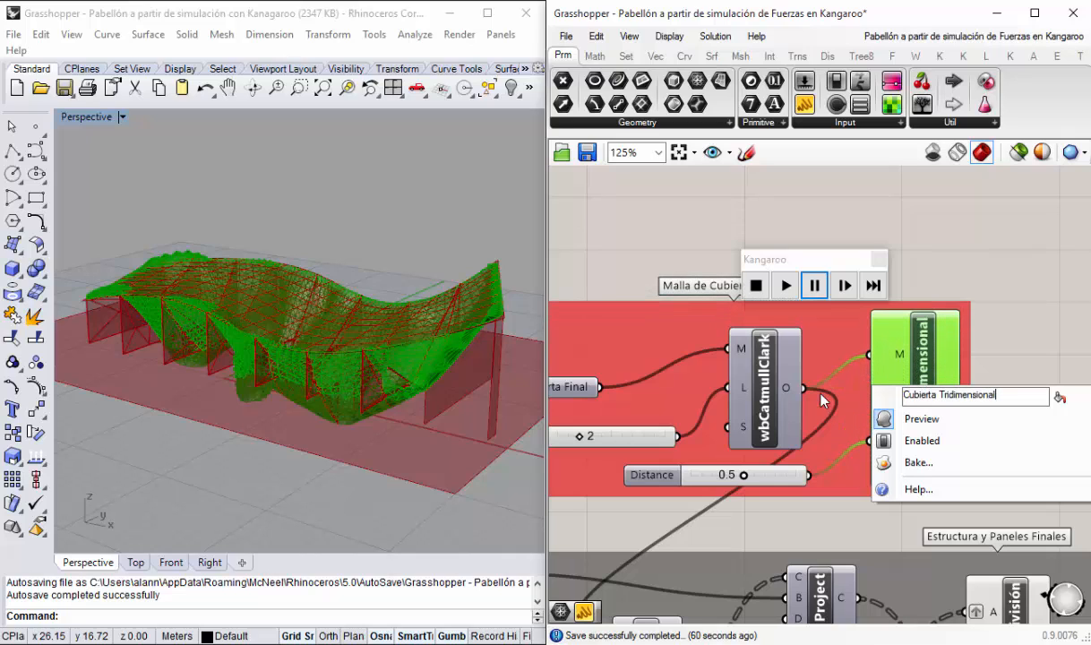
click(993, 224)
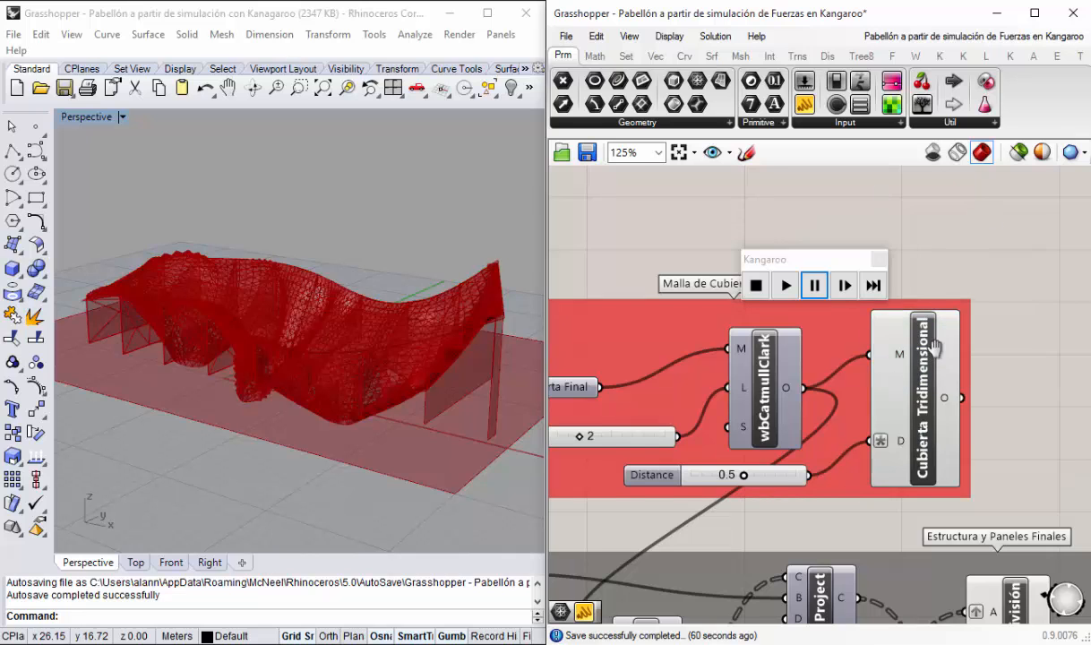
Step: Bake the Cubierta Tridimensional component onto Layer 01 with the object name 01
right_drag(934, 345, 940, 356)
right_click(873, 356)
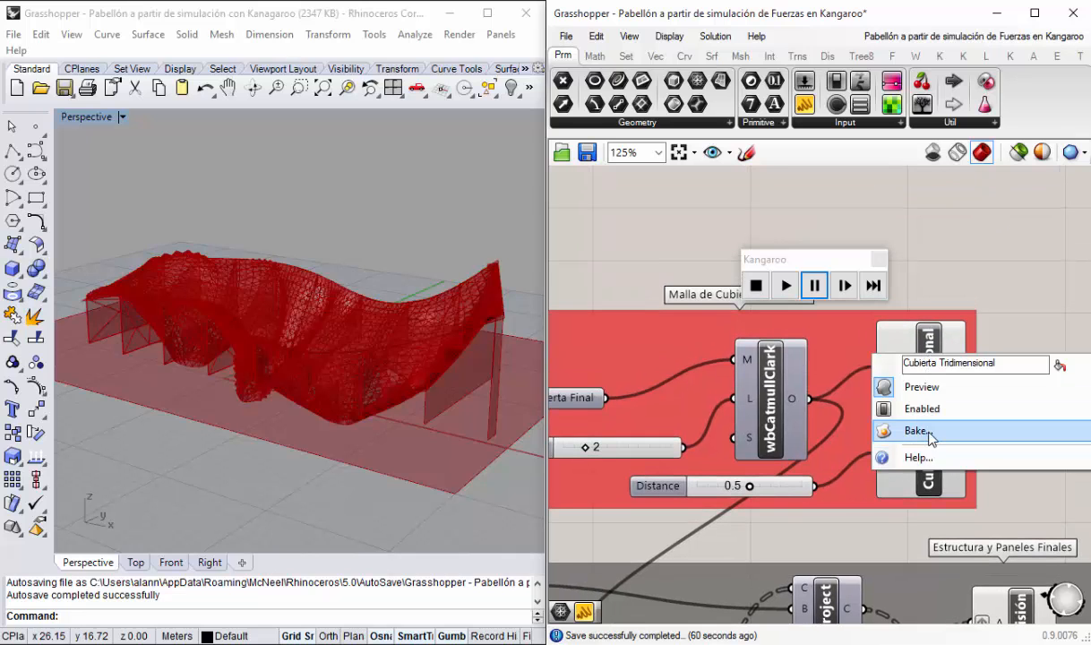
click(917, 431)
drag(914, 278, 470, 173)
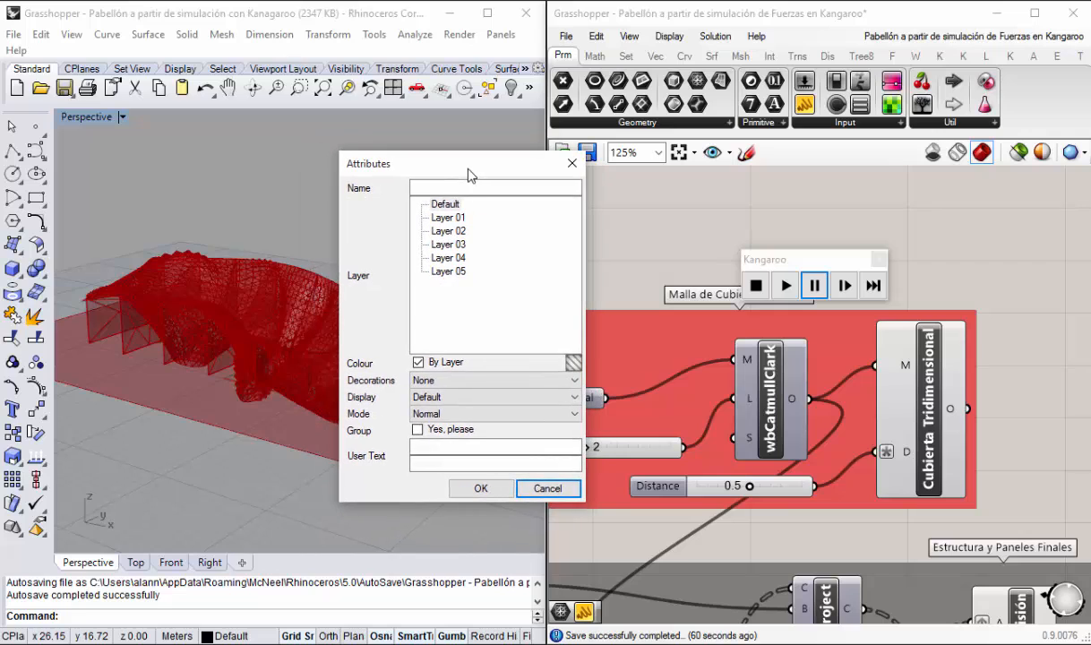
click(429, 187)
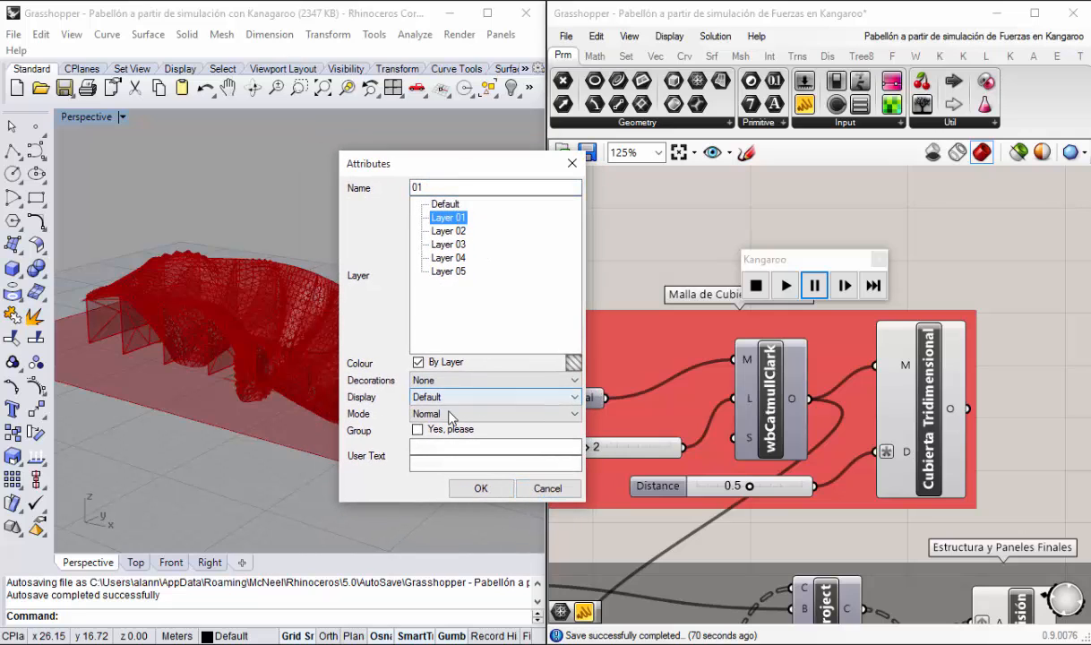
click(481, 488)
right_drag(370, 434, 311, 356)
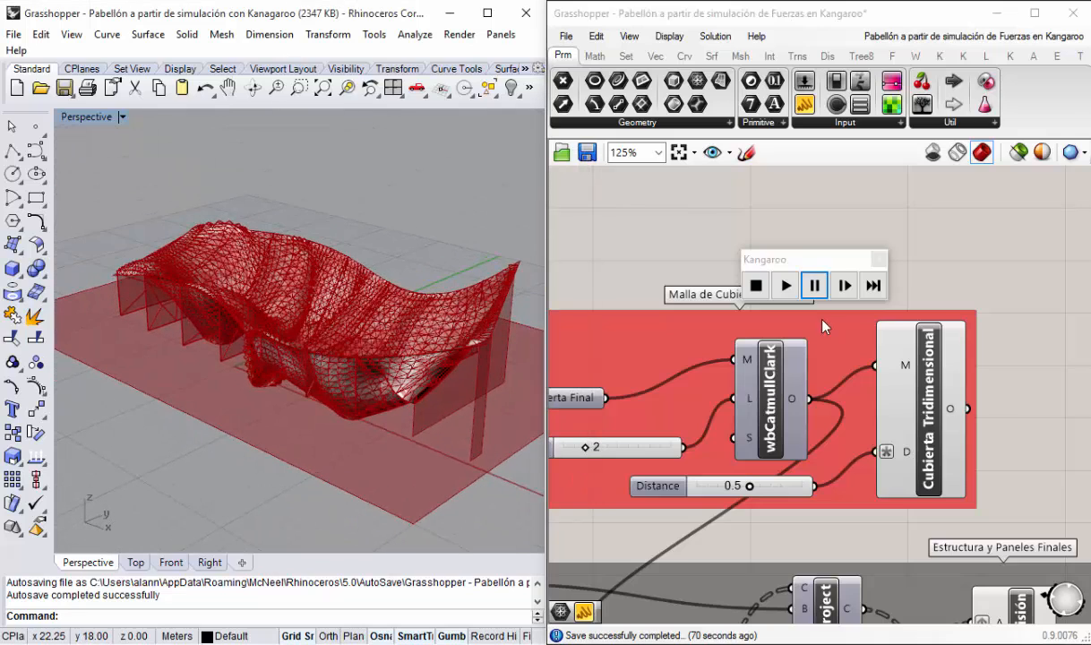
Step: Bake the Paneles de División component as a group onto Layer 02 with the object name 02
scroll(824, 326, down, 3)
right_drag(879, 461, 805, 408)
scroll(878, 502, up, 1)
right_drag(876, 511, 728, 473)
right_click(705, 372)
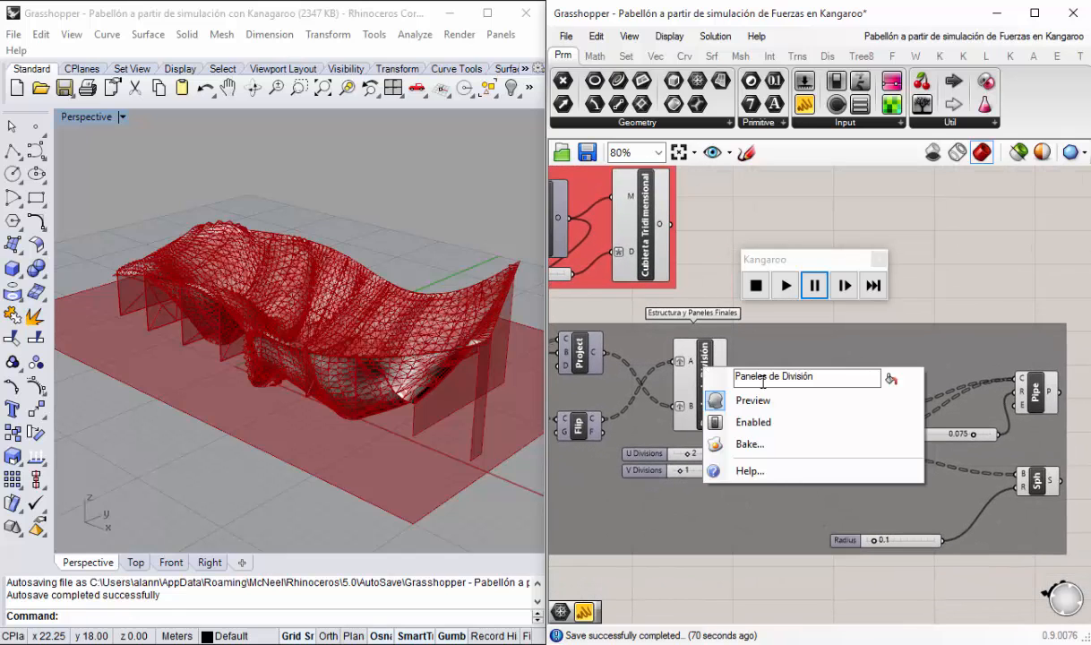
click(730, 441)
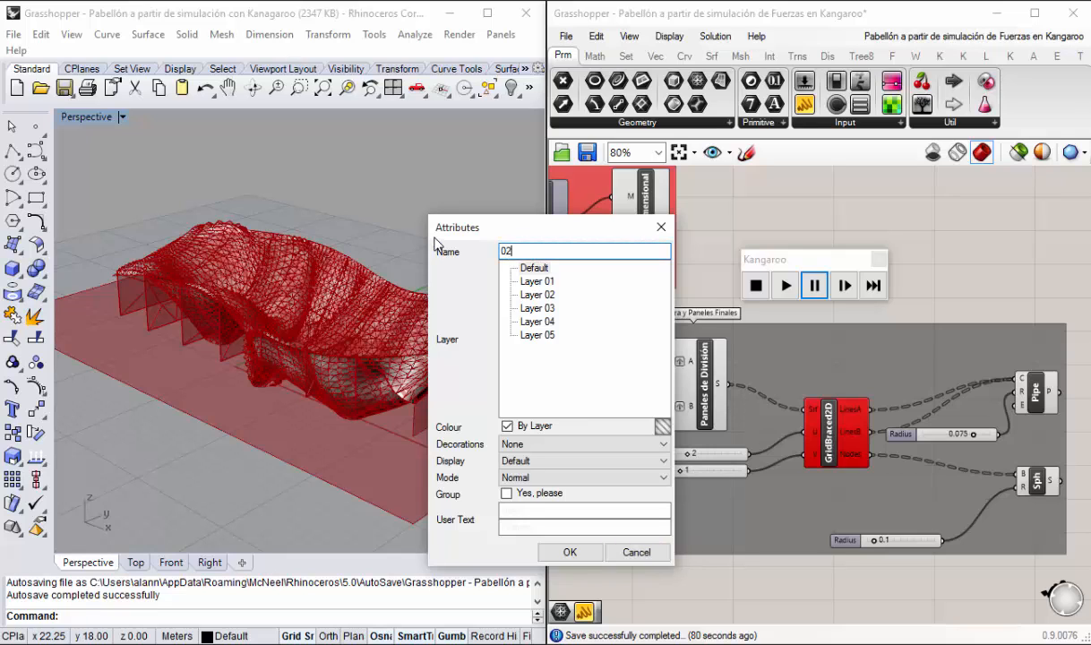
text(02)
click(537, 295)
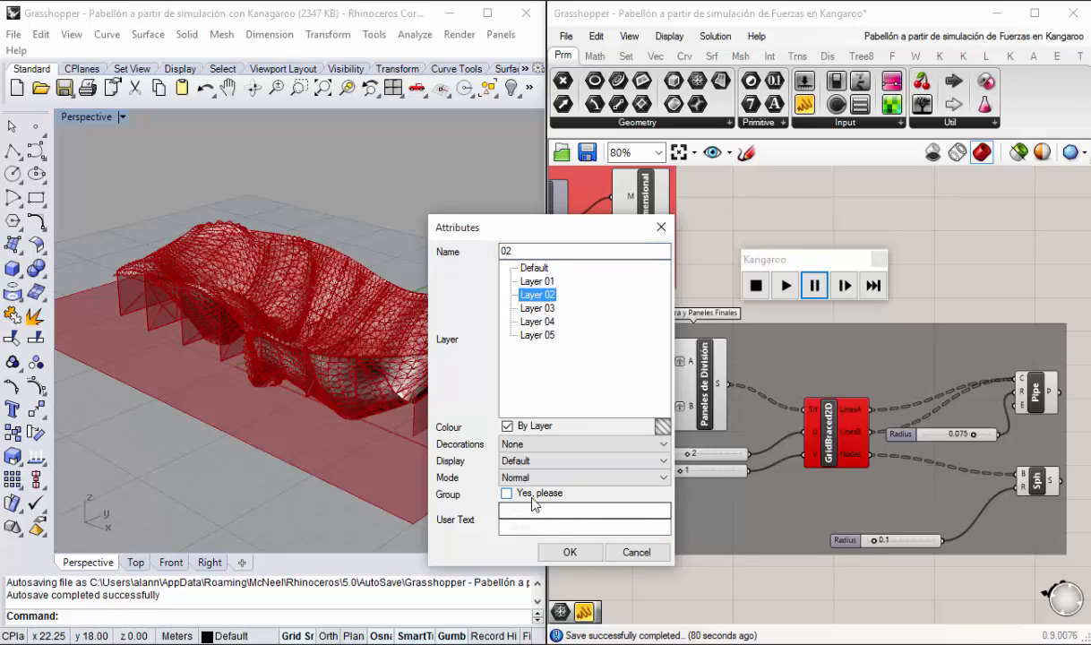
click(507, 494)
click(569, 551)
right_drag(446, 414, 464, 381)
Step: Bake the structure's Pipe component as a group onto Layer 03 with the object name 03
right_drag(751, 453, 690, 418)
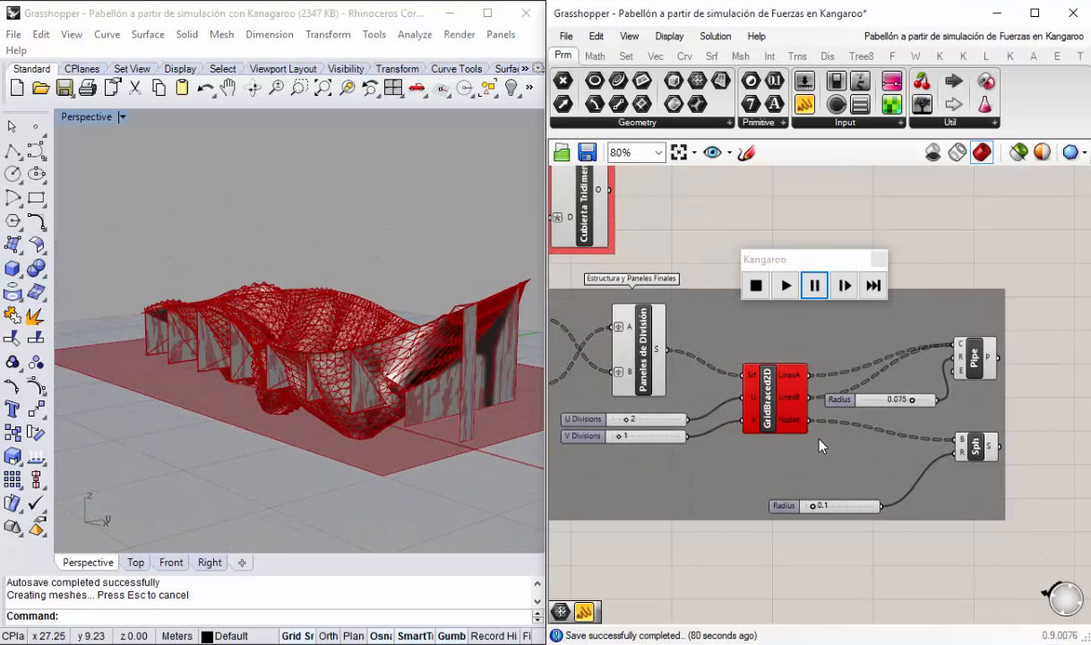
right_drag(822, 446, 793, 442)
scroll(939, 443, up, 1)
right_drag(949, 448, 925, 455)
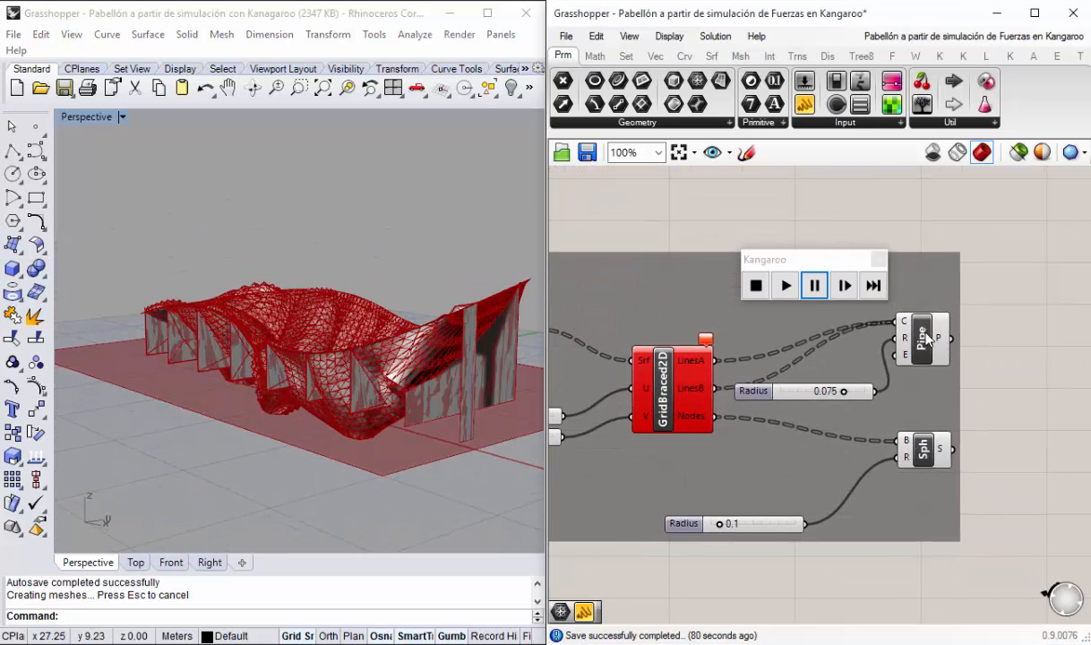
right_click(927, 338)
click(928, 417)
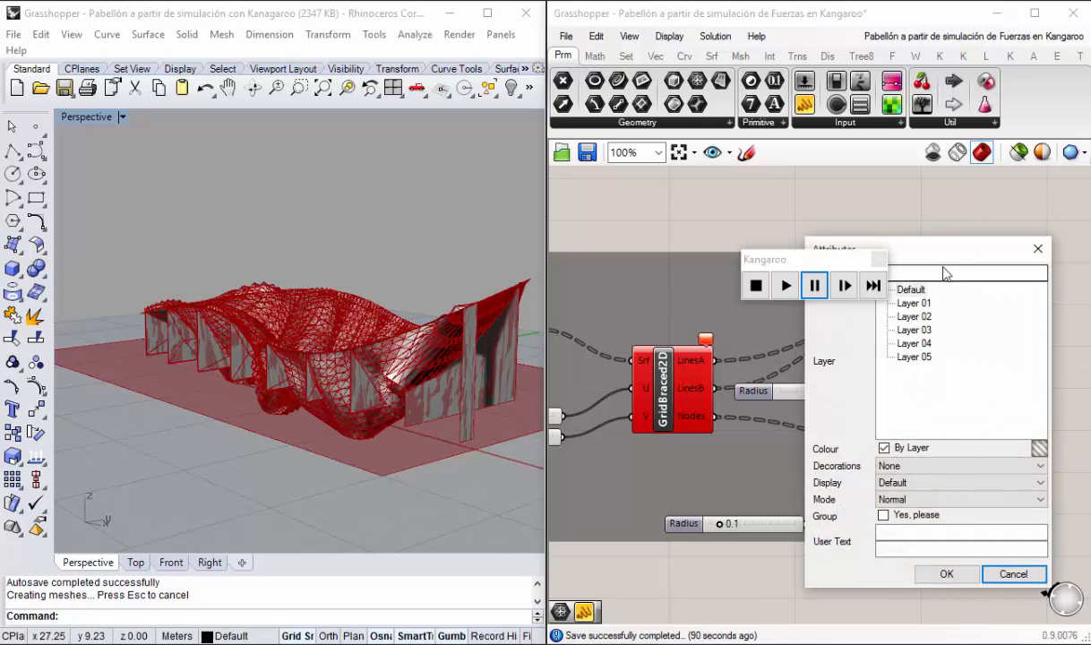
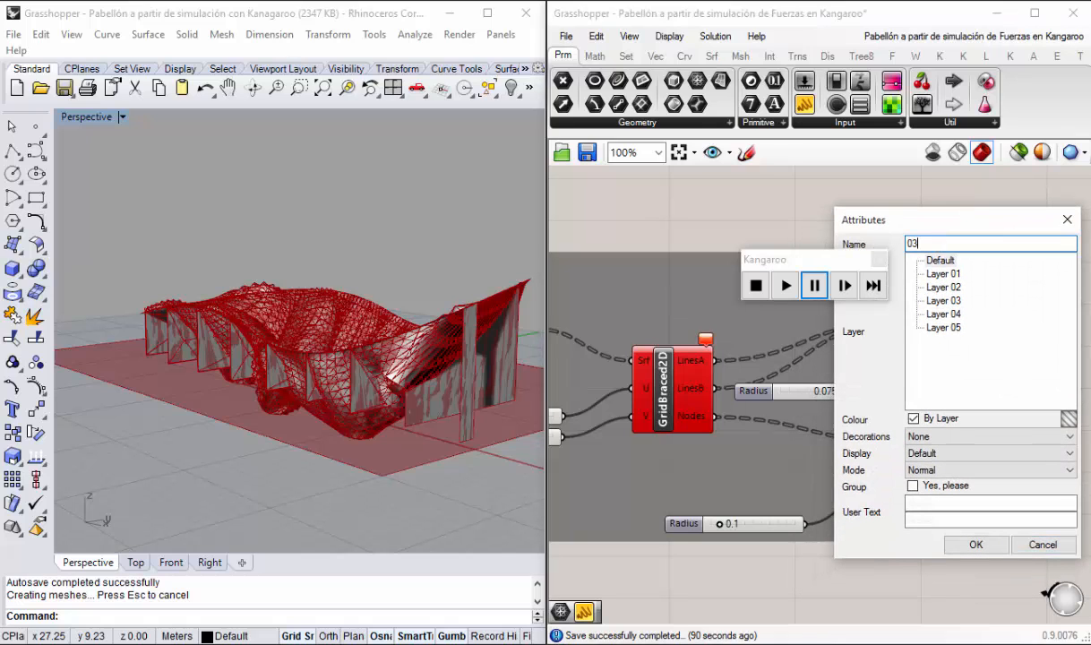
click(955, 301)
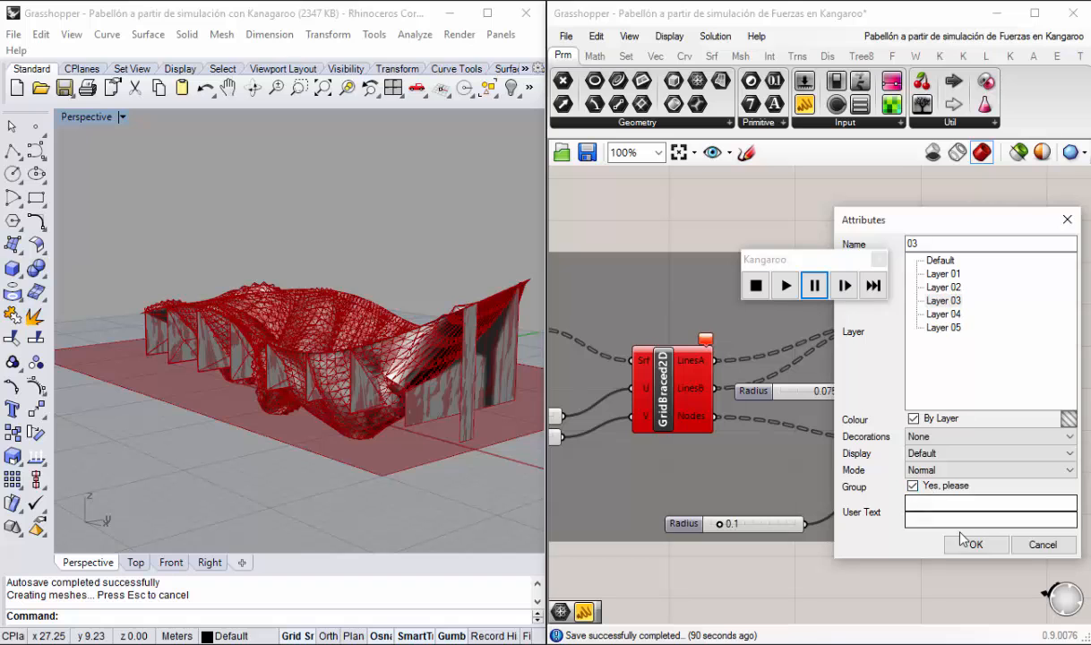
click(975, 544)
Step: Bake the Sph node spheres onto Layer 04 with the object name 04
right_click(923, 448)
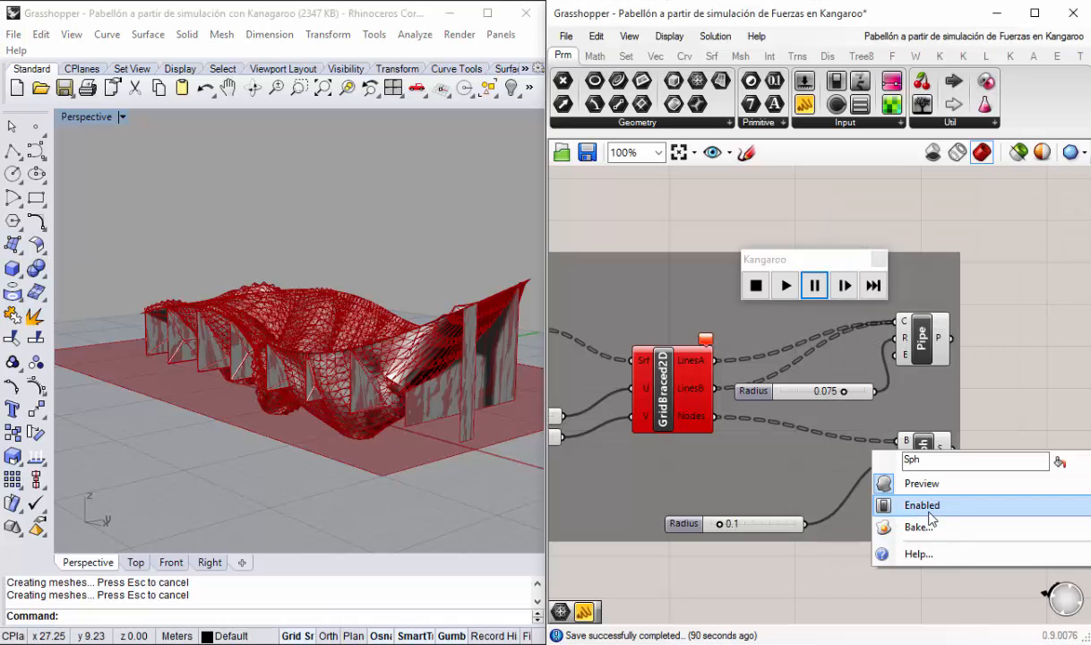
click(923, 528)
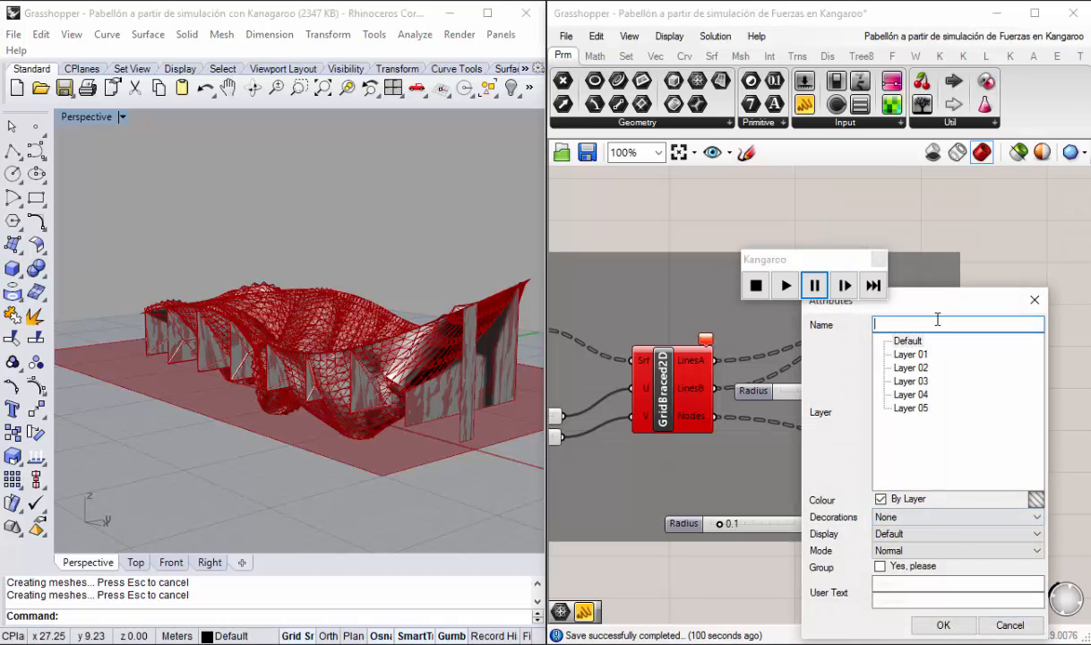
click(928, 397)
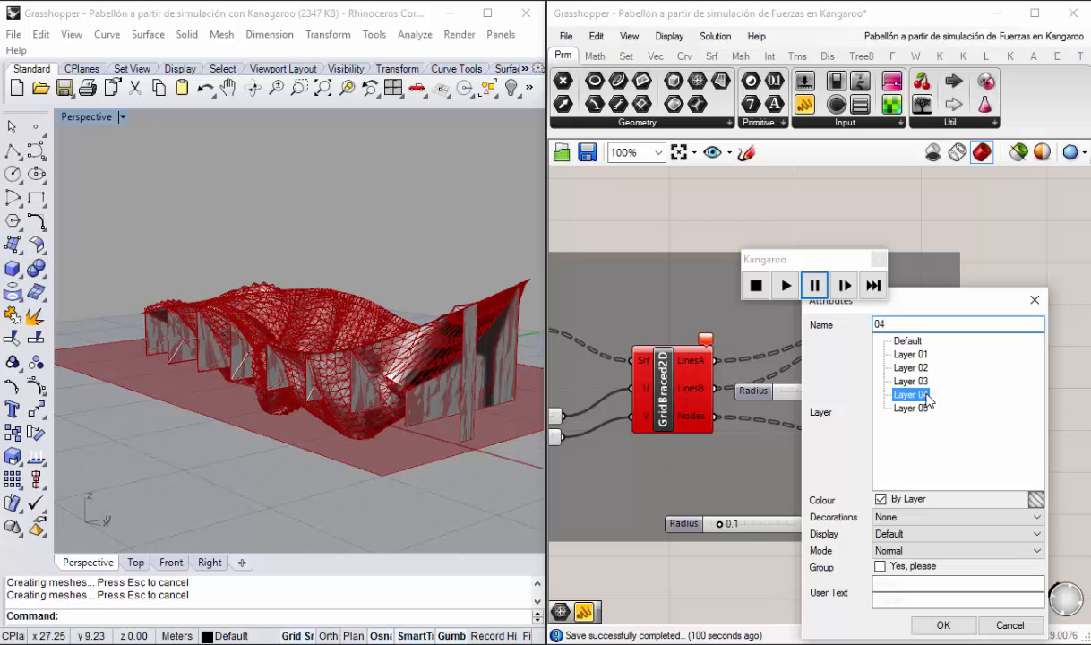
click(943, 625)
Step: Bake the Srf ground surface parameter as a group onto Layer 05 with the object name 05
right_drag(637, 381, 798, 405)
scroll(827, 366, down, 1)
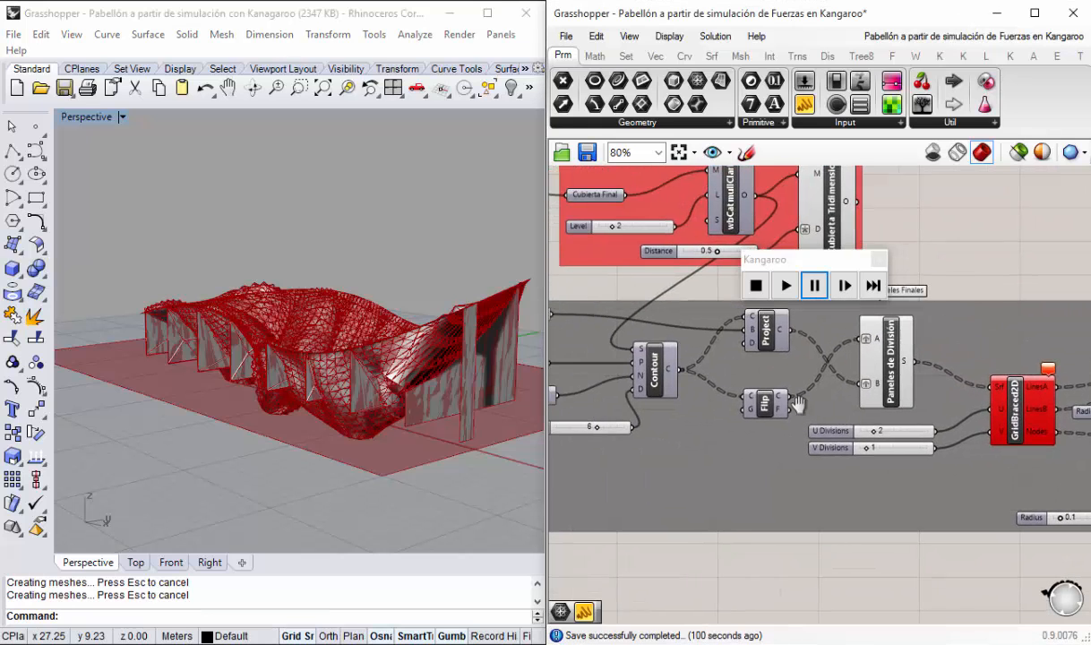
right_drag(868, 404, 996, 420)
click(656, 331)
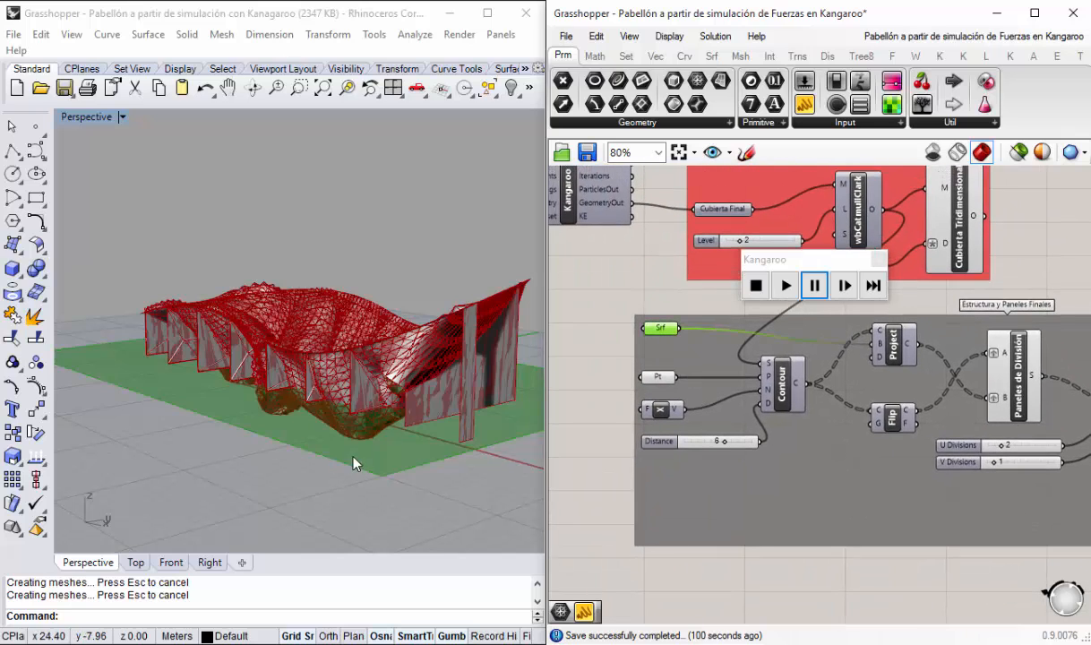
right_click(664, 331)
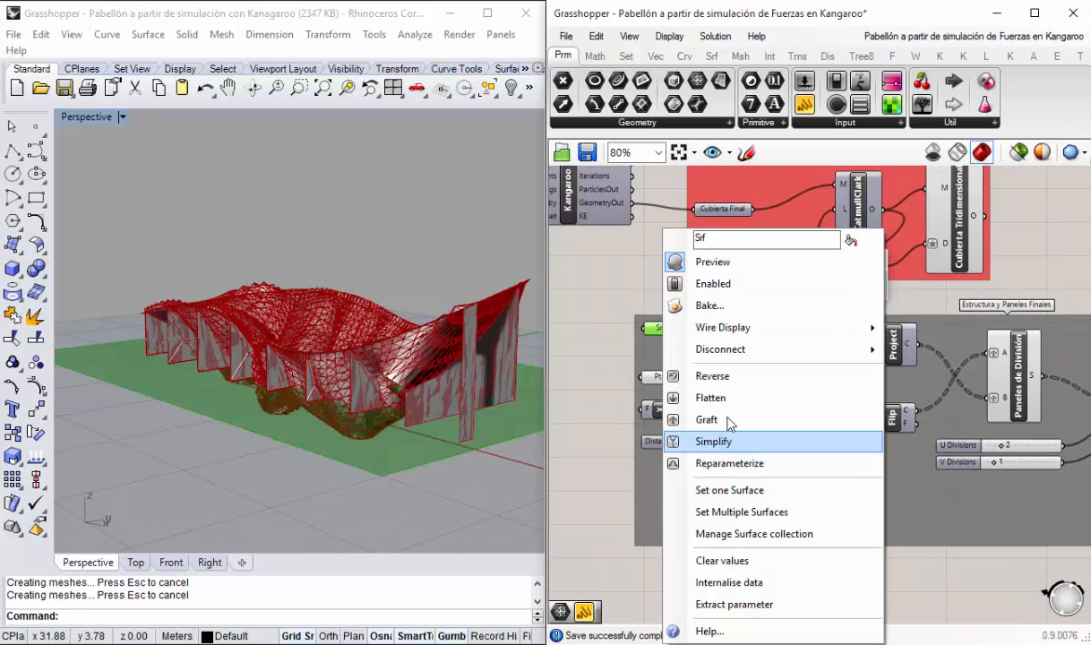
click(681, 305)
drag(666, 159, 549, 131)
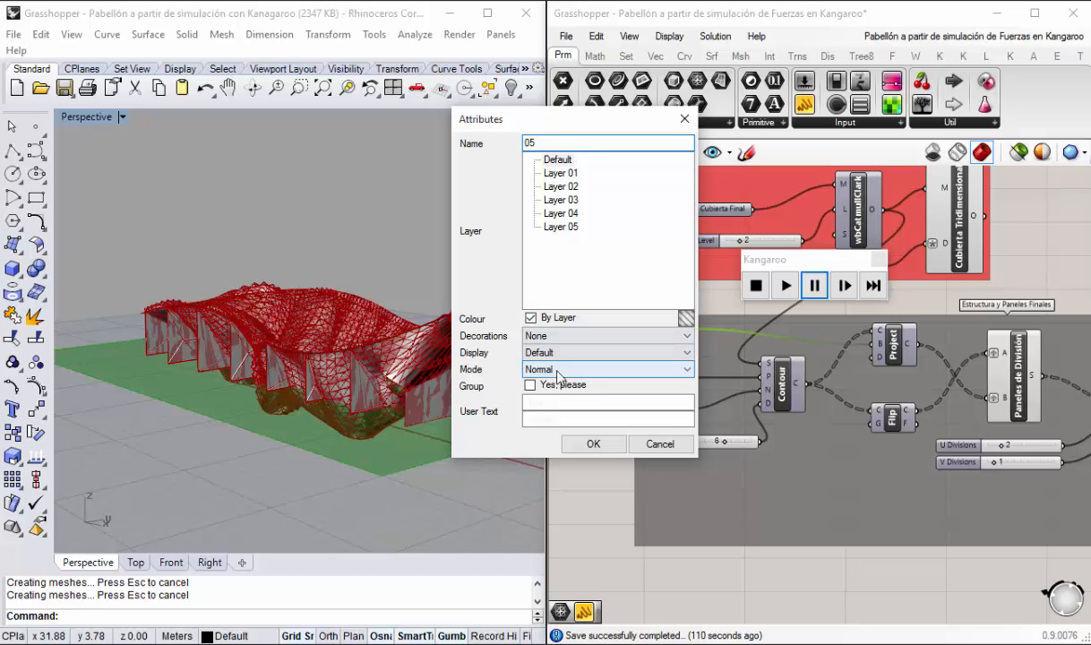
click(532, 386)
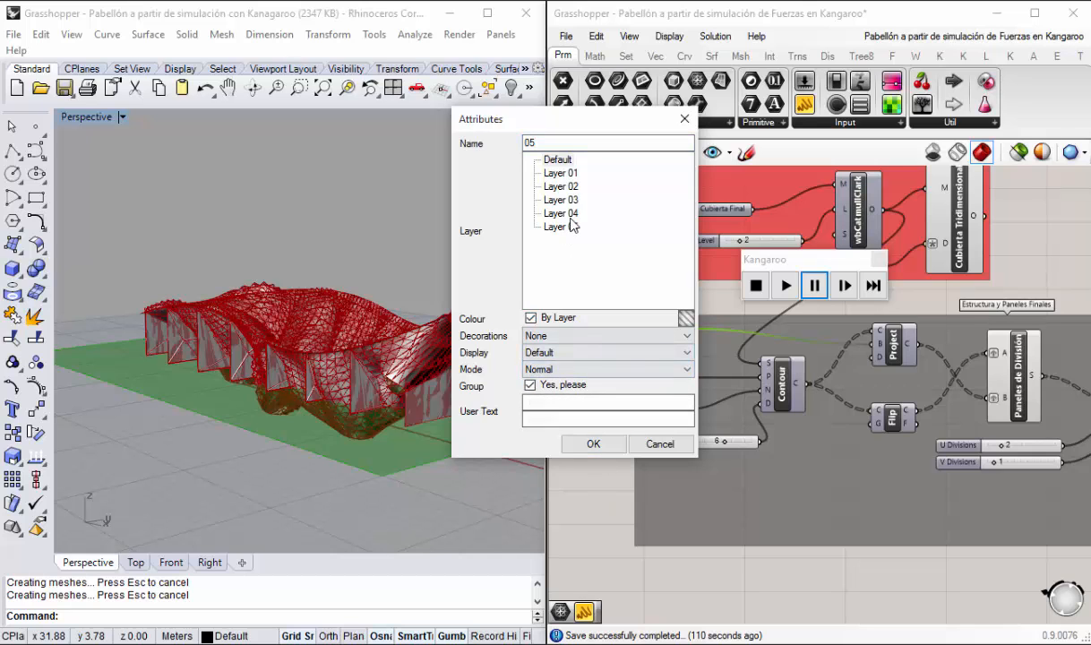
click(561, 227)
click(593, 444)
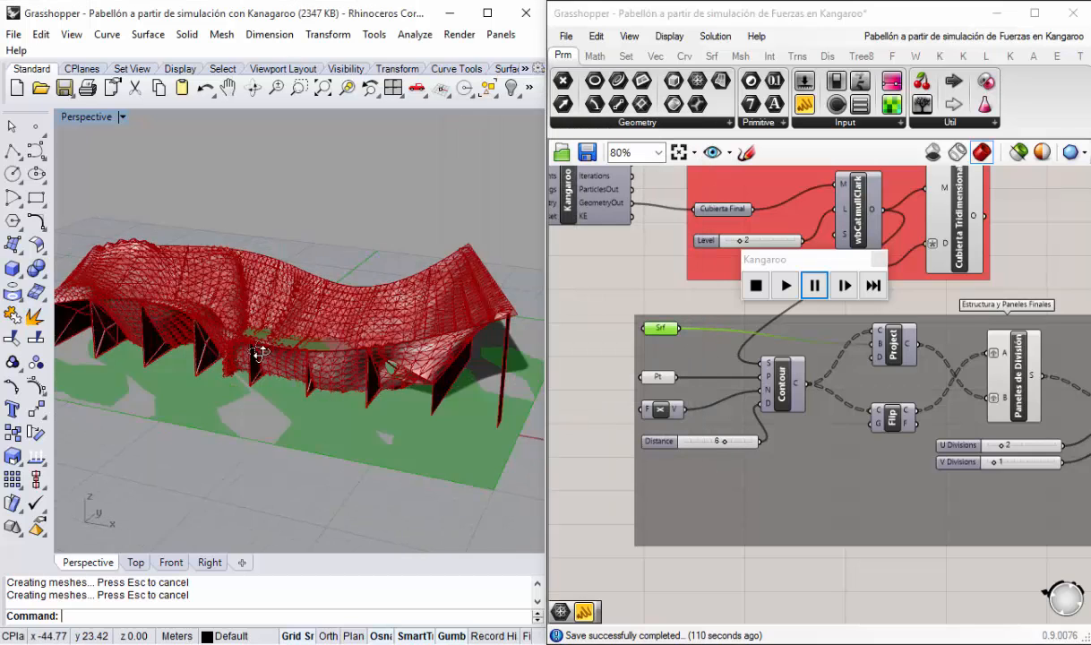
Step: Try to move the whole baked pavilion with its ground surface along the Y axis in Rhino, and undo the move
scroll(256, 347, down, 3)
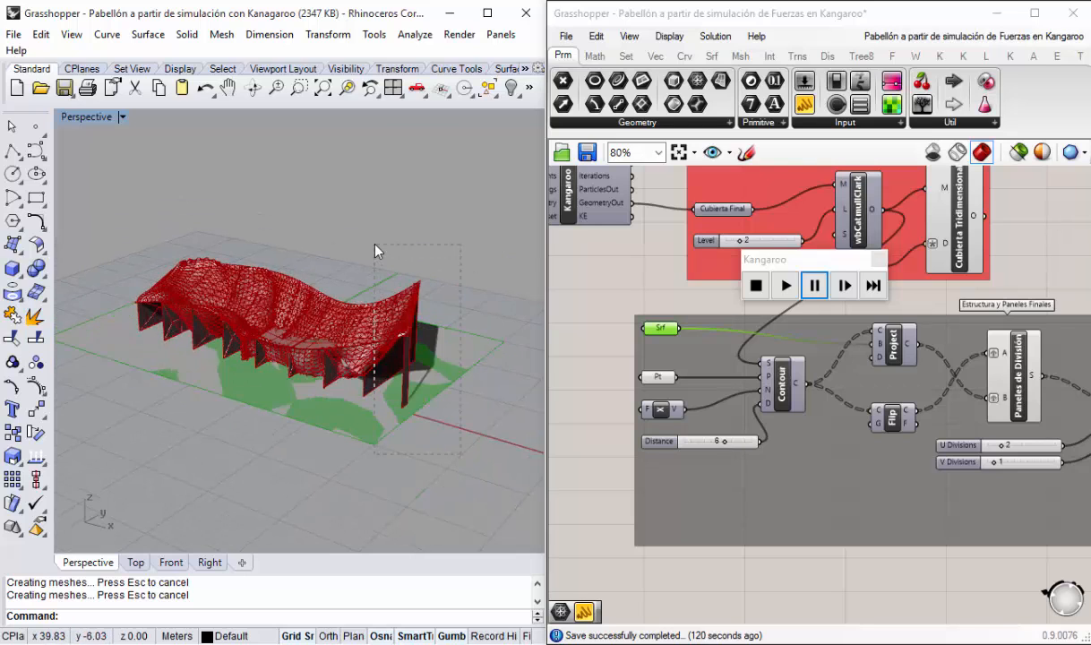
drag(375, 245, 375, 243)
scroll(394, 285, down, 5)
scroll(334, 335, up, 3)
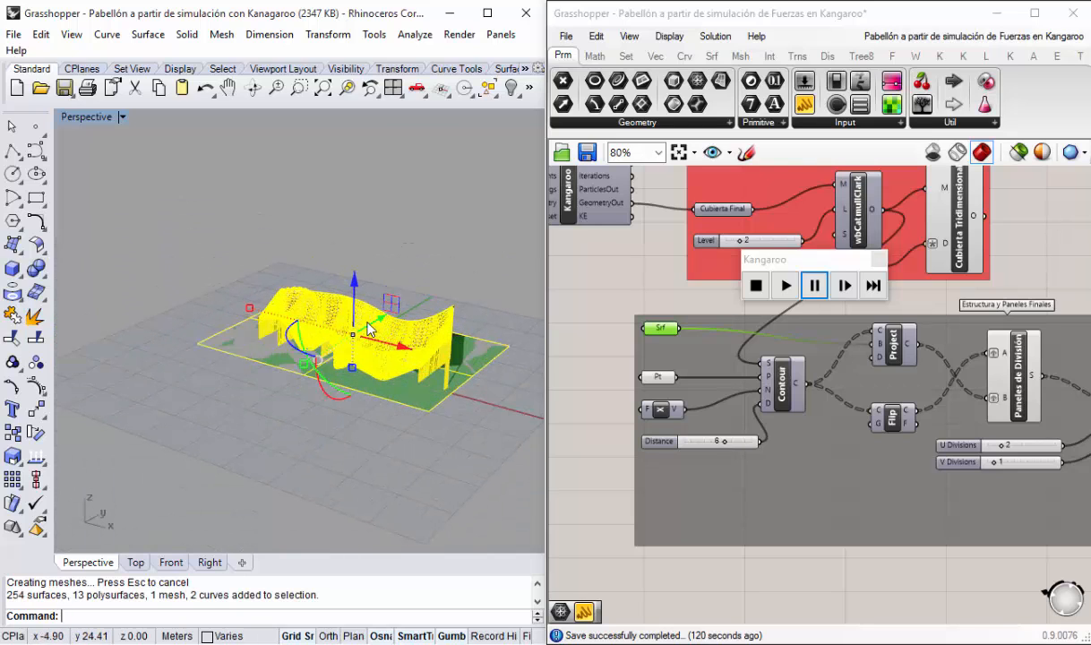
drag(367, 327, 461, 278)
click(476, 210)
scroll(457, 302, up, 5)
right_drag(456, 301, 489, 324)
key(ctrl+z)
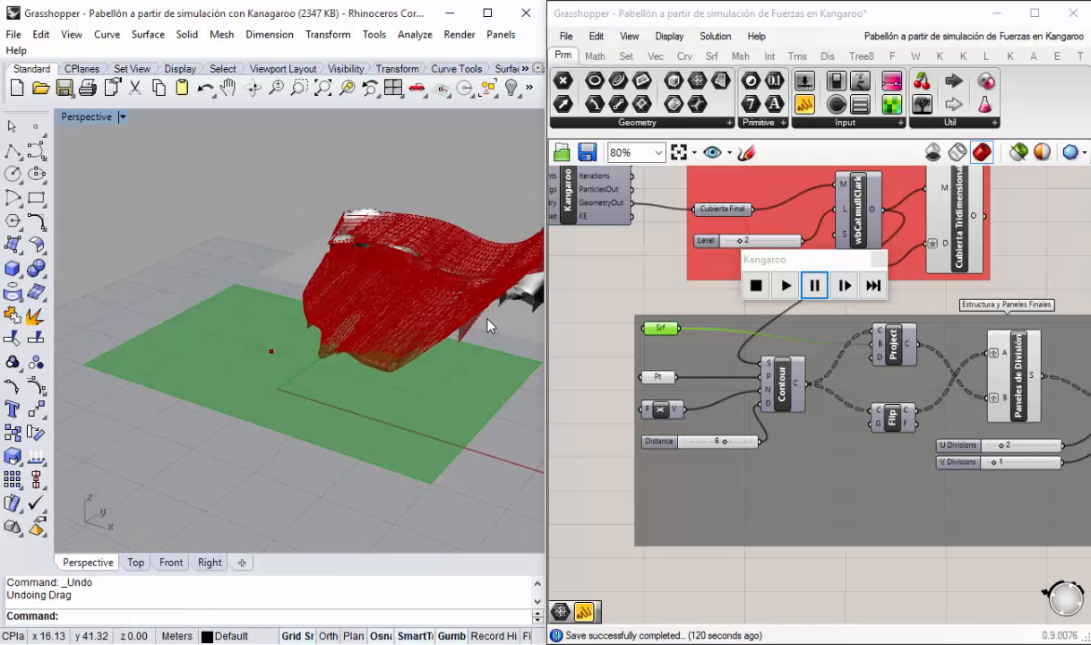
scroll(428, 410, down, 2)
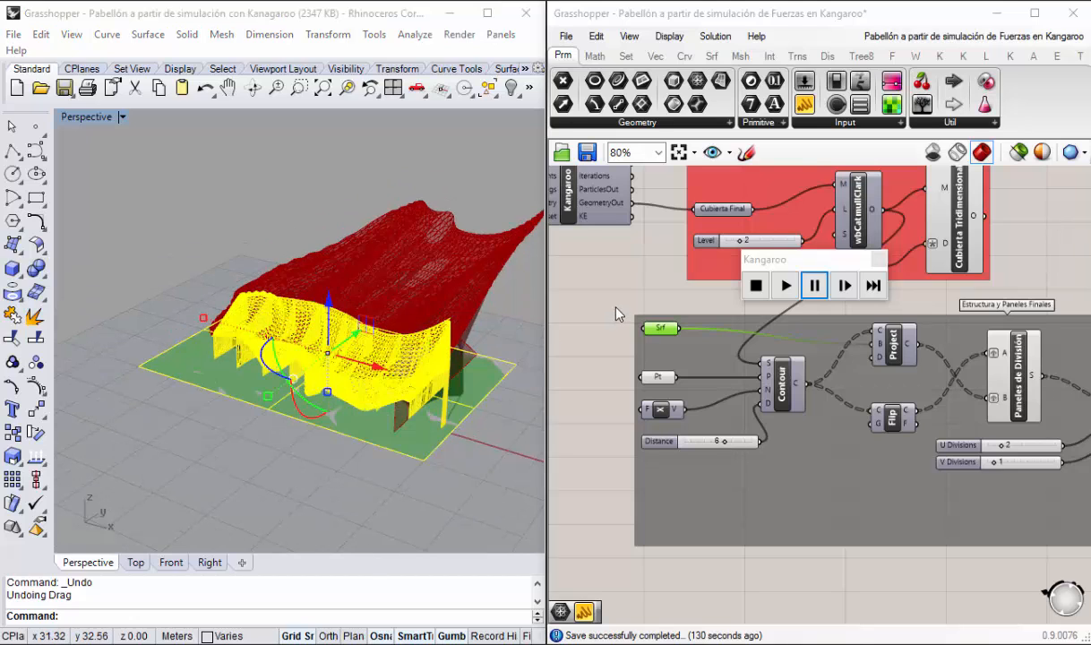
click(585, 291)
right_click(664, 328)
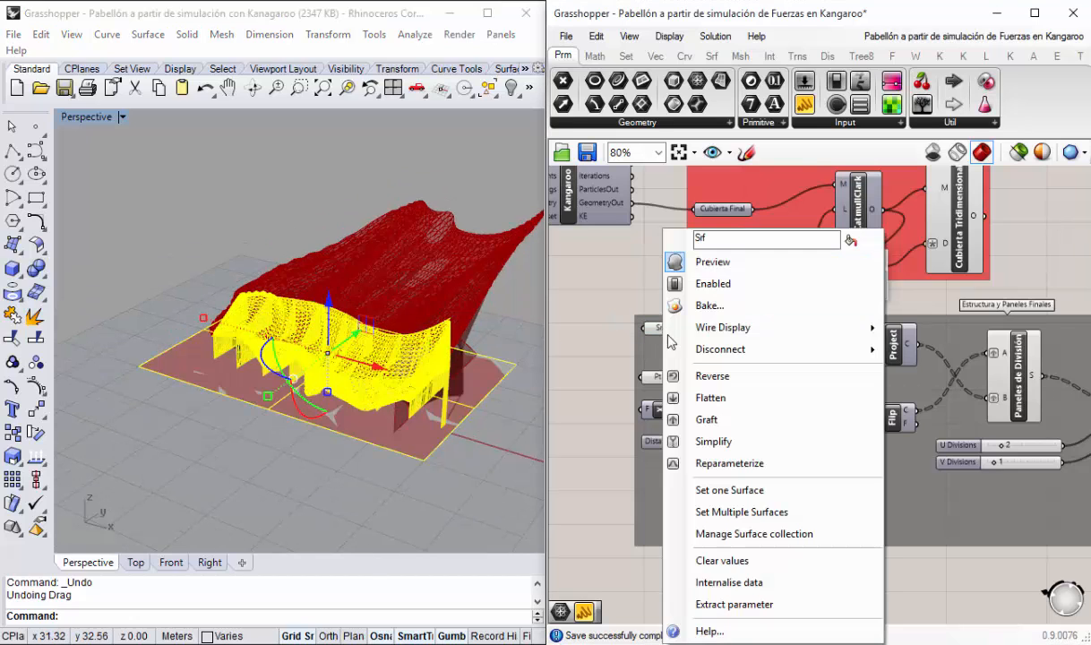
click(591, 294)
Step: Try to move the baked ground surface alone along the Y axis, and undo the move
scroll(642, 343, up, 1)
click(429, 490)
click(420, 429)
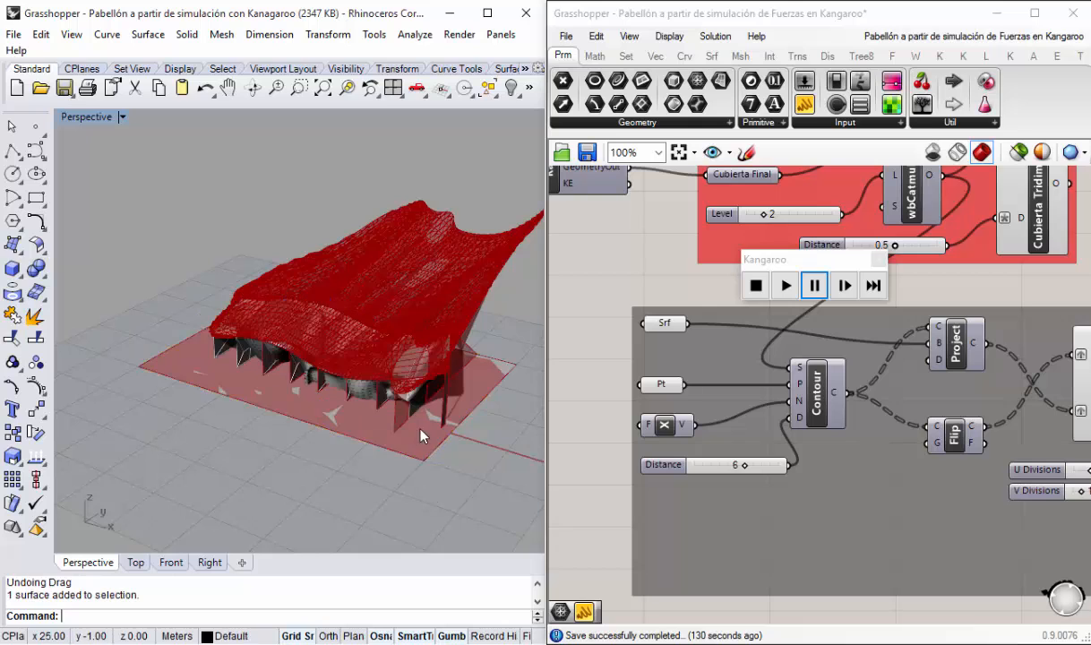
drag(354, 354, 447, 291)
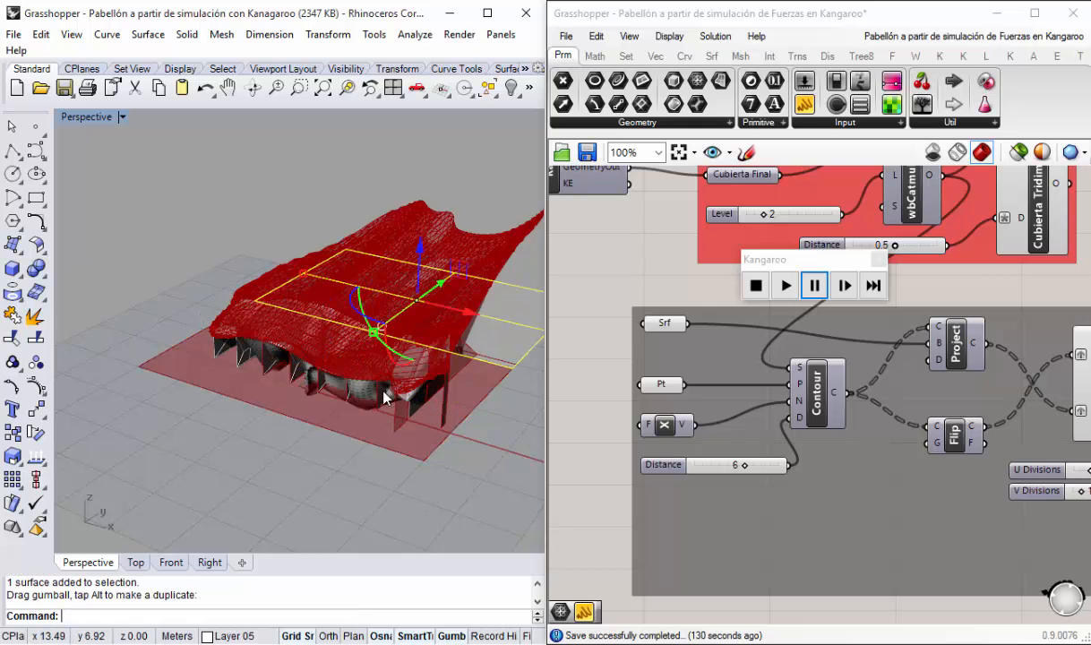
right_drag(312, 363, 397, 363)
key(ctrl+z)
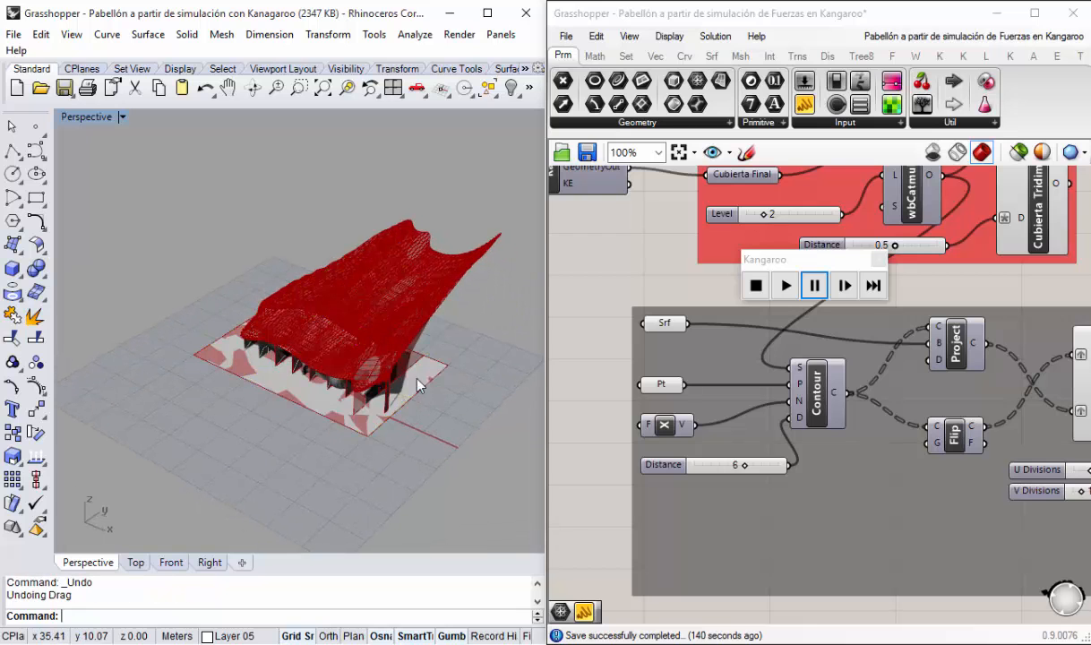
Step: Try to move the structure group, the panels, the remaining baked surfaces and the ground surface together, and undo the move
scroll(378, 405, up, 4)
right_drag(402, 383, 373, 327)
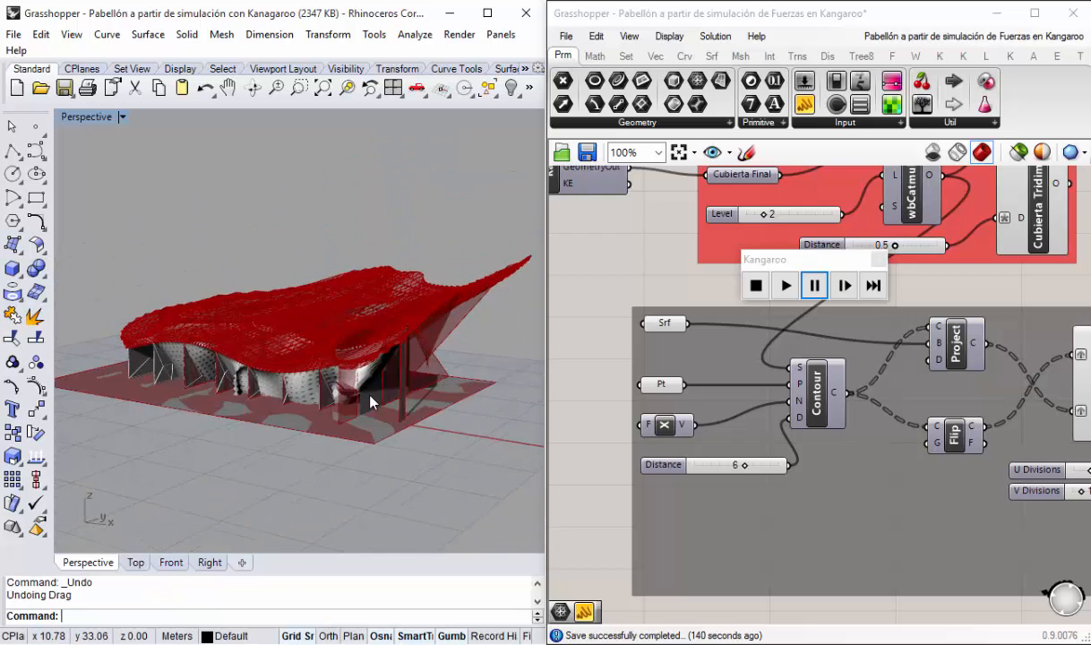
scroll(369, 396, up, 4)
click(297, 370)
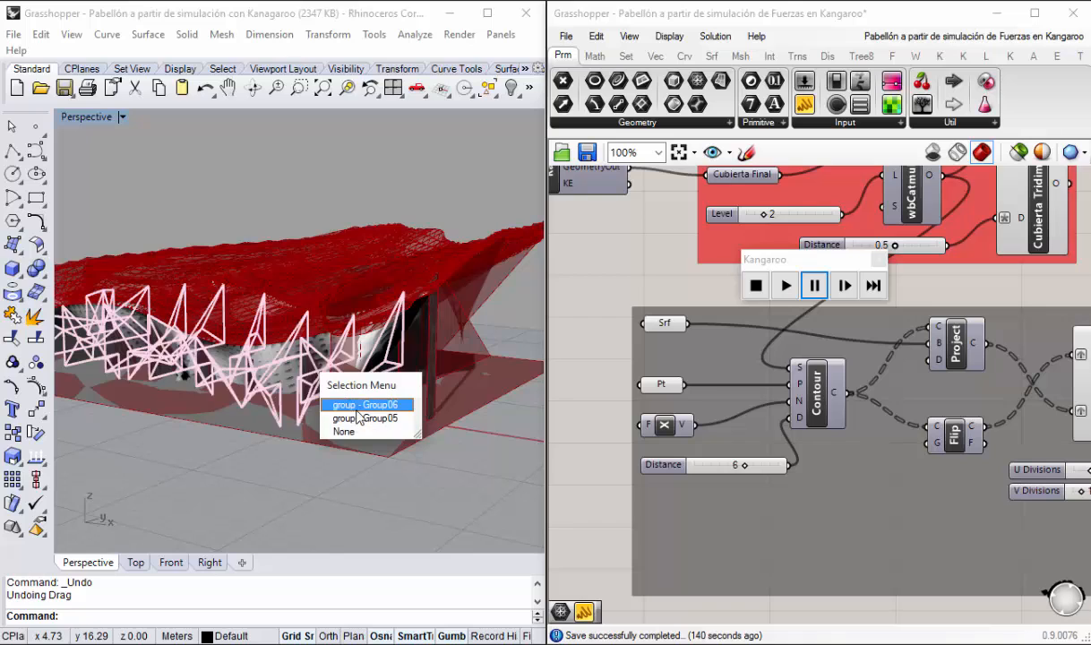
click(360, 403)
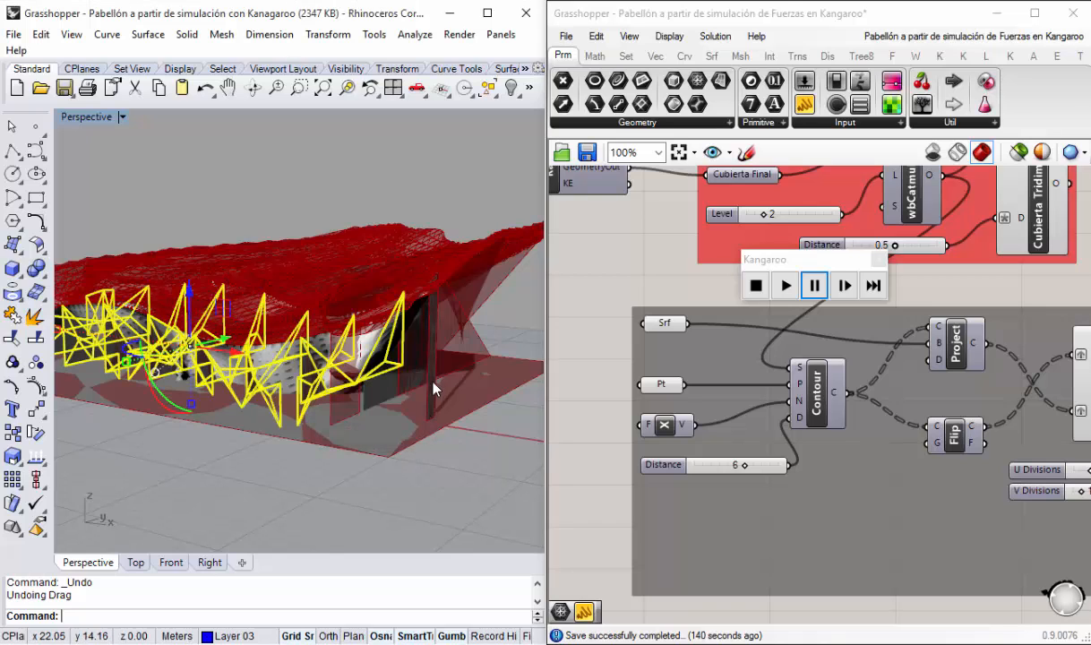
shift+click(372, 407)
shift+click(369, 445)
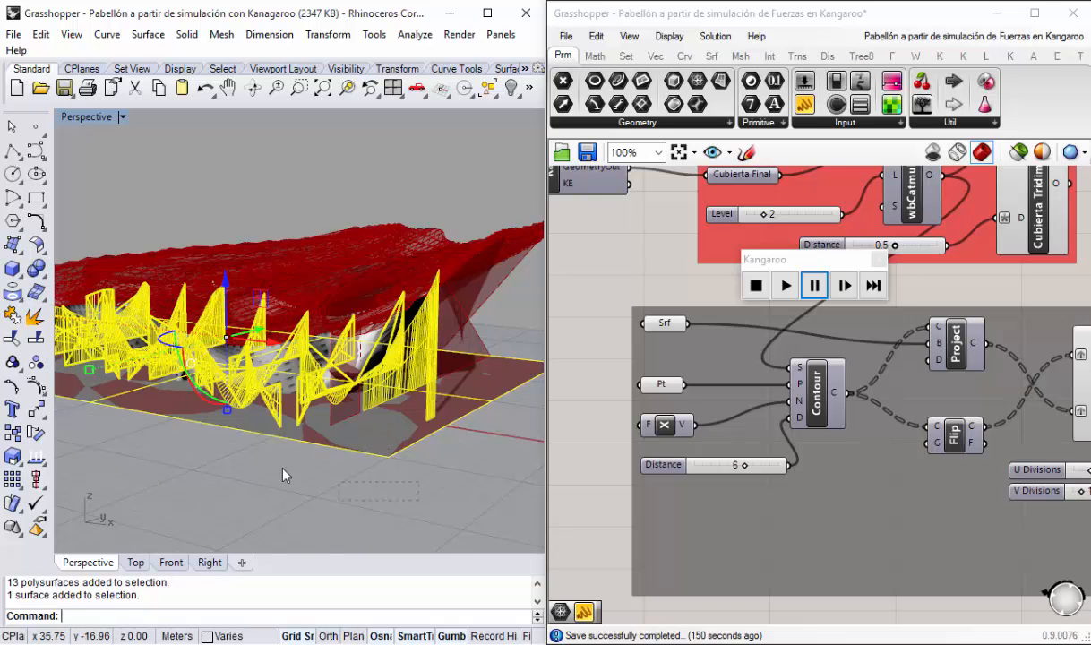
scroll(129, 349, down, 3)
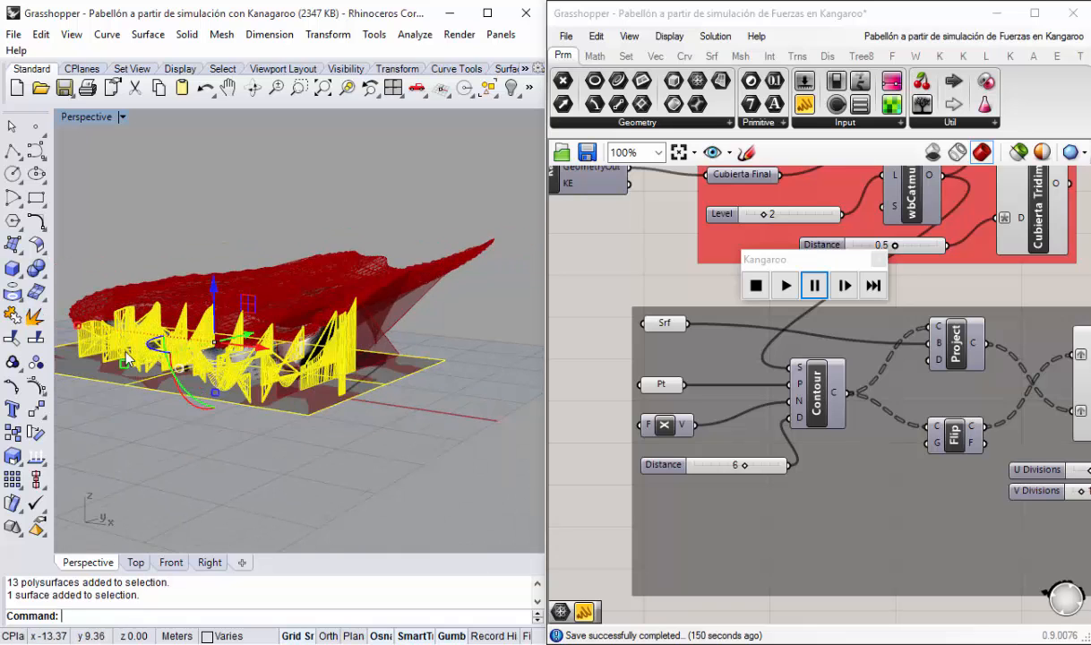
scroll(106, 402, up, 5)
shift+drag(120, 460, 67, 324)
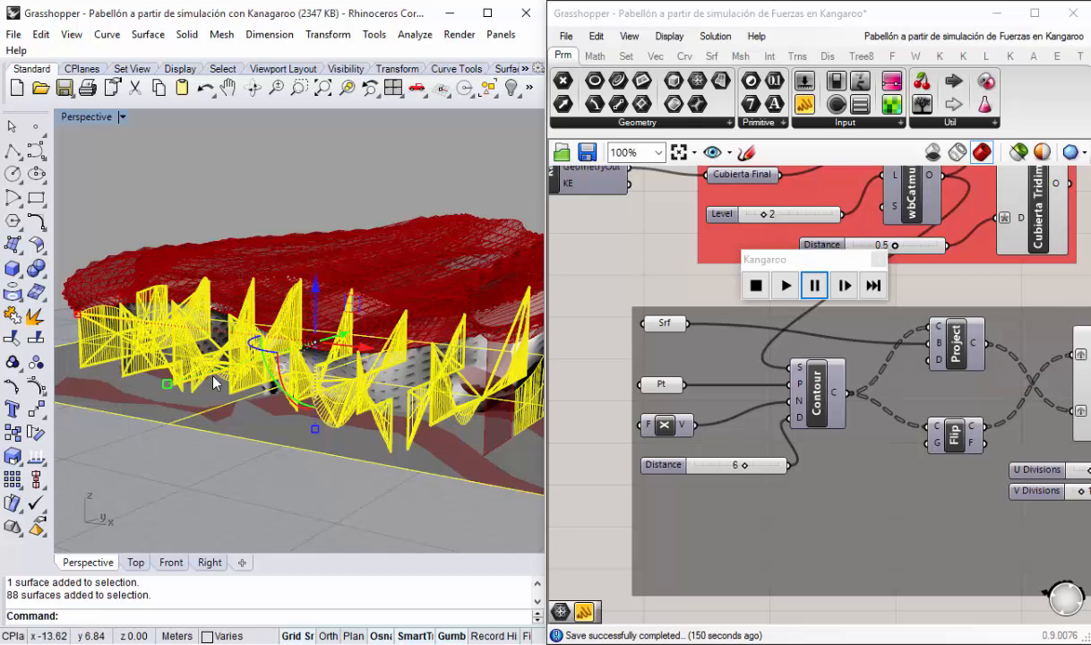
scroll(215, 383, down, 5)
drag(280, 358, 388, 324)
right_drag(389, 324, 361, 343)
key(ctrl+z)
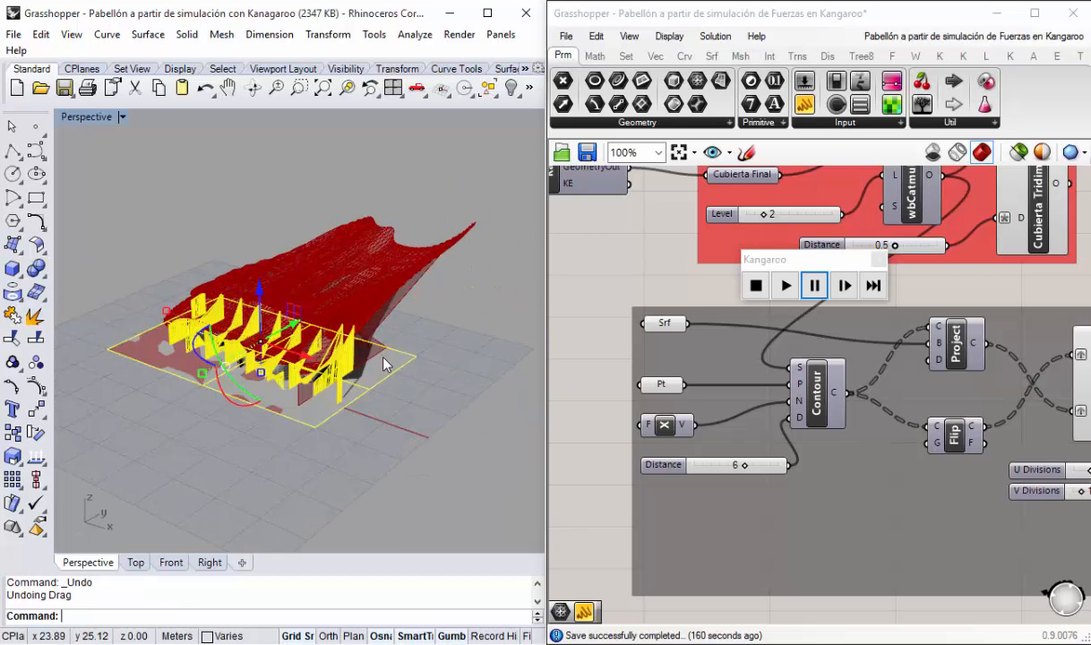
Step: Undo the earlier Grasshopper bakes as far back as possible and clear the selection
key(ctrl+z)
right_drag(417, 405, 463, 343)
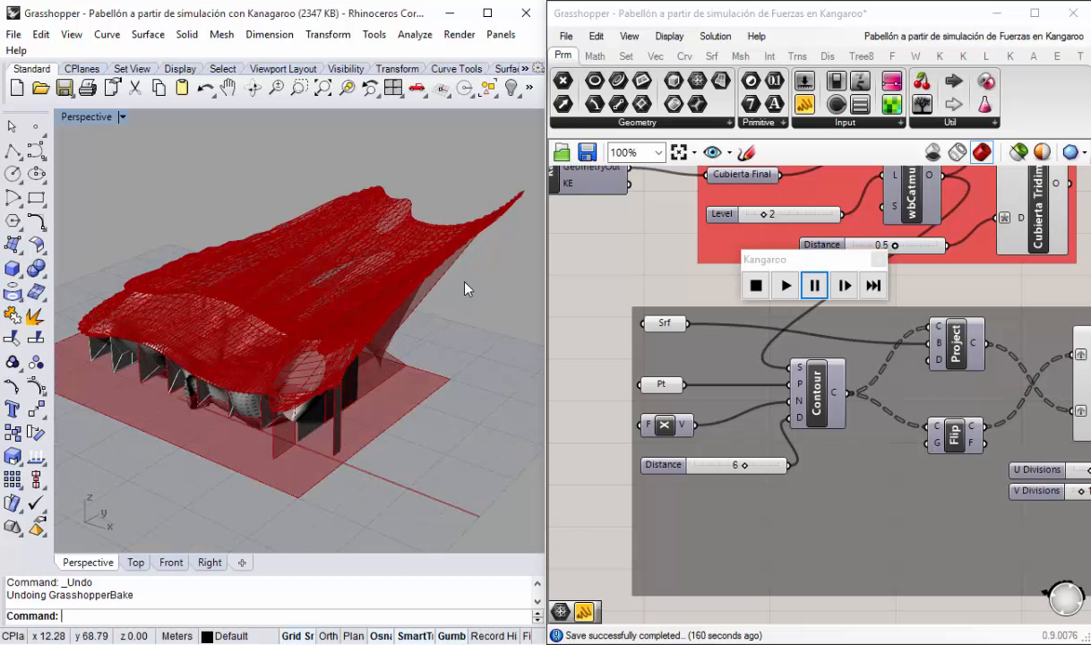
key(ctrl+z)
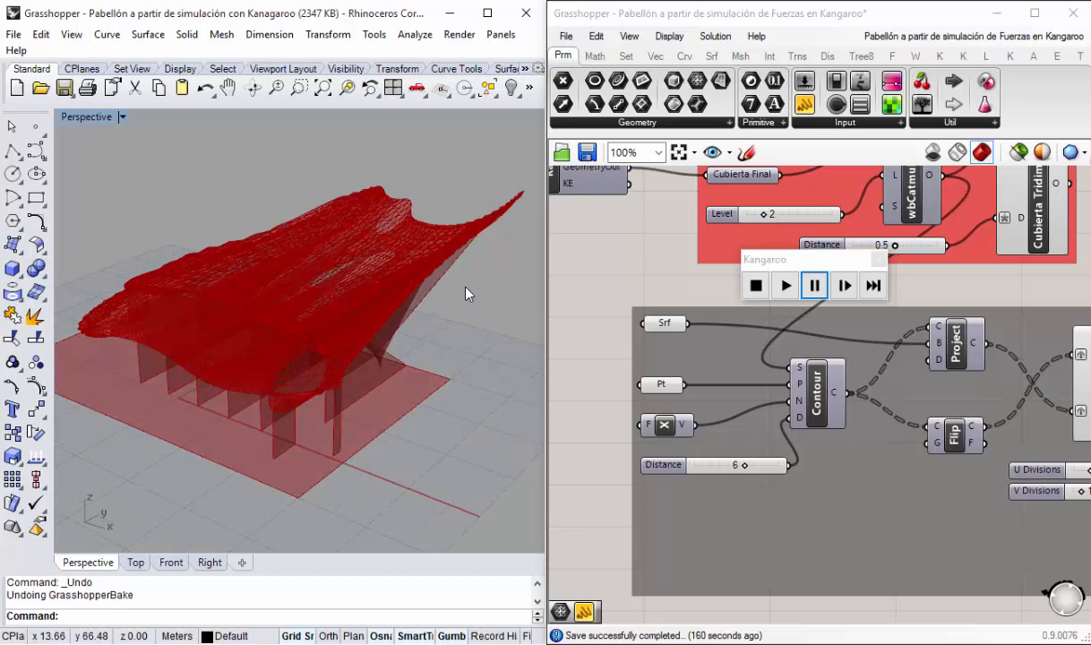
key(ctrl+z)
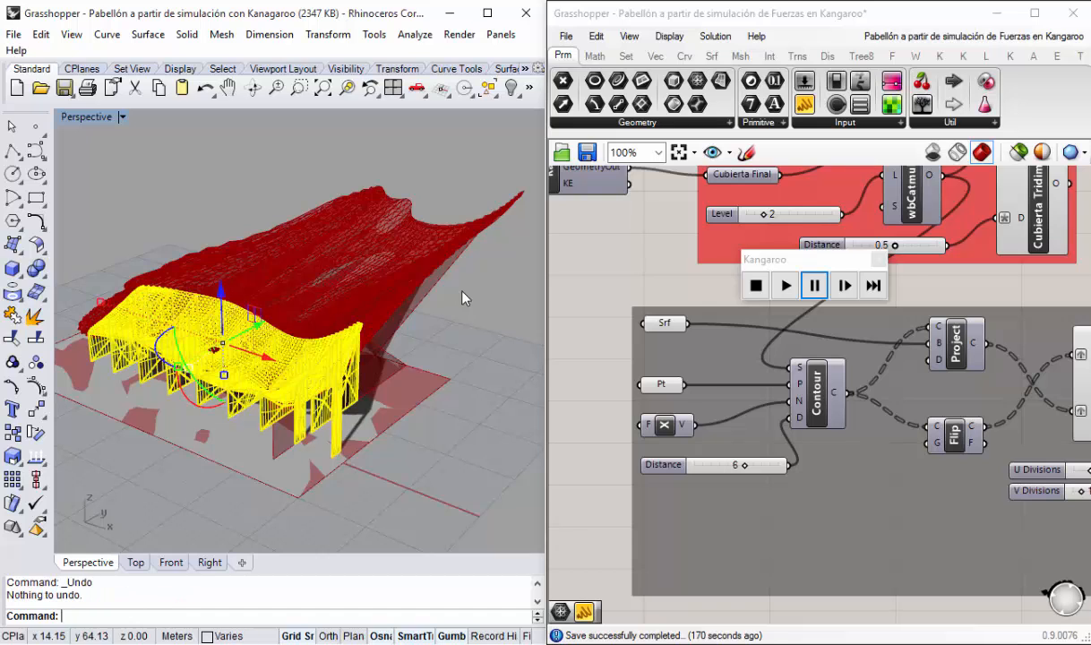
key(Escape)
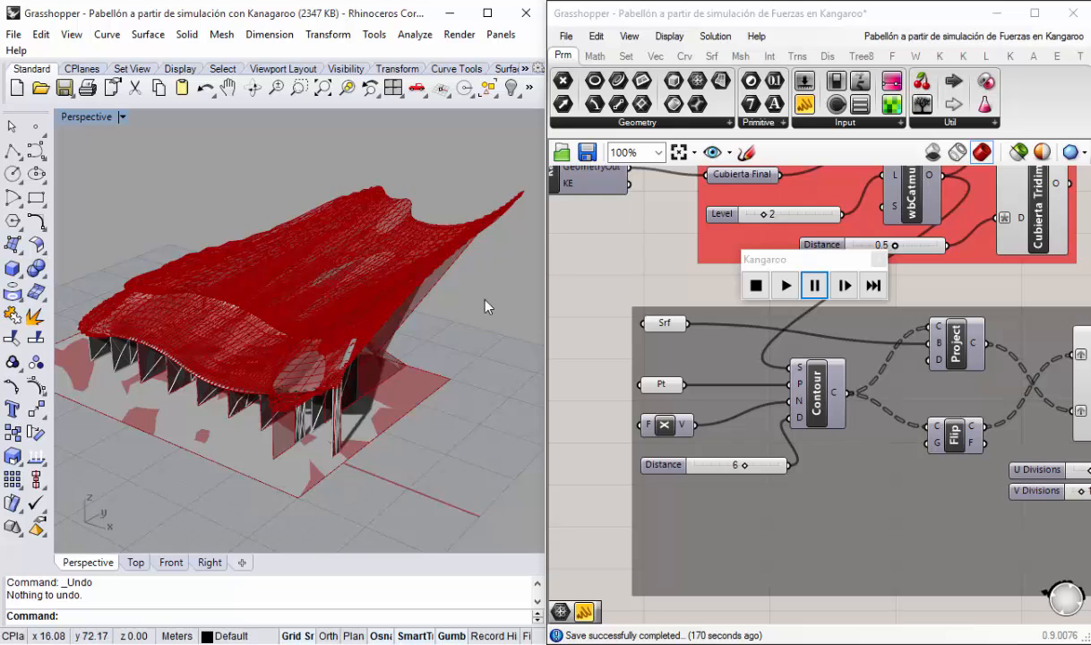
Step: Select the baked structure, panels, roof mesh and ground surface, and move them in the negative X direction clear of the Grasshopper preview
right_drag(487, 306, 425, 320)
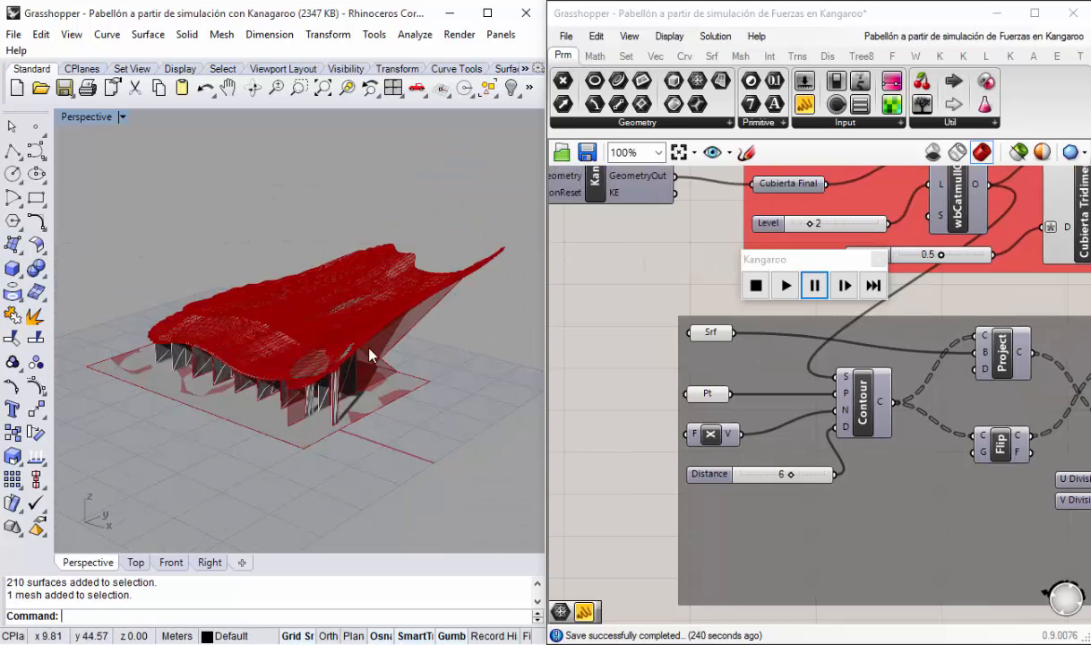
scroll(317, 418, up, 3)
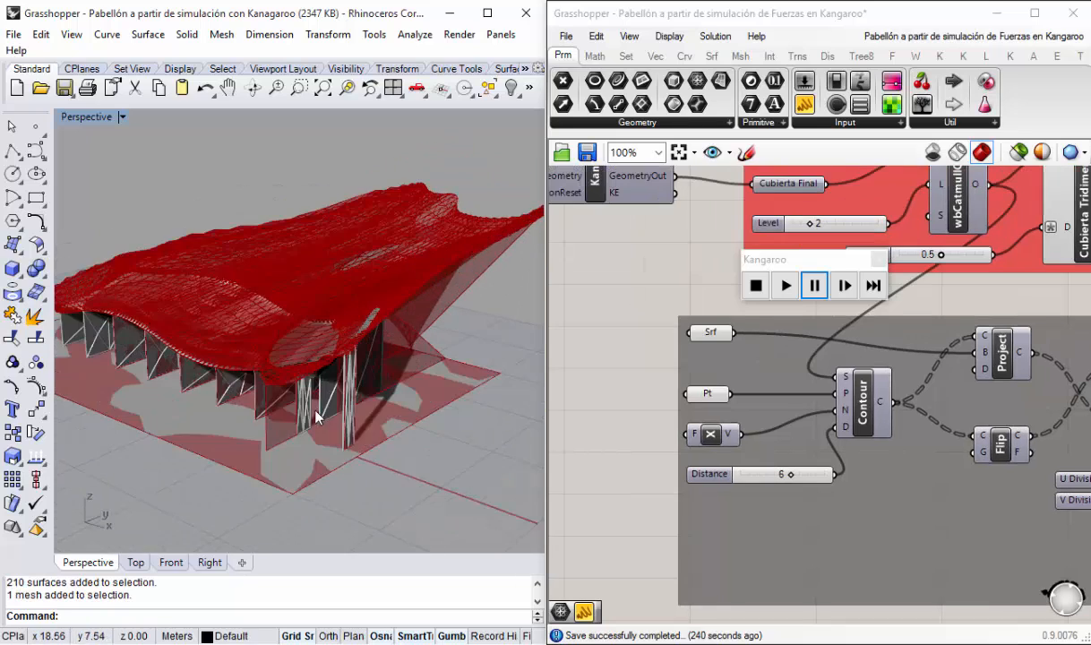
click(332, 419)
click(415, 436)
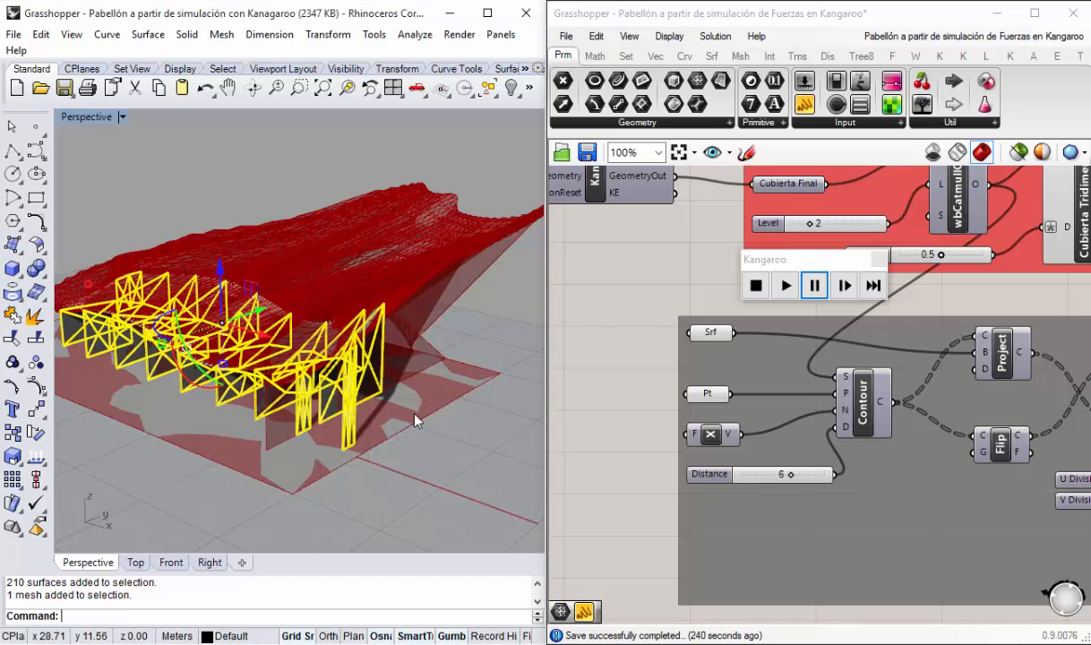
scroll(412, 417, down, 3)
scroll(167, 387, up, 4)
shift+click(103, 321)
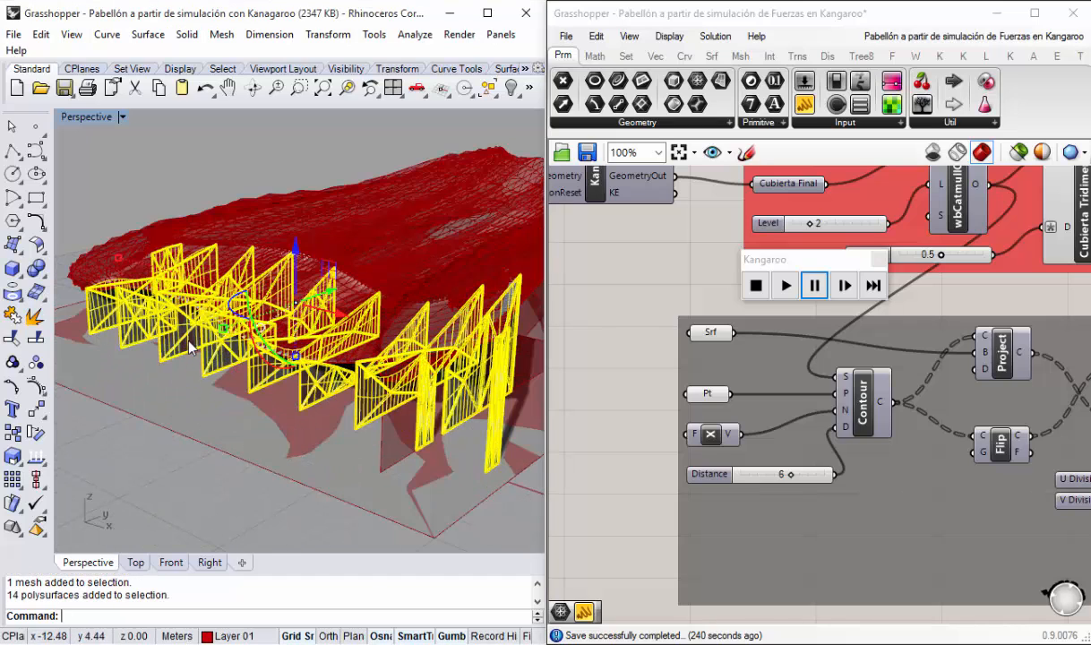
scroll(161, 372, down, 3)
scroll(235, 315, up, 3)
right_drag(267, 344, 238, 353)
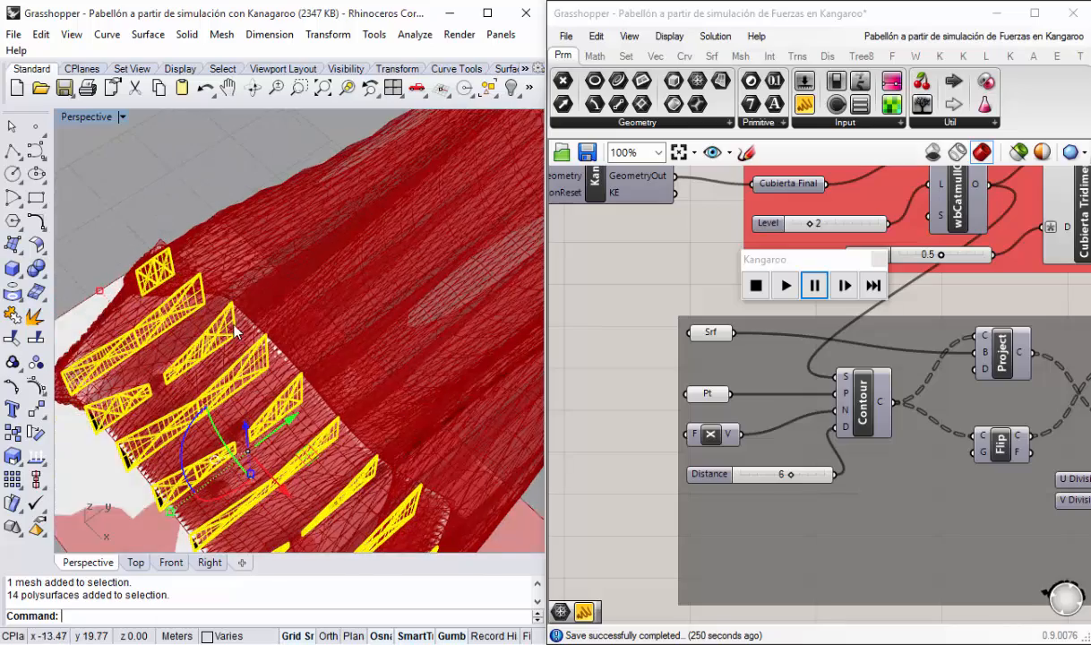
click(246, 332)
scroll(263, 303, down, 4)
right_drag(291, 441, 345, 395)
shift+click(298, 405)
drag(300, 405, 159, 302)
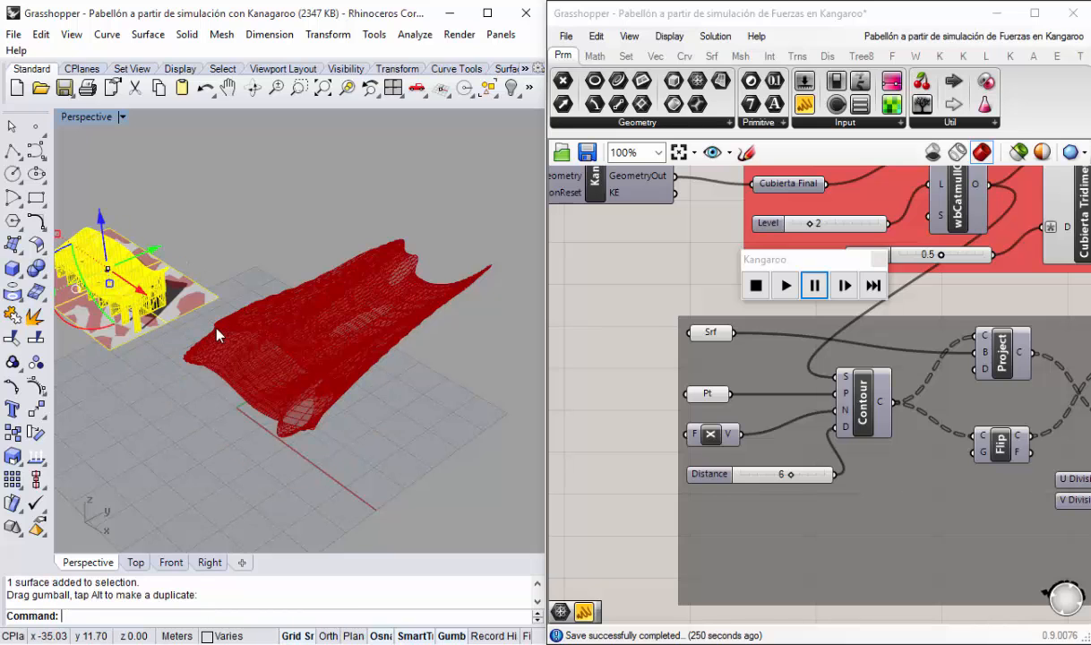
Step: Deselect and check the relocated baked pavilion, and undo its move together with the ground surface
click(266, 260)
right_drag(266, 260, 224, 337)
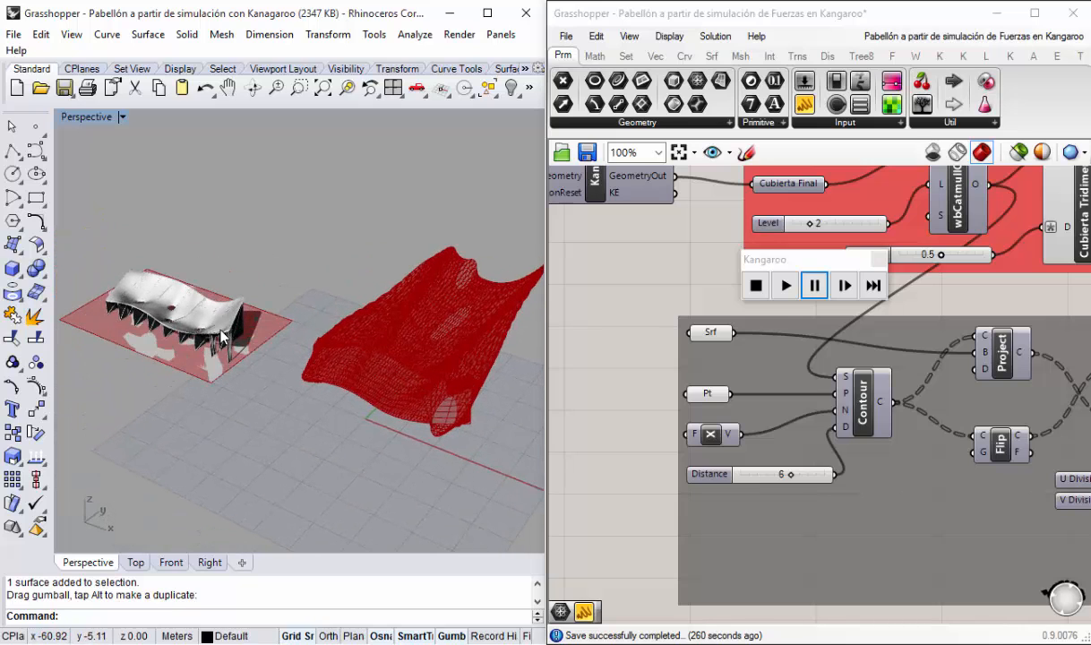
click(224, 361)
click(369, 257)
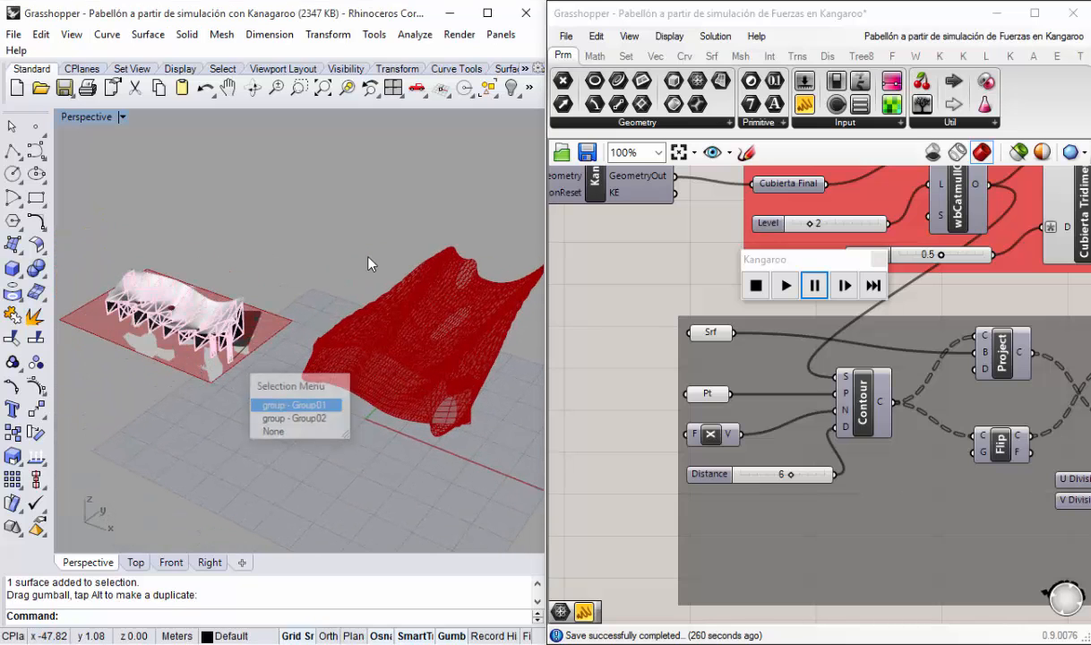
click(277, 323)
key(ctrl+z)
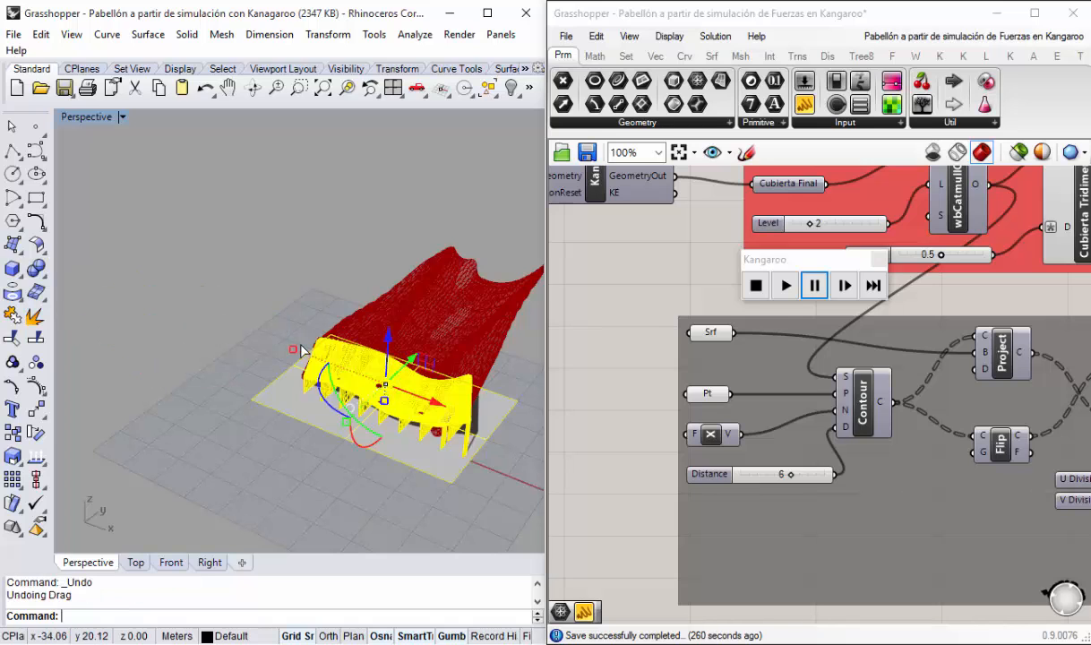
Step: Select the baked structure, roof mesh and panels without the ground surface, and move them in the negative X direction clear of the preview
click(269, 224)
scroll(388, 425, up, 4)
right_drag(391, 426, 420, 313)
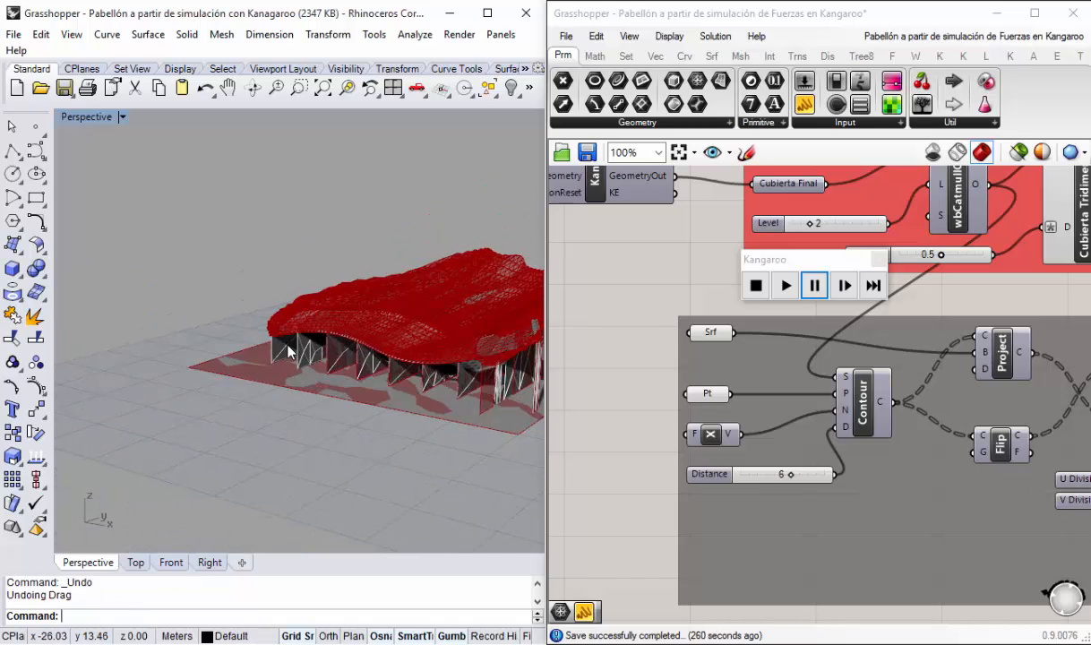
scroll(267, 344, up, 4)
click(266, 349)
click(338, 399)
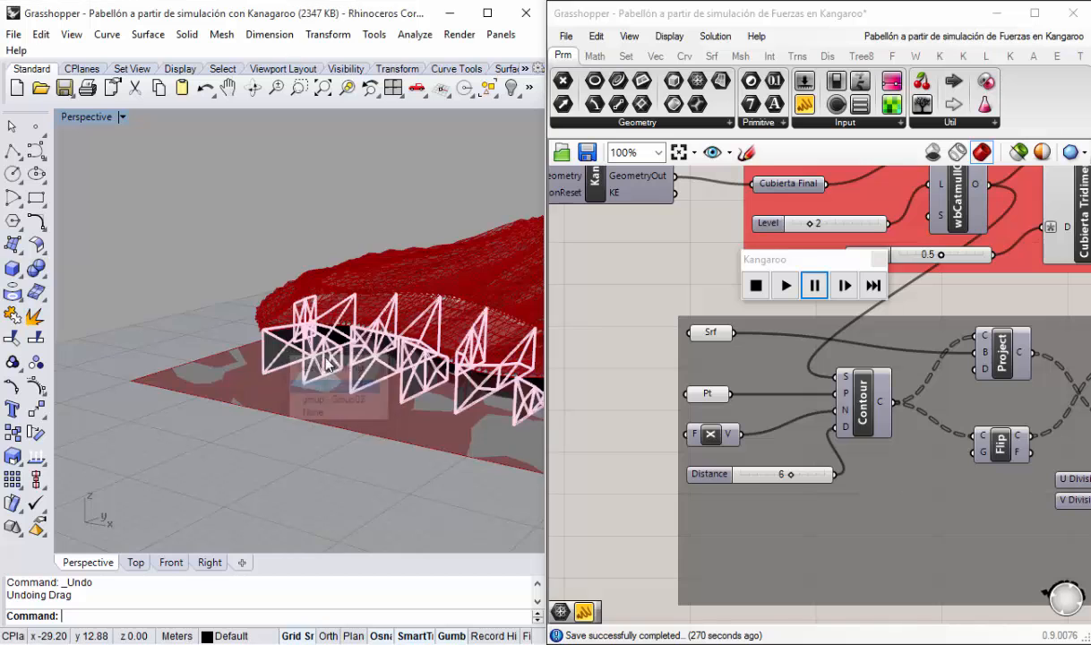
scroll(300, 322, up, 3)
shift+click(254, 307)
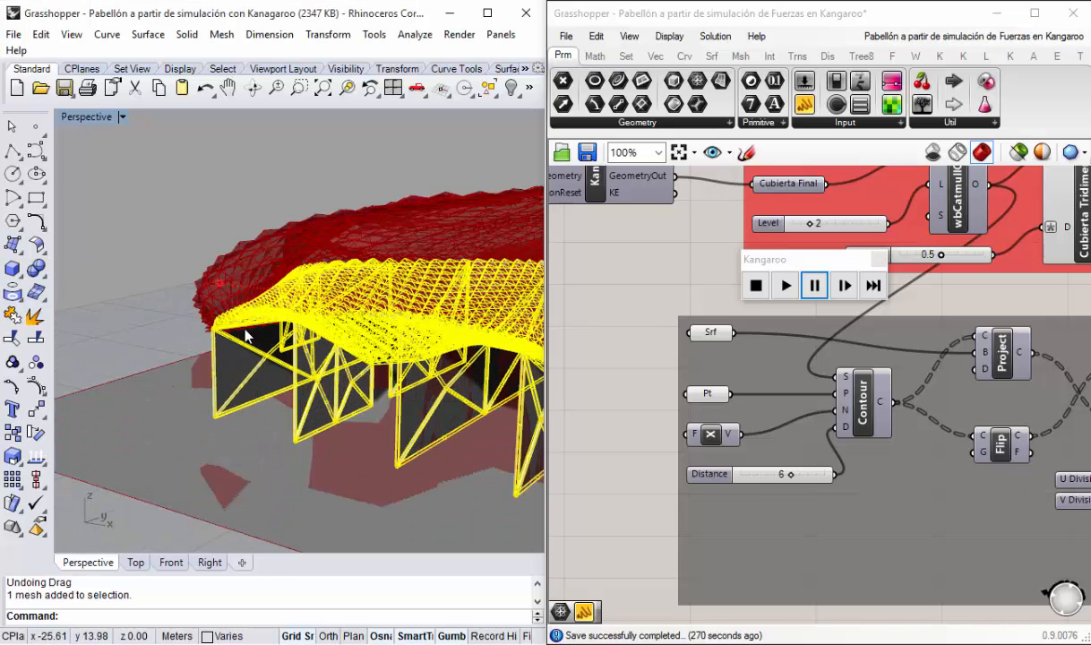
scroll(220, 336, down, 4)
shift+click(300, 368)
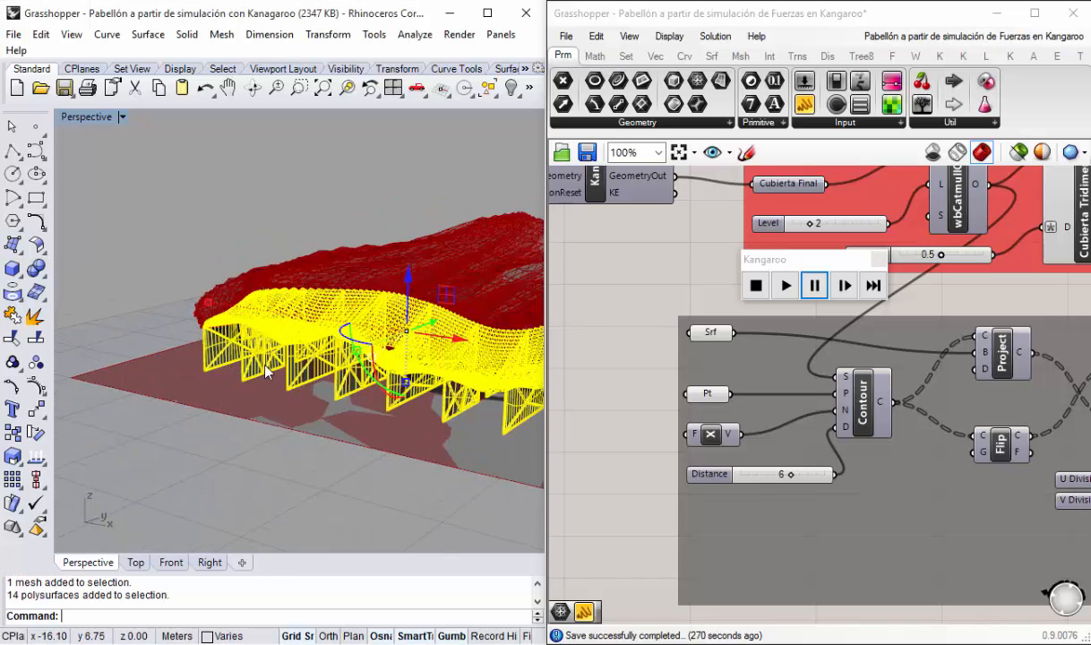
scroll(305, 386, down, 3)
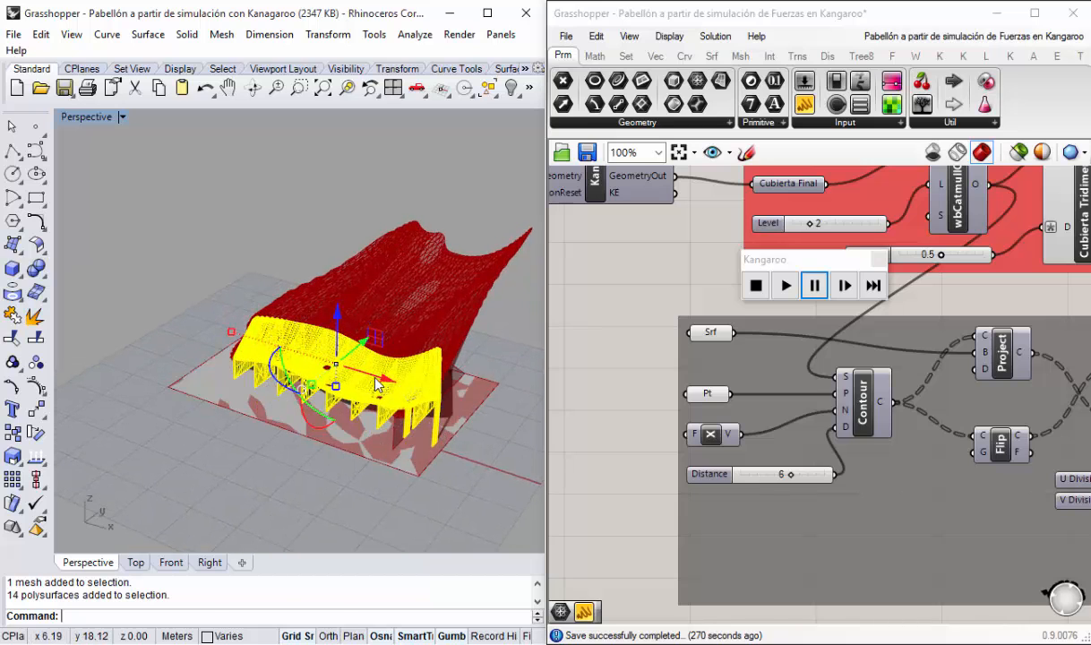
drag(363, 367, 184, 291)
click(225, 235)
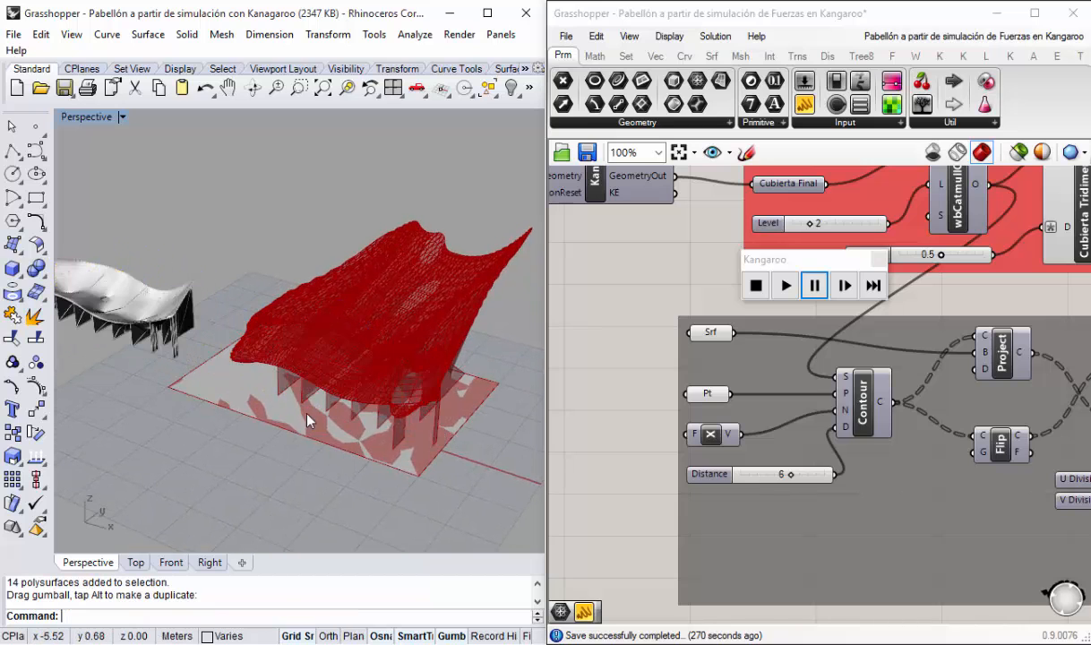
Step: Stop and reset the Kangaroo simulation
right_drag(291, 393, 381, 363)
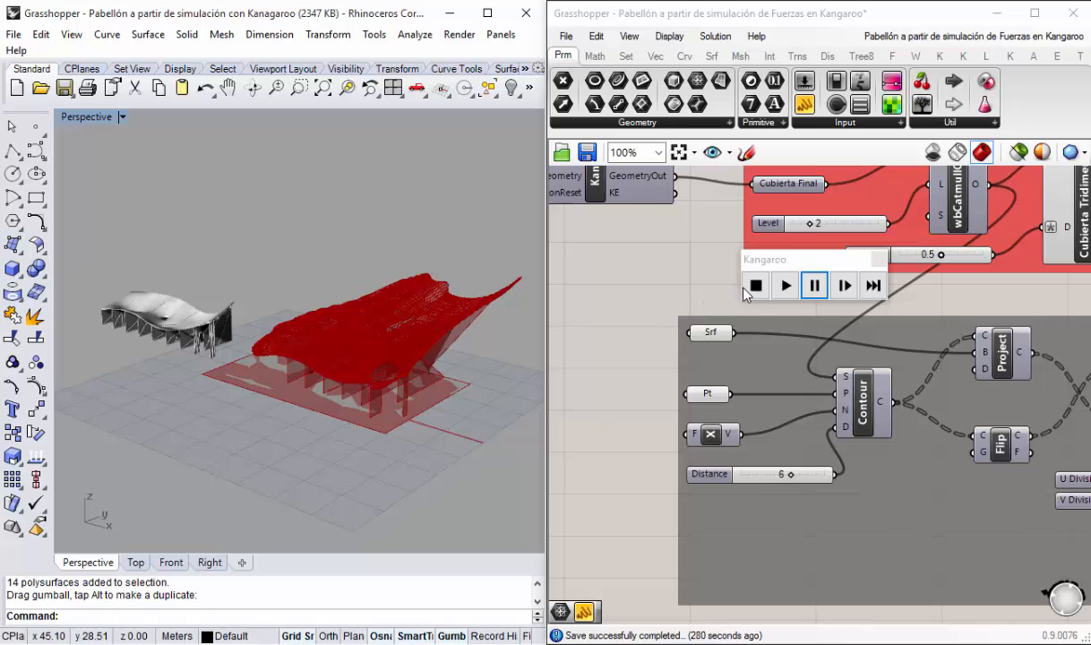
click(758, 294)
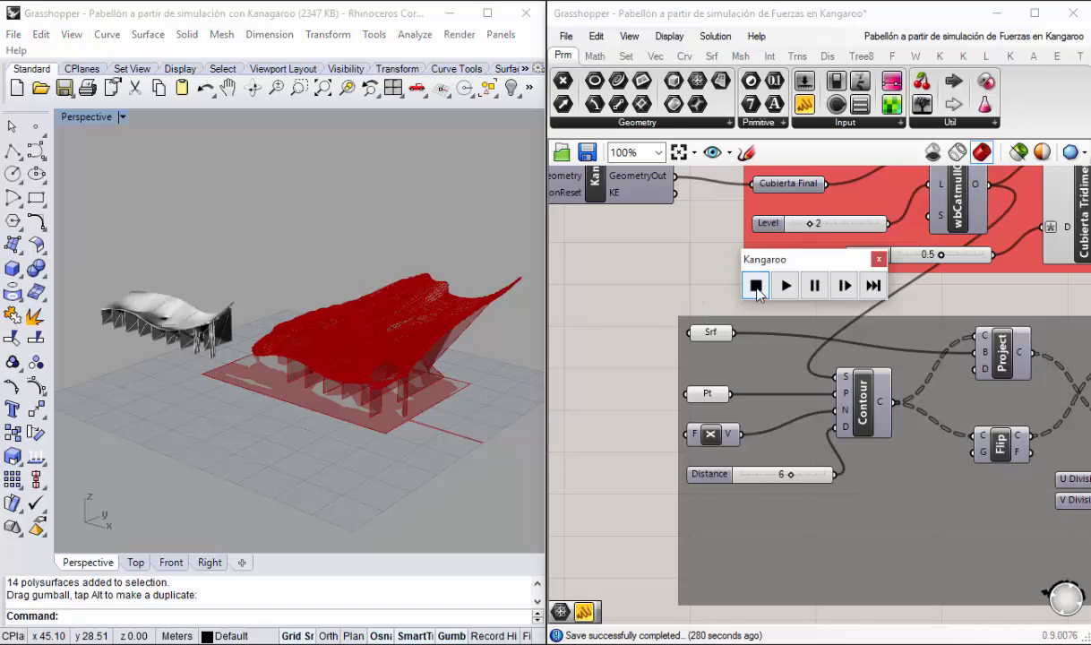
click(757, 287)
Step: Hide the Rhino ground surface that overlaps the Grasshopper preview
right_drag(309, 448, 354, 410)
right_drag(328, 471, 326, 410)
click(358, 410)
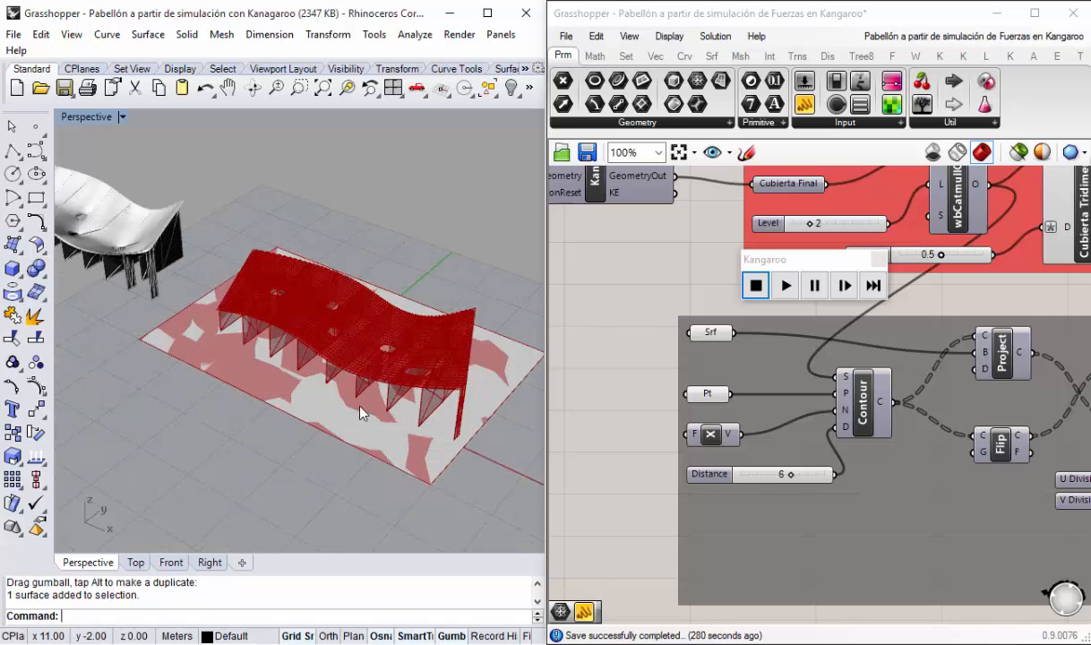
text(Hide)
key(Return)
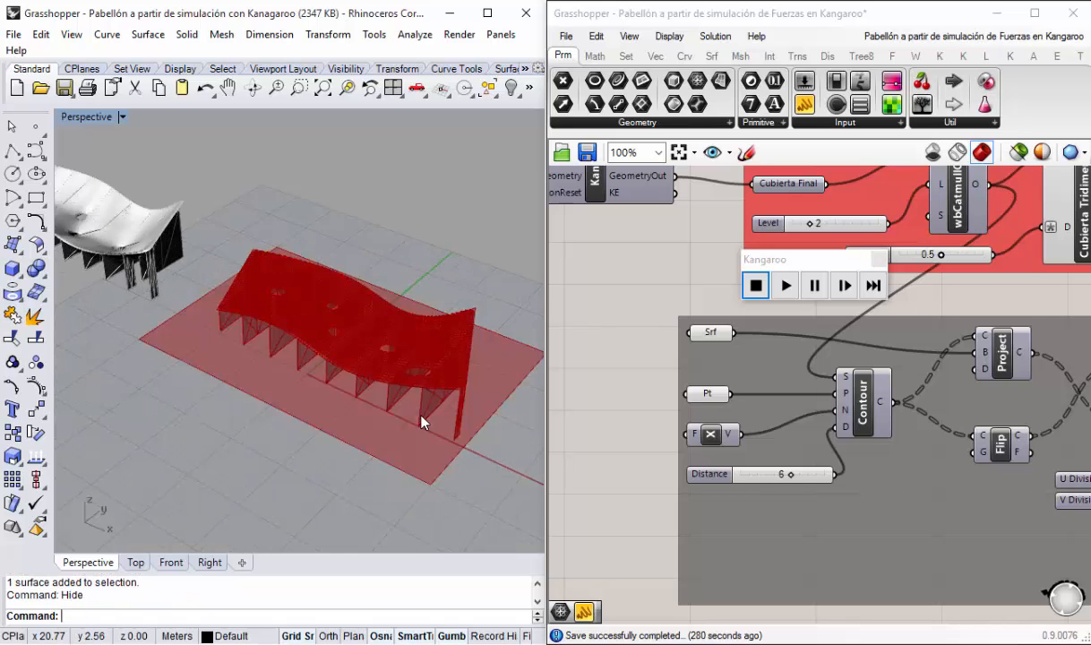
Step: Examine the separated baked pavilion's roof, panels and structure up close
right_drag(381, 220, 205, 250)
scroll(240, 292, down, 7)
scroll(183, 286, up, 14)
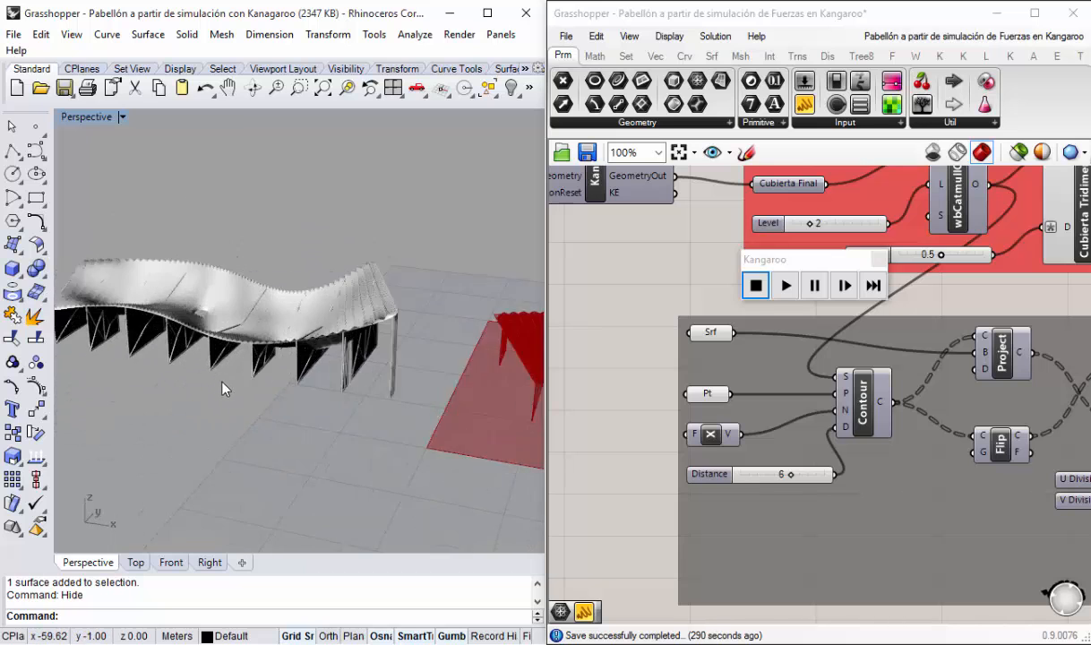
Step: Dismiss the Kangaroo simulation controls
right_drag(225, 387, 319, 285)
scroll(308, 253, down, 5)
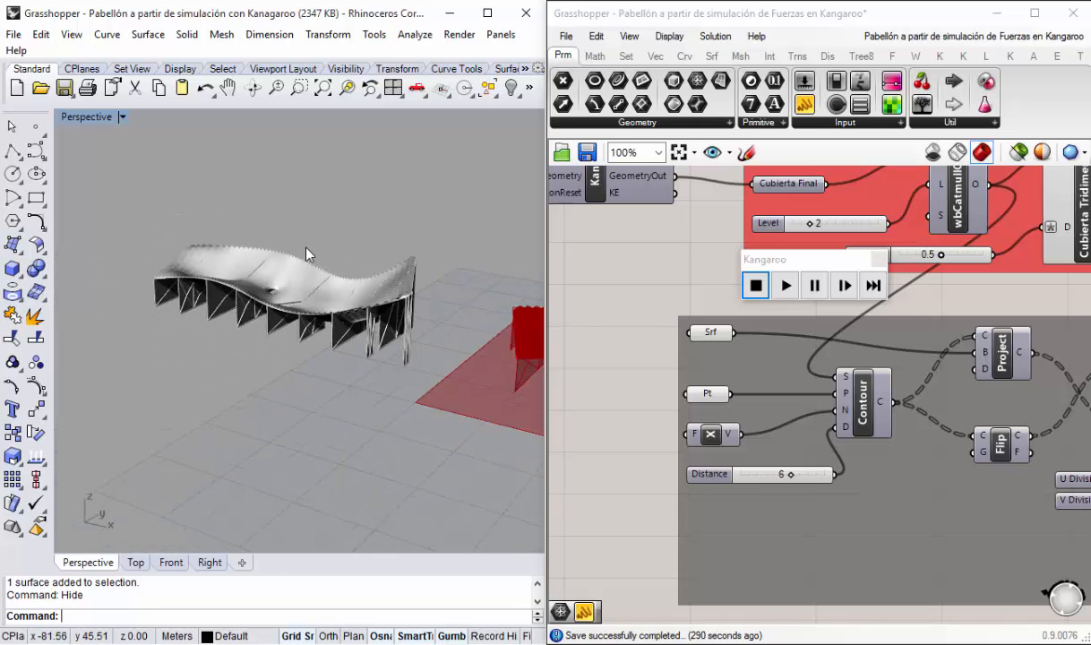
scroll(309, 252, up, 2)
click(728, 289)
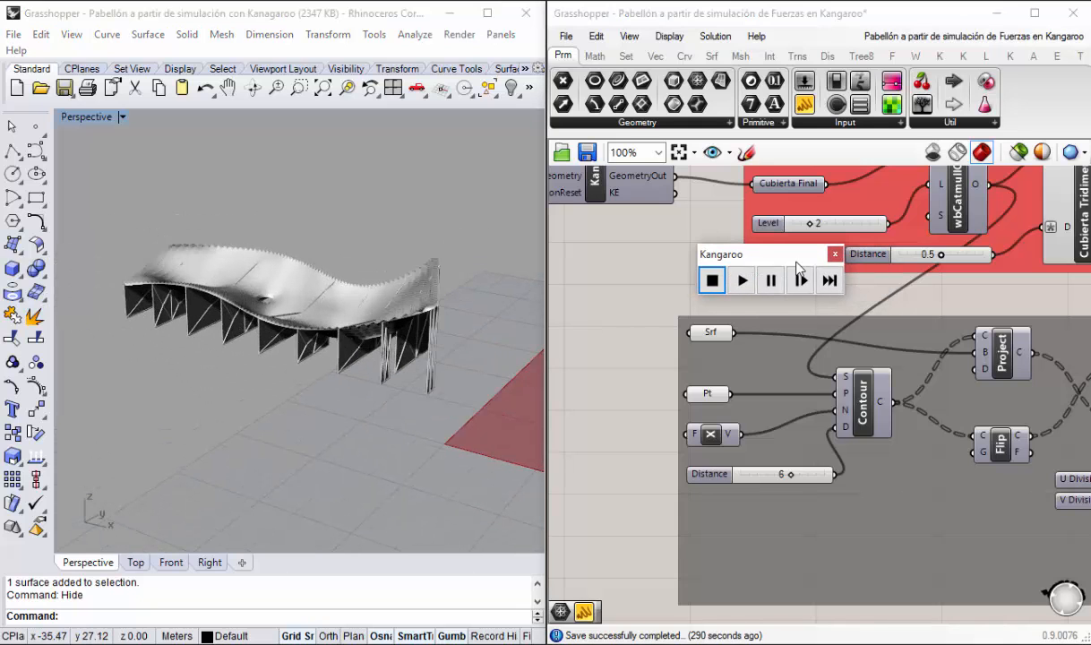
click(836, 253)
Step: Set the Factor slider feeding the Z vector of the UForce component to 75
scroll(714, 300, down, 5)
scroll(714, 301, up, 6)
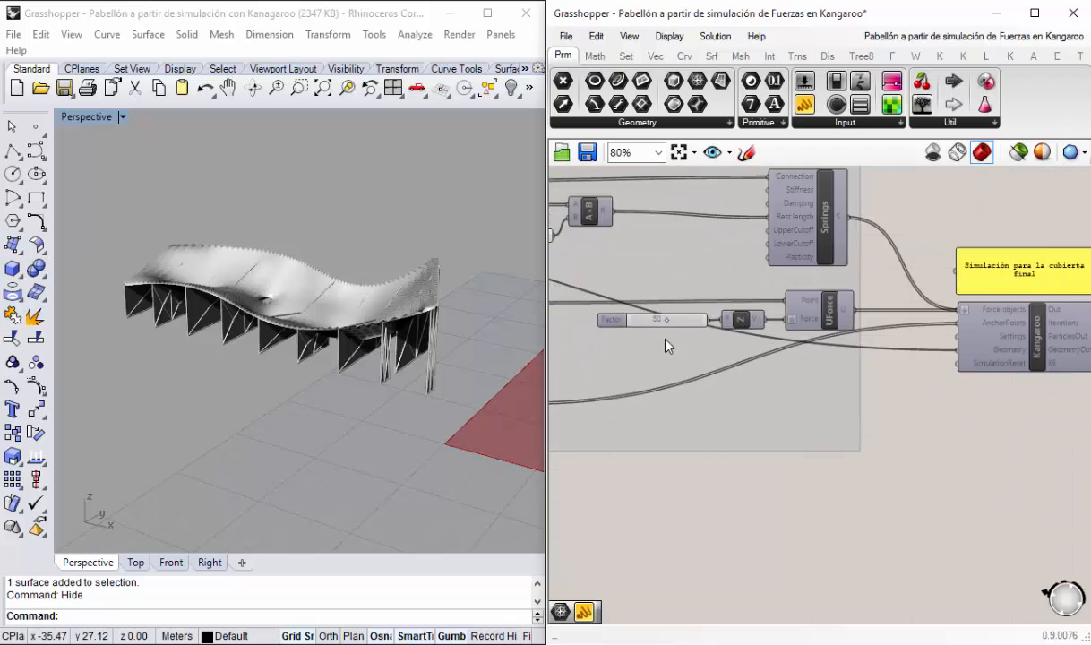
click(651, 303)
double_click(651, 304)
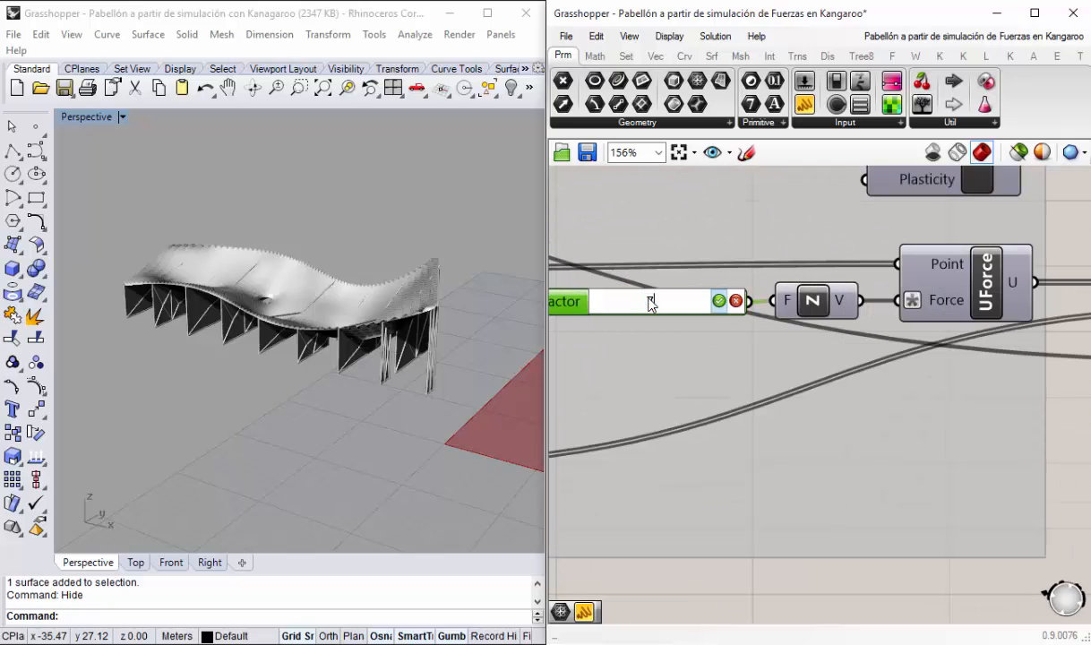
click(719, 301)
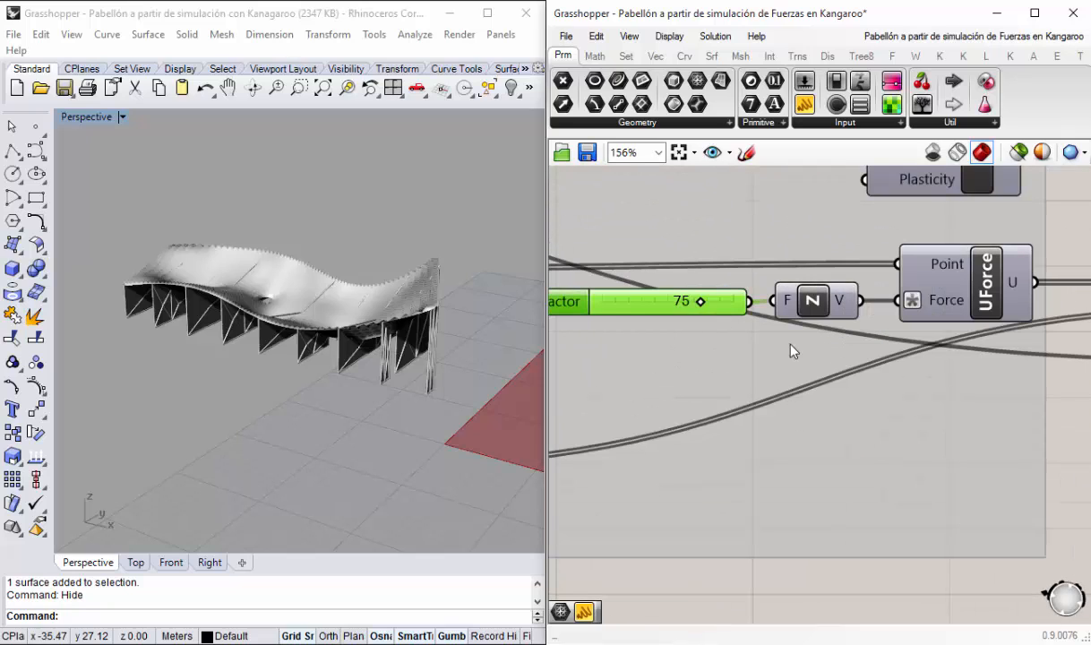
Step: Set the Factor de Tensión slider for the springs' rest length to 1.10
scroll(791, 351, down, 2)
right_drag(687, 275, 812, 341)
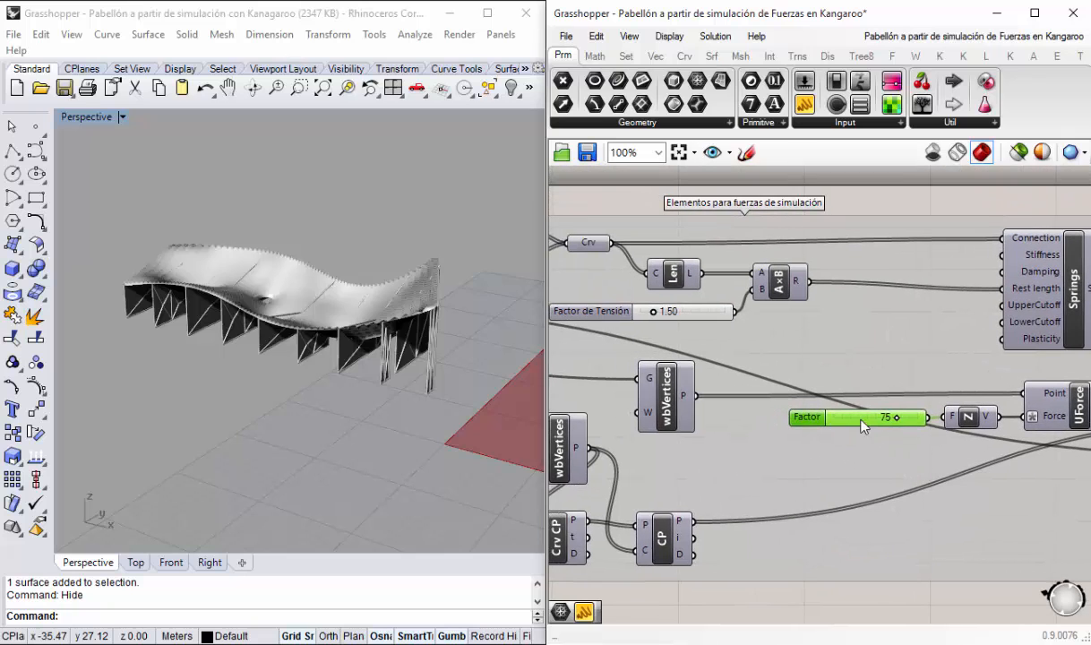
scroll(858, 421, up, 2)
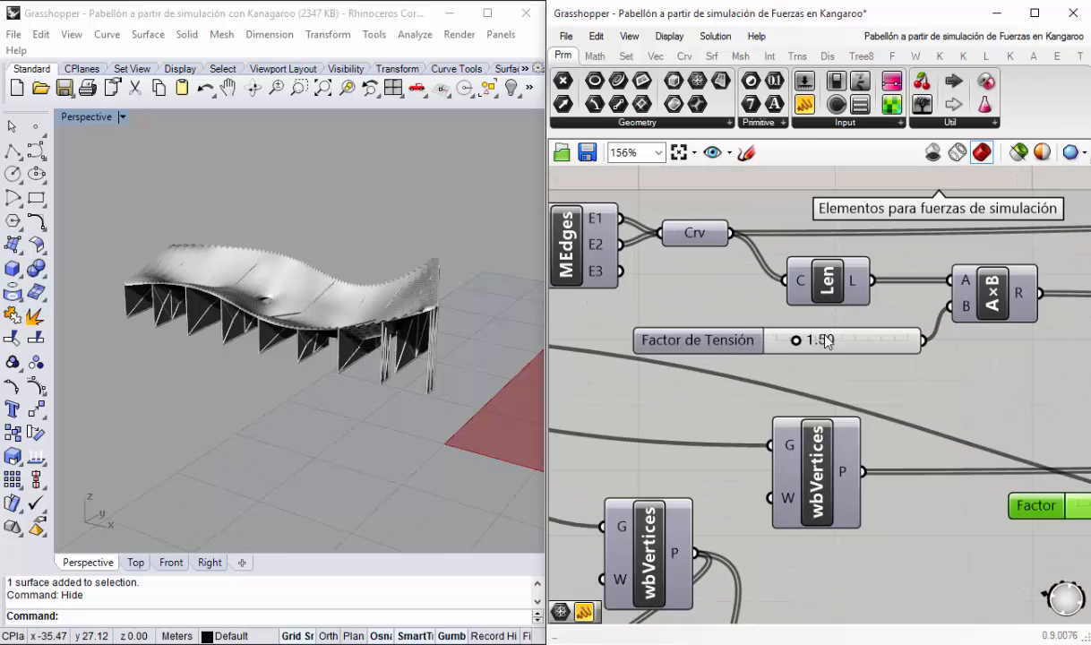
double_click(825, 340)
click(893, 339)
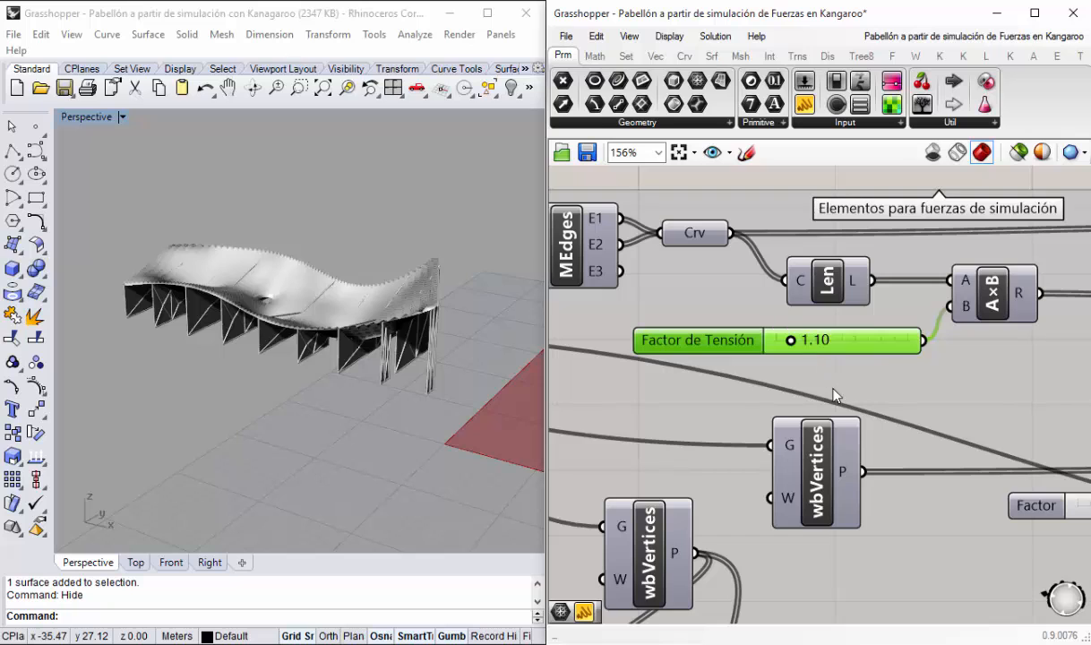
Step: Turn off the preview of the Mesh UV component in the Geometría a Afectar group
scroll(846, 363, down, 5)
right_drag(921, 485, 1062, 470)
right_drag(645, 430, 766, 428)
scroll(703, 386, up, 3)
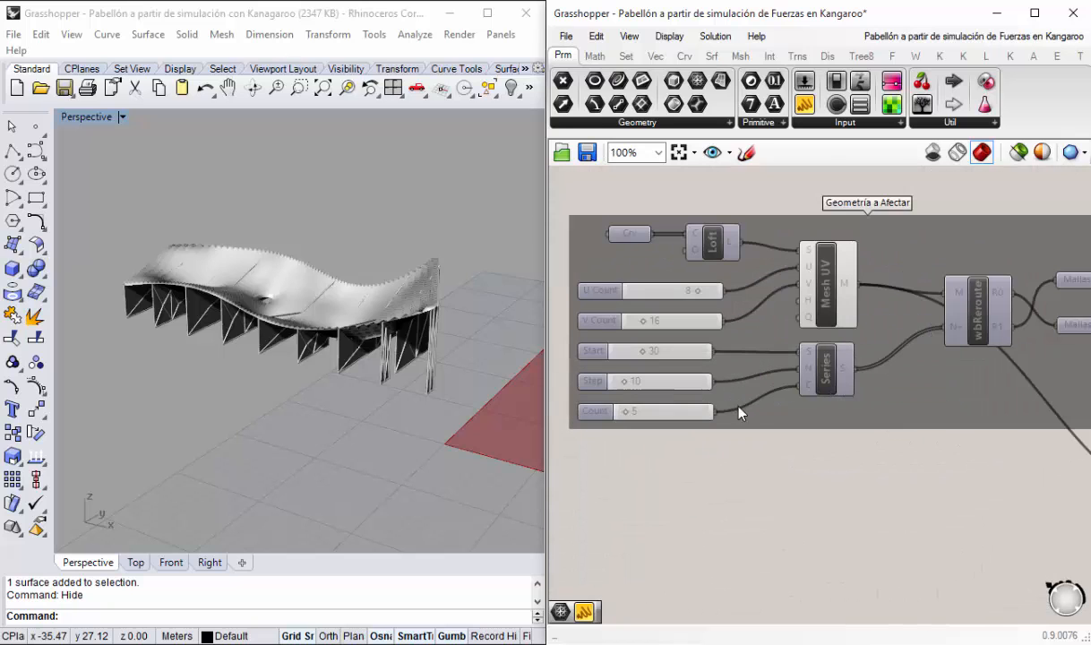
click(827, 271)
right_click(824, 280)
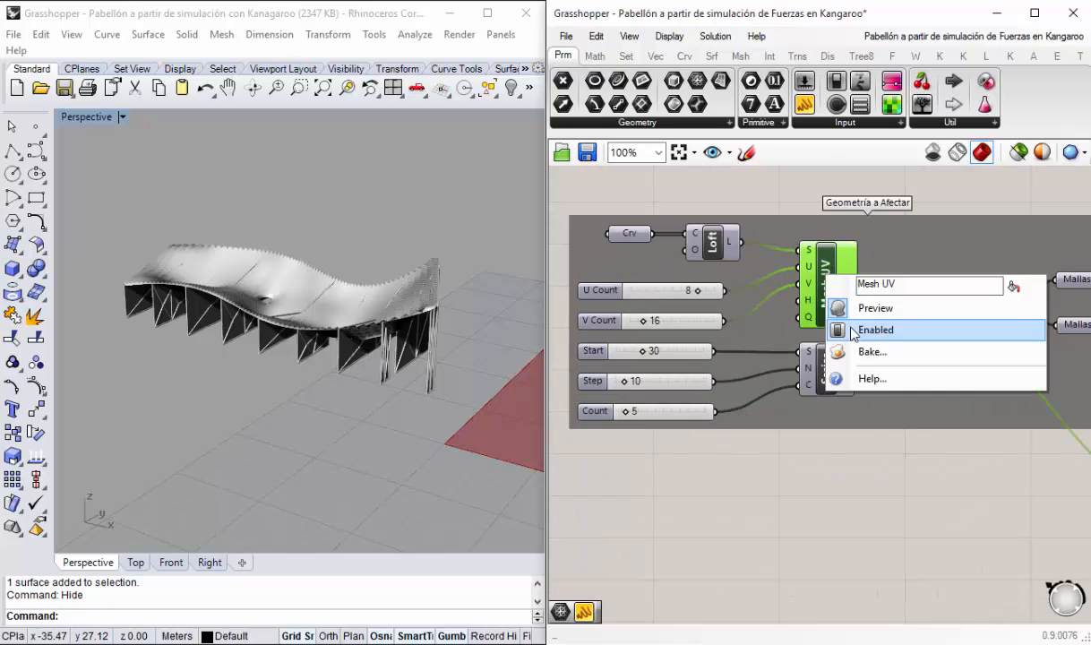
click(856, 309)
Step: Examine the Grasshopper preview of the reset pavilion's roof, panels and structure in the Rhino viewport
mouse_move(381, 363)
right_down()
mouse_move(300, 360)
mouse_move(384, 360)
right_up()
scroll(430, 381, down, 6)
right_drag(452, 393, 345, 378)
scroll(328, 371, up, 12)
scroll(296, 372, down, 6)
scroll(267, 373, up, 5)
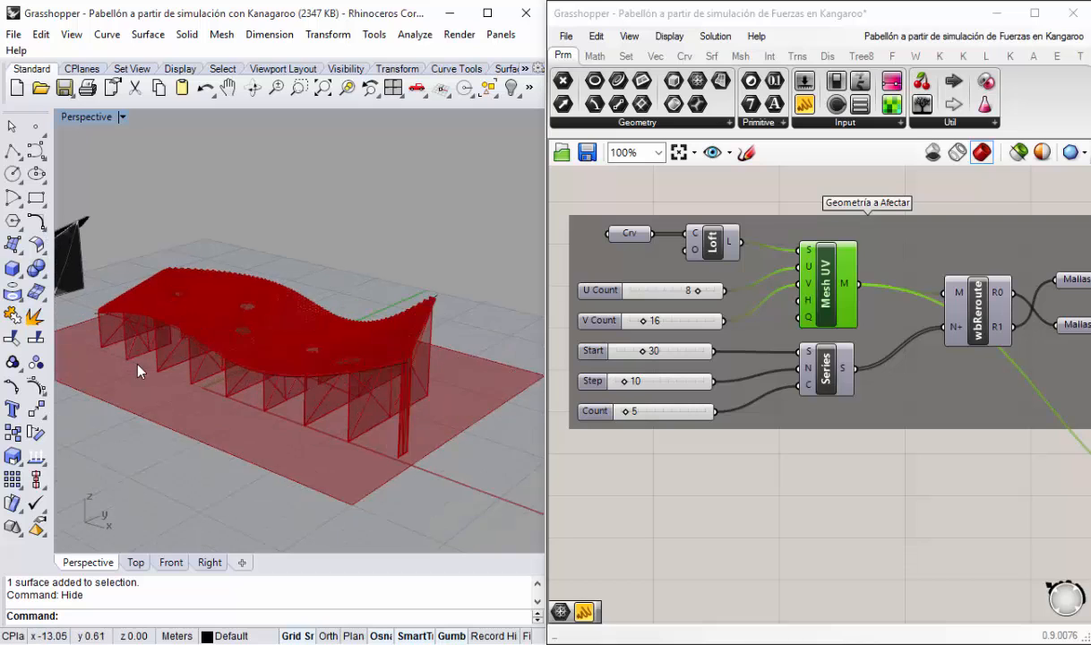
scroll(663, 376, down, 5)
scroll(896, 430, up, 4)
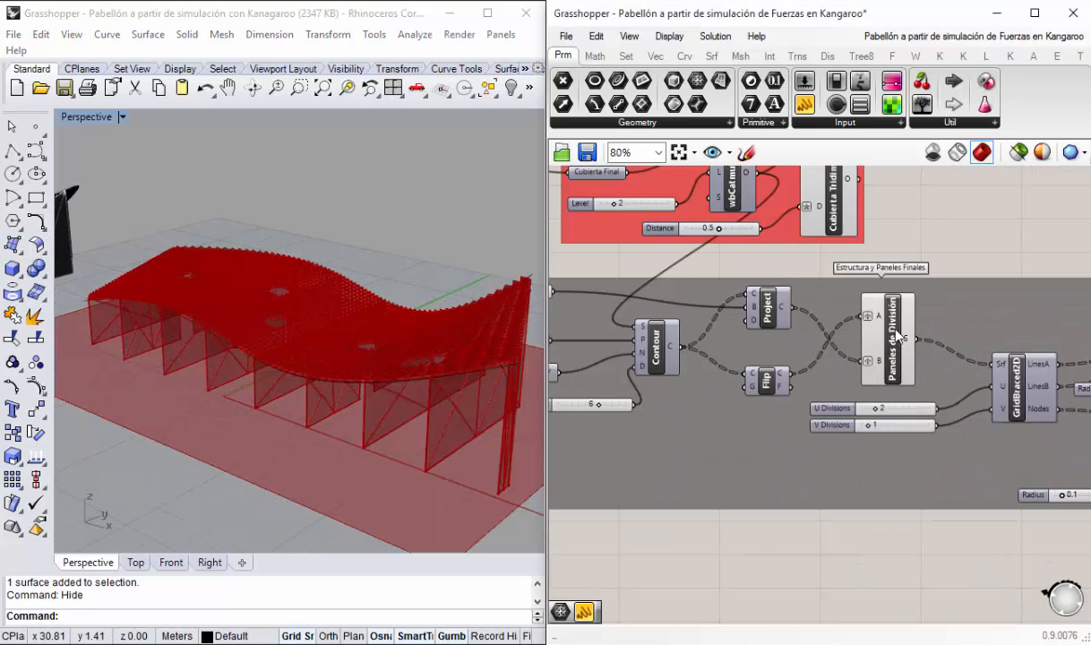
Step: Select the Paneles de División, Pipe and Sphere components in turn to check which preview geometry each one produces
click(896, 337)
right_drag(856, 355, 667, 308)
right_drag(794, 353, 720, 335)
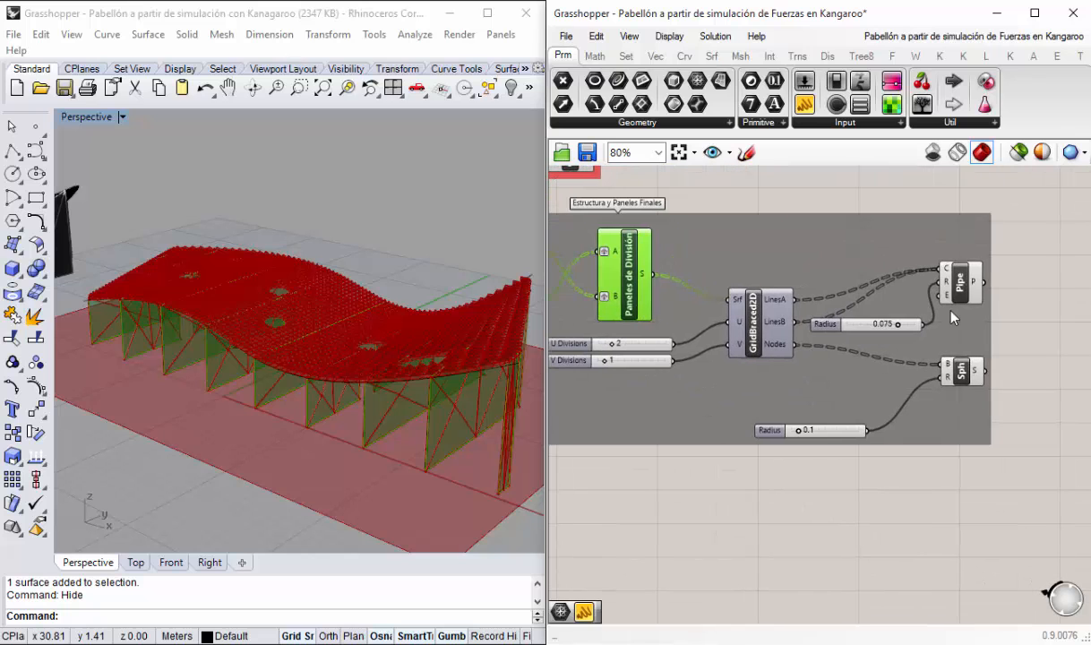
click(959, 290)
click(958, 379)
right_drag(824, 302, 980, 431)
click(859, 268)
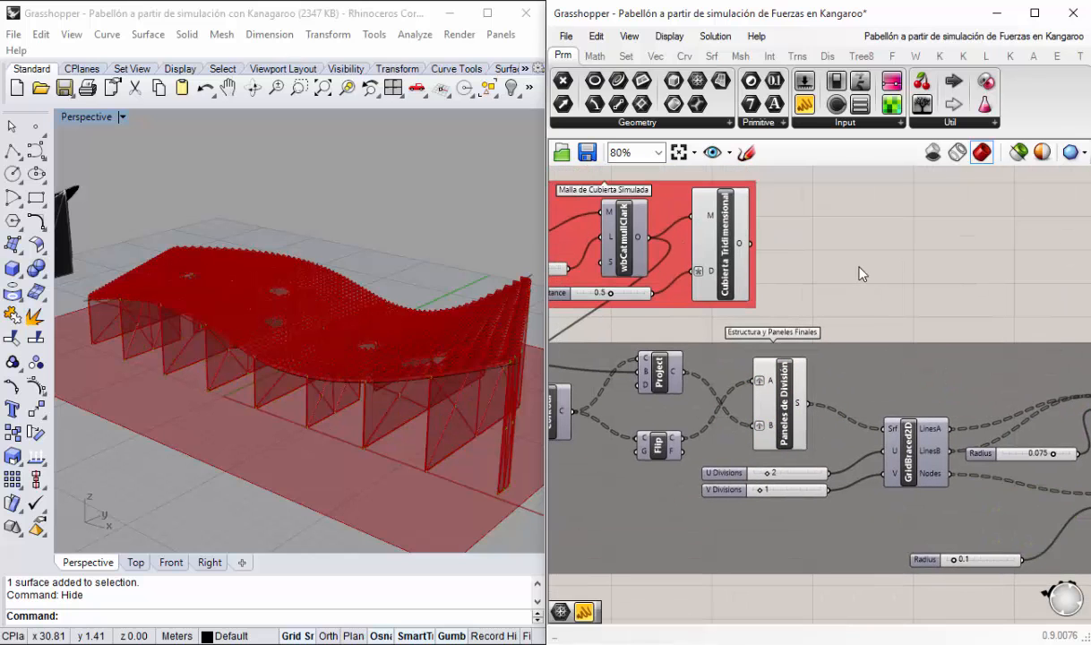
scroll(865, 290, down, 2)
right_click(774, 284)
click(898, 244)
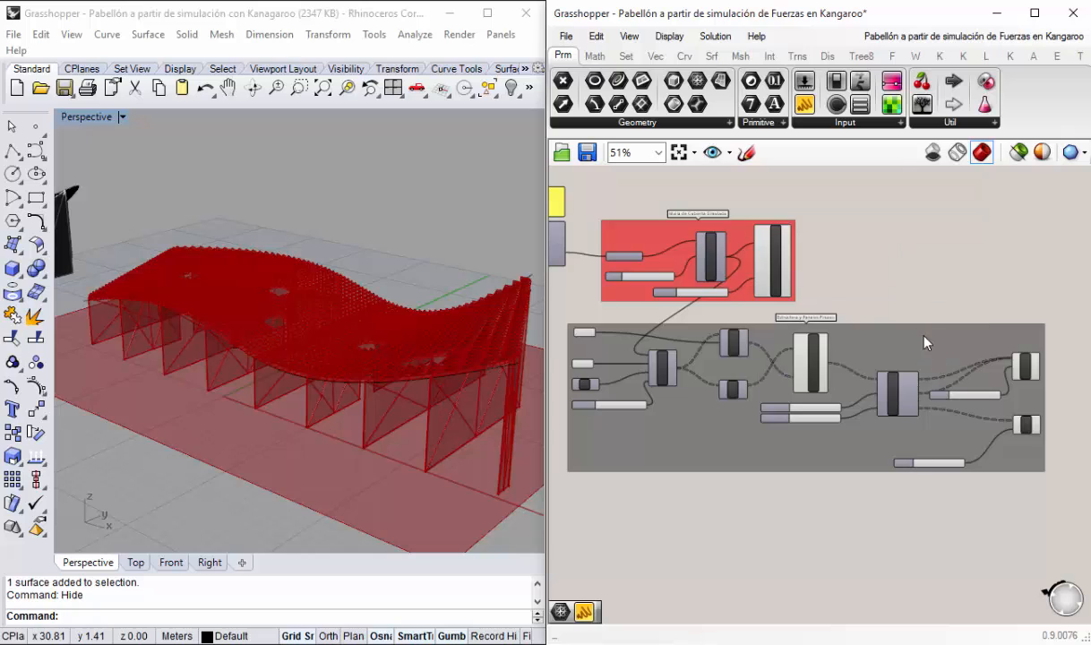
Step: Turn off the preview of the Pipe and Sphere components in the Estructura y Paneles Finales group
scroll(928, 339, up, 2)
right_drag(1048, 441, 873, 329)
scroll(872, 326, up, 1)
right_click(911, 272)
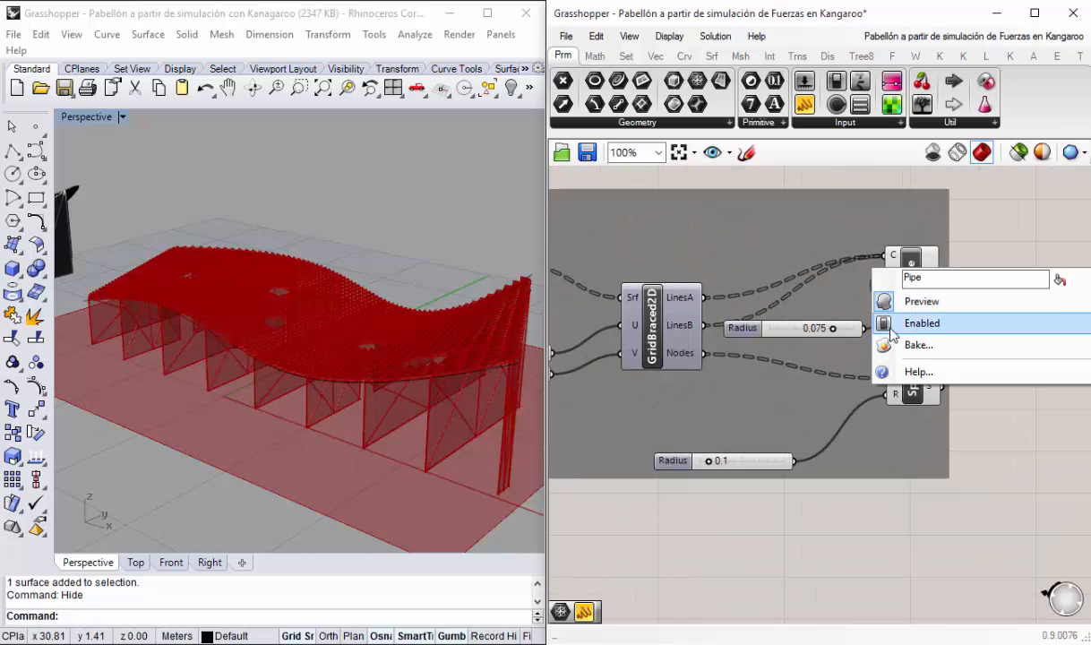
click(900, 304)
right_click(913, 400)
click(918, 427)
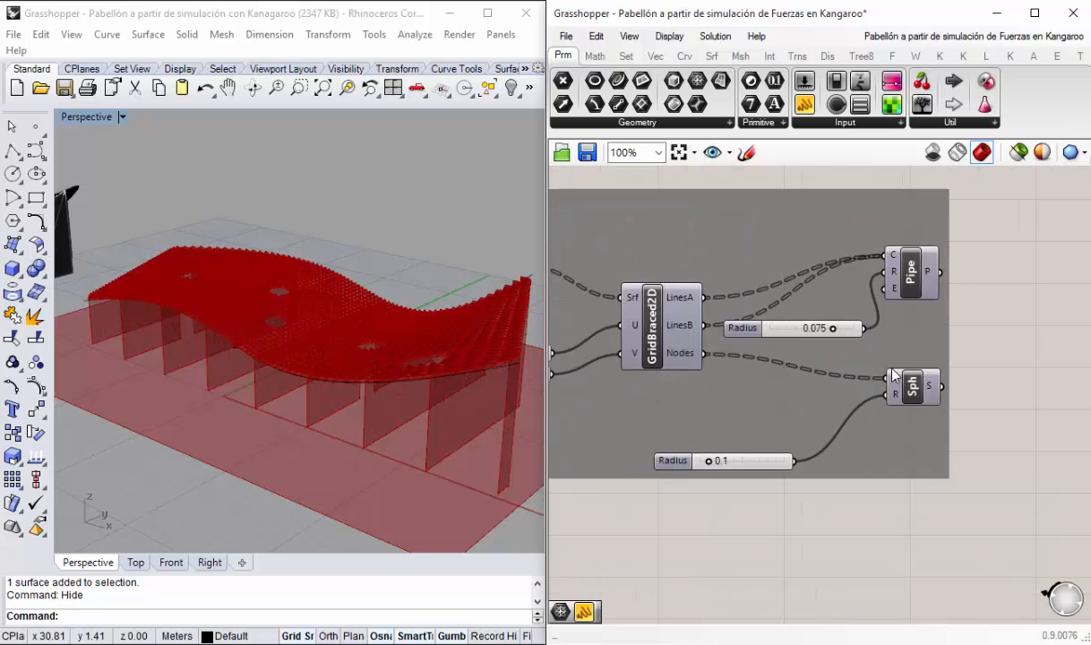
Step: Save the Grasshopper definition
scroll(823, 236, down, 2)
right_drag(667, 219, 808, 315)
right_drag(726, 328, 874, 313)
scroll(702, 321, up, 1)
right_drag(656, 350, 815, 432)
scroll(779, 358, up, 1)
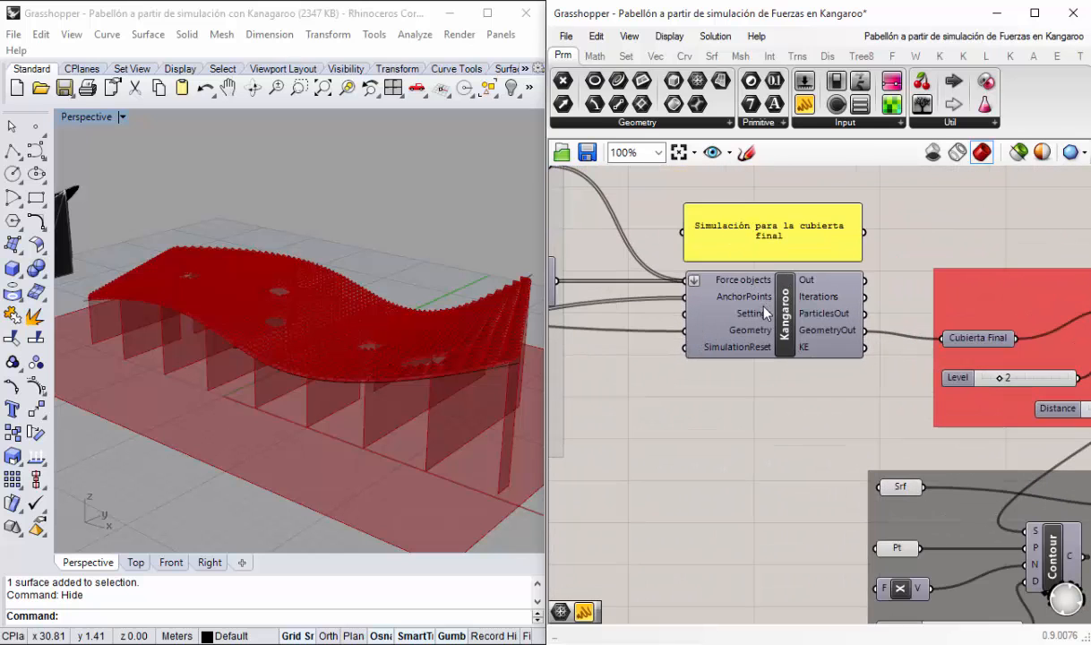
click(588, 153)
Step: Examine the baked pavilion up close and compare it with the red Grasshopper preview beside it
scroll(417, 376, down, 5)
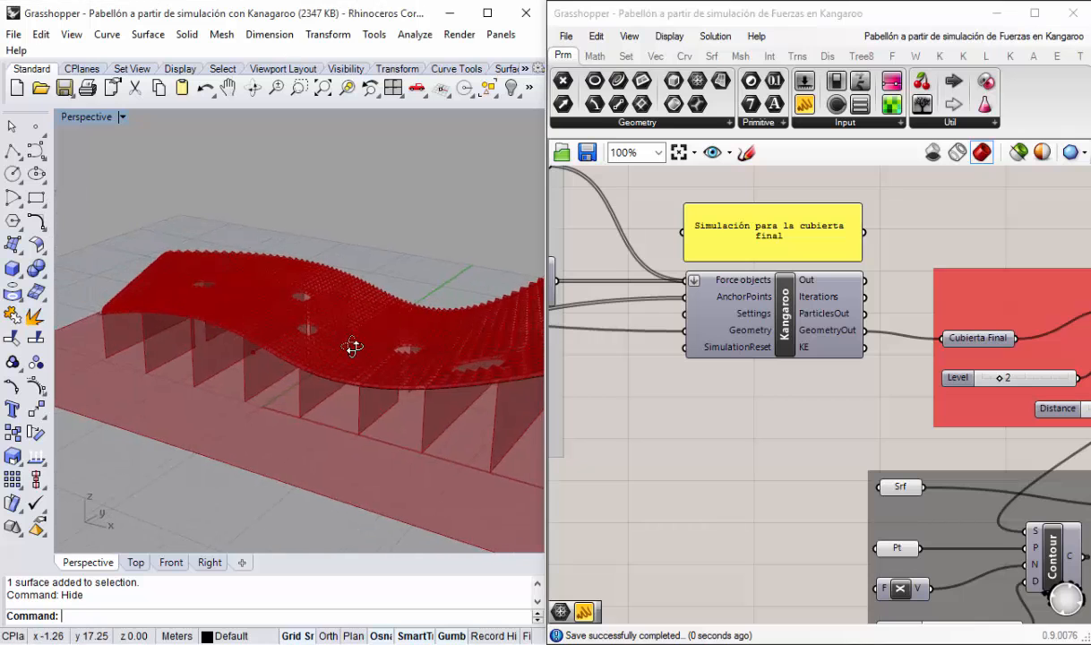
scroll(212, 305, up, 10)
scroll(303, 273, up, 5)
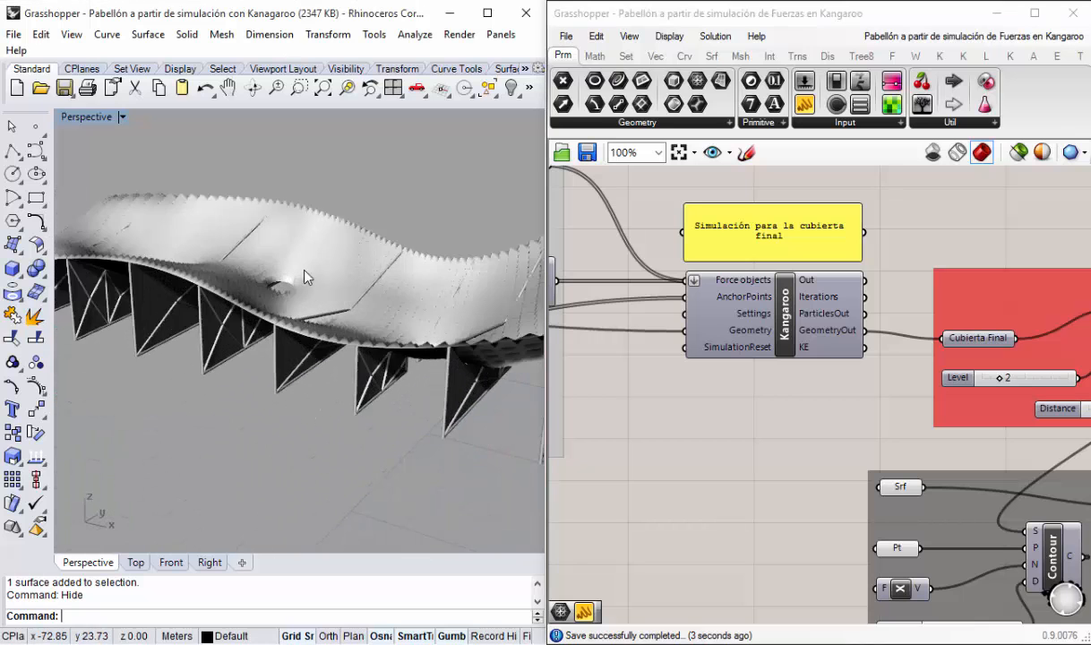
scroll(305, 275, down, 7)
right_drag(418, 369, 337, 367)
scroll(337, 365, down, 4)
scroll(457, 391, down, 6)
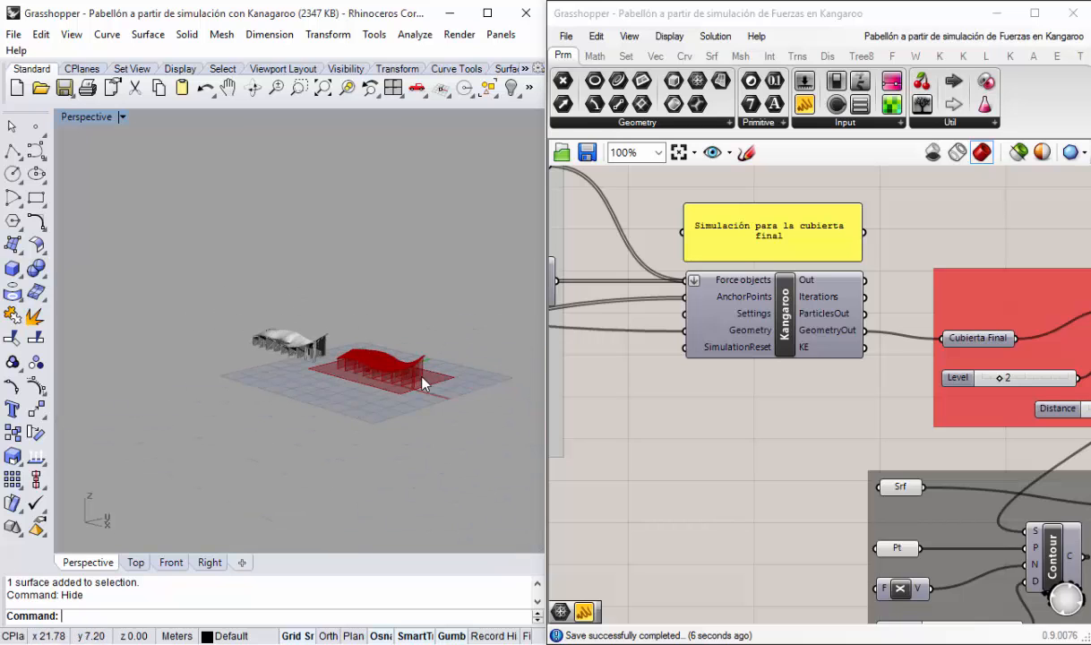
scroll(420, 380, up, 5)
scroll(300, 377, up, 9)
scroll(246, 365, down, 8)
scroll(333, 396, up, 5)
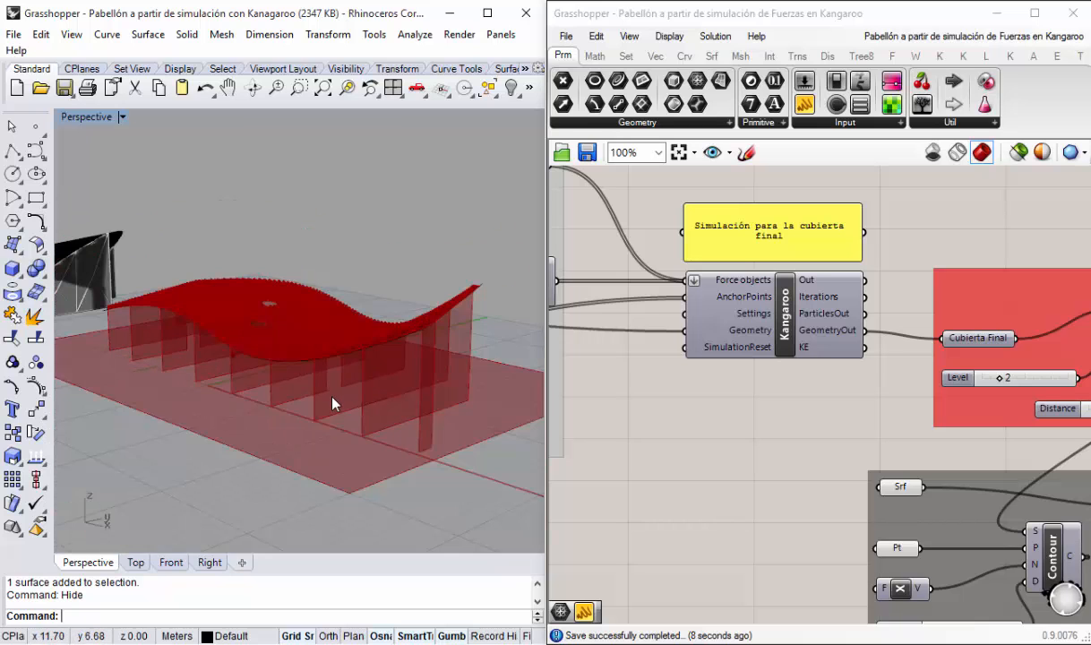
Step: Open the Kangaroo controls, run the final roof simulation and pause it once the roof has deformed
right_drag(667, 445, 698, 459)
double_click(778, 320)
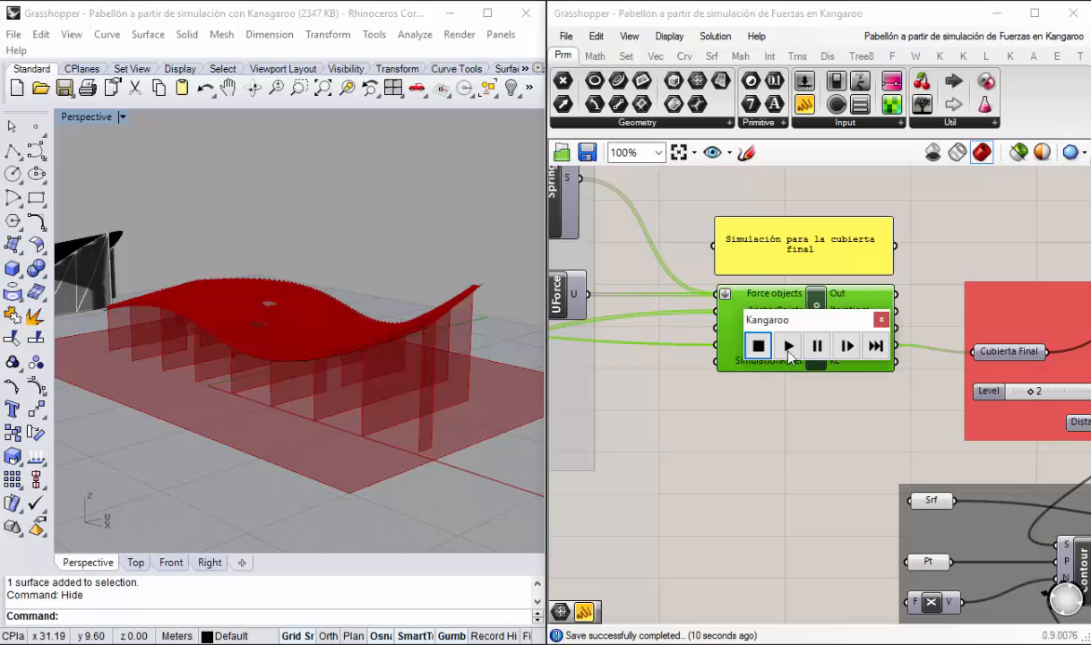
click(789, 350)
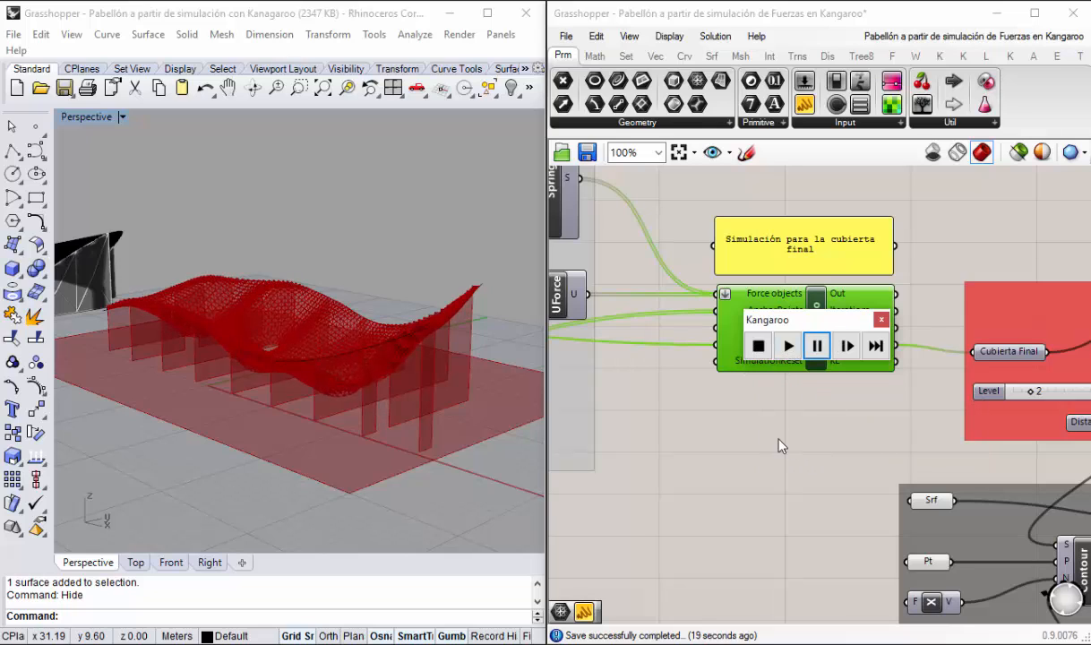
Step: Bake the Cubierta Tridimensional roof mesh as a group named "01 - Cubierta" on Layer 01
right_drag(875, 431, 688, 382)
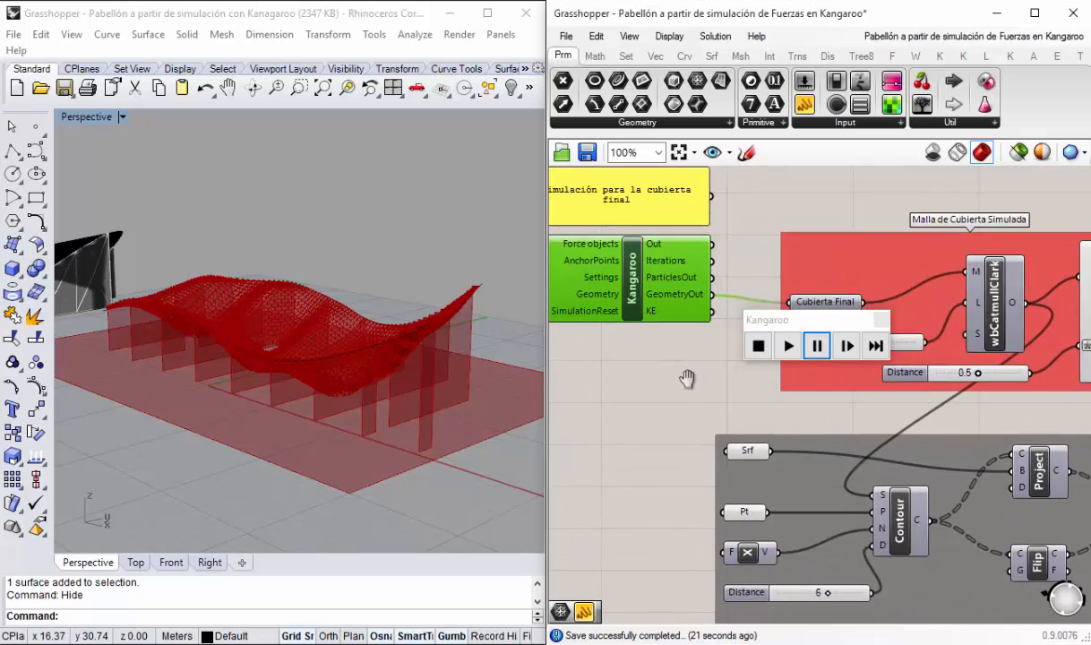
scroll(687, 381, down, 5)
right_drag(789, 486, 731, 494)
scroll(917, 458, up, 2)
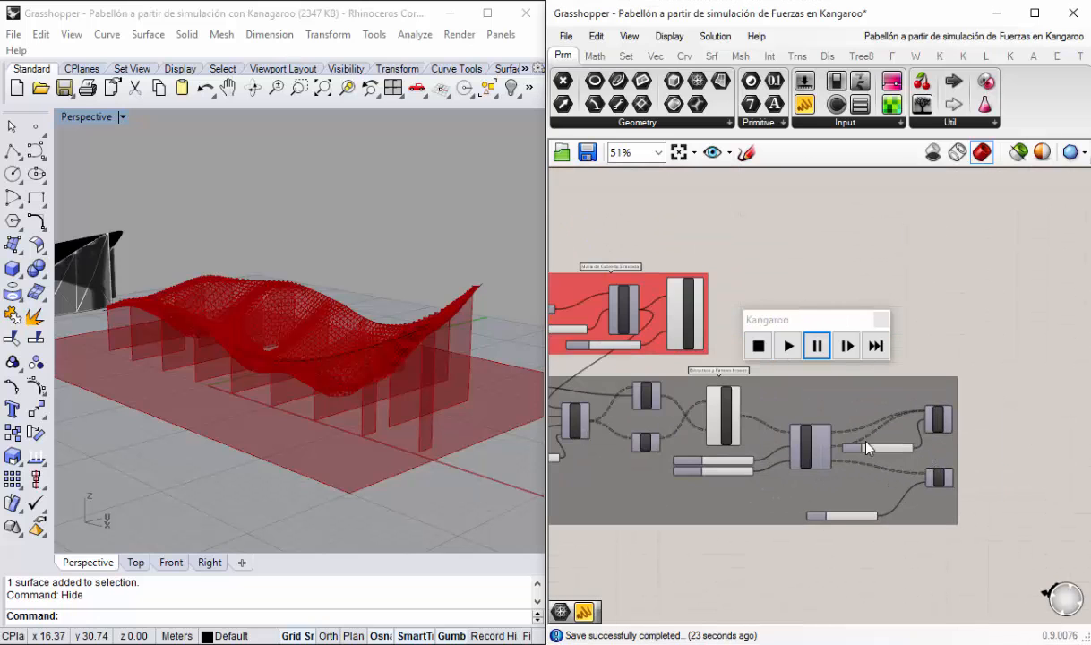
scroll(883, 449, up, 2)
right_drag(673, 448, 904, 538)
right_drag(706, 421, 661, 491)
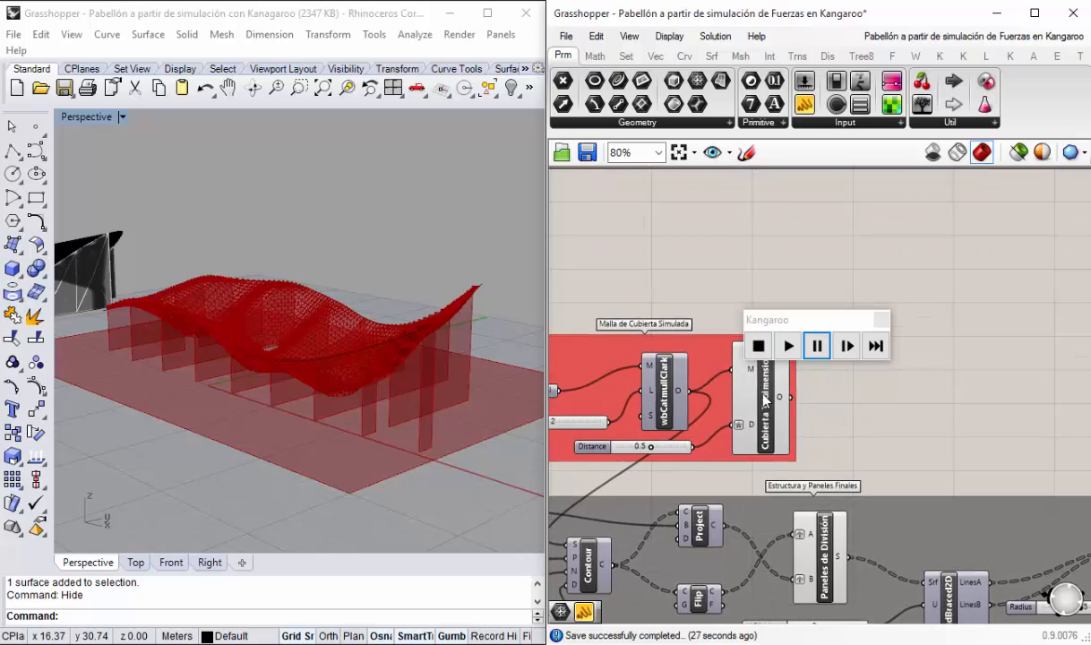
right_click(764, 400)
click(809, 470)
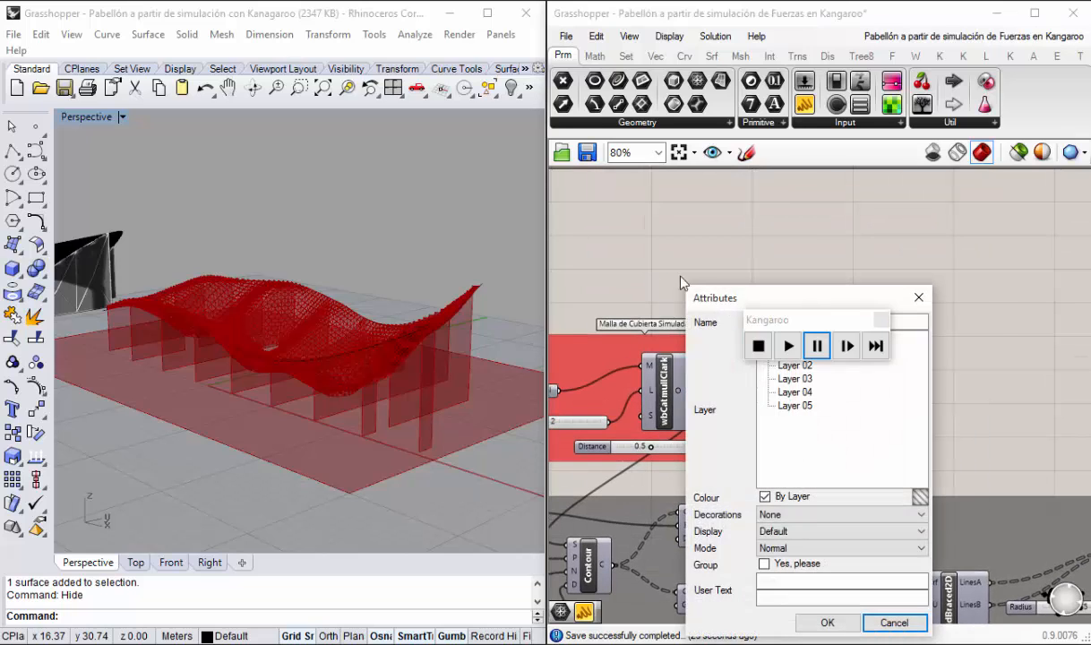
drag(714, 294, 403, 170)
text(01)
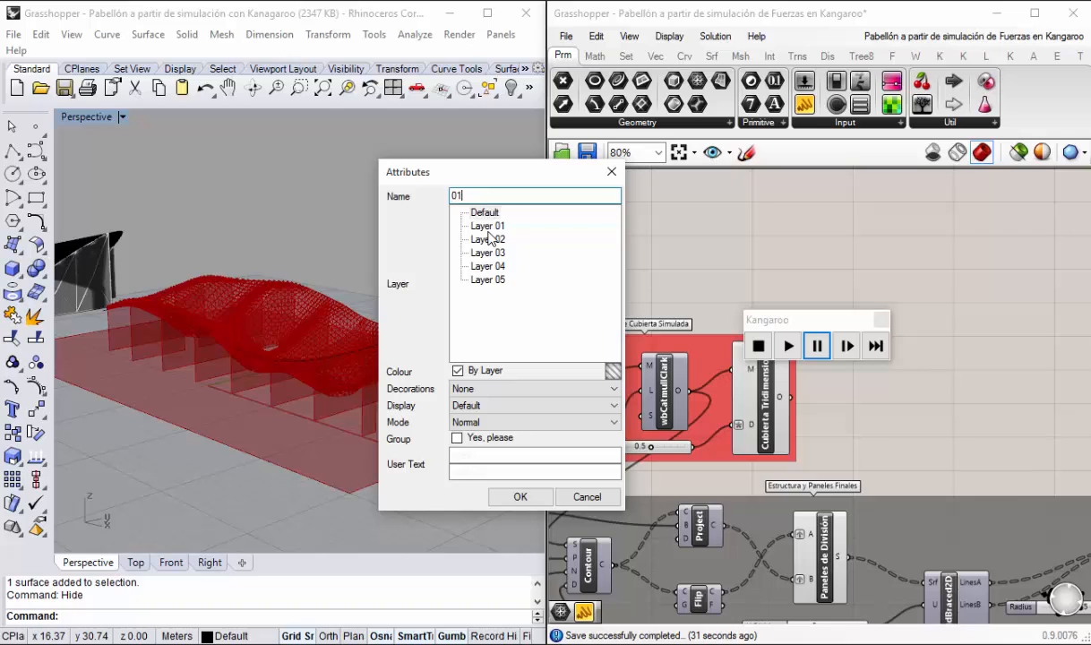
click(491, 227)
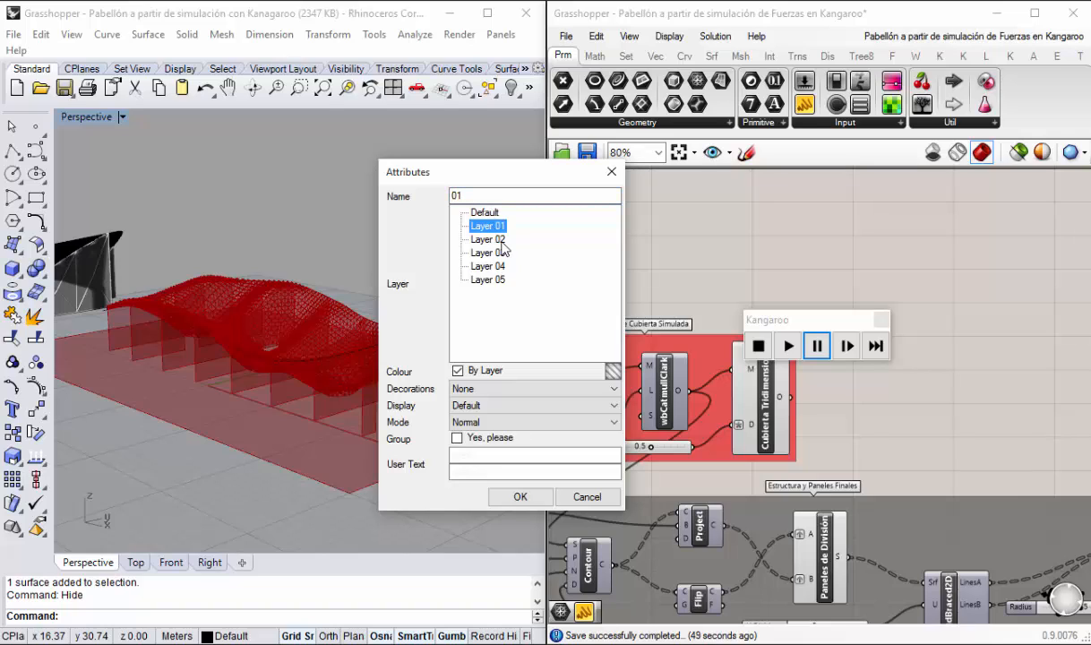
click(457, 438)
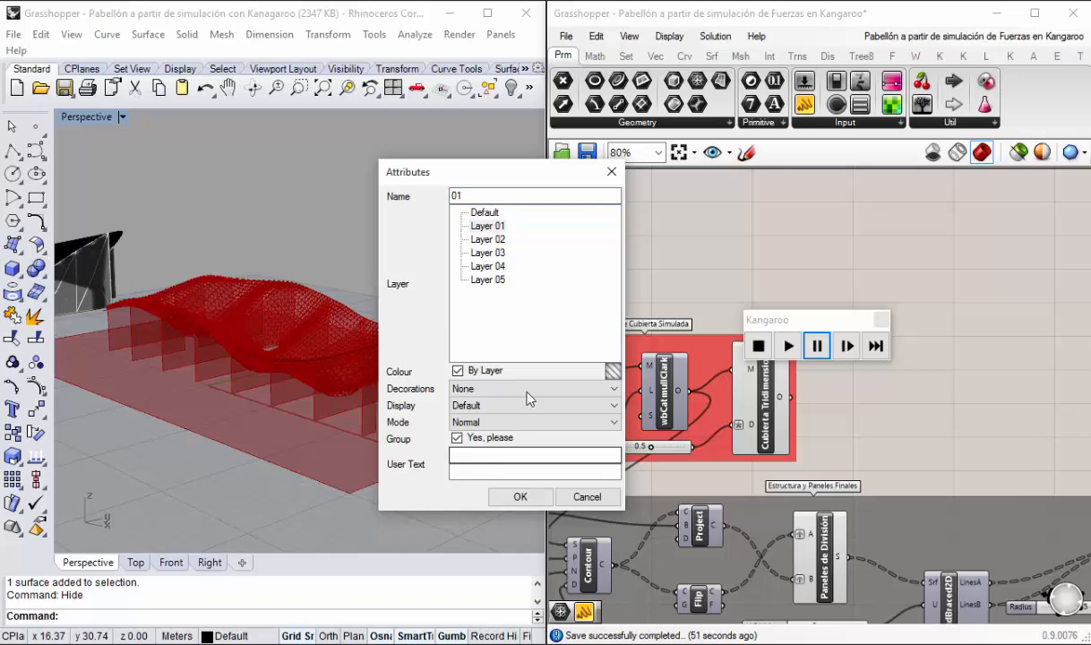
click(482, 196)
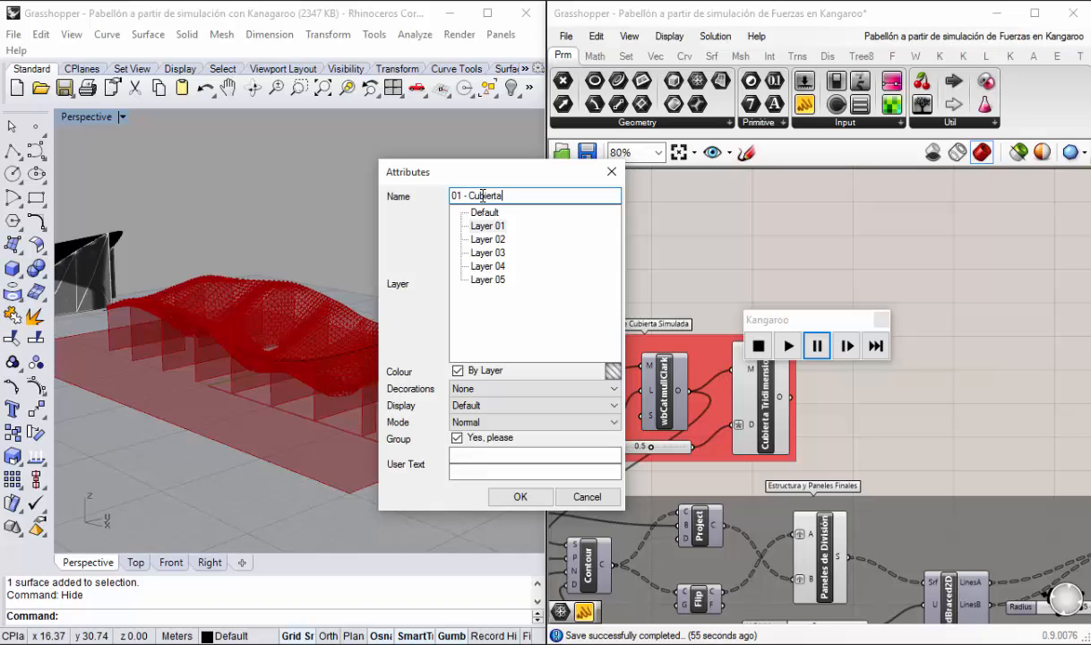
click(519, 496)
Step: Bake the Paneles de División surfaces as a group named "02 - Paneles o Muros" on Layer 02
mouse_move(343, 389)
right_down()
mouse_move(319, 409)
mouse_move(219, 389)
mouse_move(292, 373)
mouse_move(341, 385)
right_up()
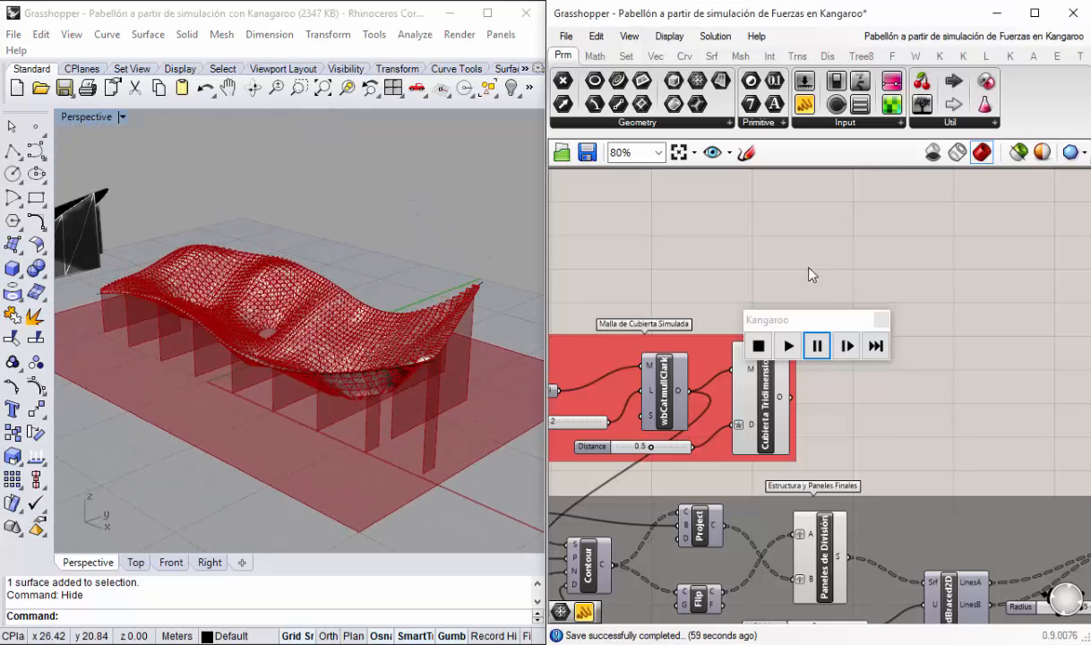
scroll(769, 255, down, 2)
scroll(788, 463, up, 3)
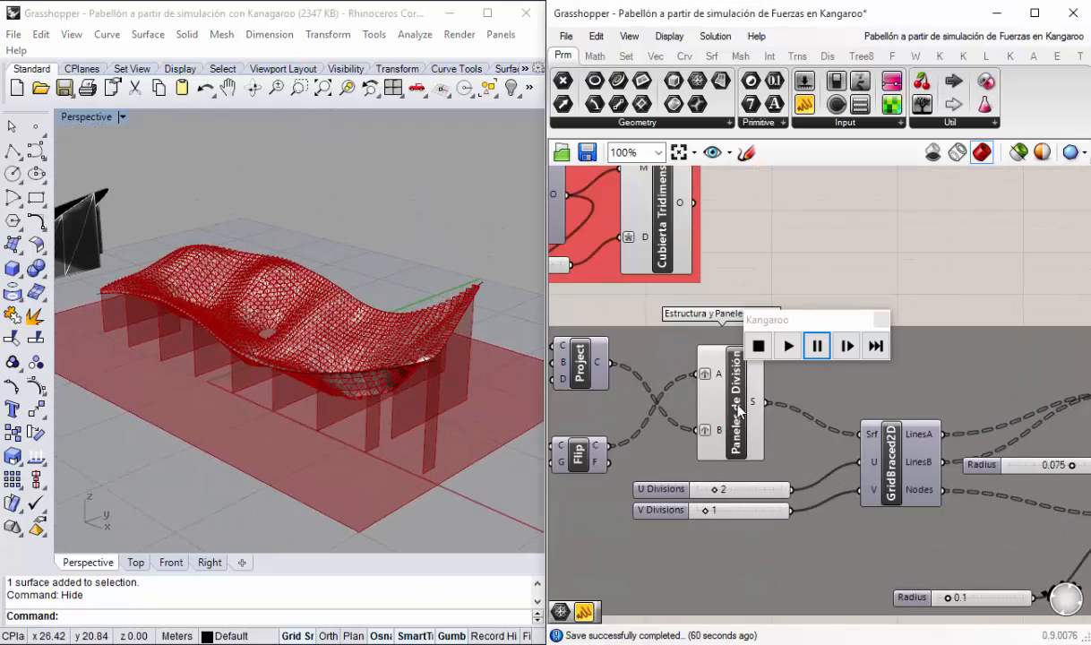
right_click(738, 412)
click(753, 478)
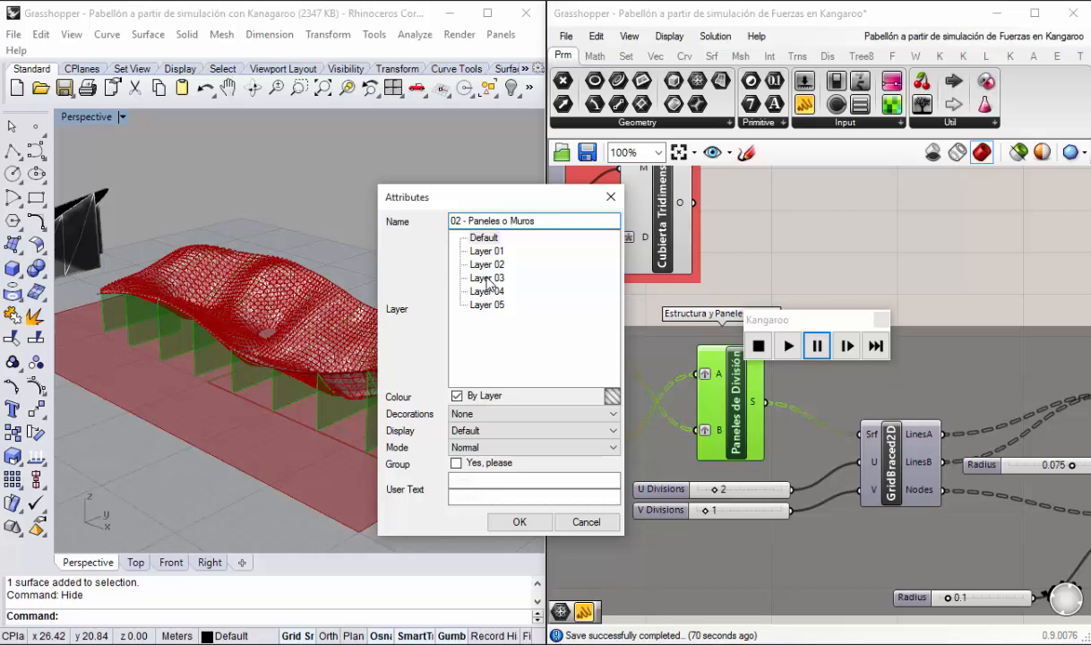
click(486, 264)
click(456, 464)
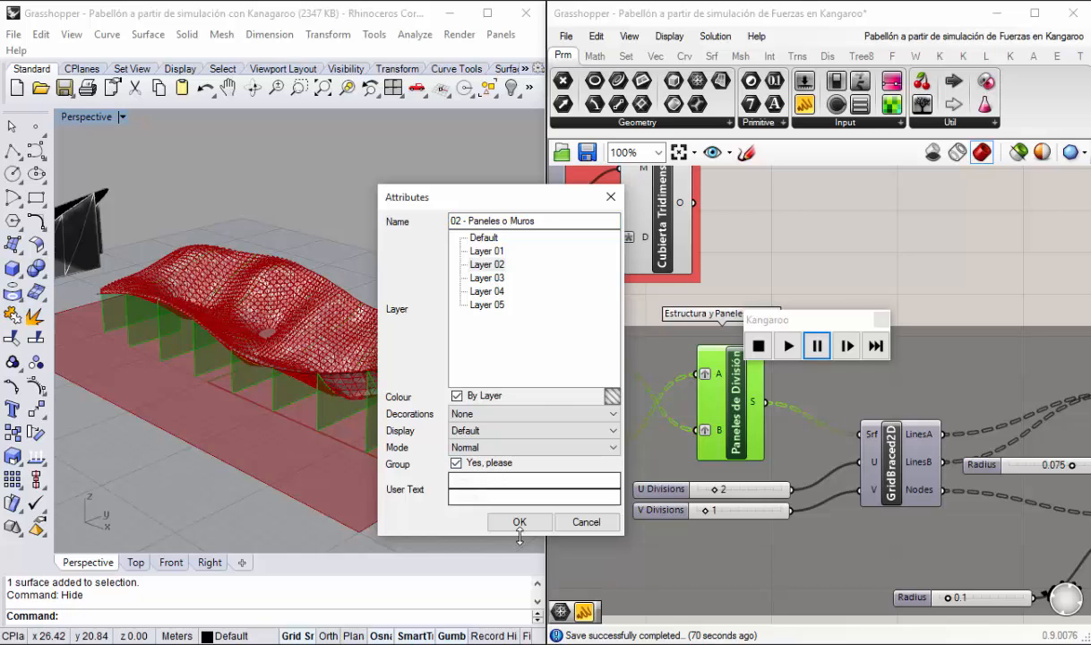
click(519, 522)
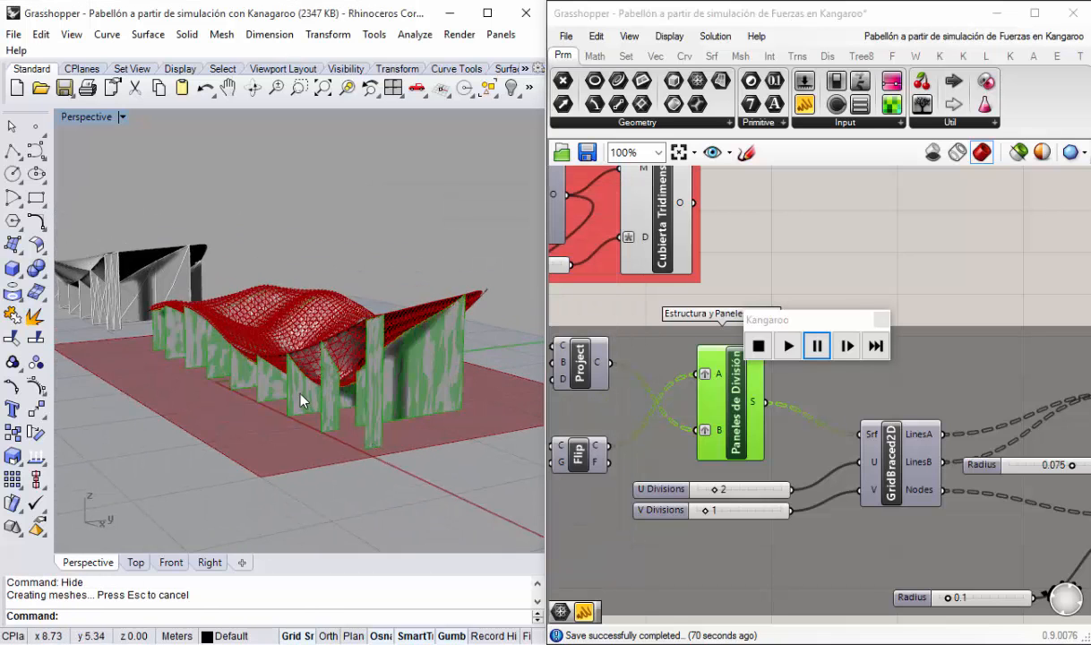
Step: Bake the Pipe bars of the structure as a group named "03 - Estructura Barras" on Layer 03
mouse_move(254, 375)
right_down()
mouse_move(305, 438)
mouse_move(349, 276)
right_up()
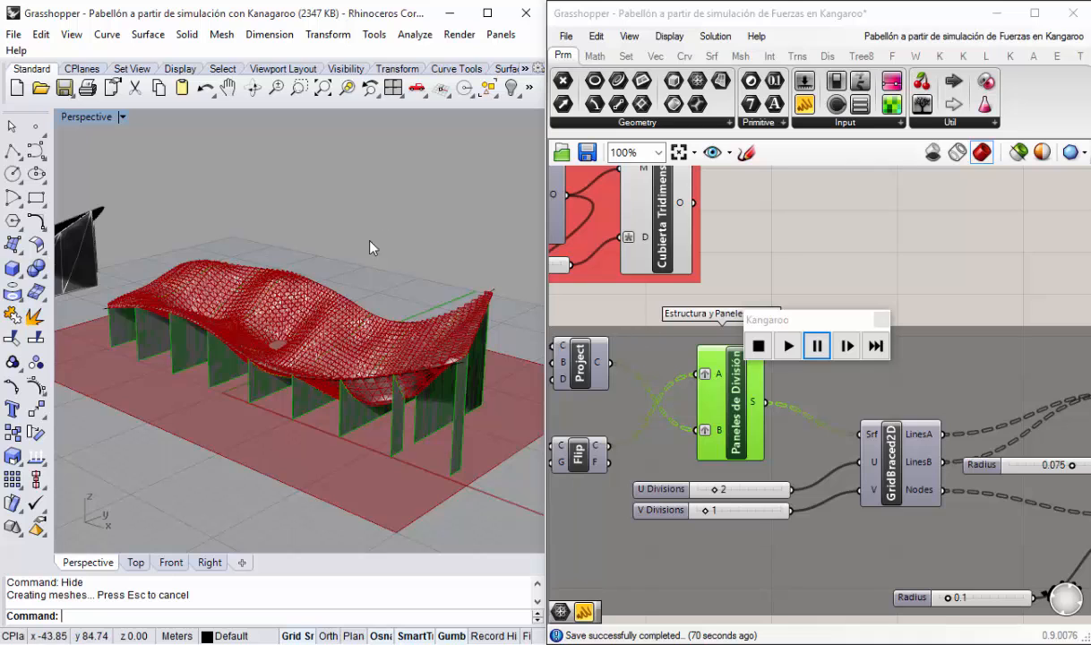
scroll(373, 248, down, 5)
click(781, 261)
scroll(784, 258, down, 1)
right_drag(938, 446, 710, 449)
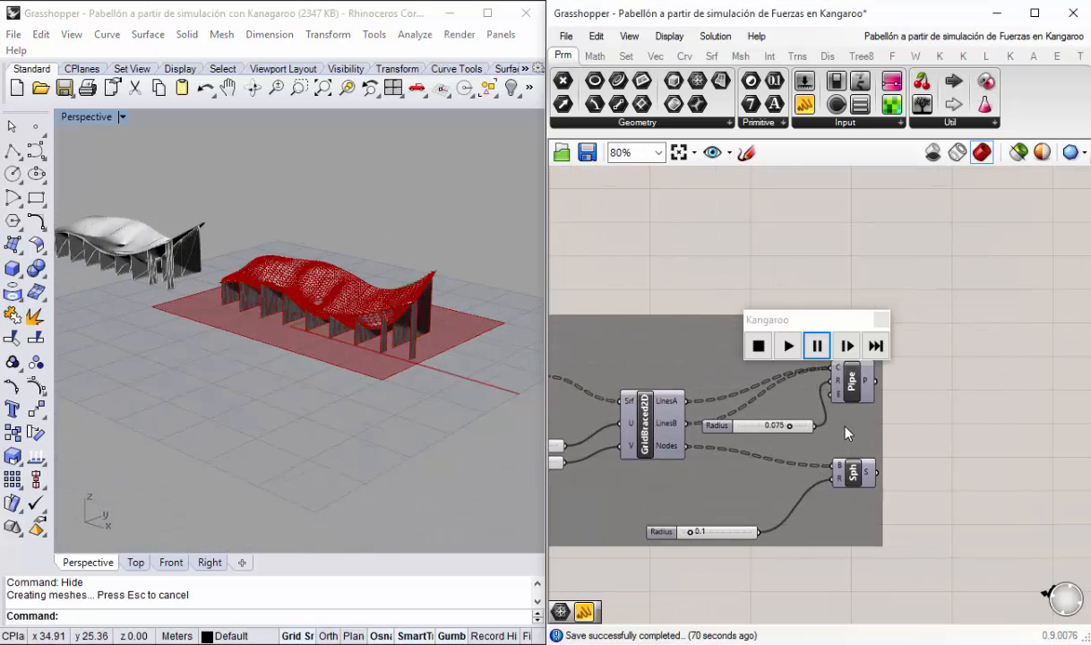
scroll(848, 434, up, 2)
drag(891, 582, 826, 456)
click(916, 525)
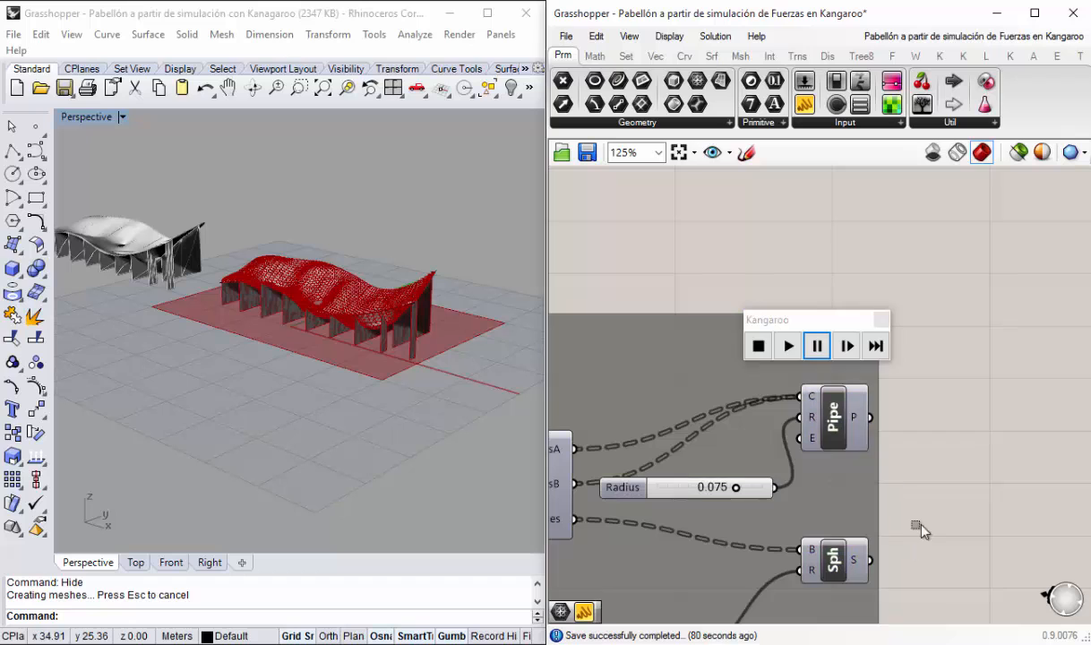
right_click(831, 421)
click(875, 500)
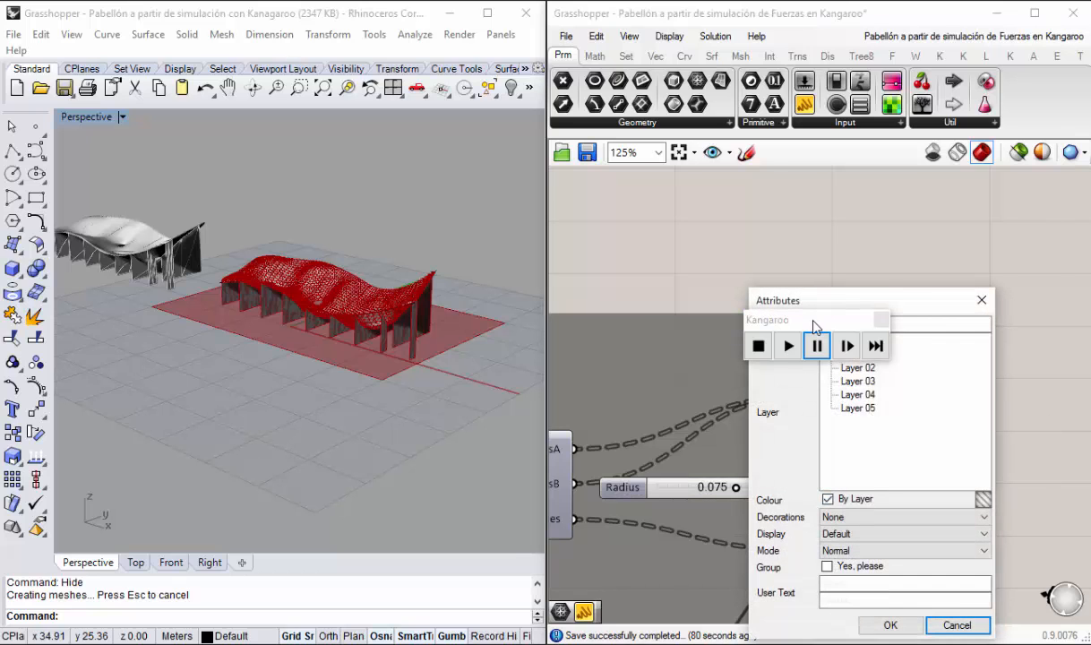
drag(900, 314, 514, 149)
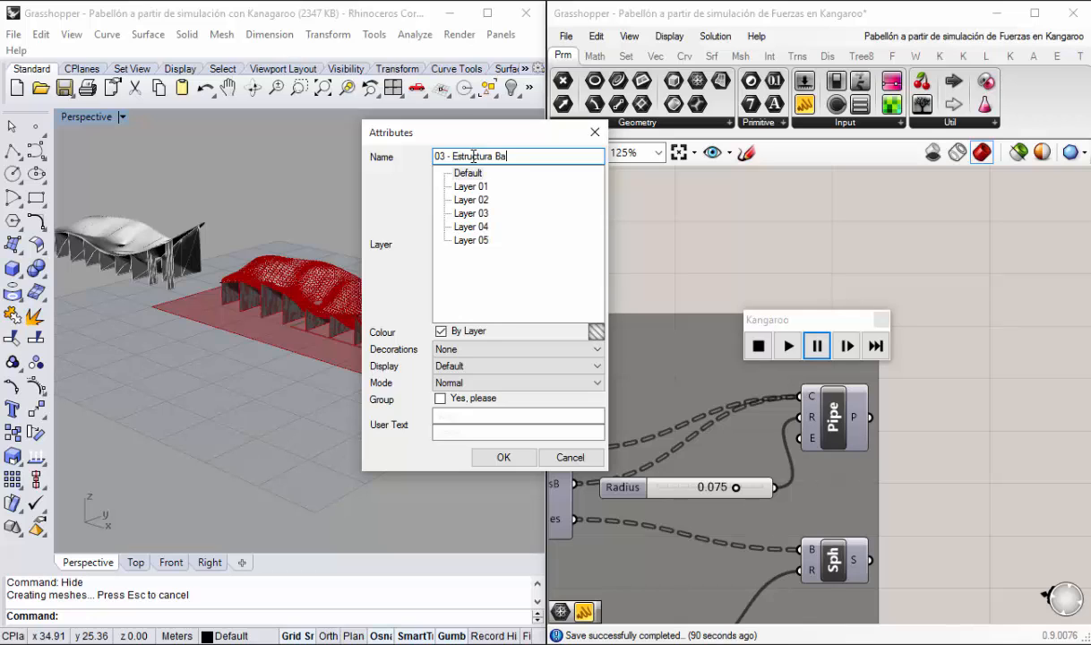
click(470, 213)
click(466, 400)
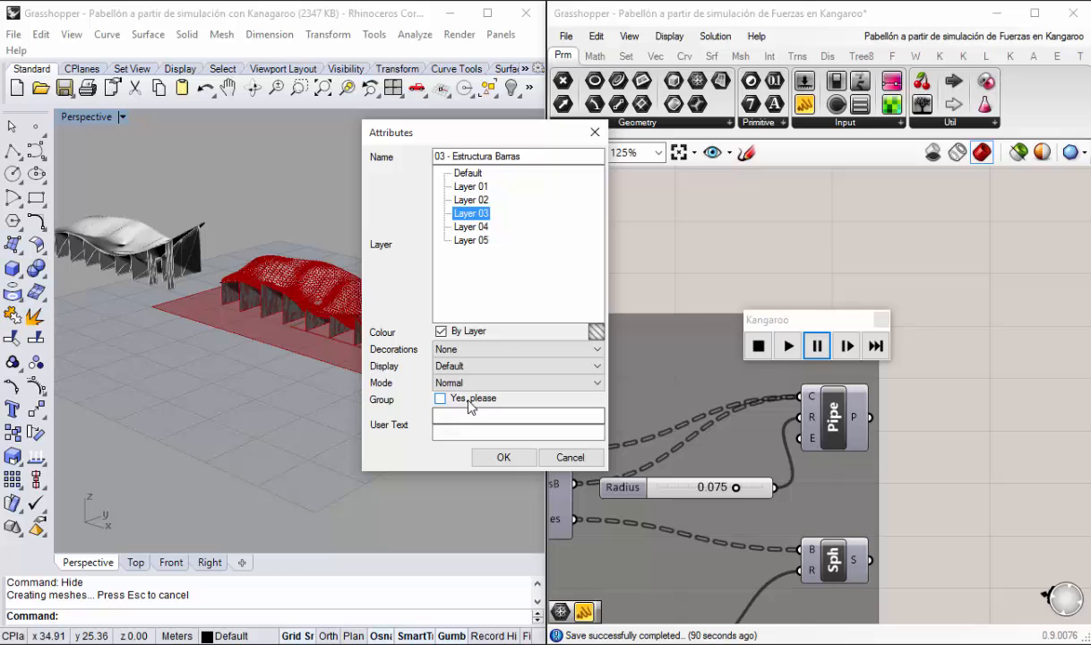
click(504, 457)
Step: Bake the Sph spheres of the structure's nodes under the name "04 - Estructura Nodos"
scroll(381, 345, up, 5)
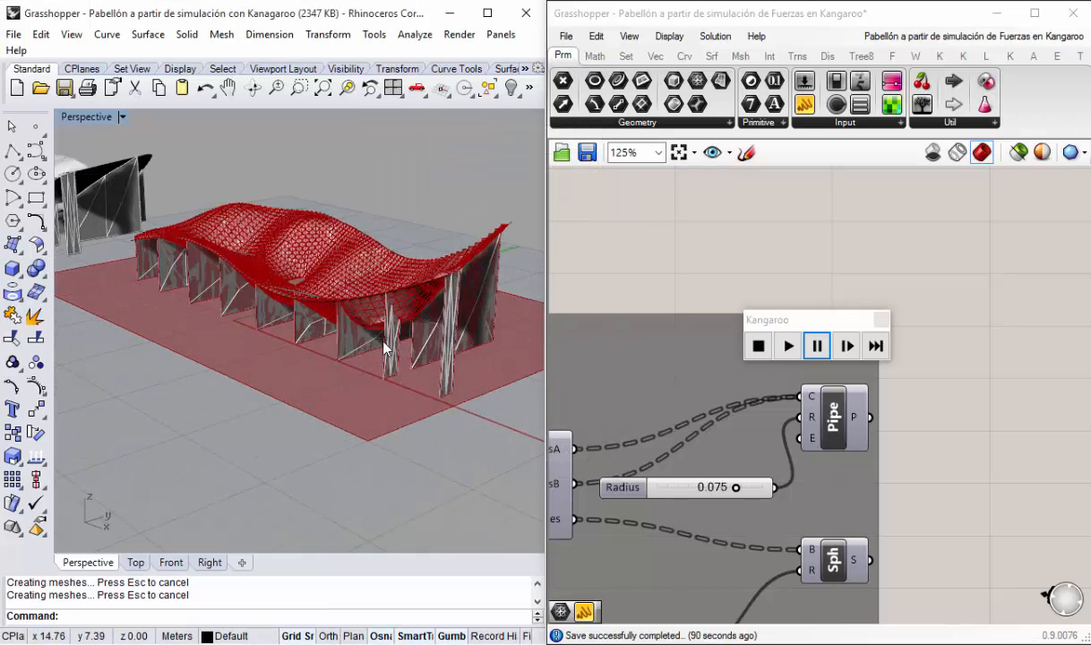
scroll(384, 344, up, 5)
scroll(385, 344, down, 1)
right_drag(816, 569, 785, 524)
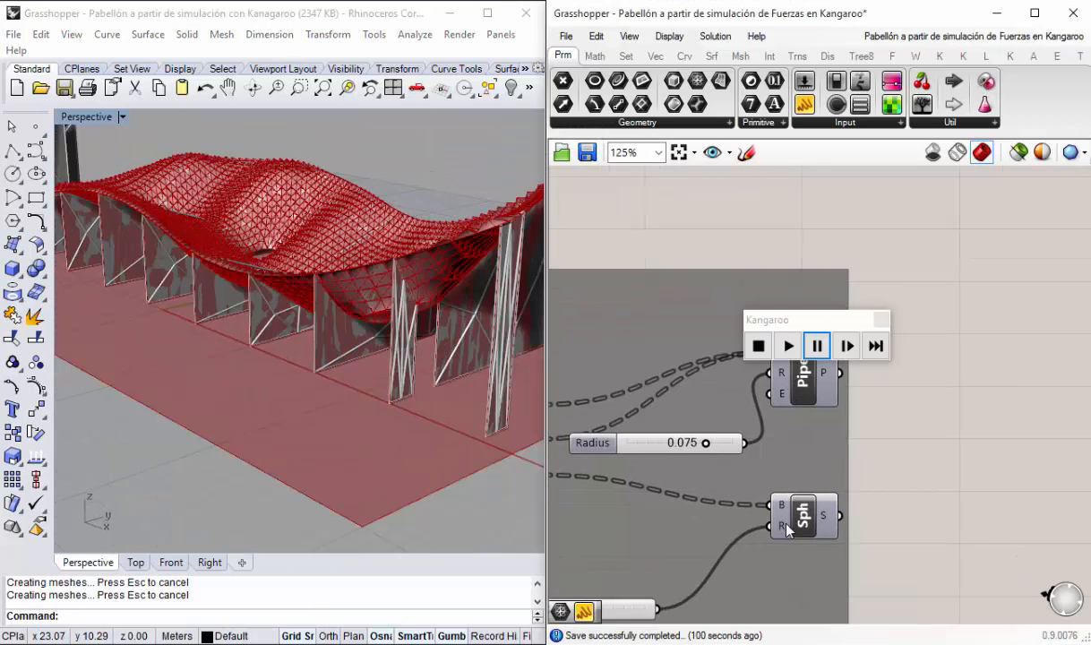
scroll(787, 529, up, 1)
right_click(822, 518)
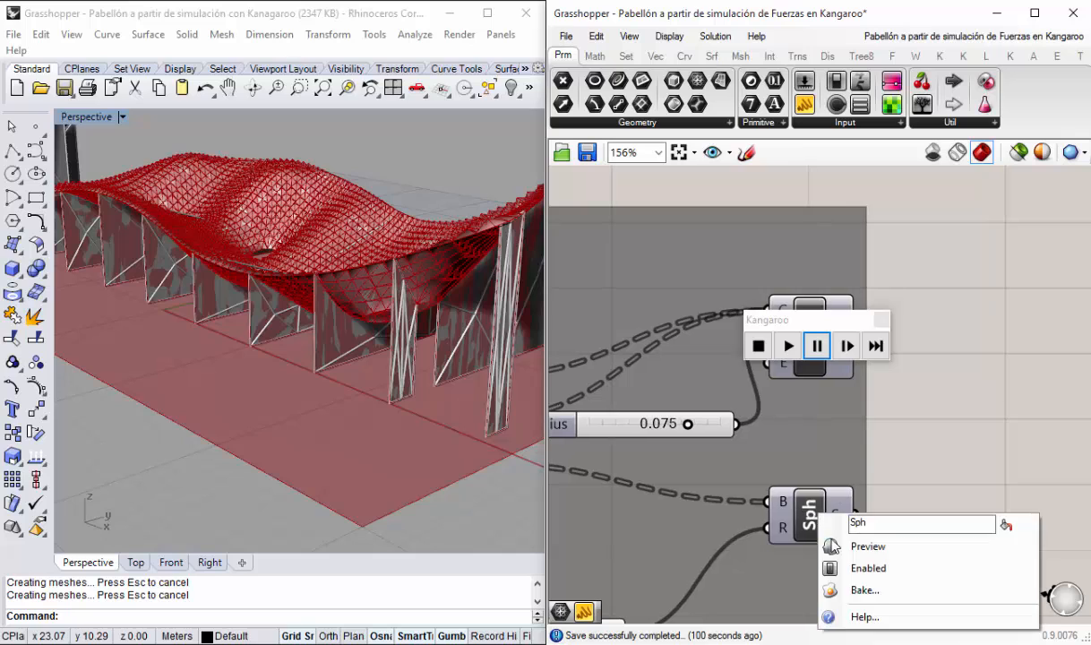
click(860, 591)
drag(903, 309, 482, 169)
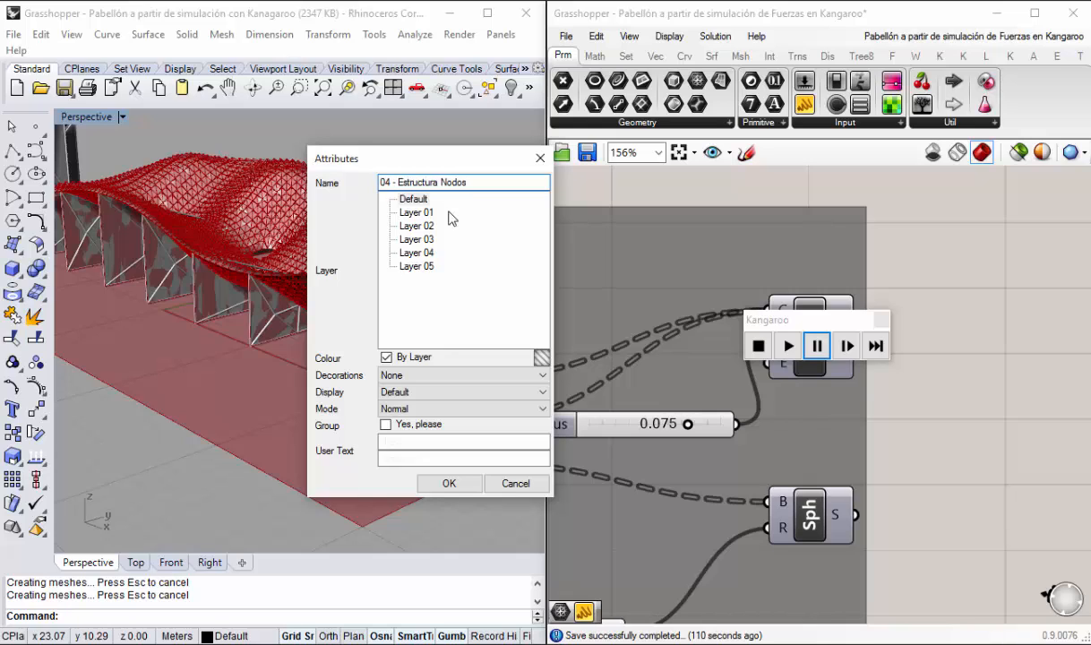
click(448, 483)
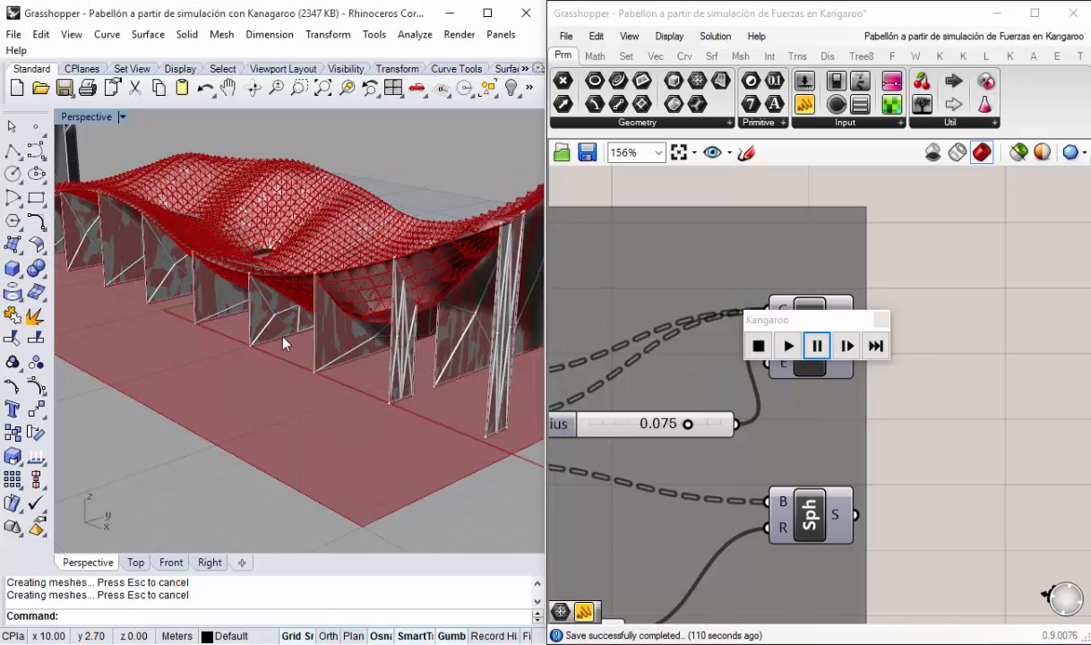
Step: Turn off the preview of the Pt and Srf parameters in the Estructura y Paneles Finales group
right_drag(285, 341, 355, 344)
scroll(688, 342, down, 5)
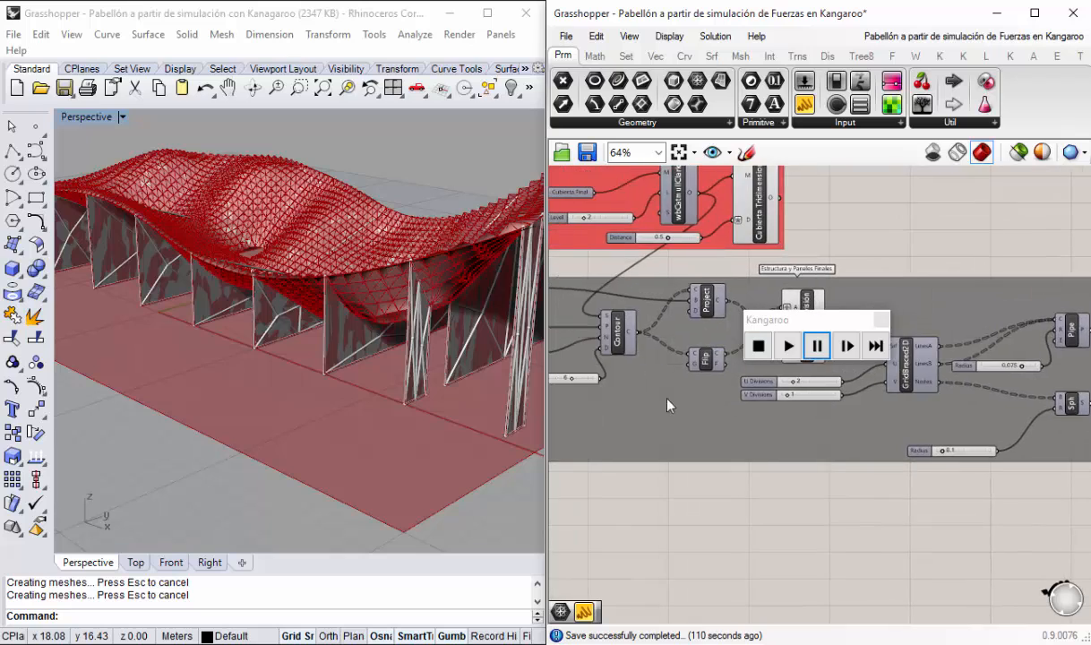
scroll(631, 273, up, 2)
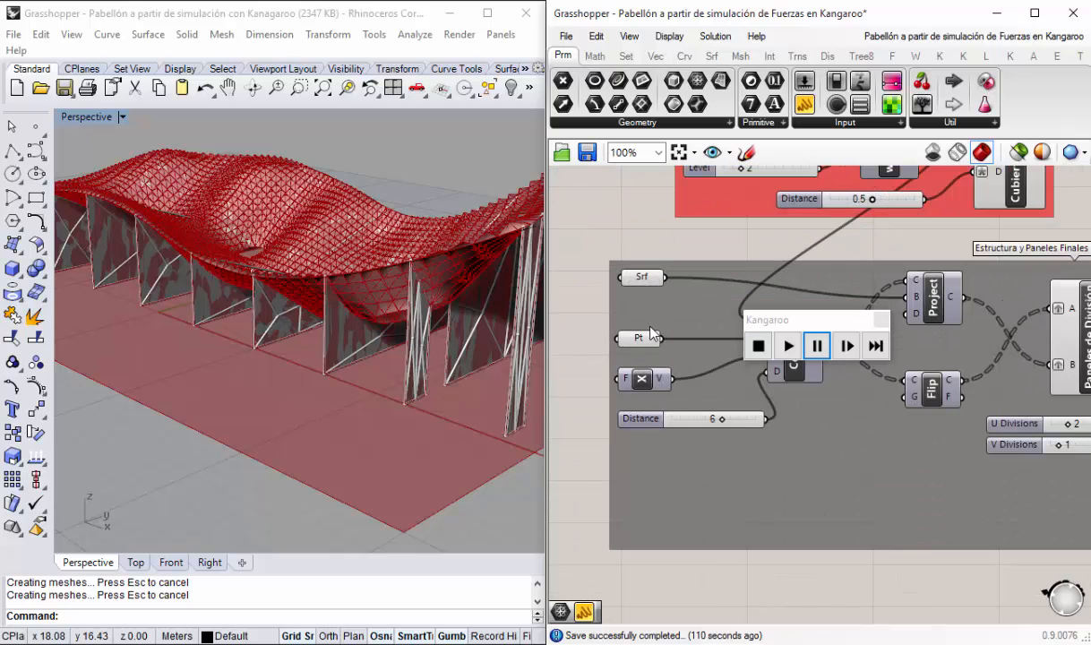
right_click(645, 342)
click(667, 259)
right_click(644, 281)
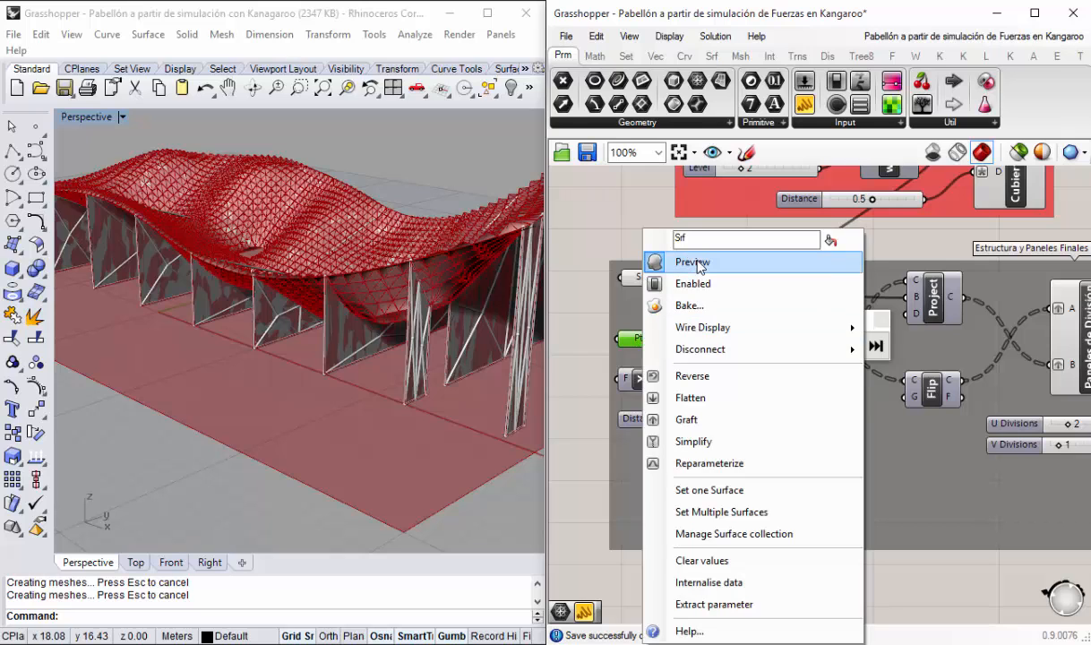
click(658, 261)
Step: Bake the Srf ground surface as a group named "05 - Suelo o Terreno" on Layer 05
right_click(642, 276)
click(681, 305)
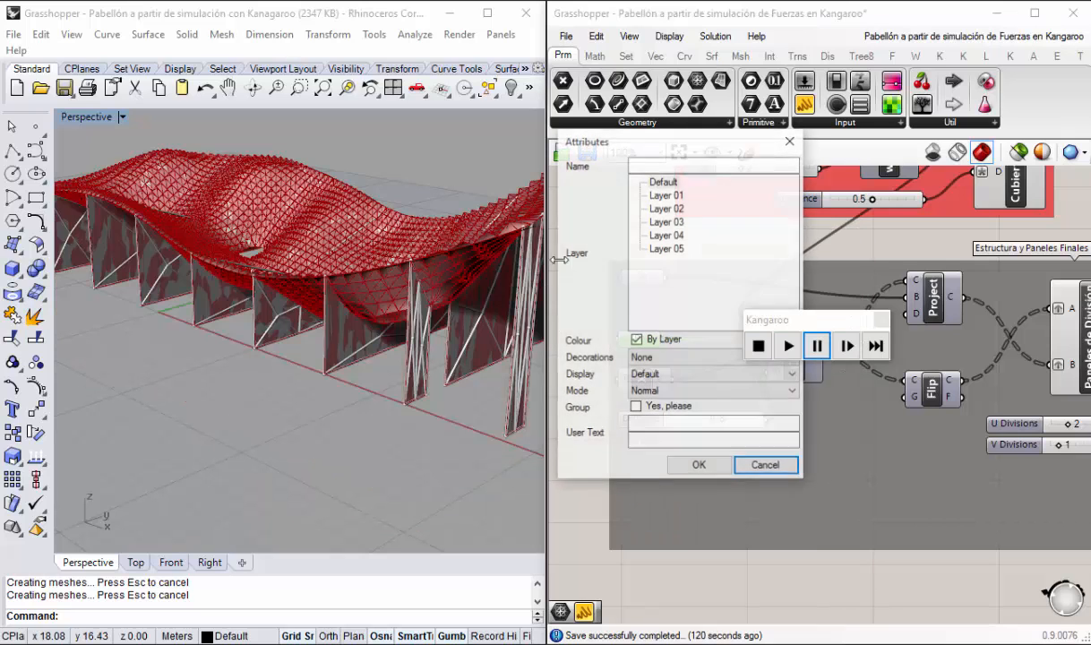
drag(667, 150, 398, 144)
click(385, 160)
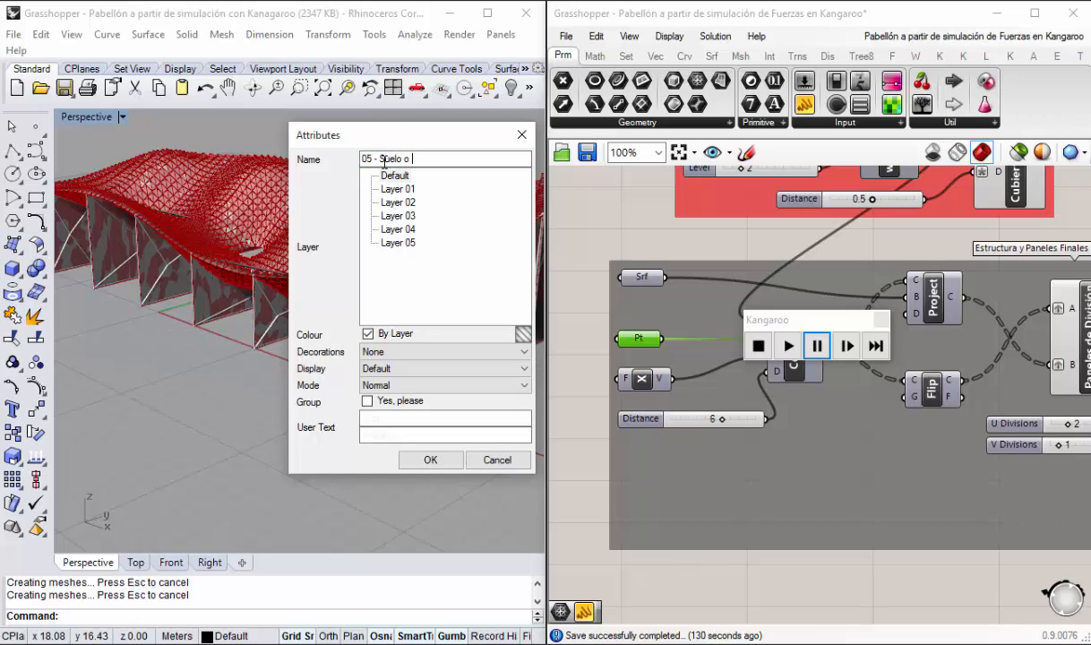
click(398, 242)
click(391, 402)
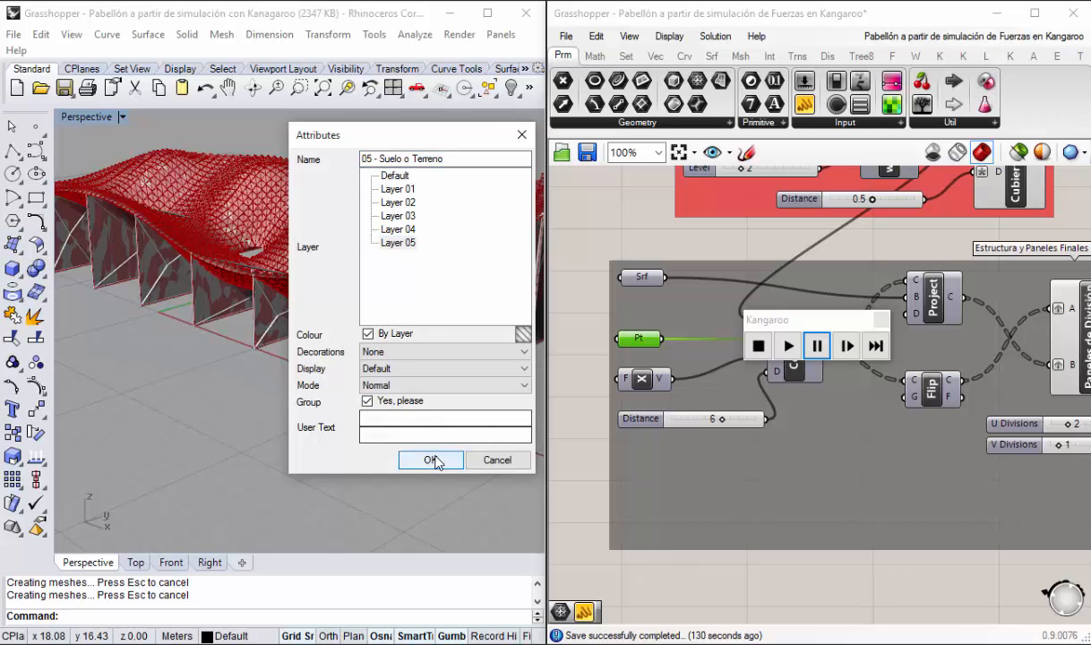
click(430, 460)
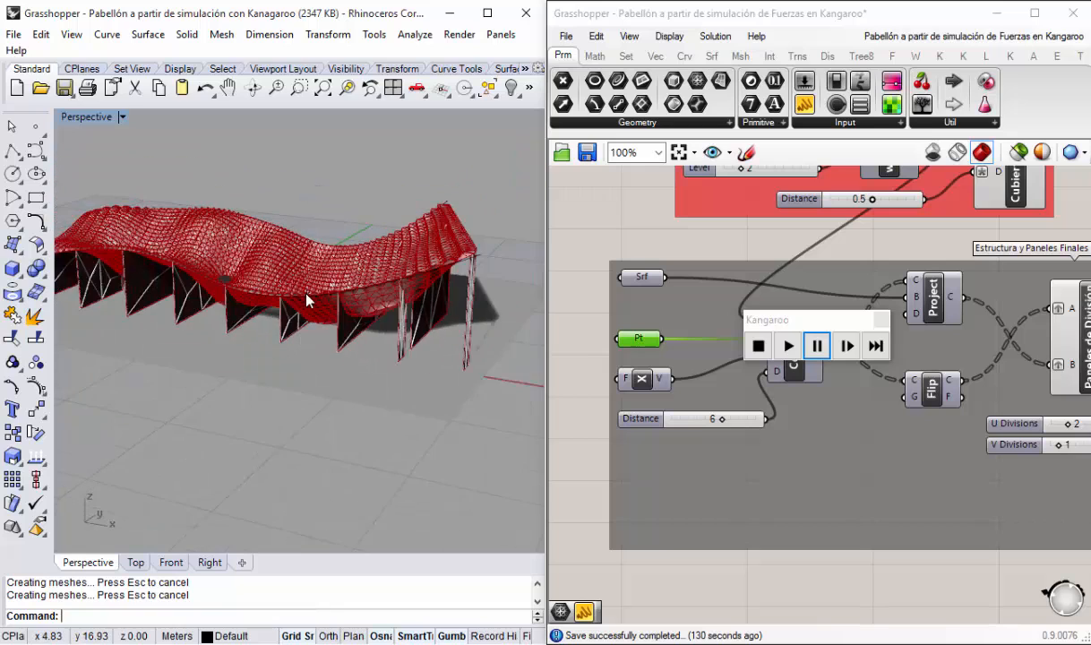
Step: Stop and reset the Kangaroo simulation and close its controls
click(760, 348)
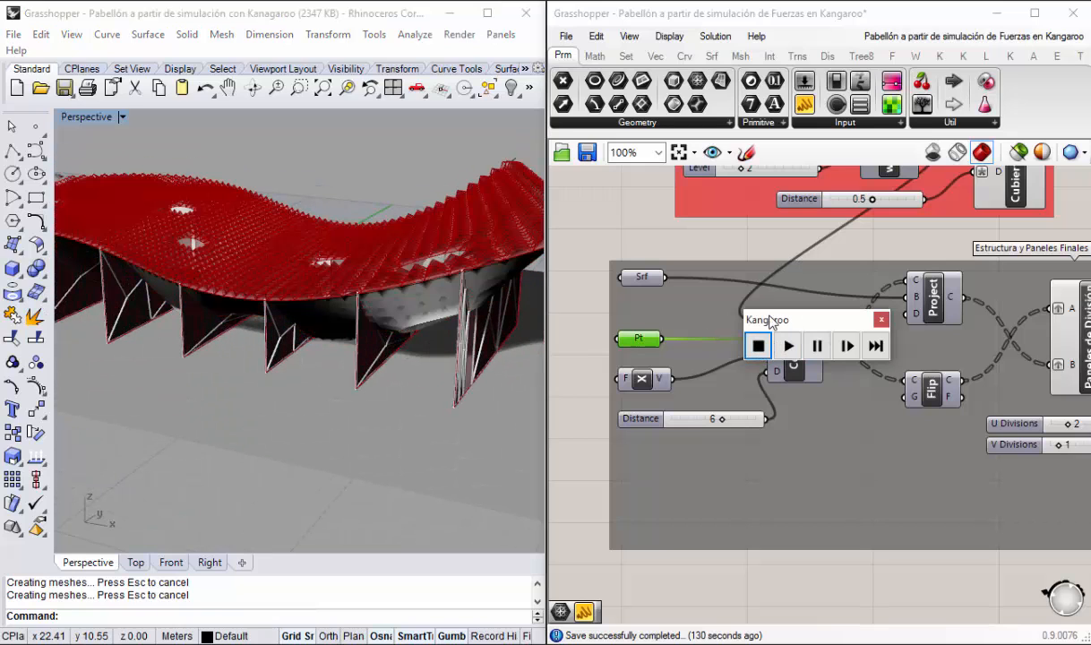
scroll(824, 377, down, 4)
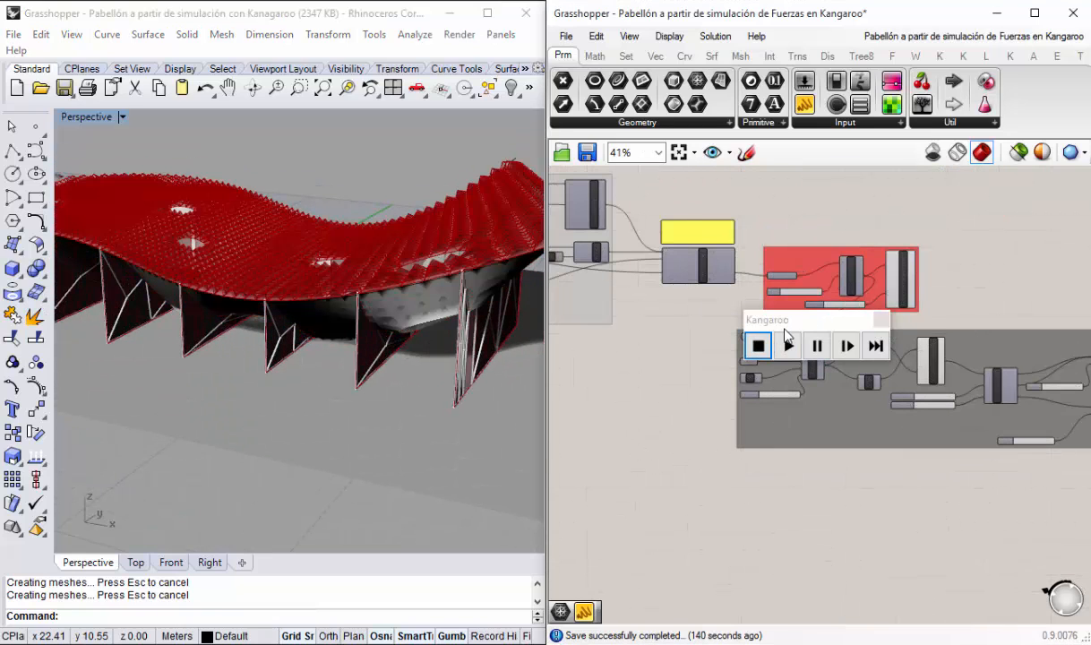
click(883, 321)
Step: Save the Grasshopper definition with the simulation reset, reviewing the baked pavilion against the flat roof preview
scroll(601, 229, up, 2)
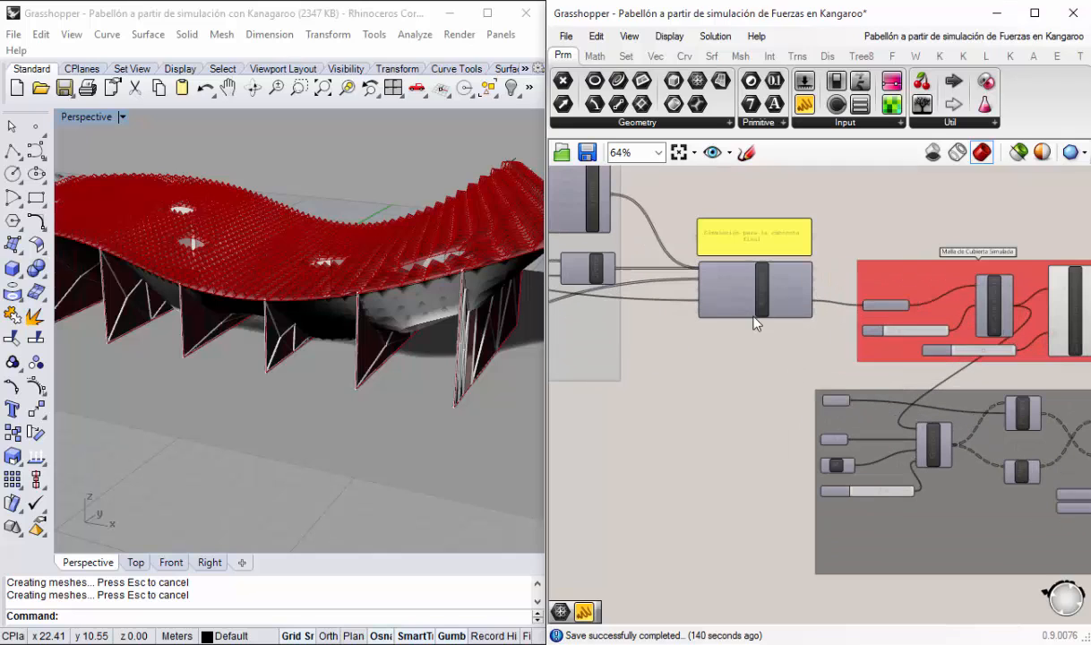
click(588, 155)
right_drag(948, 252, 920, 285)
scroll(920, 285, down, 2)
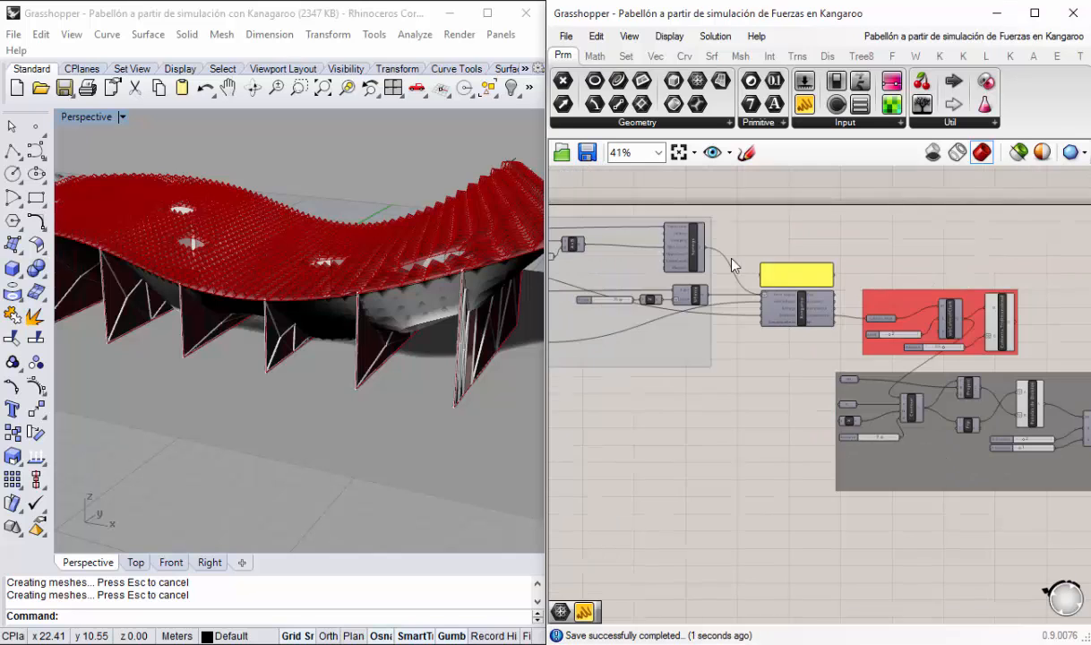
right_drag(605, 226, 694, 251)
scroll(697, 258, down, 2)
right_drag(292, 275, 479, 326)
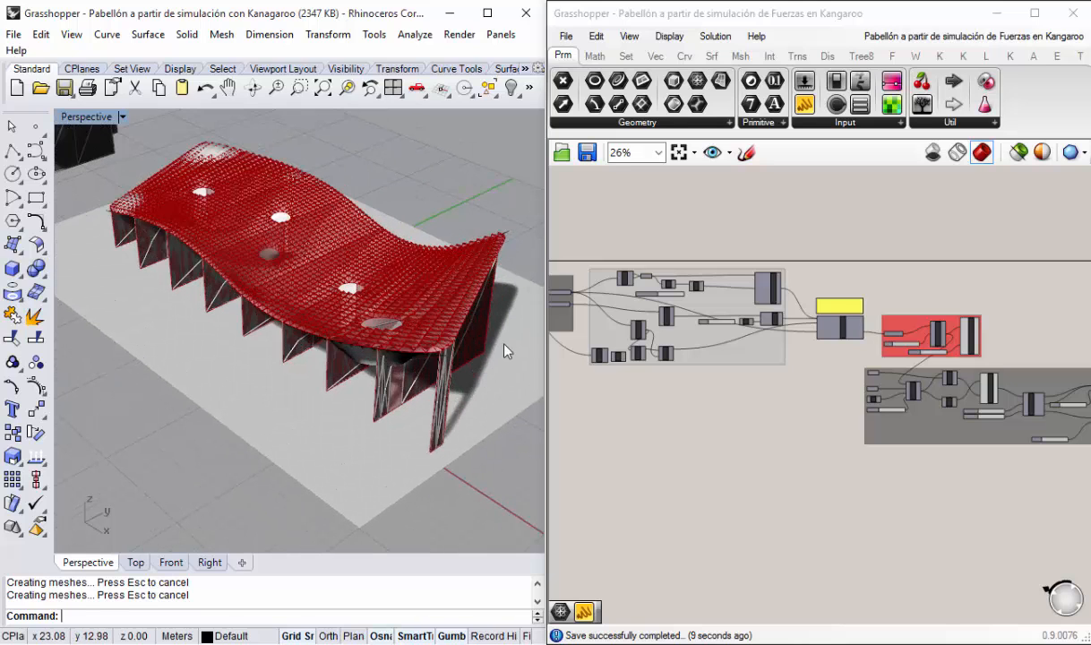
click(587, 152)
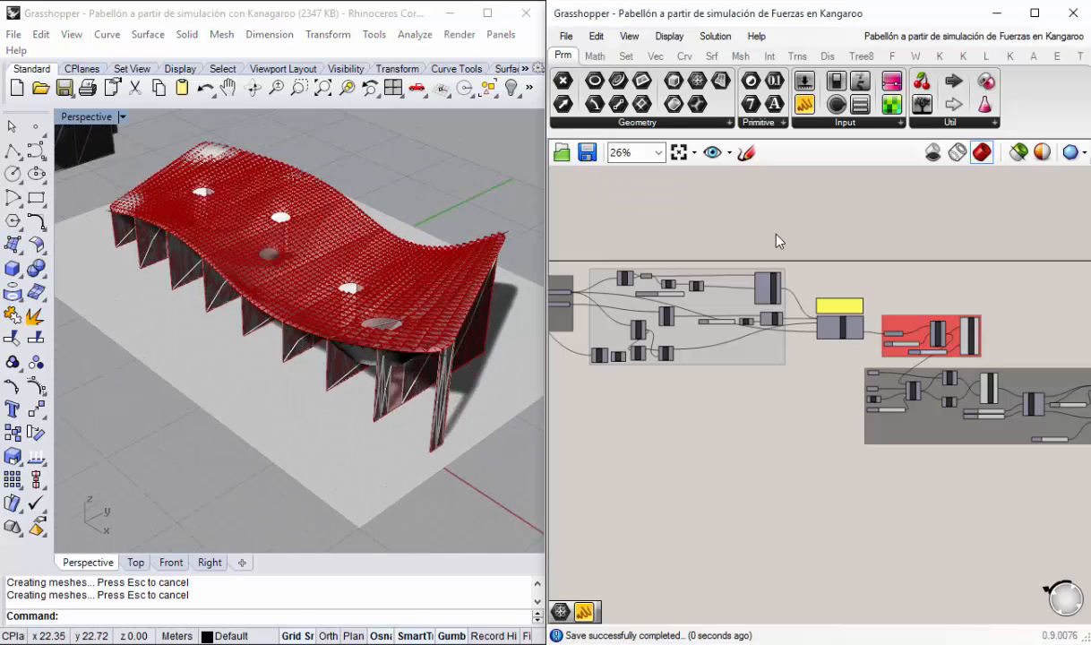
Step: Close the pavilion definition and the Grasshopper window, and enlarge the Rhino window to full screen
mouse_move(994, 36)
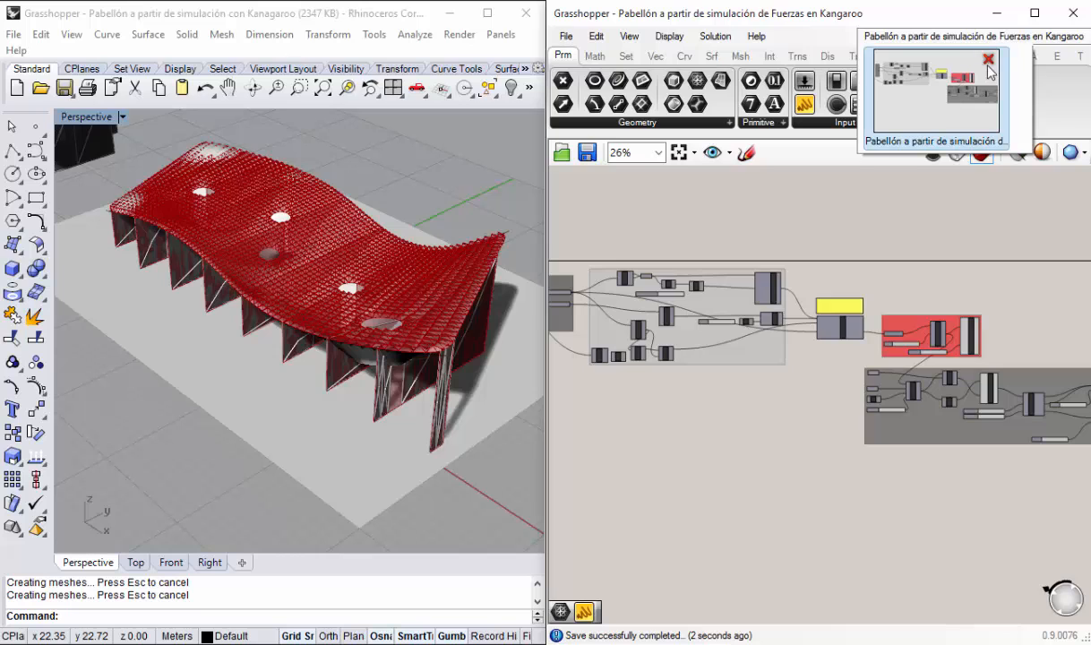
click(1049, 58)
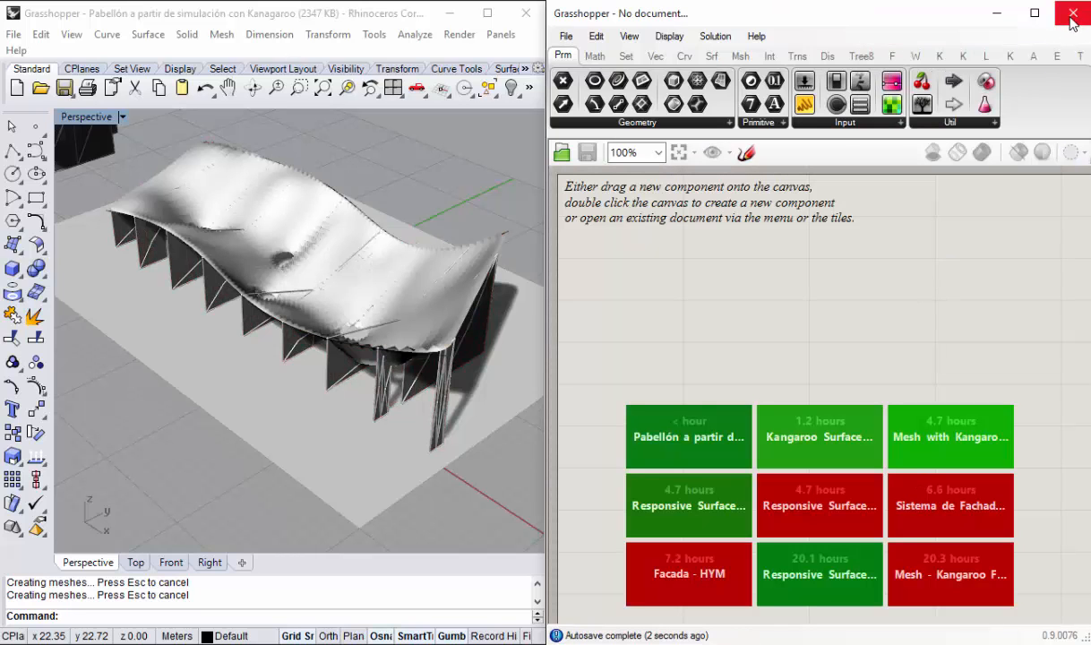
click(1073, 13)
double_click(475, 14)
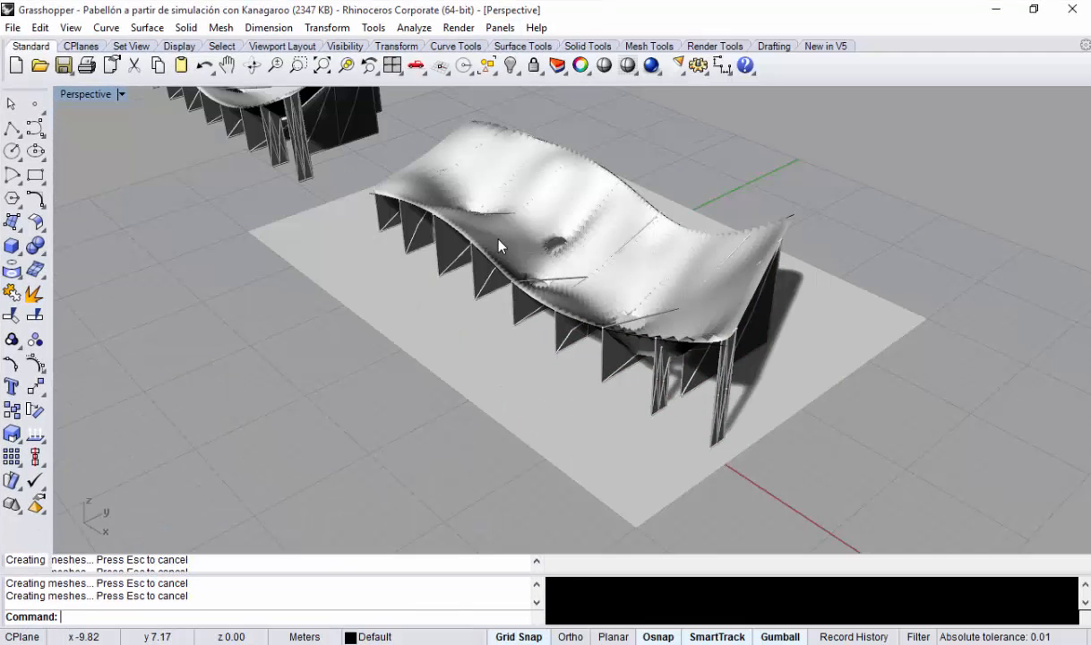
Step: Move the baked ground surface from the second pavilion to beneath the first pavilion
right_drag(604, 378, 653, 377)
click(438, 328)
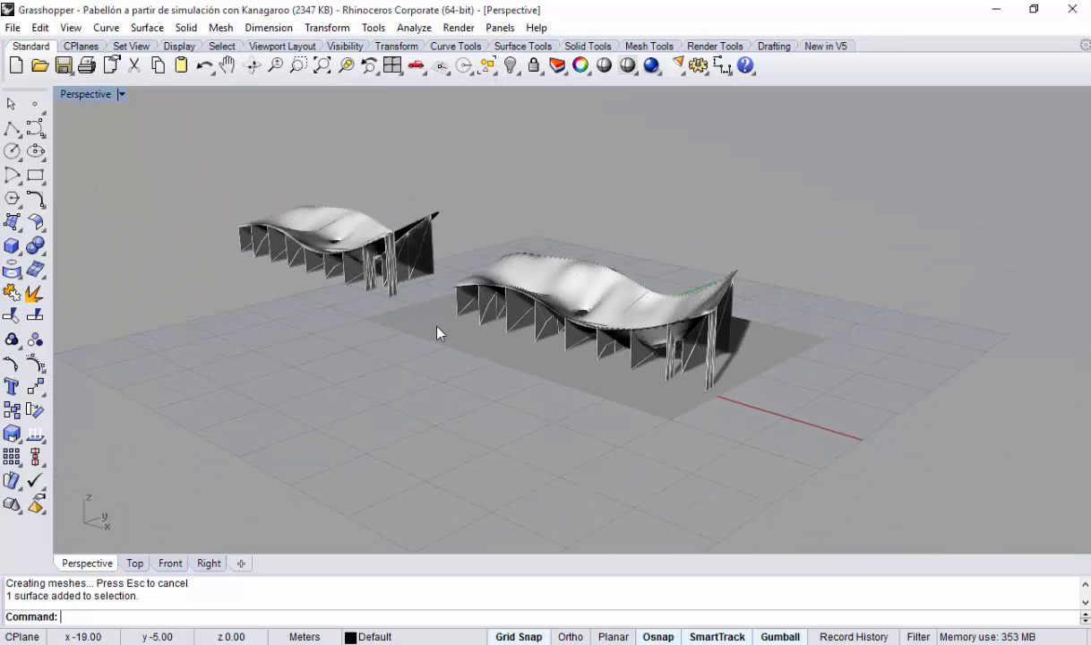
right_drag(370, 338, 630, 339)
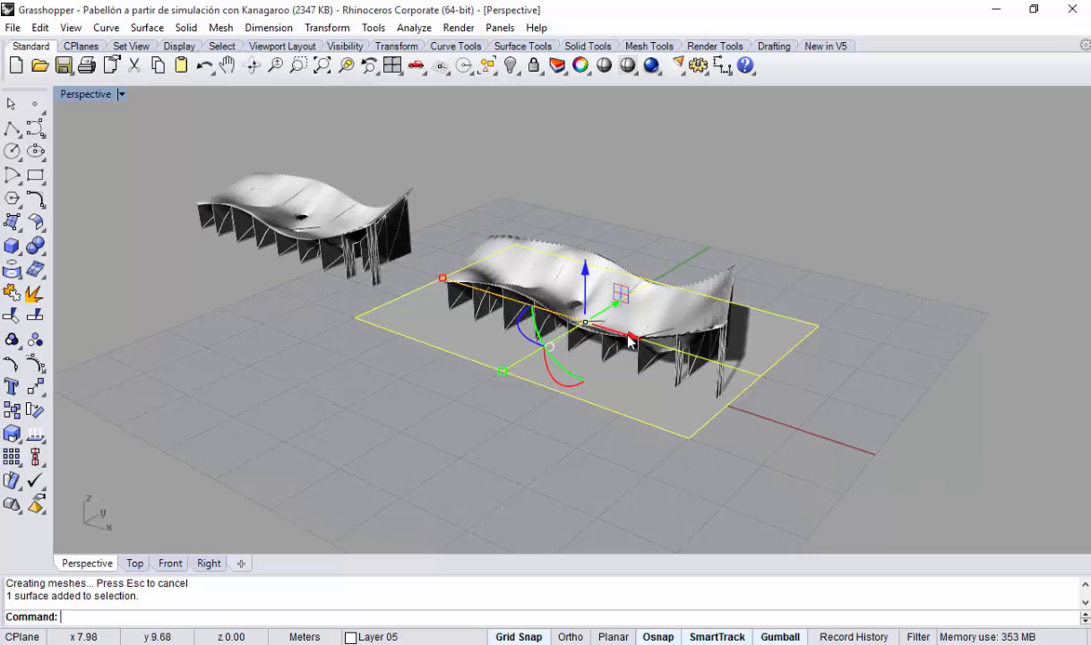
drag(624, 339, 322, 256)
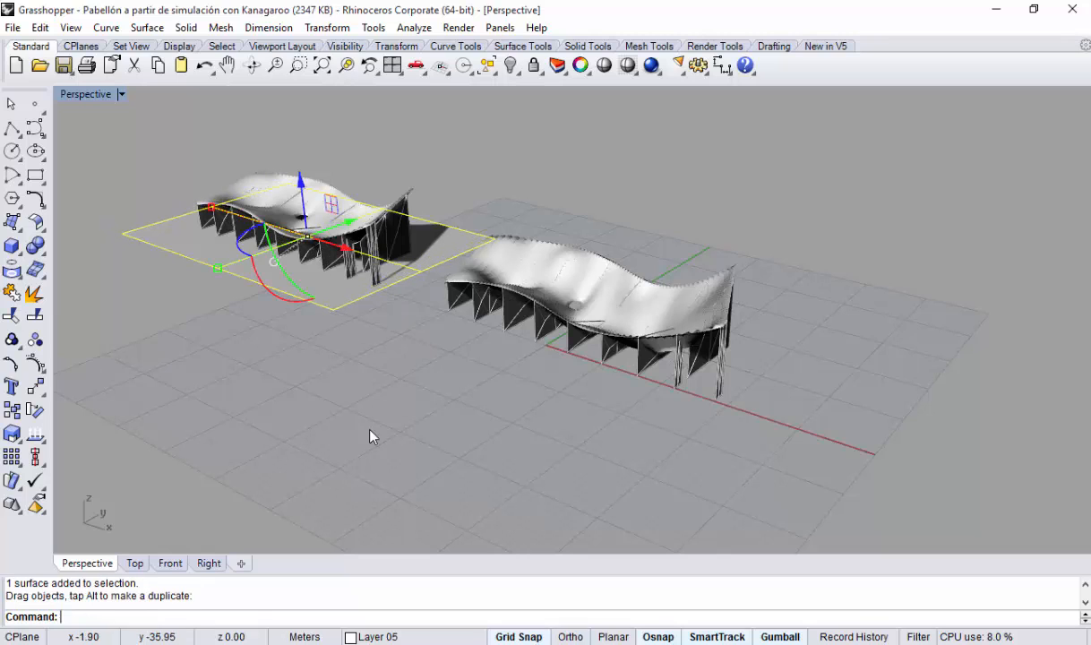
Step: Undo the move of the ground surface and deselect it
key(Escape)
key(ctrl+z)
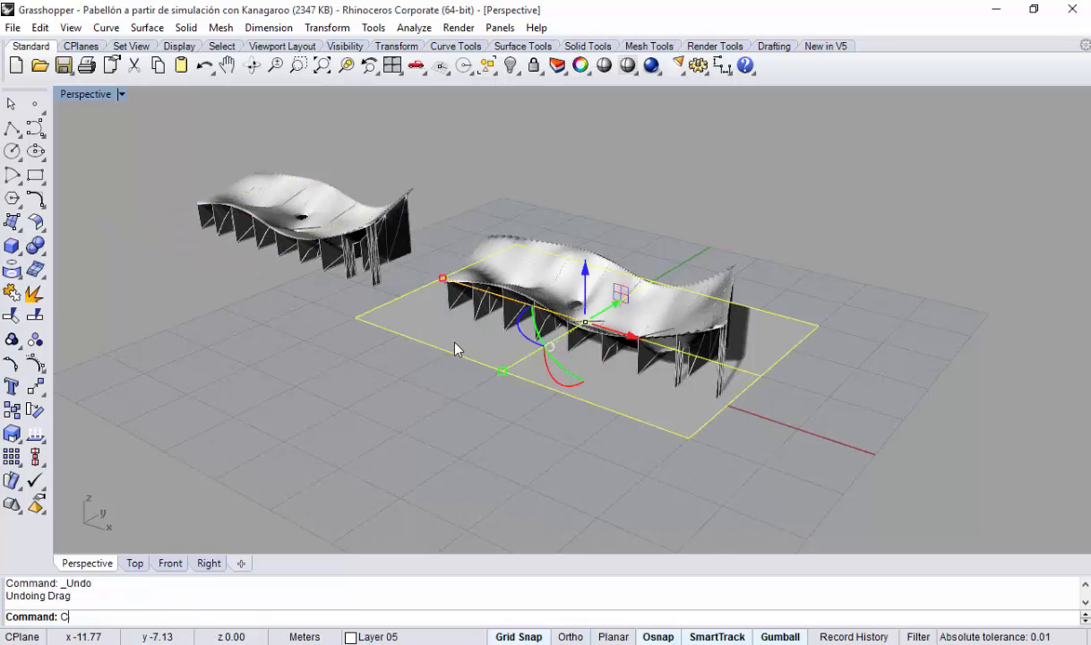
key(Escape)
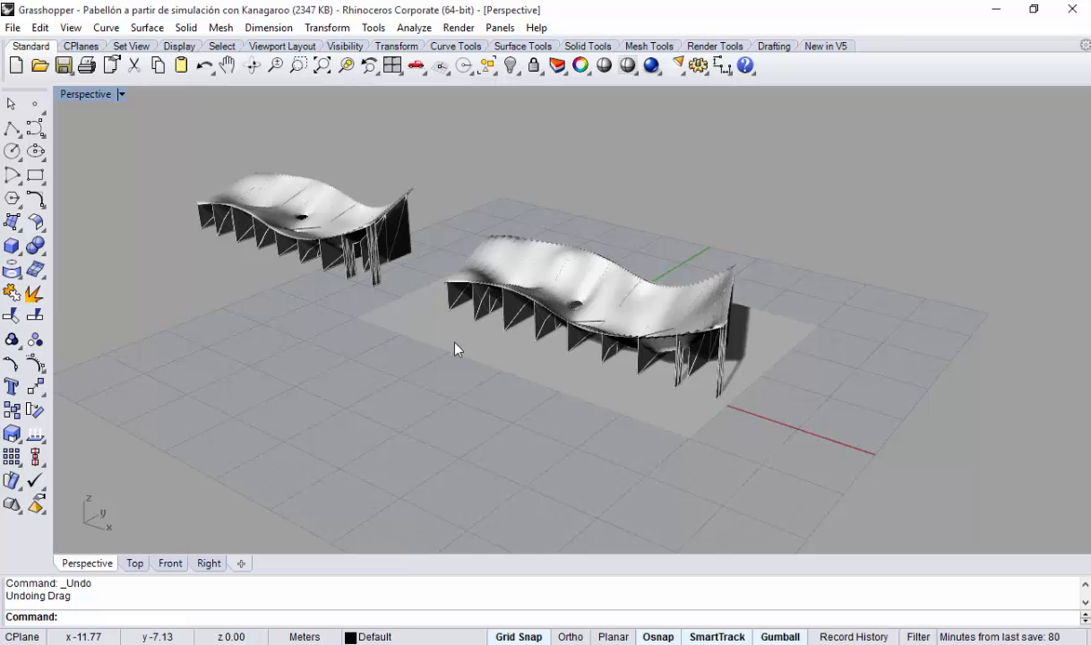
Step: Copy the ground surface from beneath the second pavilion to beneath the first pavilion, about 60 m away along the X axis
key(Return)
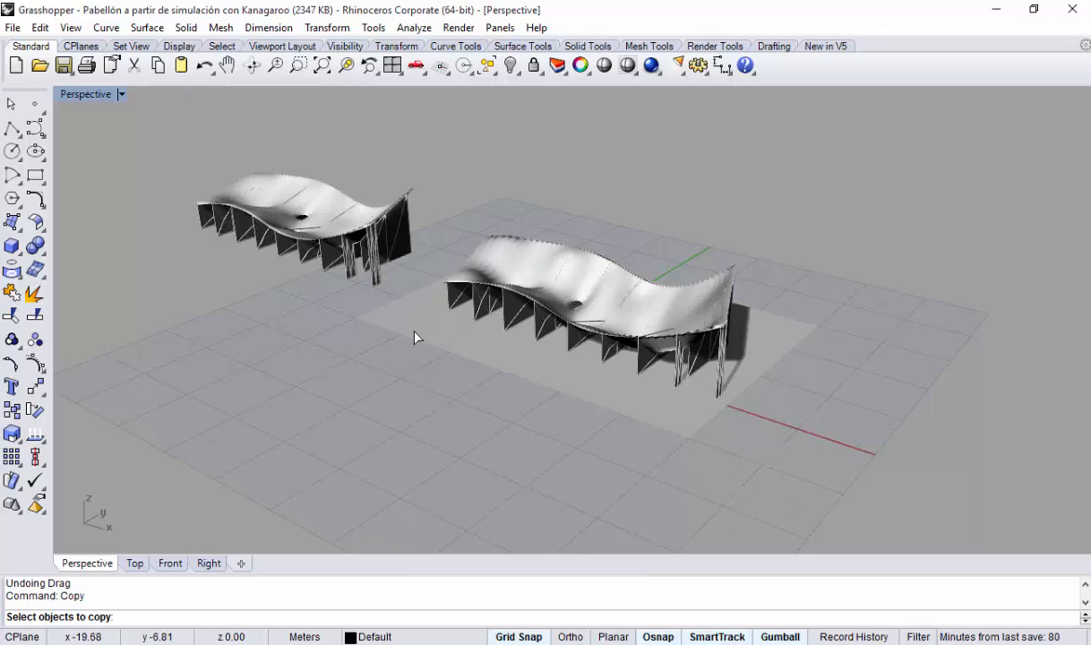
click(414, 336)
key(Return)
click(414, 332)
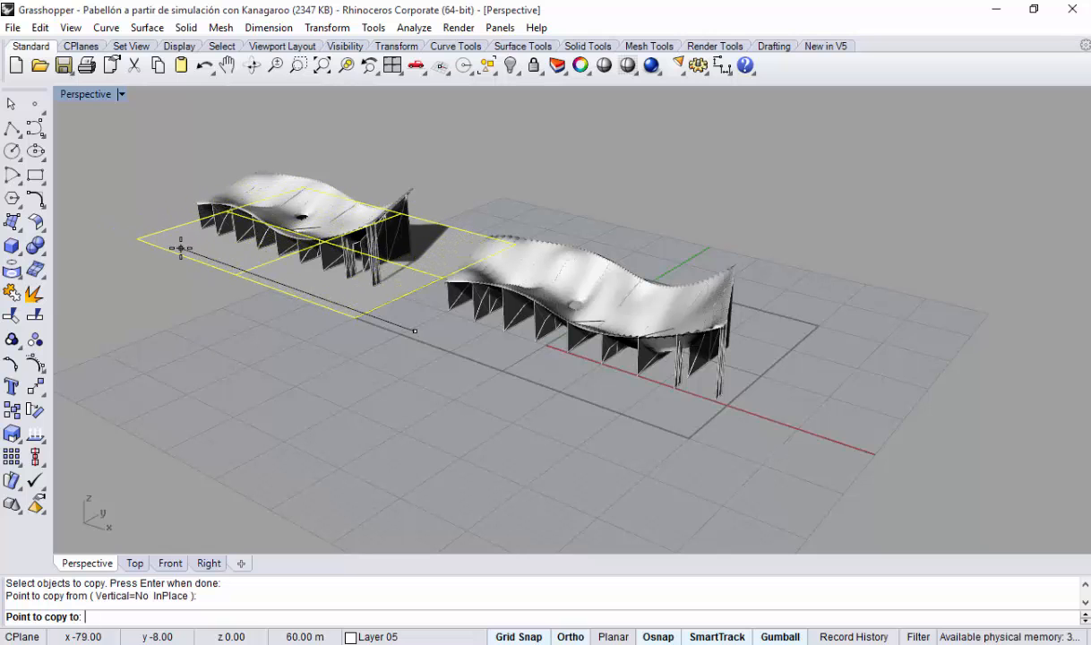
click(170, 244)
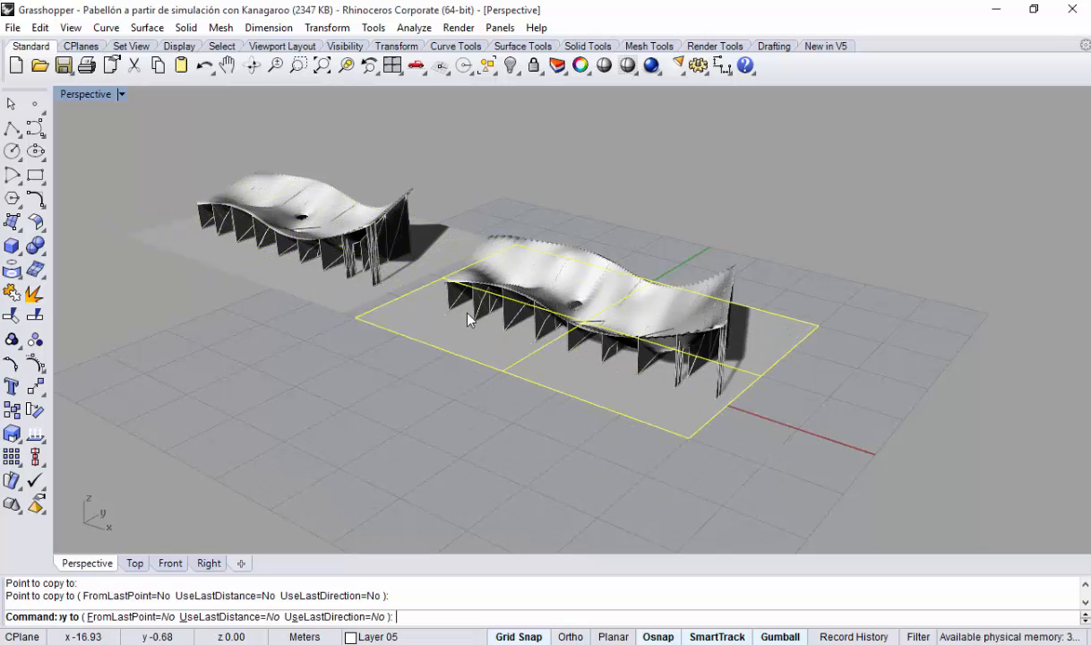
click(445, 297)
key(Return)
Step: Examine both pavilions on their ground surfaces from high and low angles, including the second pavilion's roof and supports
right_drag(444, 297, 183, 308)
right_drag(836, 299, 367, 283)
scroll(208, 267, up, 3)
scroll(208, 266, up, 2)
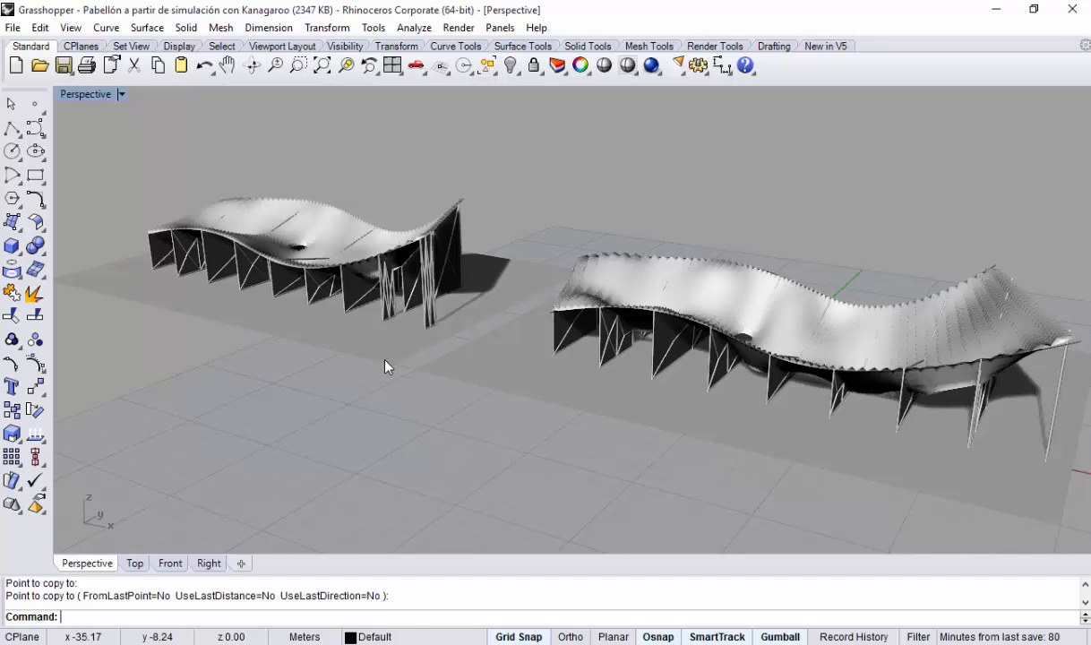
scroll(385, 366, down, 4)
right_drag(660, 252, 603, 176)
scroll(778, 444, up, 5)
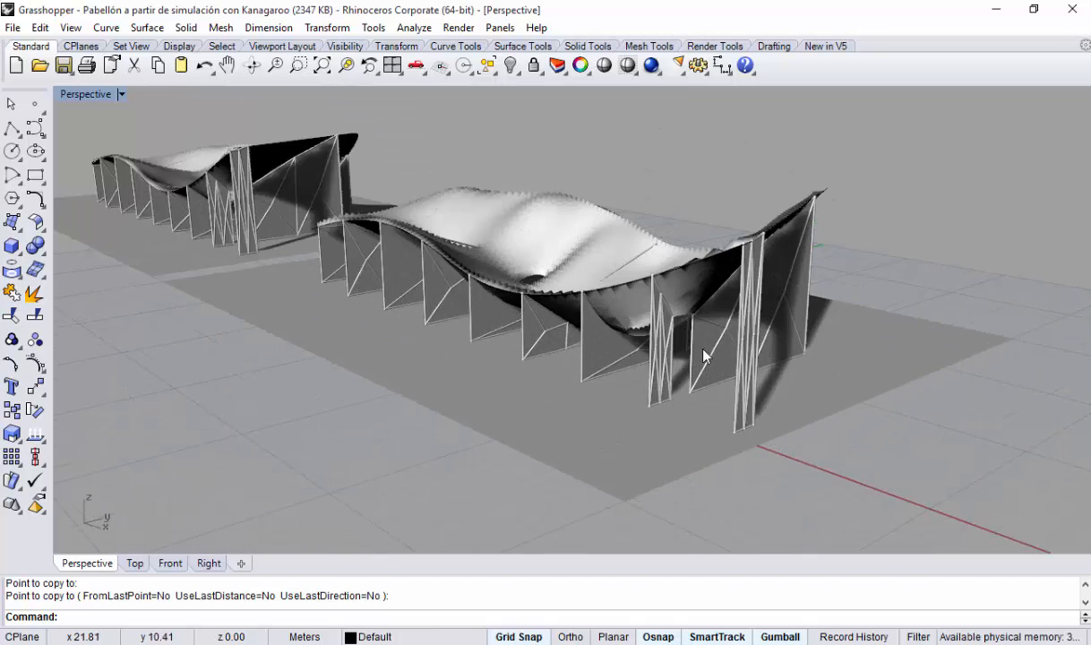
right_drag(703, 356, 638, 324)
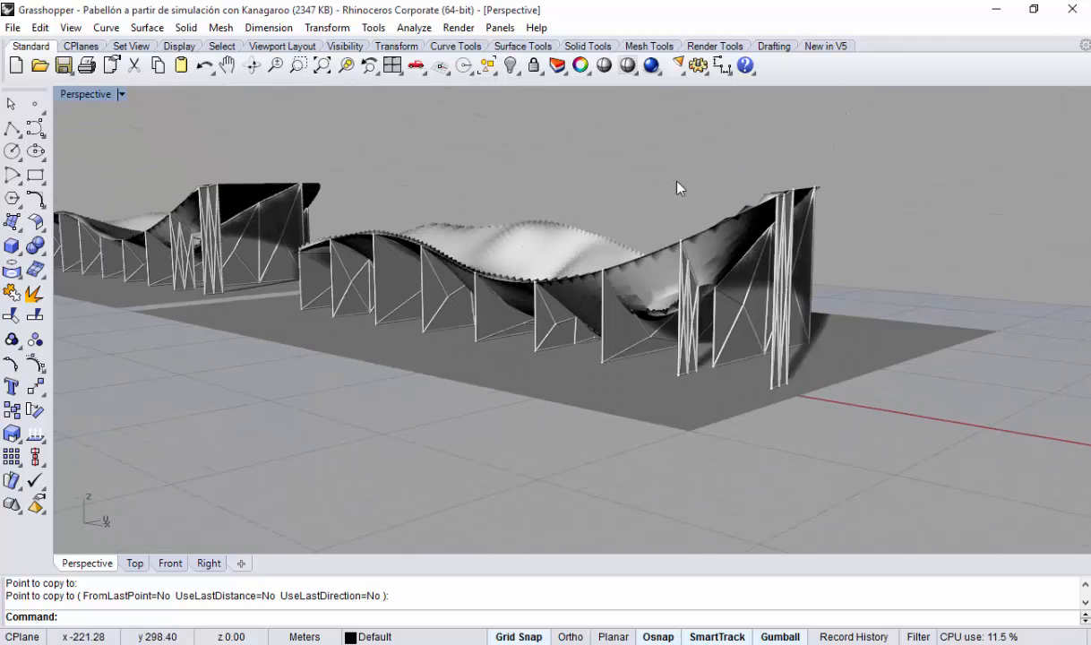
scroll(678, 188, up, 3)
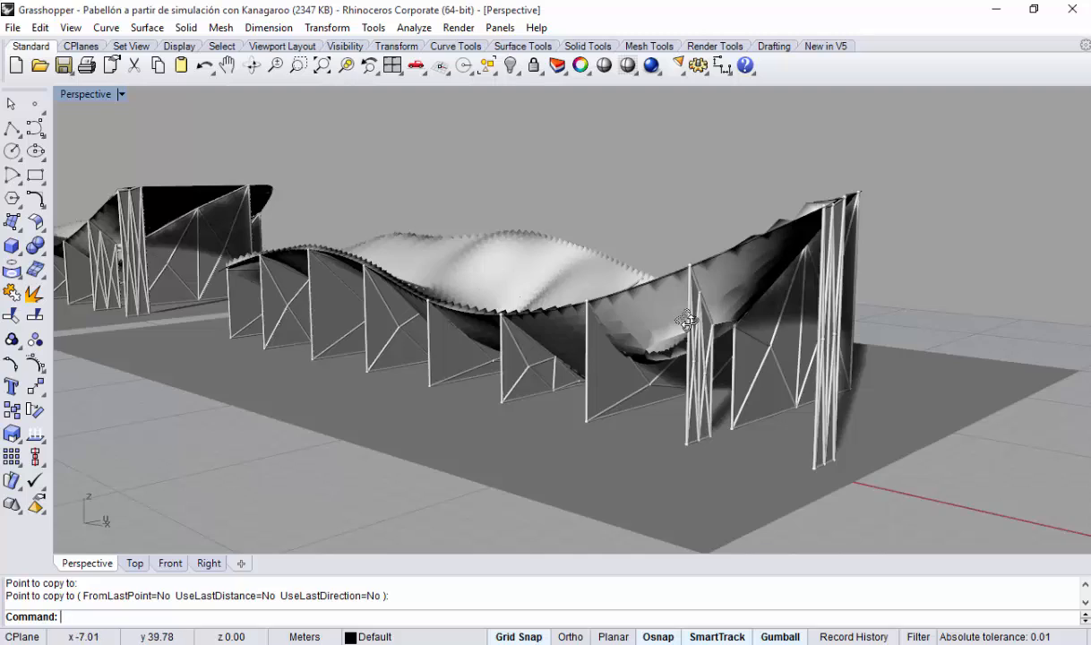
right_drag(689, 314, 784, 497)
scroll(784, 497, up, 2)
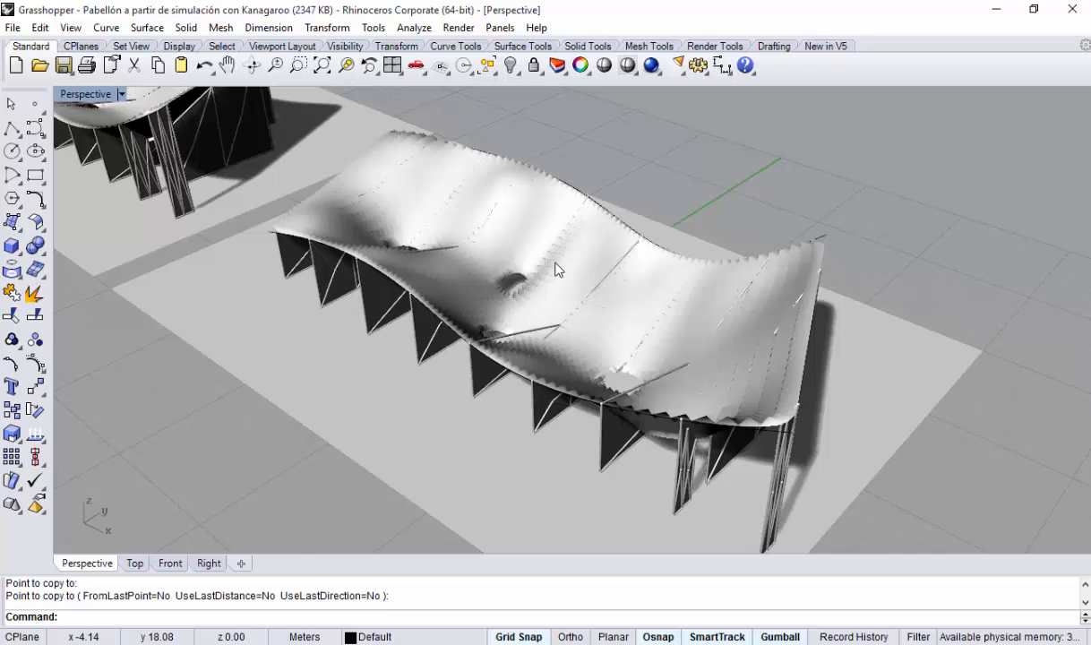
right_drag(707, 372, 716, 302)
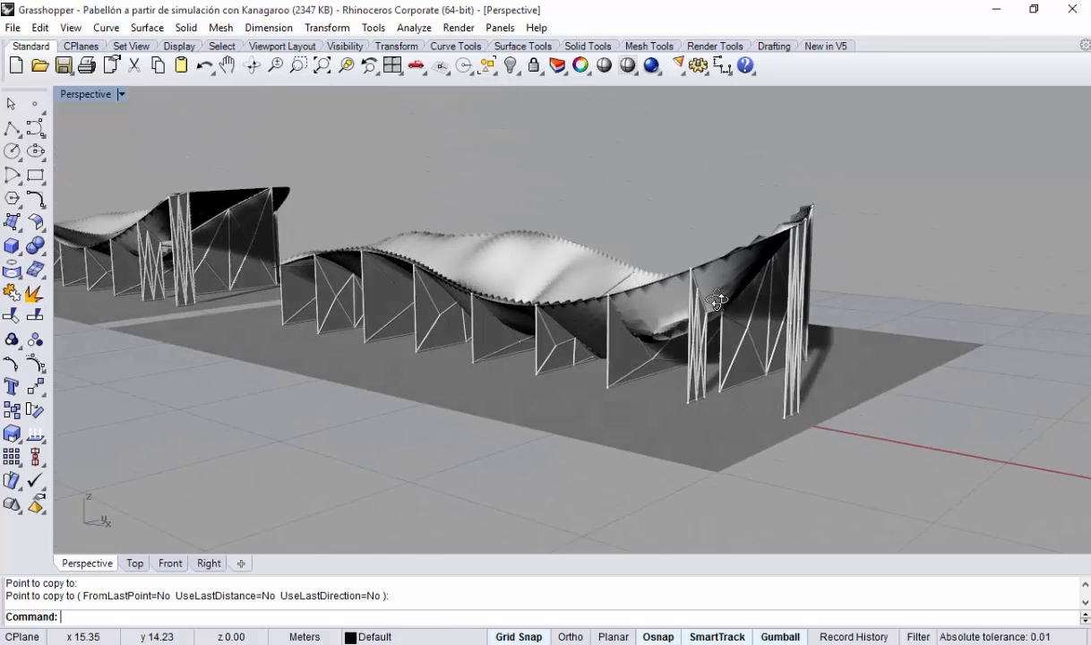
Step: Raise the second pavilion's two roof edge curves above the roof and show their control points, selecting the end point of the rear curve
click(724, 253)
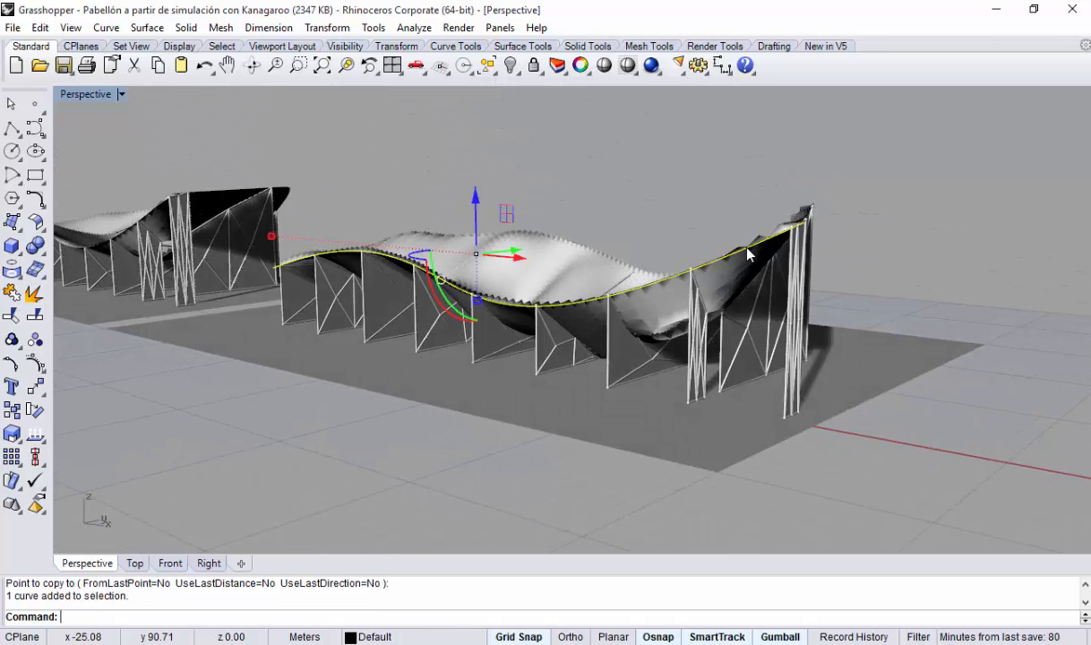
right_drag(625, 282, 663, 259)
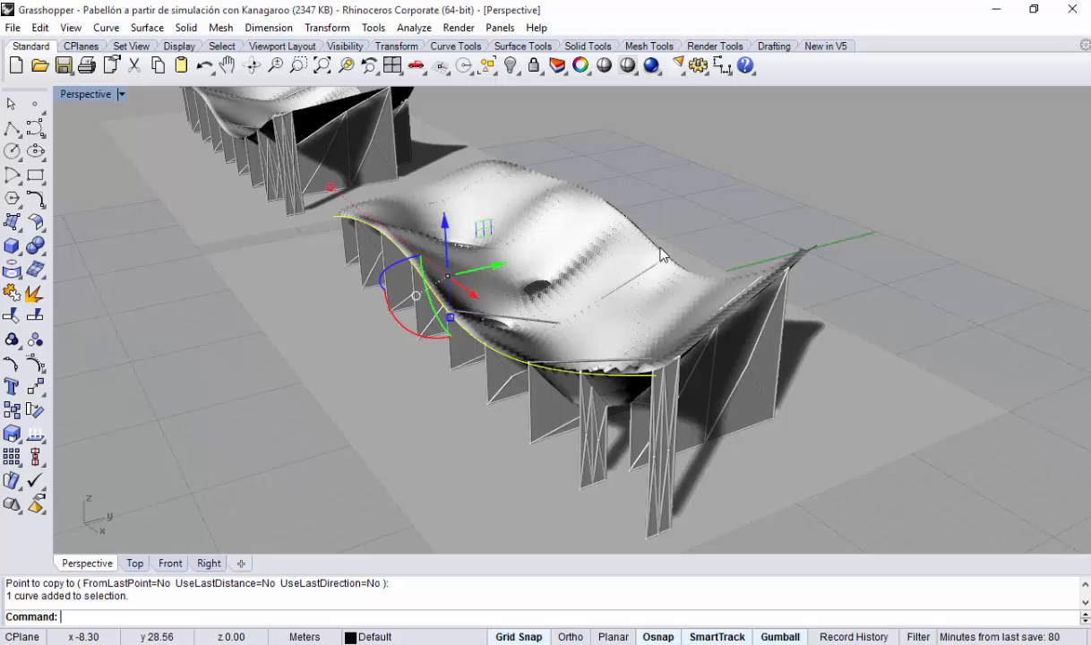
click(685, 262)
click(724, 293)
right_drag(591, 294, 524, 208)
drag(528, 180, 529, 131)
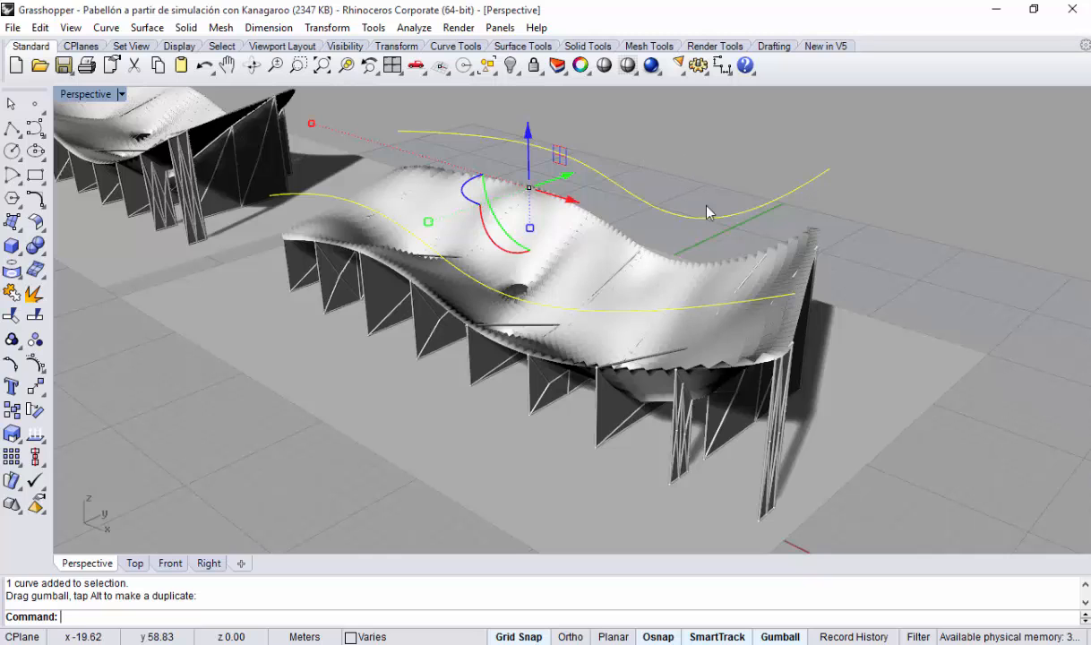
click(22, 340)
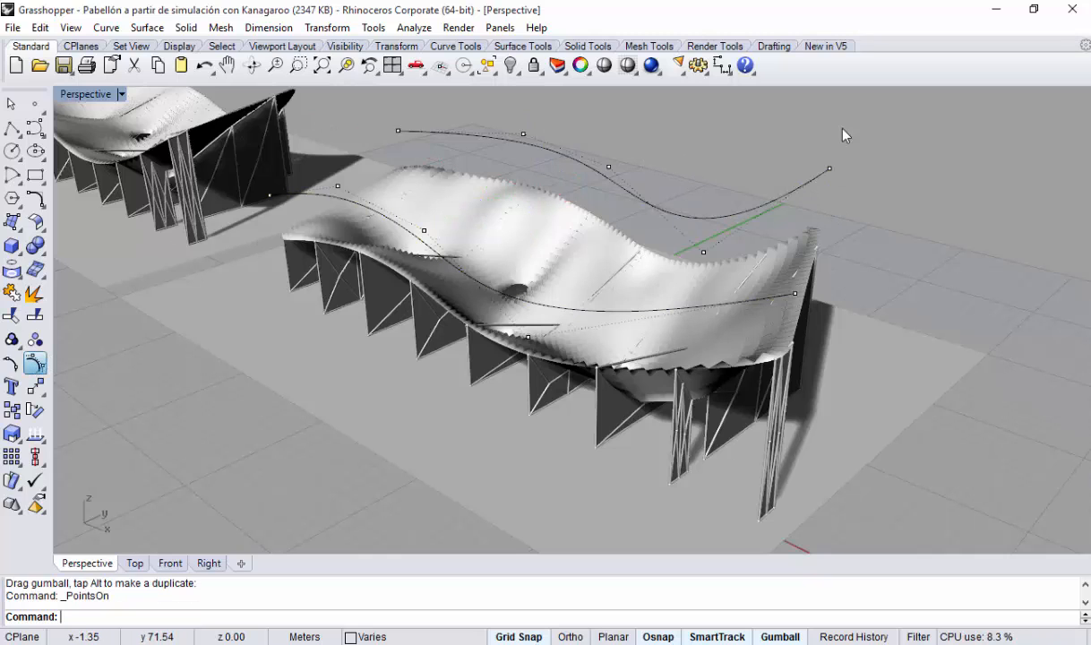
drag(816, 127, 881, 206)
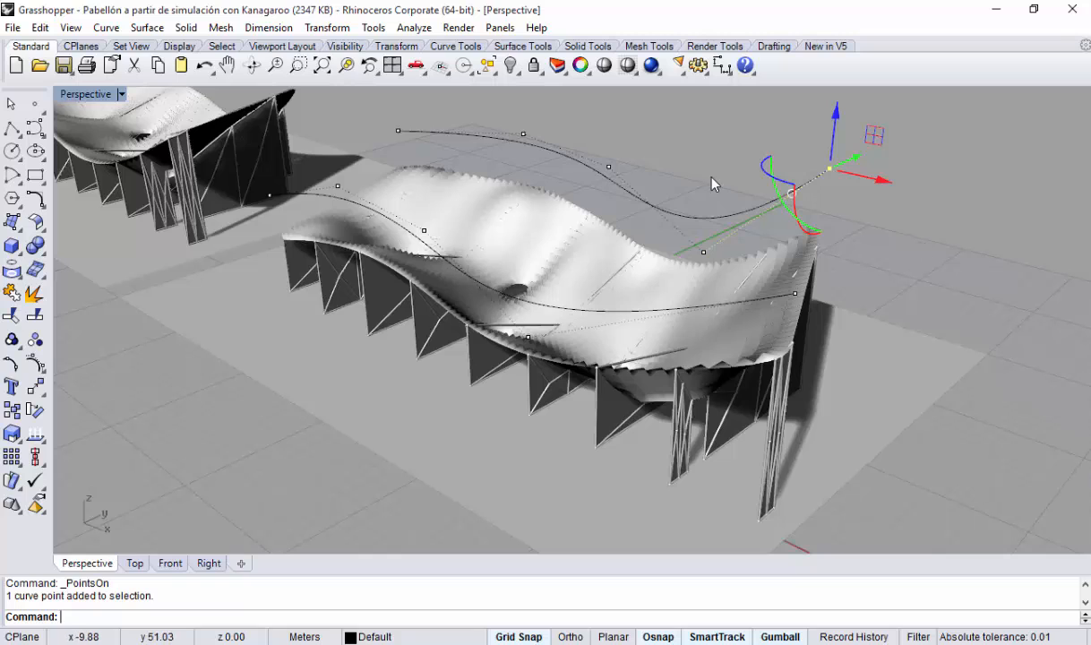
Step: Undo the upward move of the two roof edge curves and clear the selection
key(ctrl+z)
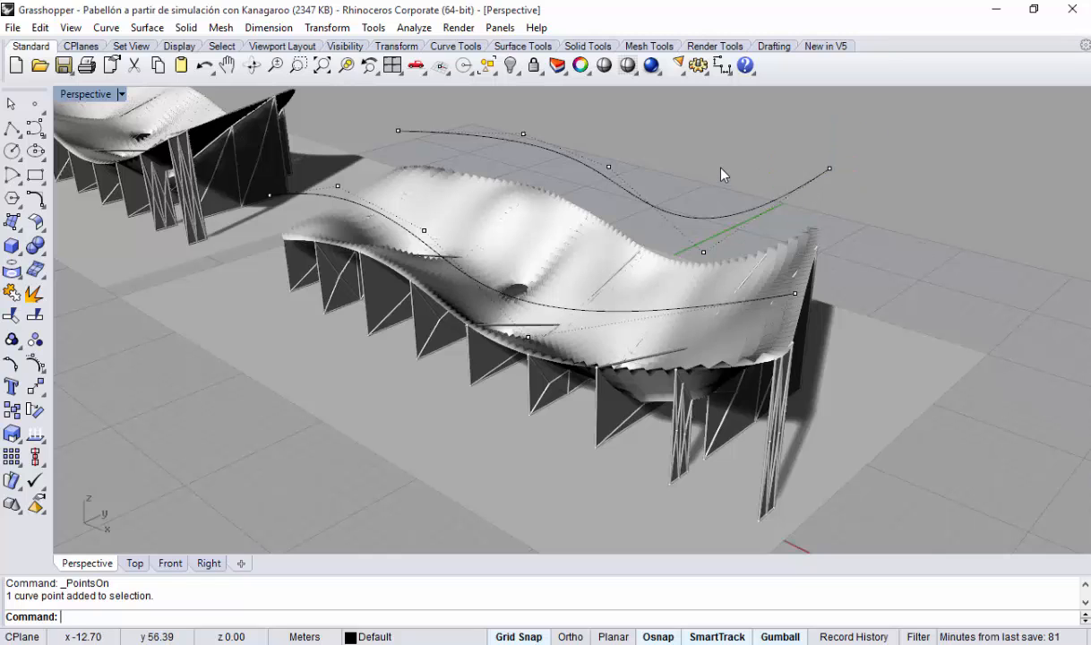
key(ctrl+z)
click(701, 134)
Step: Examine the second pavilion's roof underside, side panels and supporting structure close up from a low angle
scroll(691, 261, down, 2)
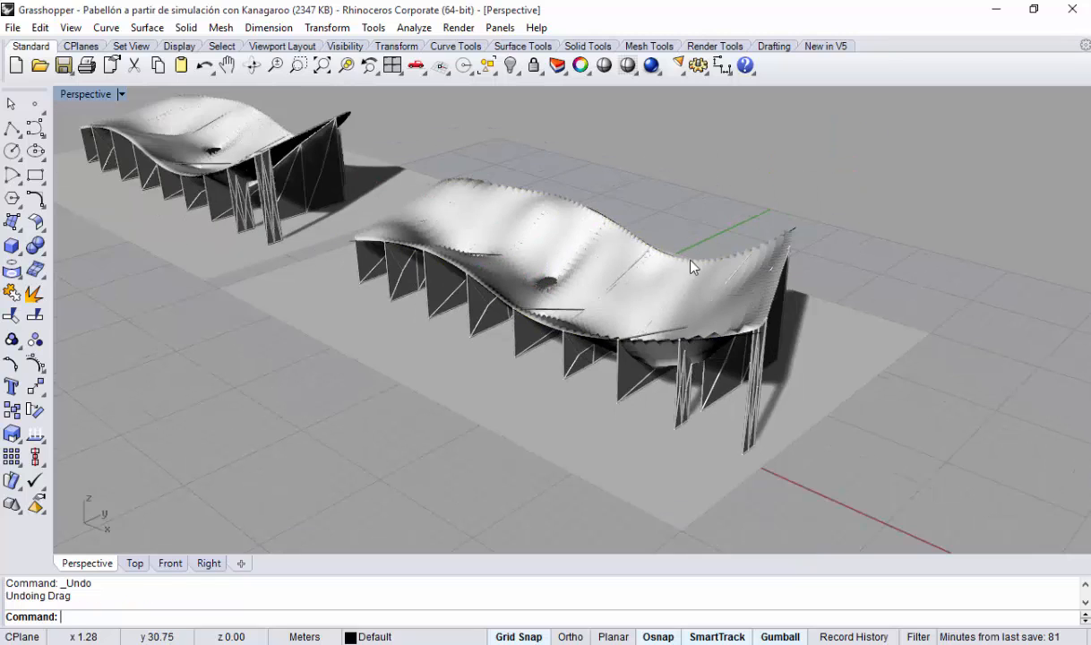
right_drag(717, 403, 681, 303)
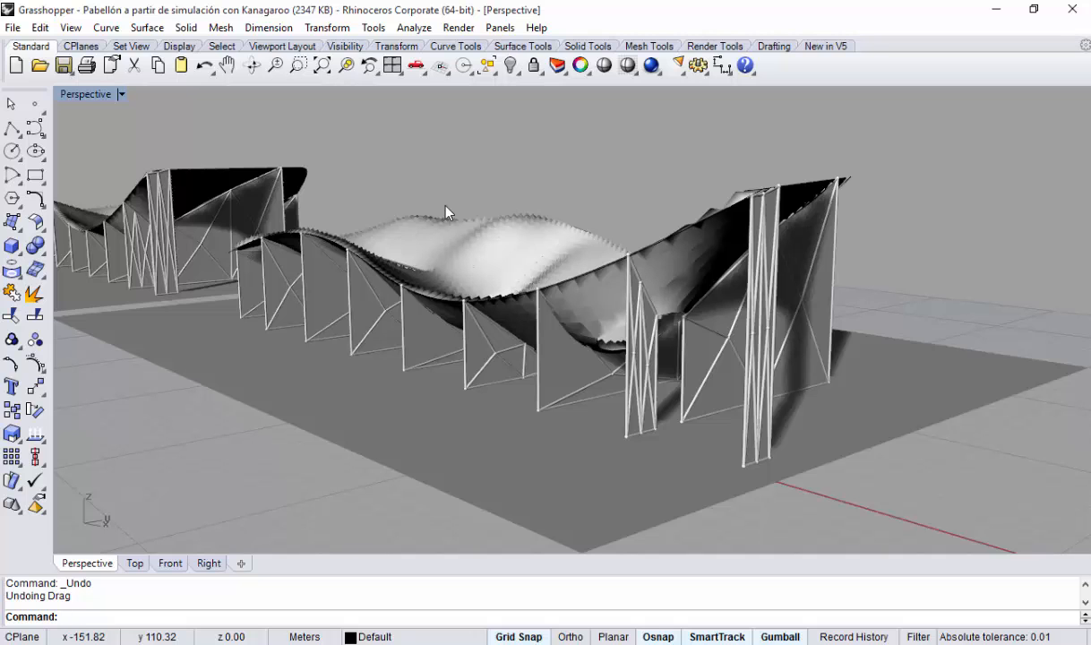
right_drag(511, 360, 511, 344)
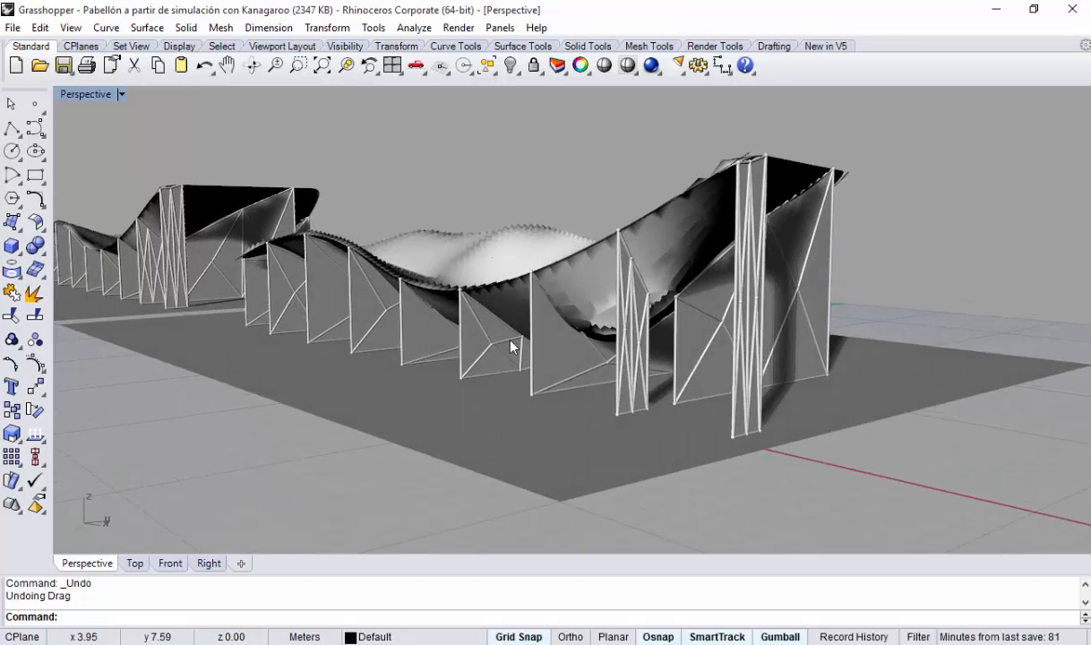
scroll(512, 346, up, 2)
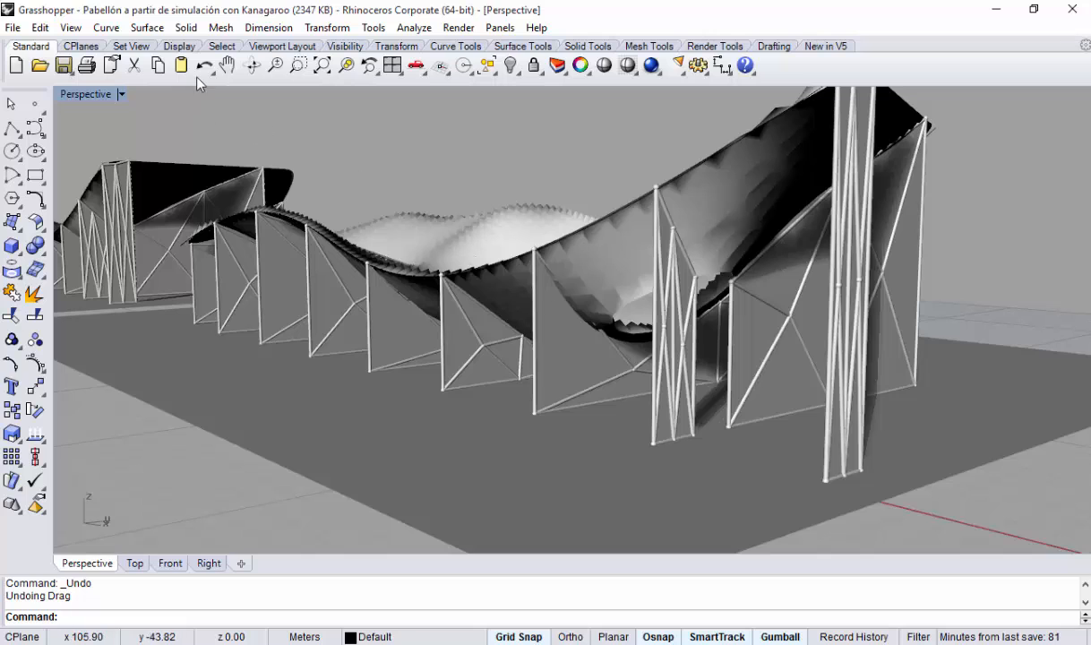
click(227, 65)
drag(593, 223, 592, 244)
key(Escape)
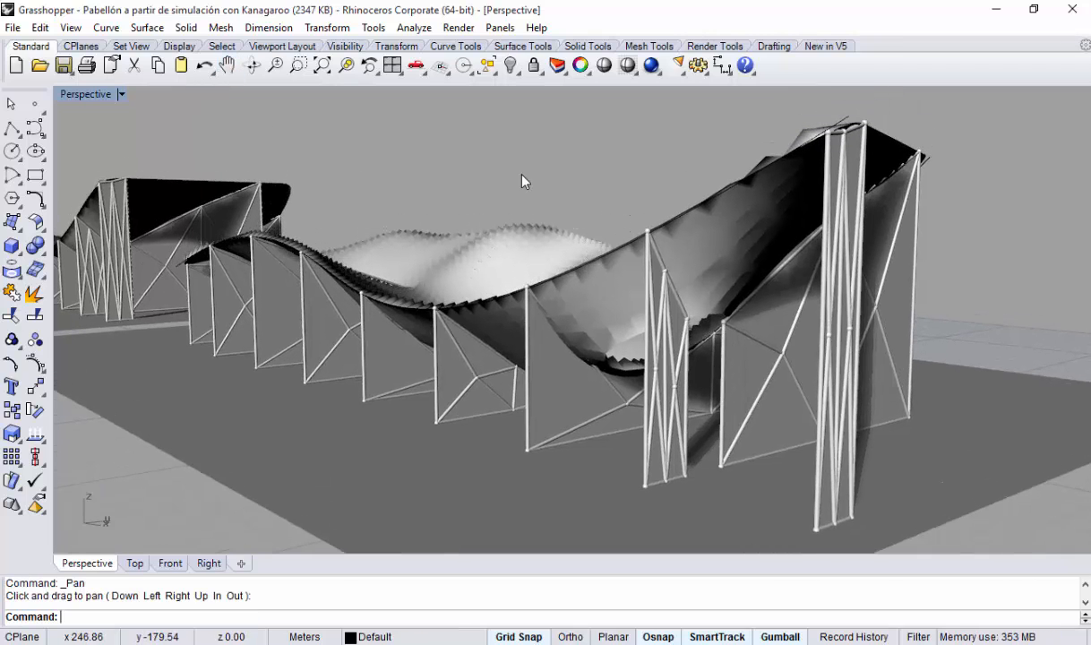